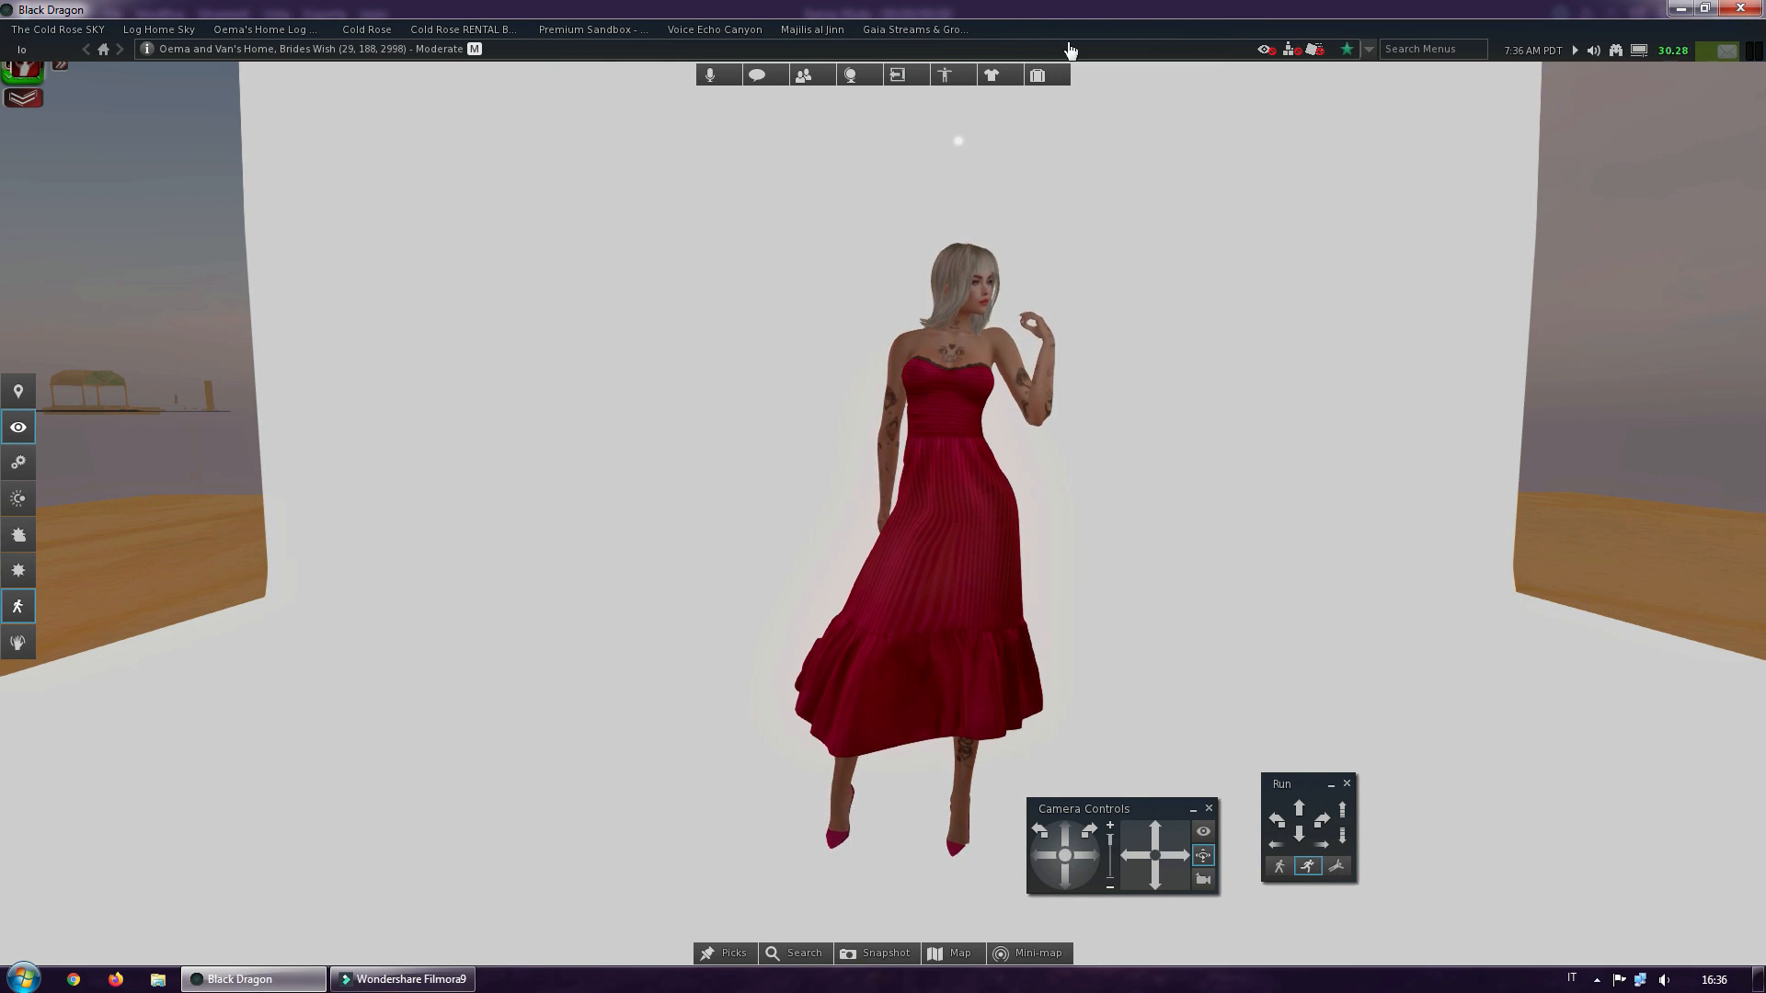
Turn off the Vista animation overrider HUD and expand the Animations folder in the inventory, with the Objects folder collapsed
left_click(25, 81)
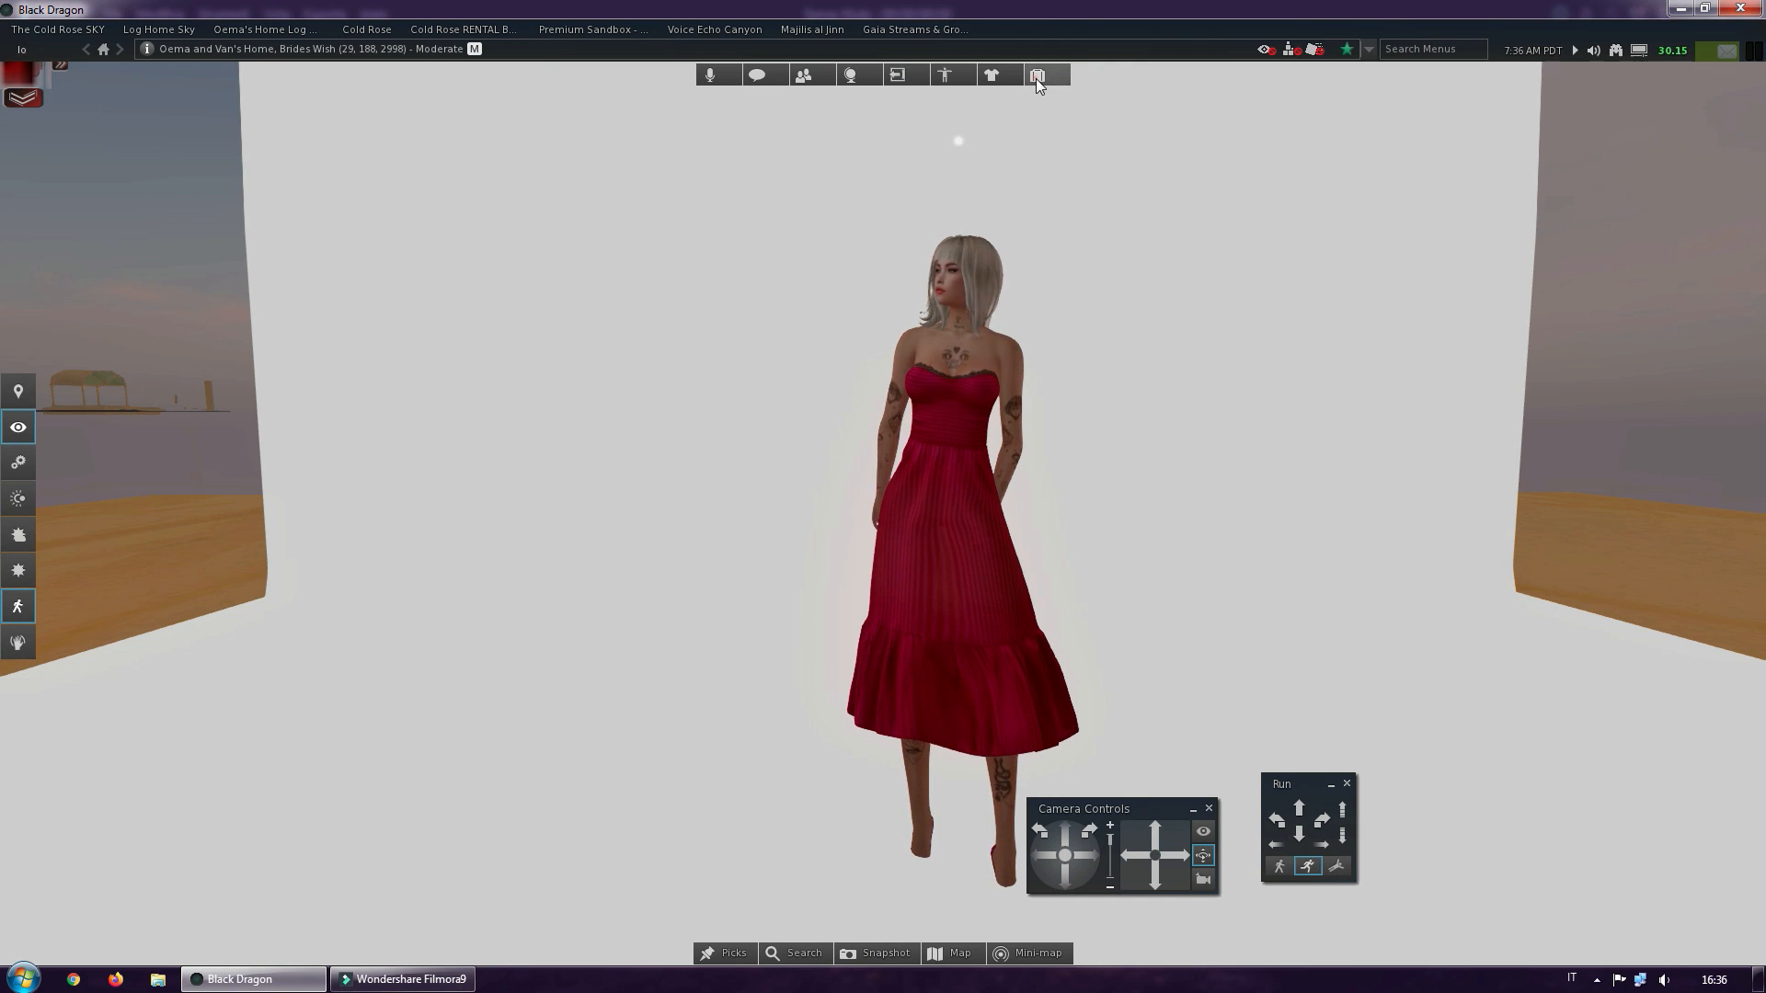
left_click(1036, 79)
scroll(1488, 428, "up", 3)
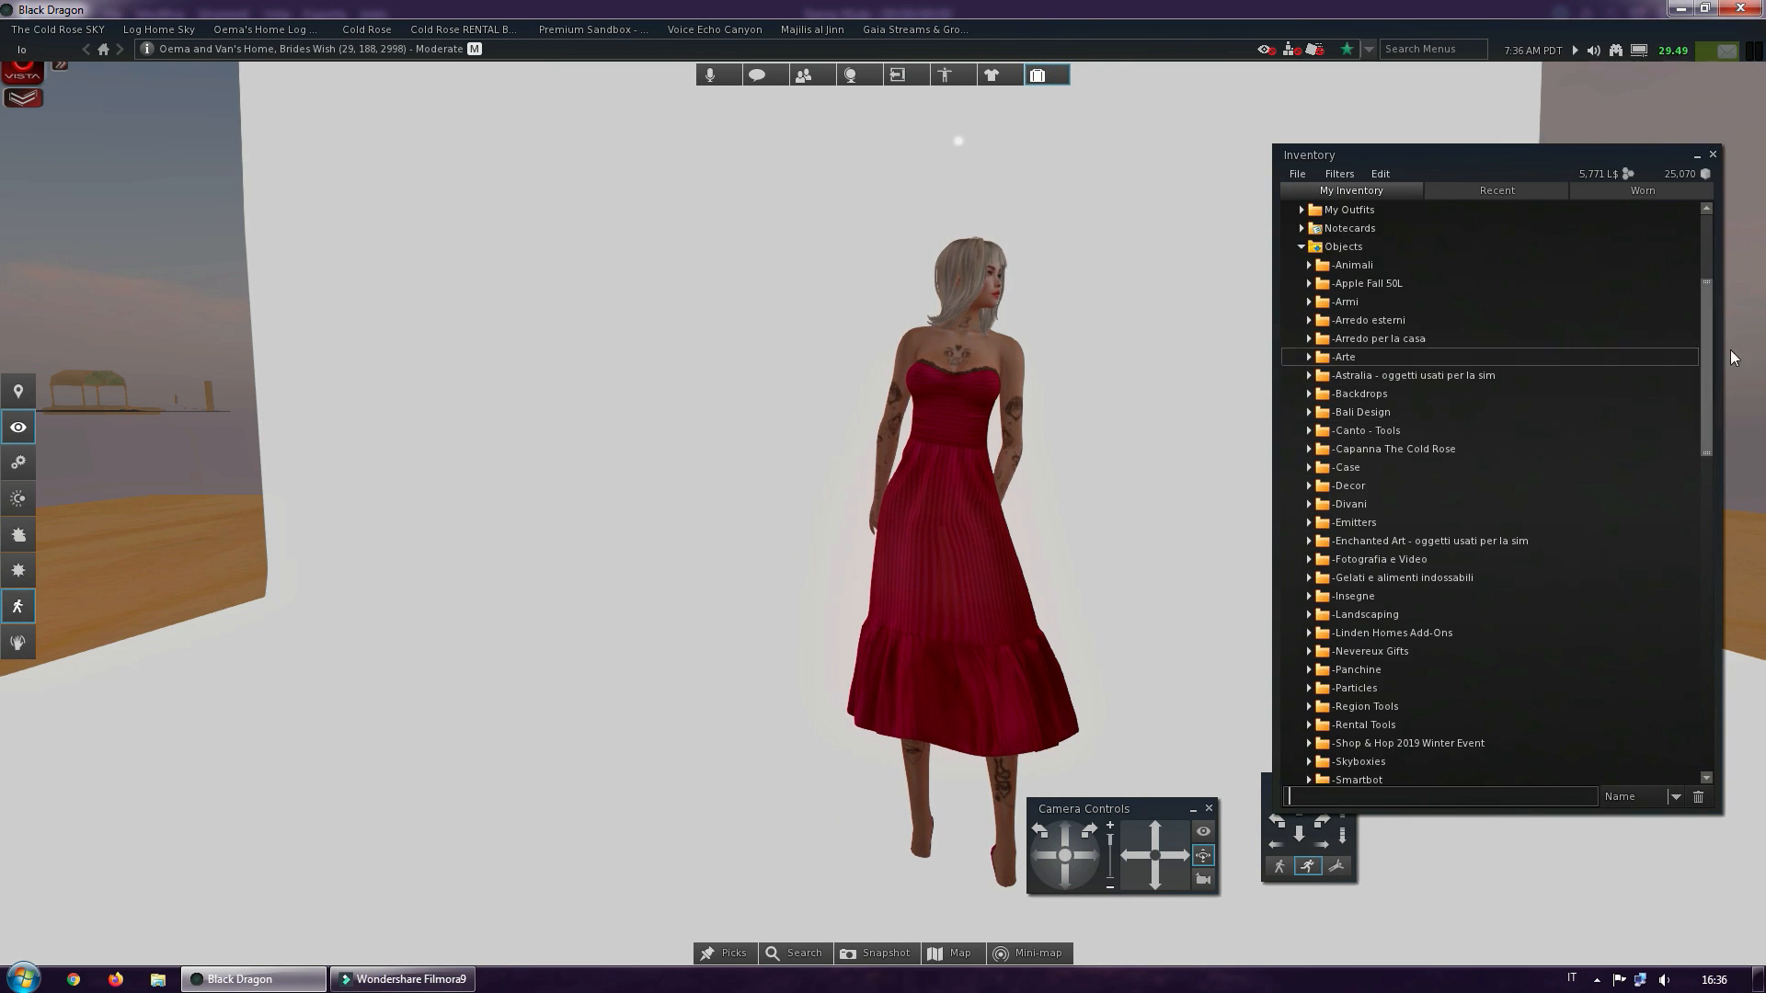
left_click_drag(1707, 351, 1707, 221)
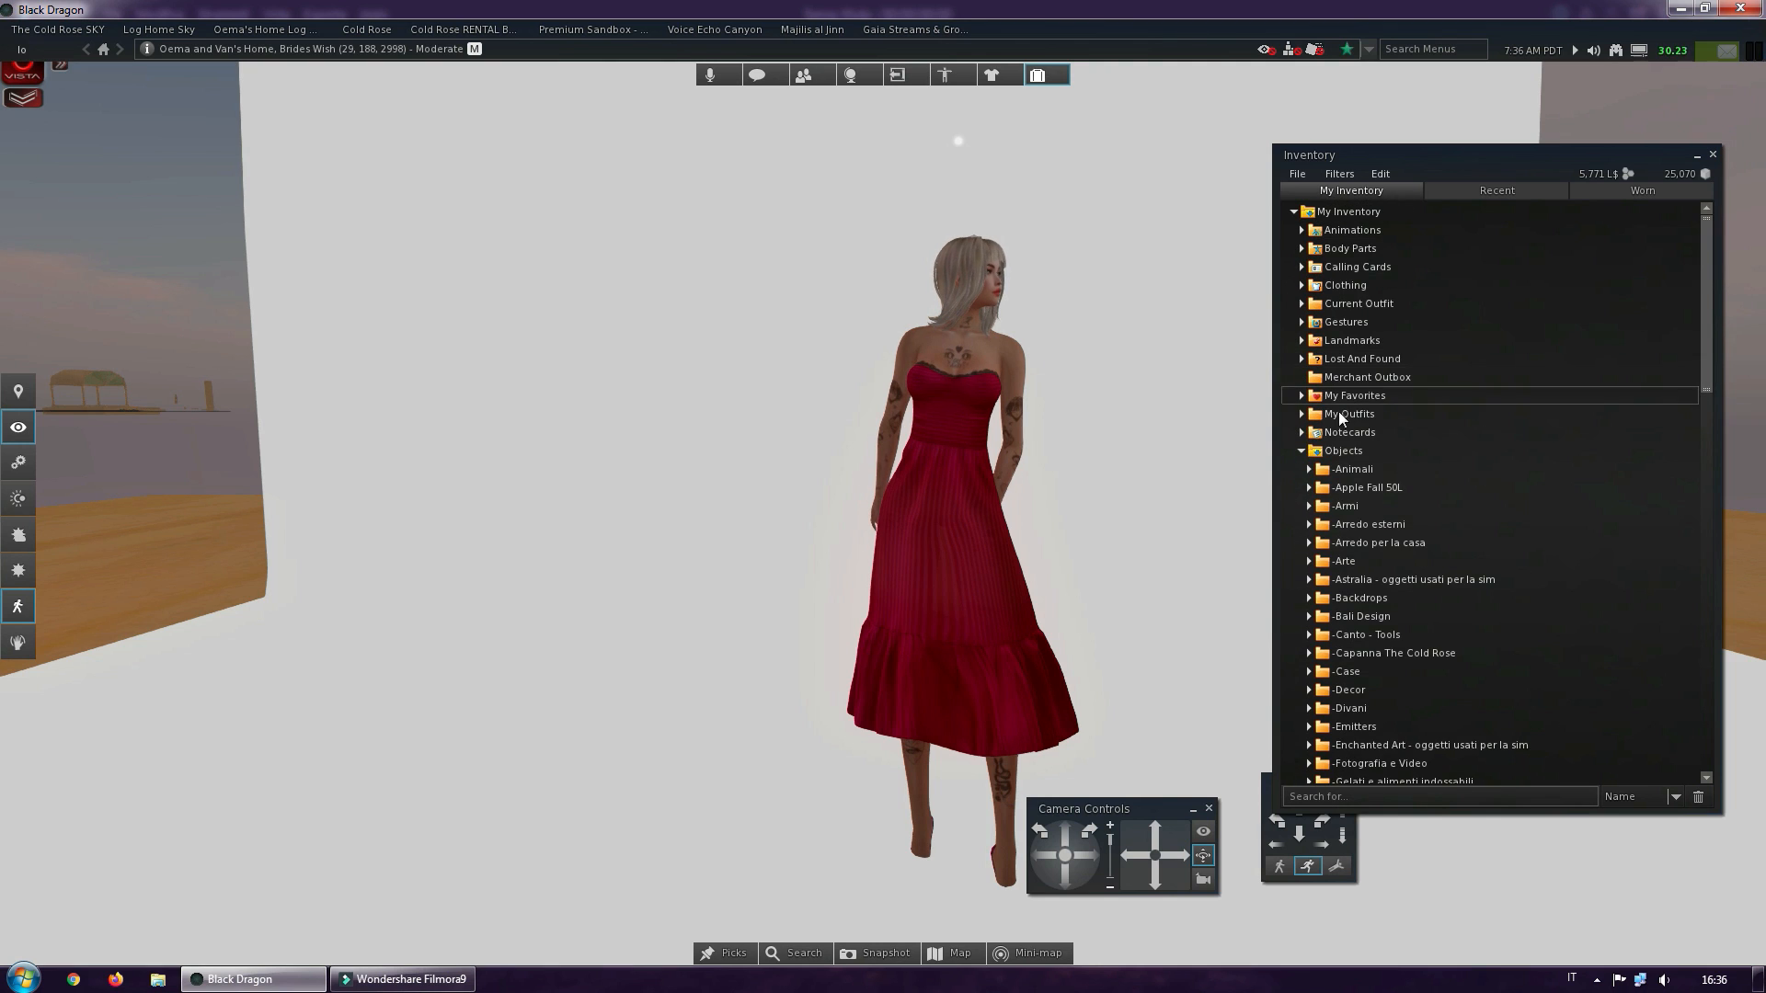
left_click(1303, 450)
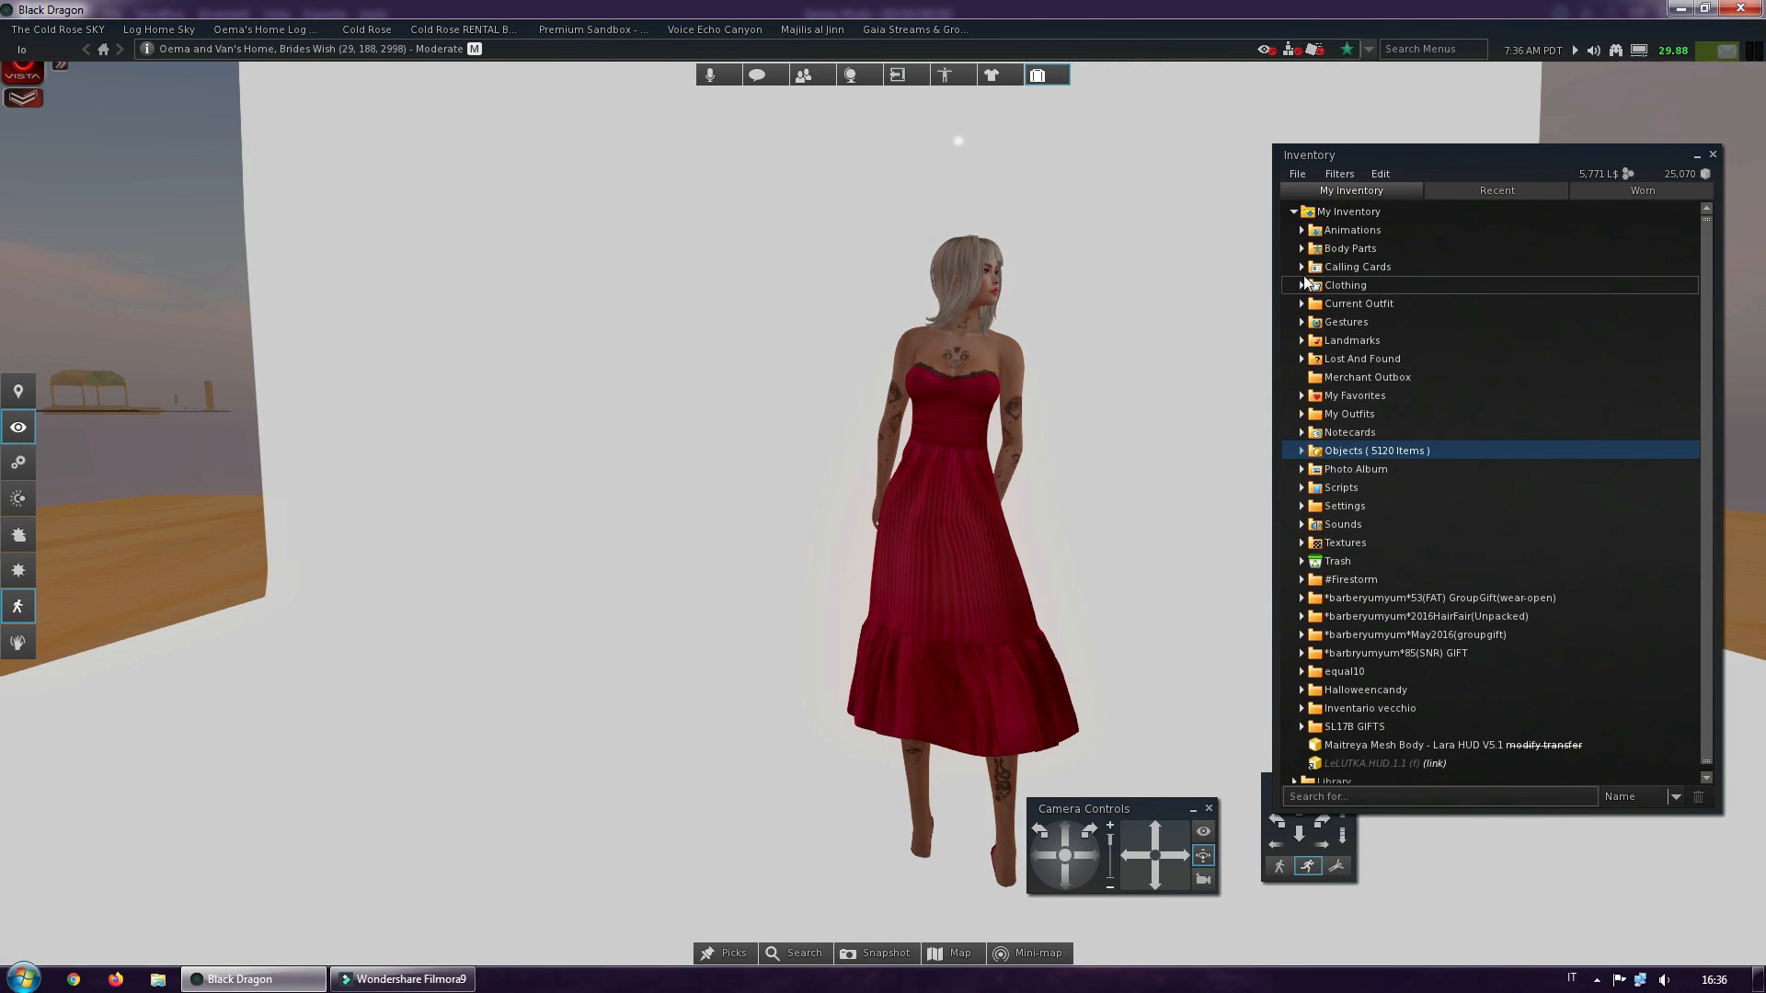
left_click(1303, 230)
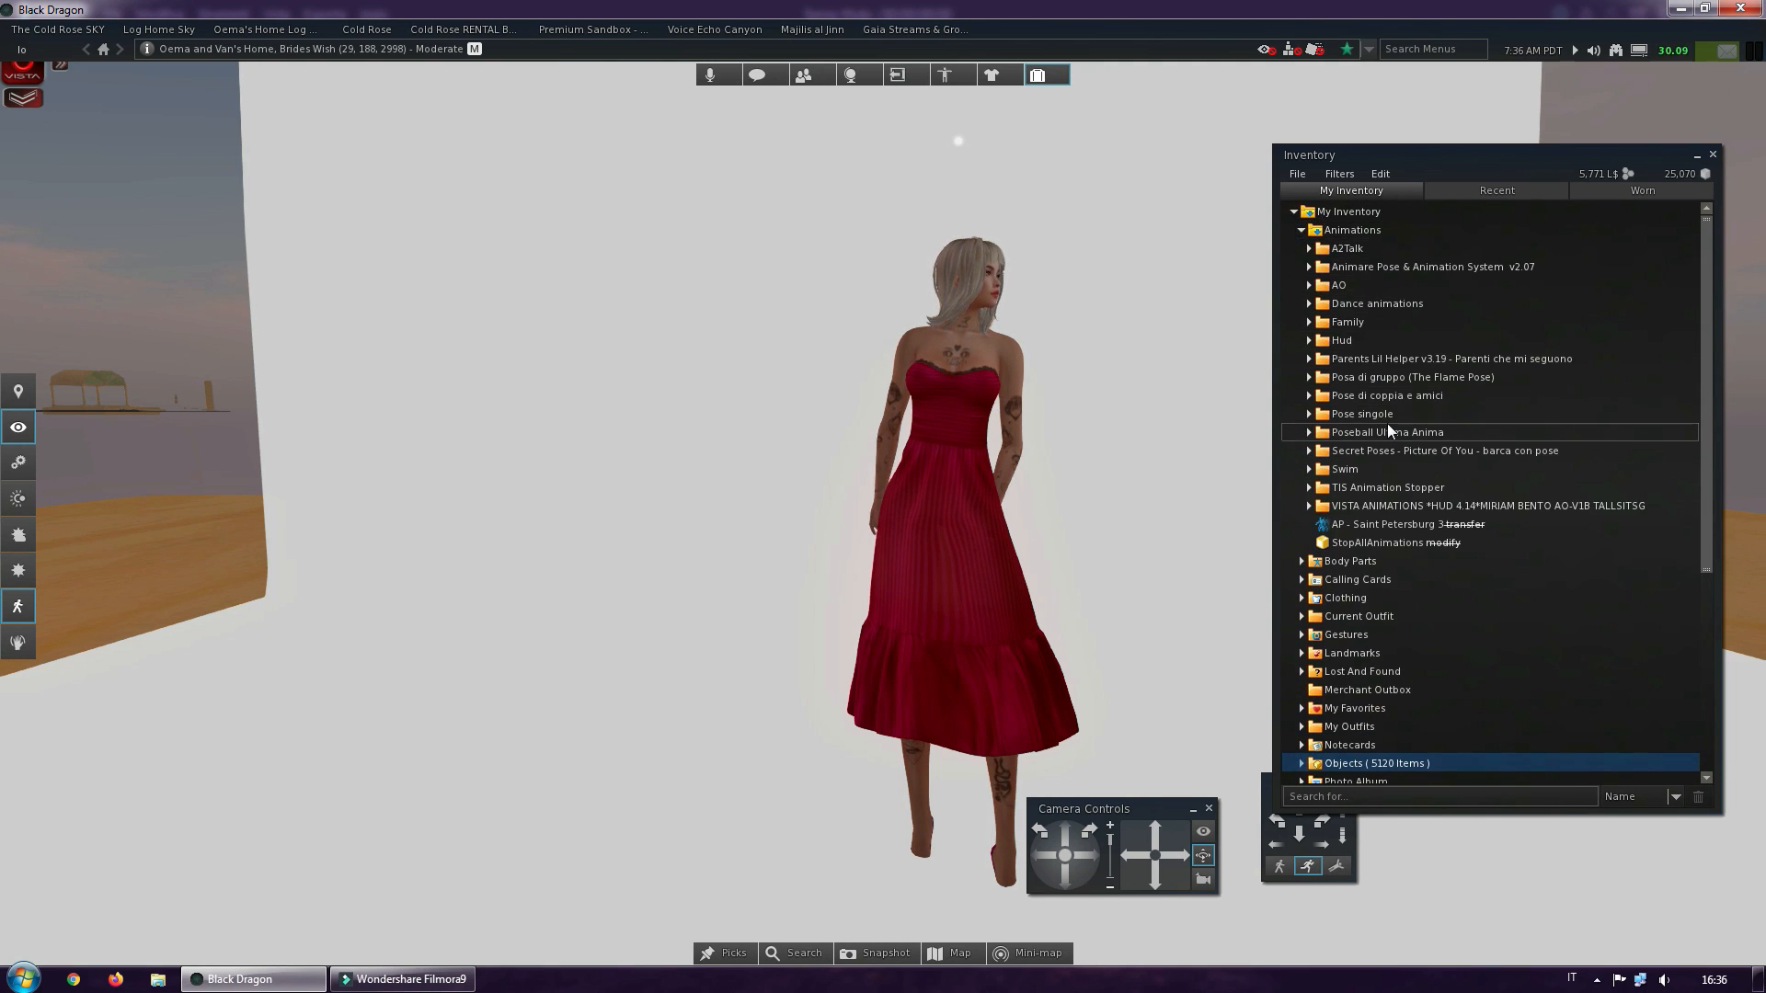
Play the AP - Saint Petersburg 3 pose in-world on the avatar and close the inventory
scroll(1387, 423, "down", 1)
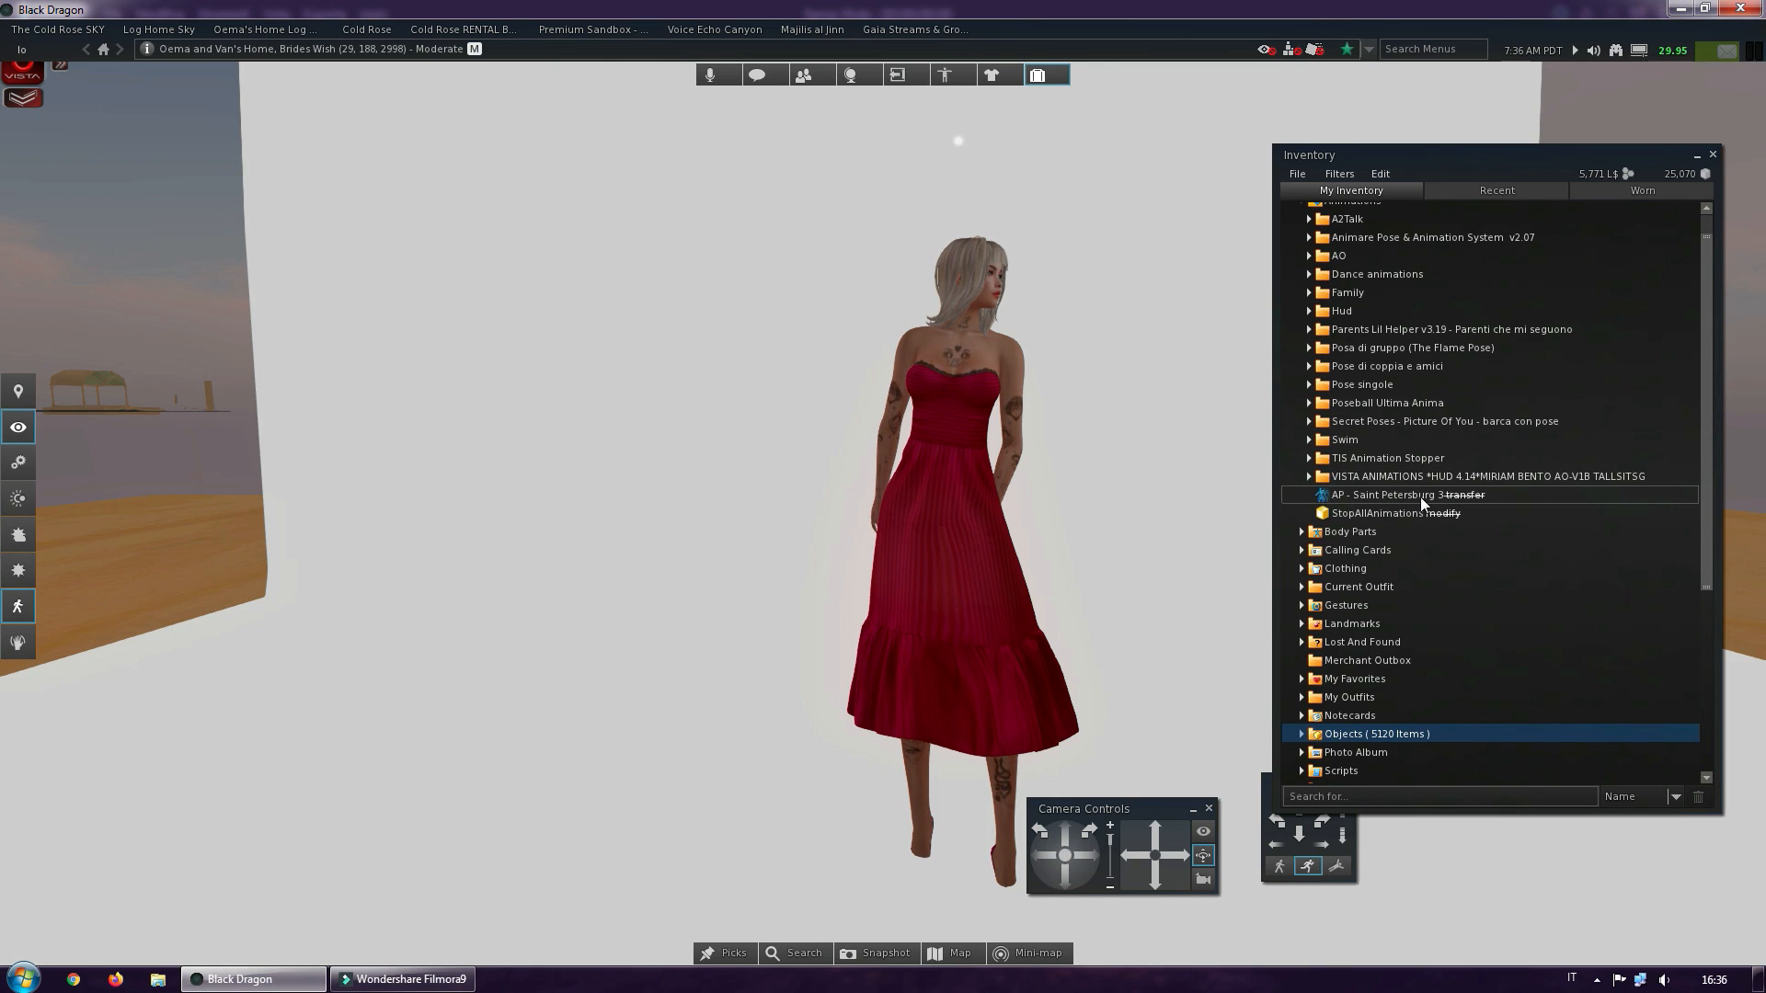
scroll(1416, 498, "down", 1)
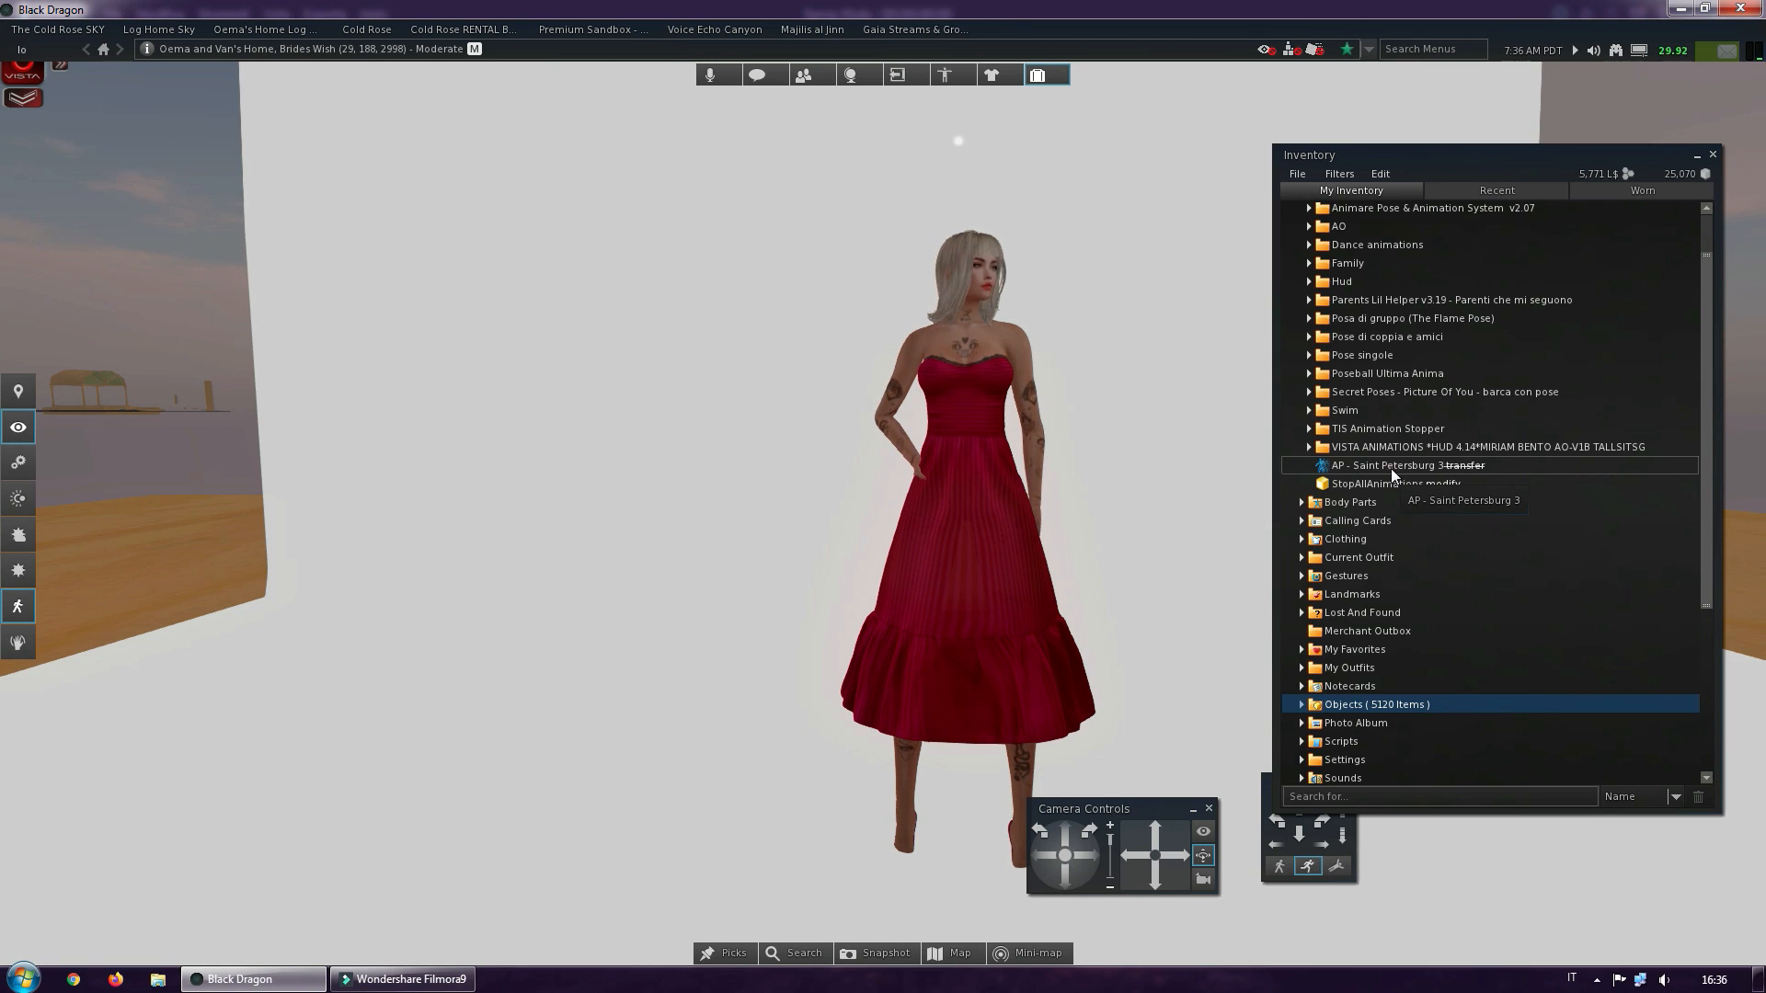
double_click(1391, 467)
left_click(108, 157)
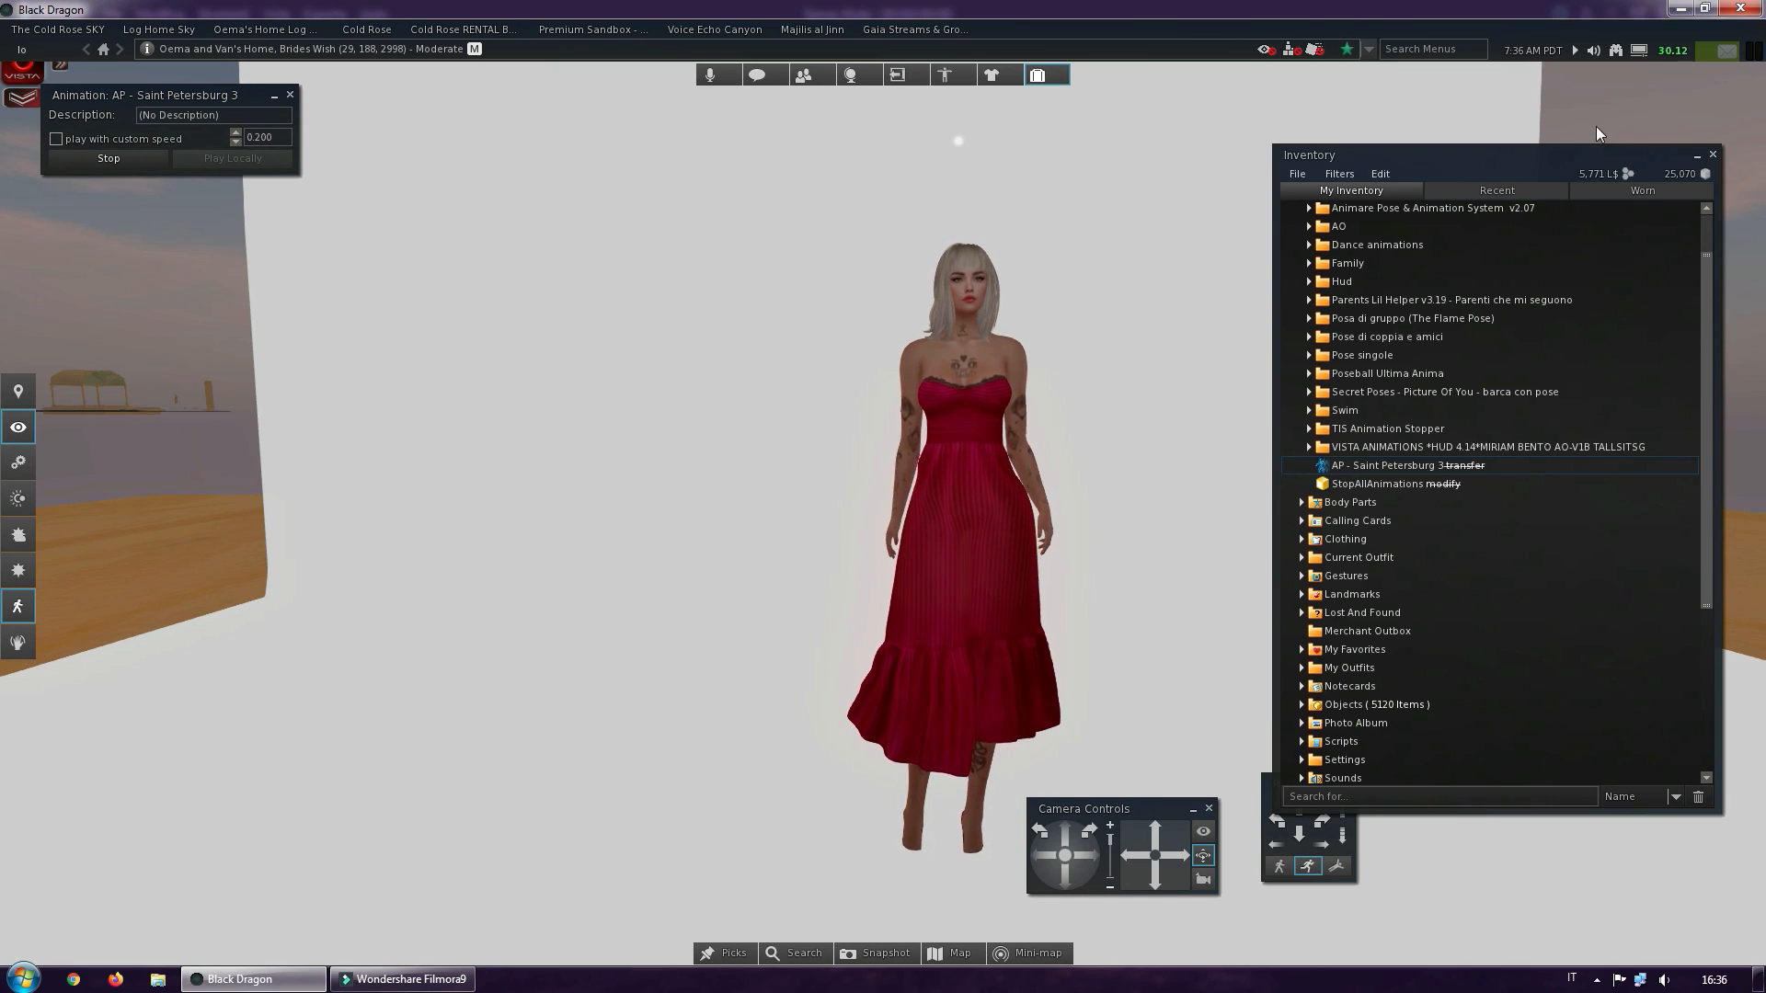
left_click(1713, 156)
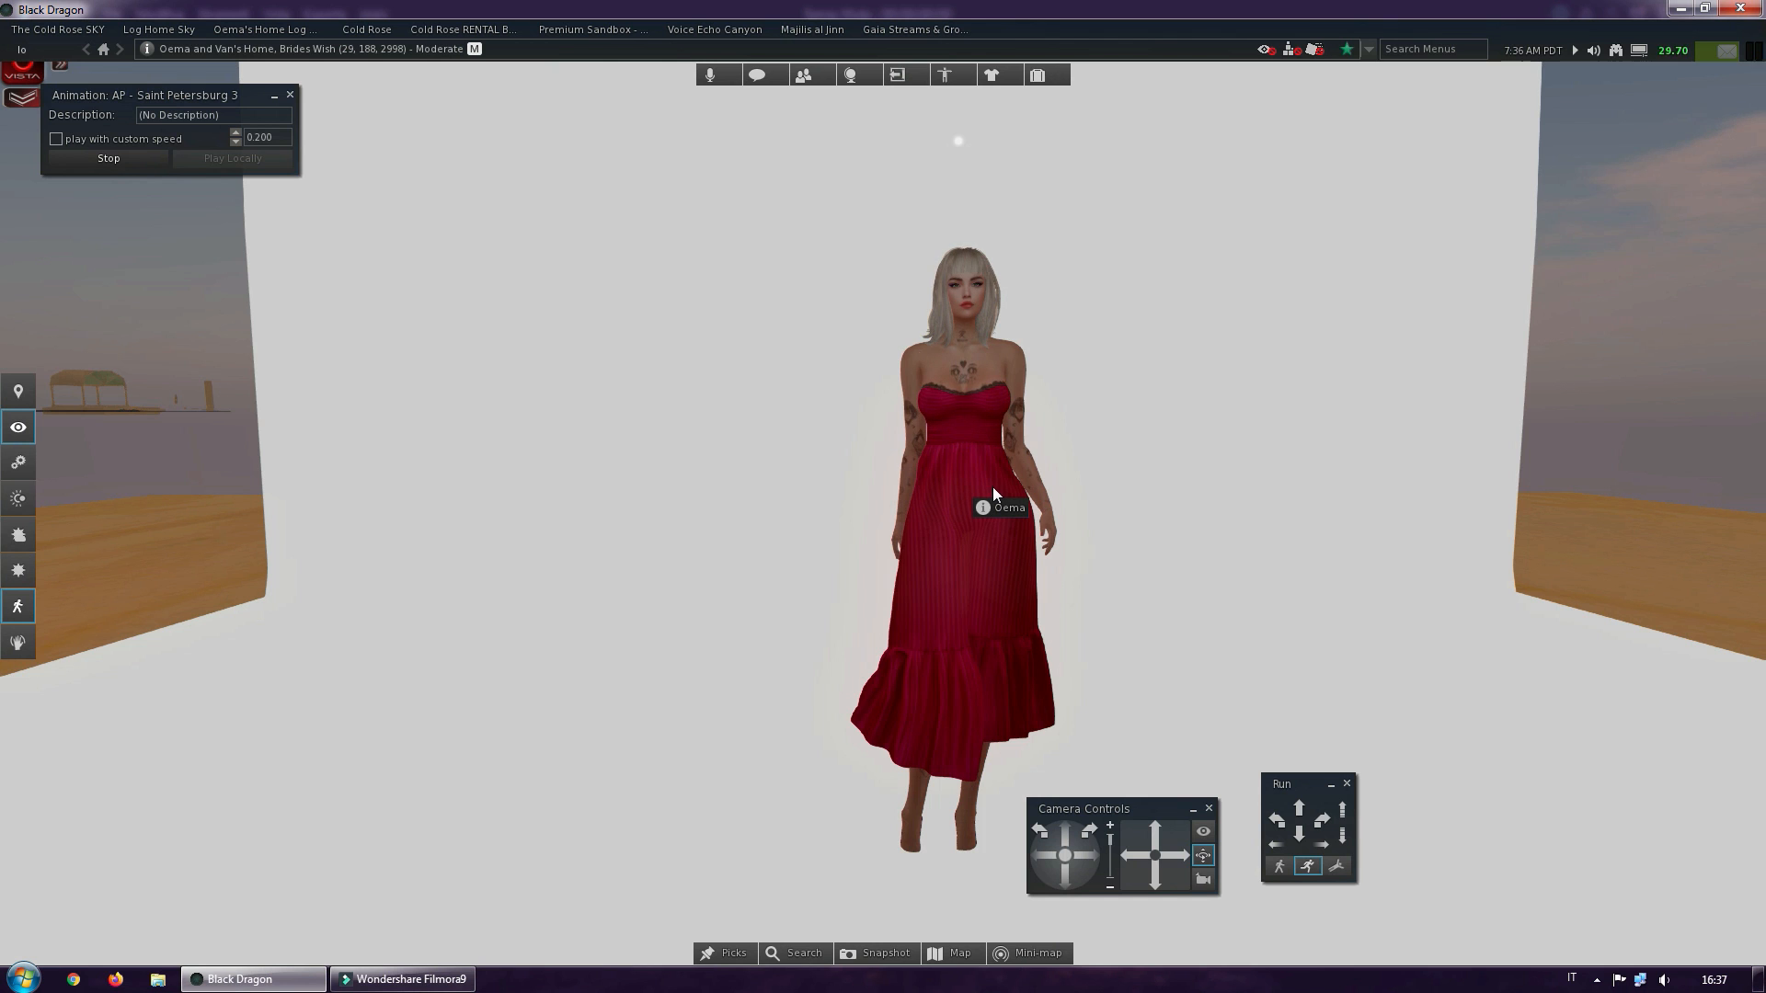
Raise the avatar's hover height to -0.027 so the shoes stand clear of the backdrop floor
left_click(961, 655, "alt")
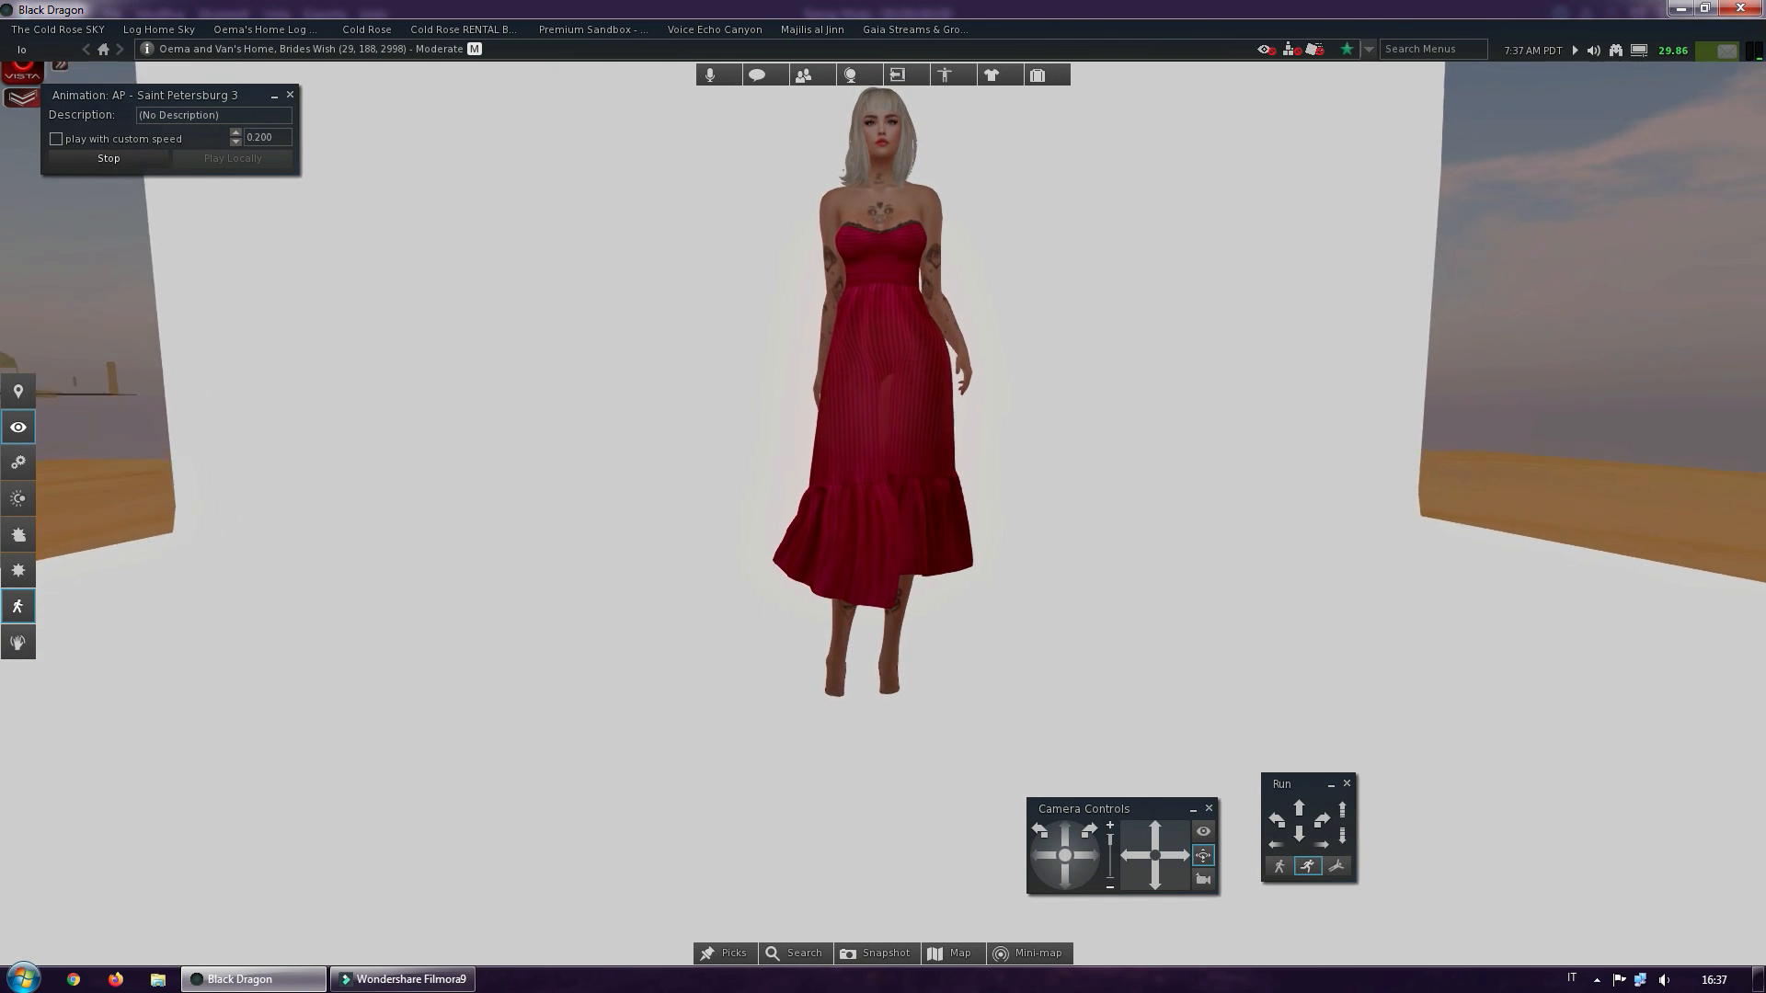
mouse_move(961, 656)
left_mouse_down("alt")
mouse_move(1142, 653)
mouse_move(934, 655)
mouse_move(990, 655)
mouse_move(964, 655)
left_mouse_up("alt")
left_click(912, 411, "alt")
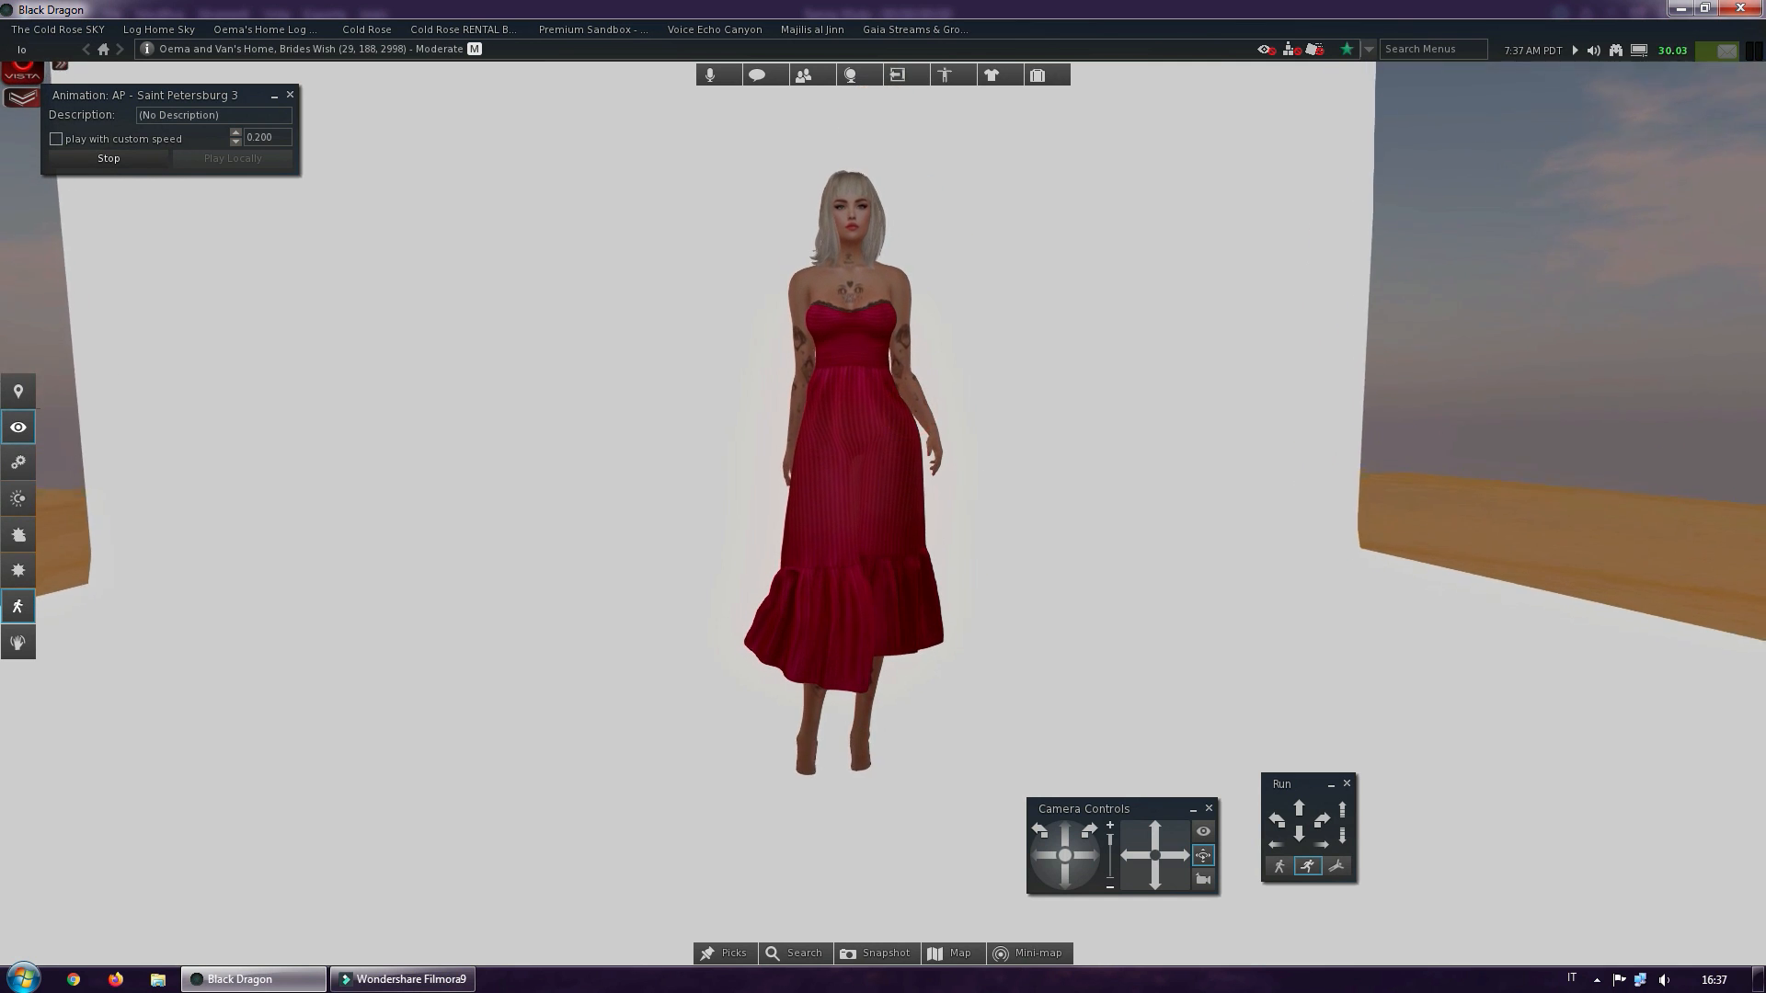
left_click_drag(912, 411, 881, 451, "ctrl+alt")
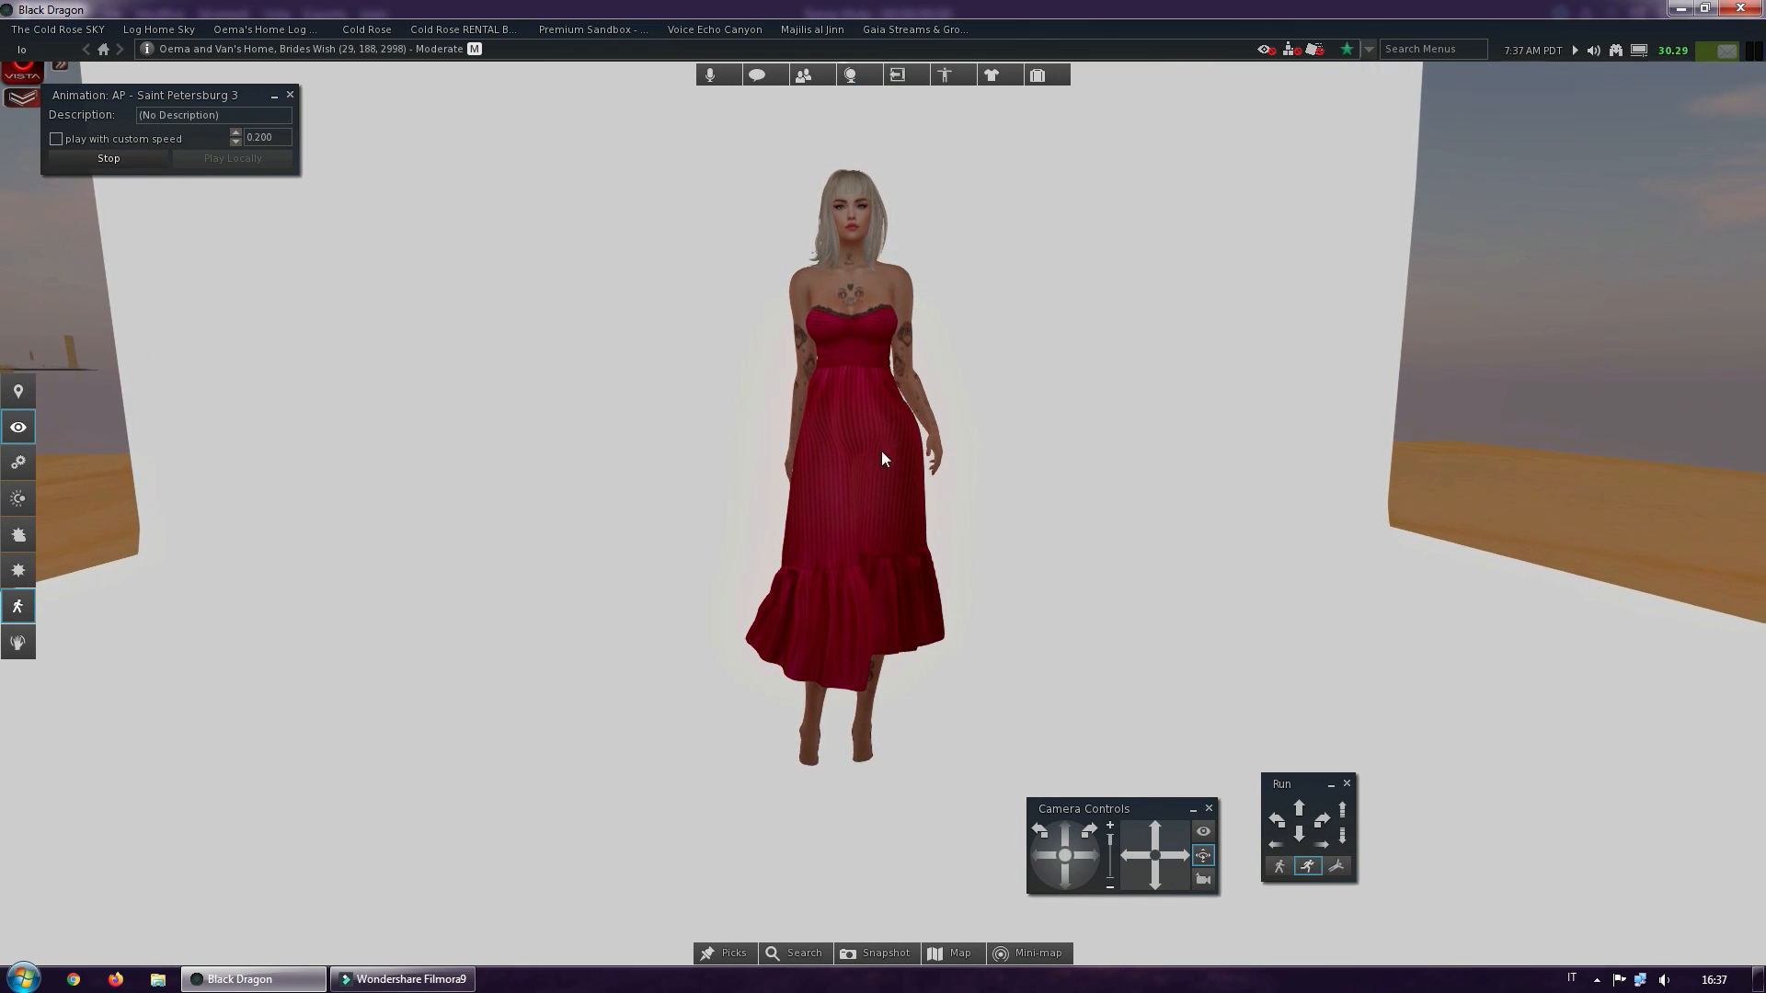
right_click(854, 299)
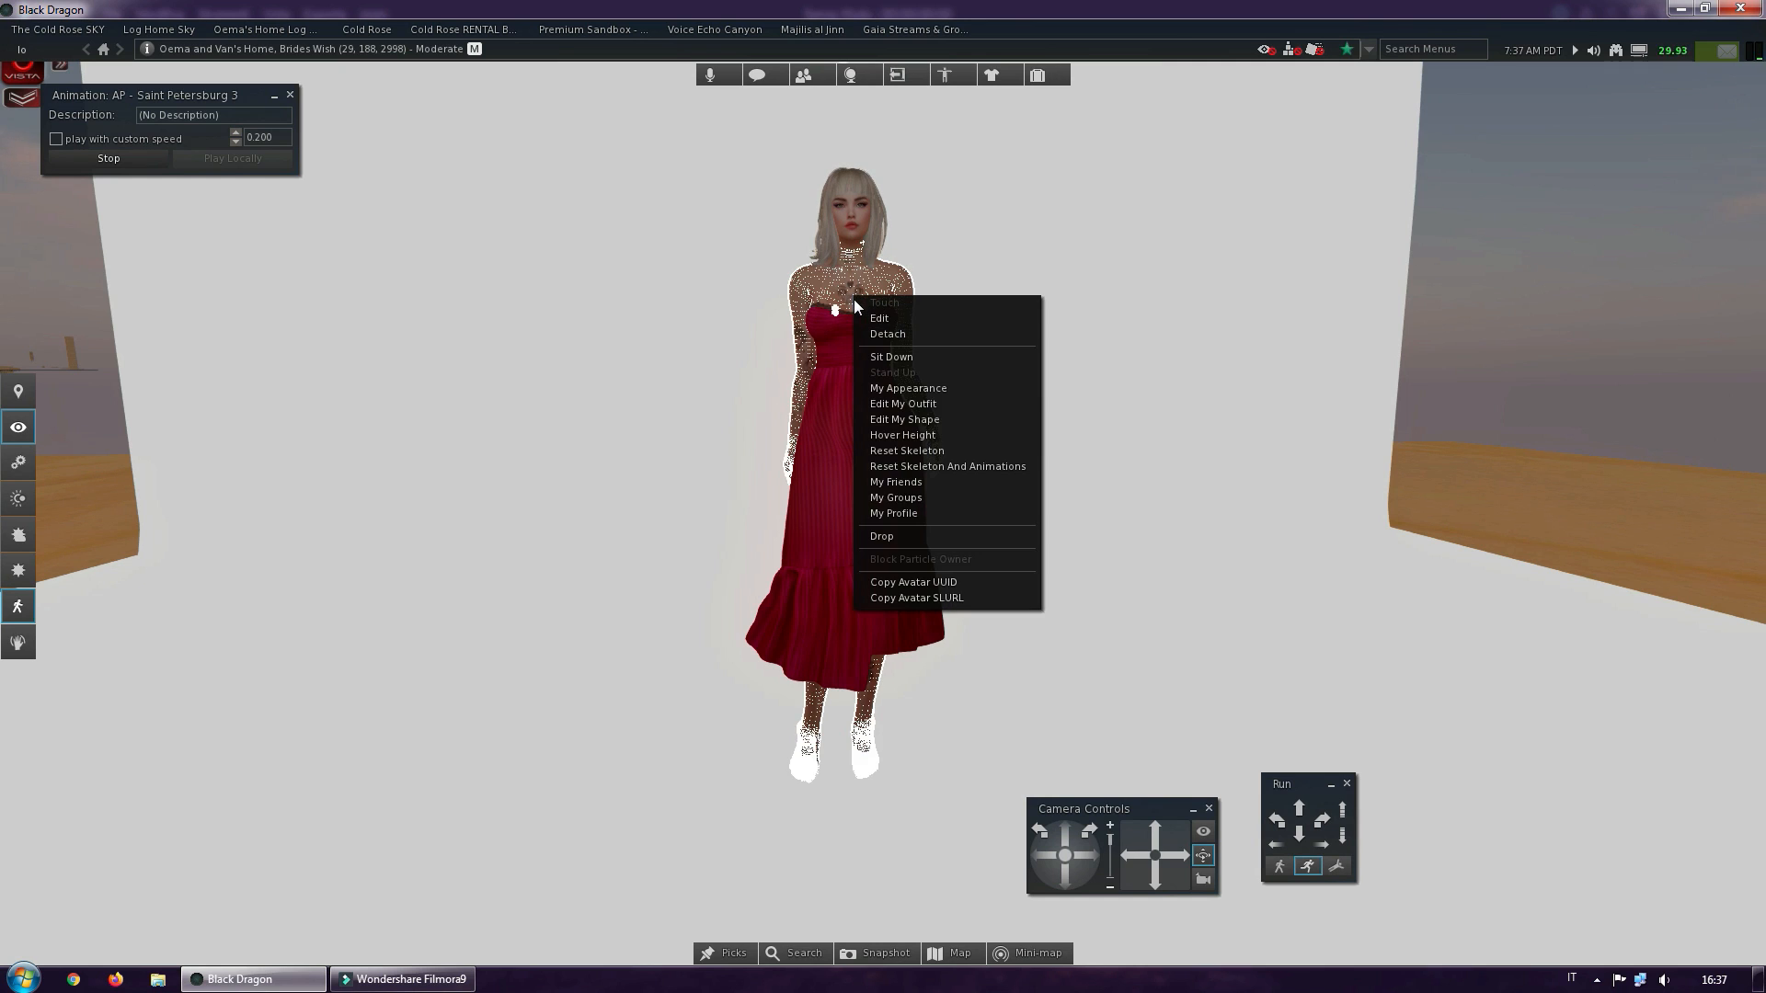
left_click(906, 438)
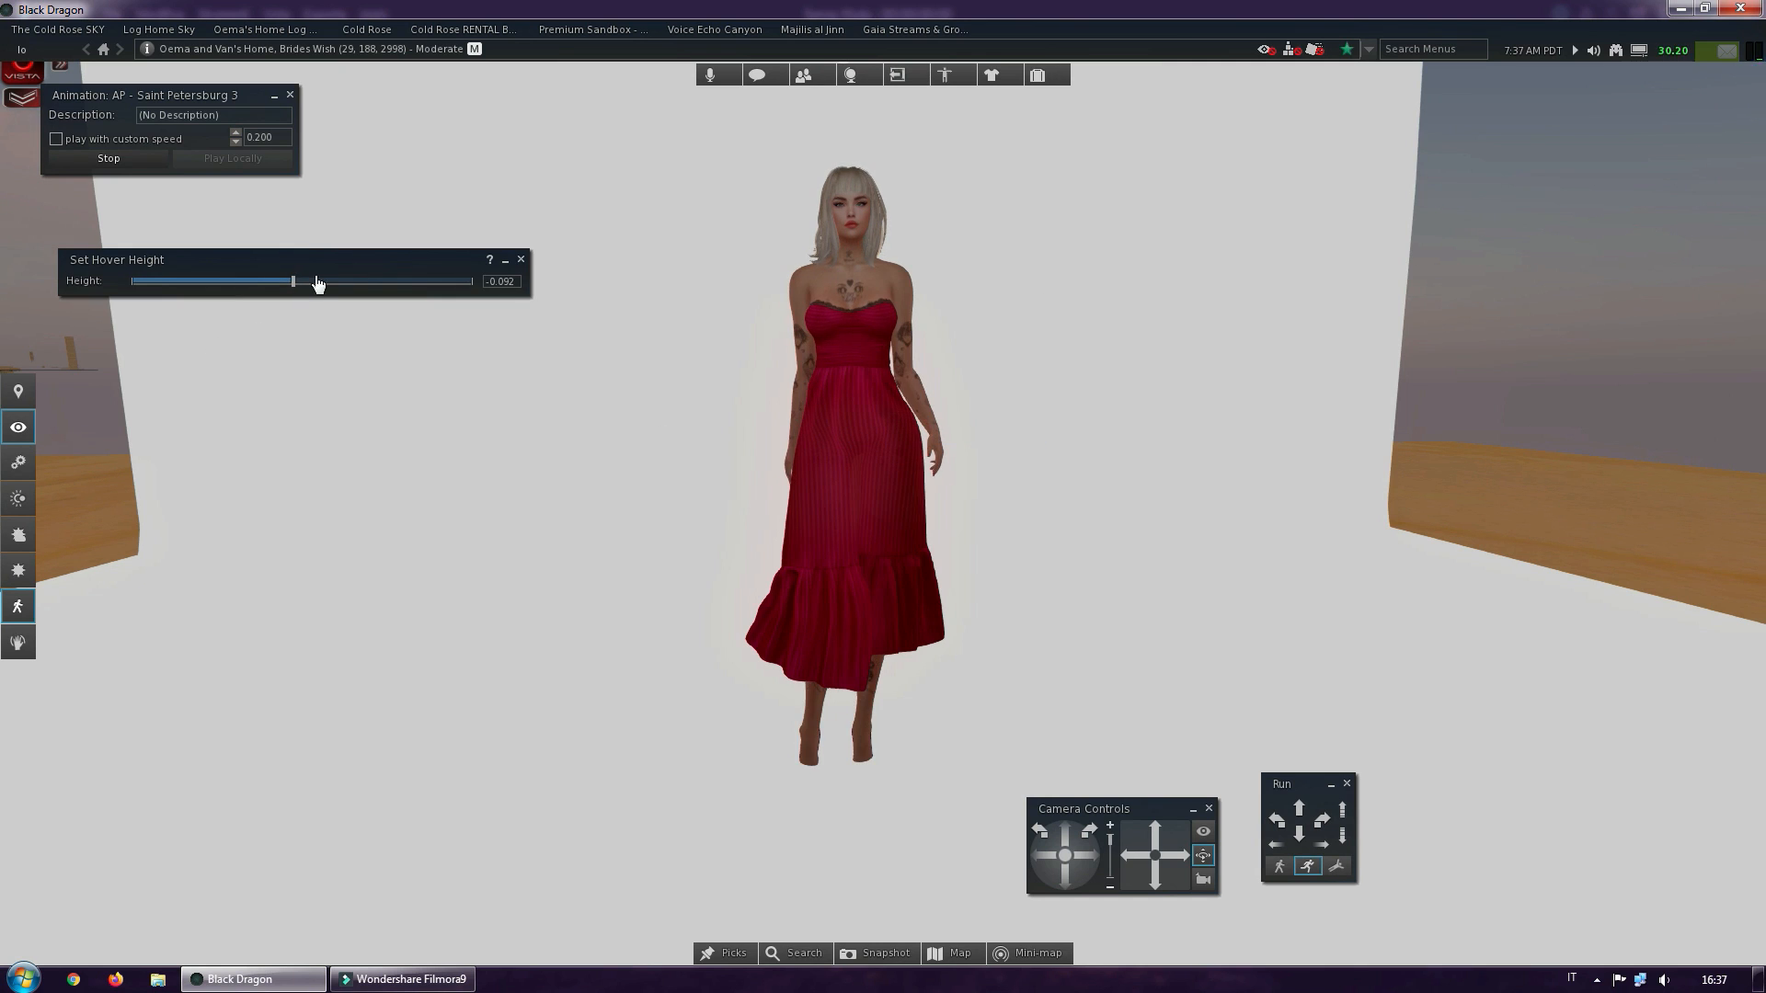
left_click_drag(294, 283, 299, 280)
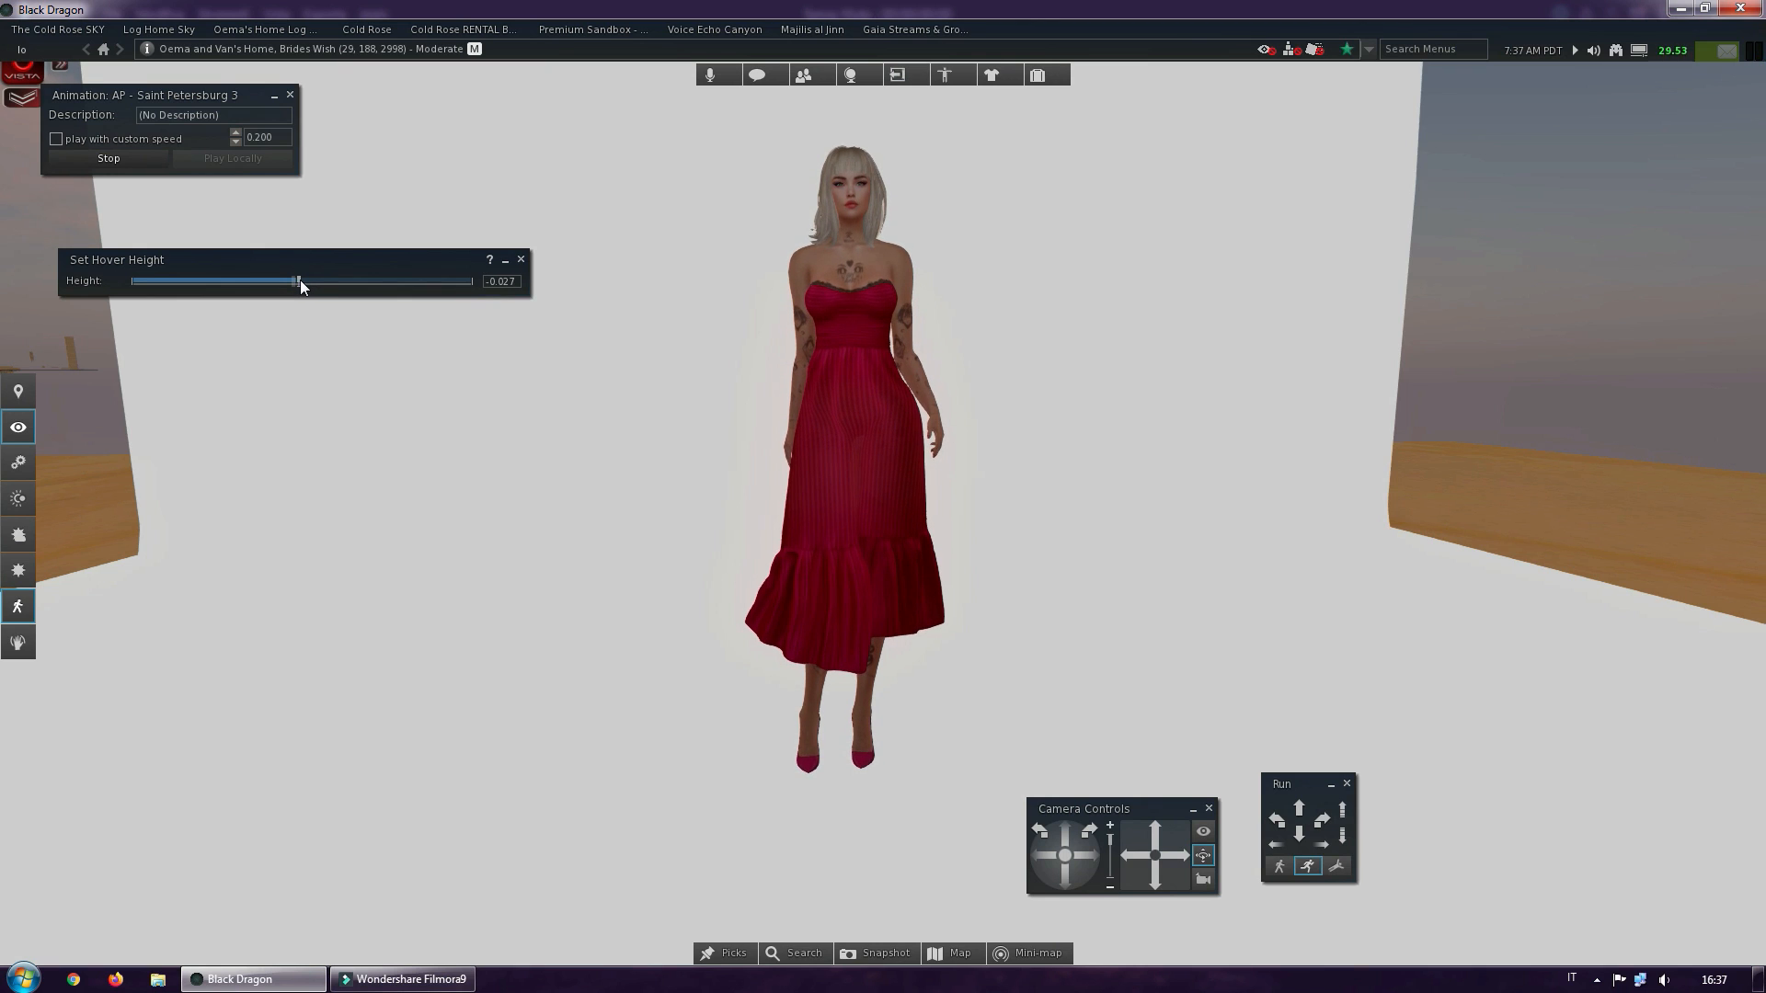
left_click(521, 259)
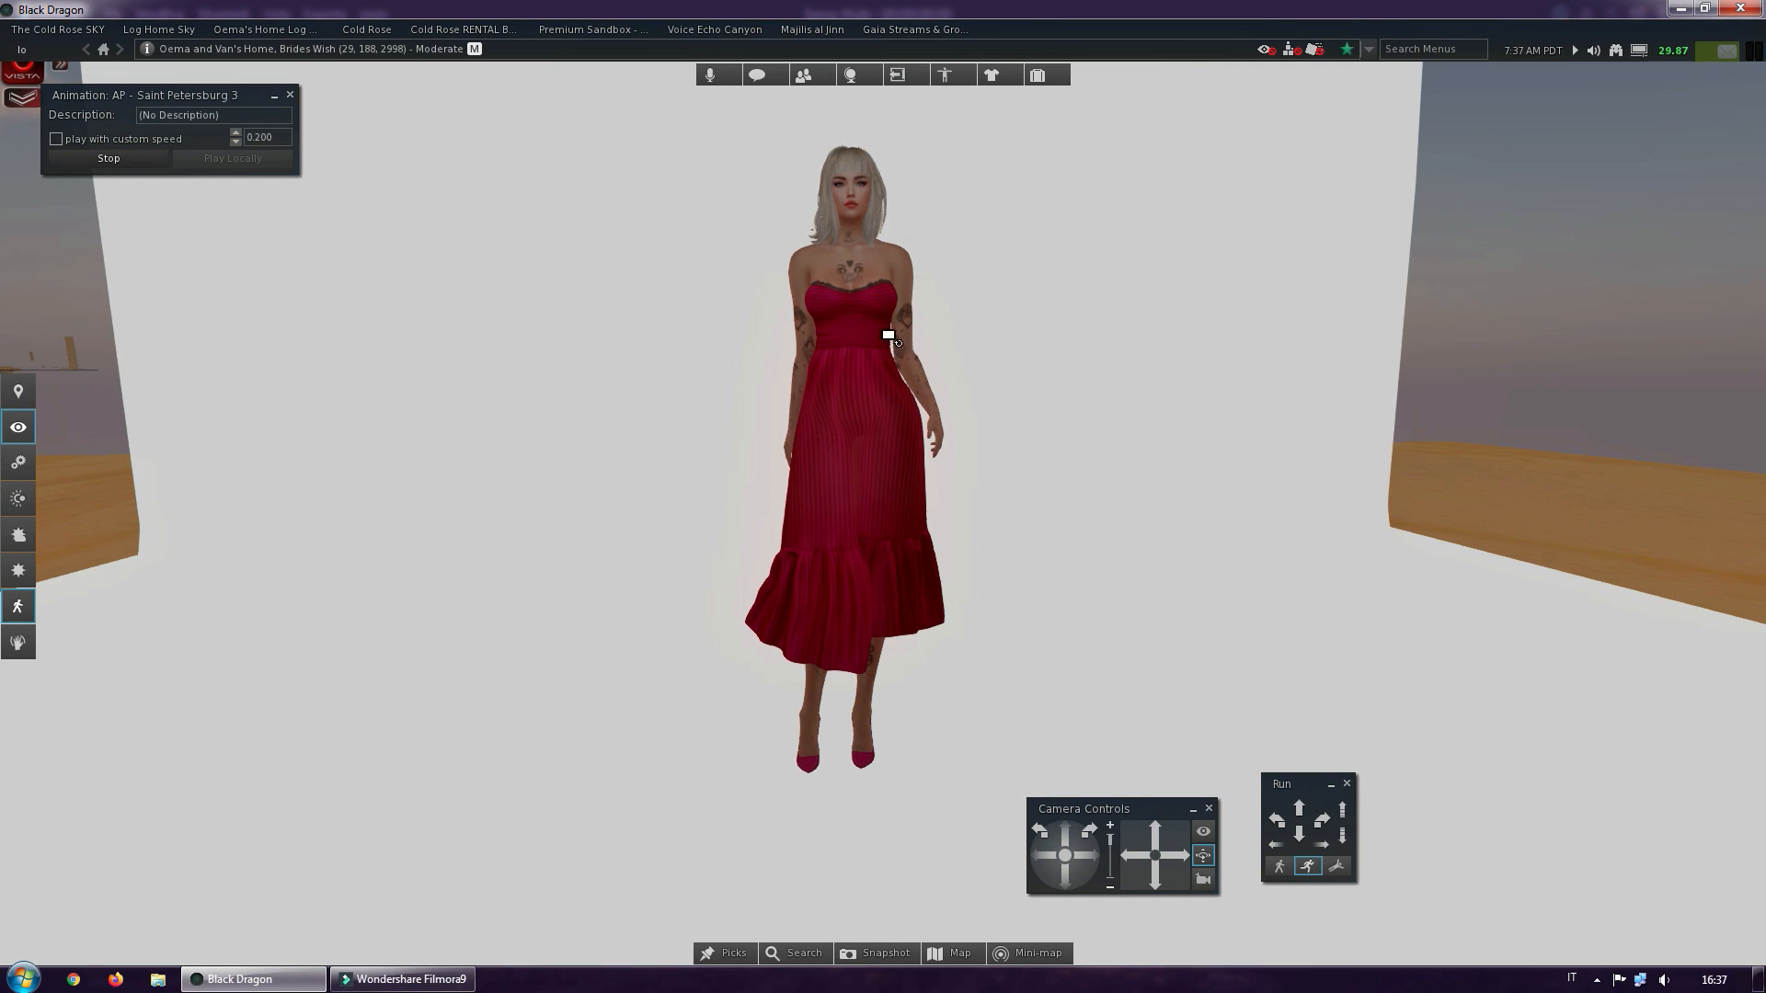
Examine the posed avatar from the front, from the full figure to a close view of the face and upper body
left_click_drag(888, 335, 880, 173, "ctrl+alt")
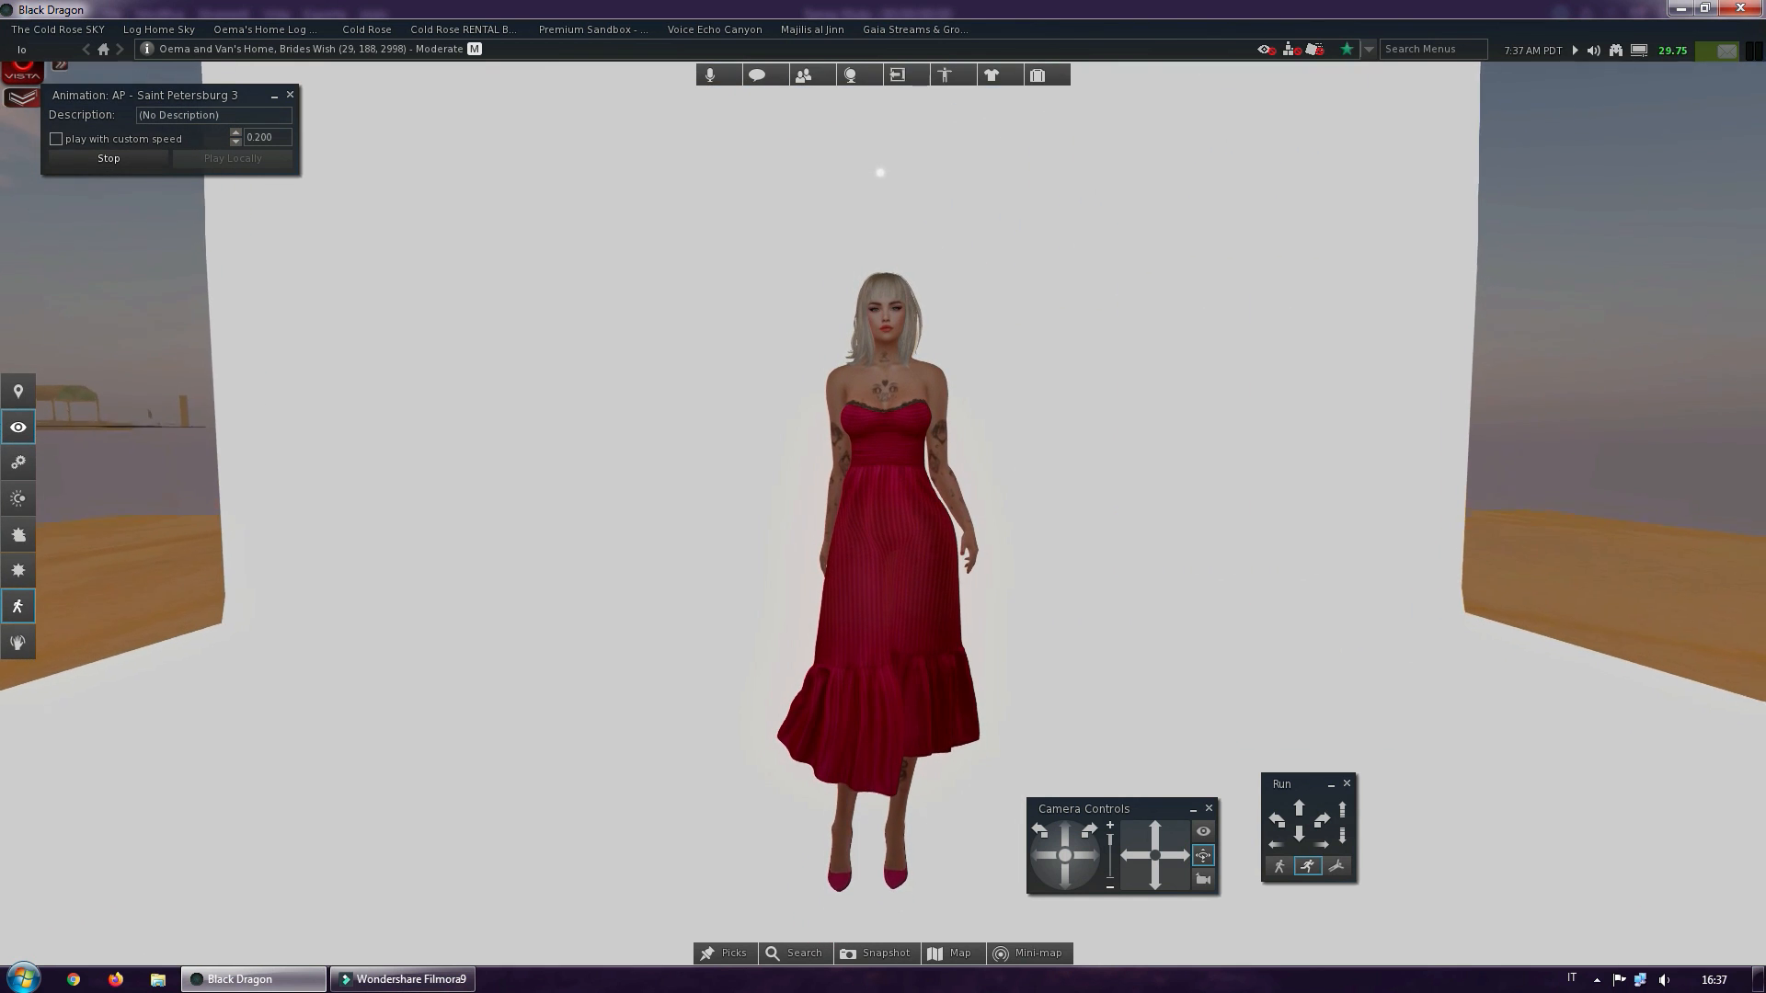
mouse_move(878, 489)
left_mouse_down("ctrl+alt")
mouse_move(904, 482)
mouse_move(893, 516)
mouse_move(881, 493)
left_mouse_up("ctrl+alt")
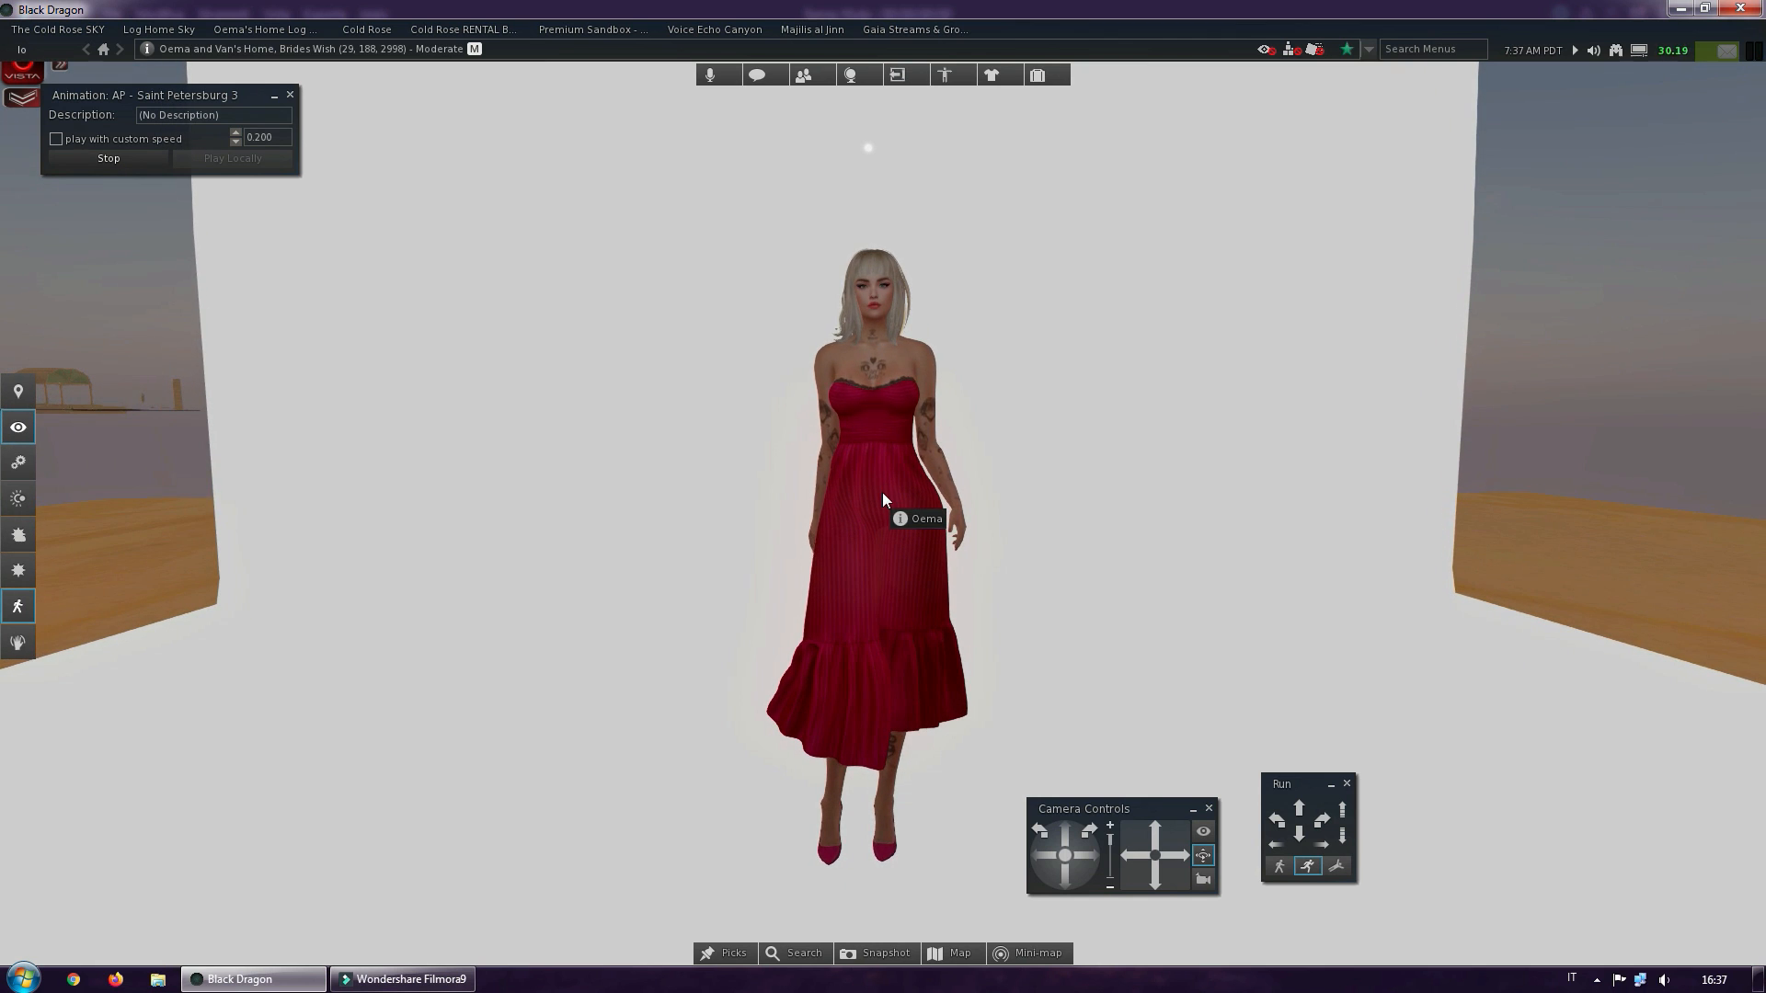
scroll(866, 468, "up", 1)
scroll(866, 468, "up", 3)
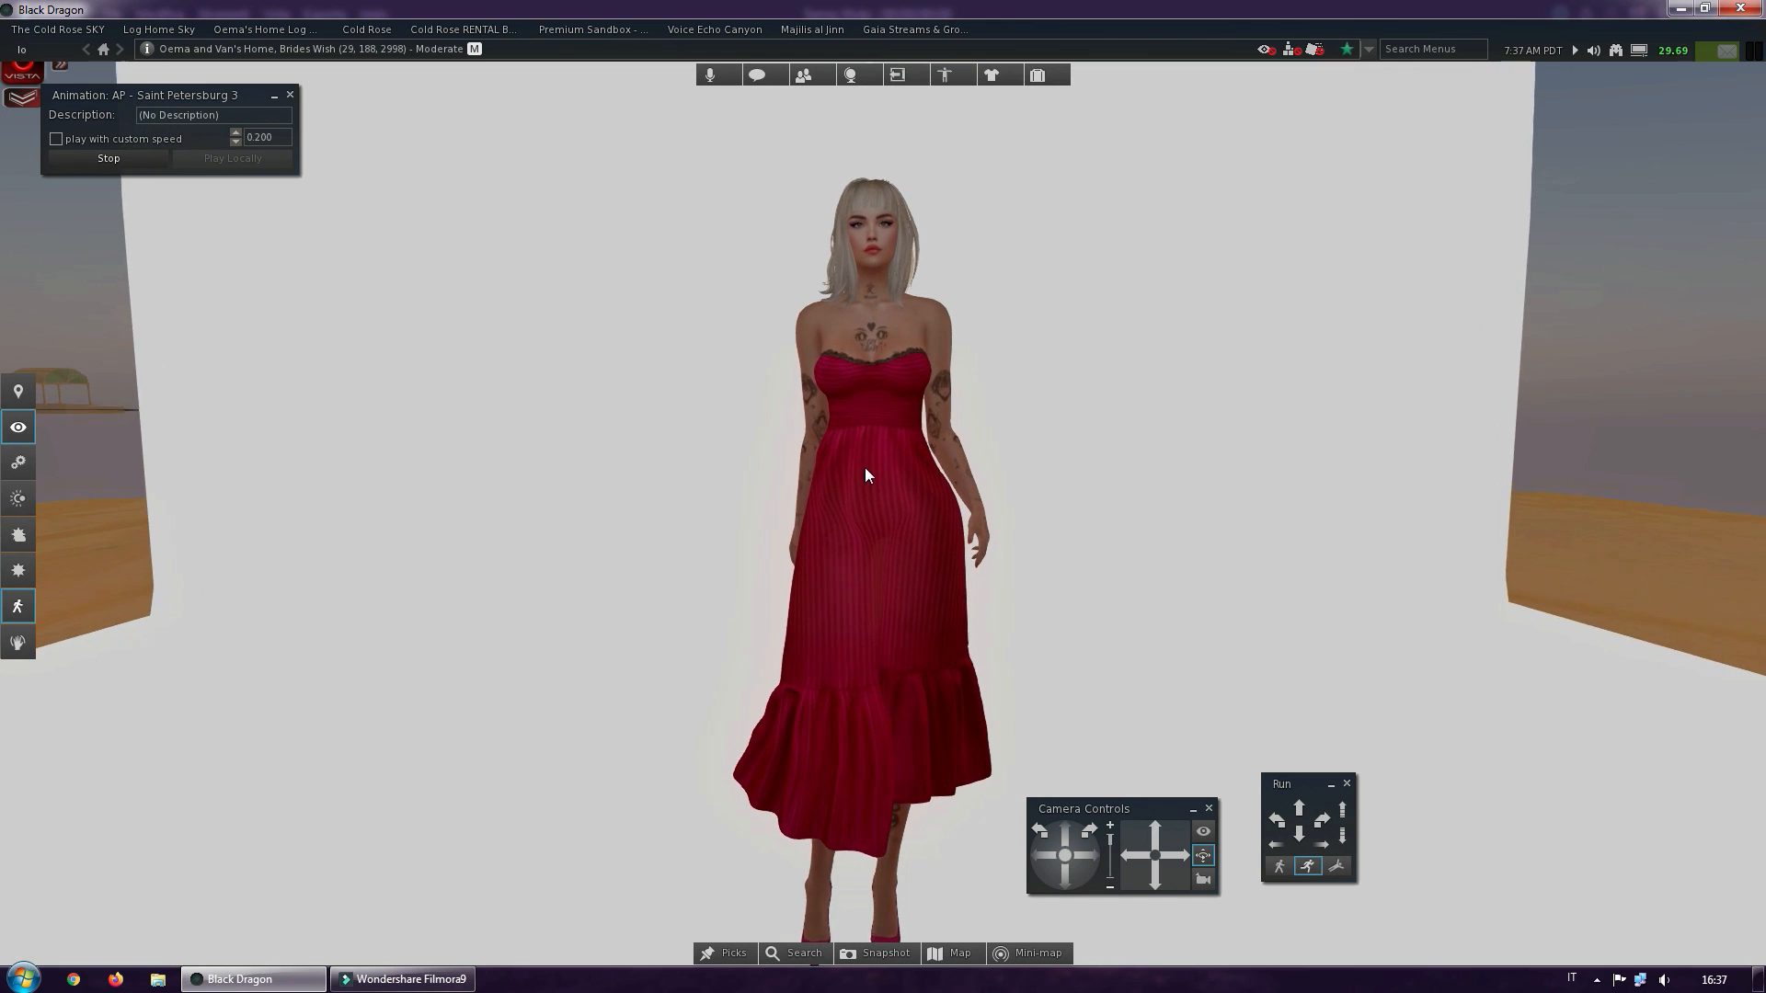
left_click_drag(867, 309, 899, 410, "ctrl+alt")
scroll(894, 420, "up", 4)
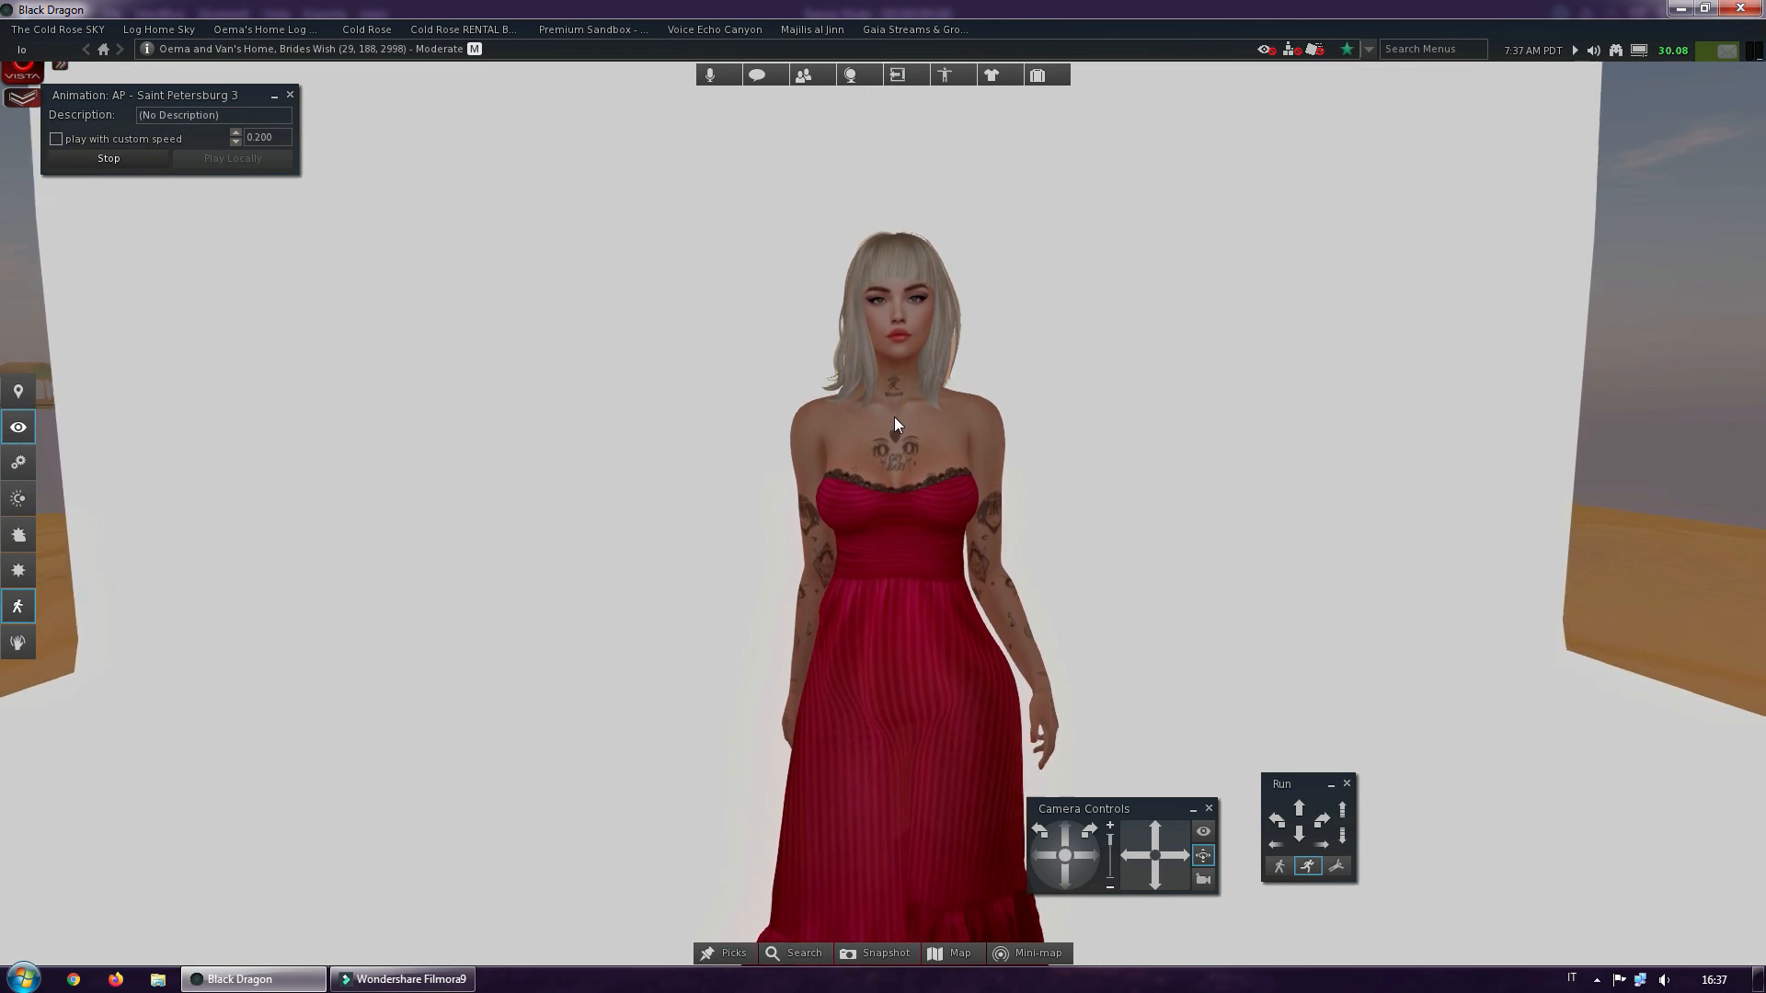
left_click_drag(883, 311, 881, 493, "alt")
scroll(881, 493, "up", 2)
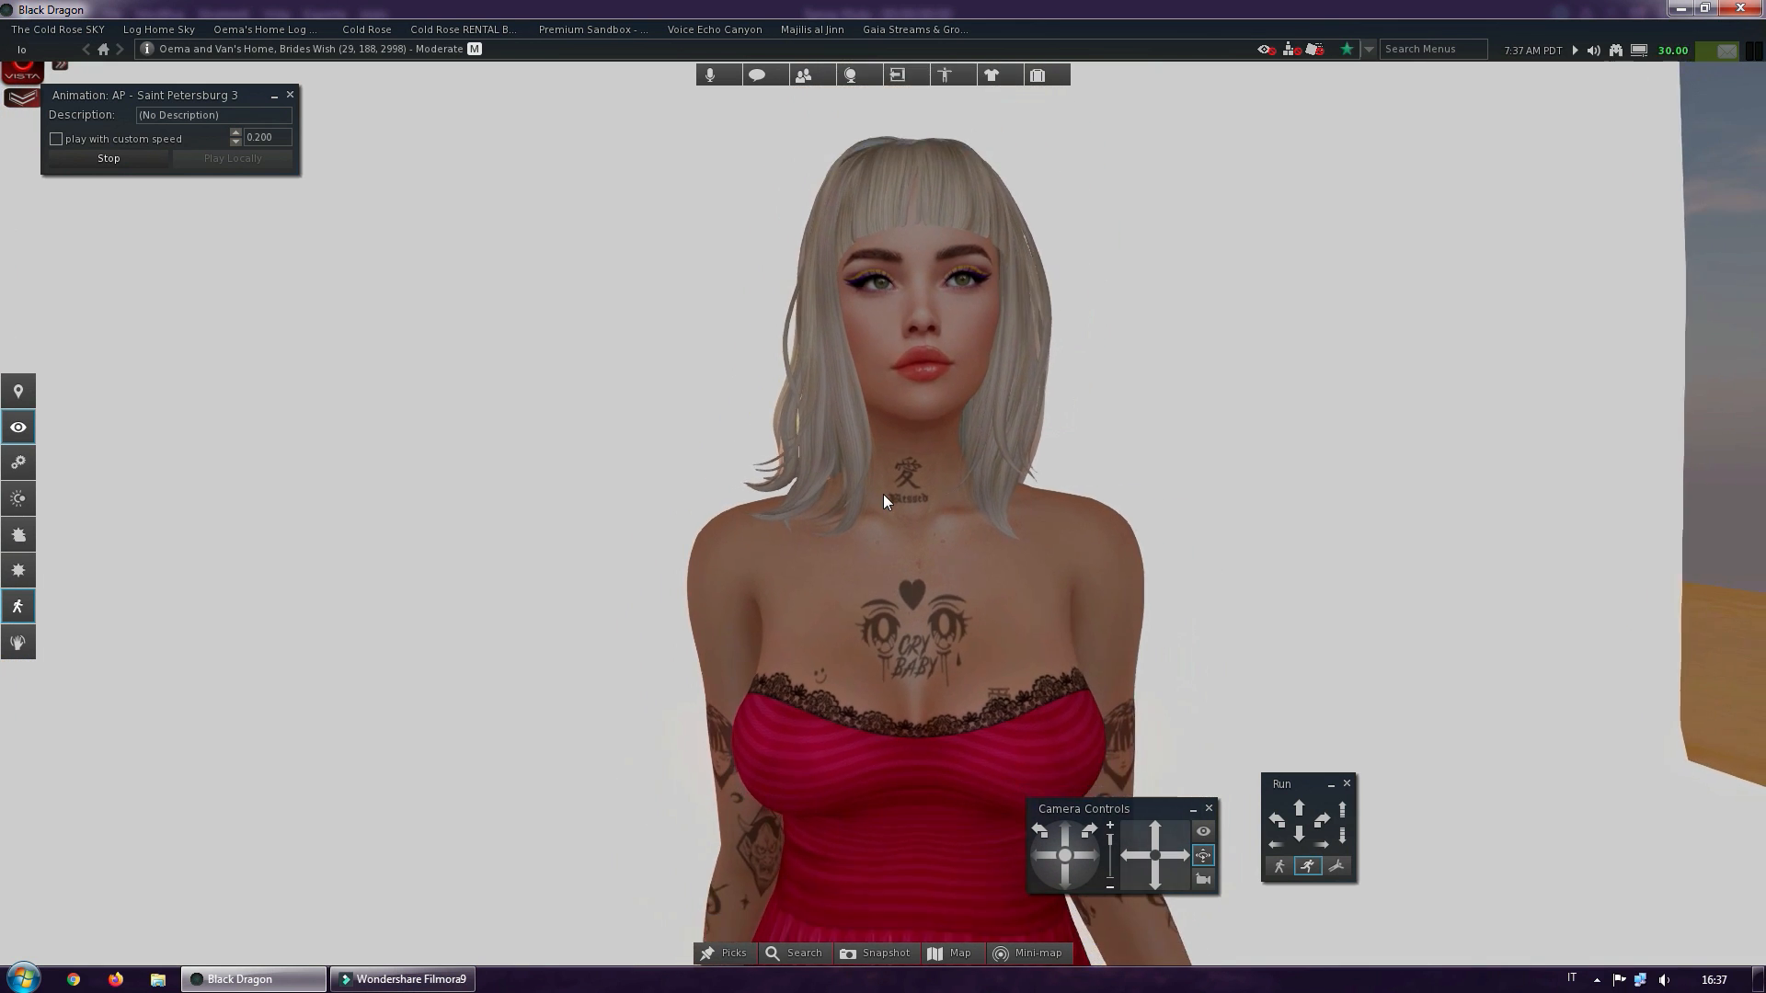
scroll(883, 494, "up", 2)
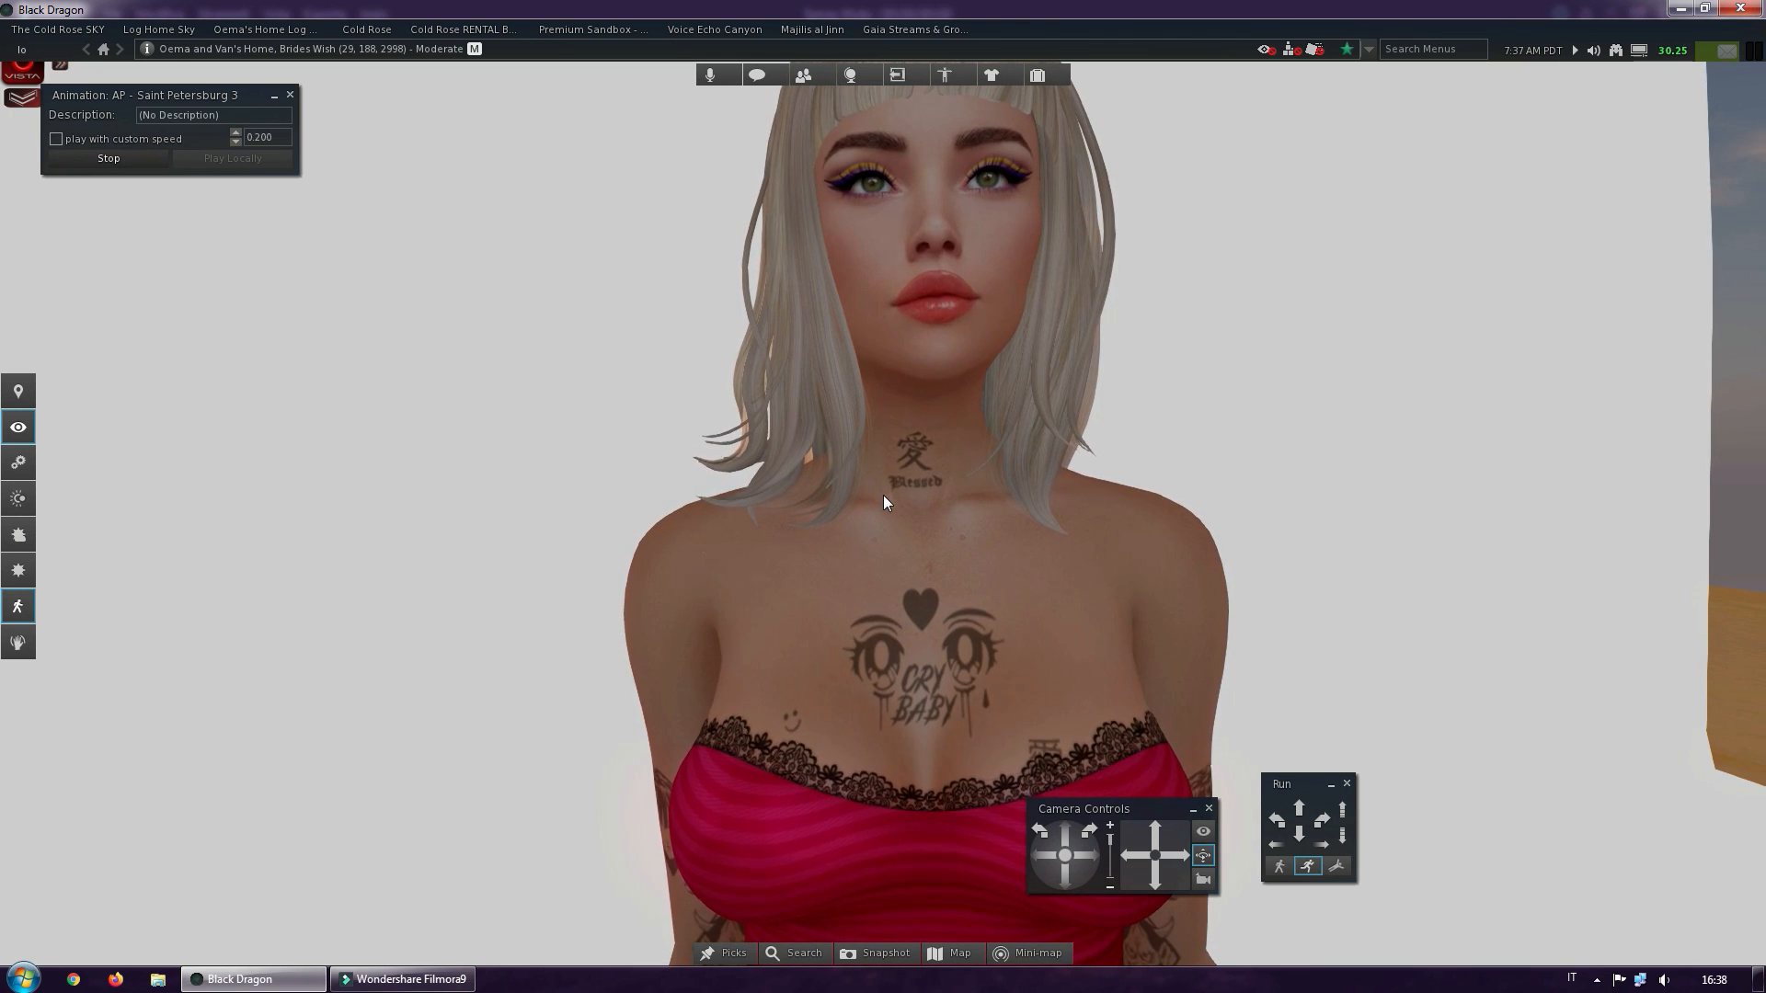
scroll(883, 495, "down", 4)
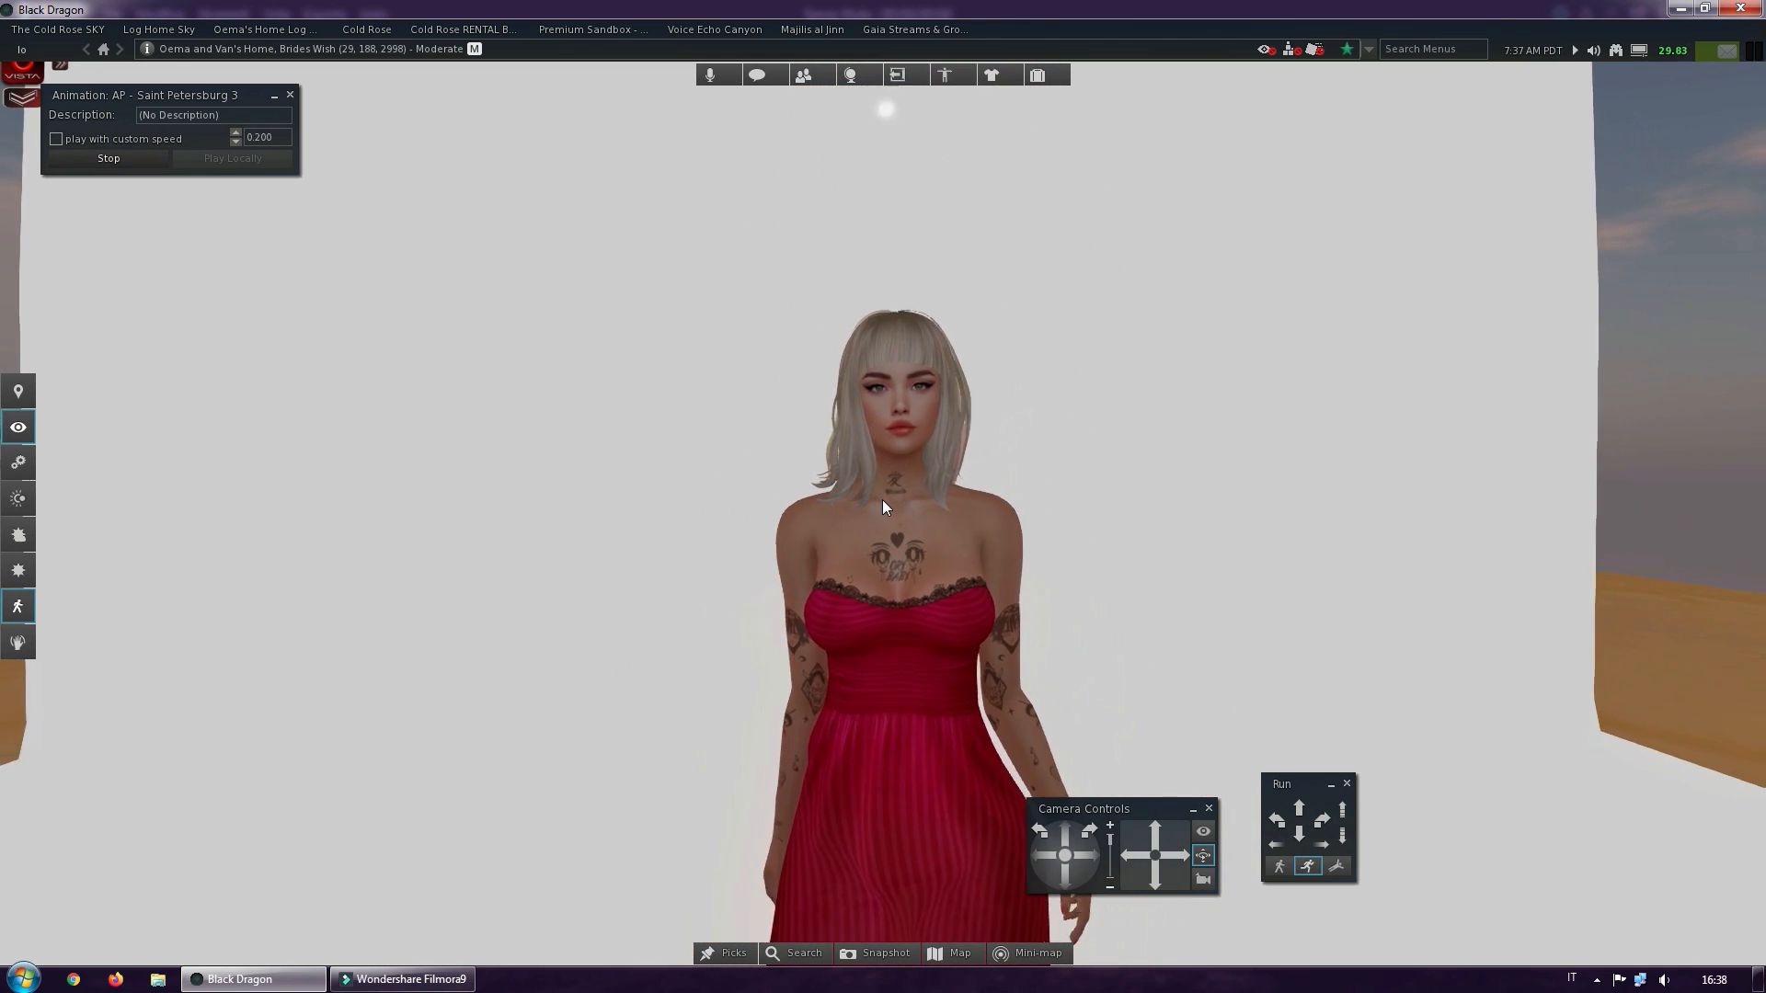
scroll(882, 504, "down", 3)
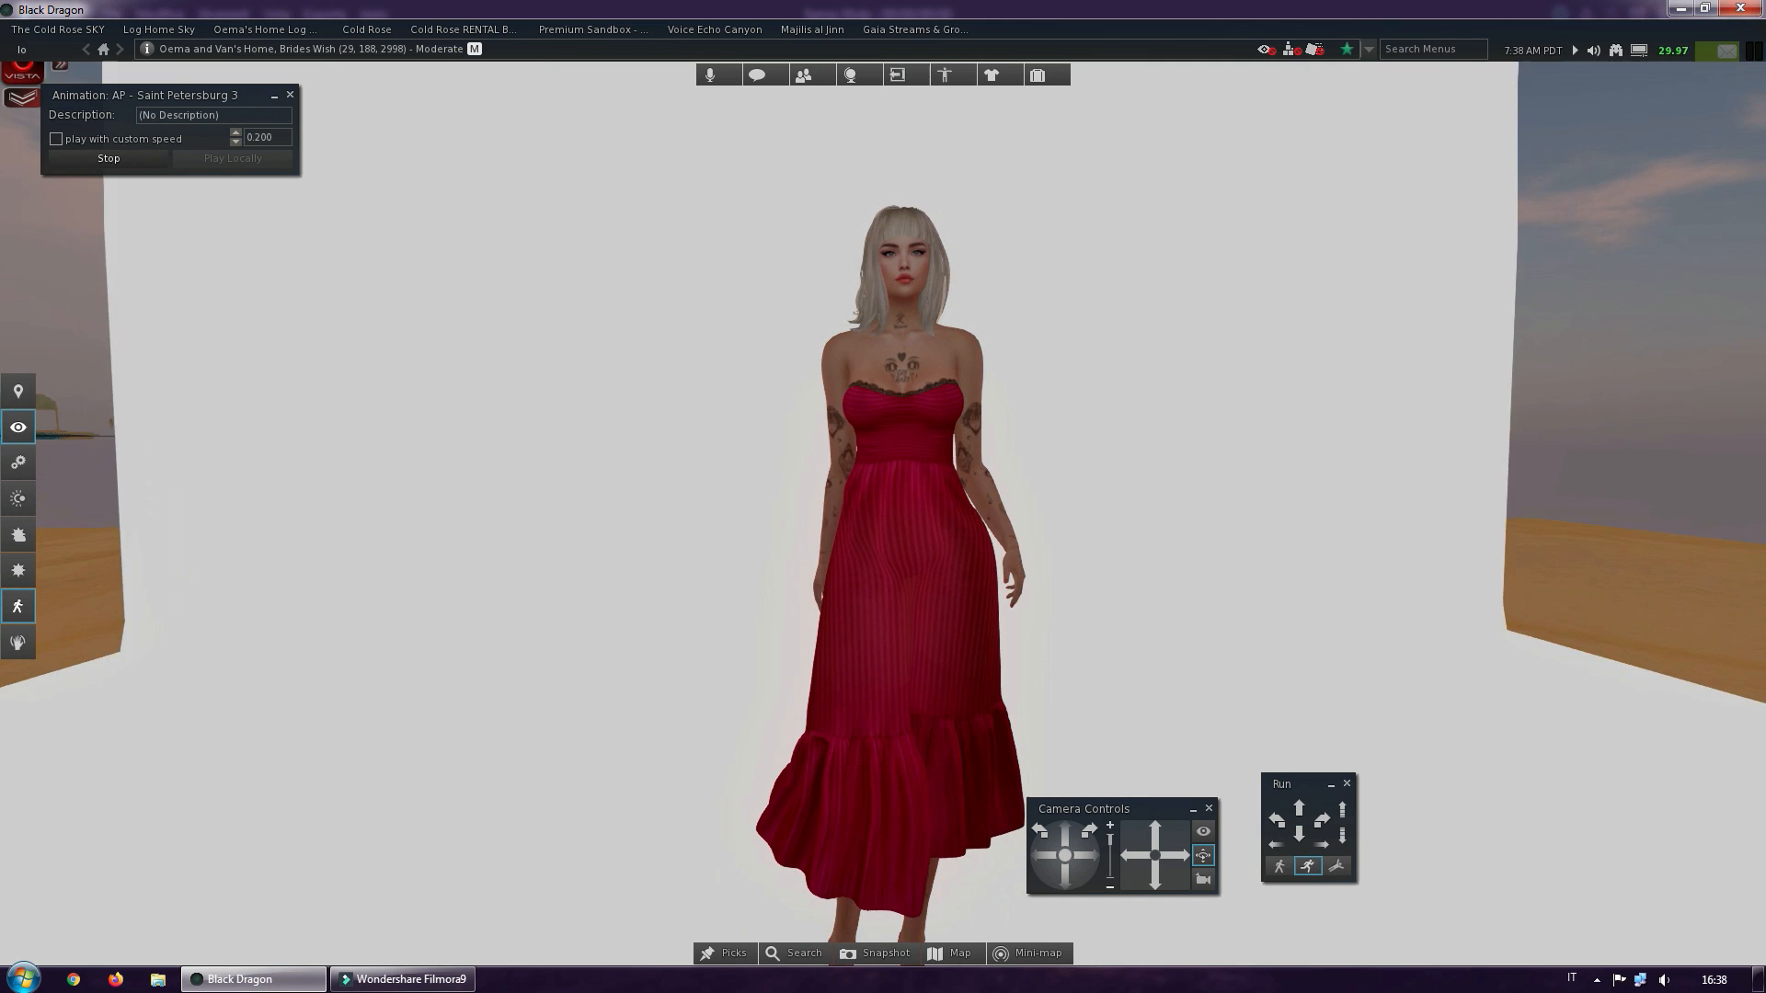
left_click_drag(883, 497, 897, 545, "alt")
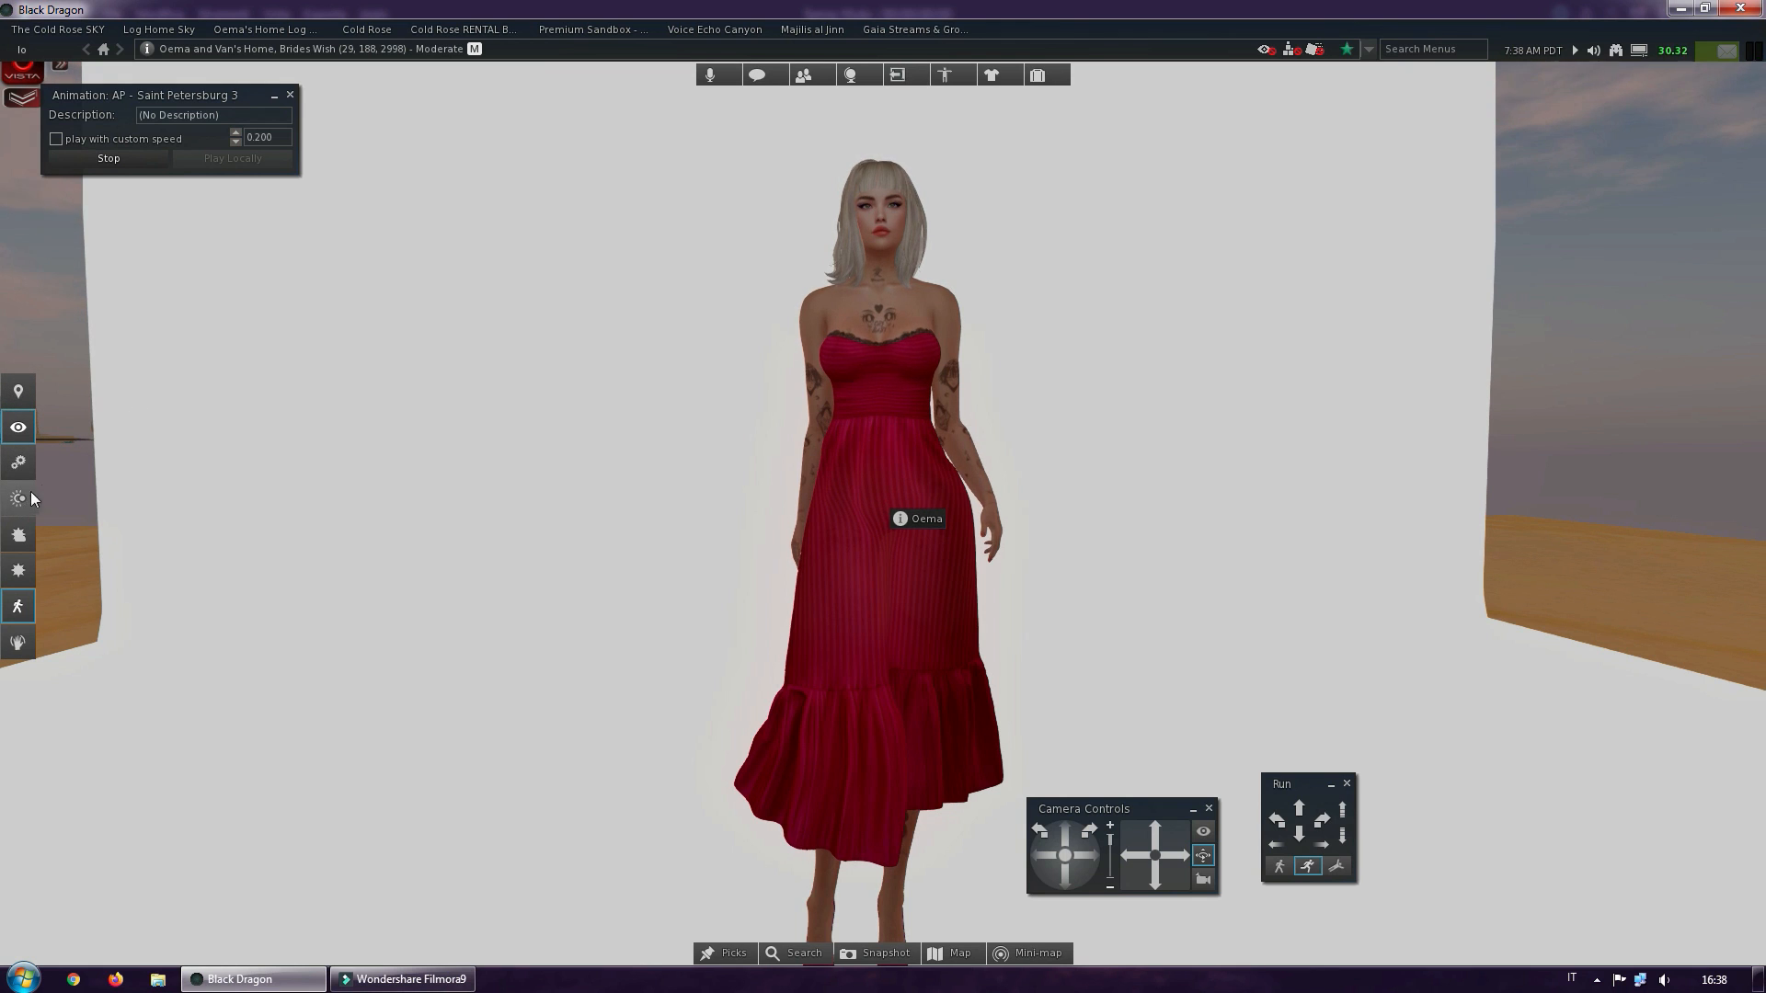
Reopen the inventory, place its window beside the avatar so the figure stays uncovered, and collapse the Animations folder
left_click(1037, 77)
left_click_drag(1426, 162, 259, 237)
left_click_drag(541, 449, 540, 300)
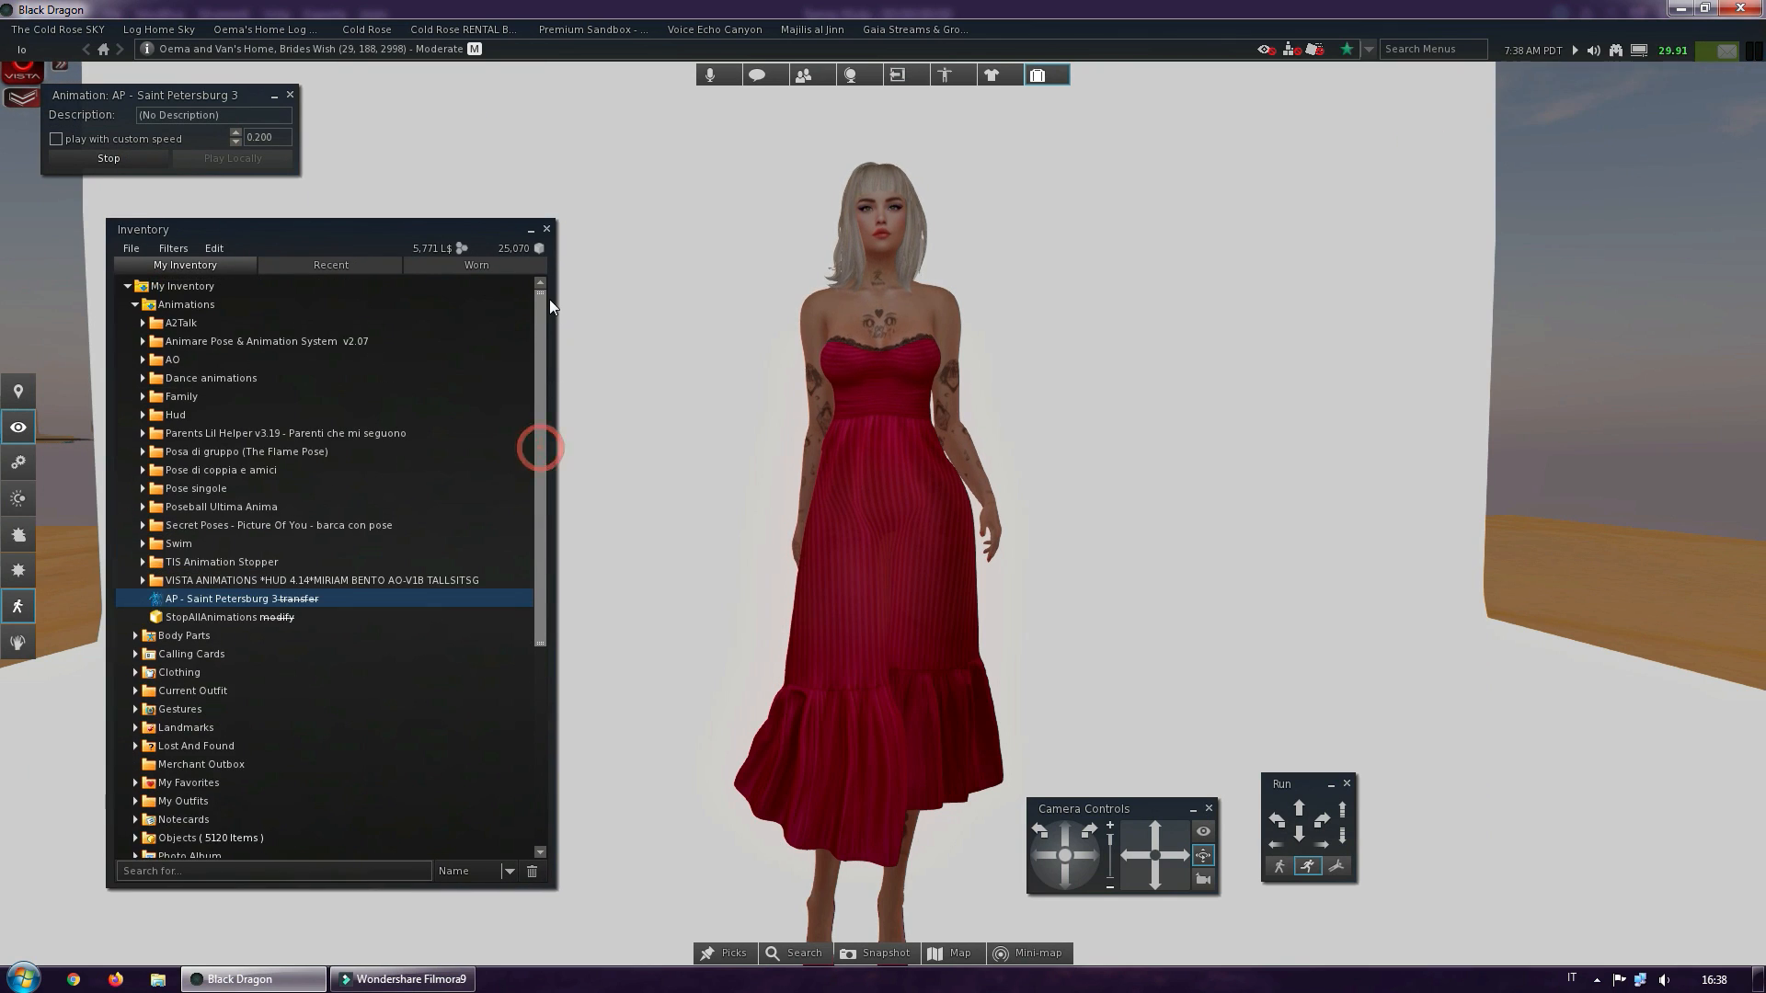
left_click(135, 304)
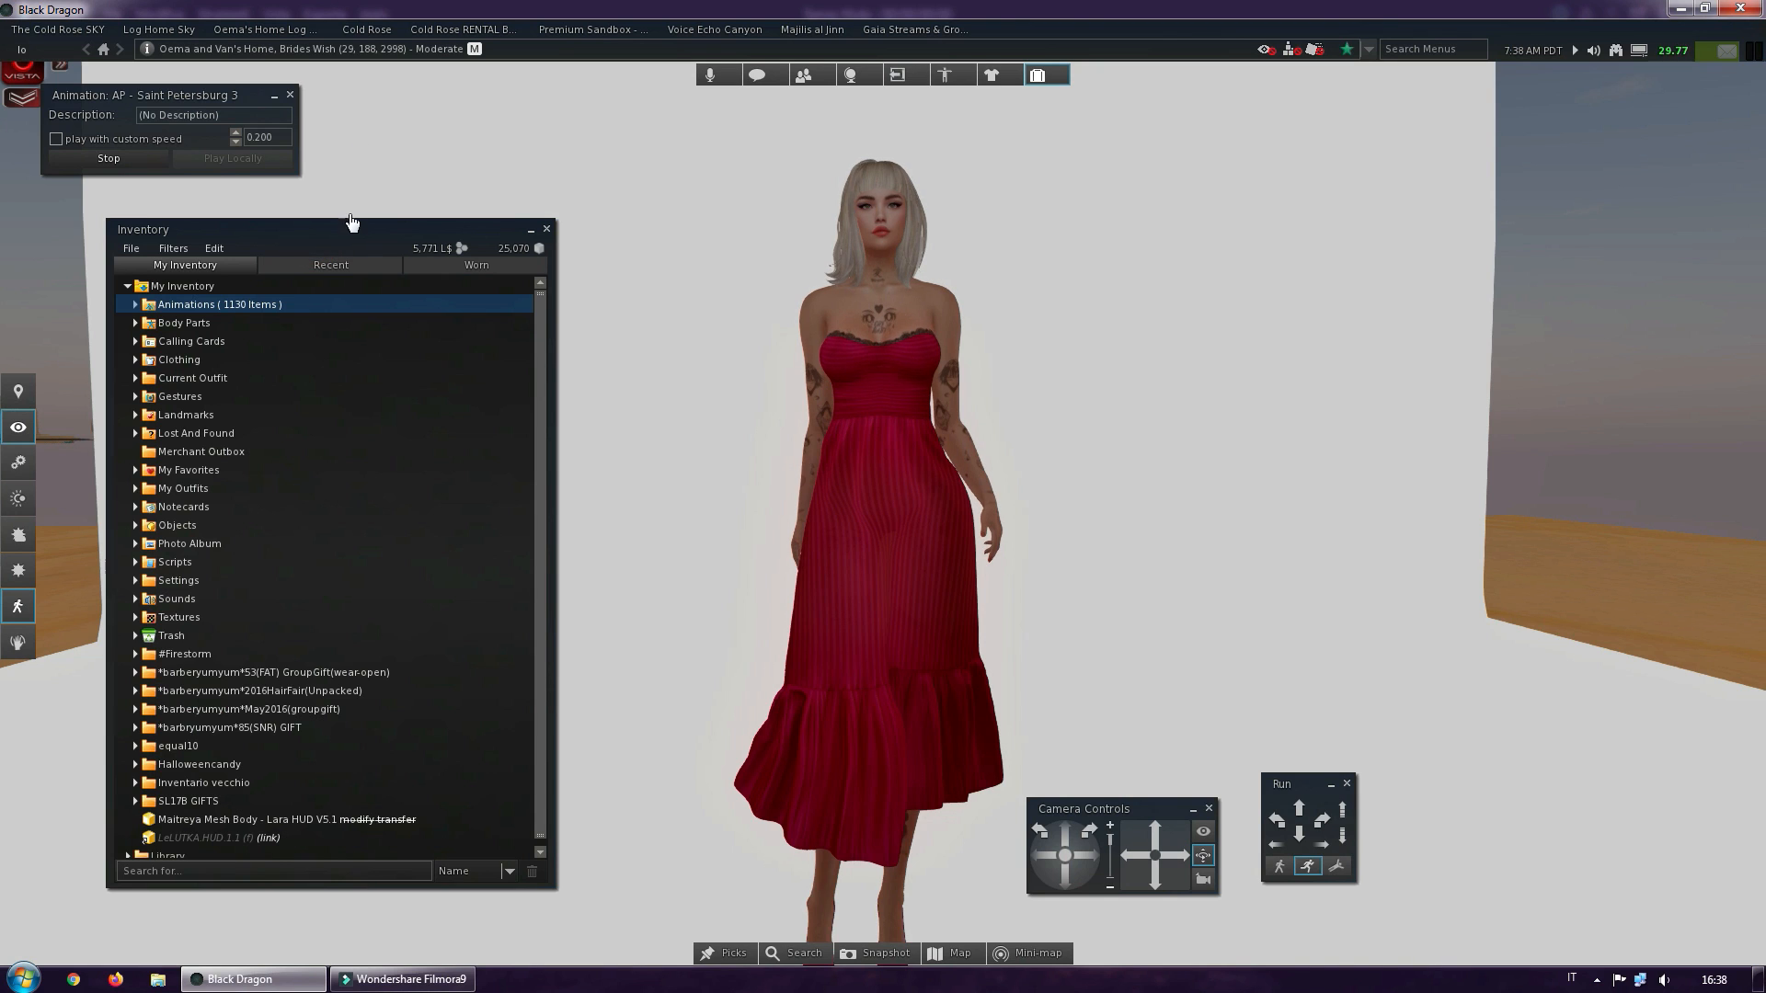
left_click_drag(349, 224, 395, 147)
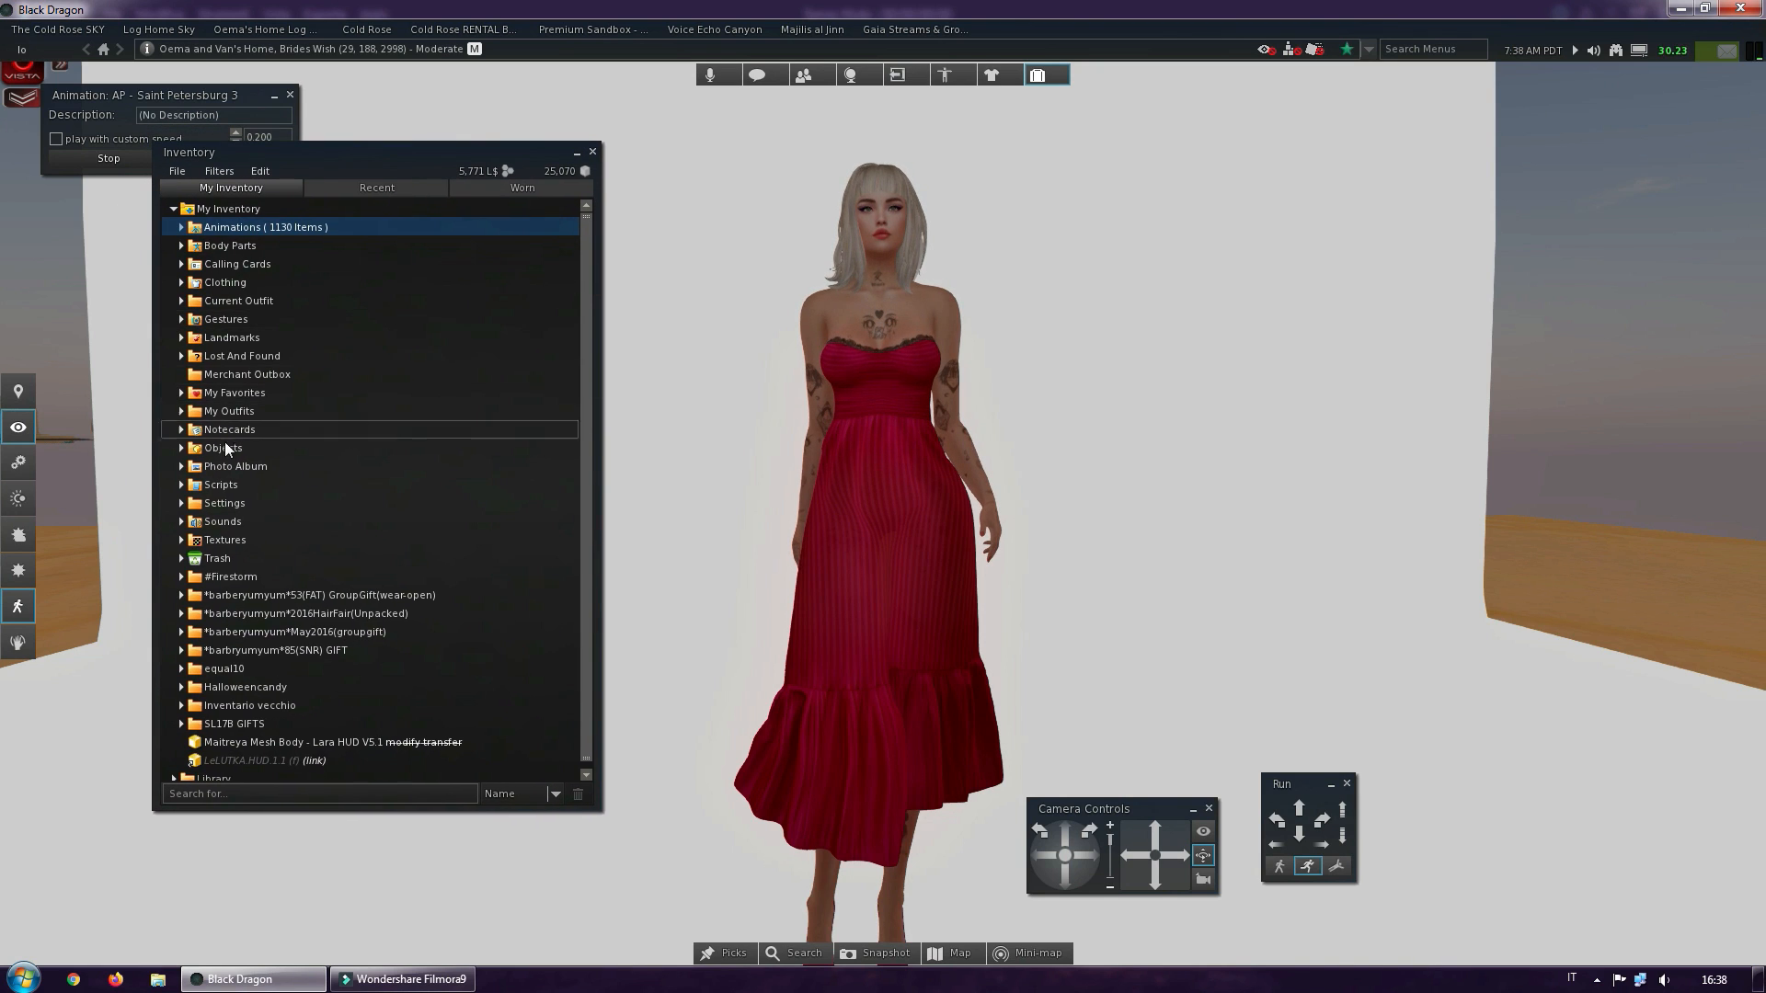
Apply the sky setting Nam's Optimal Skin and Prim from the Nam folder under Settings, Skies to yourself only
left_click(181, 503)
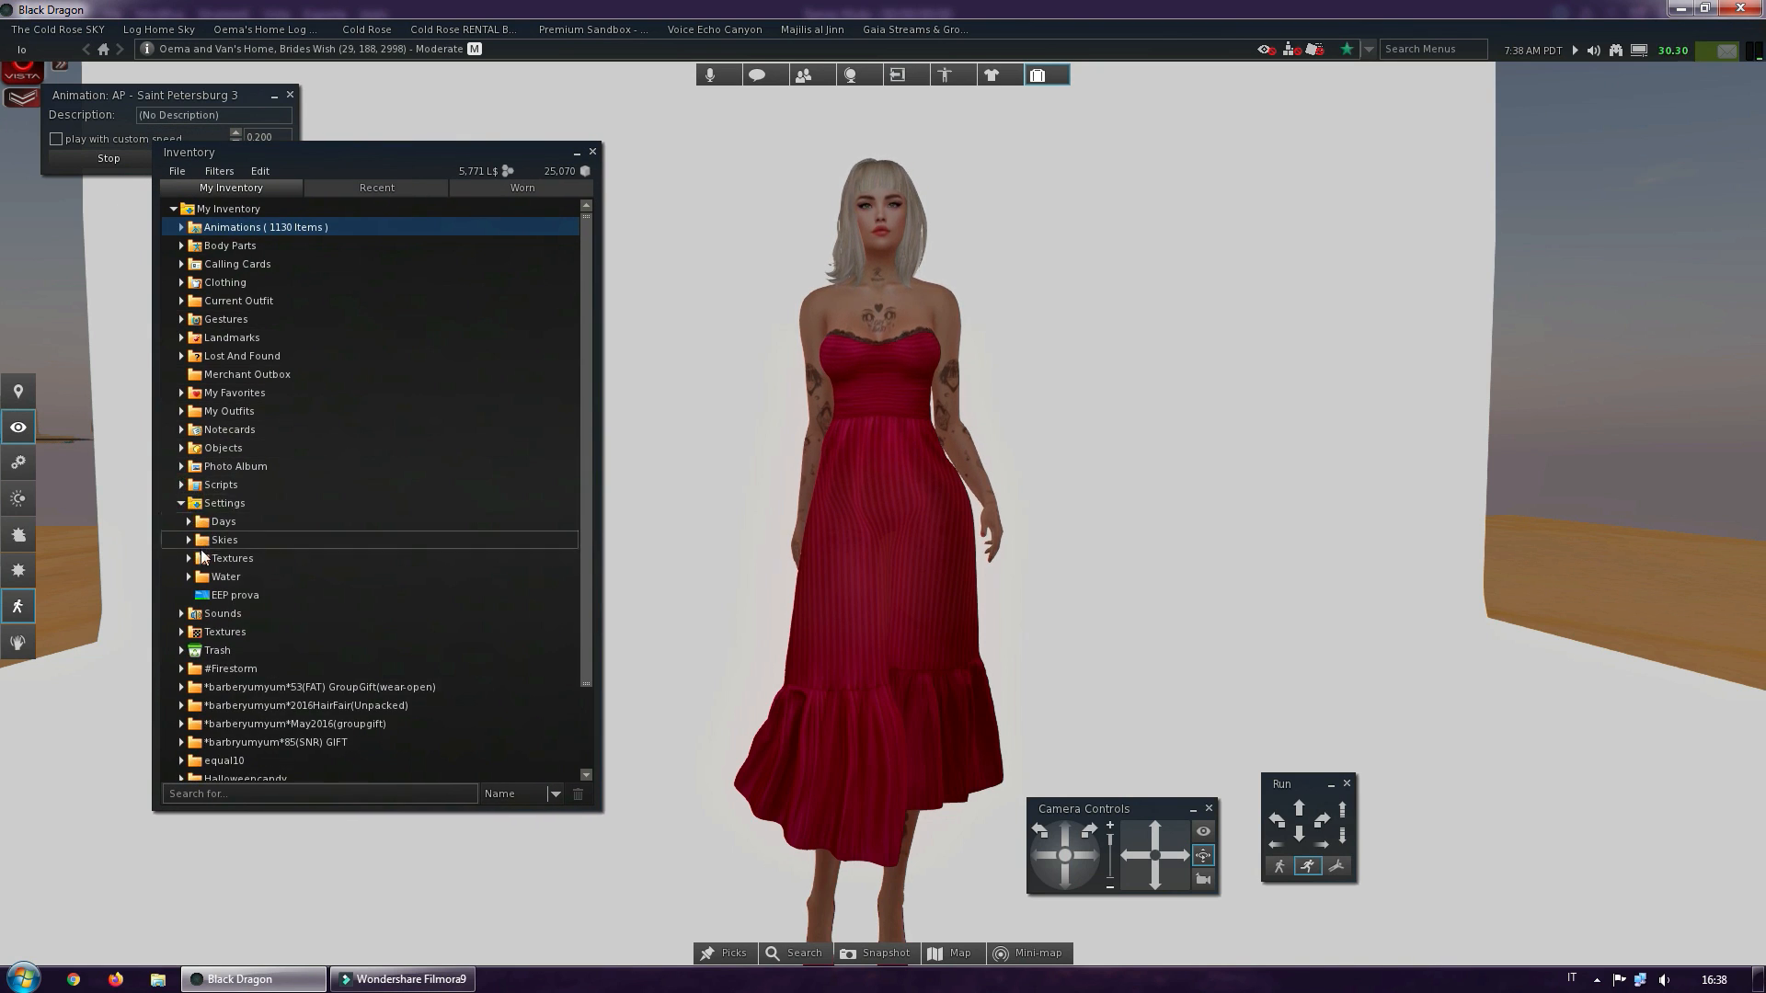
left_click(189, 540)
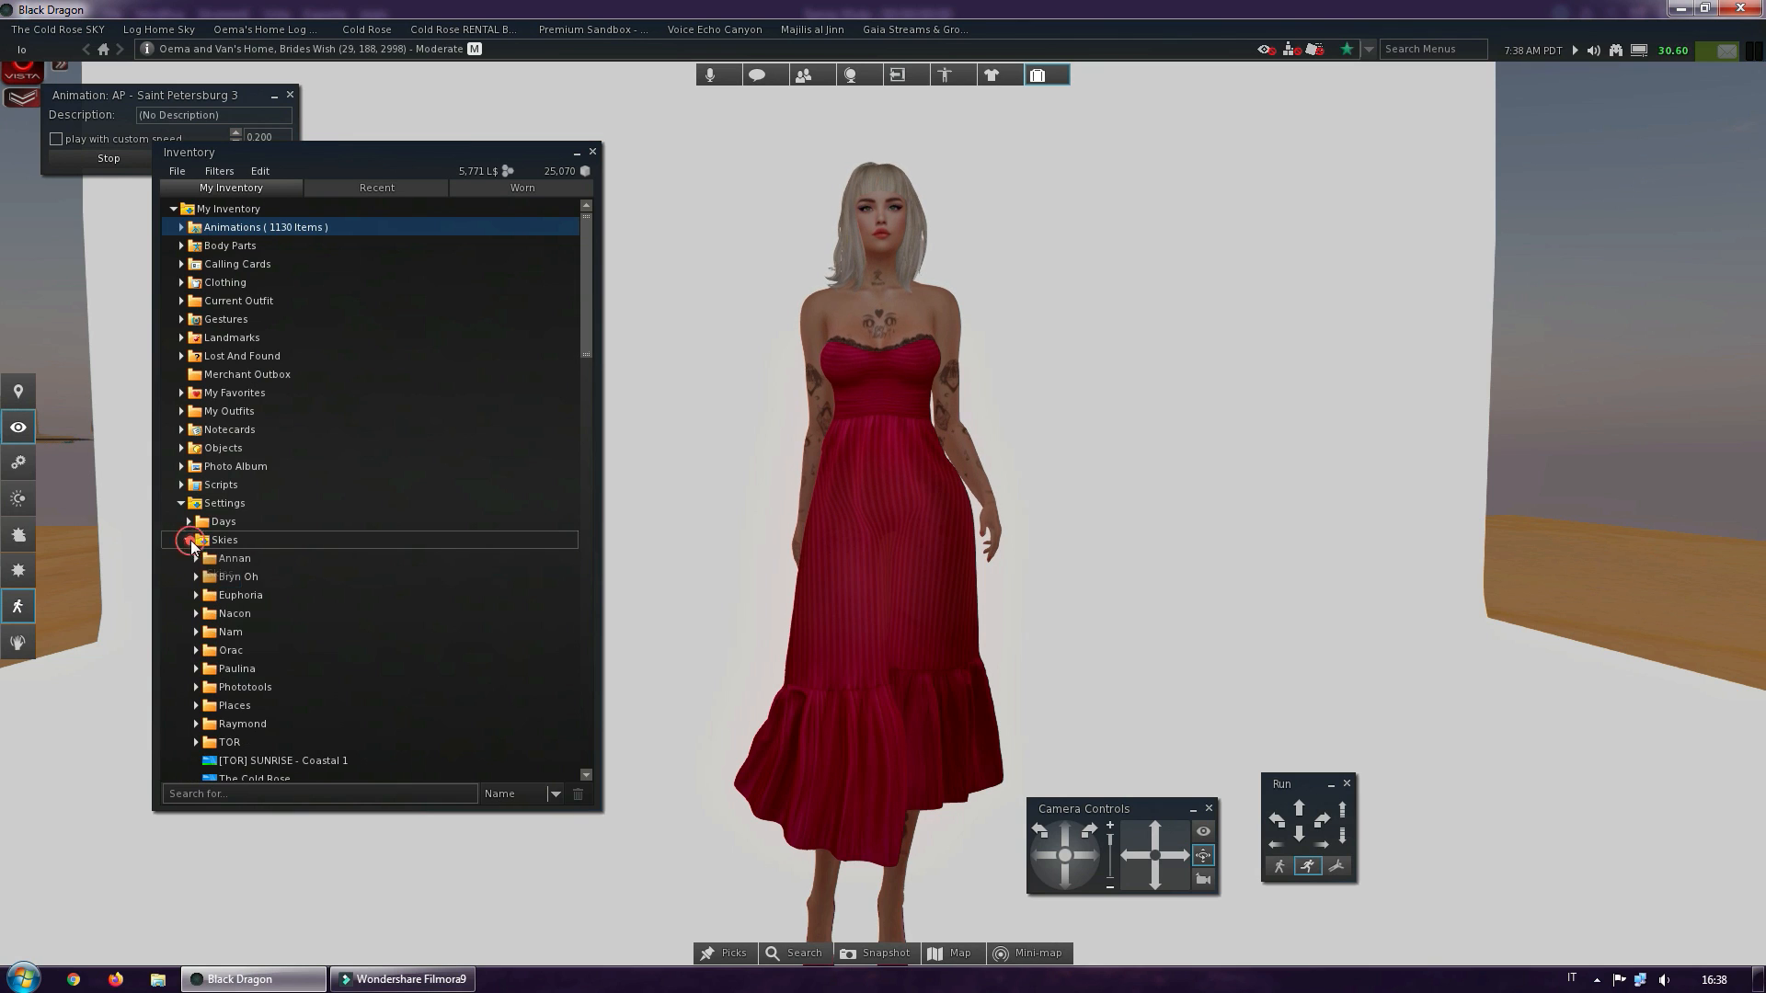
scroll(410, 655, "down", 3)
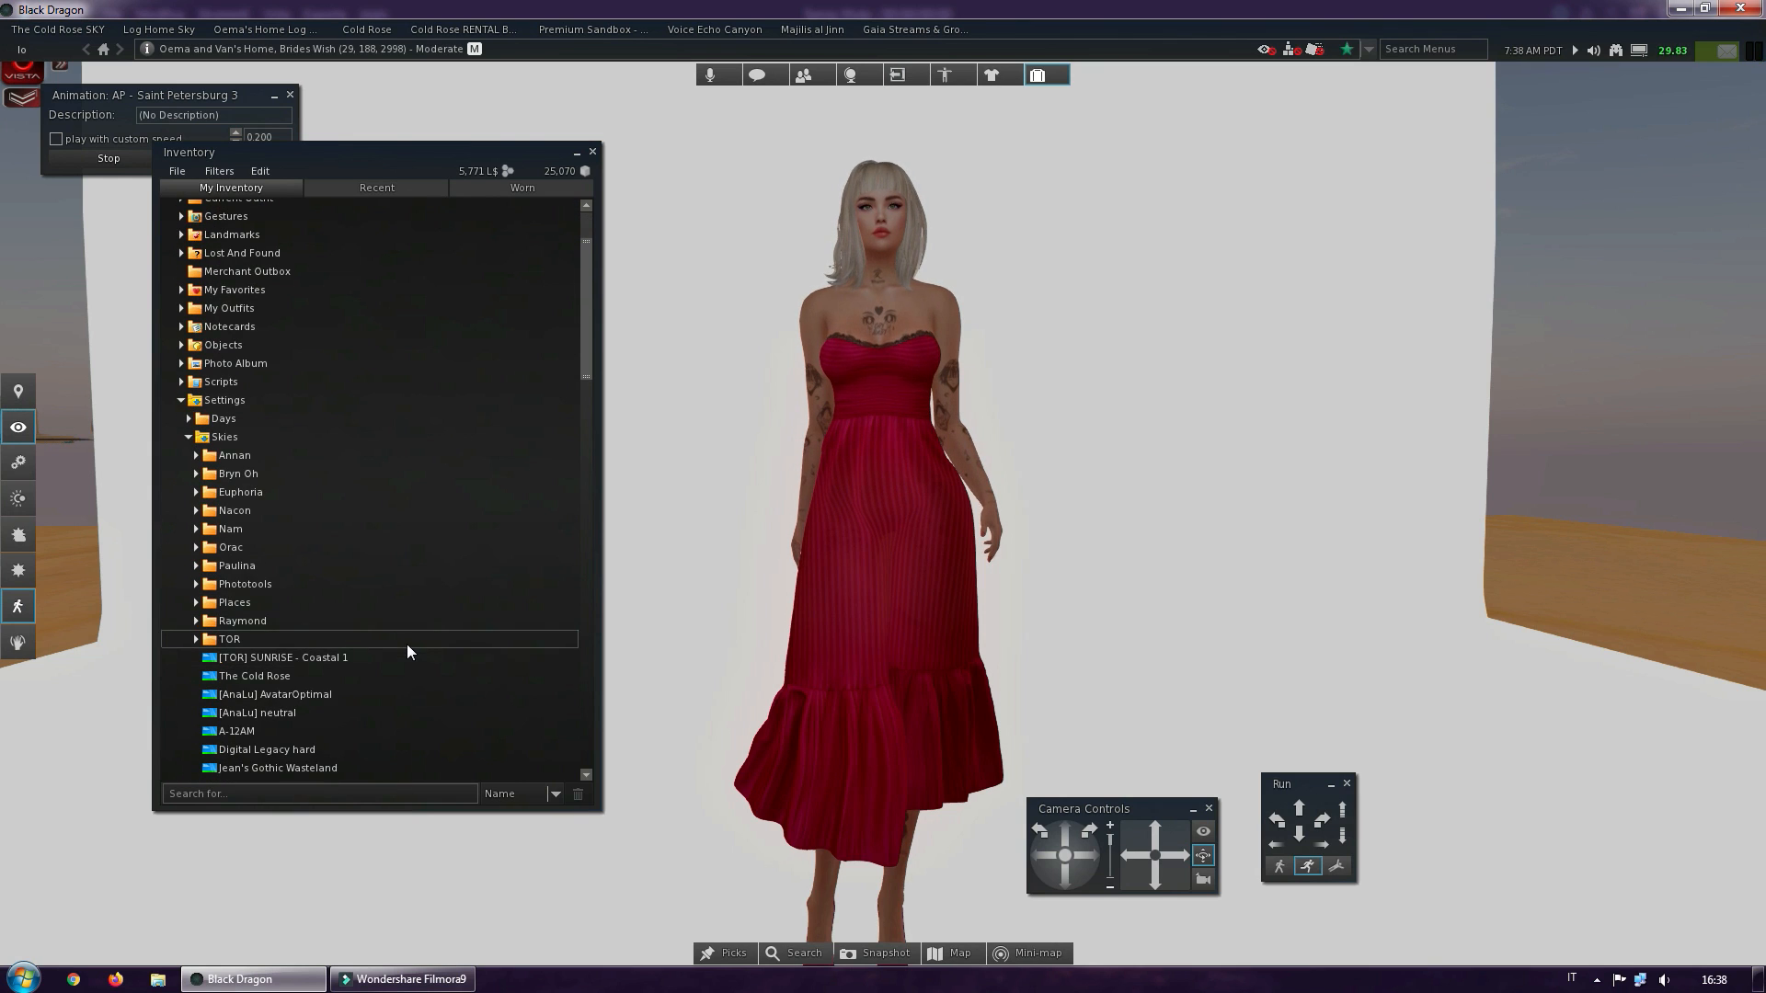
scroll(406, 644, "down", 1)
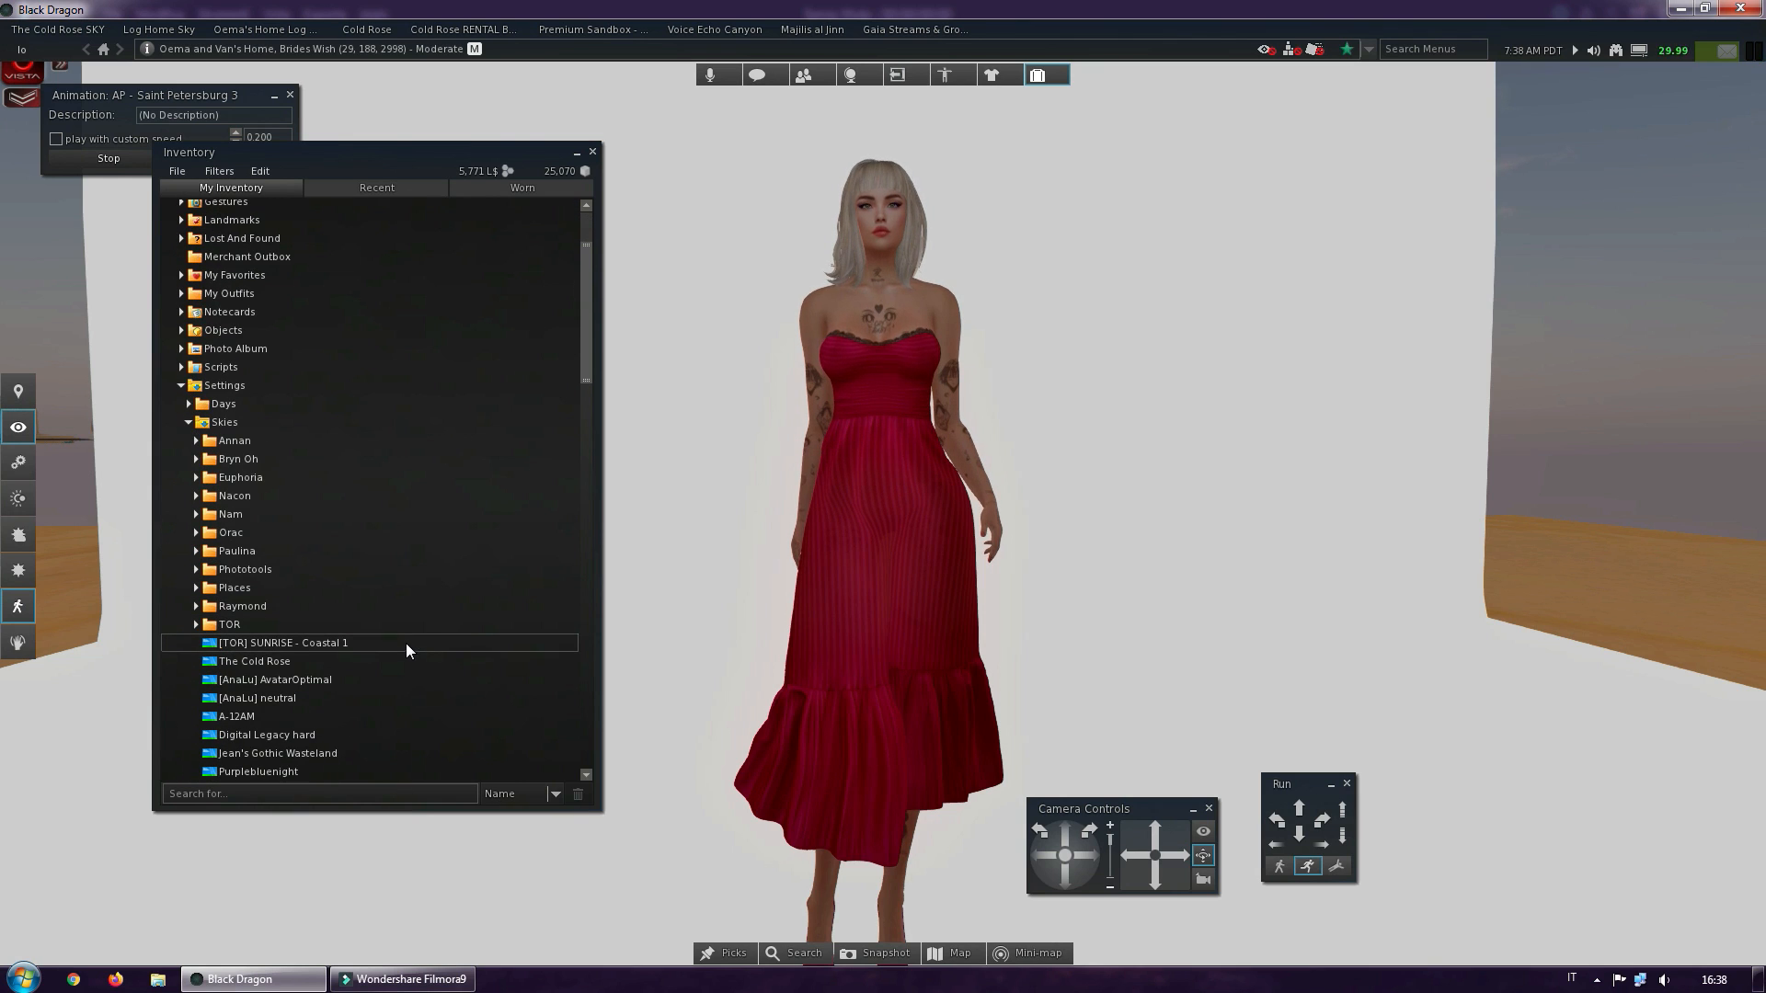
left_click(197, 515)
scroll(268, 528, "down", 3)
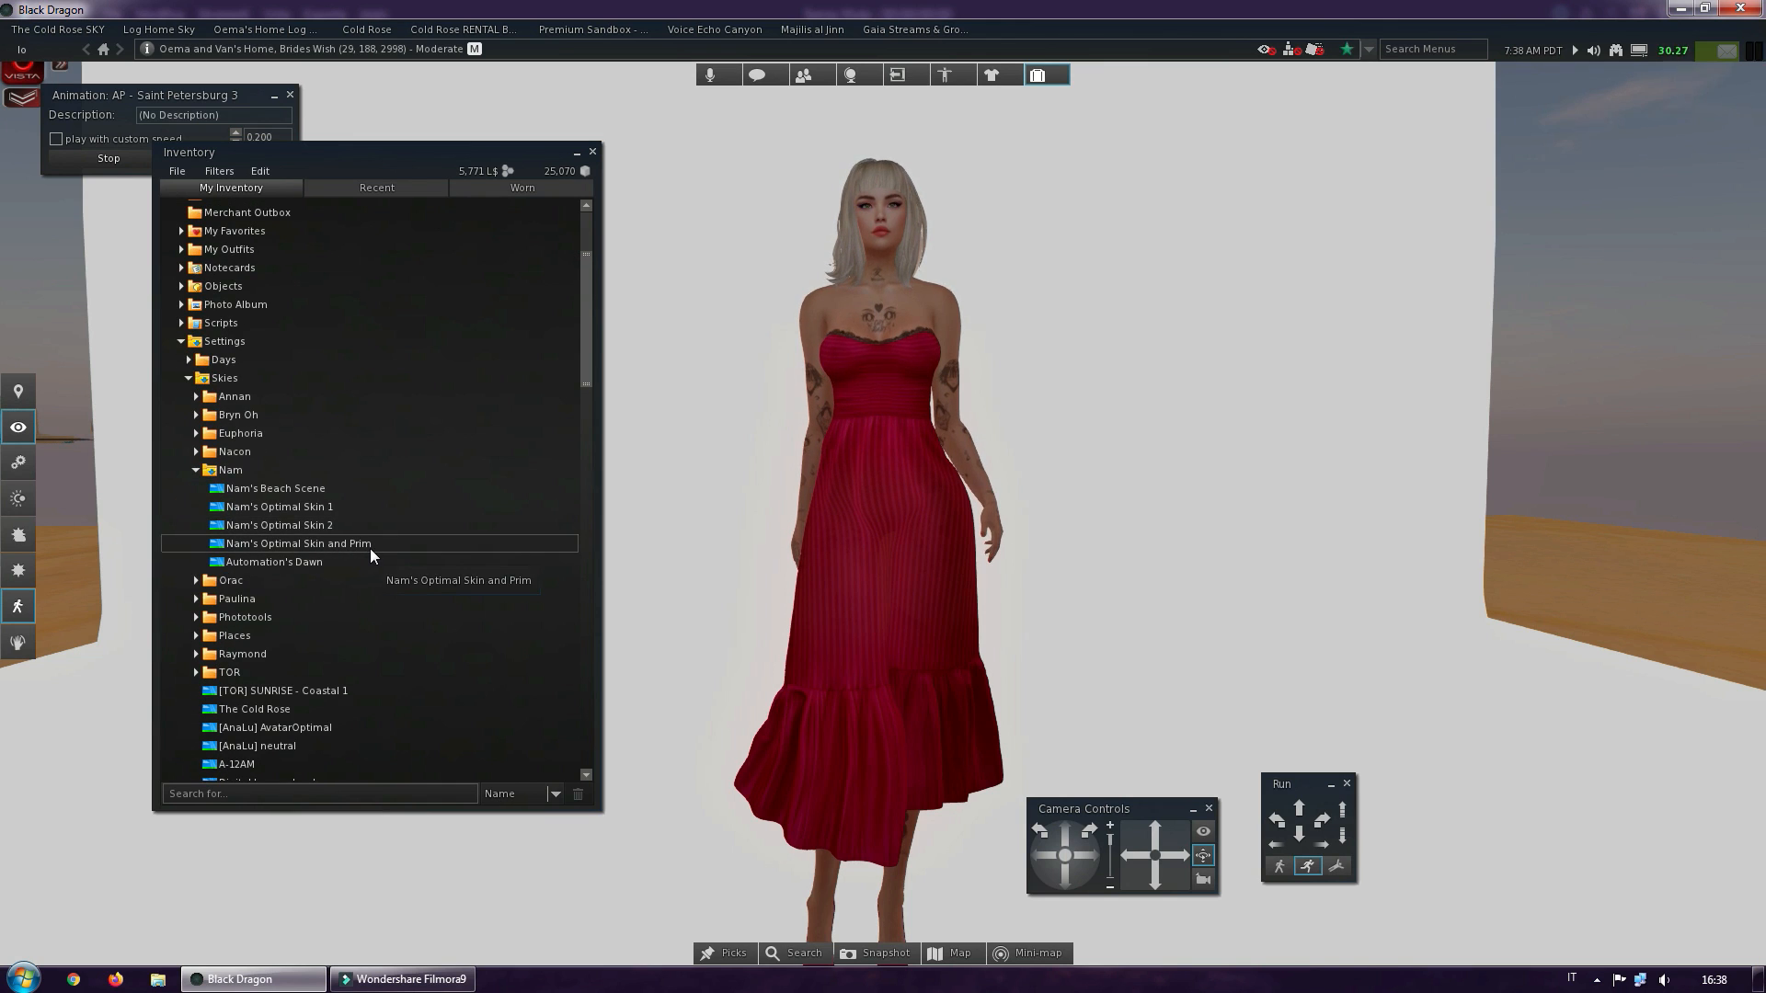
left_click(331, 550)
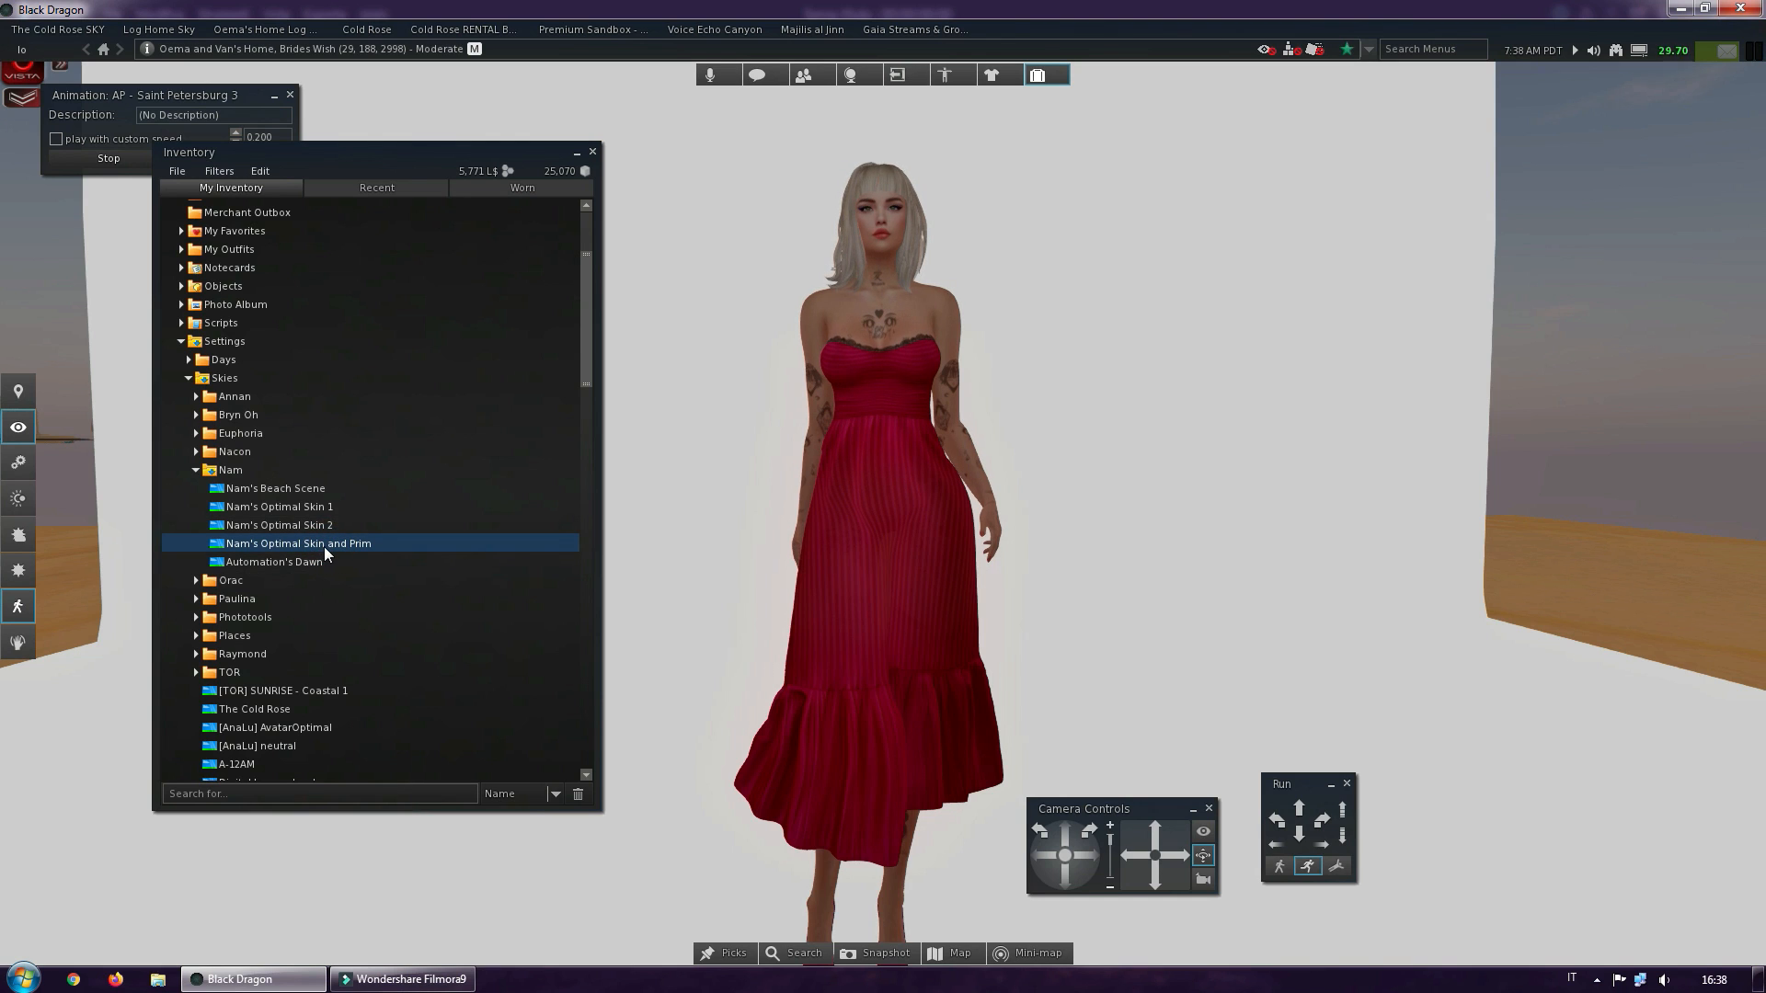
right_click(324, 545)
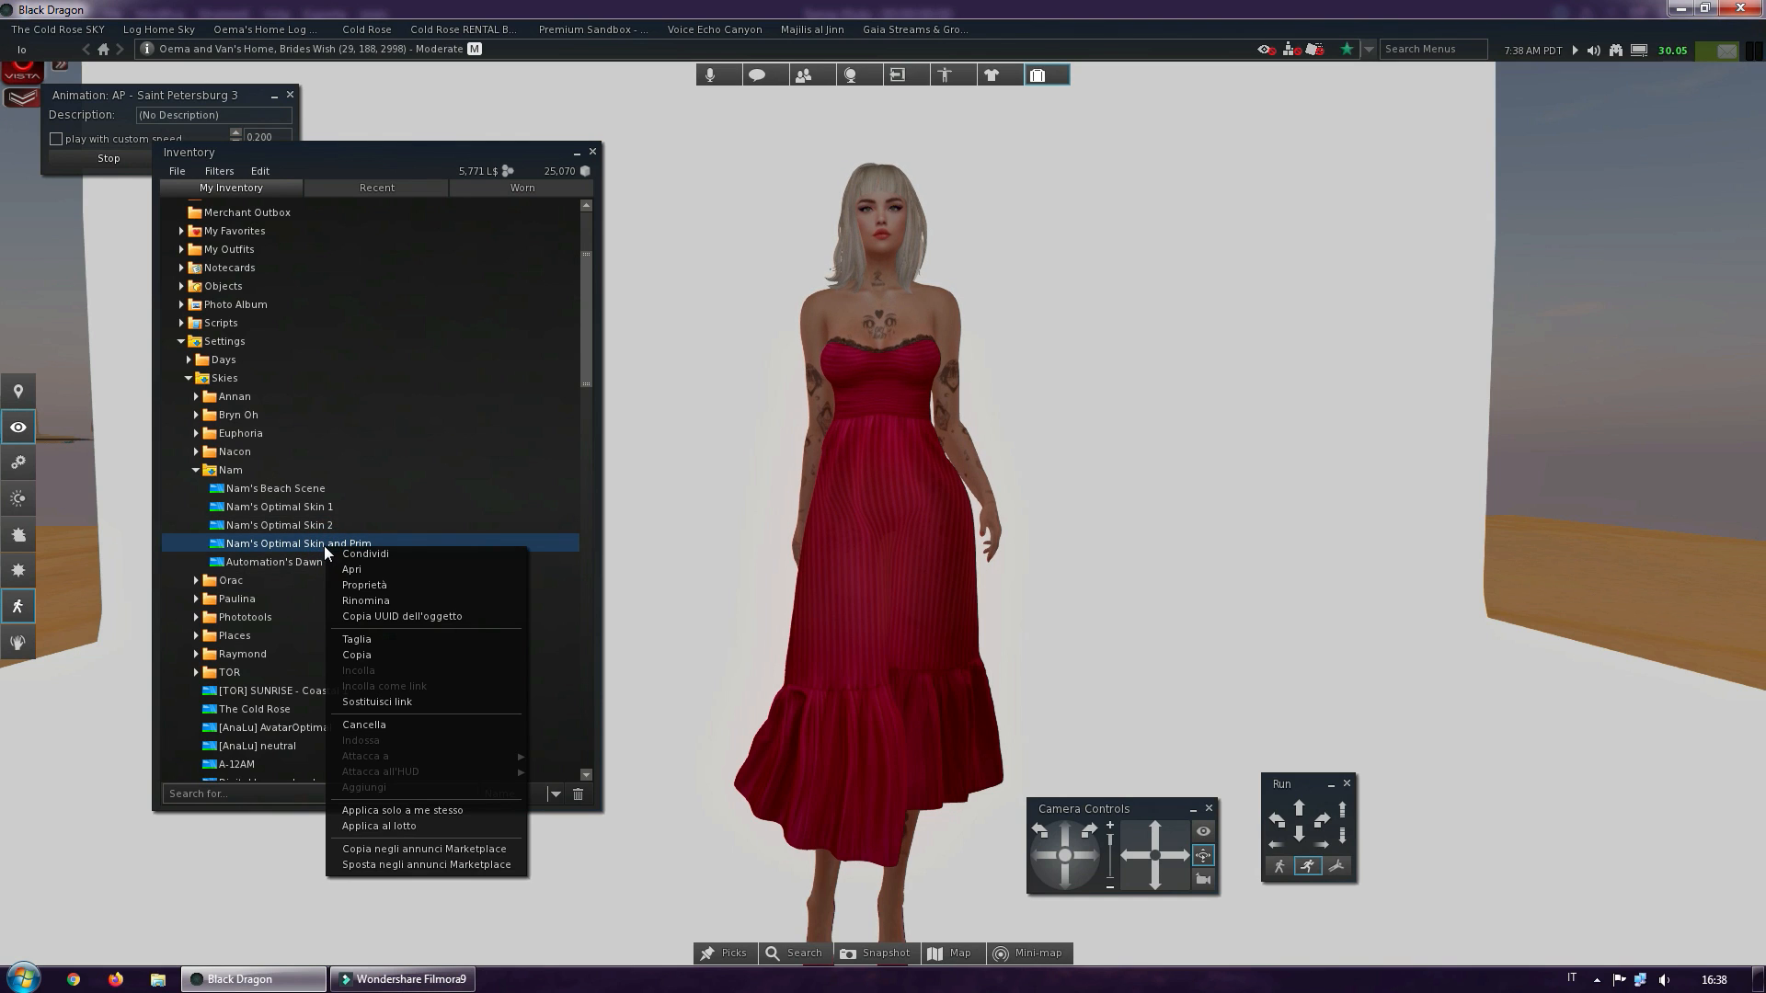
left_click(446, 811)
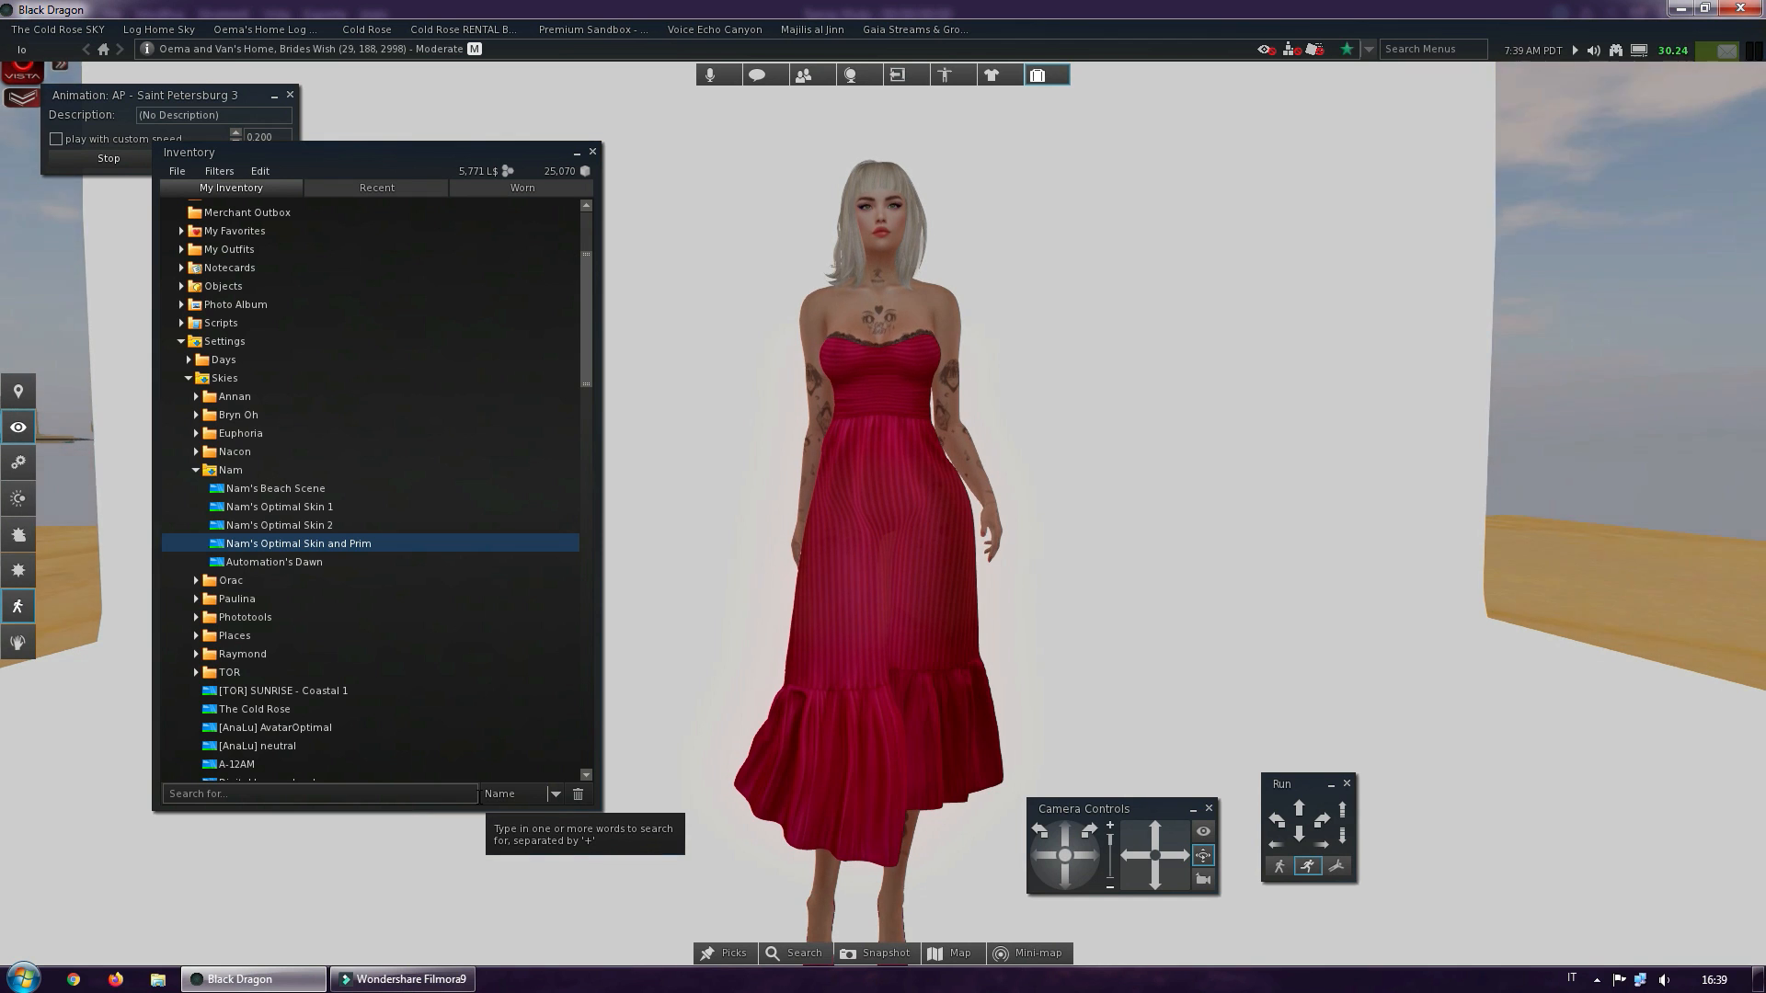
Close the inventory and examine the avatar under the applied sky, from the full figure to a close view of the face and neckline
left_click(592, 150)
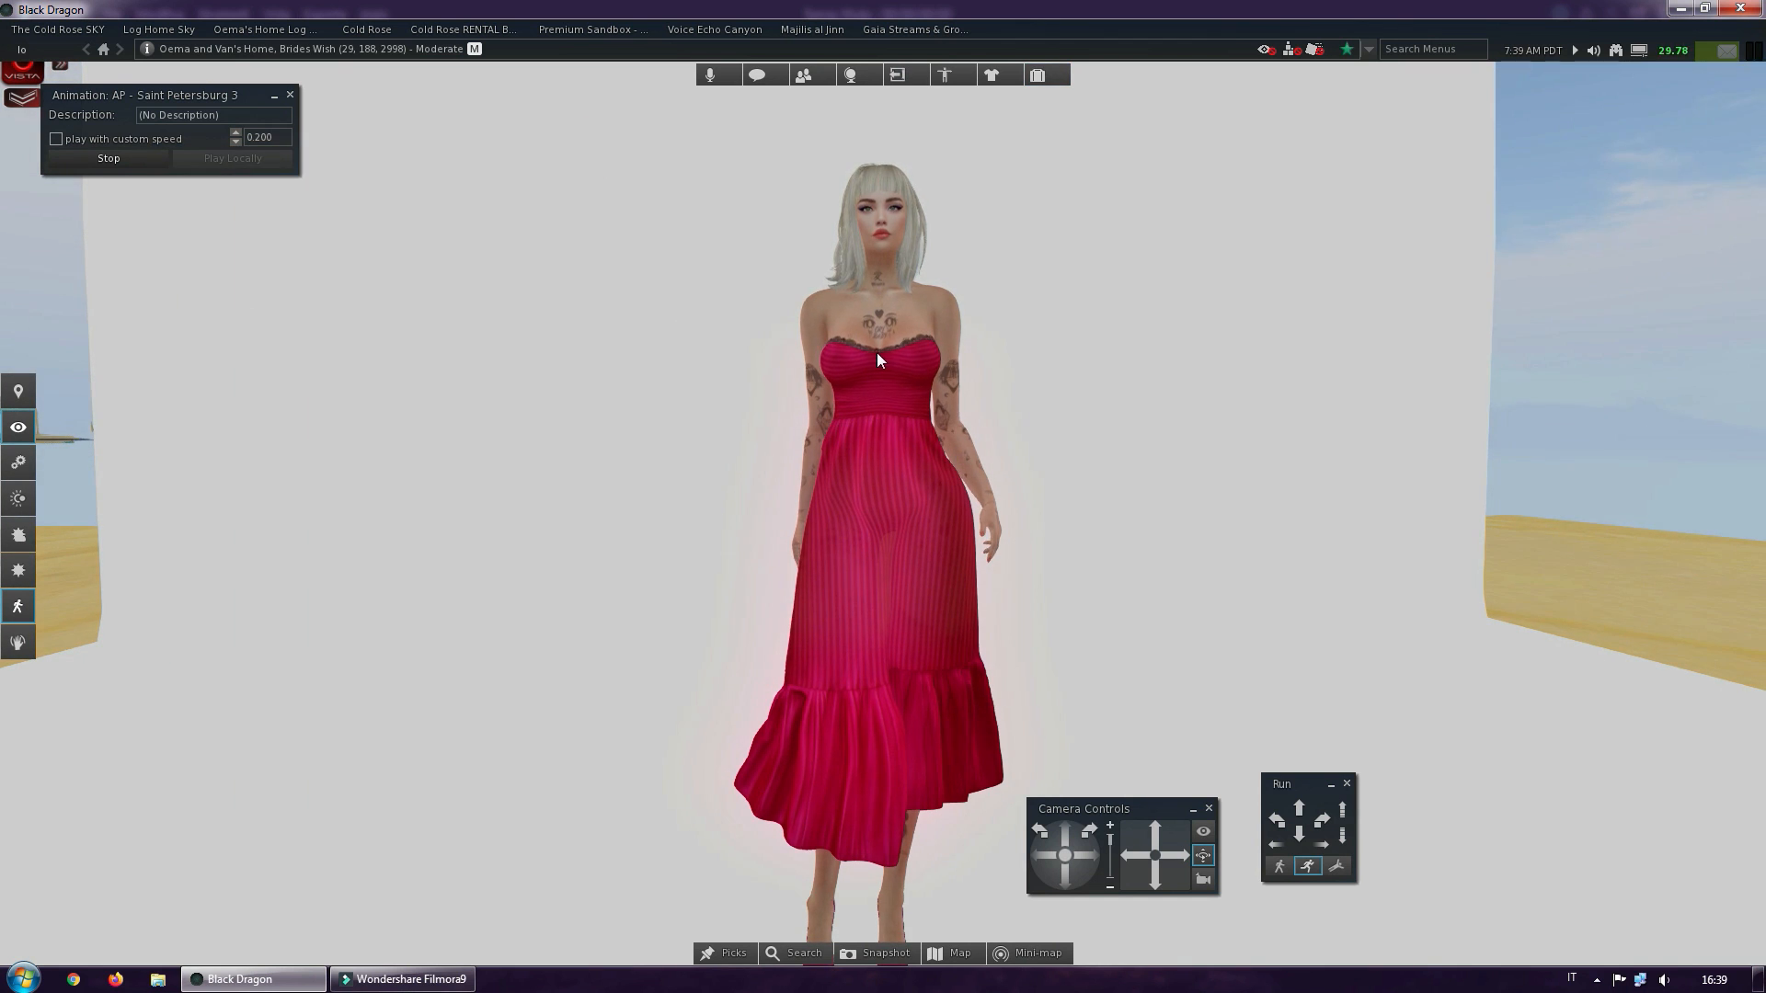
left_click(863, 414, "alt")
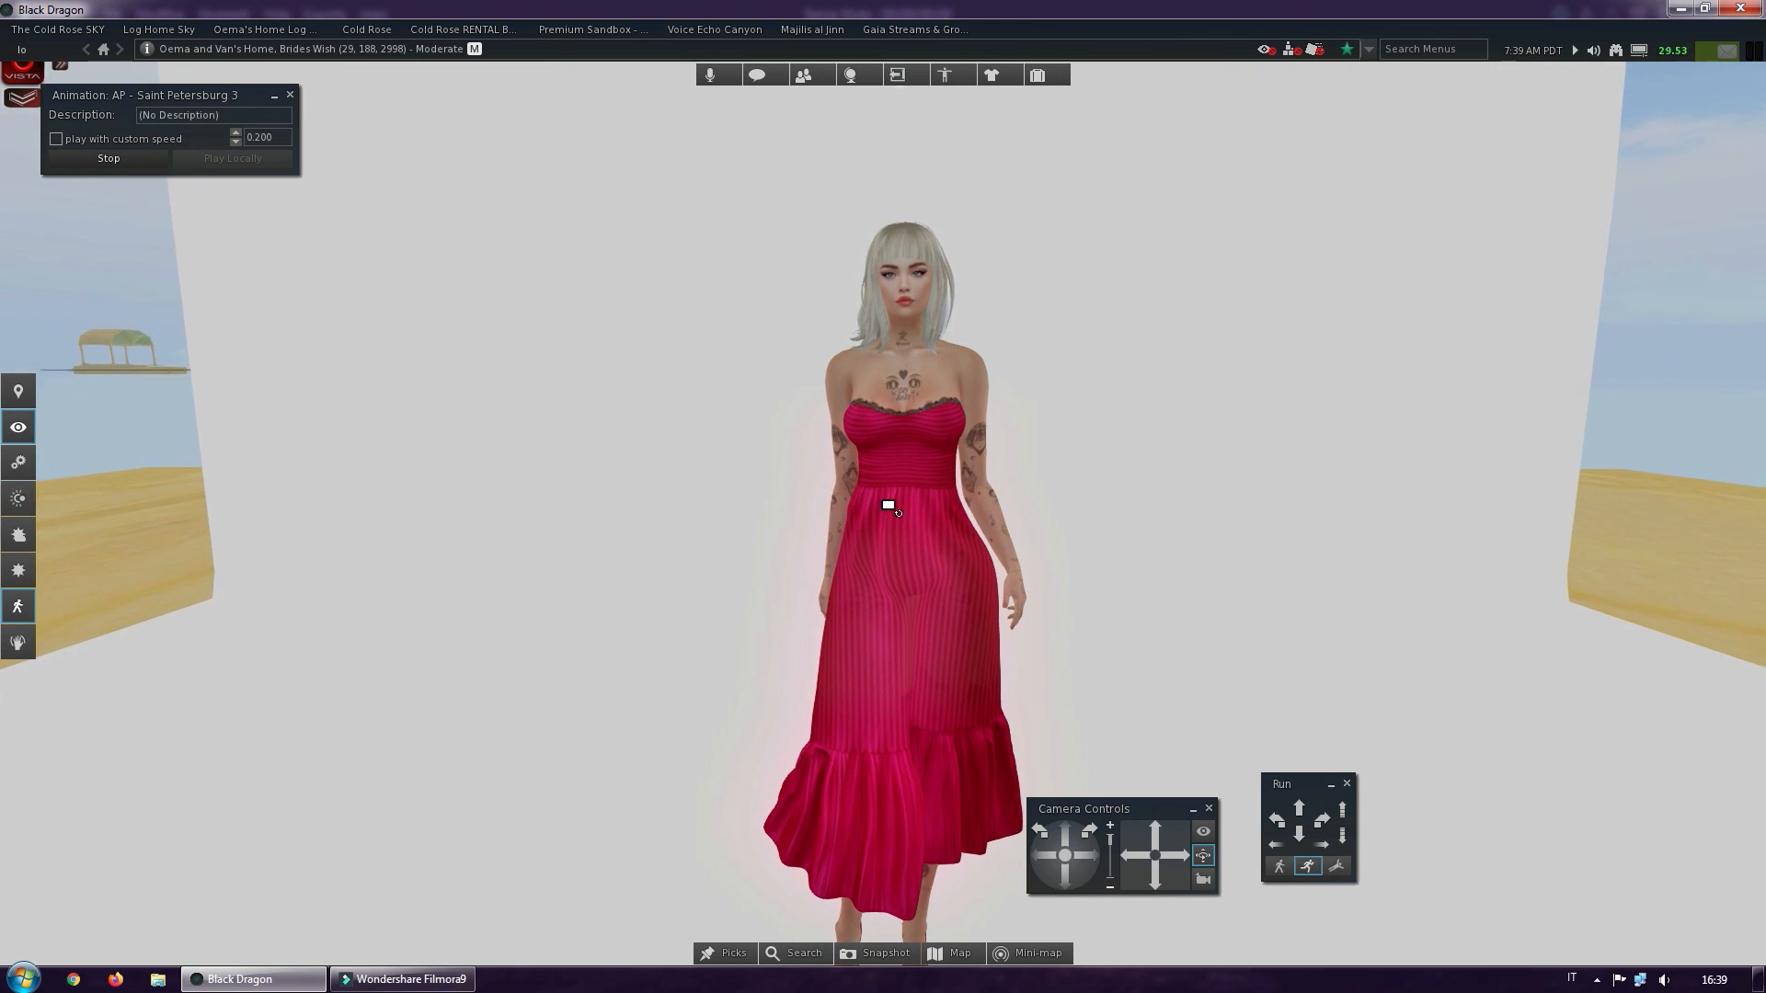
left_click_drag(885, 531, 988, 493, "ctrl+alt")
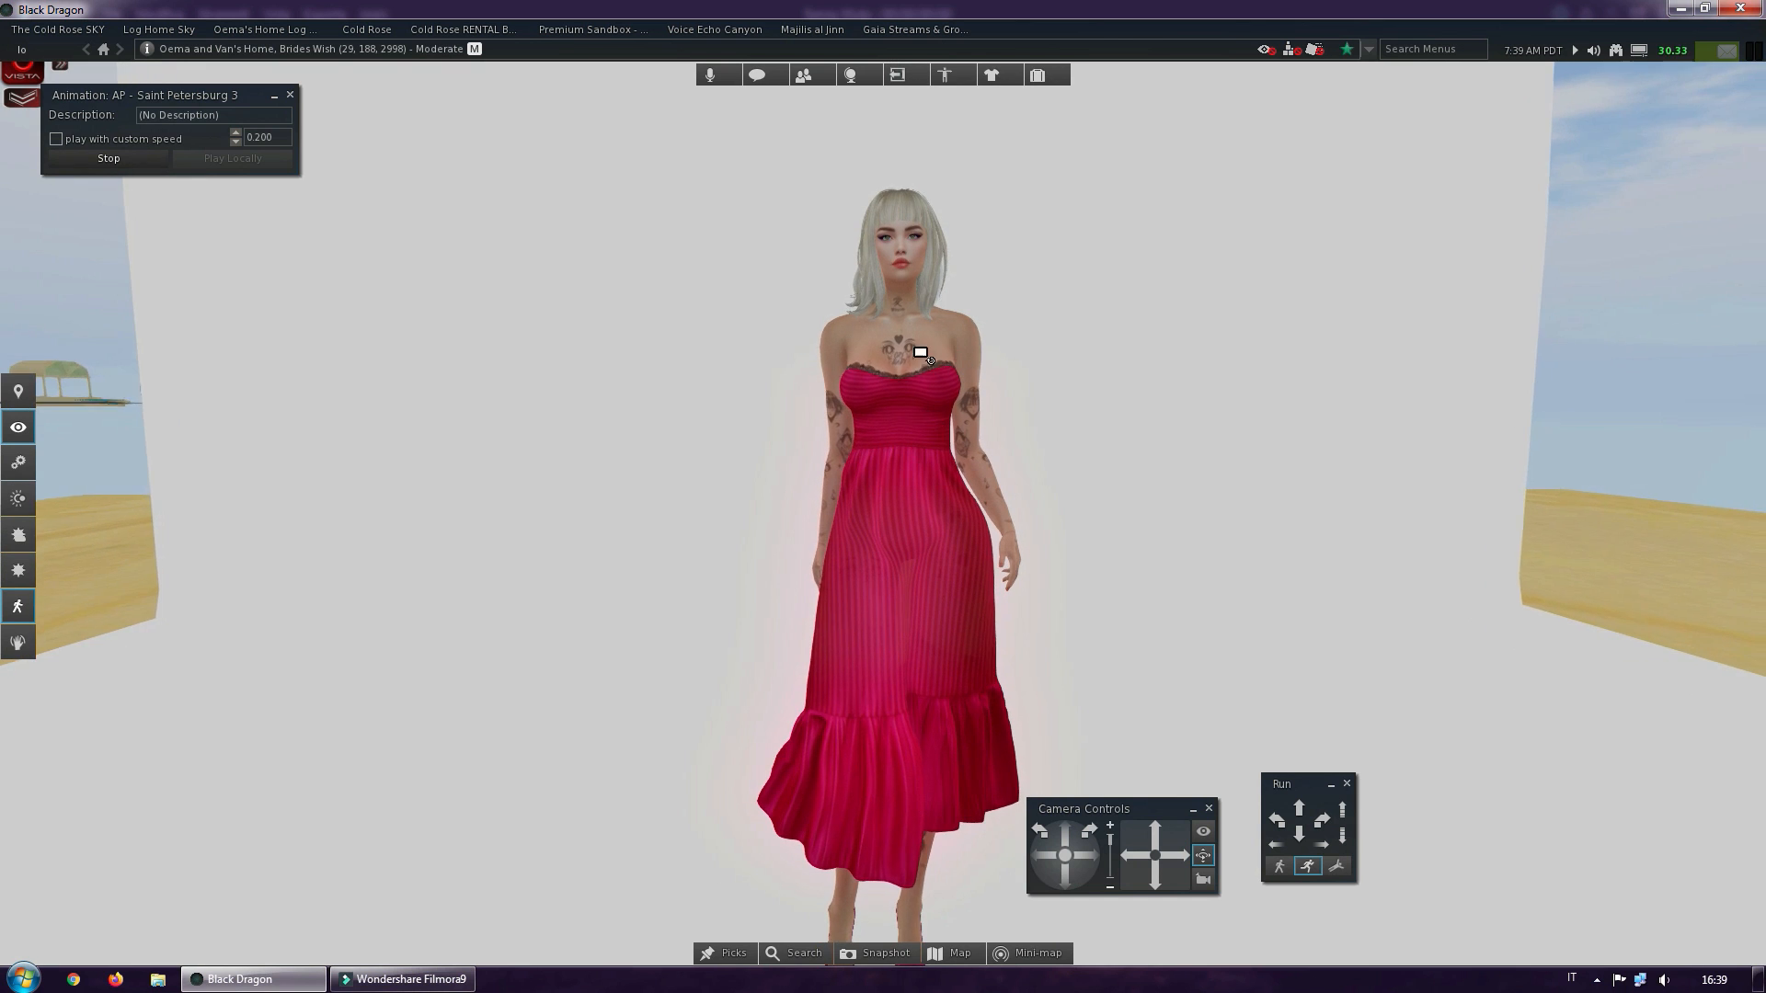
left_click(915, 333, "alt")
left_click(881, 495, "alt")
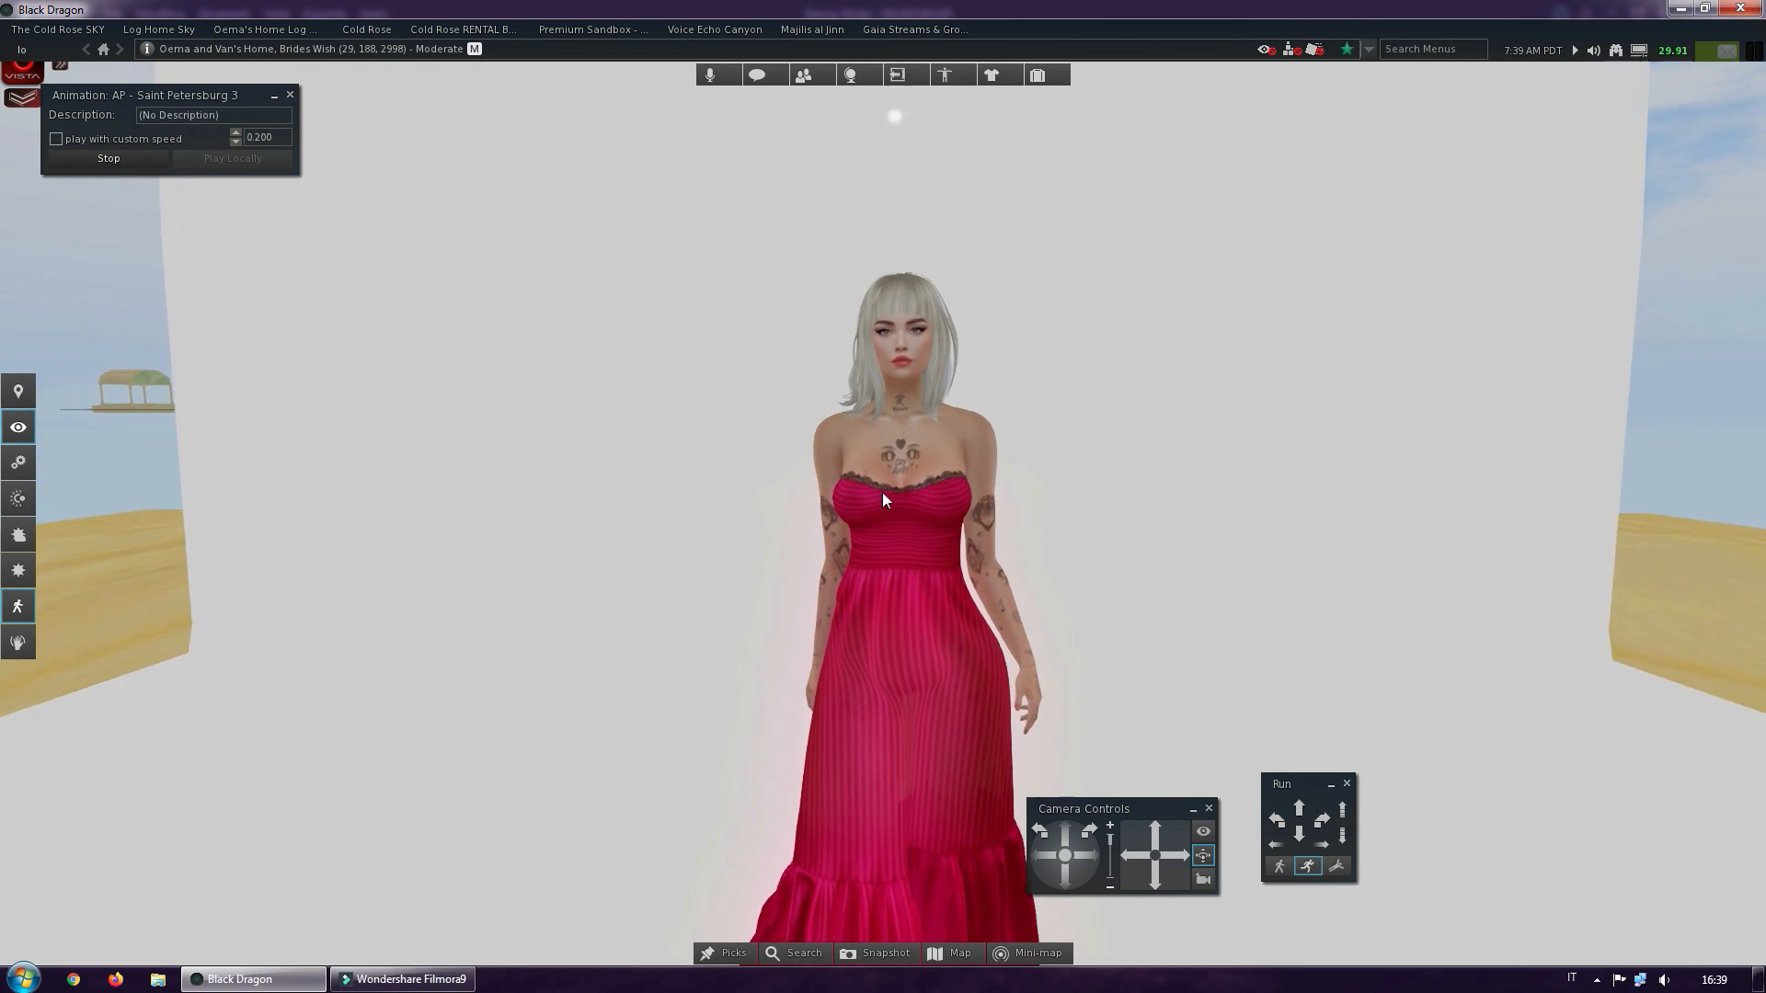
left_click(929, 400, "alt")
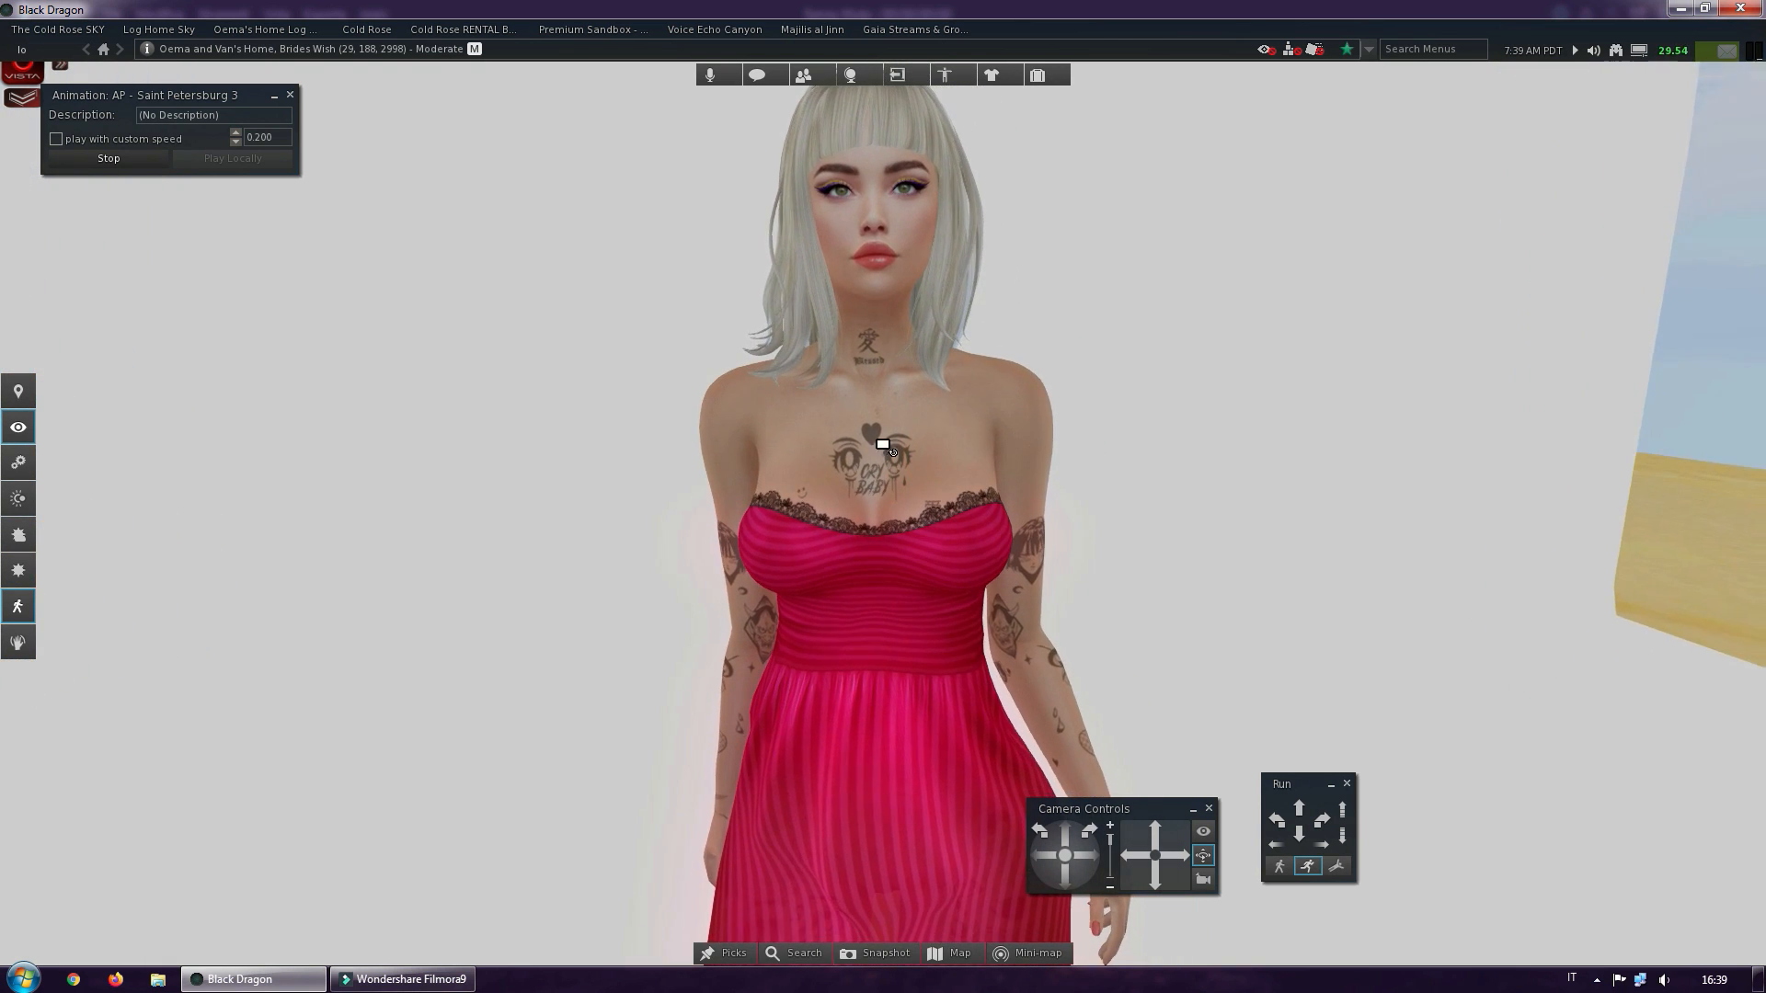
left_click(869, 328, "alt")
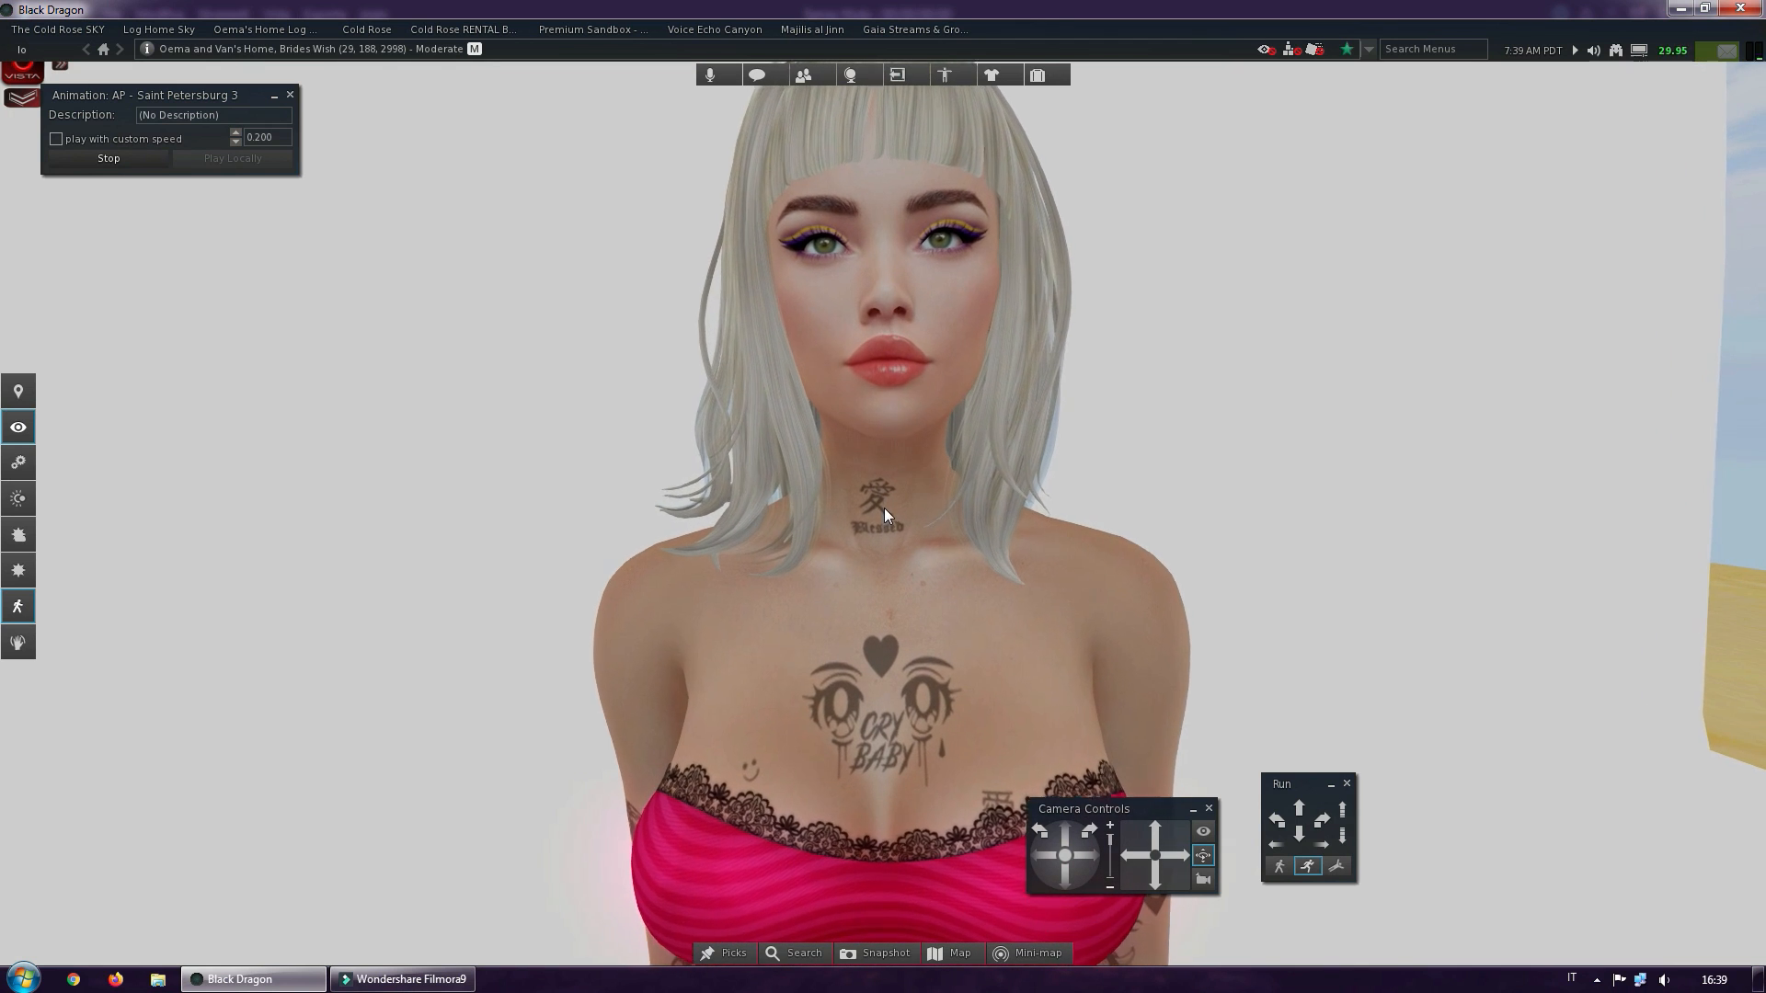
left_click_drag(849, 522, 934, 515, "ctrl+alt")
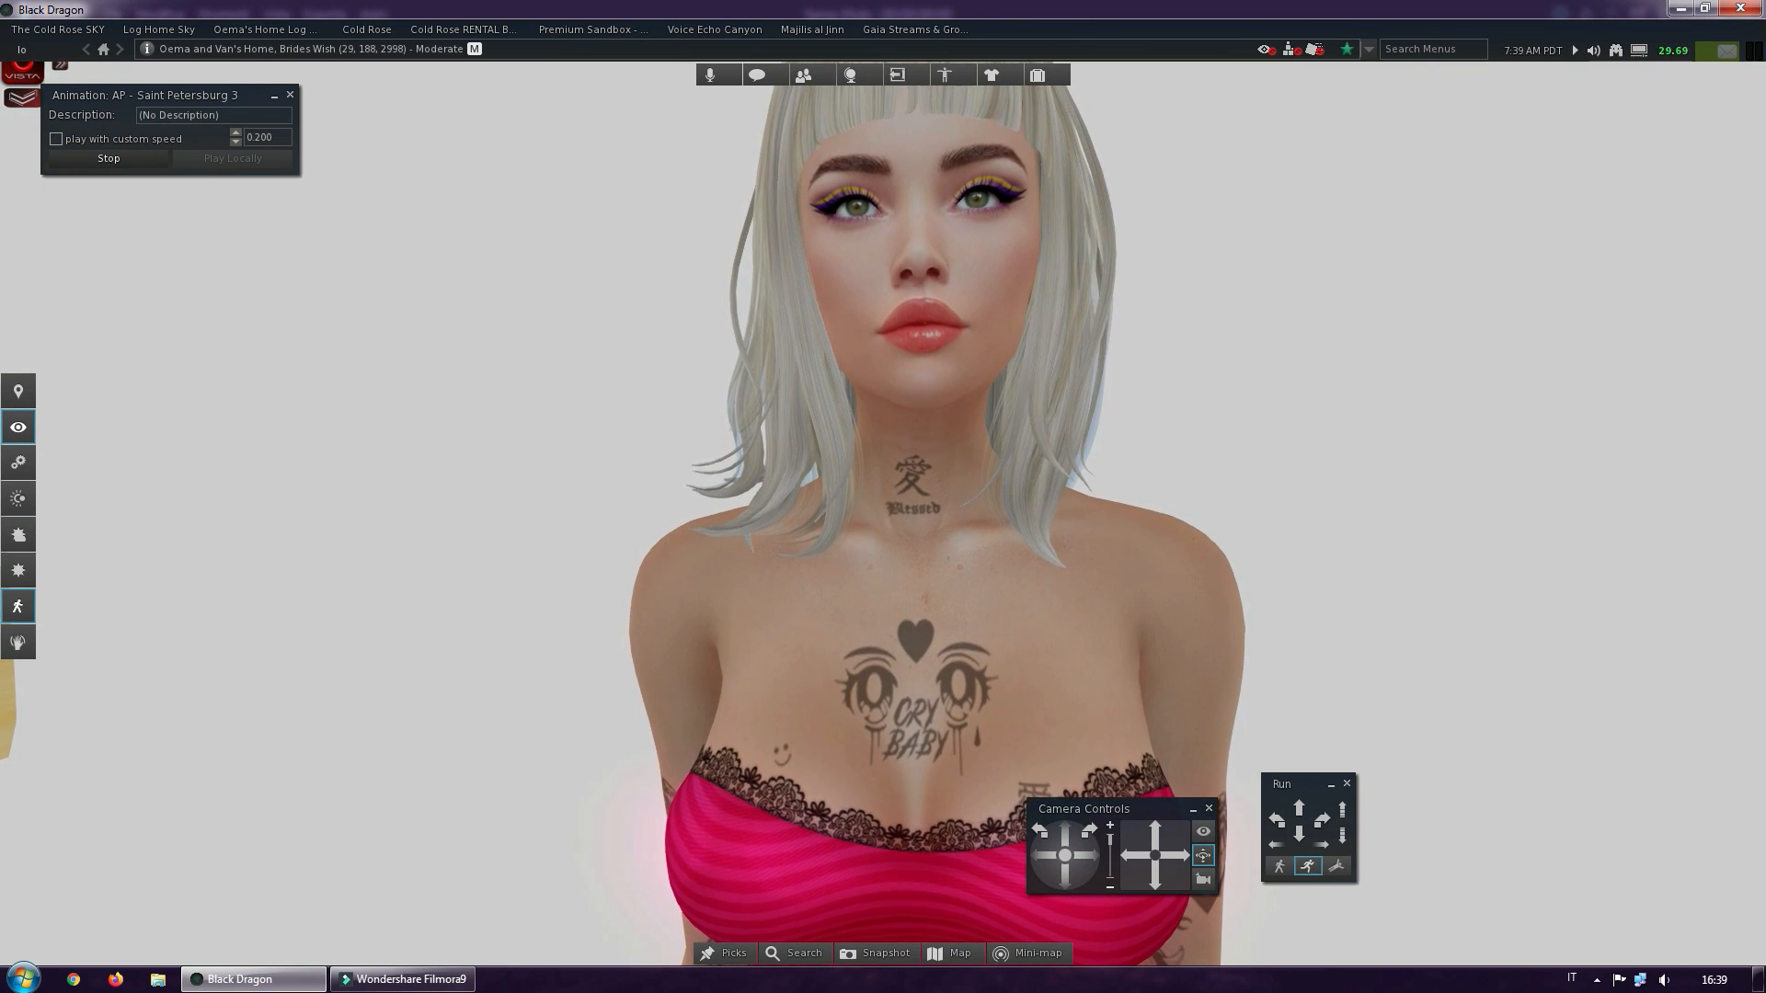
left_click_drag(898, 741, 922, 701, "ctrl+alt")
scroll(875, 494, "down", 5)
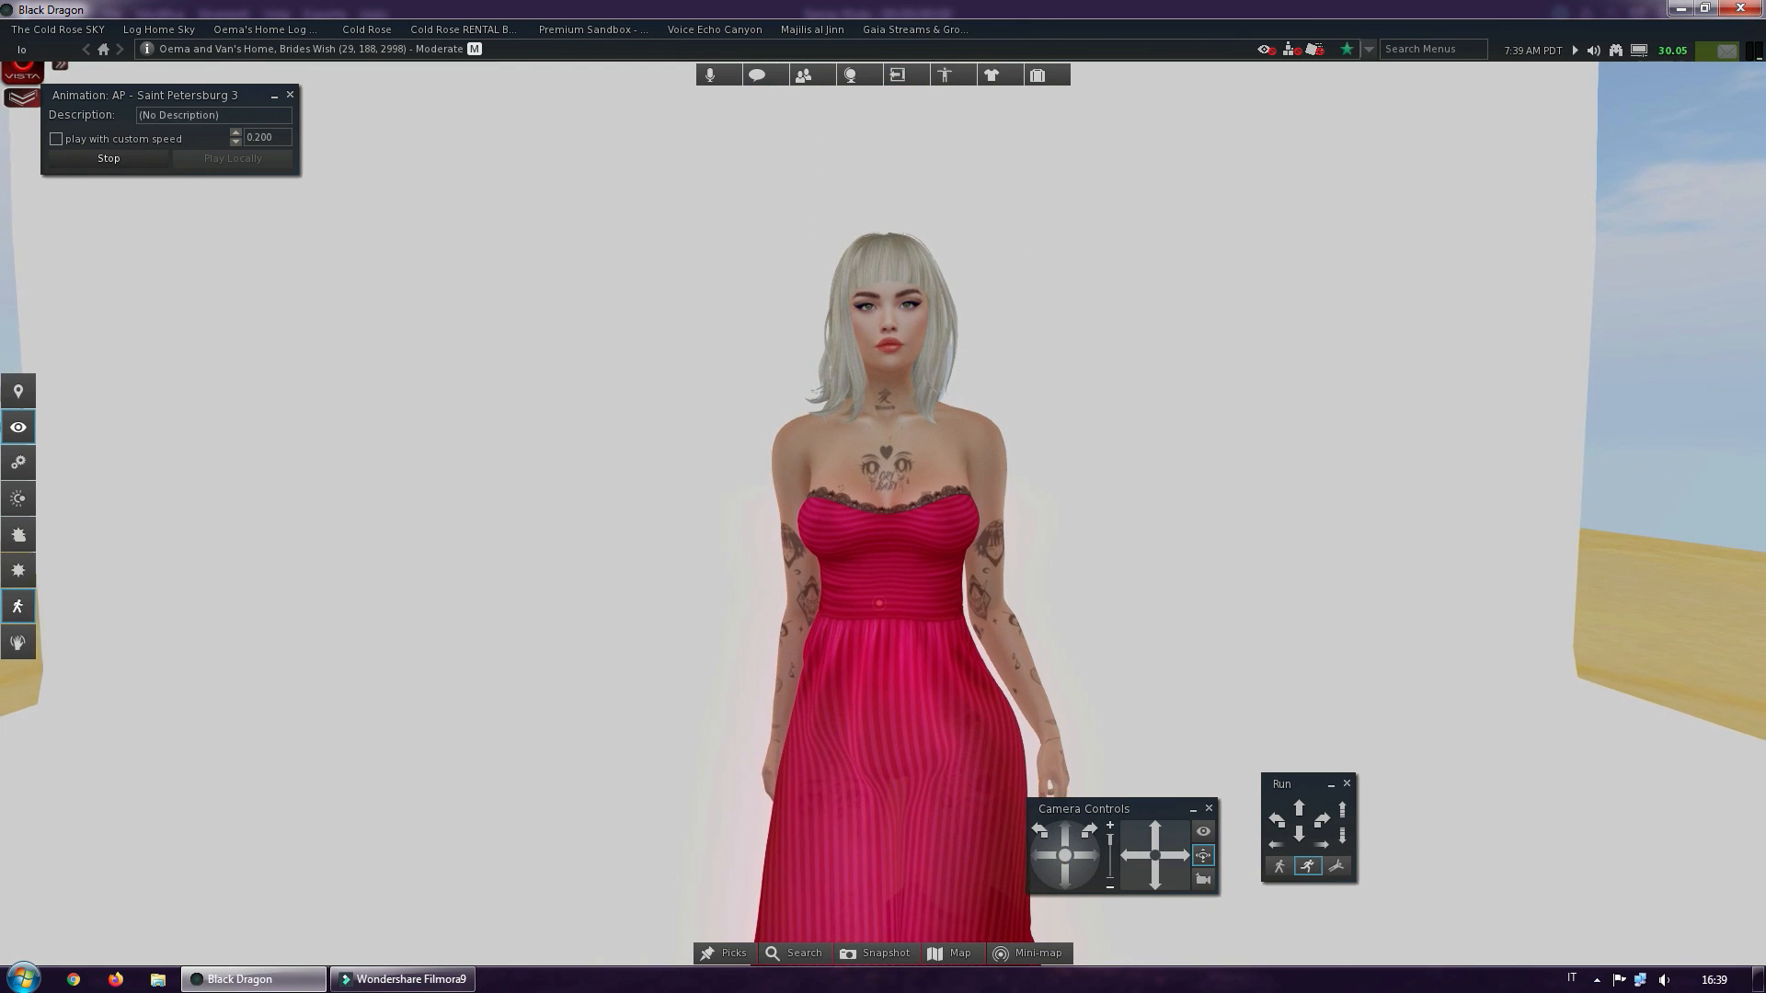
mouse_move(892, 557)
left_mouse_down("ctrl+alt")
mouse_move(885, 526)
mouse_move(859, 523)
mouse_move(898, 515)
mouse_move(877, 522)
mouse_move(889, 535)
left_mouse_up("ctrl+alt")
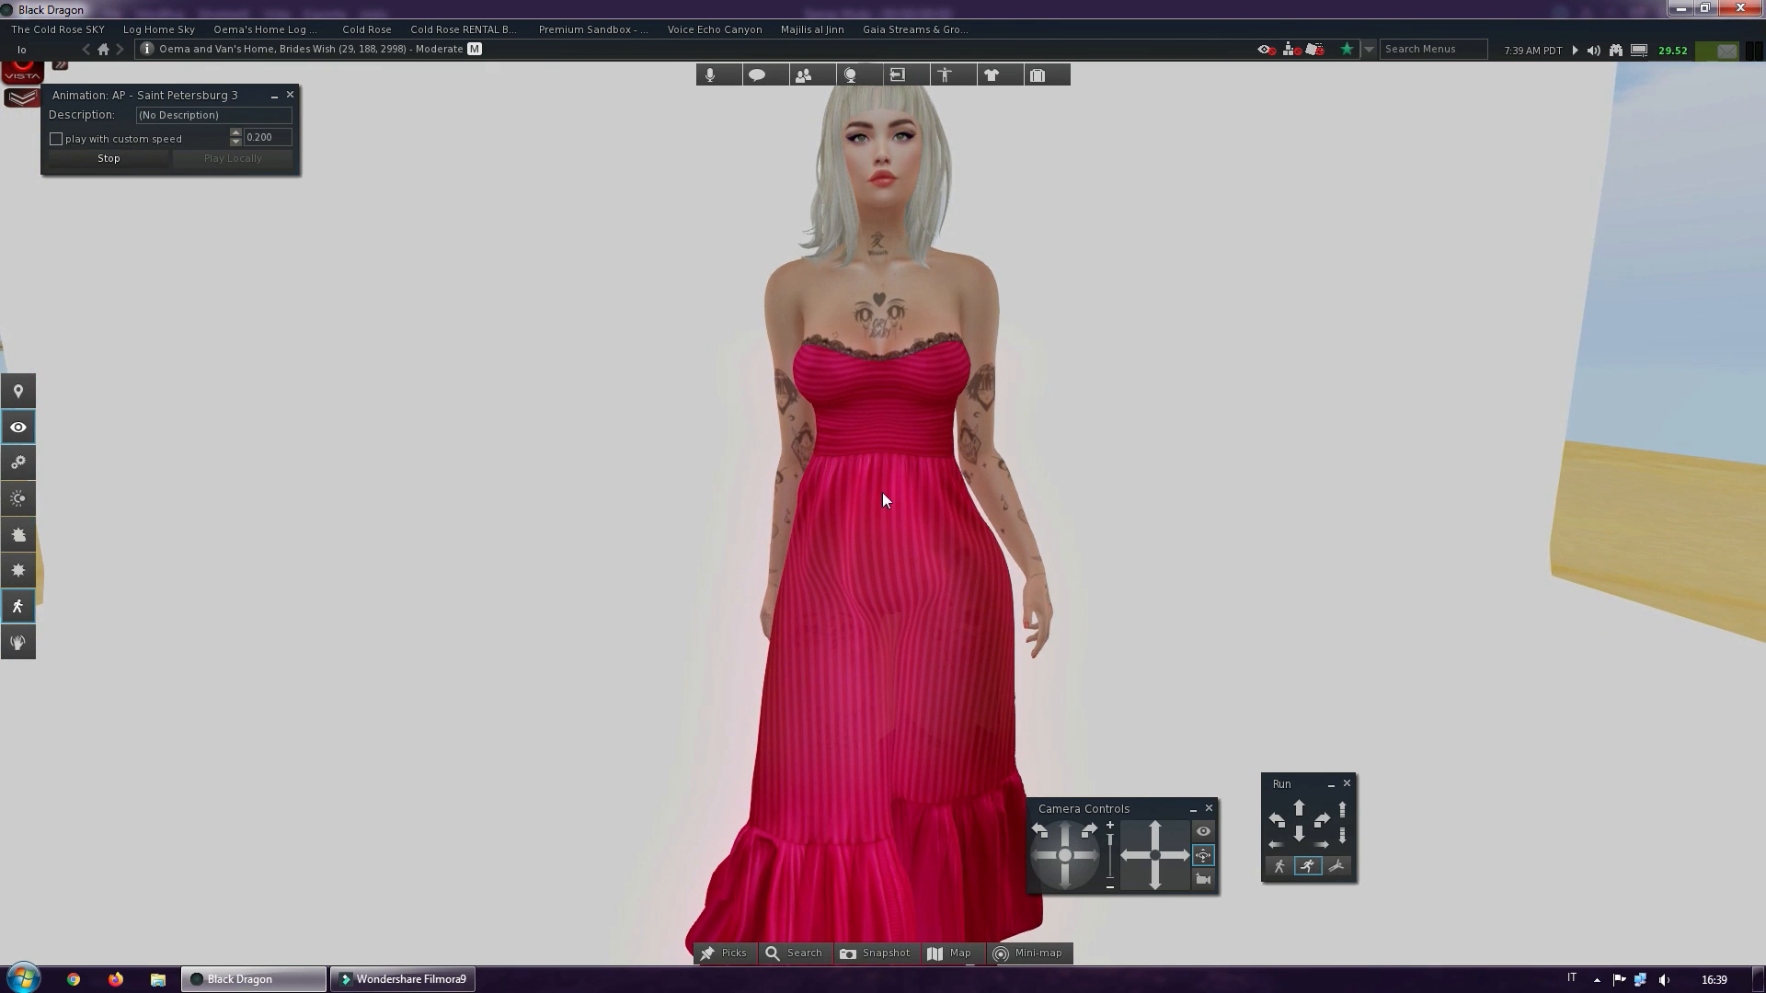
scroll(883, 493, "down", 3)
scroll(882, 493, "up", 3)
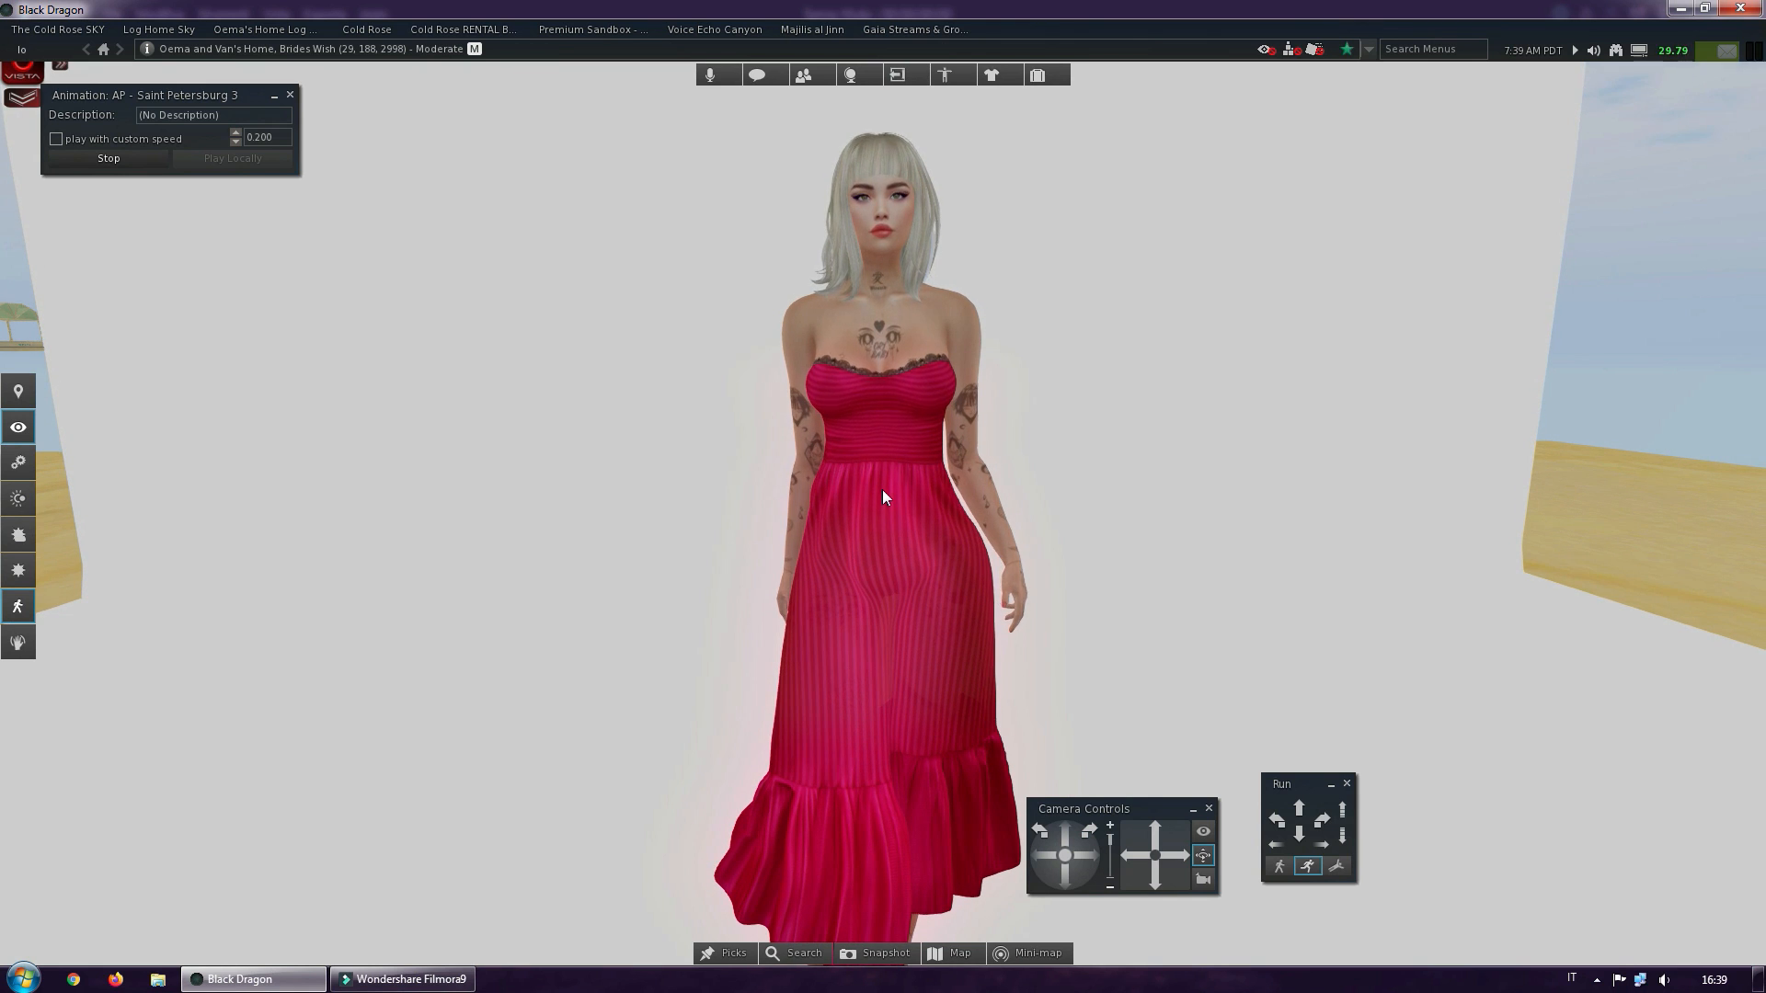
scroll(881, 489, "down", 1)
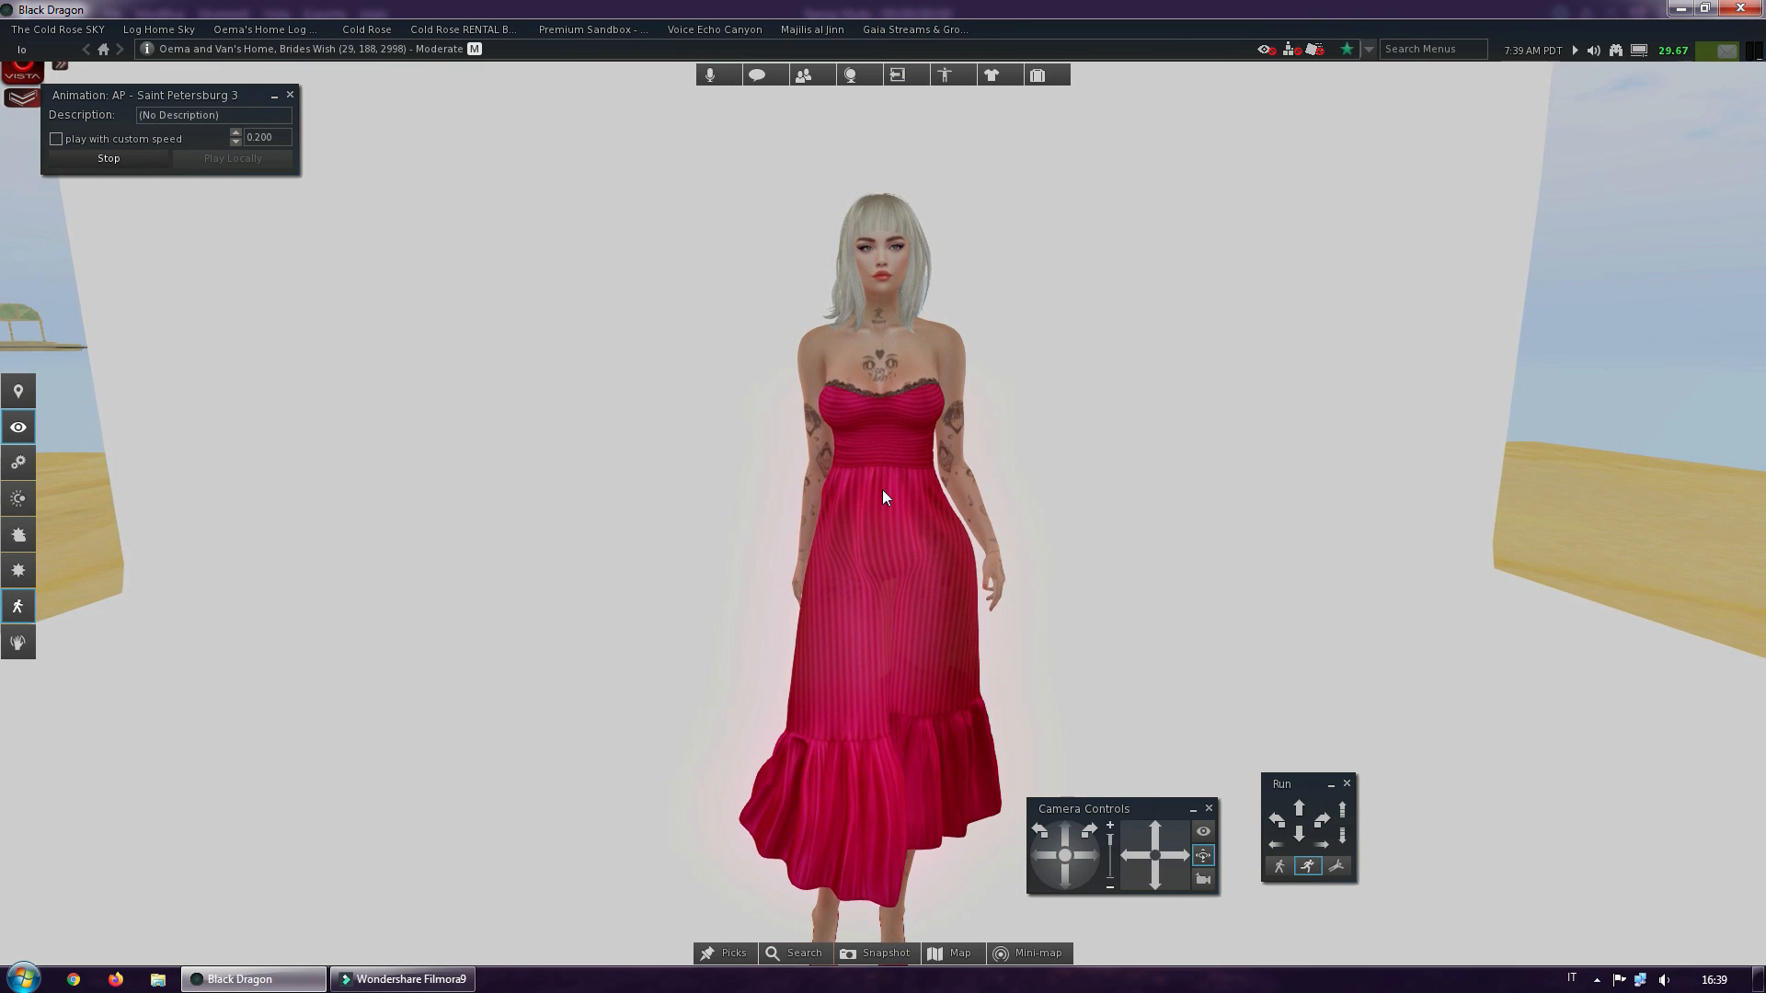
scroll(881, 489, "up", 1)
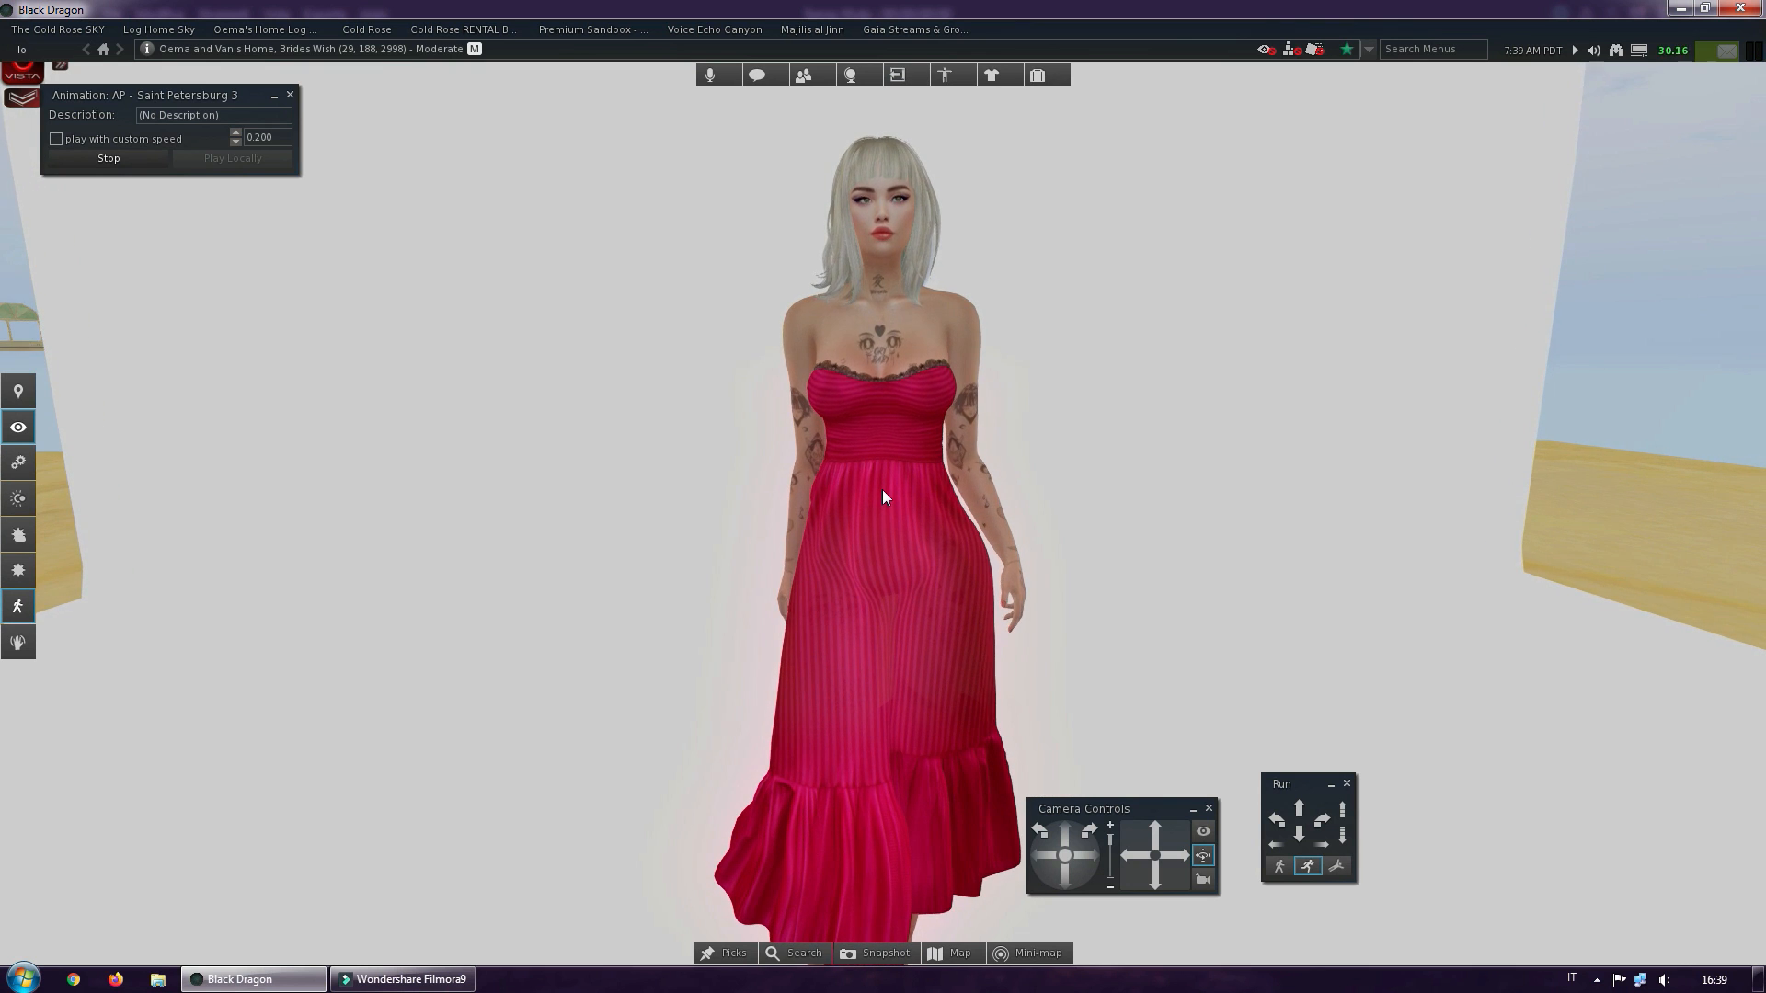
scroll(881, 496, "down", 1)
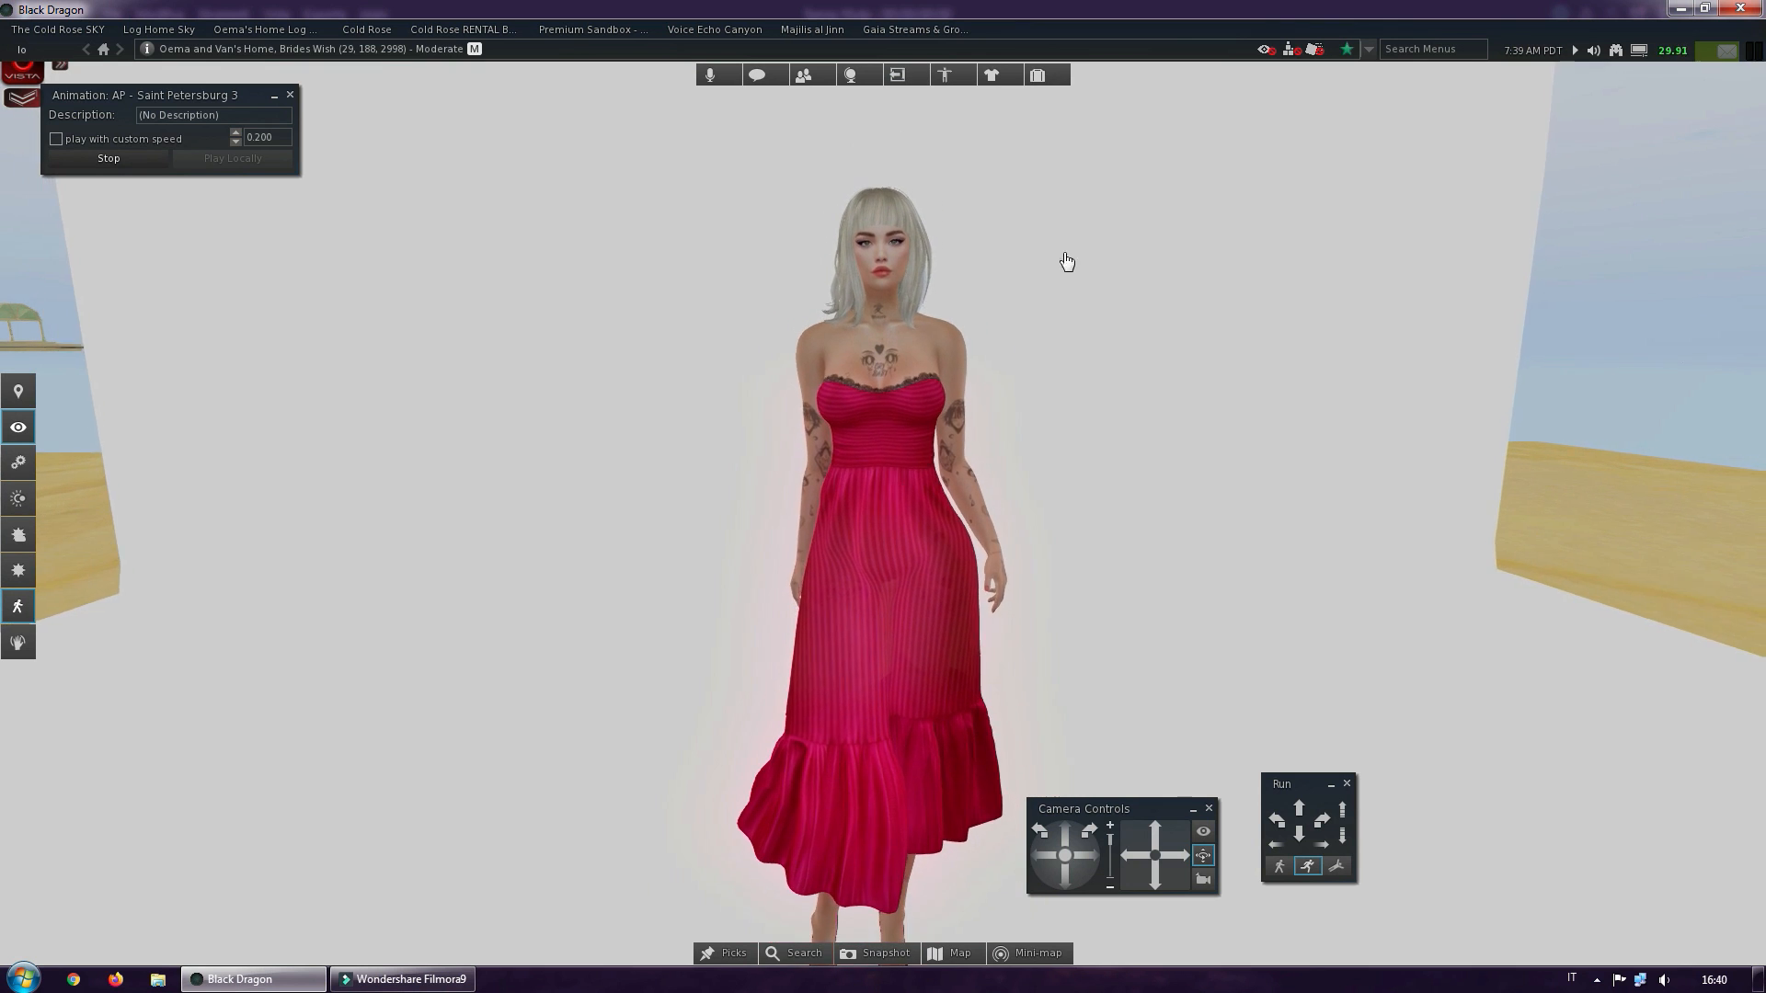
Reopen the inventory, place its window beside the avatar so the figure stays uncovered, and collapse the Settings folder
left_click(1049, 75)
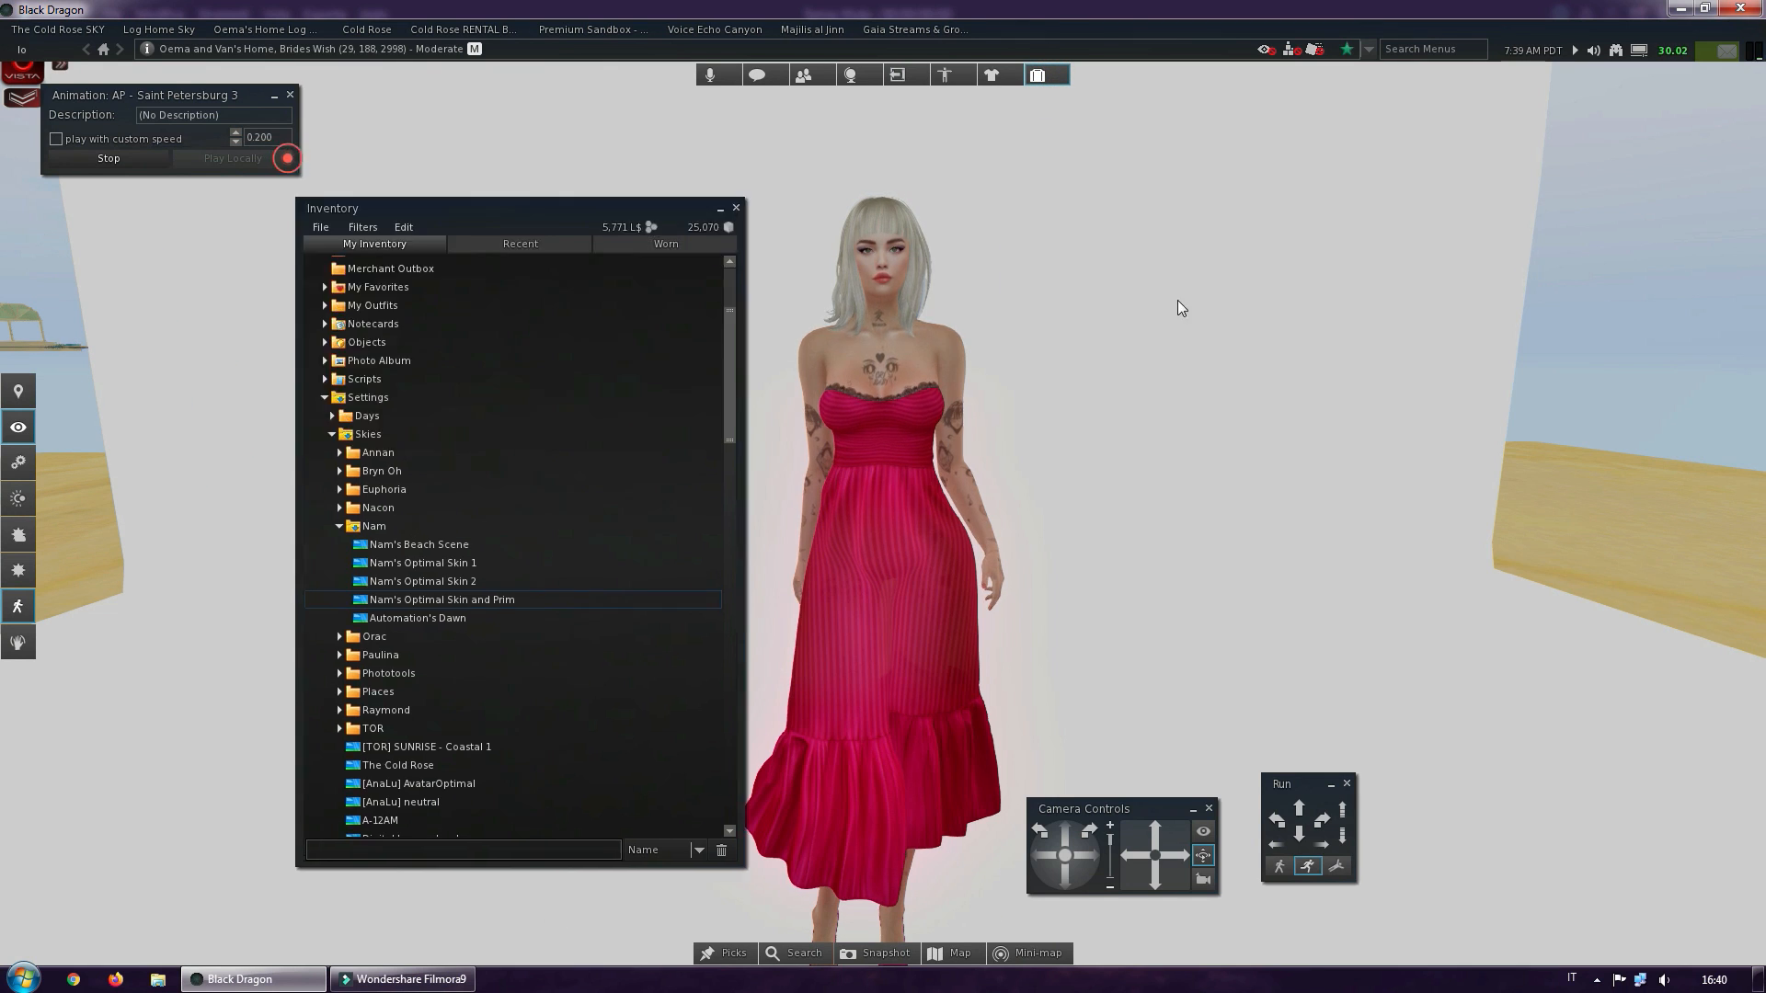
left_click_drag(431, 212, 1266, 129)
left_click(1162, 314)
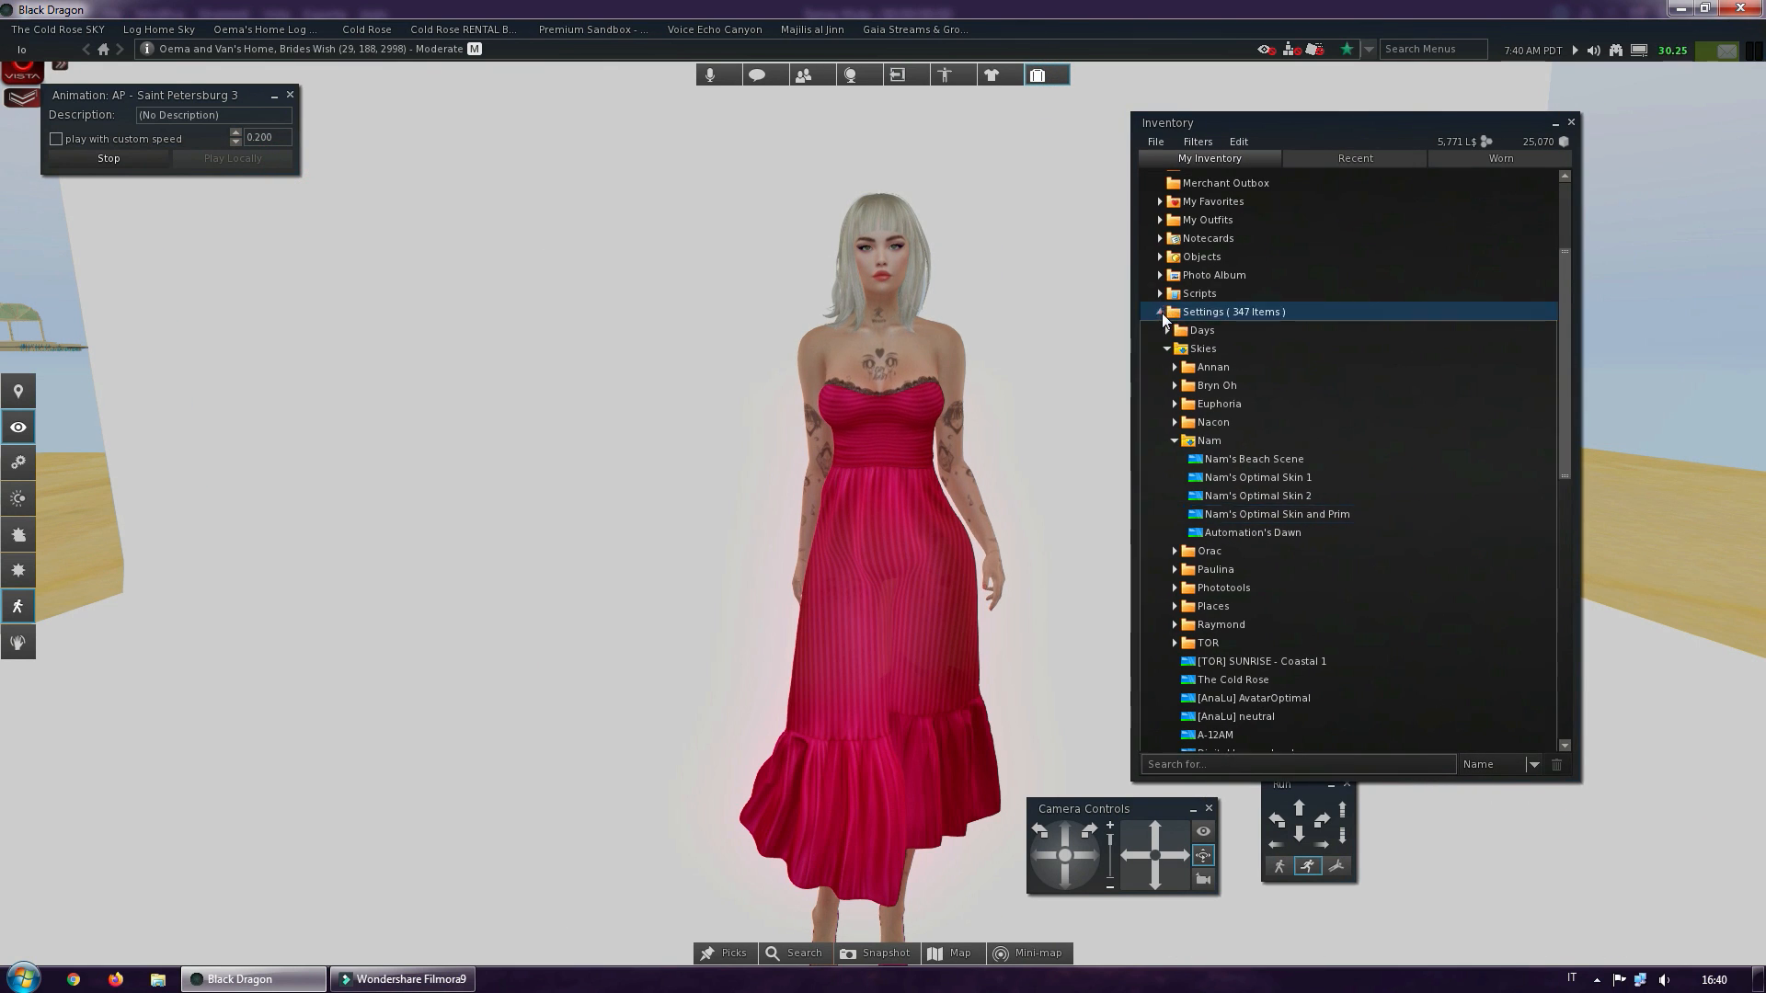
Search the inventory for lumipro, add the whole LUMIPro Talent folder to the worn outfit, and close the inventory
left_click(1162, 767)
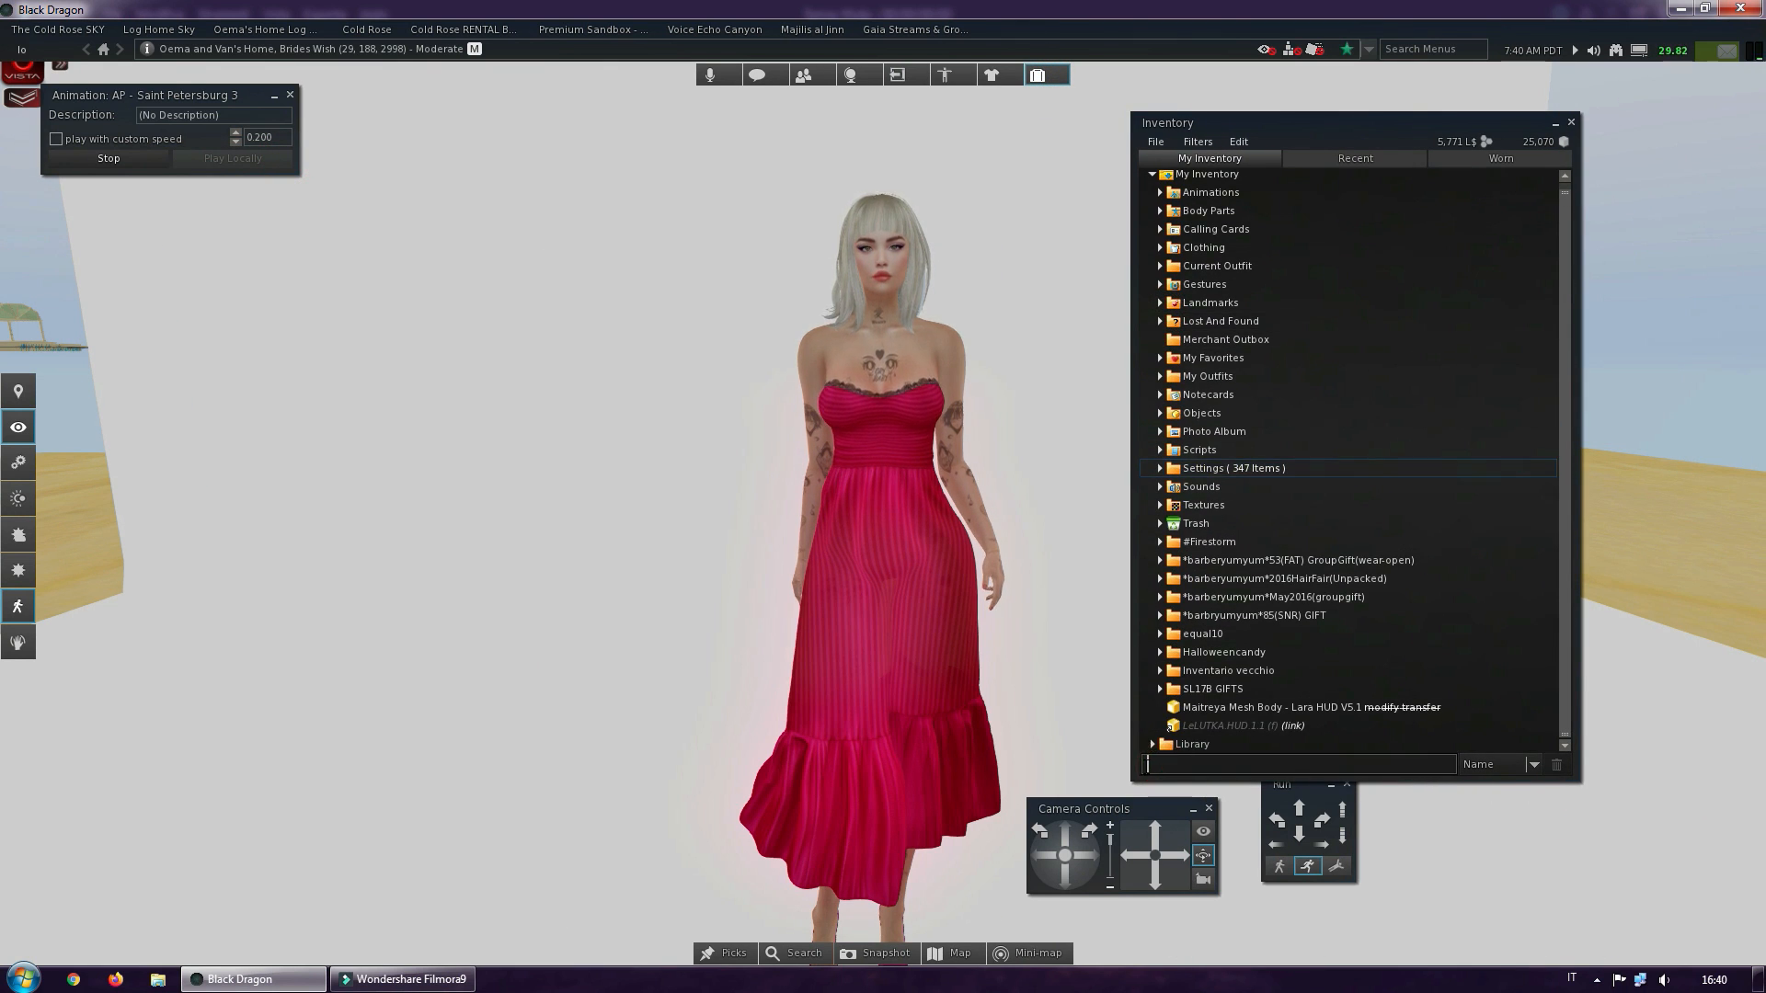
type("lumipro")
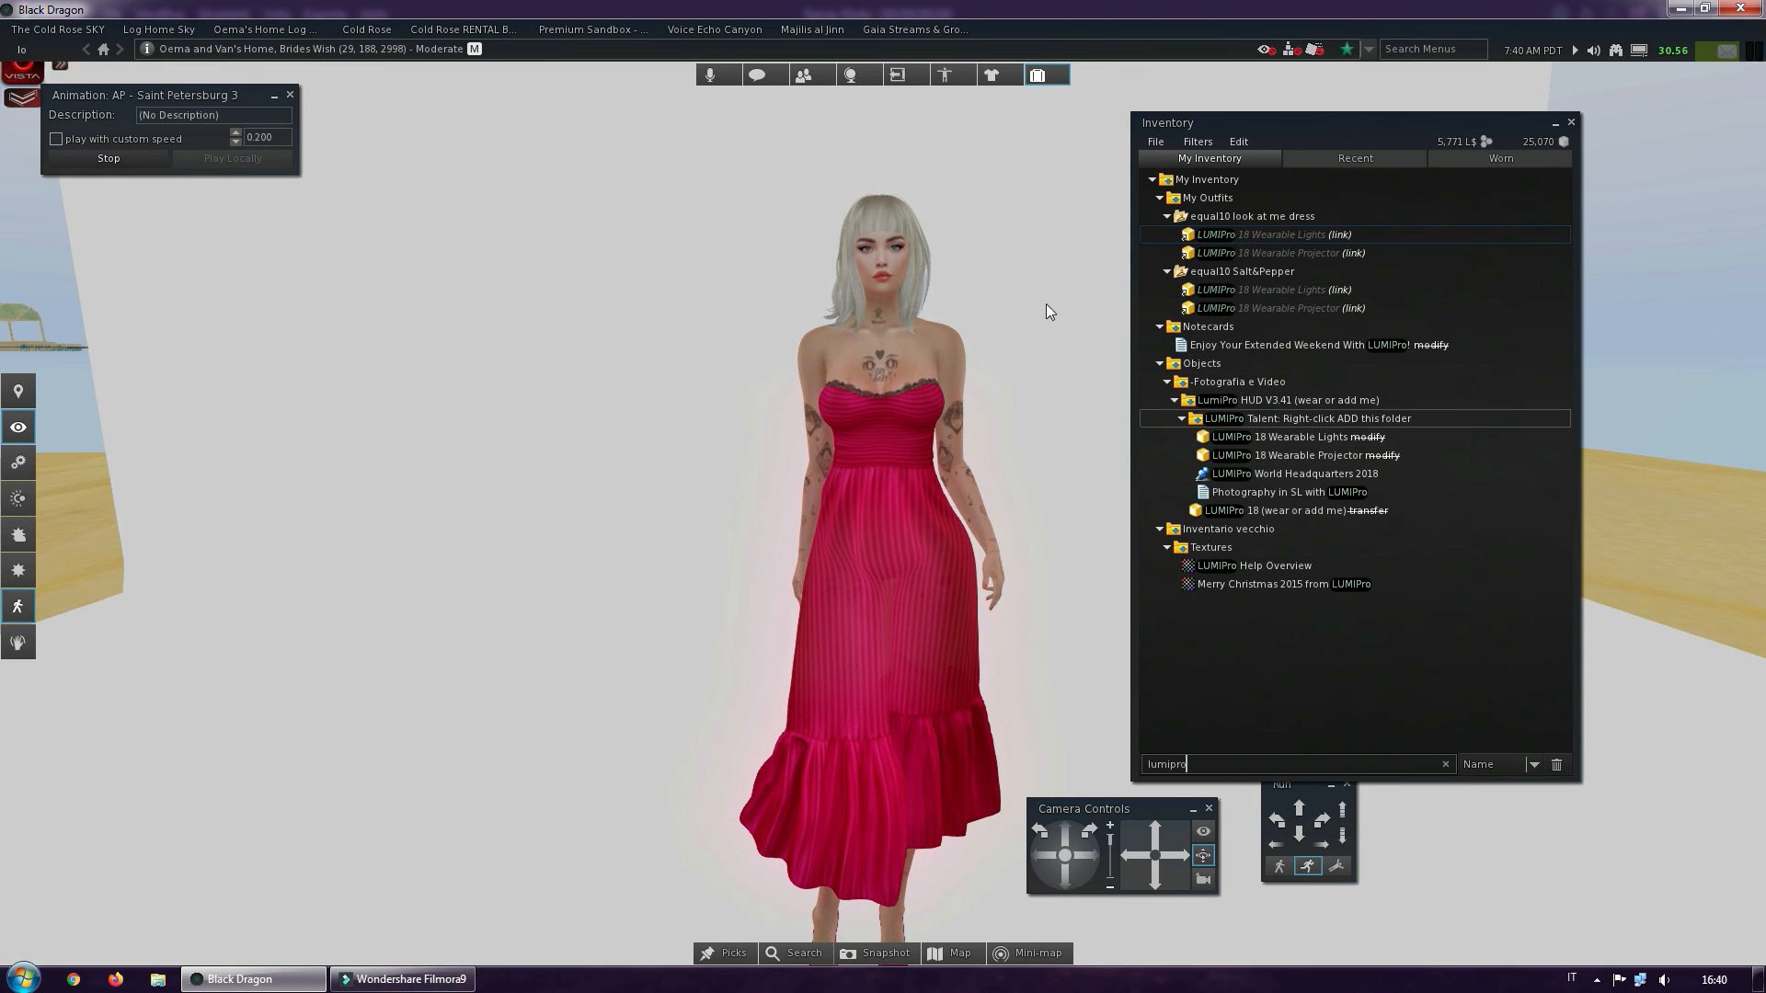
left_click(1235, 420)
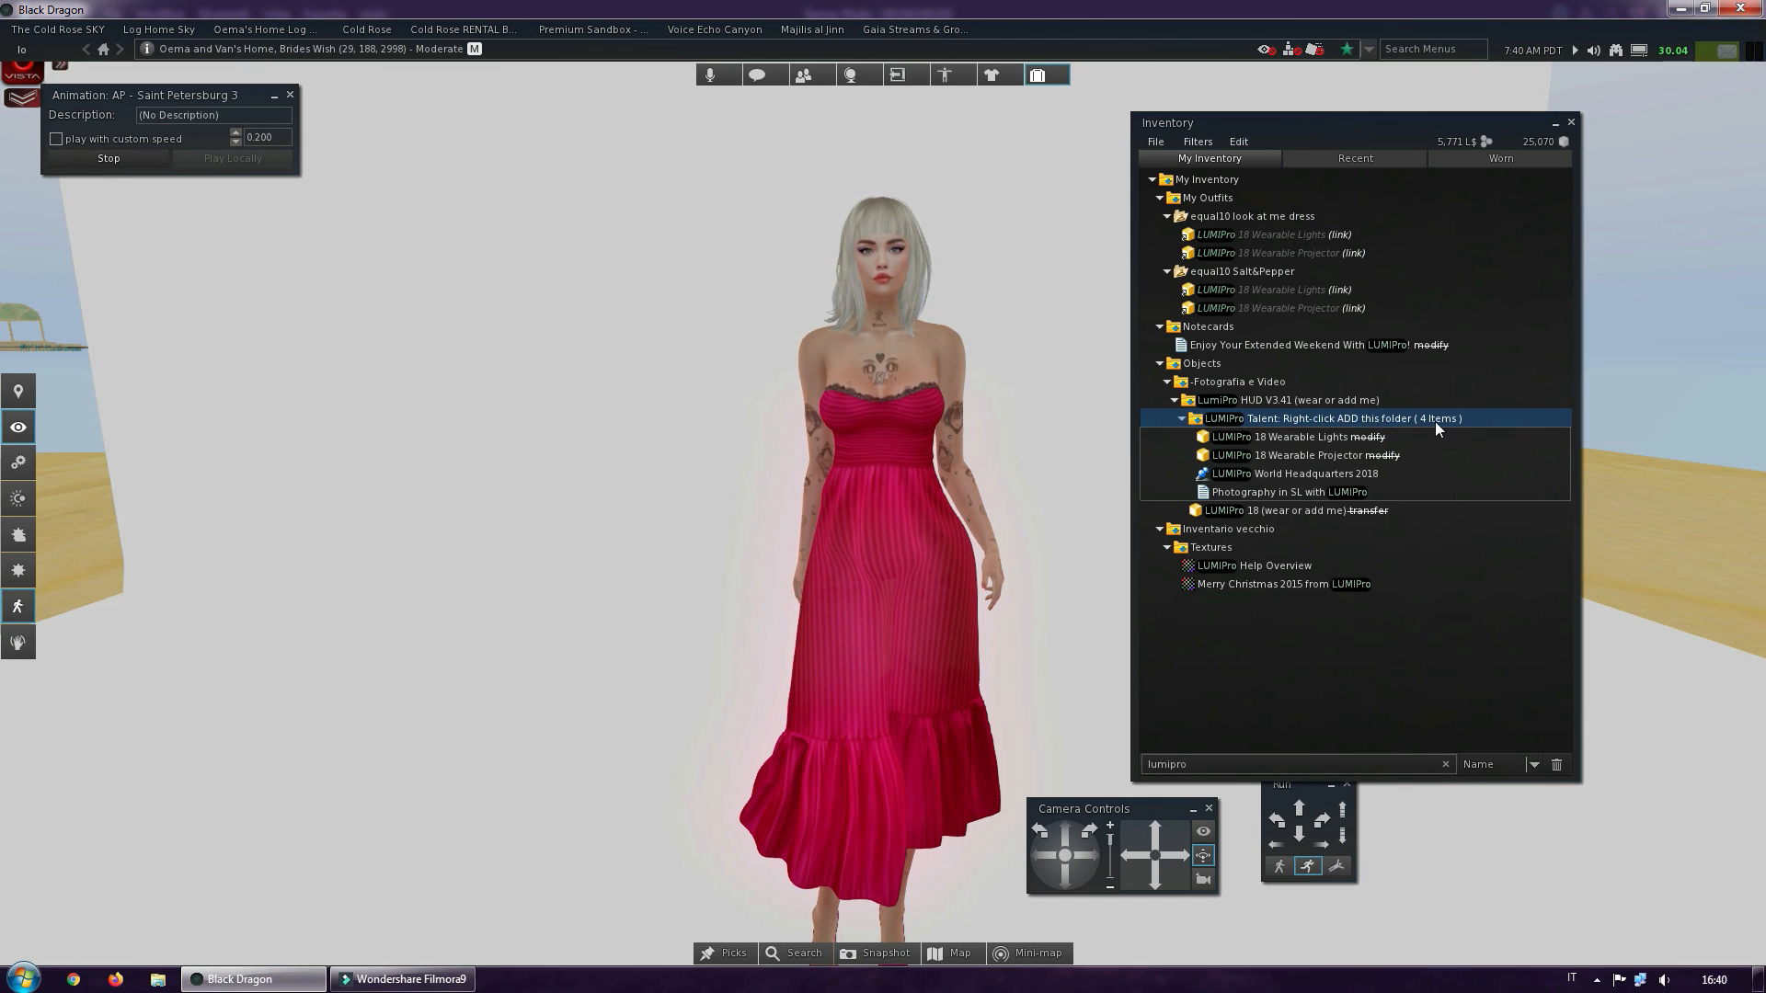
right_click(1317, 422)
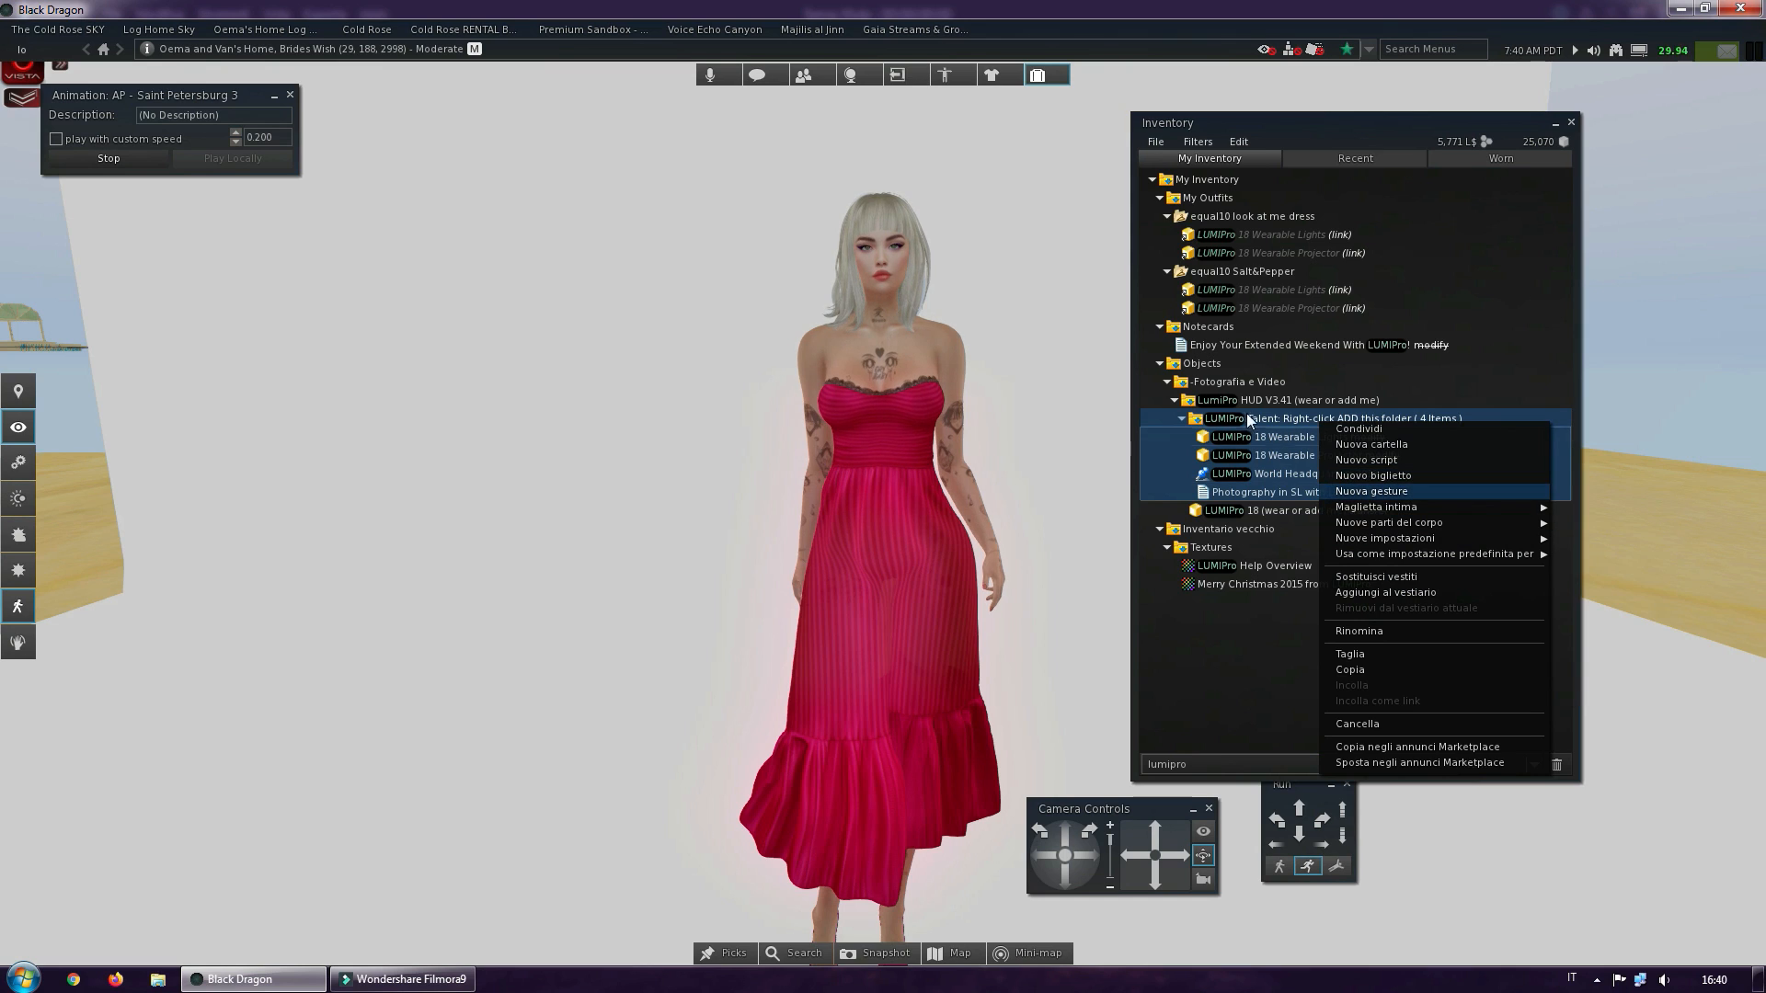
left_click(1366, 593)
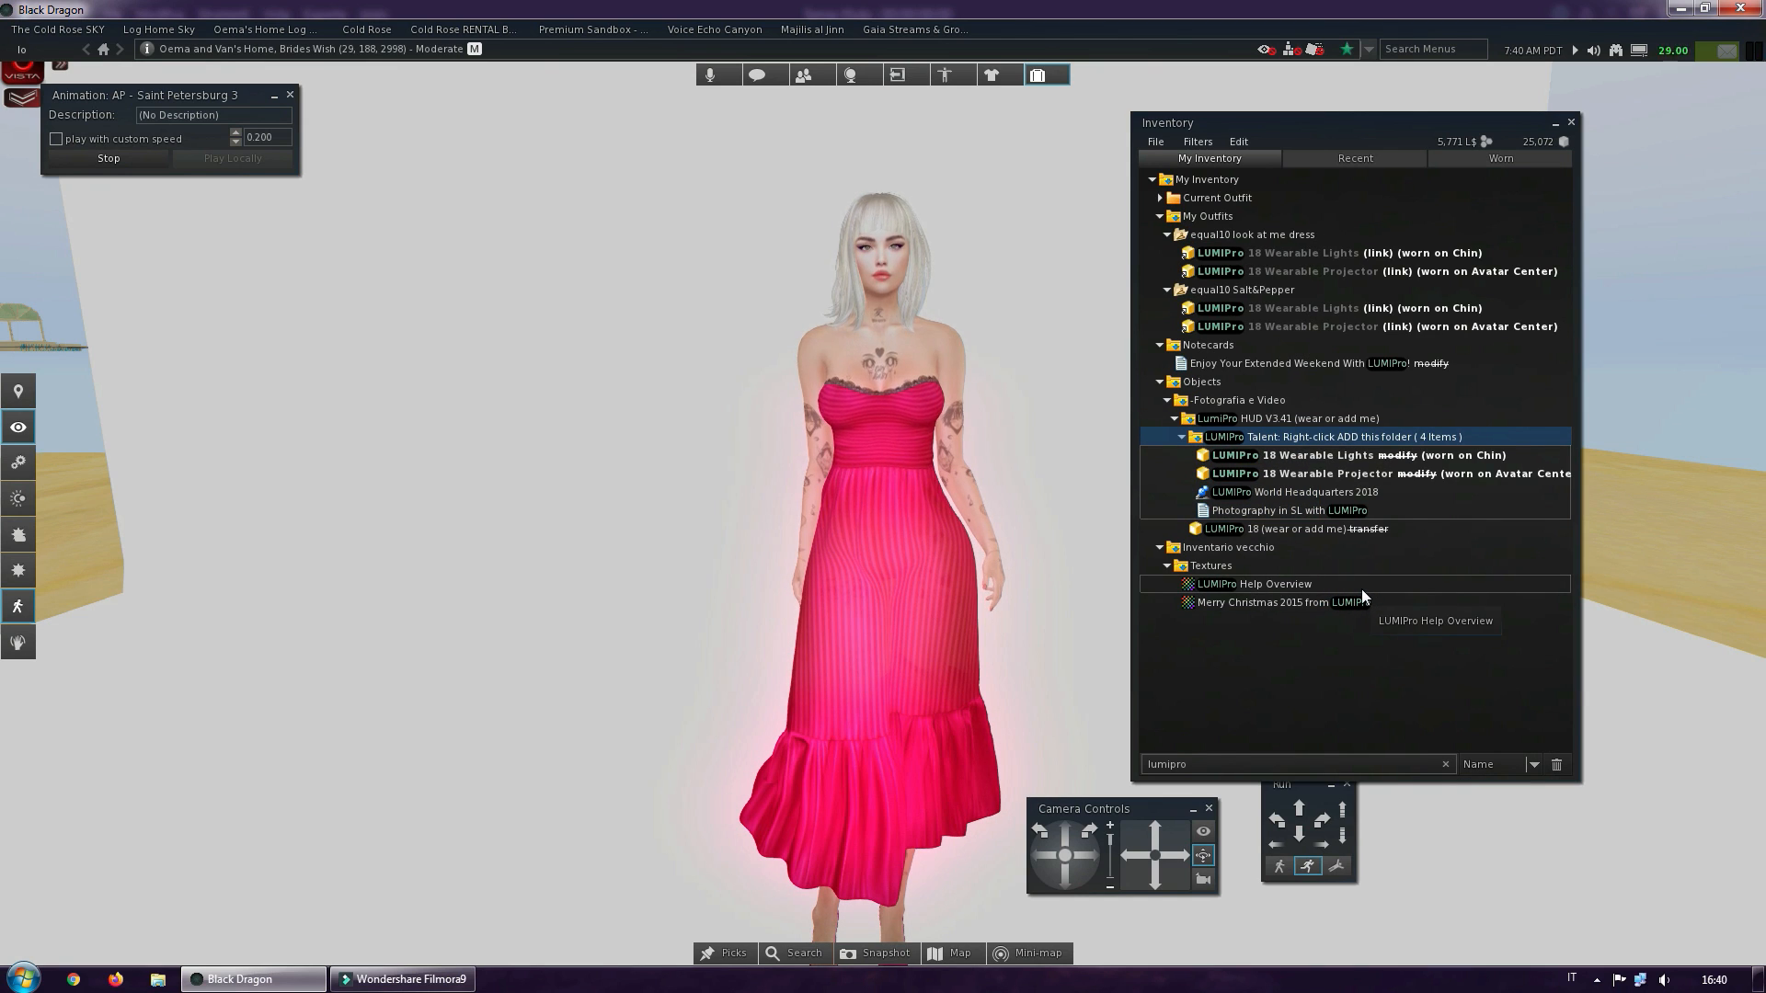
left_click(1571, 122)
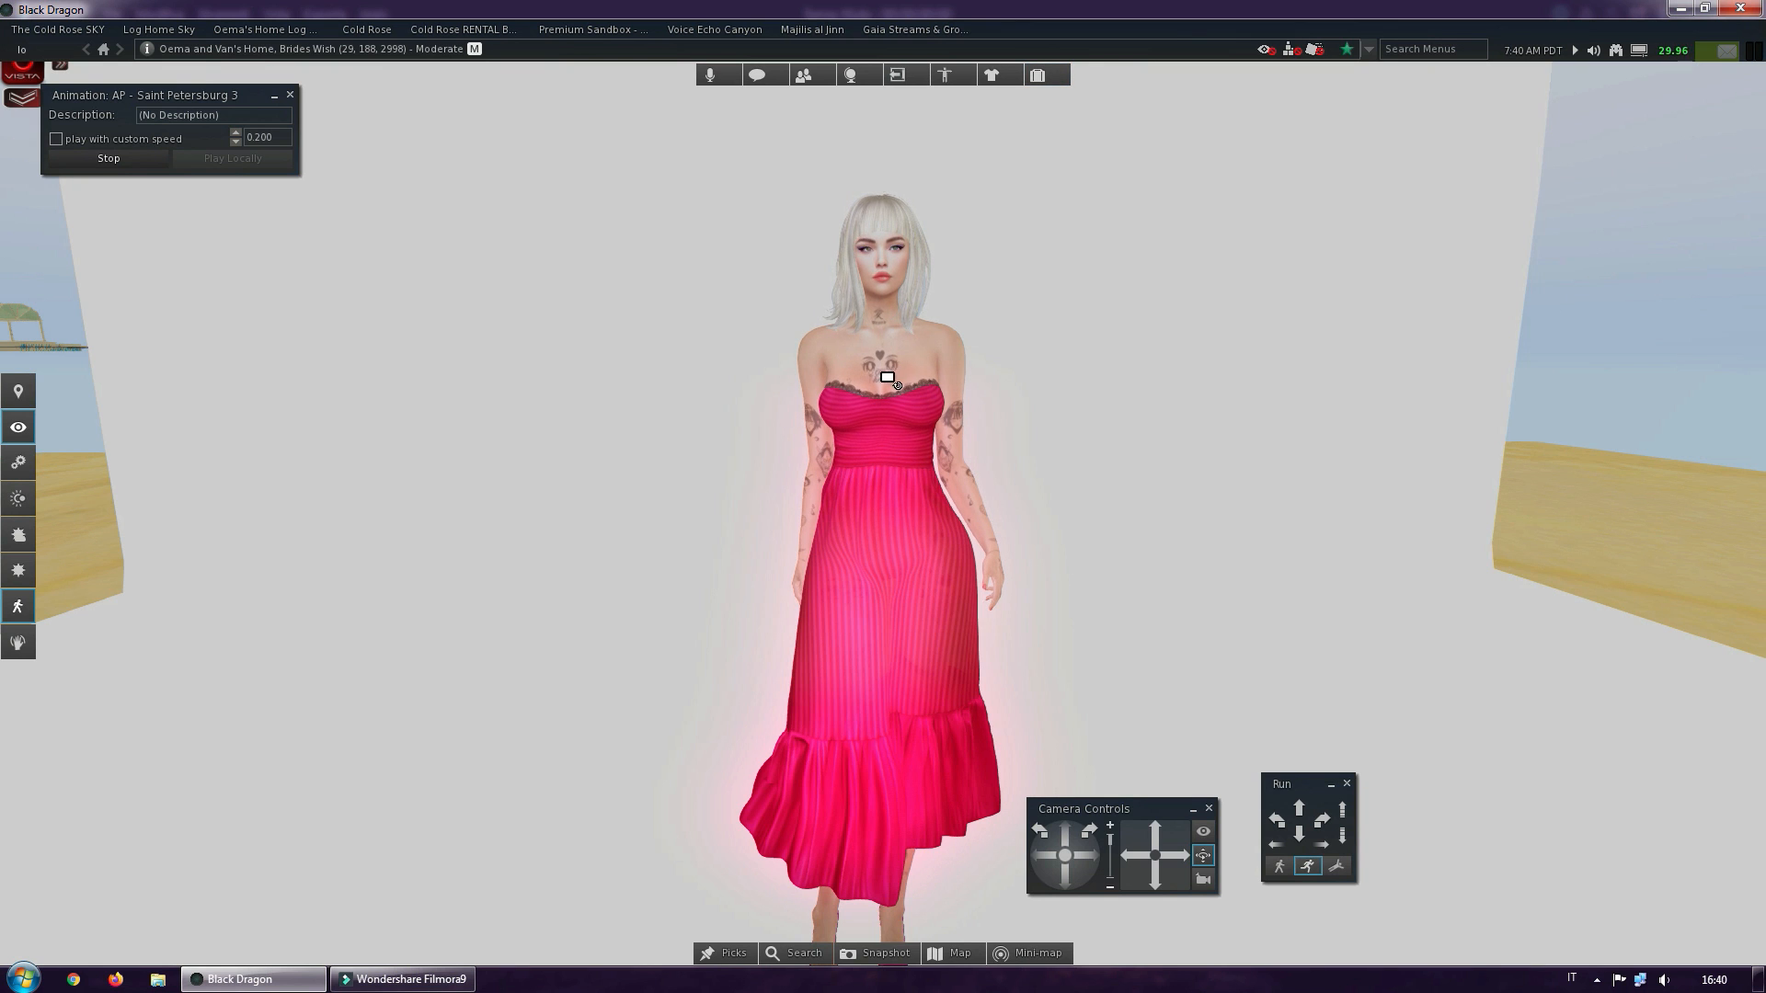
Examine how the worn LUMIPro lights illuminate the avatar's face, upper body and dress, from close views and the full figure
mouse_move(881, 493)
left_mouse_down("alt")
mouse_move(851, 493)
mouse_move(905, 495)
mouse_move(872, 495)
mouse_move(887, 497)
left_mouse_up("alt")
scroll(882, 493, "up", 5)
left_click_drag(862, 593, 881, 493, "alt")
scroll(881, 493, "down", 5)
left_click_drag(898, 577, 837, 497, "alt")
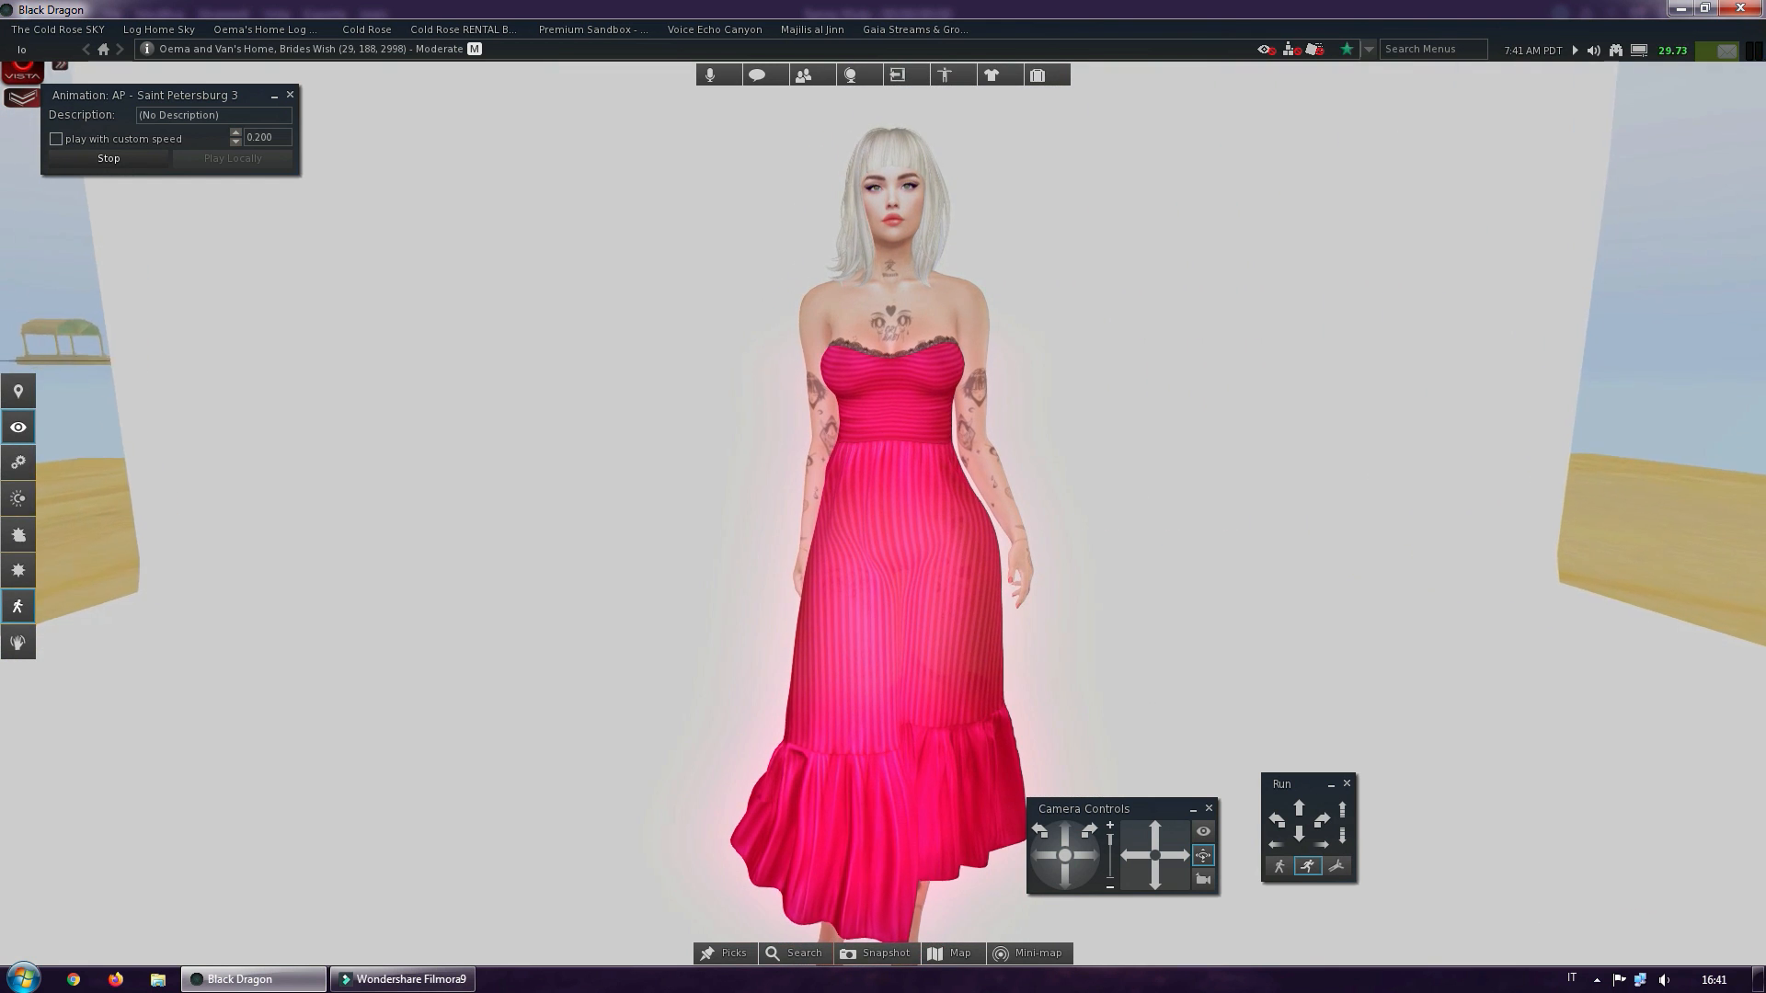
left_click(894, 288, "alt")
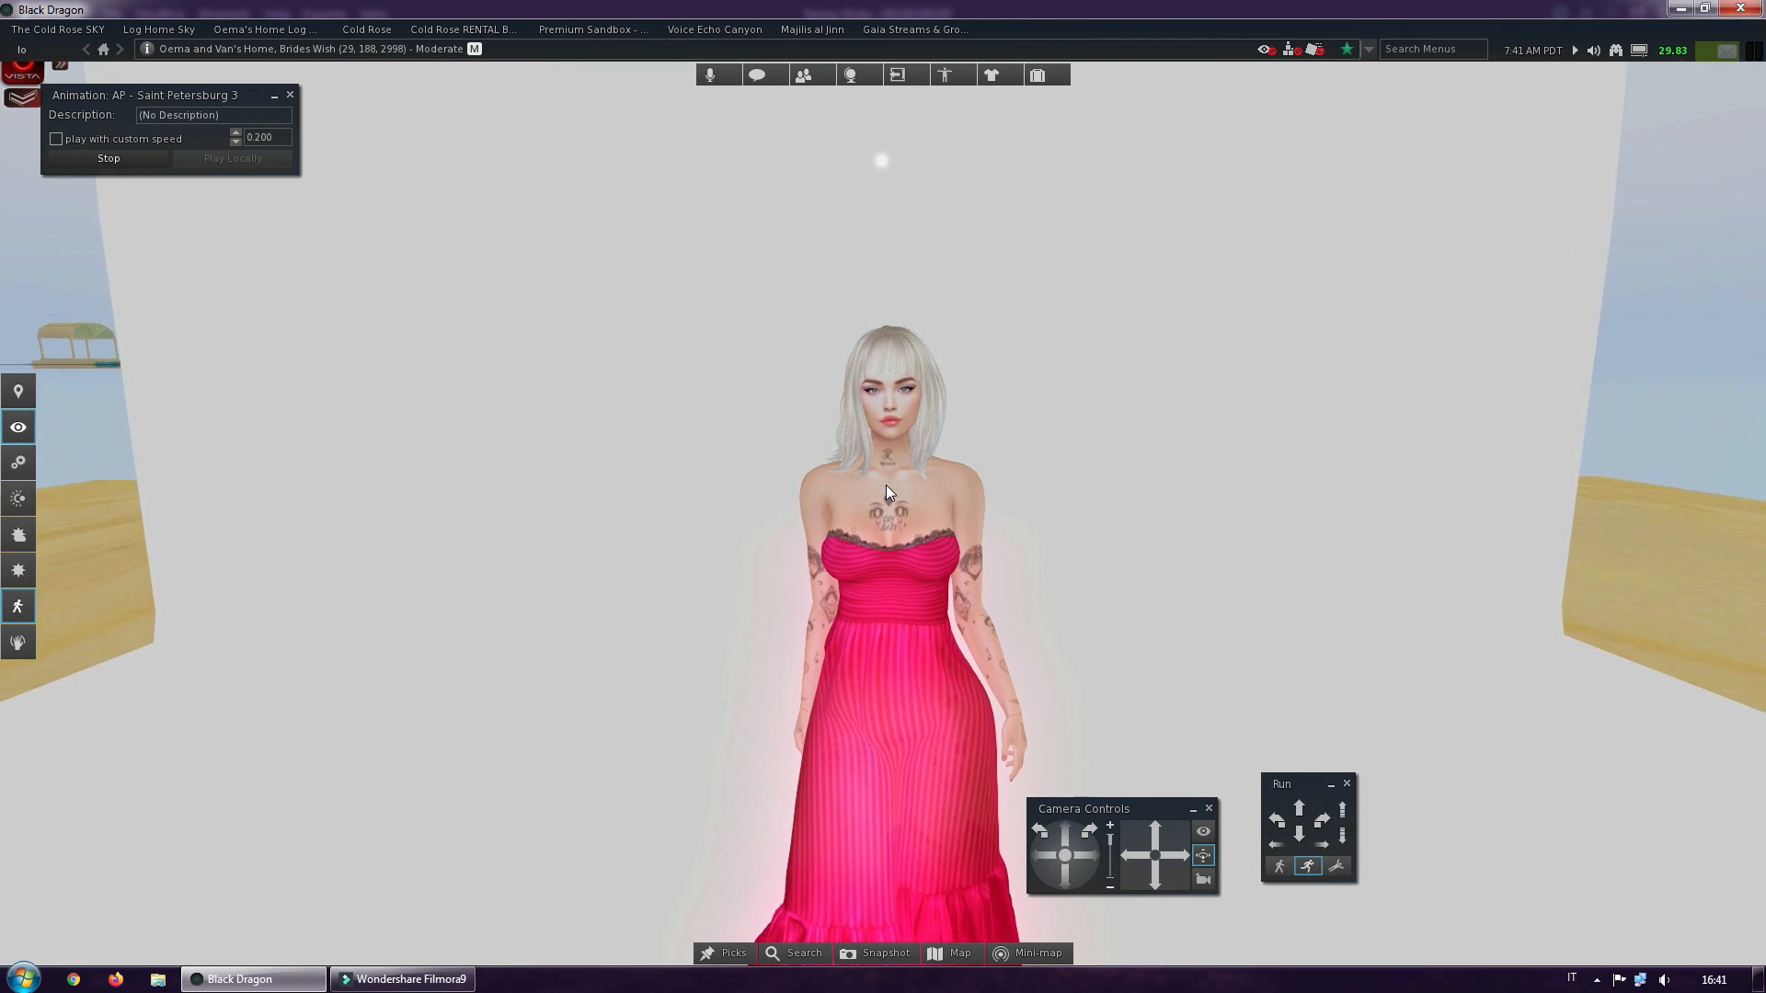
scroll(888, 484, "up", 3)
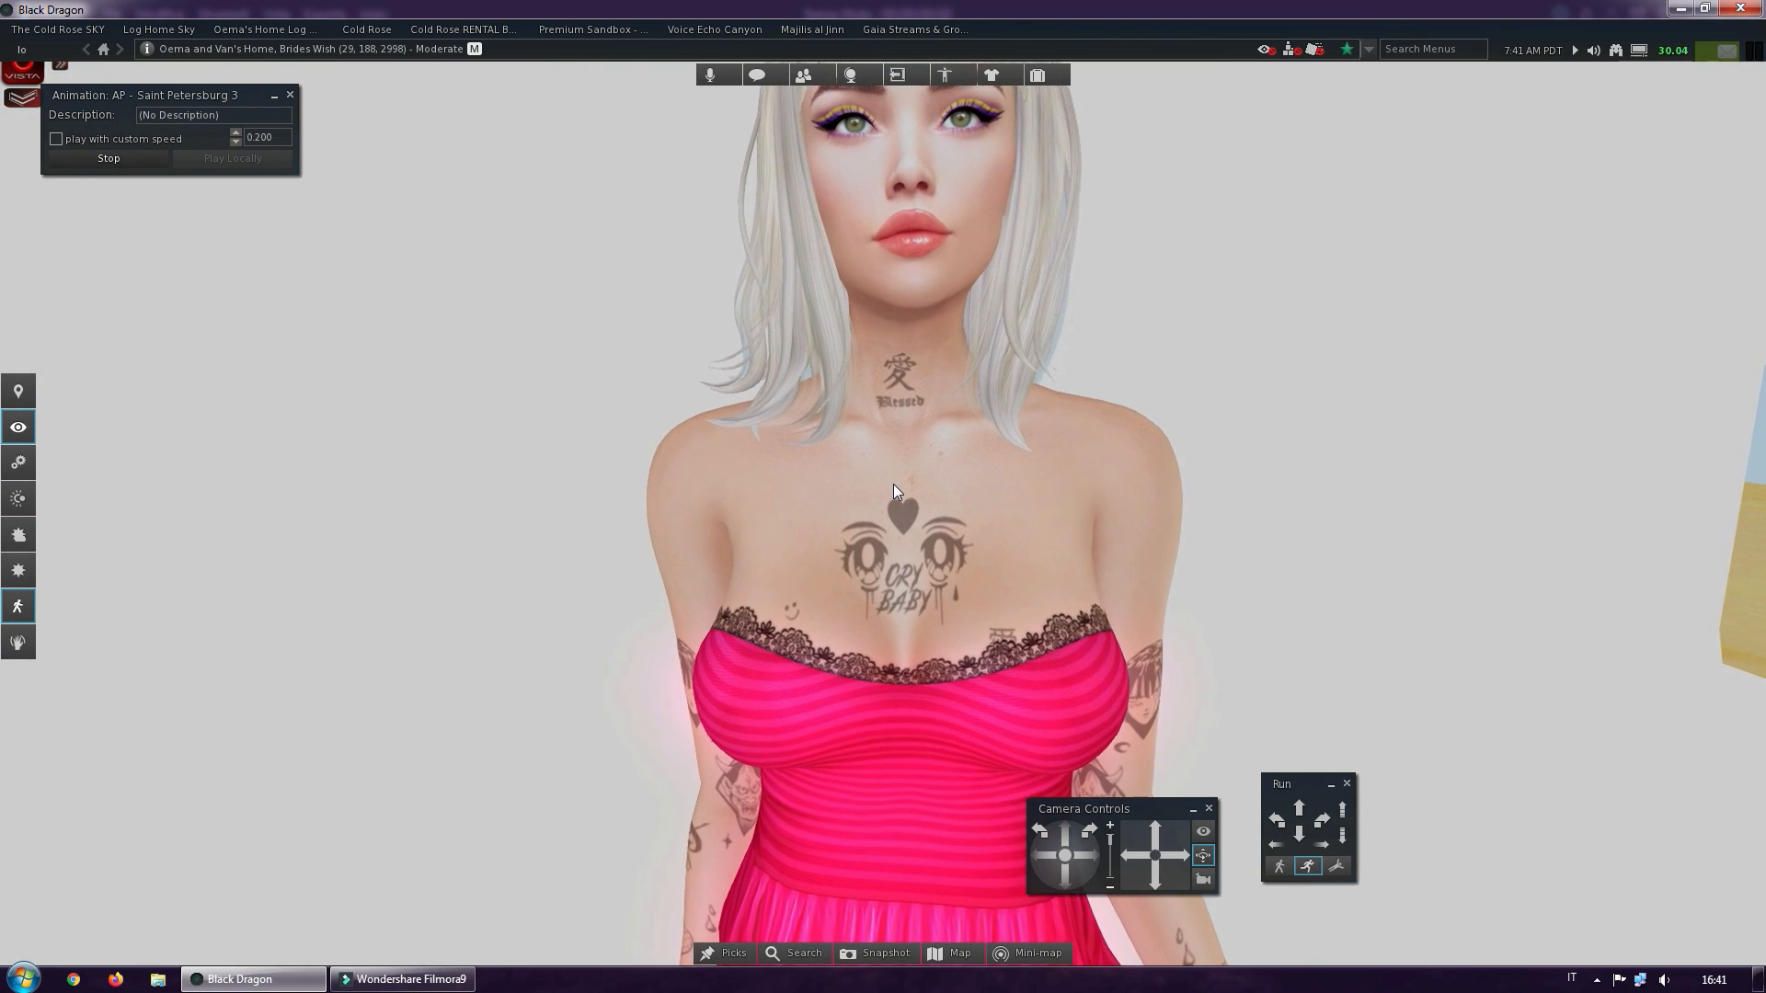
scroll(892, 484, "up", 2)
scroll(892, 484, "down", 1)
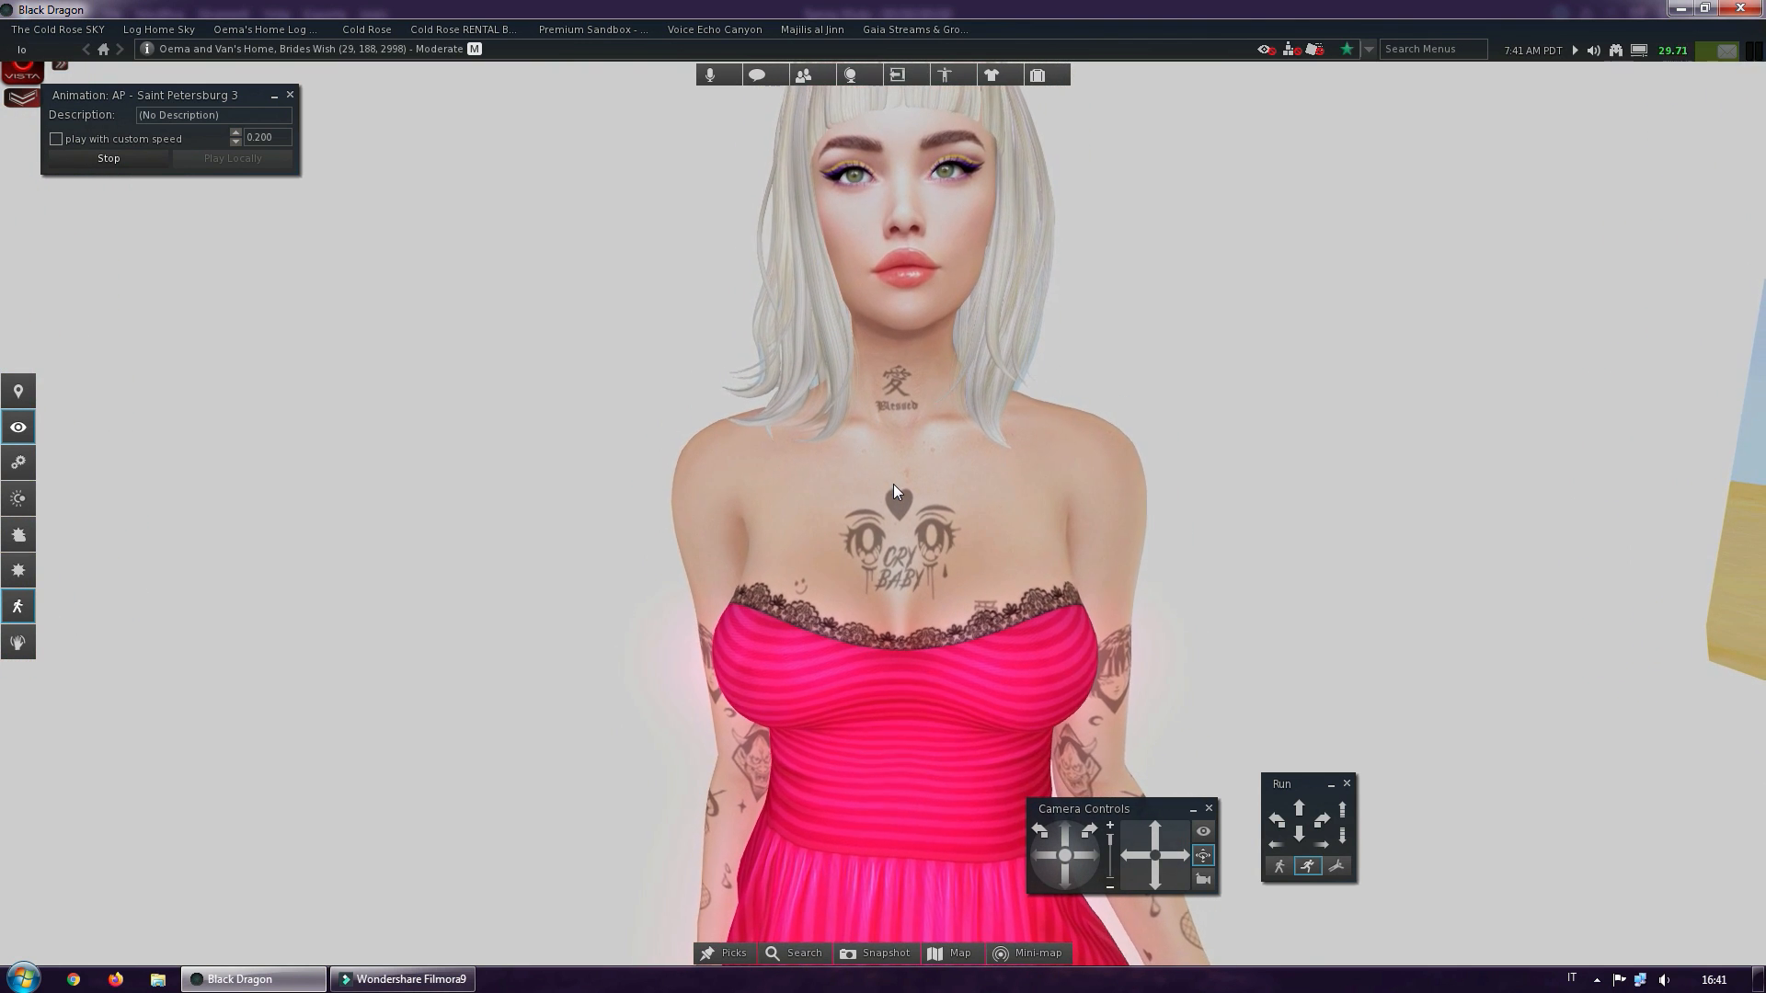
mouse_move(894, 401)
left_mouse_down("alt")
mouse_move(1066, 401)
mouse_move(929, 401)
left_mouse_up("alt")
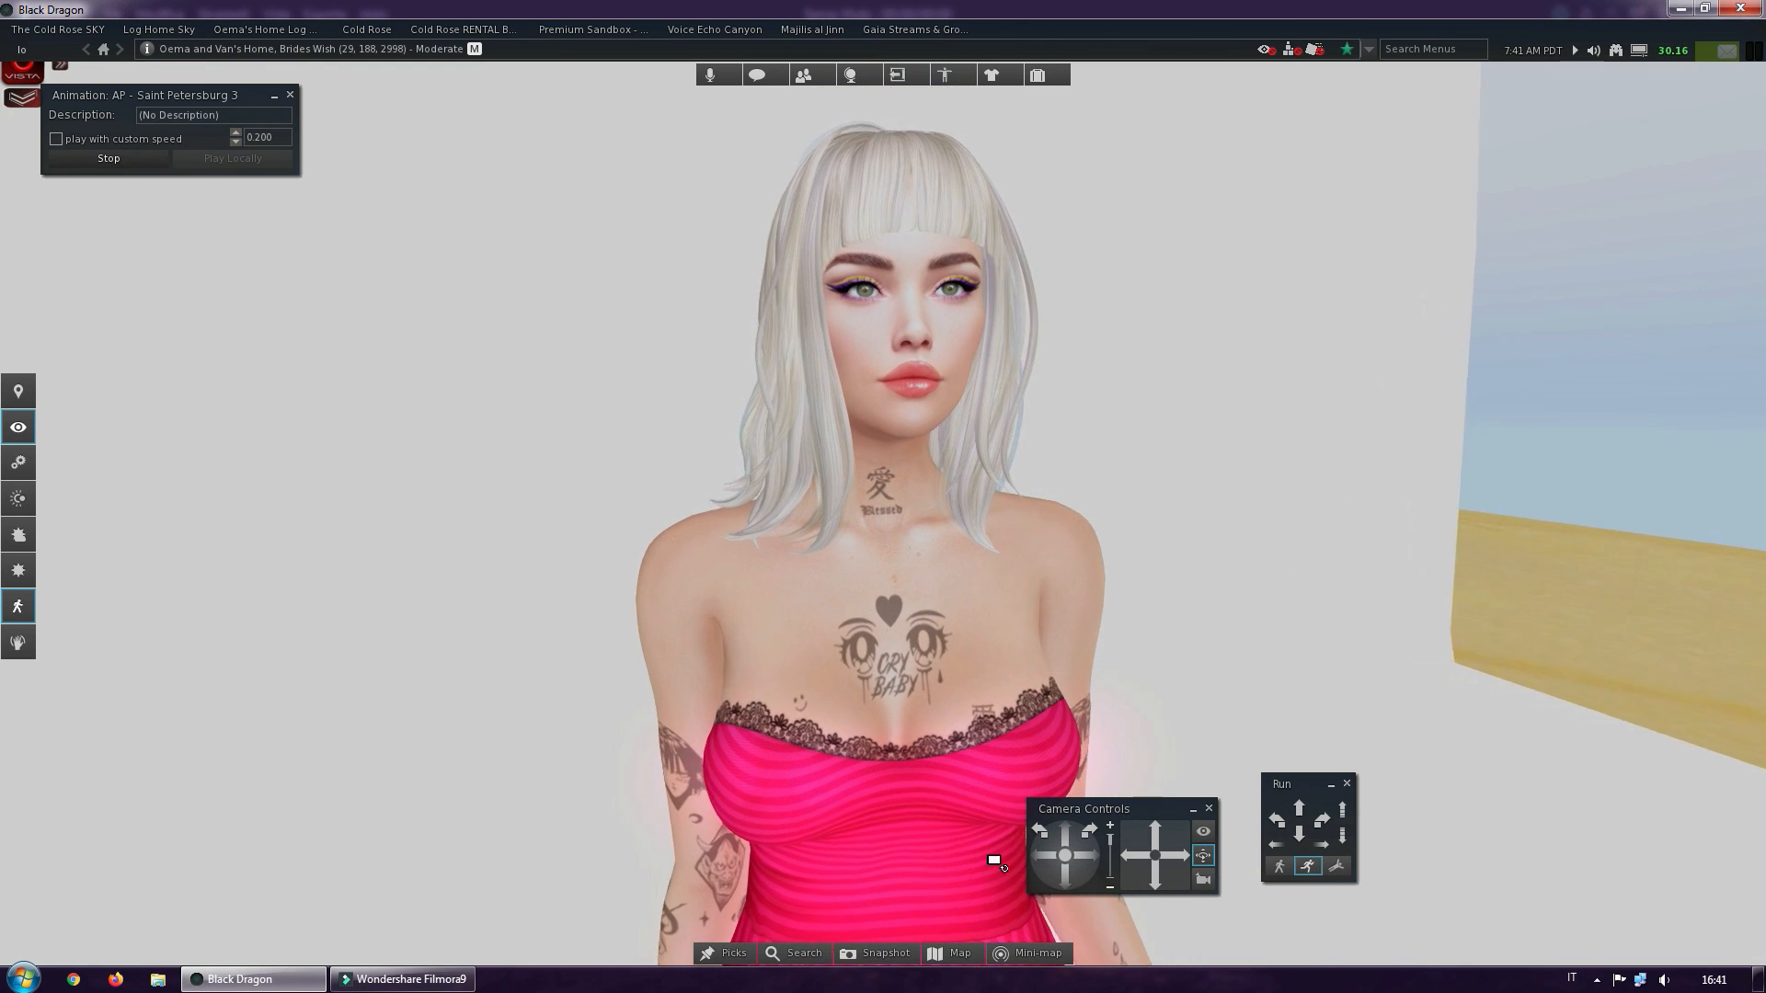
left_click(927, 802, "alt")
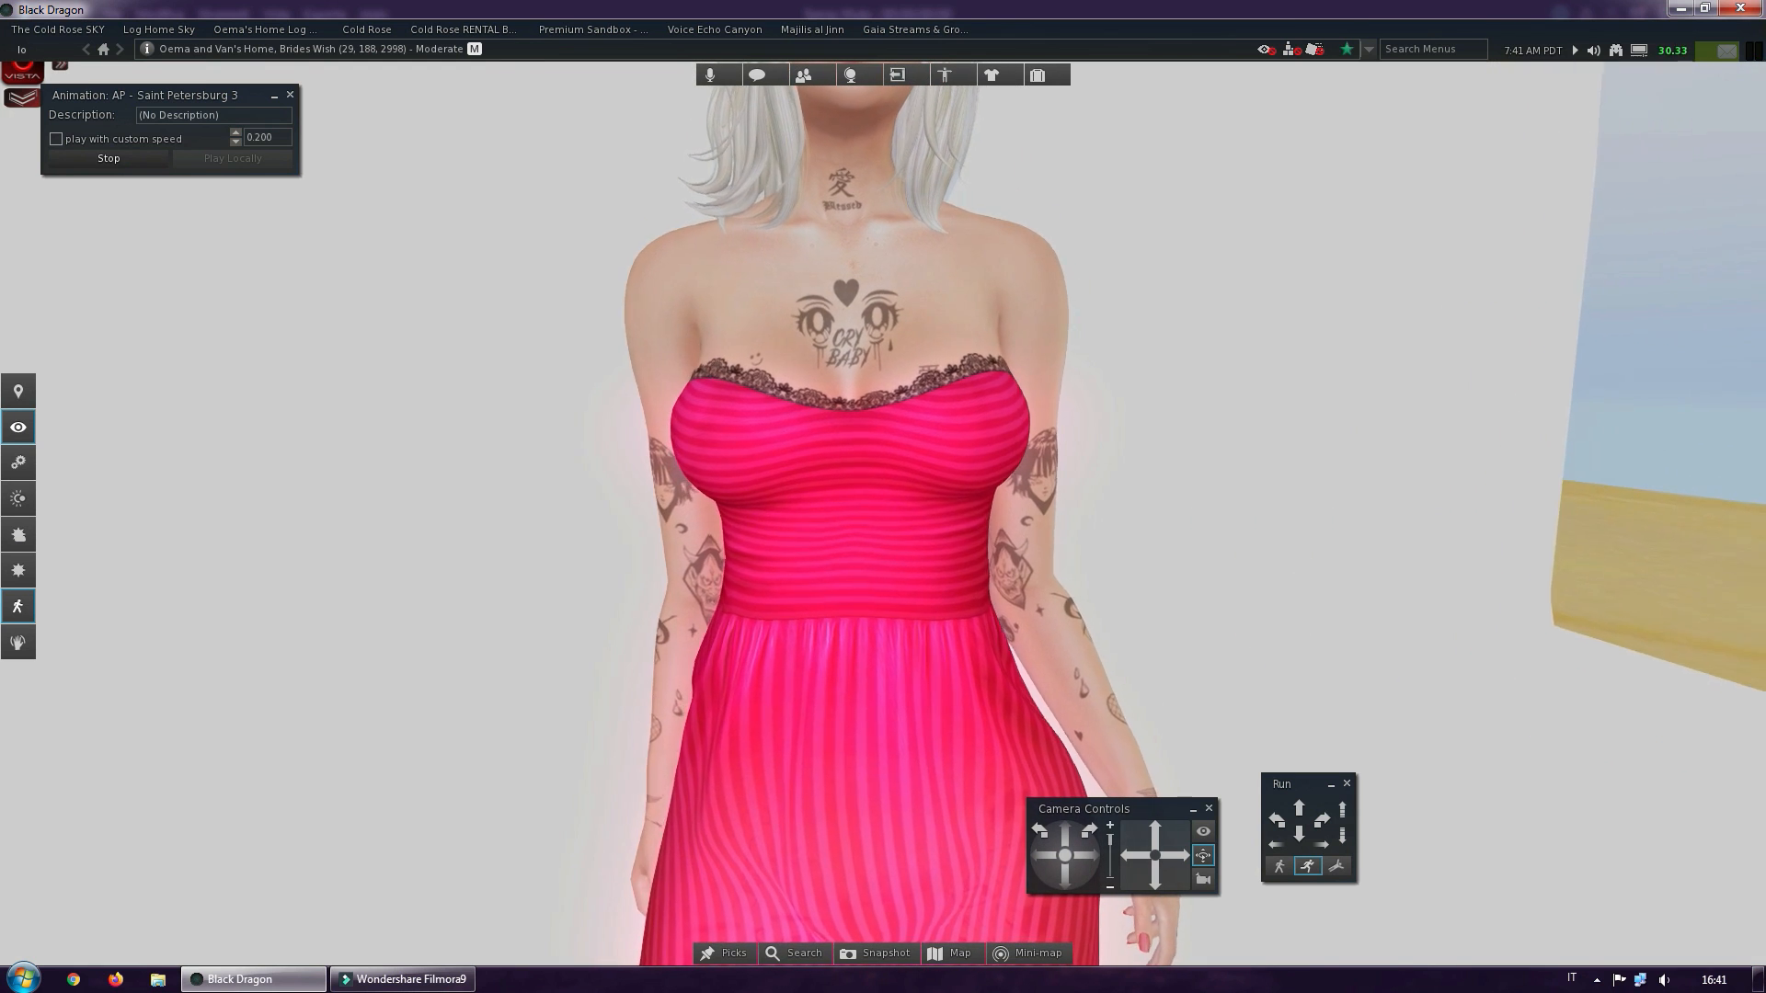
left_click_drag(828, 493, 879, 493, "alt")
scroll(879, 493, "down", 5)
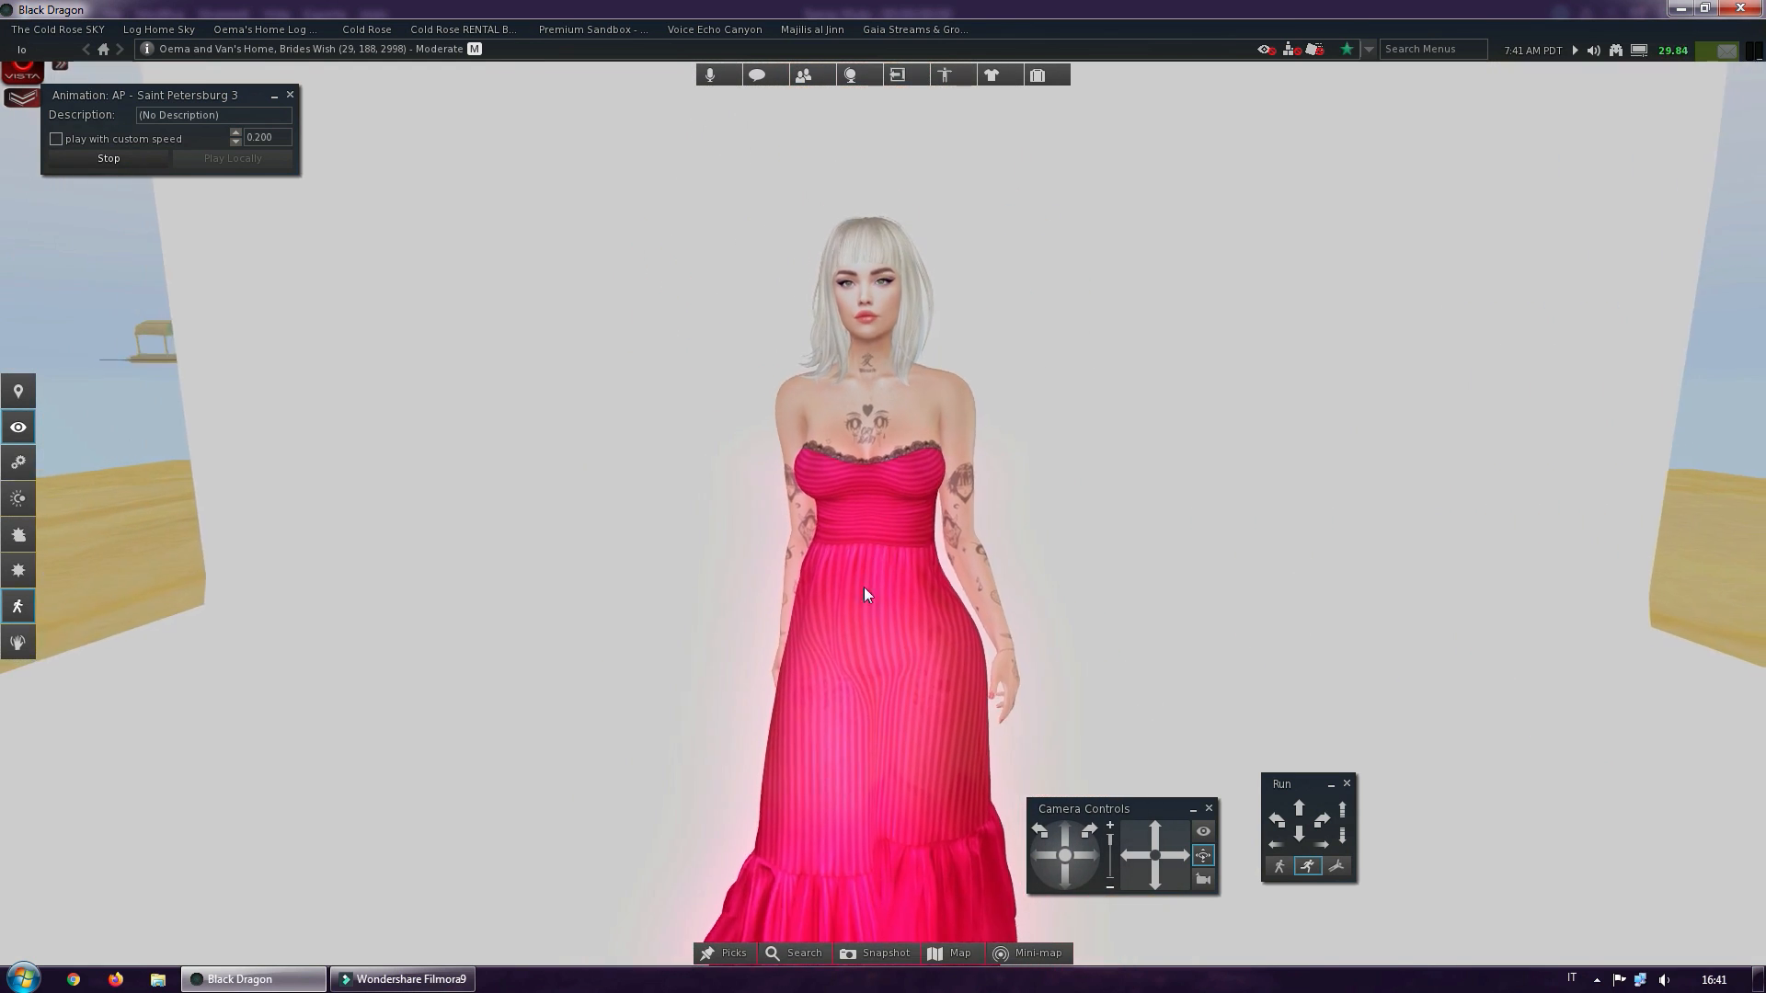
left_click(857, 581, "alt")
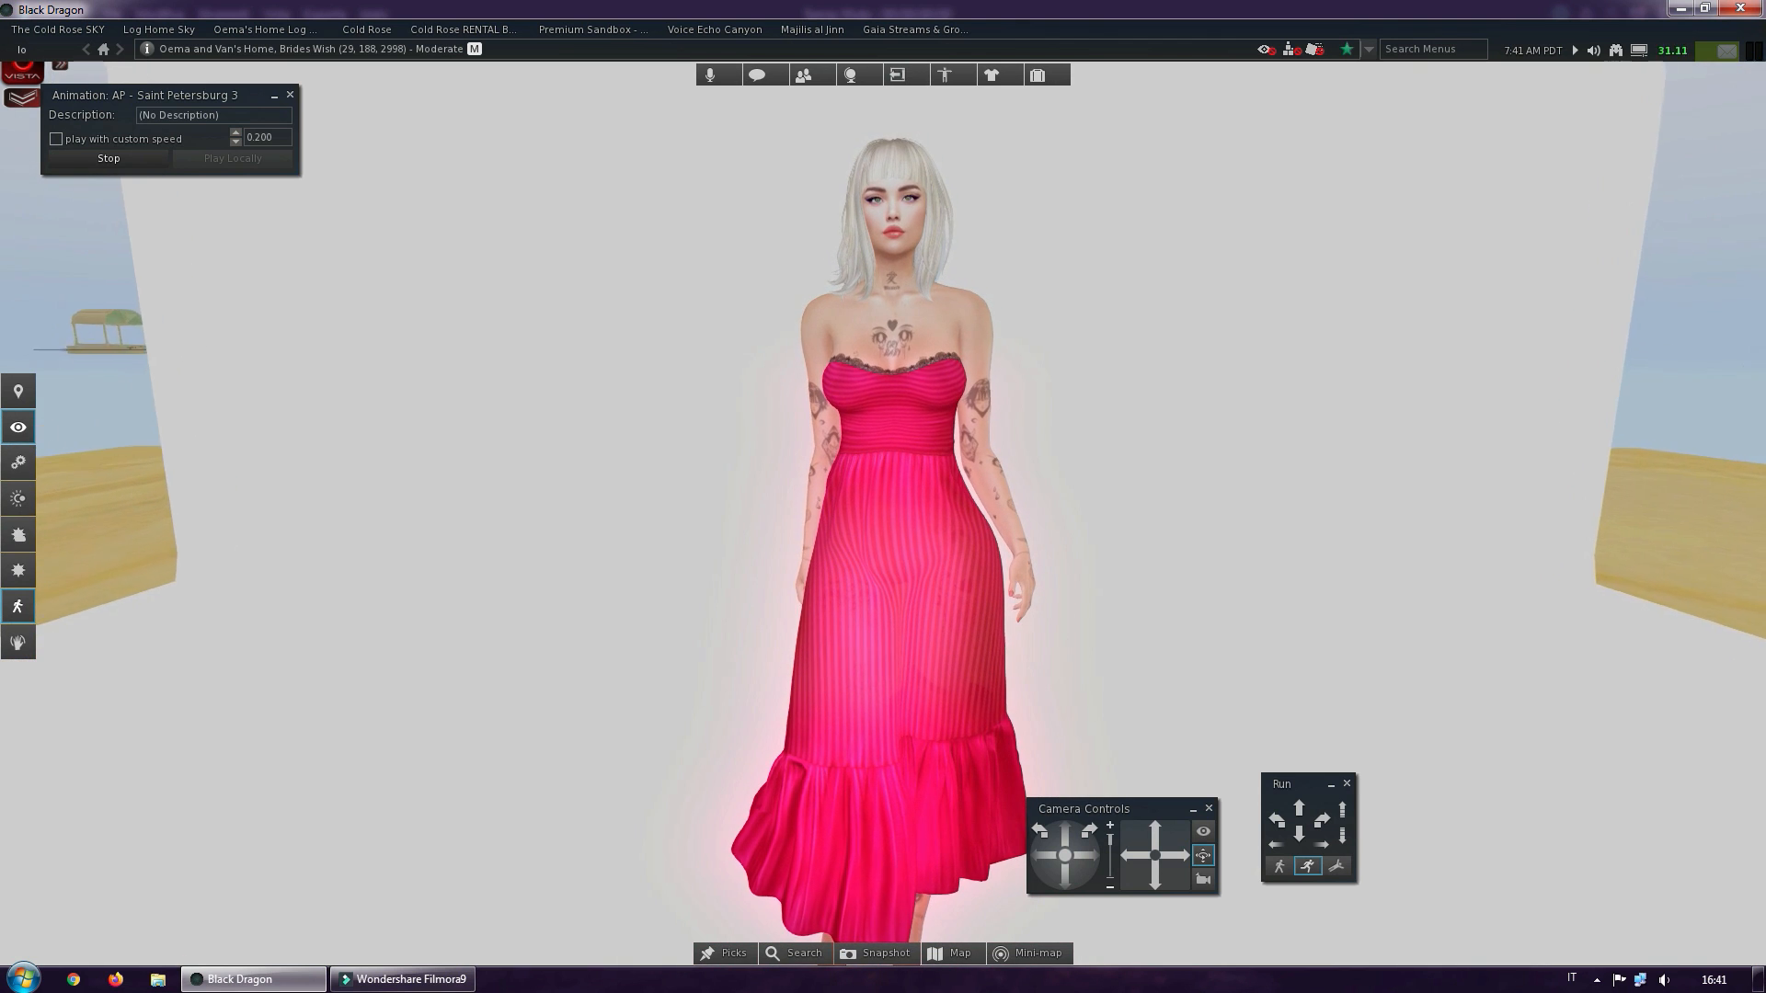
left_click_drag(857, 581, 878, 582, "alt")
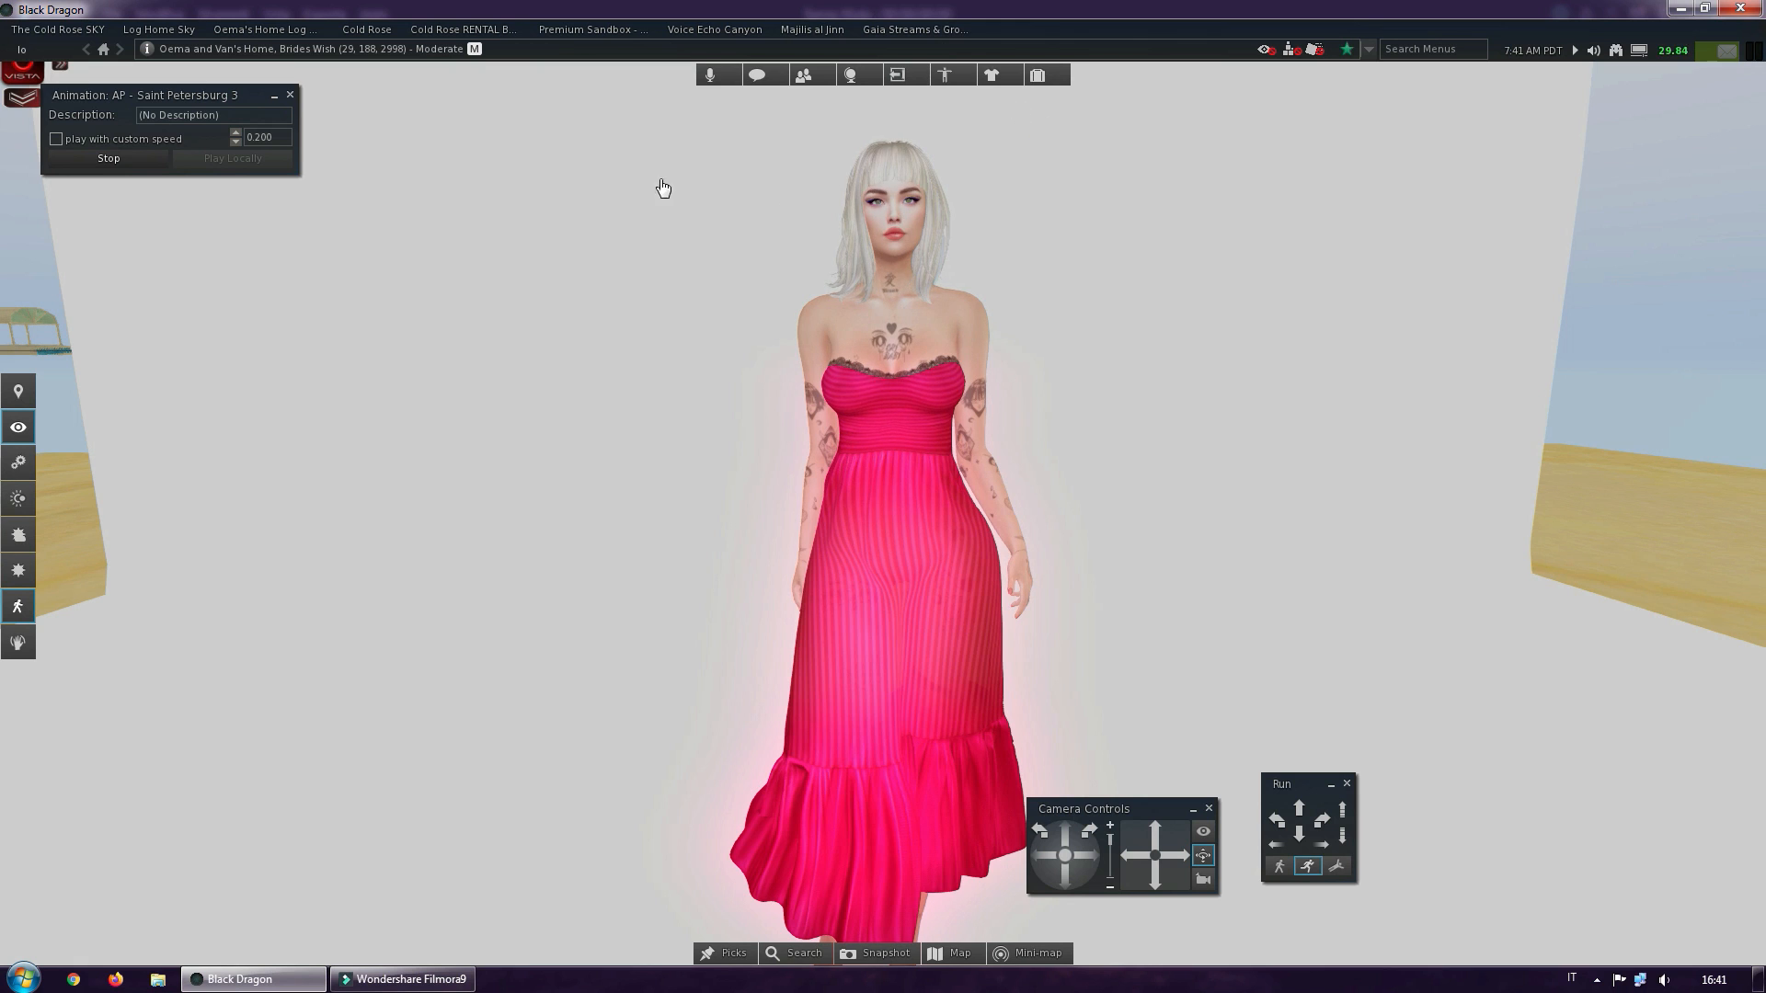
Reopen the inventory, clear the lumipro search and collapse the Objects folder
left_click(1038, 76)
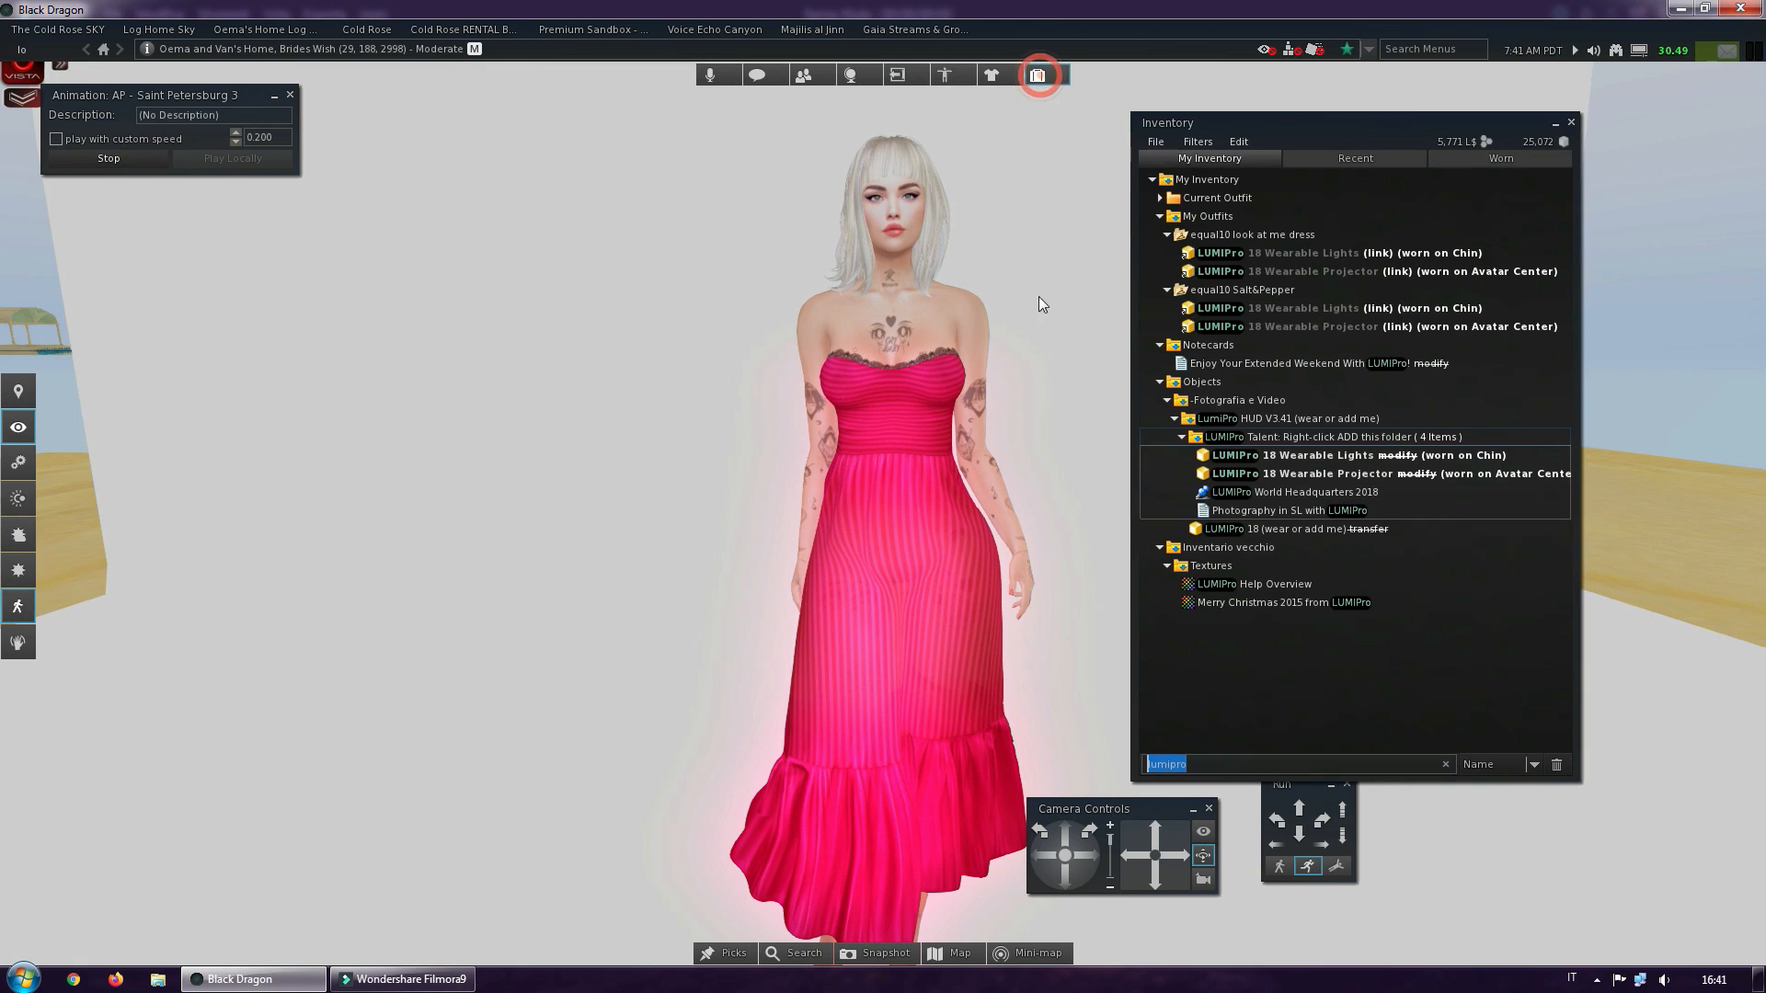
key("BackSpace")
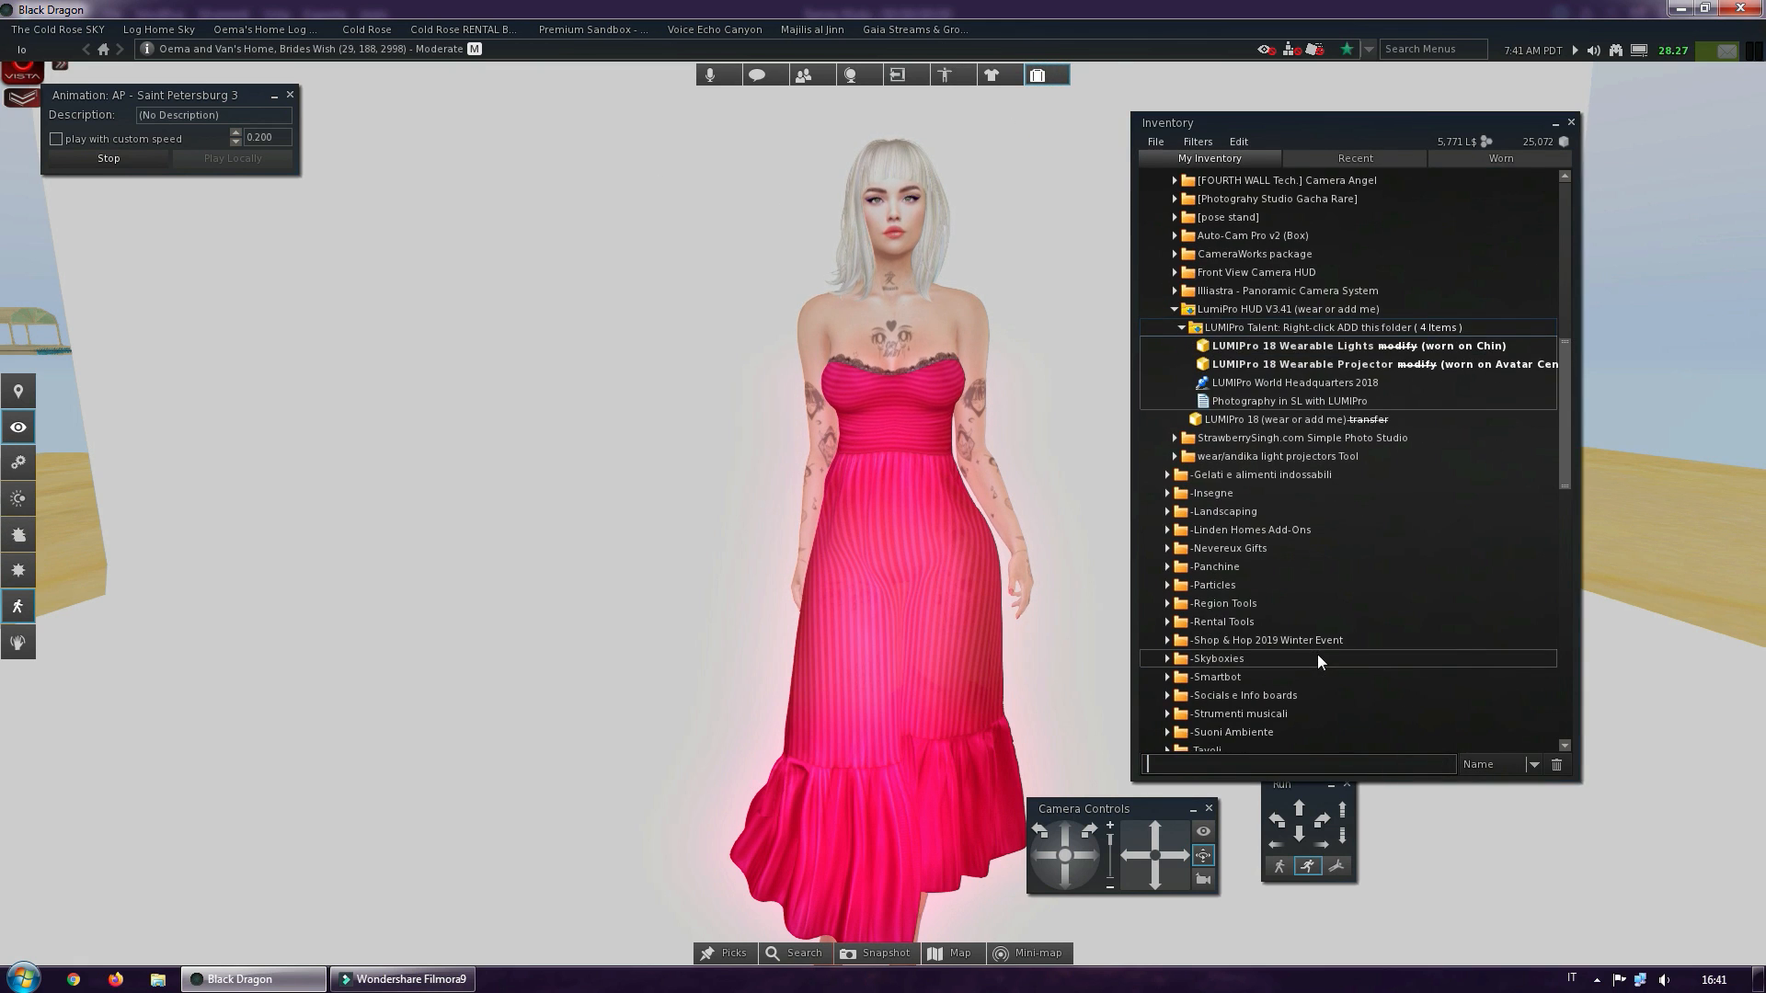
left_click(1569, 414)
left_click_drag(1569, 413, 1553, 191)
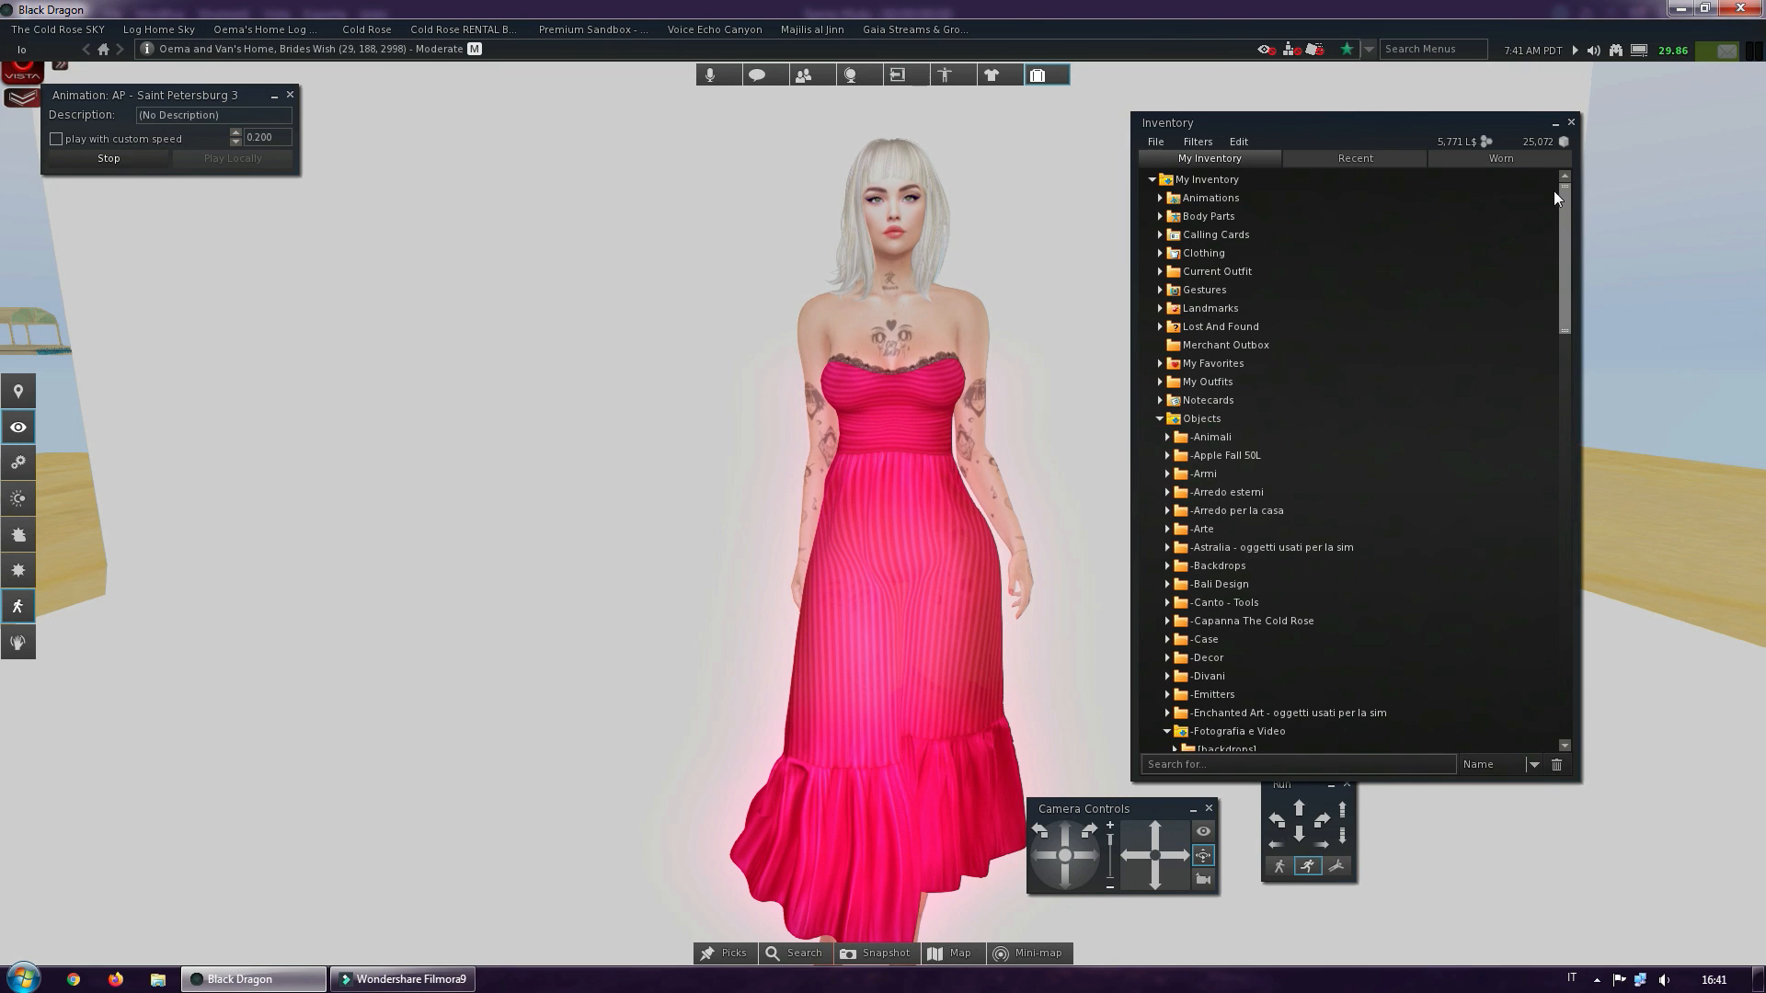
left_click(1161, 418)
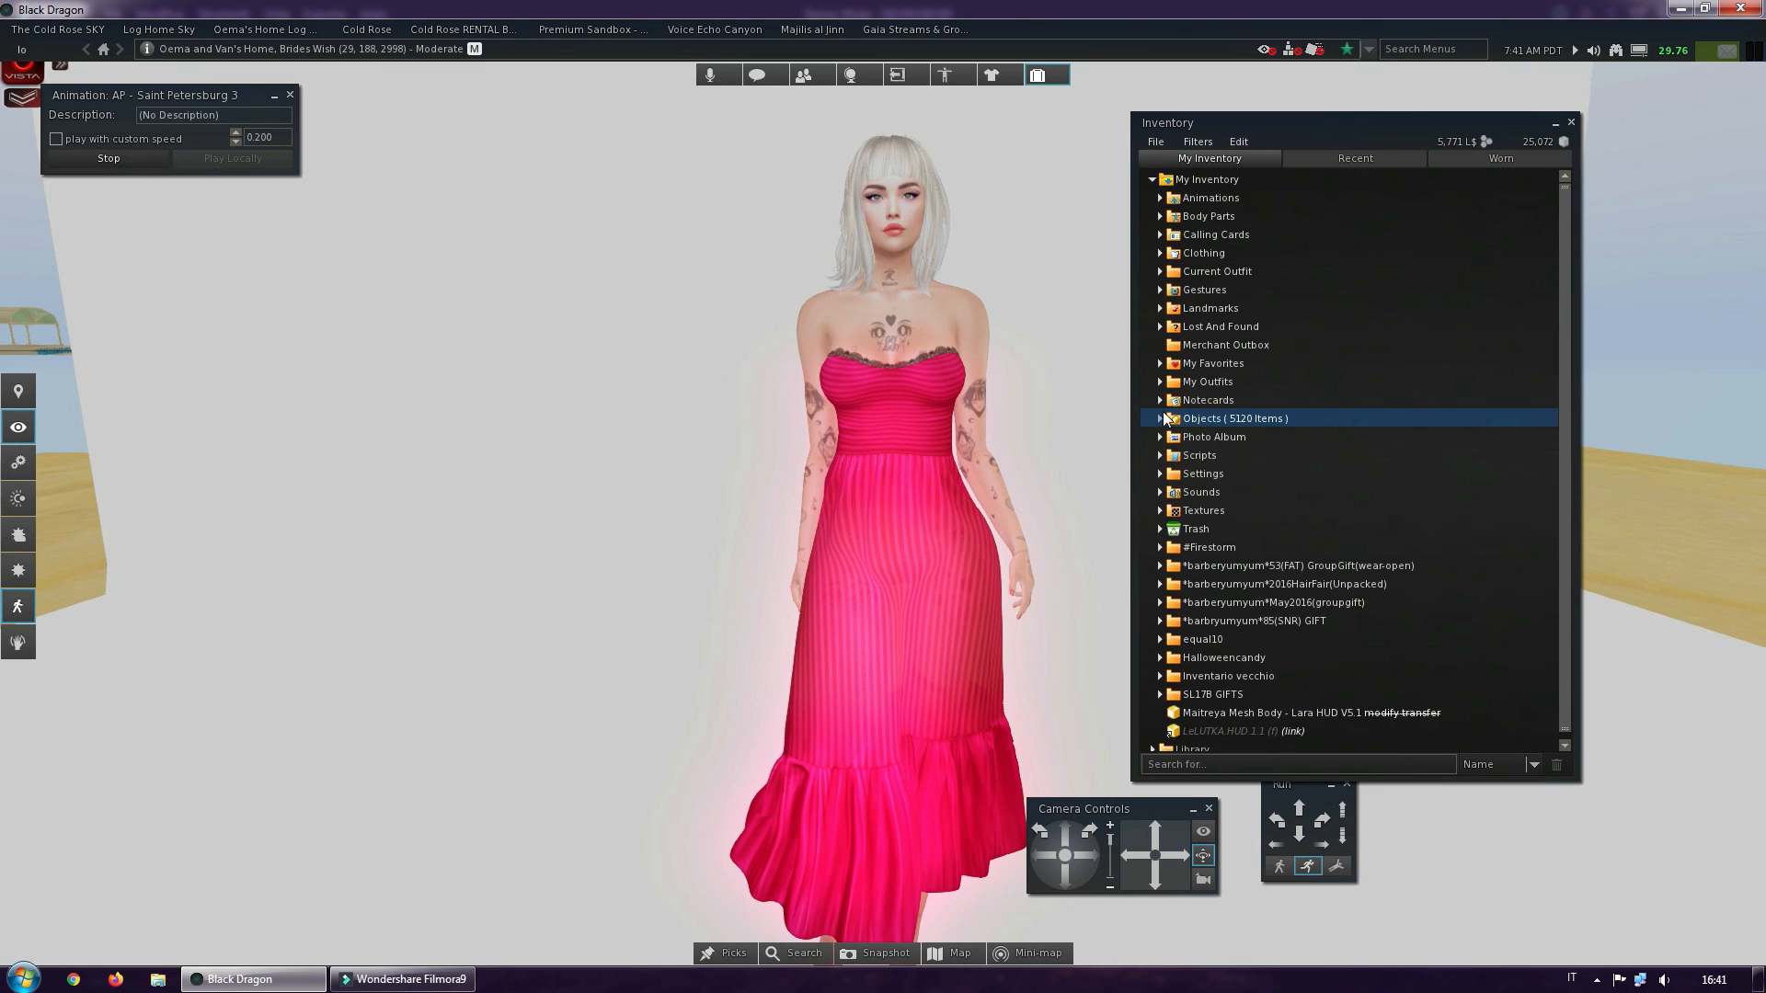
Open the Skies folder under Settings and look through the sky presets in the Nam folder
left_click(1160, 473)
left_click(1168, 498)
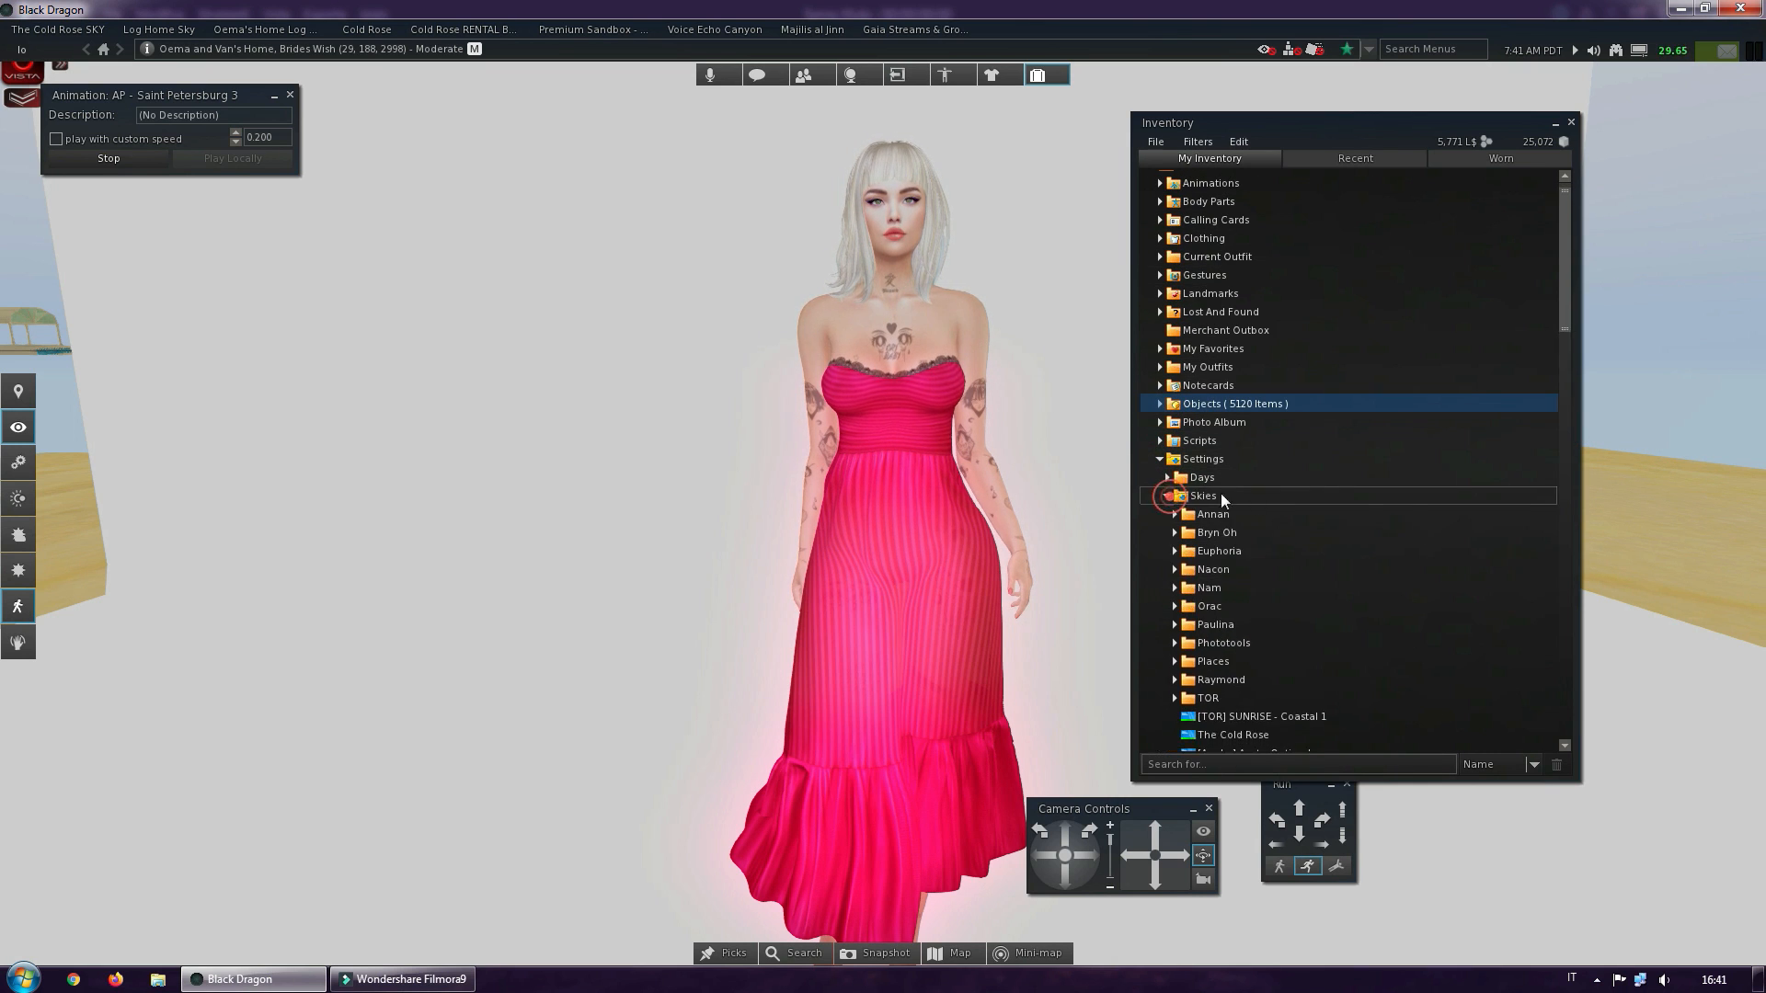
scroll(1295, 528, "down", 2)
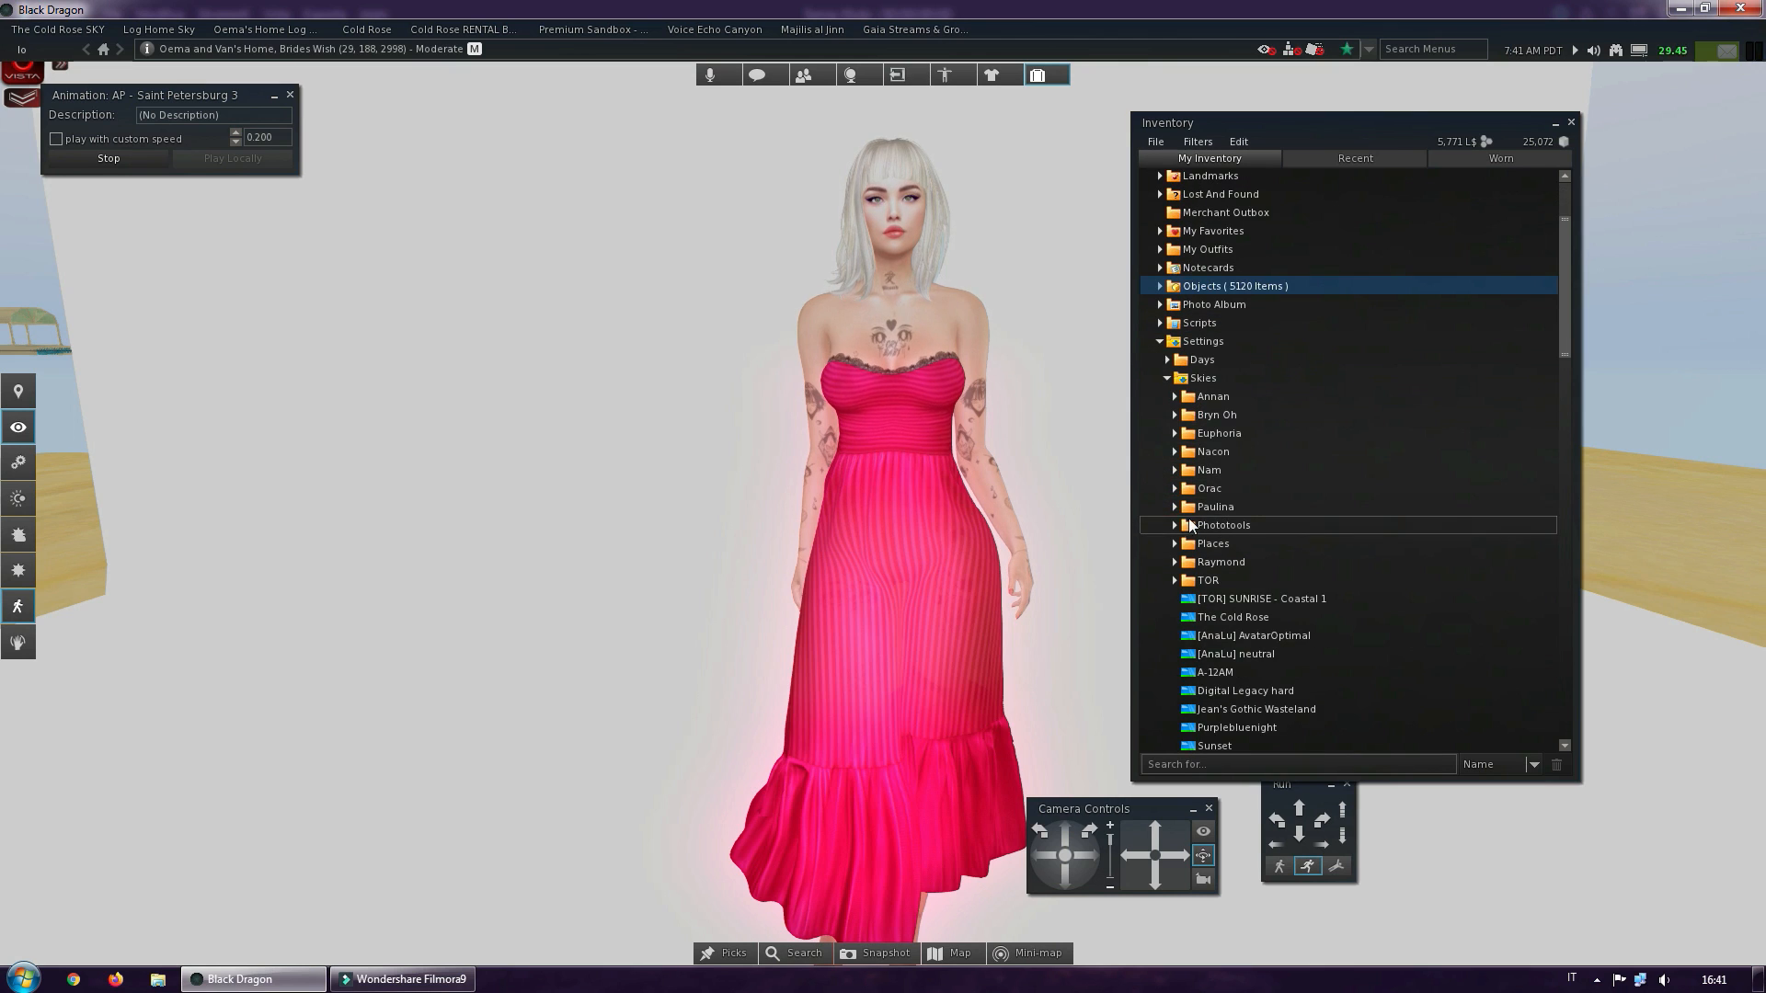
left_click(1175, 471)
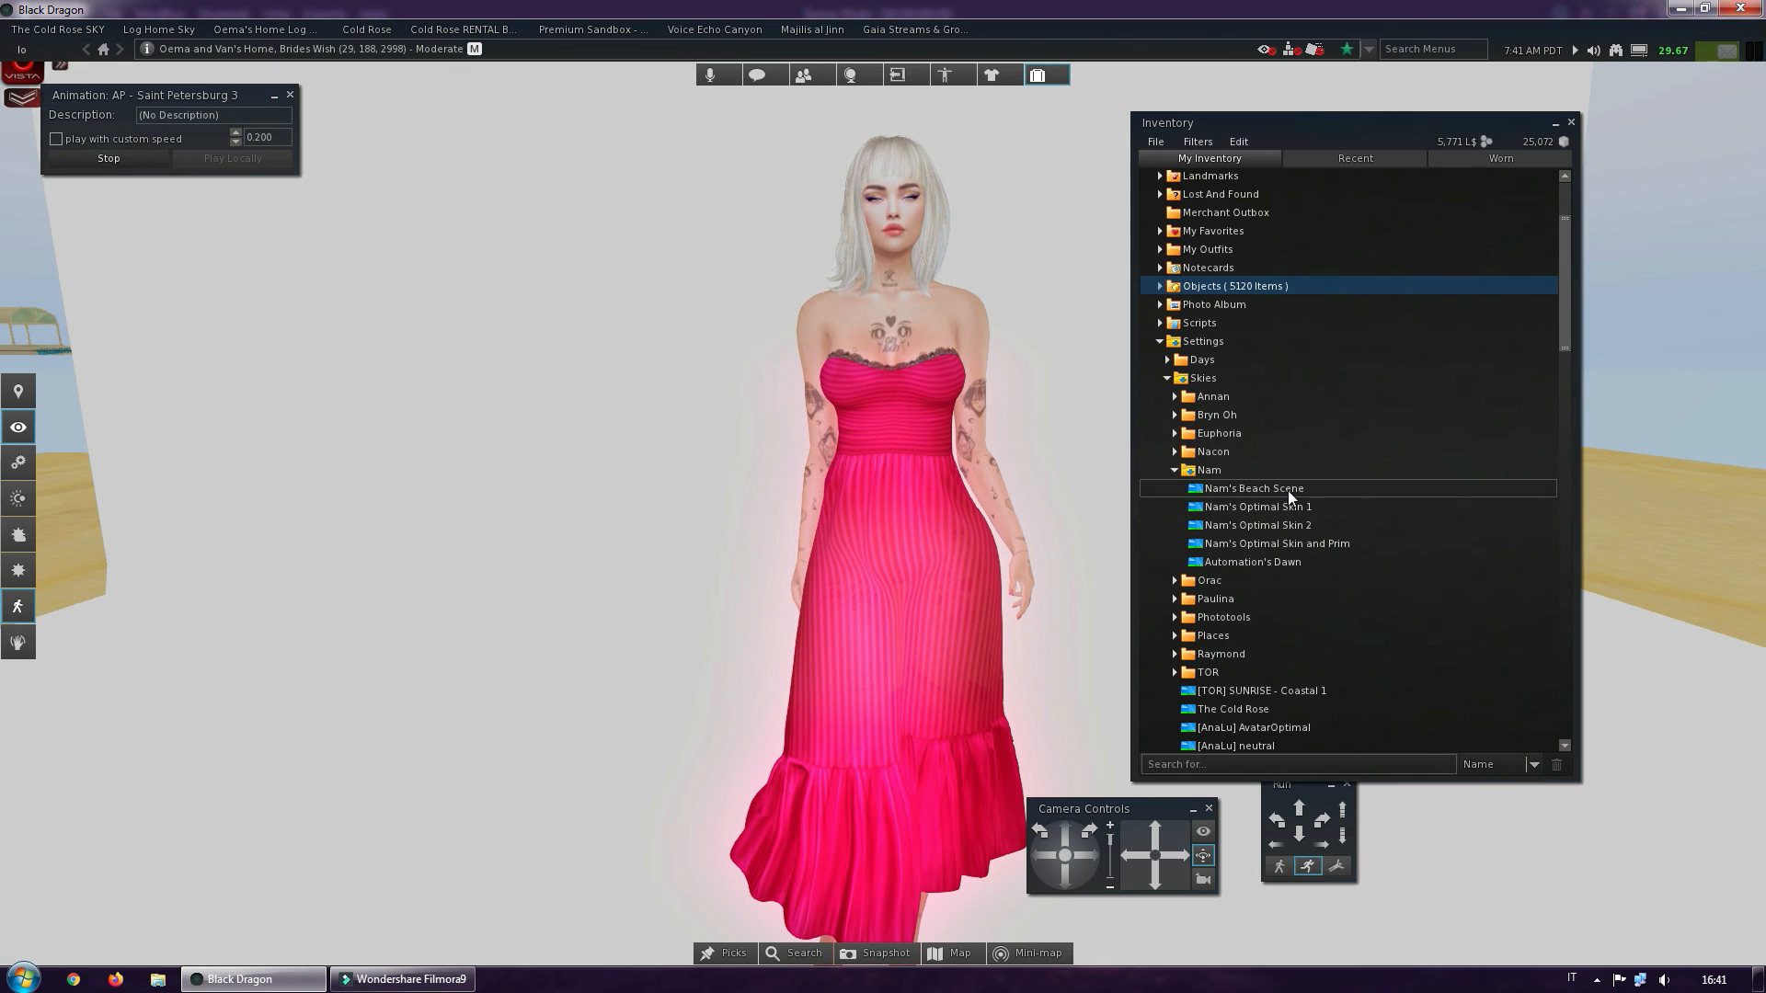
left_click(1176, 471)
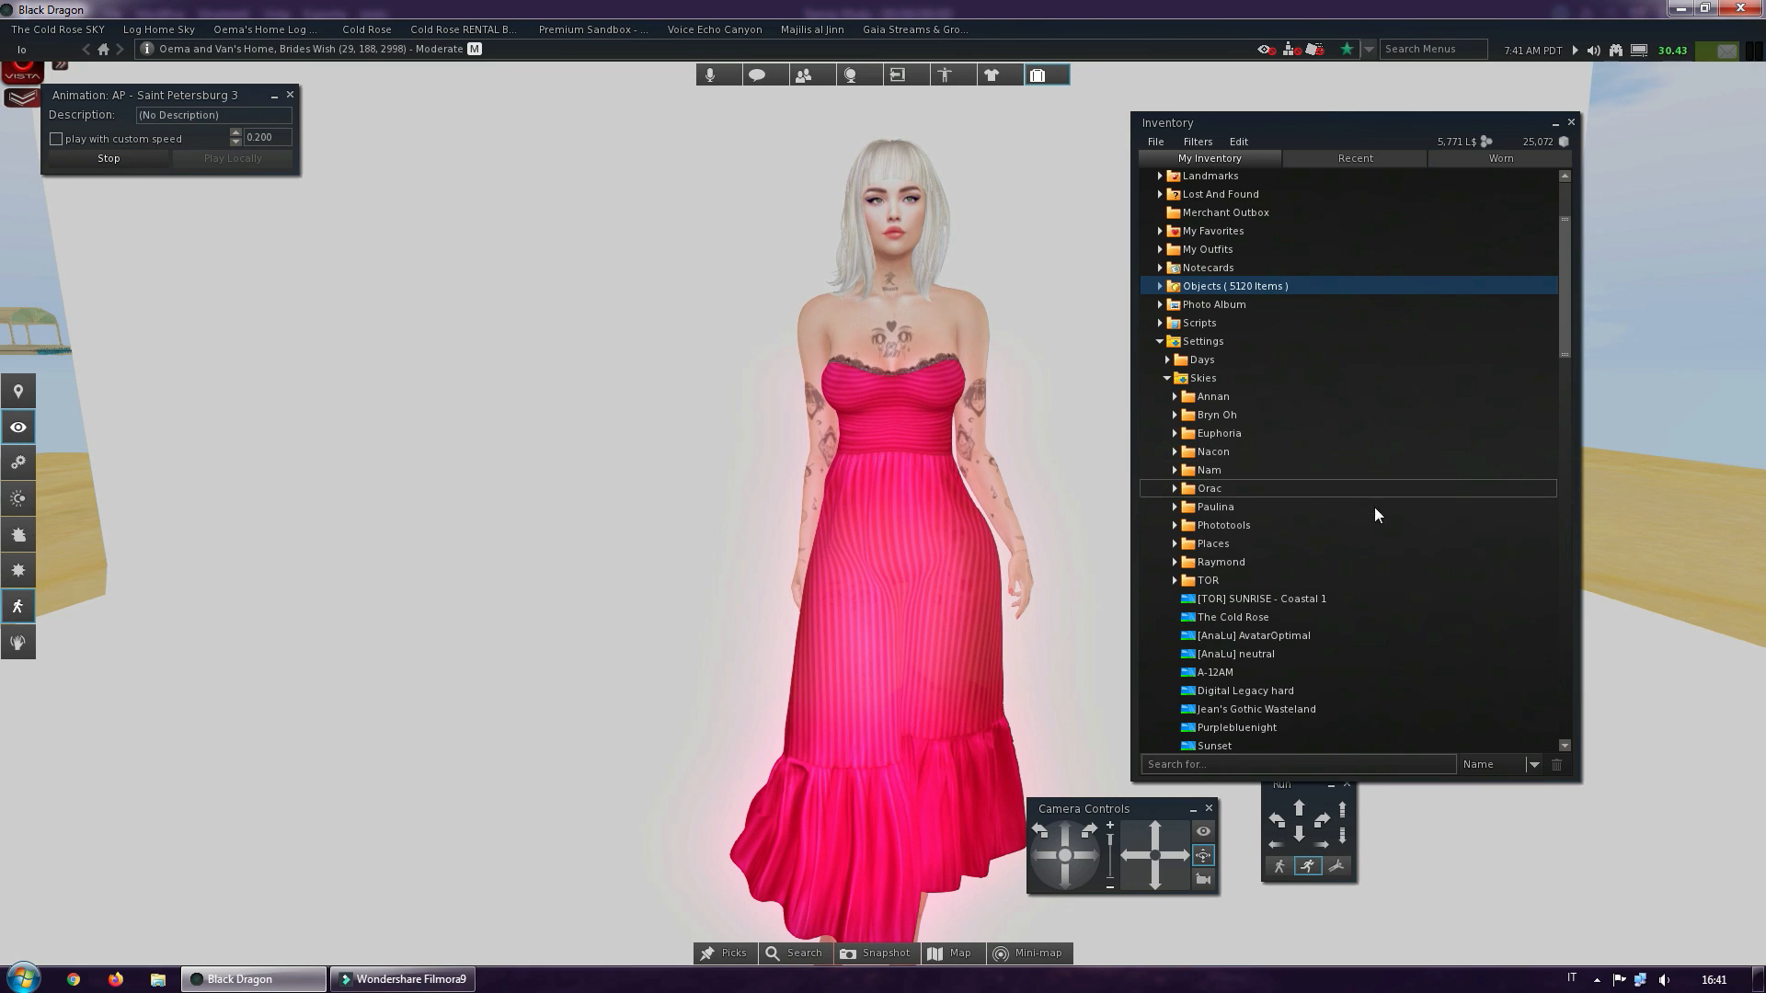
Try the [AnaLu] AvatarOptimal sky preset on the scene, applied to yourself only
scroll(1377, 522, "down", 3)
left_click(1300, 577)
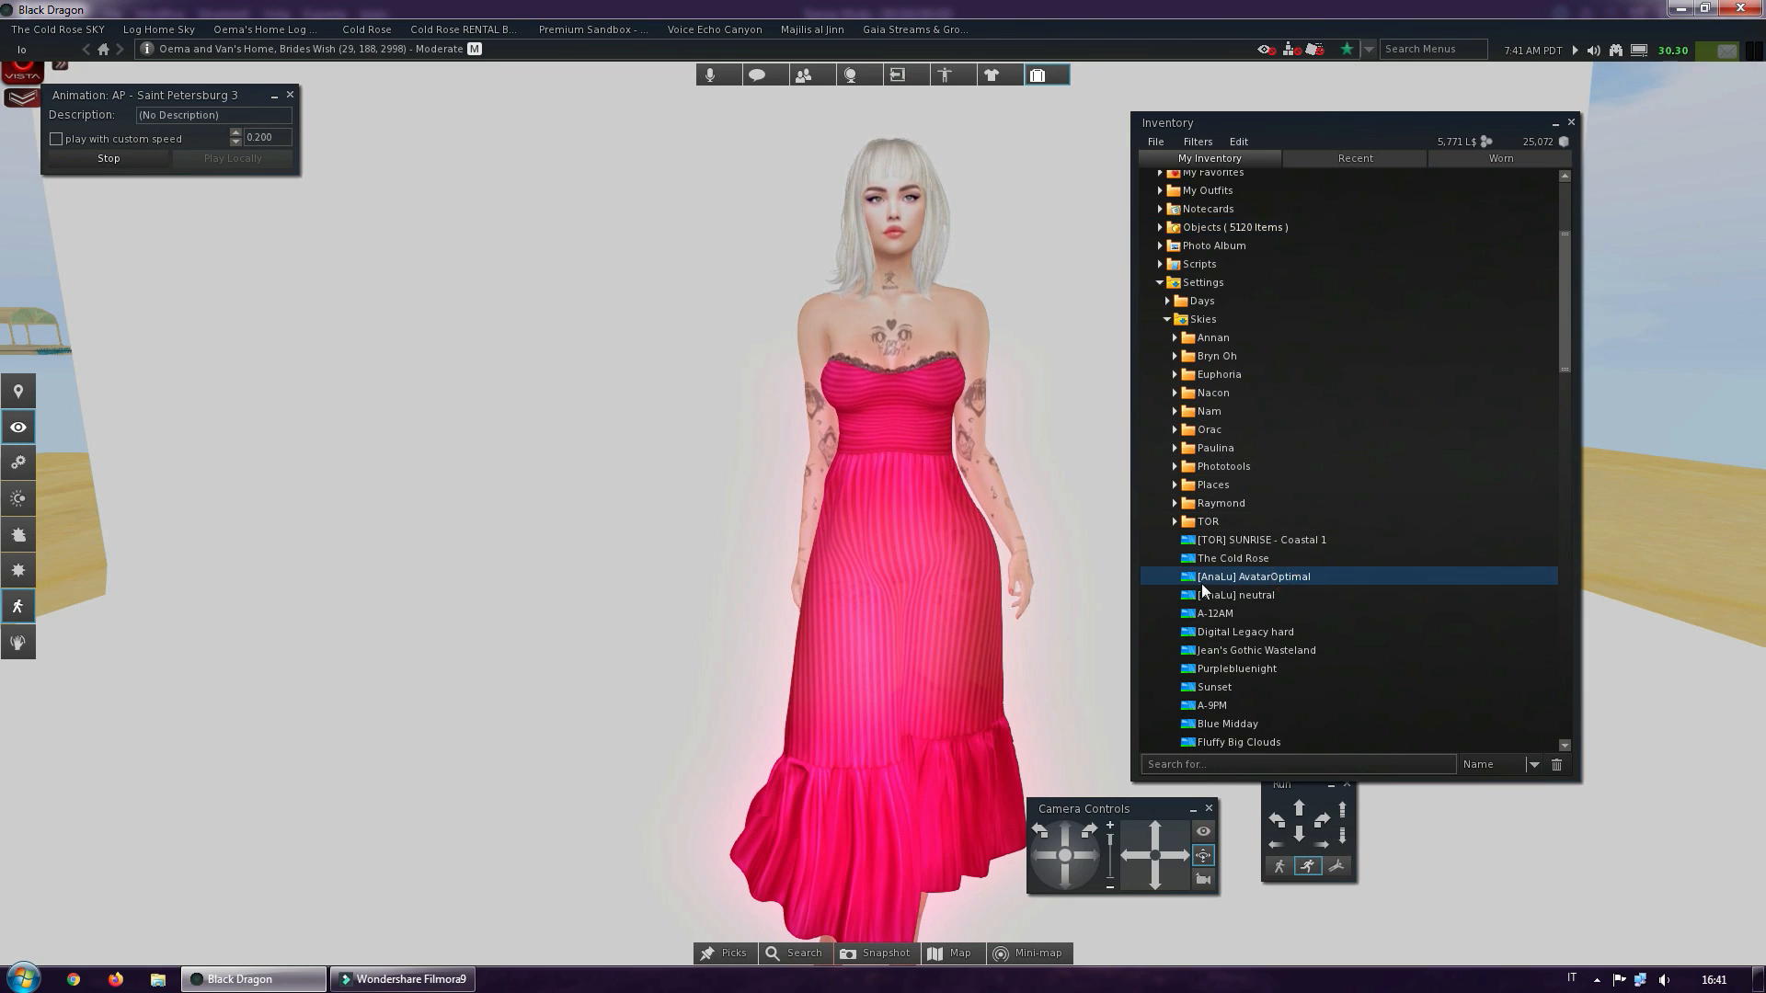
right_click(1299, 579)
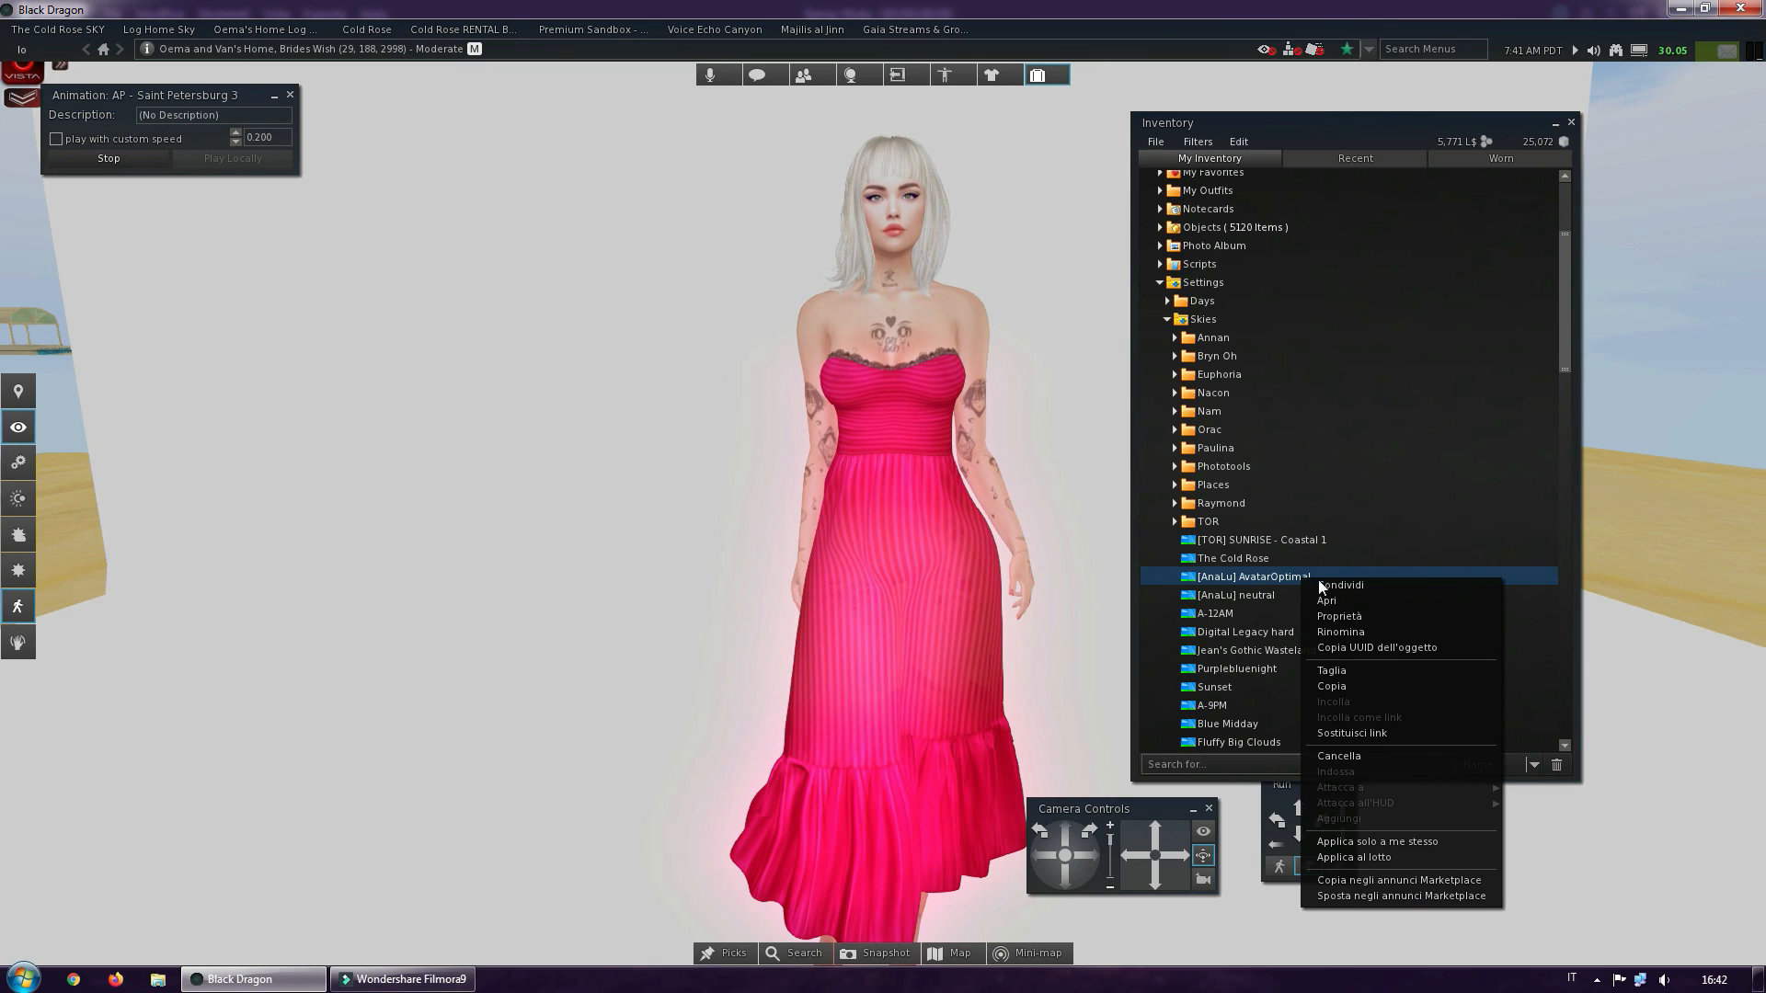
left_click(1354, 841)
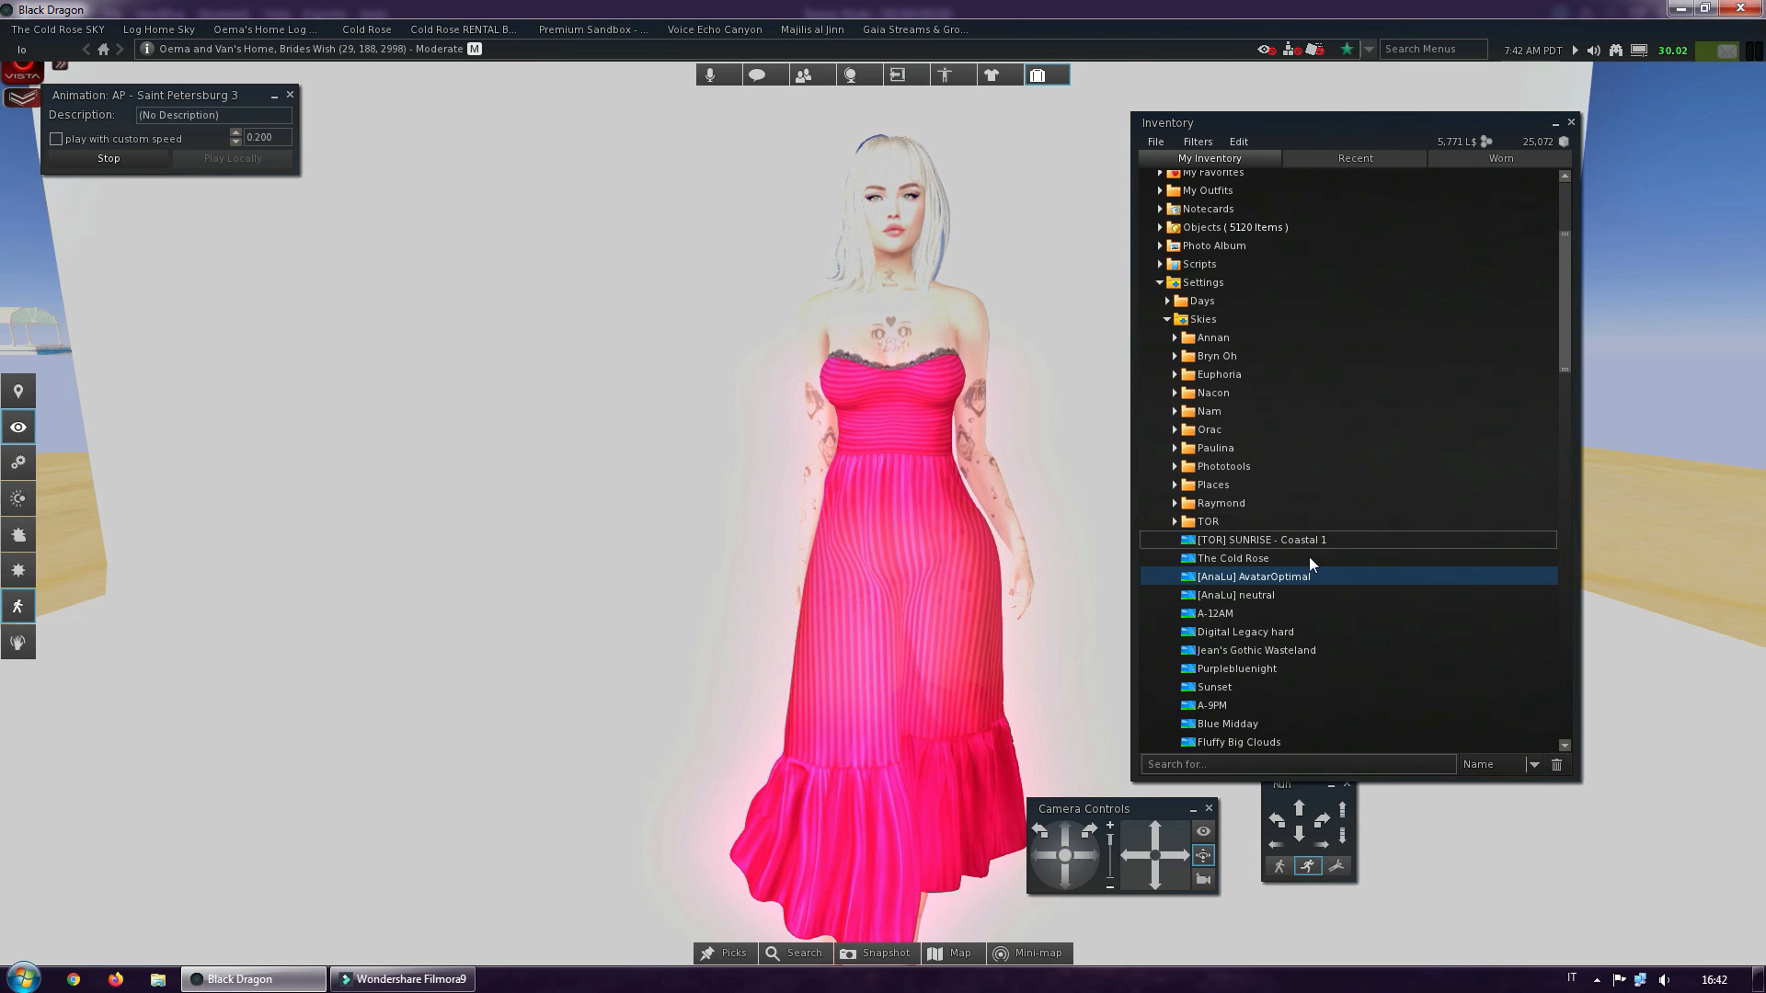
Apply the [AnaLu] neutral sky preset to yourself only and collapse the Settings folder
left_click(1214, 596)
right_click(1214, 598)
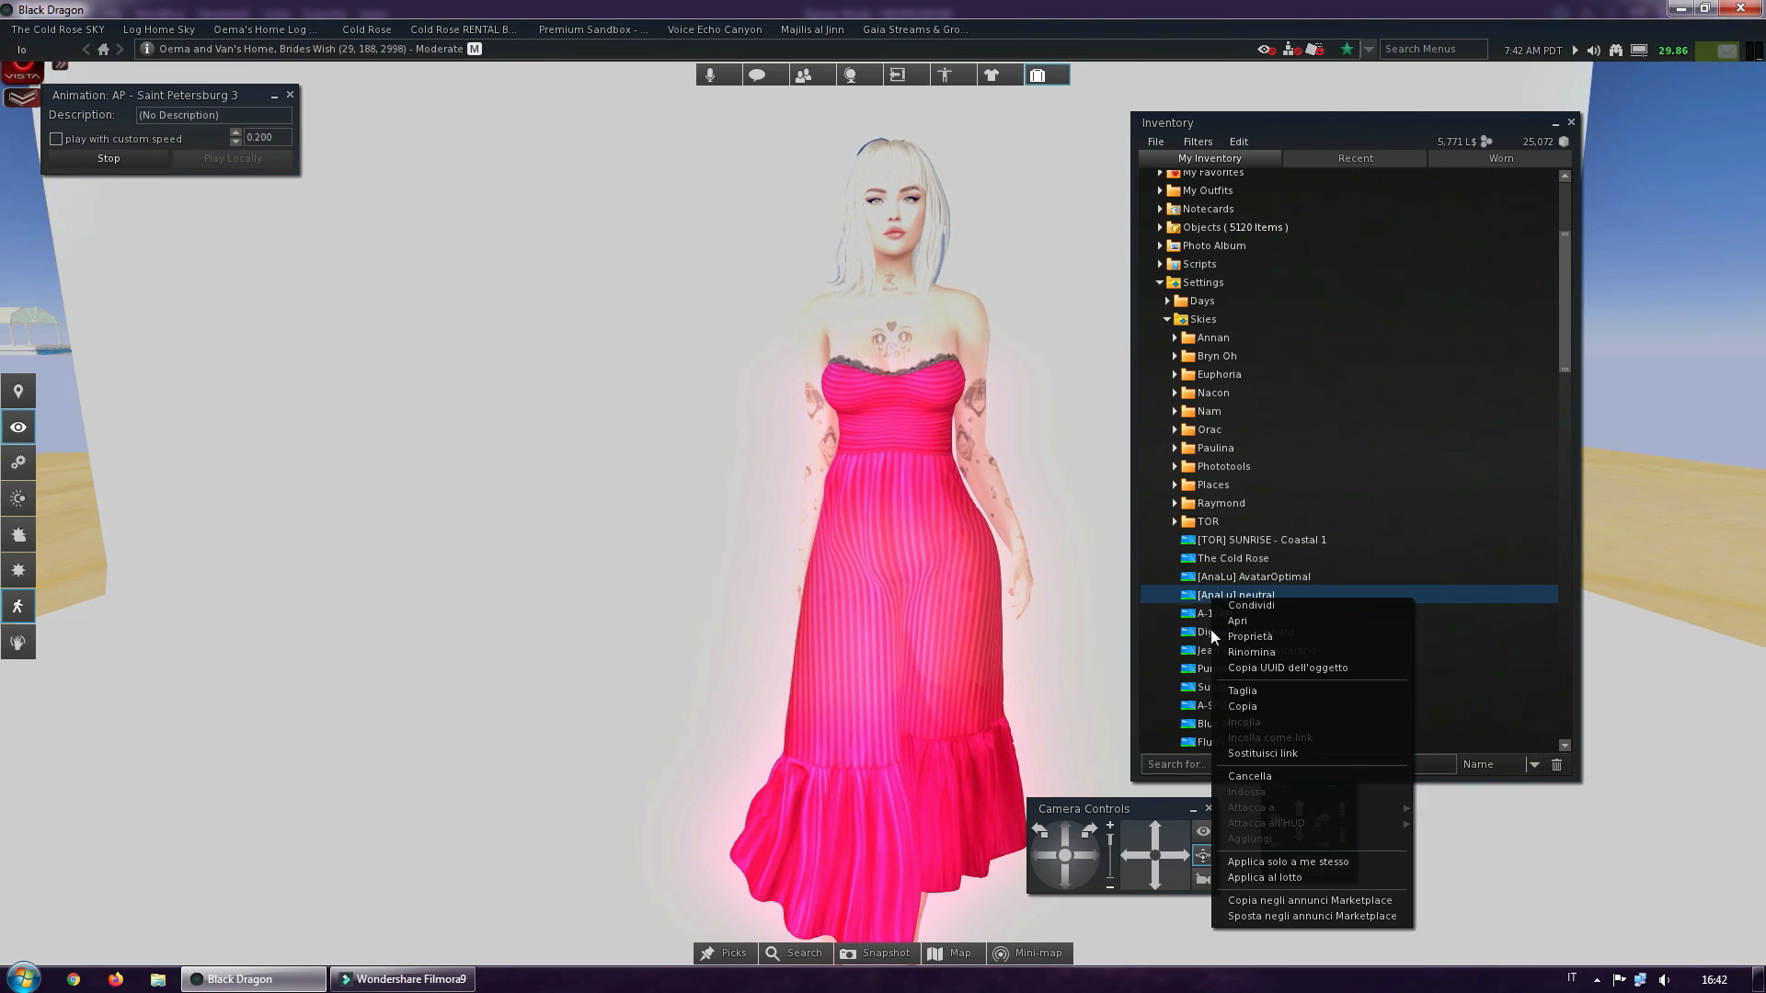
left_click(1259, 862)
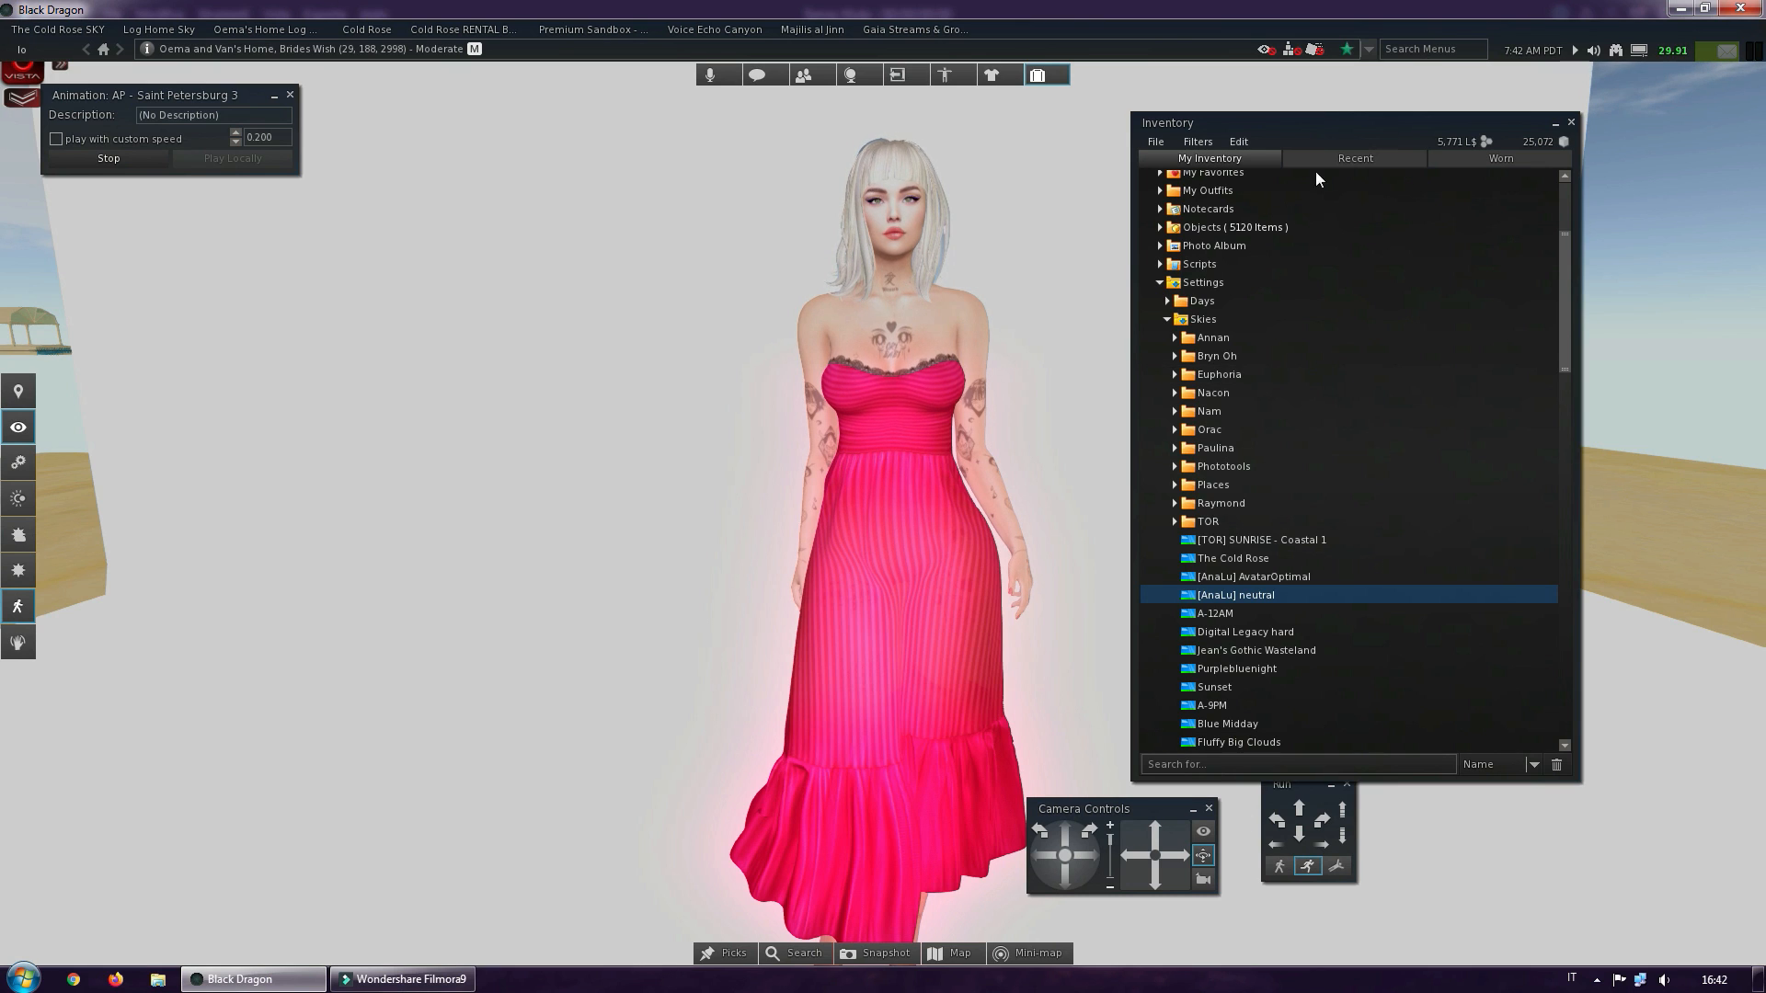
left_click(1161, 283)
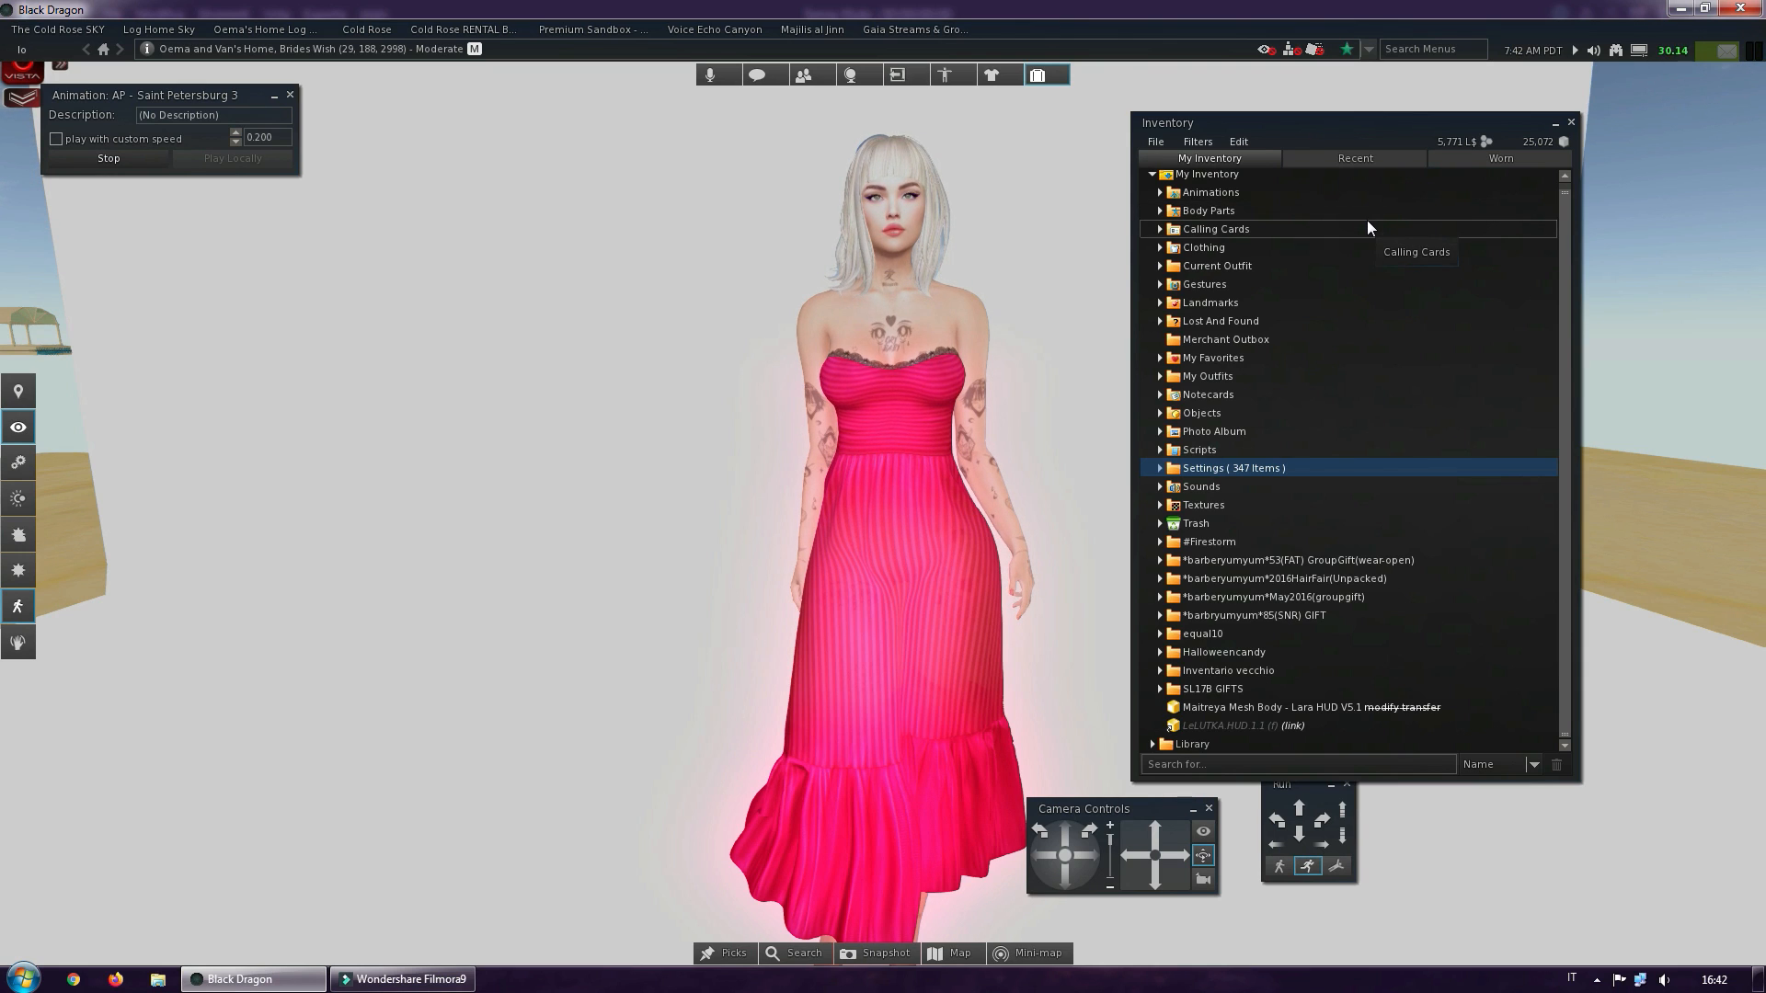
Reopen the Settings folder and look through the list of available sky presets in Skies
left_click(1160, 469)
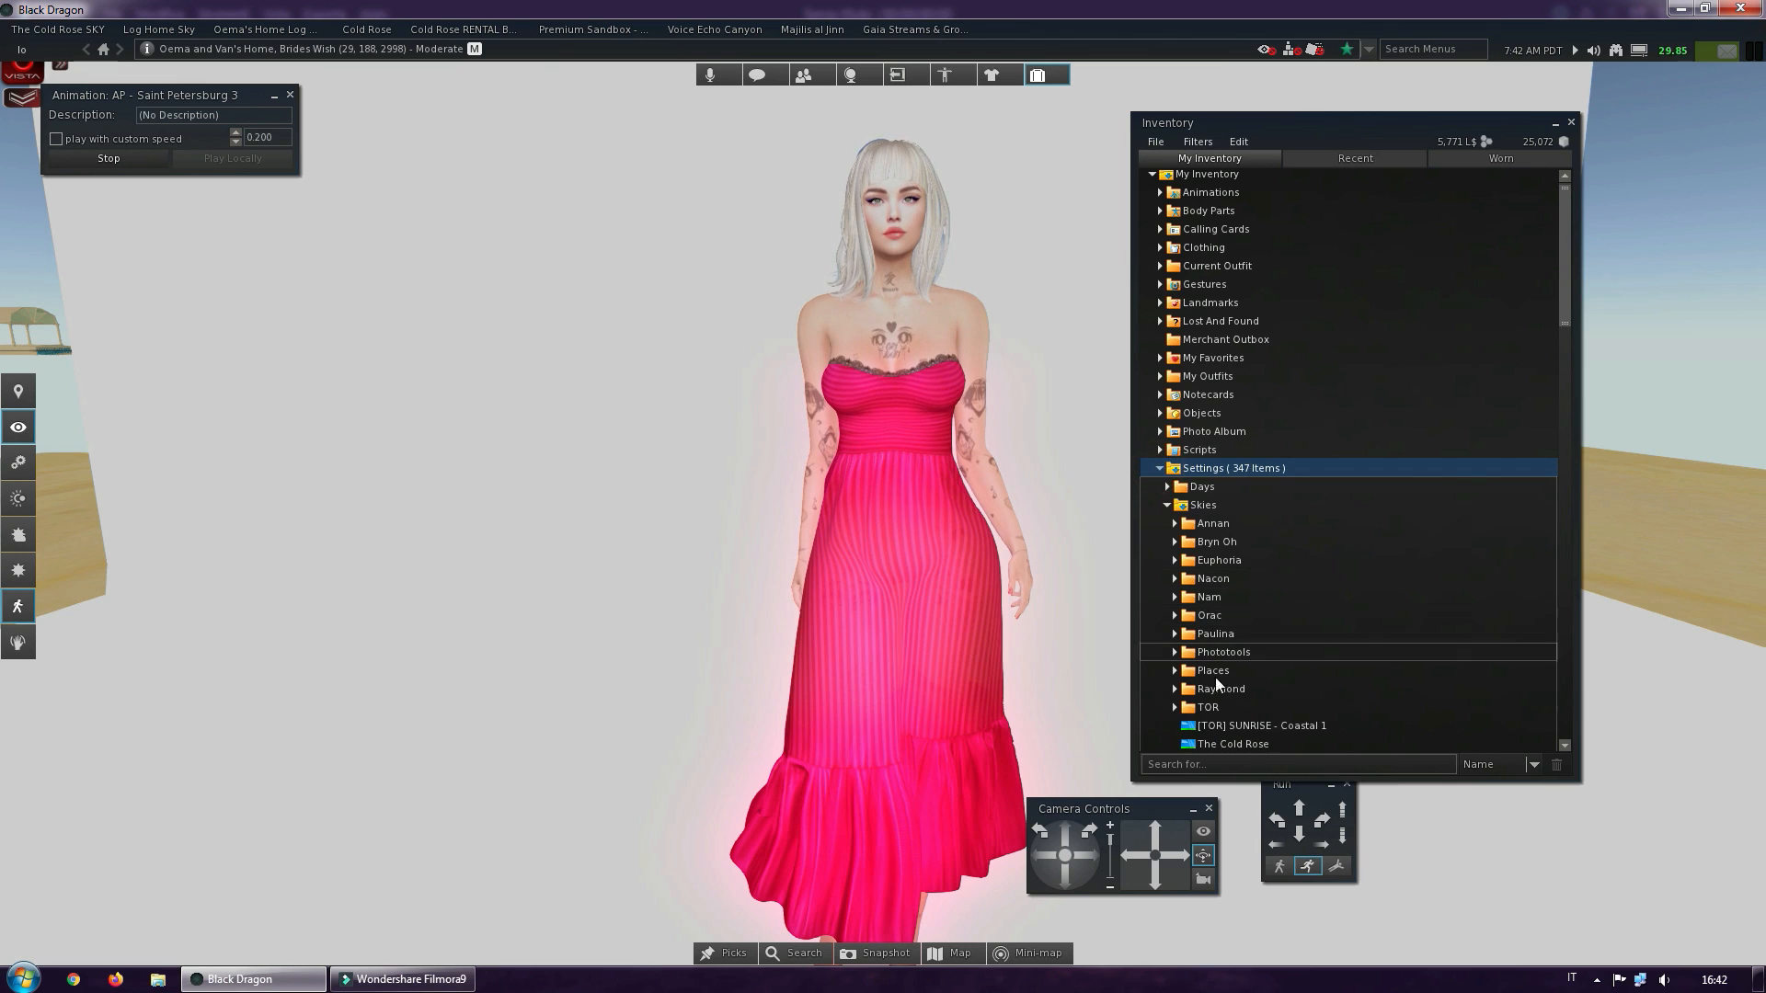
scroll(1277, 659, "down", 3)
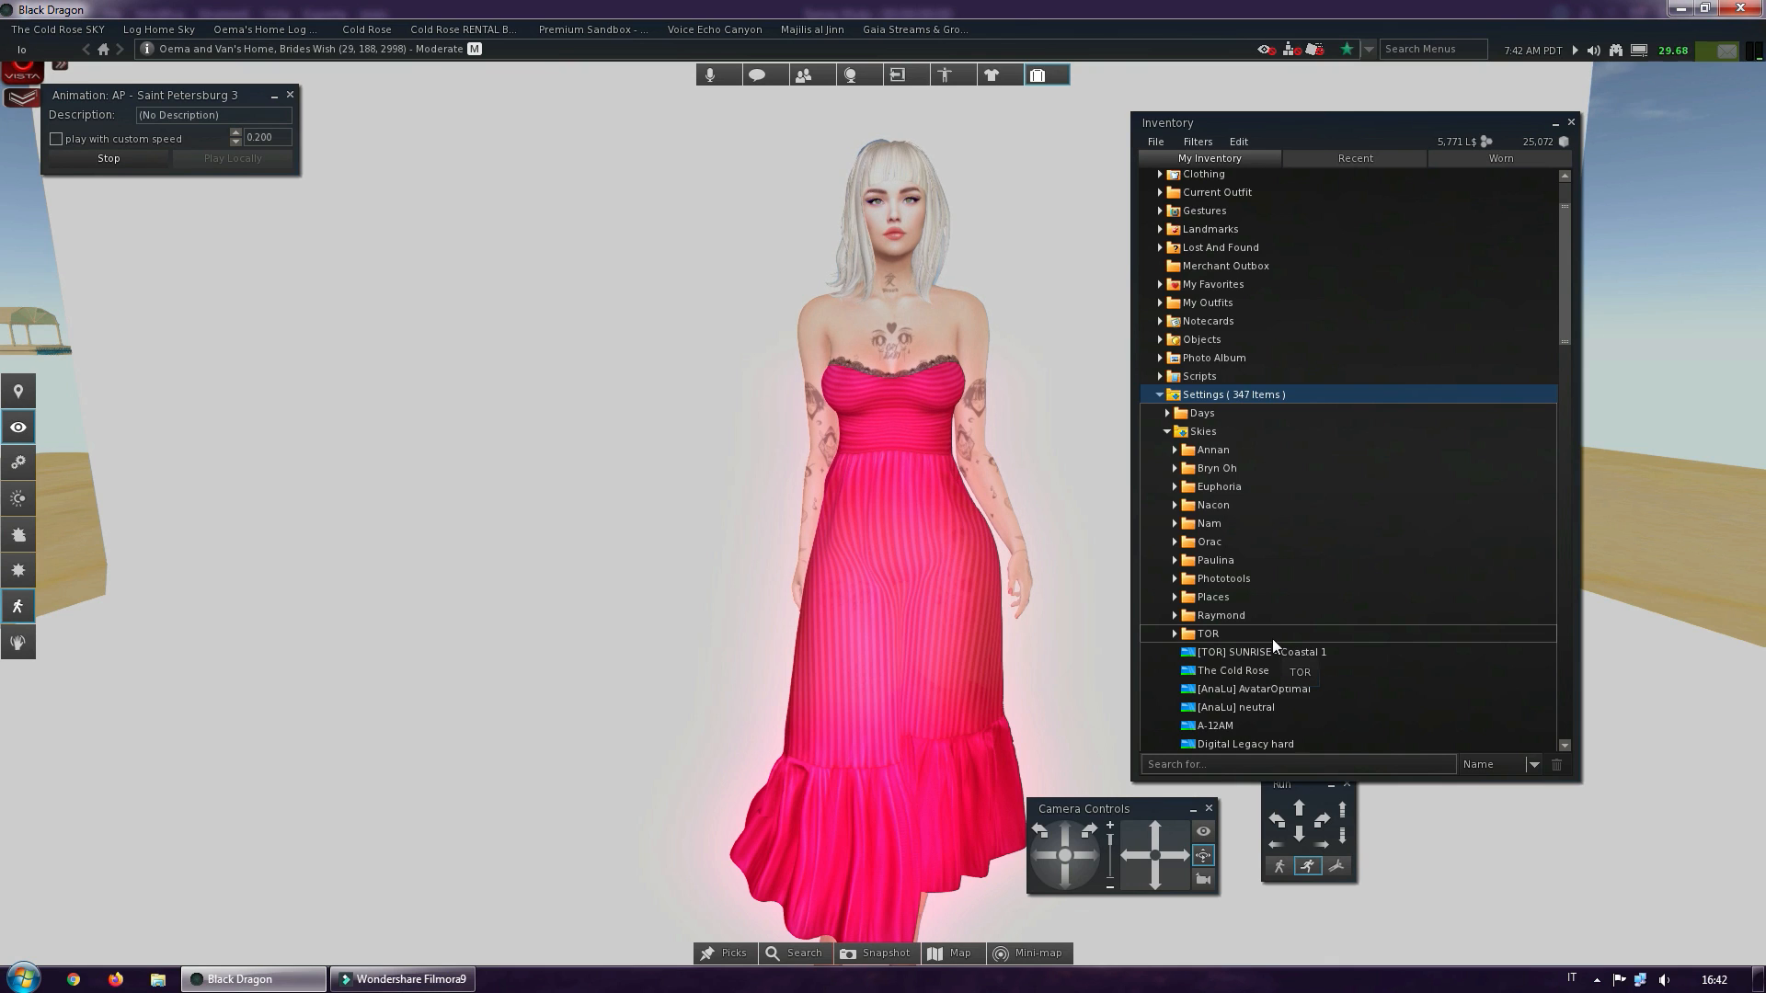
scroll(1273, 640, "down", 3)
scroll(1272, 641, "down", 6)
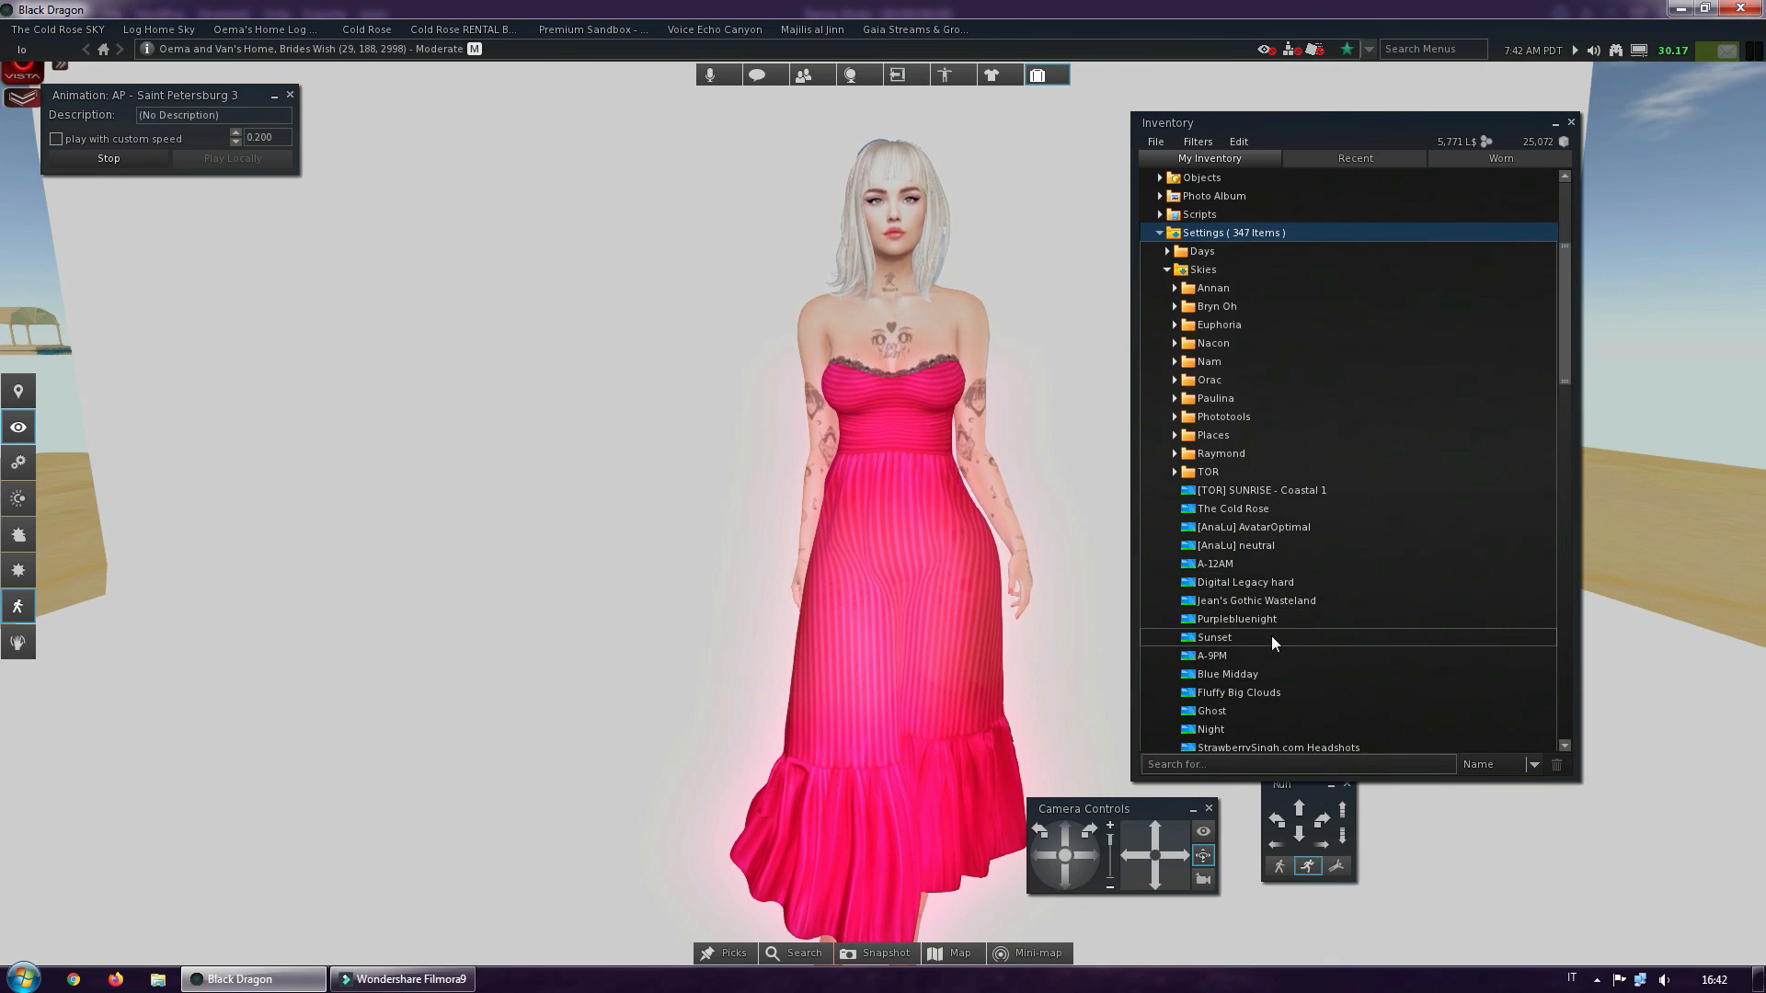
scroll(1273, 641, "down", 2)
scroll(1271, 637, "up", 6)
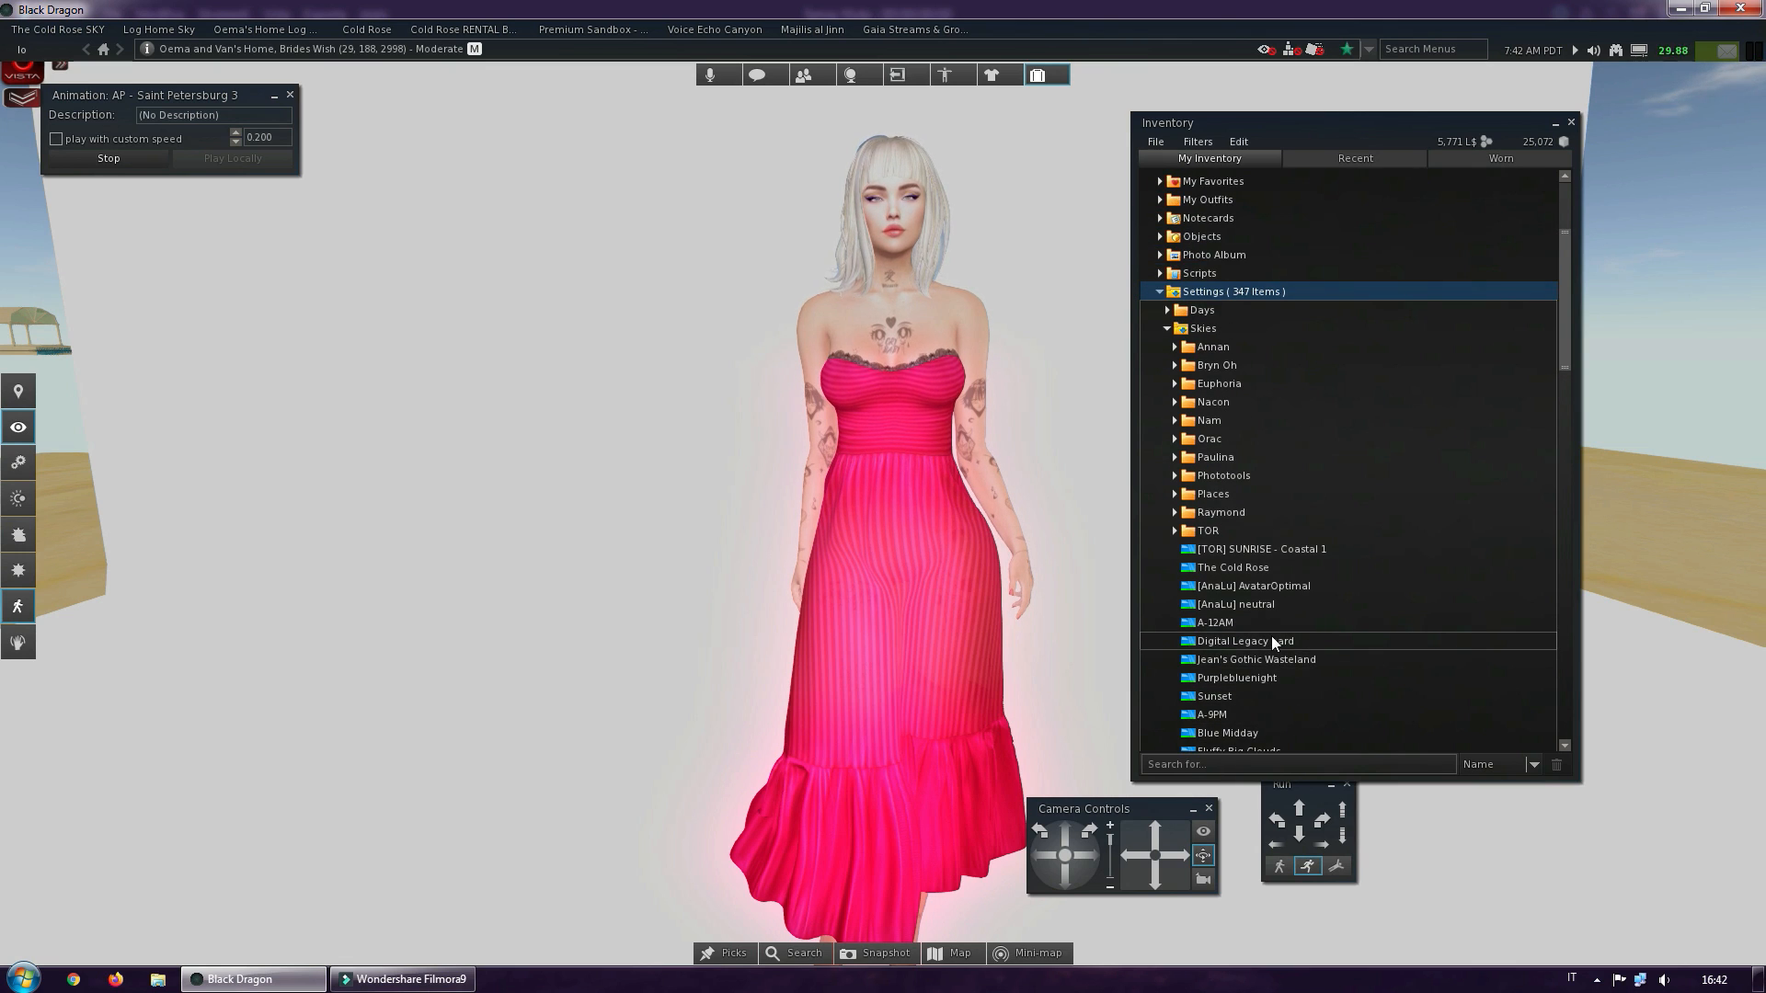
scroll(1272, 636, "down", 5)
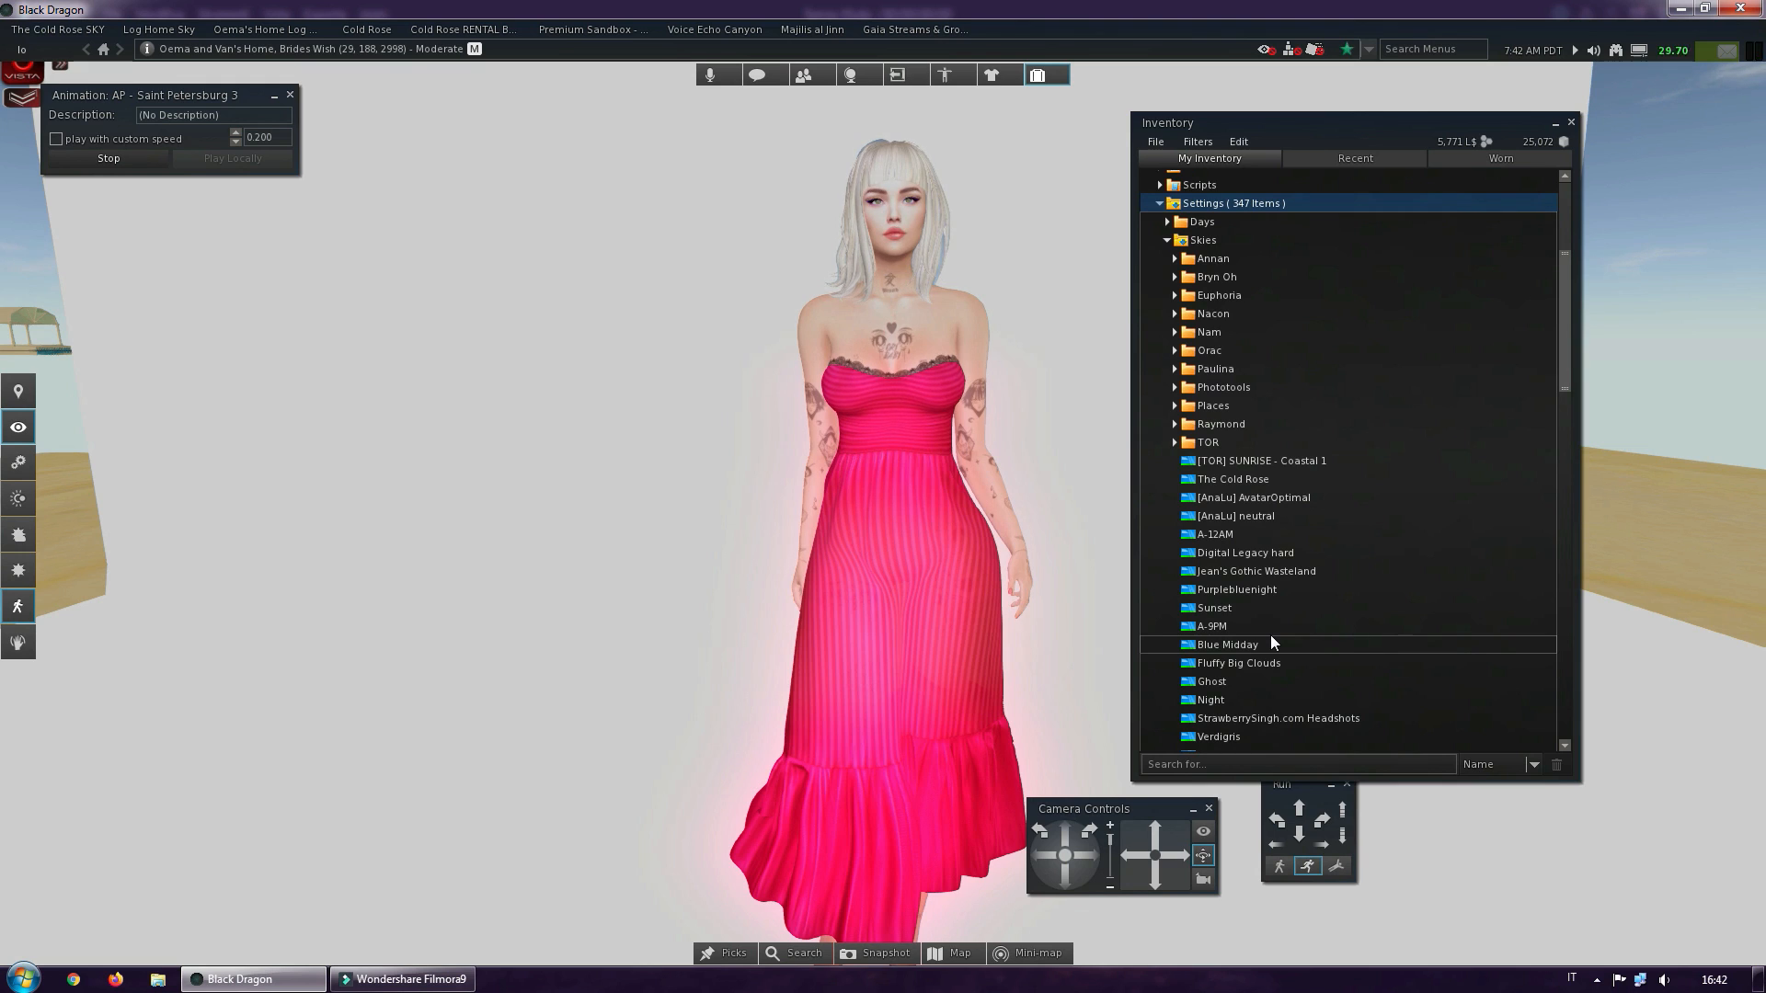
scroll(1272, 637, "down", 2)
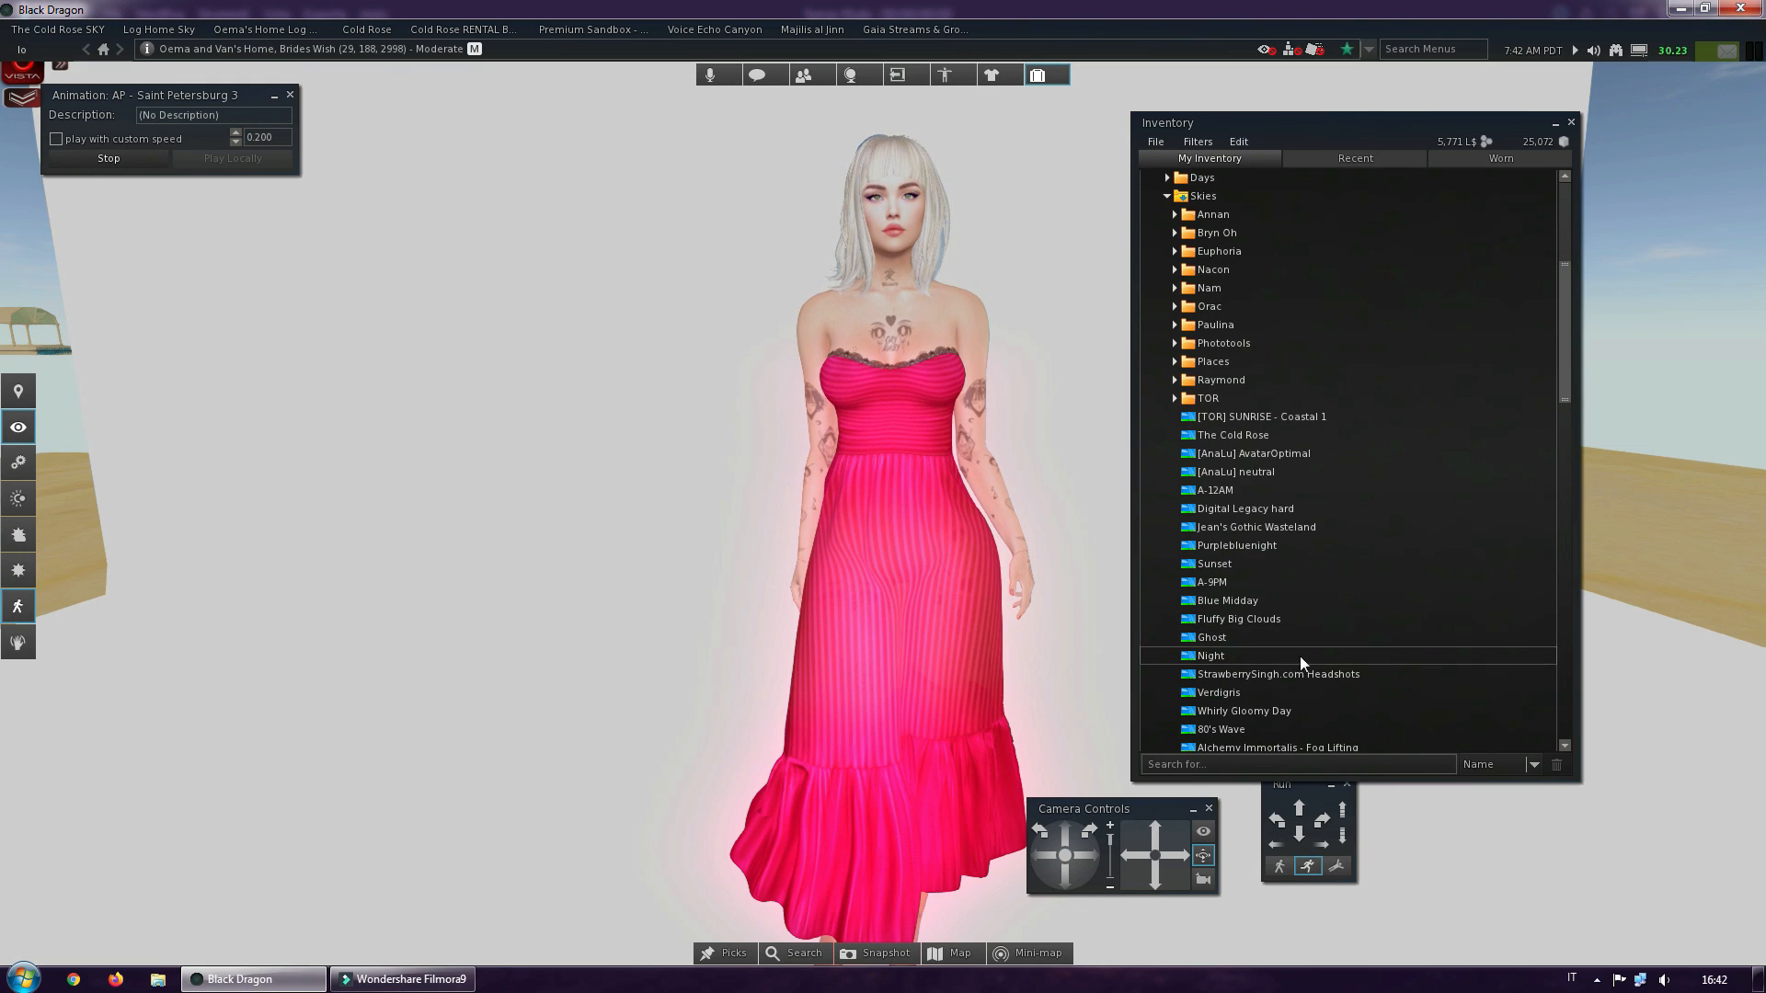
scroll(1408, 683, "down", 2)
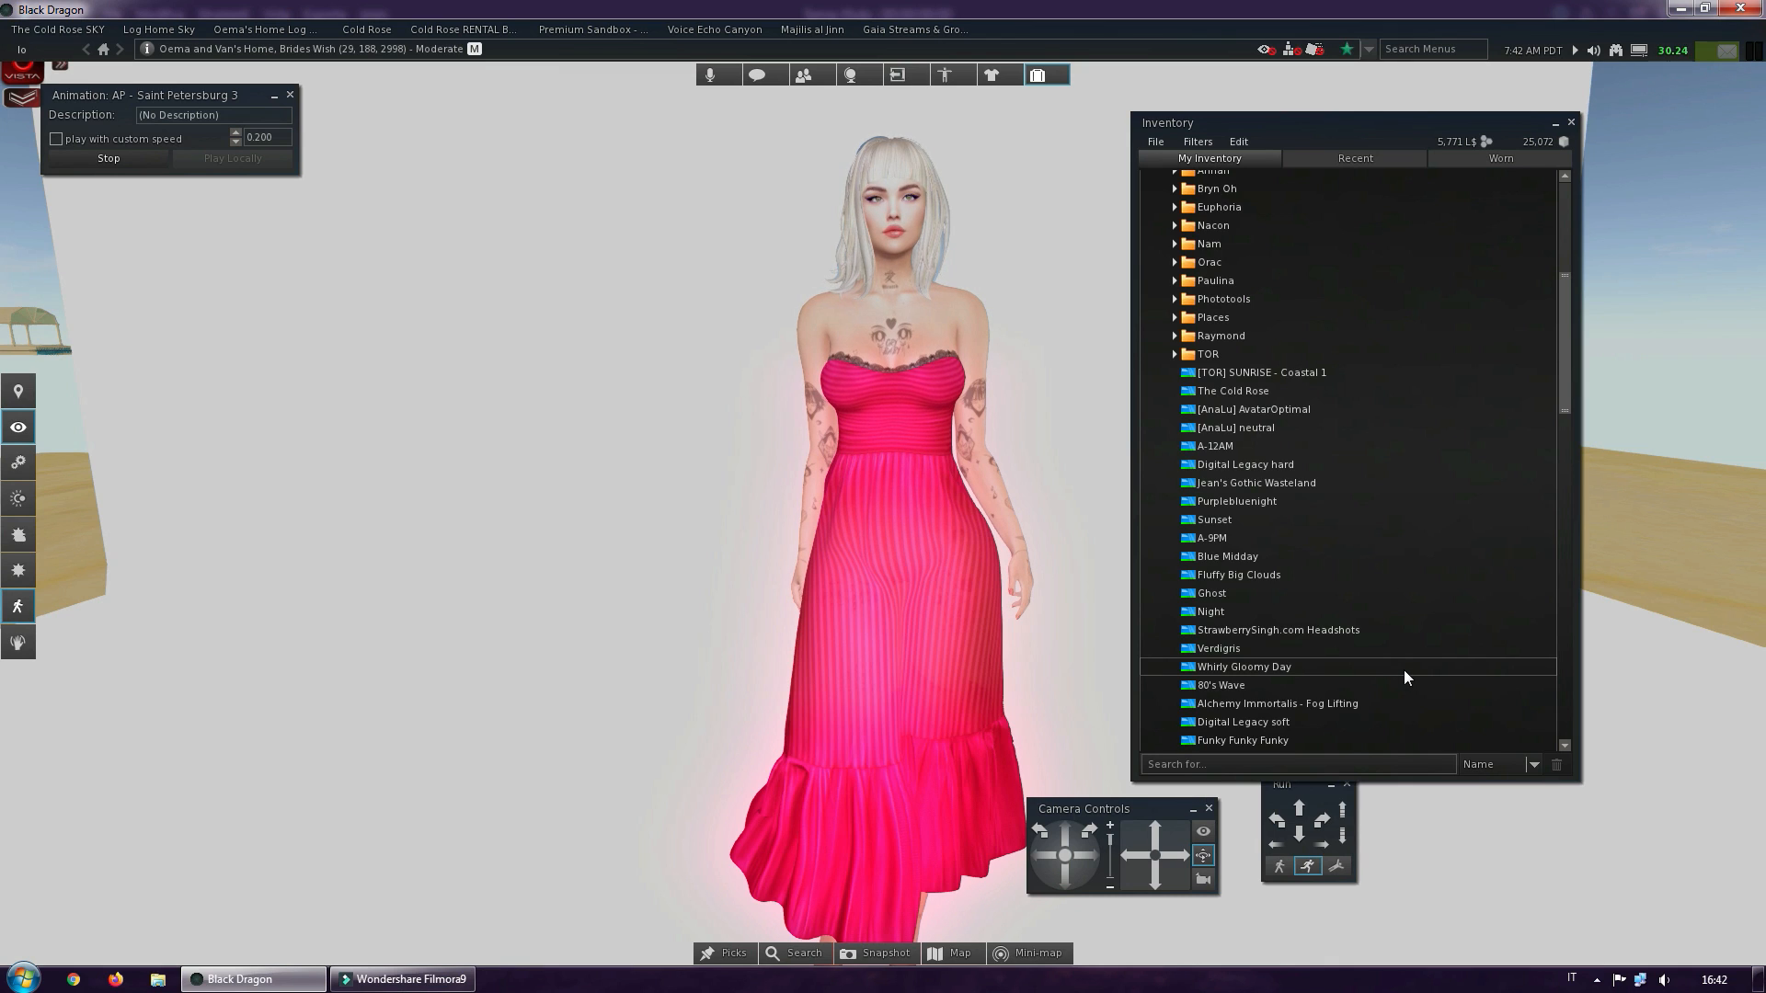
scroll(1400, 664, "down", 2)
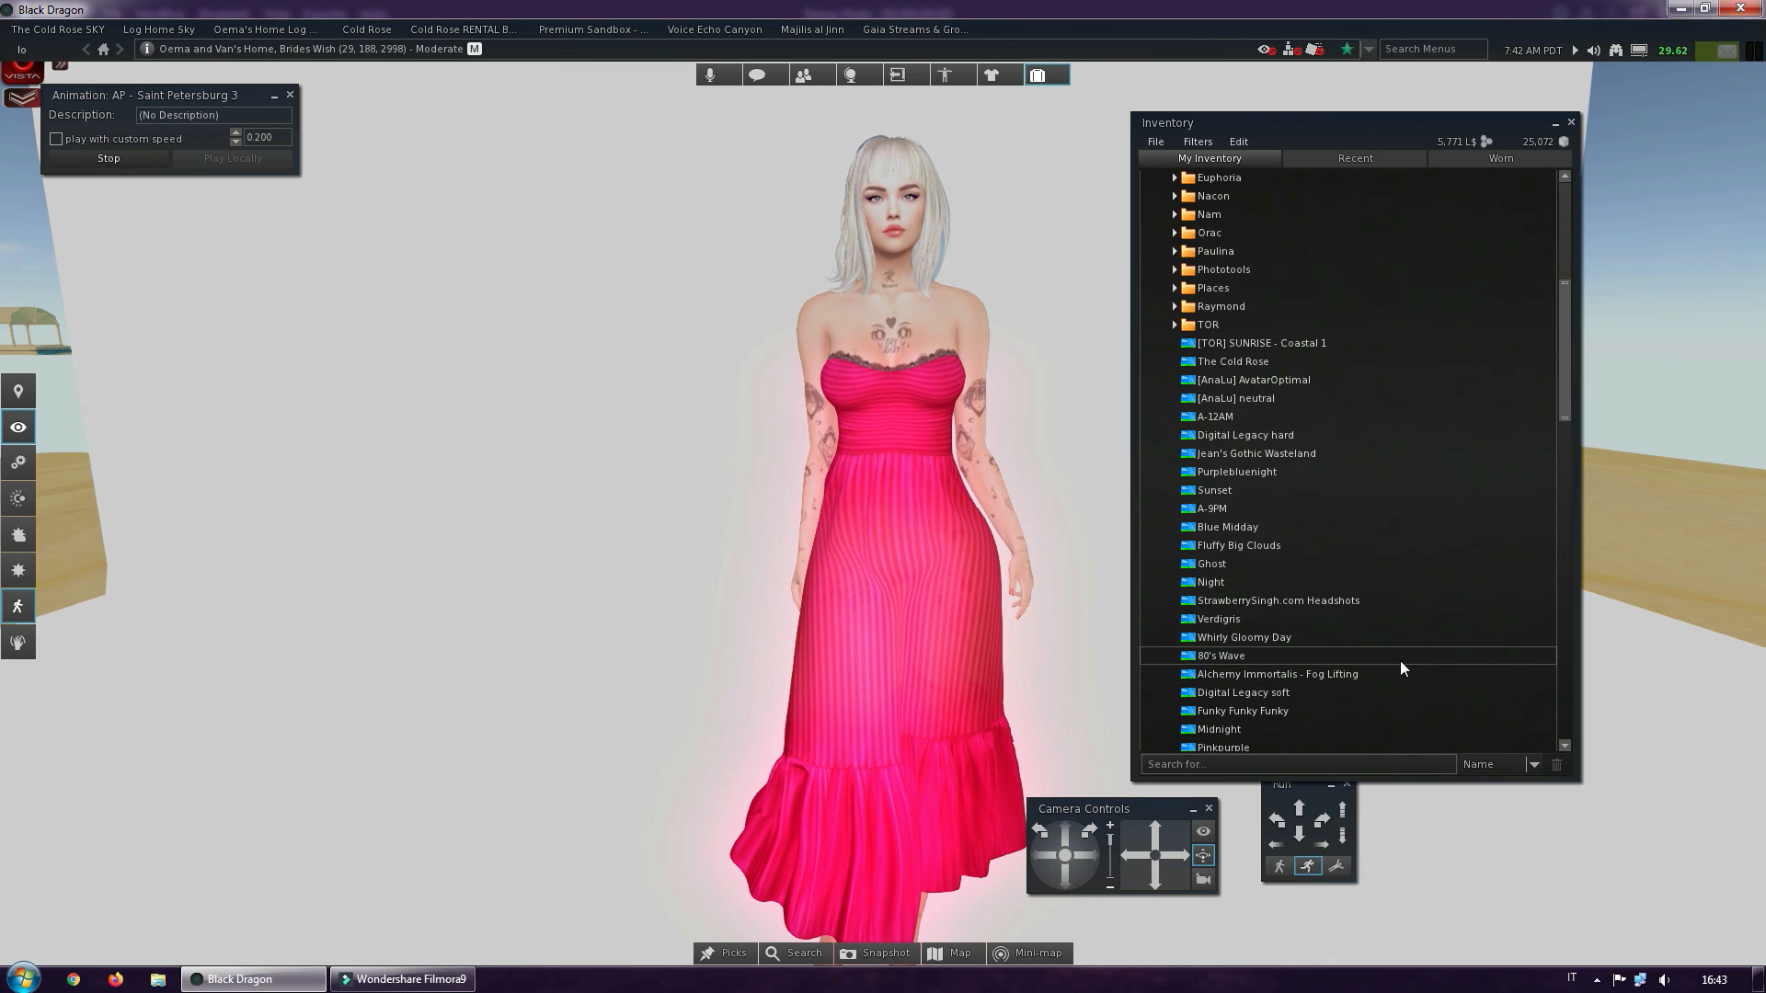
scroll(1399, 660, "down", 2)
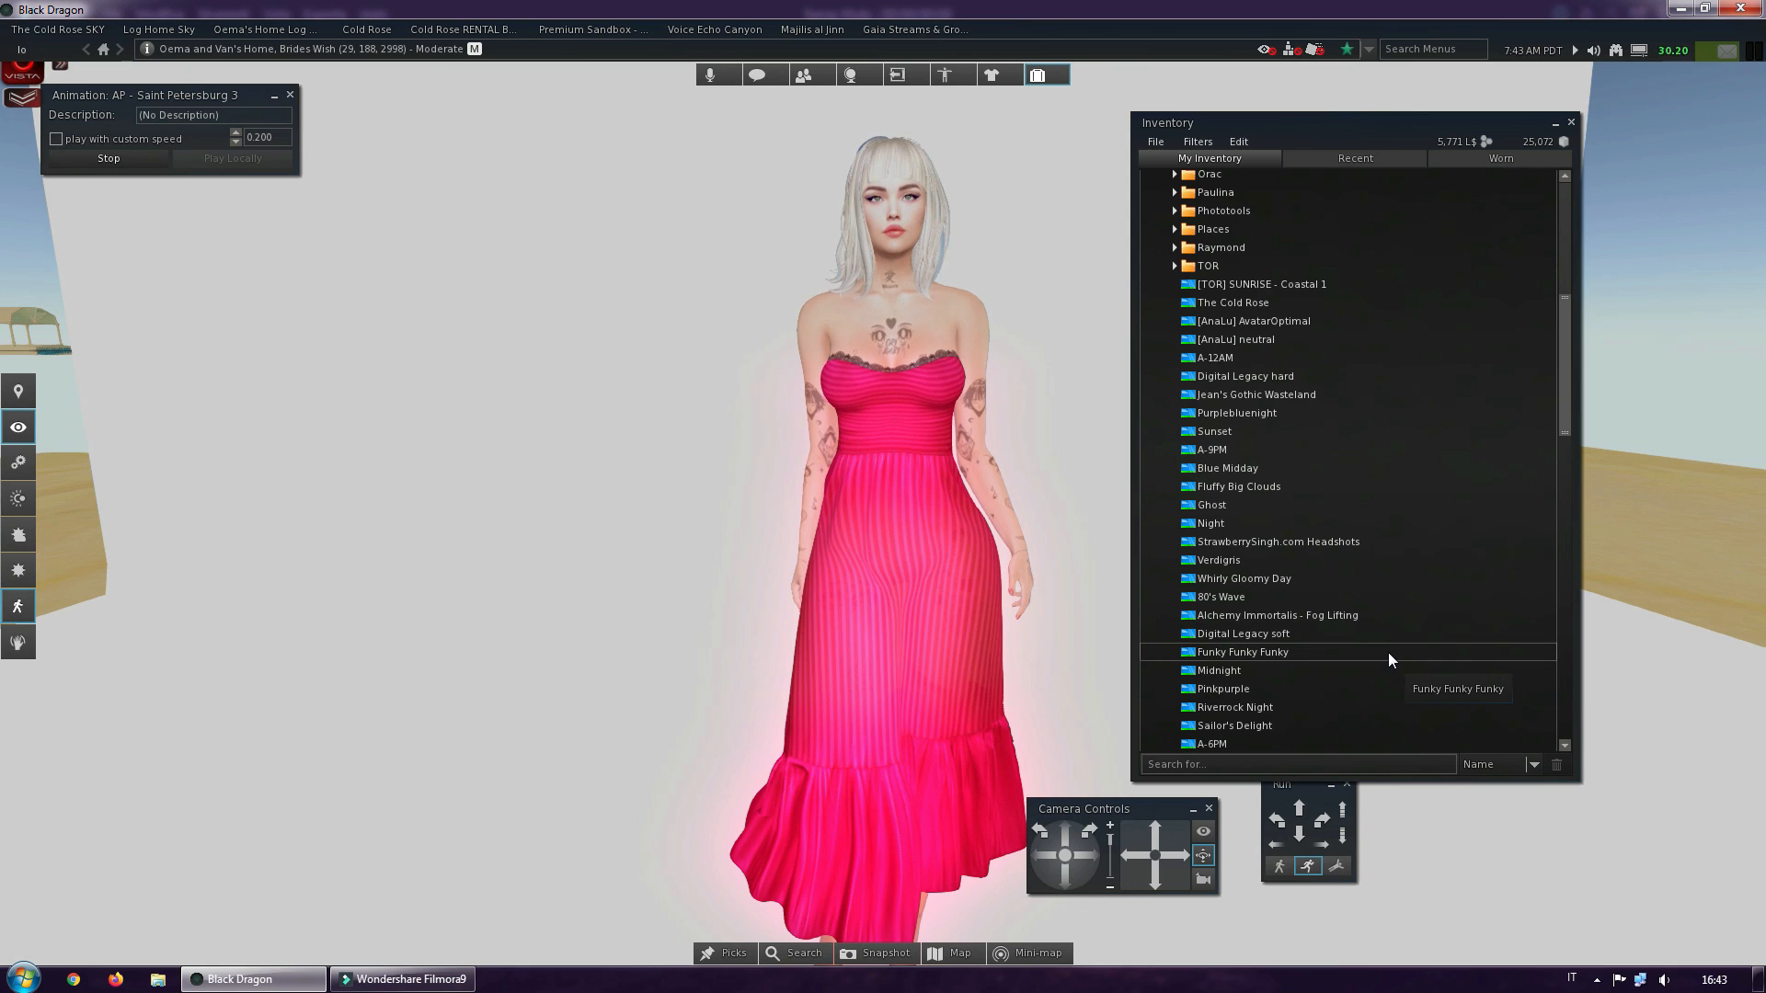
Search the inventory for lumipro, wear the LUMIPro 18 HUD and close the inventory
left_click(1242, 759)
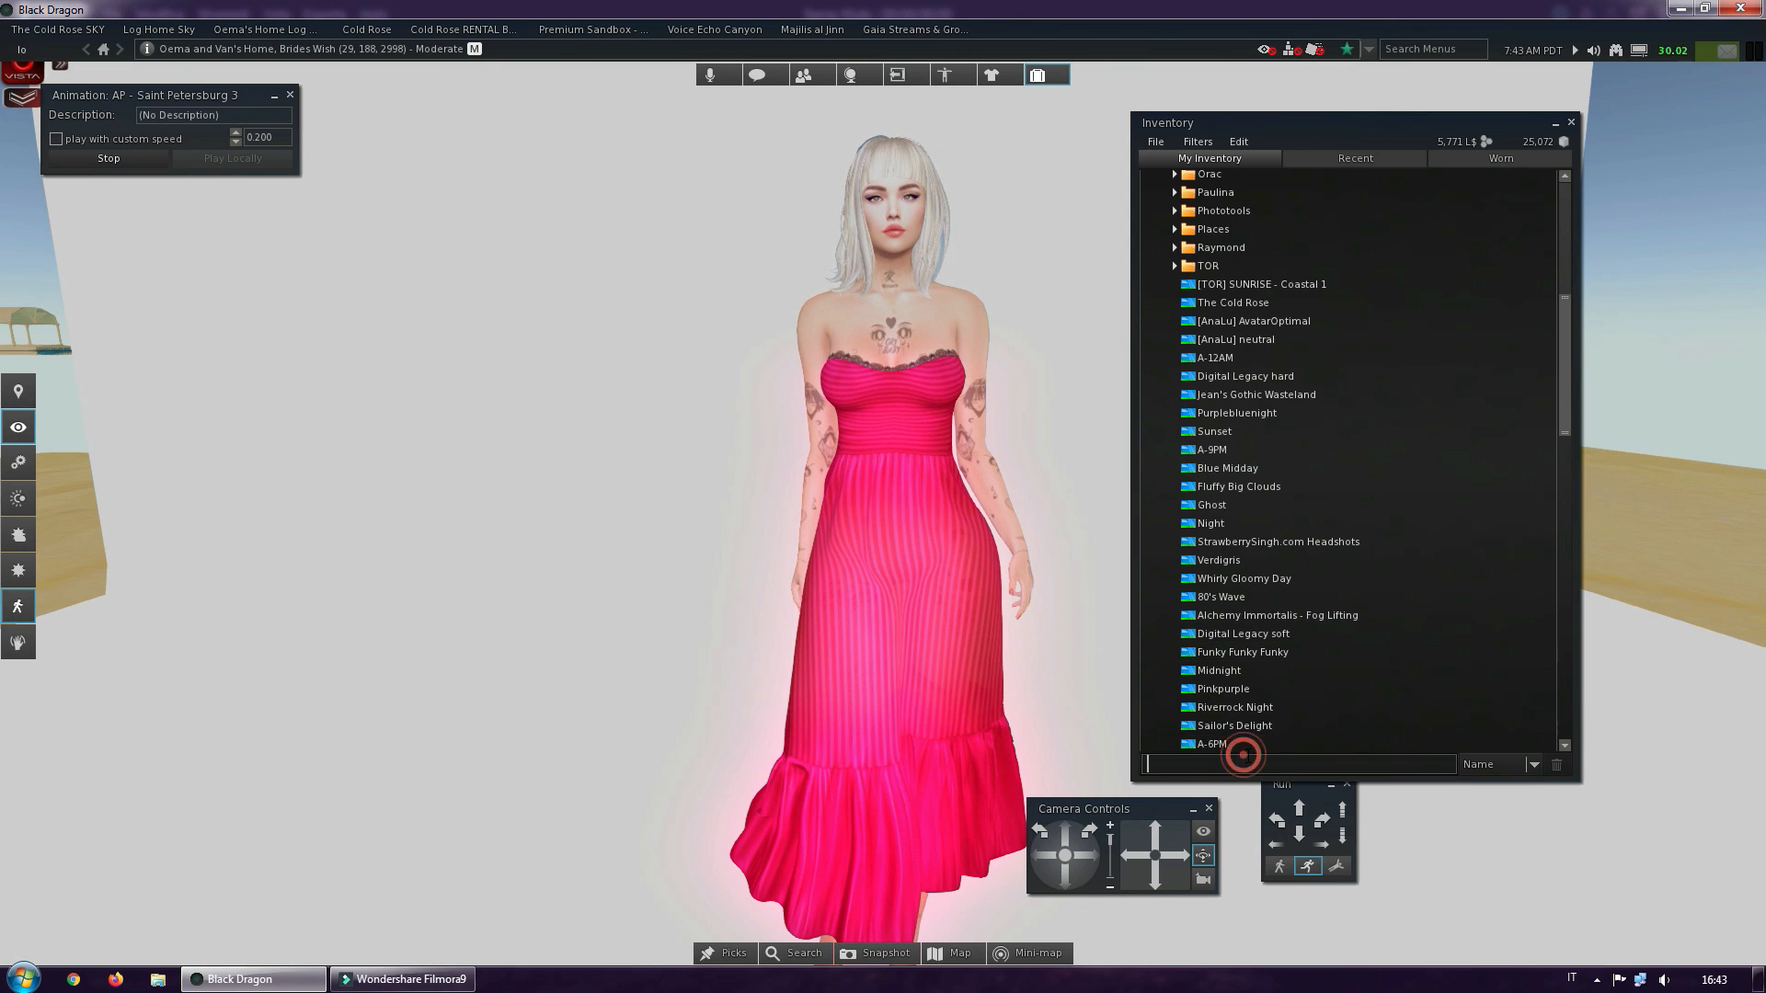
type("lumipro")
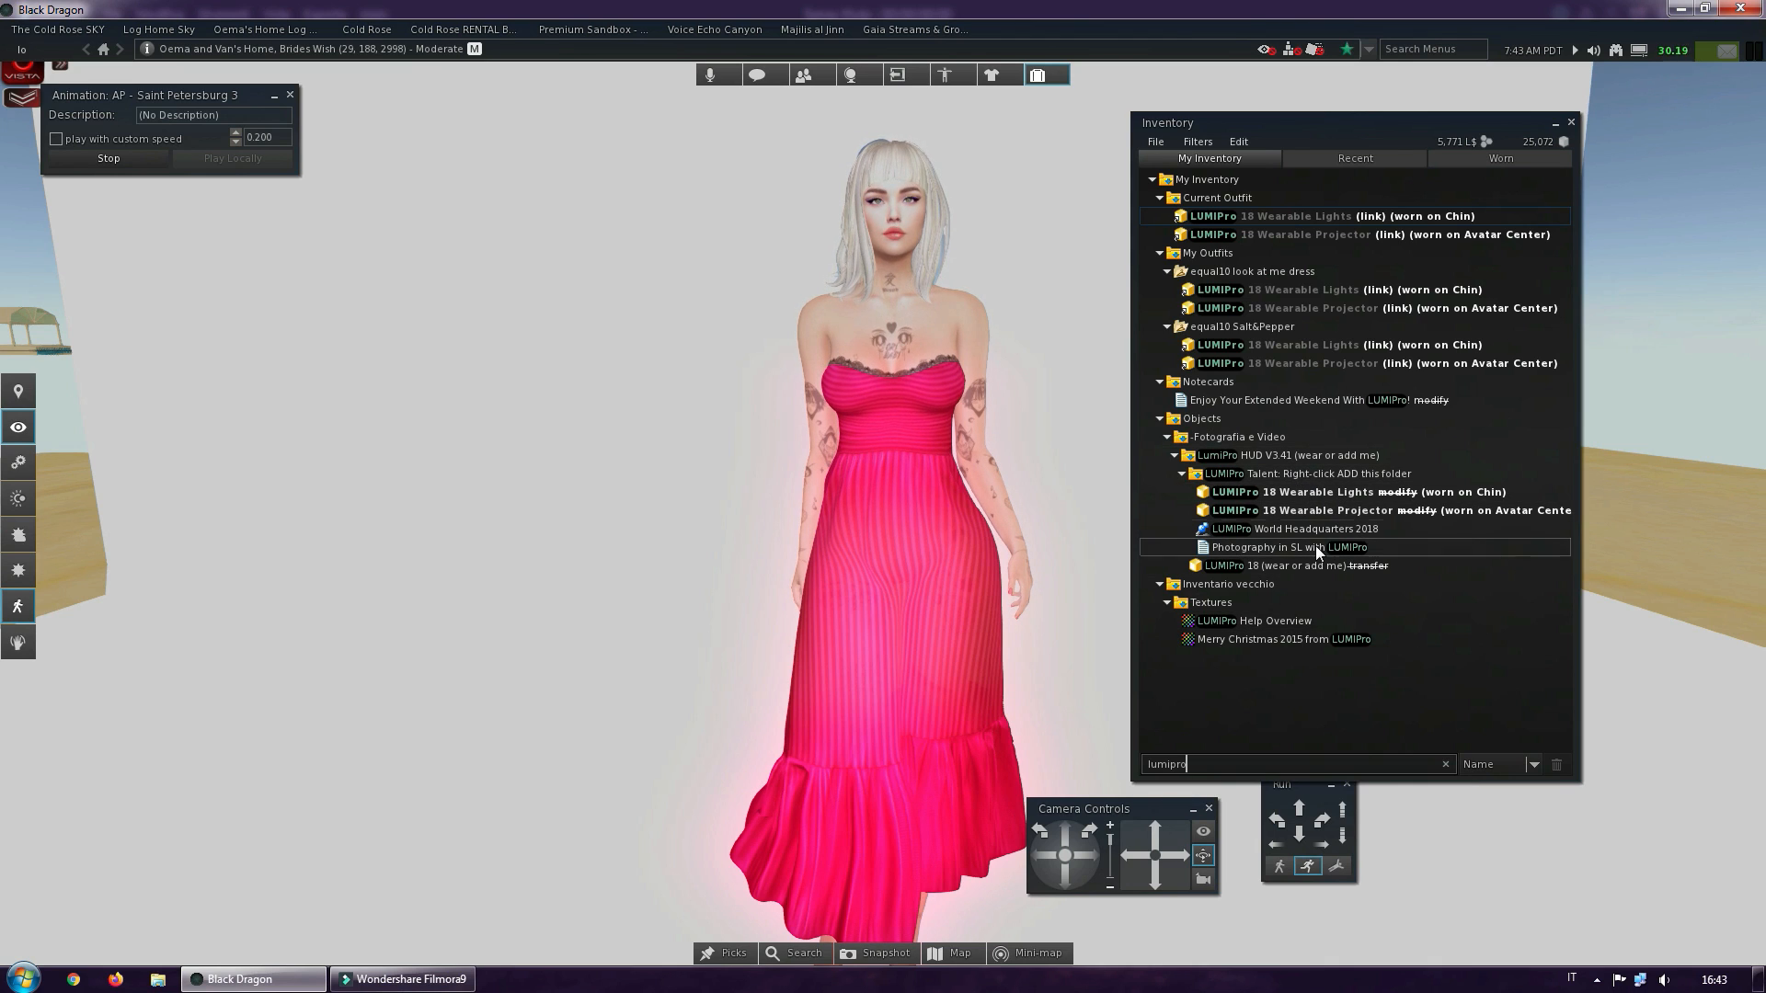
left_click(1288, 570)
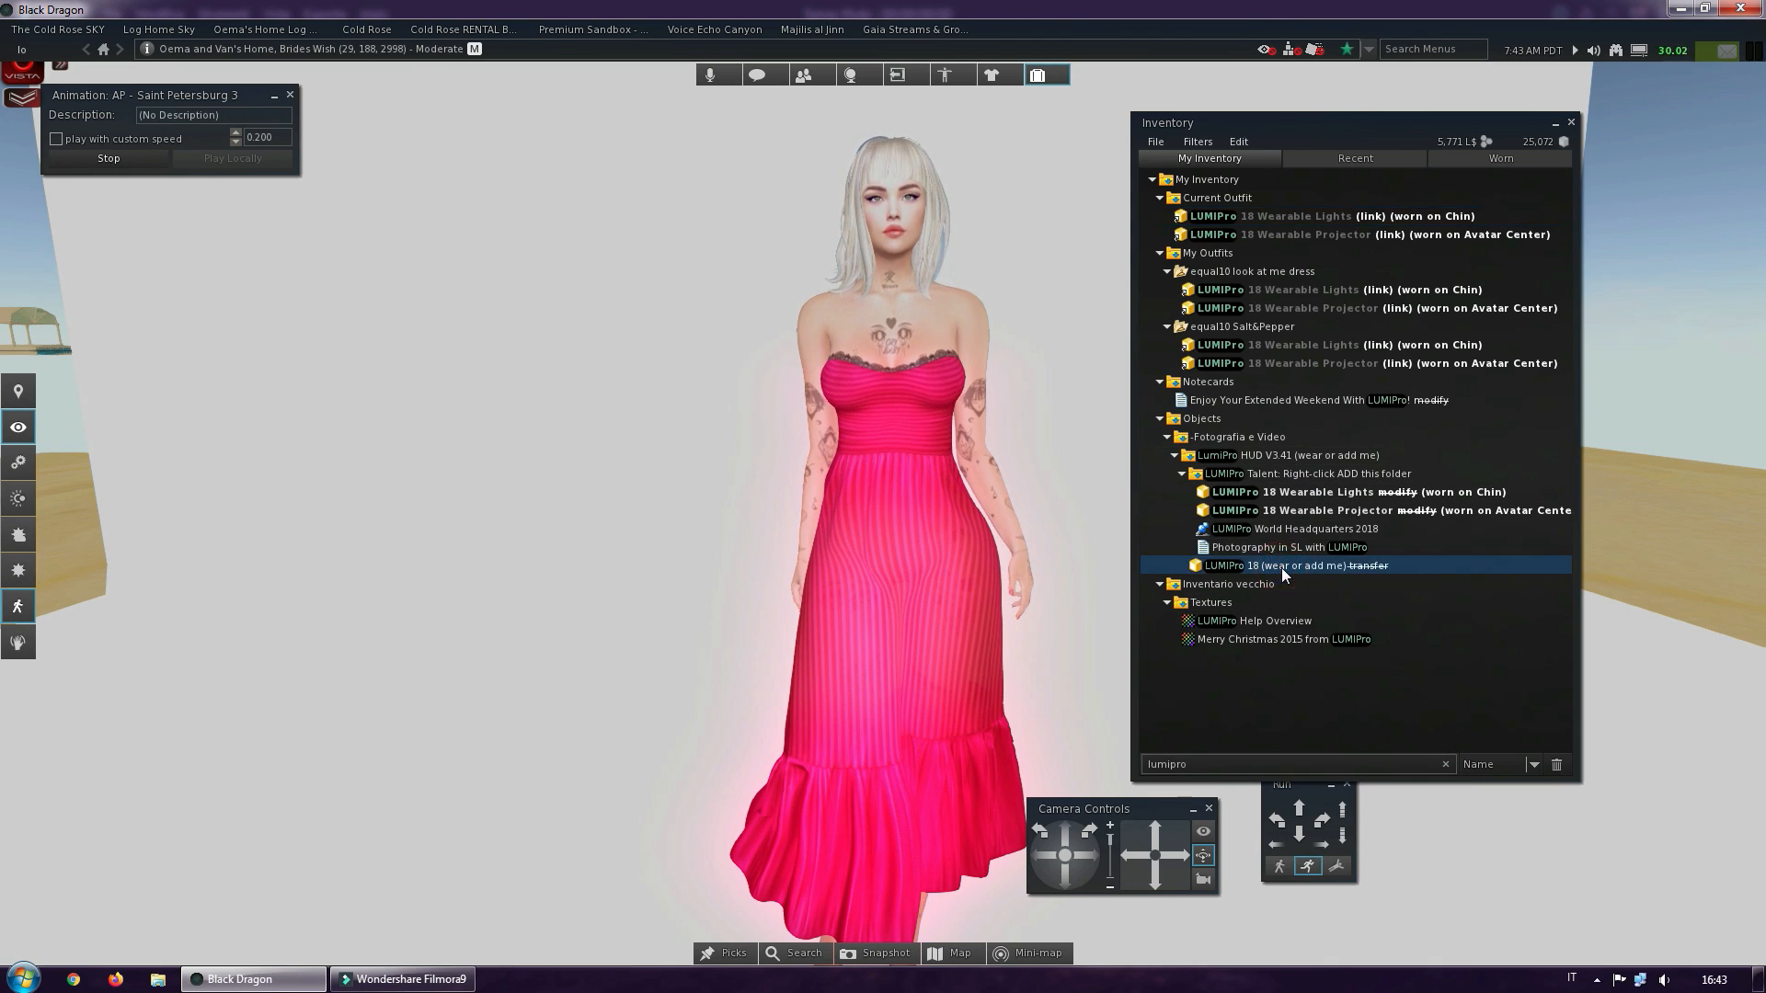
right_click(1284, 568)
left_click(1313, 798)
left_click(1570, 122)
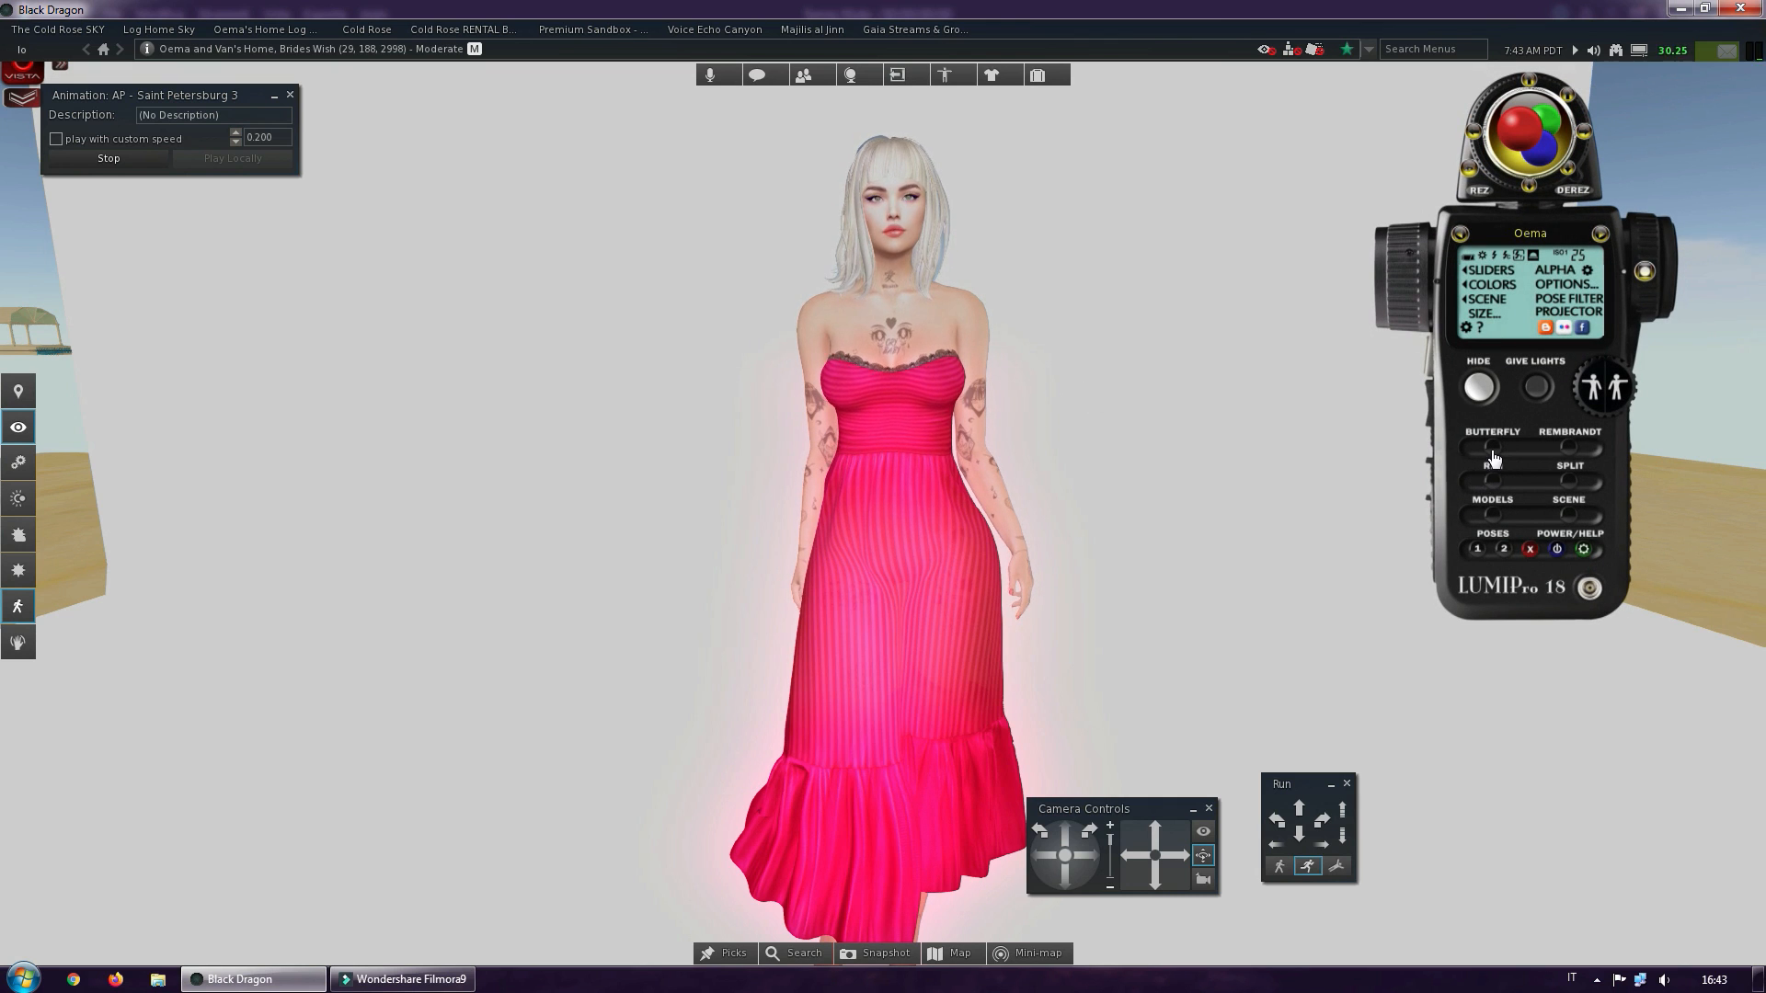
Open the LUMIPro HUD's colour palette and try purple, blue, orange, cream and pink light on the avatar's face
left_click(1484, 286)
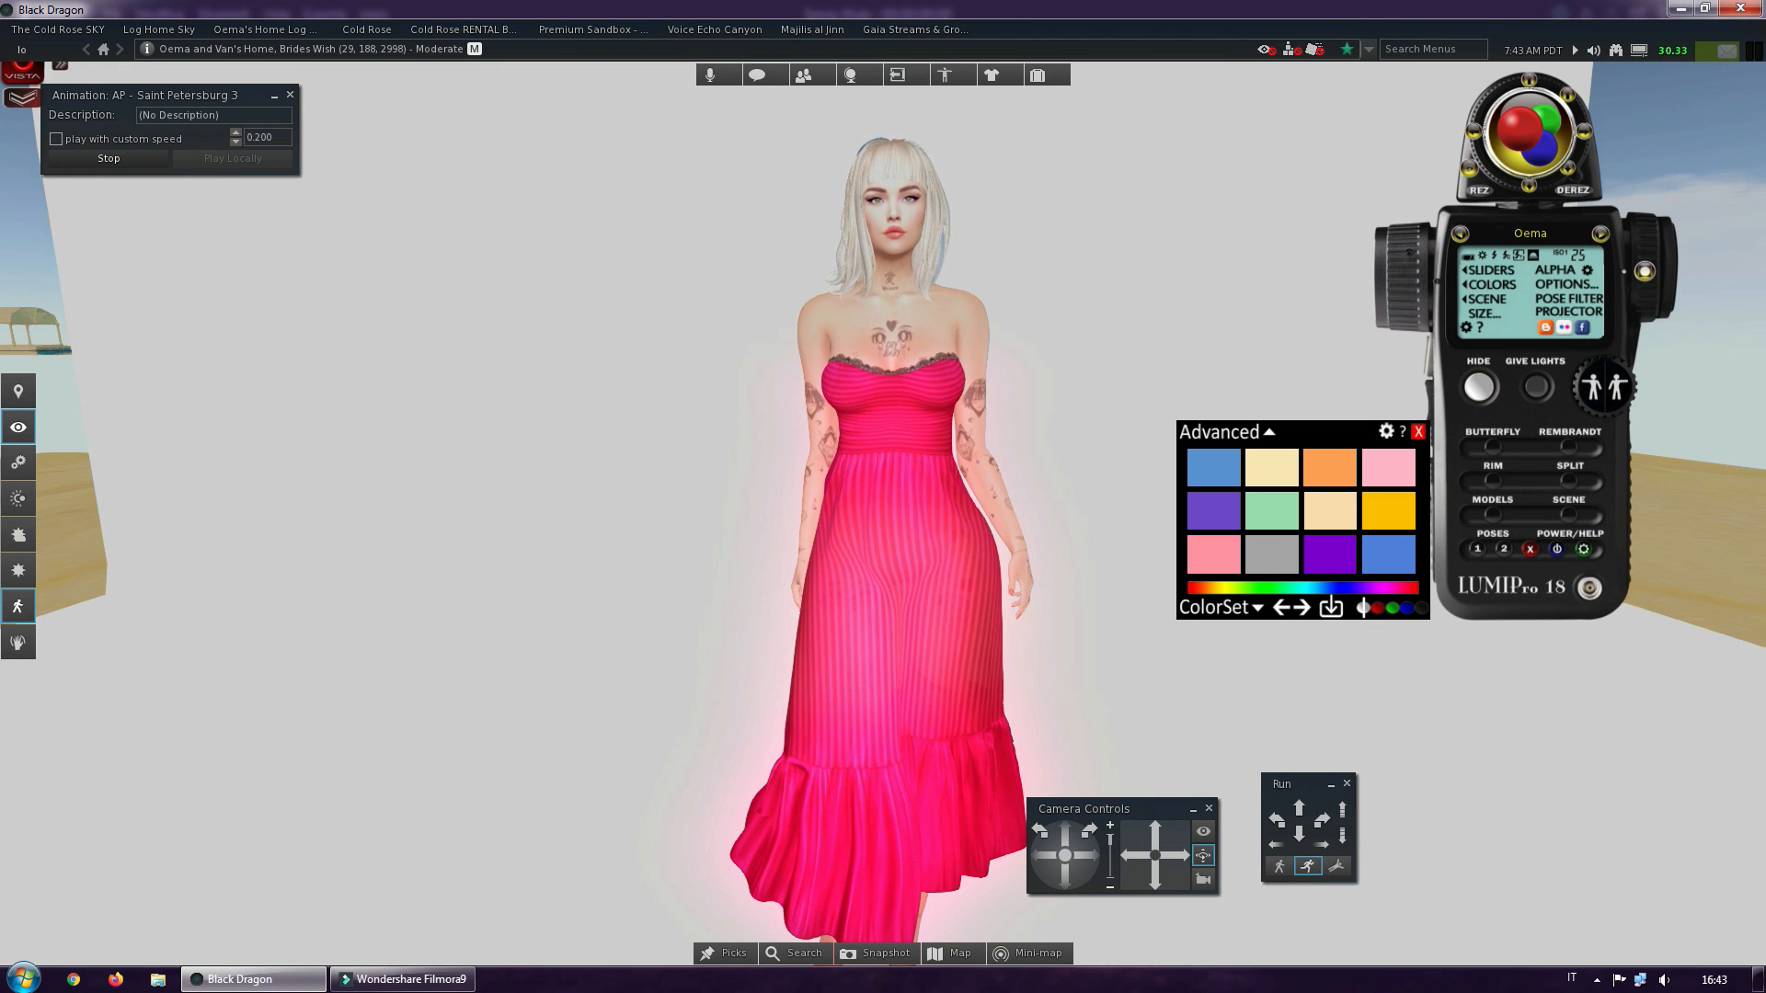
scroll(883, 487, "up", 5)
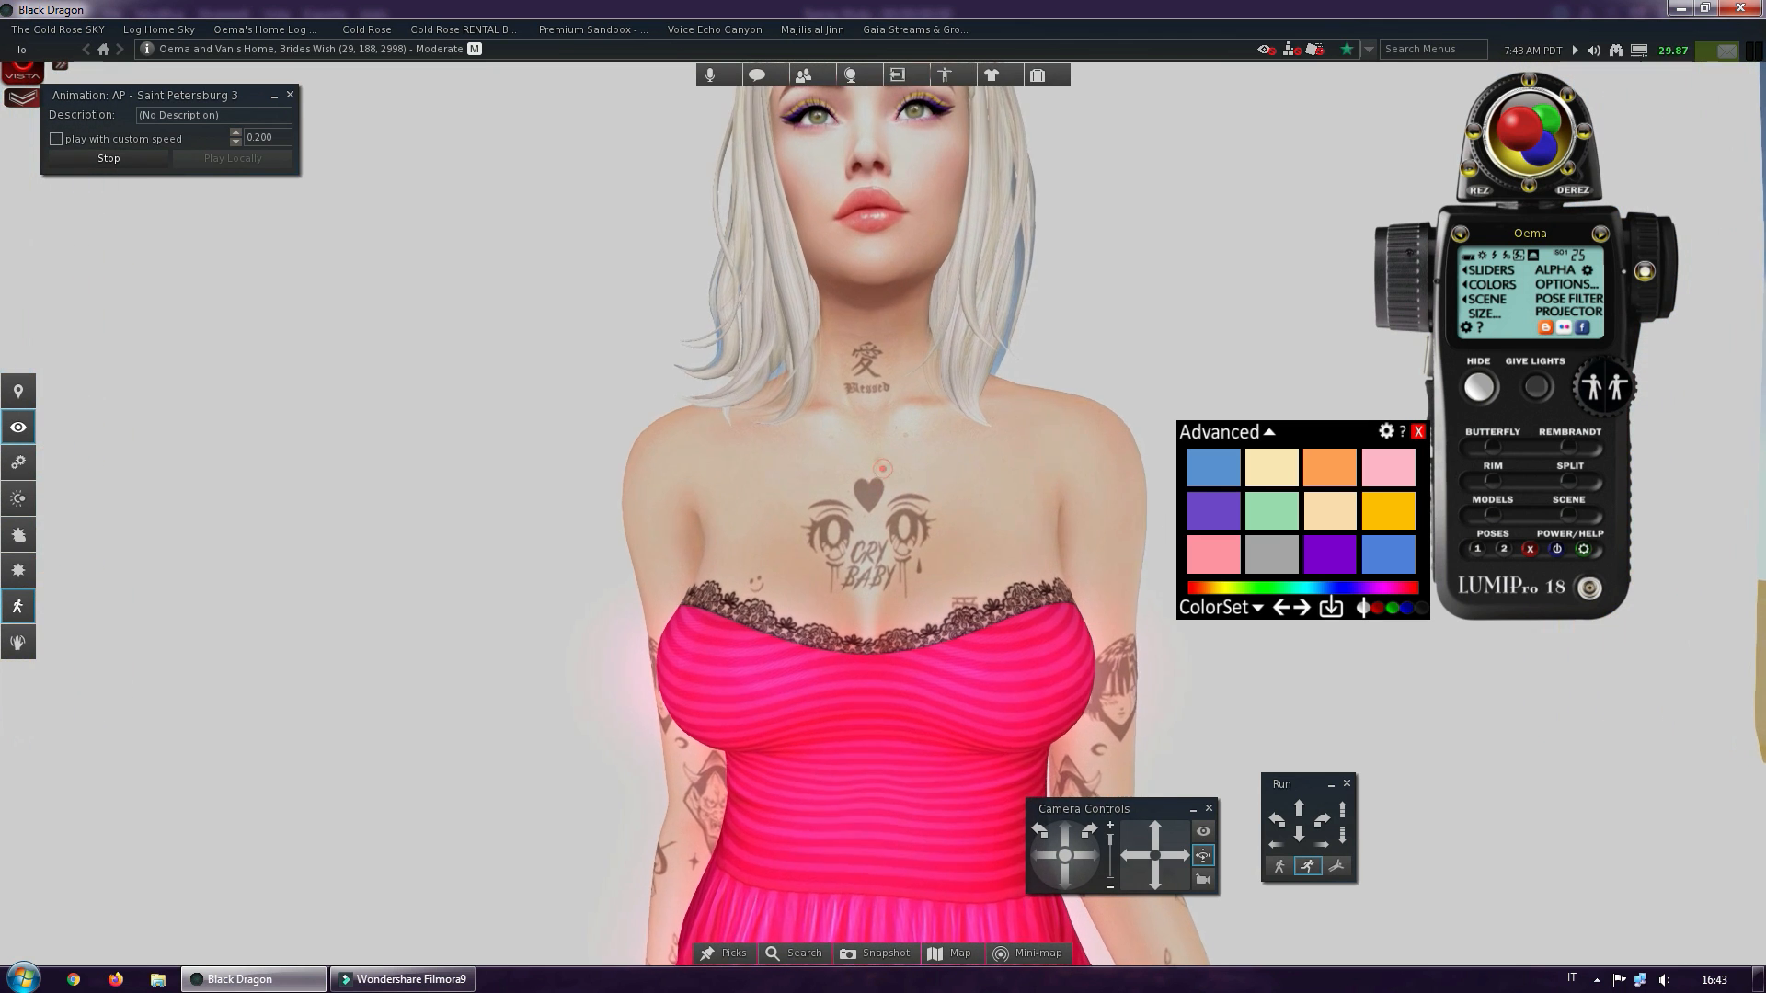
left_click_drag(883, 469, 924, 552, "alt")
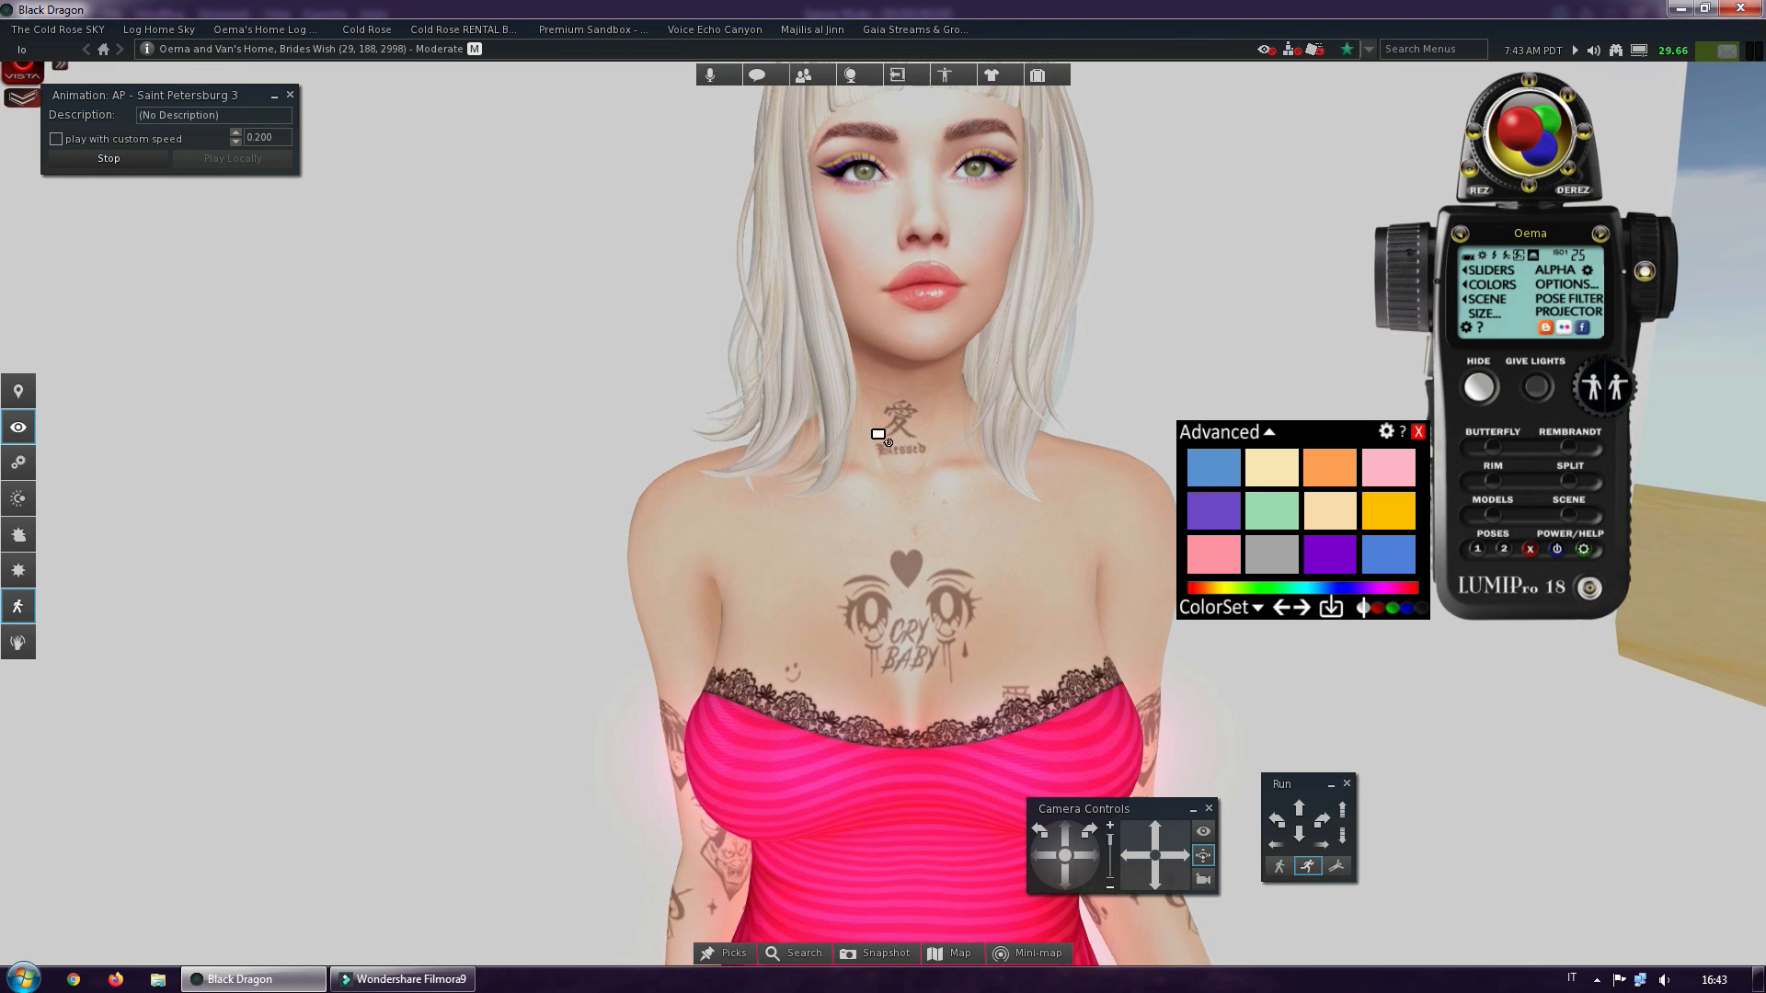
left_click_drag(879, 435, 898, 478, "alt")
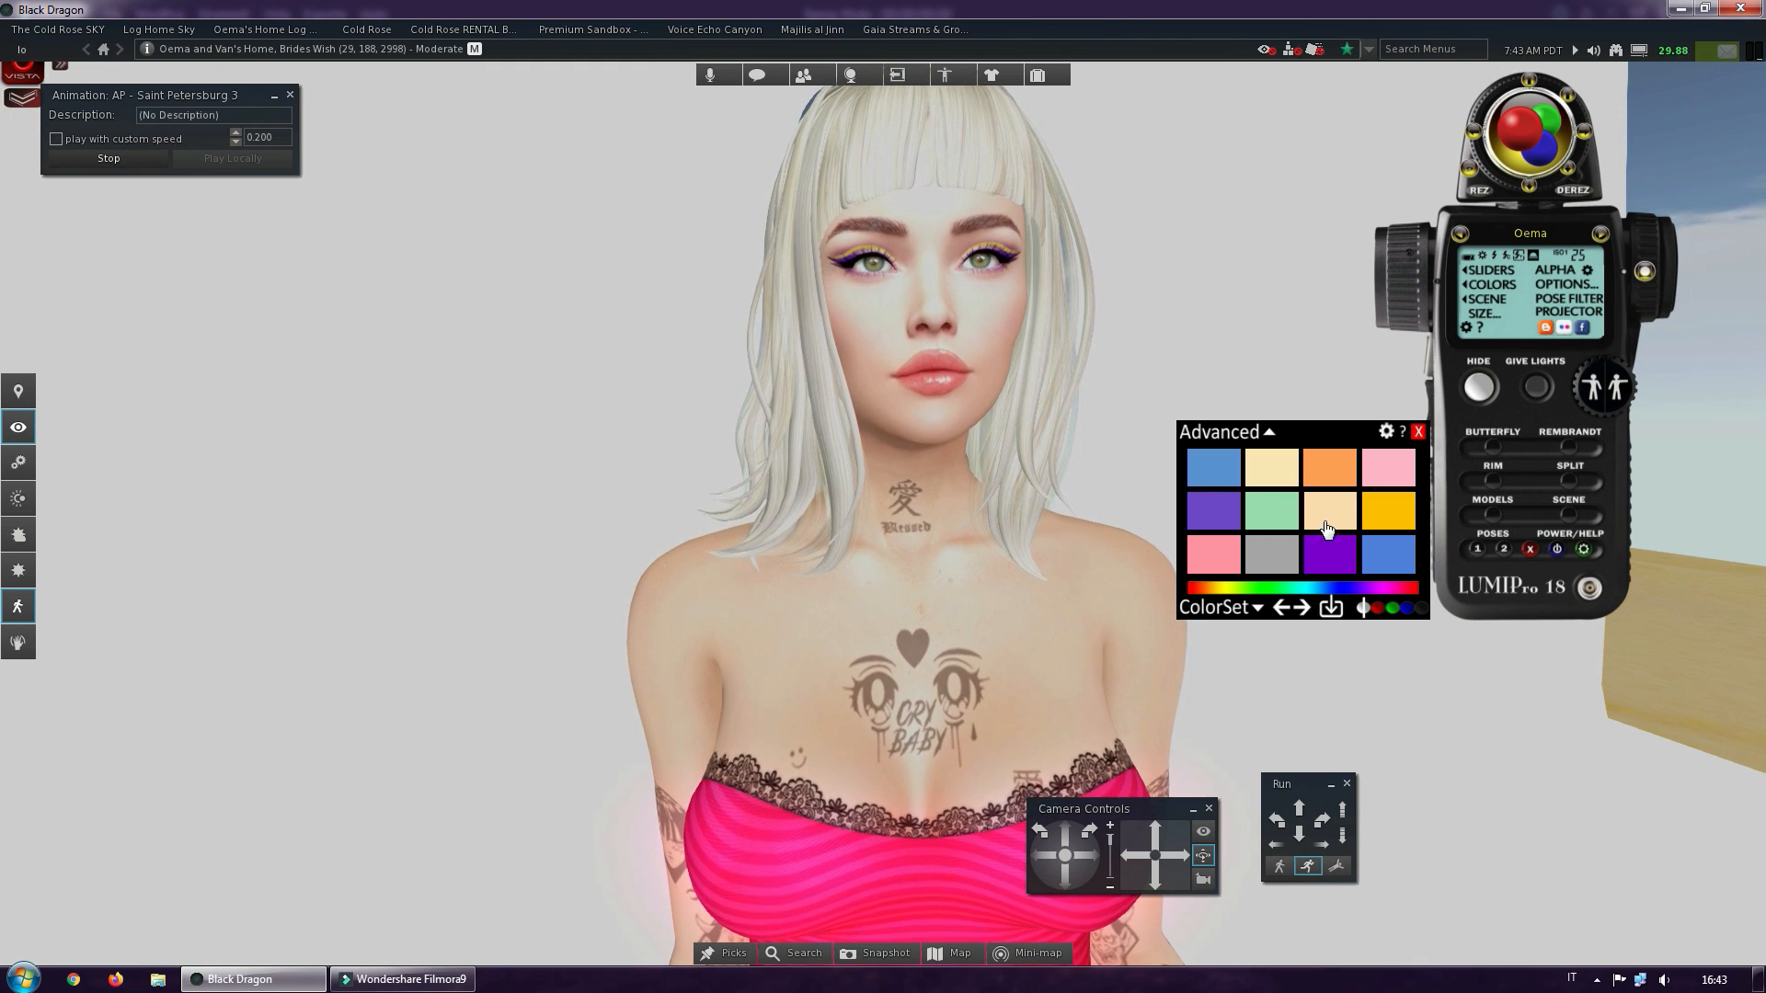
left_click(1327, 556)
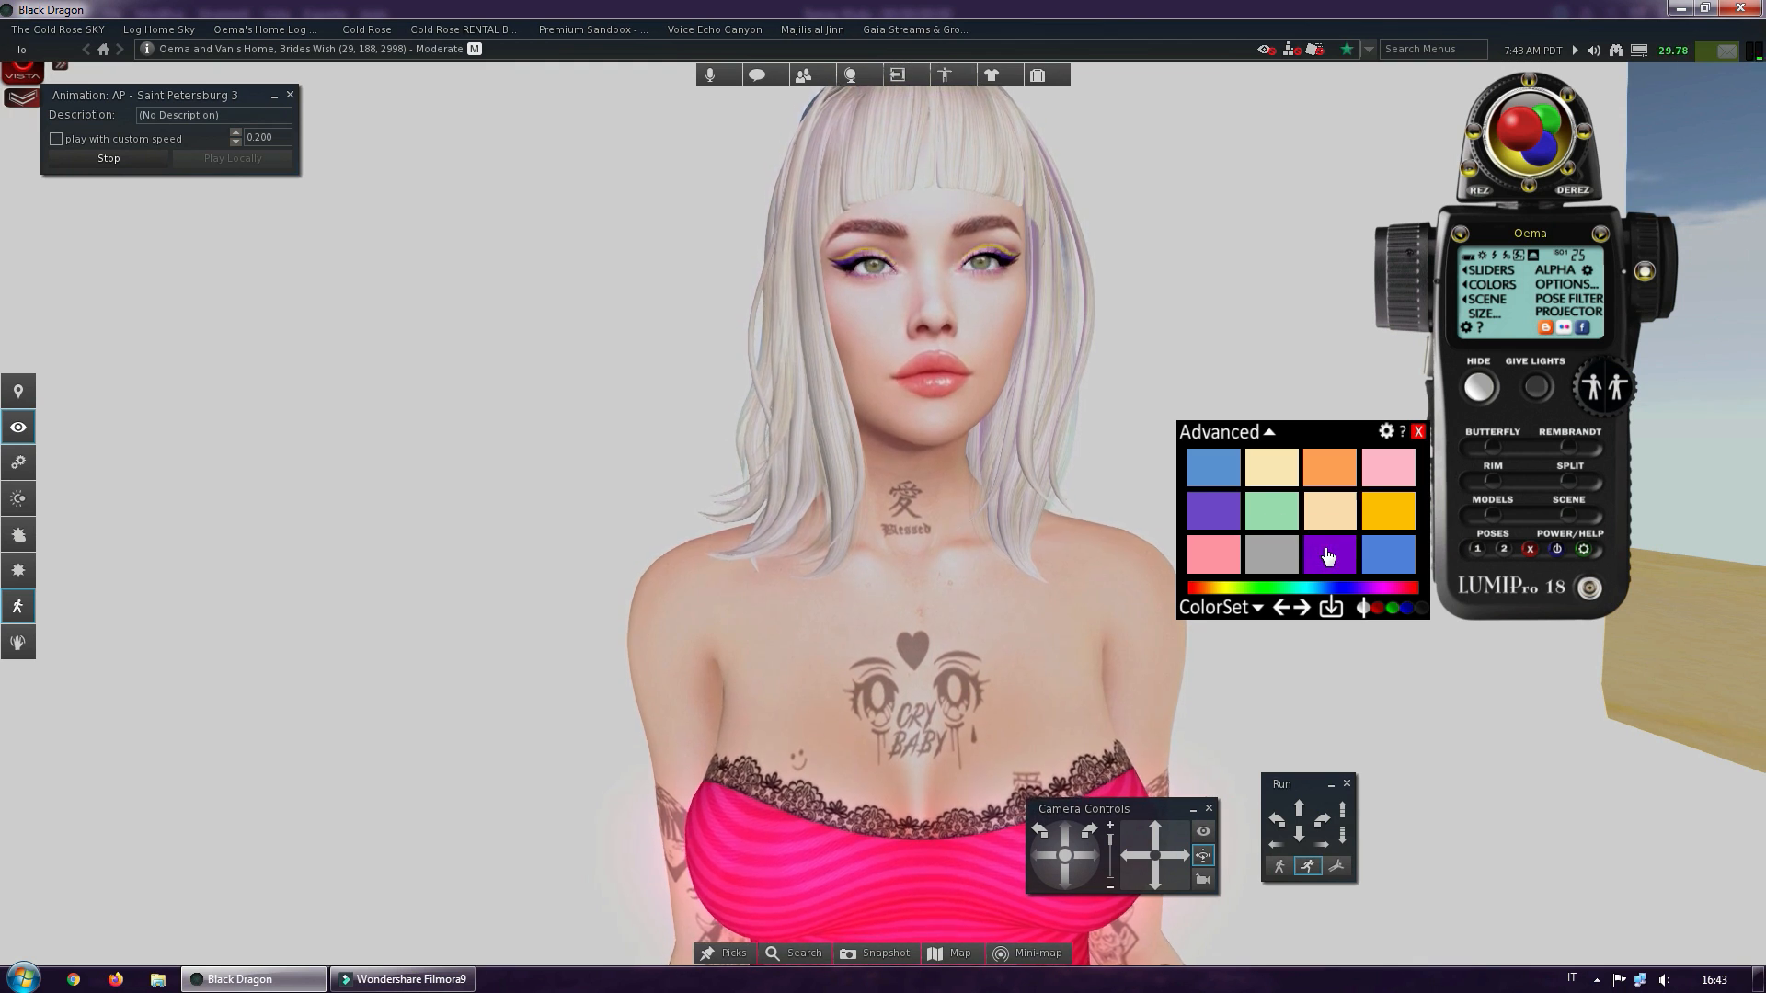
left_click(1385, 557)
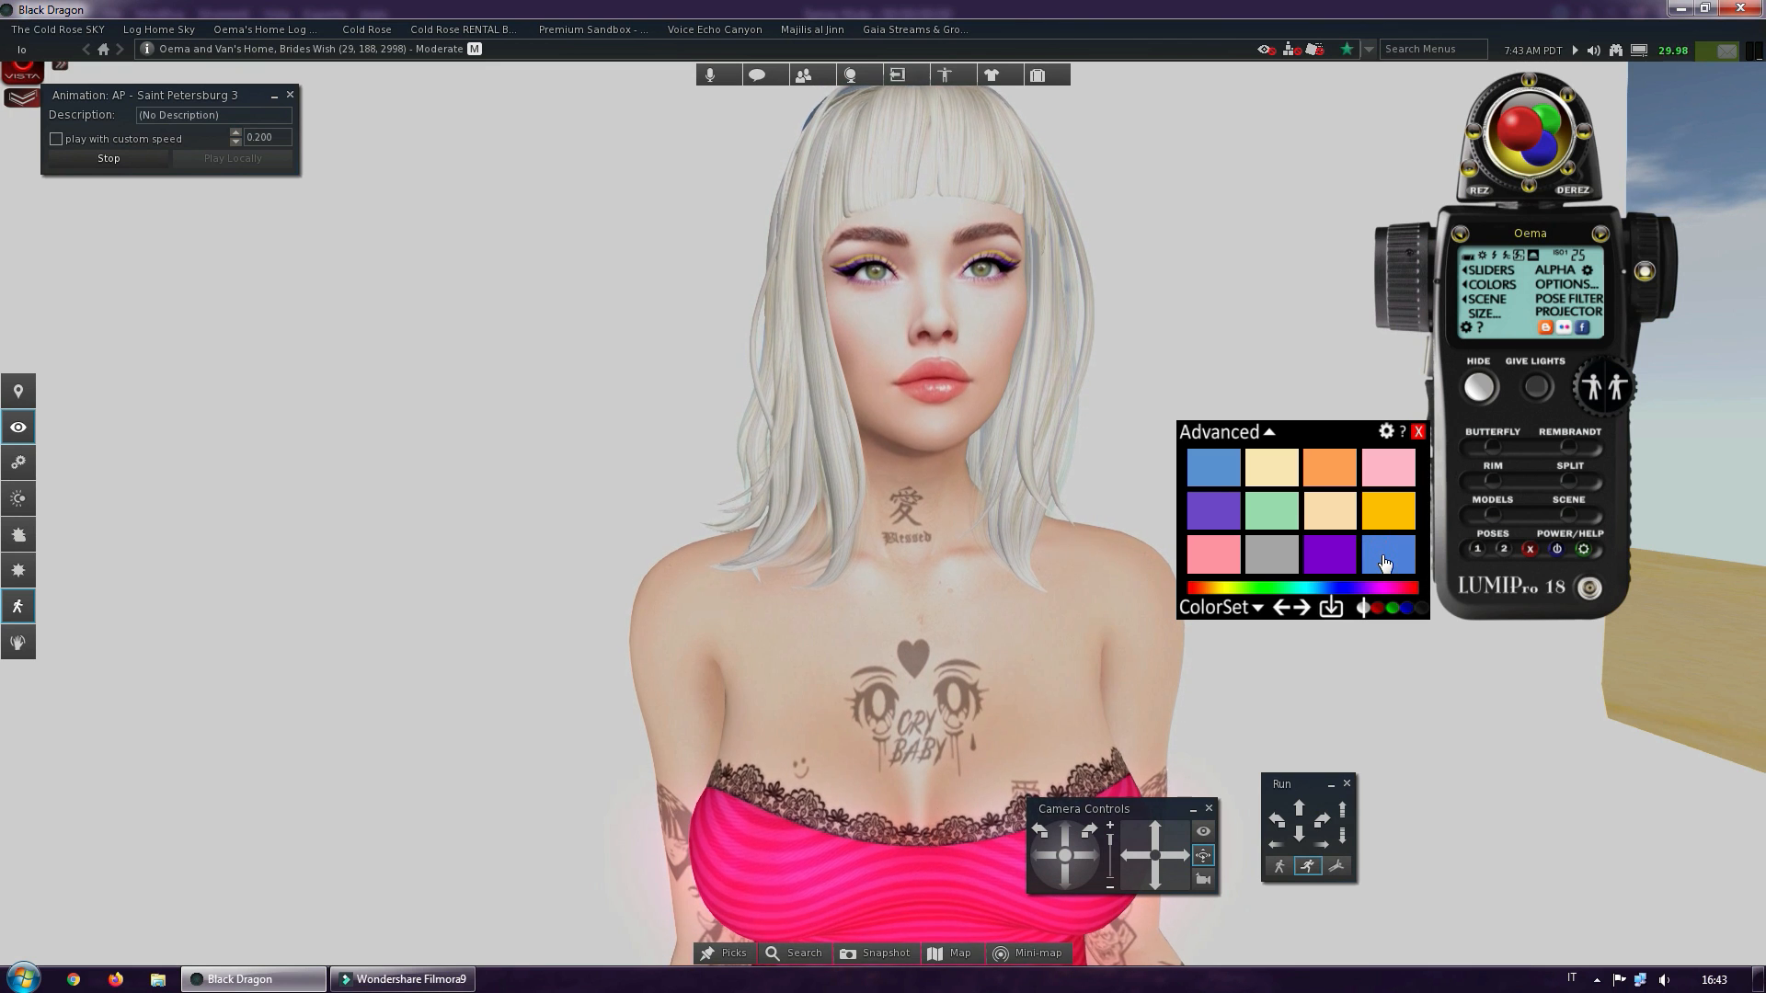
left_click(1314, 469)
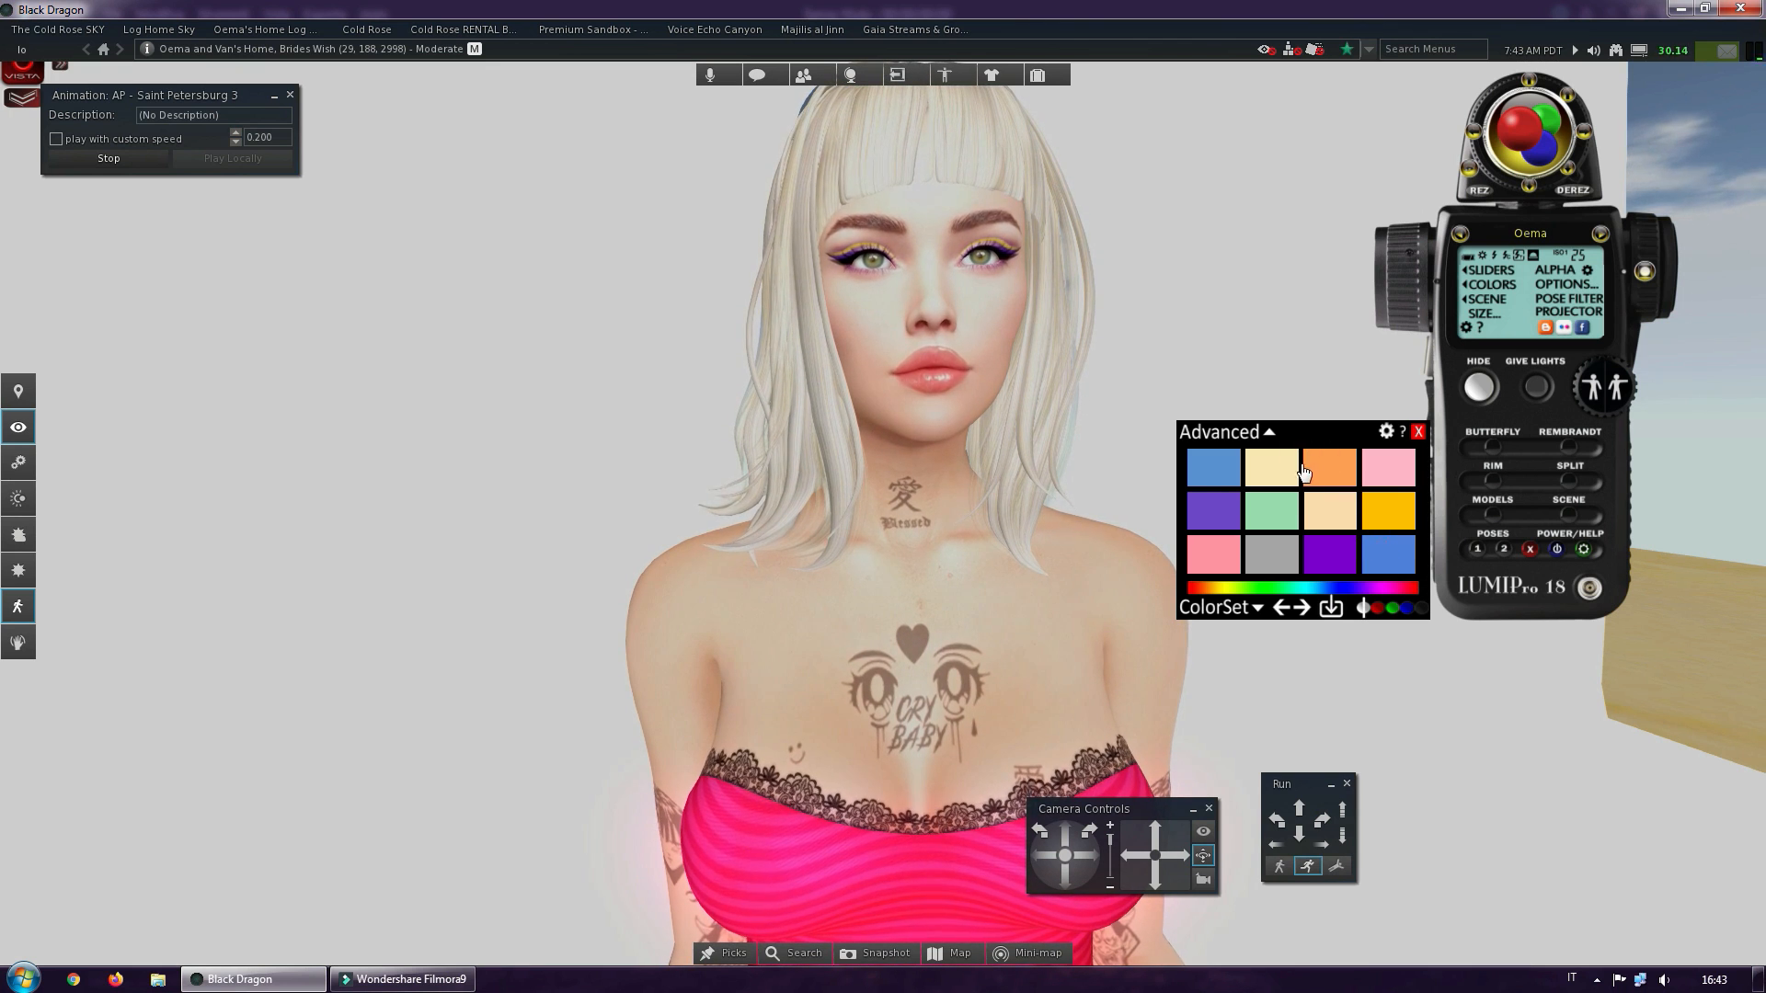
left_click(1268, 475)
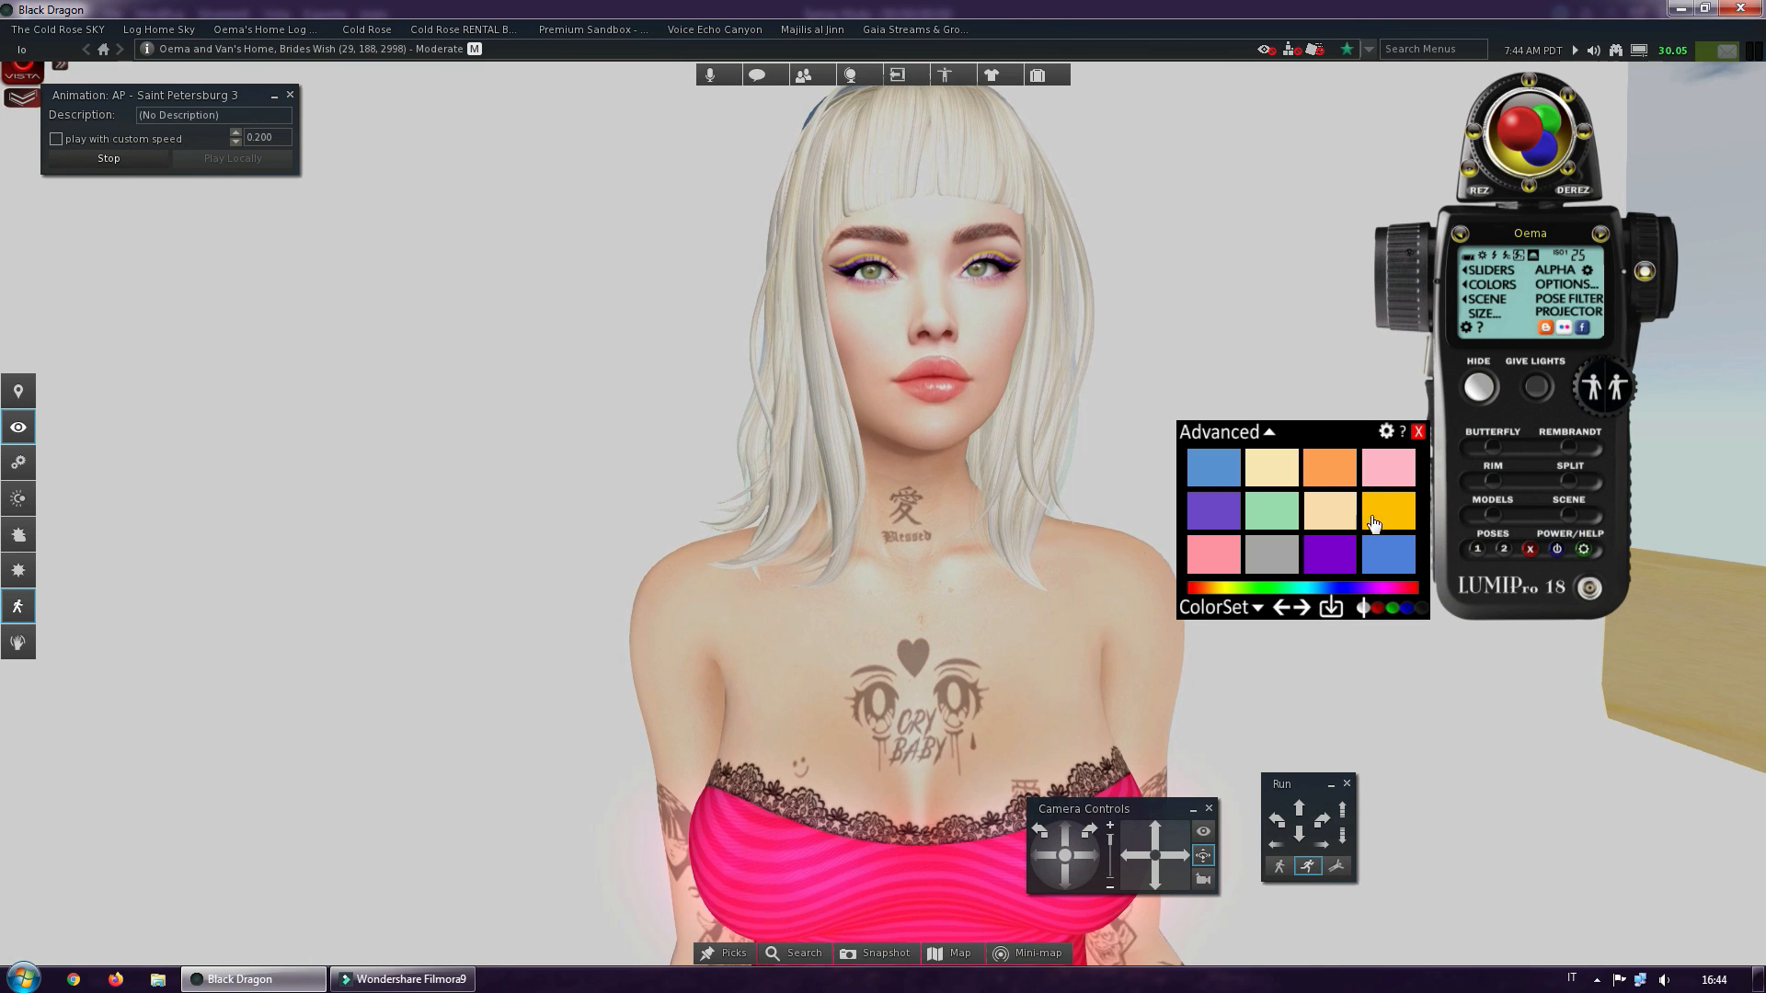
left_click(1380, 471)
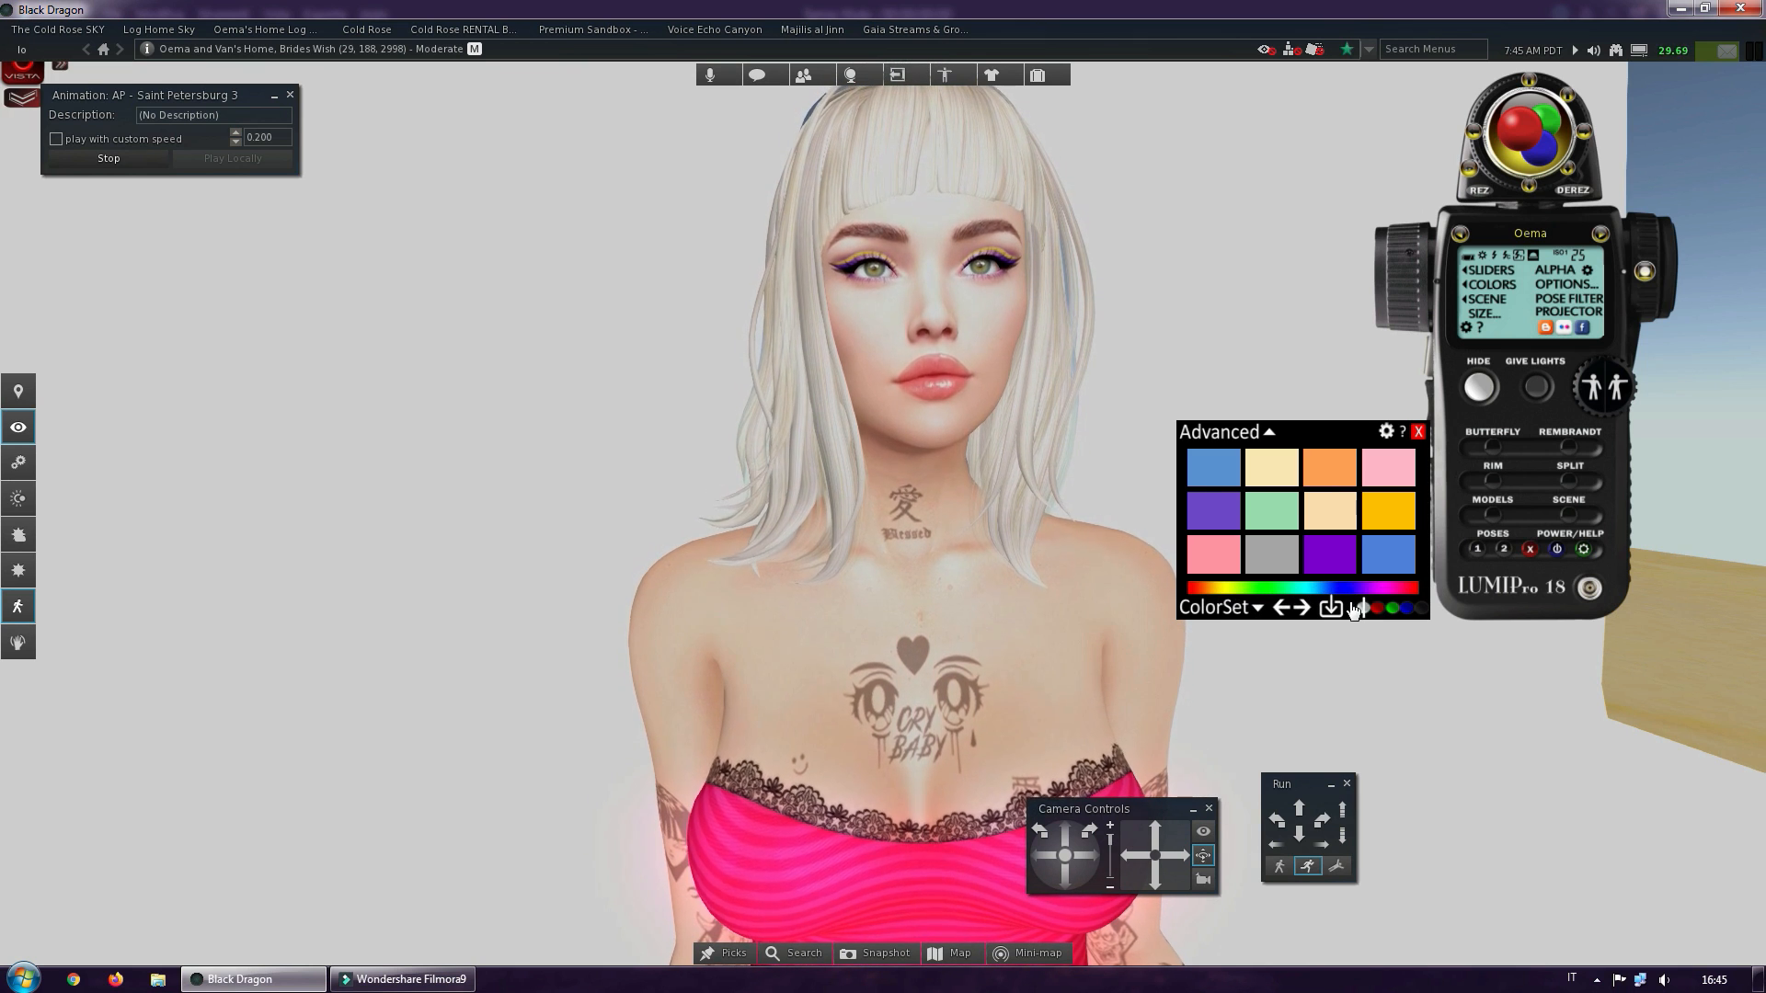
left_click(1257, 608)
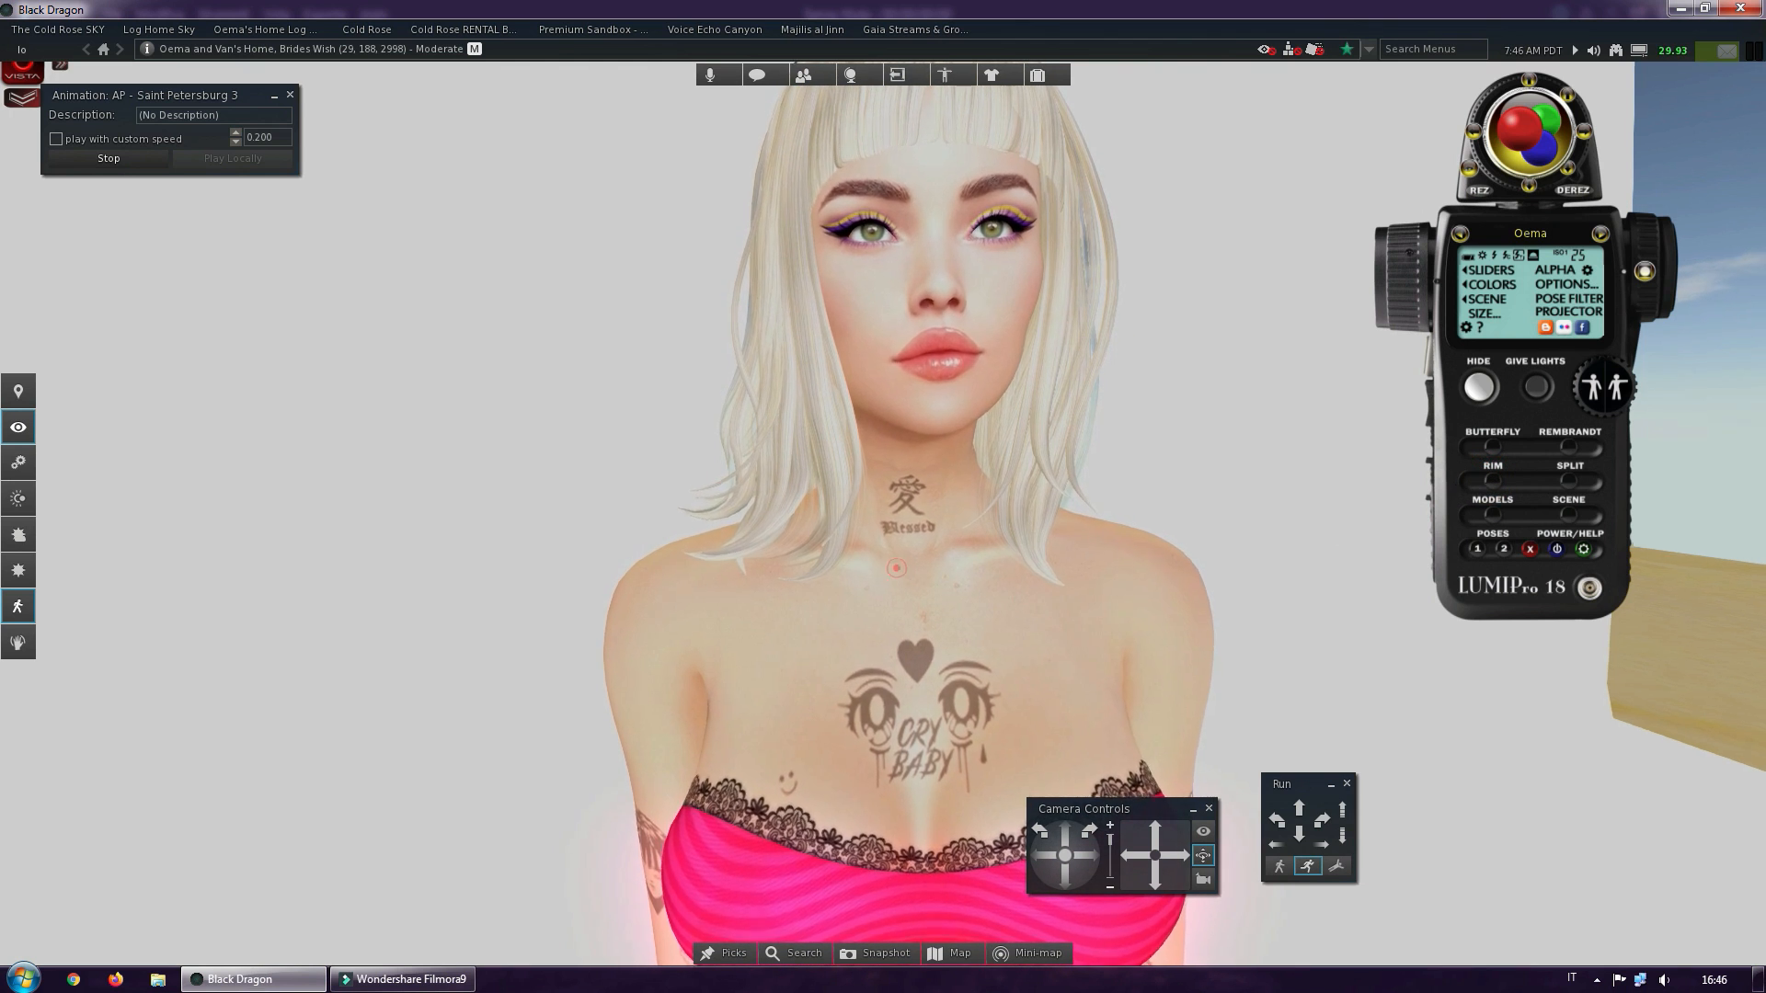
Examine how the coloured lights fall on the avatar, from the upper body out to the full figure
left_click_drag(906, 568, 881, 493, "alt")
scroll(881, 493, "down", 5)
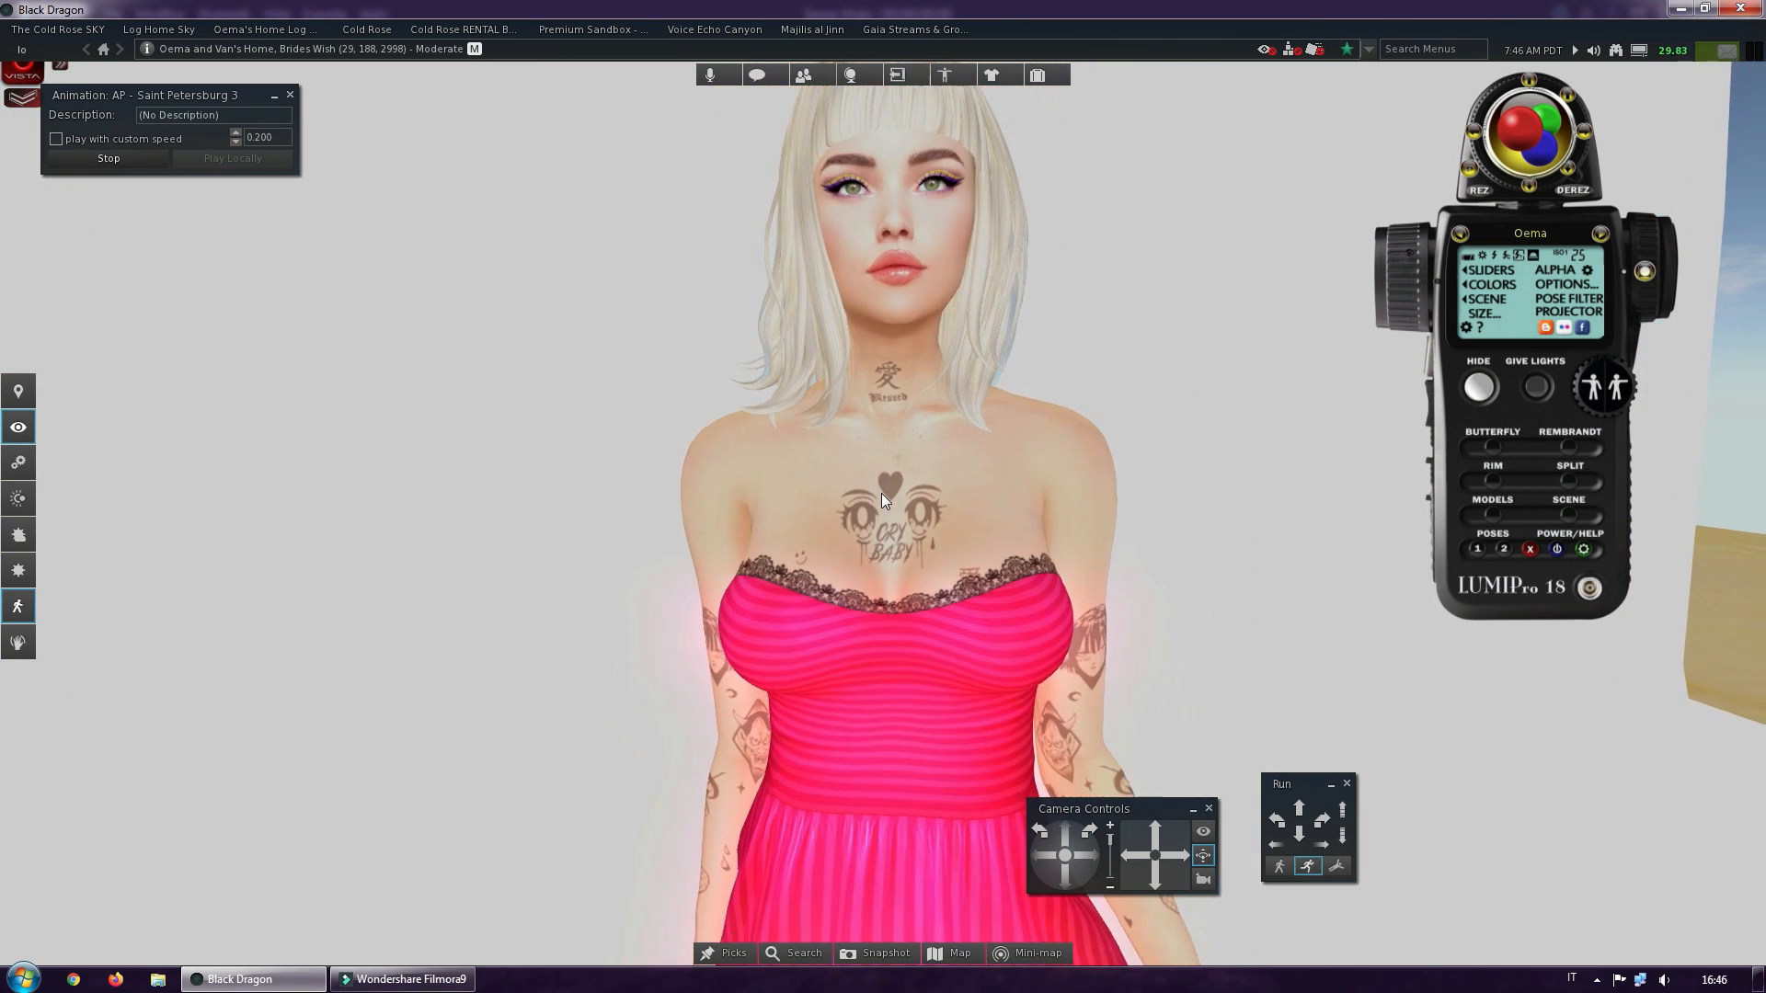
scroll(888, 489, "down", 2)
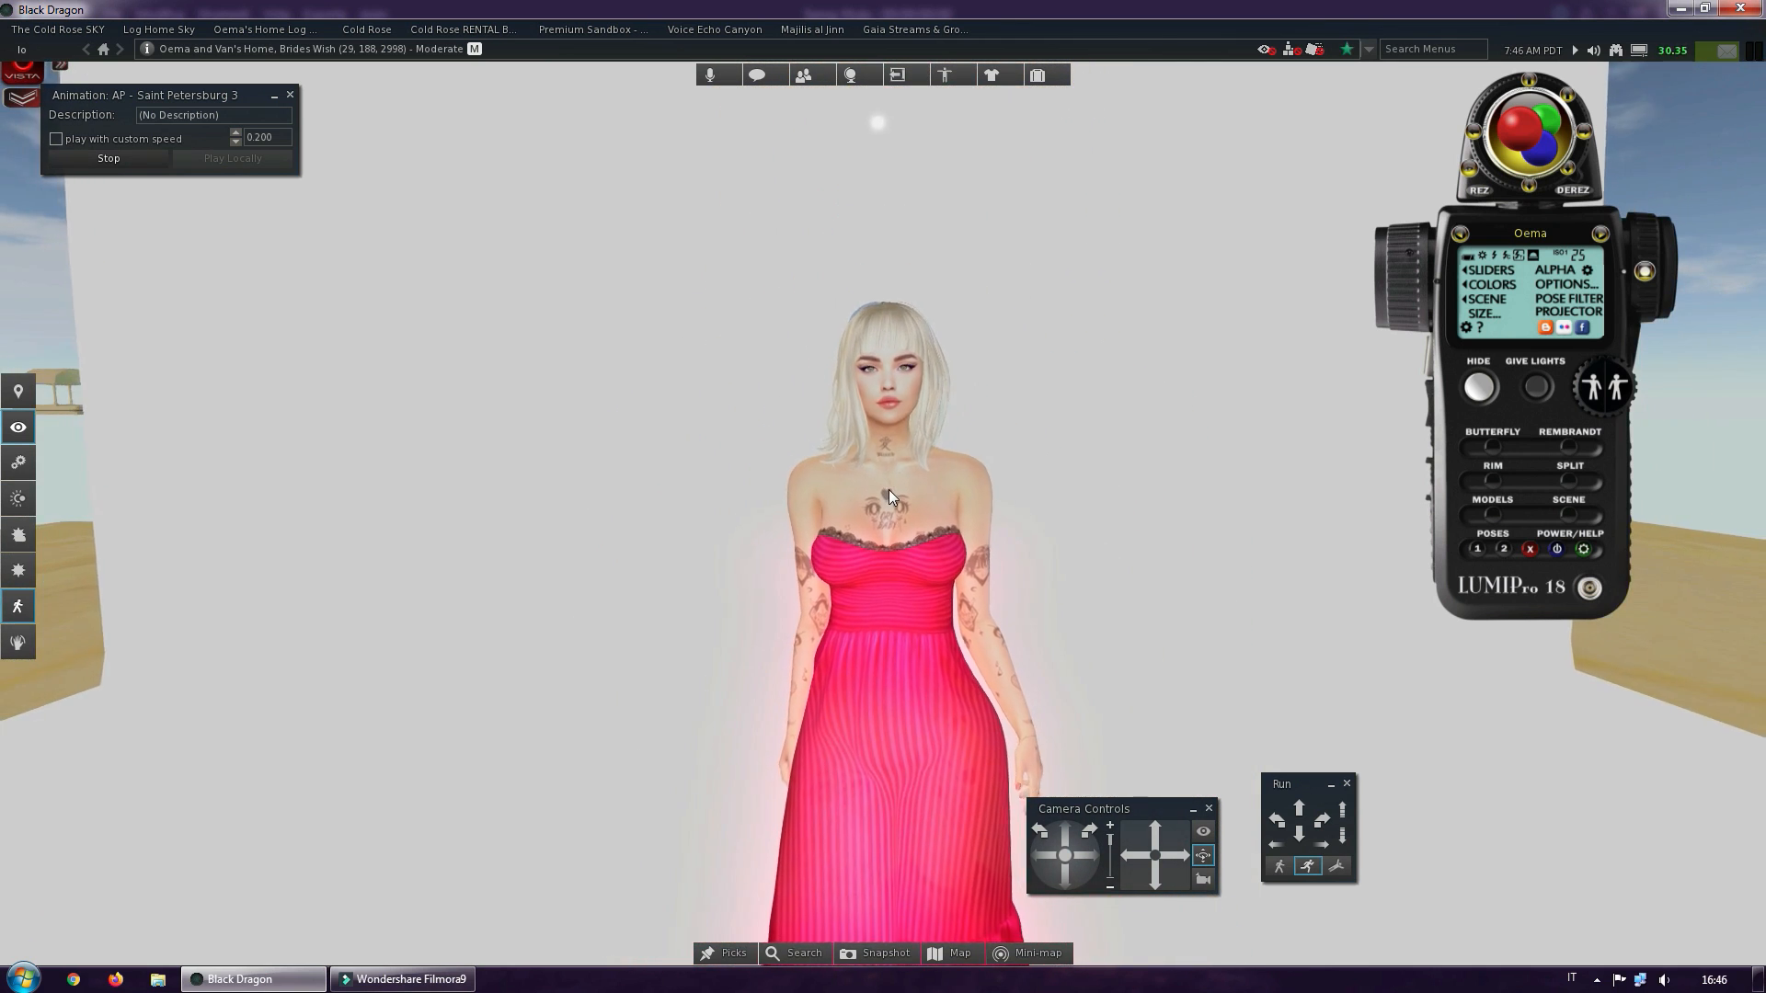
left_click_drag(889, 489, 883, 377, "ctrl+alt+shift")
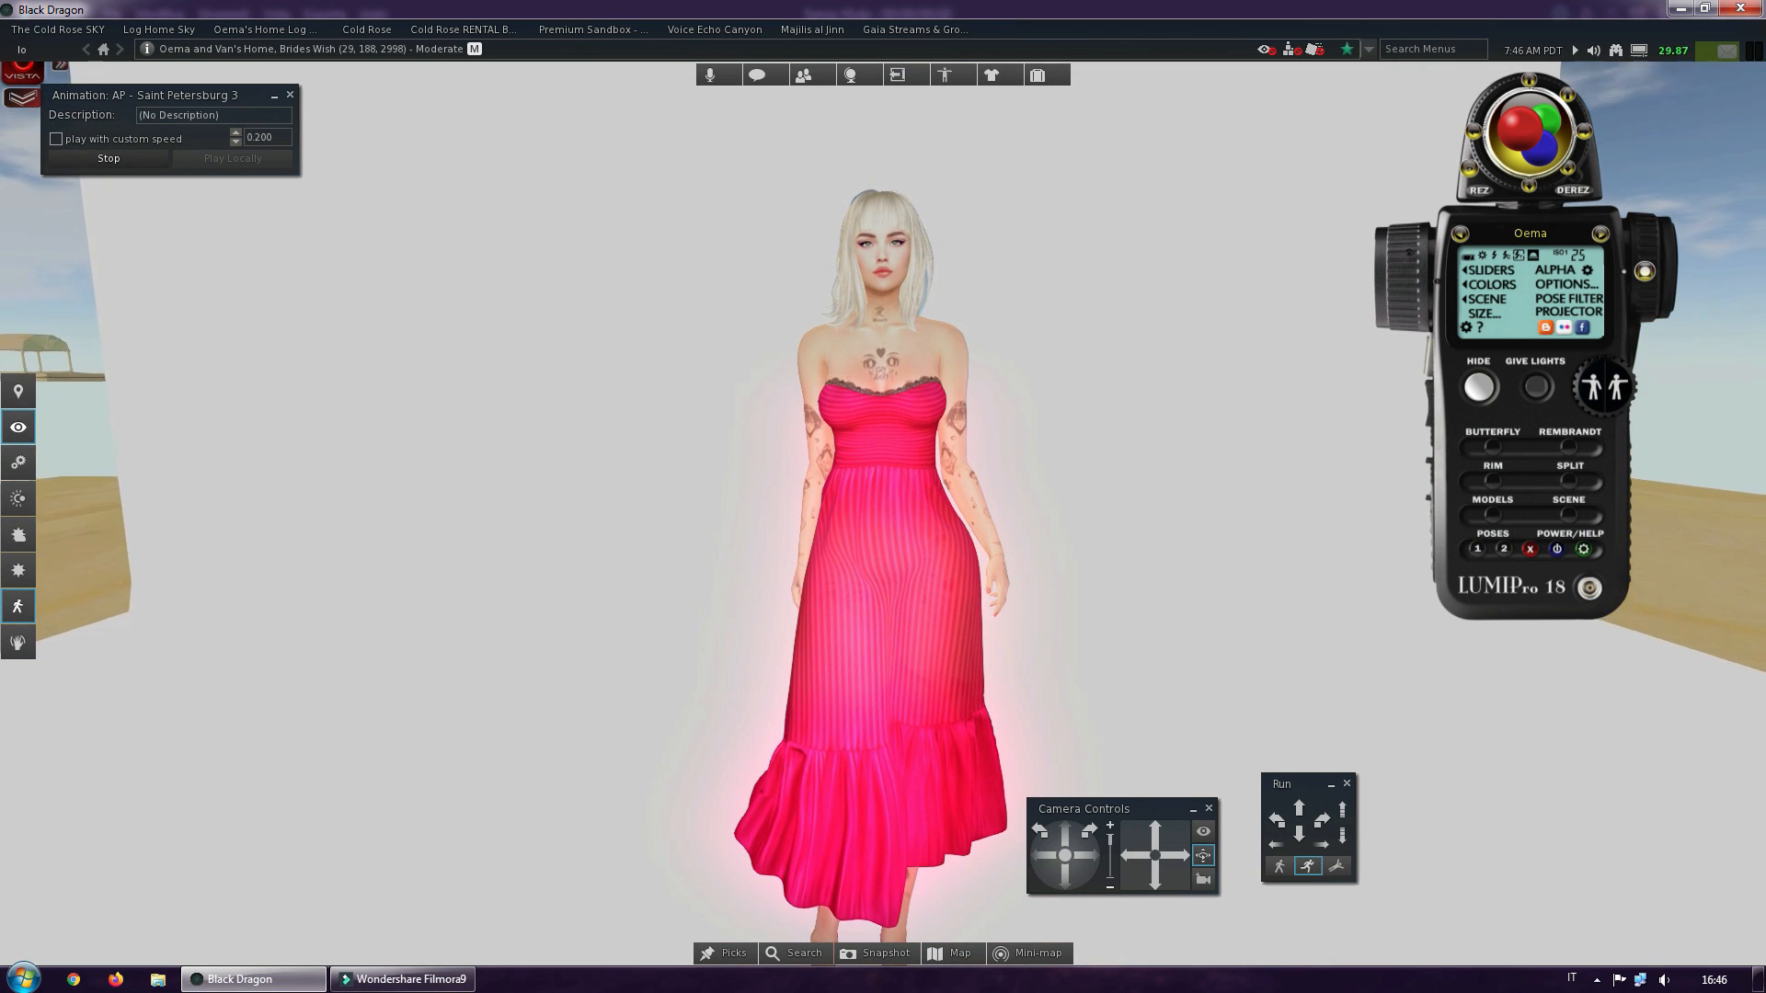
Open the Poser, select the avatar in its list and start posing
left_click(870, 548, "alt")
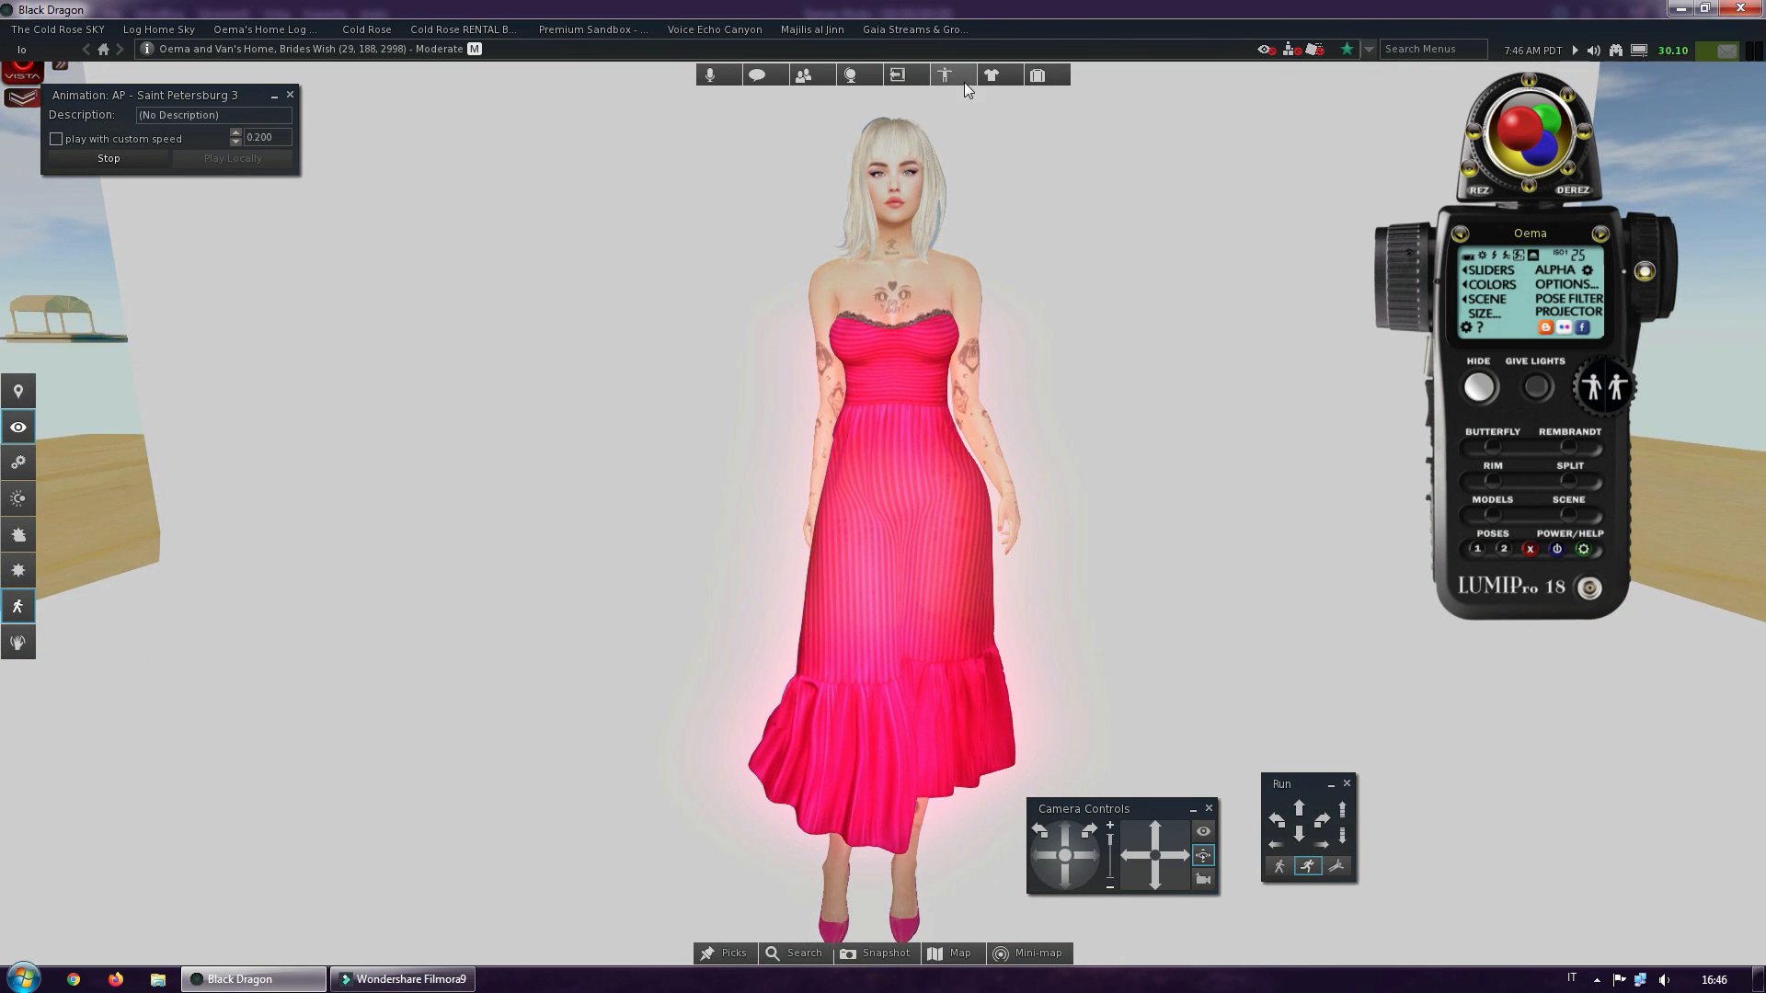
left_click(874, 174, "alt")
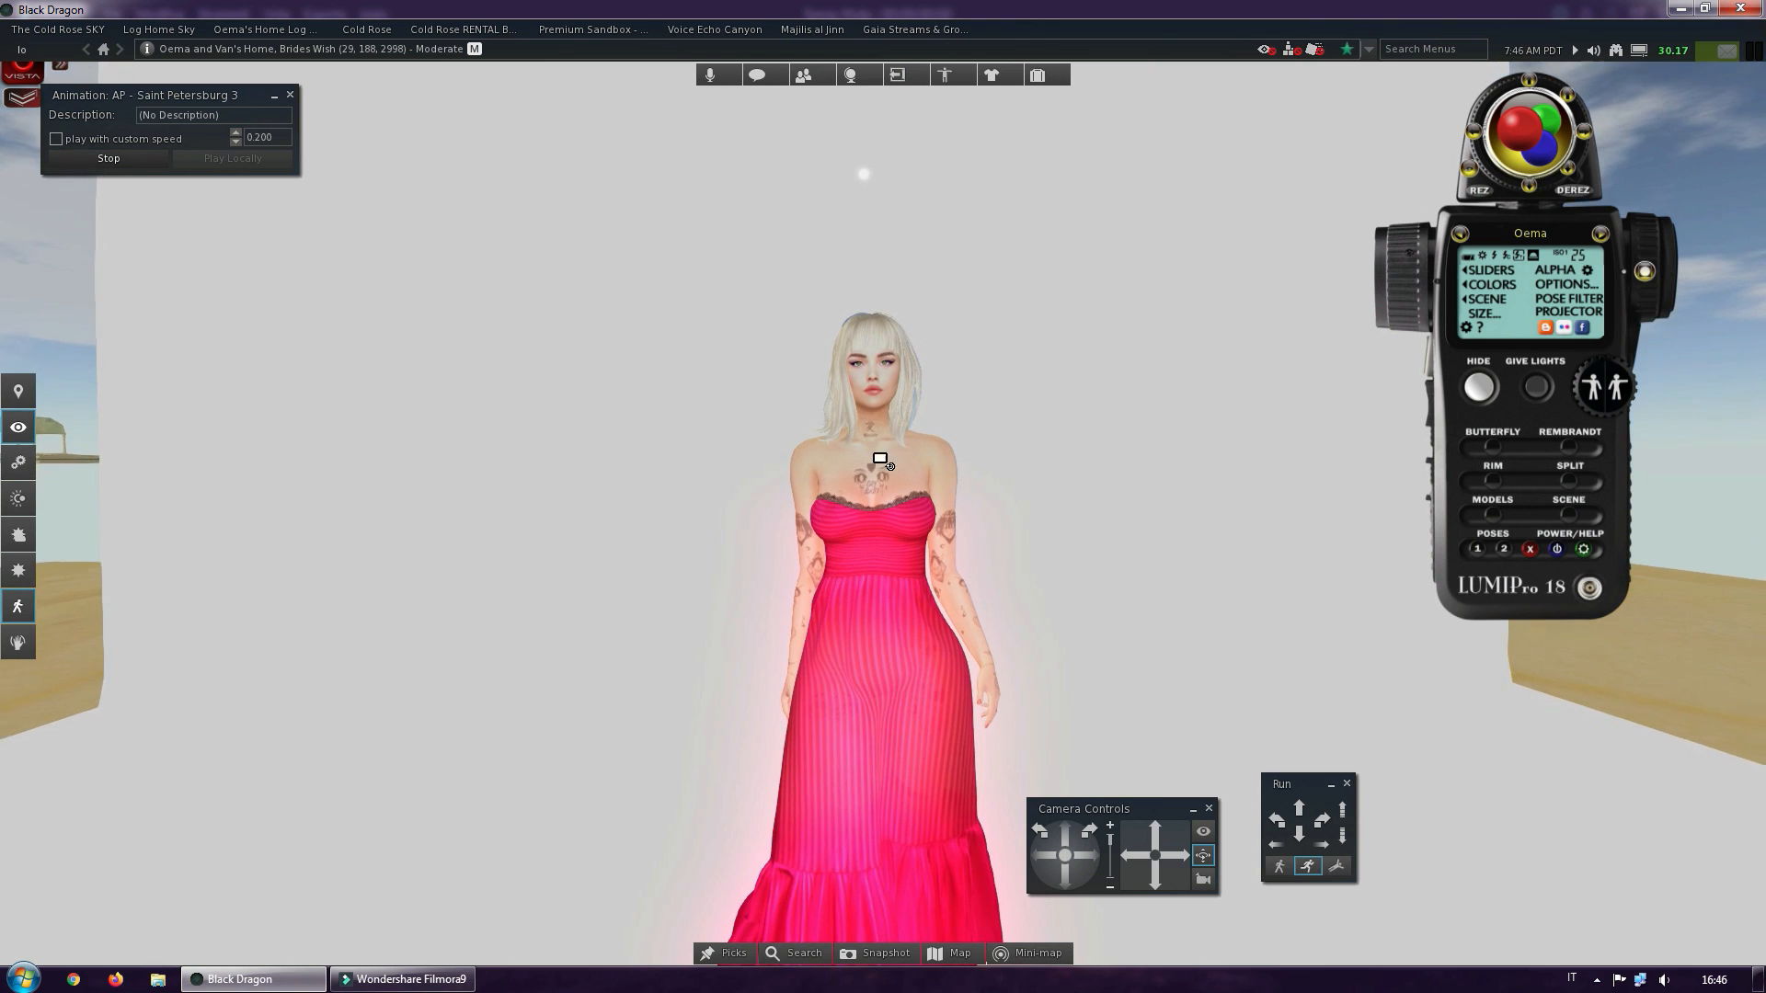
scroll(880, 386, "up", 6)
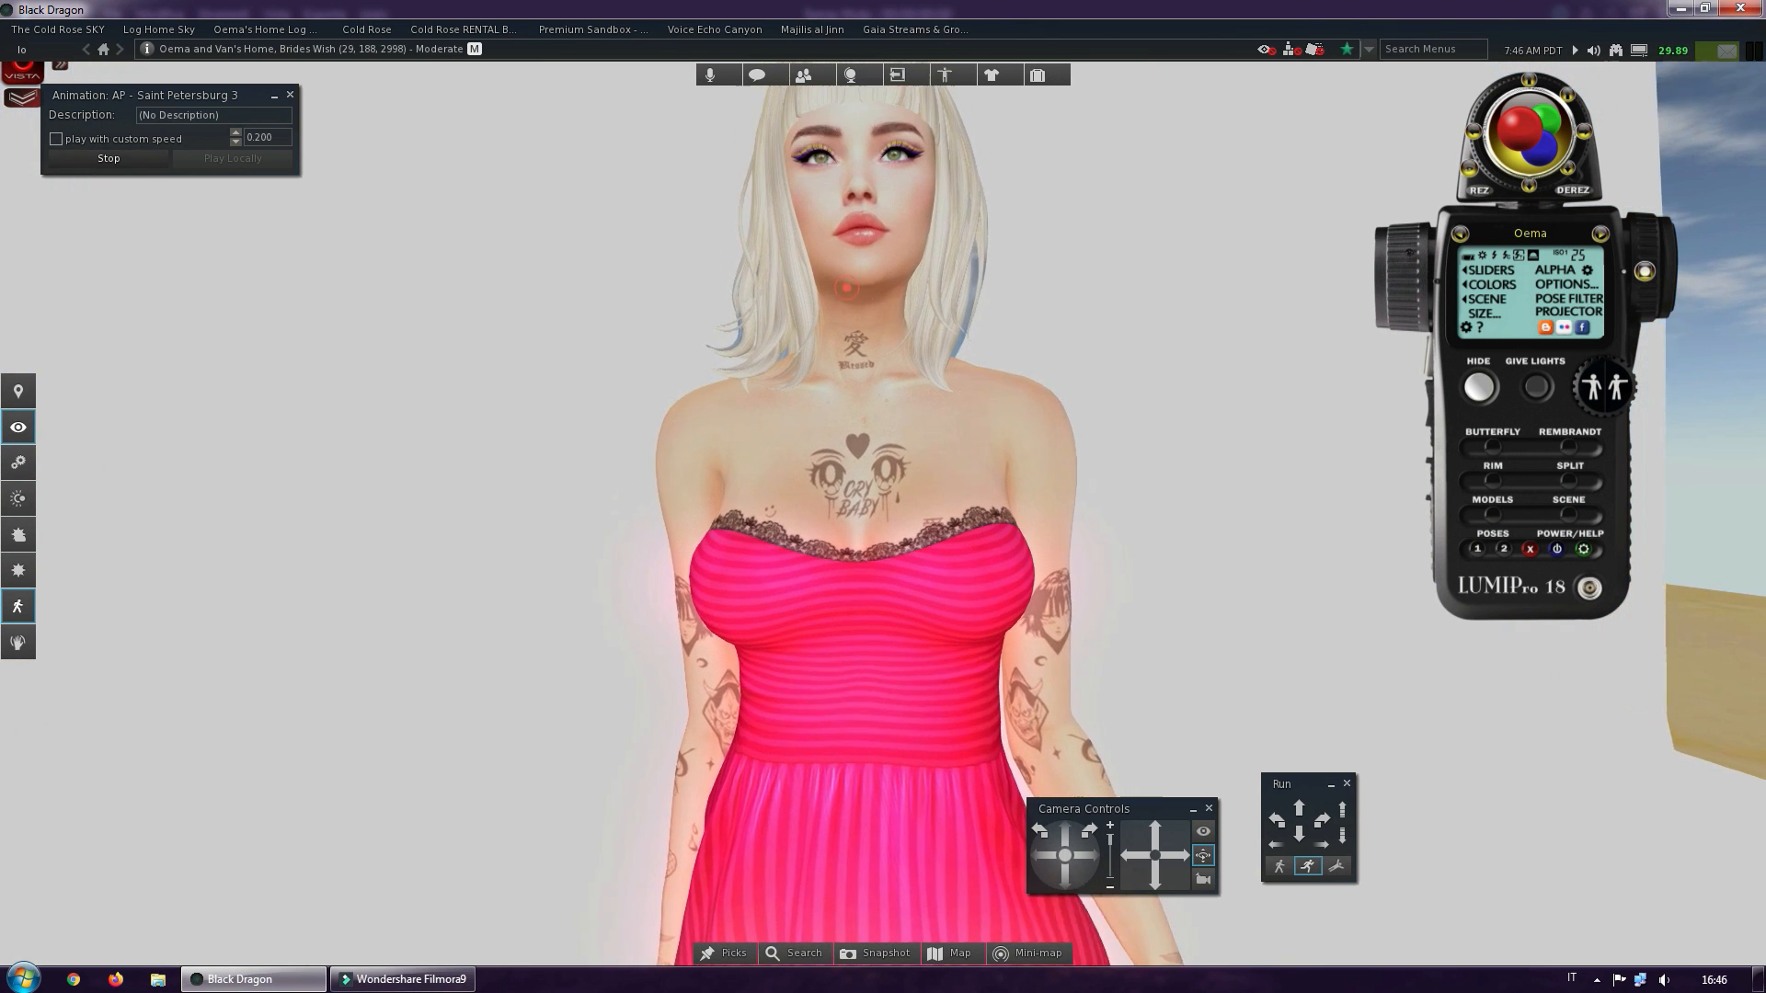
mouse_move(847, 288)
left_mouse_down("alt")
mouse_move(956, 291)
mouse_move(839, 291)
left_mouse_up("alt")
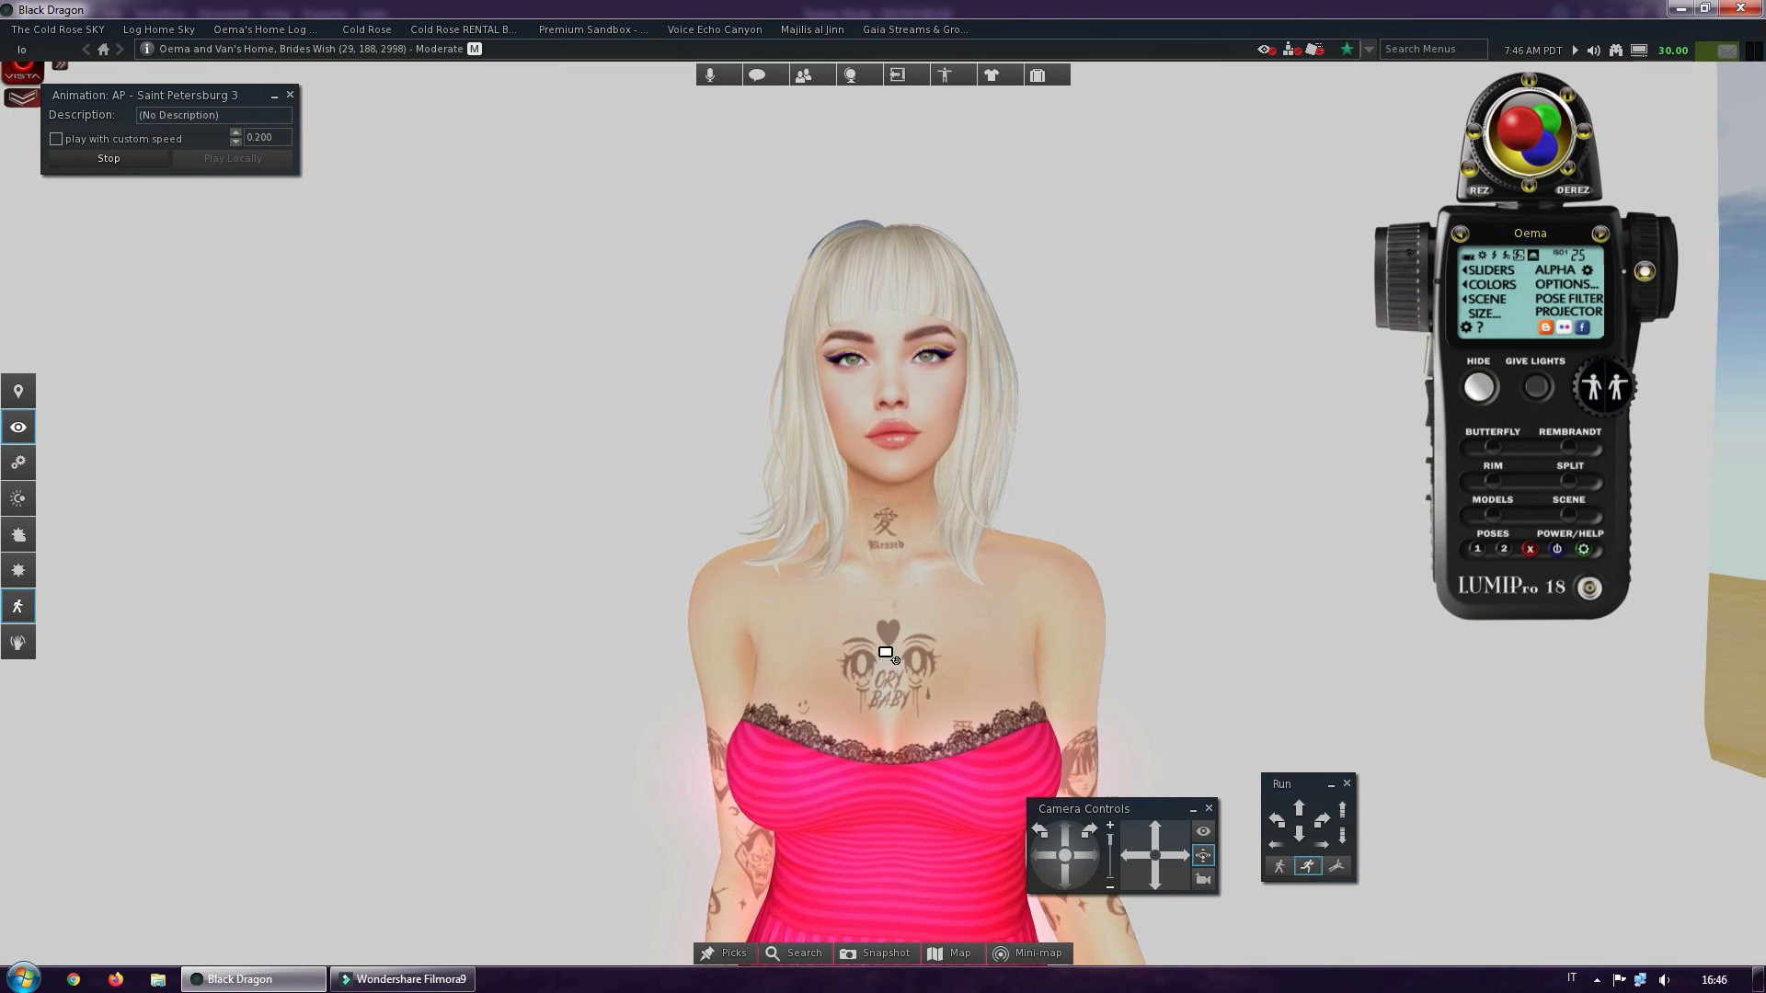
left_click_drag(885, 642, 947, 642, "alt")
mouse_move(886, 364)
left_mouse_down("alt")
mouse_move(589, 364)
mouse_move(887, 370)
left_mouse_up("alt")
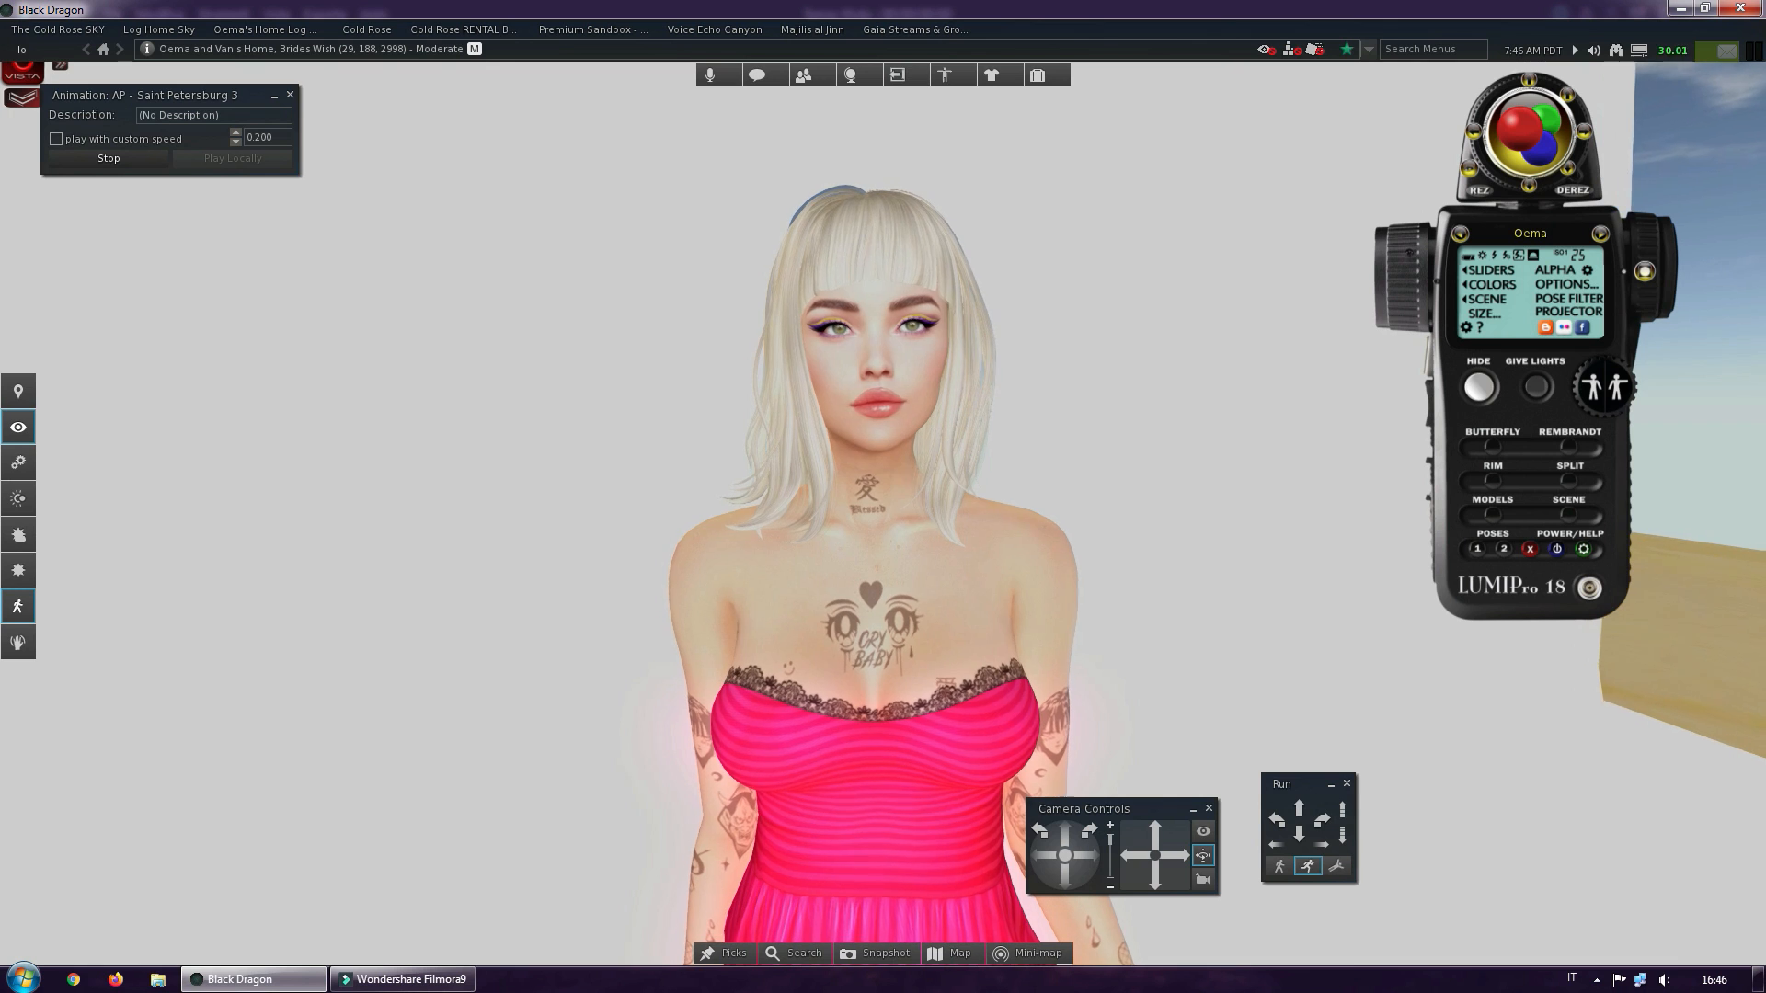
left_click(952, 75)
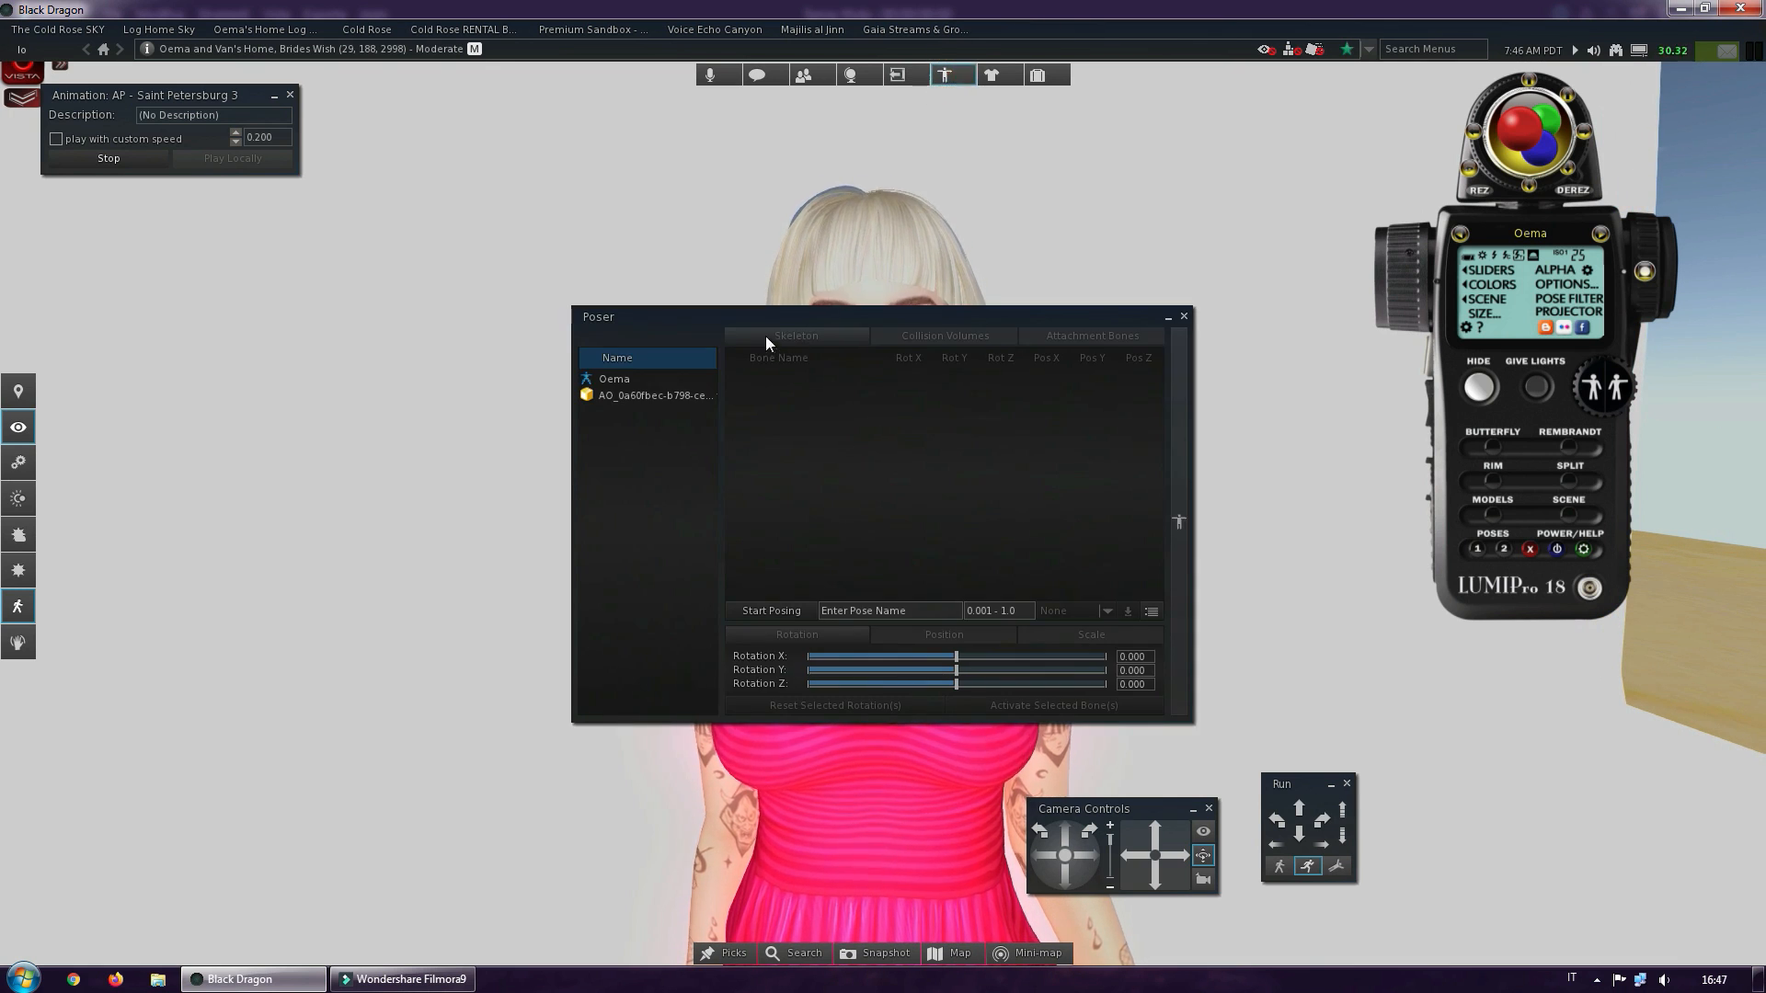
left_click_drag(729, 320, 1140, 208)
left_click(1026, 251)
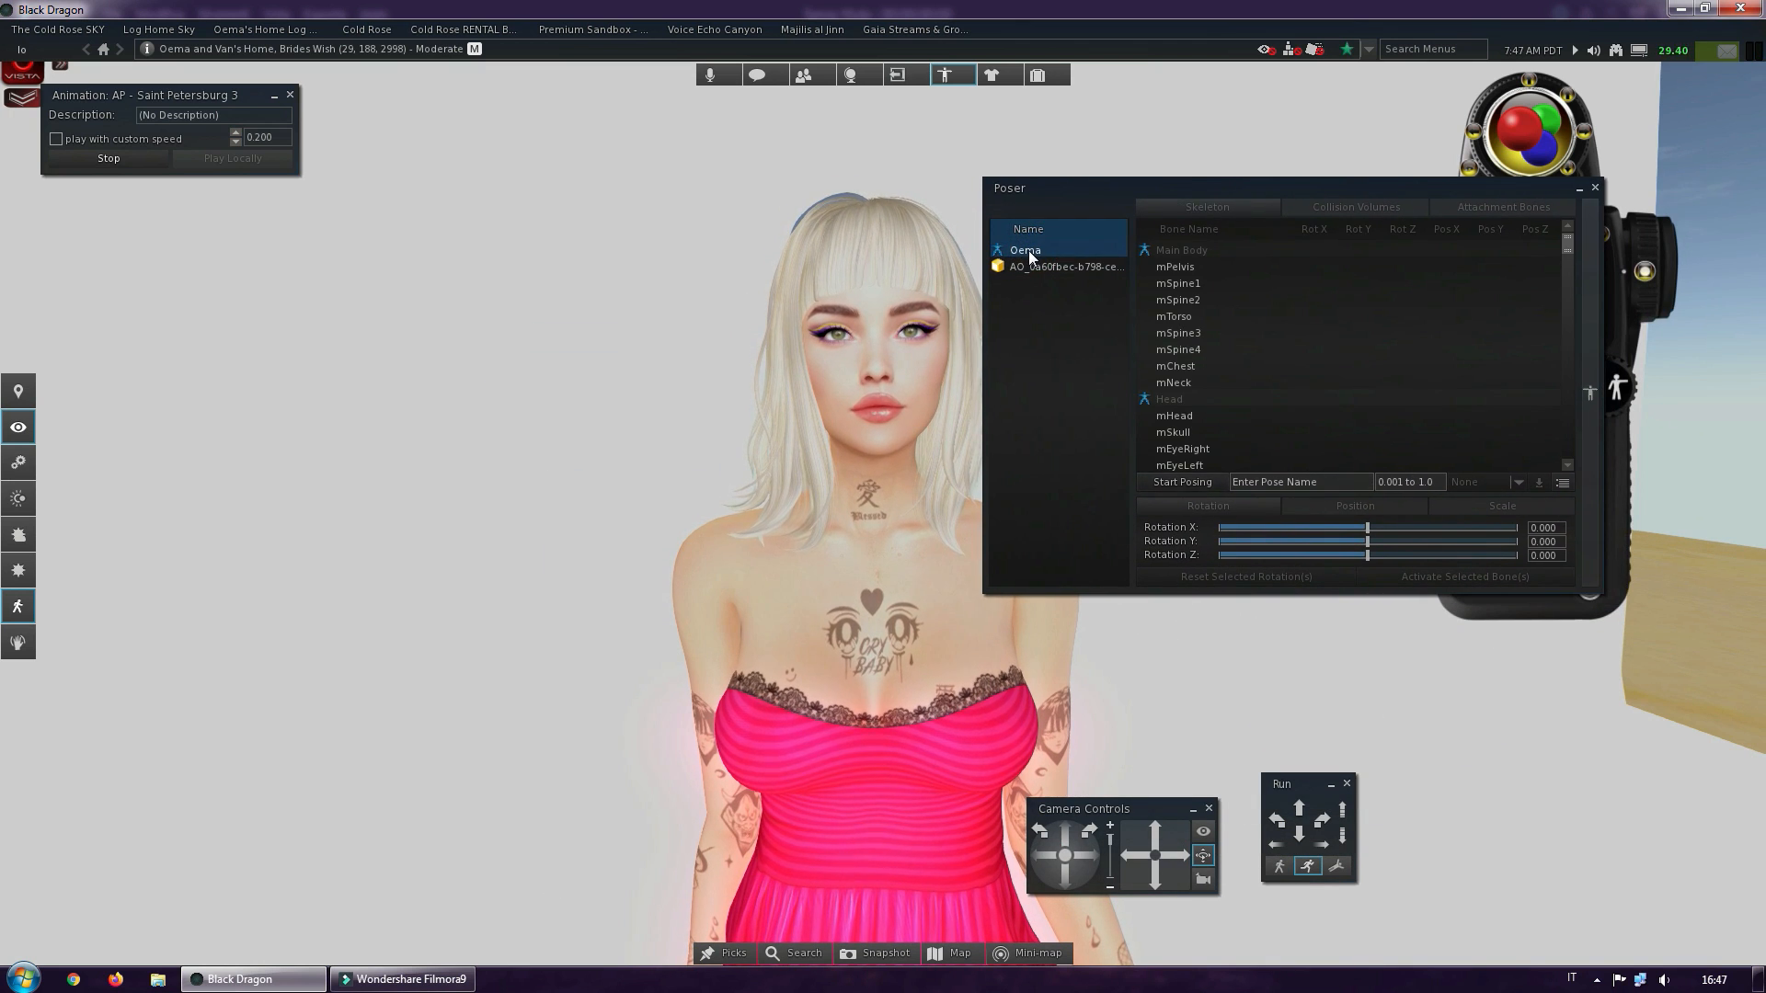
left_click(1179, 483)
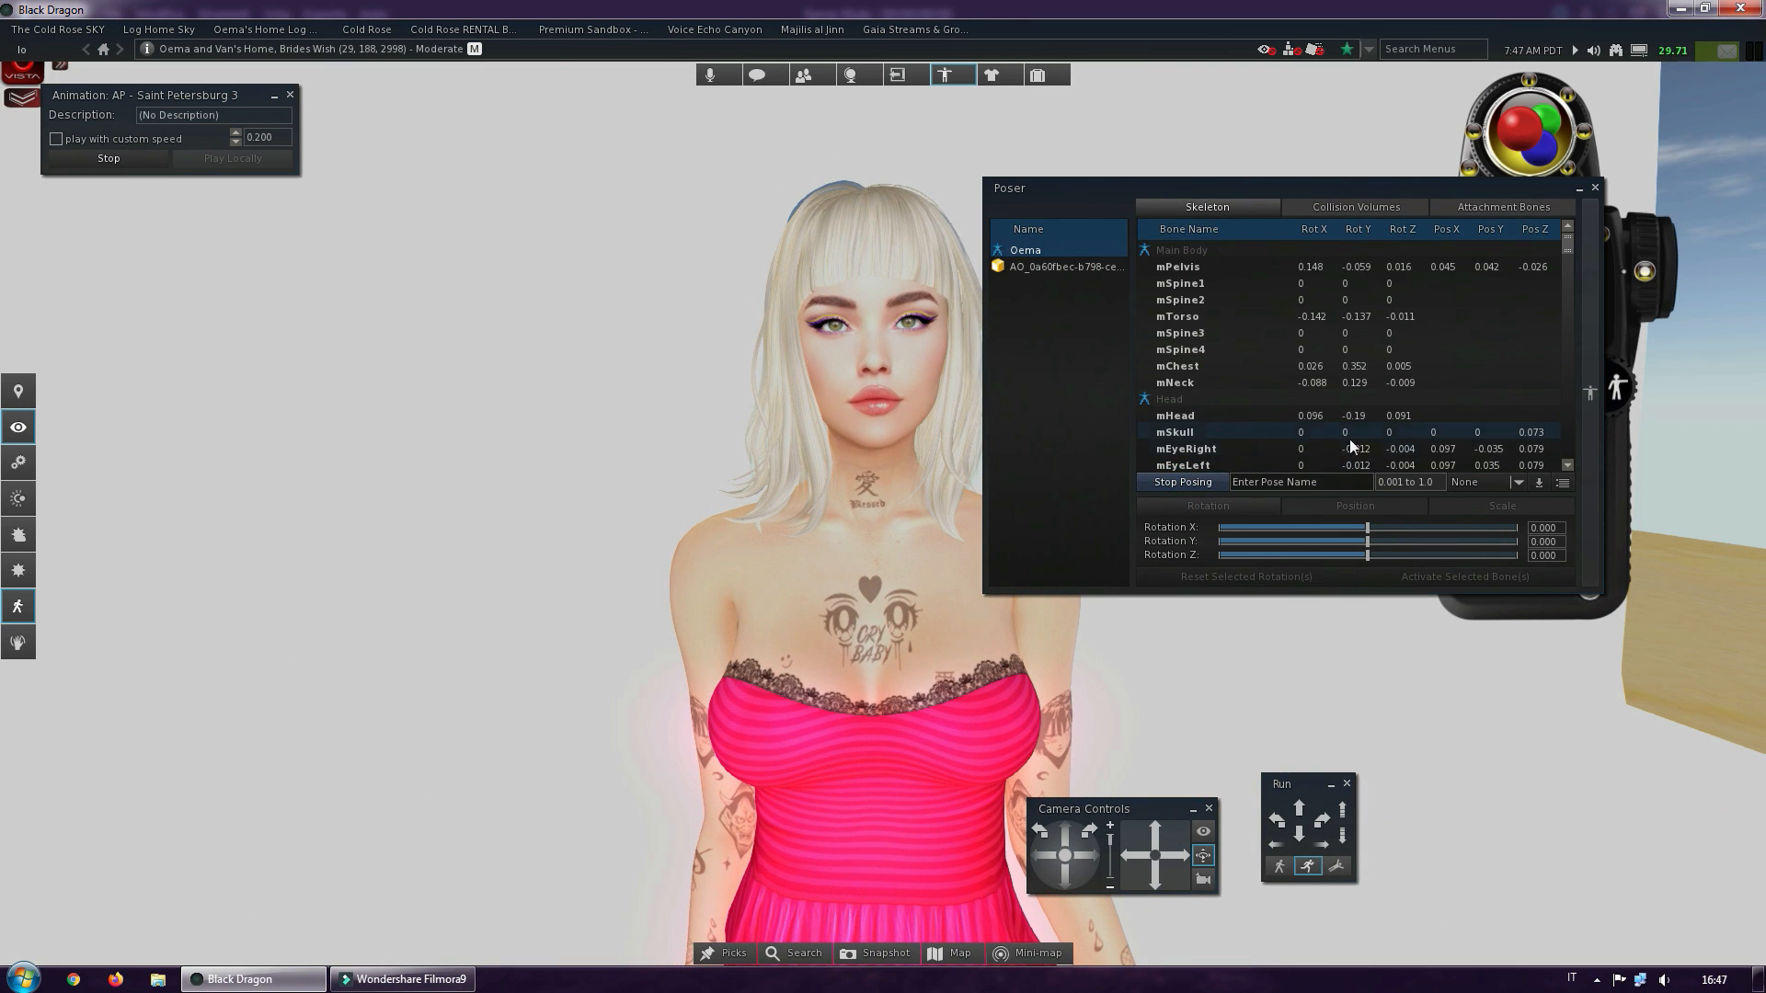
Rotate the mHead bone to about X 0.029, Y 0.048 and Z 0.203, and close the Poser
left_click(1194, 420)
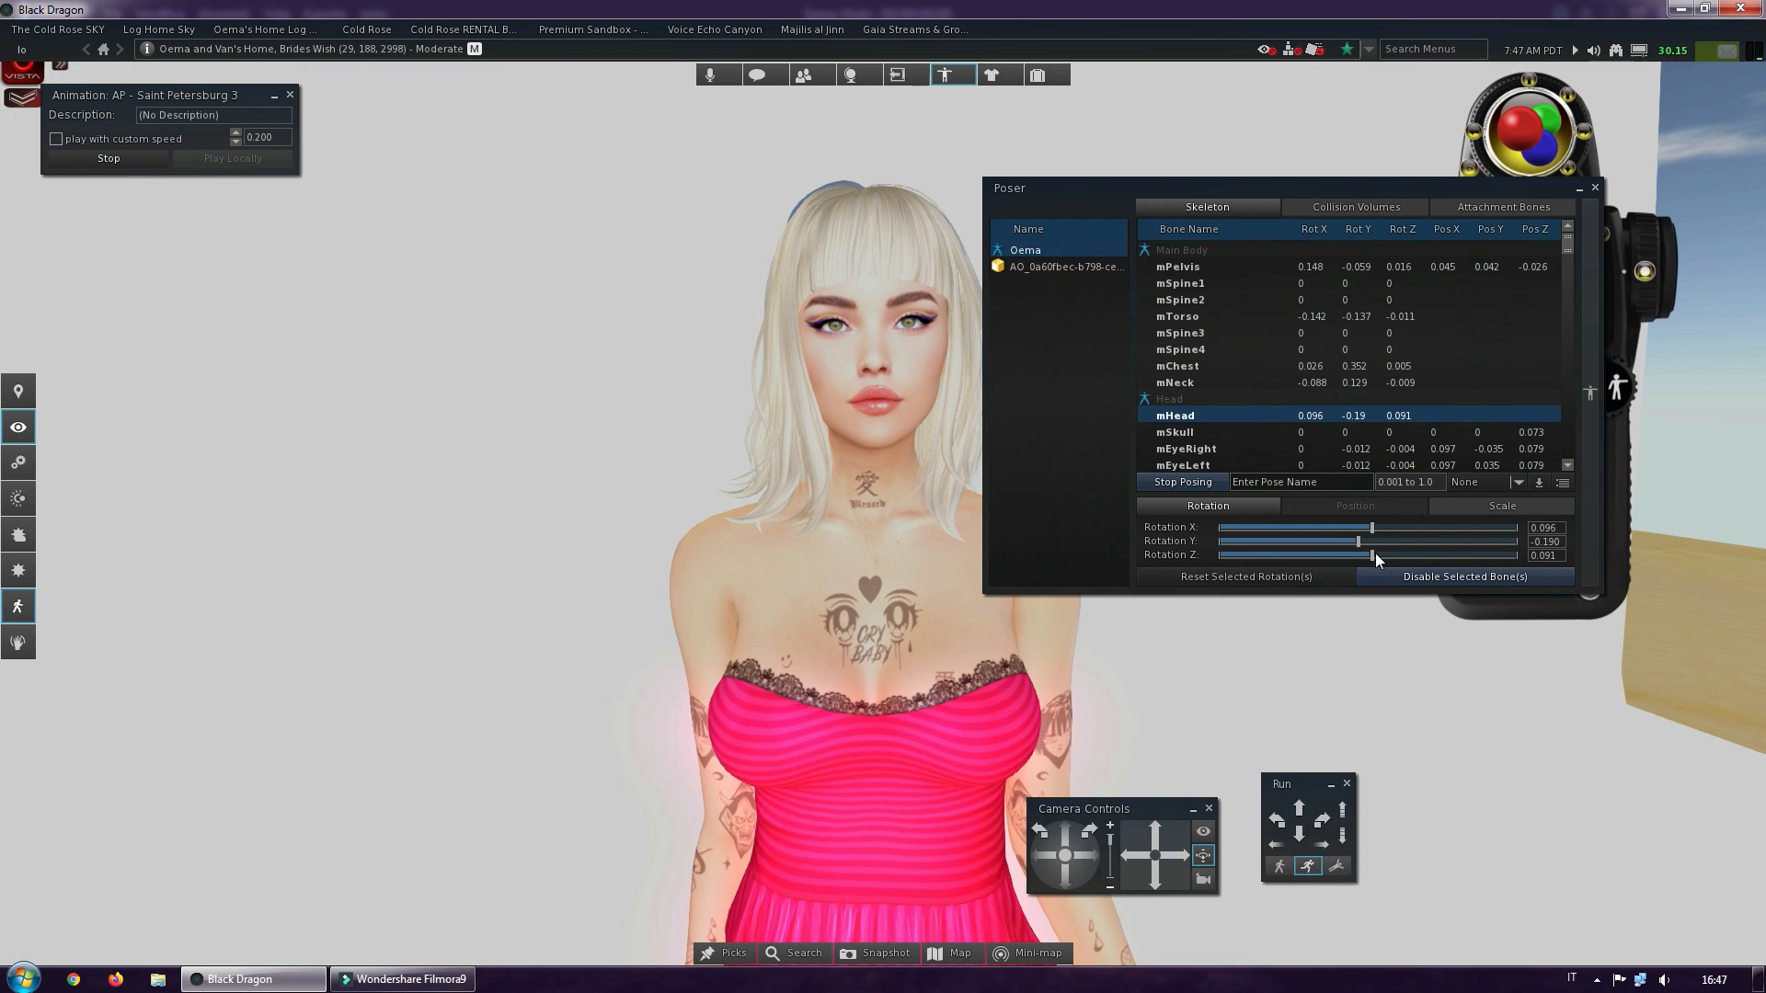
mouse_move(1376, 554)
left_mouse_down()
mouse_move(1355, 557)
mouse_move(1371, 555)
left_mouse_up()
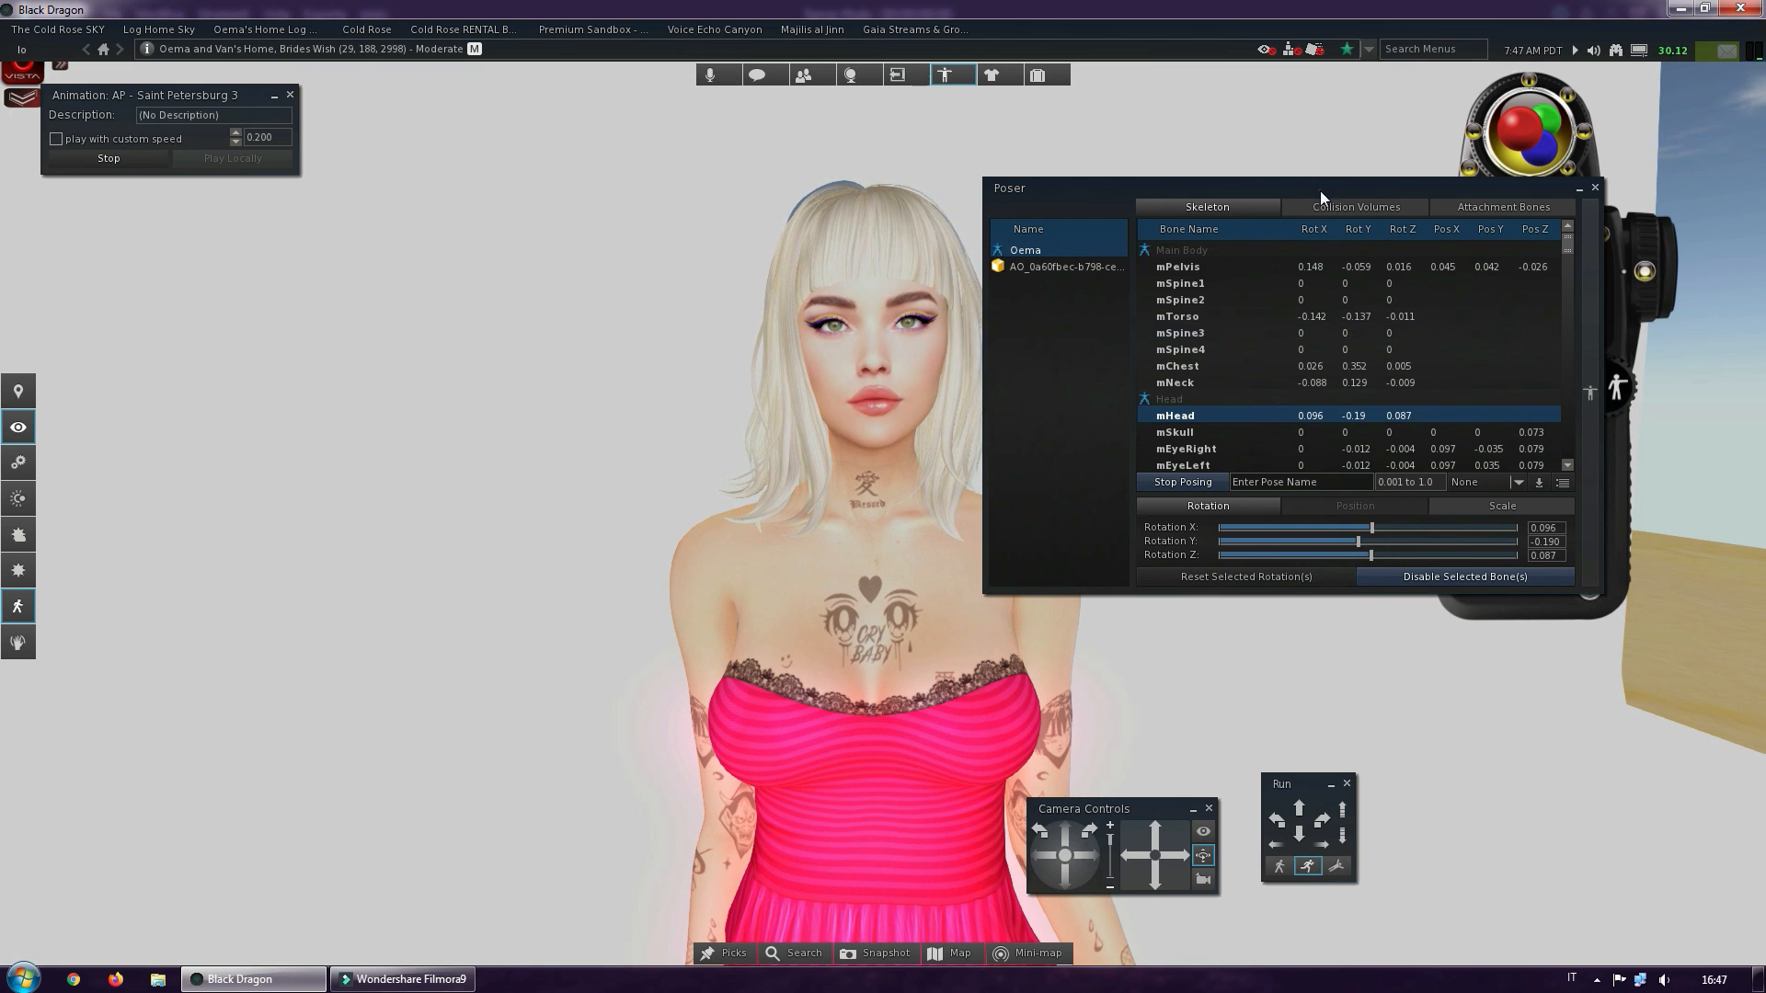
left_click_drag(1321, 190, 1397, 144)
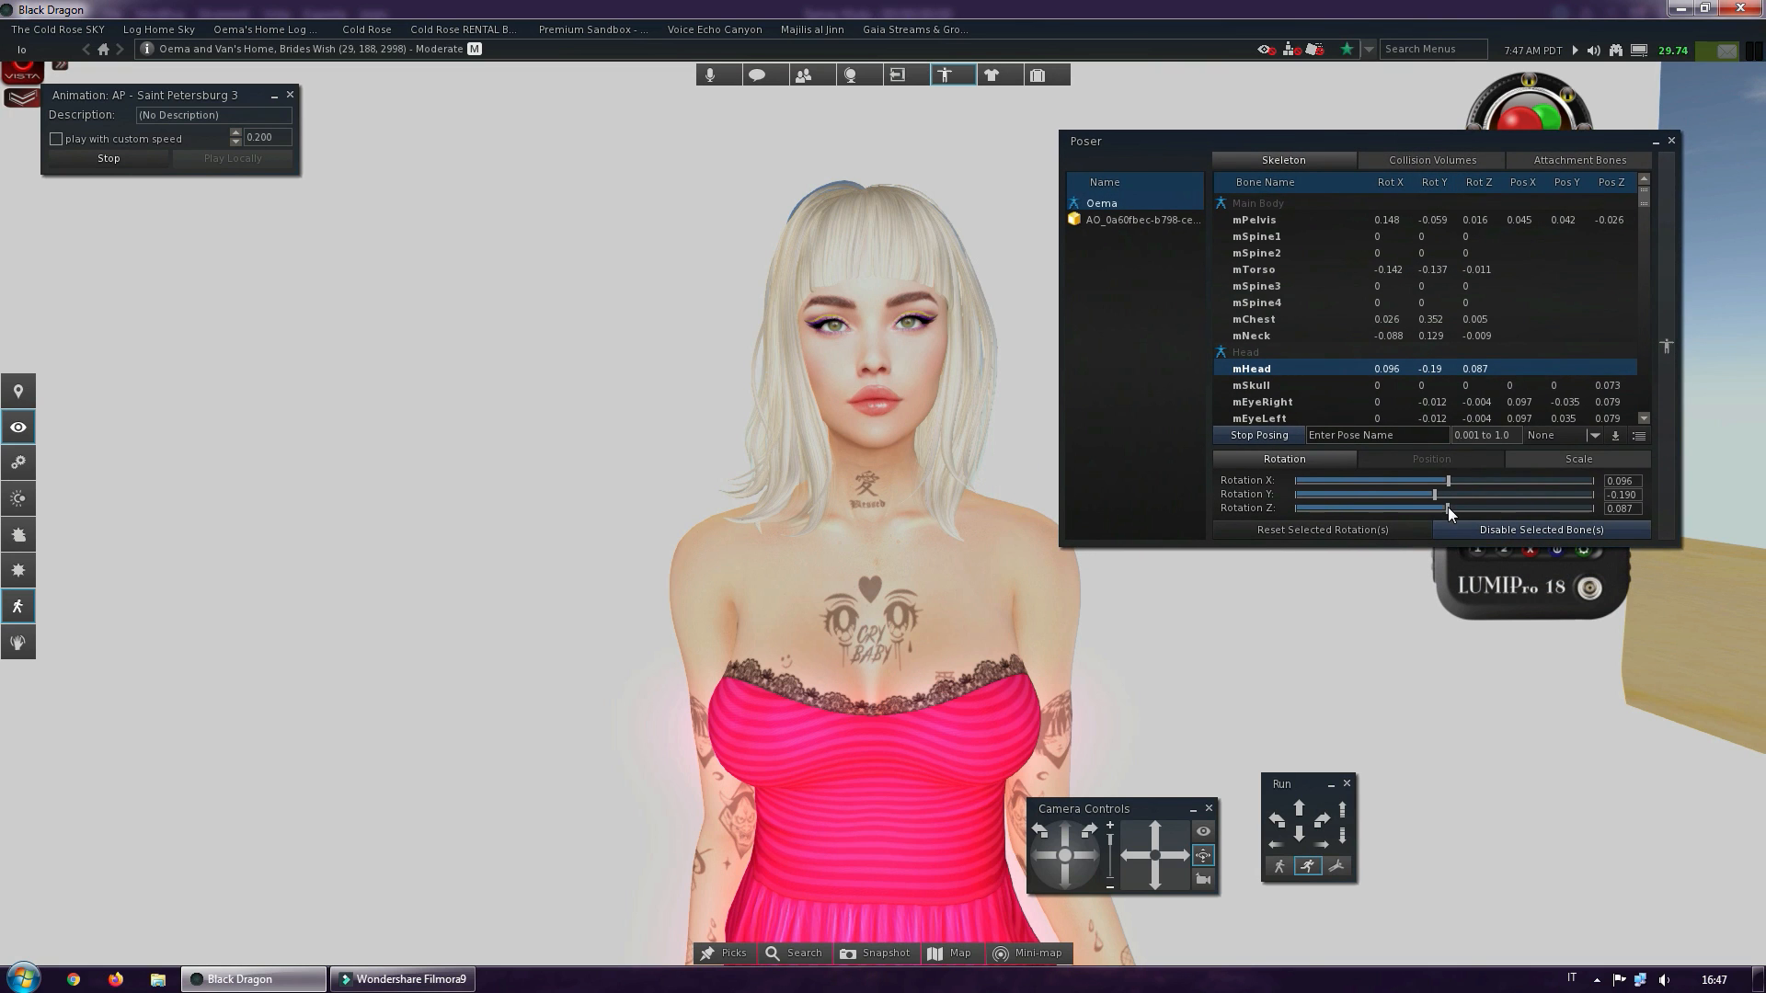
left_click_drag(1448, 508, 1450, 479)
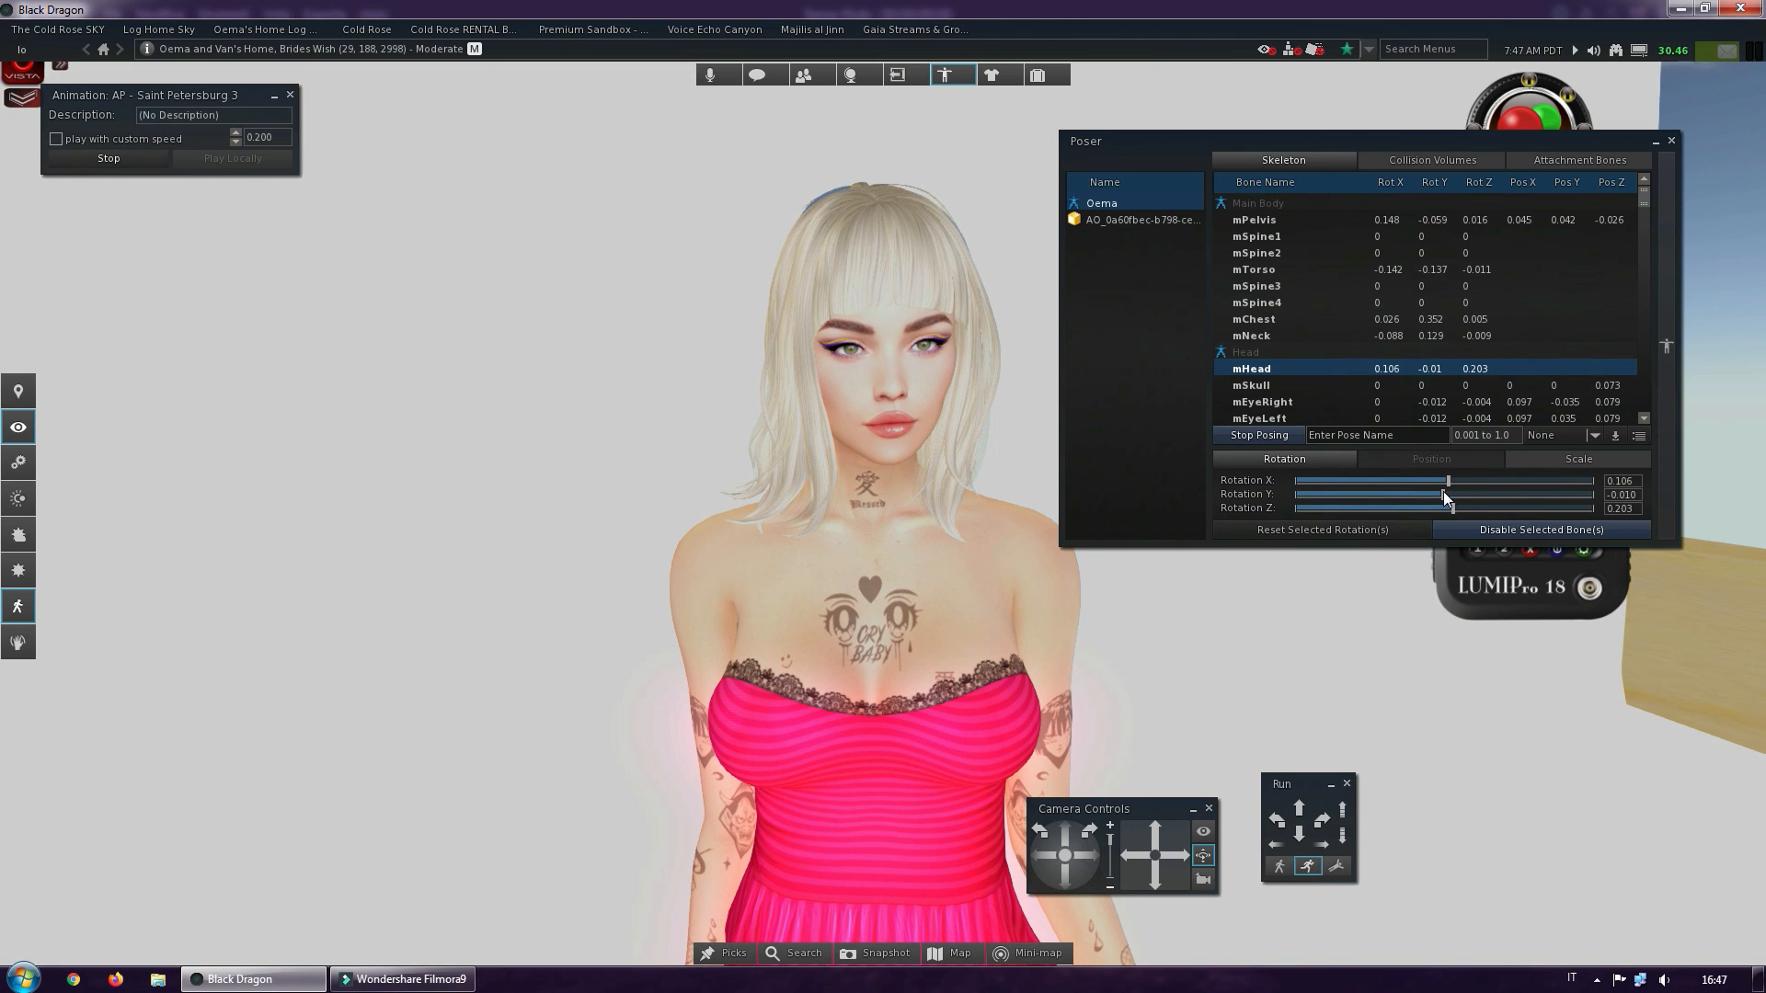
left_click_drag(1443, 494, 1446, 478)
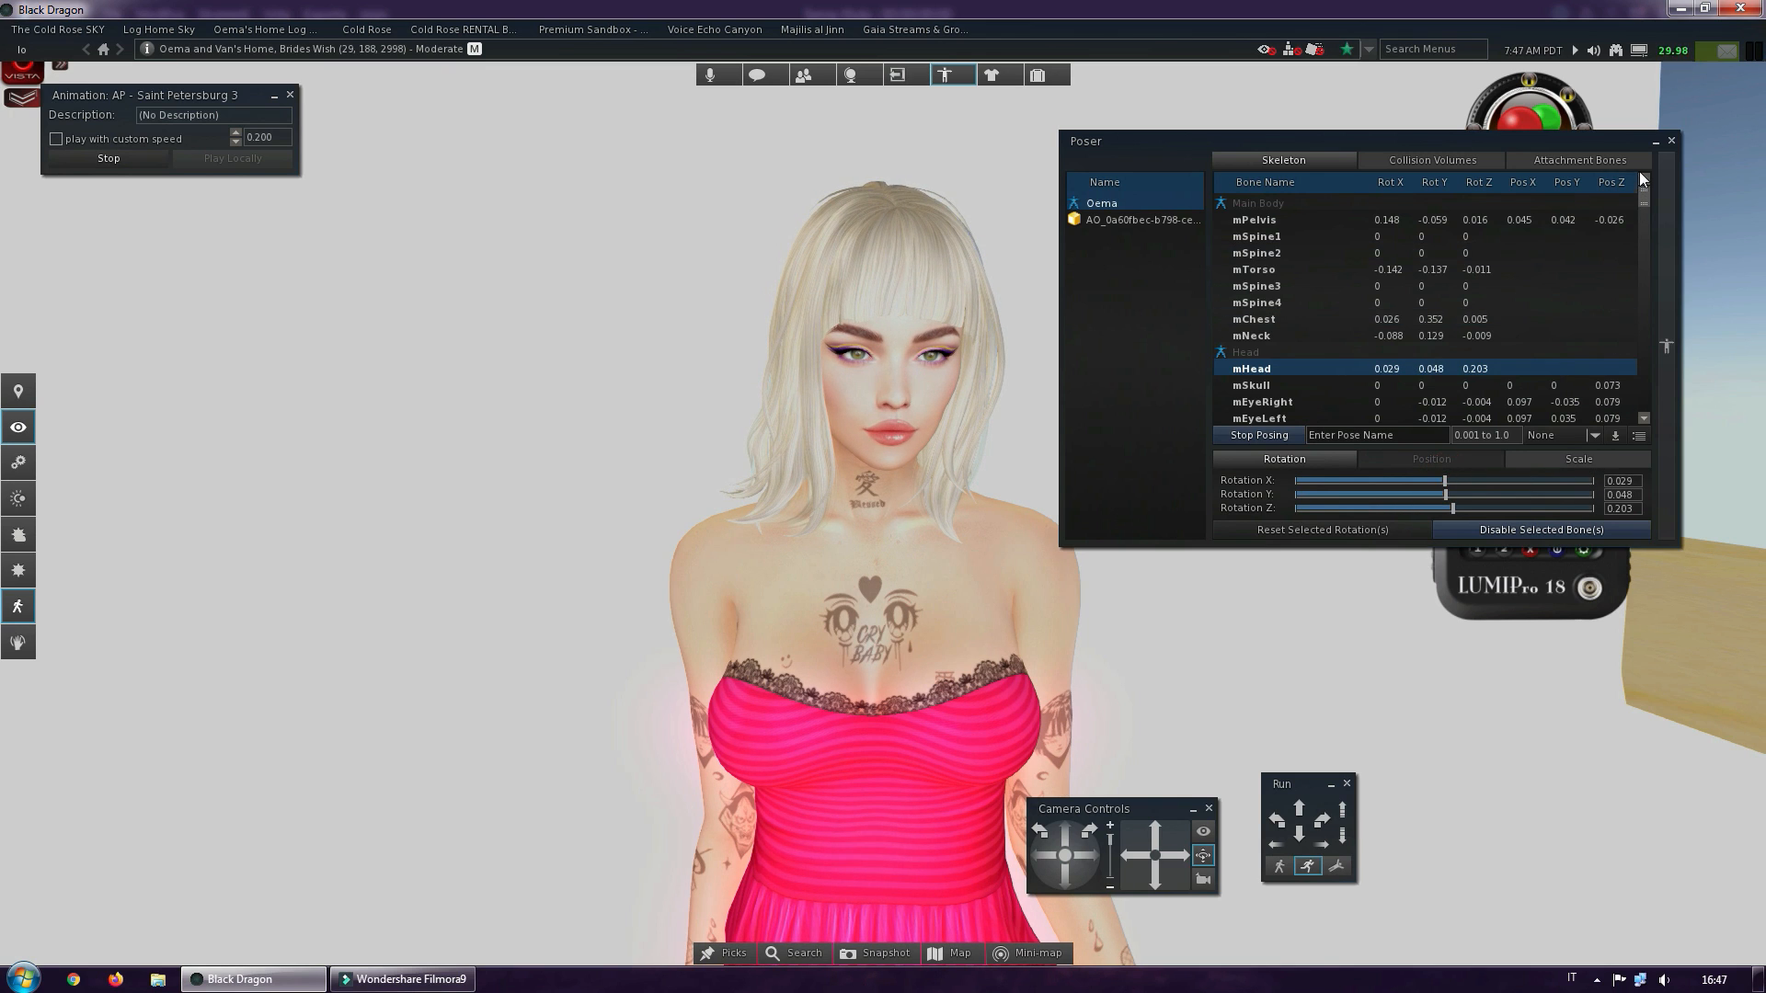
left_click_drag(1281, 143, 266, 248)
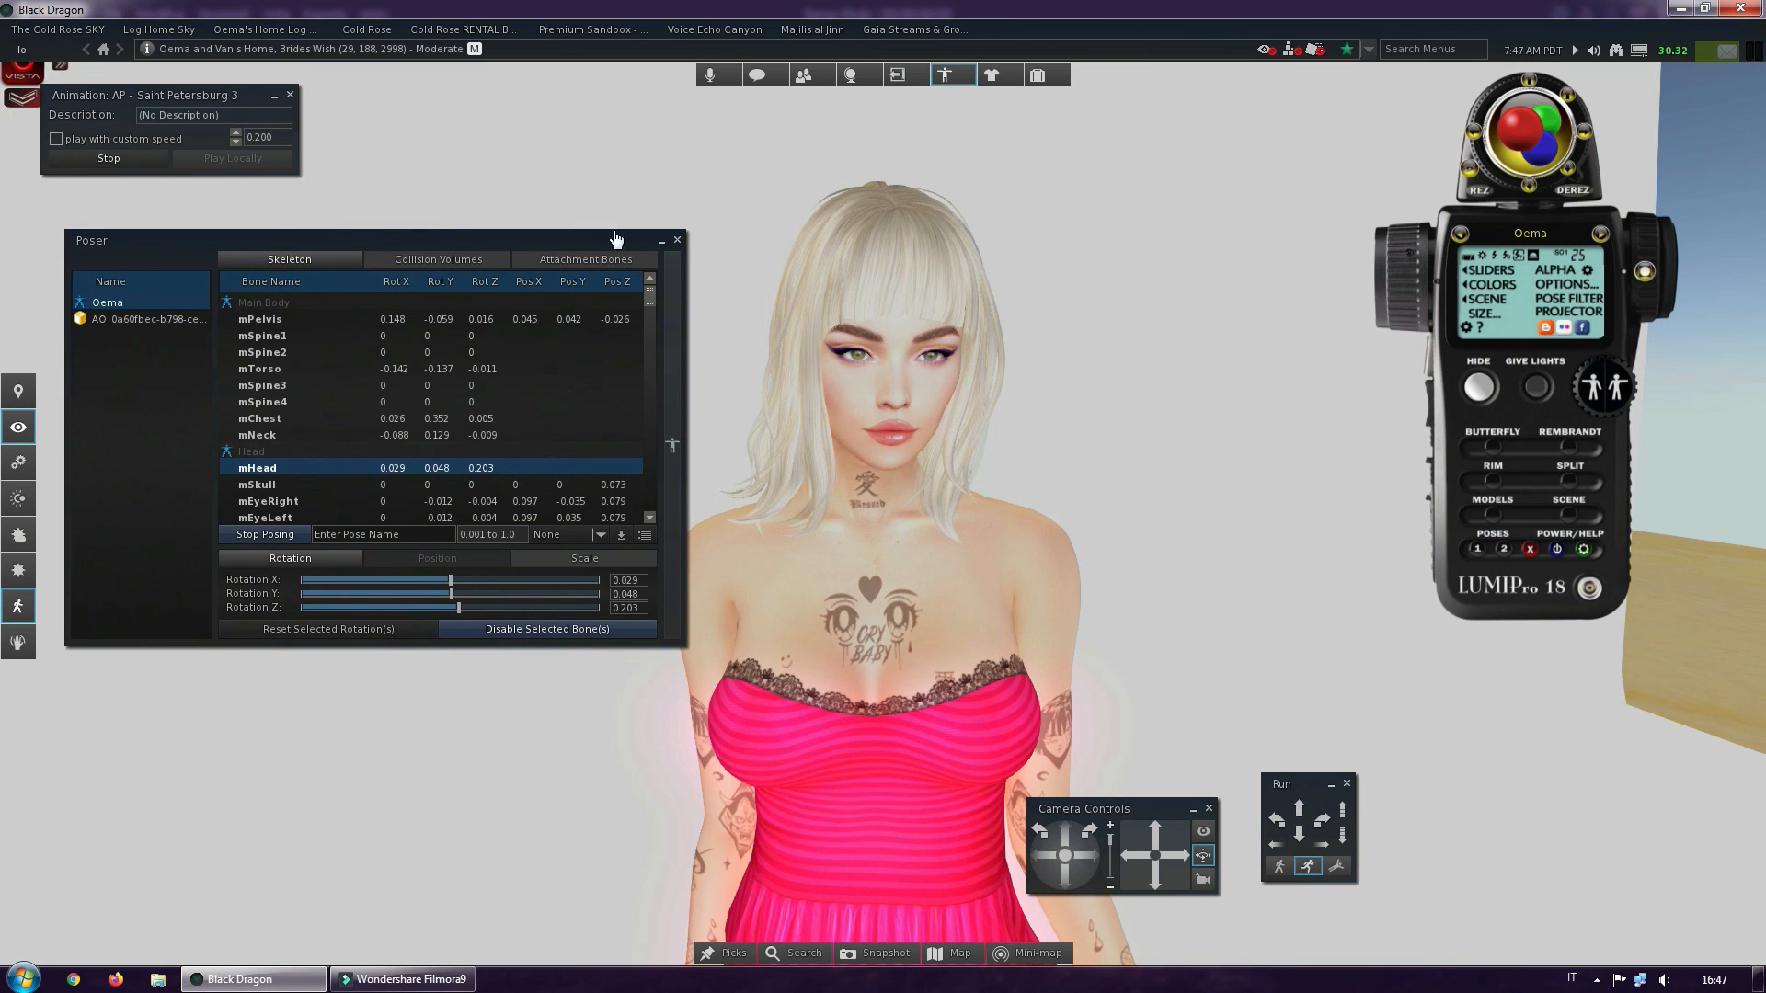
left_click(678, 240)
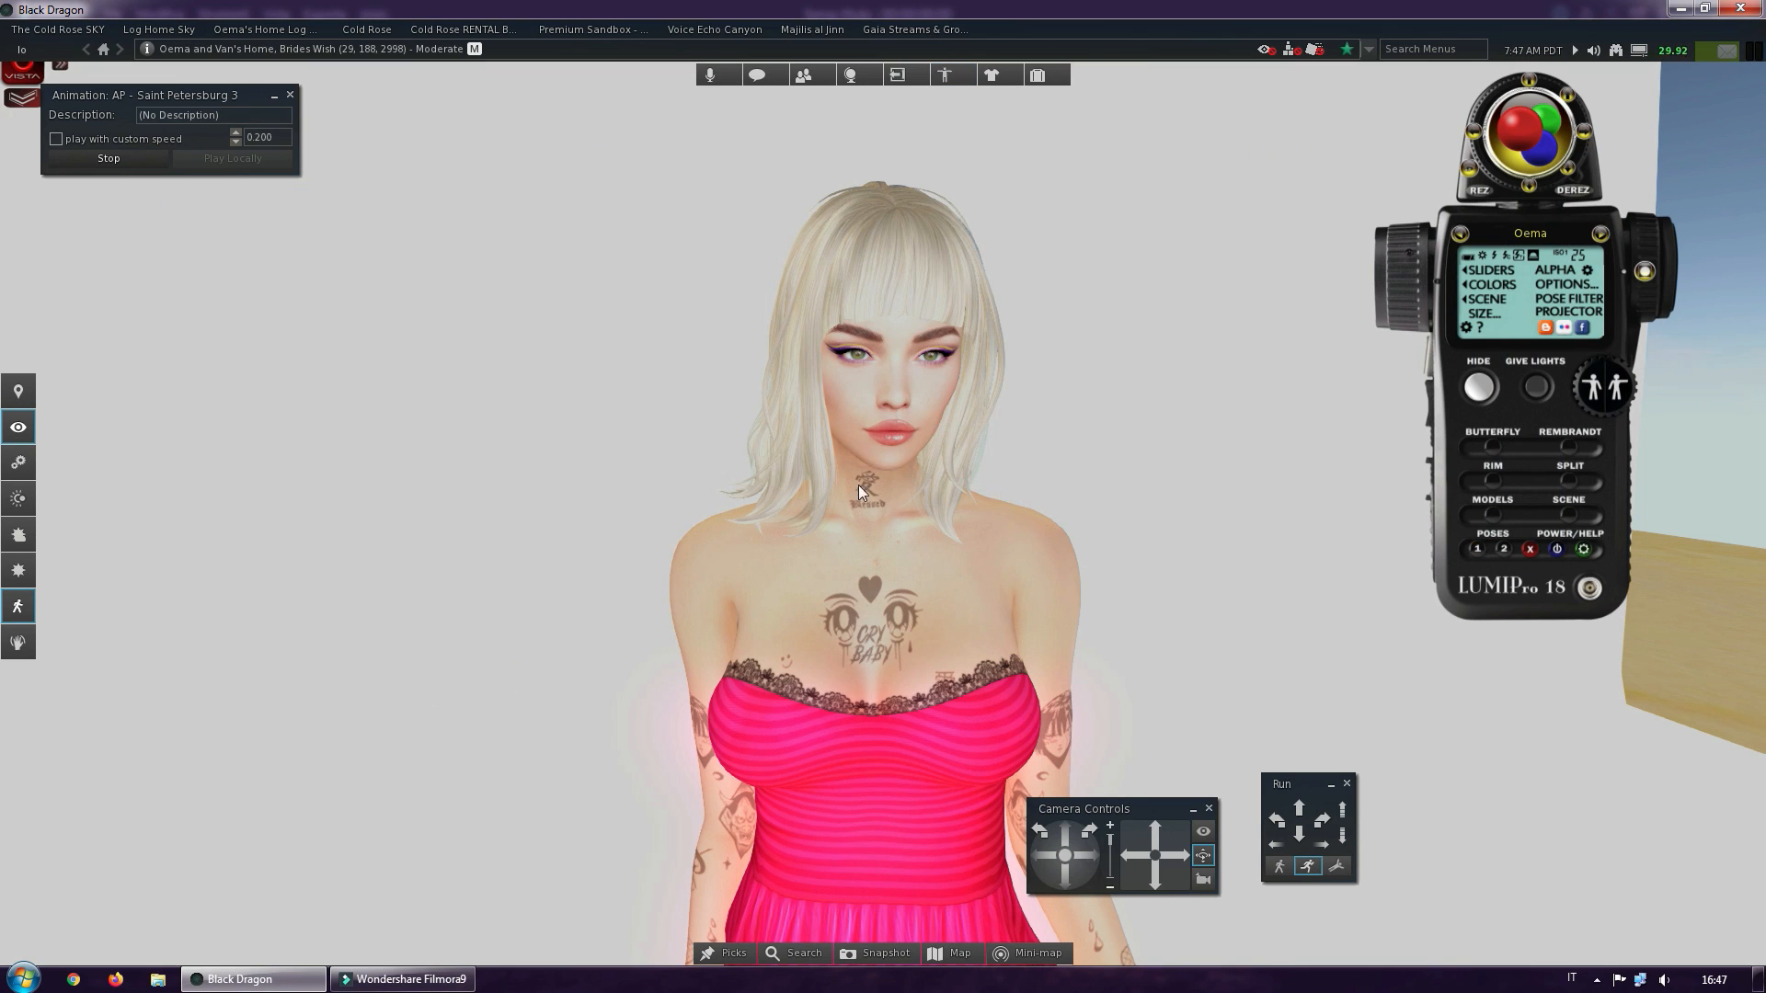
Examine the avatar's new head pose from the upper body out to nearly the full figure
mouse_move(851, 619)
left_mouse_down("ctrl+alt")
mouse_move(780, 619)
mouse_move(885, 619)
left_mouse_up("ctrl+alt")
left_click(880, 557, "alt")
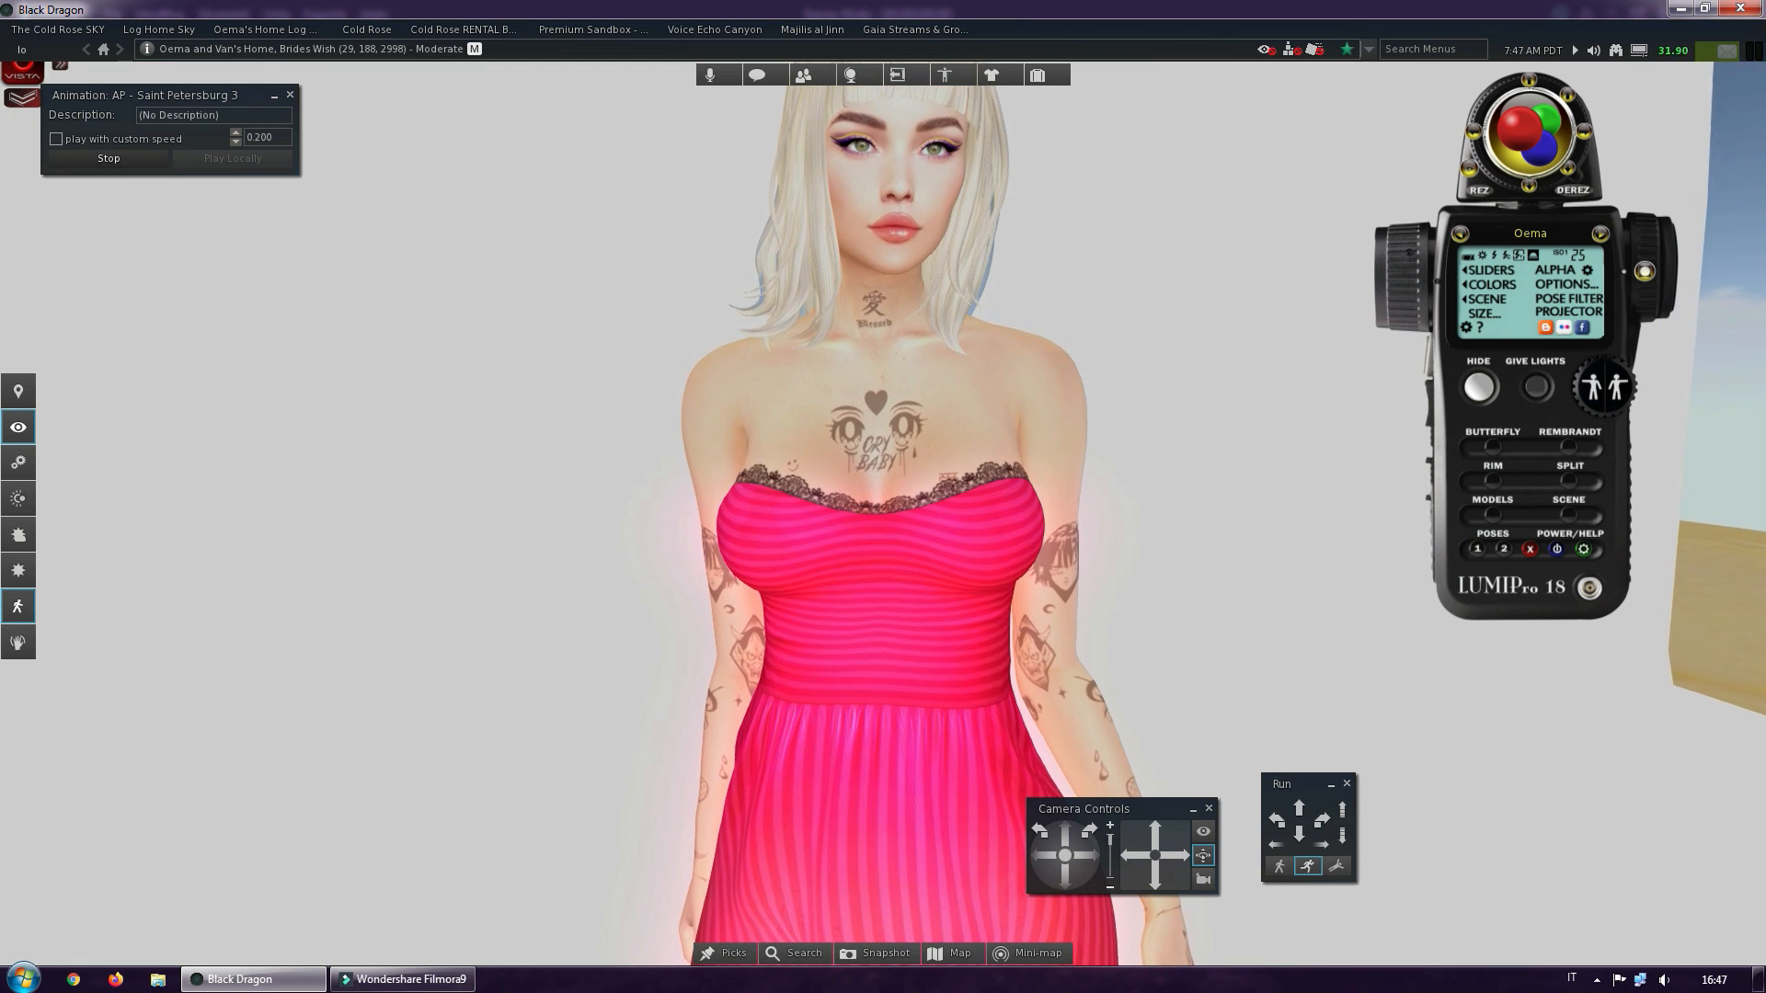
scroll(883, 553, "down", 3)
left_click_drag(885, 552, 883, 481, "ctrl+alt+shift")
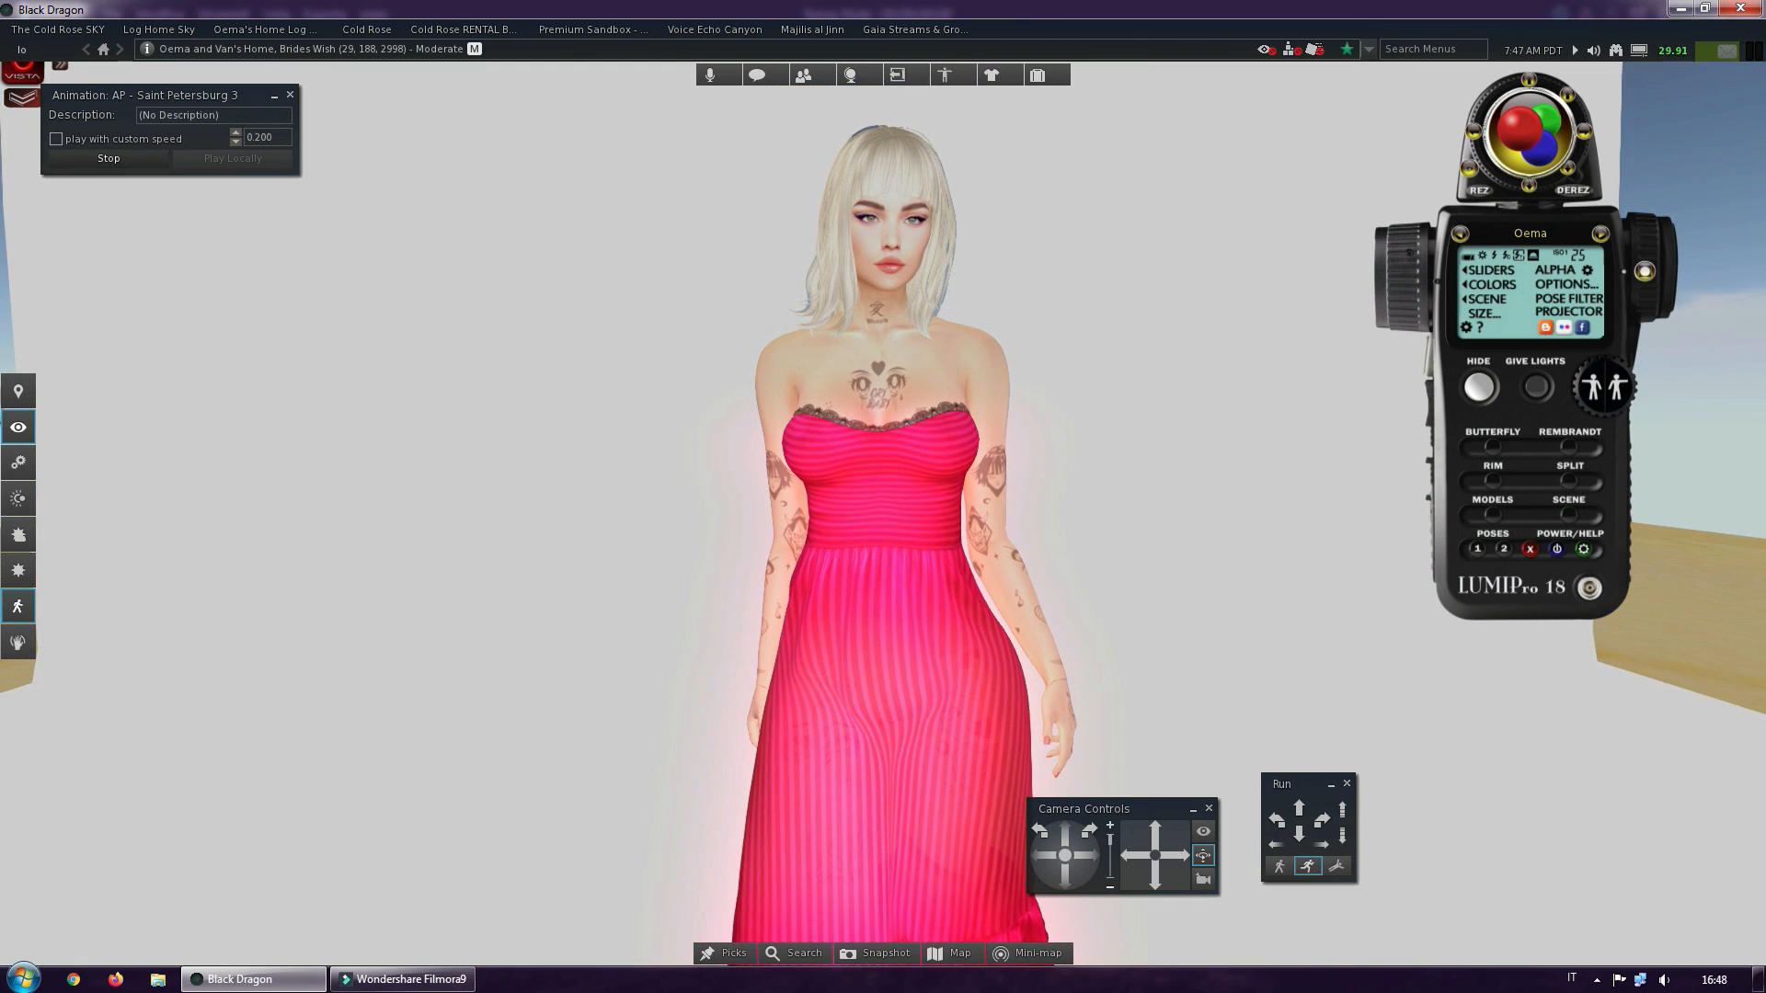
left_click_drag(883, 554, 894, 555, "alt")
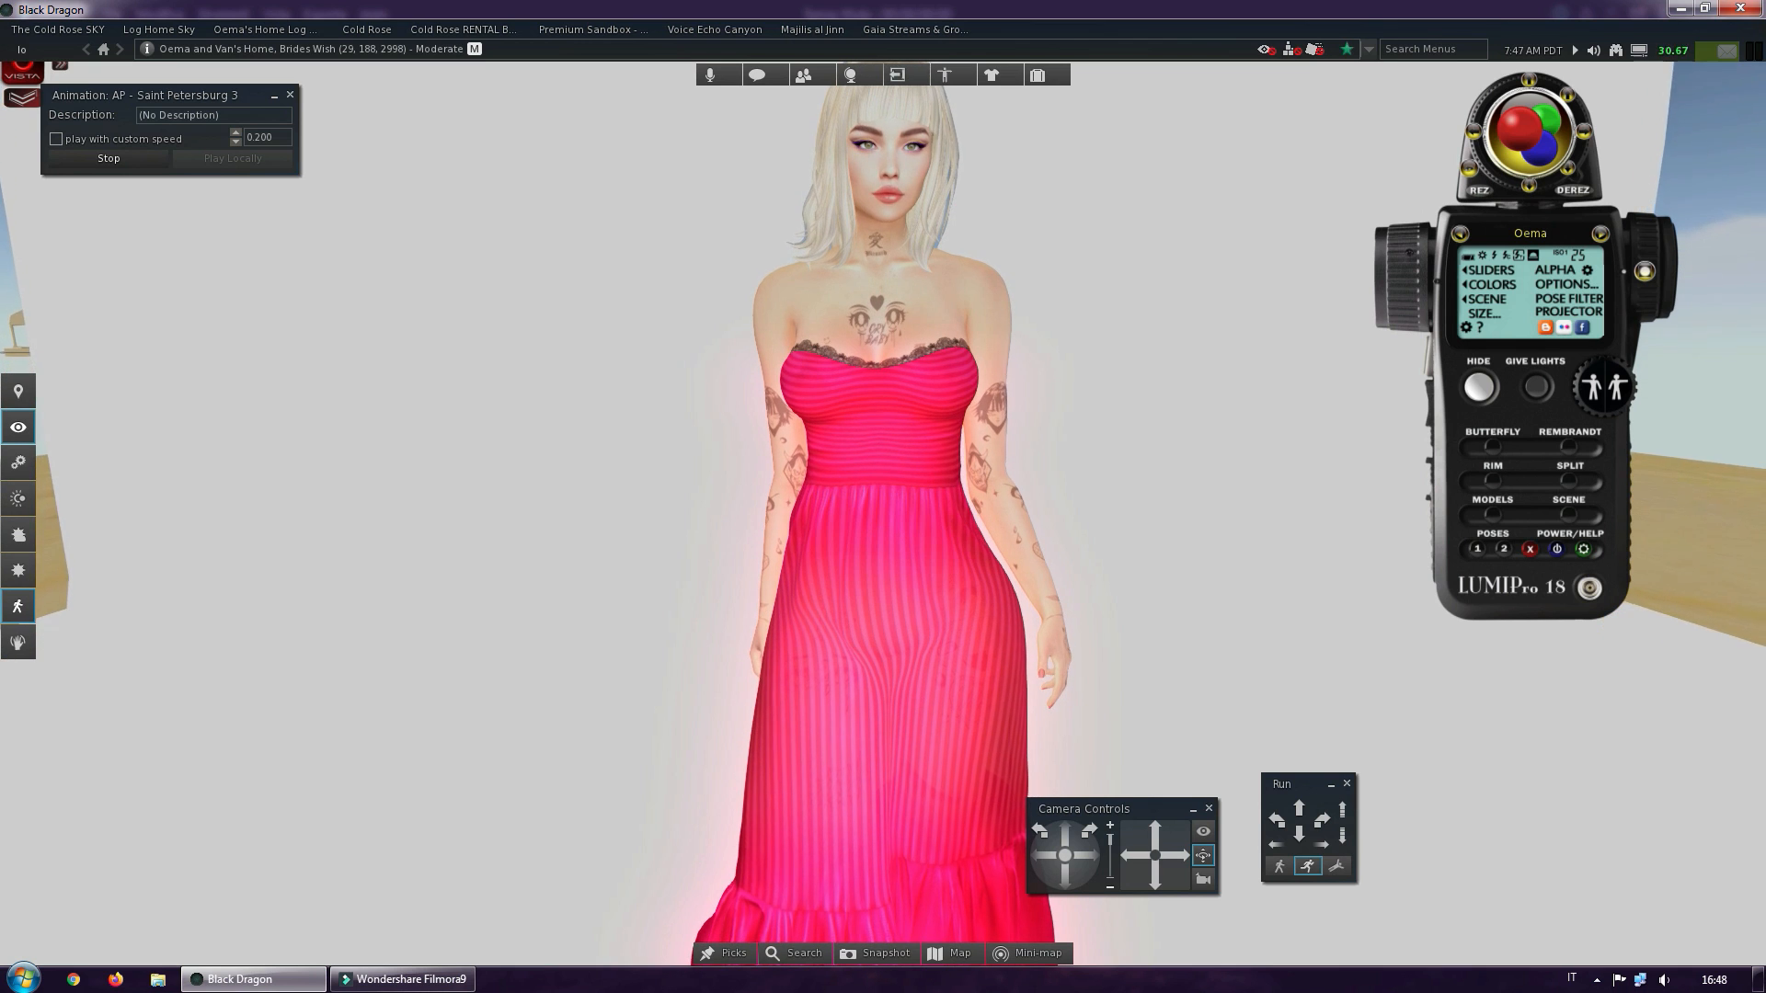
scroll(881, 484, "down", 2)
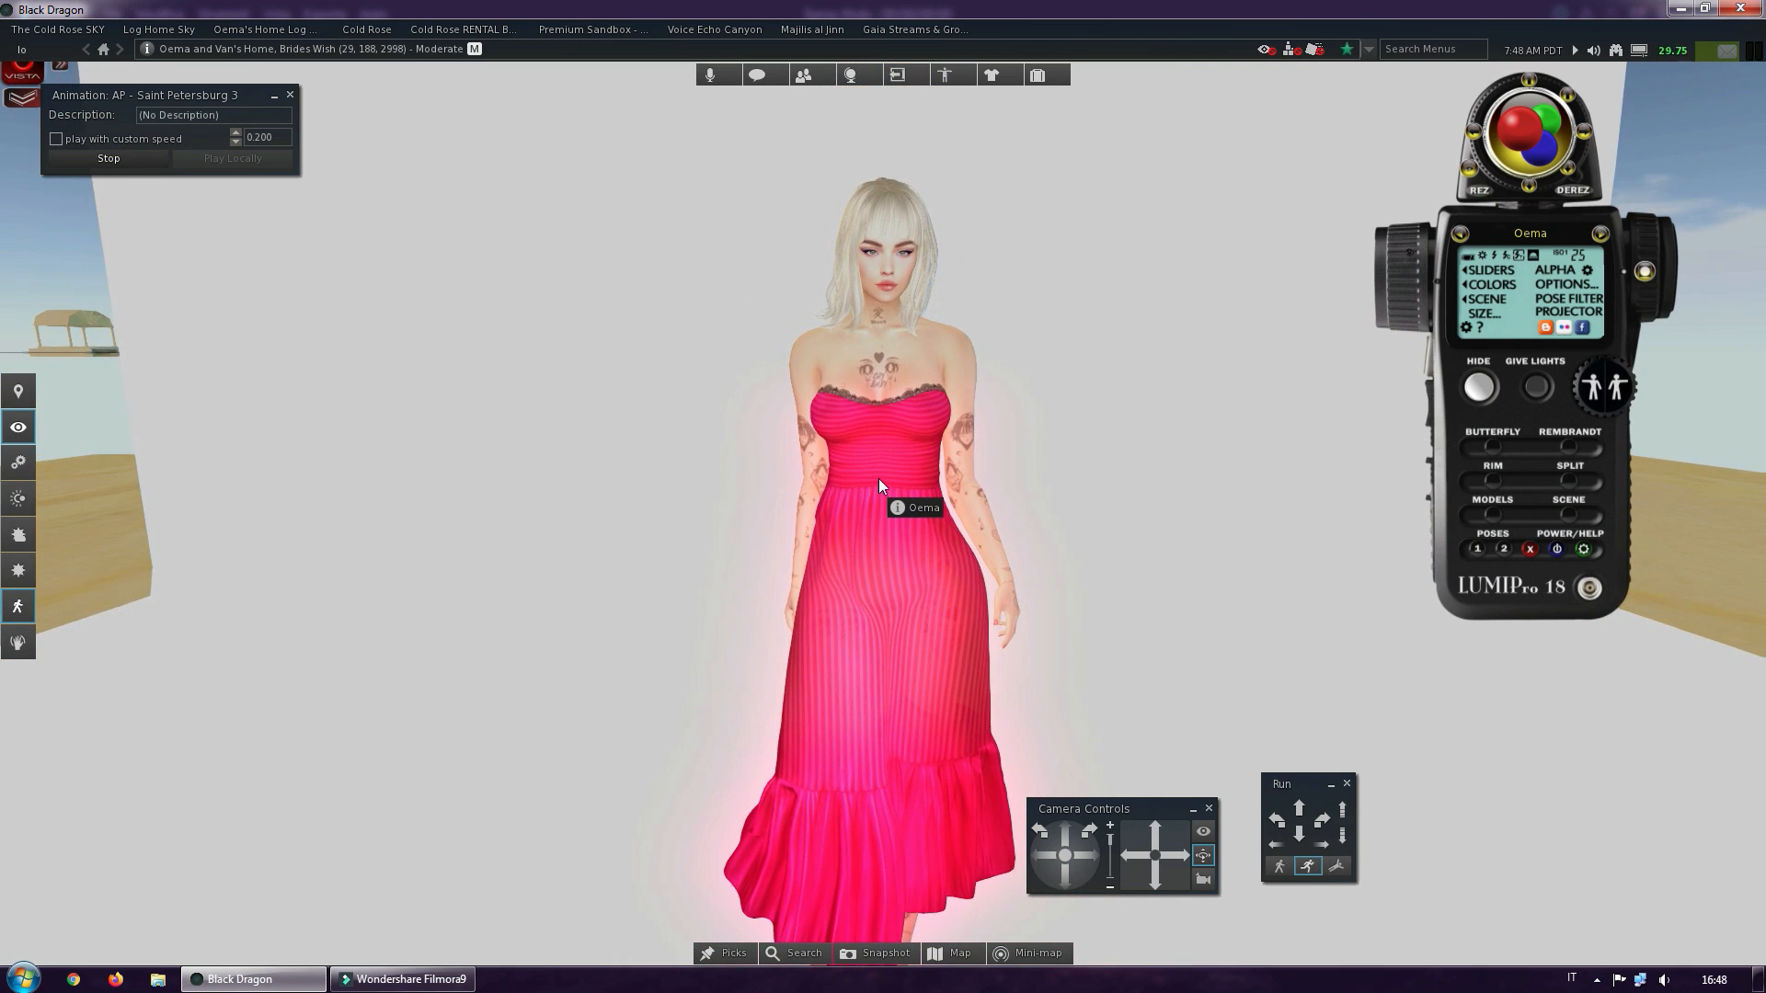
left_click_drag(876, 504, 885, 497, "ctrl+alt")
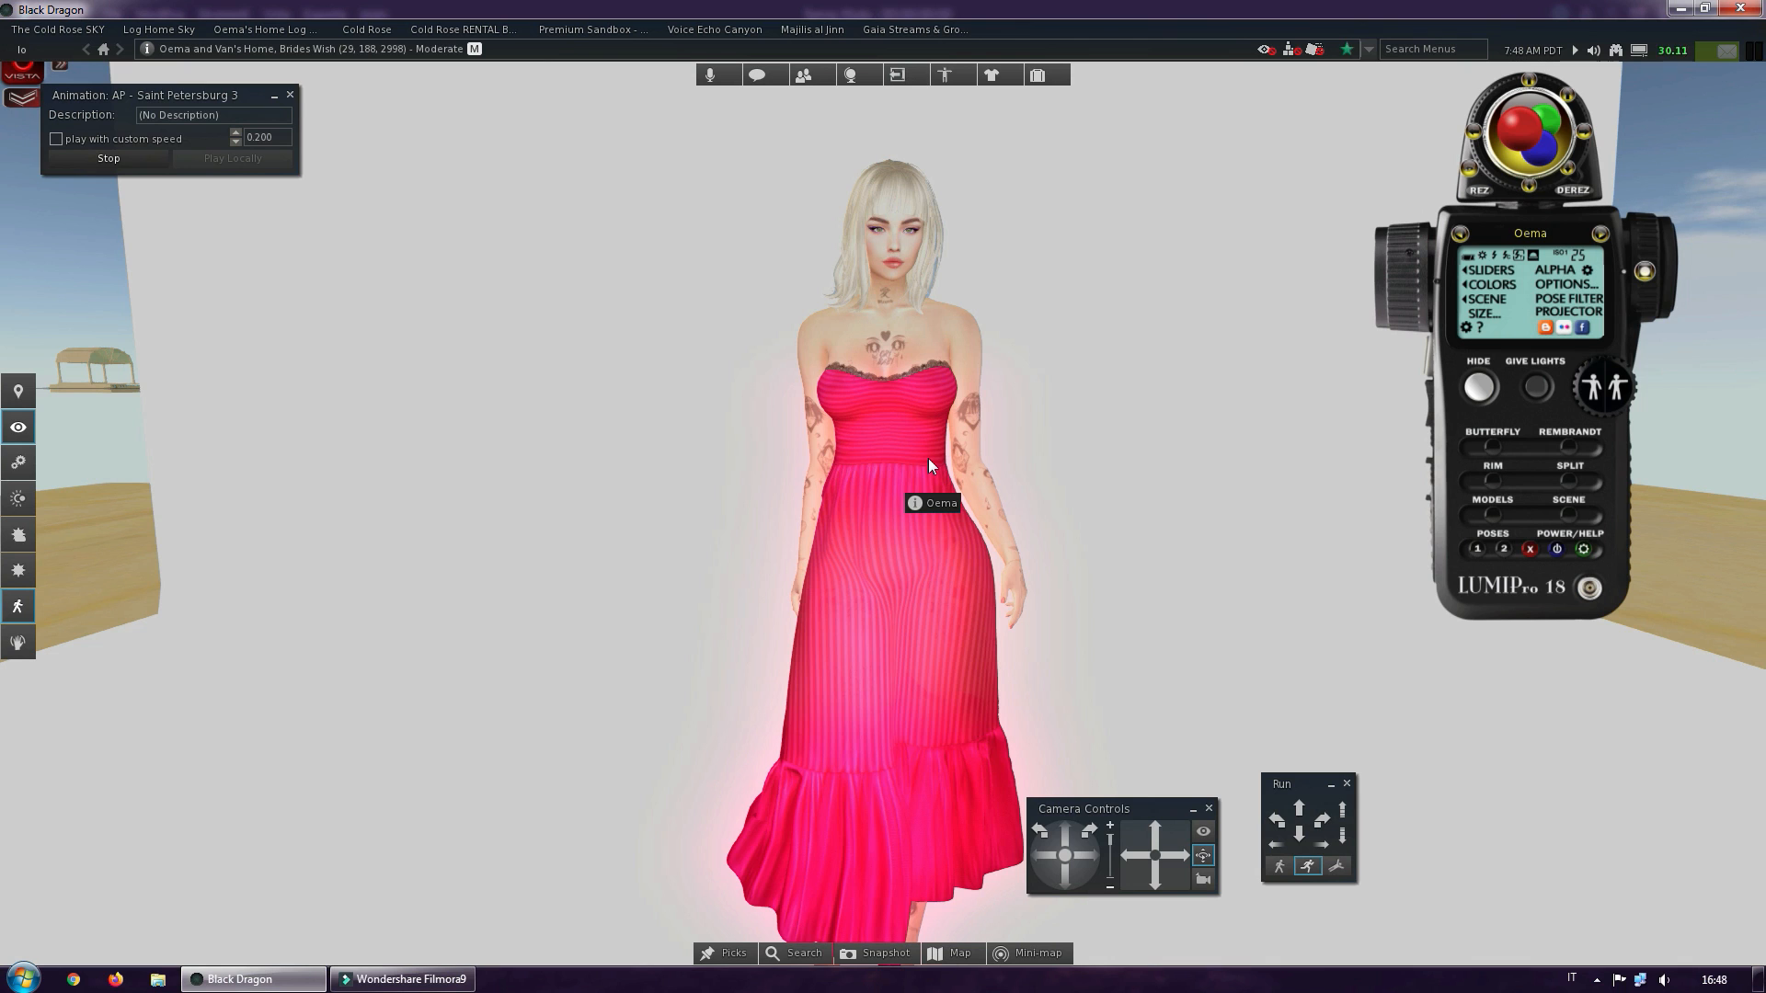
scroll(929, 458, "up", 5)
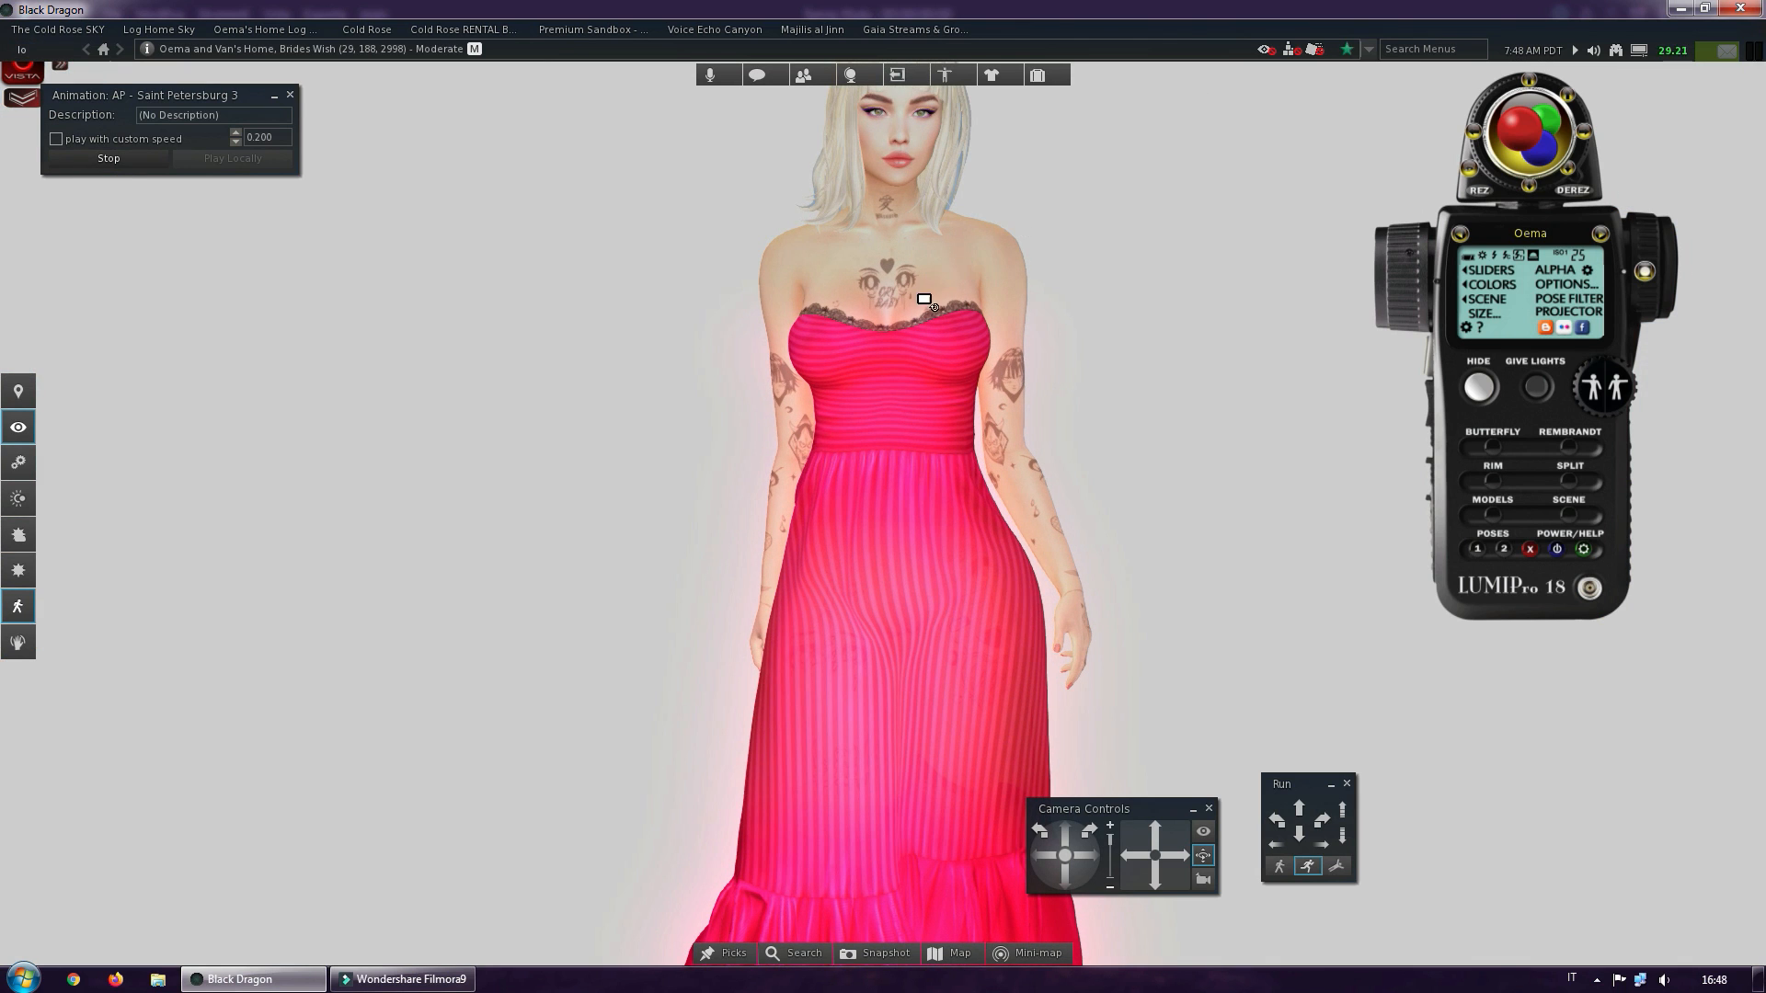
mouse_move(923, 299)
left_mouse_down("ctrl+alt+shift")
mouse_move(898, 472)
mouse_move(921, 411)
mouse_move(952, 411)
mouse_move(931, 412)
left_mouse_up("ctrl+alt+shift")
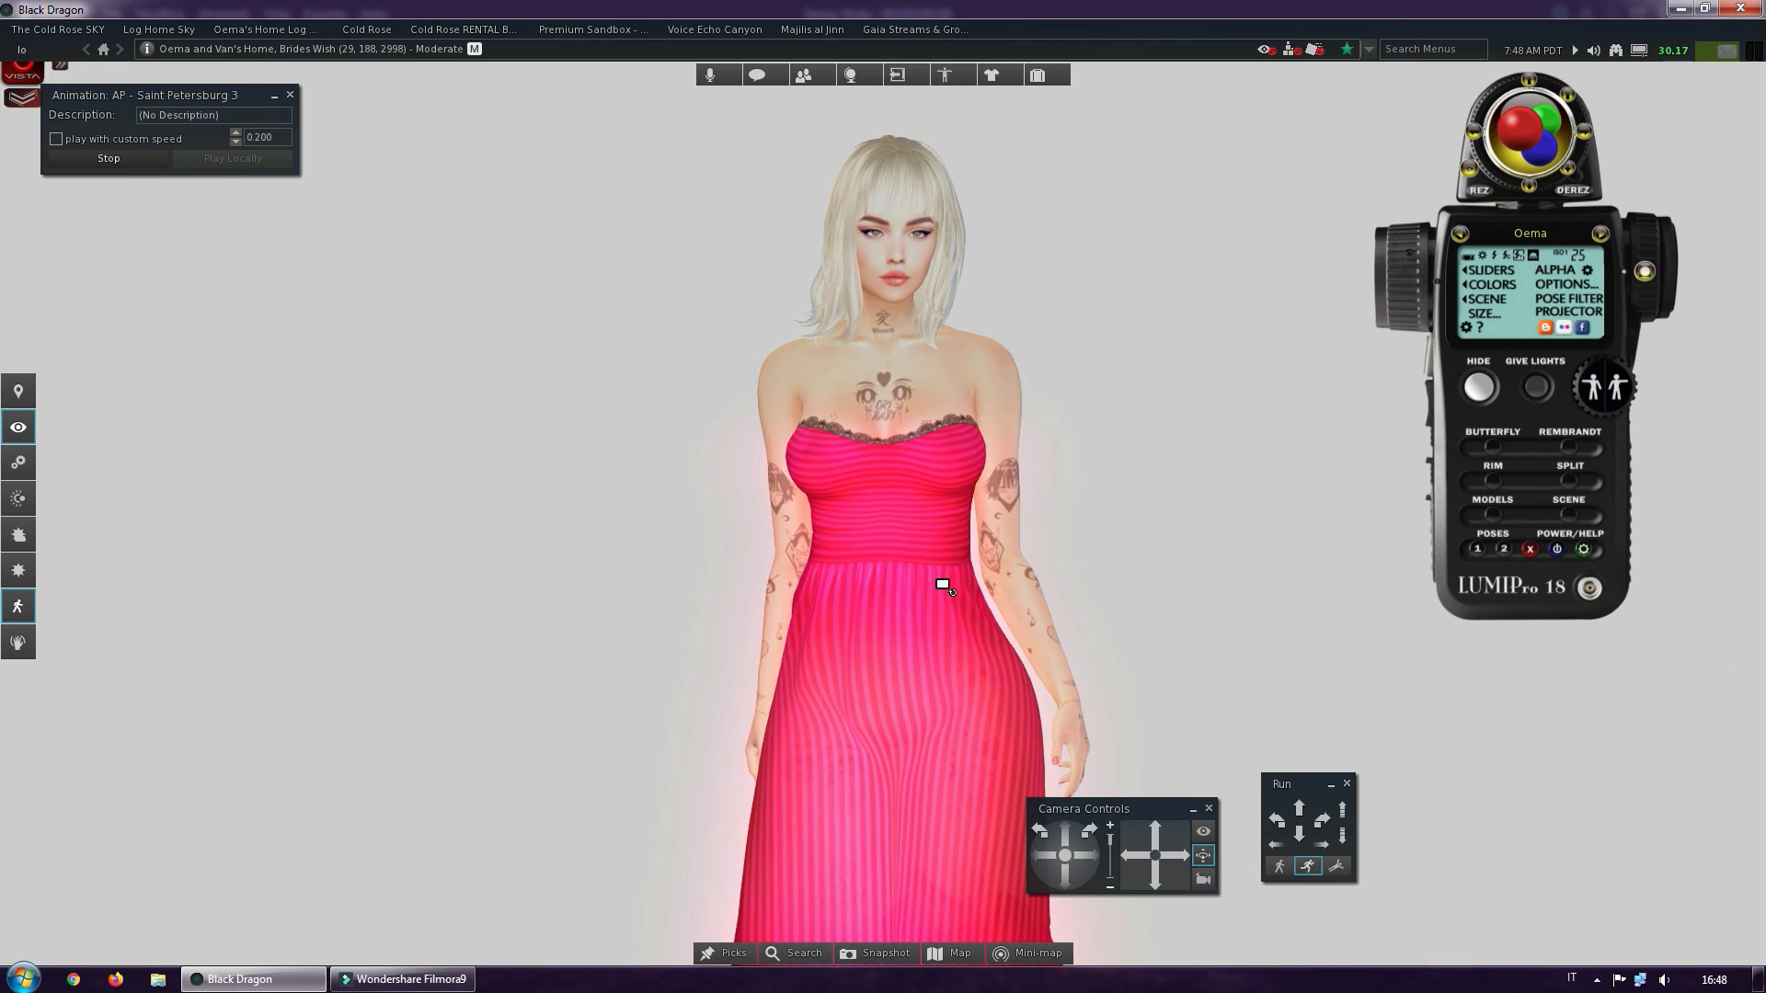
mouse_move(906, 565)
left_mouse_down("ctrl+alt+shift")
mouse_move(906, 484)
mouse_move(864, 506)
left_mouse_up("ctrl+alt+shift")
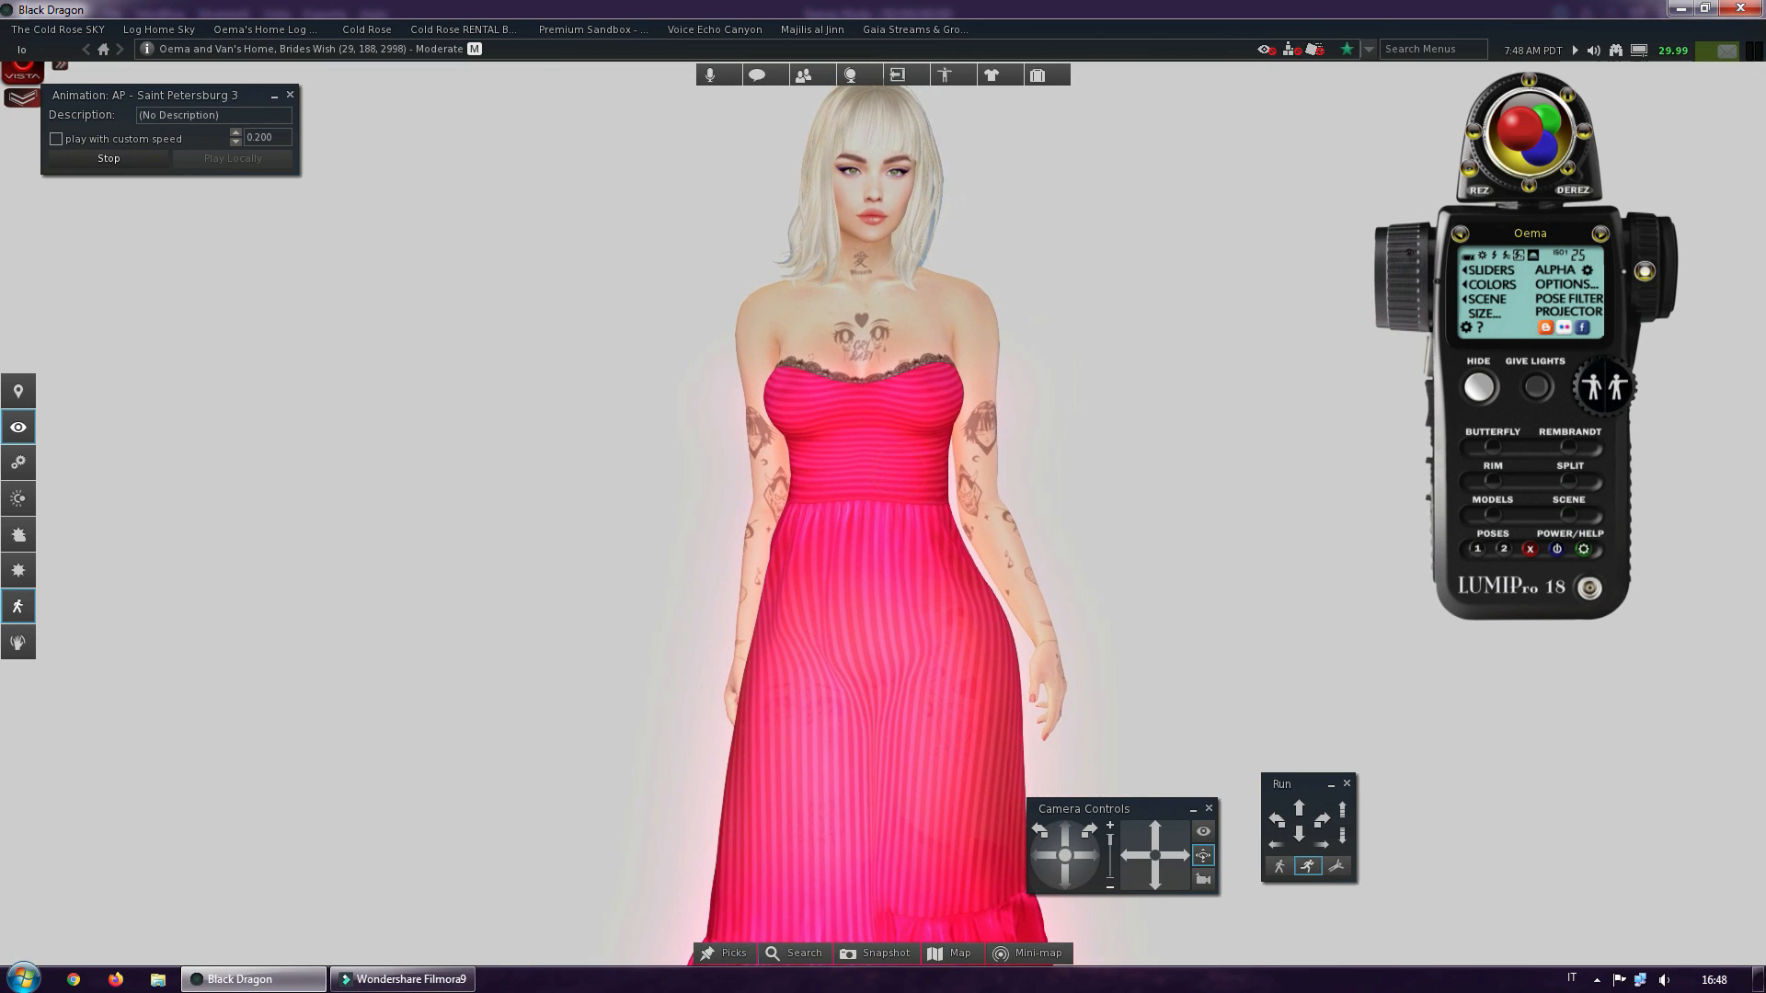
Hide the LUMIPro HUD and roll the camera about 90 degrees so the avatar lies horizontally across the view
left_click(1481, 388)
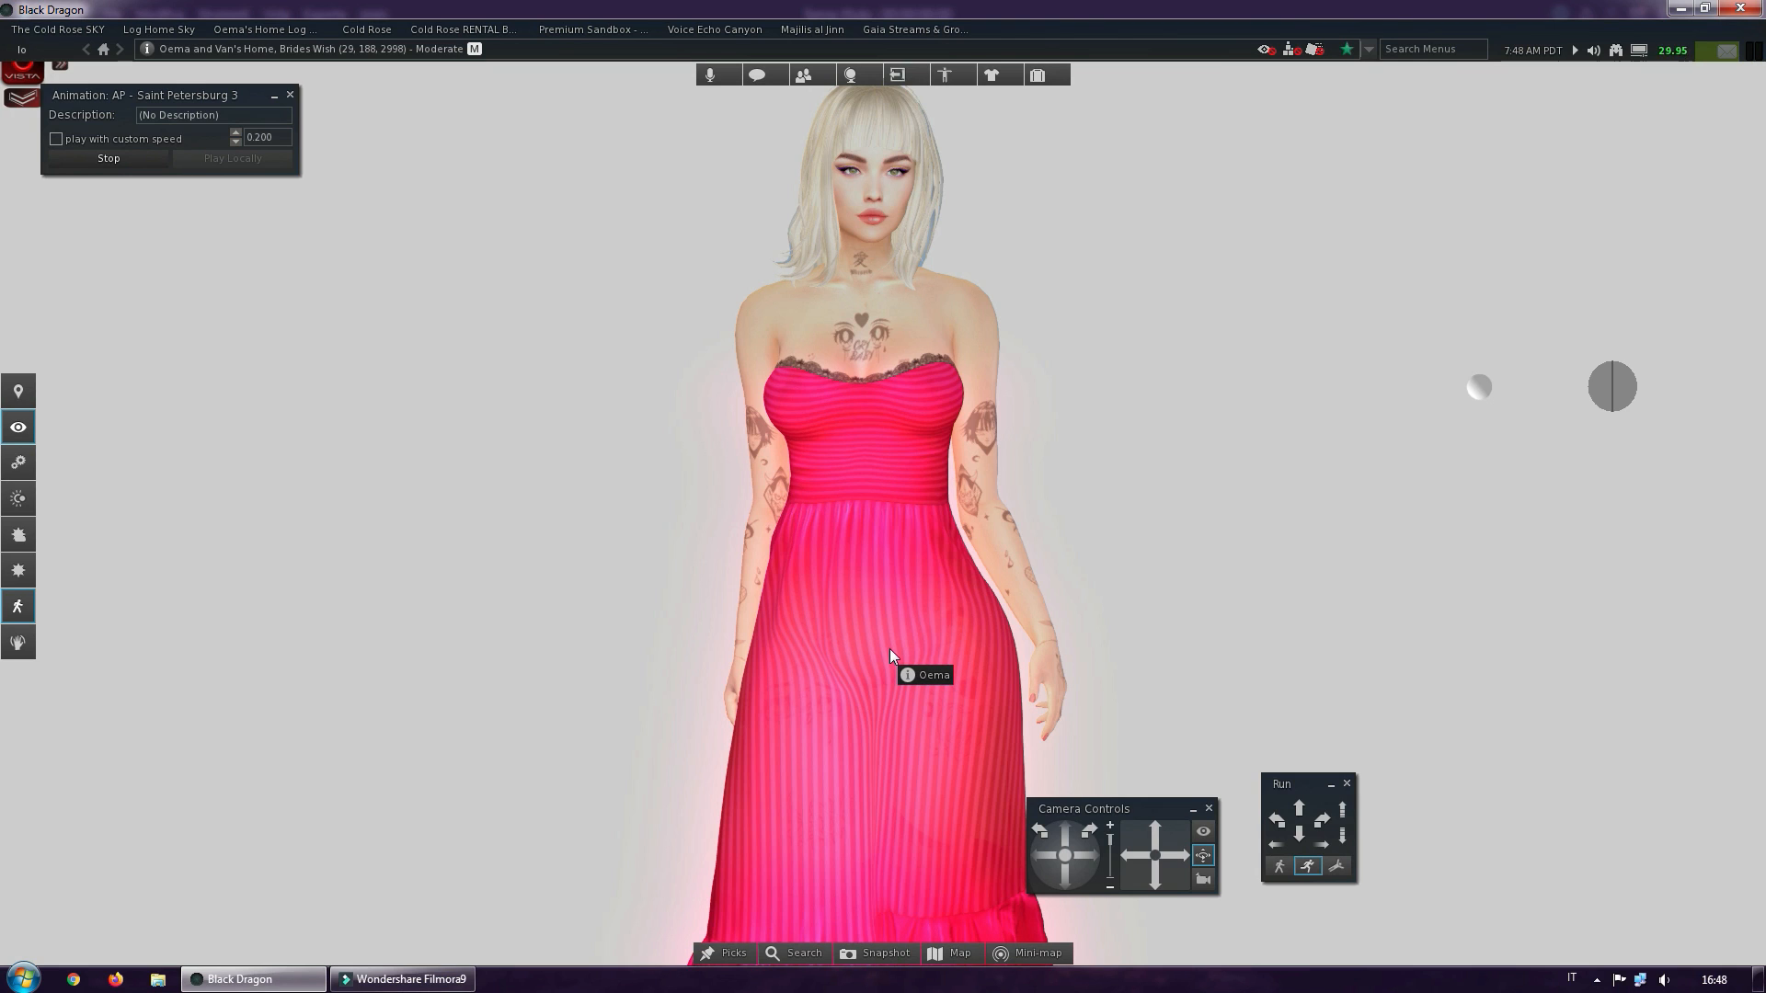
left_click(1040, 832)
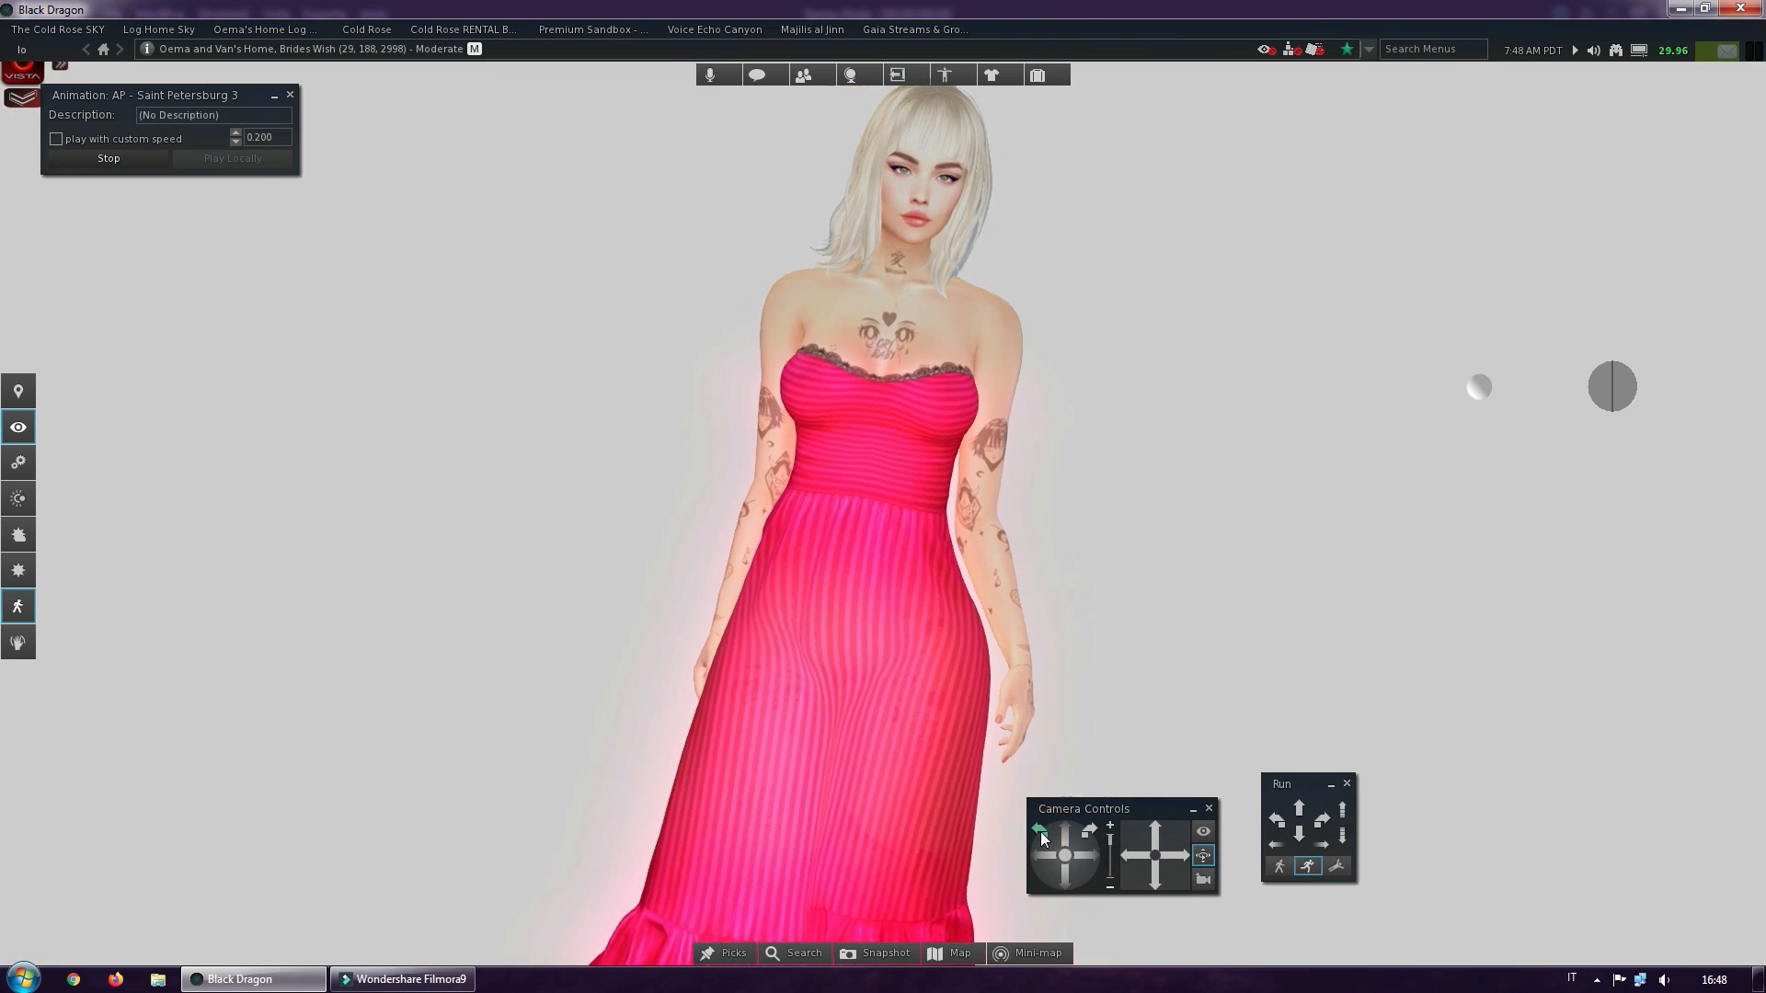
left_click_drag(1040, 832, 1040, 833)
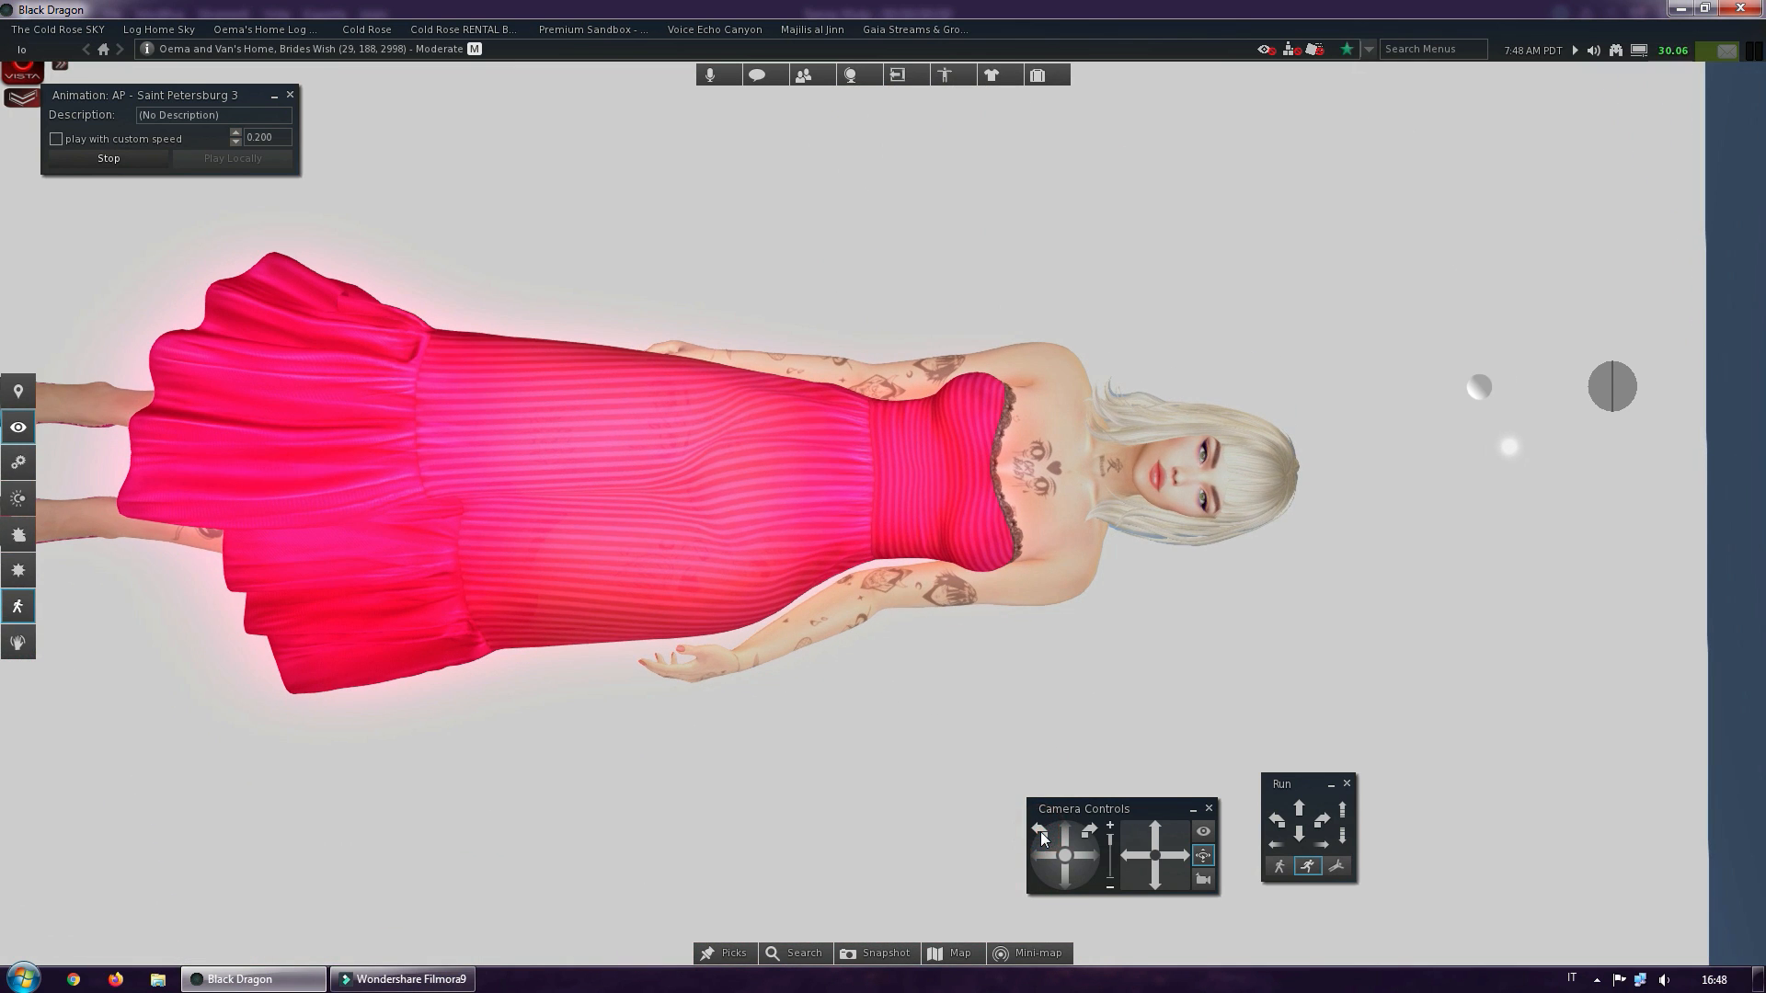
left_click(1088, 832)
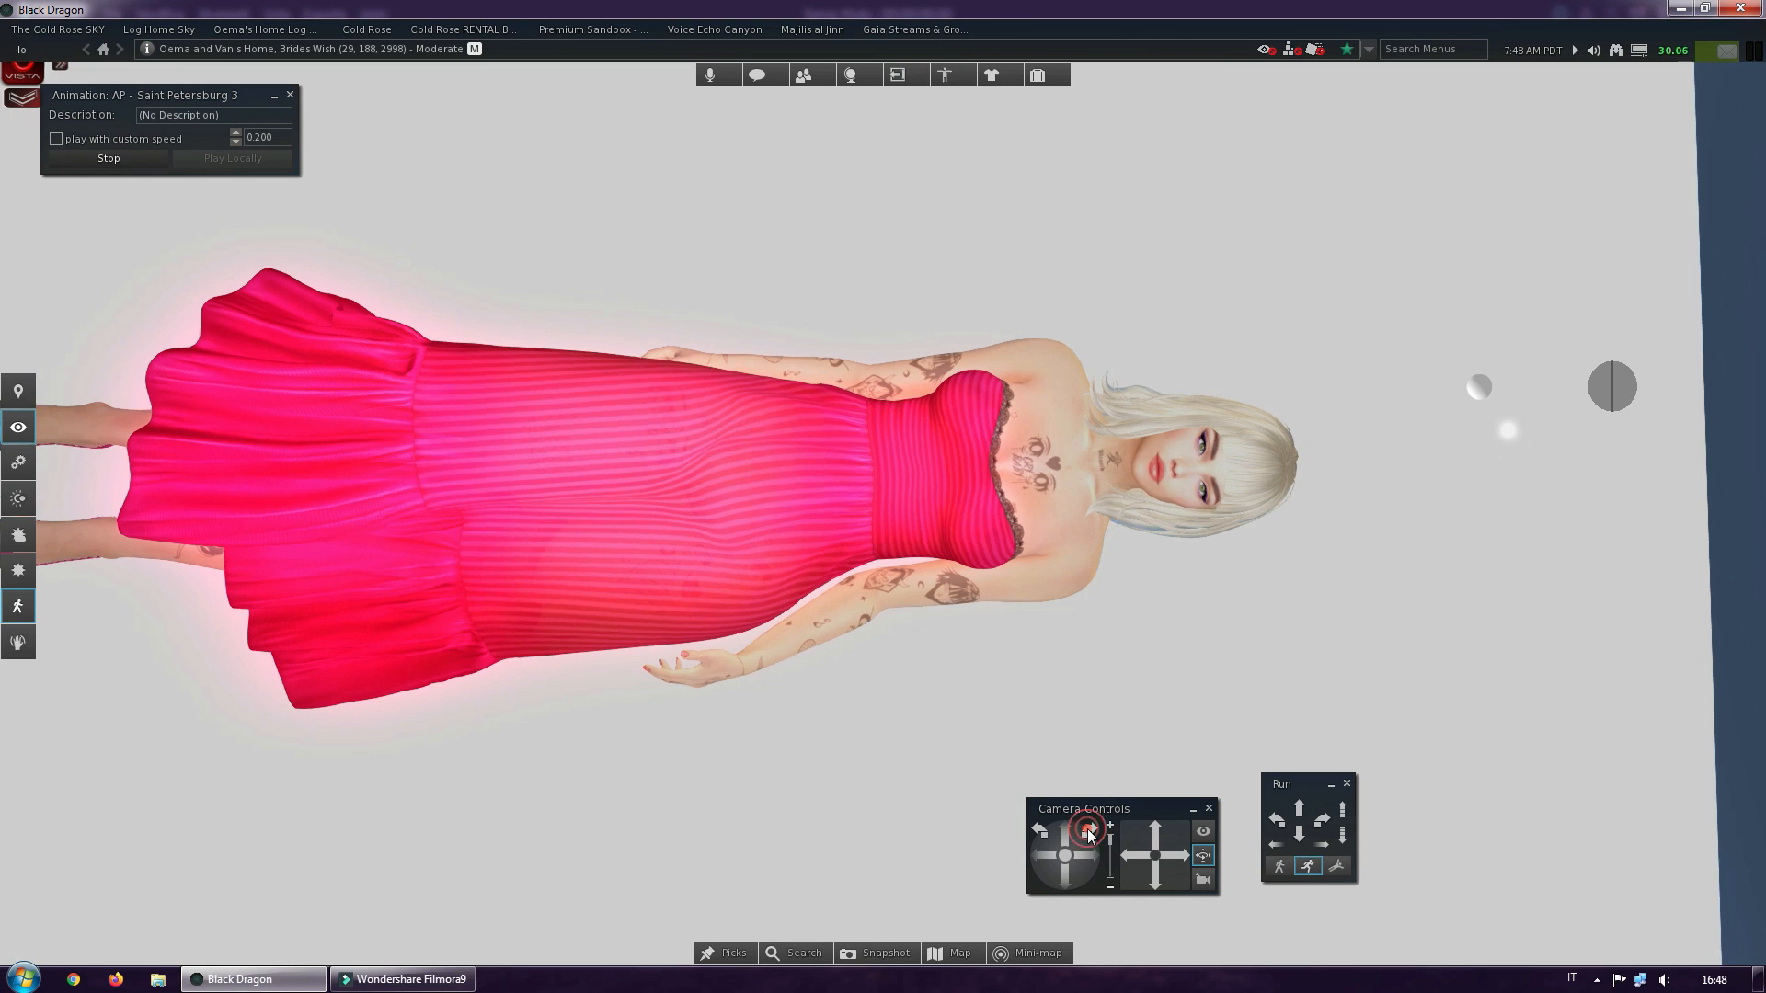
Shift the rolled camera sideways until the avatar's head and dress fit within the view
left_click_drag(1135, 865, 1135, 866)
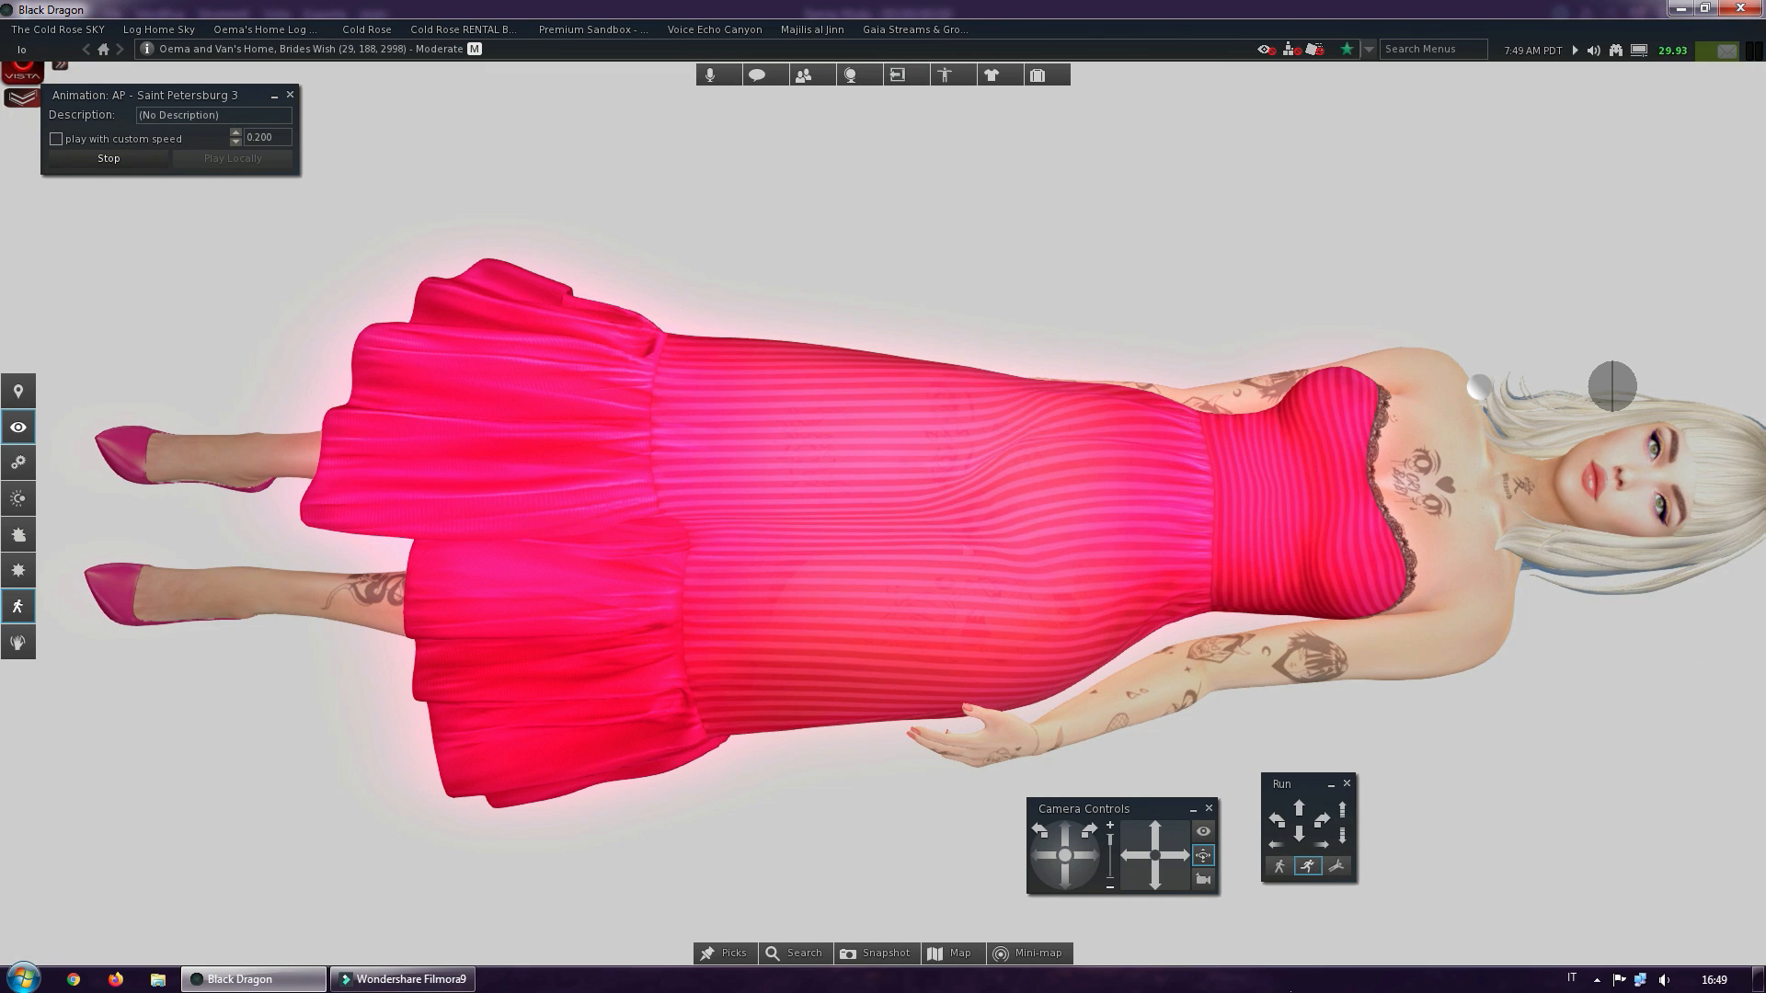
left_click(1182, 855)
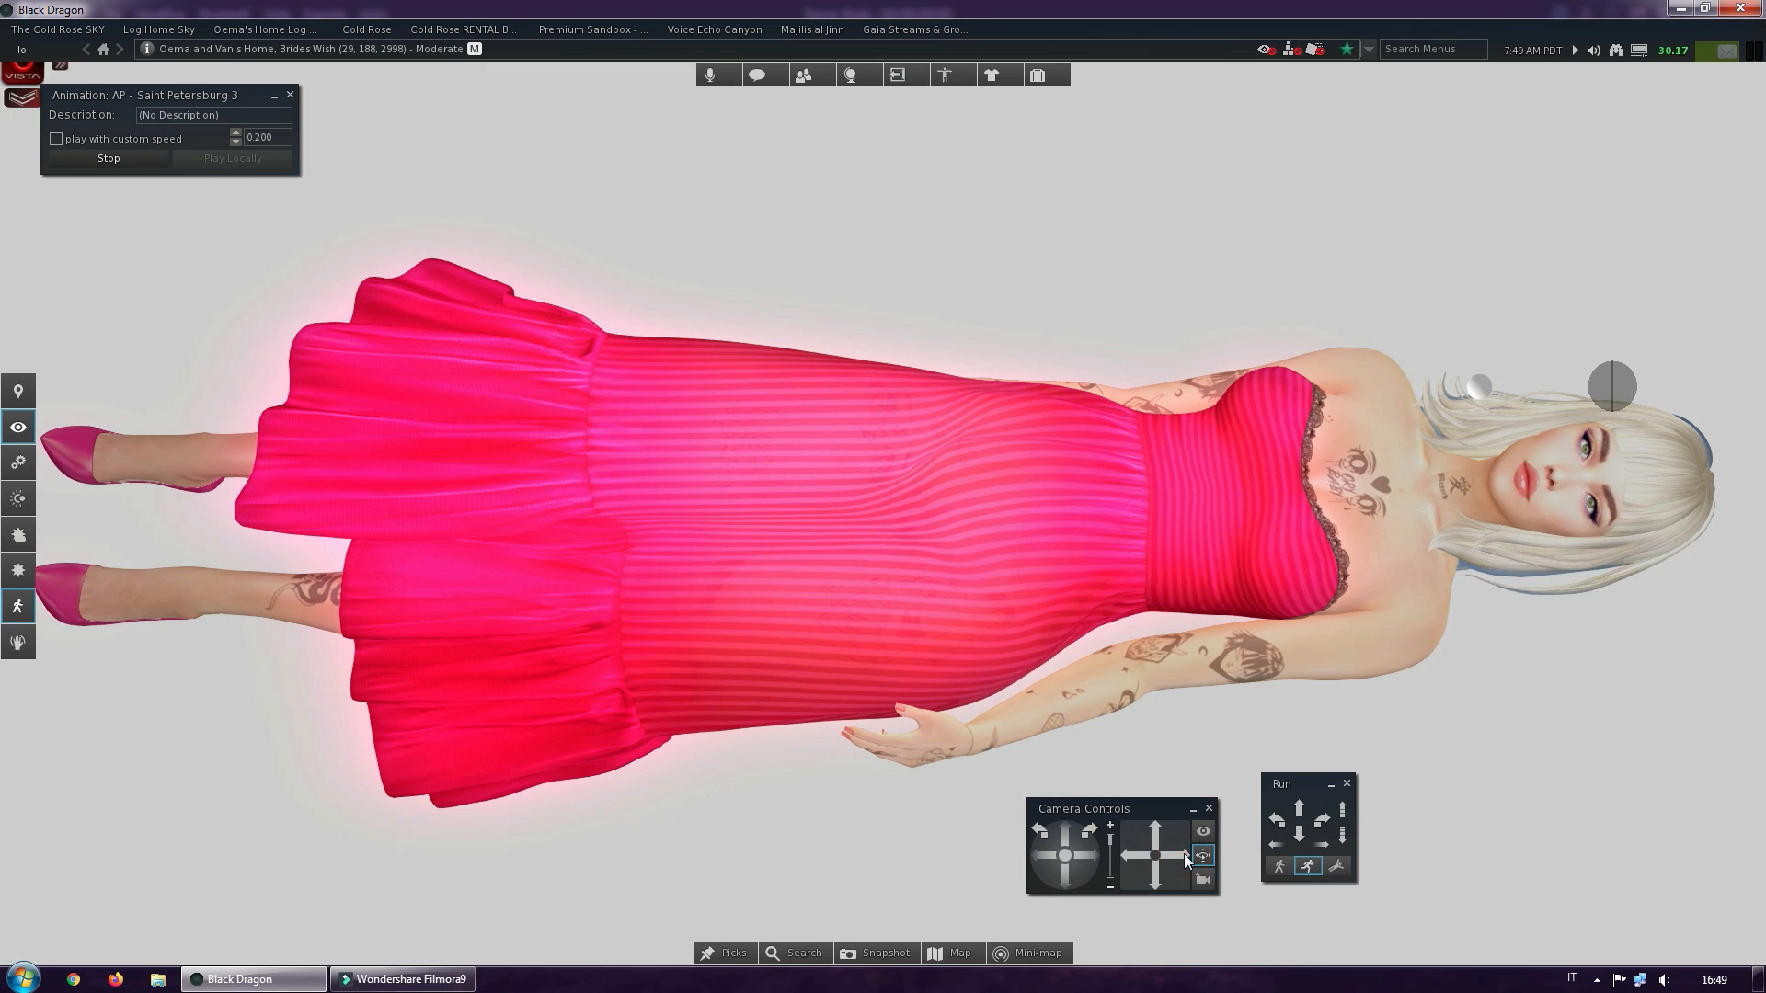
left_click(1170, 857)
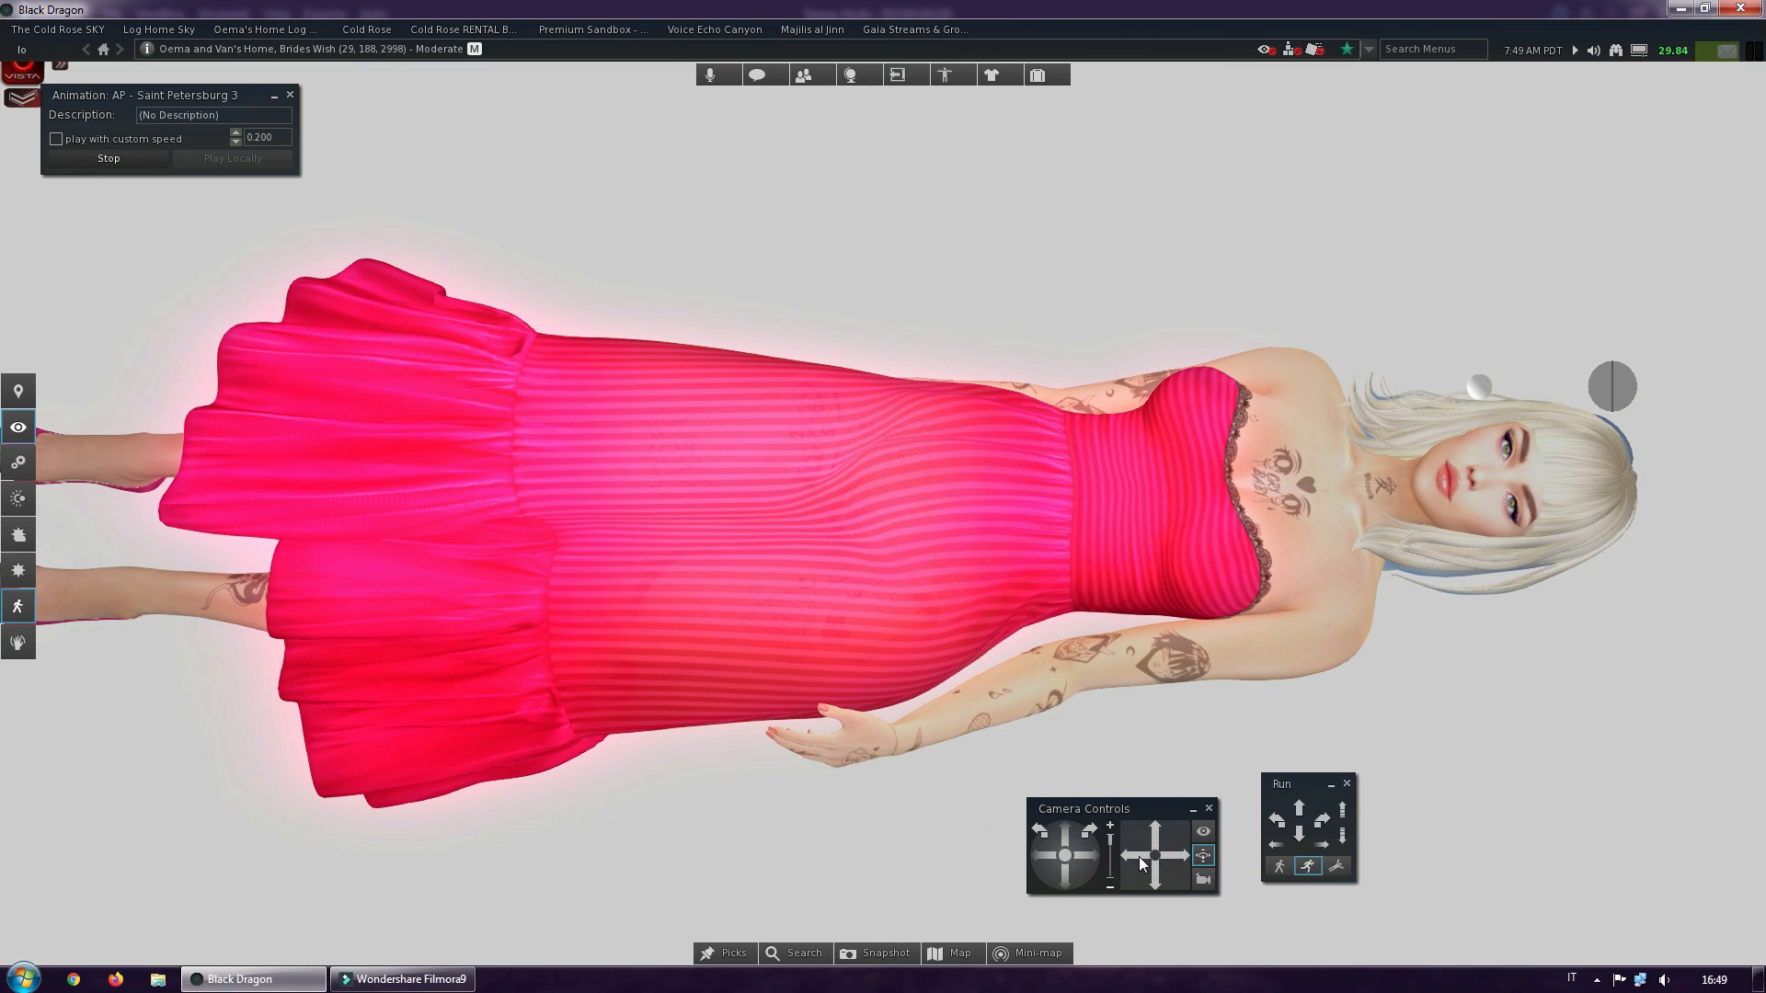
left_click(1139, 857)
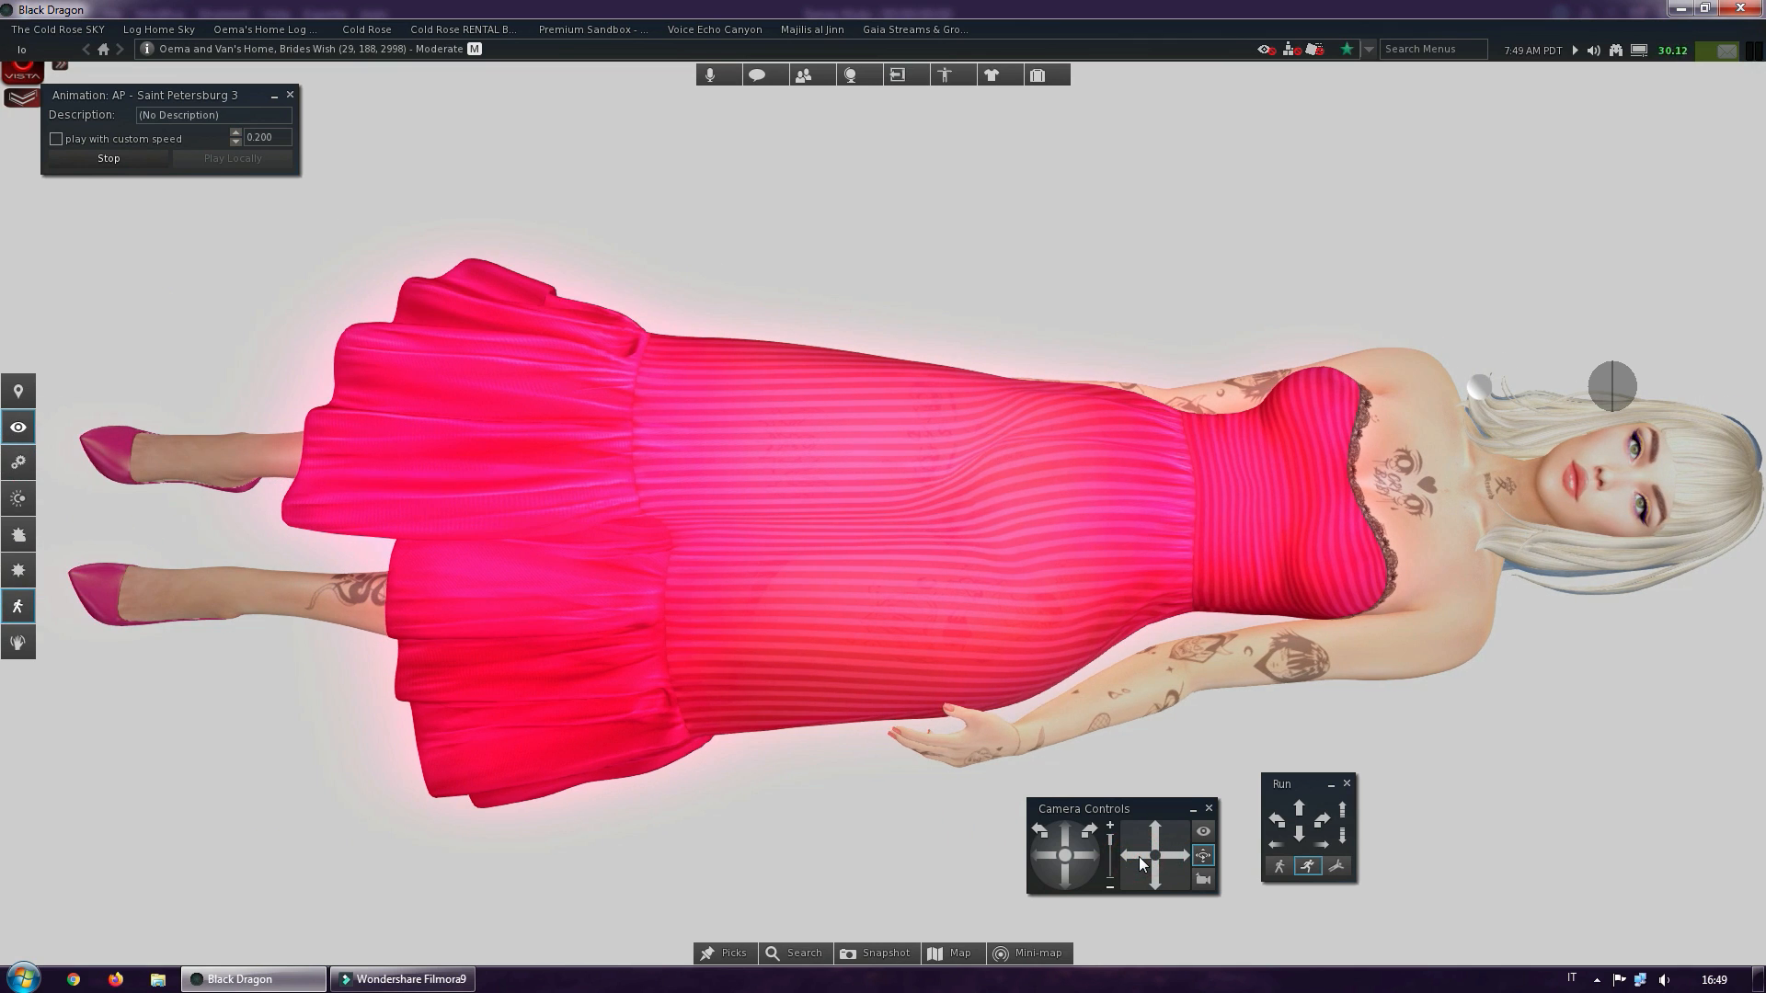
left_click(1173, 854)
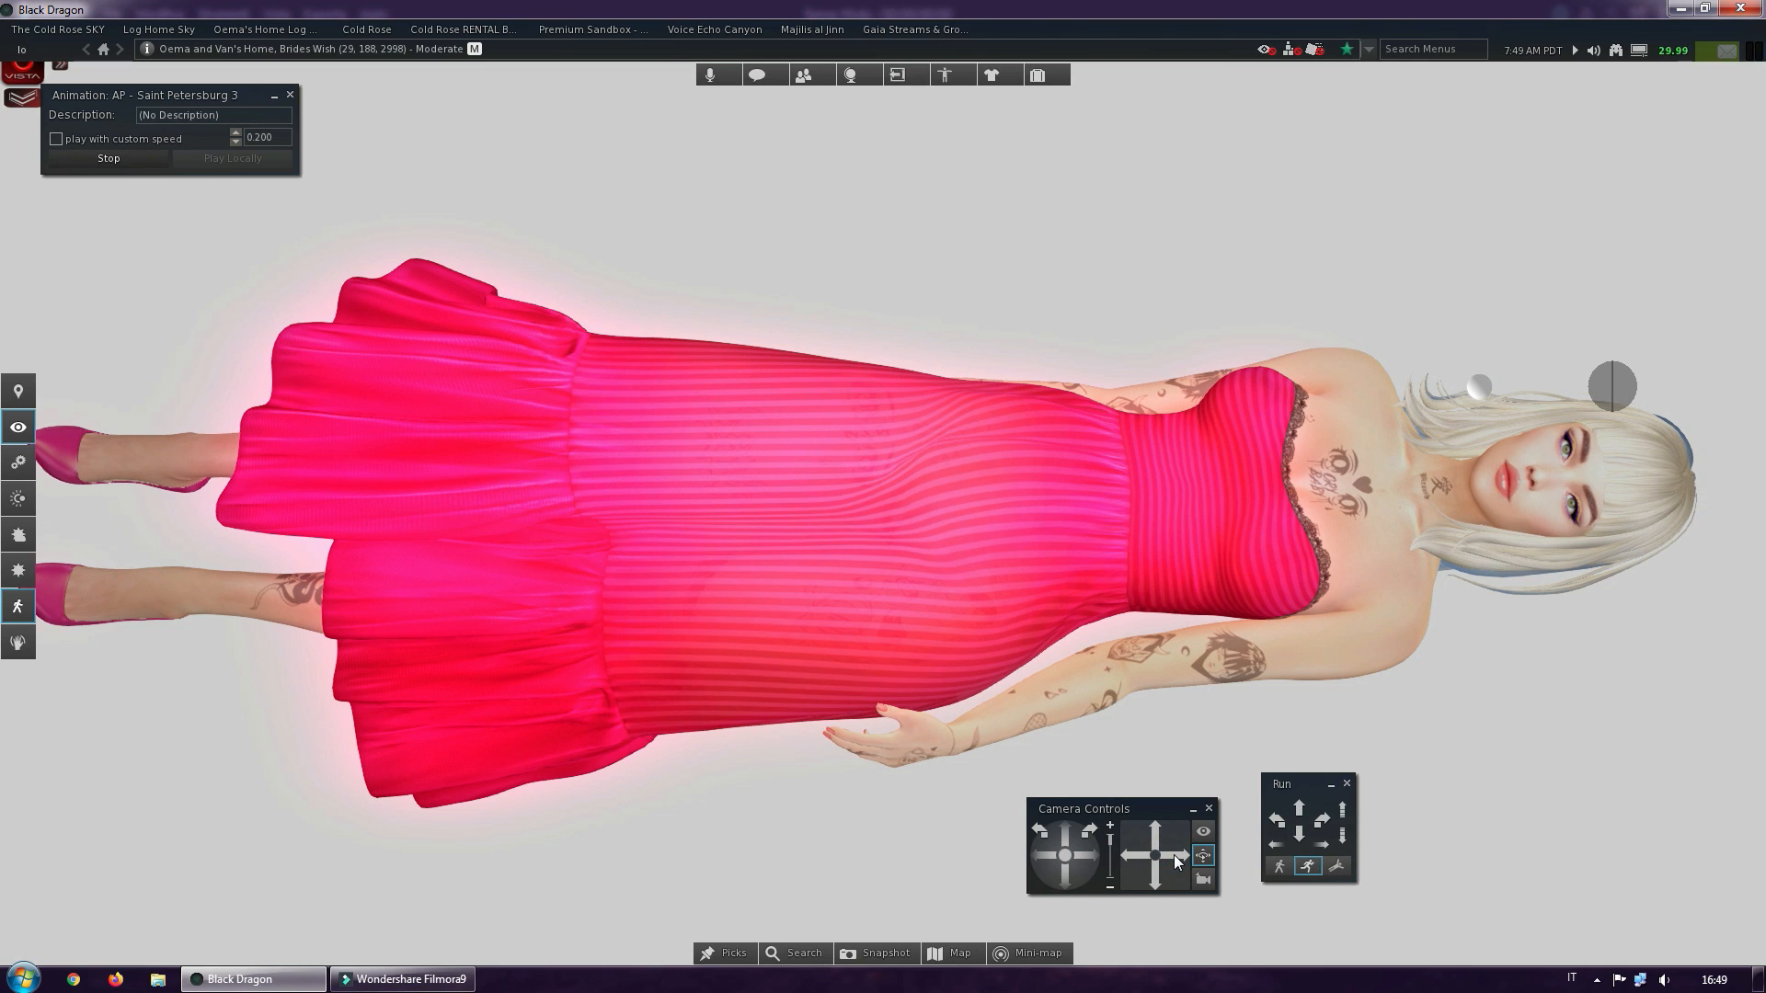
left_click(1137, 859)
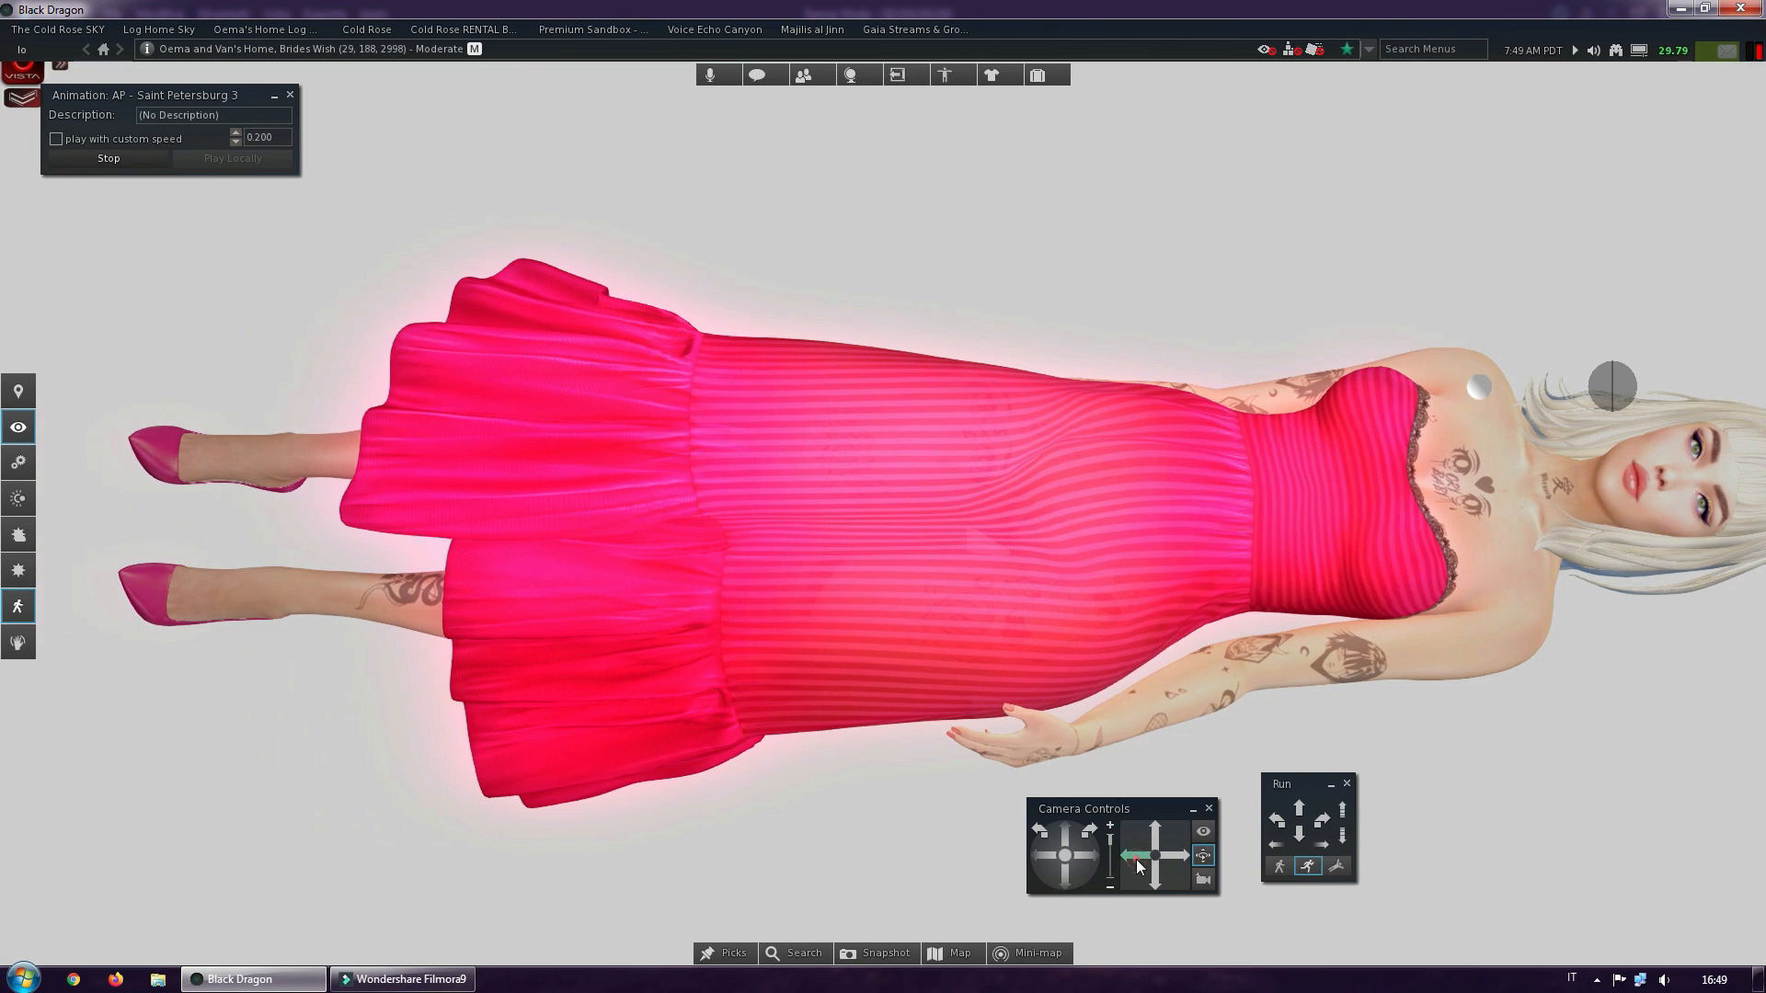
left_click(1172, 863)
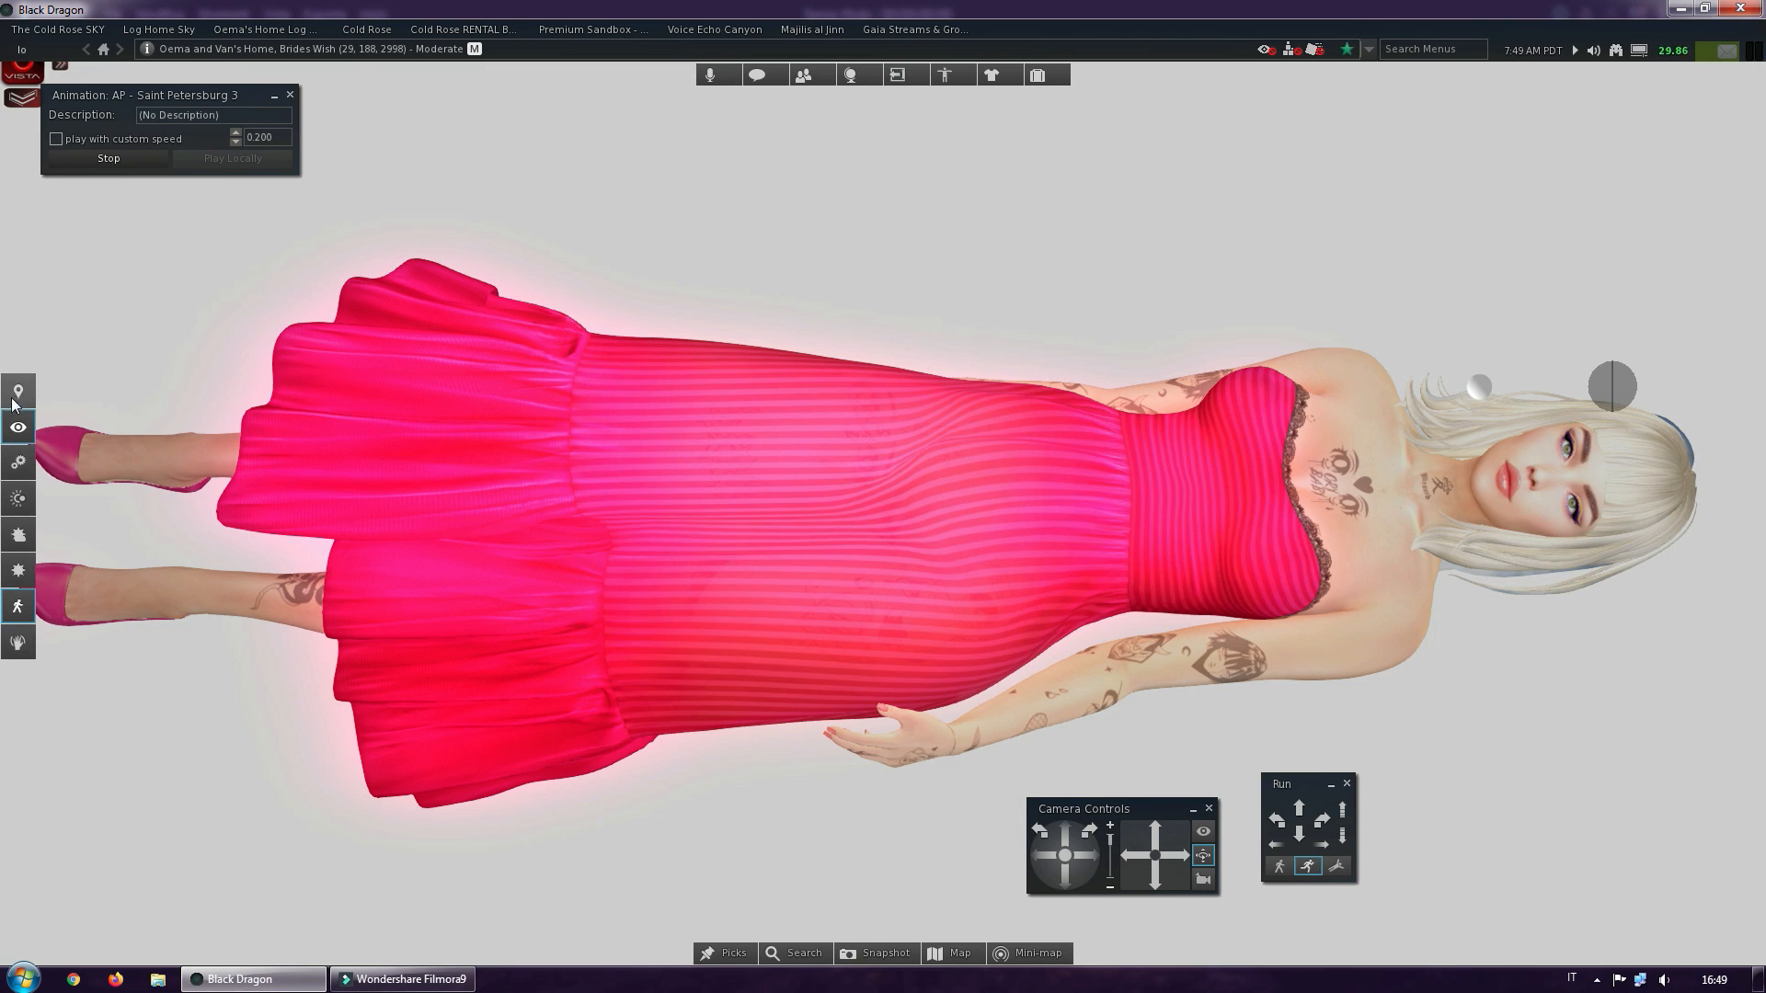
left_click(19, 432)
left_click(19, 432)
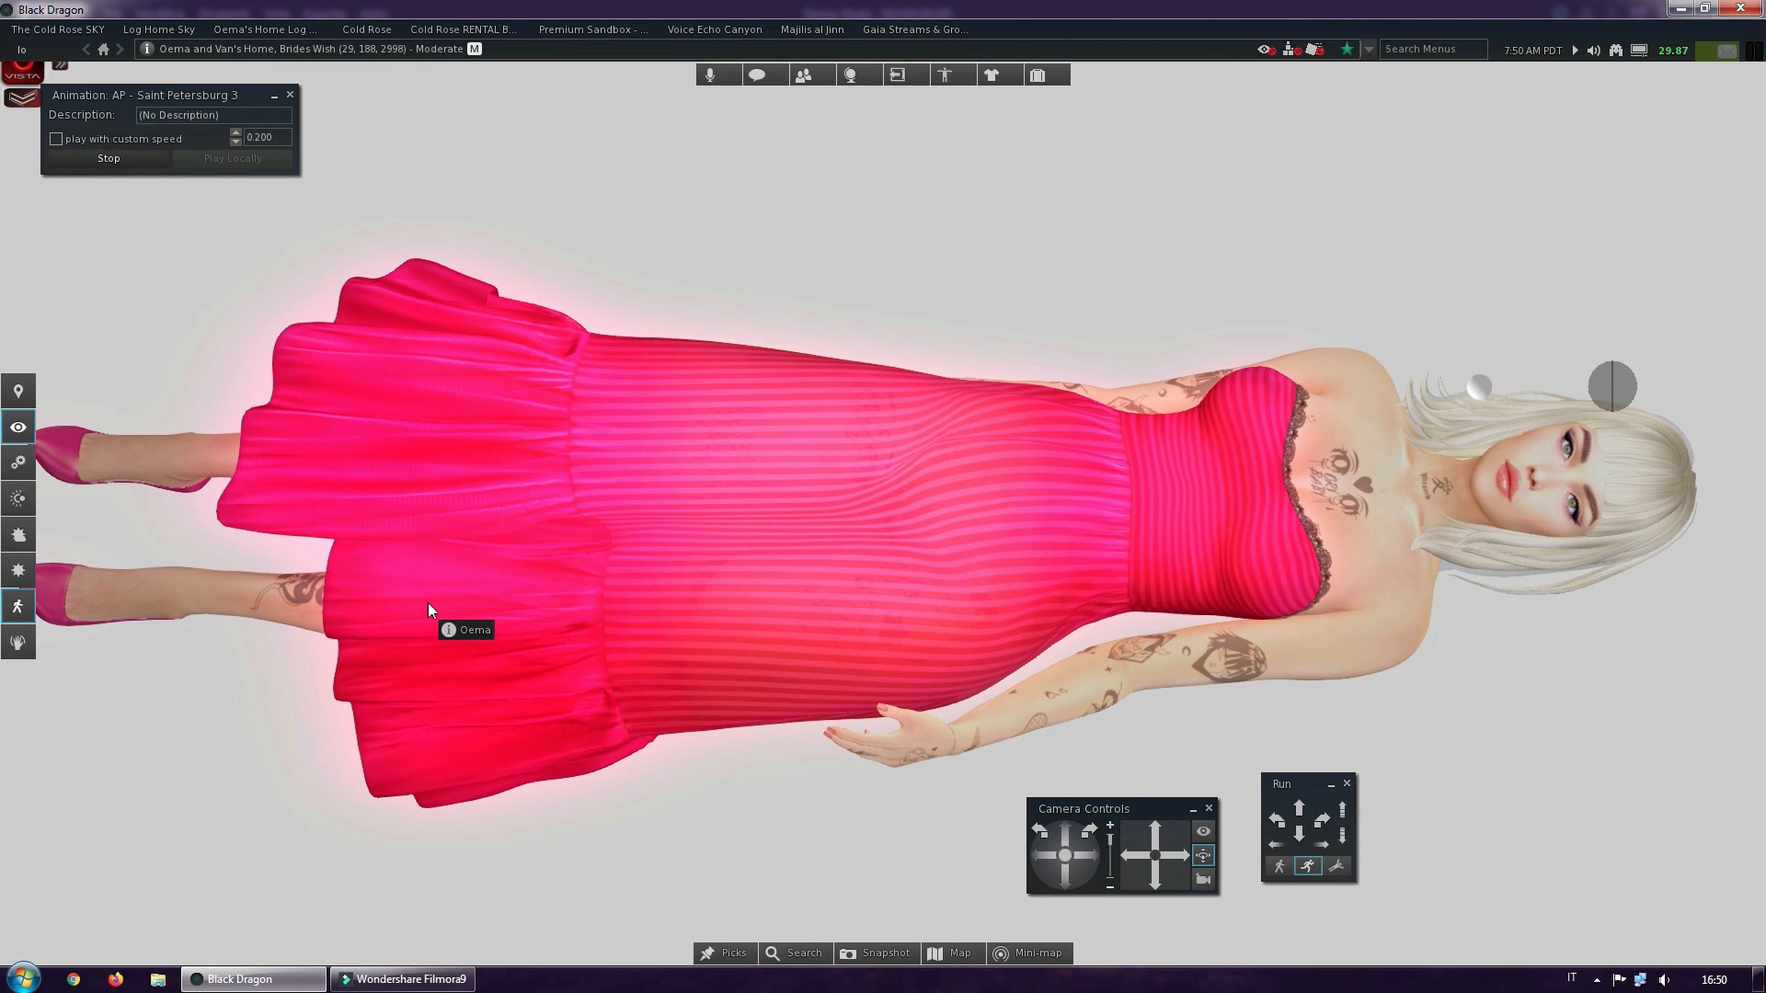
Review the shader, shadow, ambient occlusion, depth of field and post-processing settings in the machinima sidebar, and hide it again
key("ctrl+alt+m")
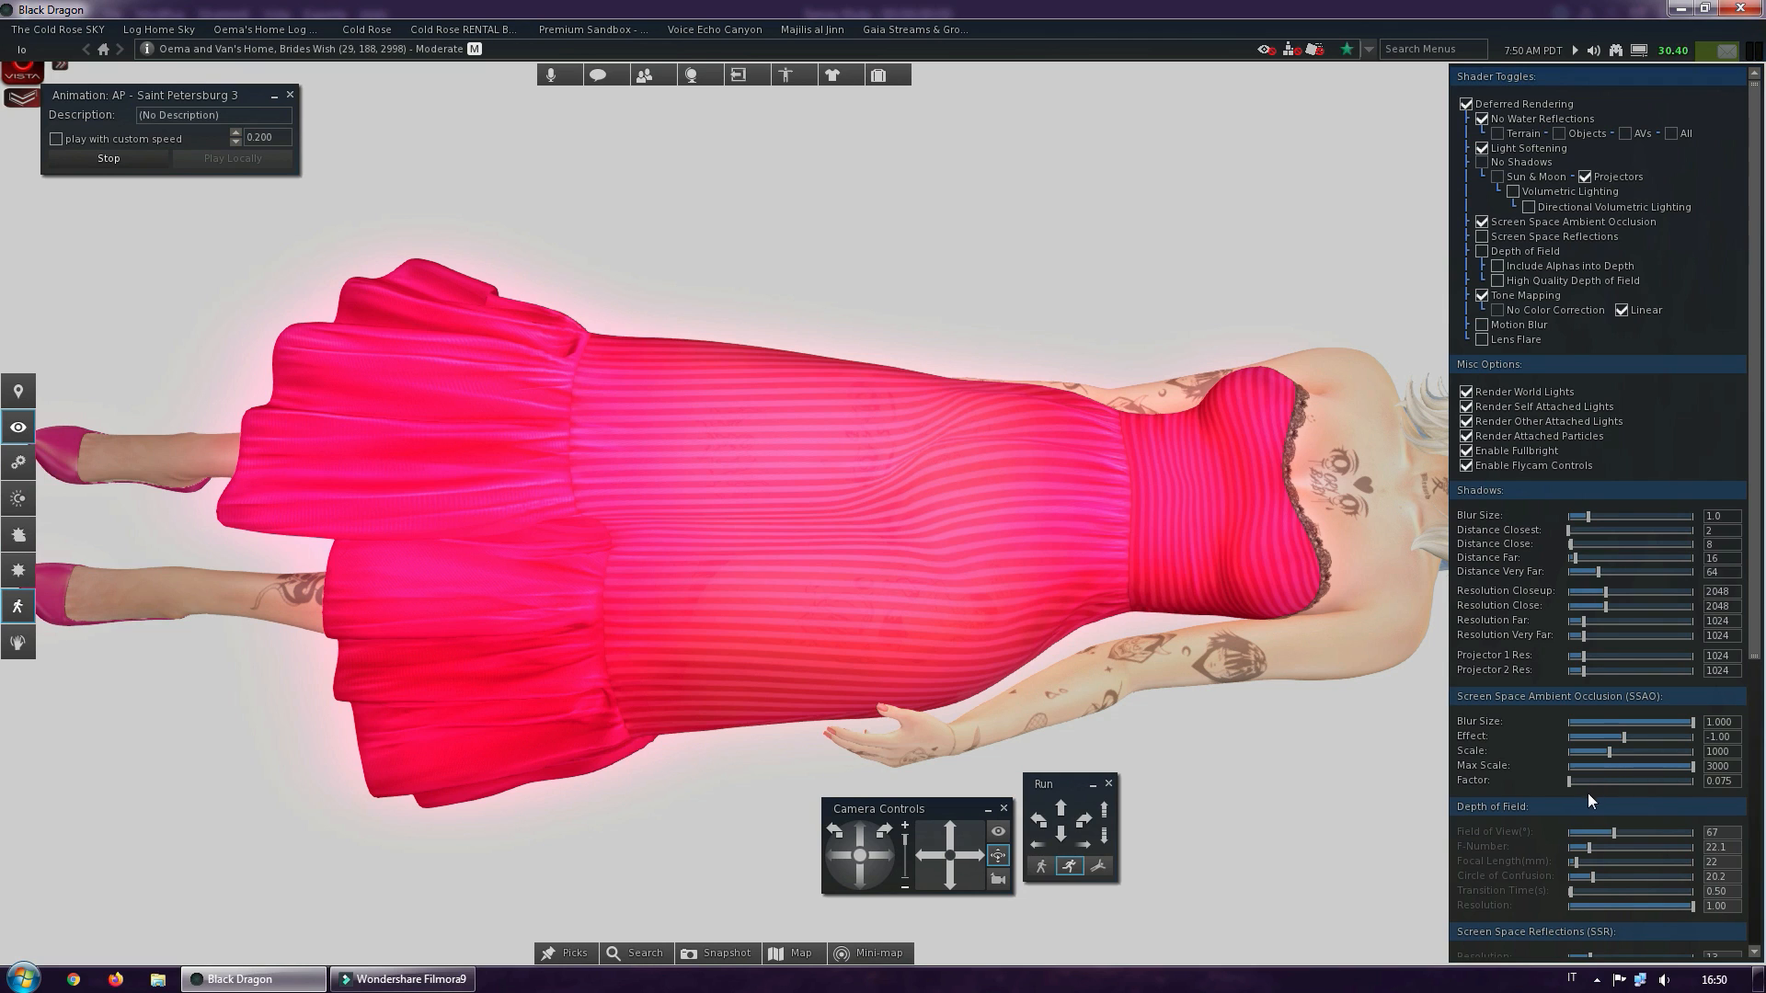
scroll(1654, 738, "down", 10)
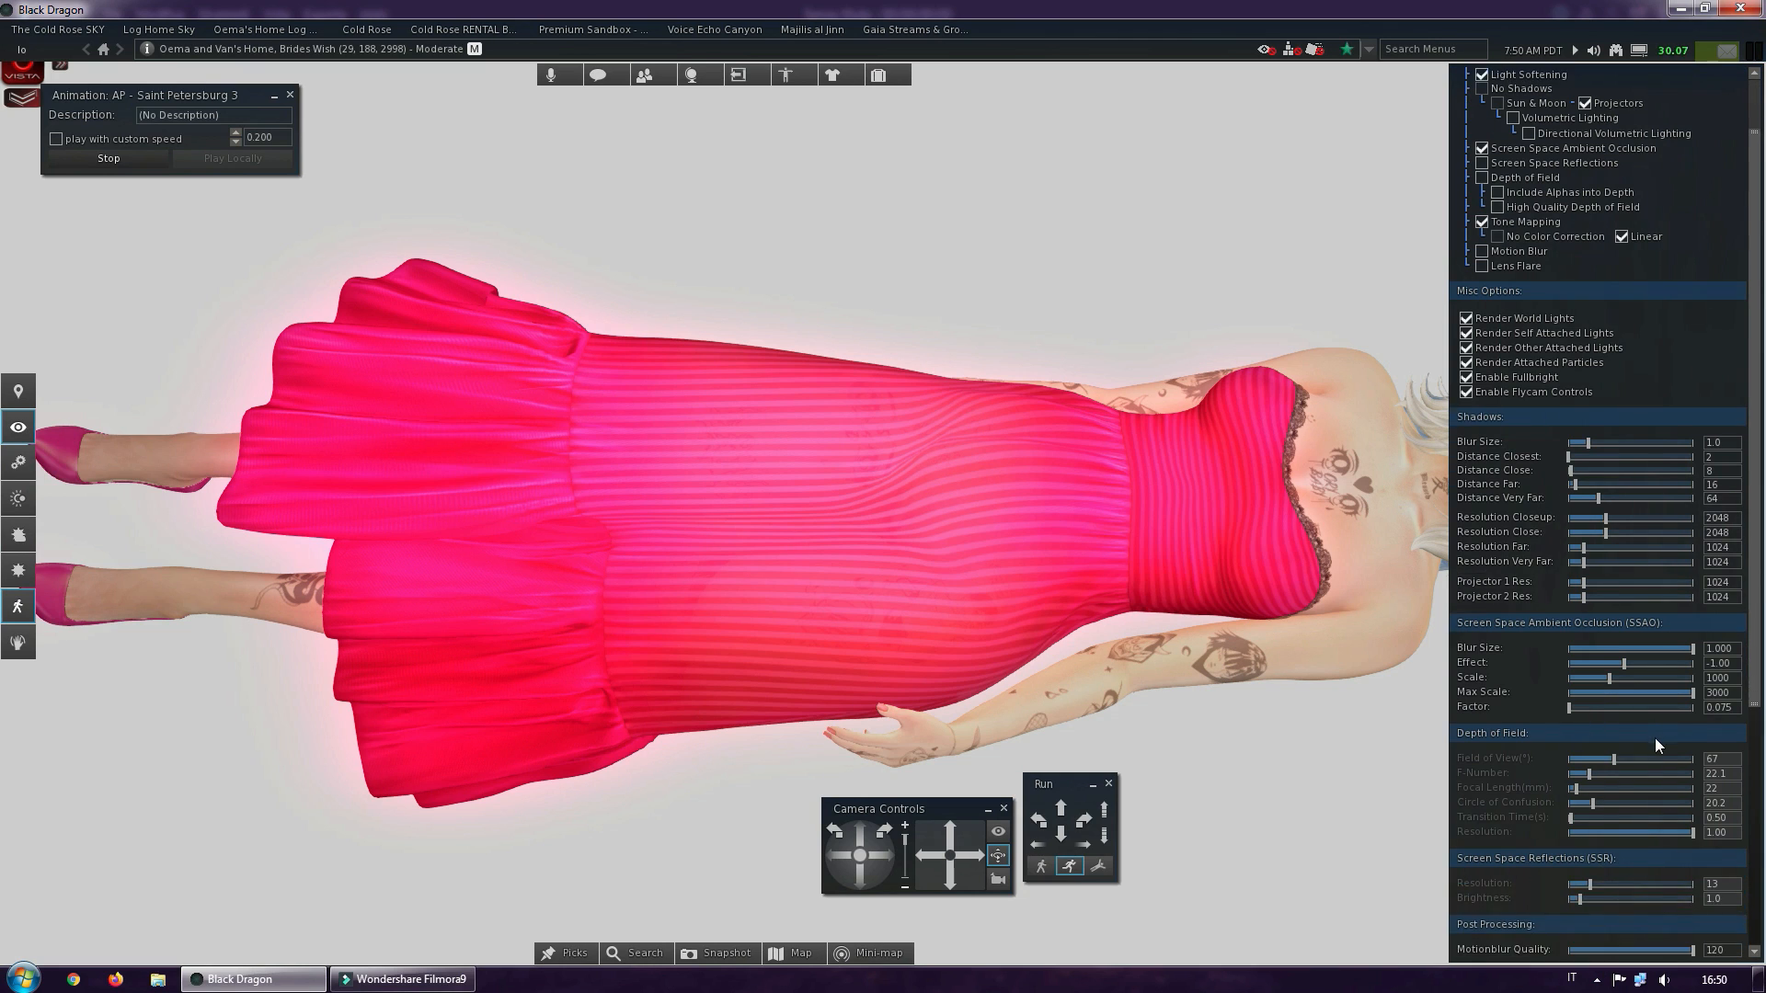
scroll(1652, 738, "down", 3)
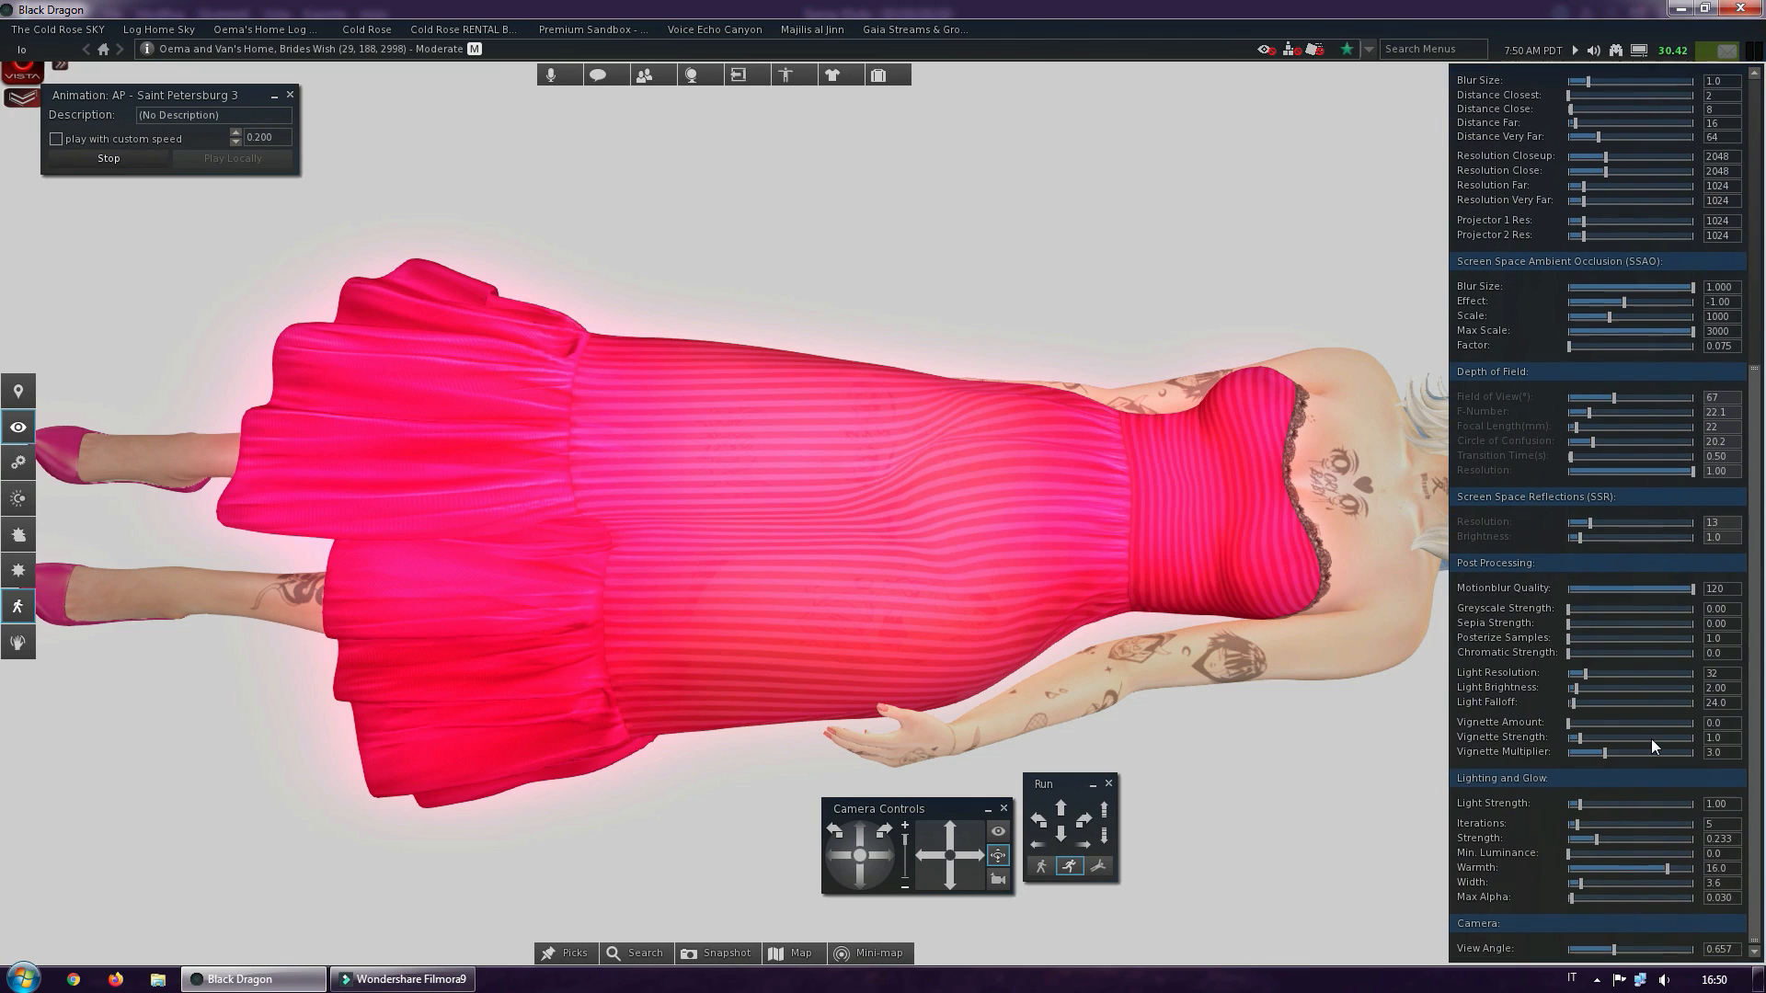
scroll(1650, 738, "up", 12)
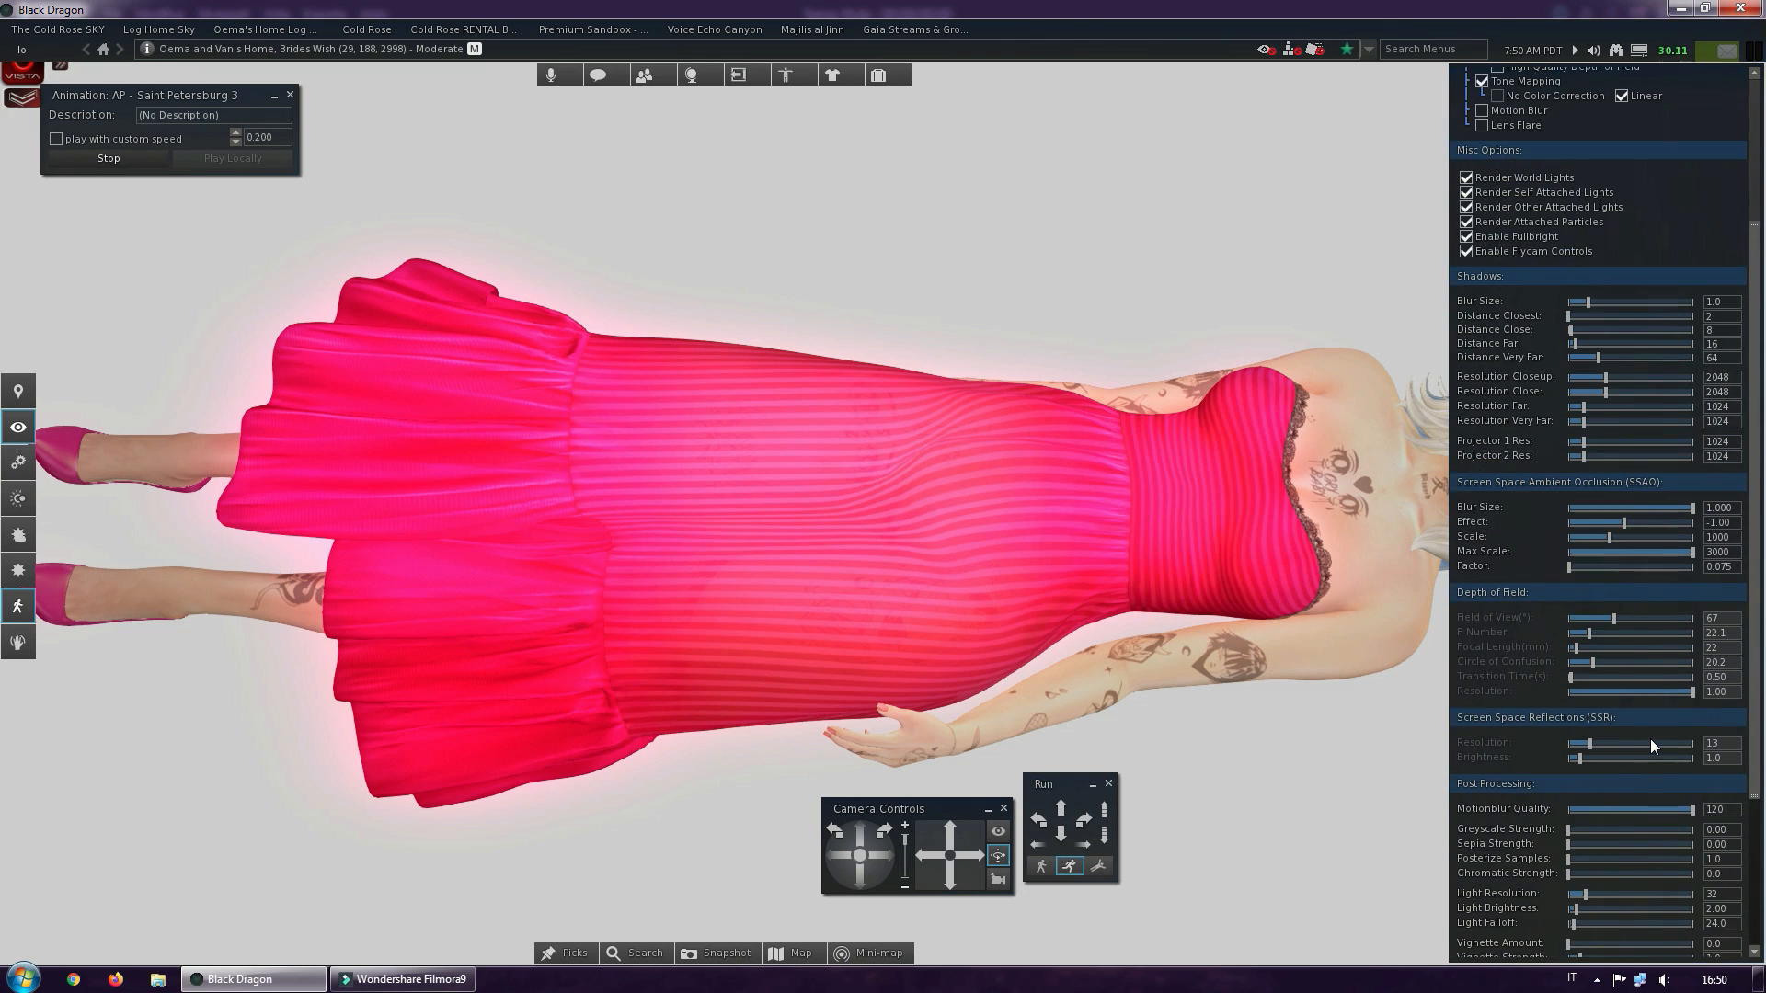
scroll(1650, 747, "up", 1)
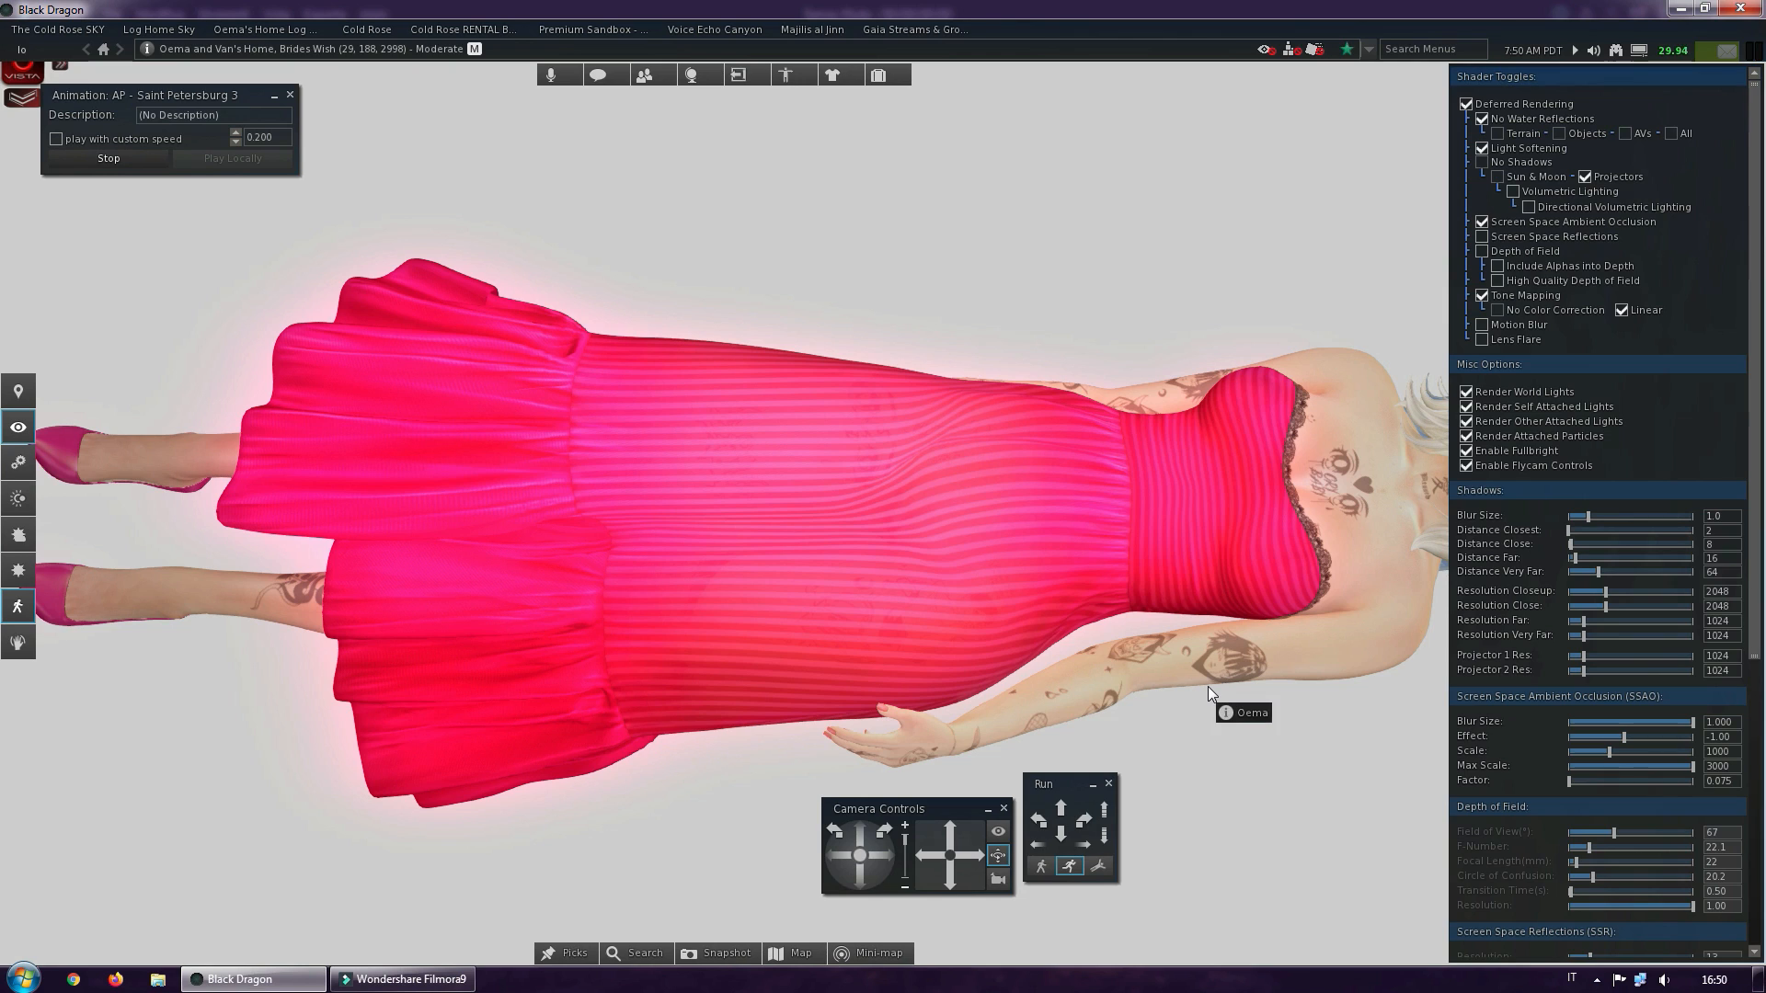
key("shift+Tab")
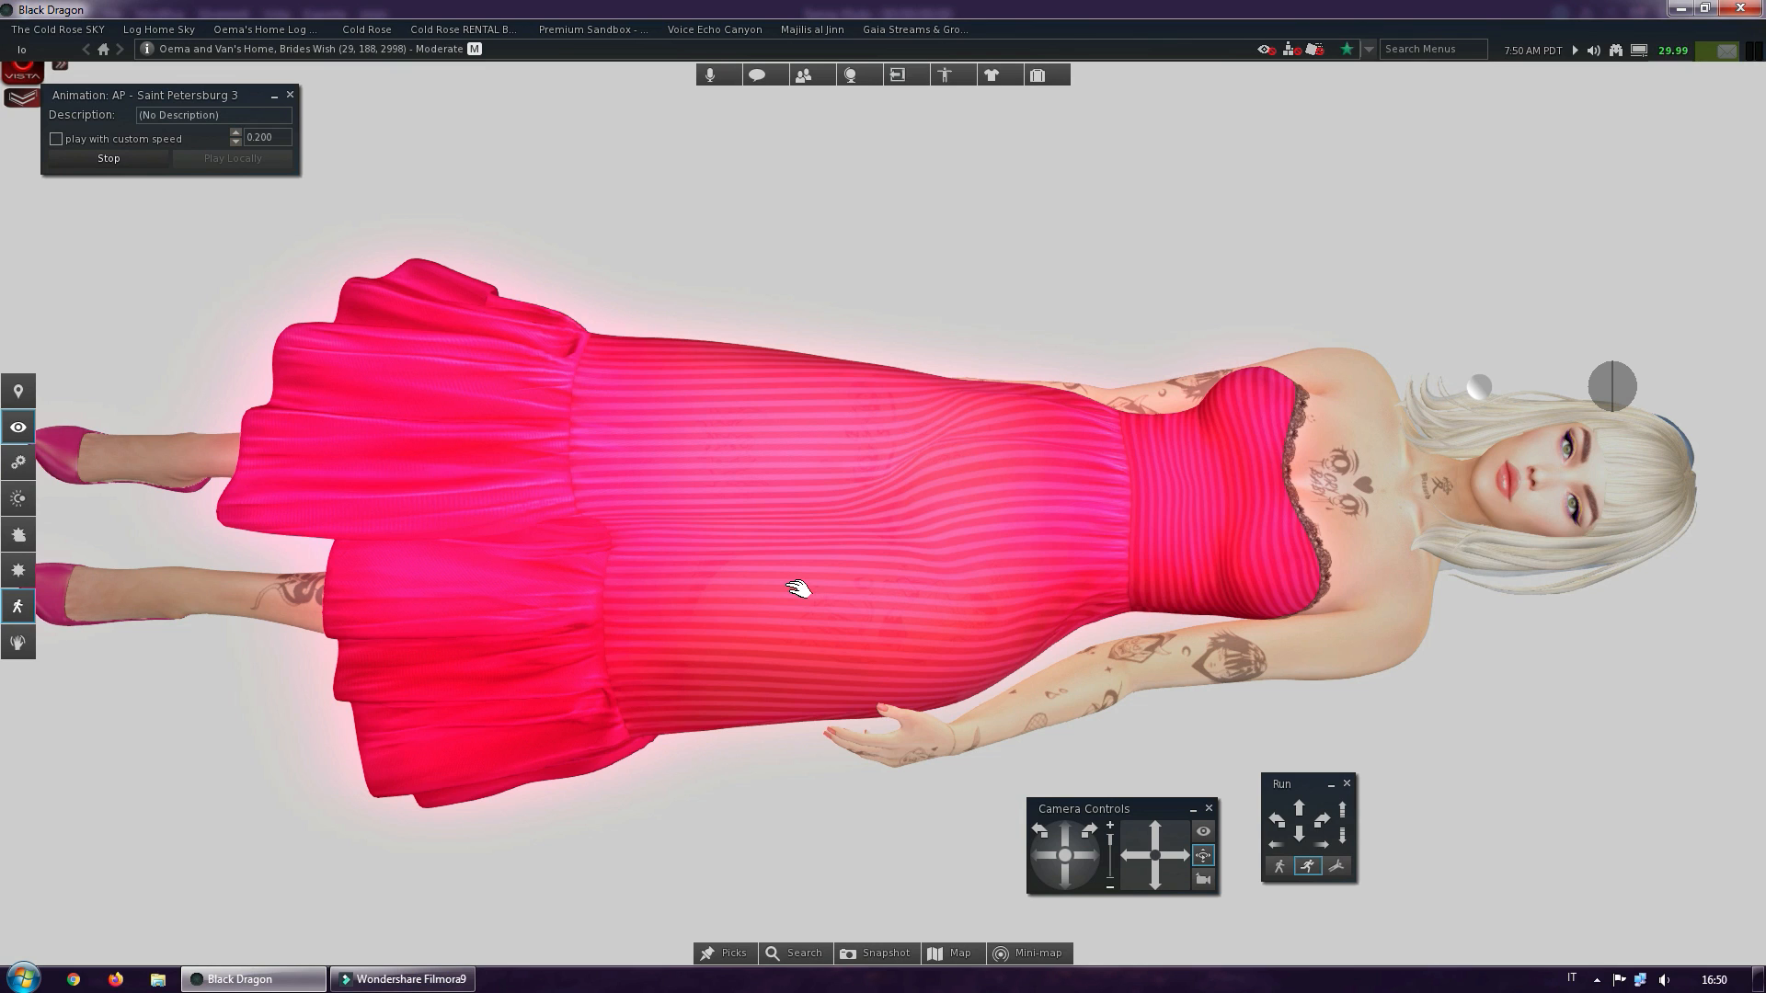
Take a snapshot of the lit avatar for saving to disk and set its width to 5000 px
key("ctrl+shift+s")
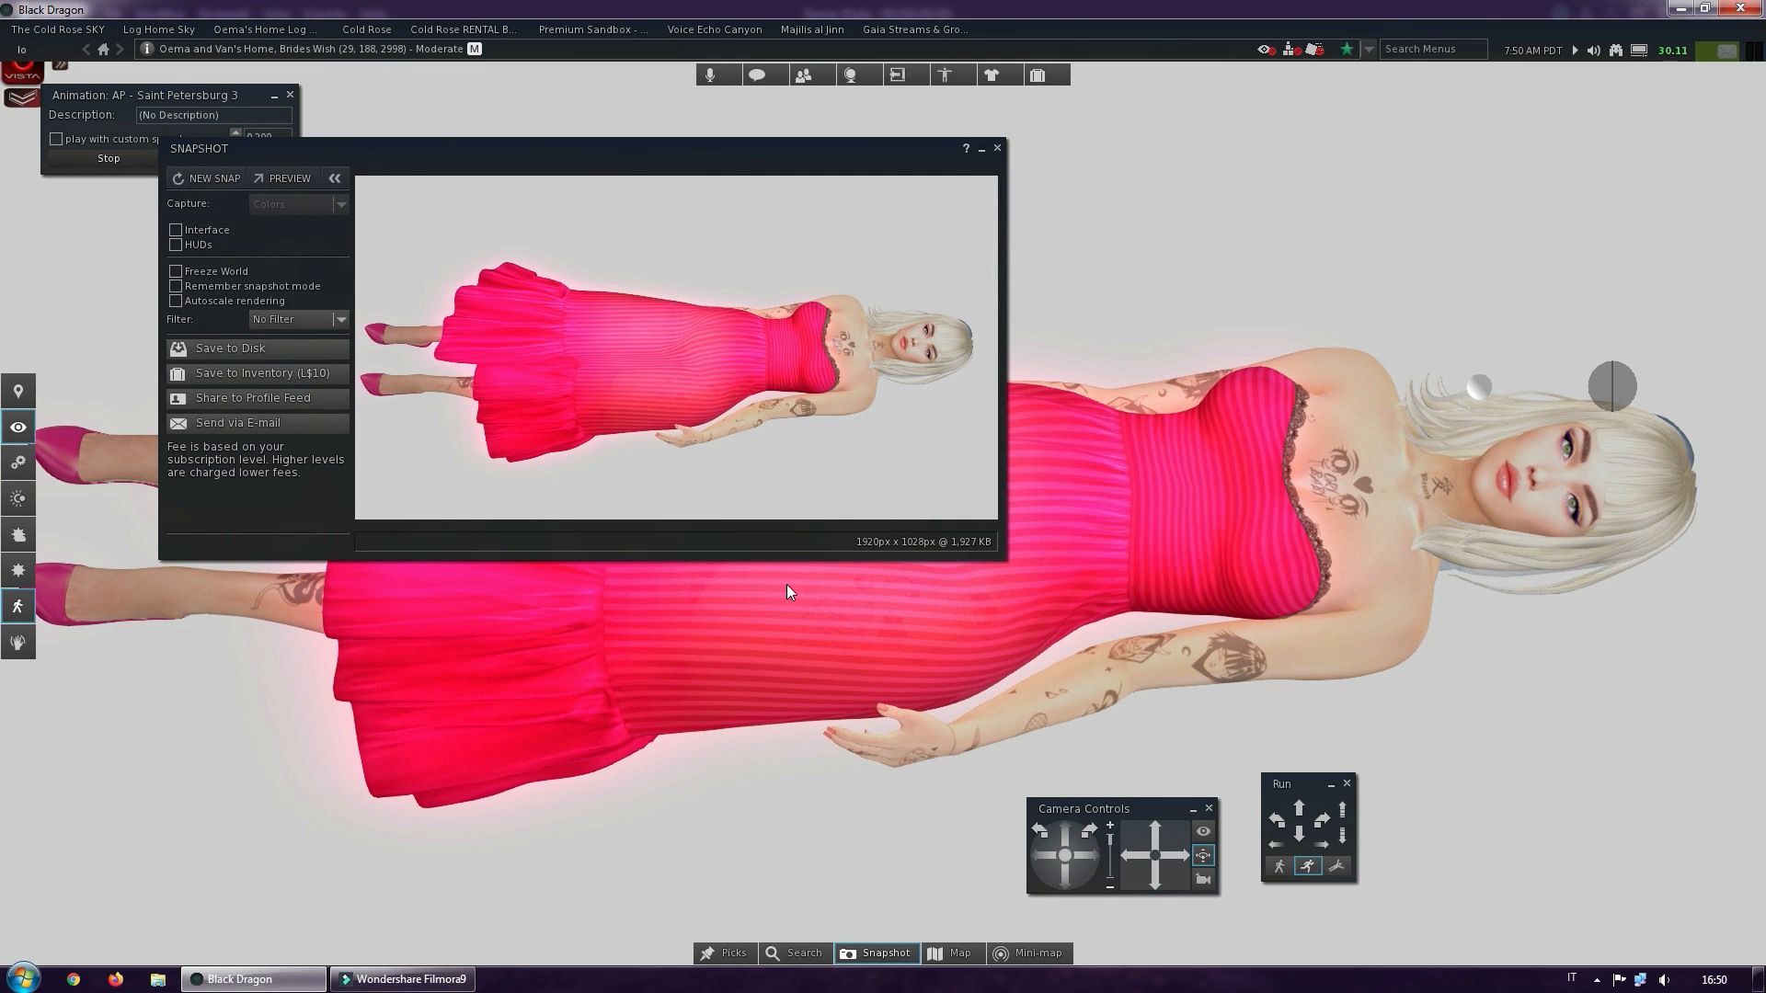
left_click(230, 350)
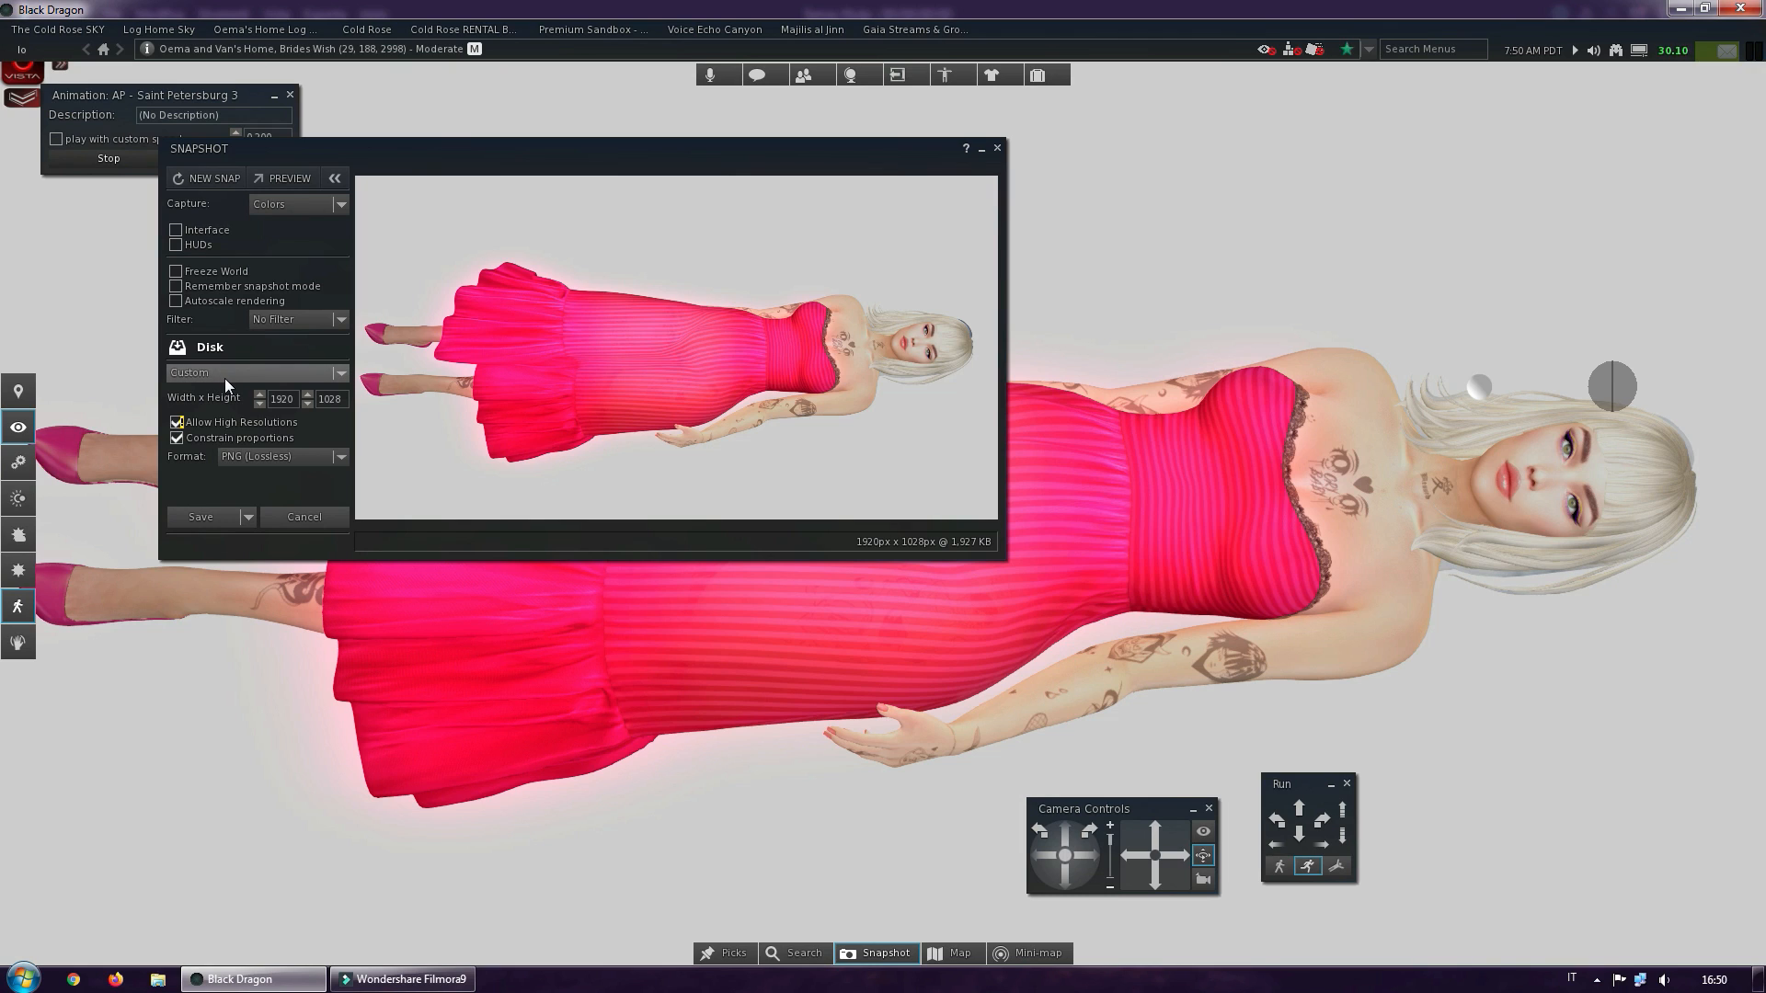
left_click(269, 399)
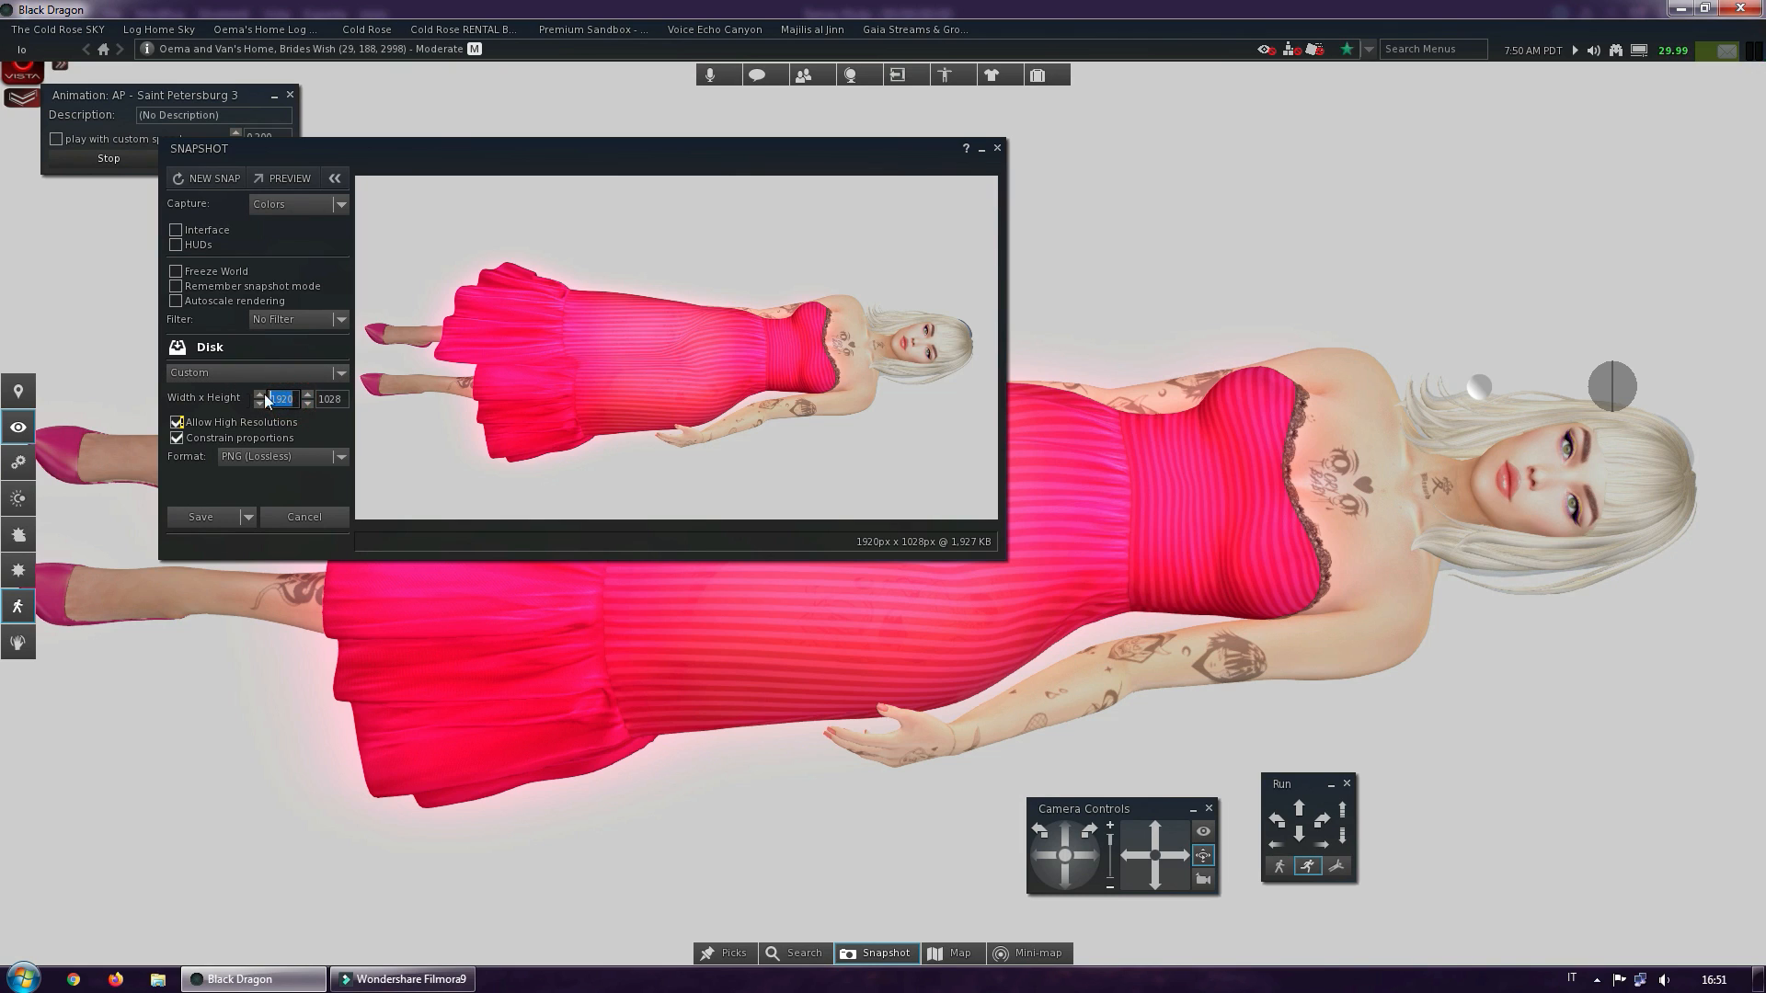
type("5000")
key("Tab")
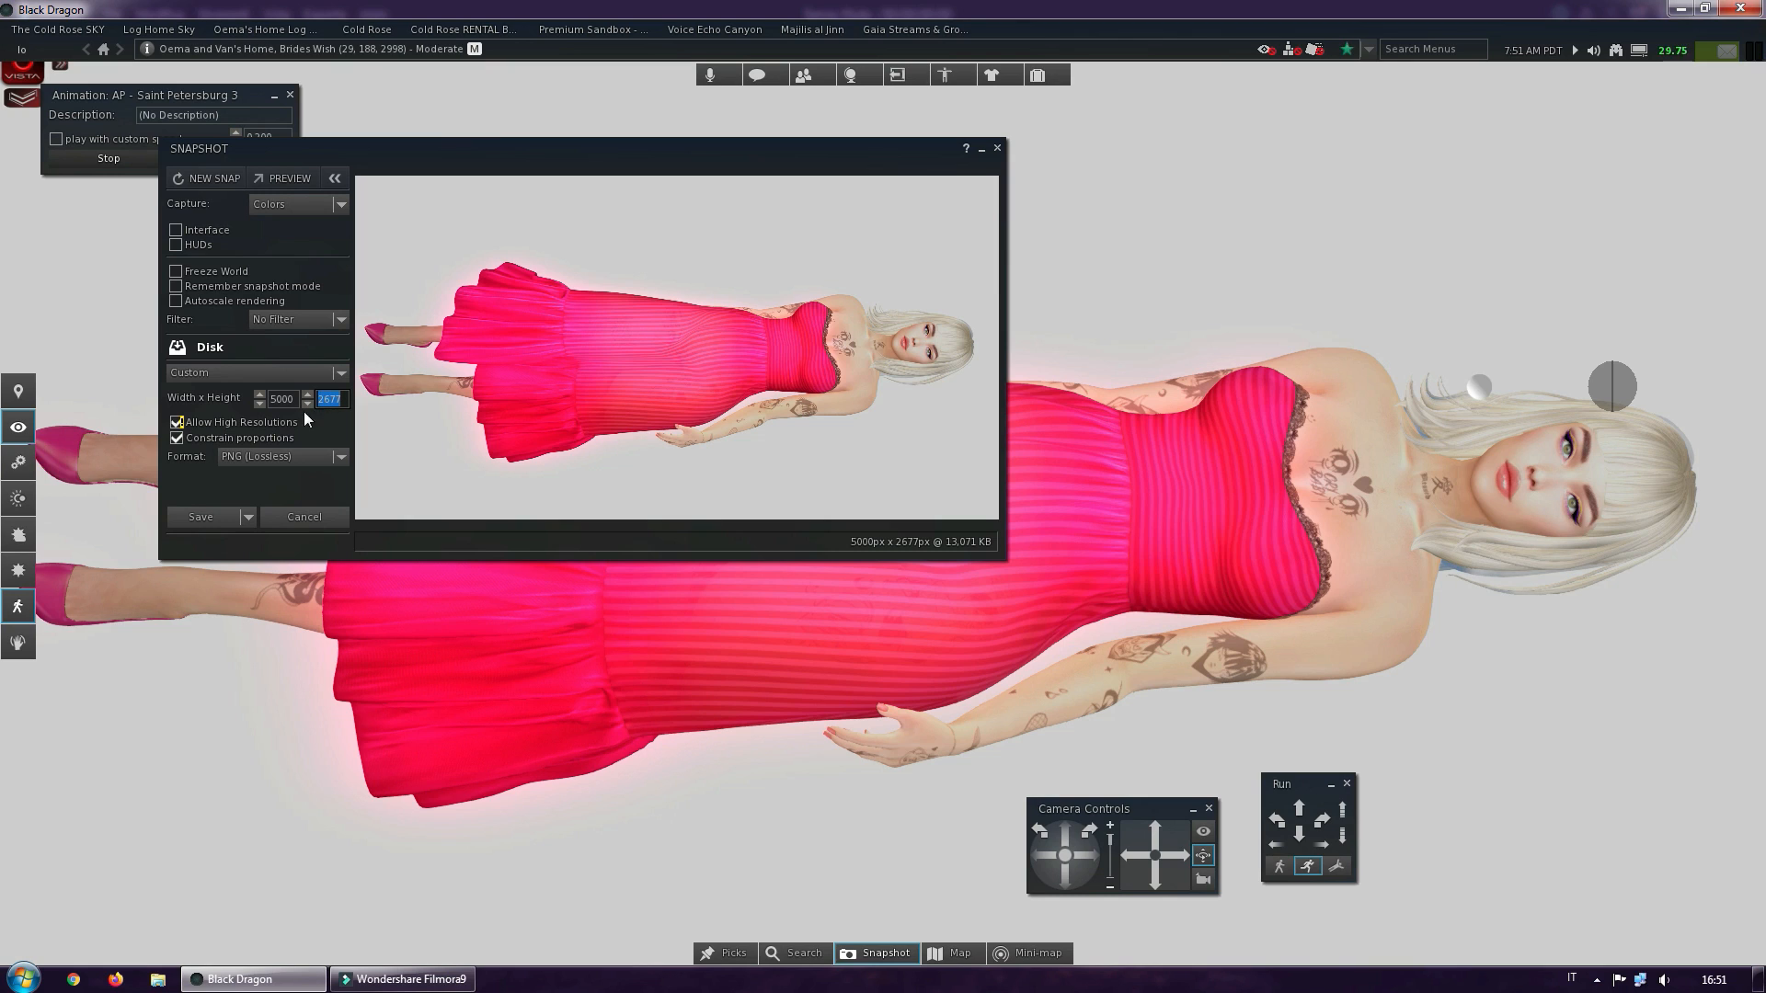
Save the snapshot as a PNG named base in the desktop's Video folder, and close the snapshot window
left_click(248, 517)
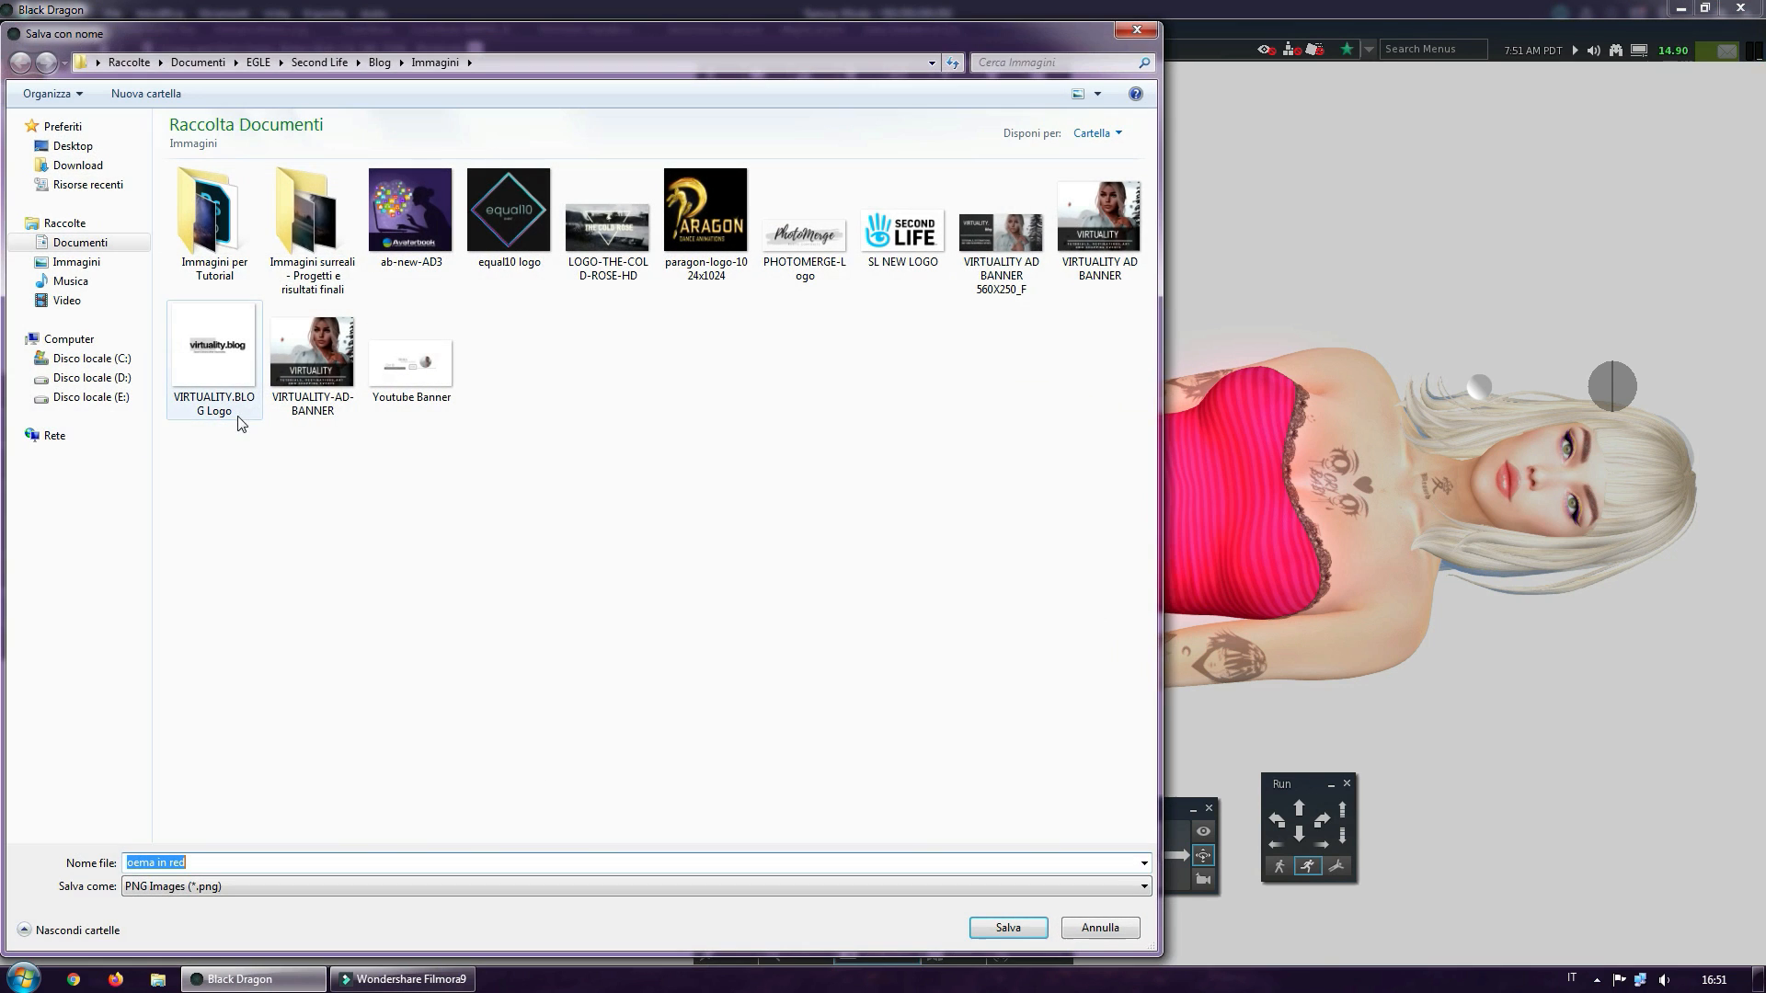
left_click(73, 146)
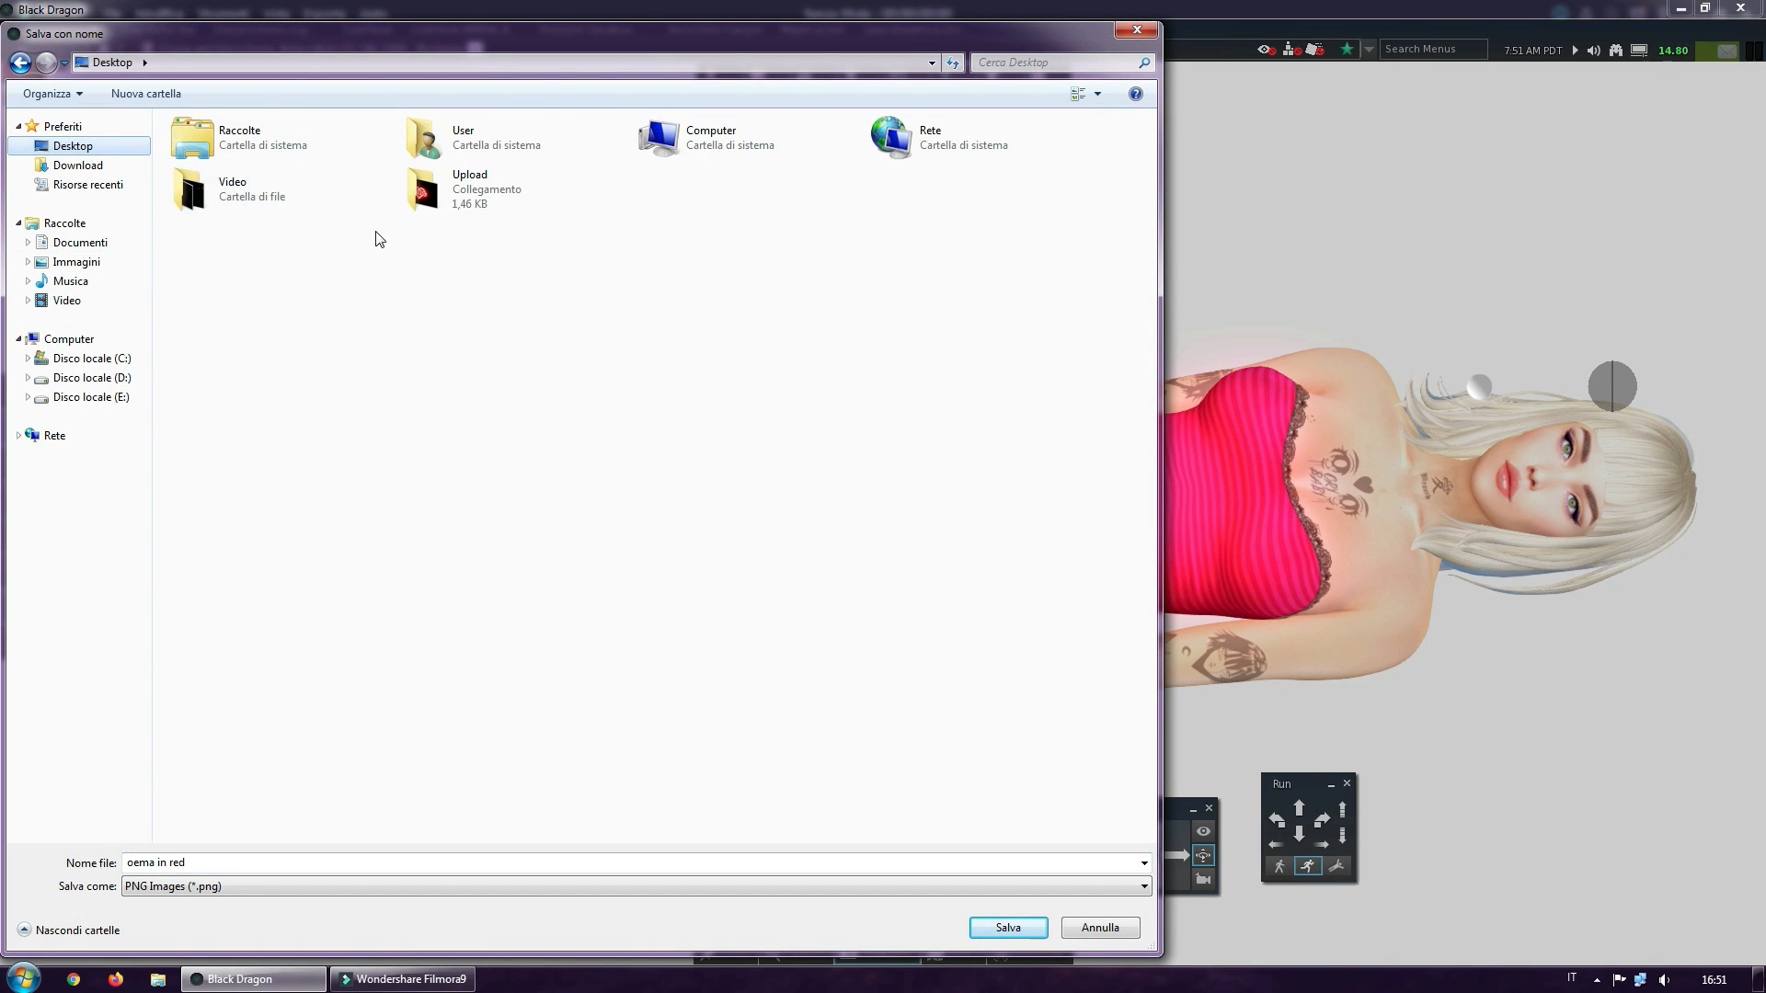
double_click(225, 188)
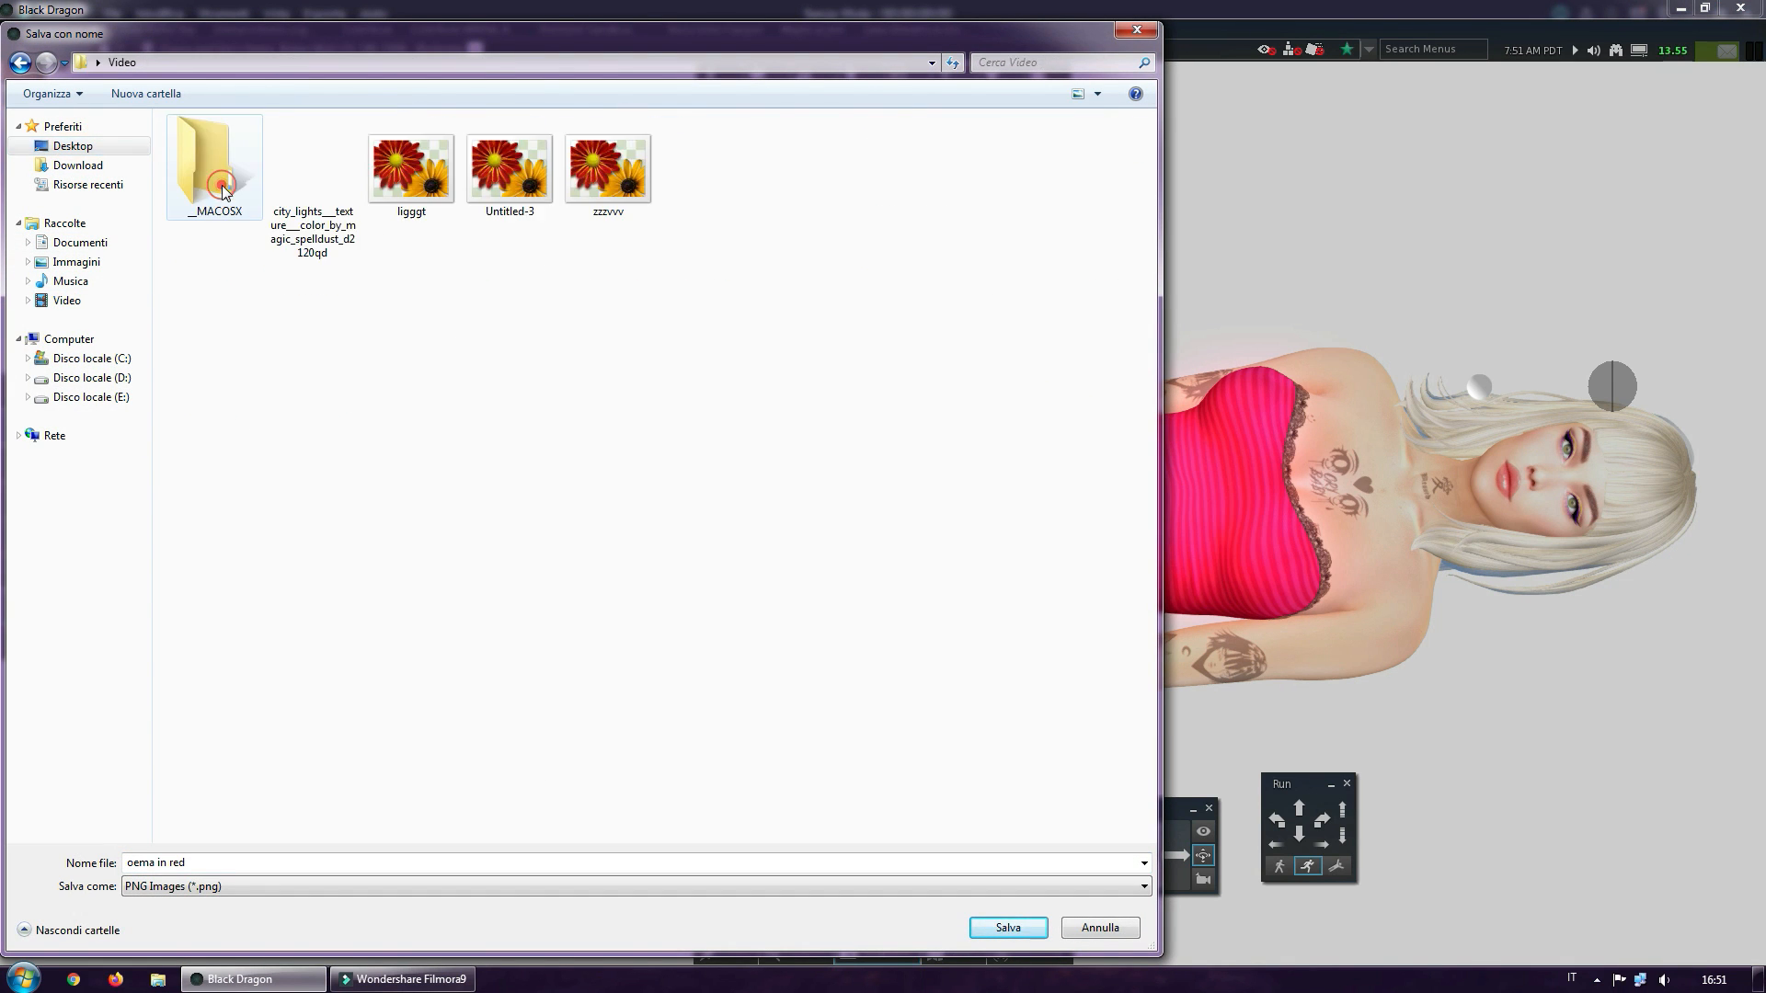
left_click(189, 862)
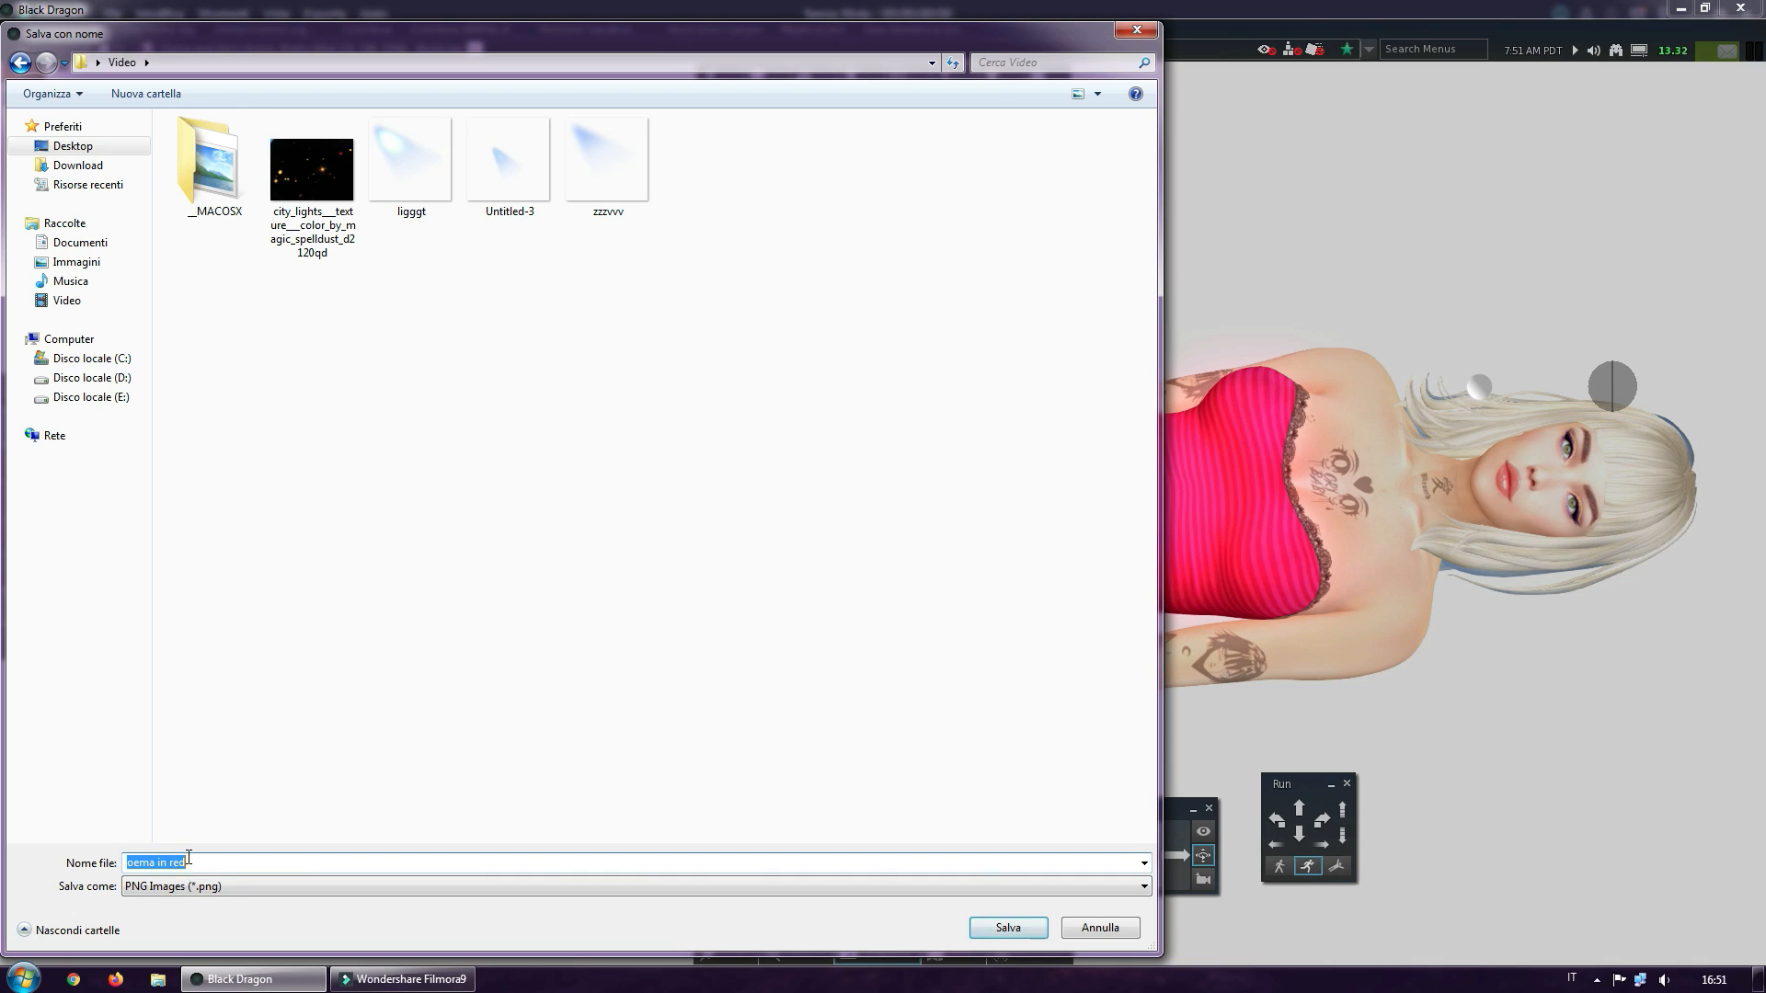
left_click_drag(187, 863, 160, 864)
type("base")
key("Return")
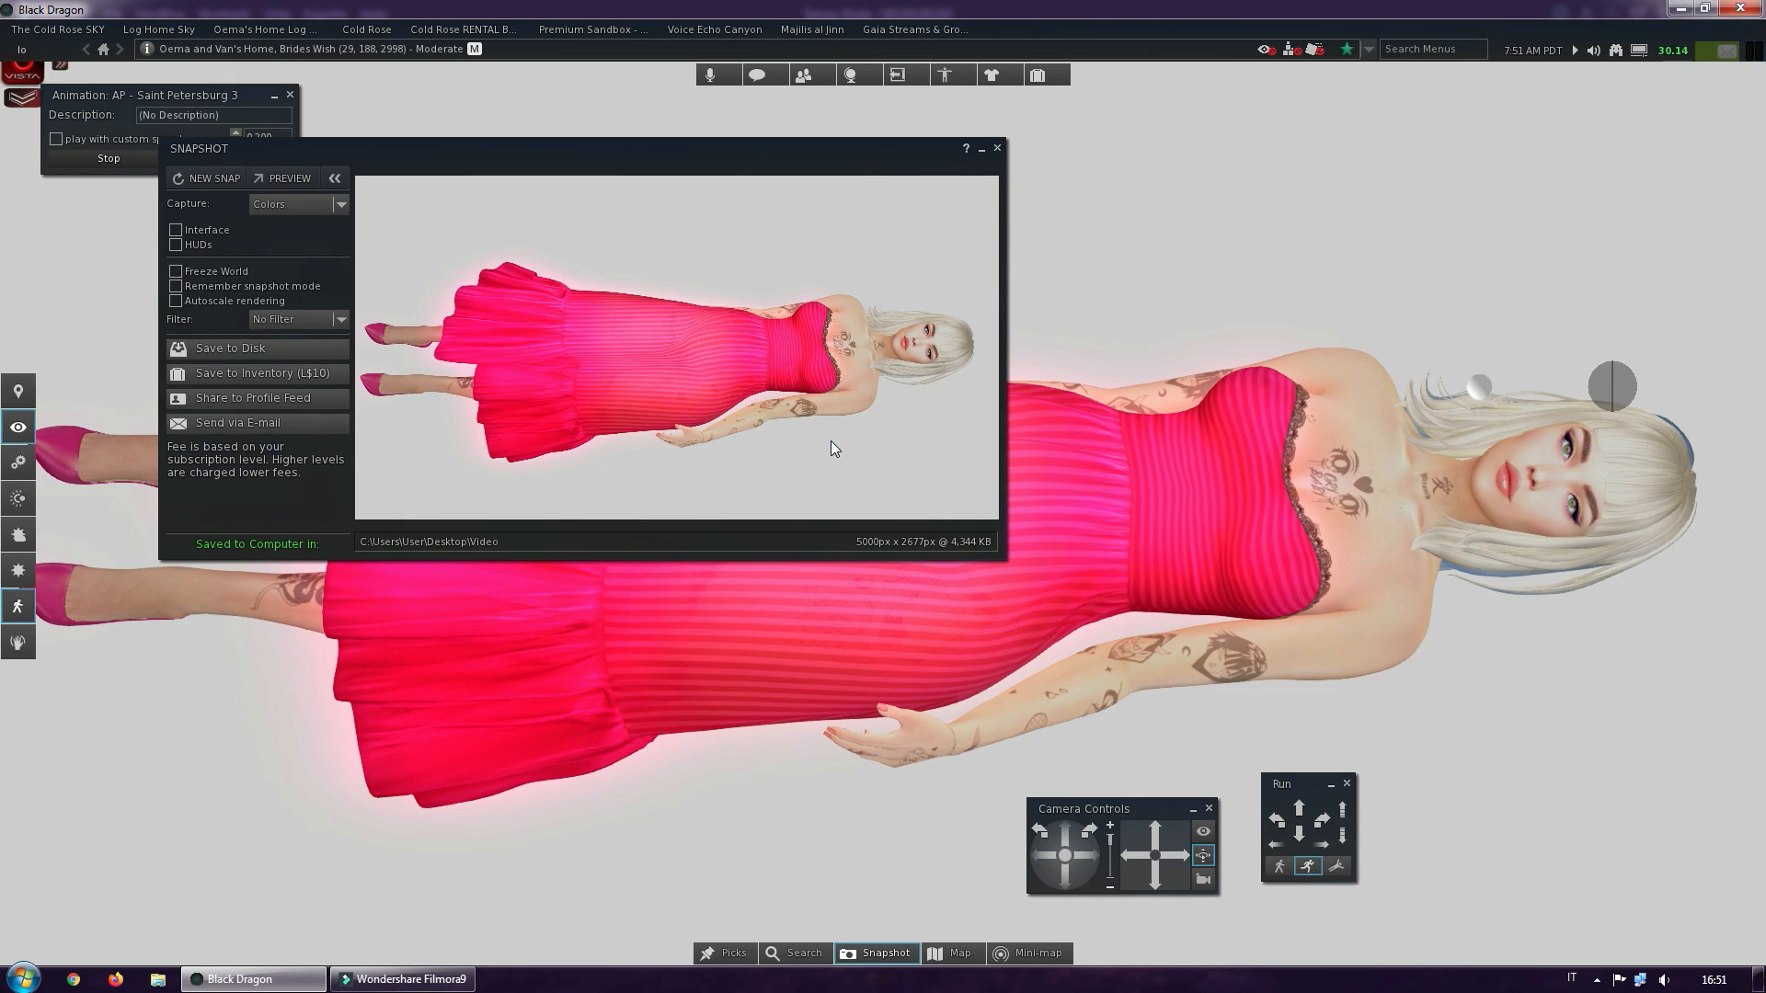
left_click(997, 148)
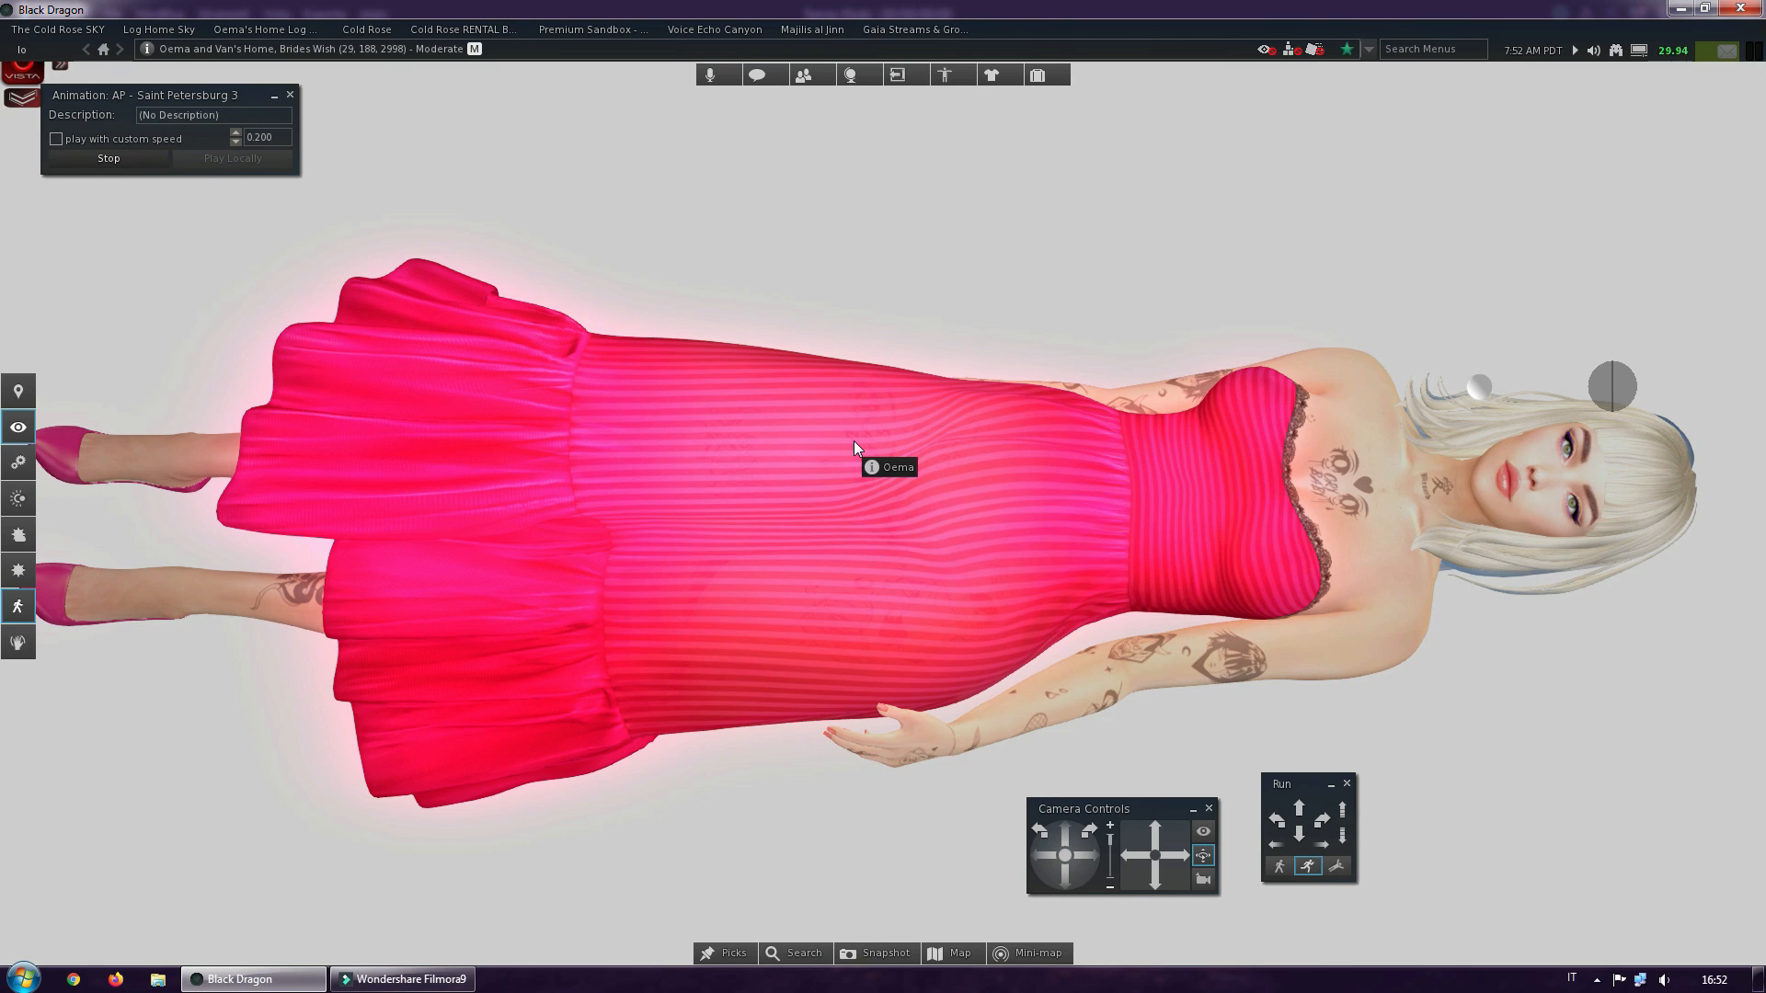
Inspect the white photo backdrop's texture settings in the build tools and close them
right_click(923, 171)
left_click(948, 194)
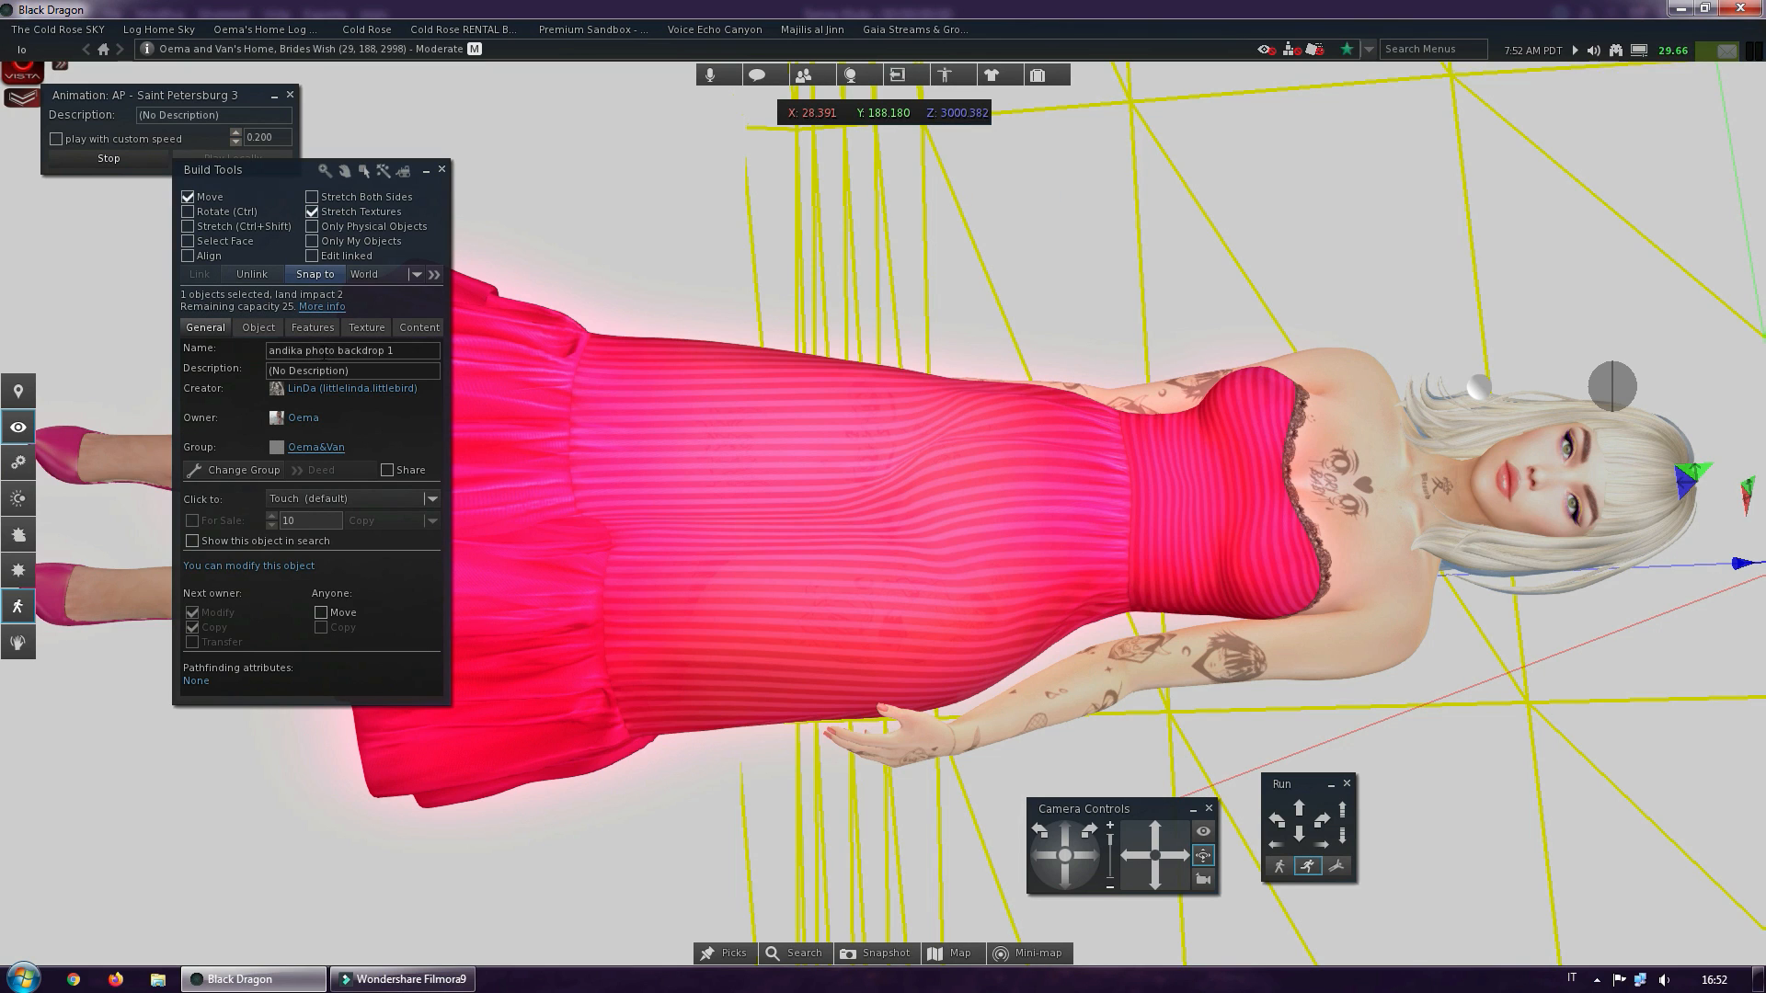
left_click(368, 327)
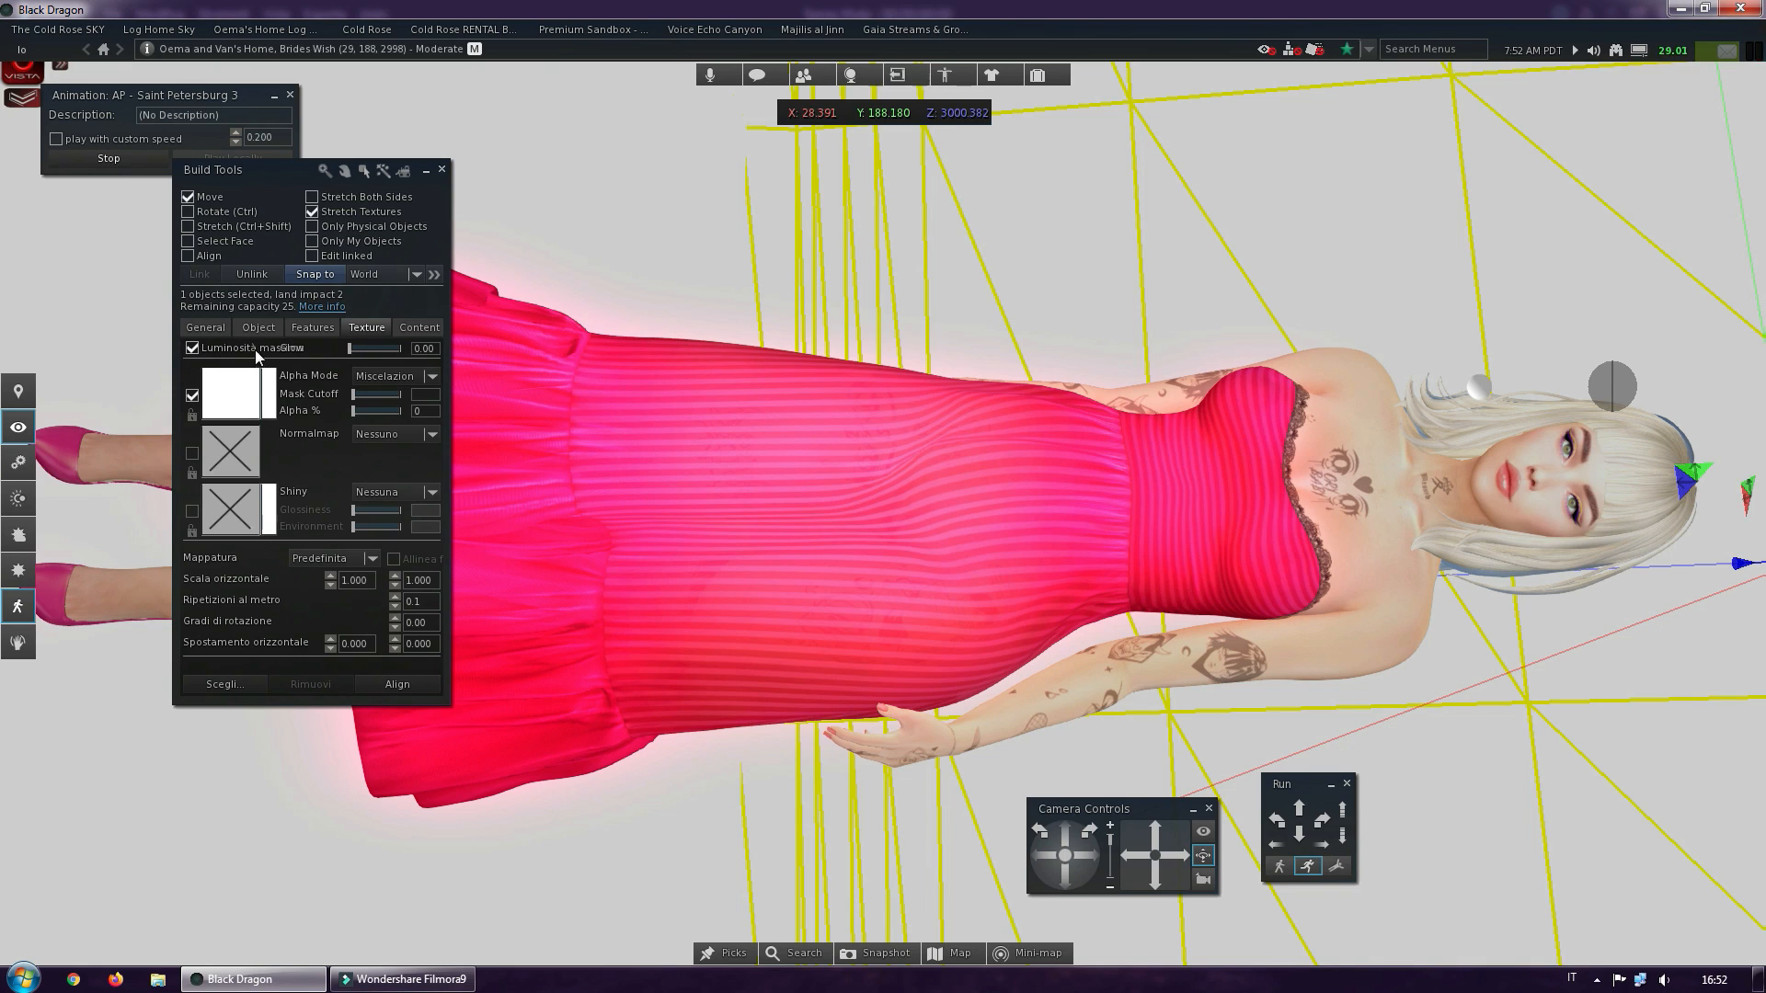
left_click(443, 170)
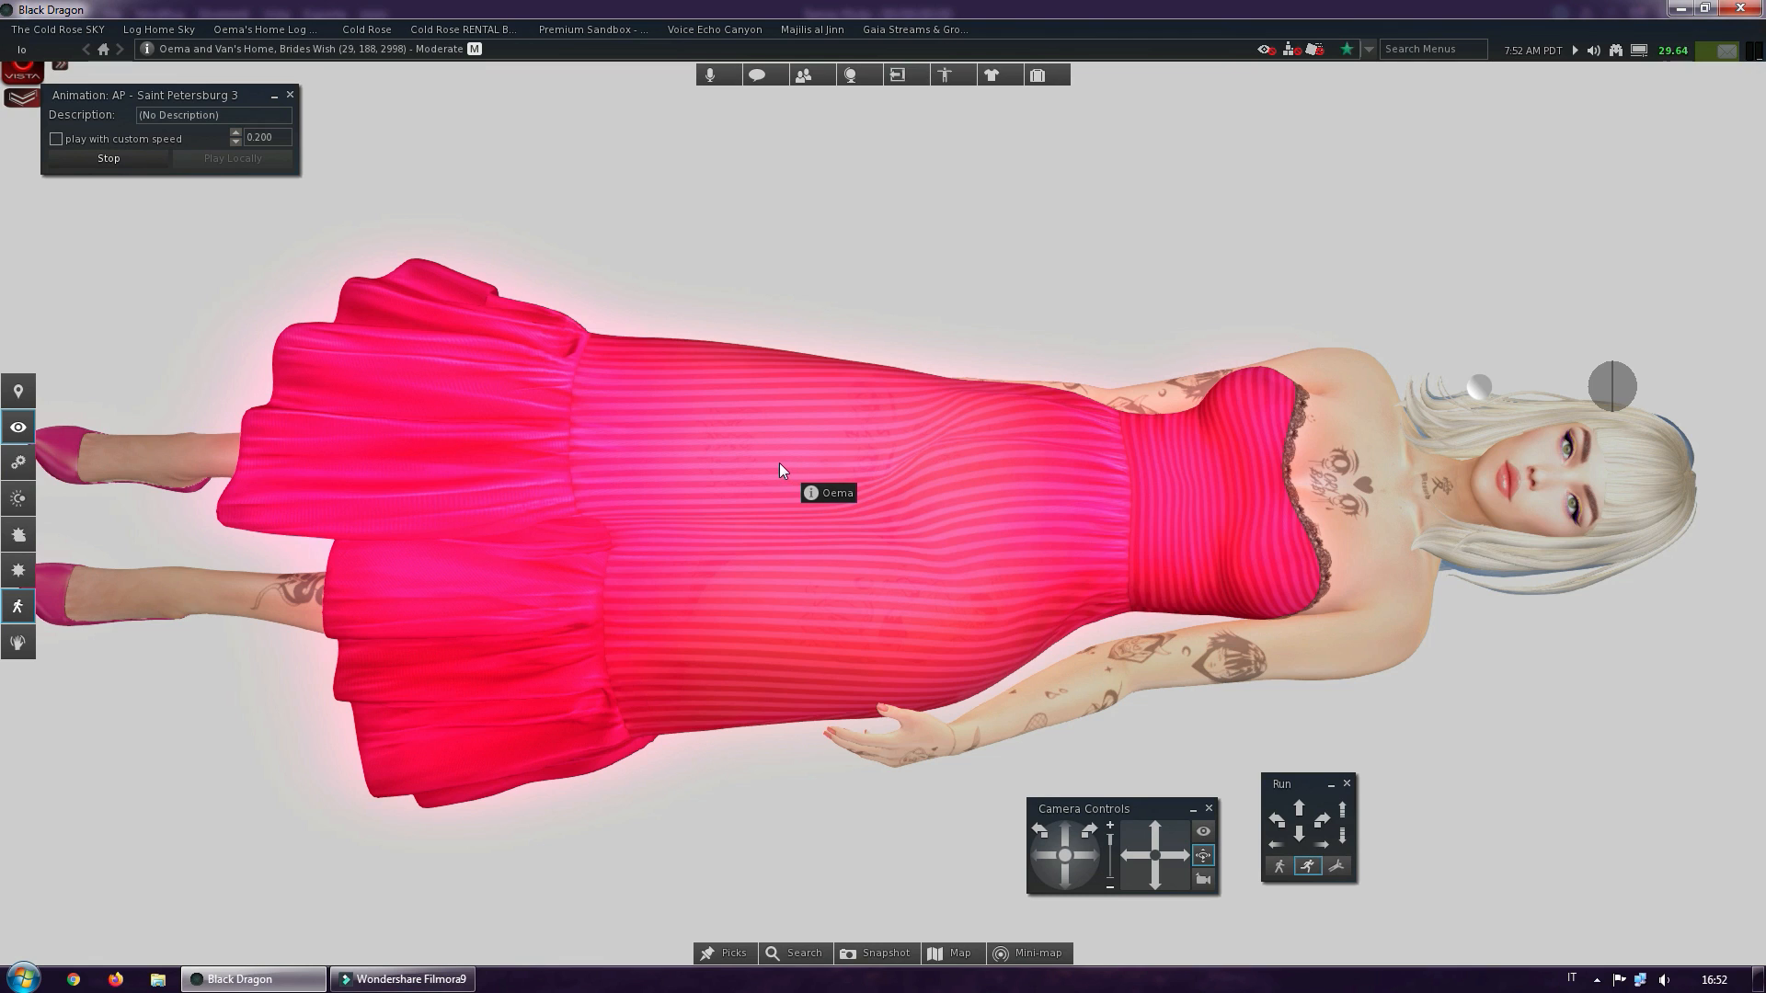
Open the sky editor and apply the Ambient Dark system preset
left_click(18, 52)
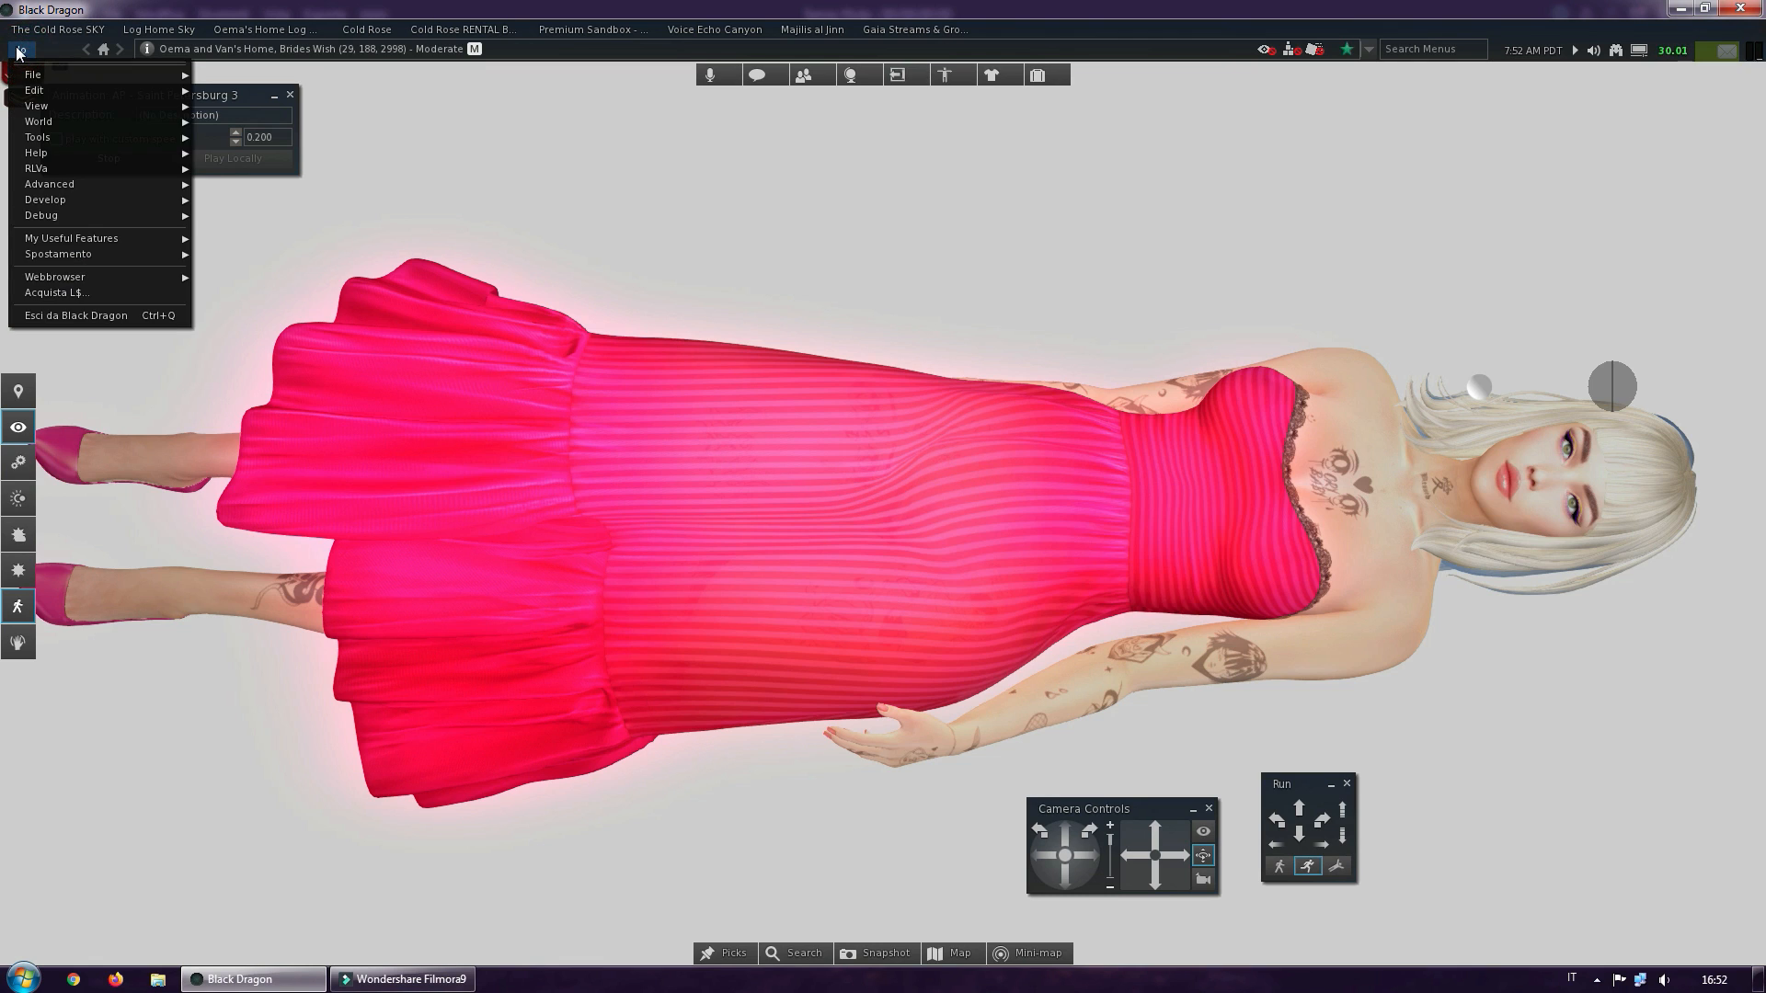
mouse_move(35, 124)
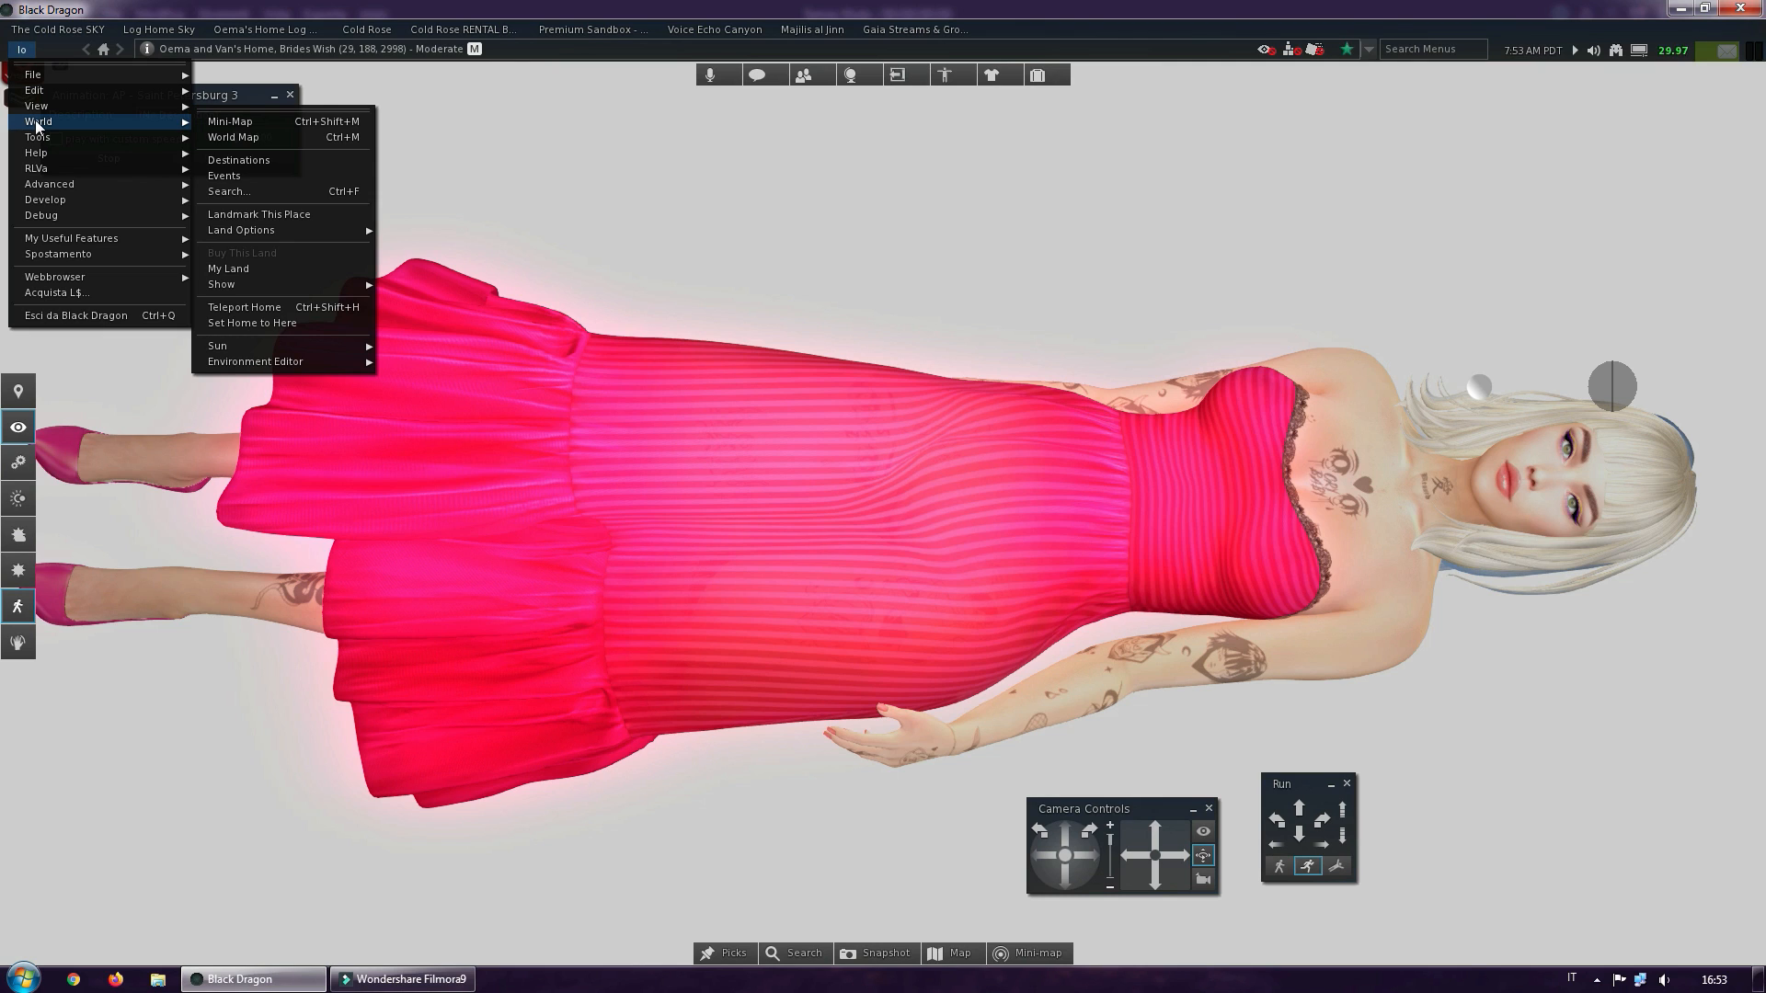
mouse_move(265, 368)
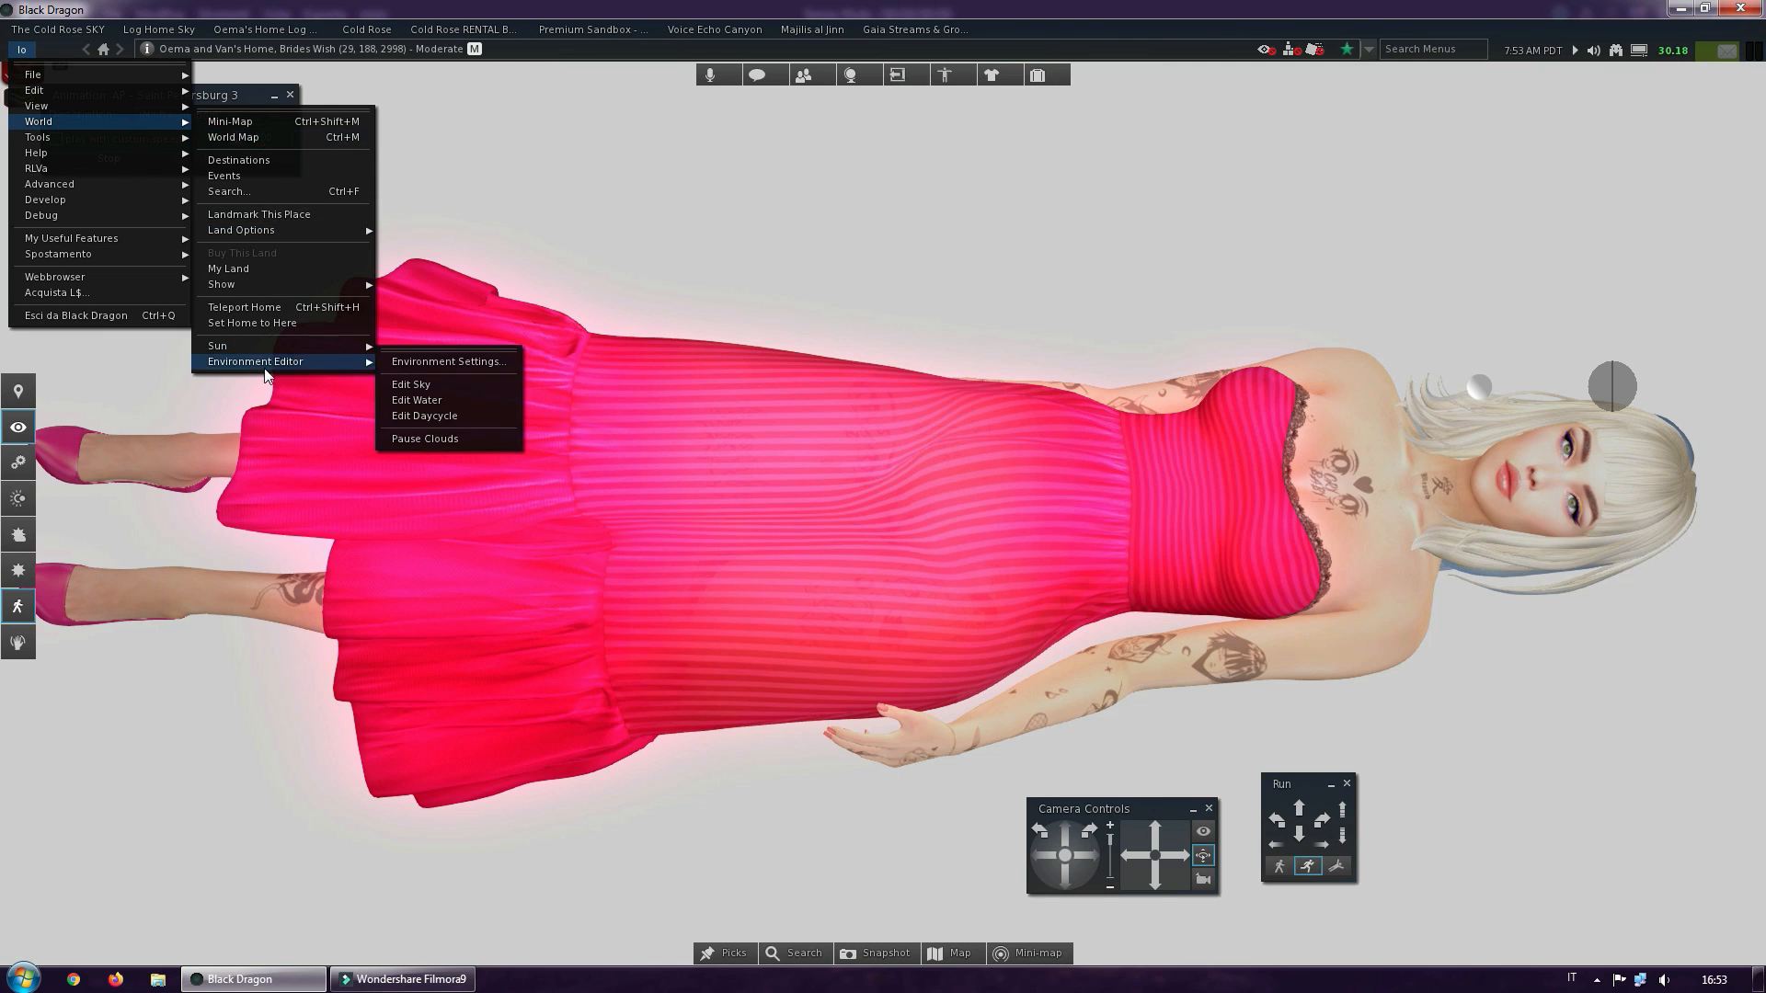
left_click(422, 388)
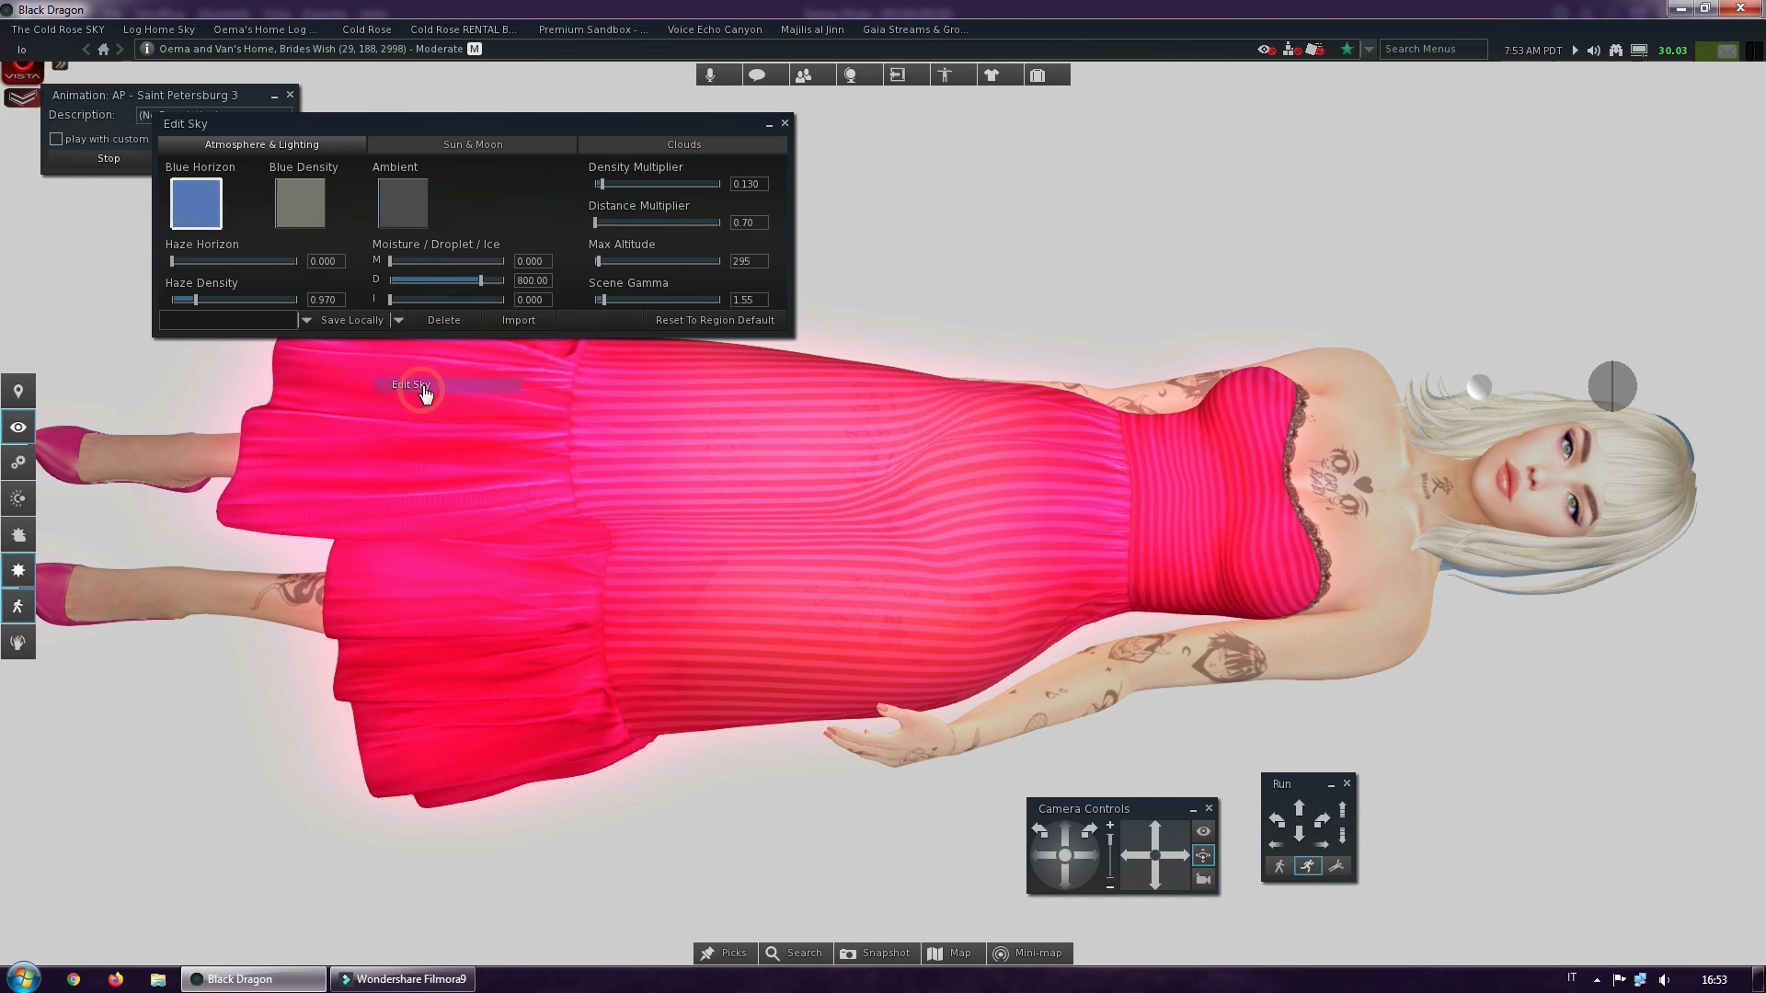
left_click(307, 320)
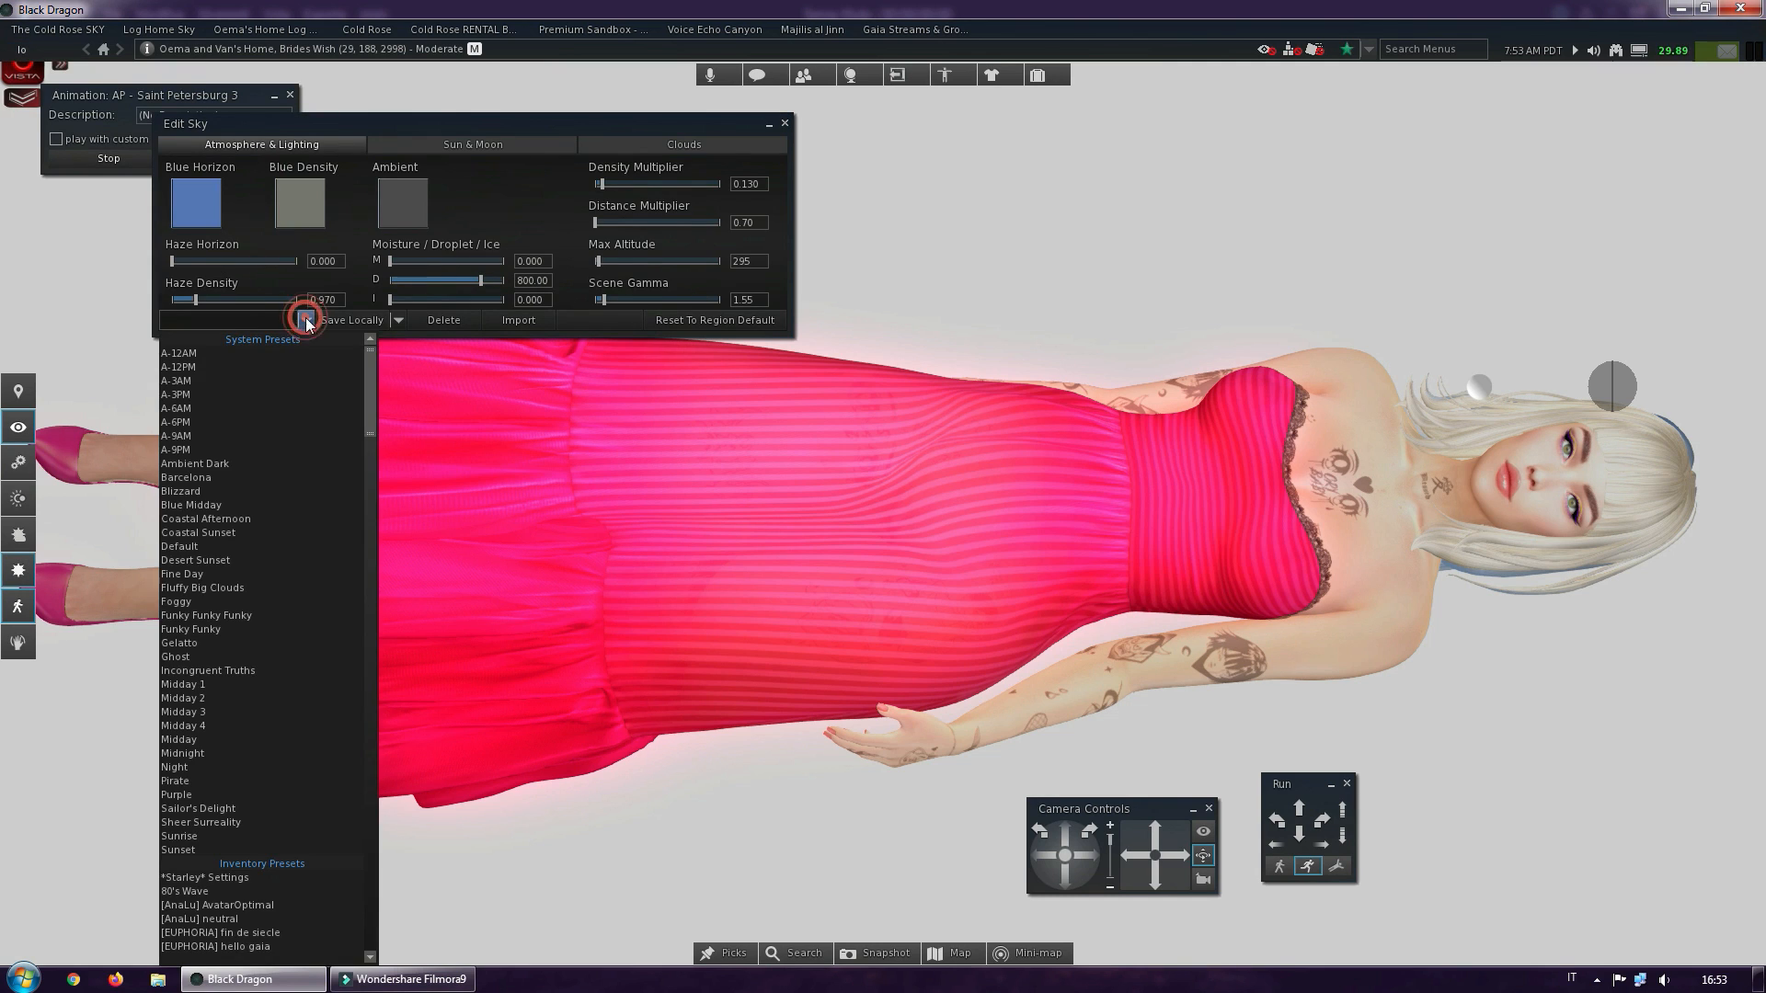
left_click(195, 465)
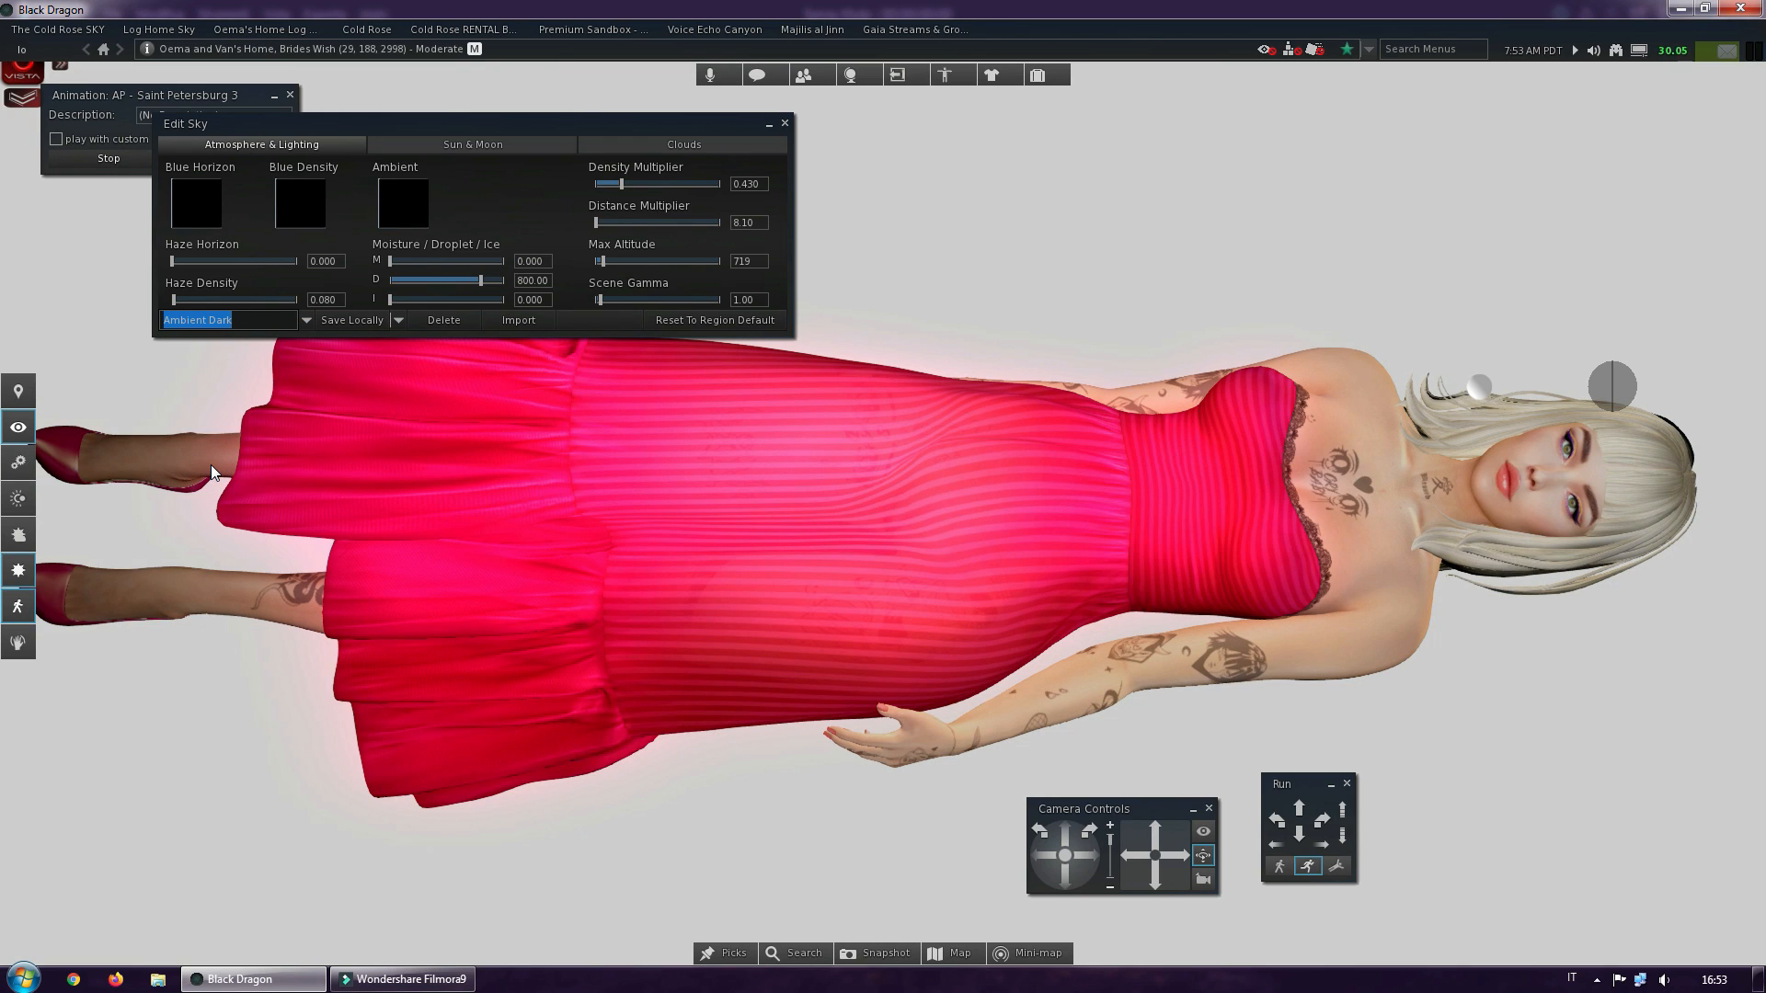
Remove the LumiPro HUD V3.41 folder's items from the avatar's current outfit
left_click(1047, 81)
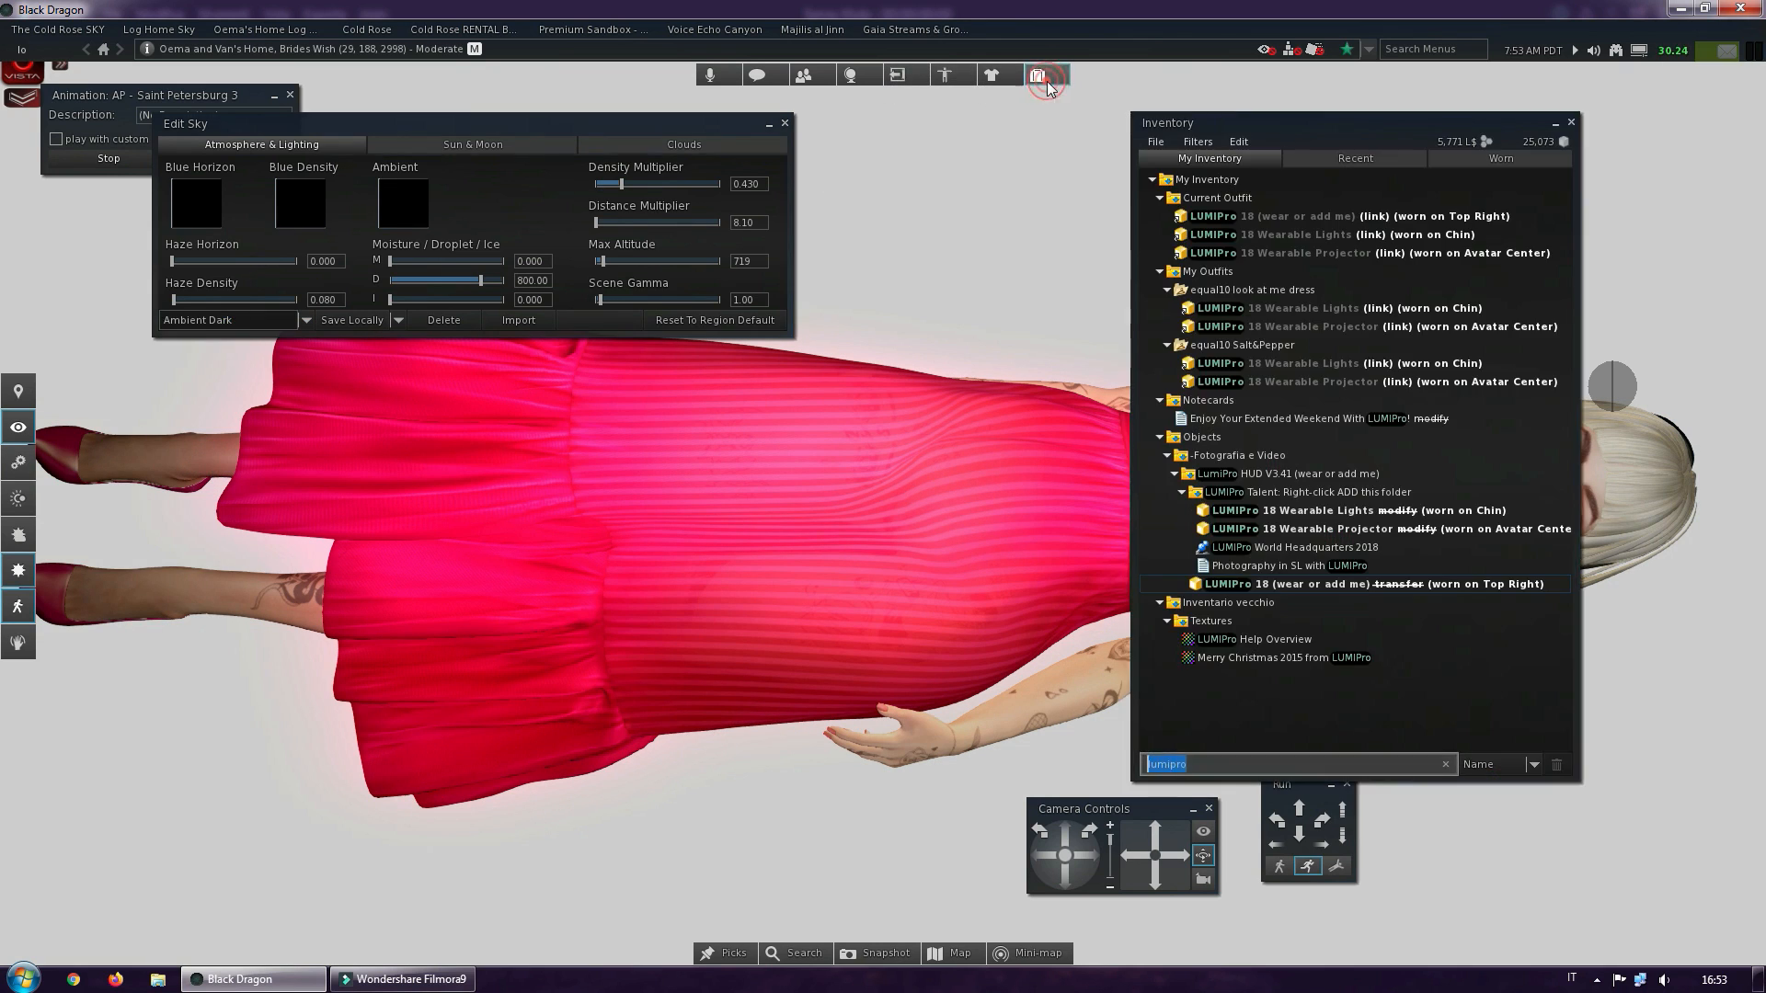
left_click(1234, 478)
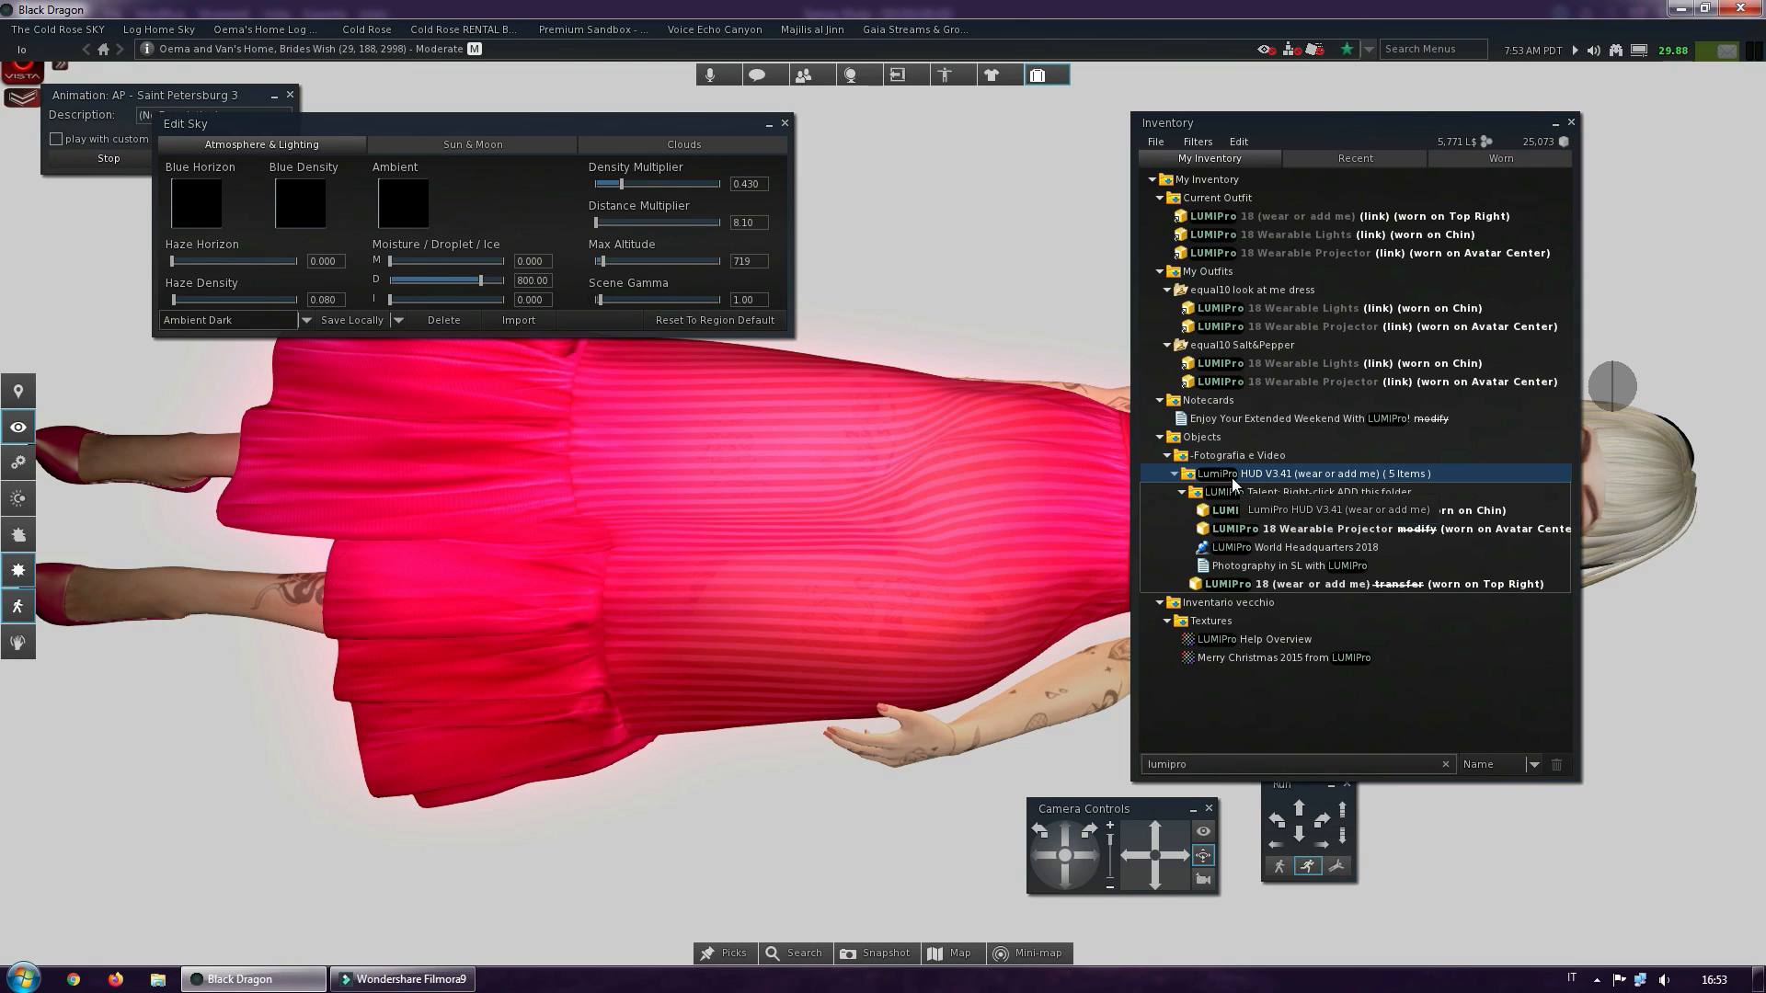
right_click(1233, 477)
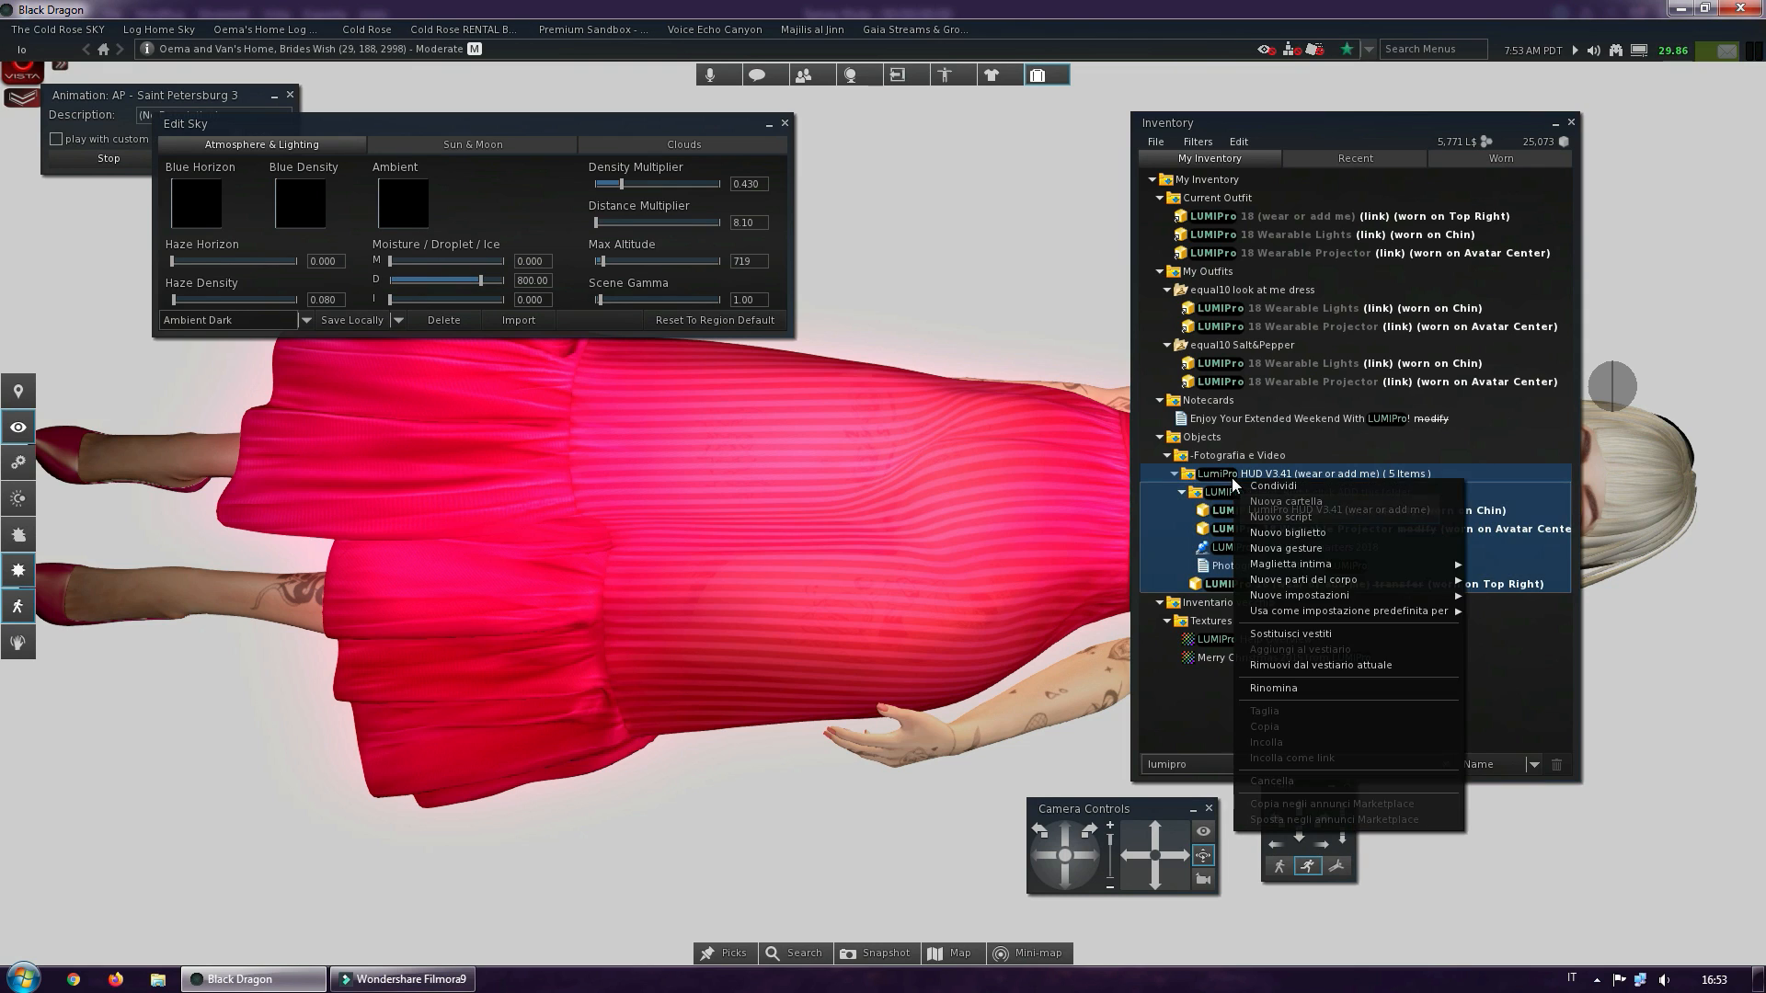
left_click(1290, 664)
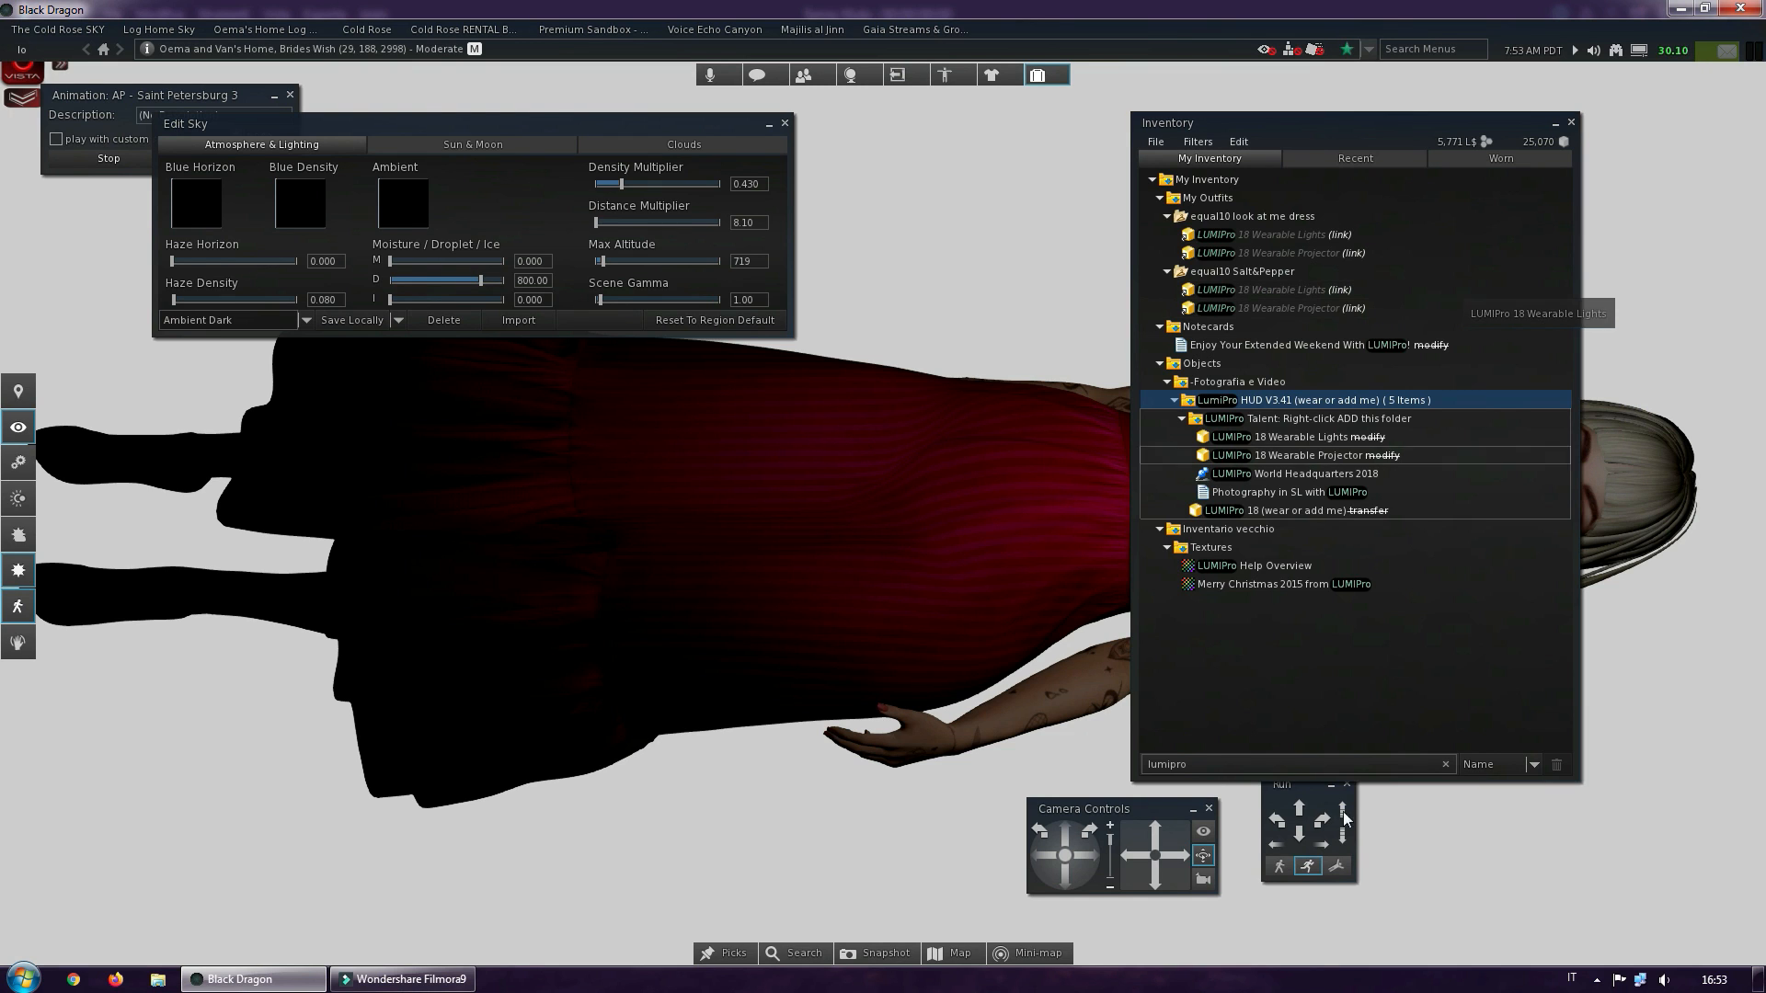
Search the worn inventory items for "light", detach the LeLUTKA Facelight and close the inventory
left_click(1197, 765)
type("light")
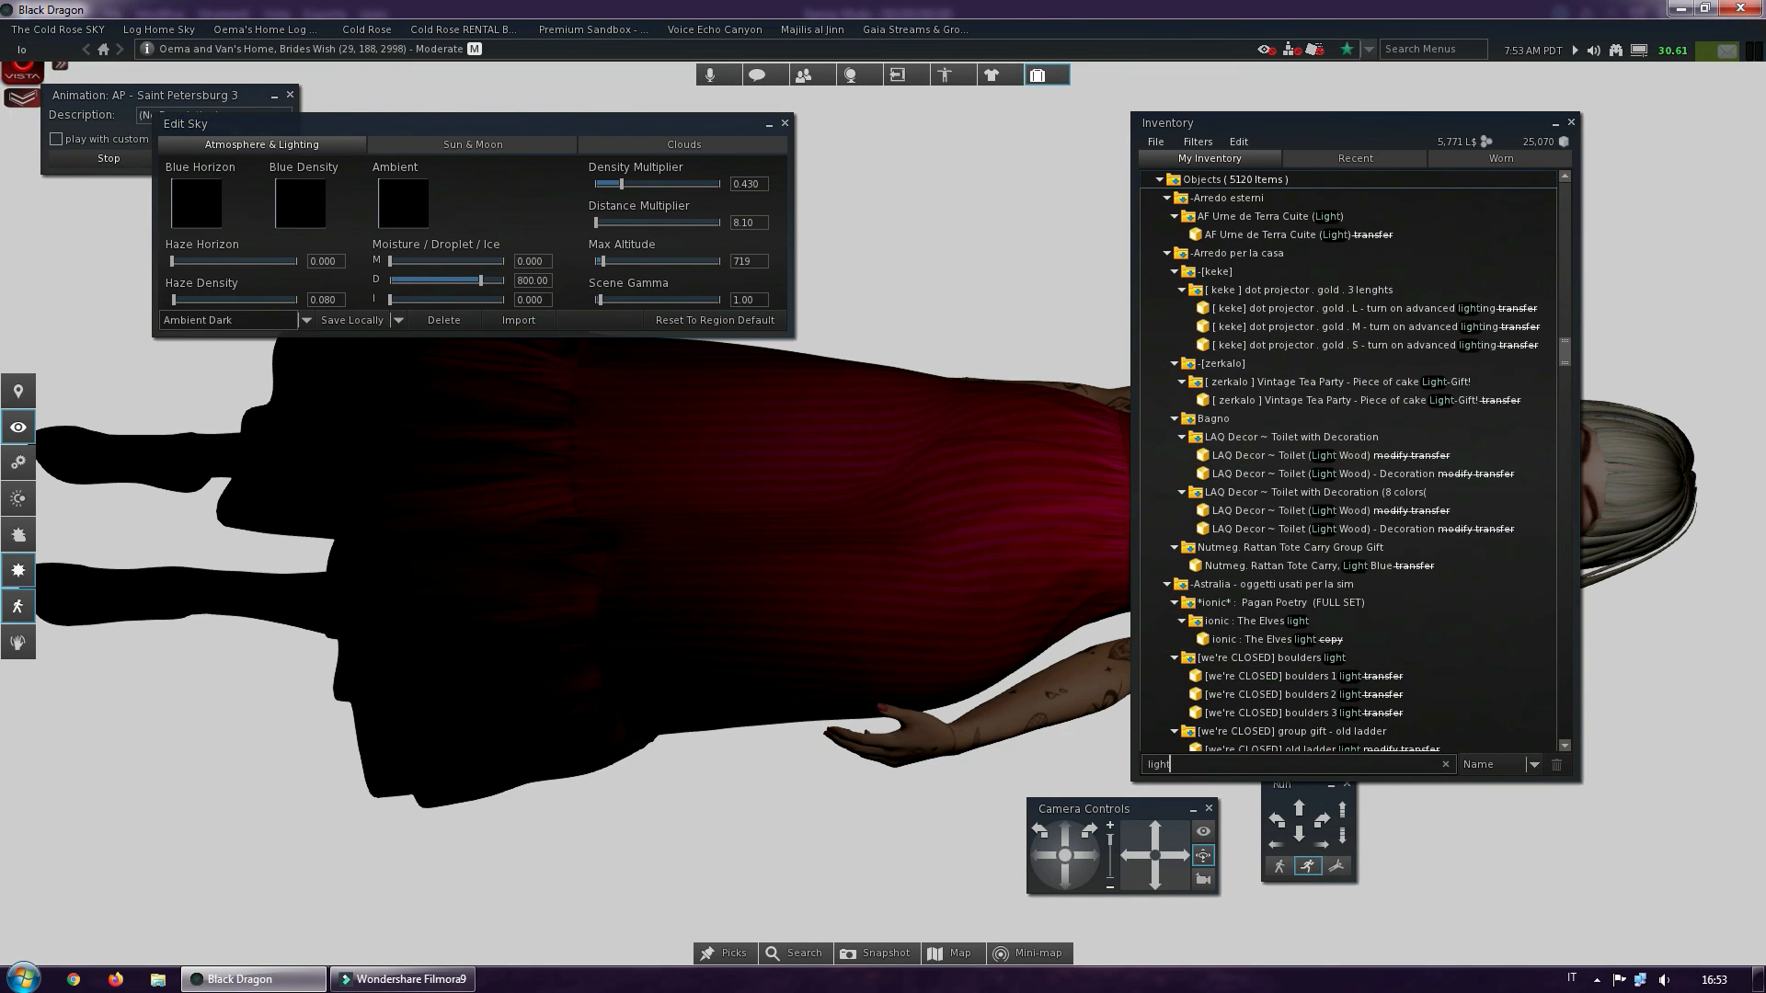
left_click(1501, 161)
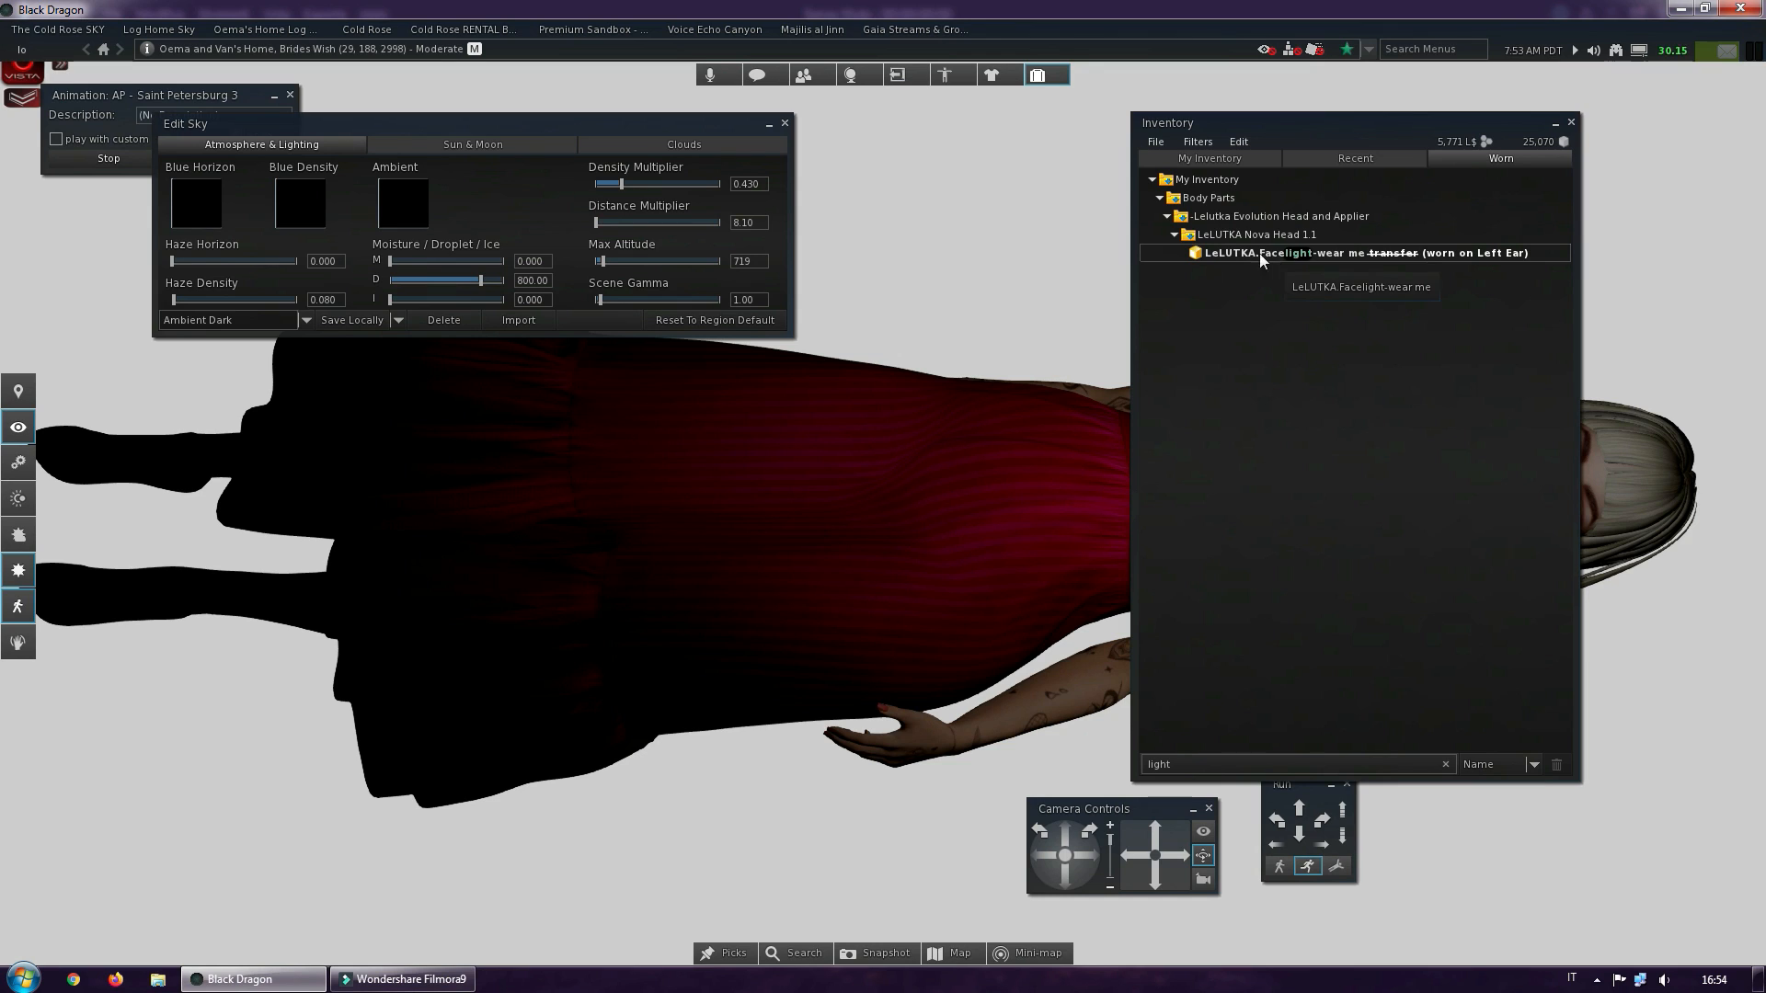
right_click(1288, 256)
left_click(1332, 456)
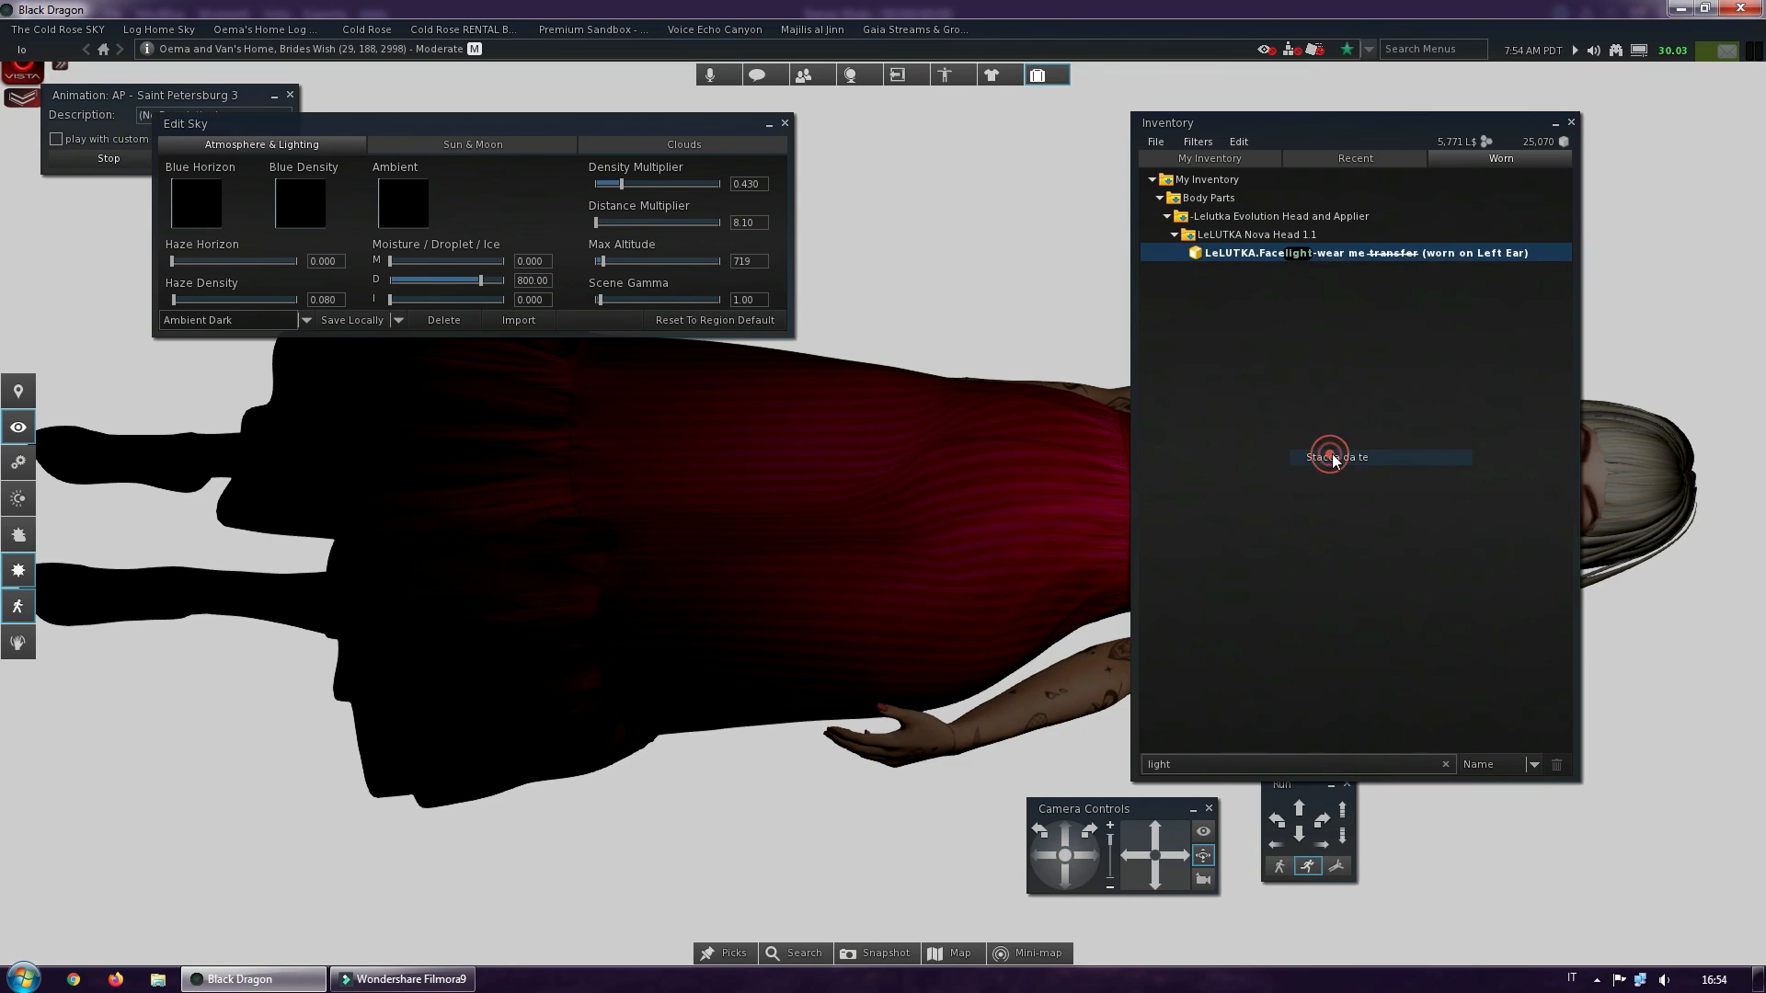
left_click(1567, 125)
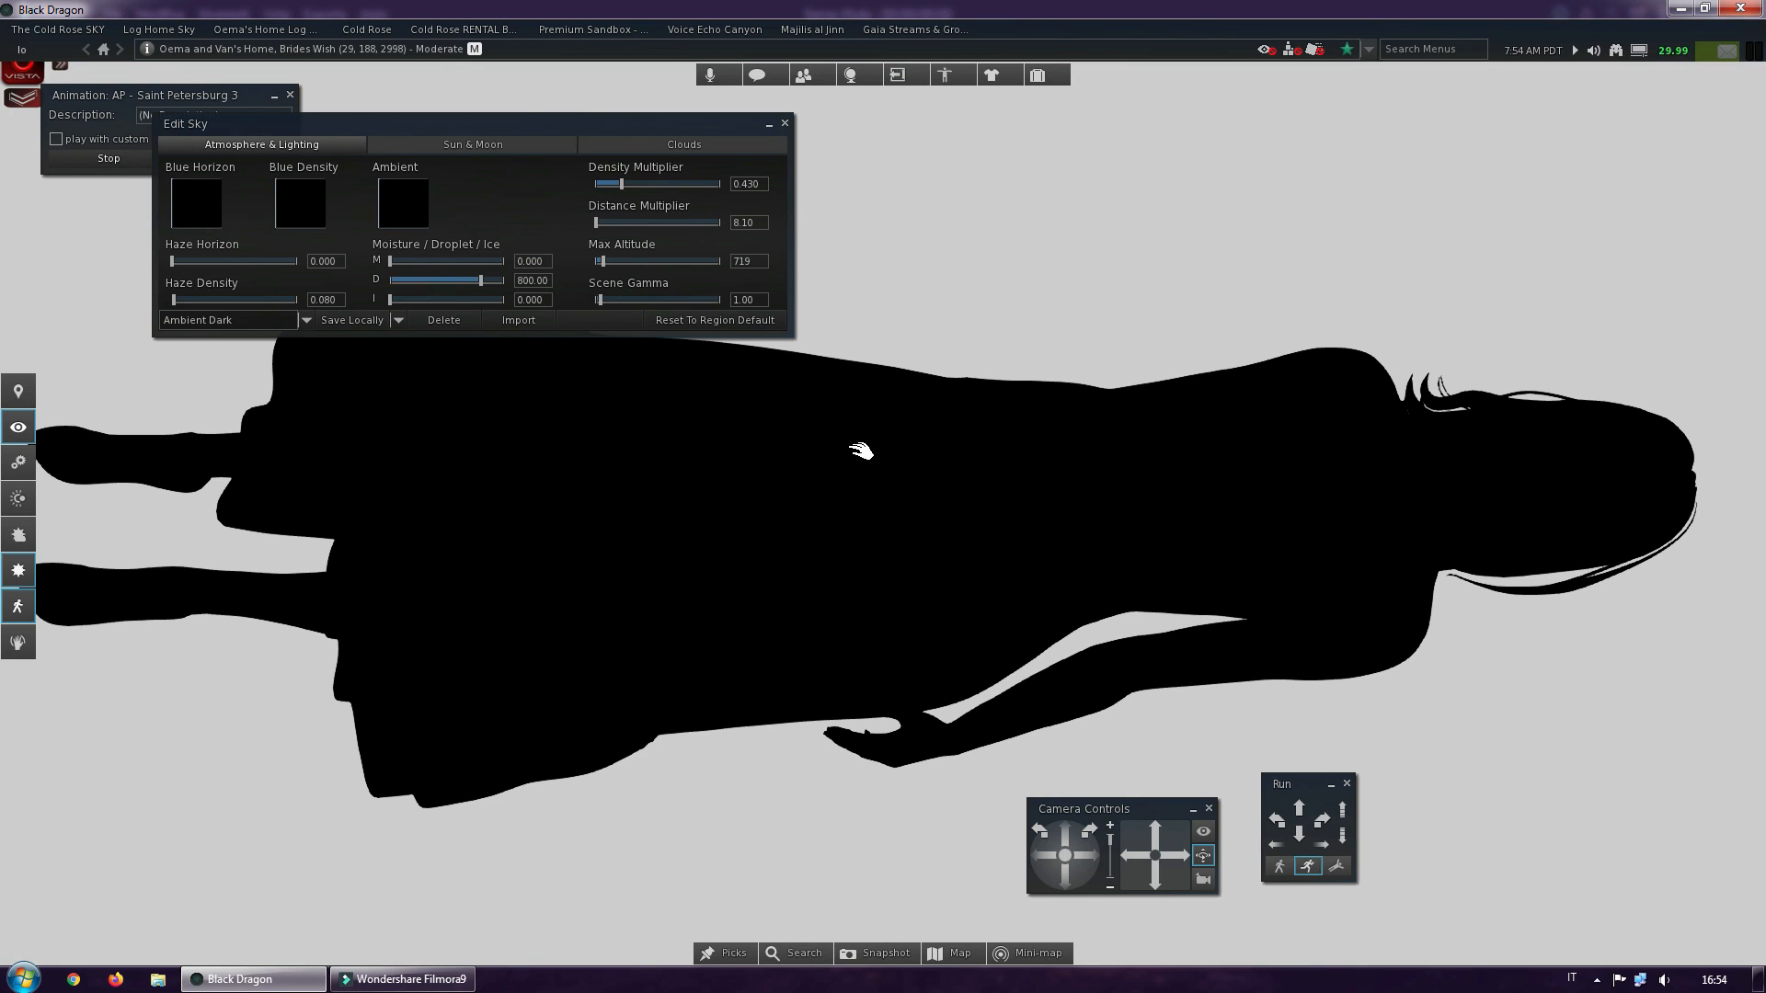
Save the silhouette snapshot to disk as a 5000 x 2677 PNG named "oema layer mask", and close the snapshot and sky windows
key("ctrl+shift+s")
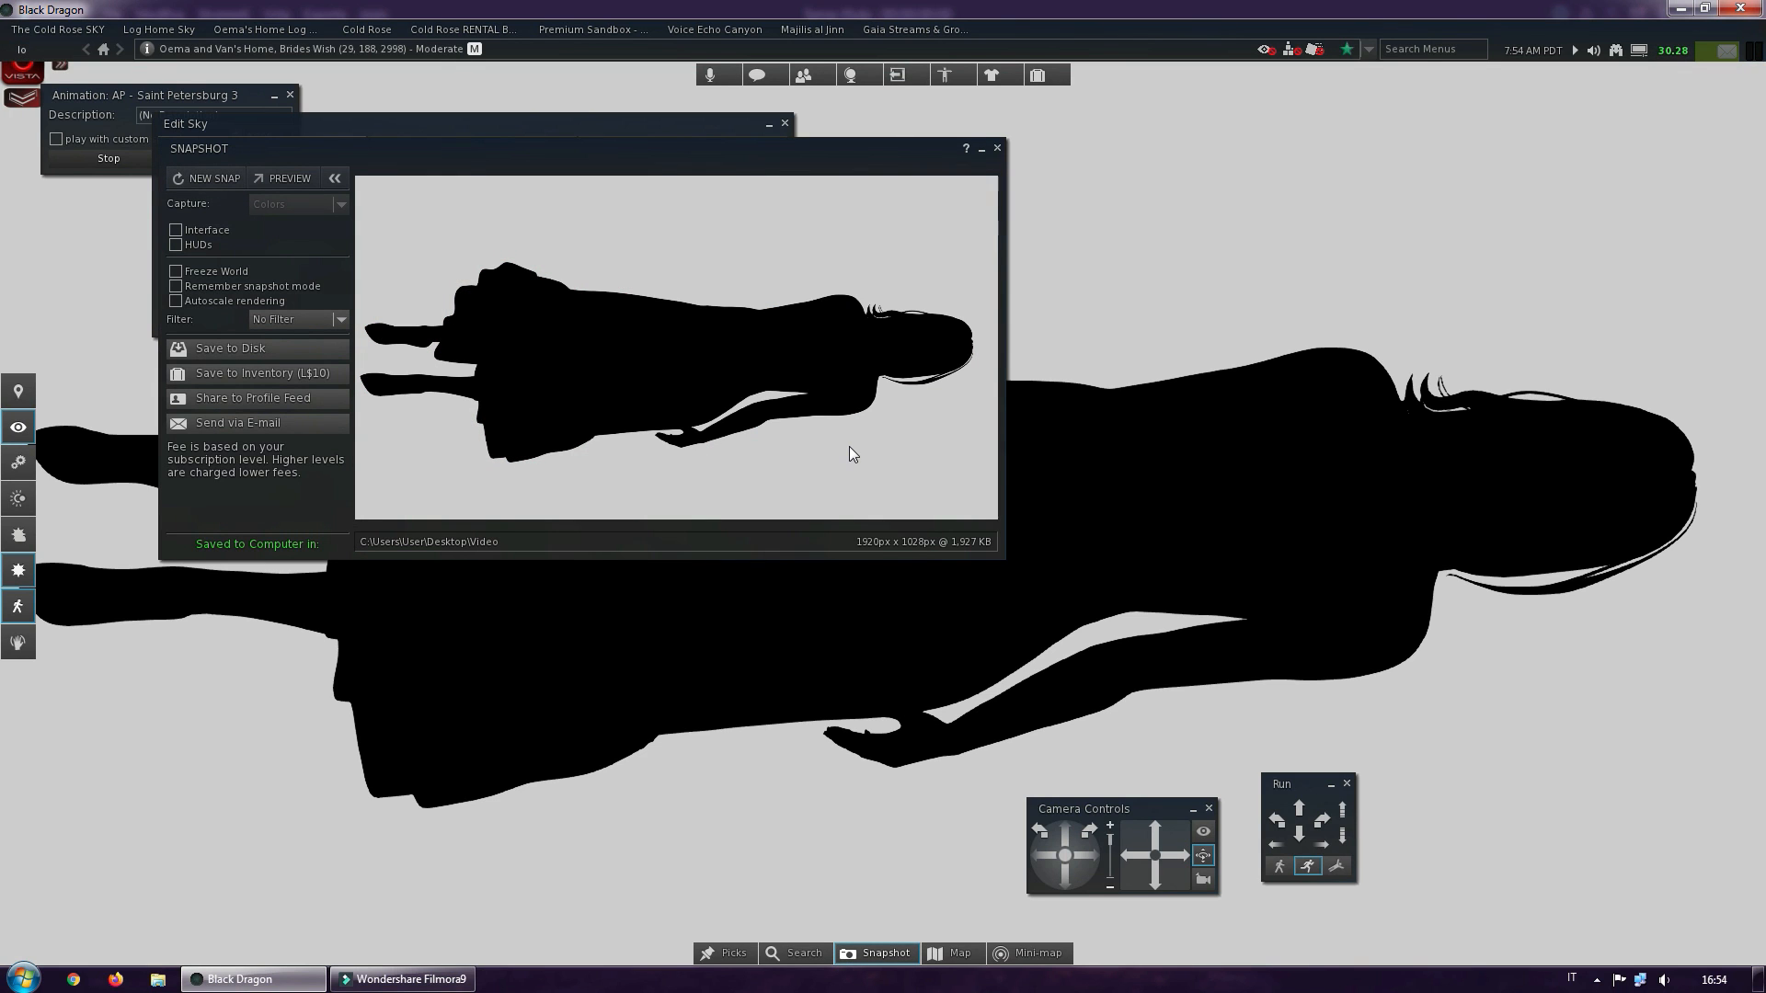
left_click(285, 348)
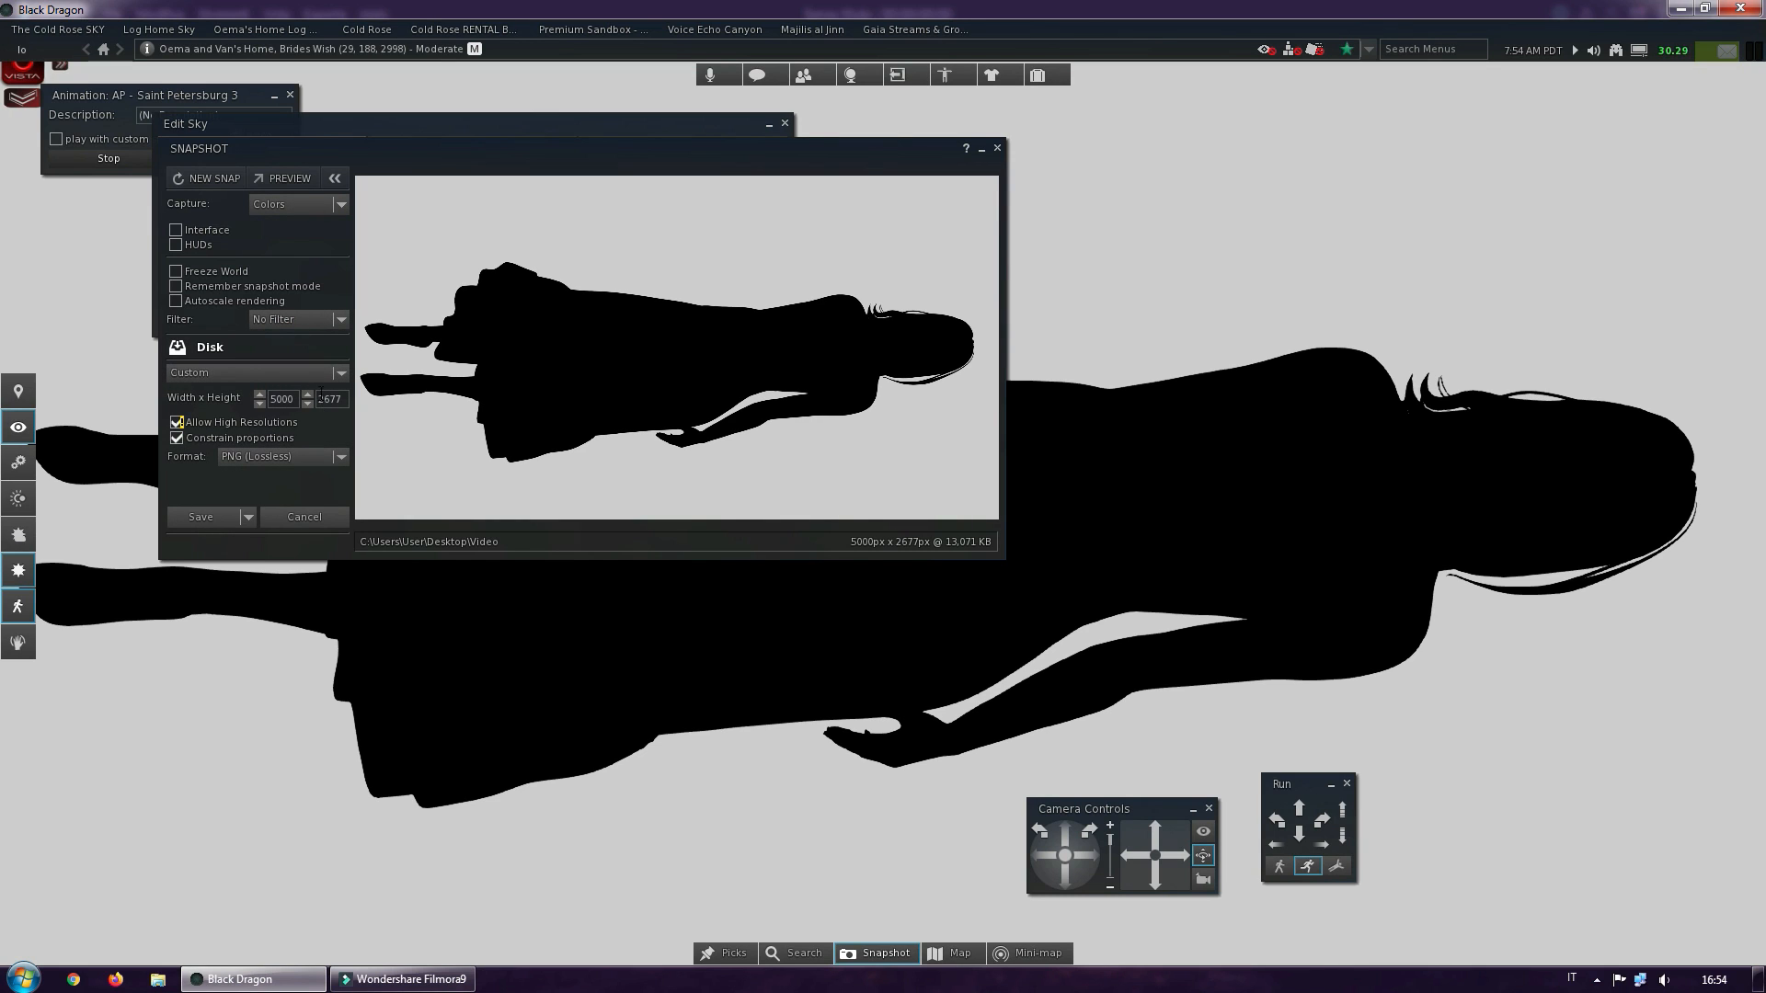
left_click(248, 517)
left_click(229, 552)
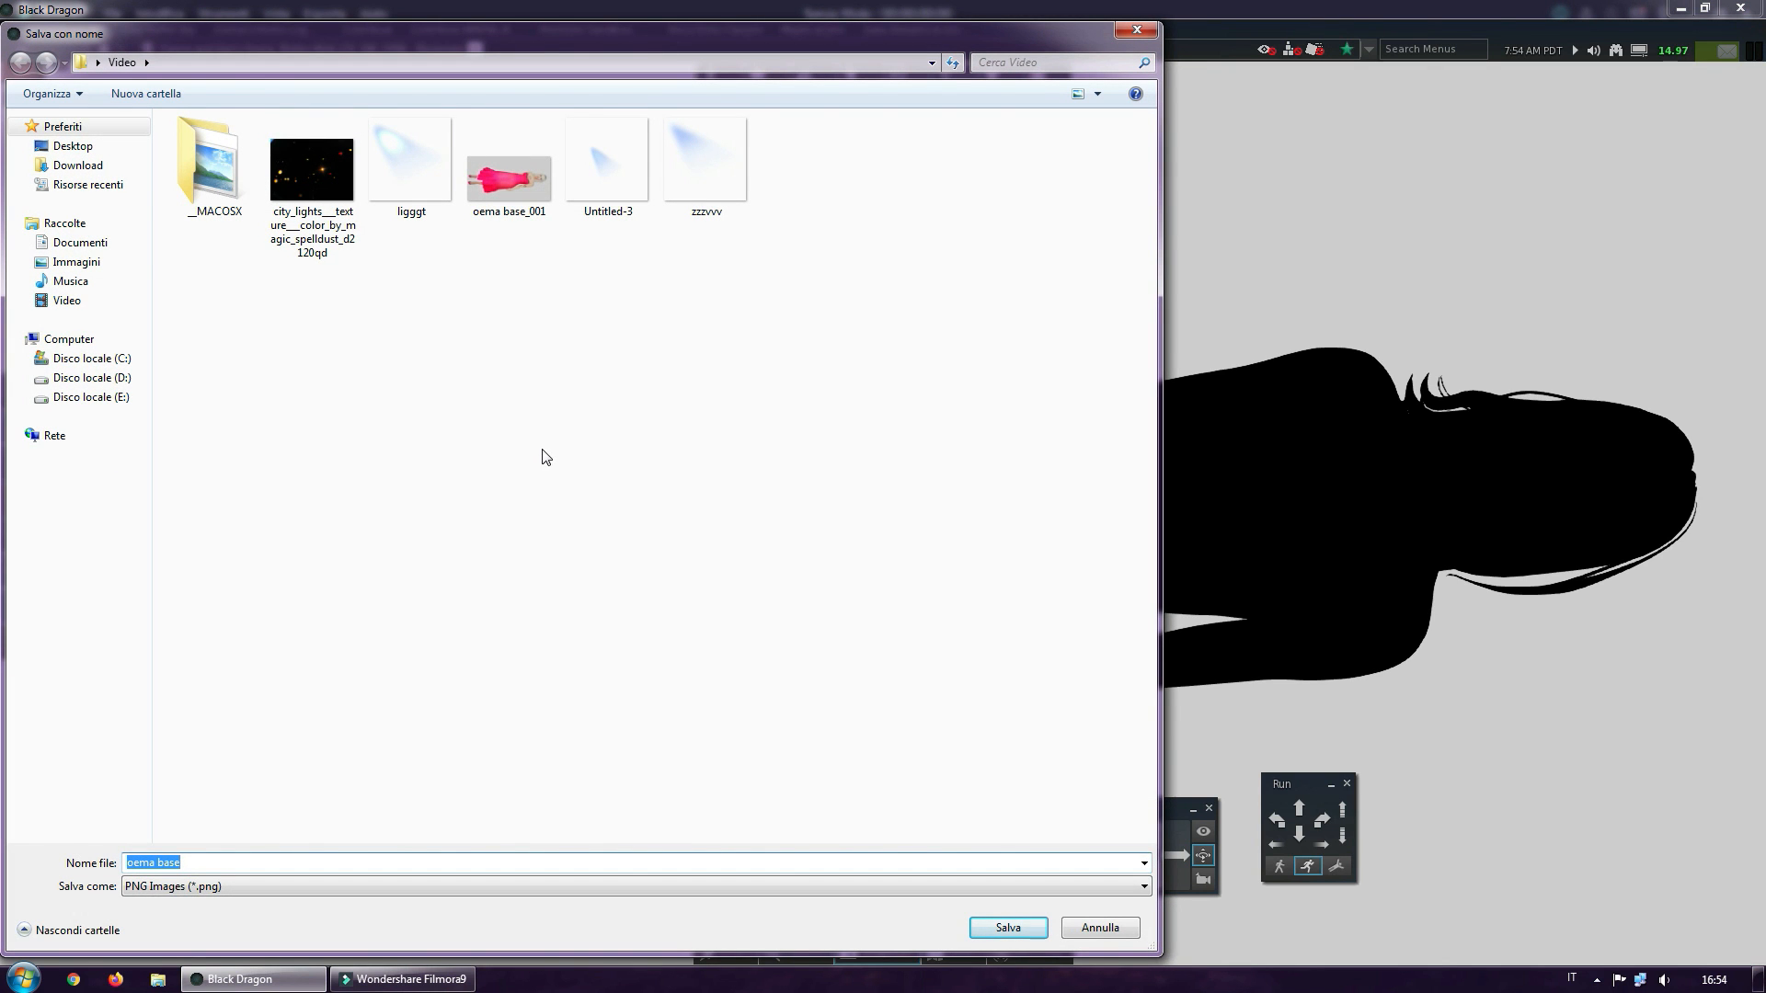
double_click(168, 862)
type("layer mask")
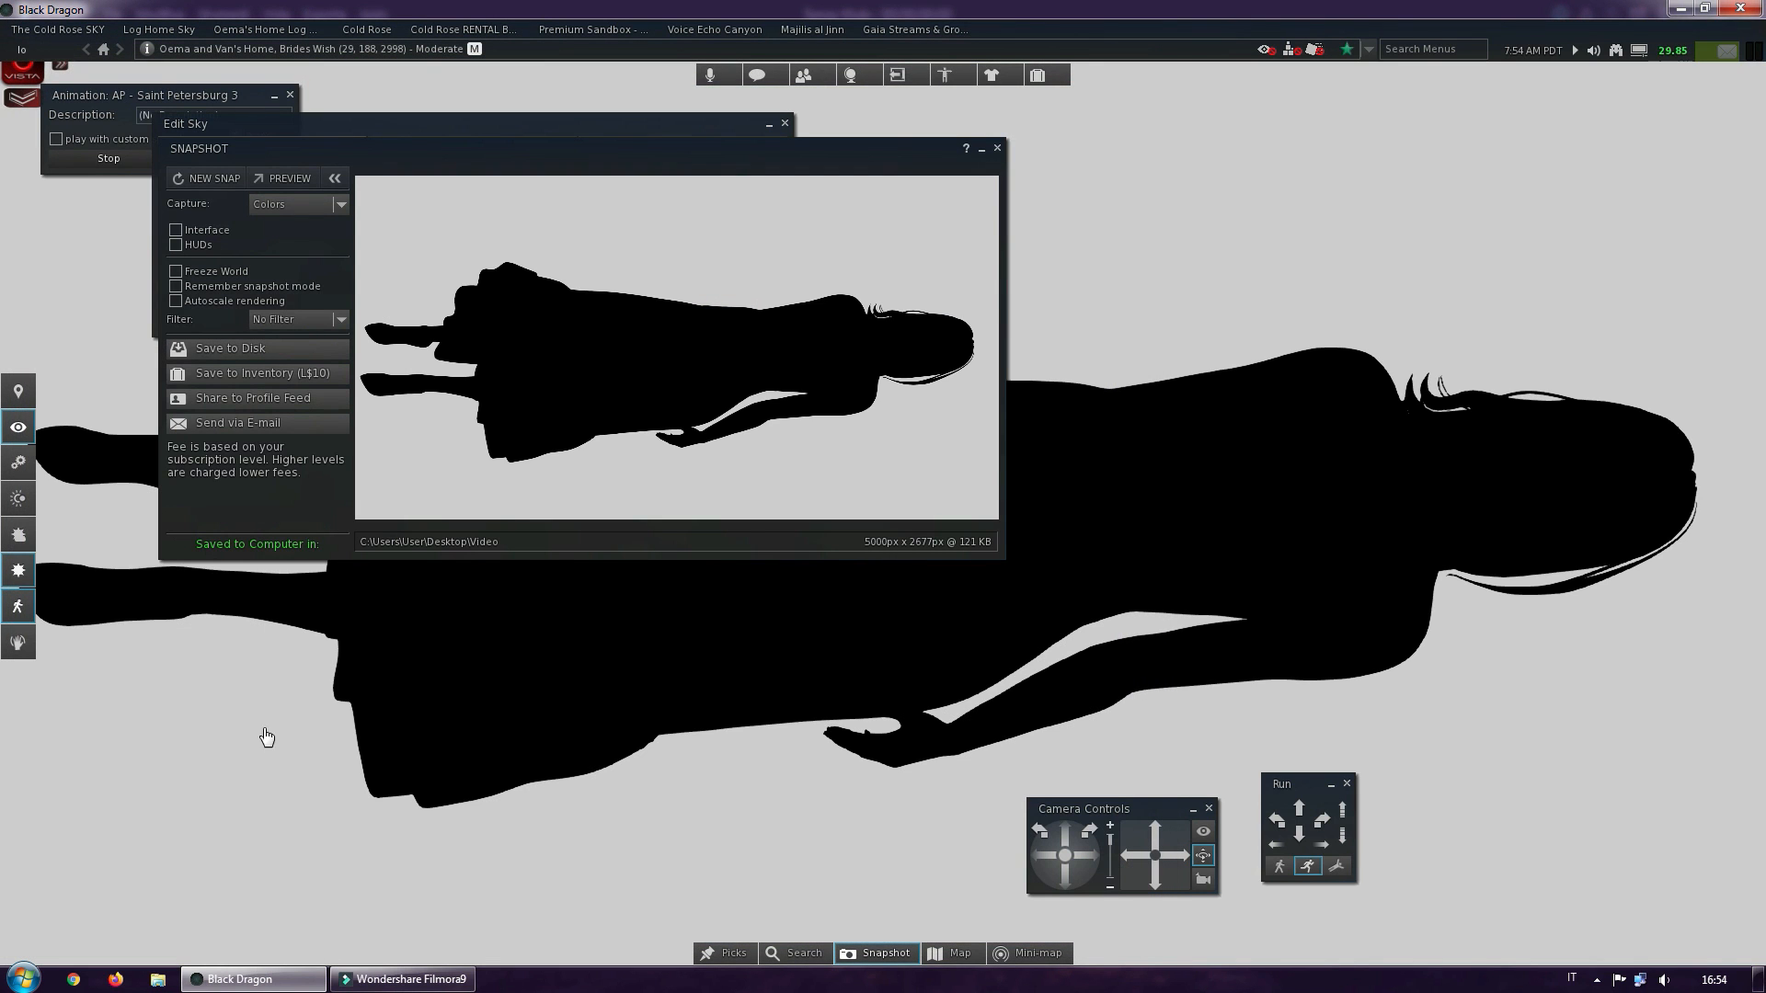
left_click(997, 147)
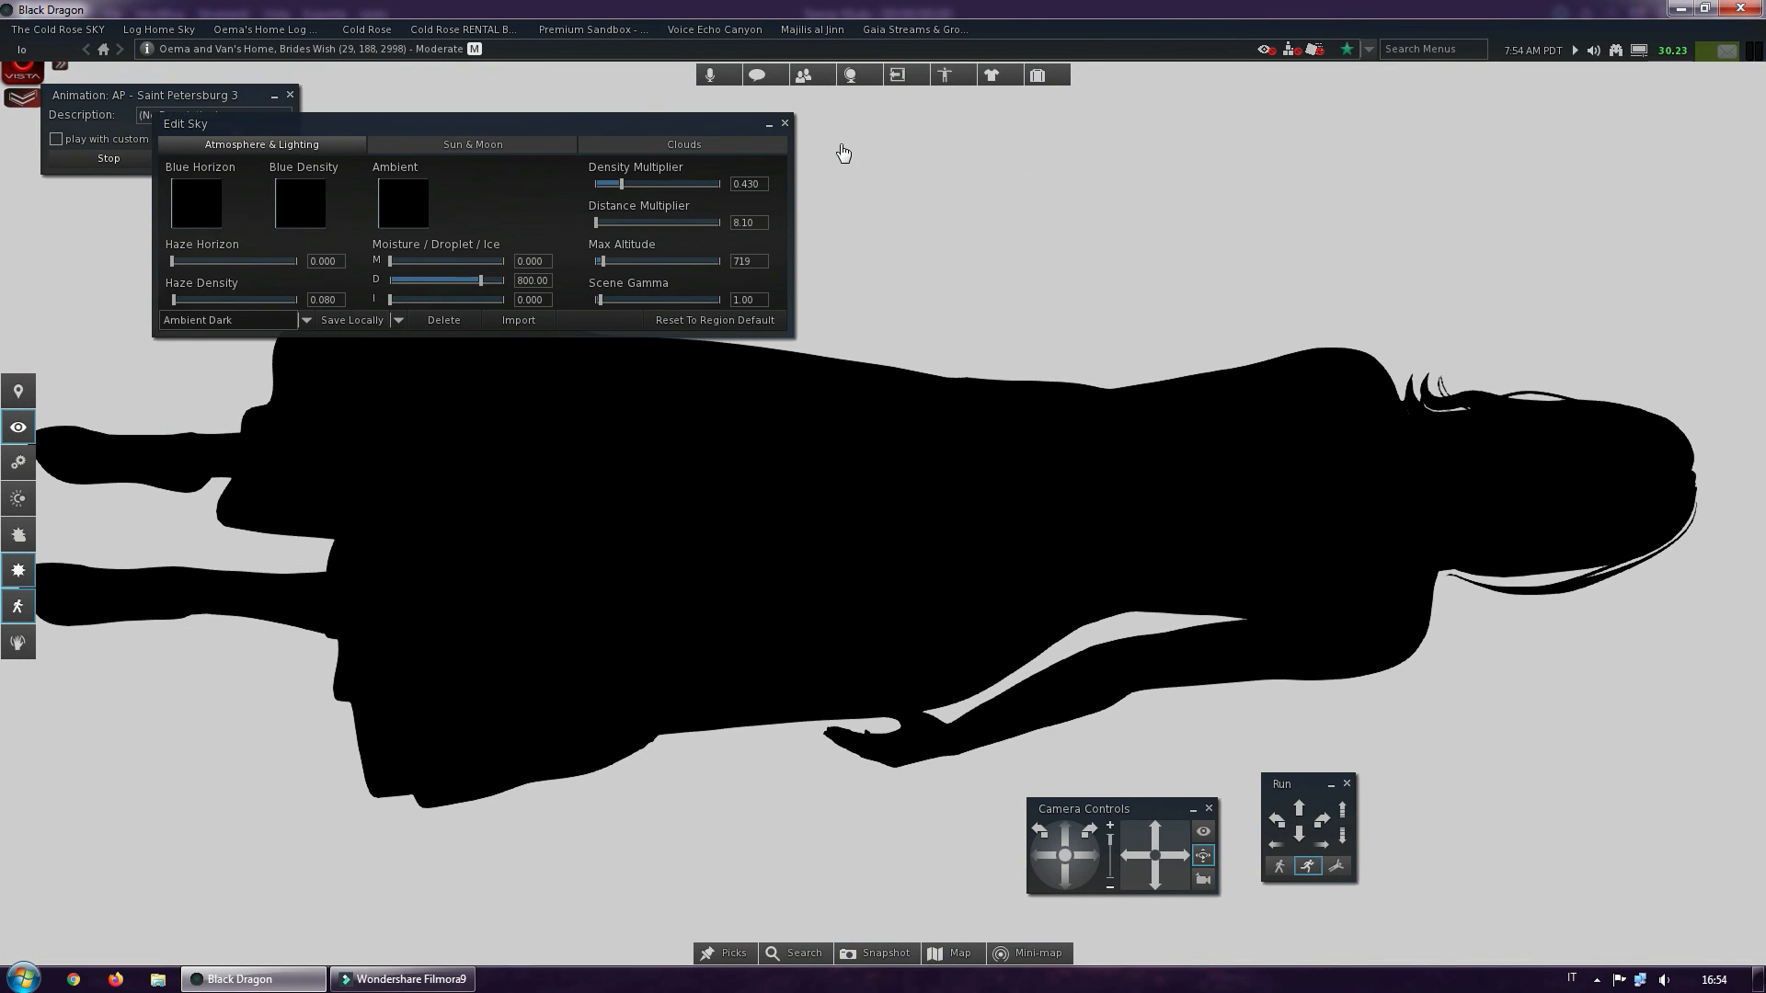
left_click(785, 124)
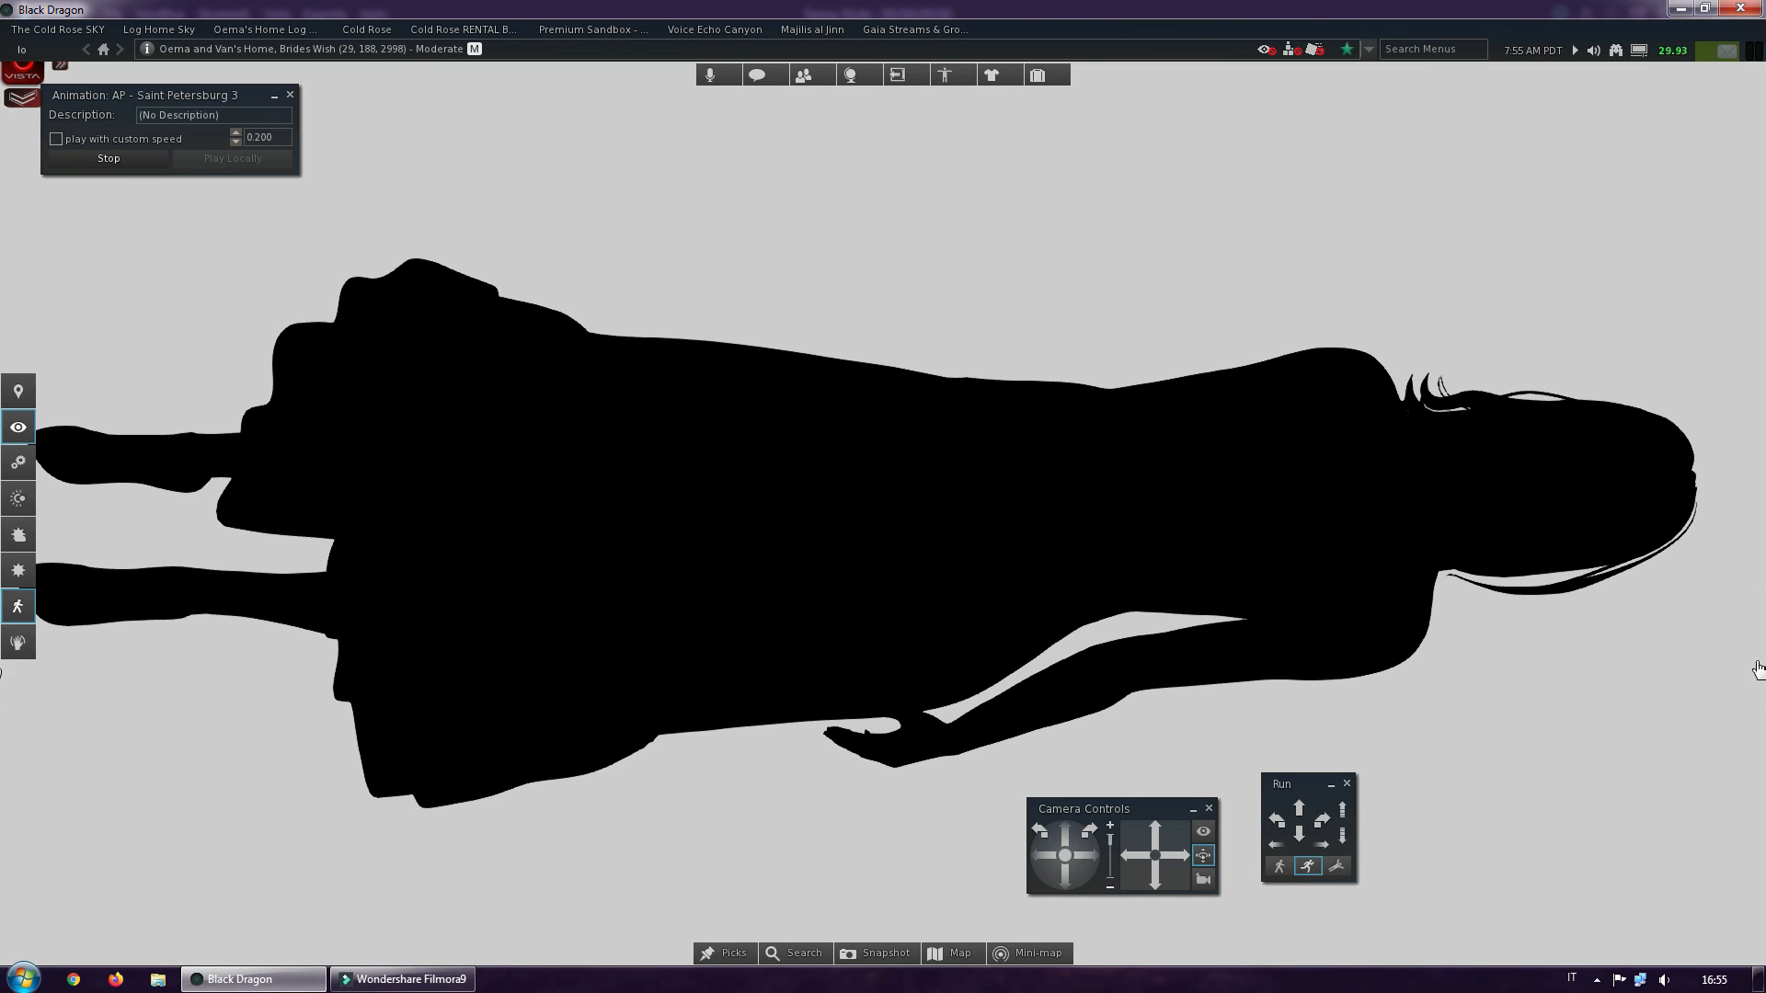
Switch to Photoshop and open oema base_001 and oema layer mask_001 from the Video folder on the desktop
left_click(1759, 984)
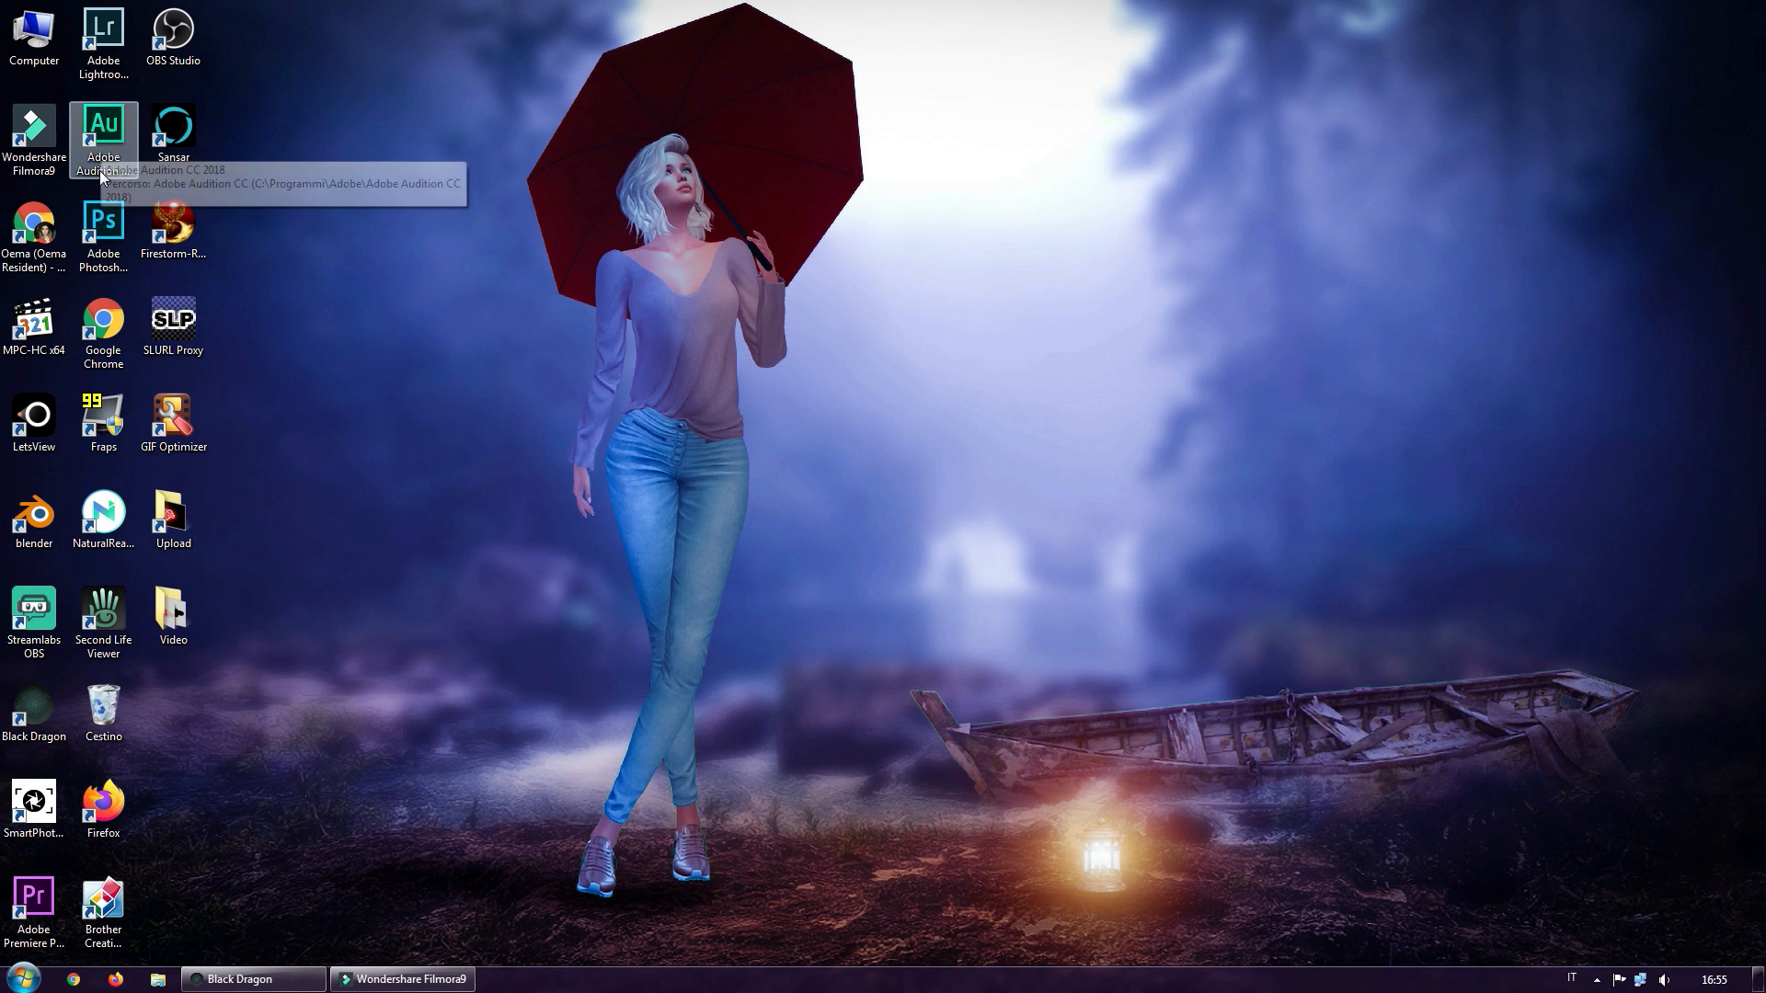
double_click(103, 225)
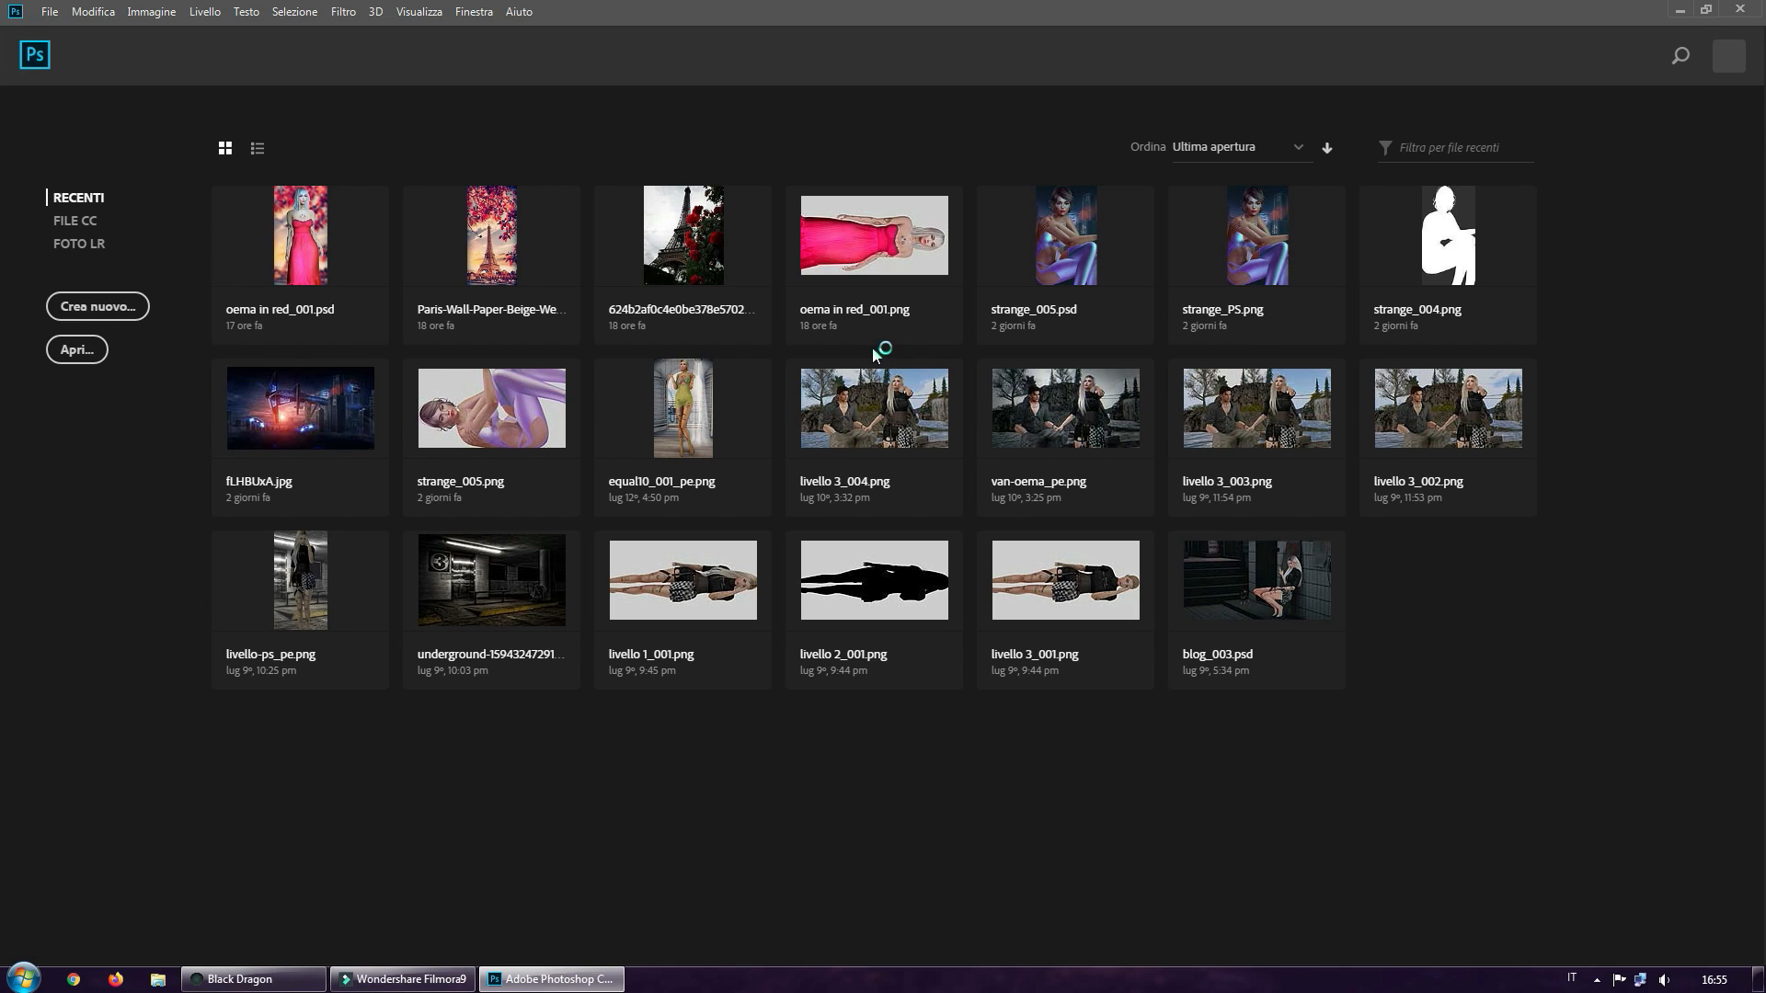
left_click(77, 351)
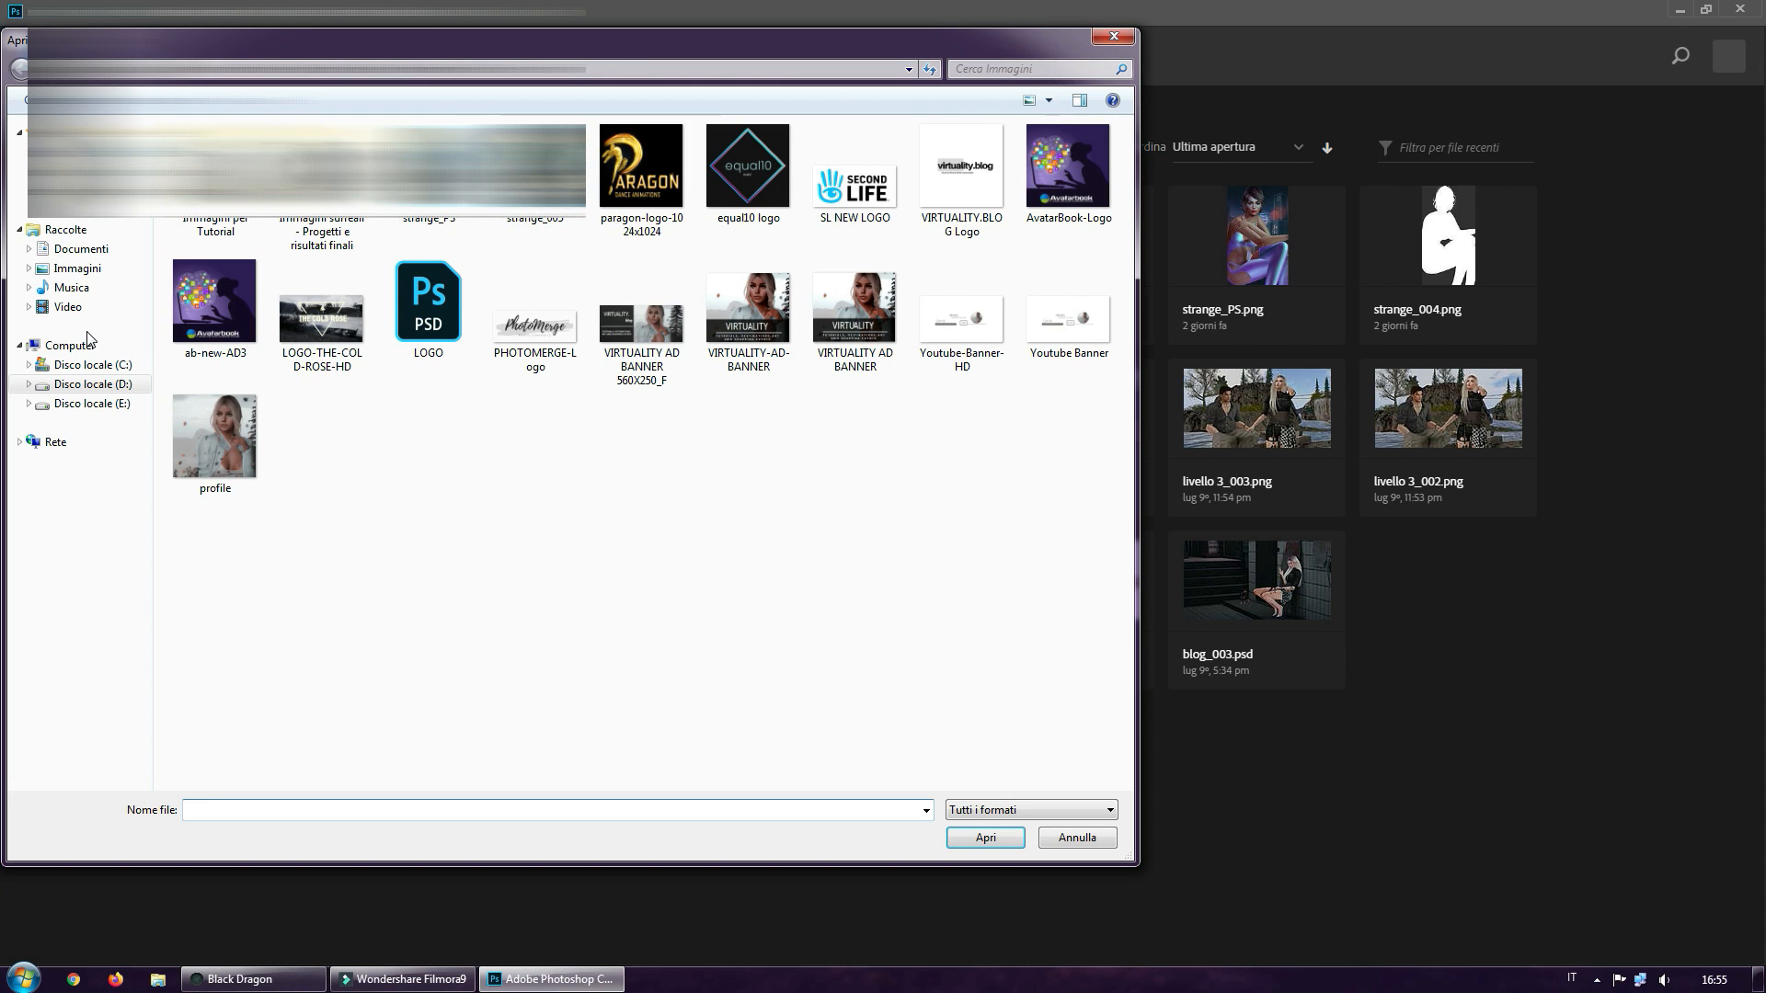
left_click(73, 152)
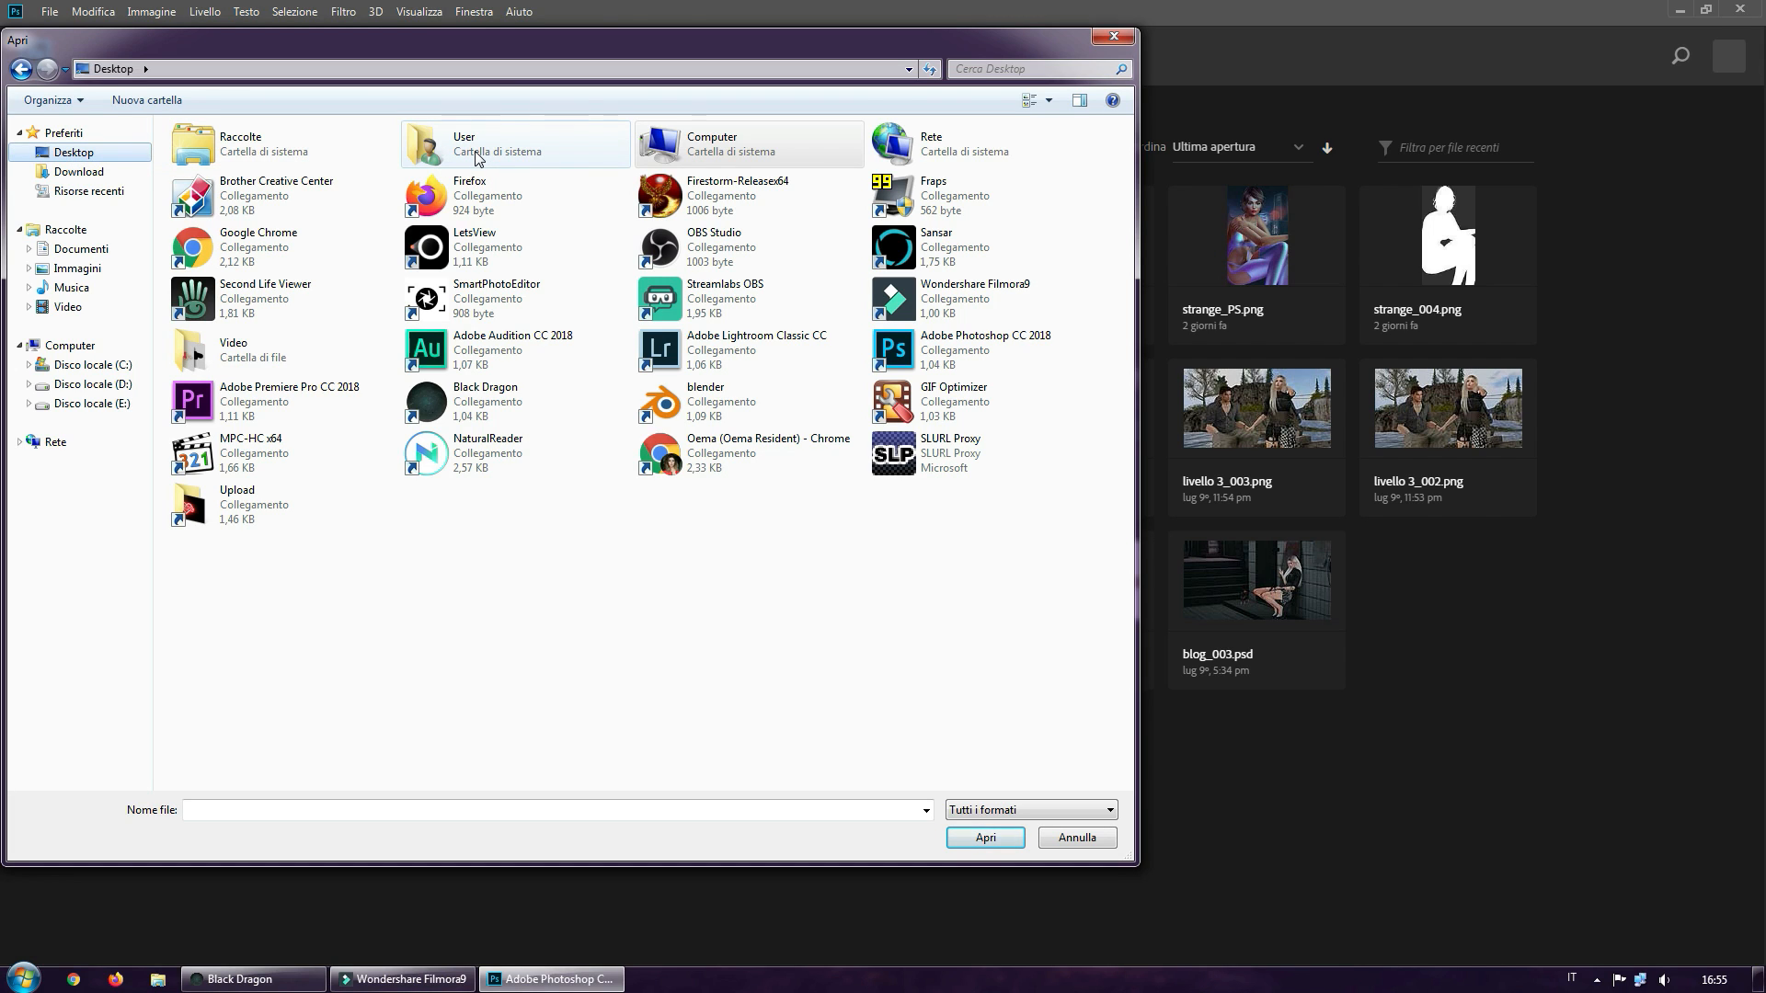
double_click(227, 353)
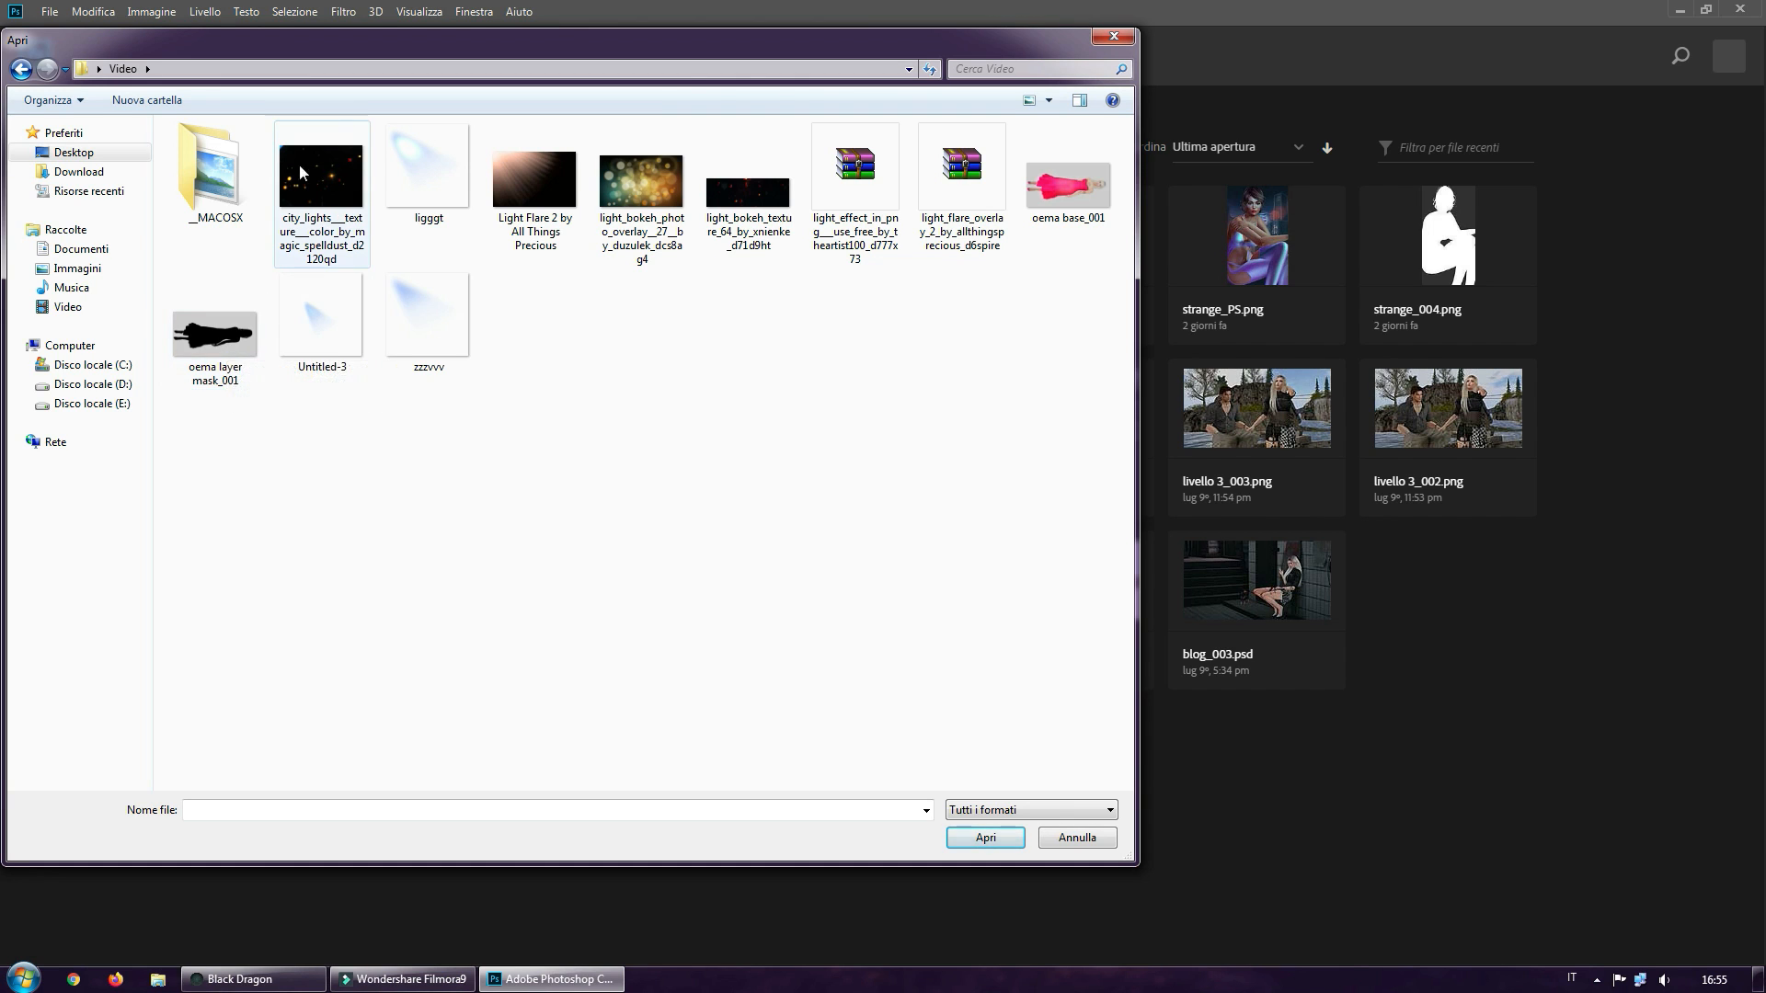
left_click(1055, 210)
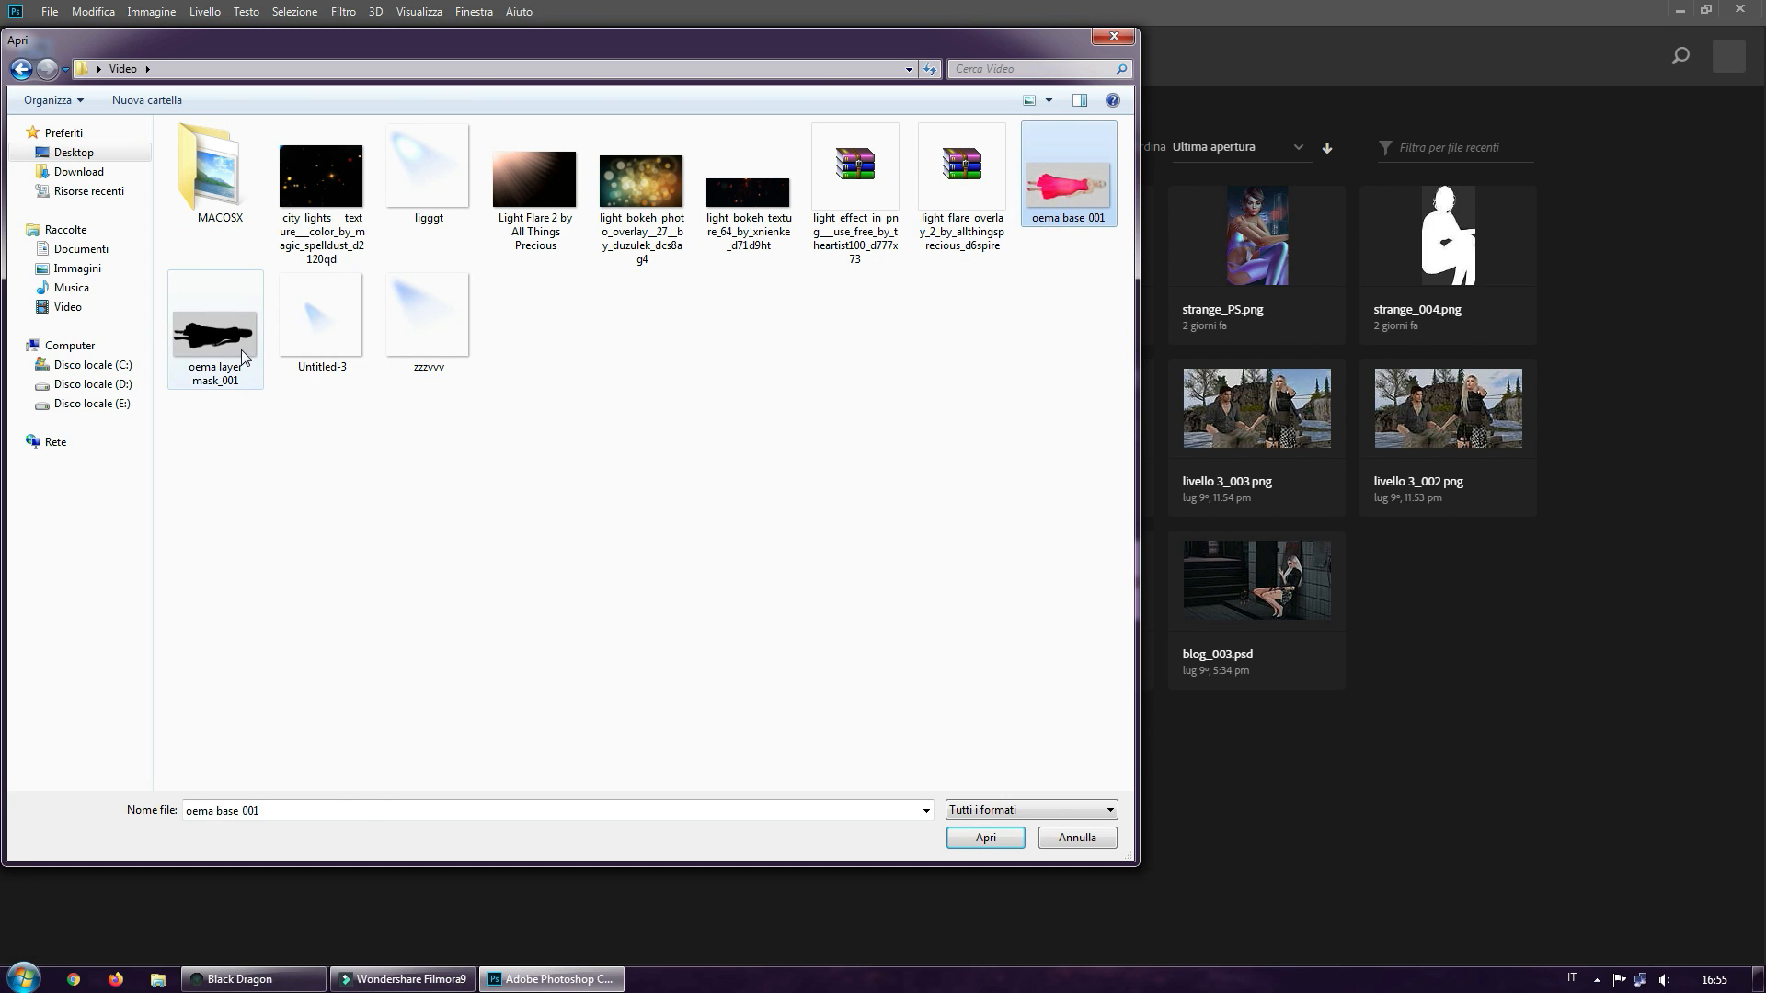
left_click(241, 350, "ctrl")
left_click(985, 837)
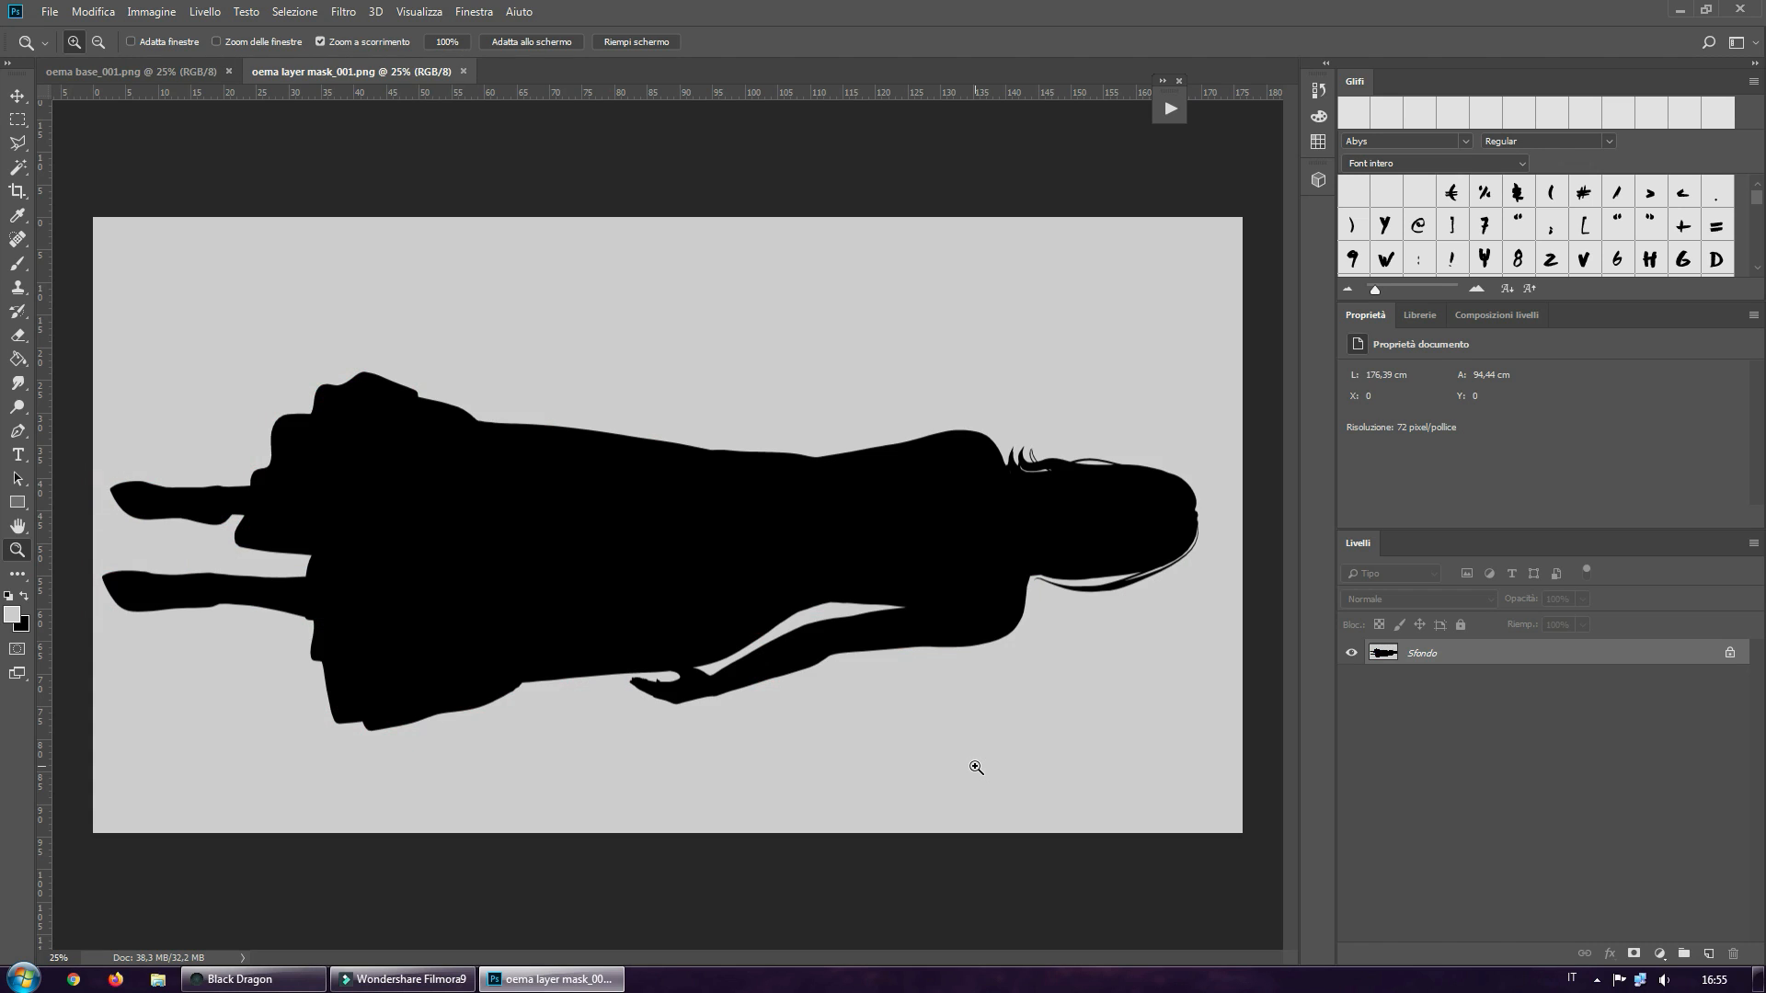
Compare the base image with the silhouette image by alternating between the two open documents
left_click(184, 72)
left_click(308, 71)
left_click(129, 71)
left_click(284, 73)
left_click(125, 73)
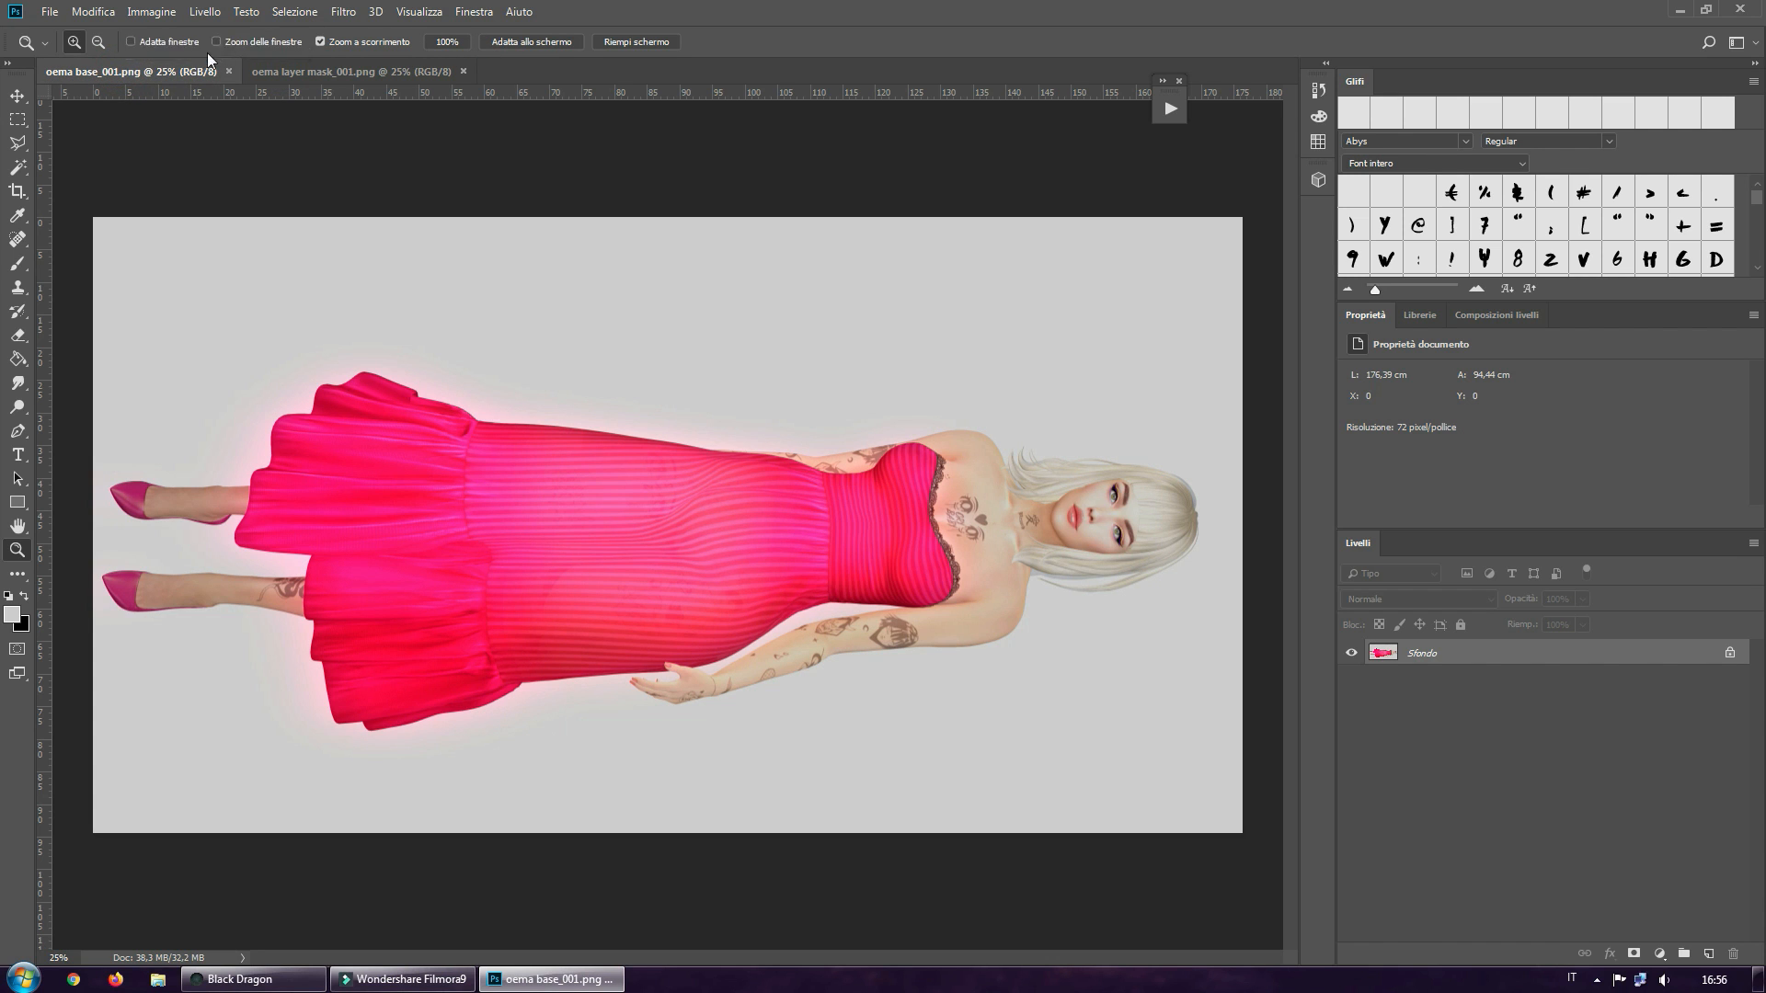
left_click(295, 71)
left_click(183, 72)
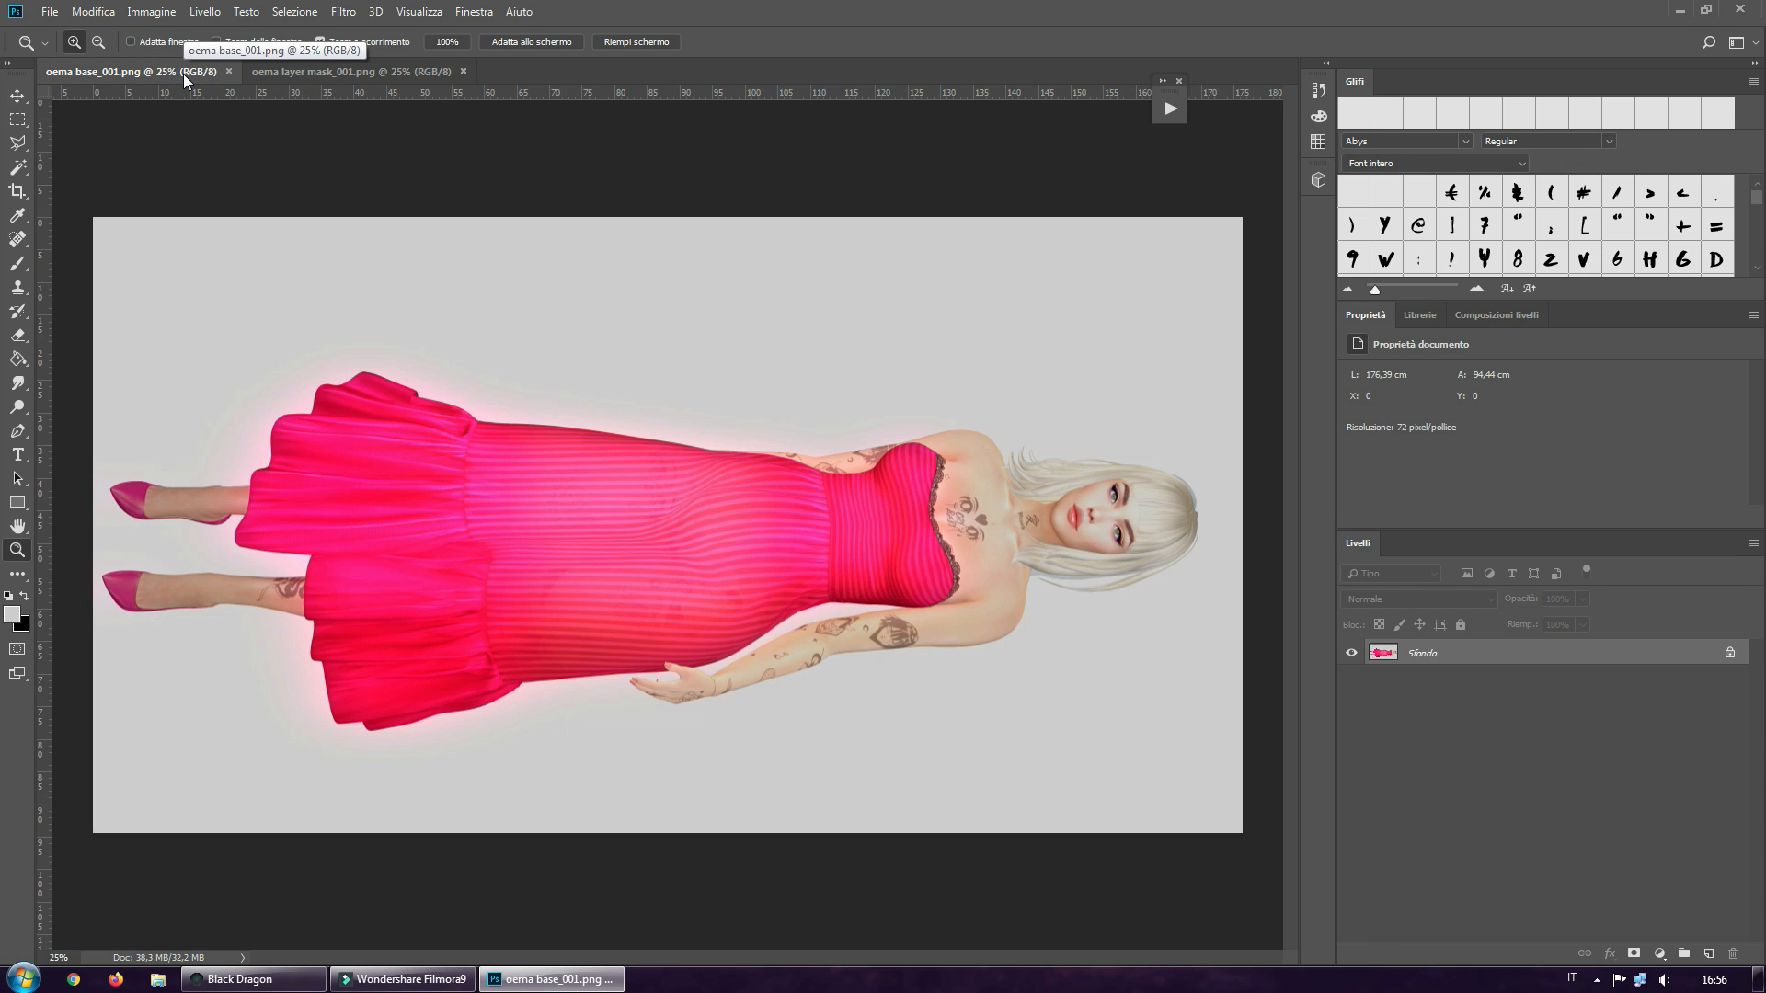
Rotate the base image 90° counterclockwise and fit it to the screen
left_click(165, 15)
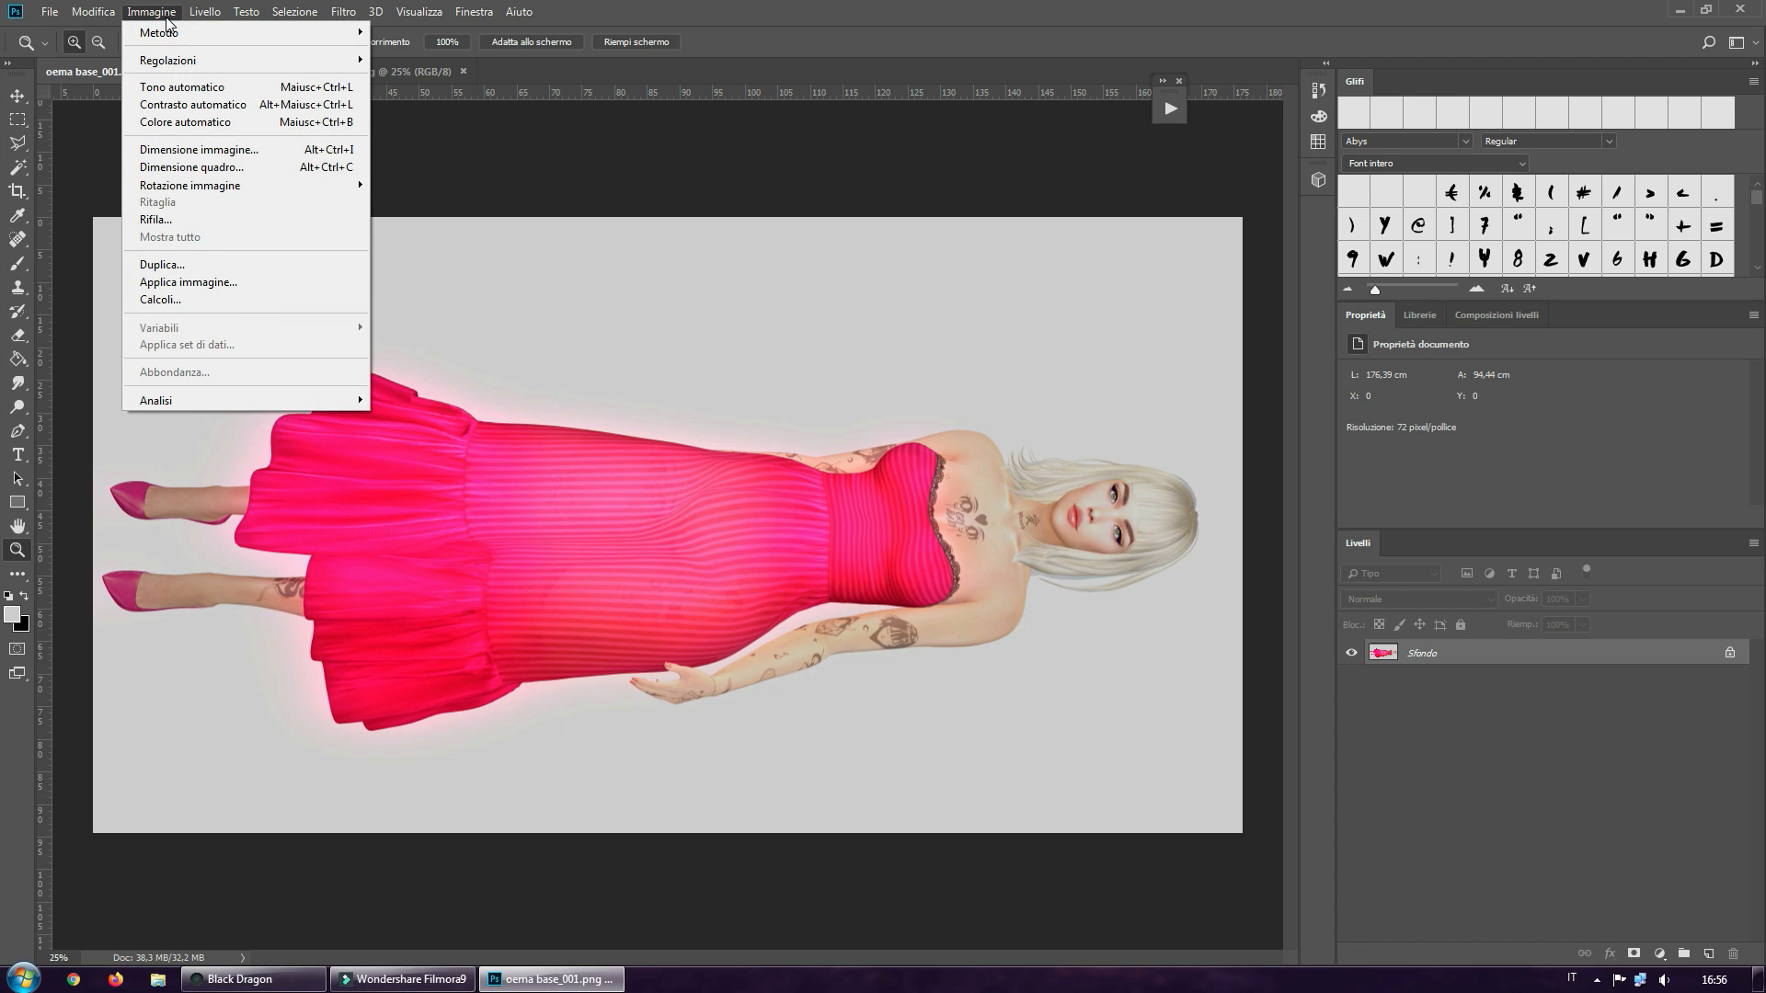
mouse_move(201, 188)
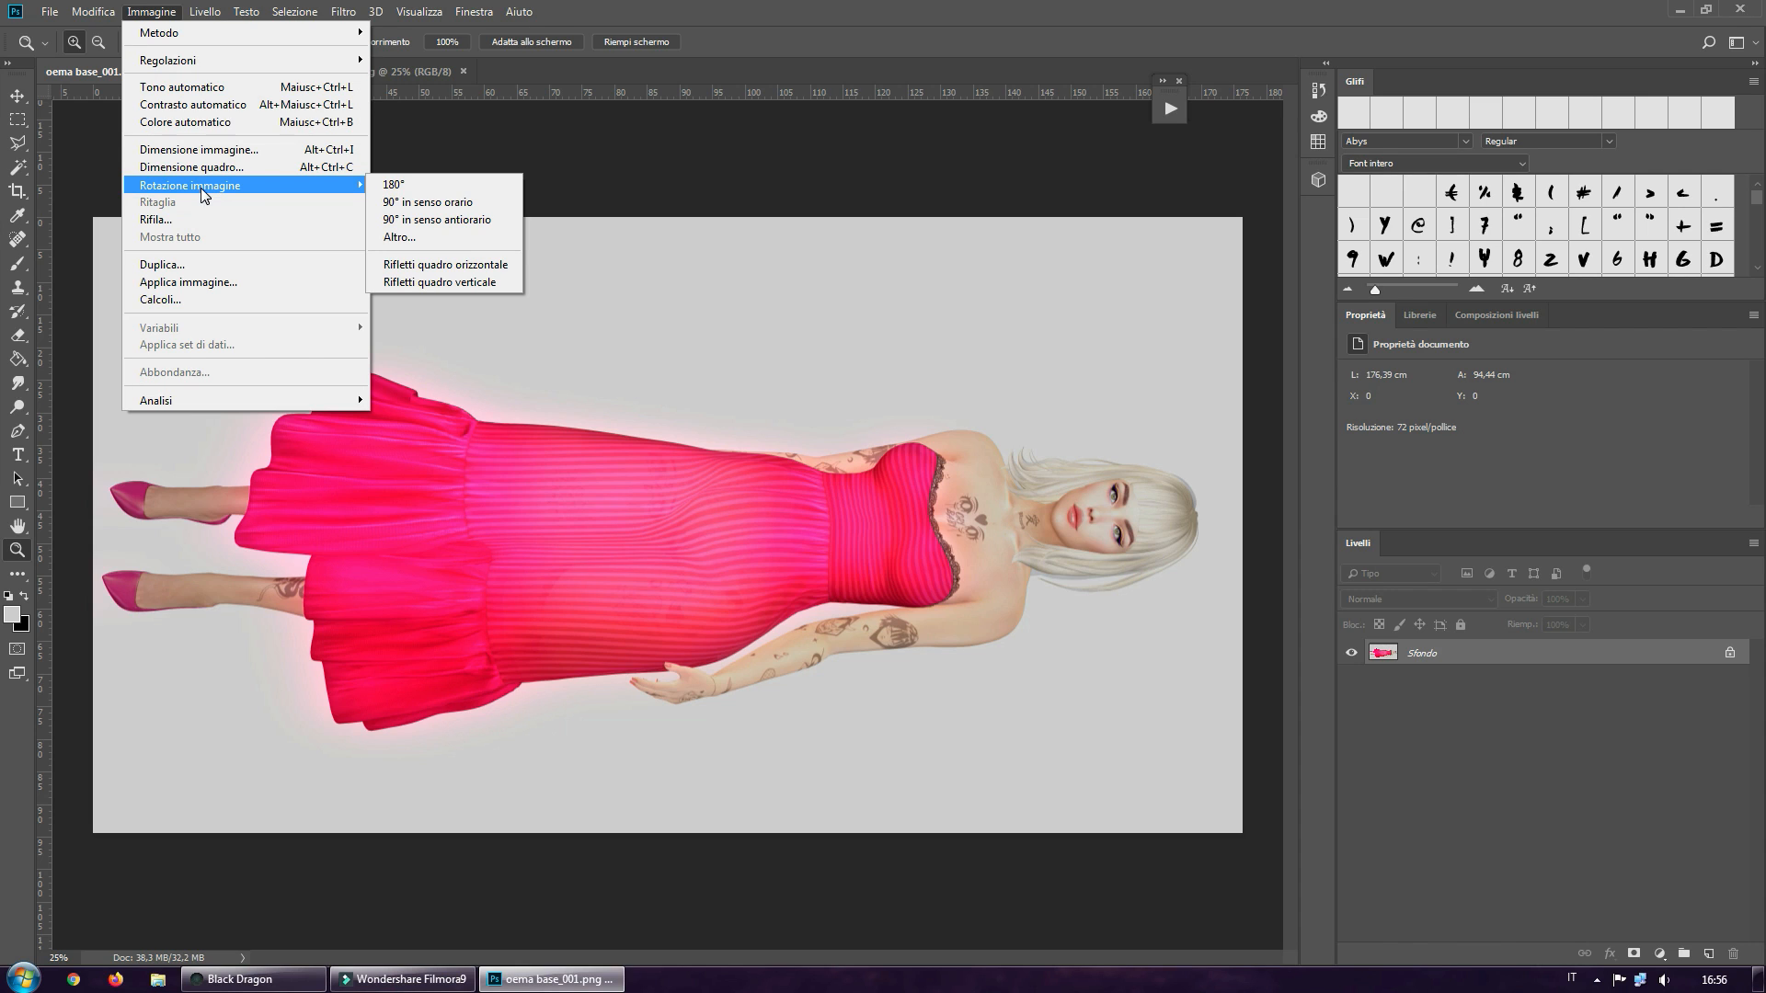
left_click(409, 224)
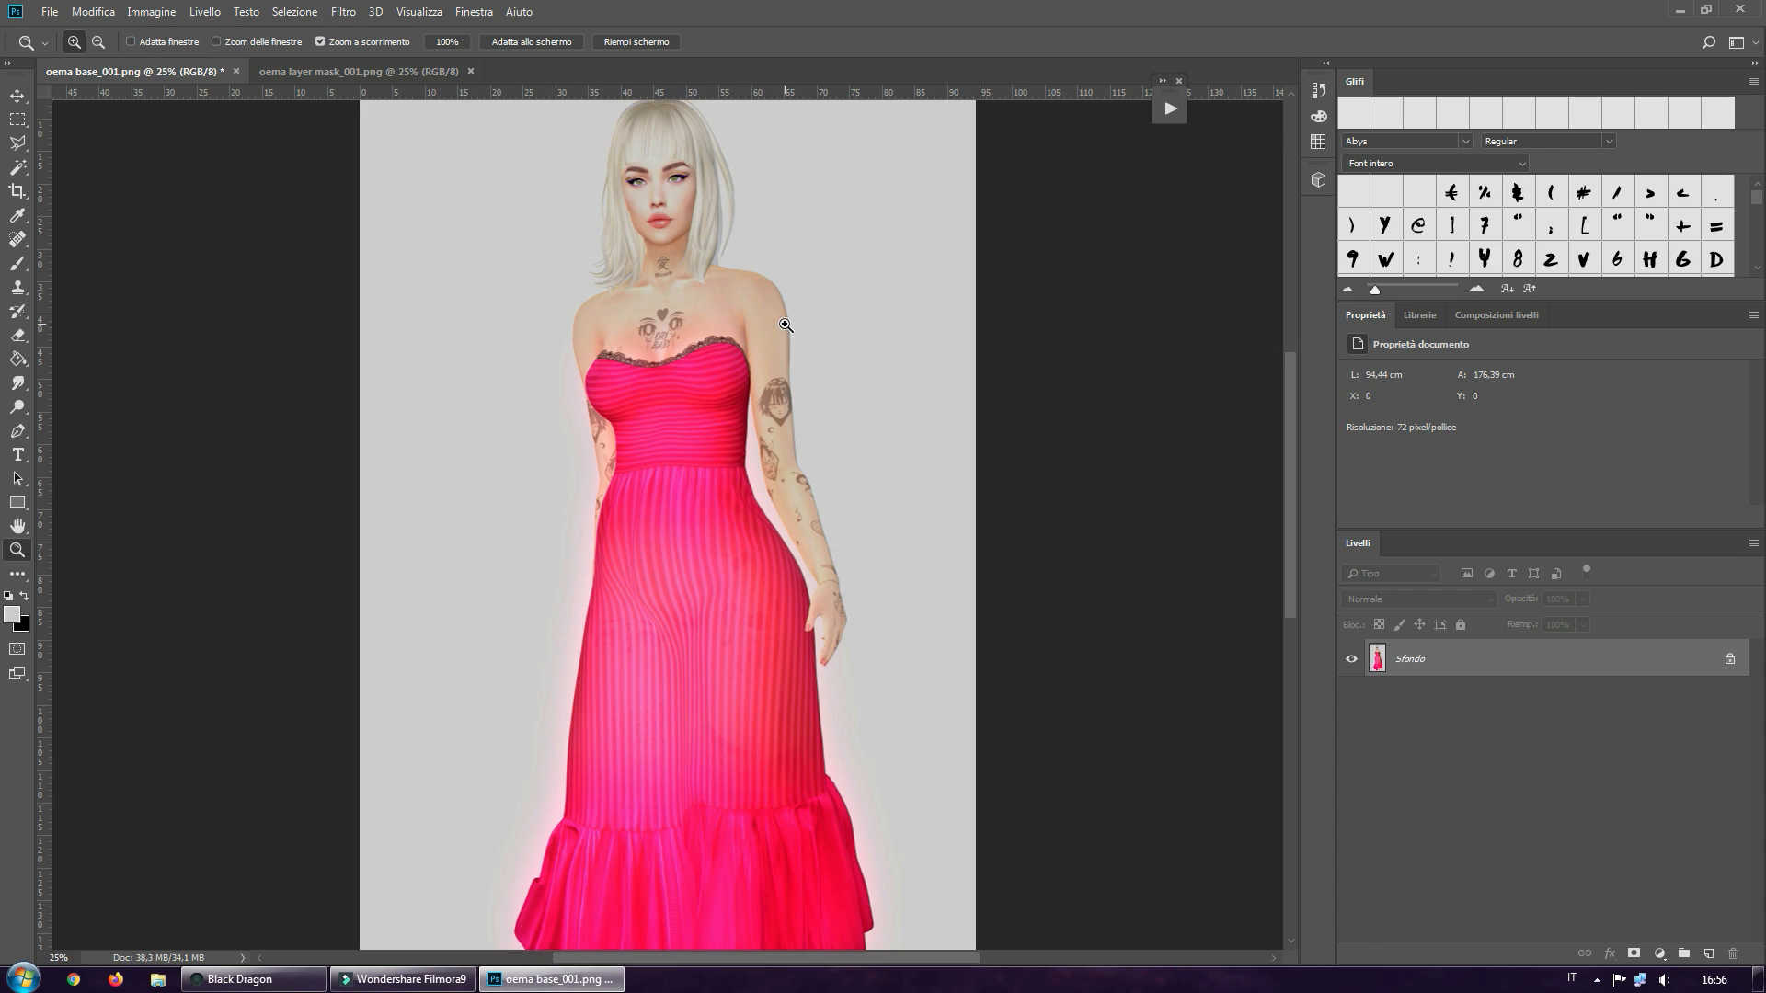
left_click(541, 47)
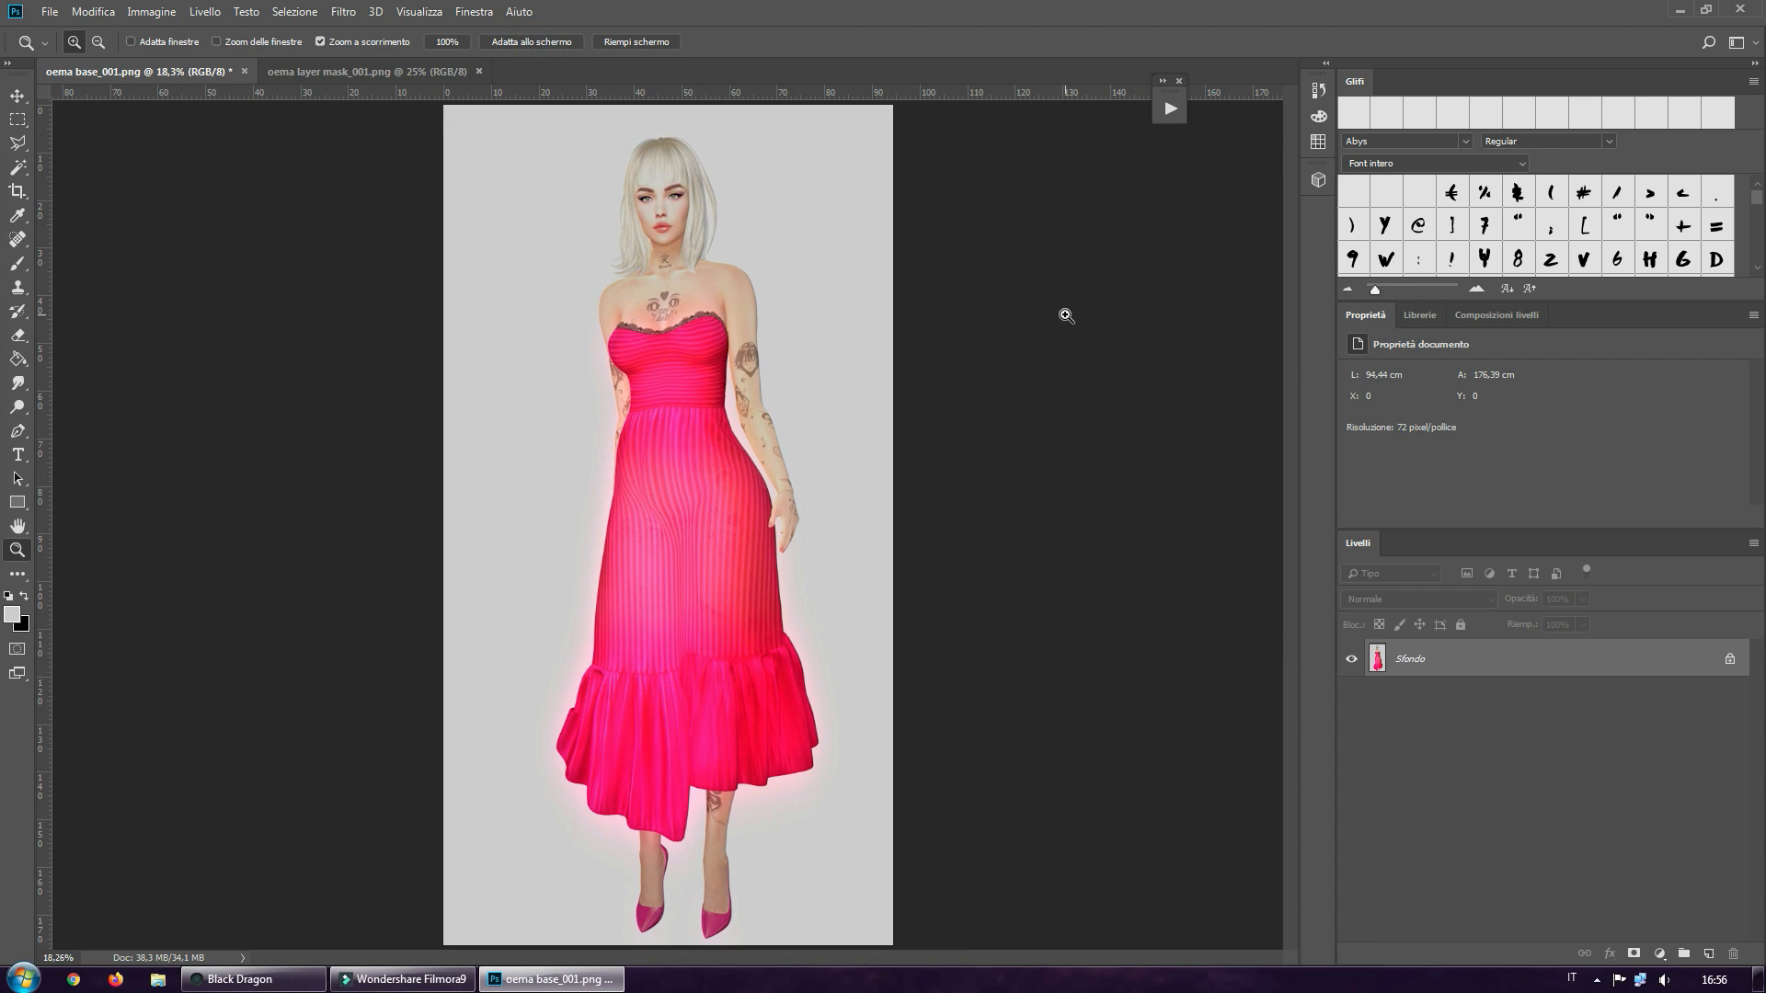
Rotate the layer mask image 90° counterclockwise and fit it to the screen
left_click(383, 75)
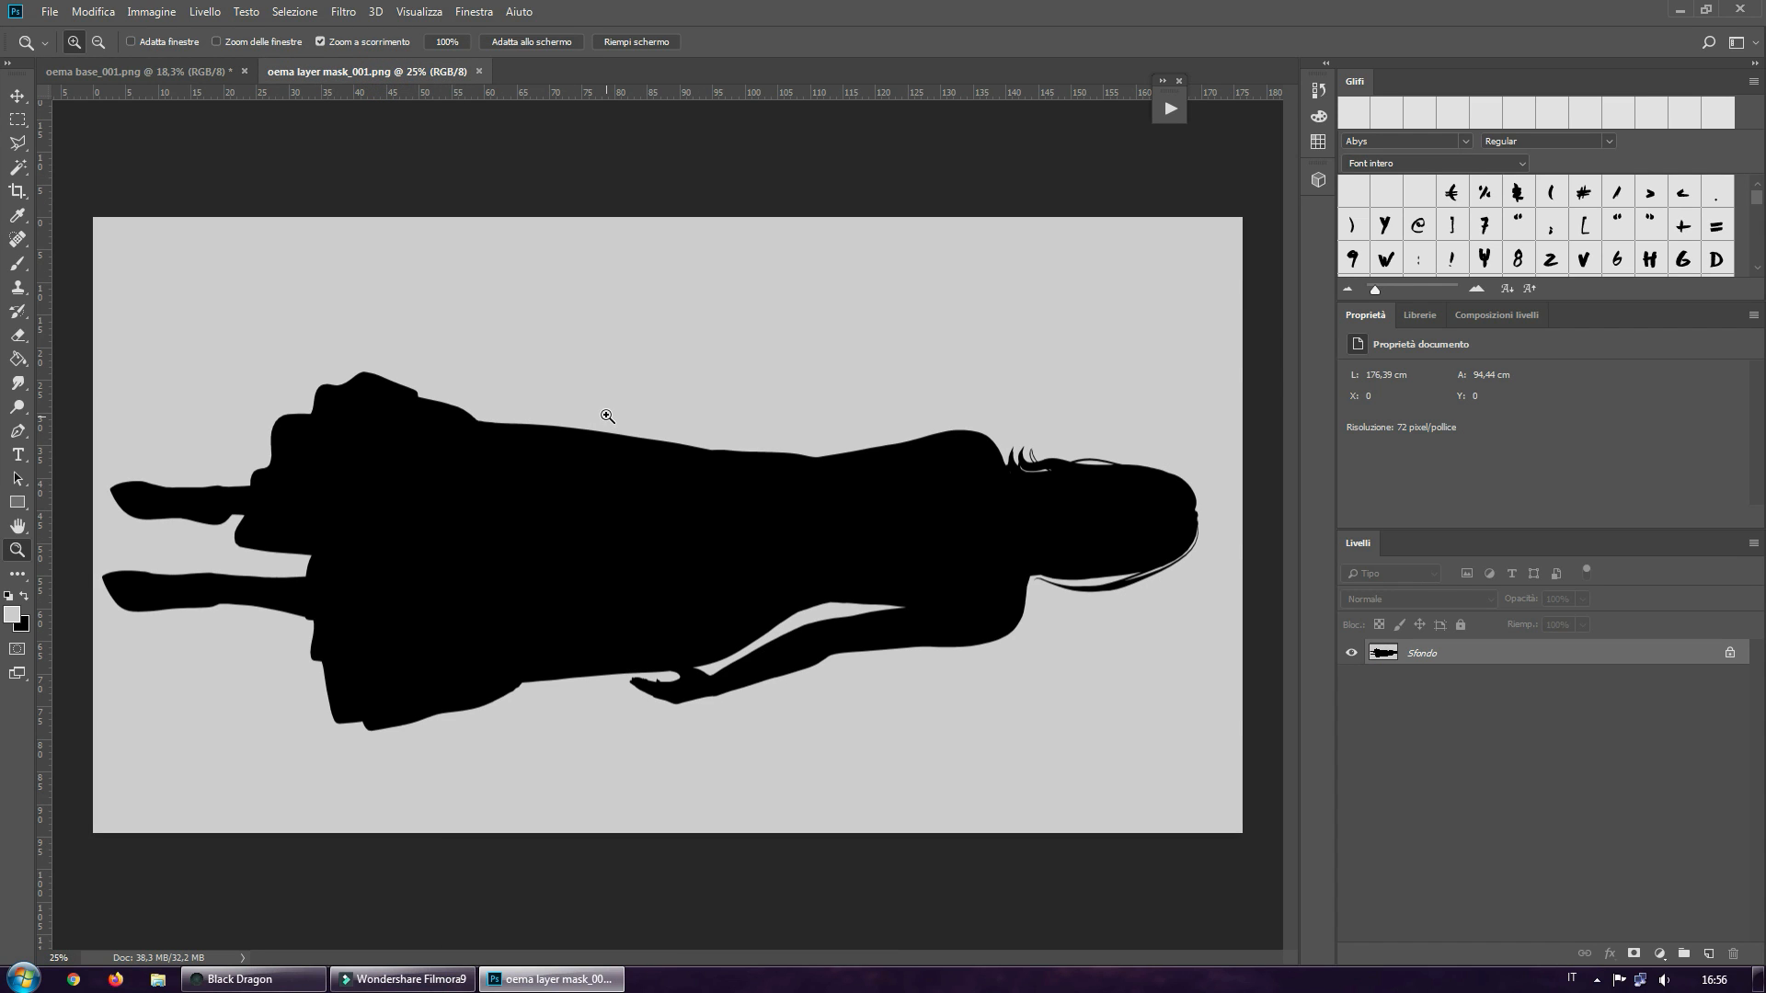
left_click(151, 12)
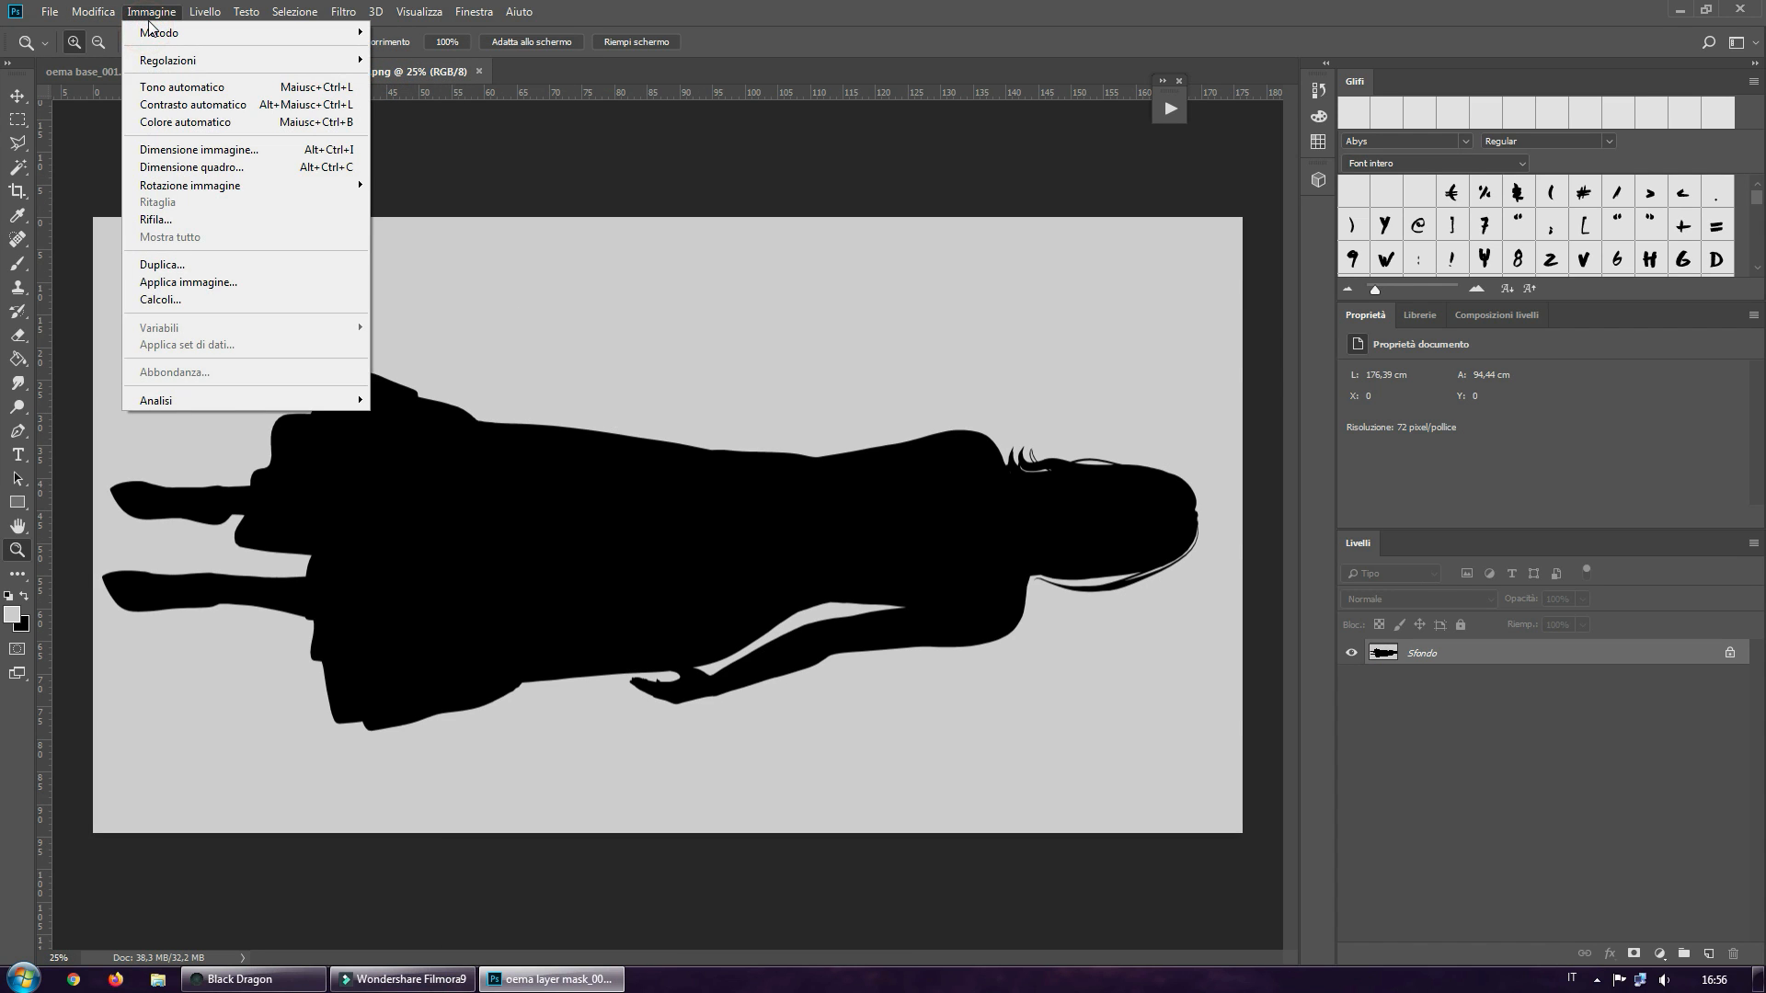
mouse_move(164, 60)
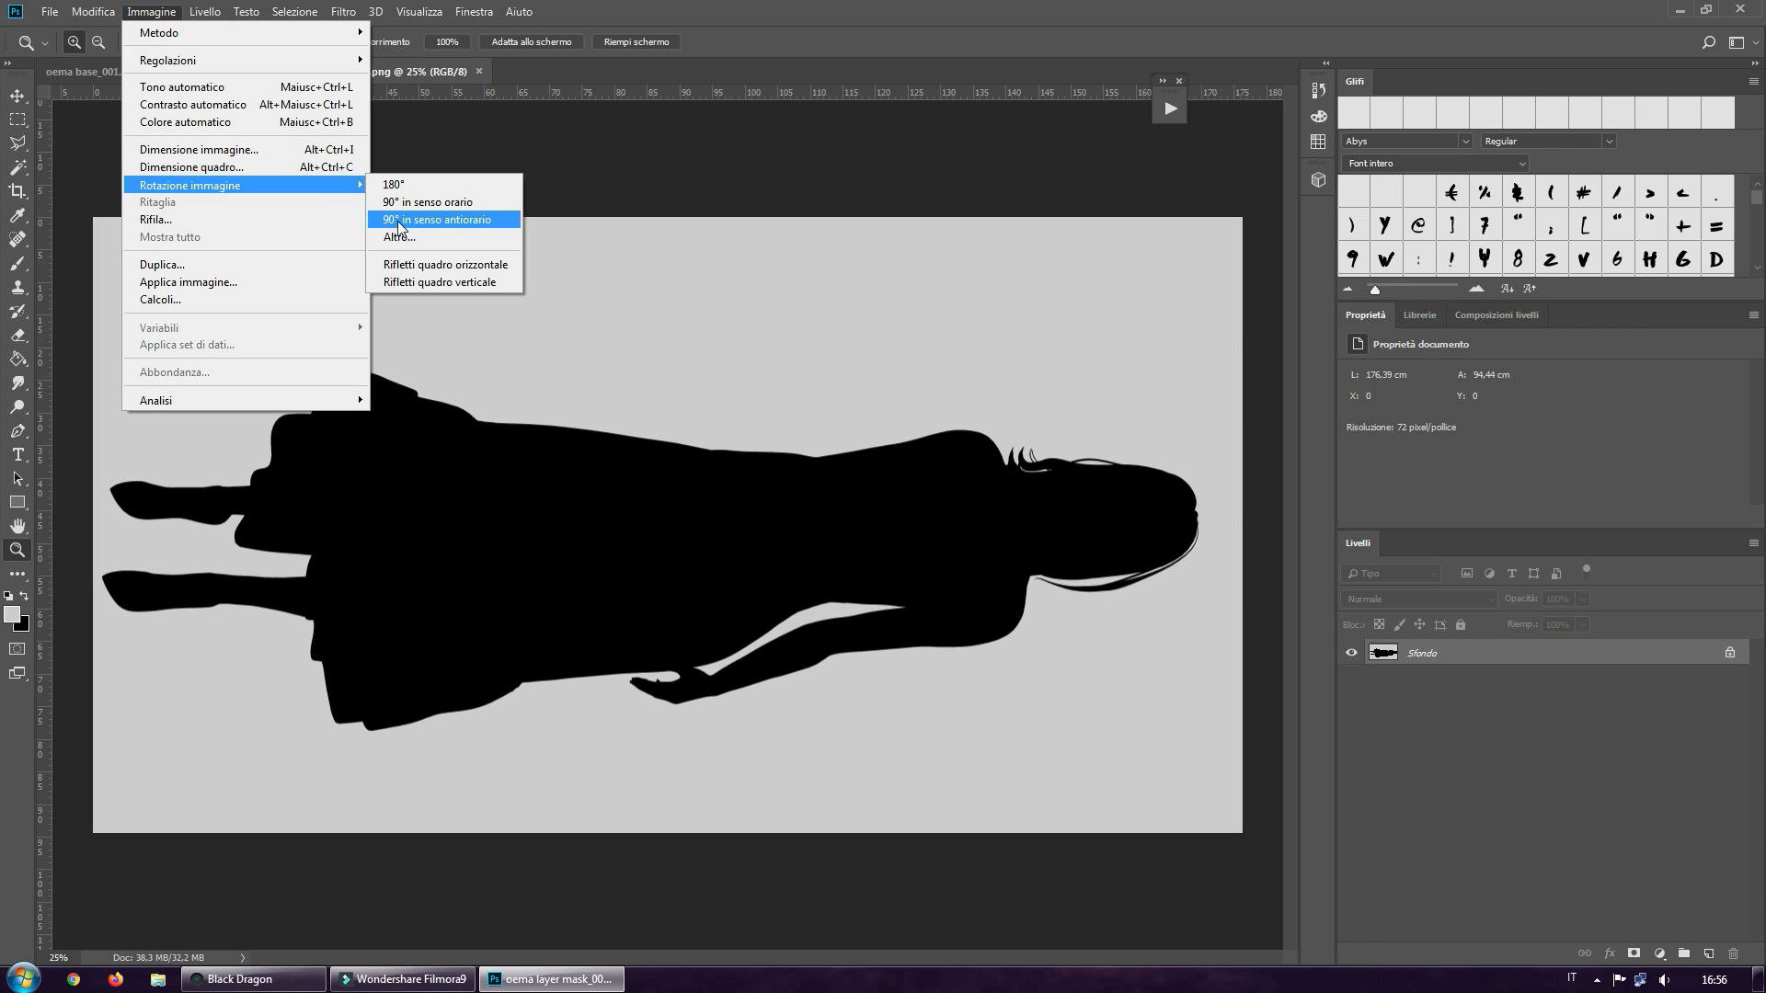
left_click(399, 220)
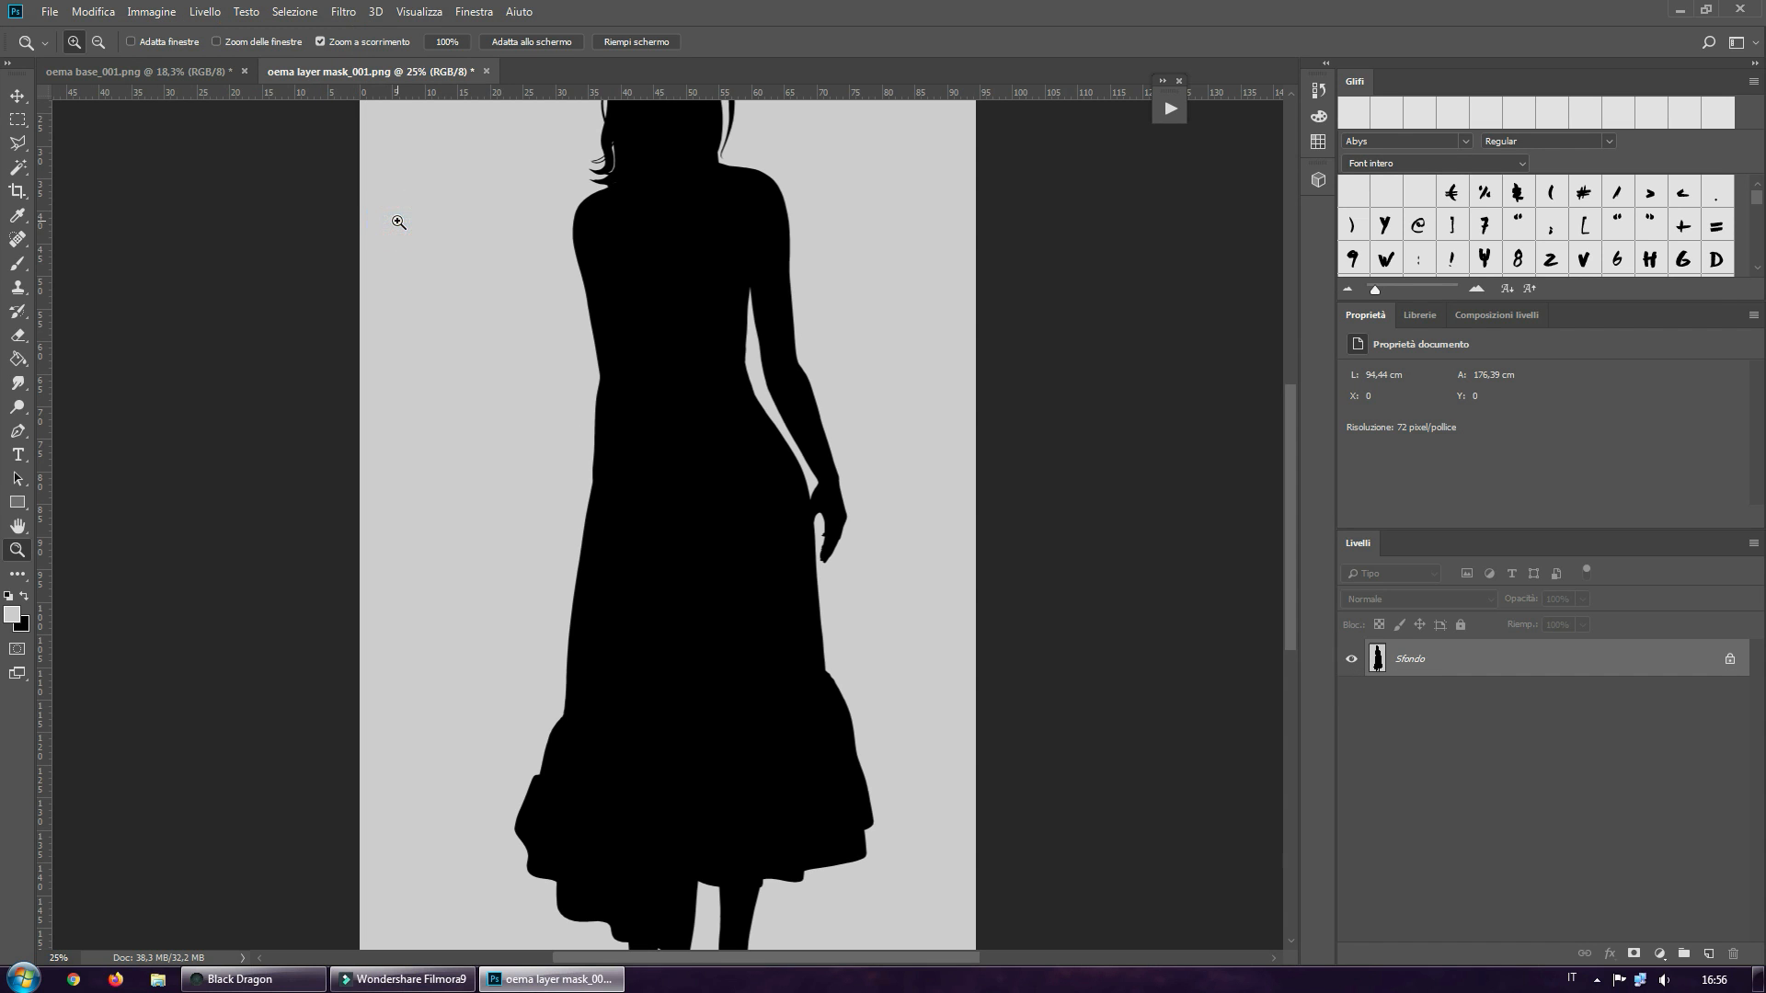
left_click(527, 42)
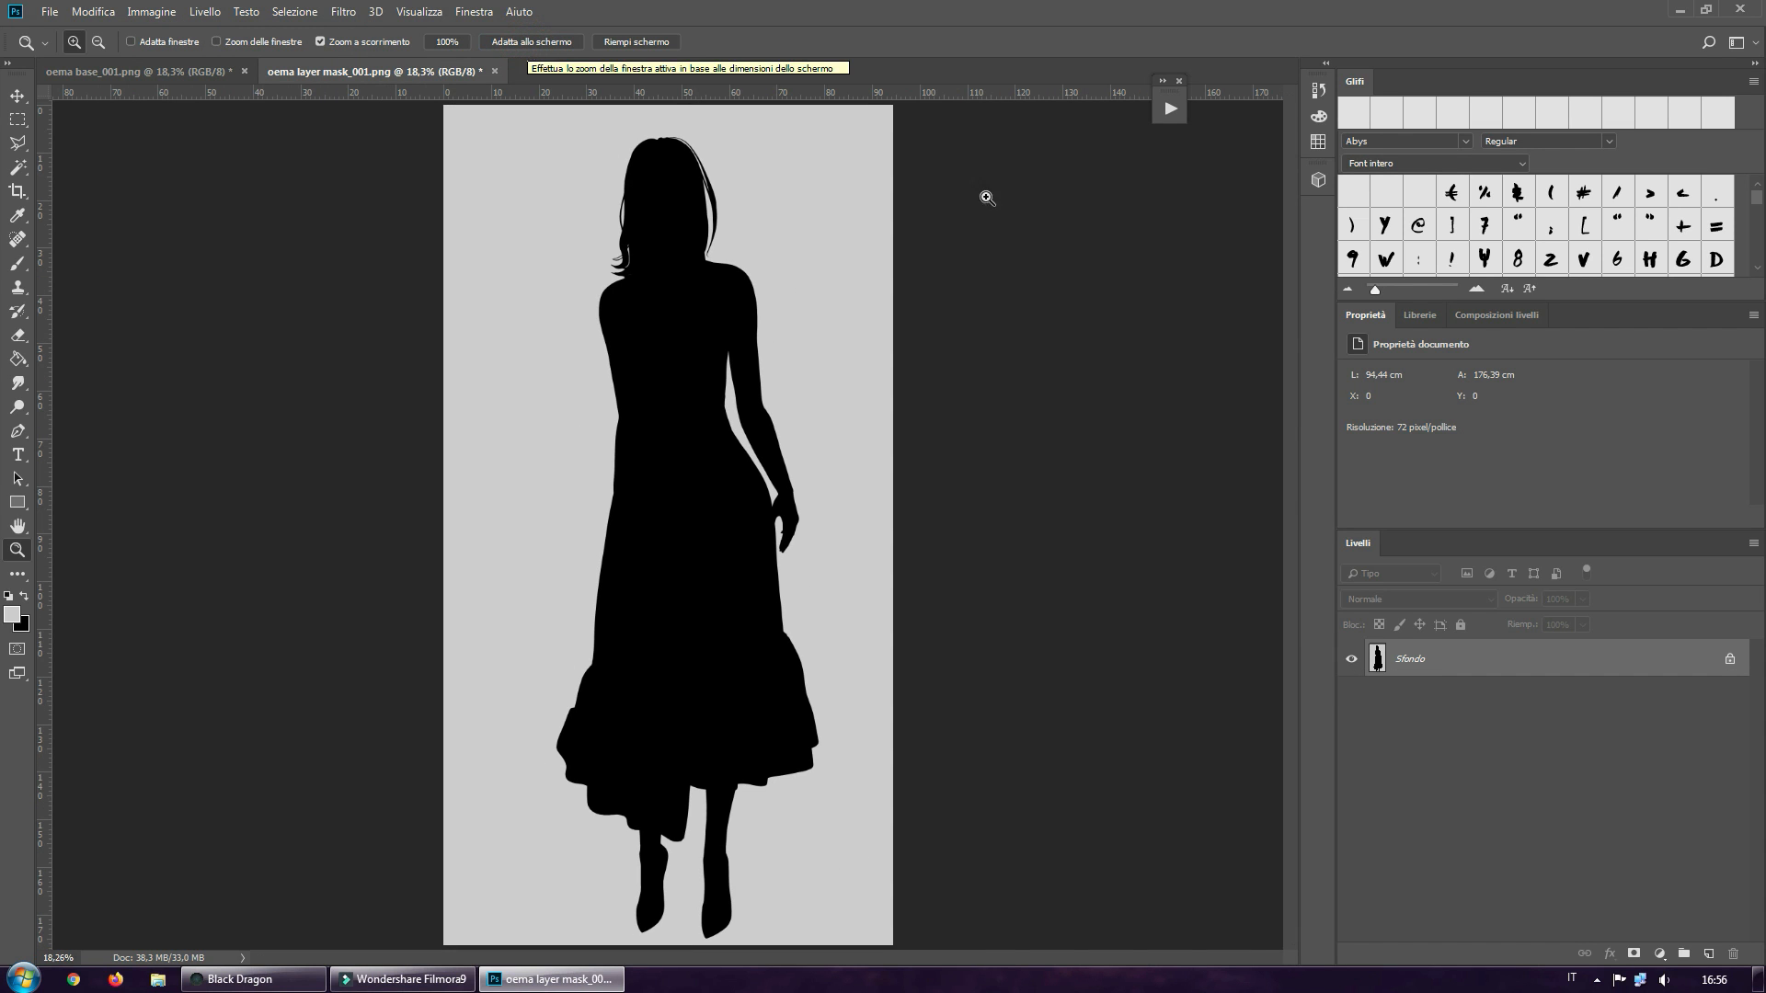
Check the rotated base image against the mask, and convert the mask document's background into a regular layer named Livello 0
left_click(169, 74)
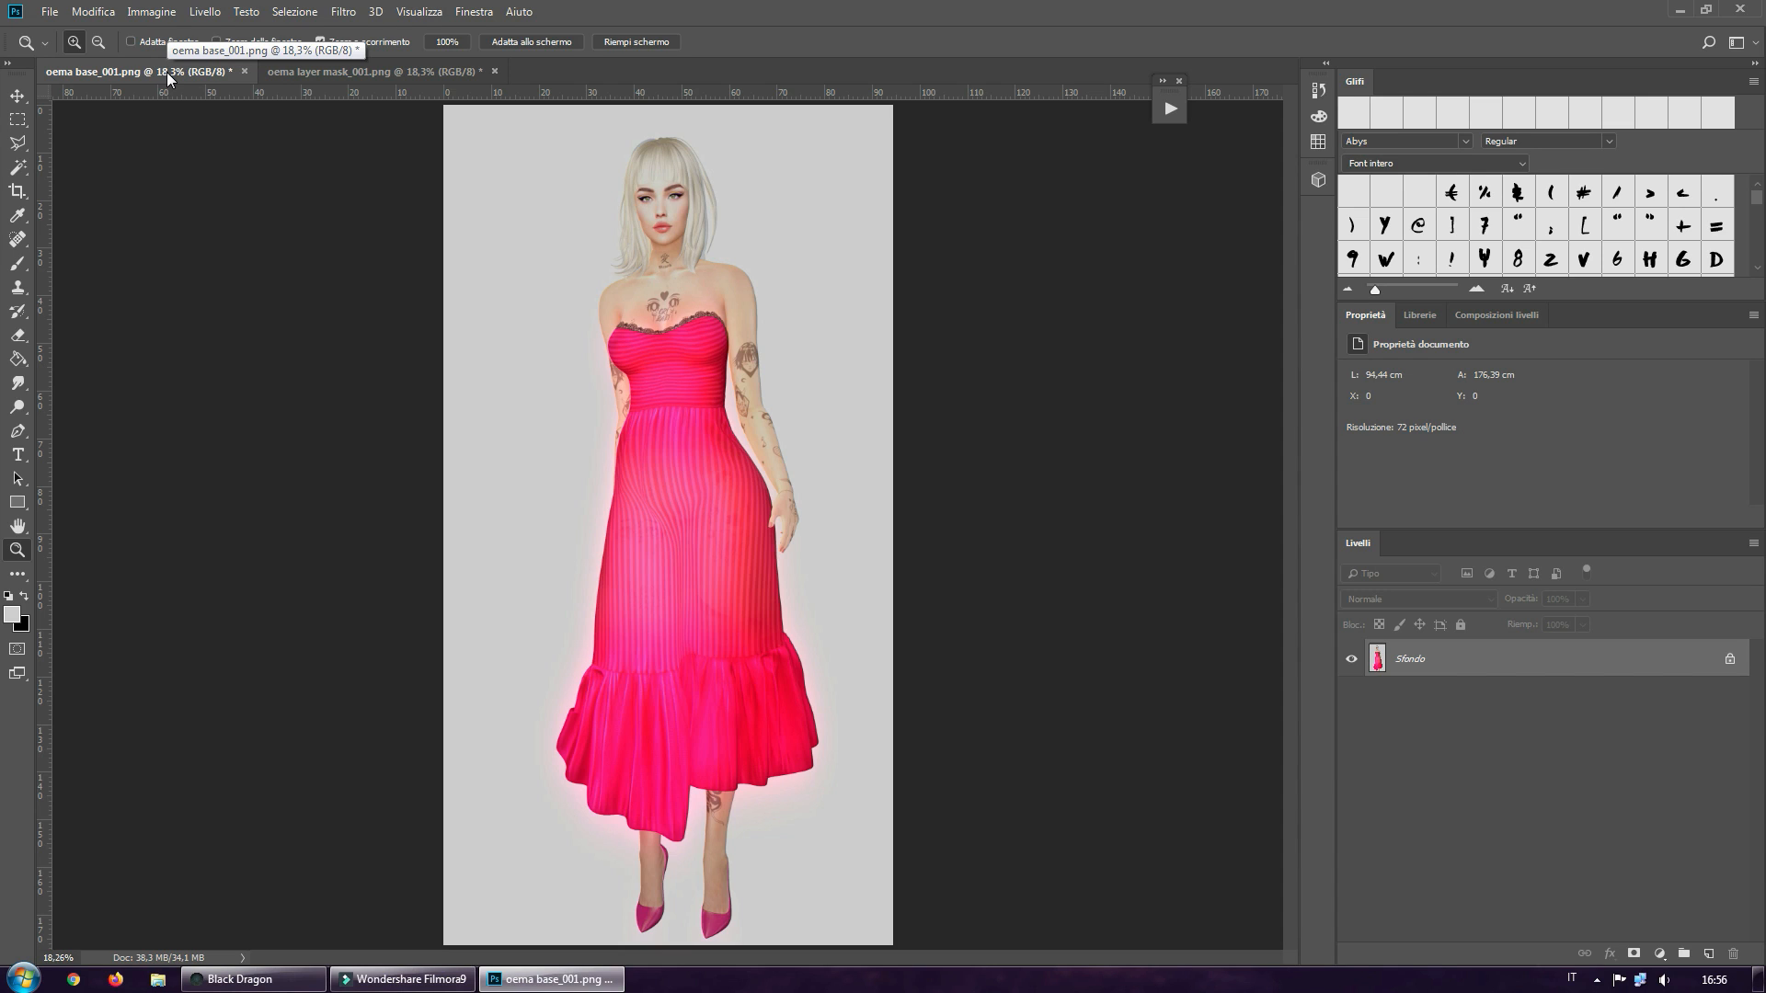
left_click(373, 79)
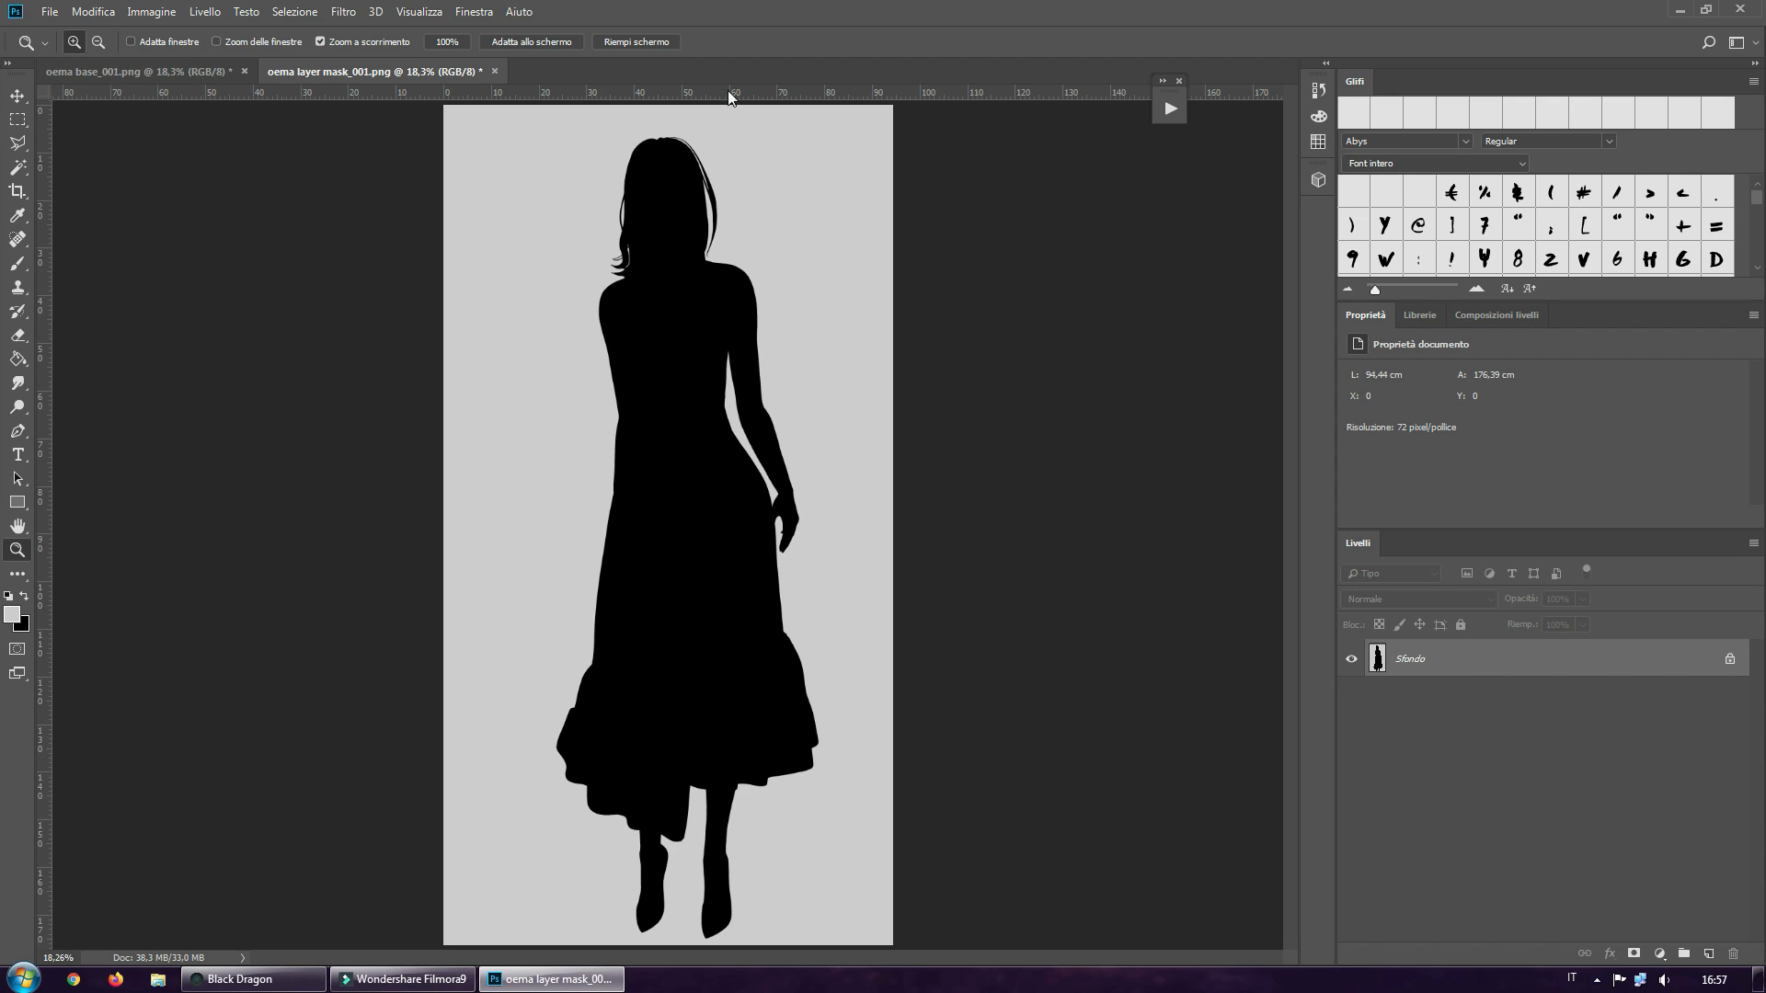
double_click(1477, 660)
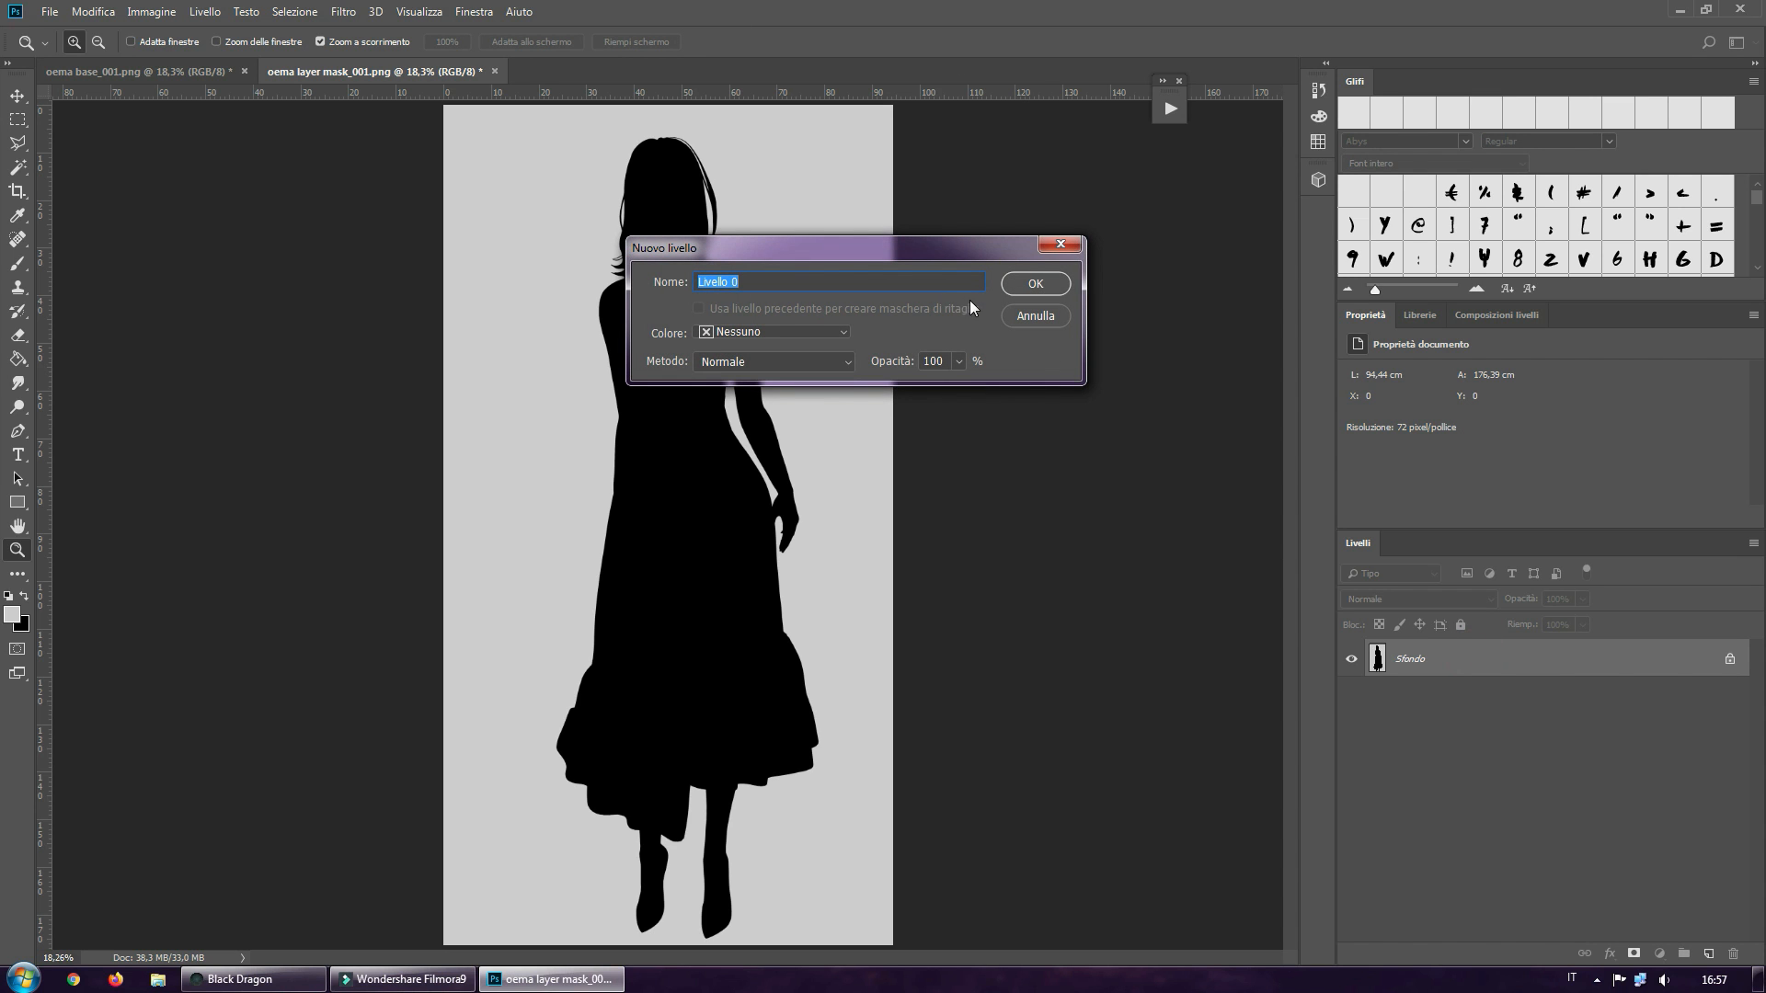
left_click(1030, 284)
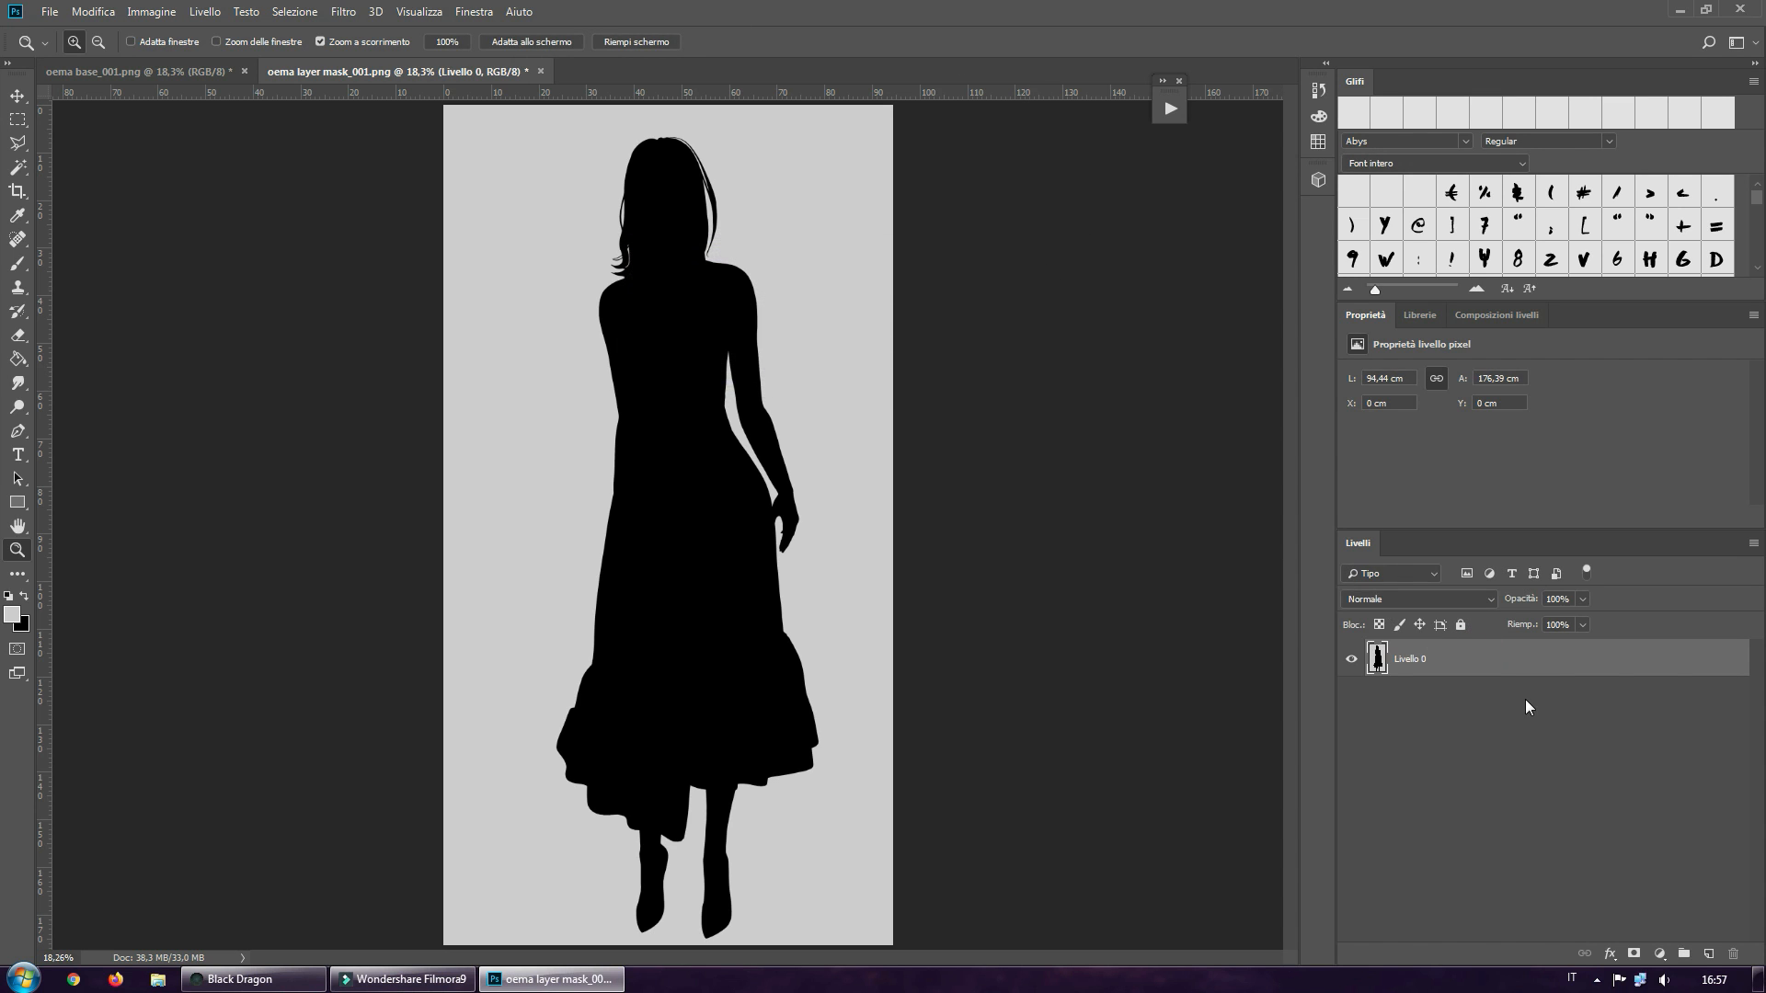
left_click(1377, 661)
double_click(1377, 661)
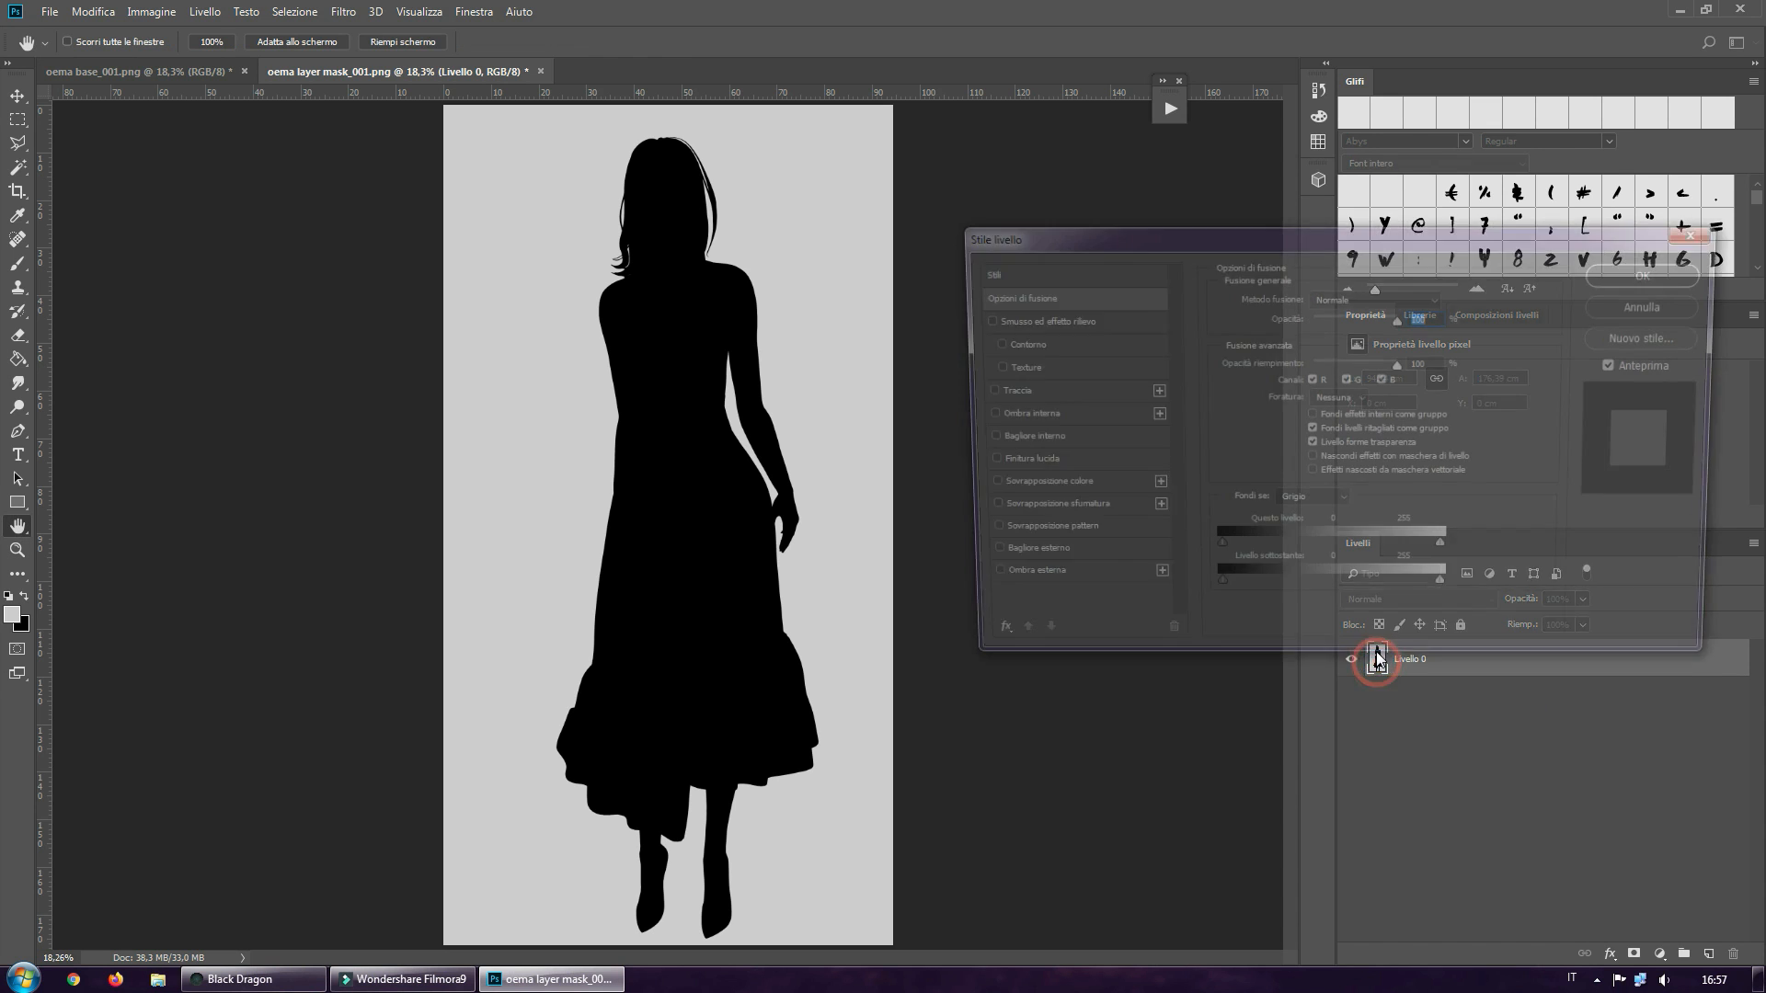
left_click(1642, 307)
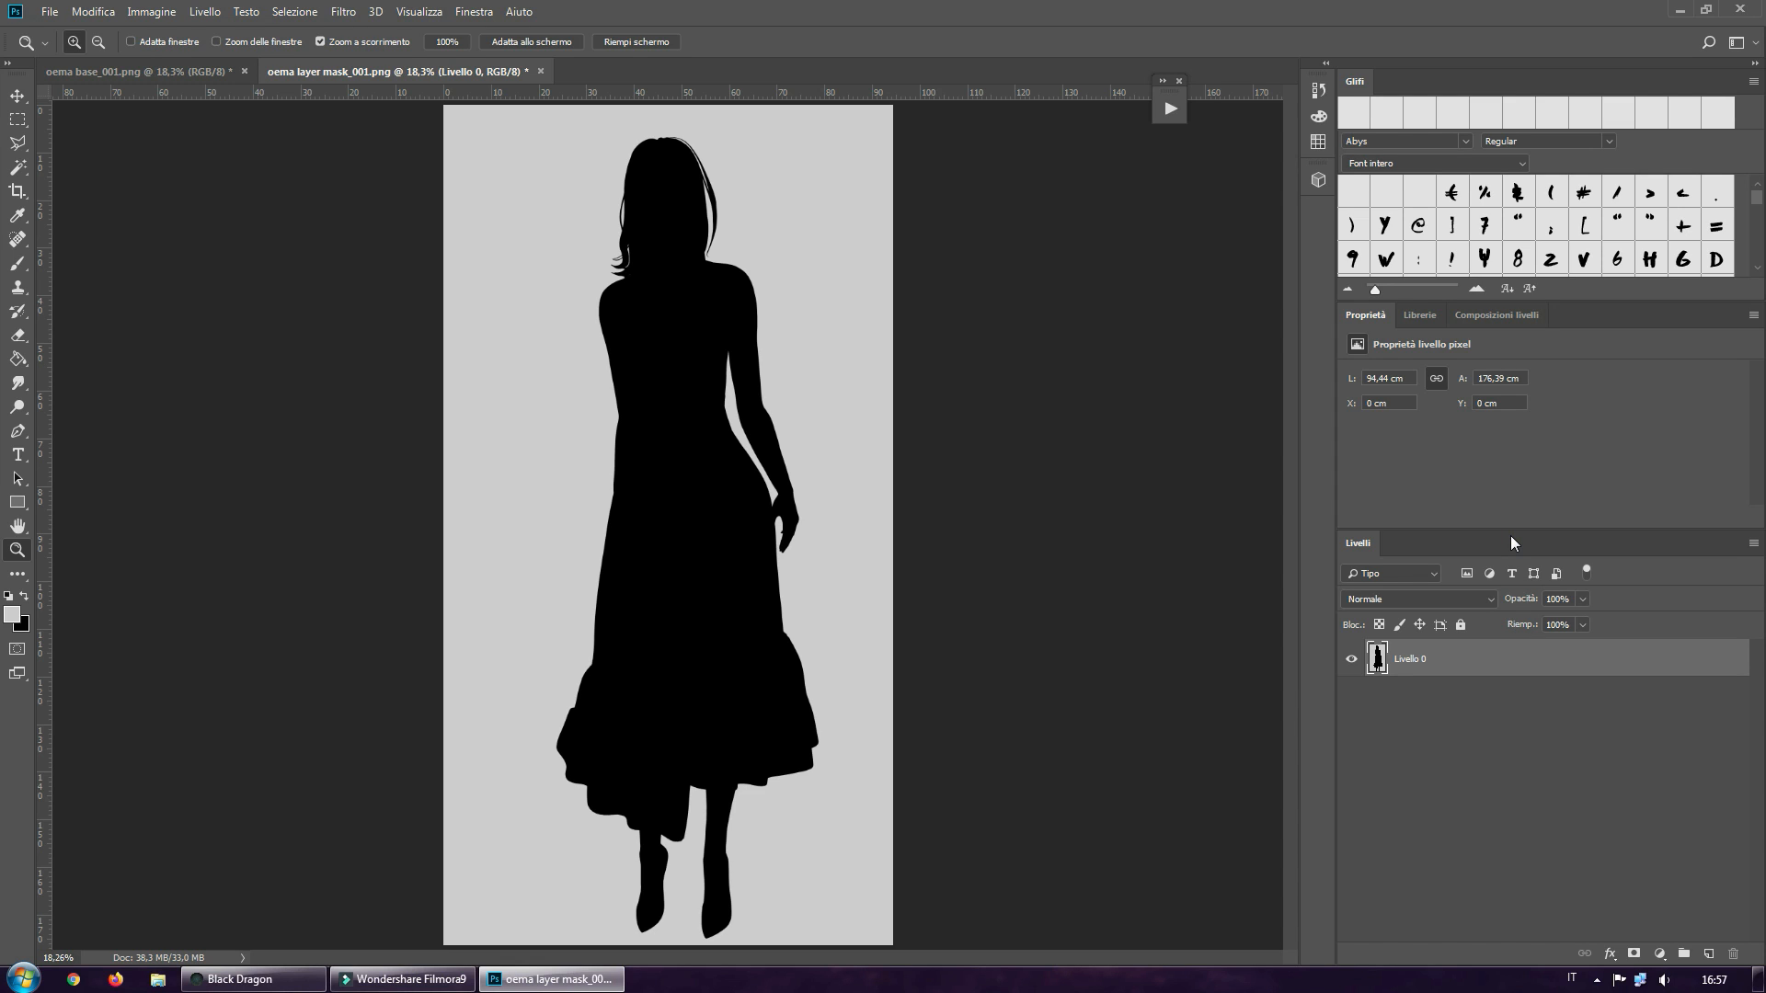
Invert the colours of the silhouette layer in the layer mask document
key("ctrl+i")
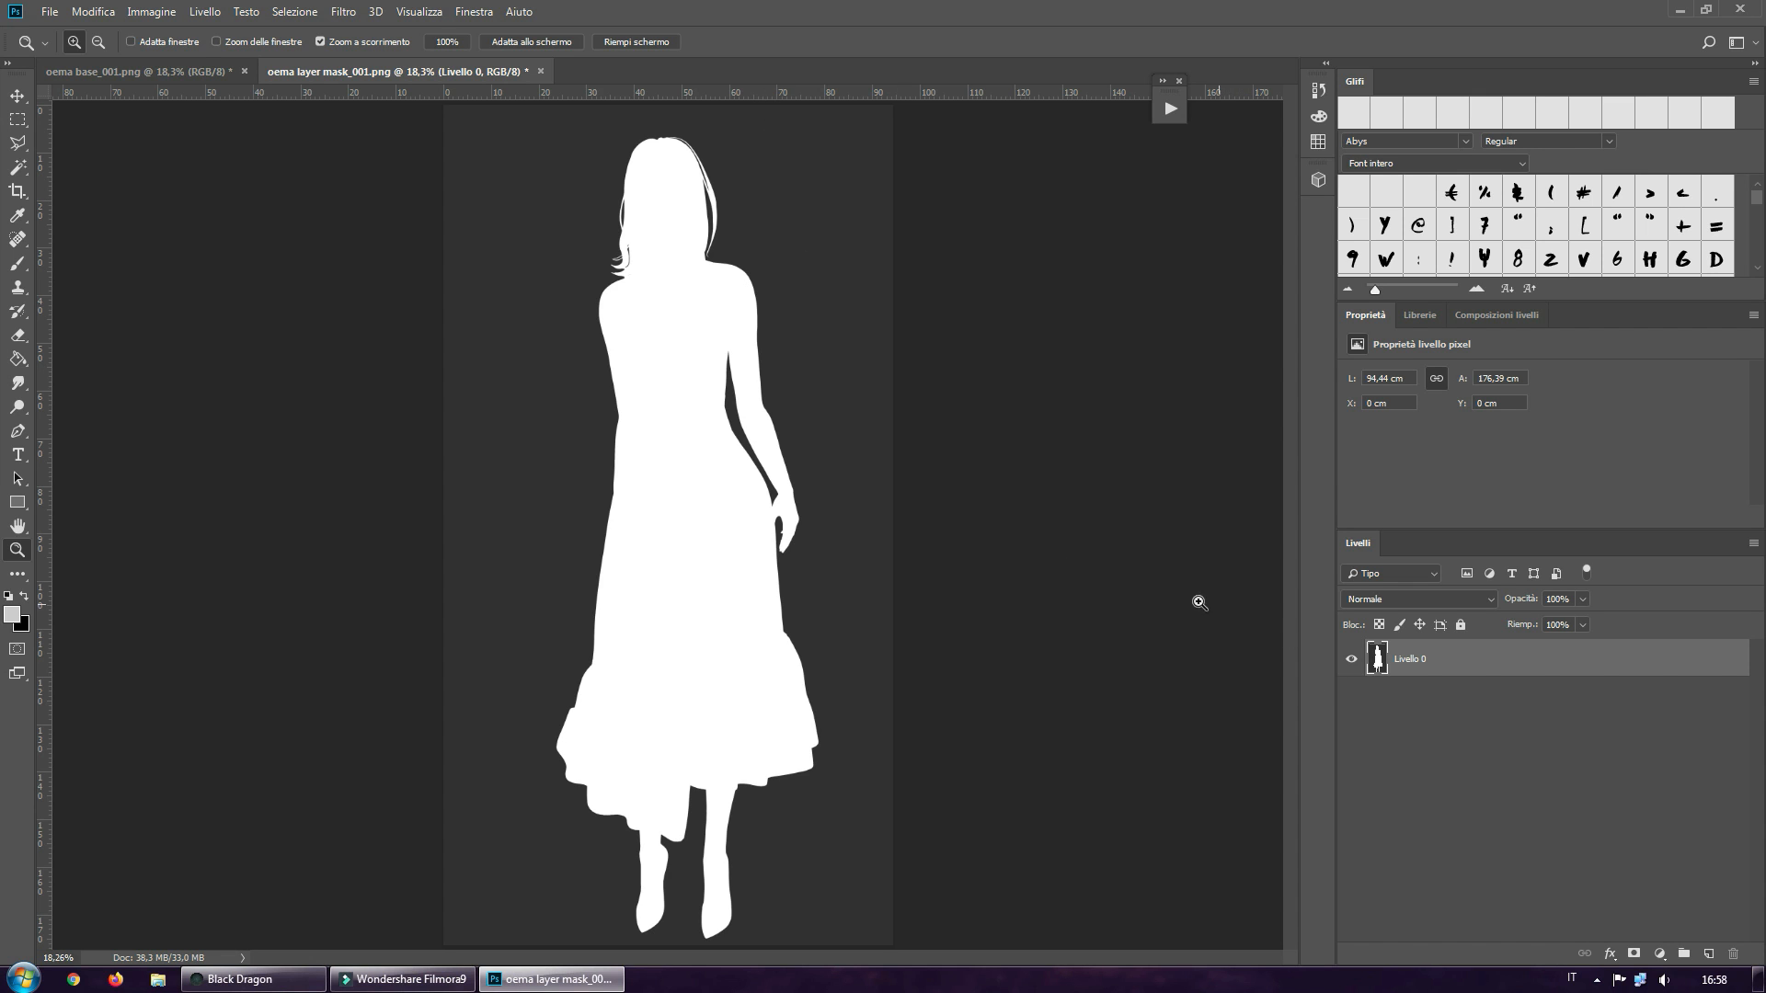
Float the layer mask document in its own window and copy its inverted silhouette layer into the base image
left_click(193, 72)
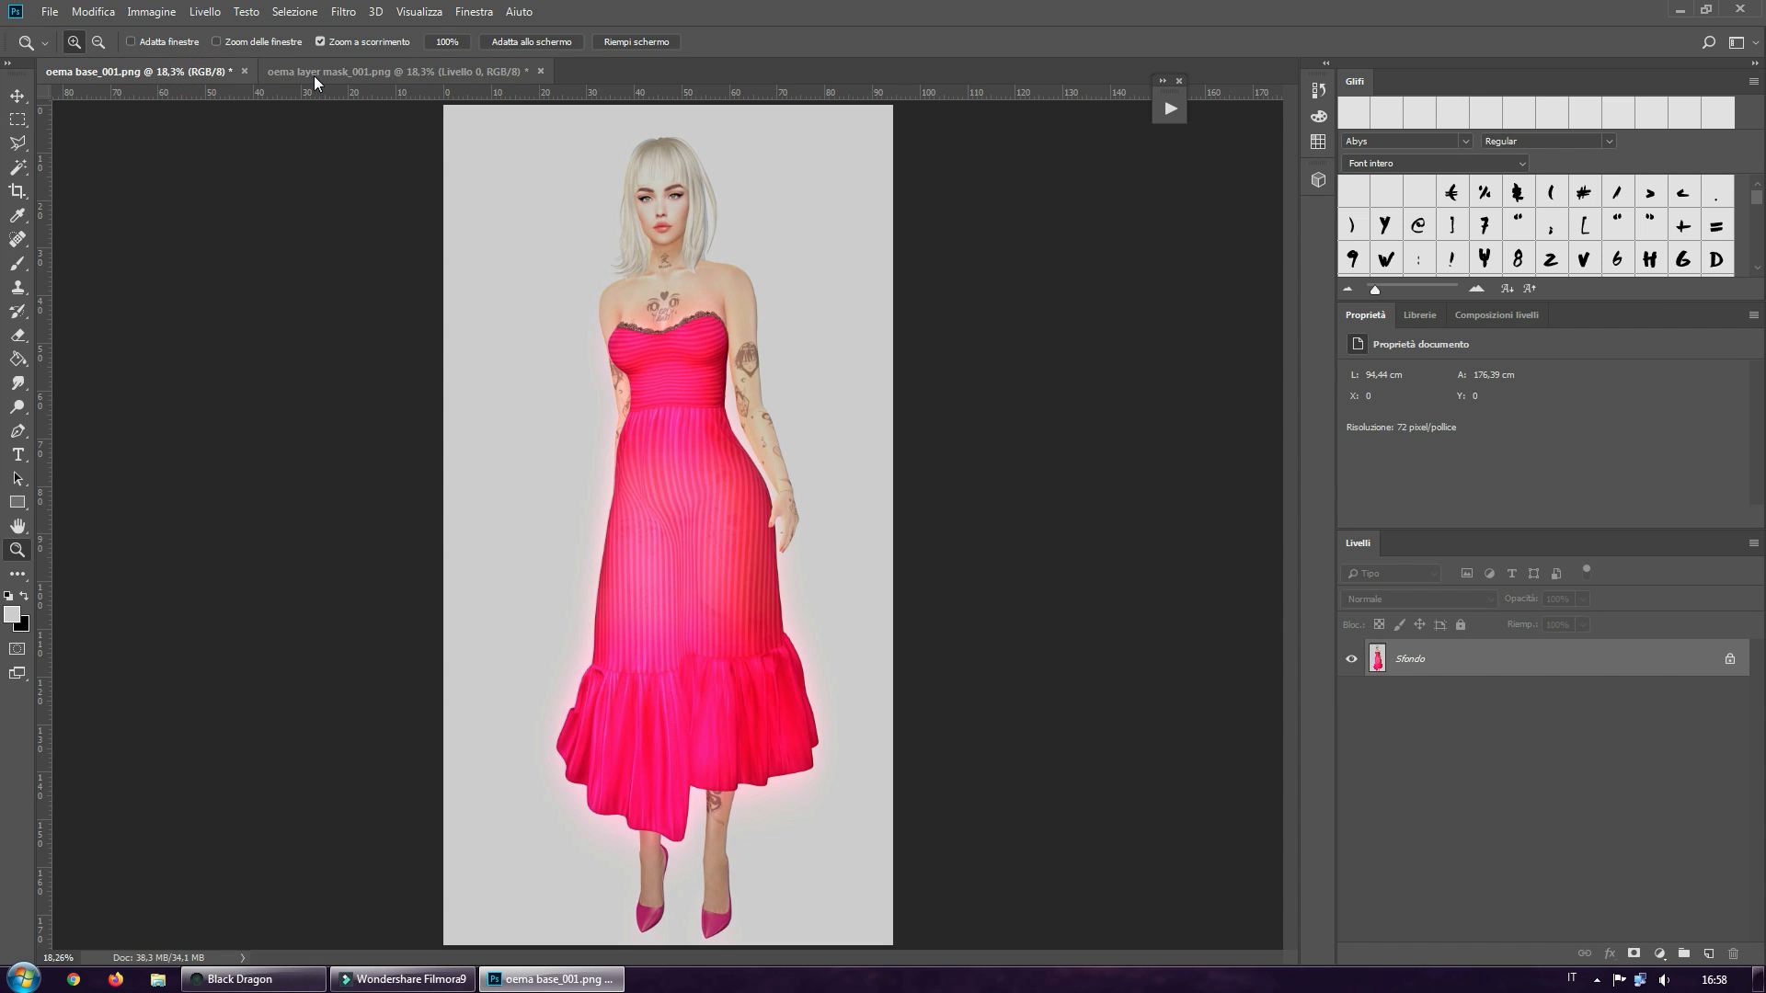
left_click_drag(313, 74, 947, 123)
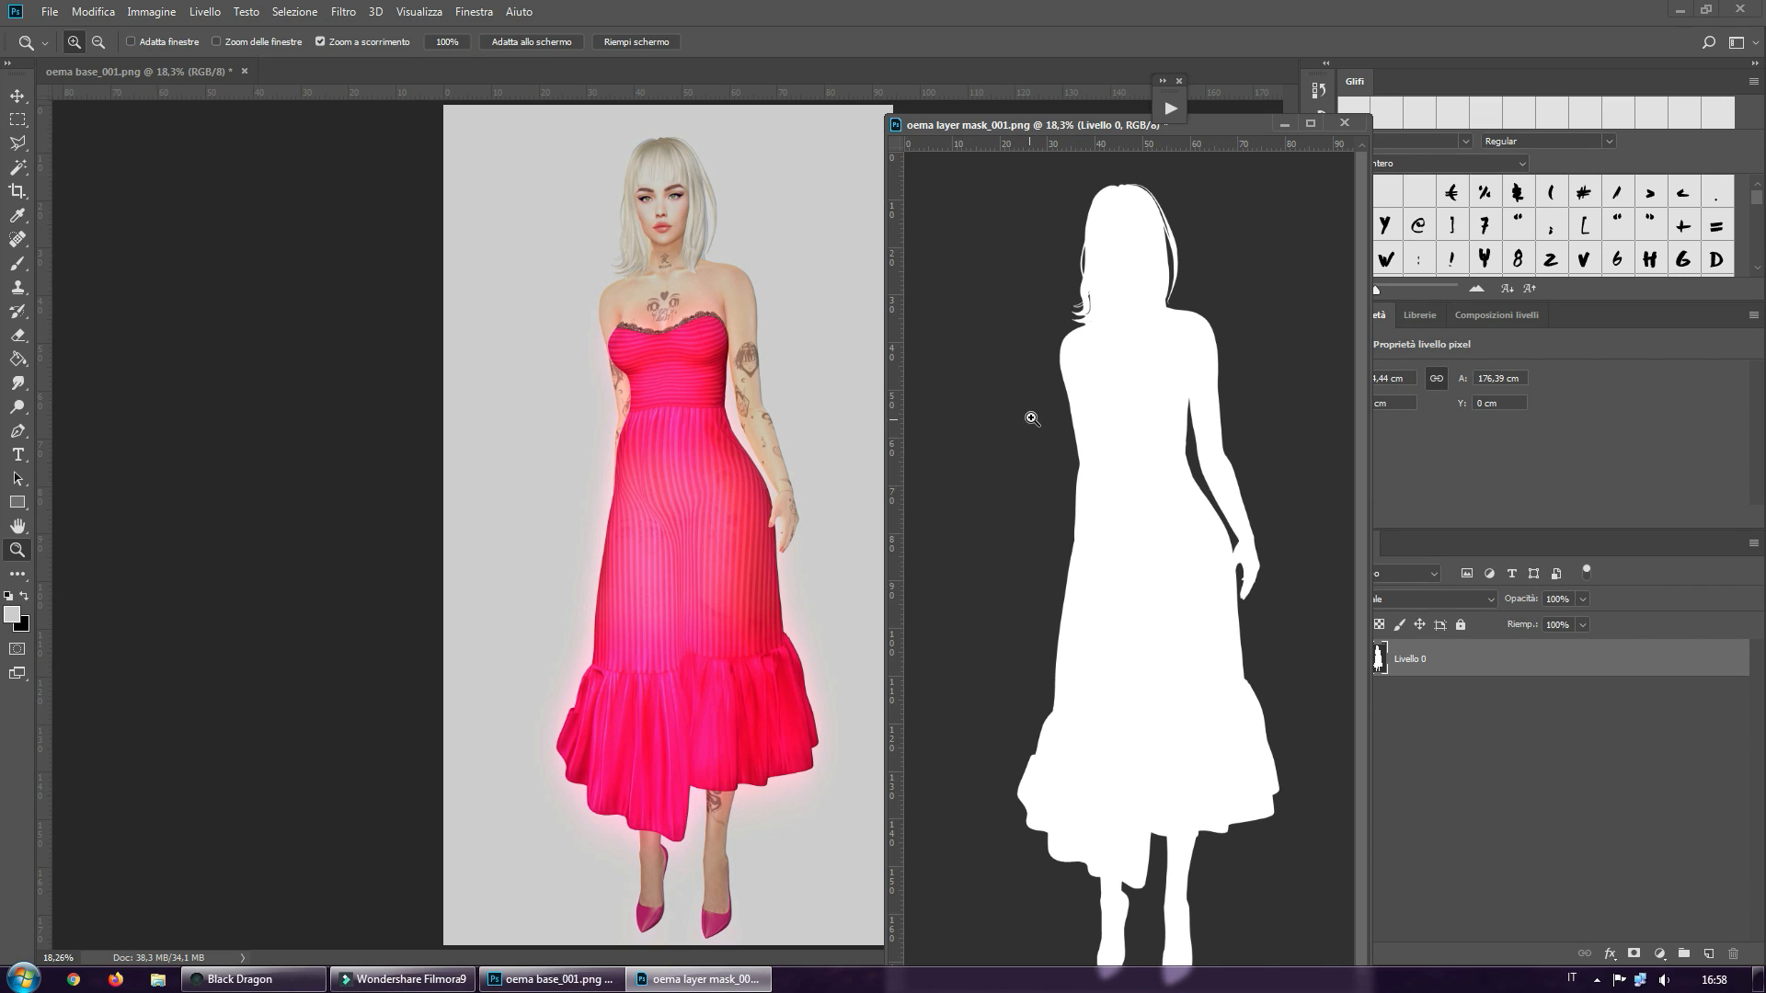
left_click(18, 96)
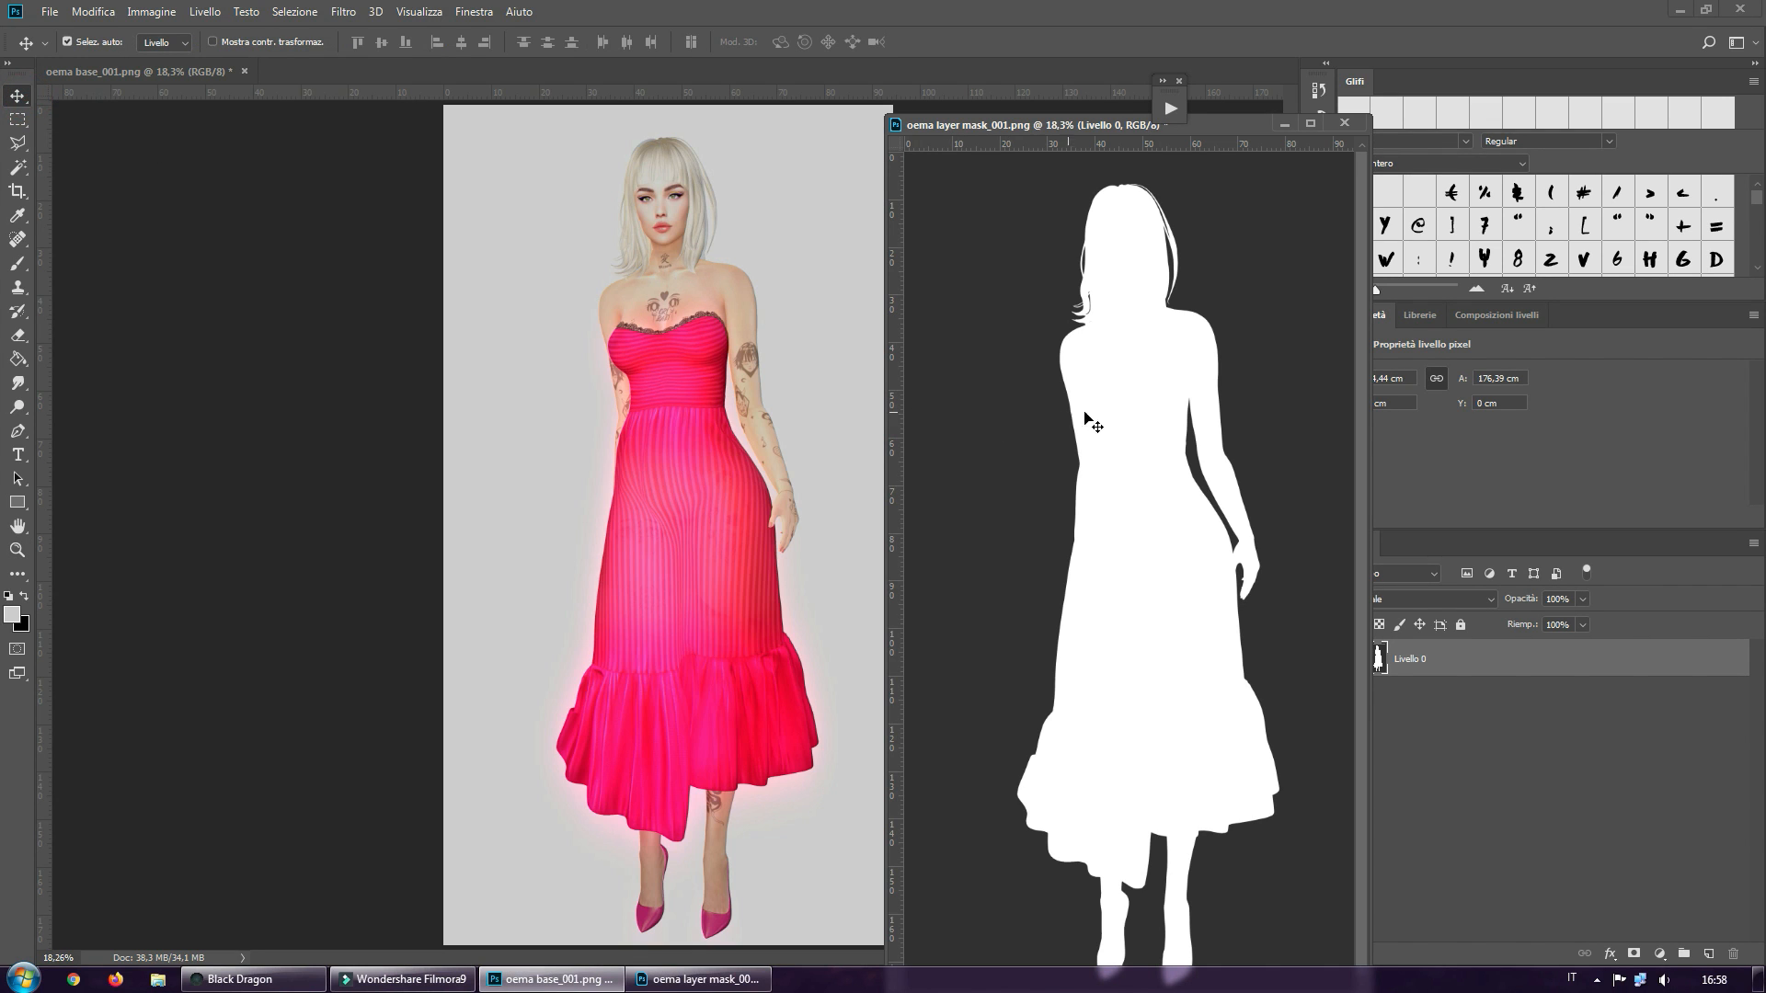
left_click_drag(1108, 414, 656, 416)
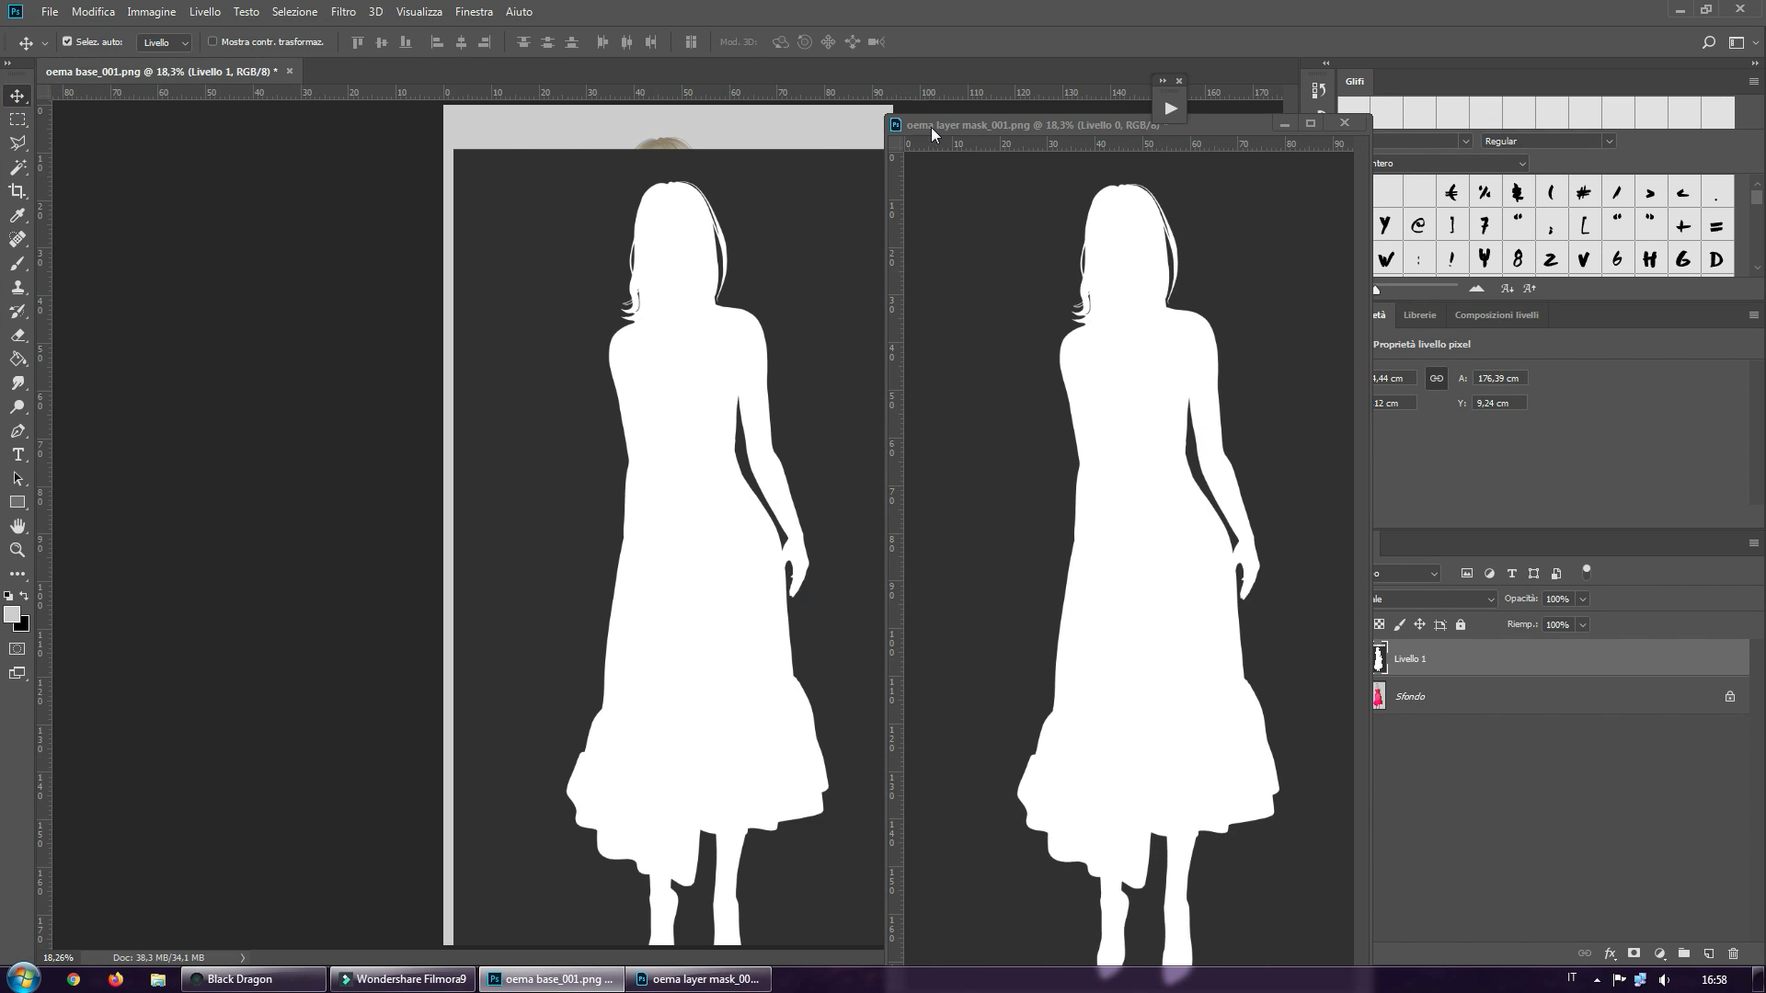
Dock the layer mask document again and align the silhouette layer exactly with the canvas of the base image
left_click_drag(931, 127, 515, 72)
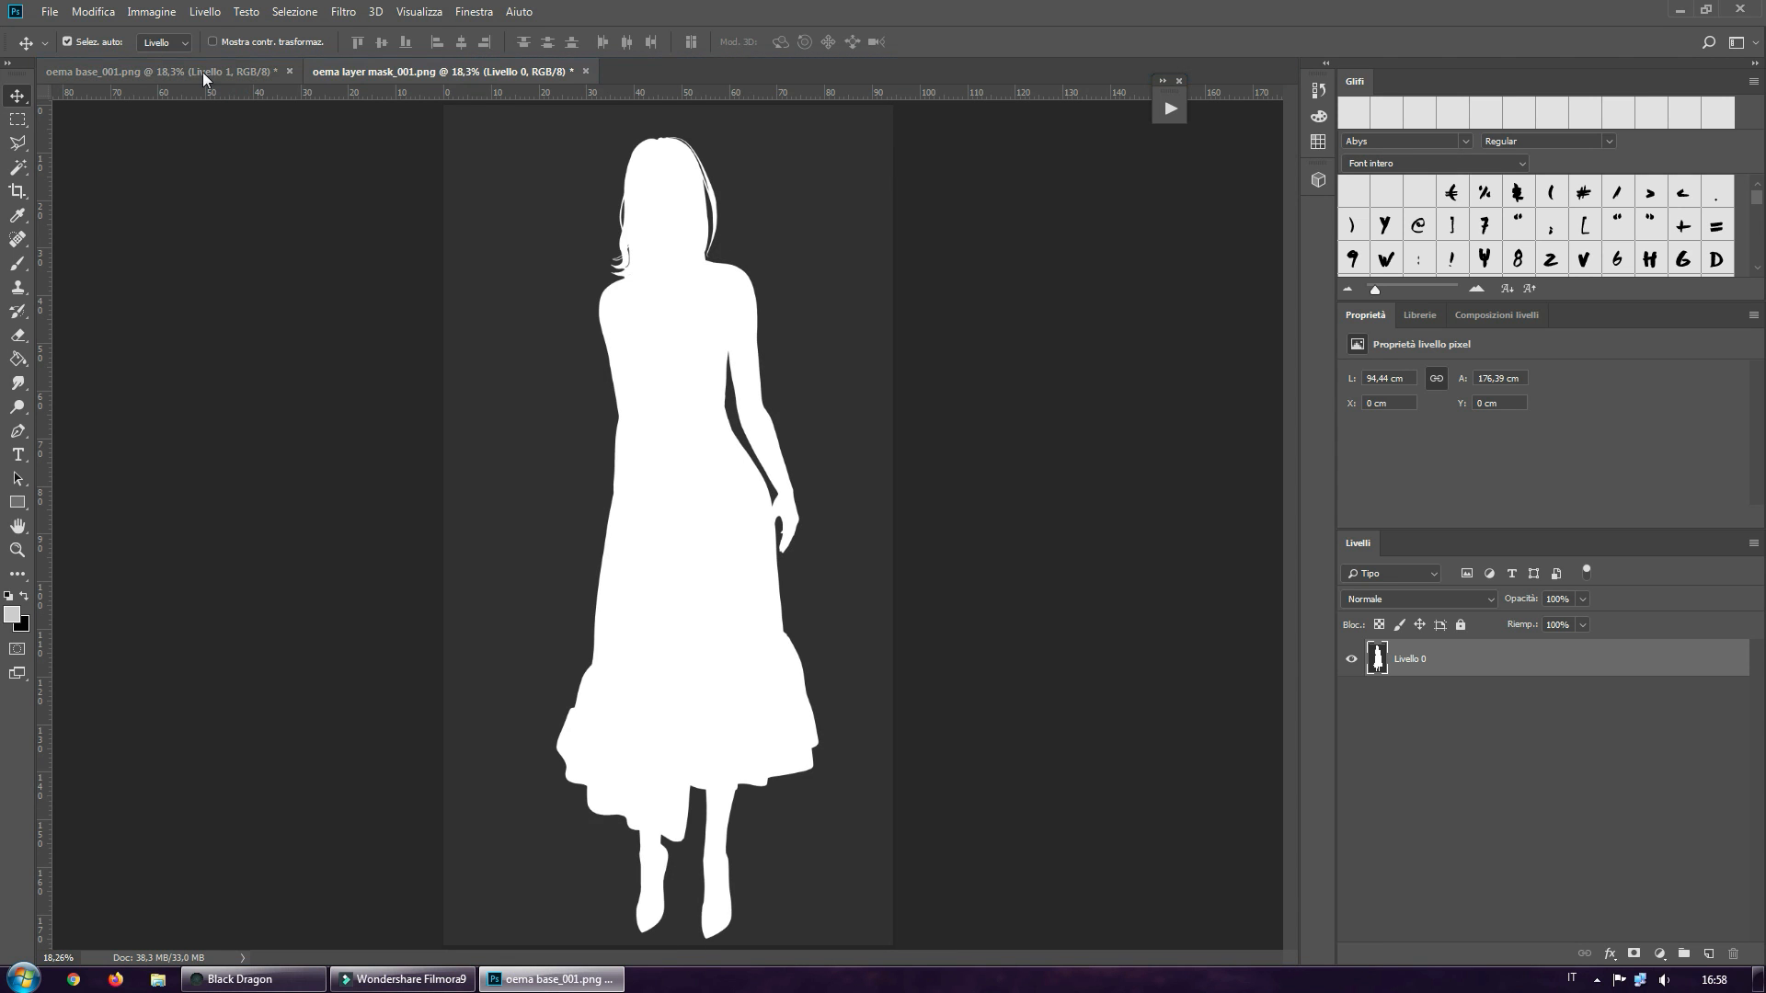
left_click(188, 71)
left_click_drag(764, 584, 754, 542)
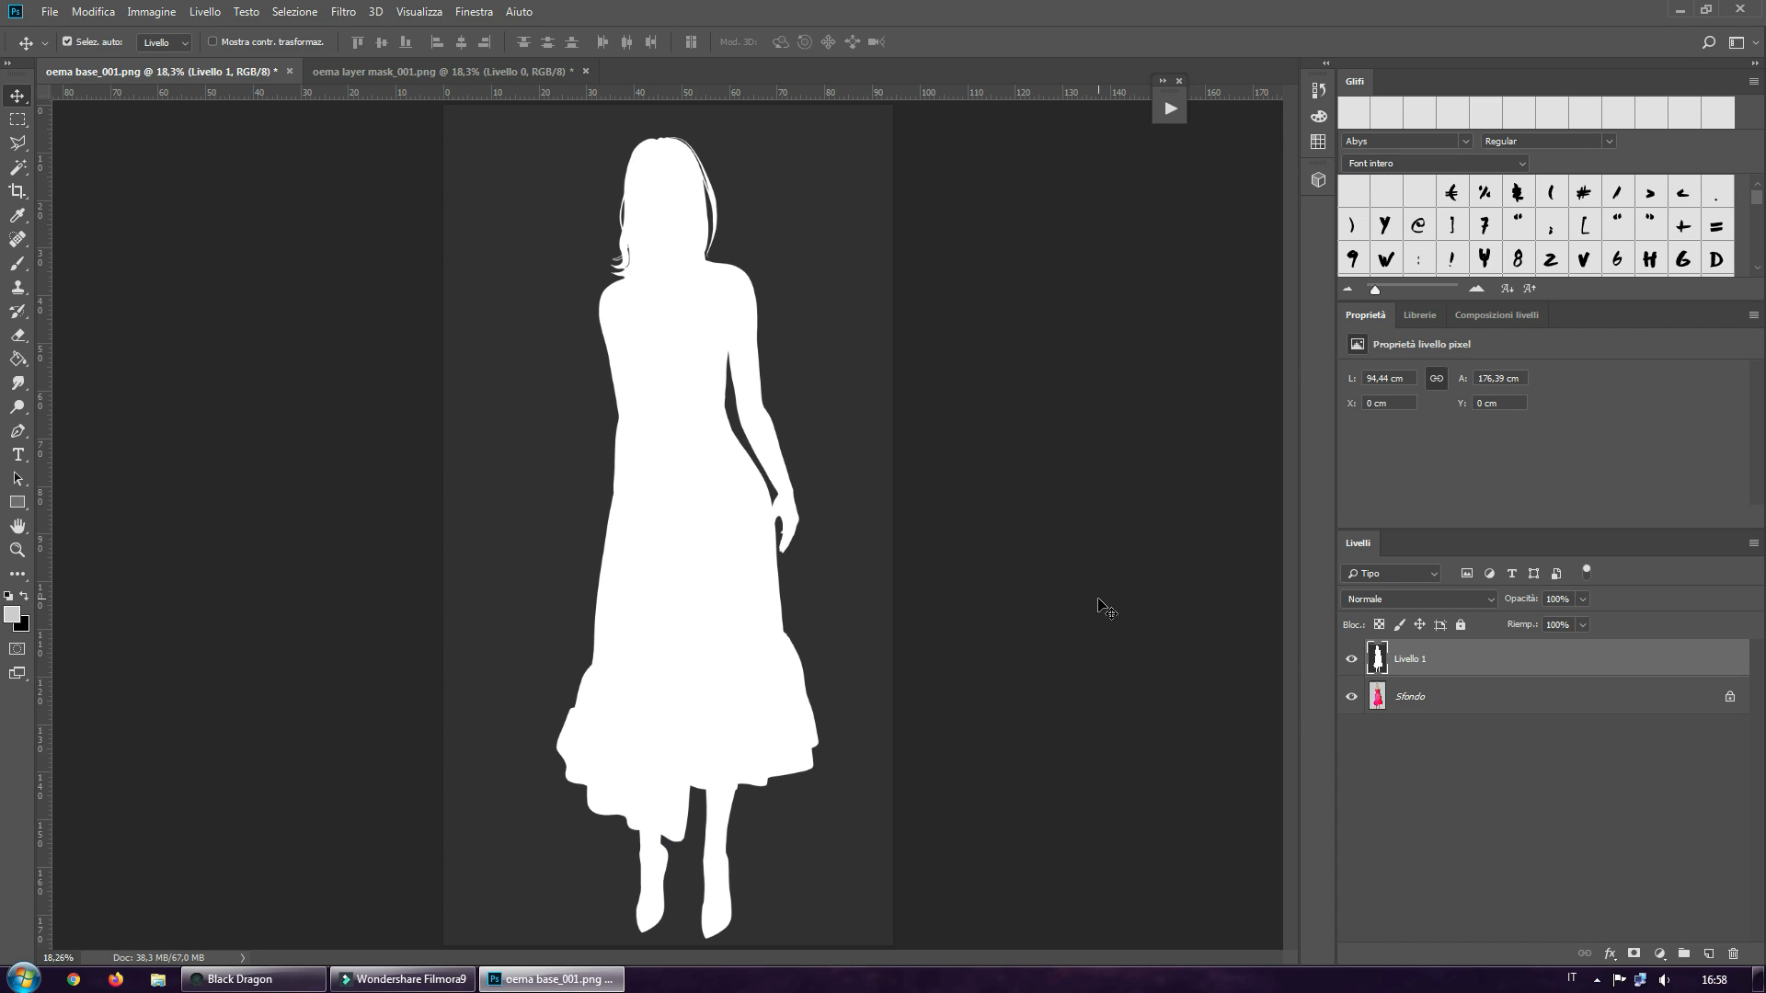
Convert the base image's background into a regular layer named Livello 0 and add an empty layer mask to it
double_click(1412, 699)
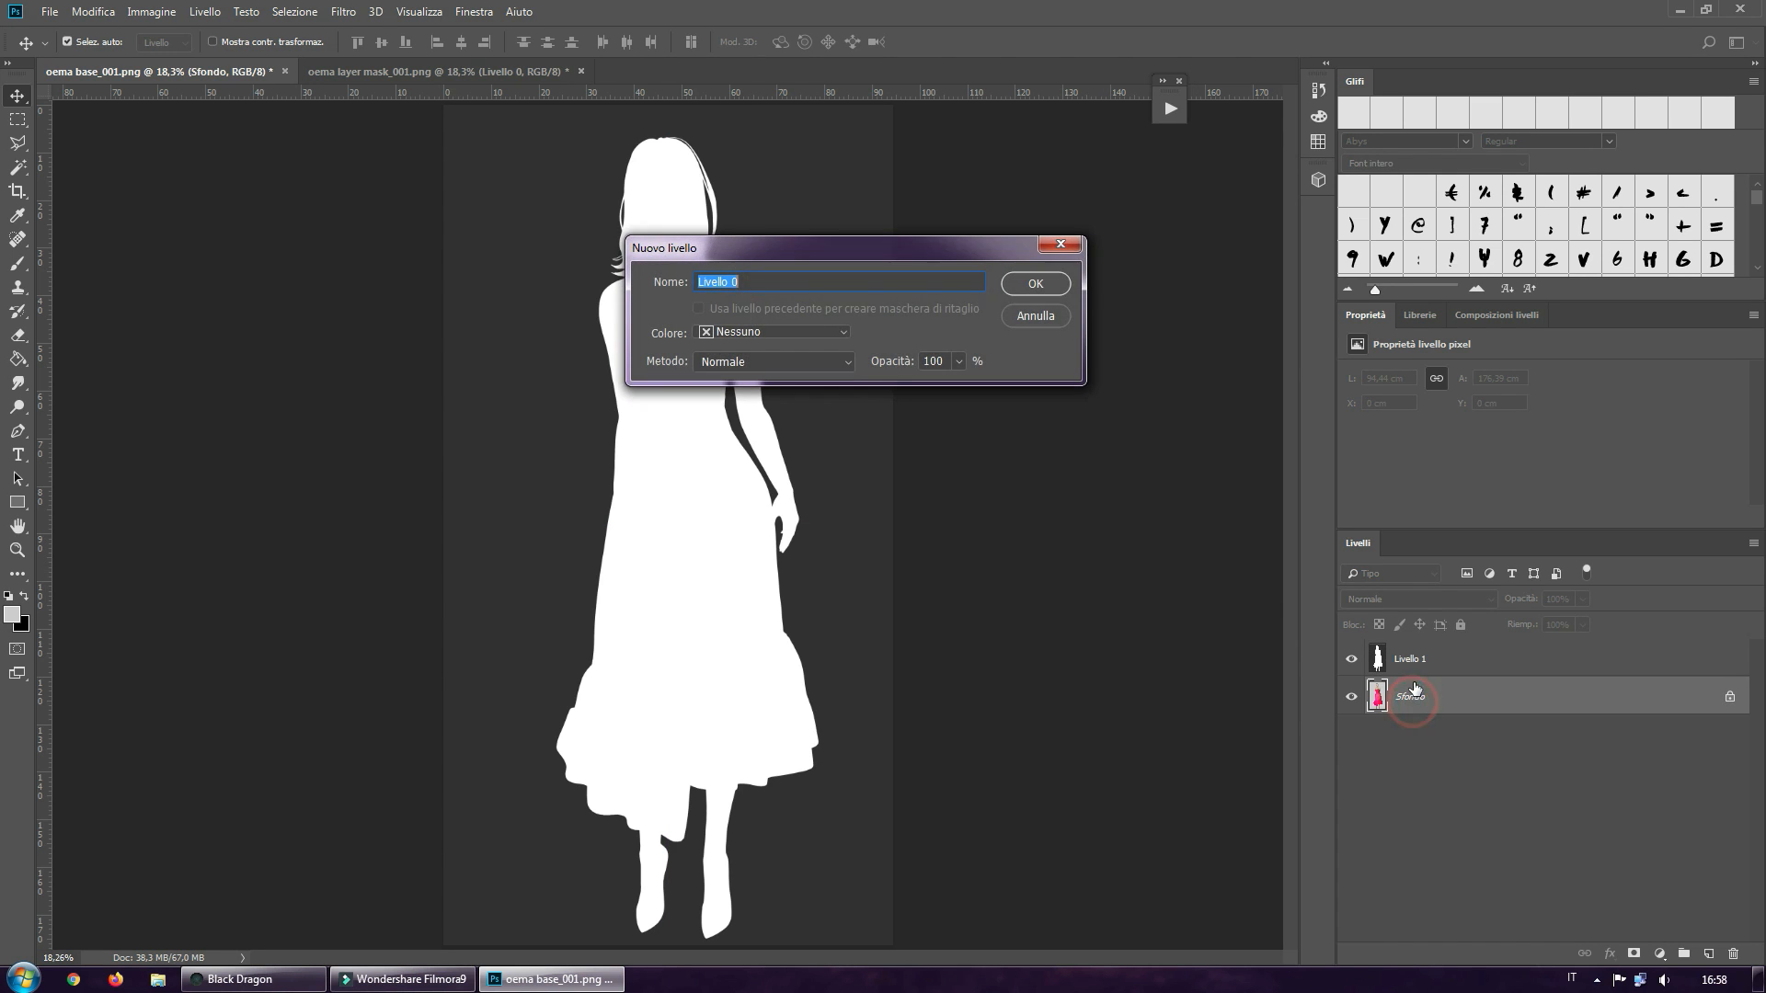
left_click(1038, 288)
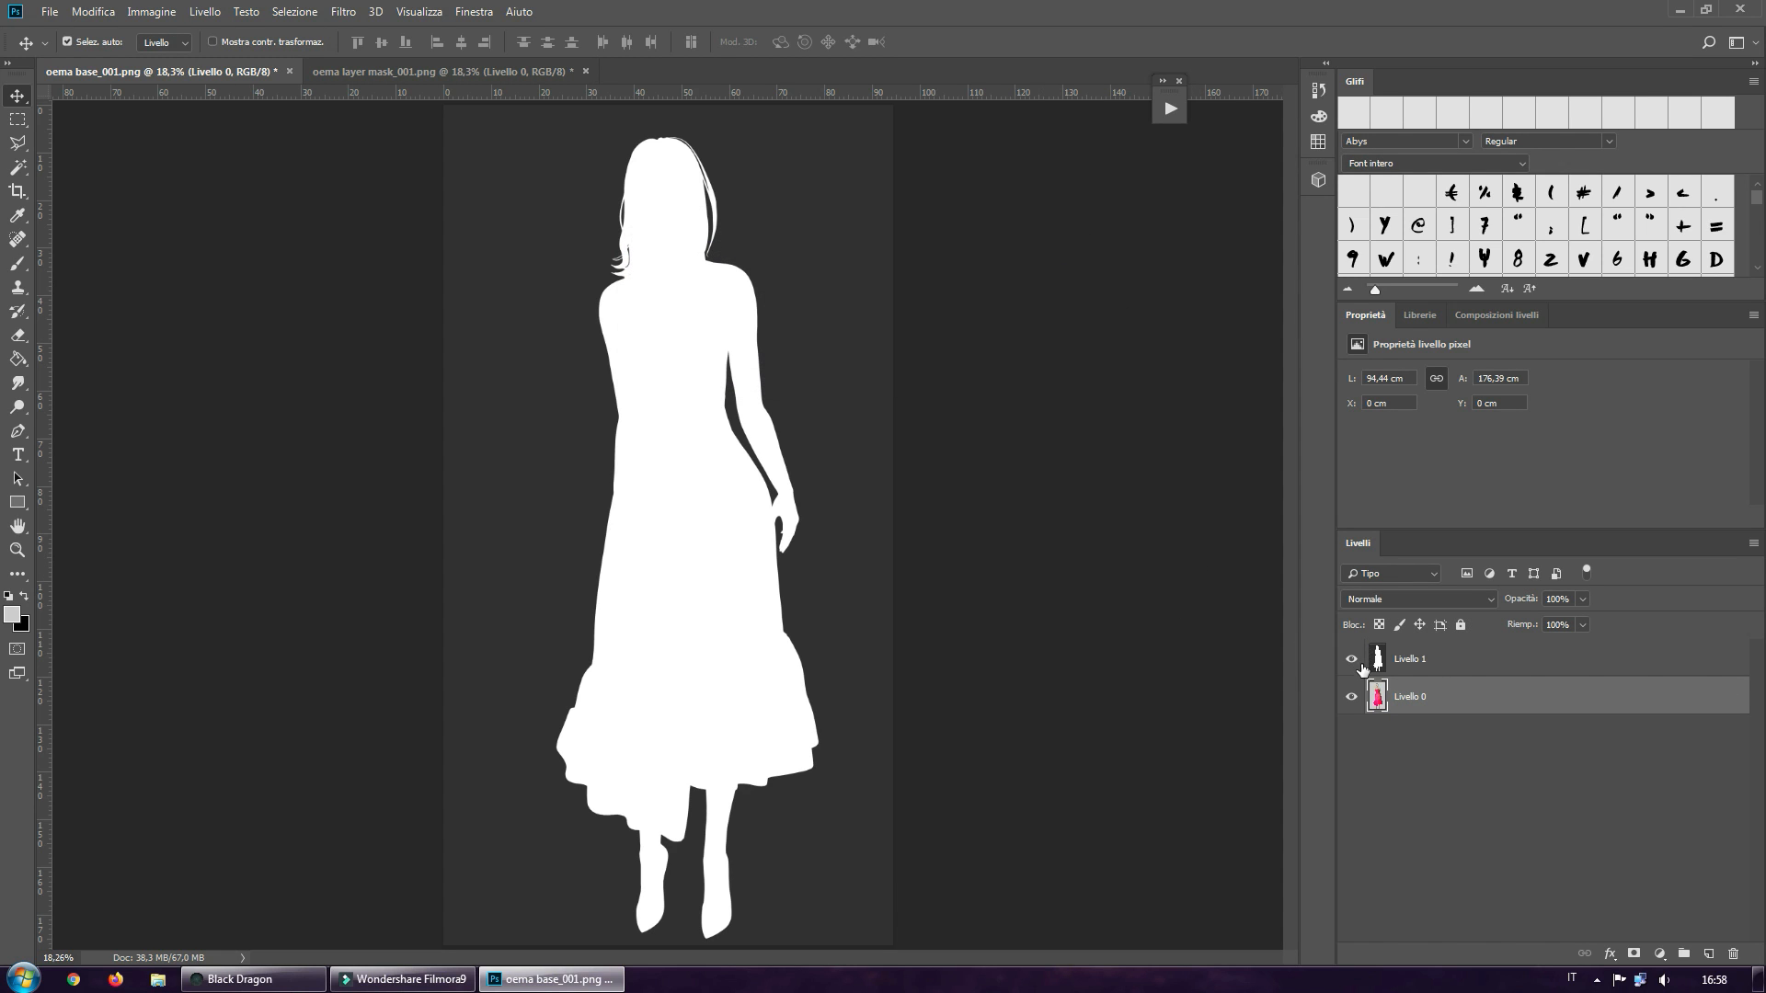
left_click(1428, 707)
left_click(1430, 697)
left_click(1635, 954)
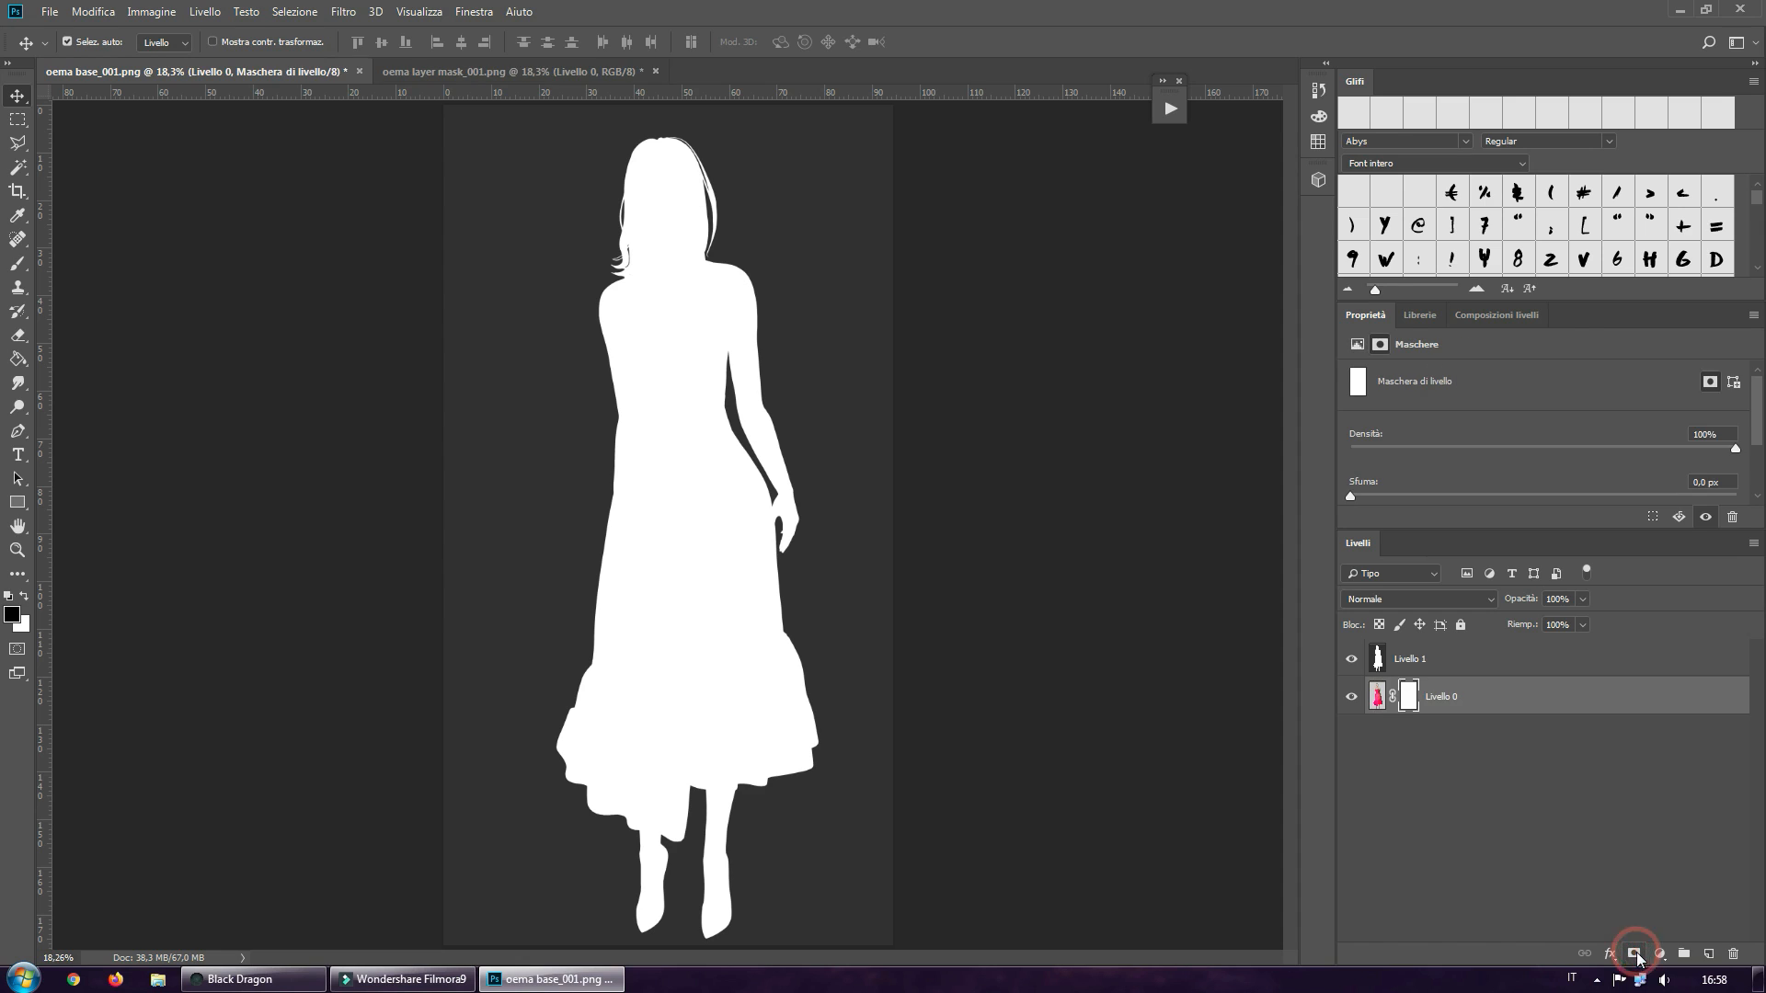
Copy the entire silhouette layer Livello 1 and paste it into the layer mask of Livello 0
left_click(1399, 662)
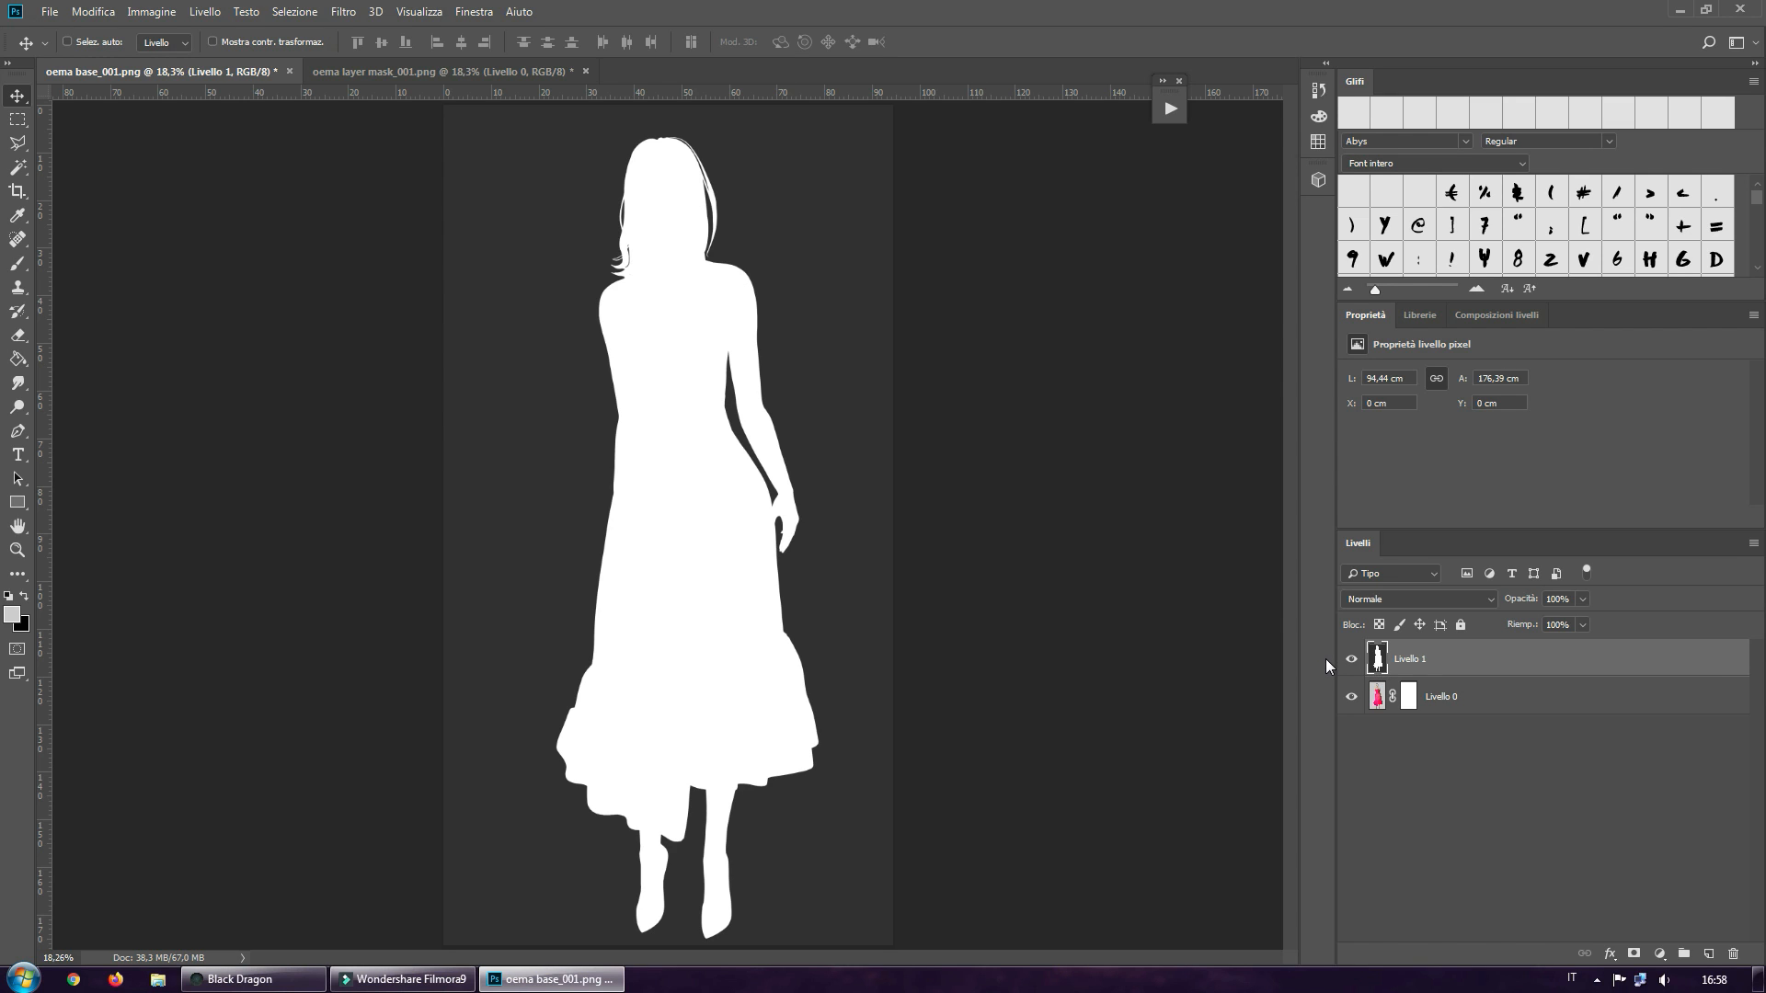
key("ctrl+a")
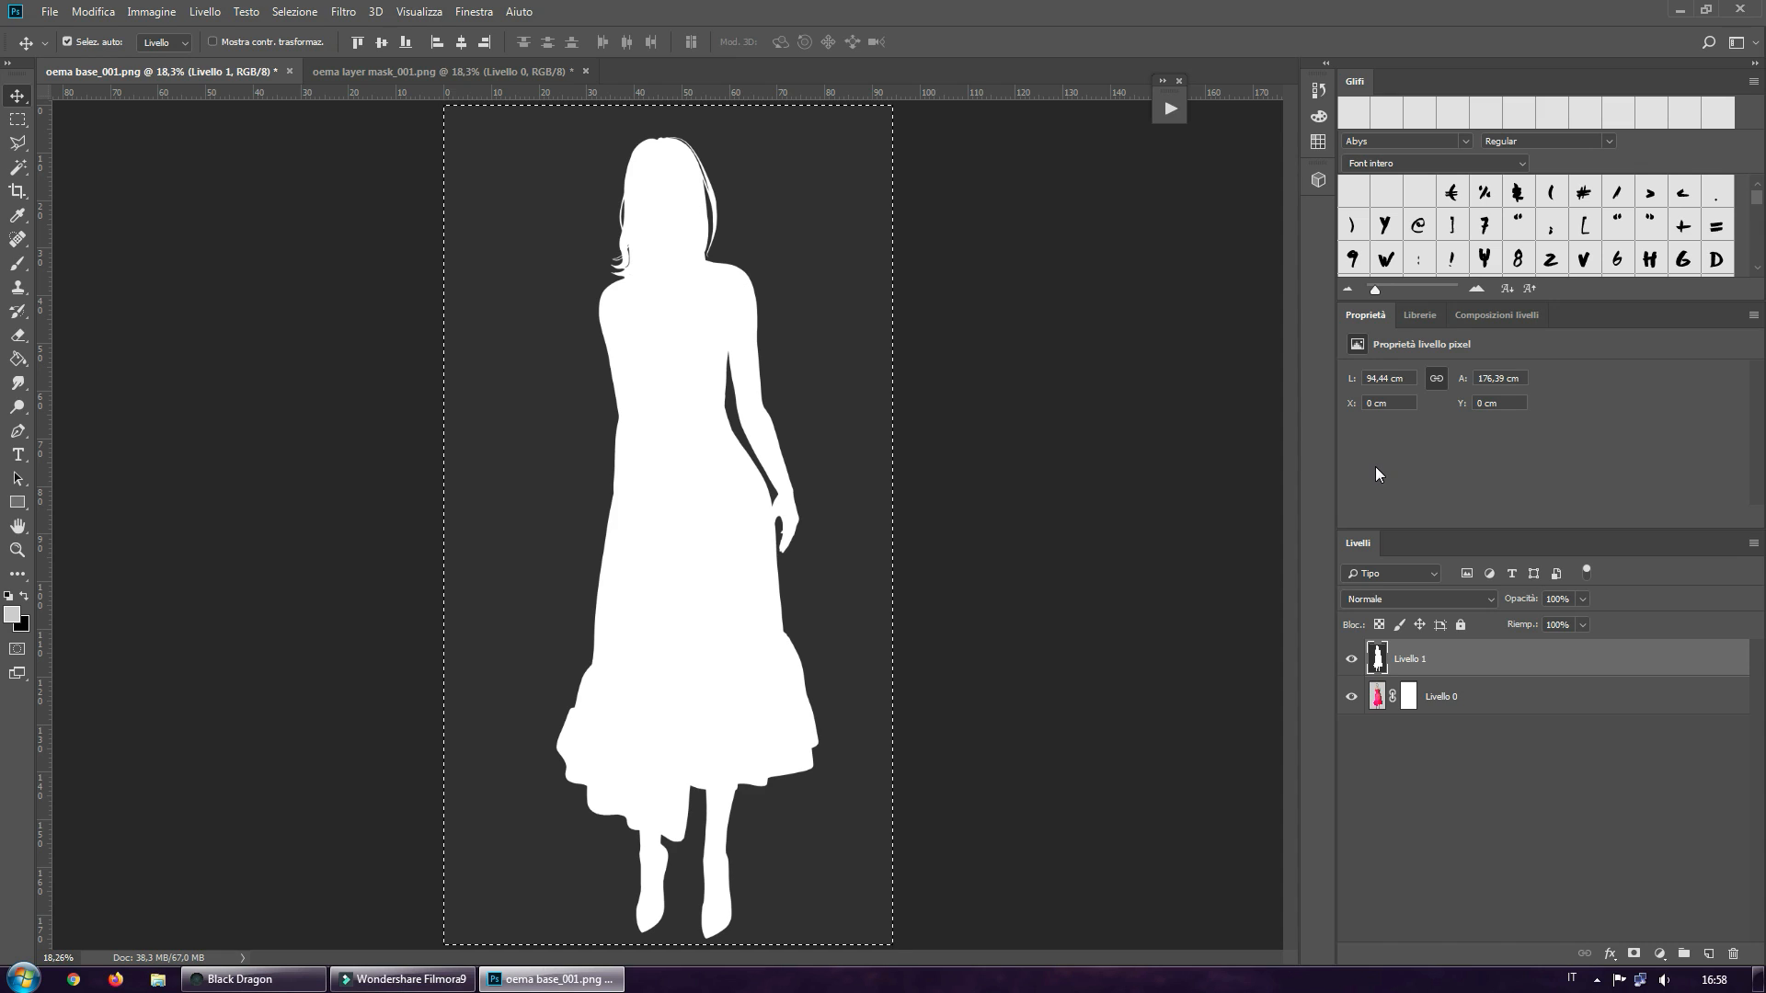
key("ctrl+c")
left_click(1410, 702)
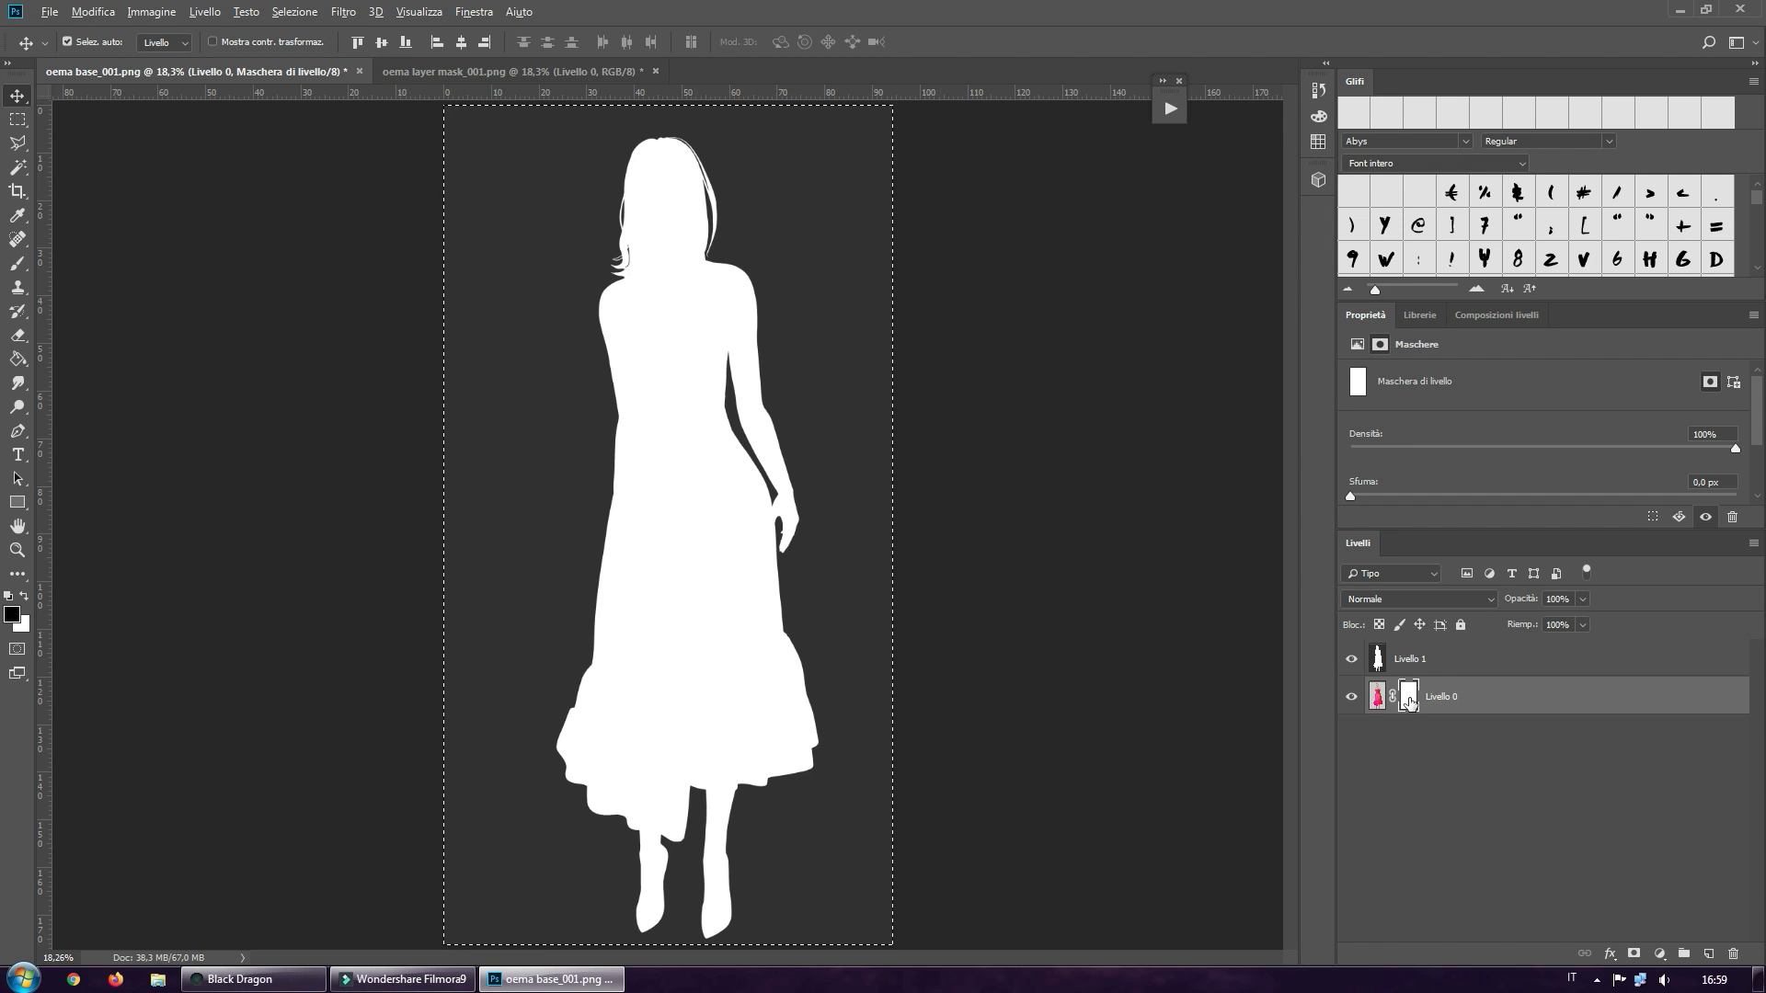
left_click(1408, 699, "alt")
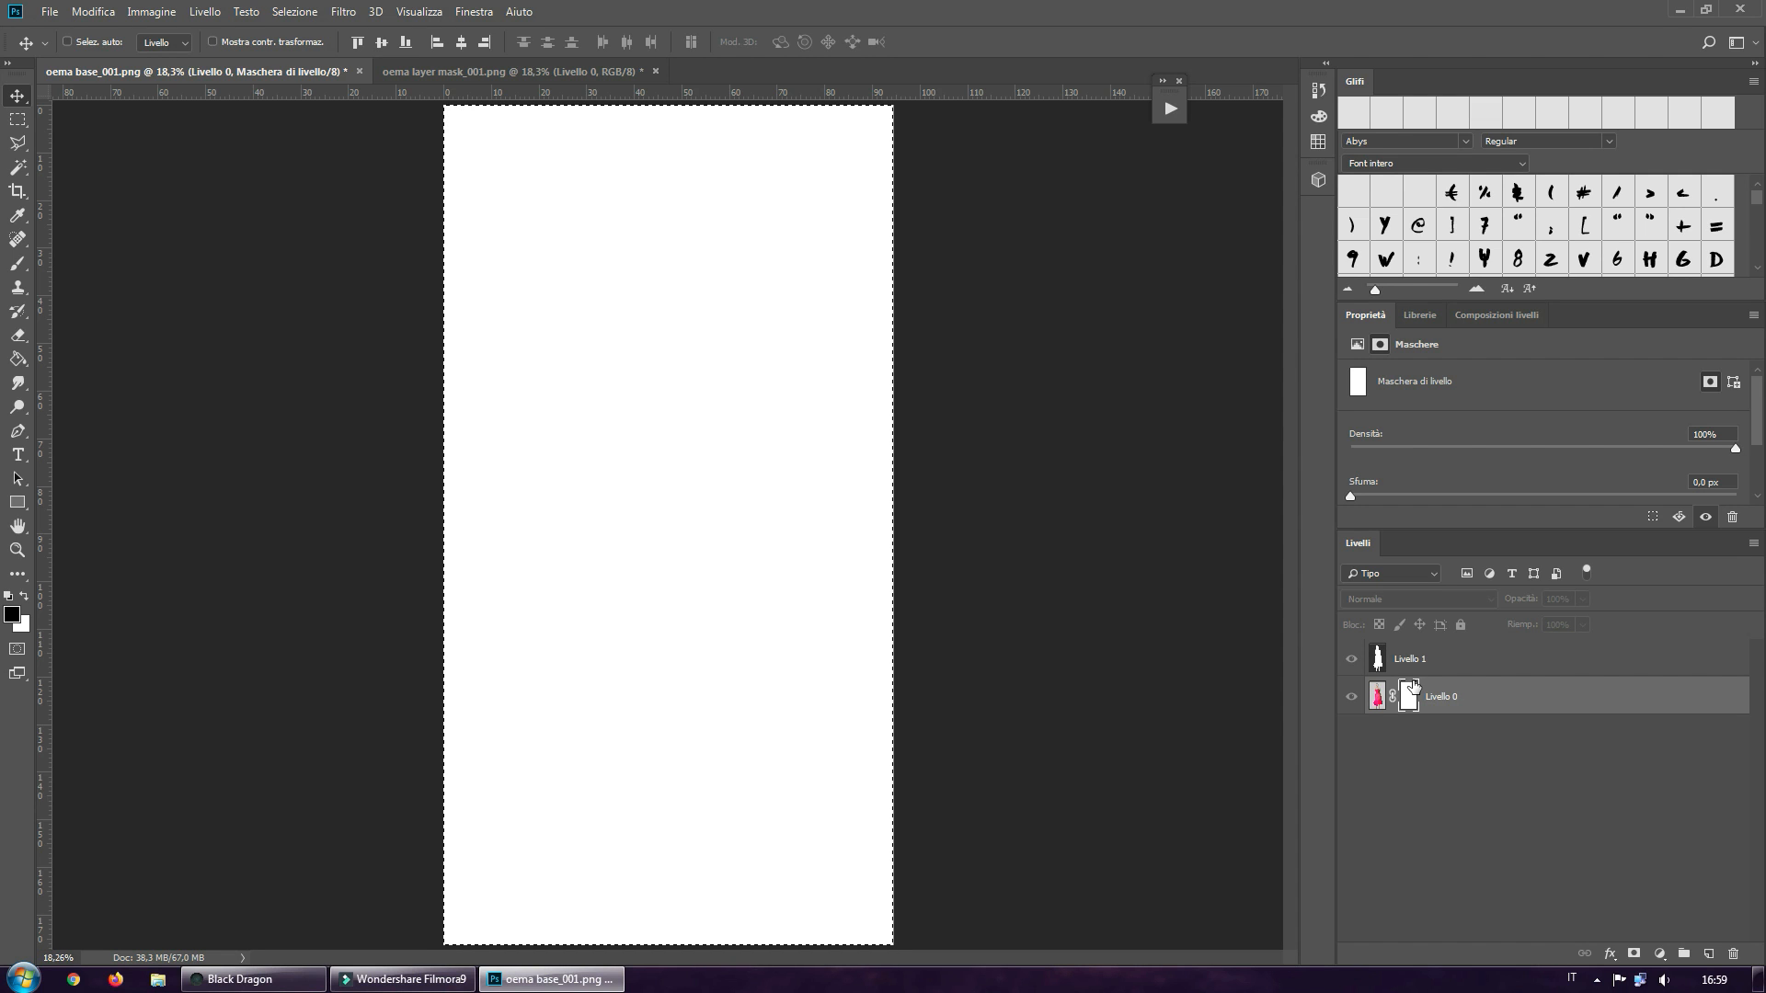
key("ctrl+v")
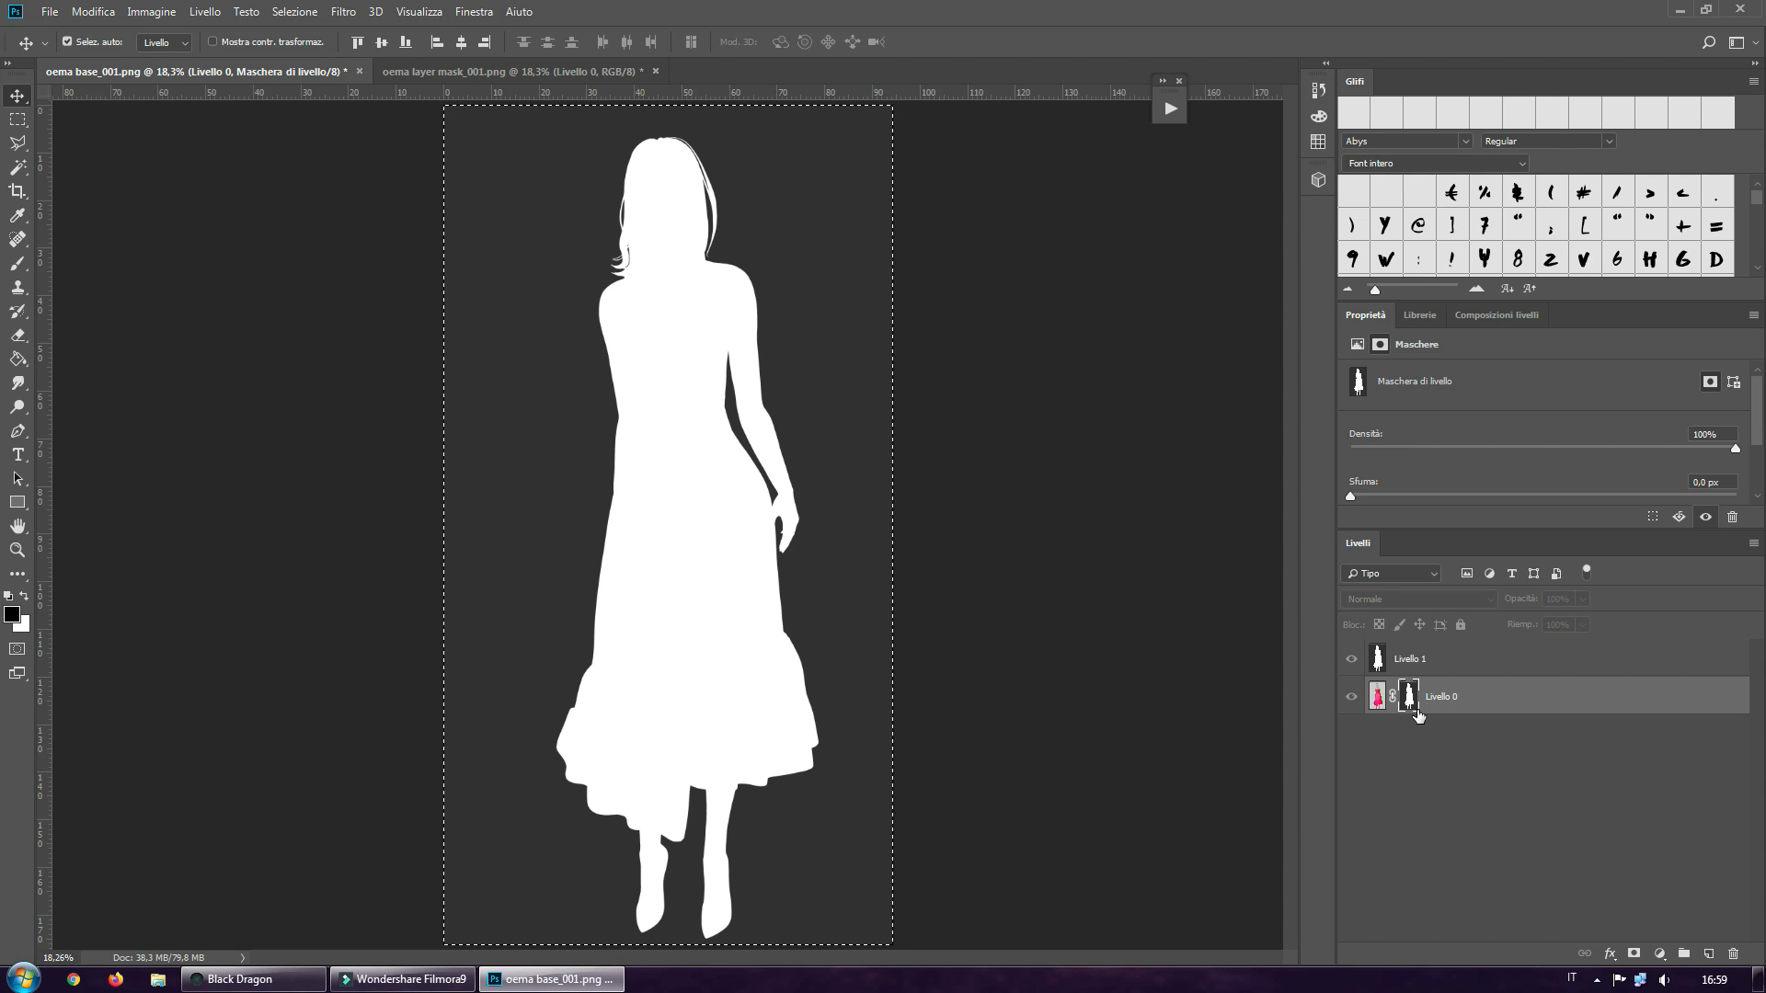
Leave the mask view, reselect the mask of Livello 0 and hide the silhouette layer Livello 1
left_click(1388, 663)
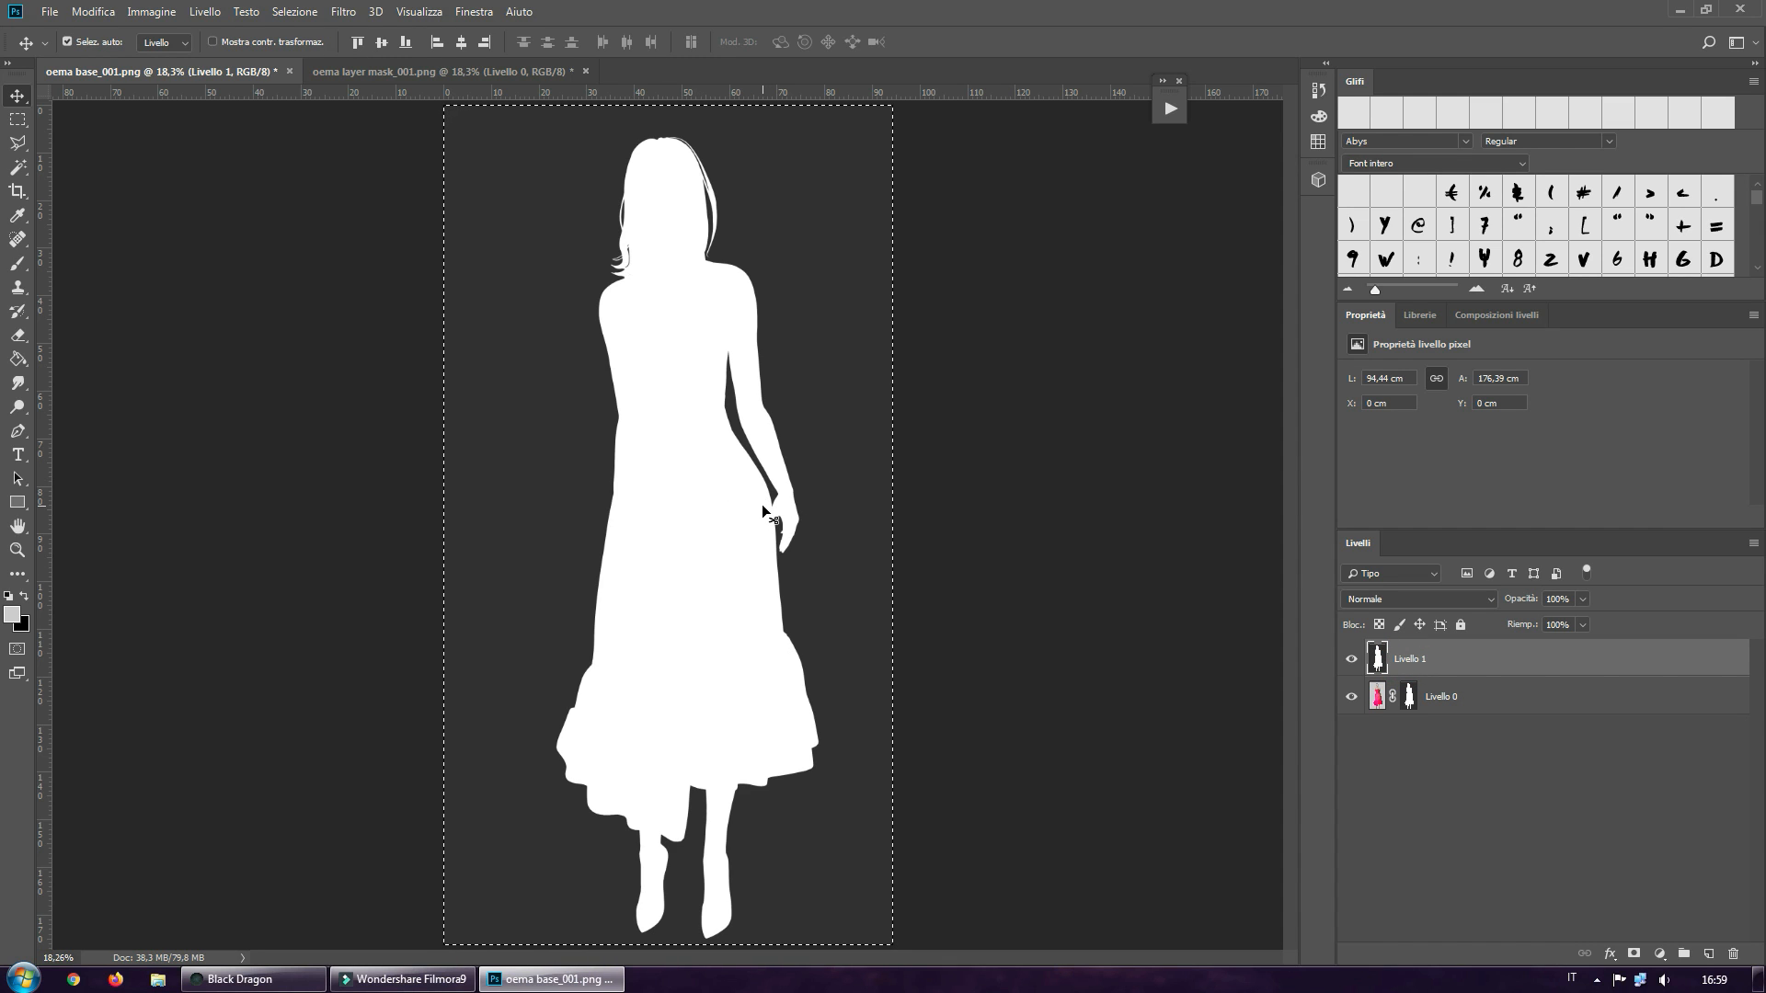
left_click(1409, 699)
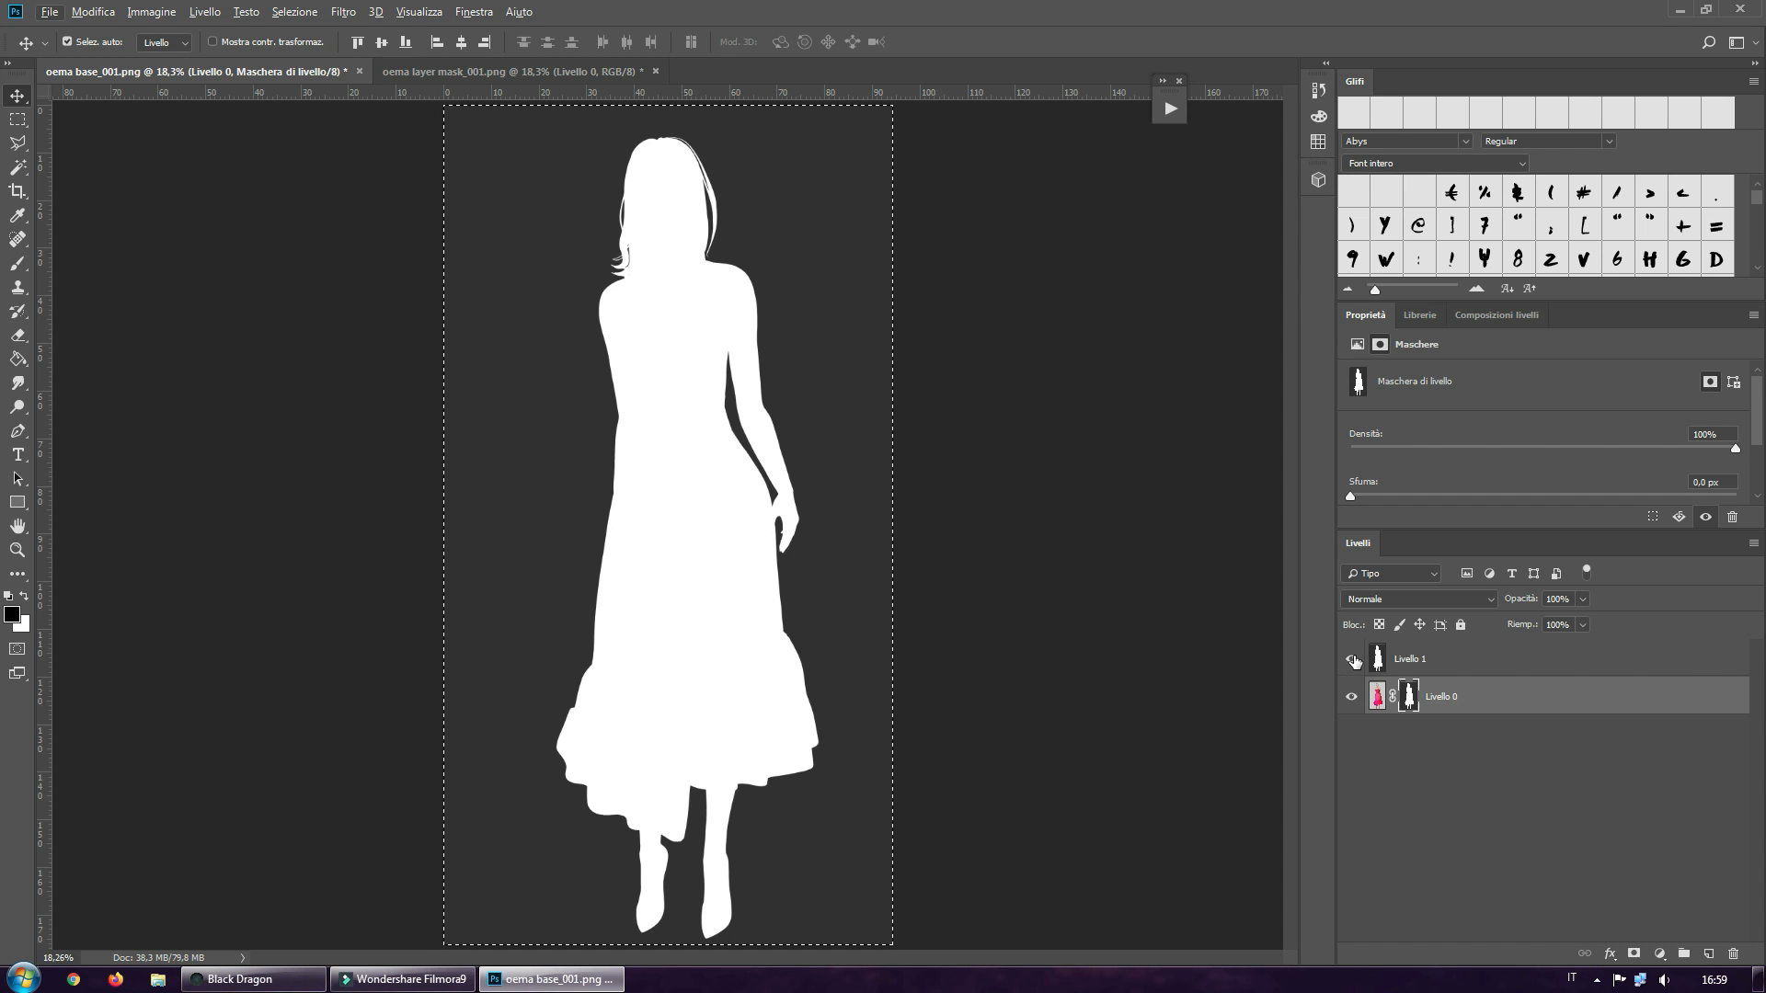
left_click(1351, 659)
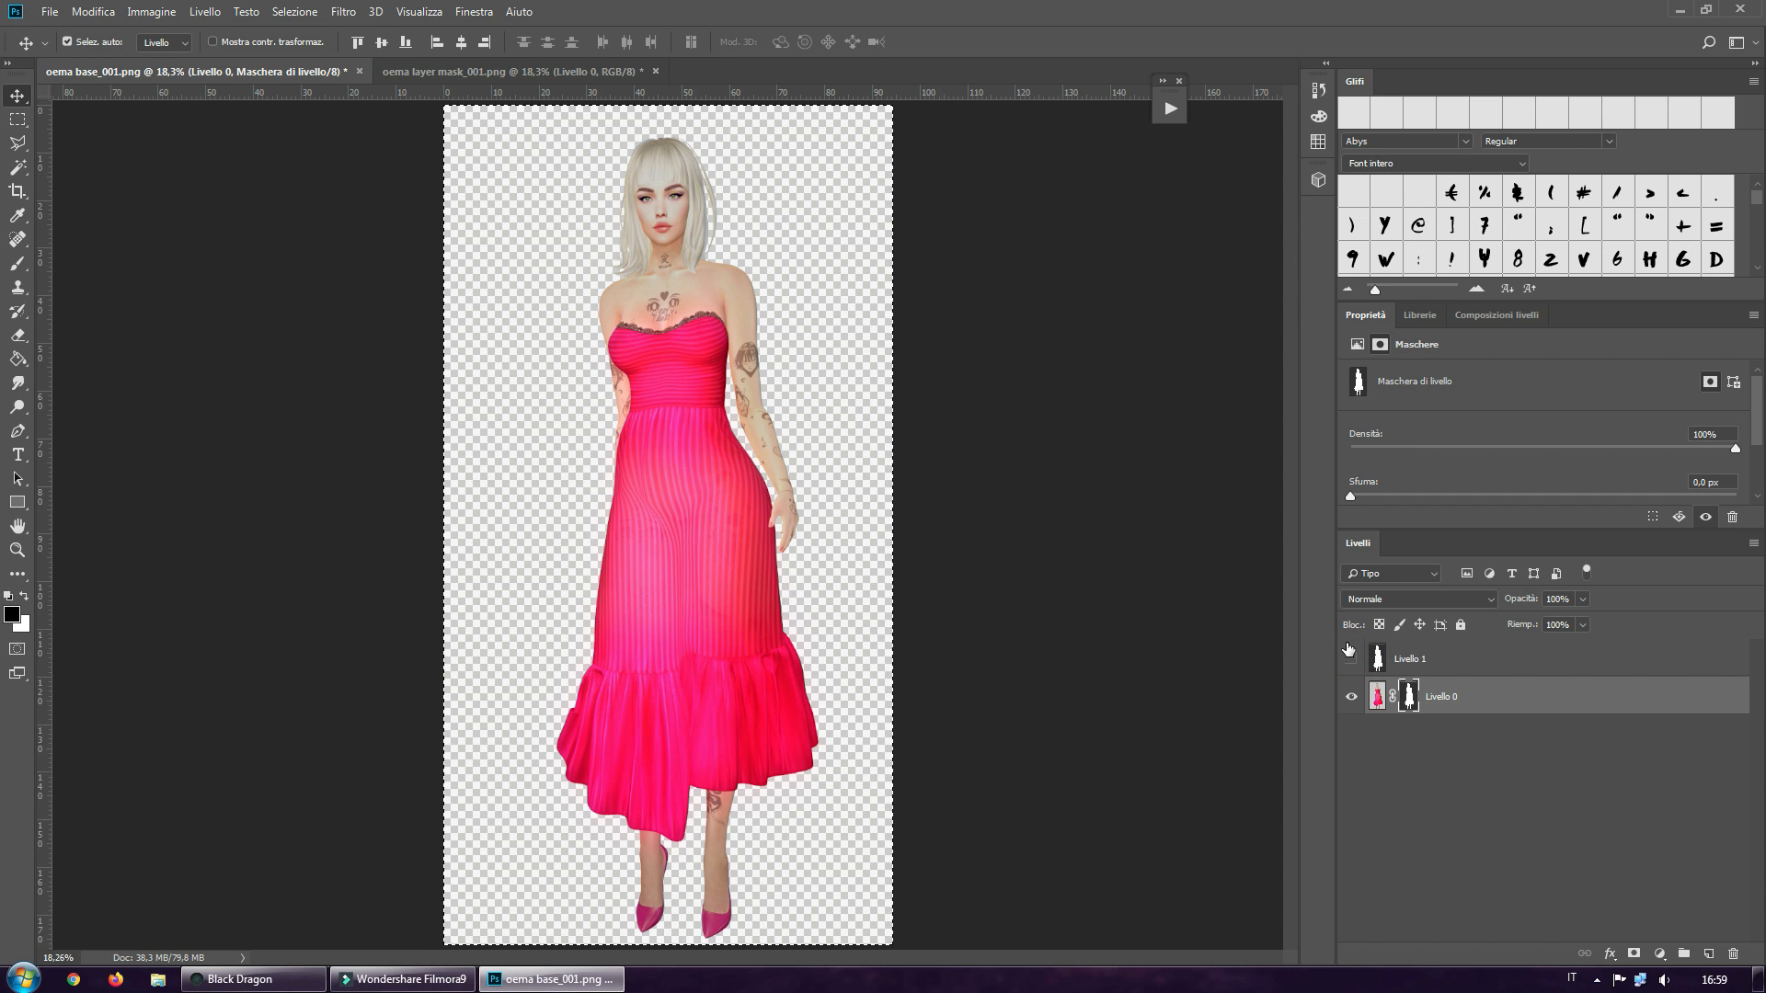
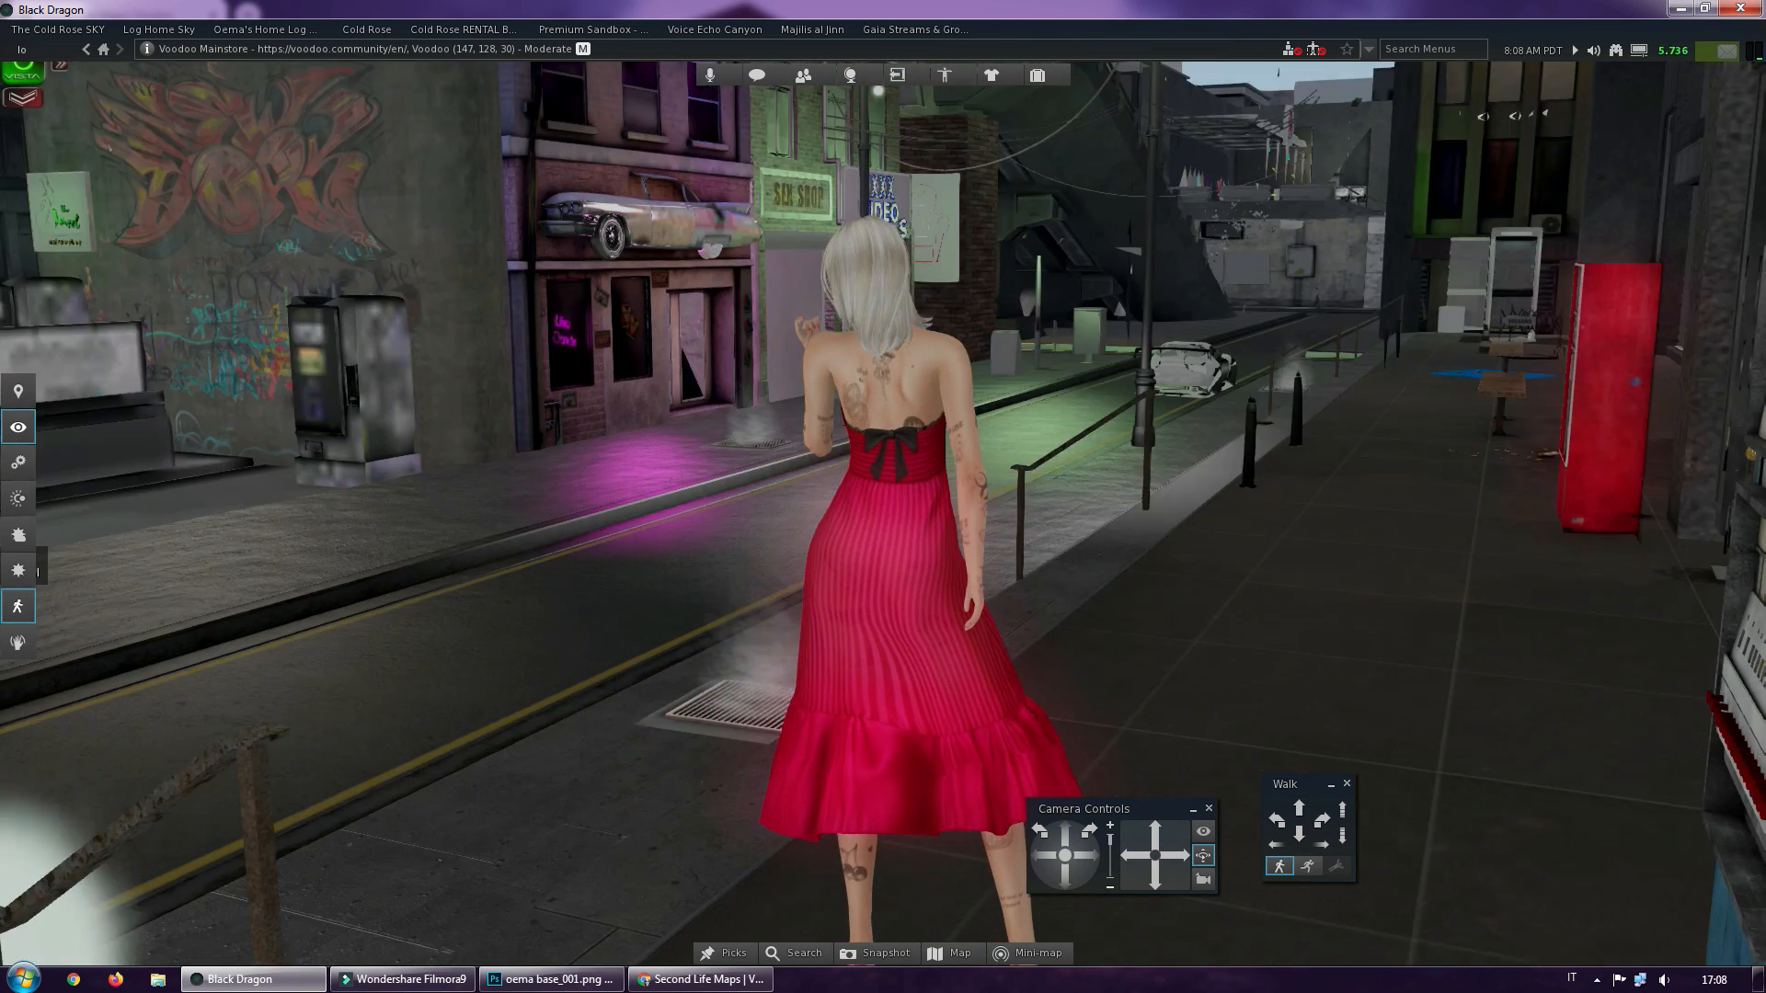
Survey the storefronts around the avatar and walk it down the middle of the street to the intersection
key("alt+Left")
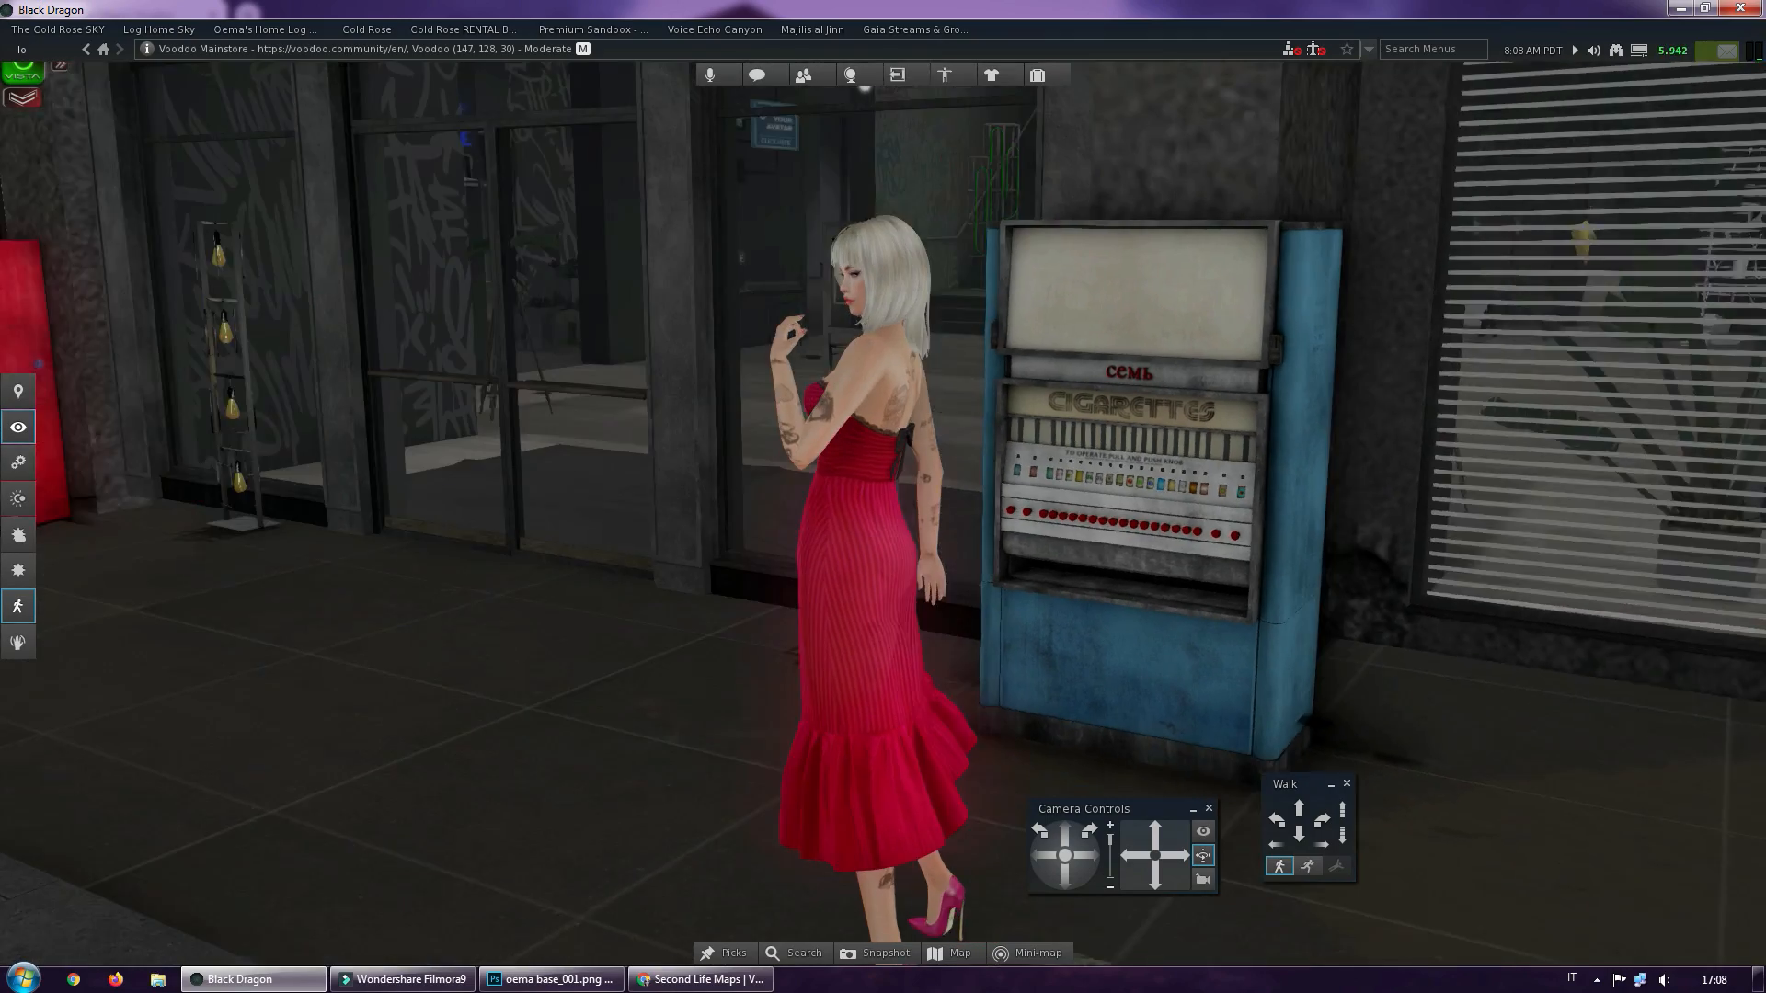
key("alt+Left")
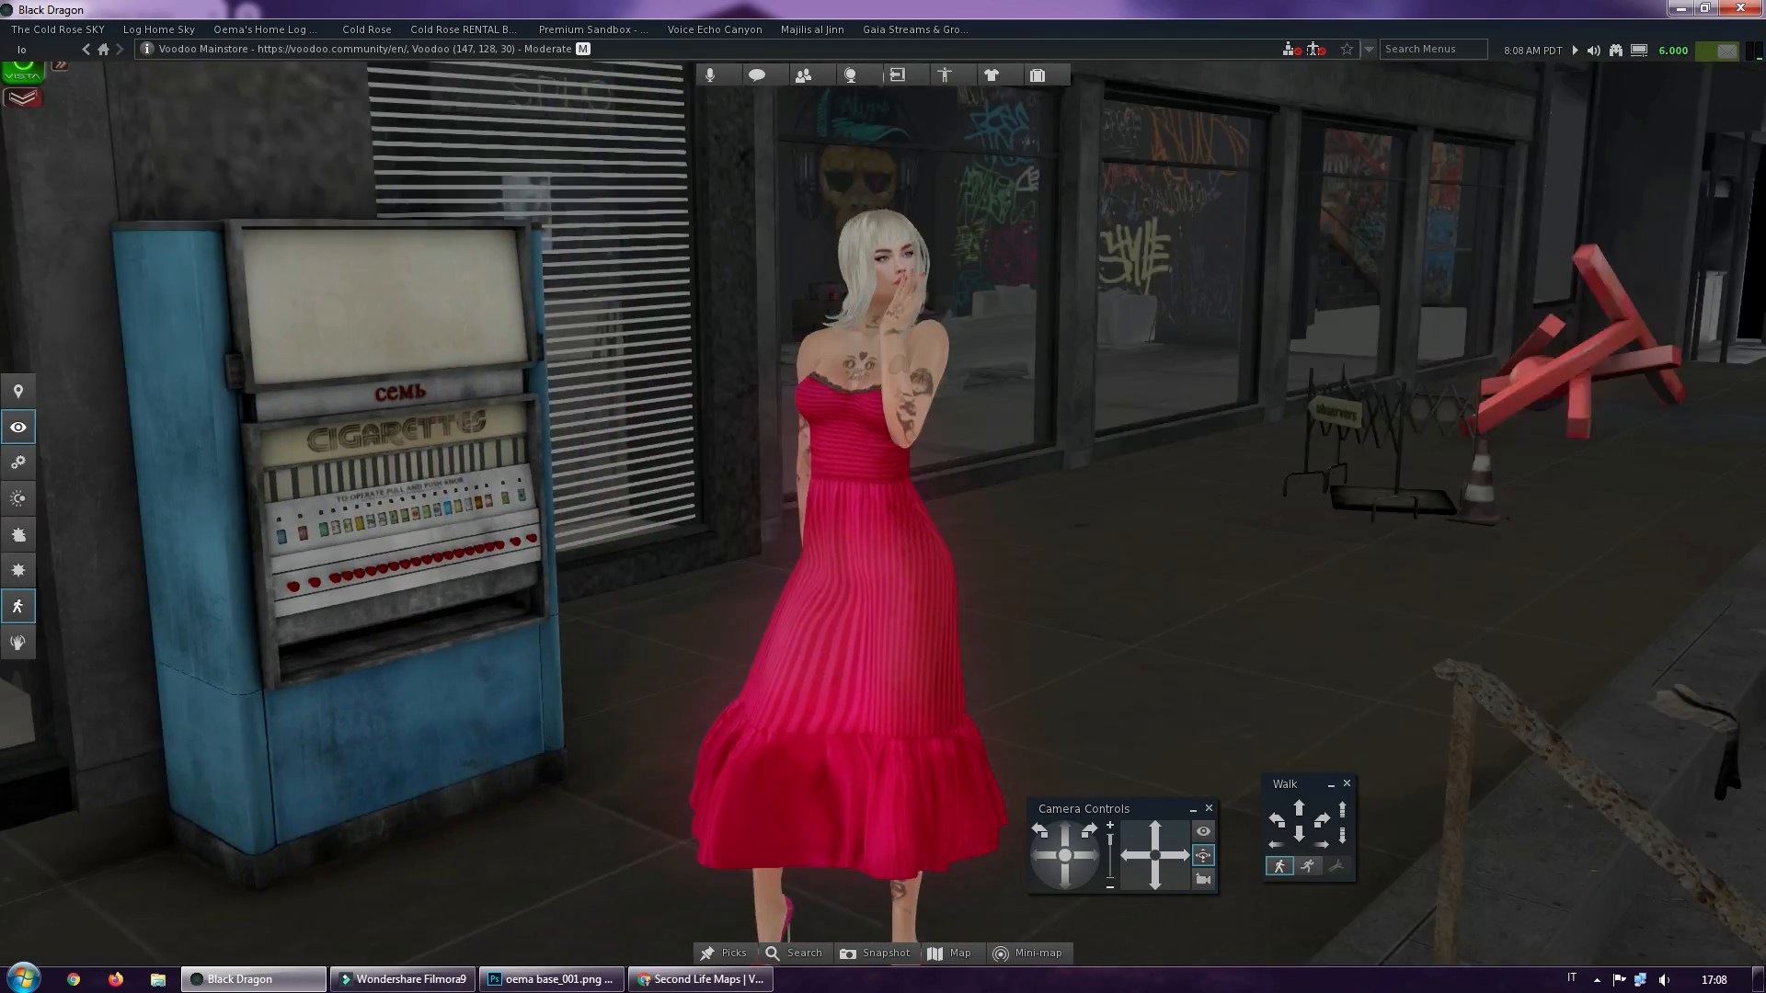
key("alt+Left")
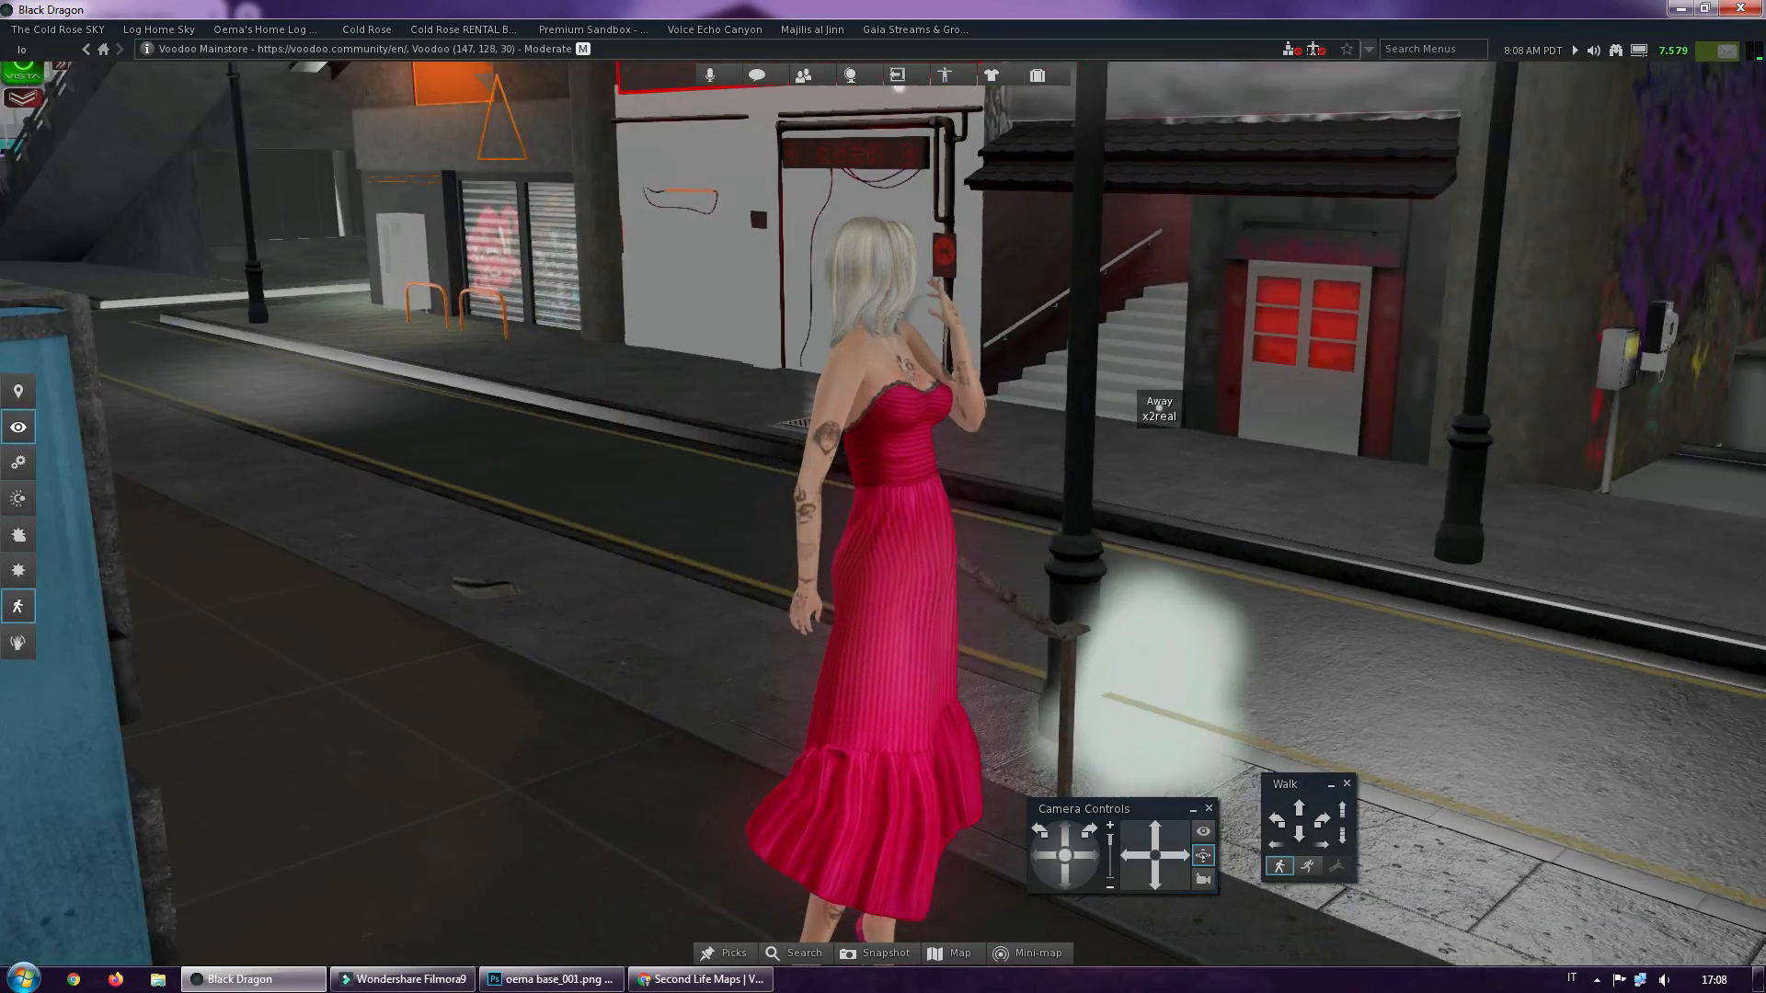
key("alt+Left")
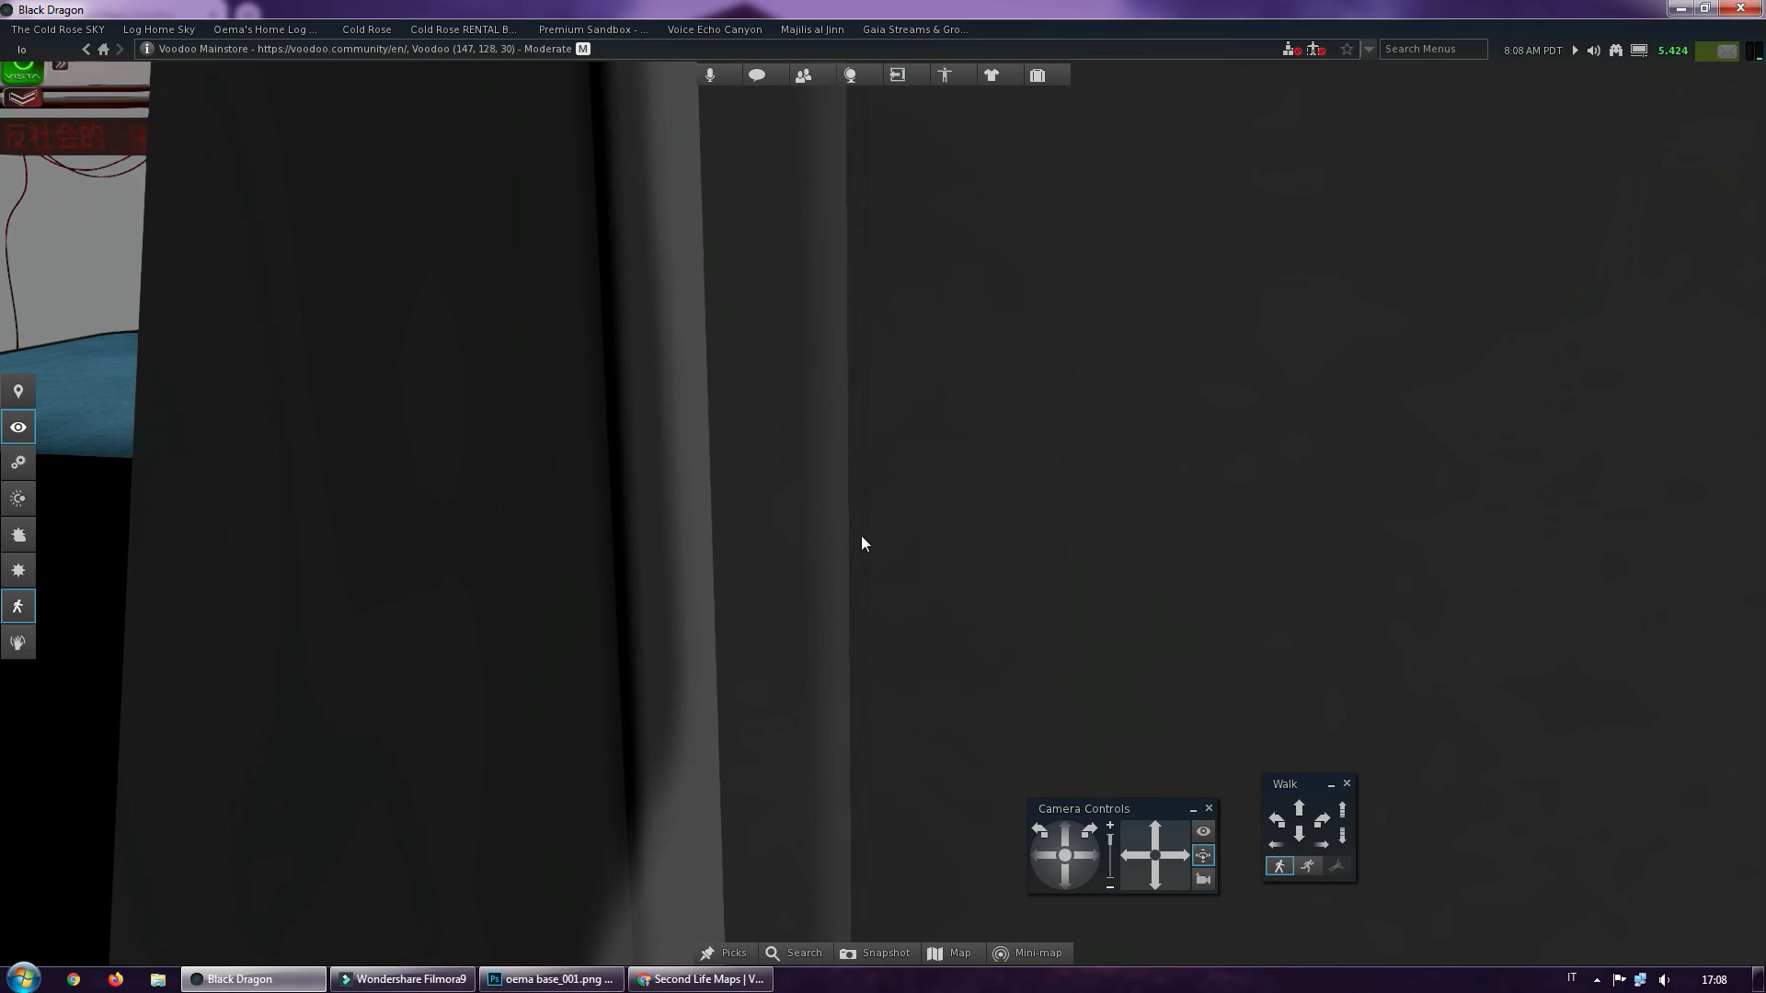
left_click_drag(1300, 811, 1305, 815)
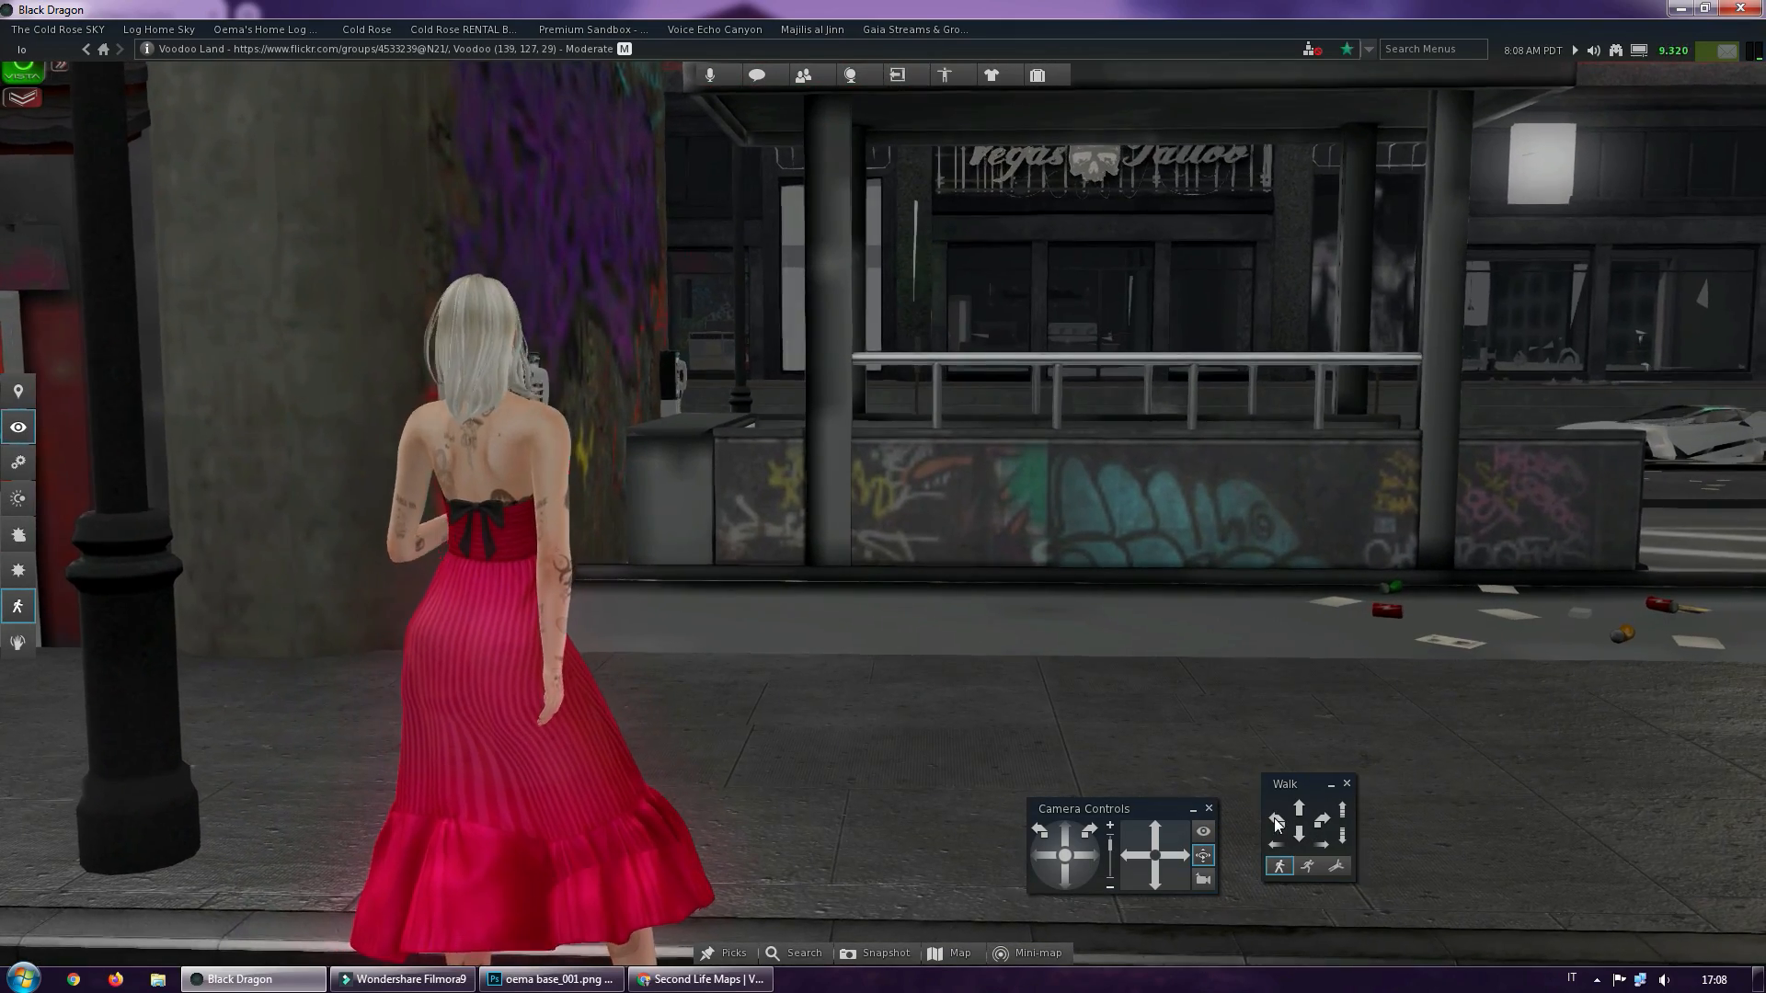
left_click(1276, 820)
left_click_drag(1276, 821, 1274, 822)
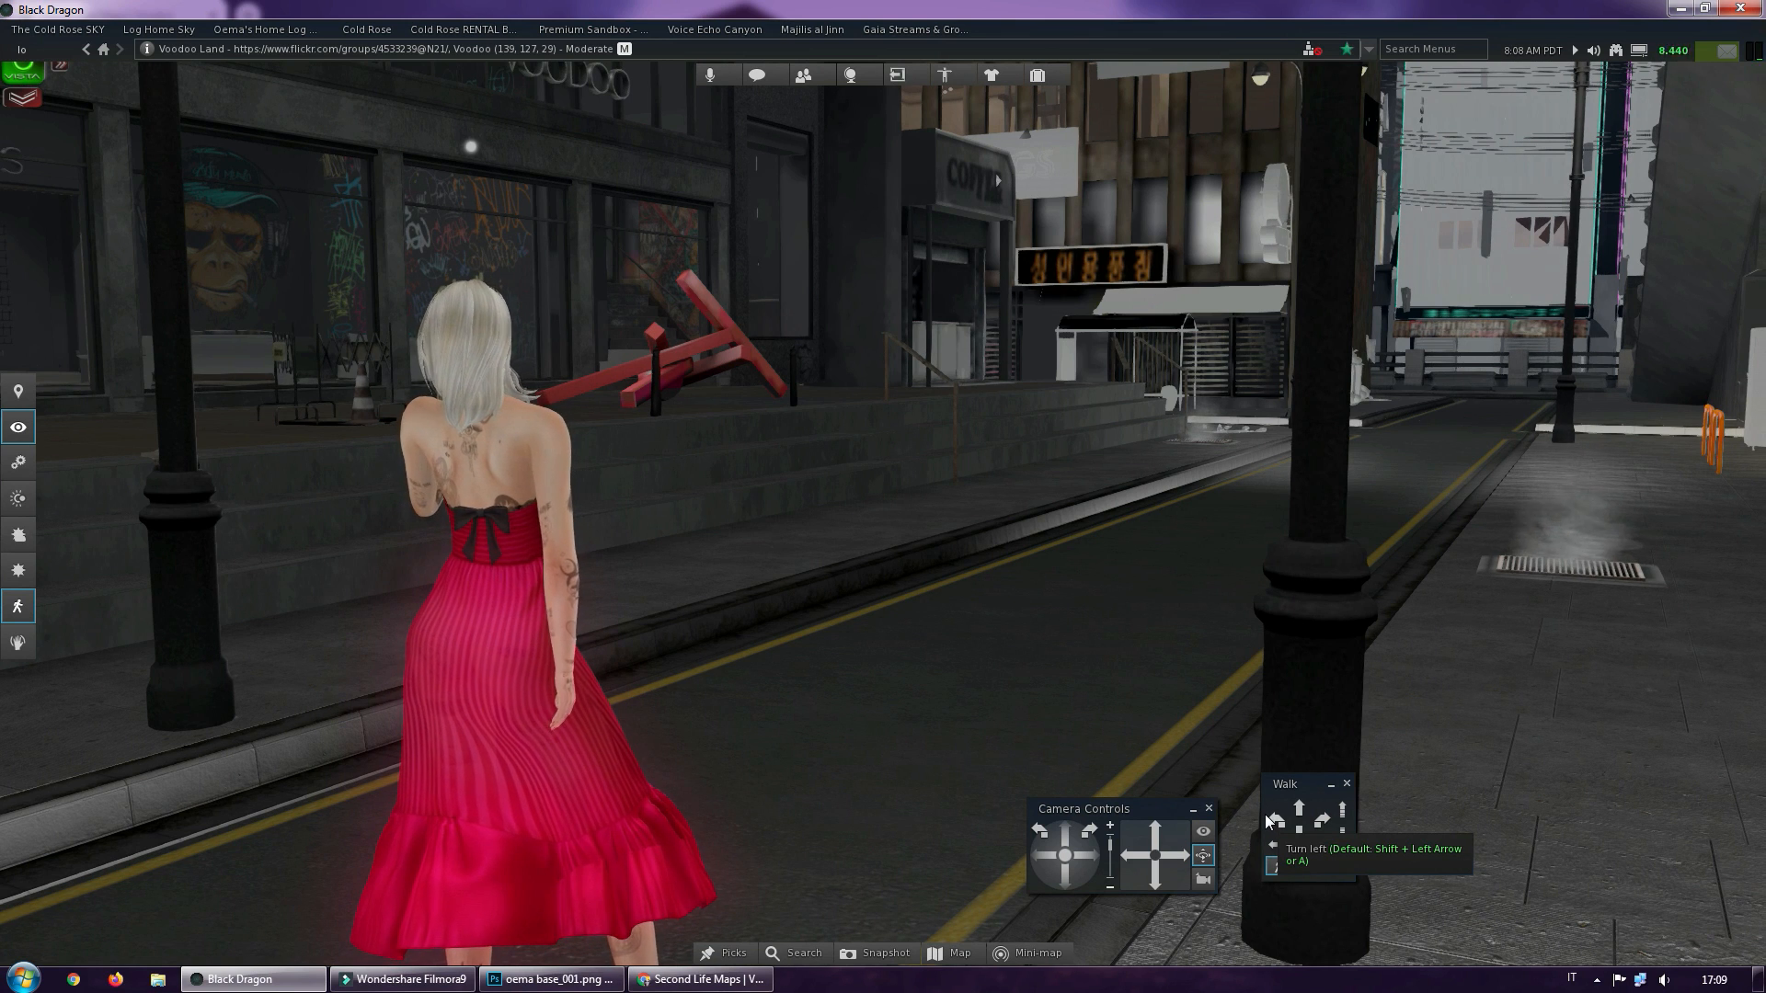
left_click(1320, 826)
left_click(1299, 814)
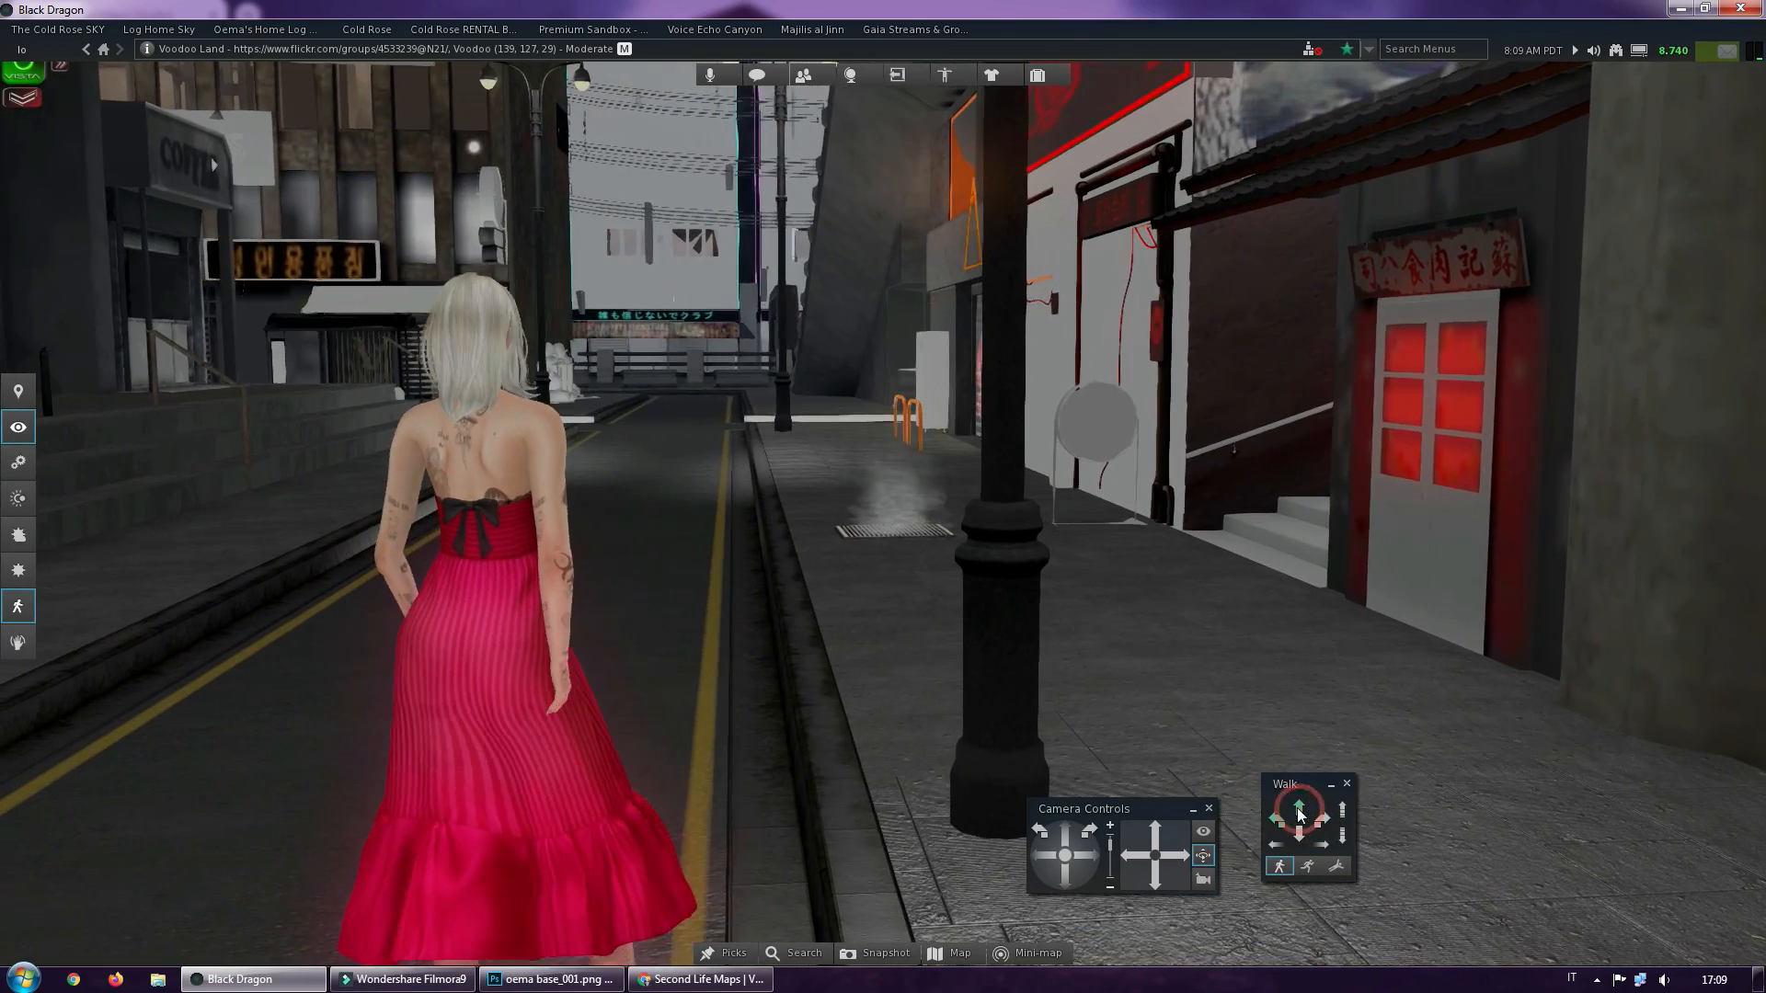
left_click_drag(1298, 809, 1300, 798)
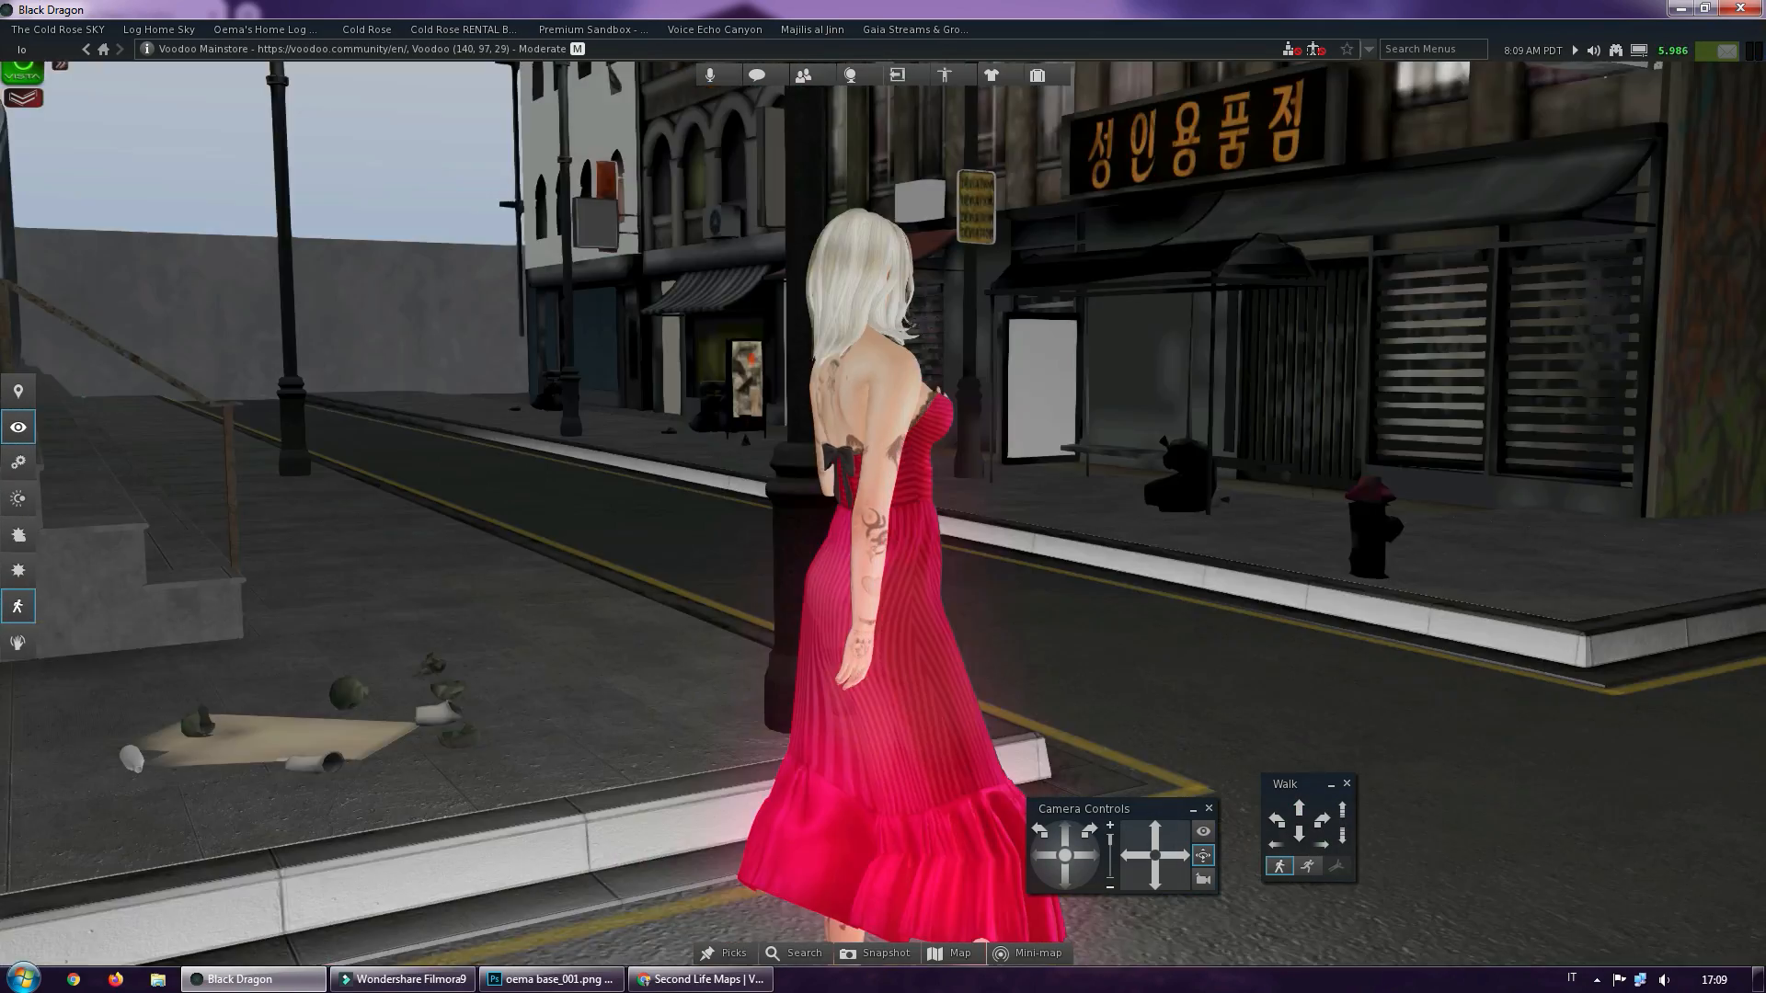
Examine the street around the avatar as a possible backdrop, comparing front and rear views and close and distant framings
mouse_move(883, 494)
left_mouse_down("alt")
mouse_move(918, 488)
mouse_move(872, 494)
mouse_move(901, 494)
left_mouse_up("alt")
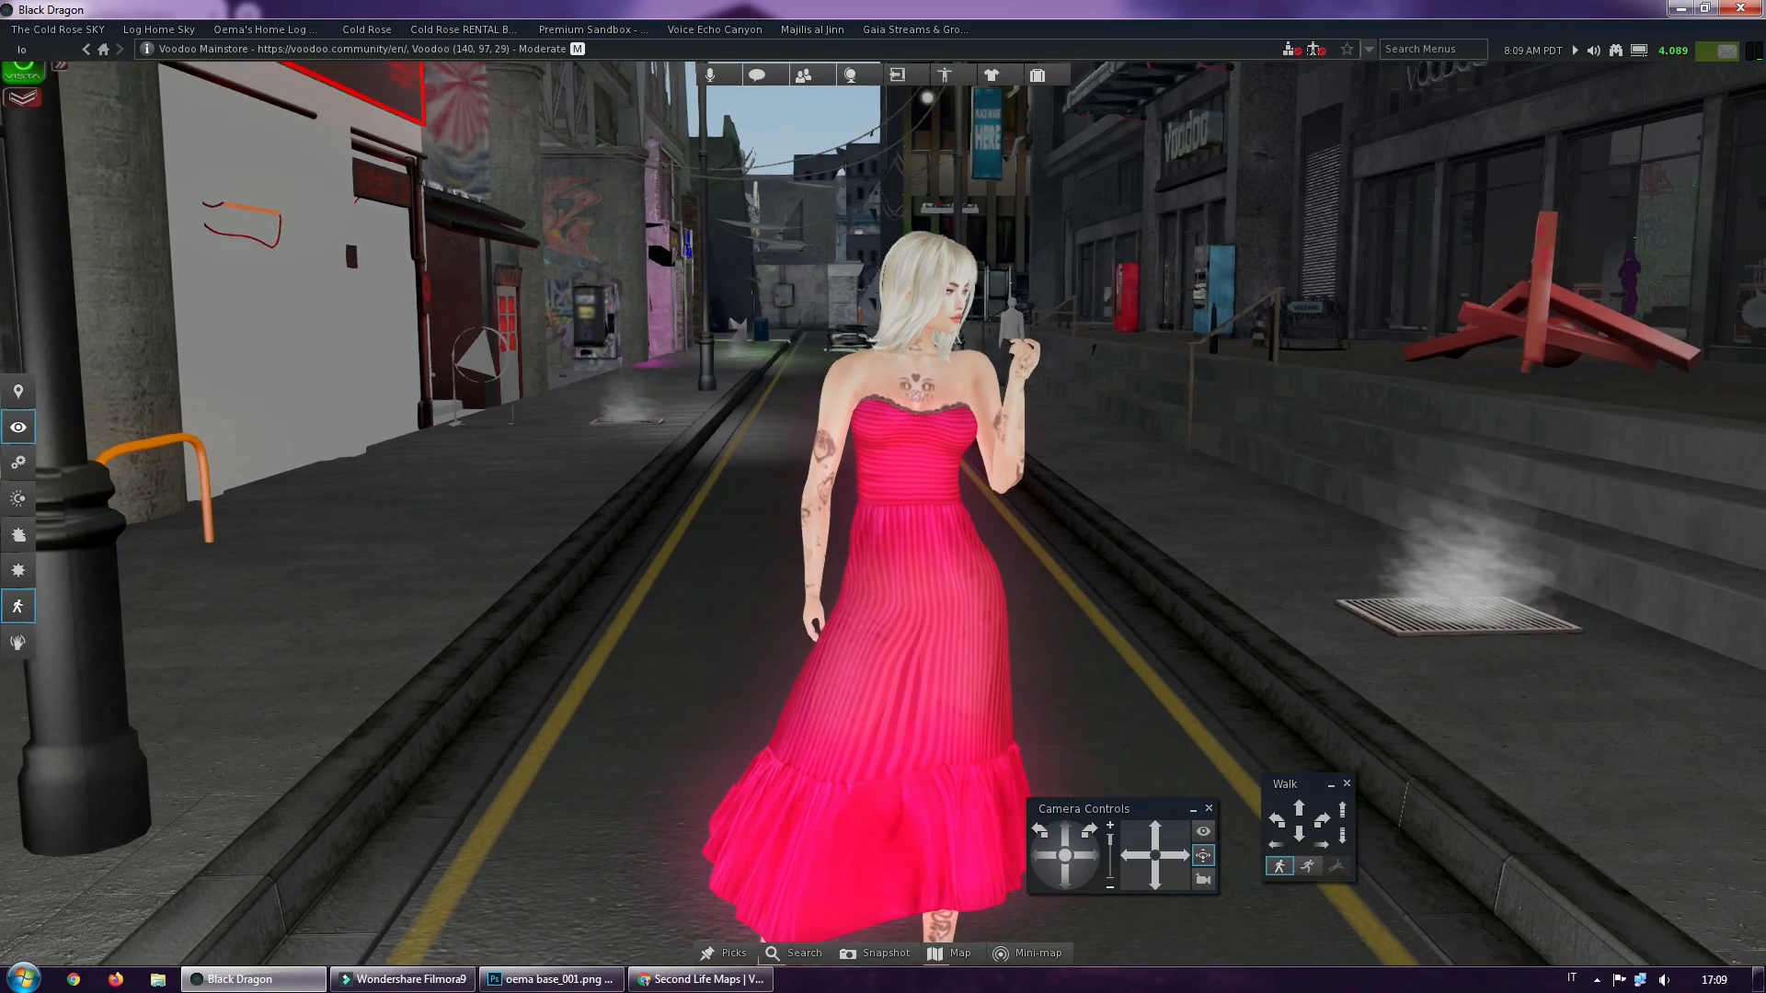
scroll(807, 461, "down", 8)
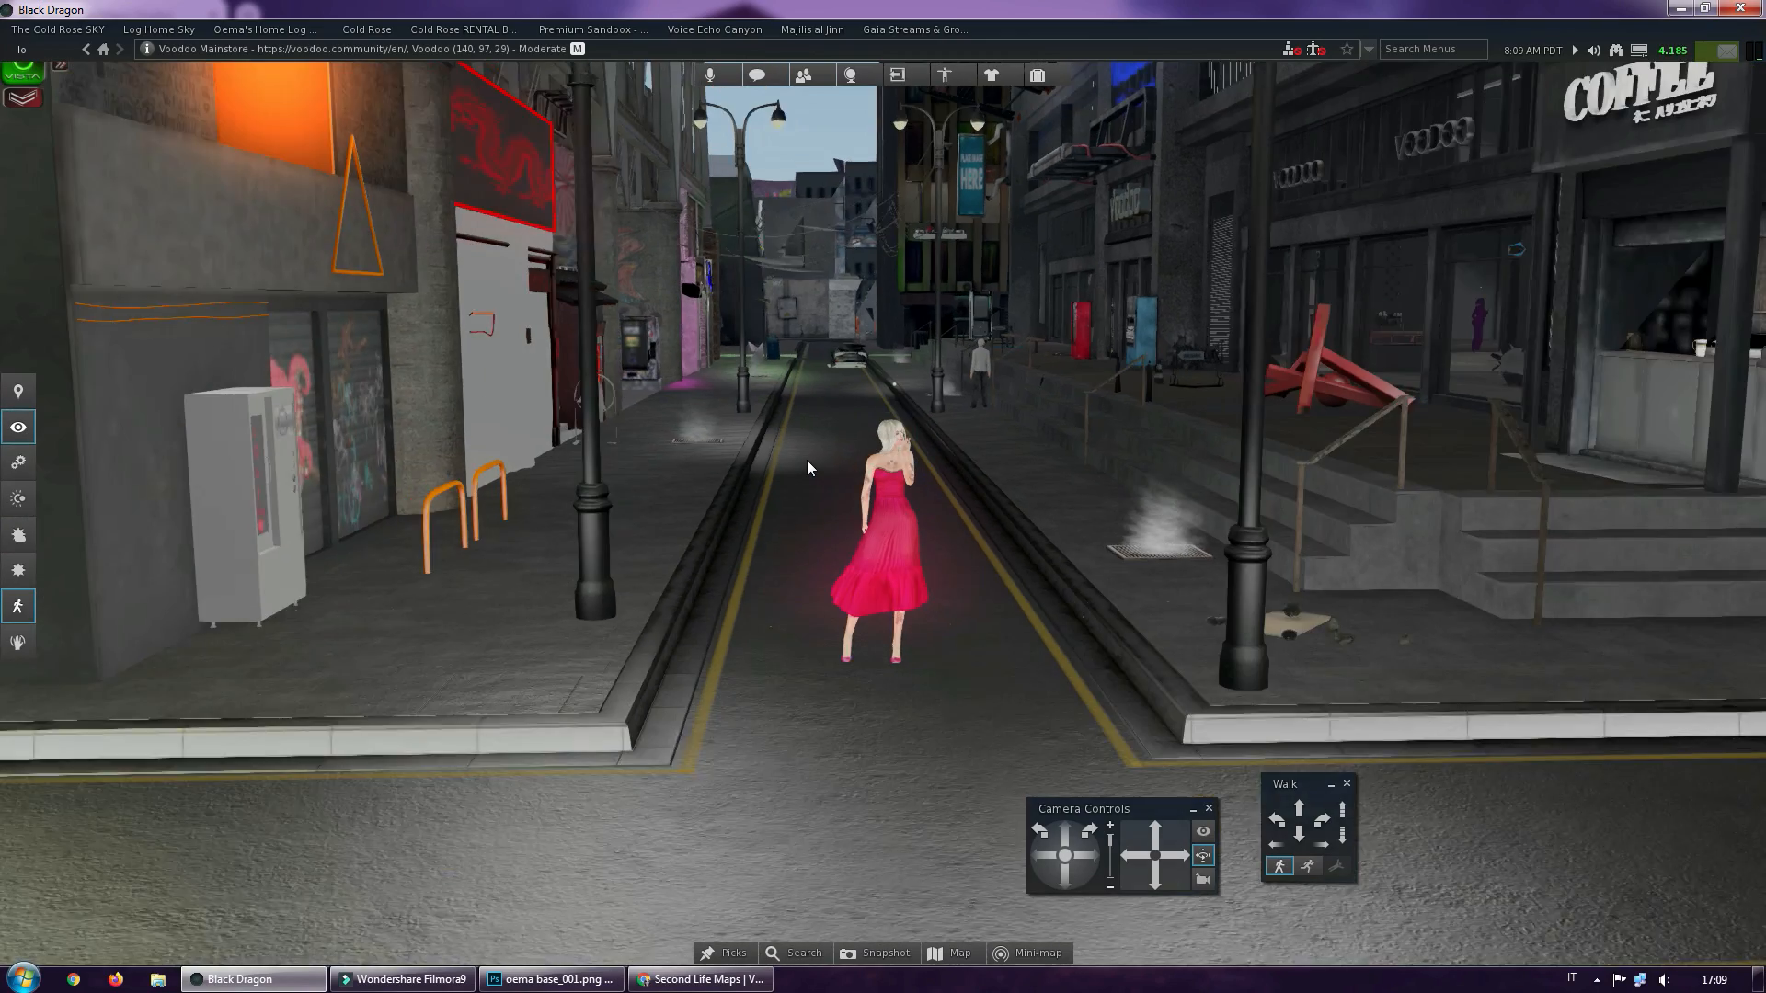
scroll(808, 458, "up", 4)
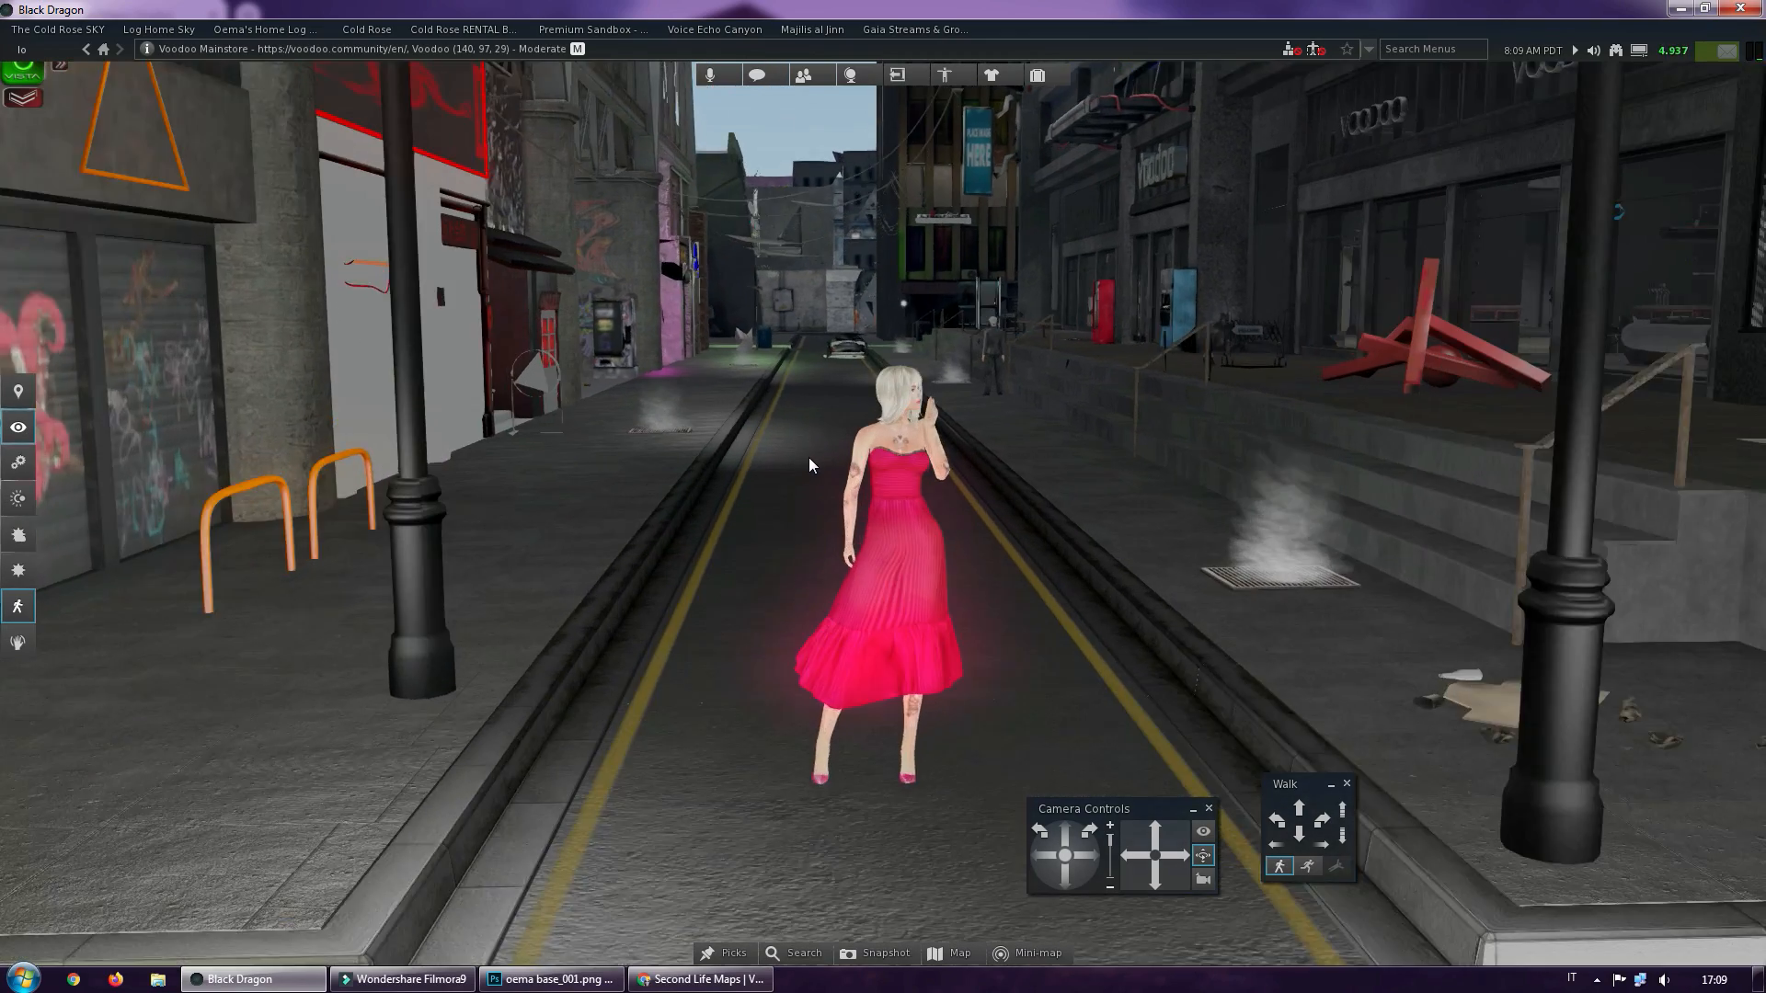
scroll(809, 457, "up", 5)
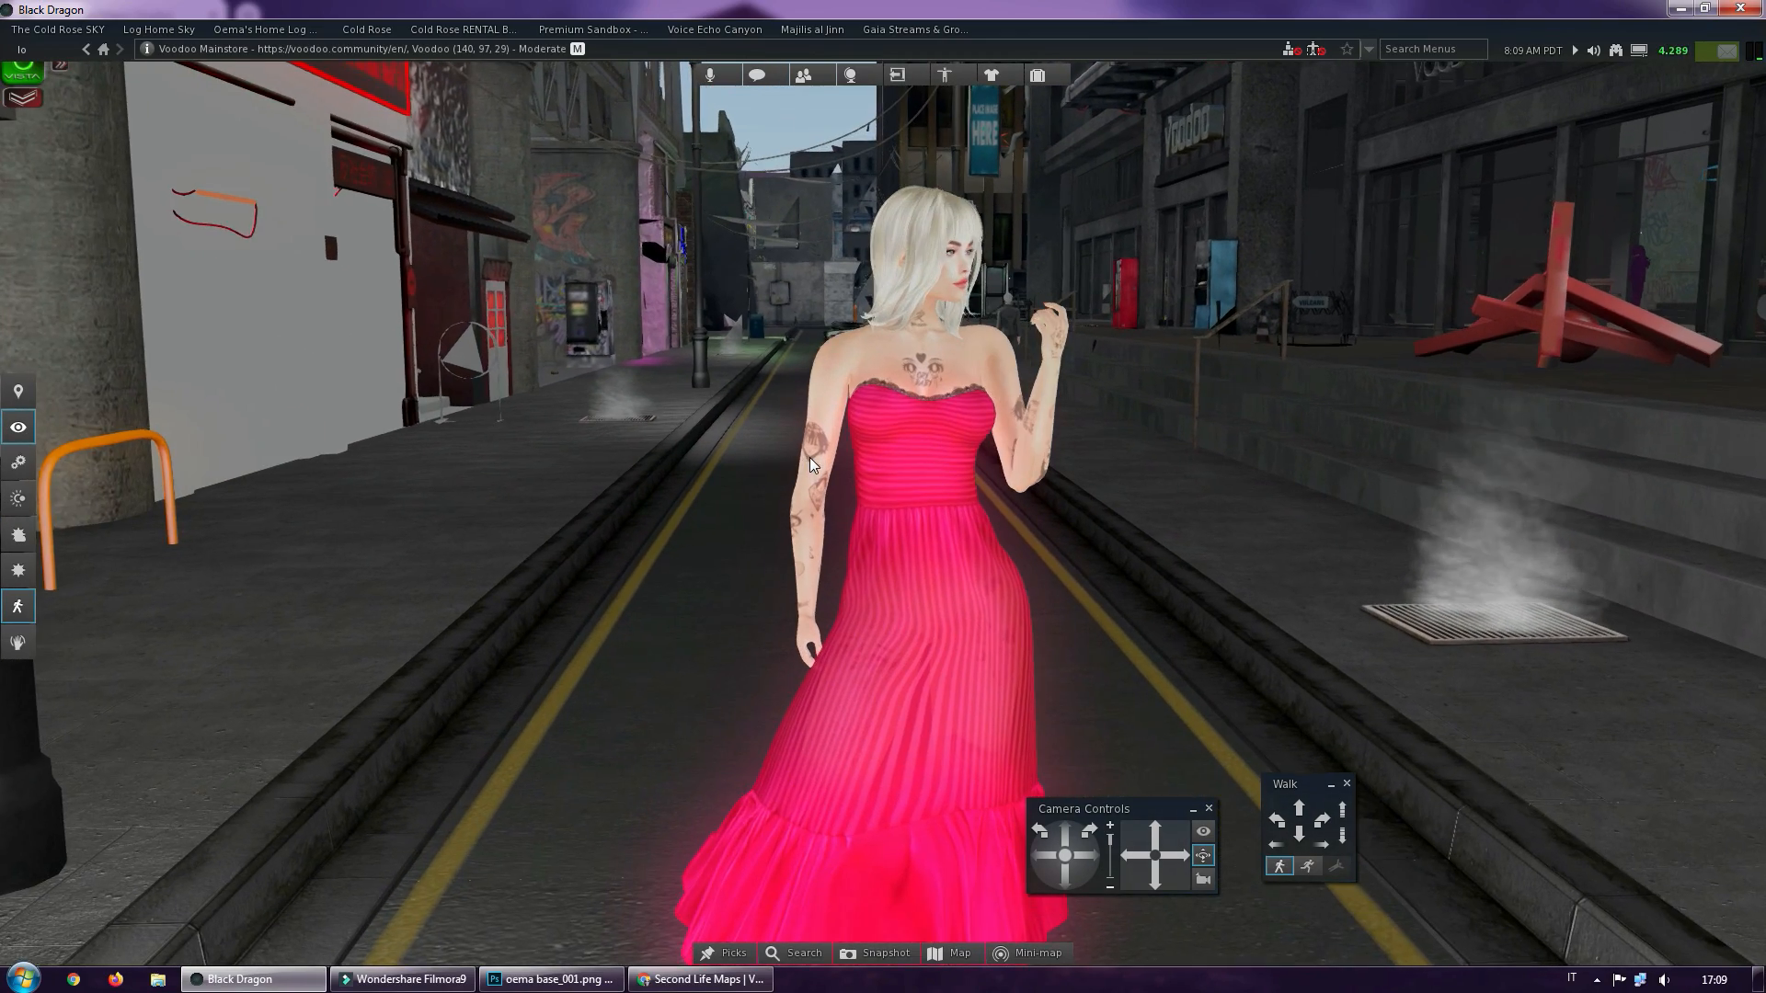
scroll(810, 457, "down", 4)
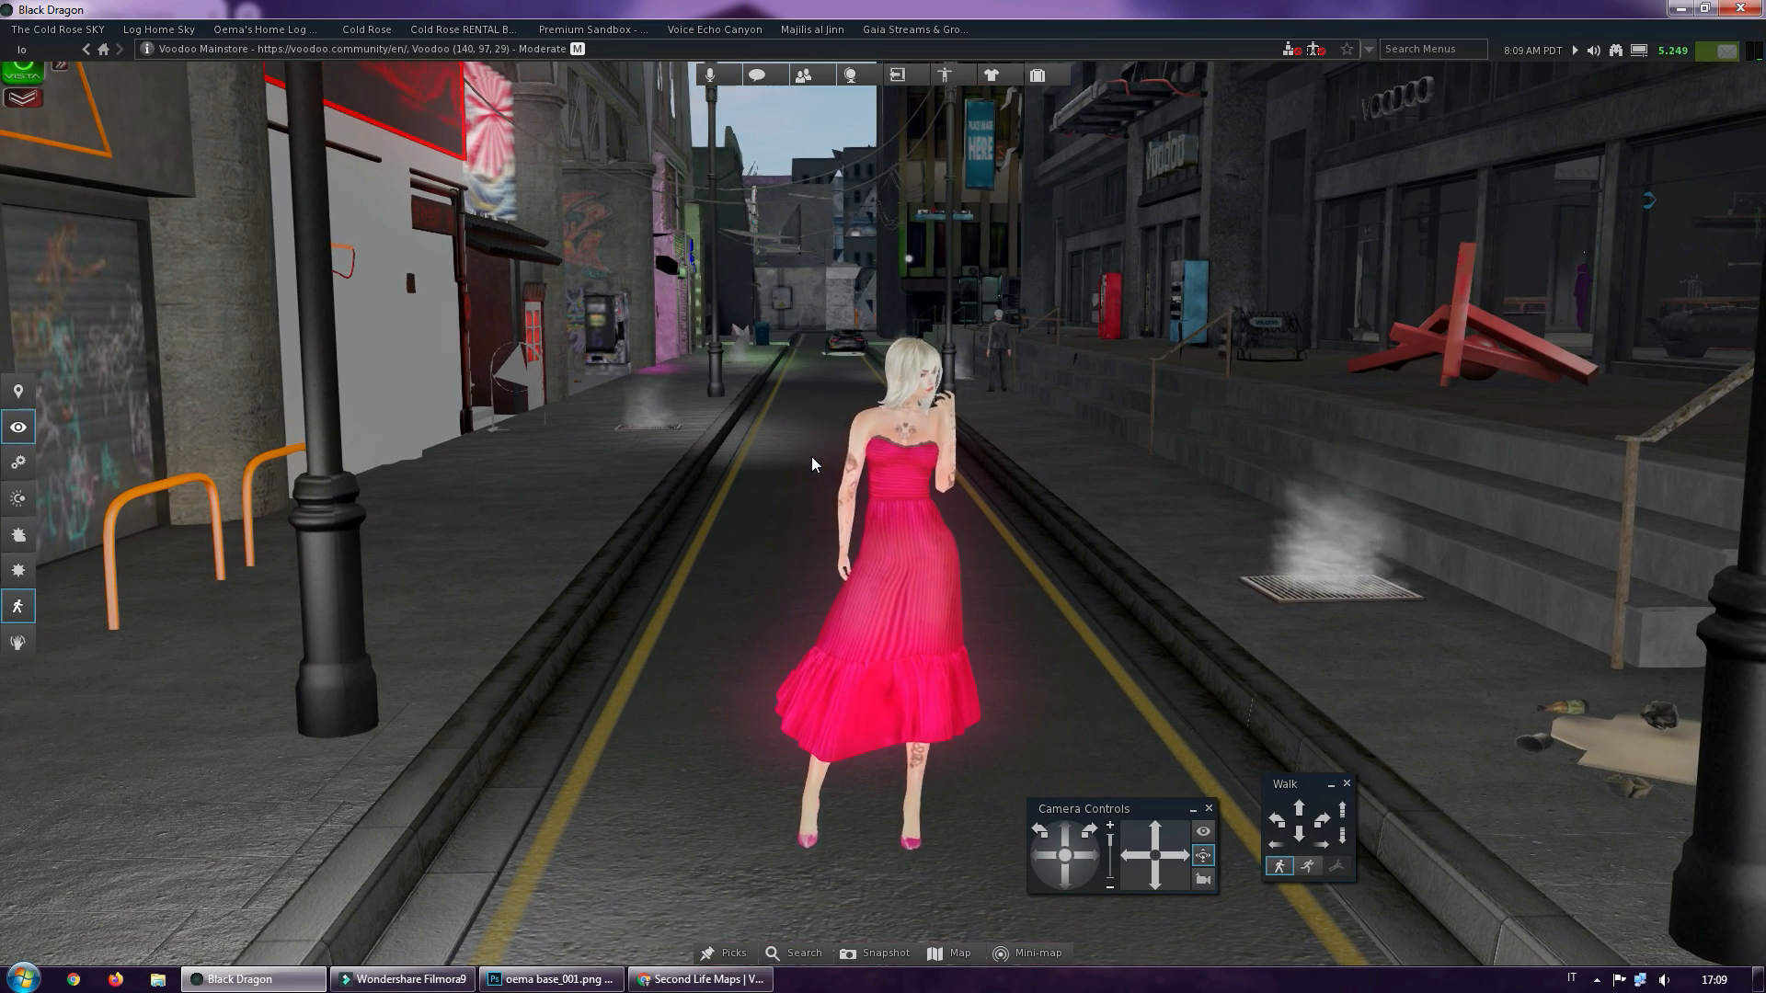
scroll(1053, 456, "up", 2)
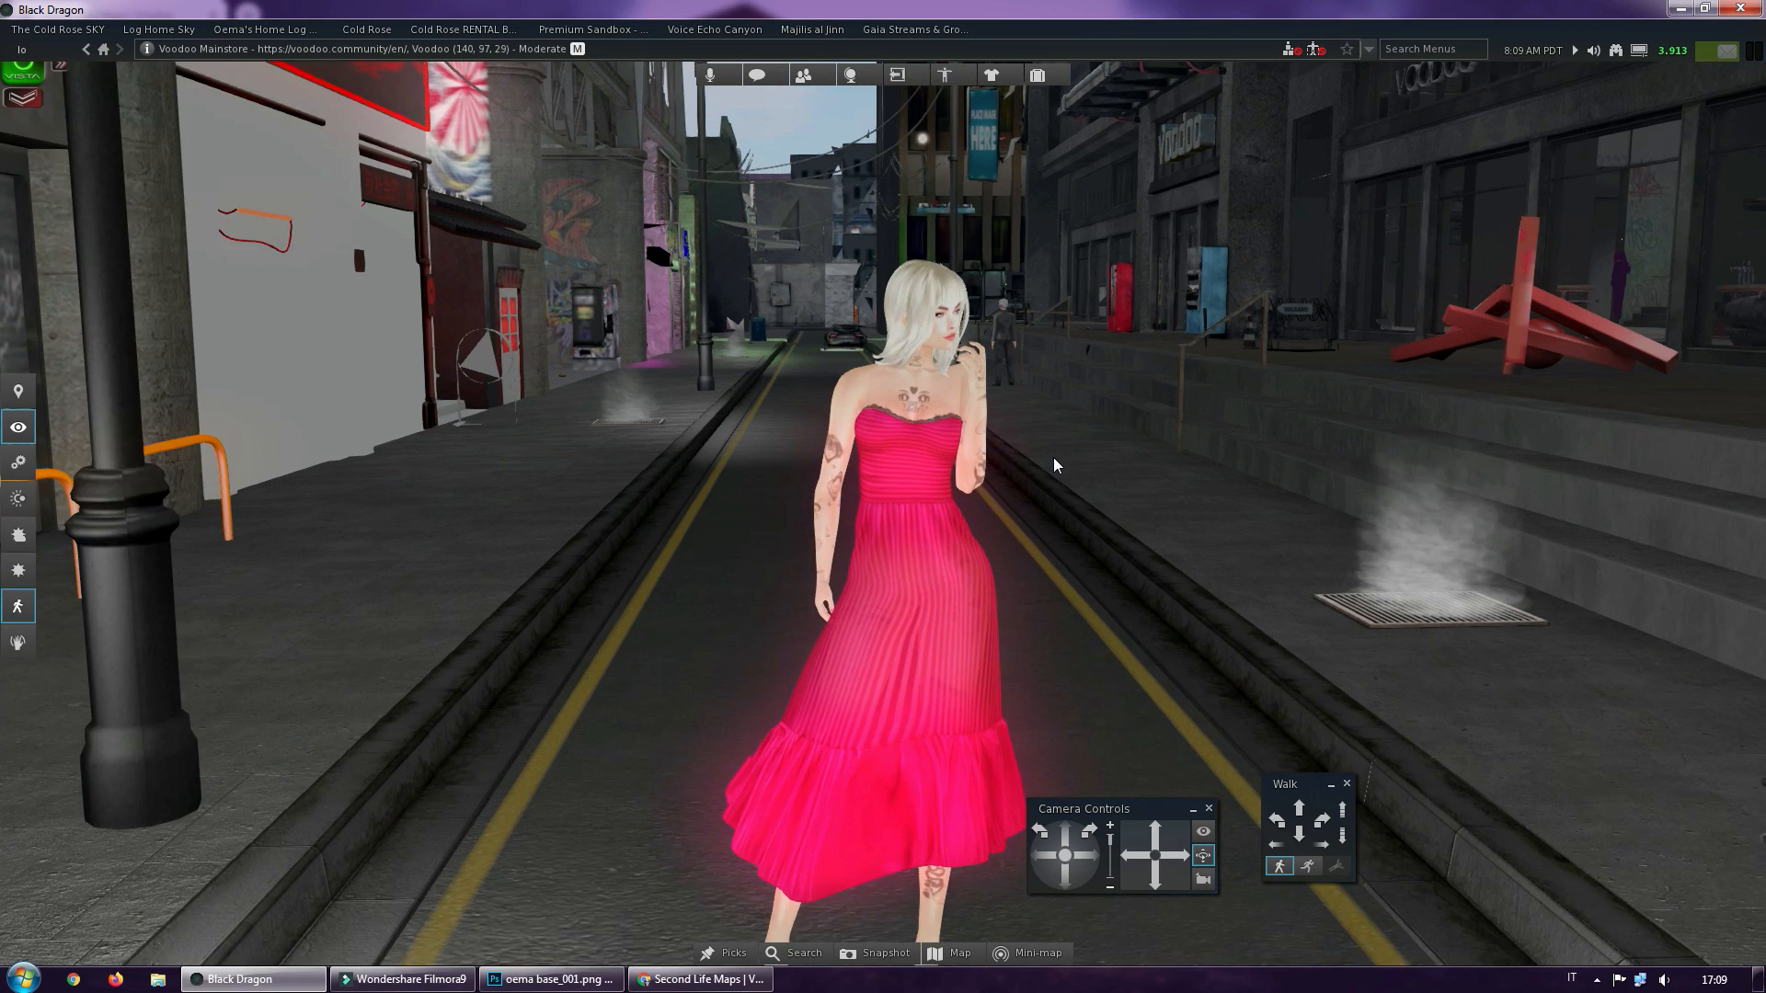
scroll(1054, 465, "up", 2)
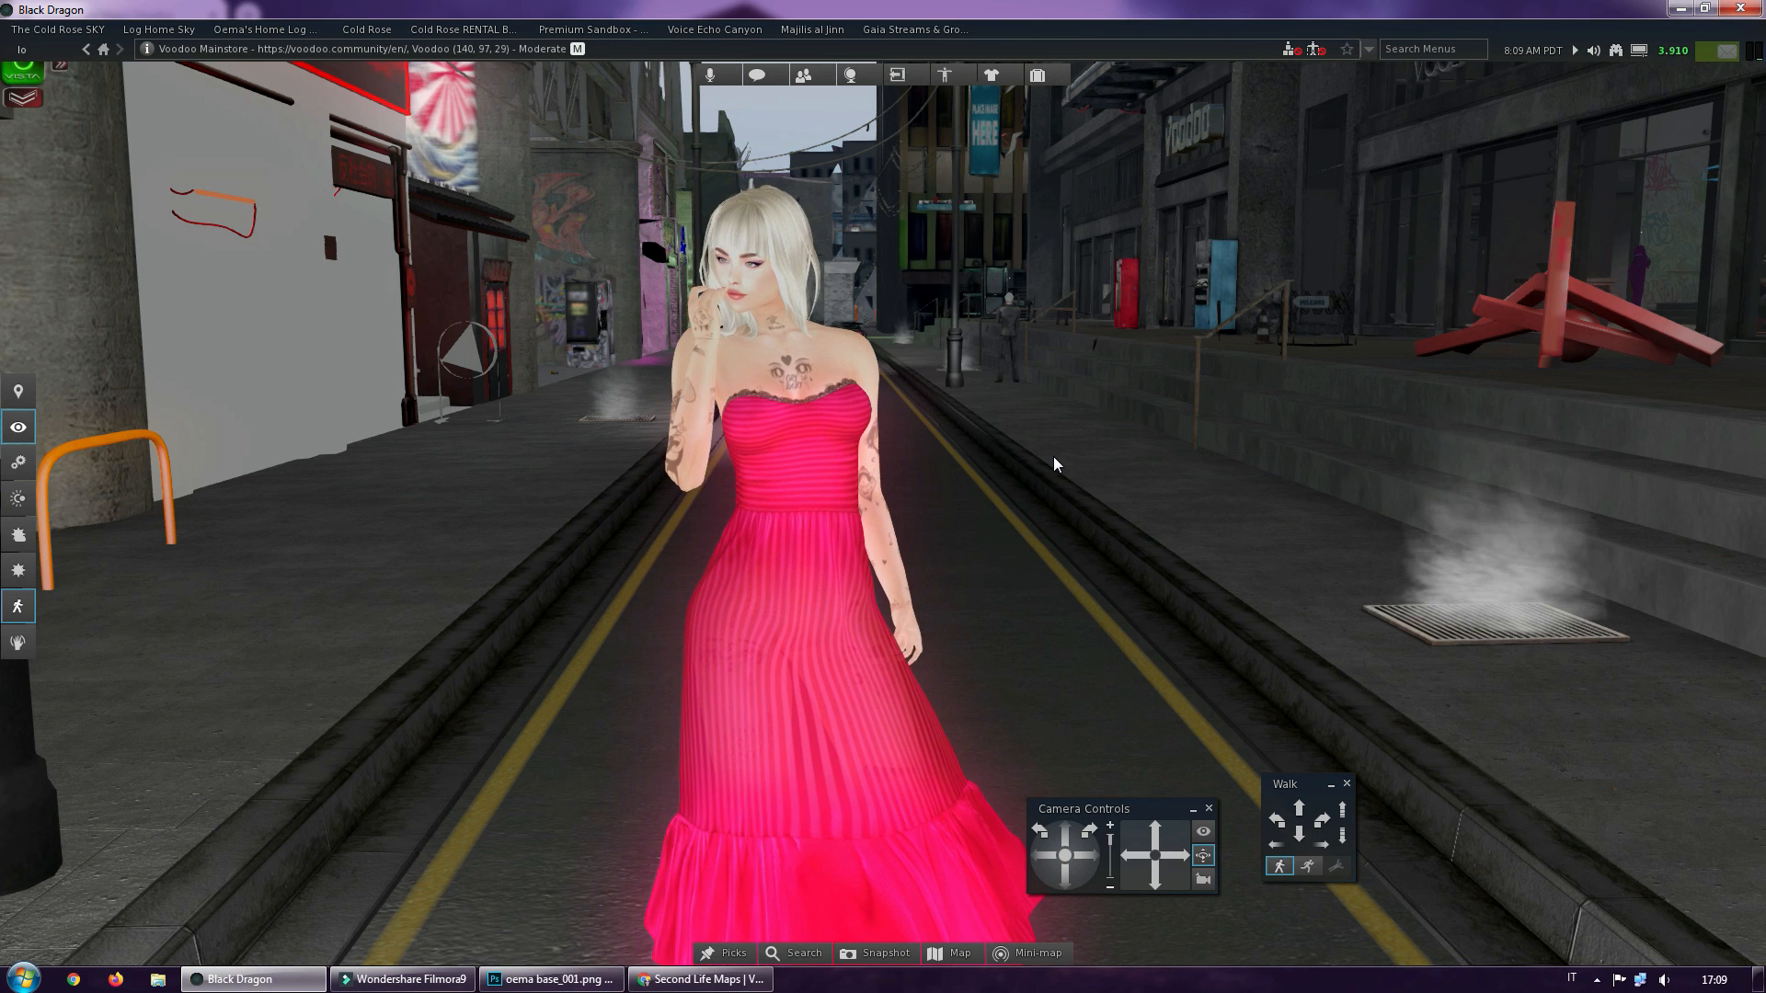
scroll(1054, 464, "down", 1)
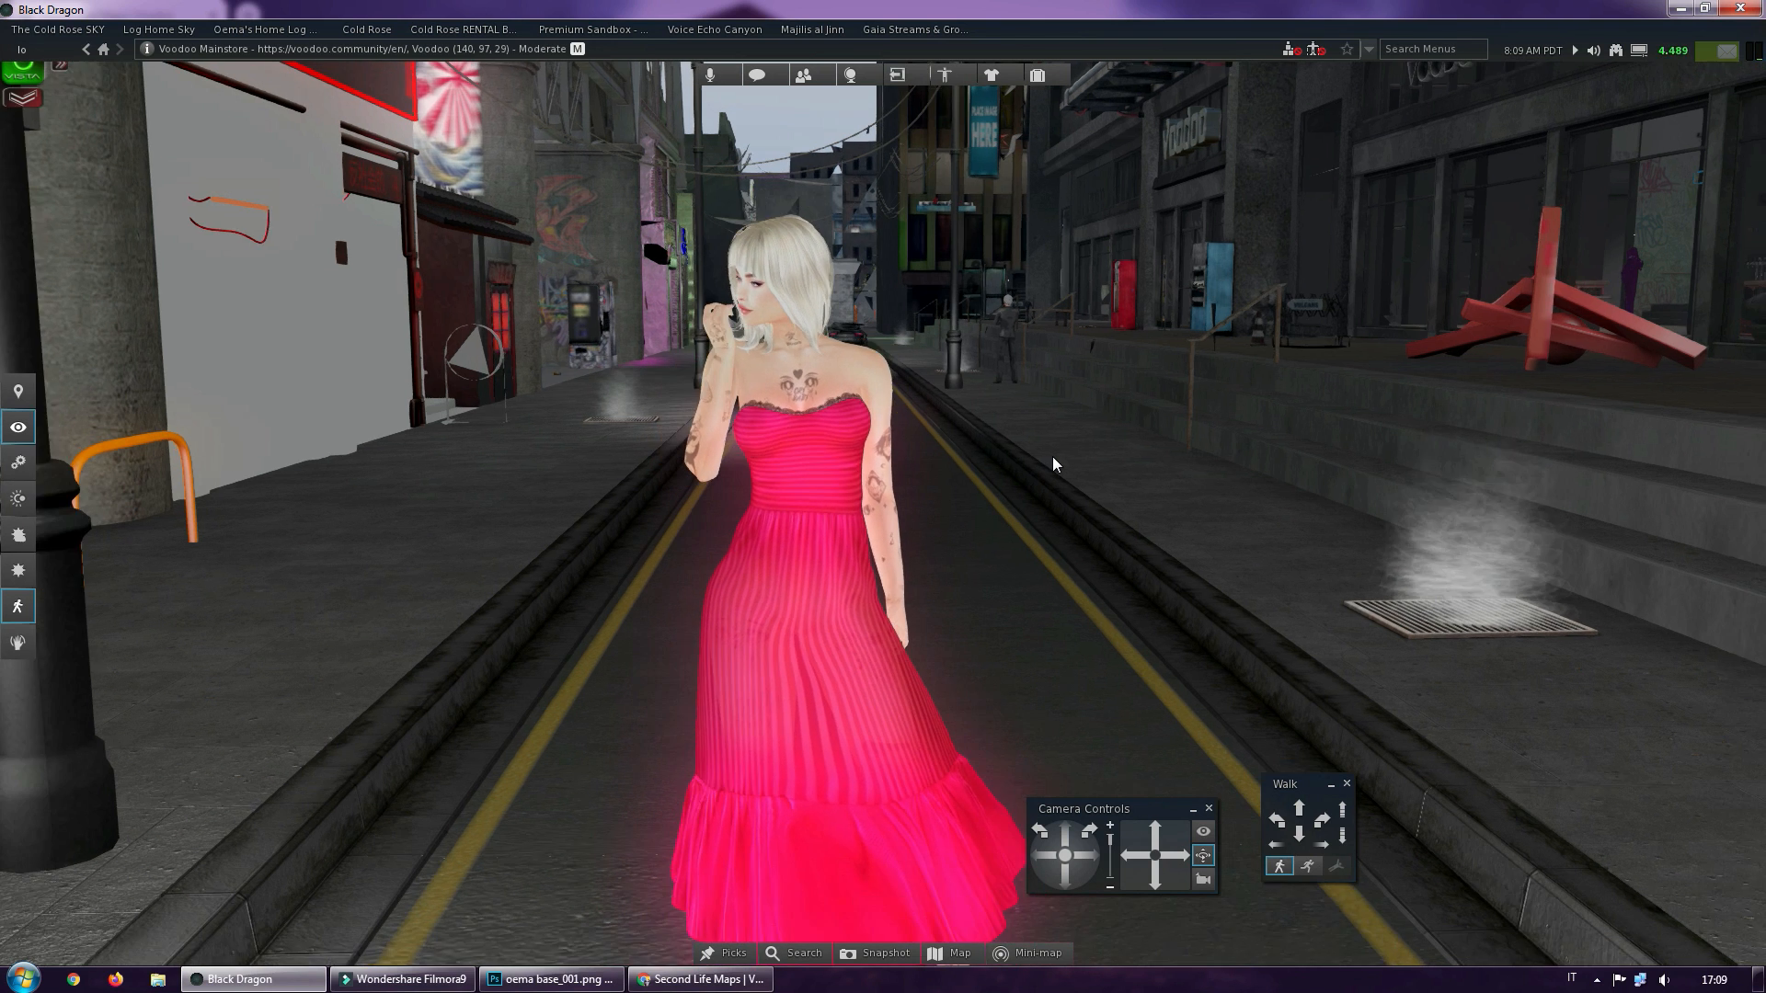
scroll(1052, 456, "down", 2)
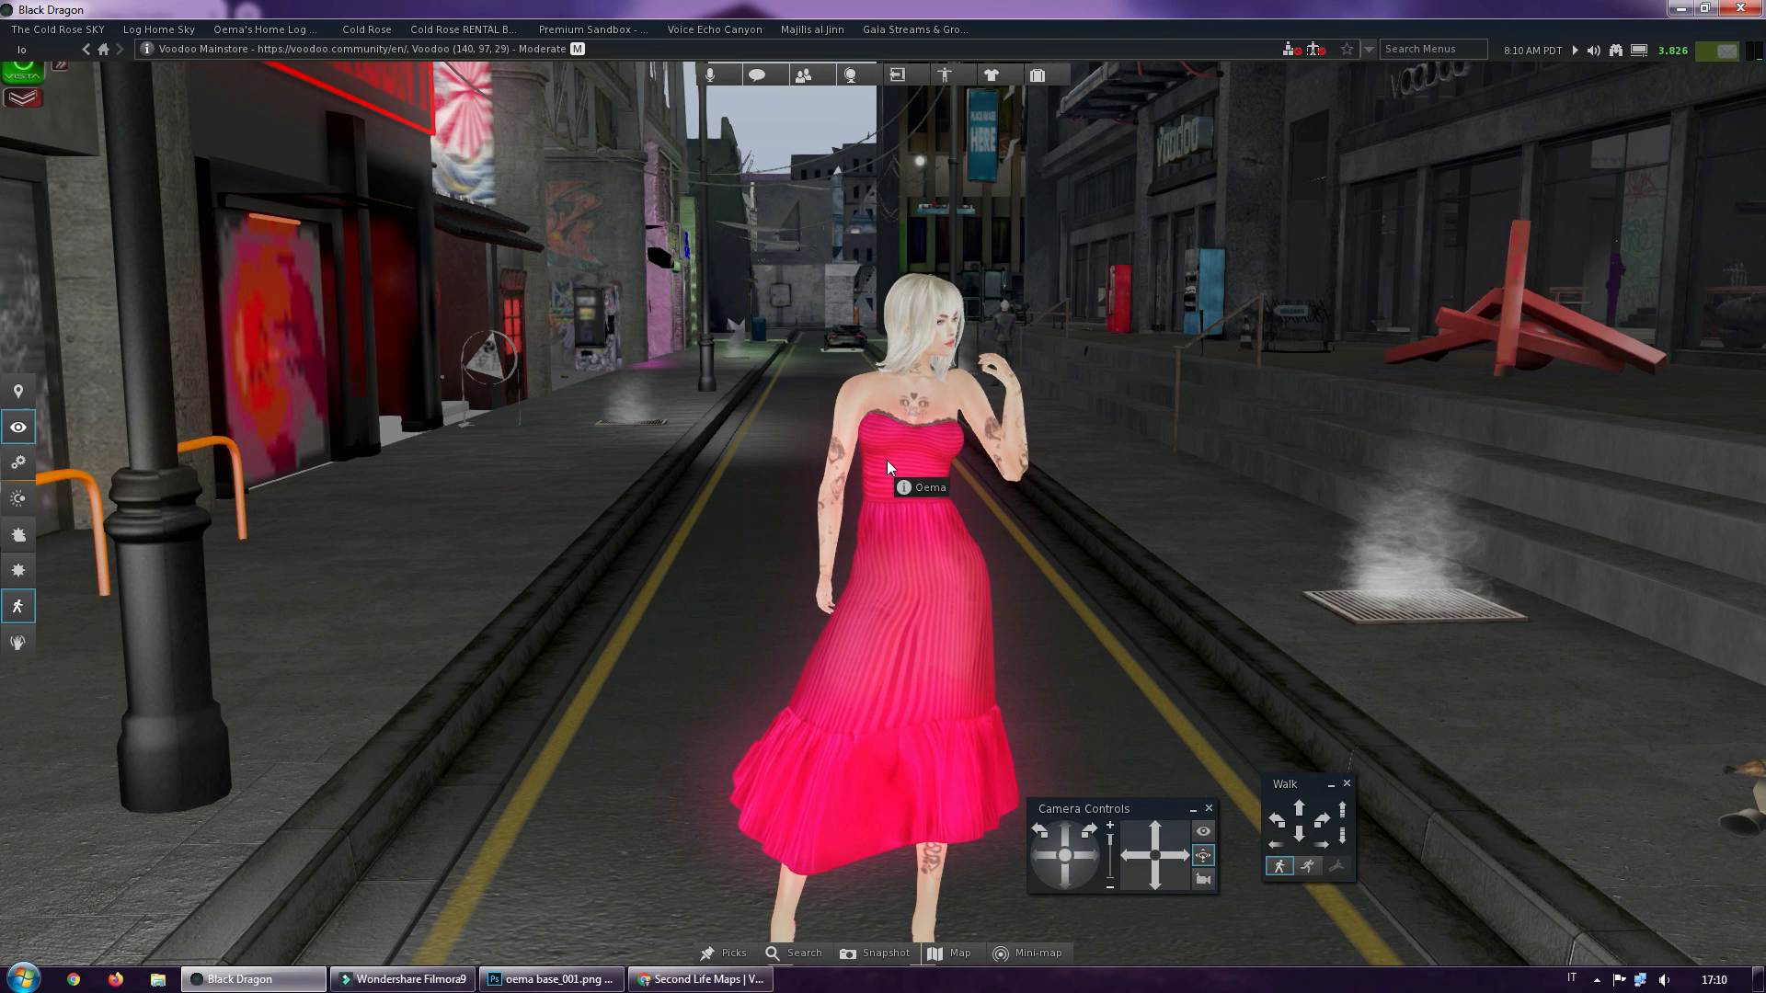
left_click_drag(905, 490, 1642, 515, "ctrl+alt")
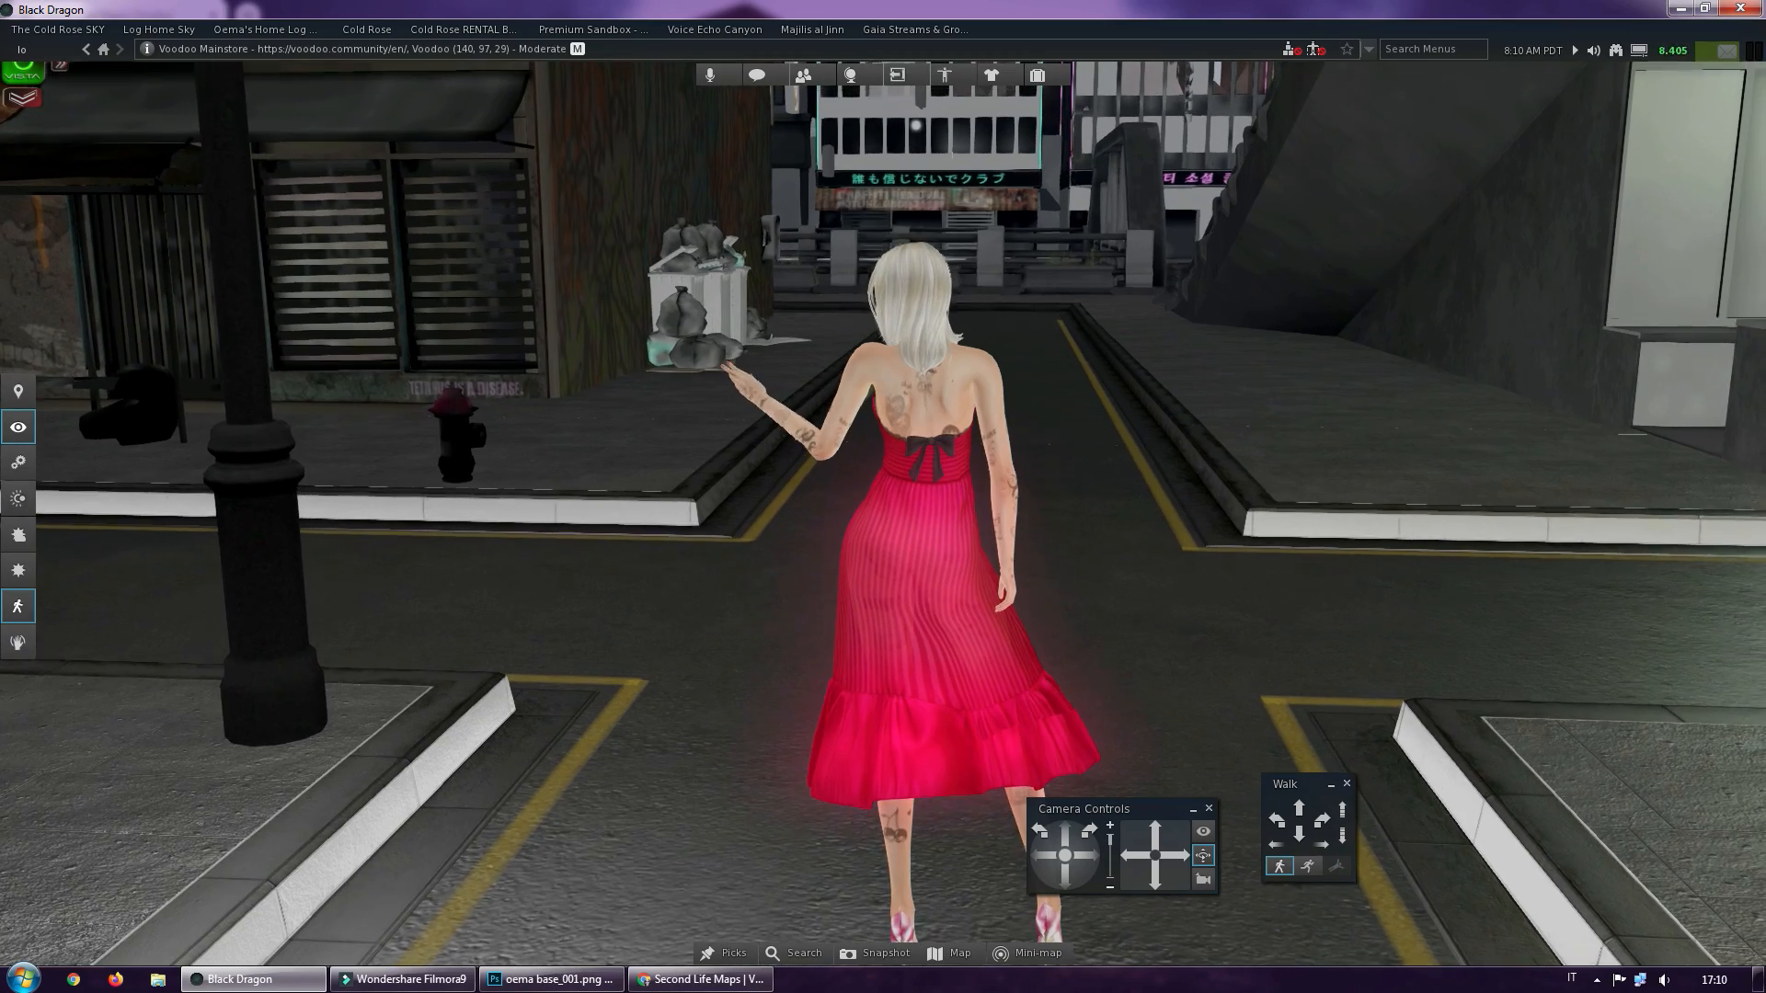
Walk the avatar along the graffiti-lined street to the Sabotage mural building and inspect the mural as a backdrop
key("Up")
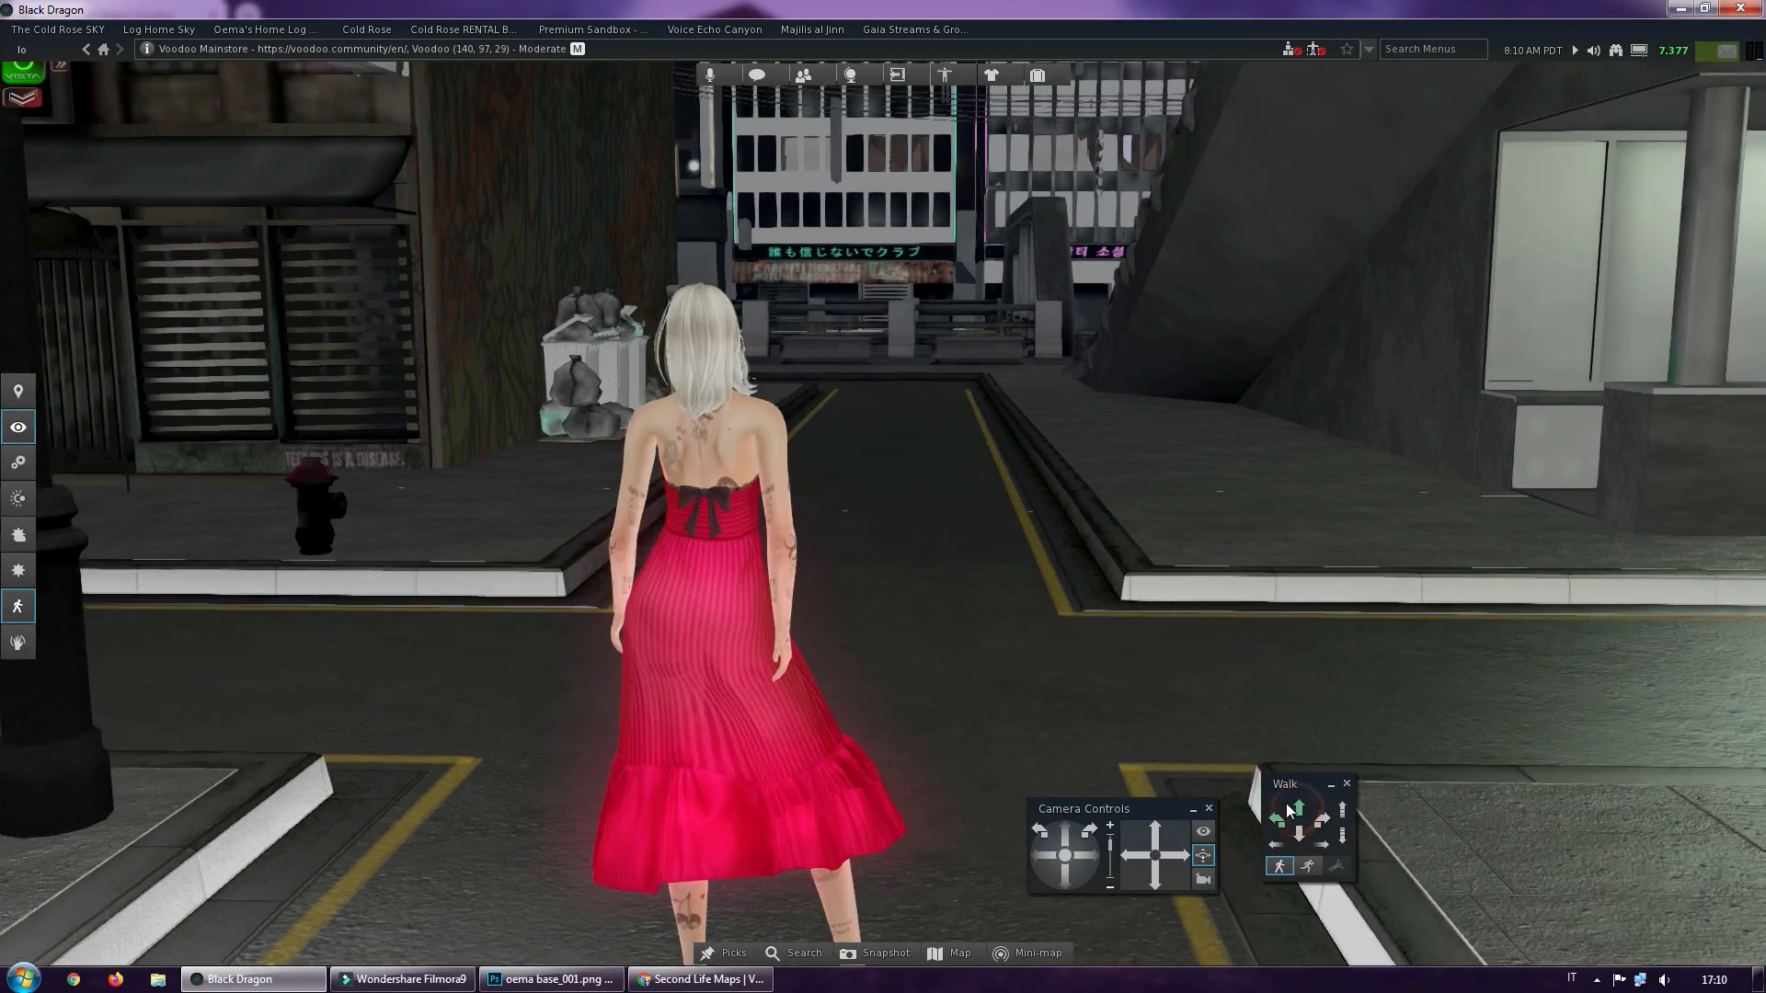
key("Left")
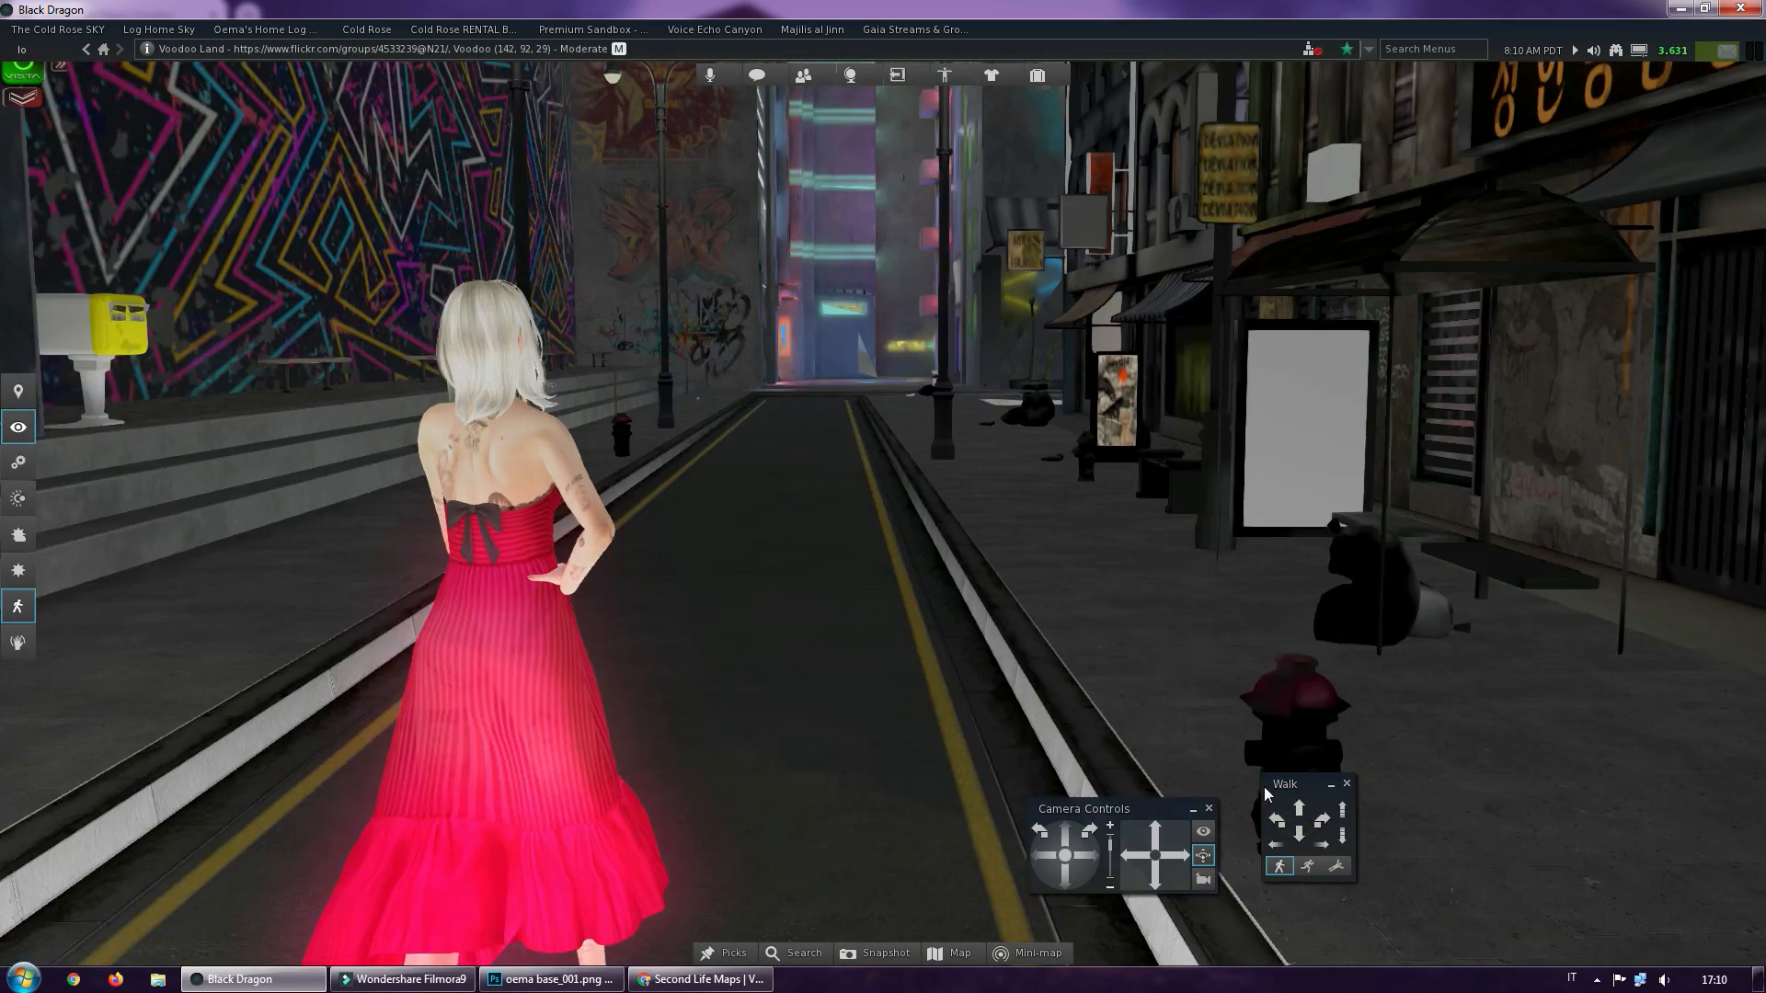
scroll(1258, 779, "down", 4)
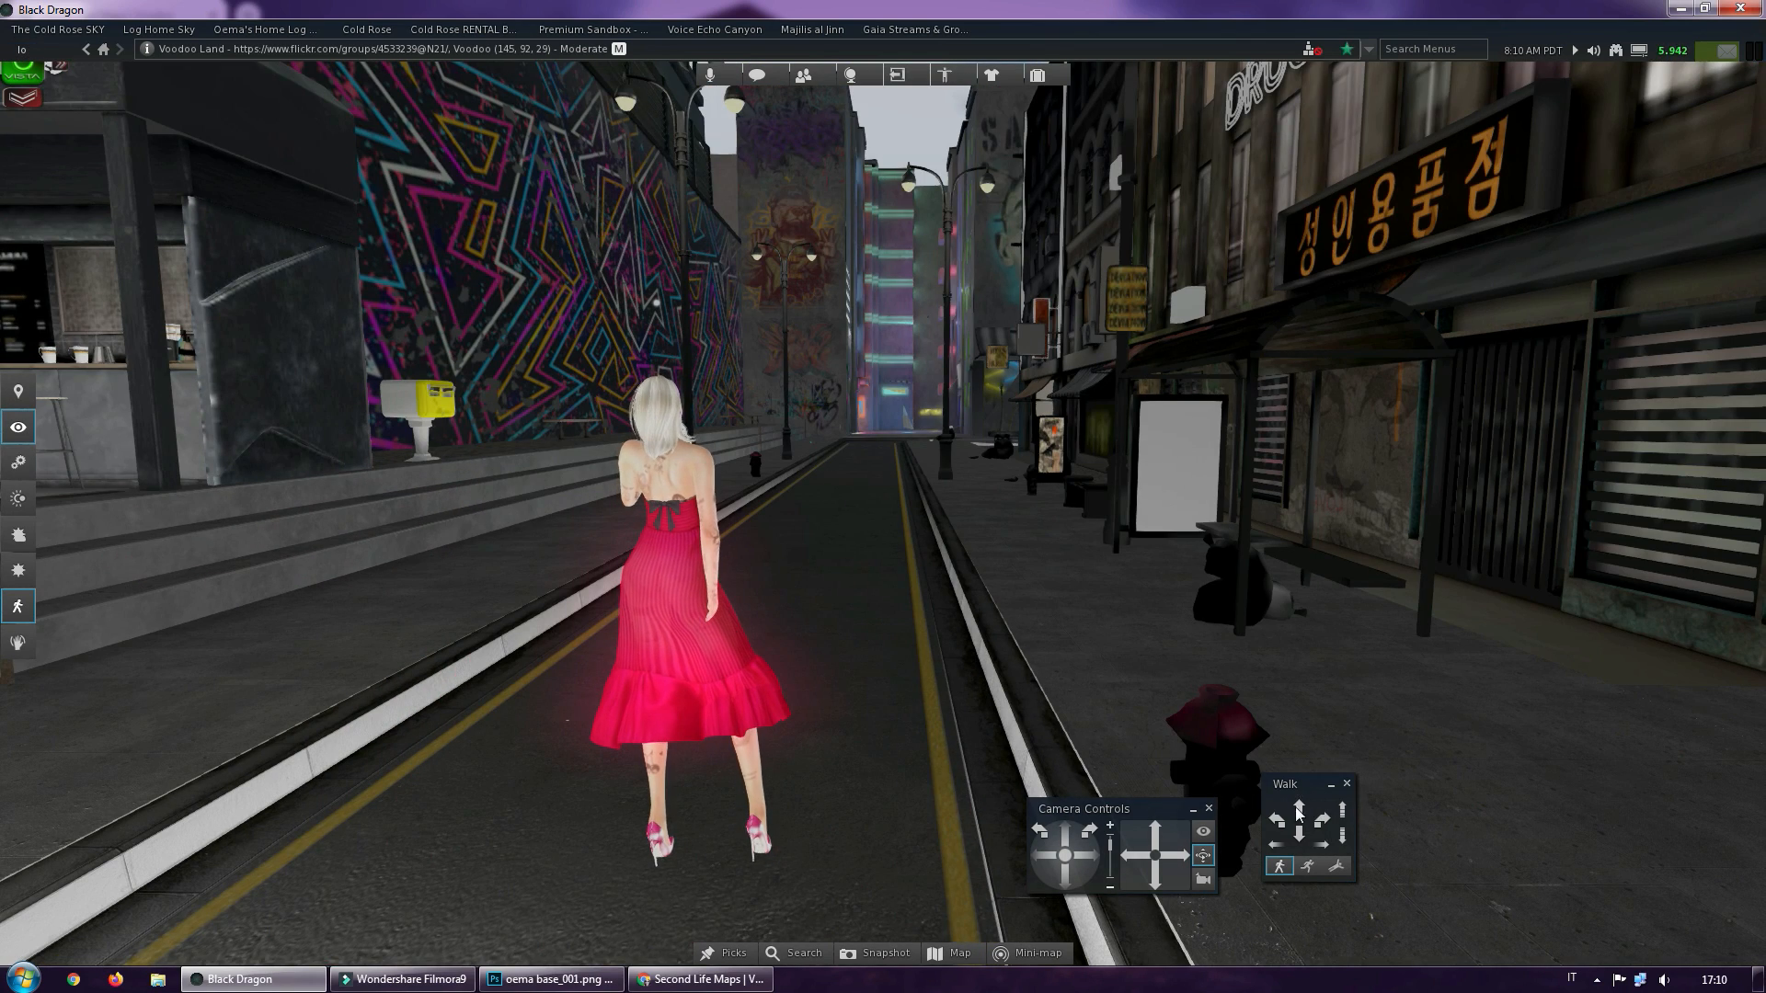
left_click_drag(1301, 815, 1299, 806)
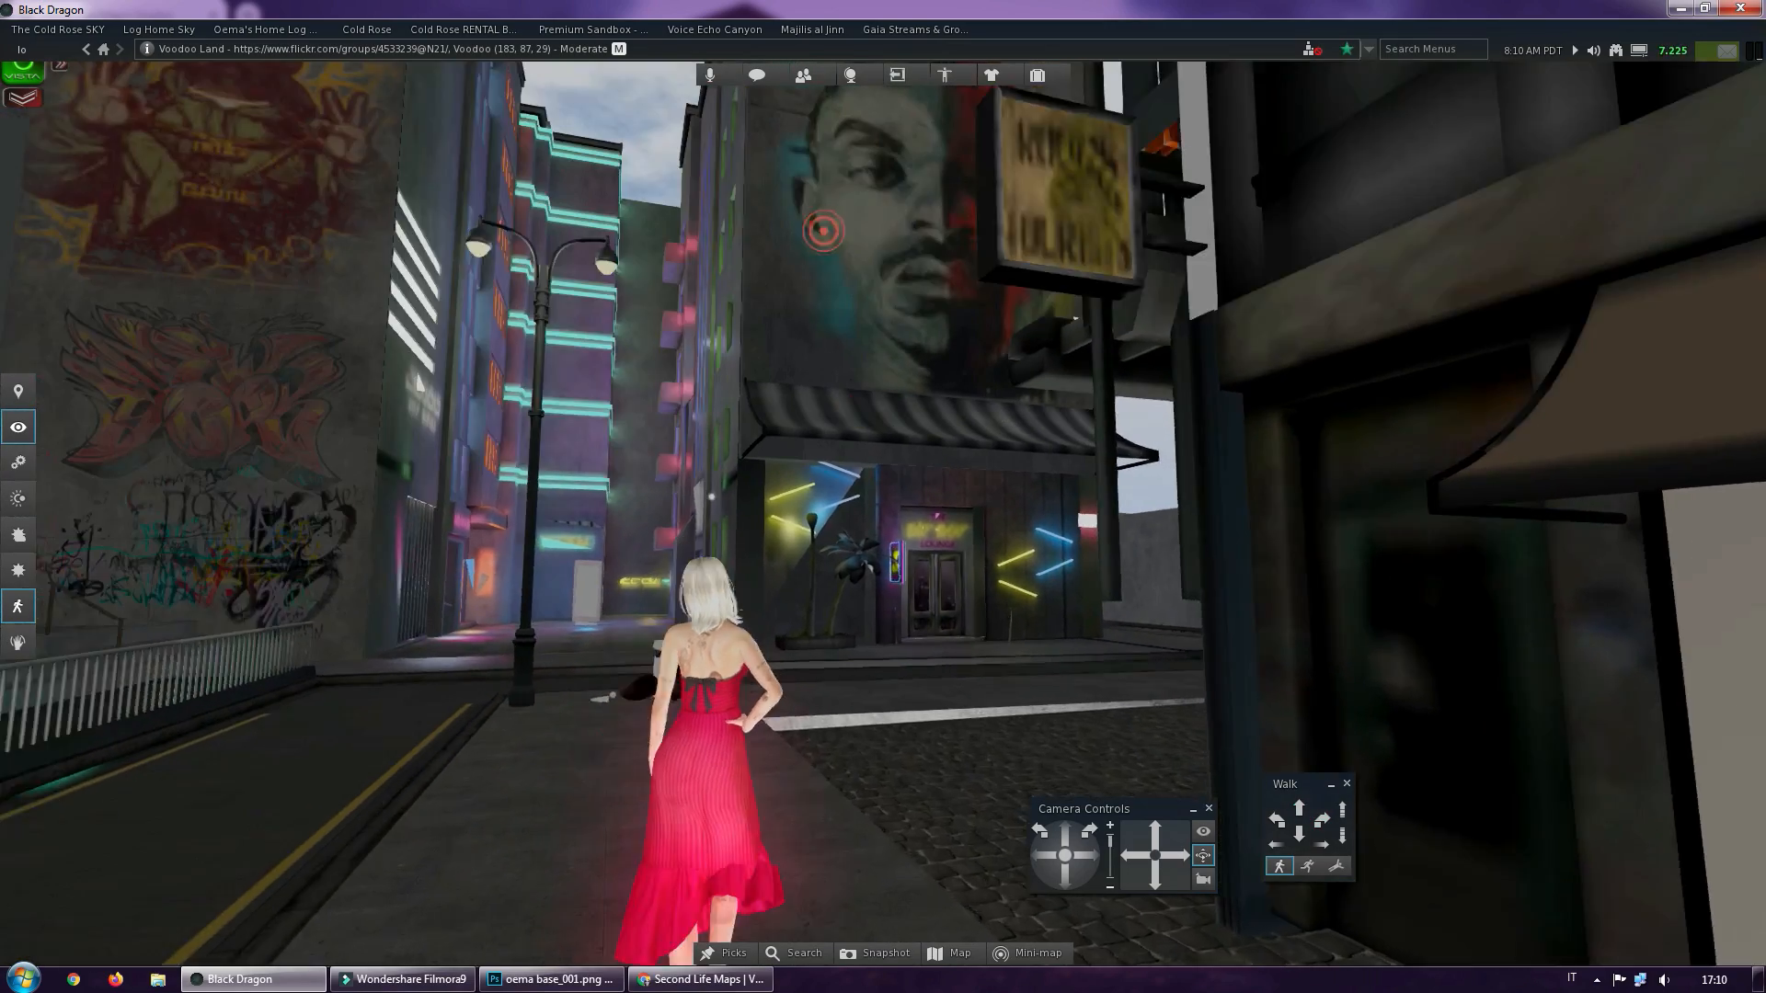
mouse_move(823, 231)
left_mouse_down("ctrl+alt")
mouse_move(879, 276)
mouse_move(856, 354)
mouse_move(899, 394)
mouse_move(896, 423)
left_mouse_up("ctrl+alt")
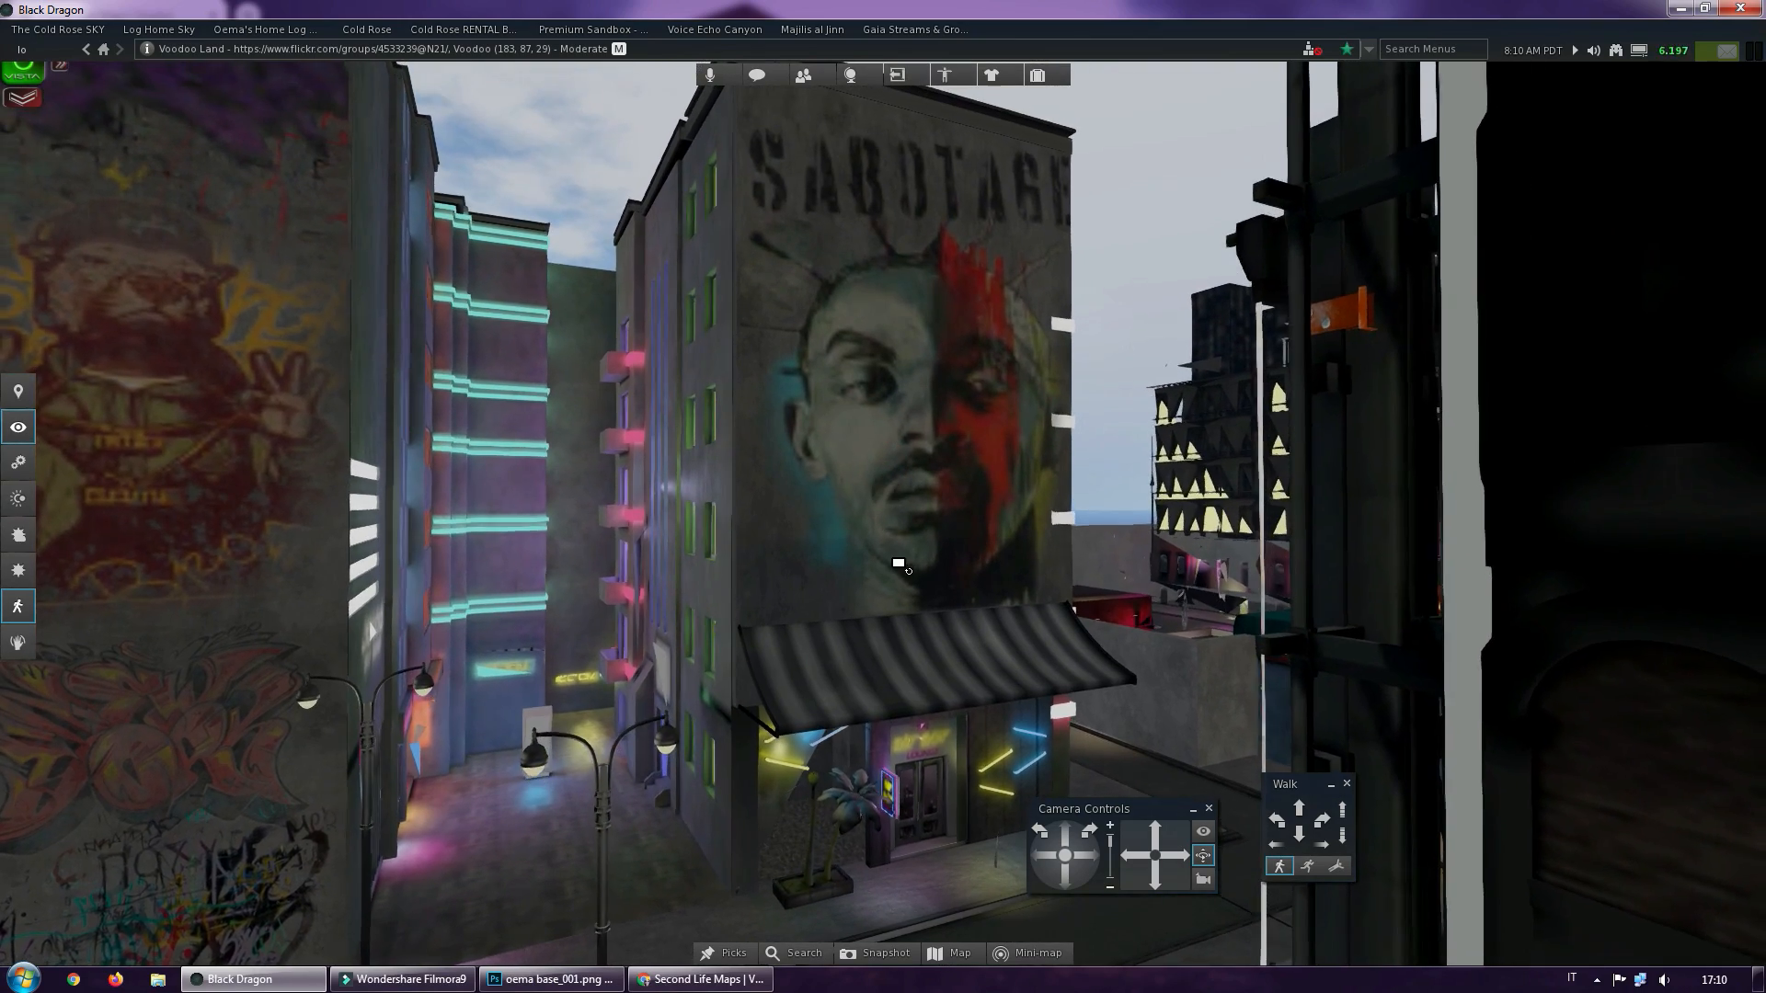
scroll(897, 565, "up", 4)
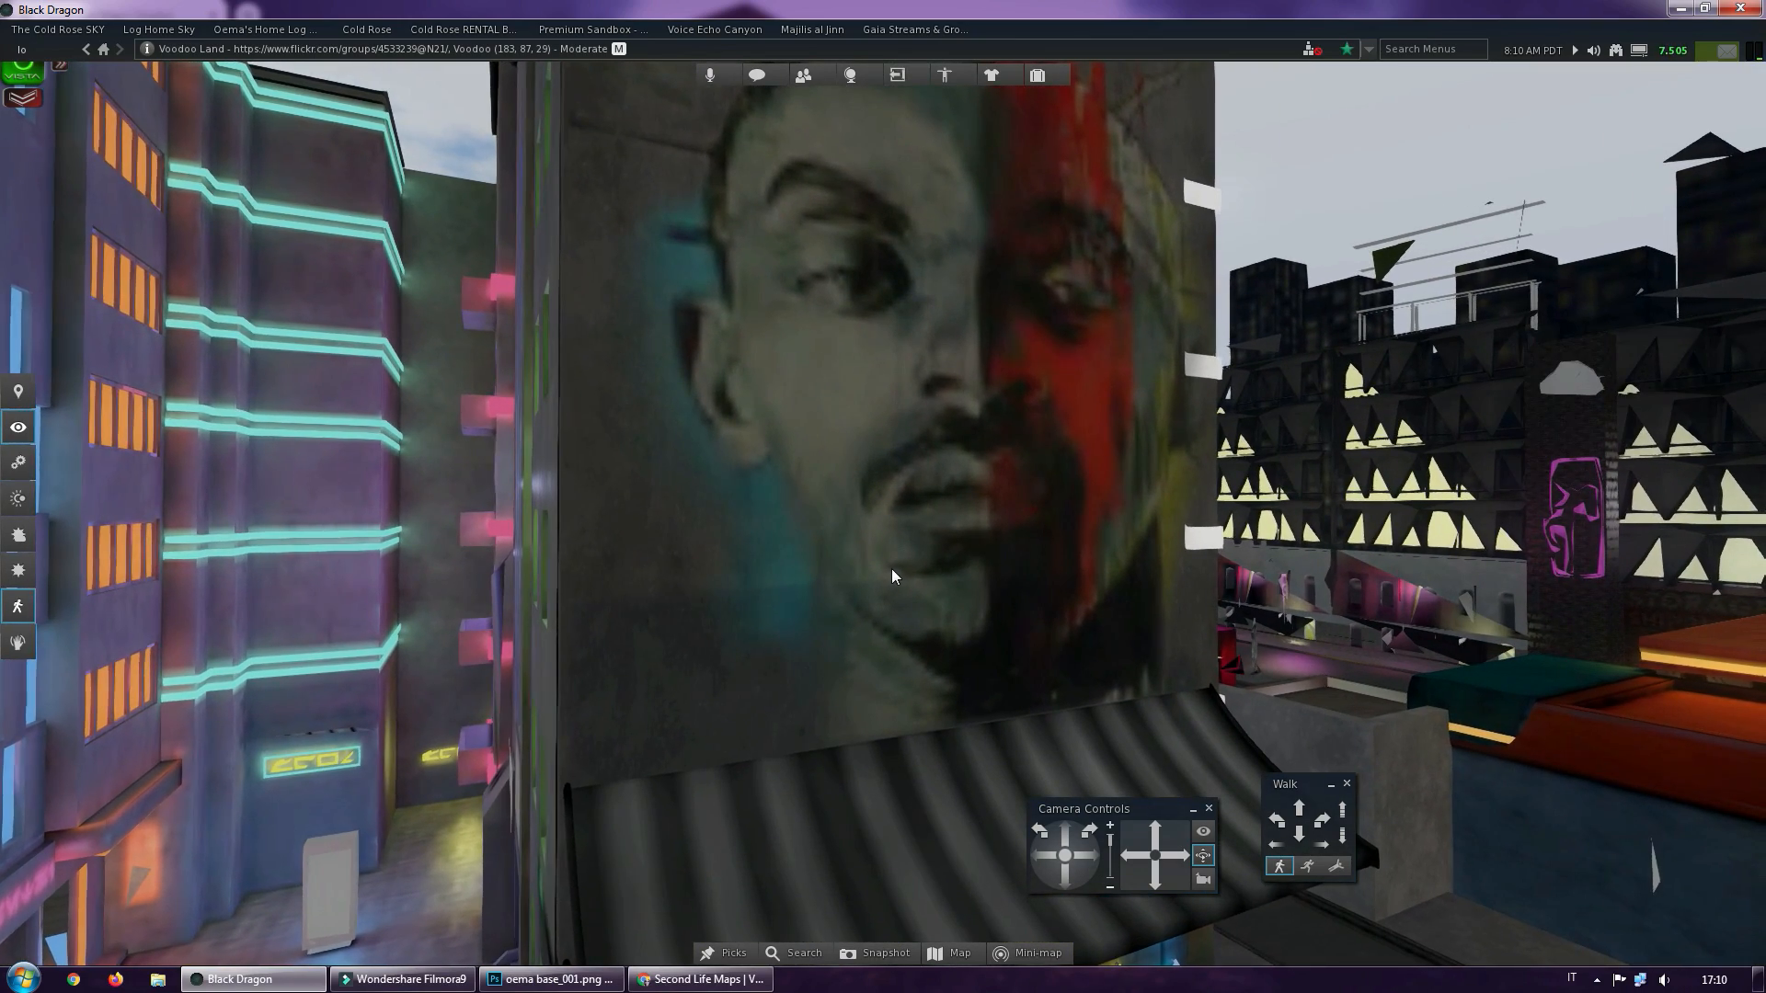
scroll(891, 574, "down", 5)
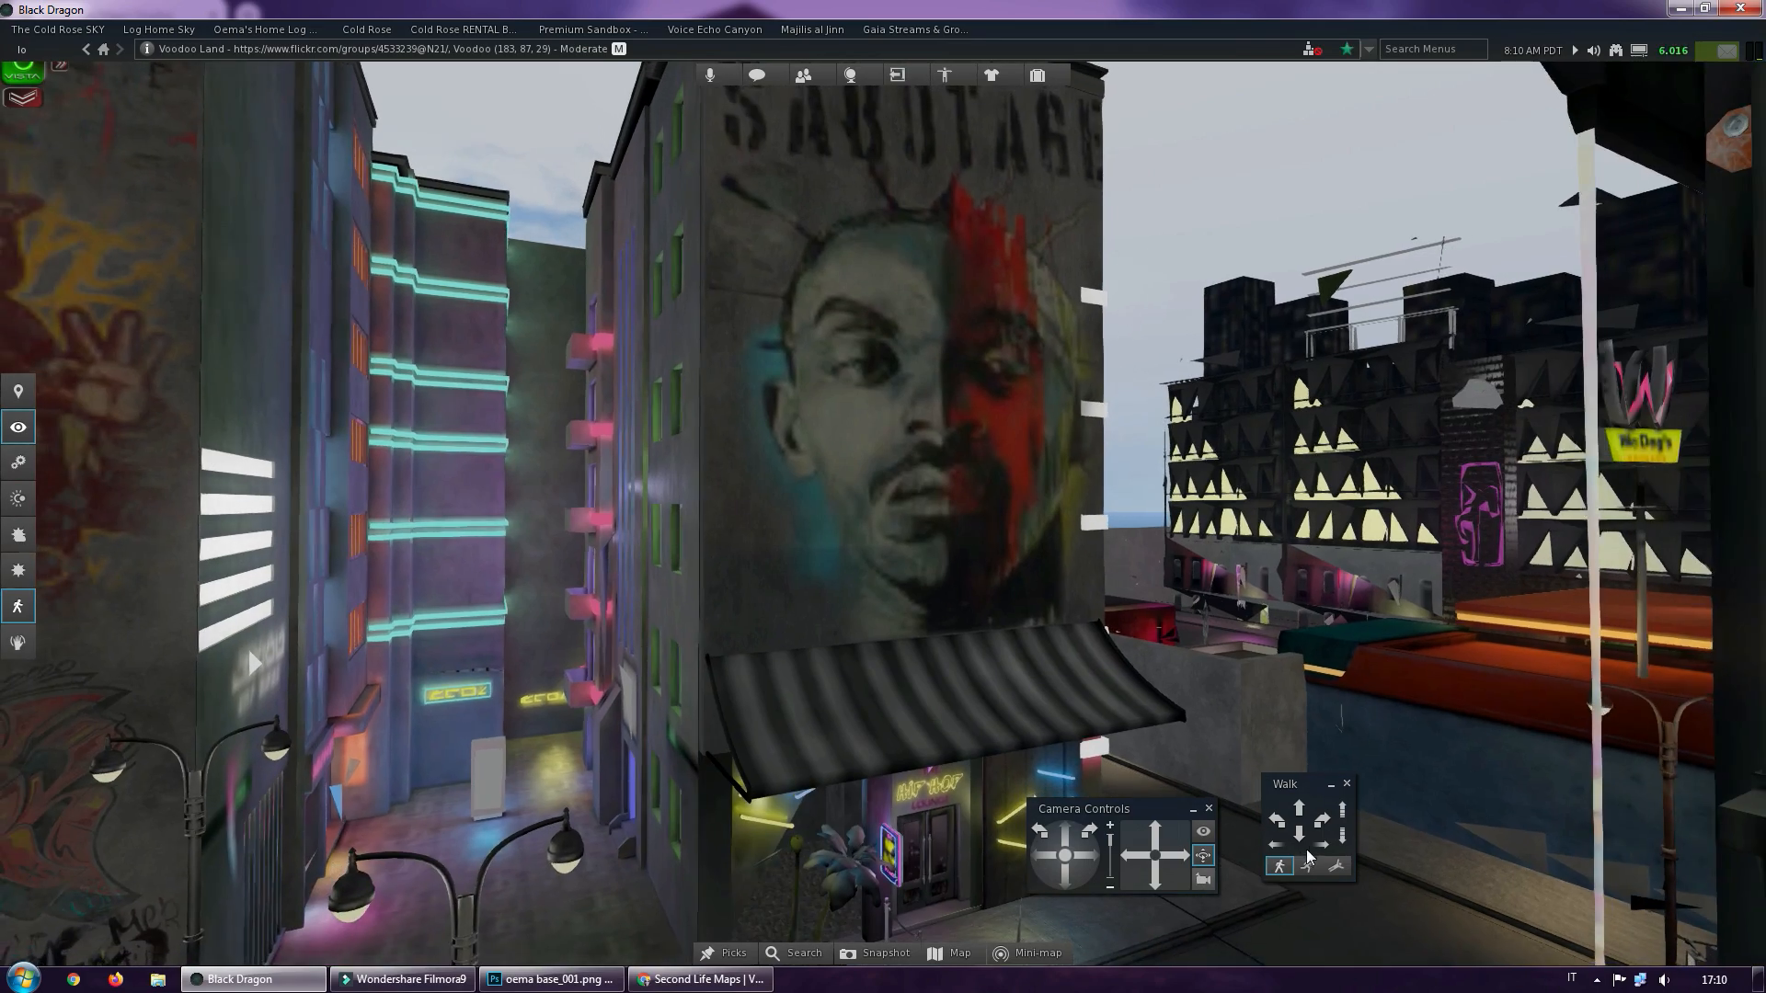
Walk the avatar past the mural building, along the side street and onto the road bridge, facing the neon-lit buildings
left_click(1322, 827)
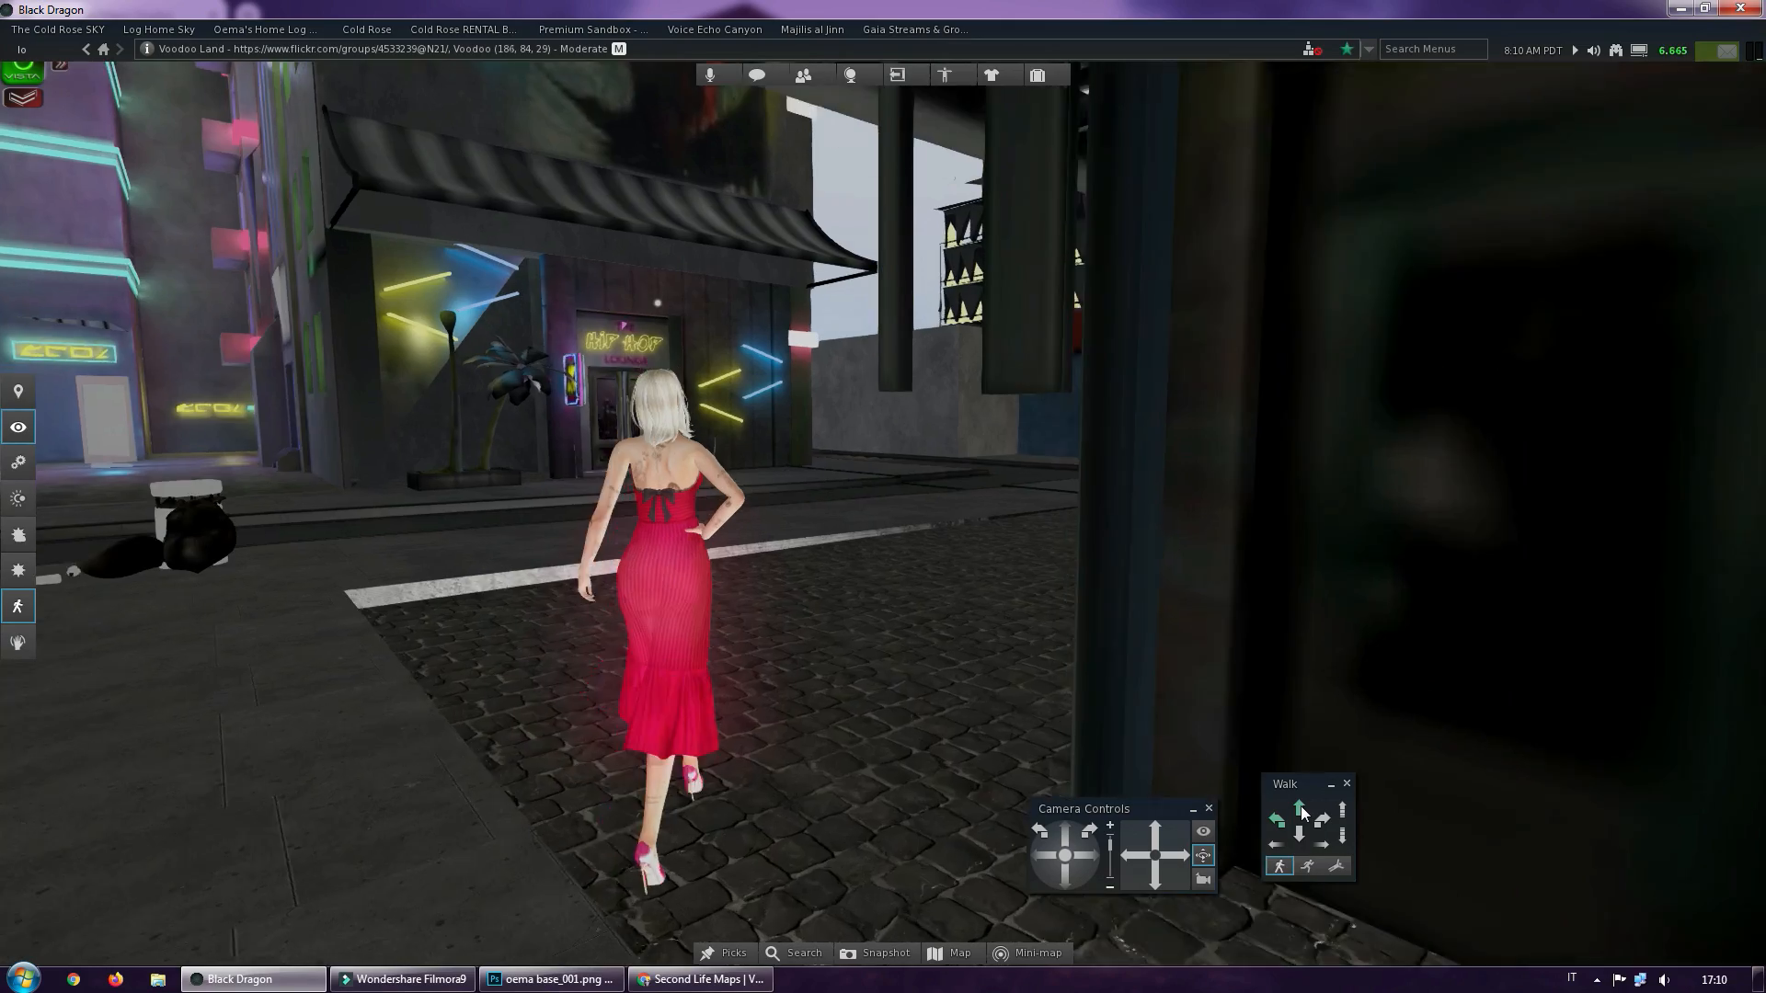
mouse_move(1301, 814)
left_mouse_down()
mouse_move(1285, 831)
mouse_move(1317, 831)
left_mouse_up()
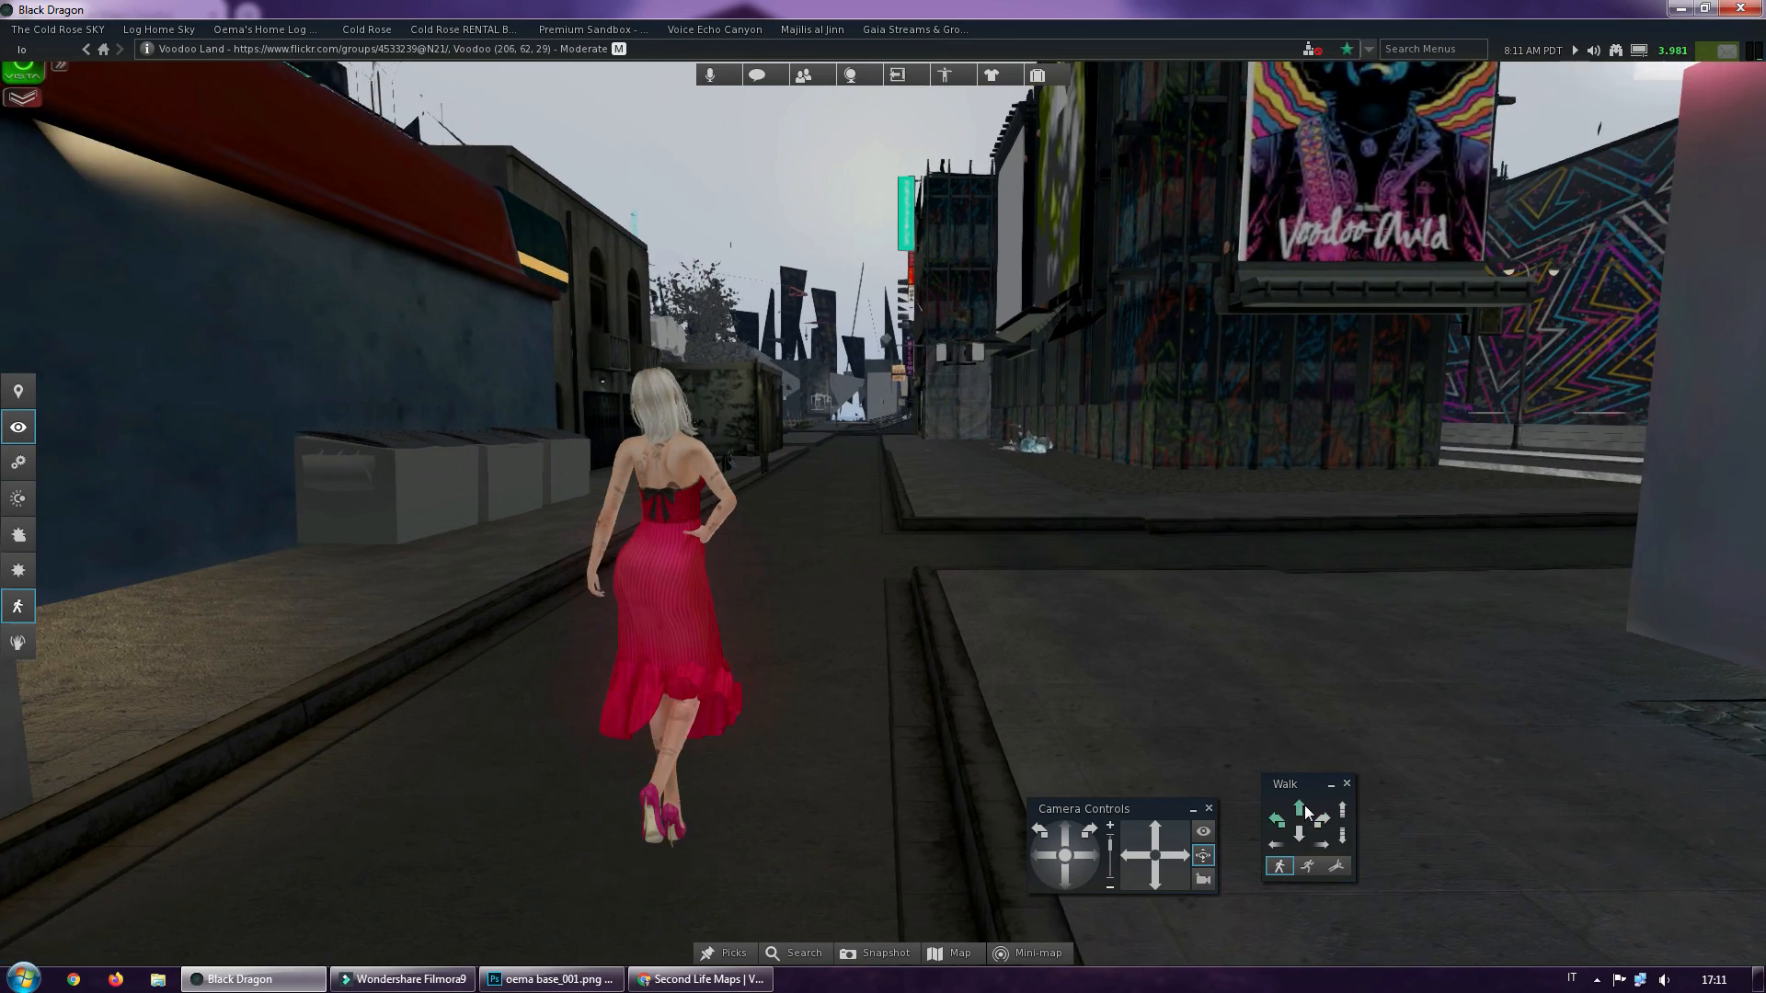
left_click_drag(1301, 809, 1306, 809)
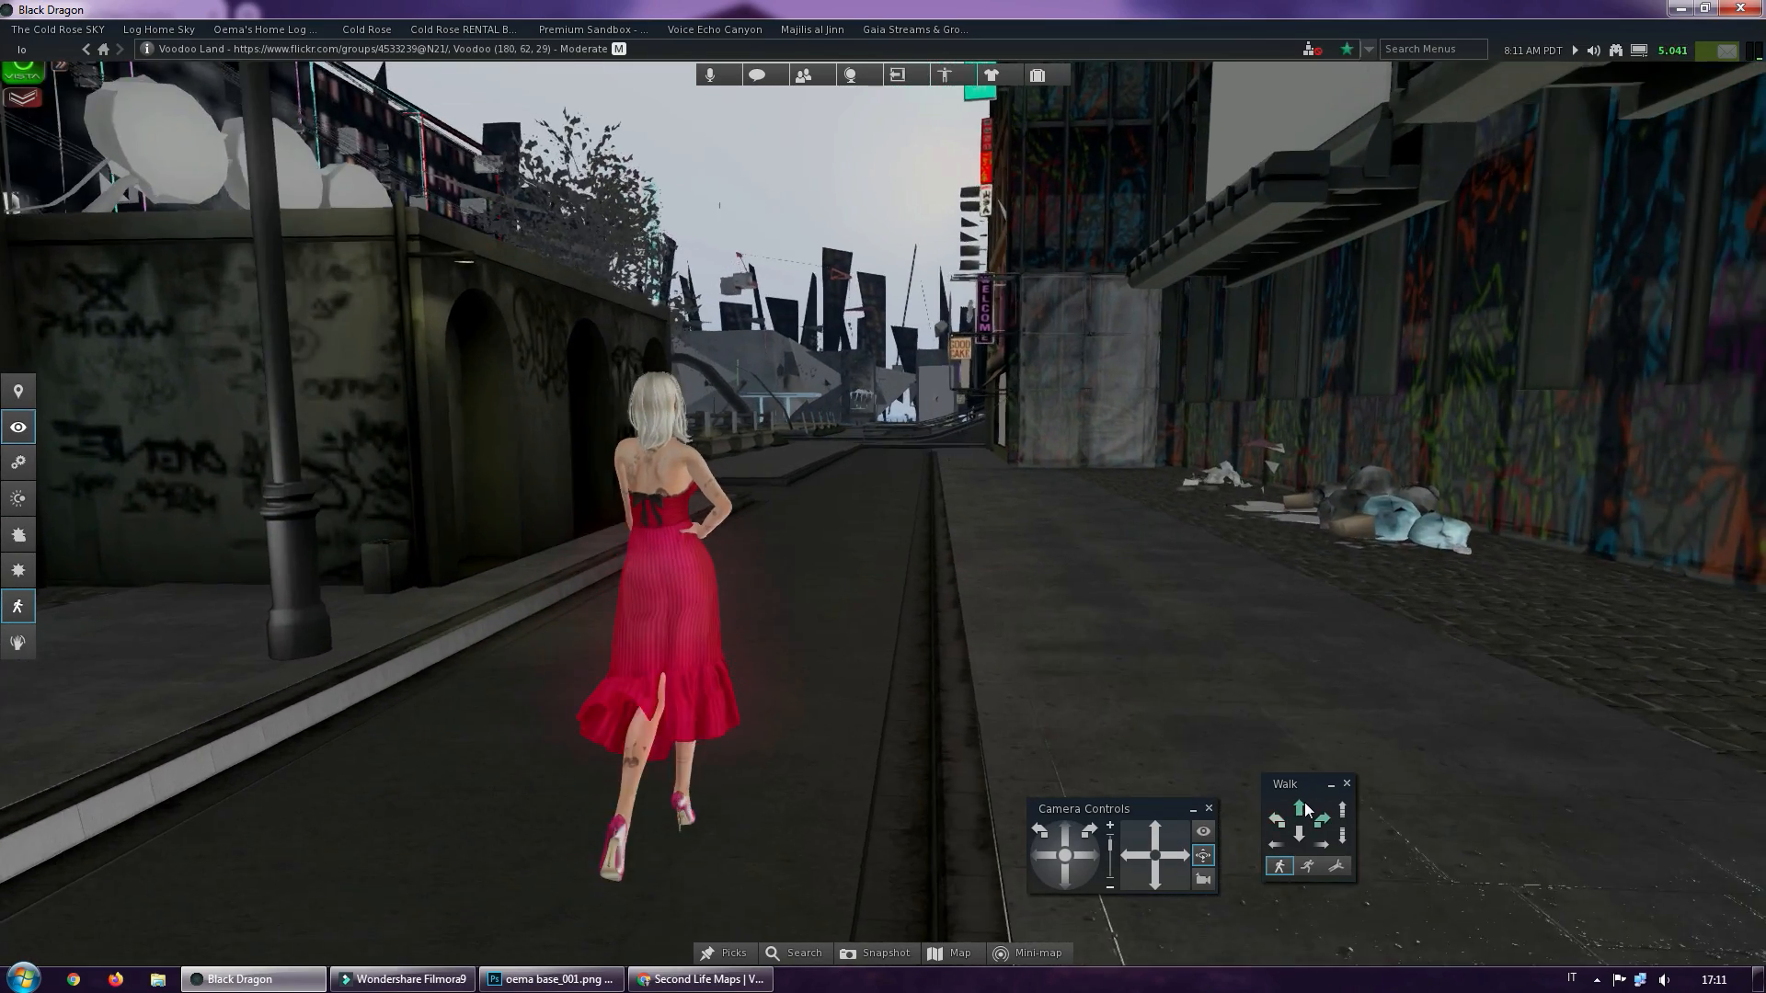
left_click_drag(1307, 809, 1276, 825)
left_click(1300, 841)
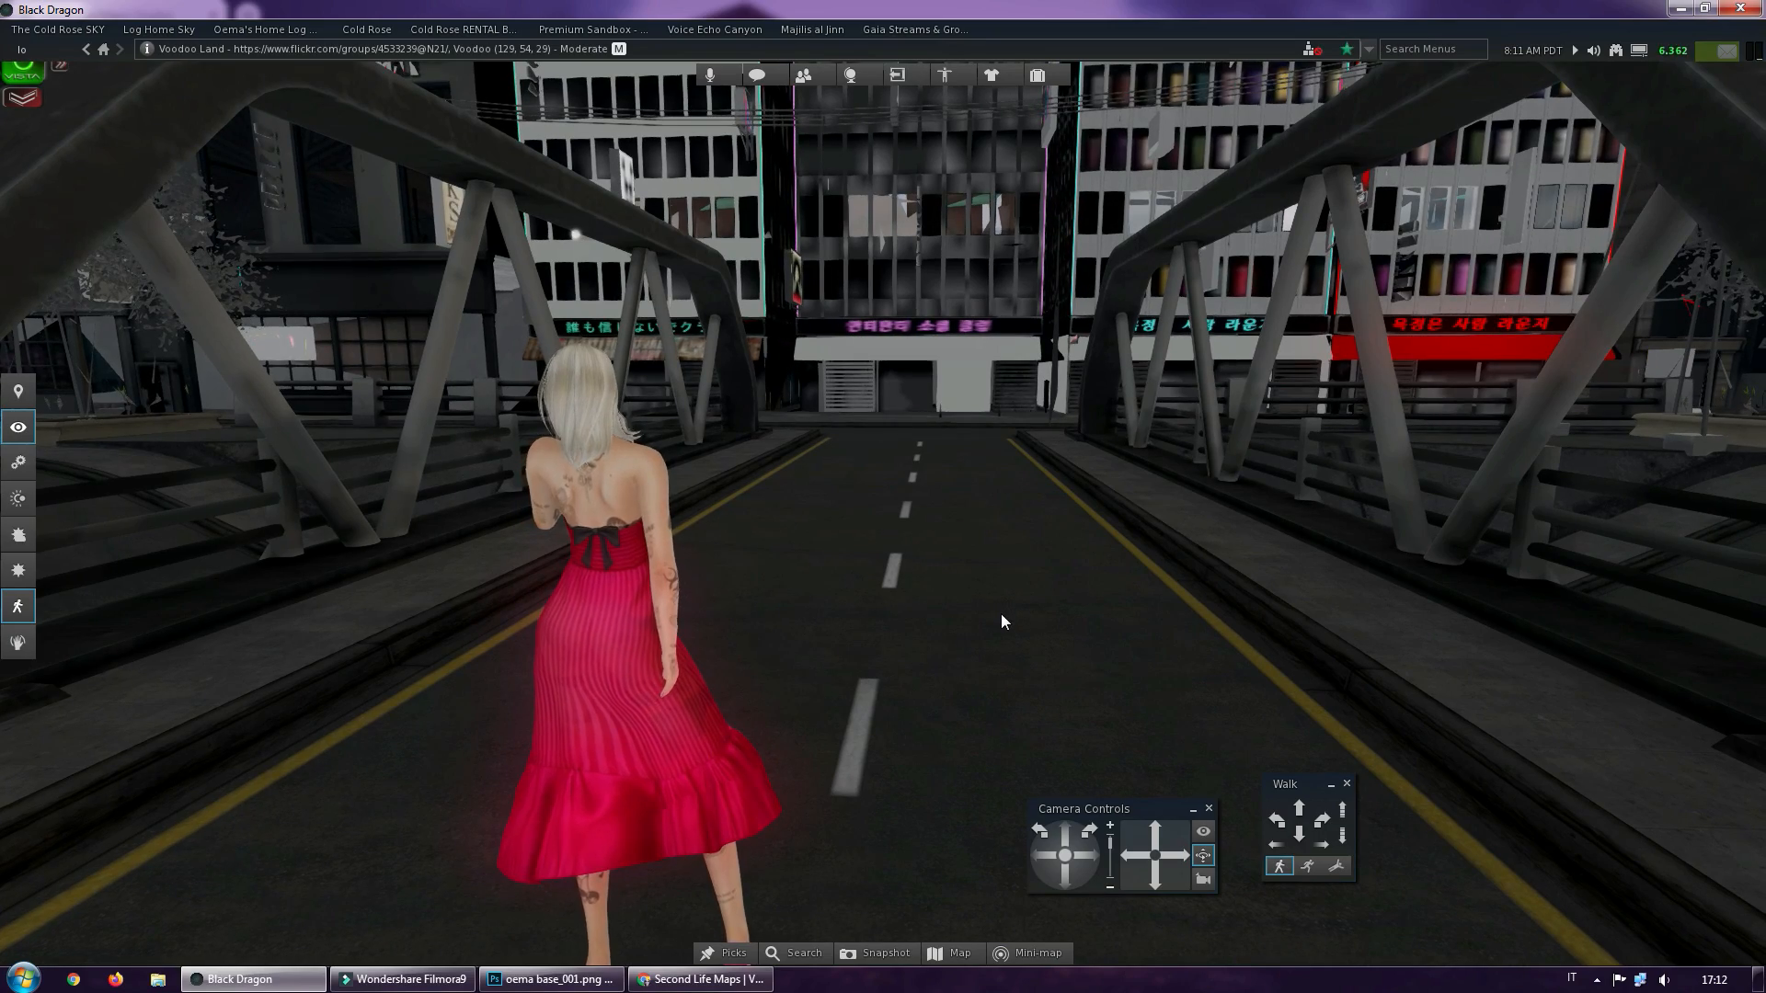
Reposition the avatar on the bridge and frame the empty road and facing buildings symmetrically in first-person view
left_click_drag(882, 262, 943, 354, "ctrl+alt")
left_click_drag(1001, 542, 1044, 504, "ctrl+alt")
left_click_drag(828, 508, 718, 507, "ctrl+alt")
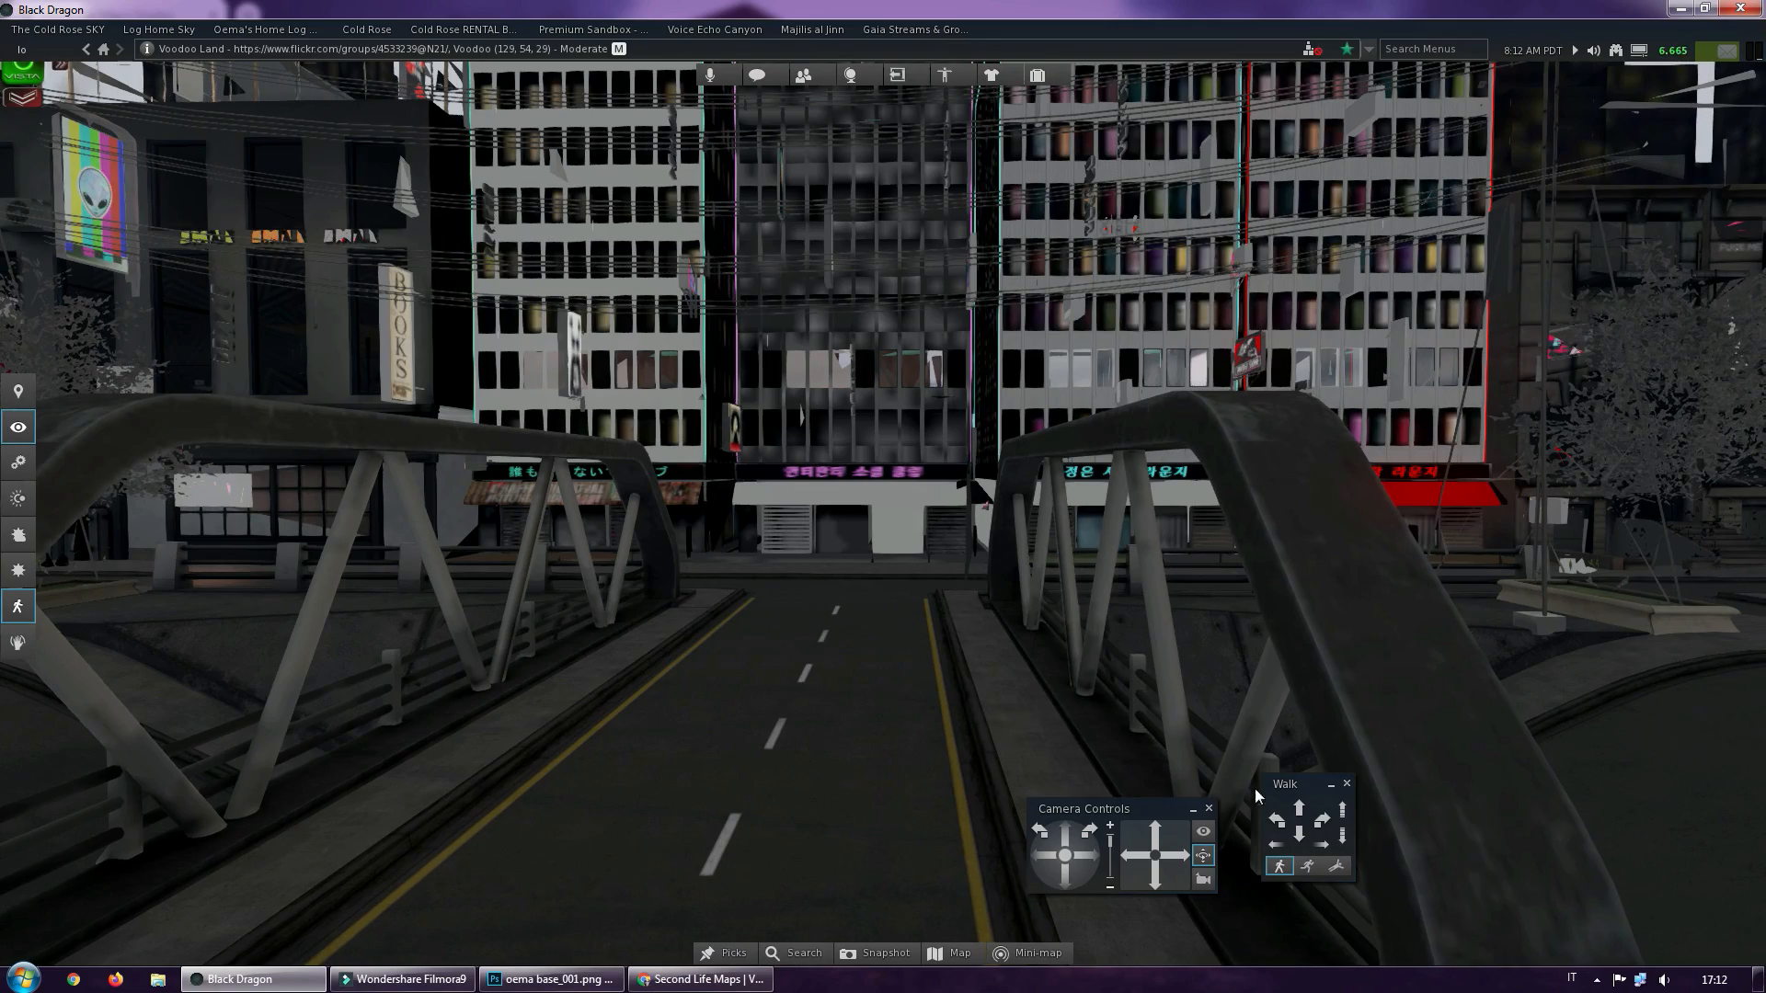
left_click(1298, 839)
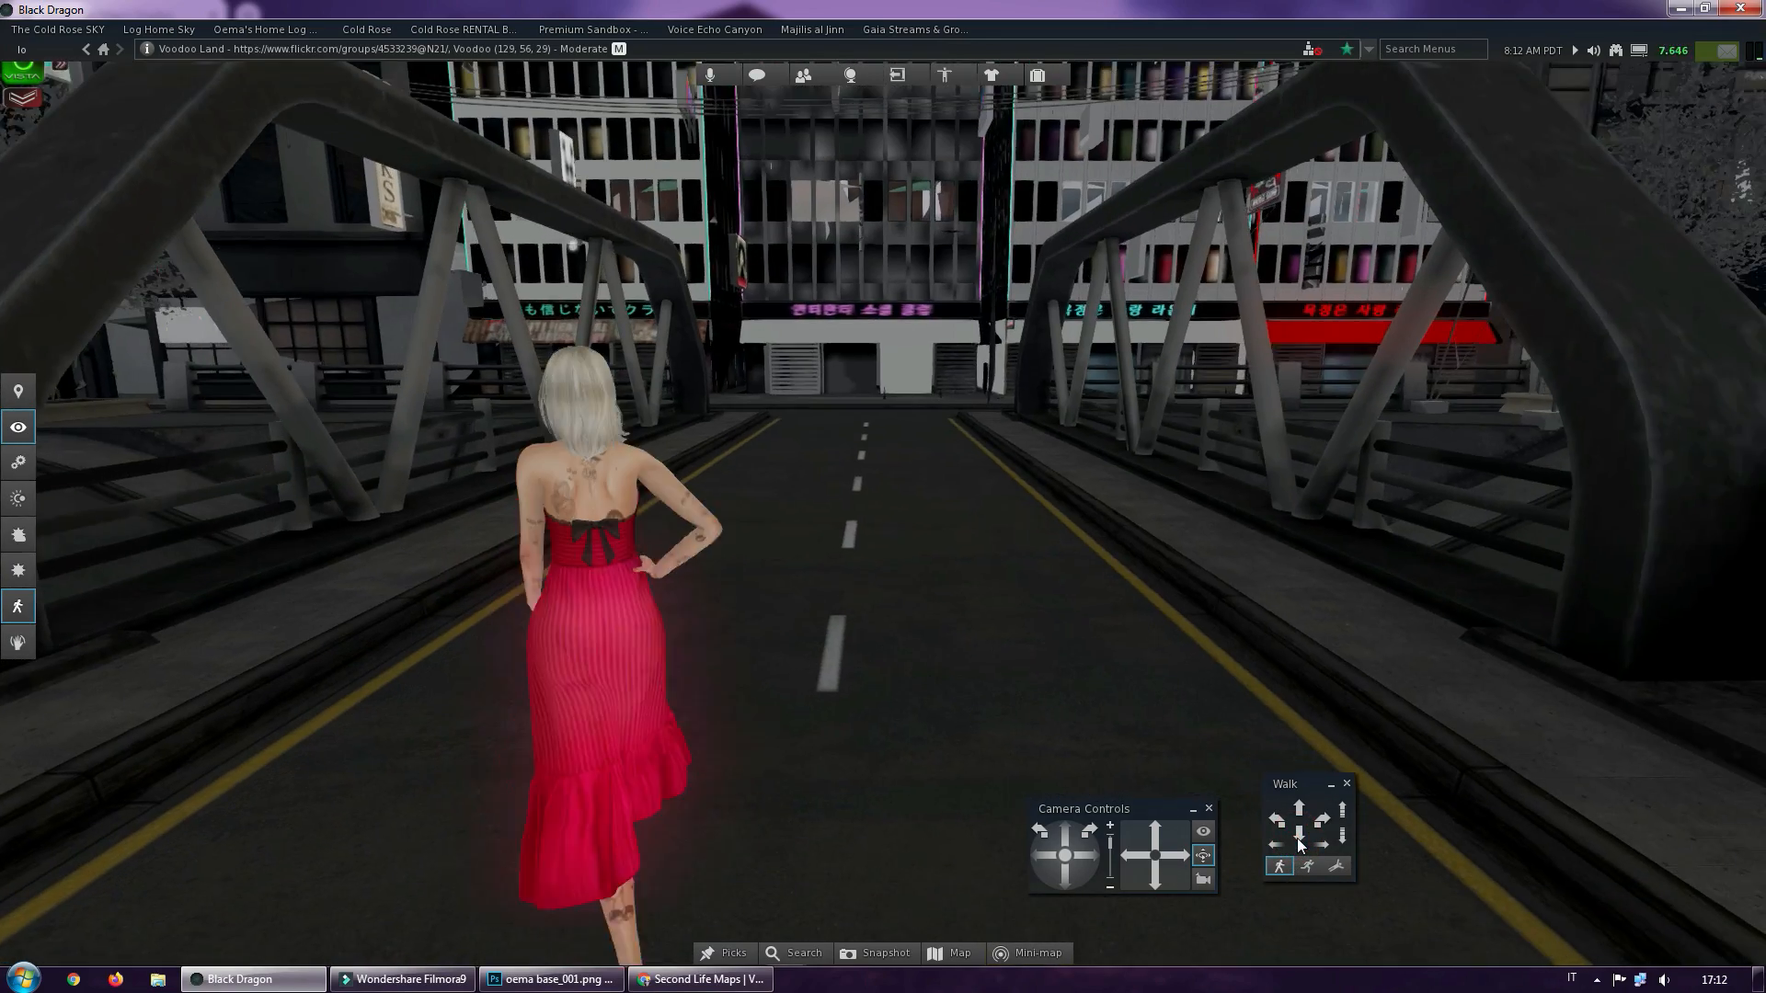
scroll(655, 638, "up", 5)
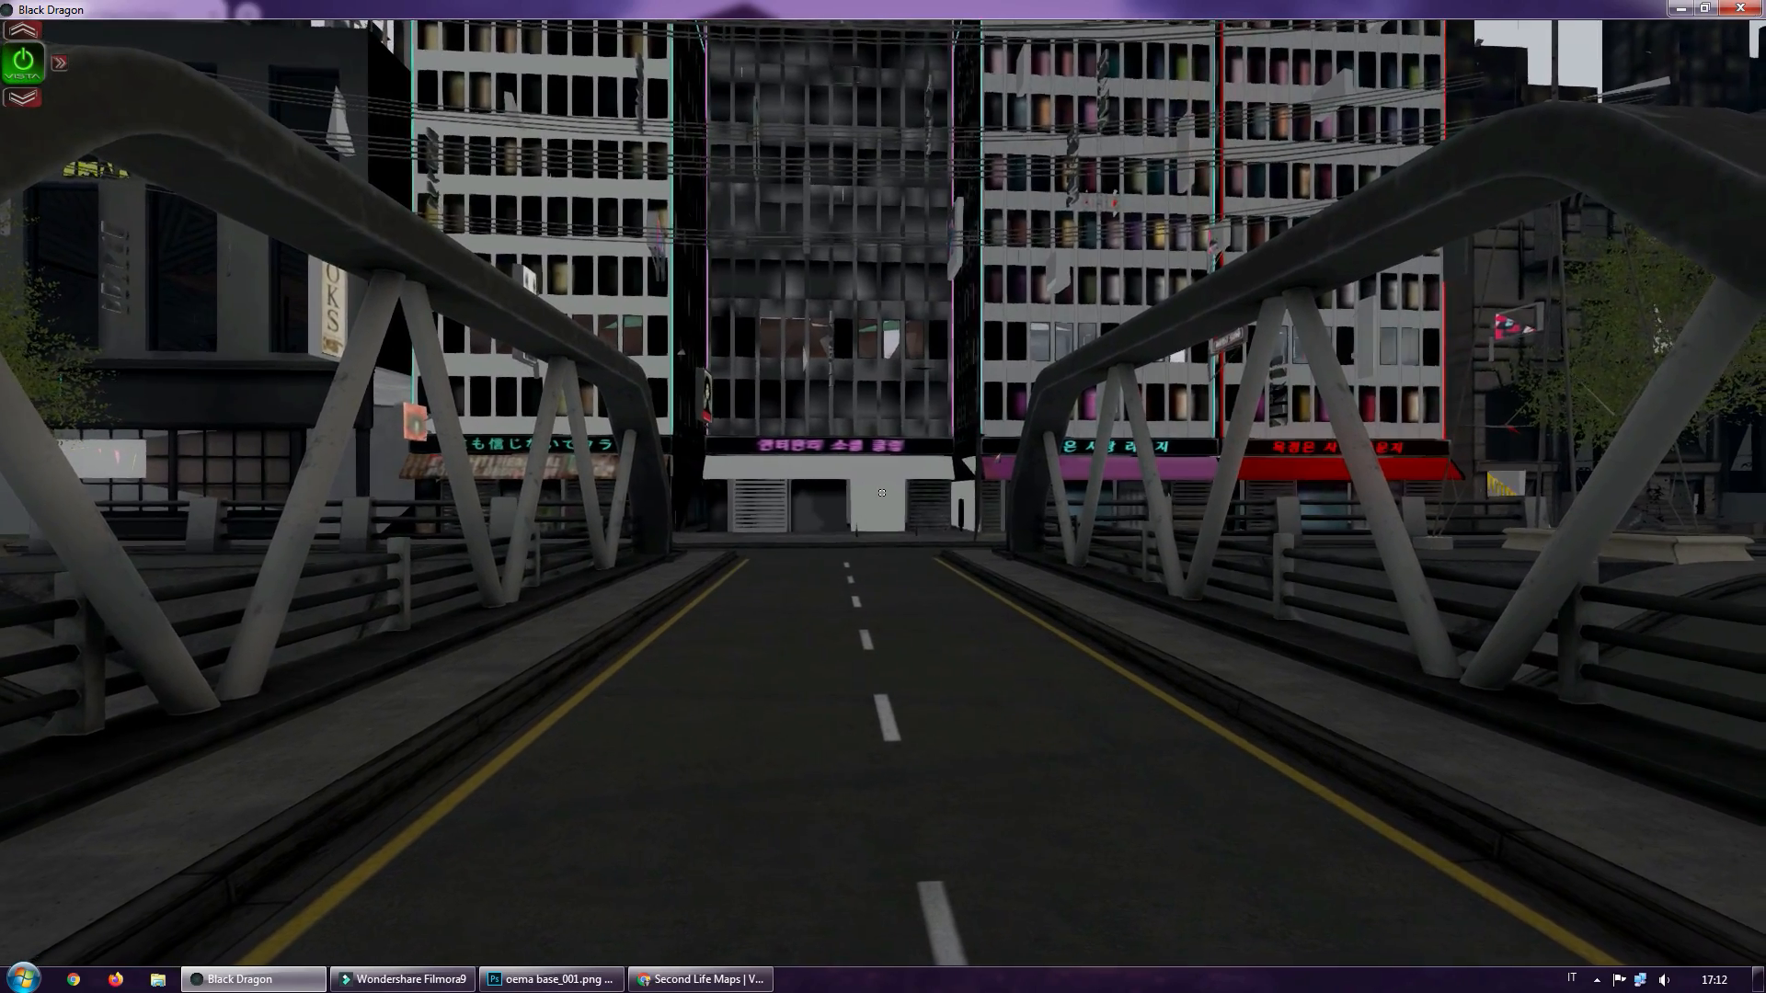
key("w")
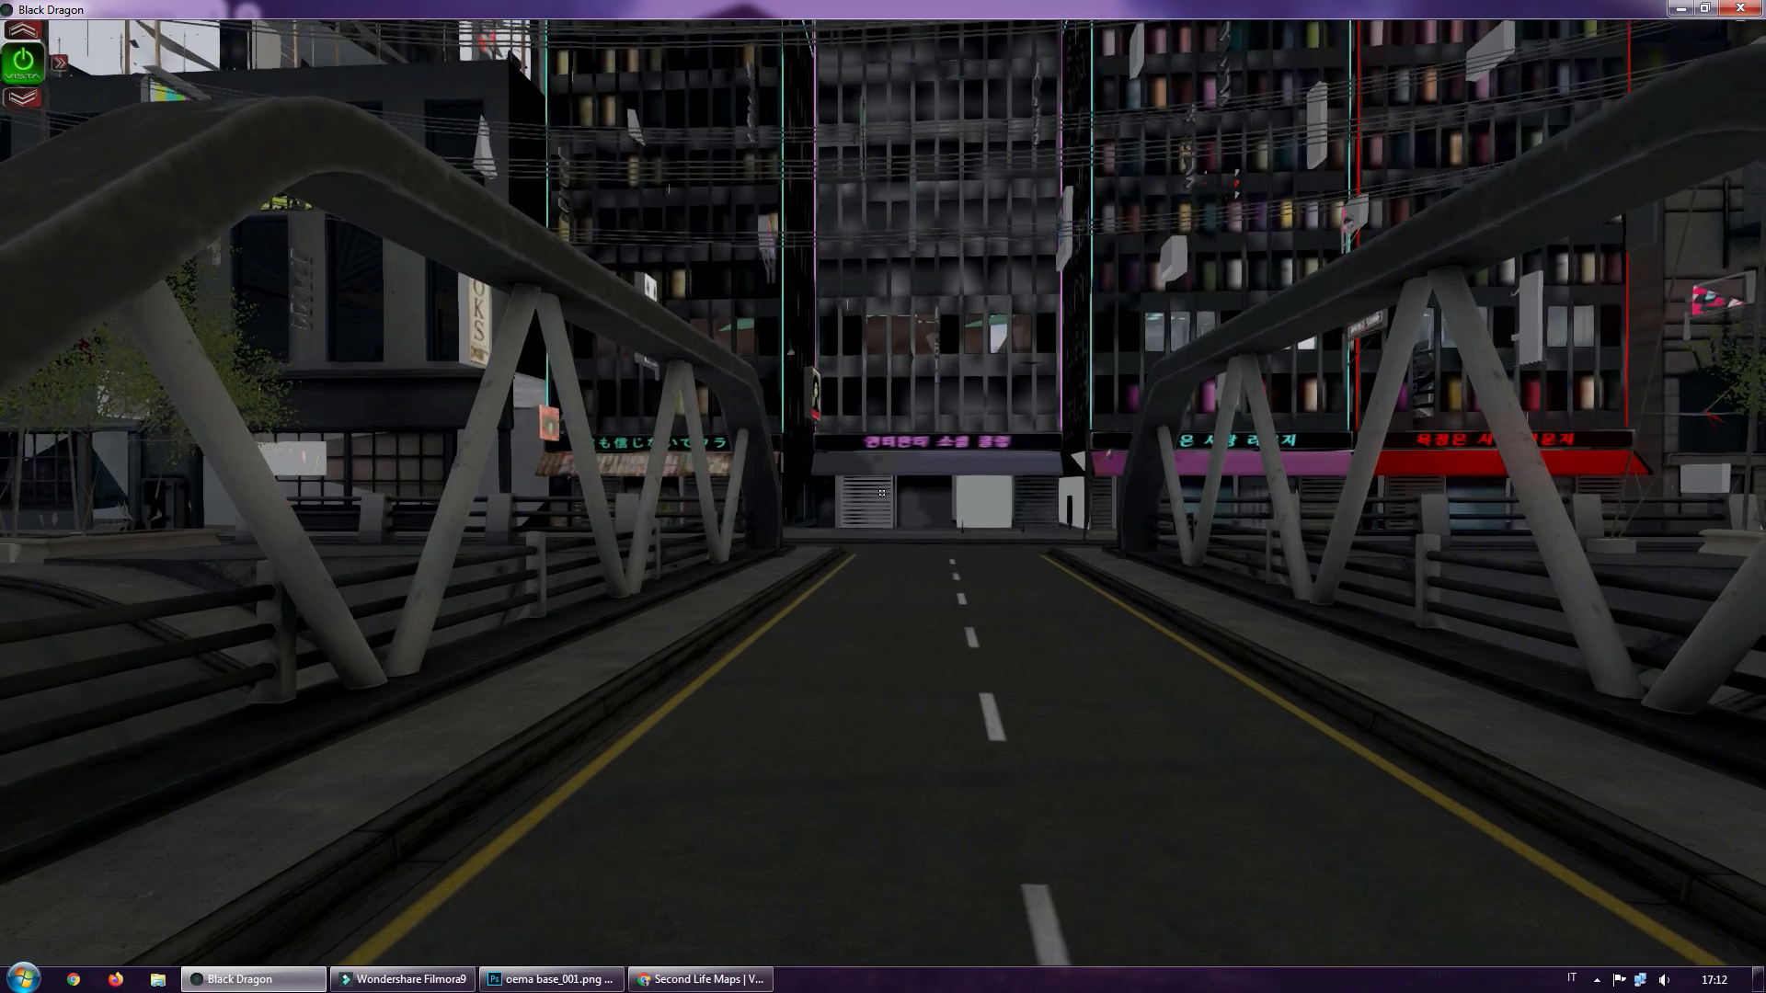
key("w")
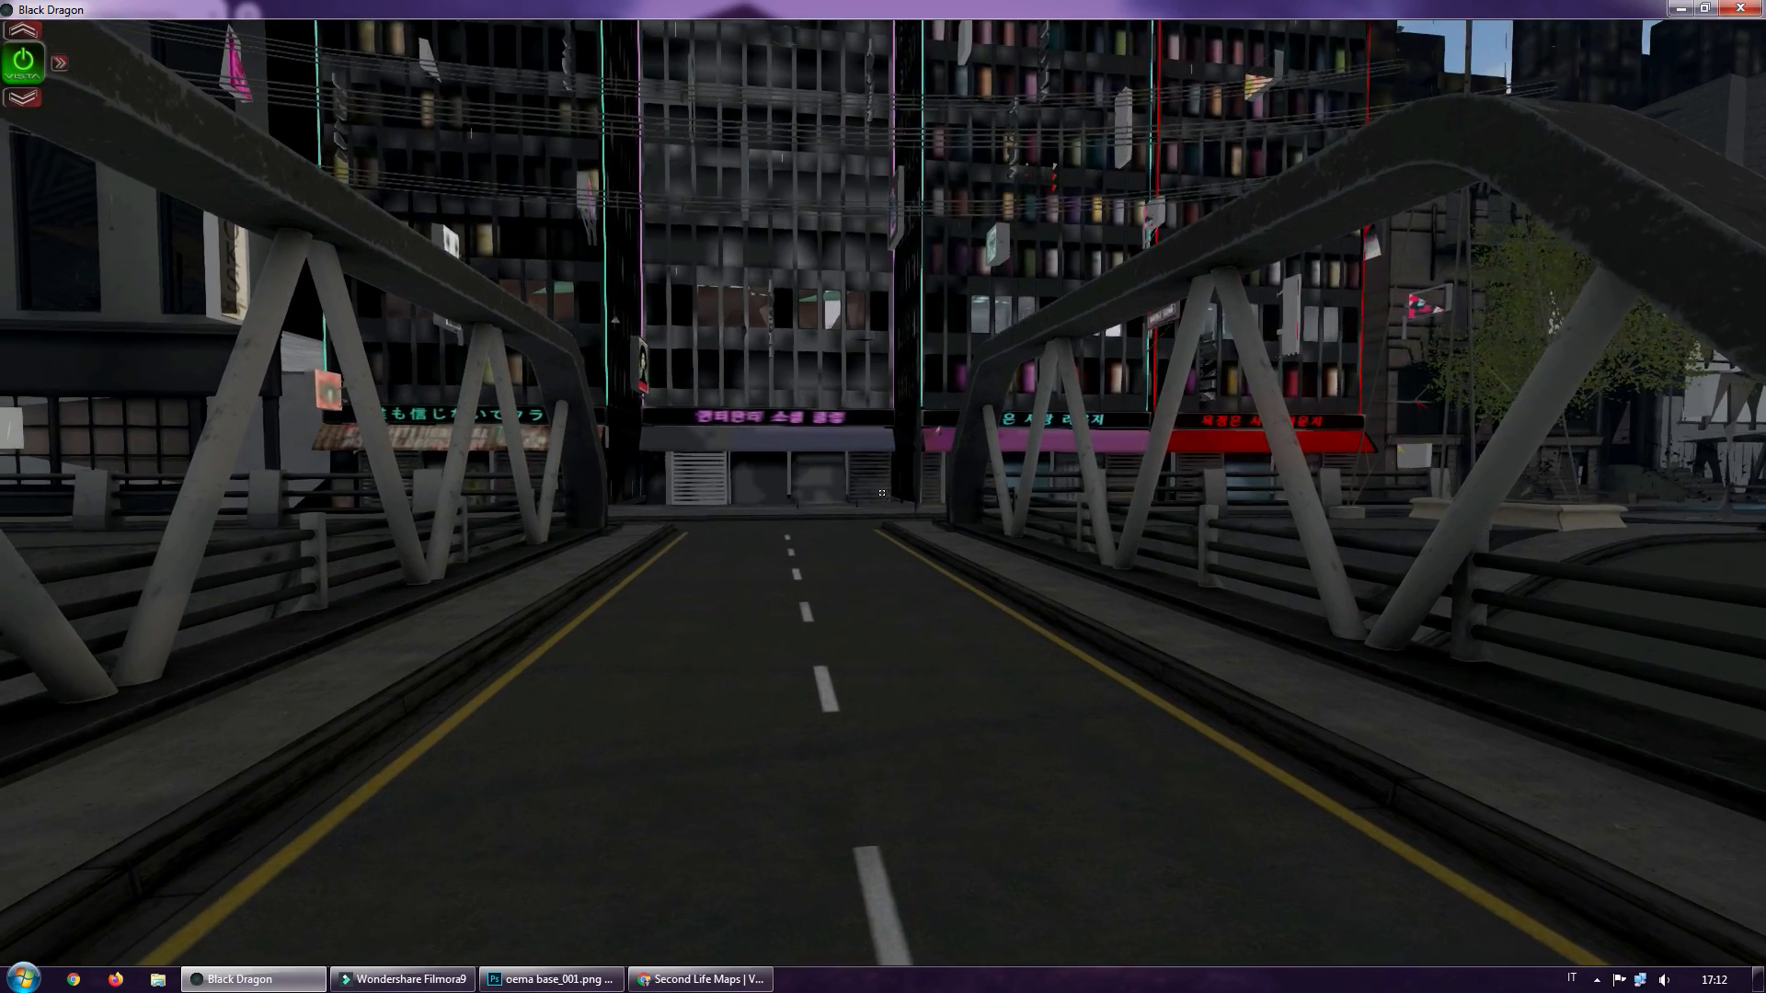
key("w")
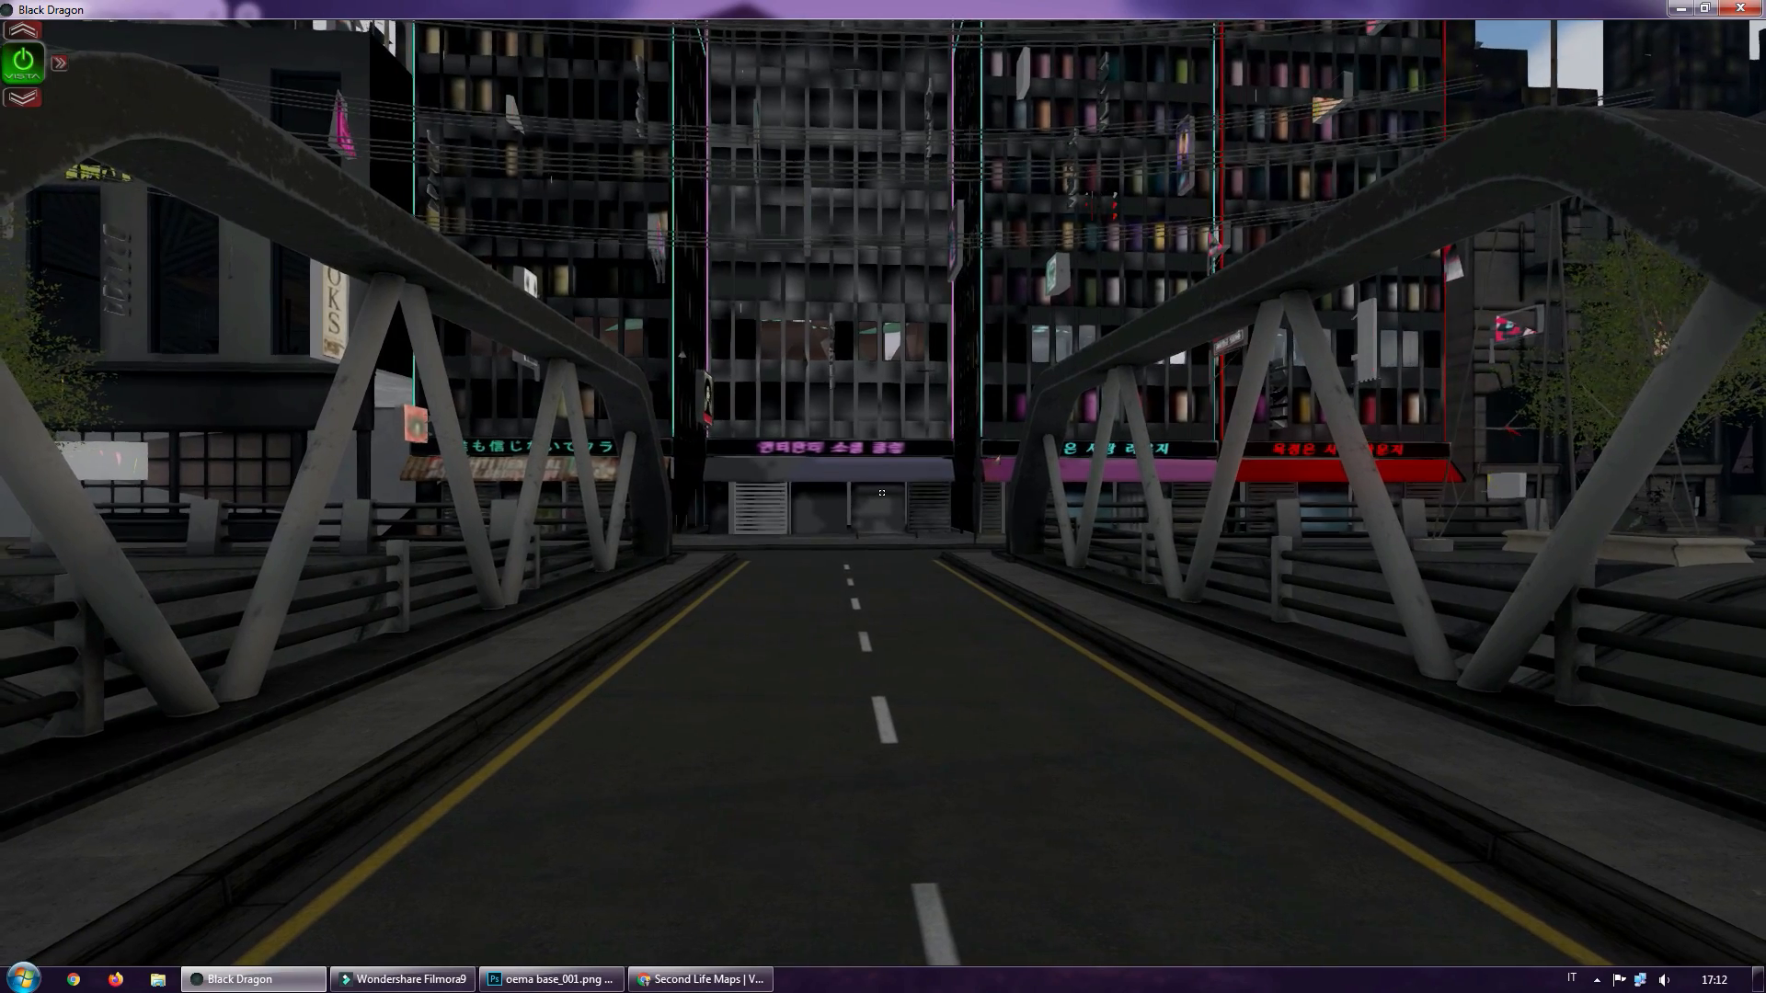
Leave first-person view, compare higher and wider framings of the bridge and facing buildings, and walk the avatar backward away from the bridge
key("w")
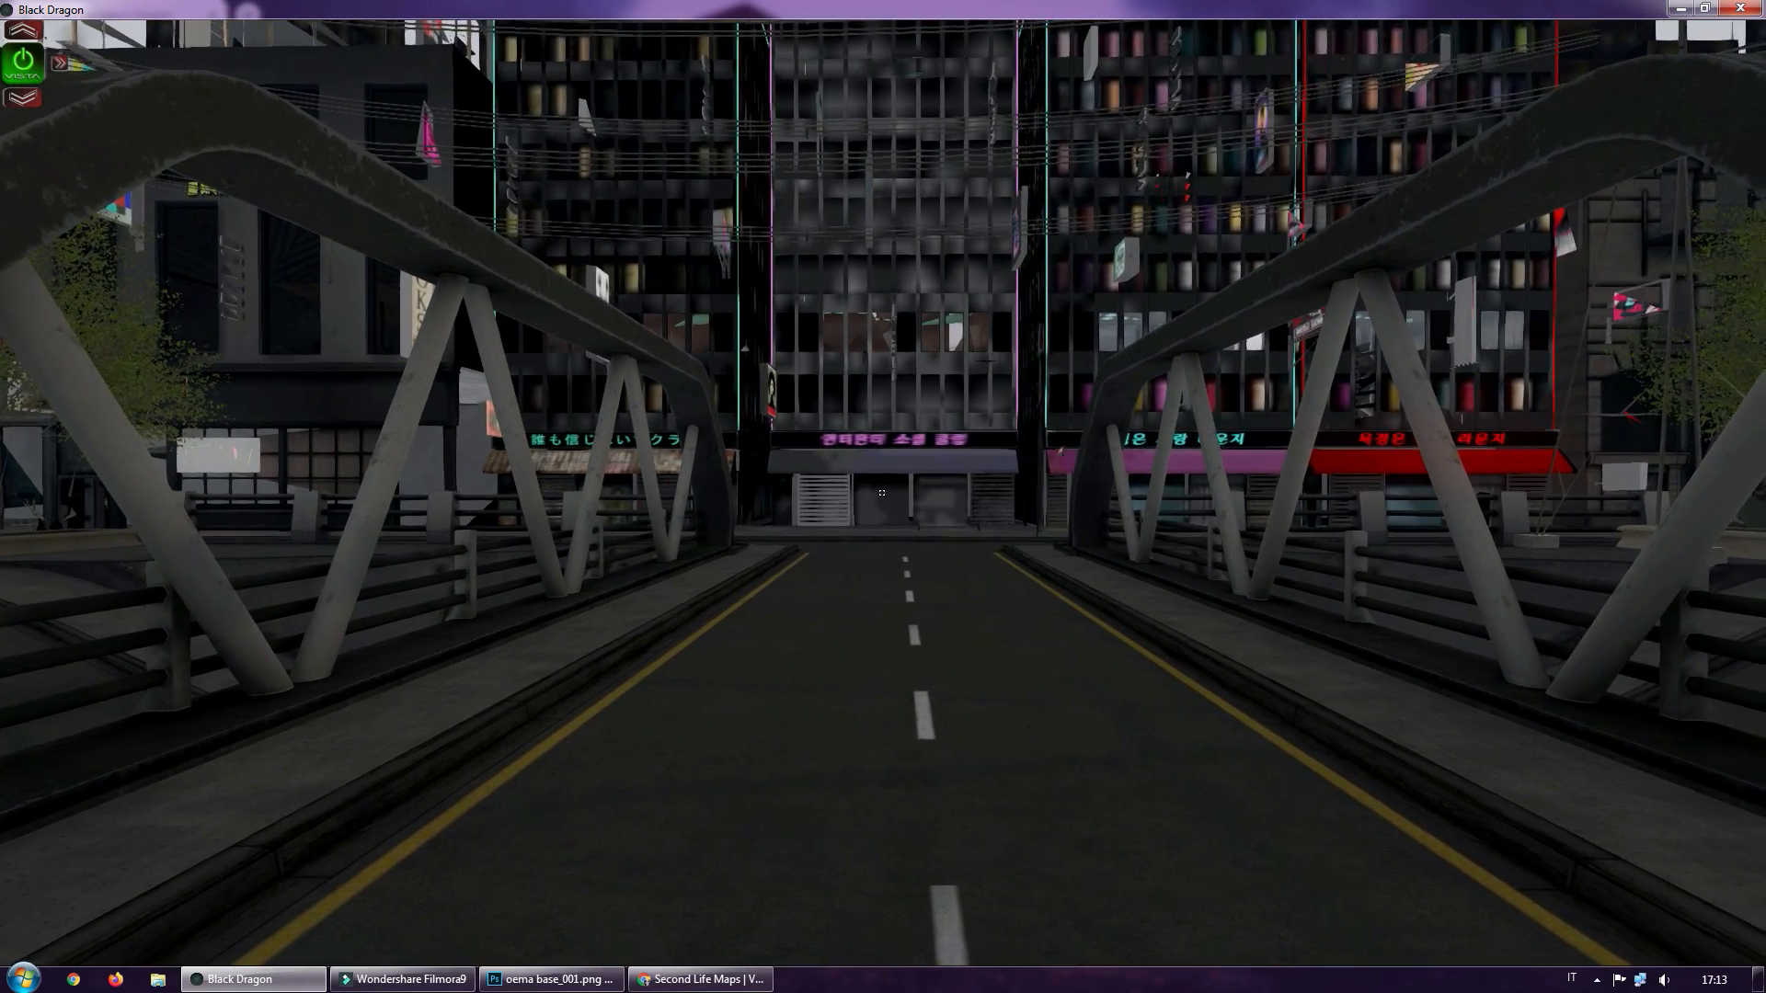
key("Escape")
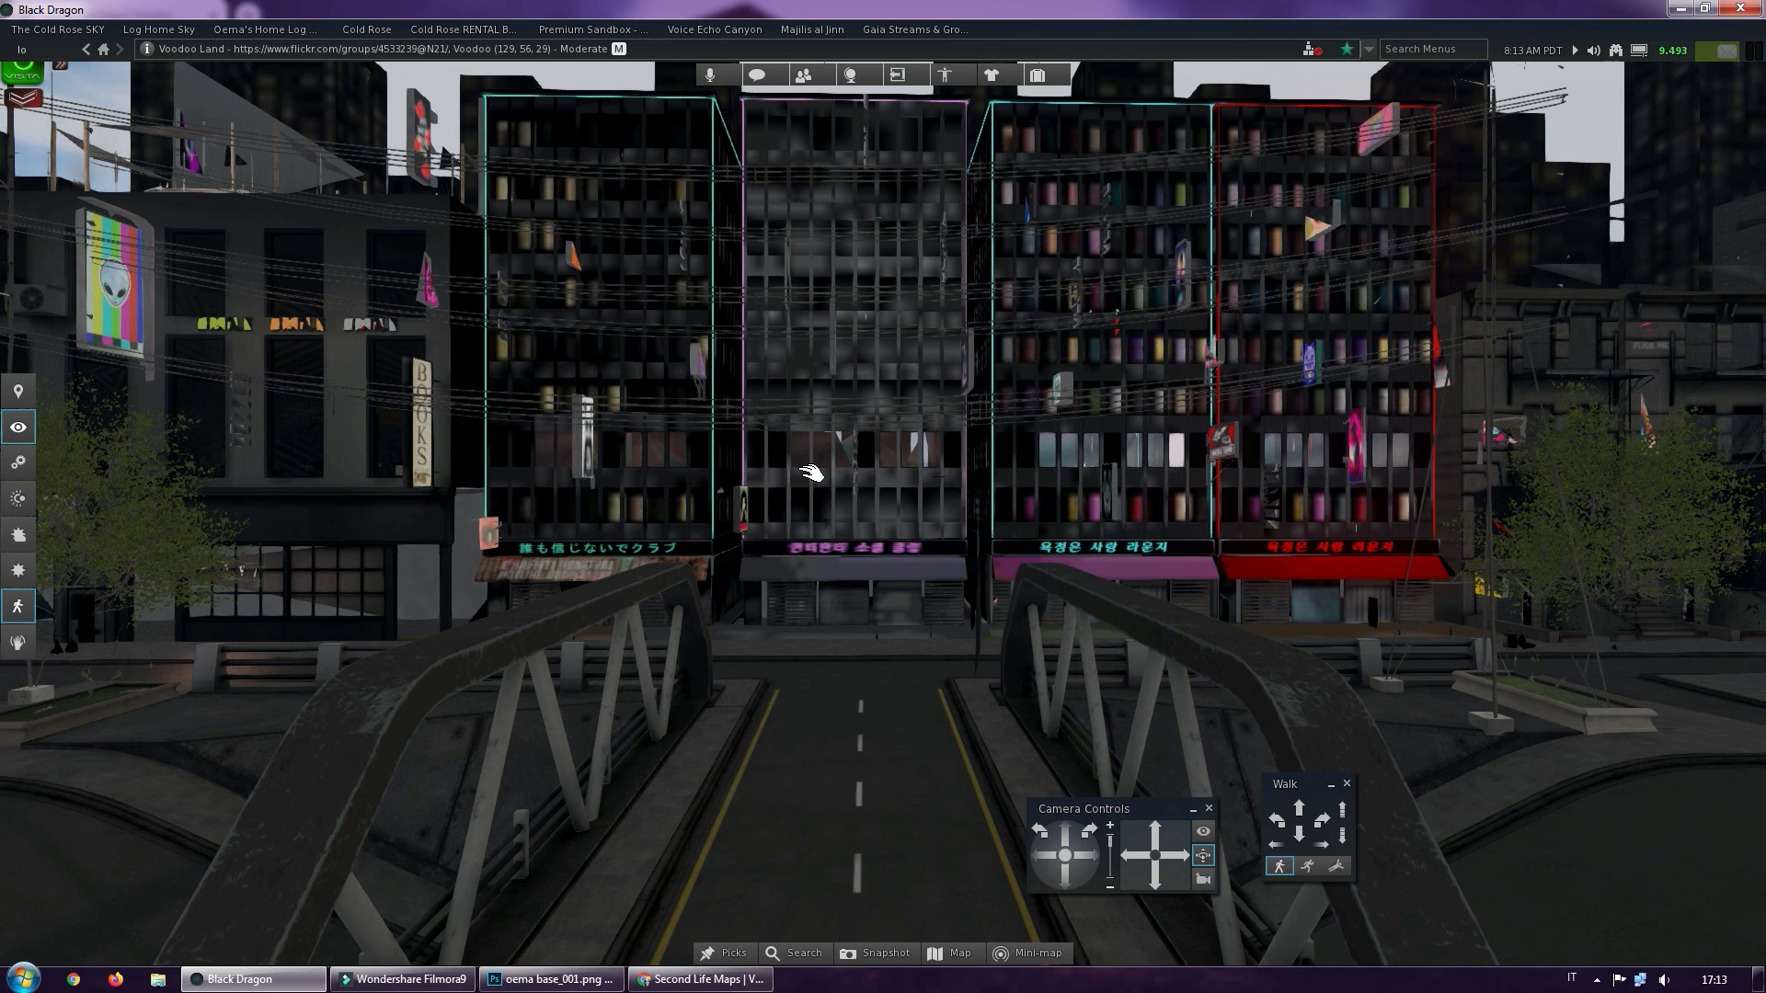
key("ctrl+0")
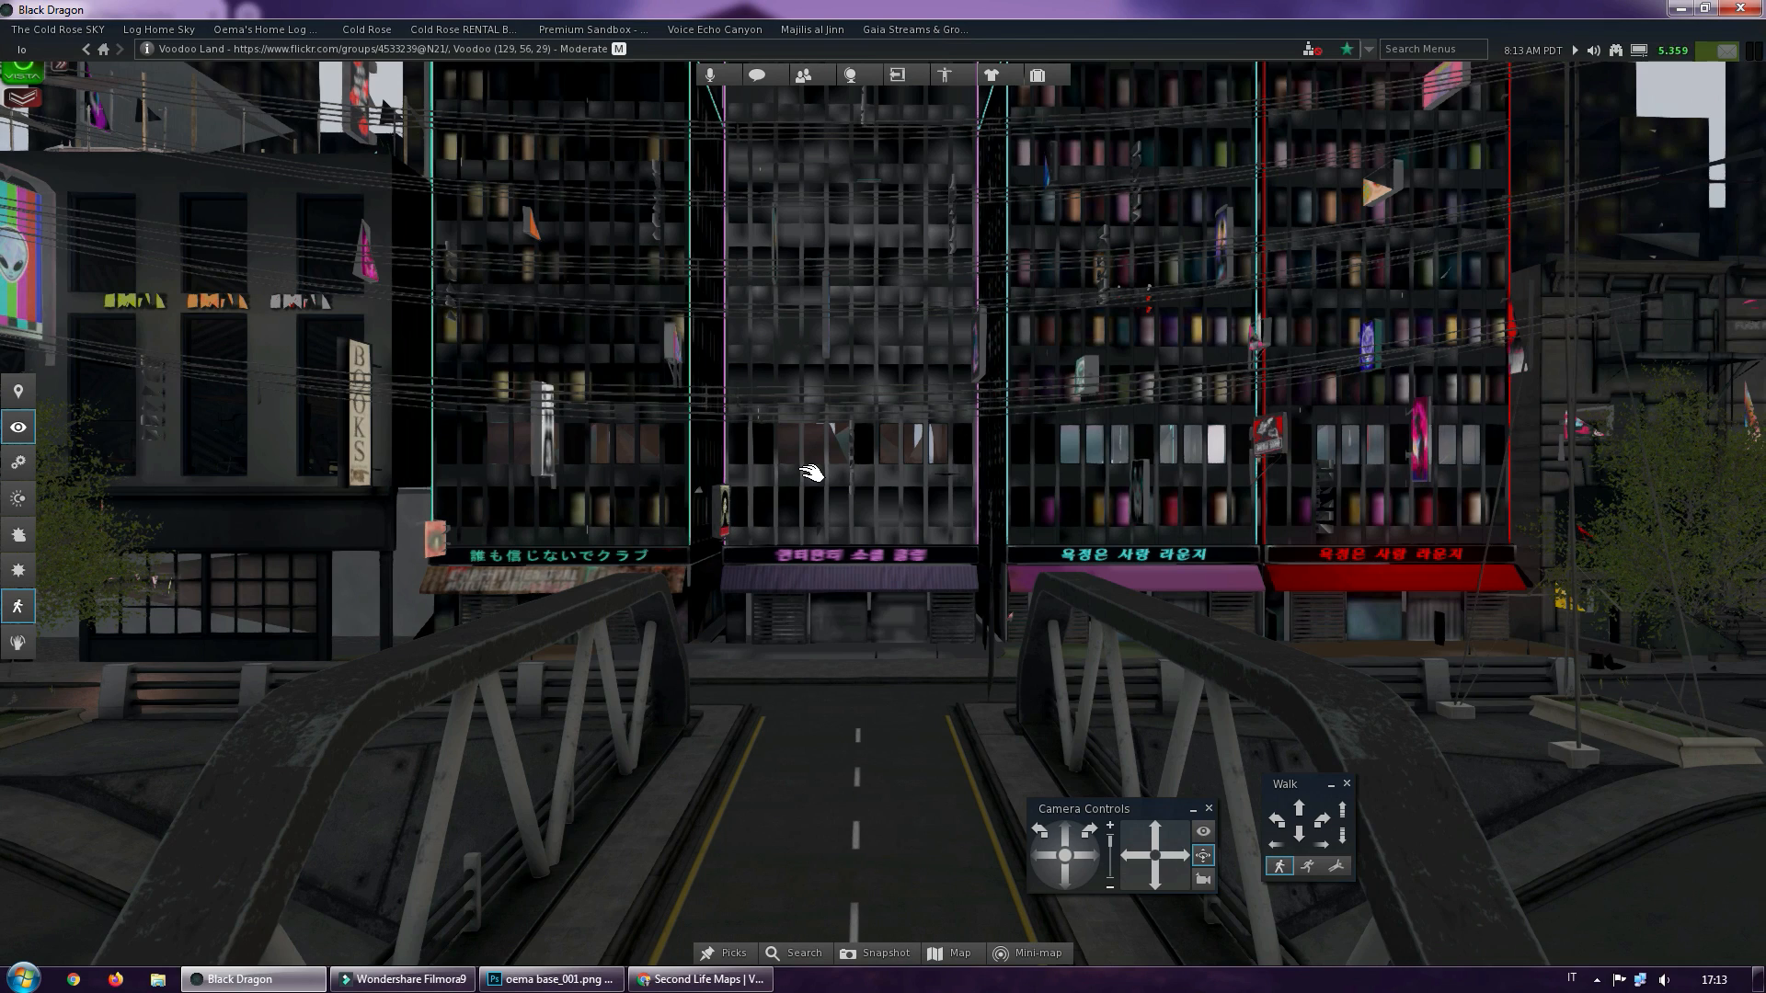
key("ctrl+0")
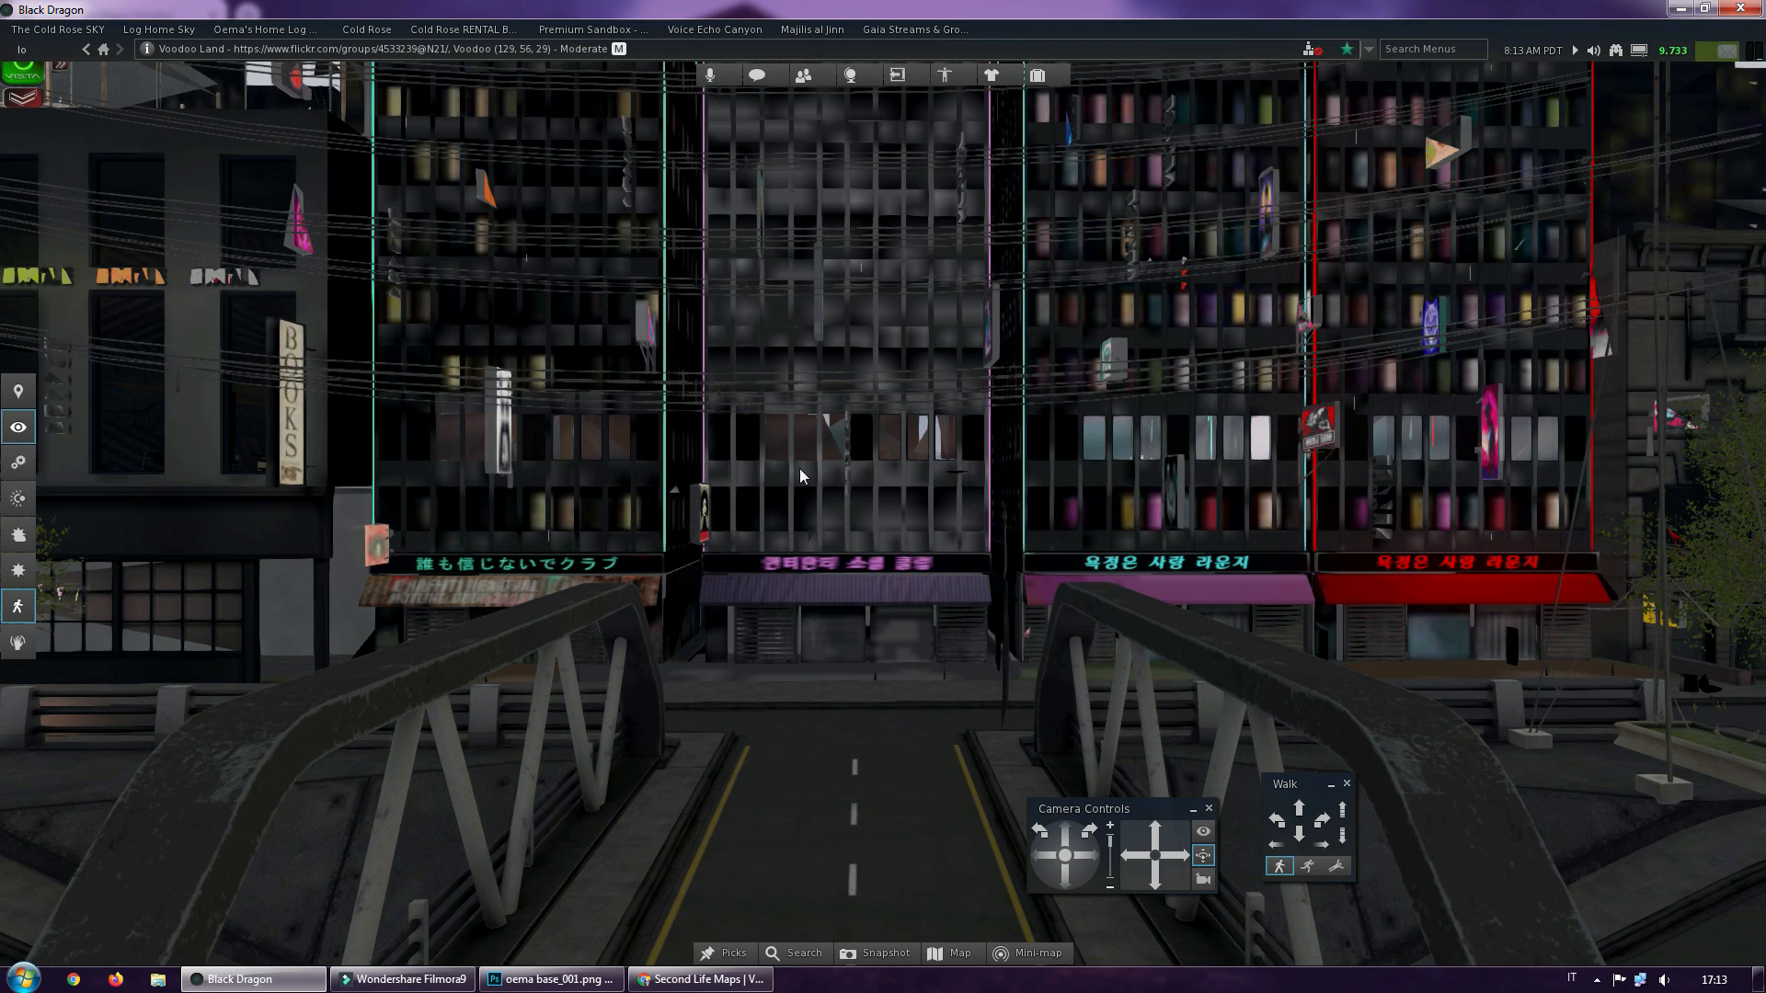
mouse_move(793, 472)
left_mouse_down("alt")
mouse_move(855, 472)
mouse_move(808, 472)
left_mouse_up("alt")
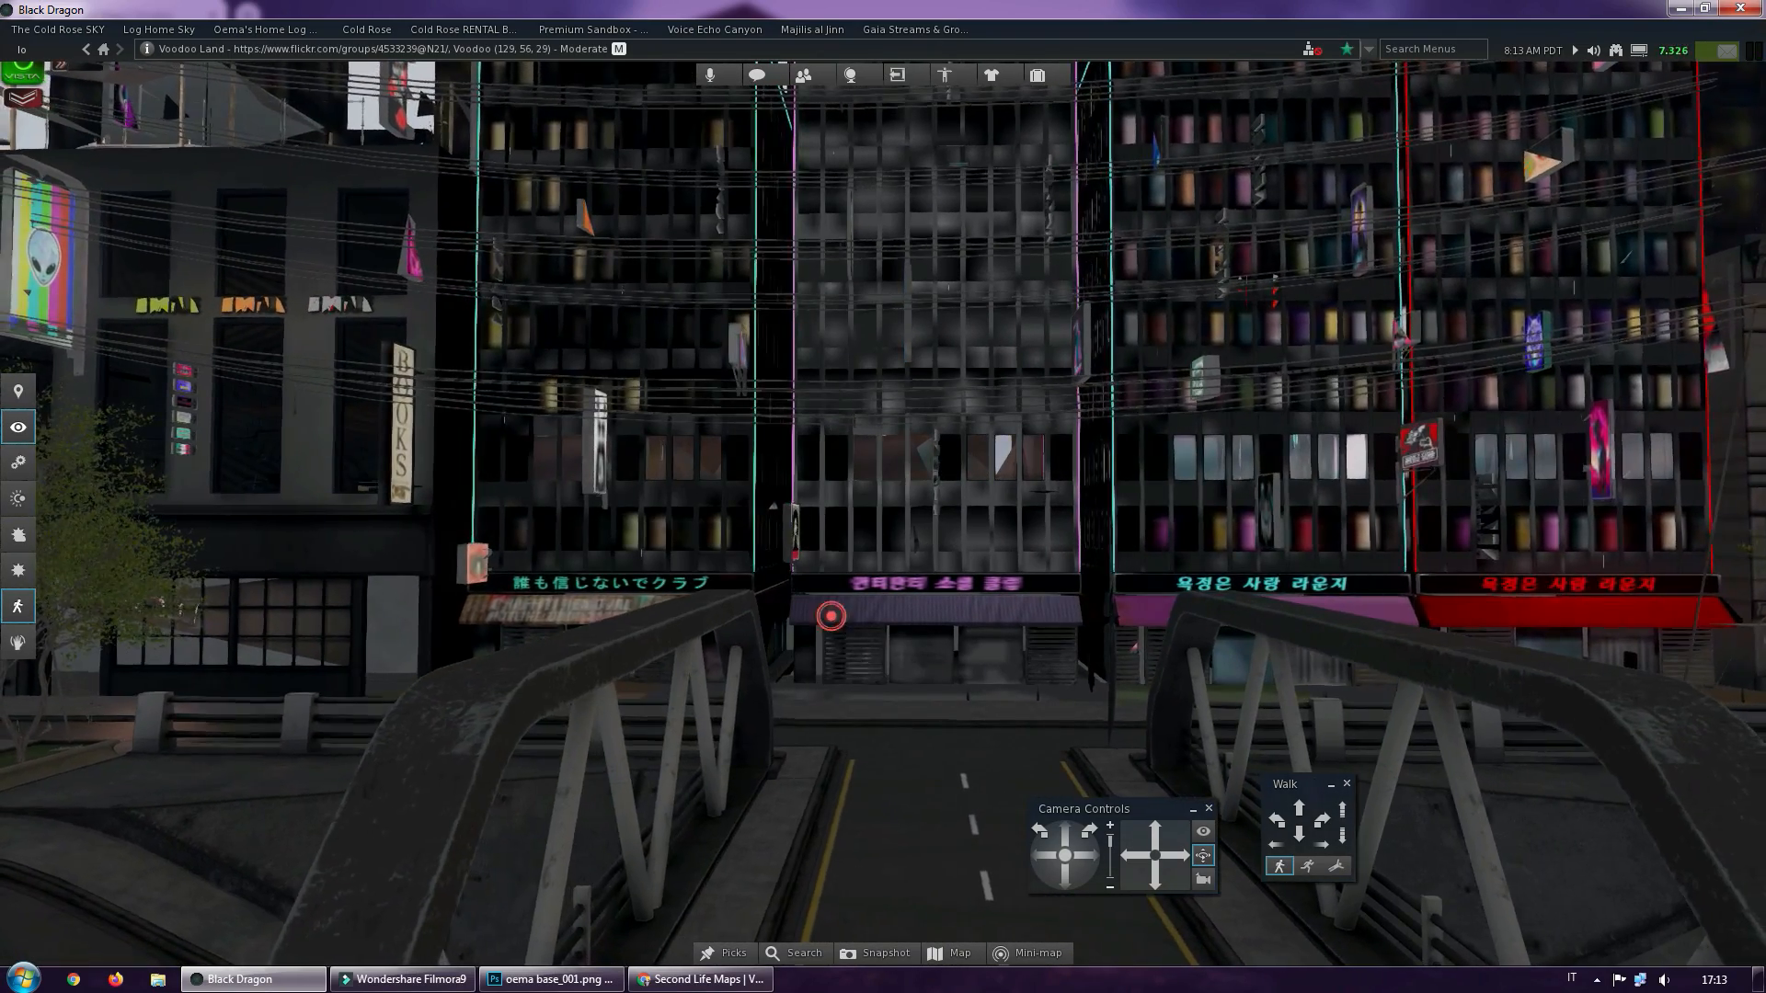
left_click_drag(831, 616, 811, 594, "ctrl+alt")
scroll(884, 497, "down", 4)
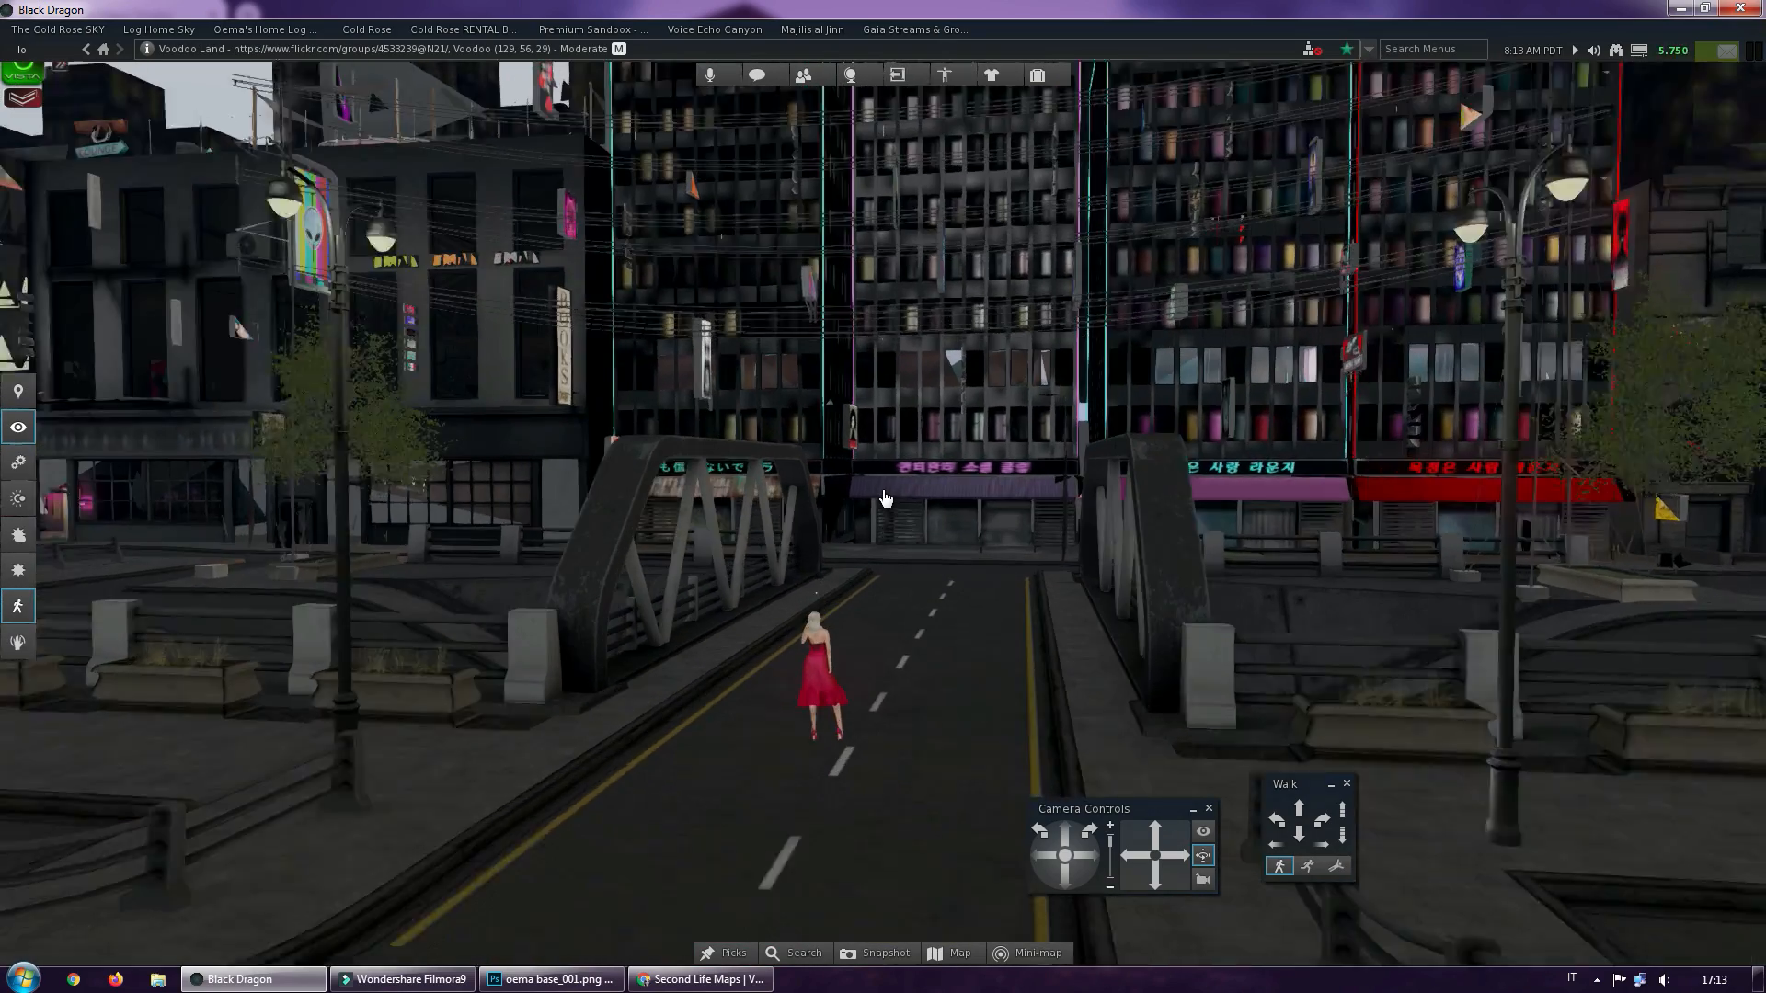
scroll(884, 497, "up", 2)
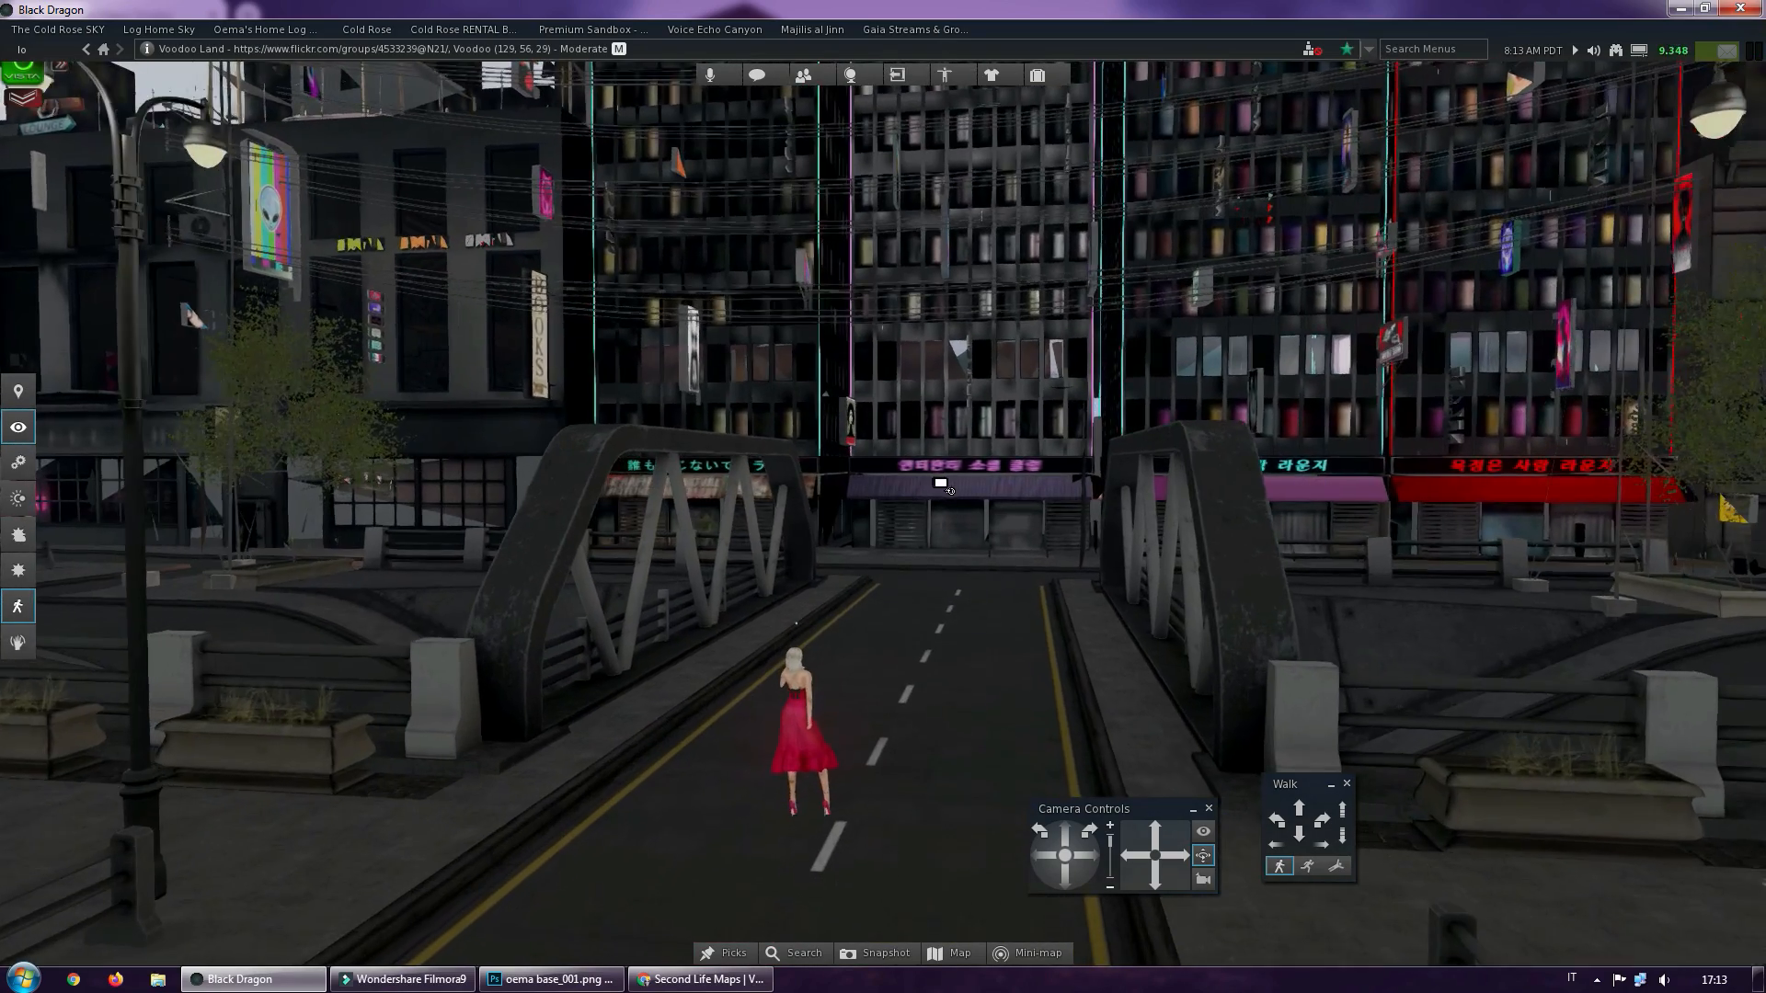
left_click_drag(938, 484, 977, 474, "alt")
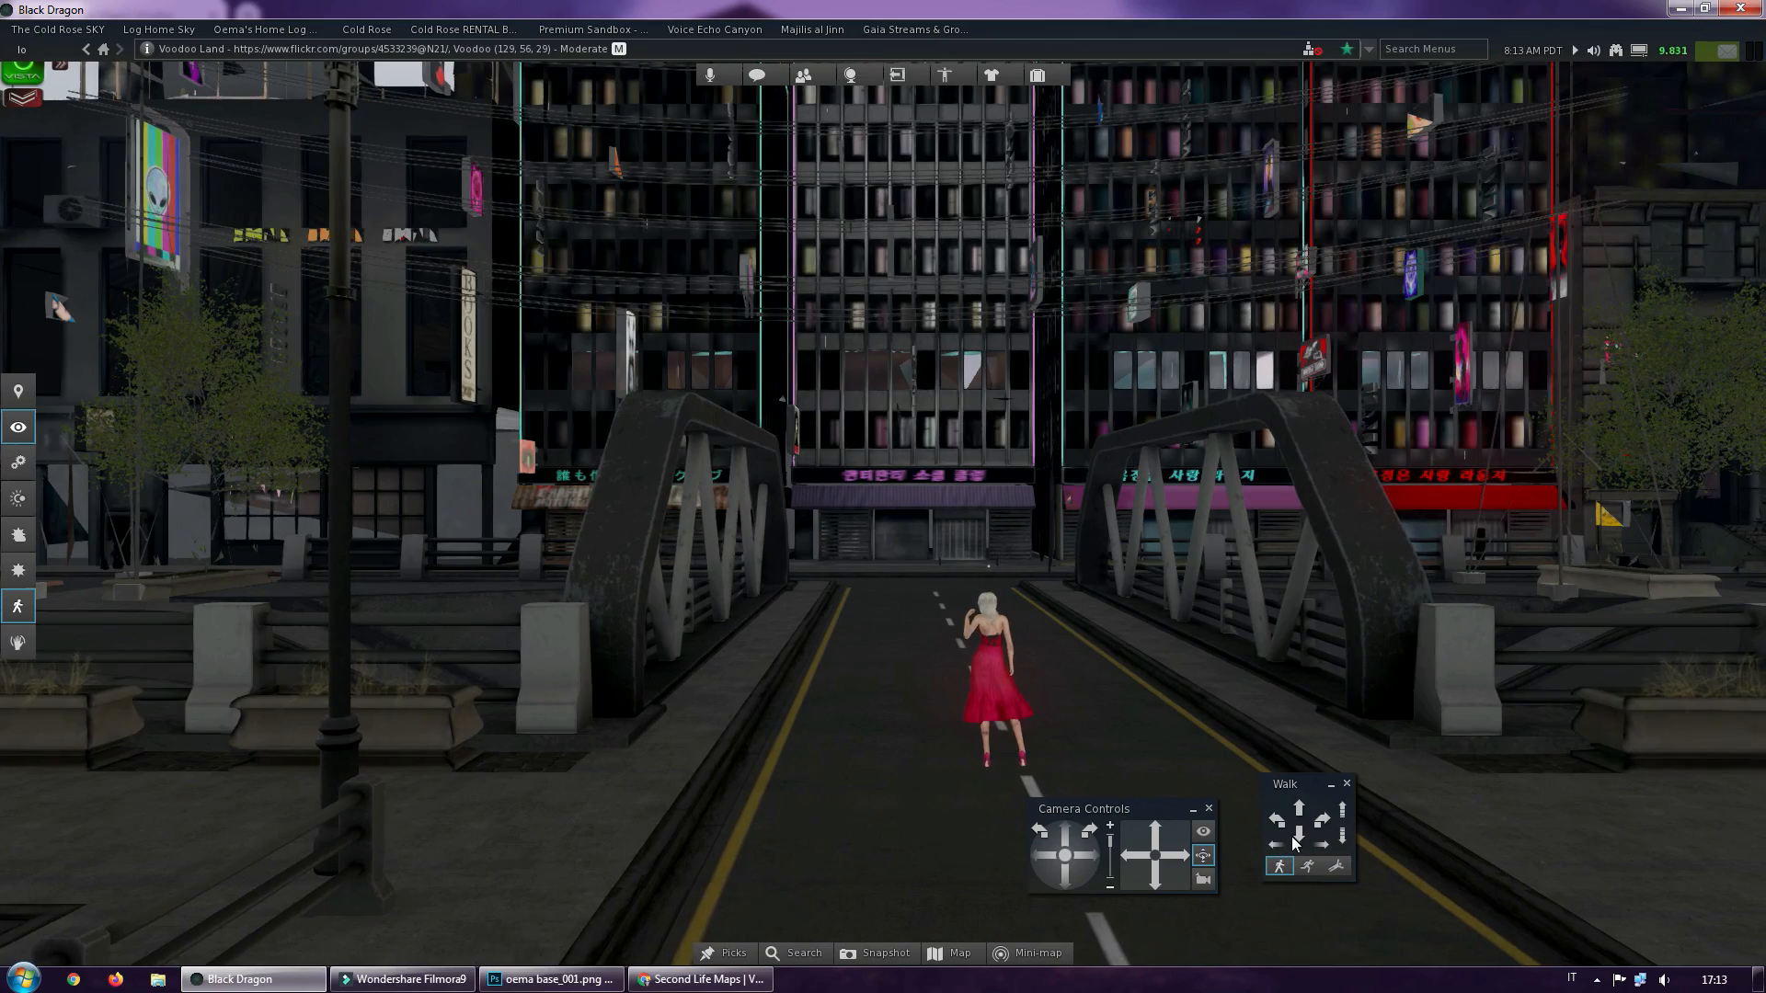
left_click(1295, 839)
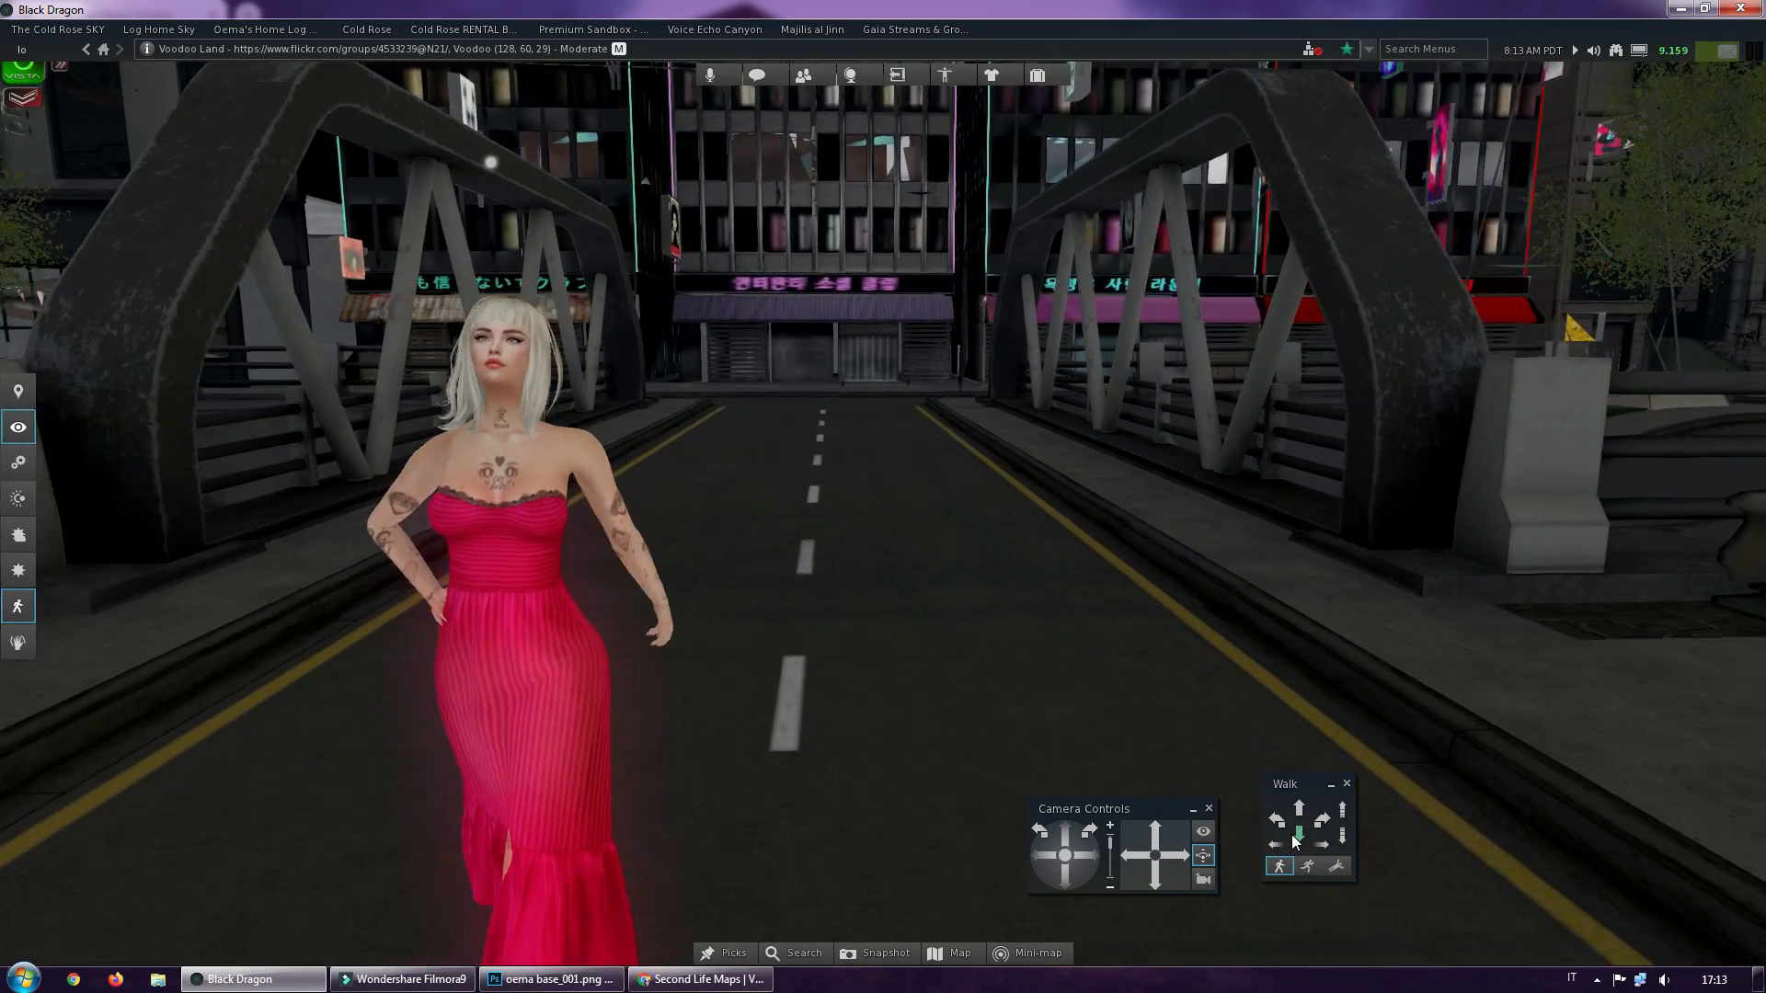
Examine the facade of the middle building behind the bridge, comparing its windows and neon signs at close and wider range
left_click(862, 165, "alt")
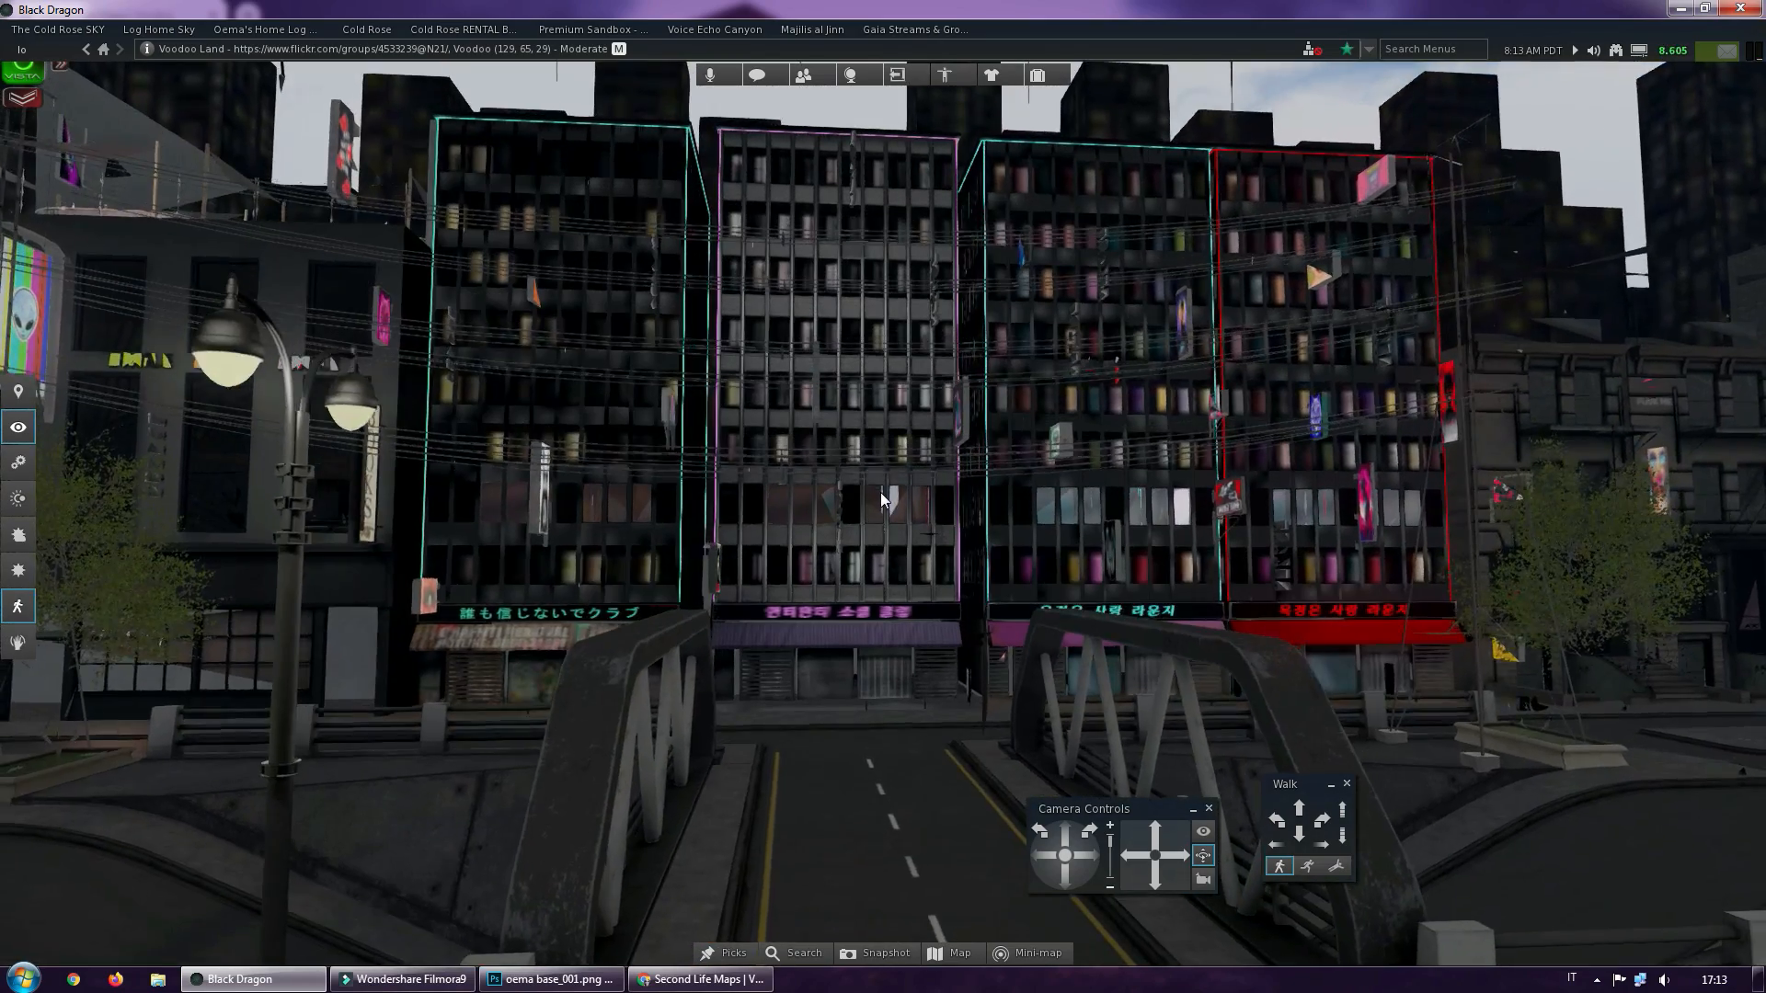
scroll(879, 494, "up", 4)
scroll(880, 494, "up", 5)
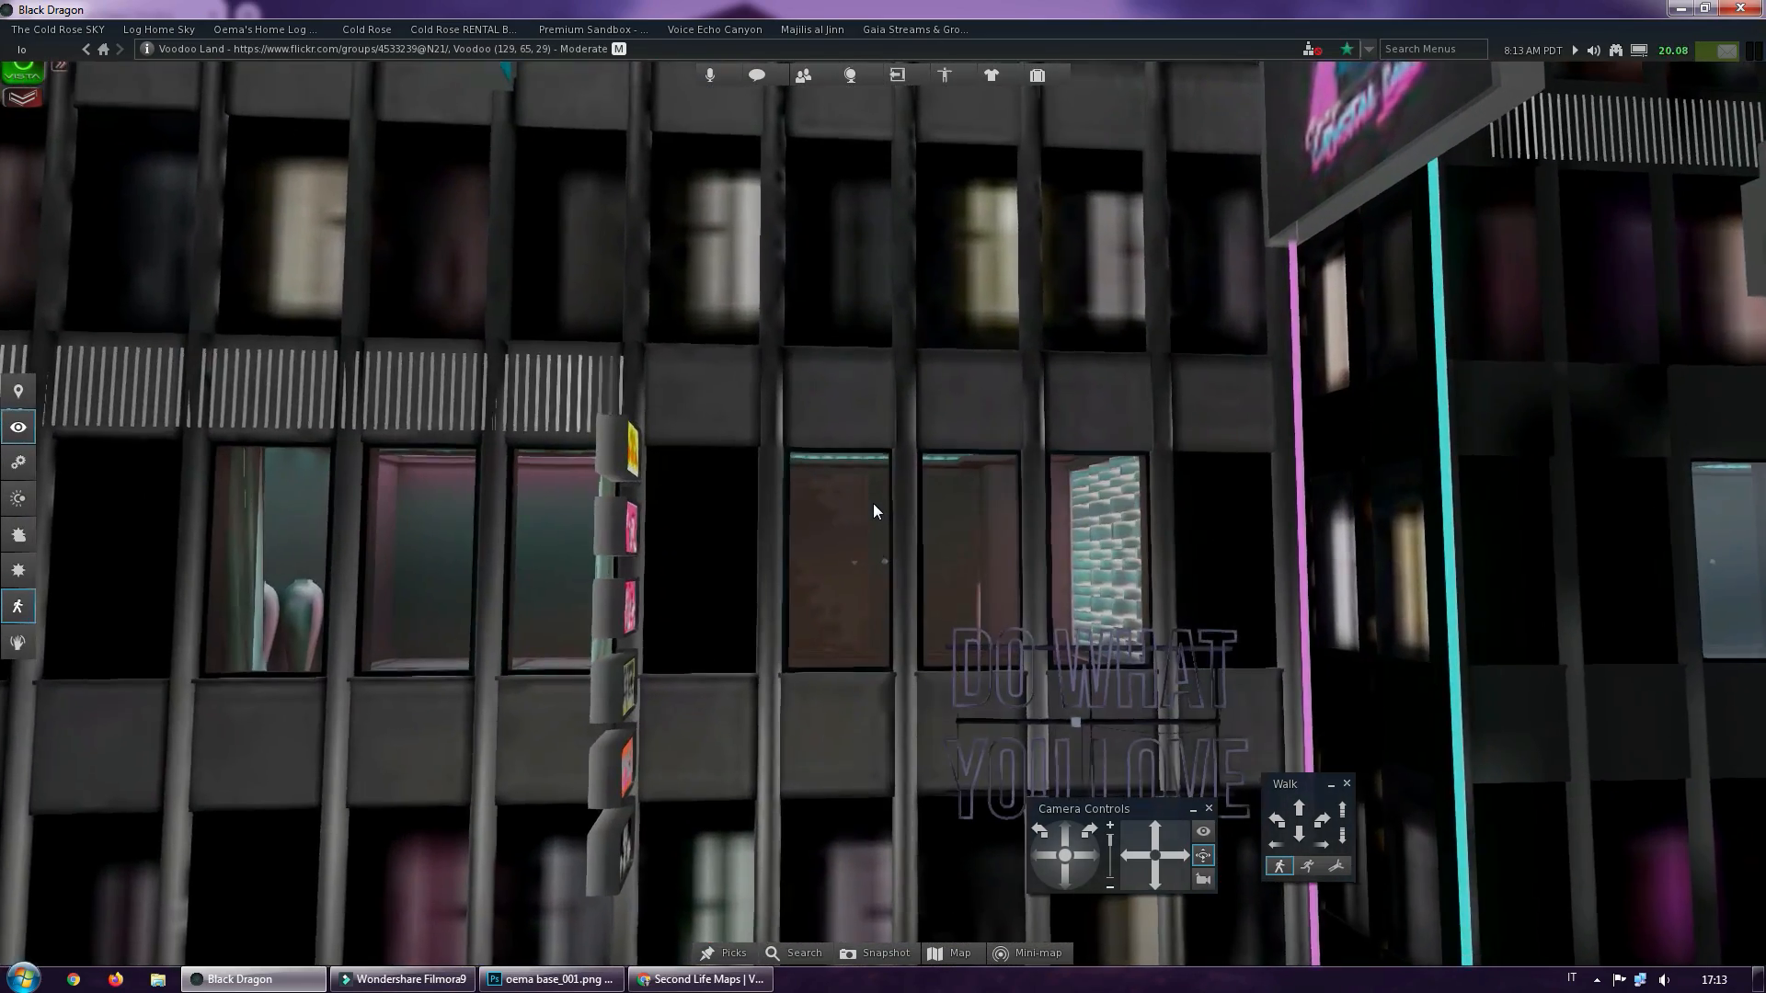
scroll(873, 504, "up", 2)
scroll(870, 506, "down", 4)
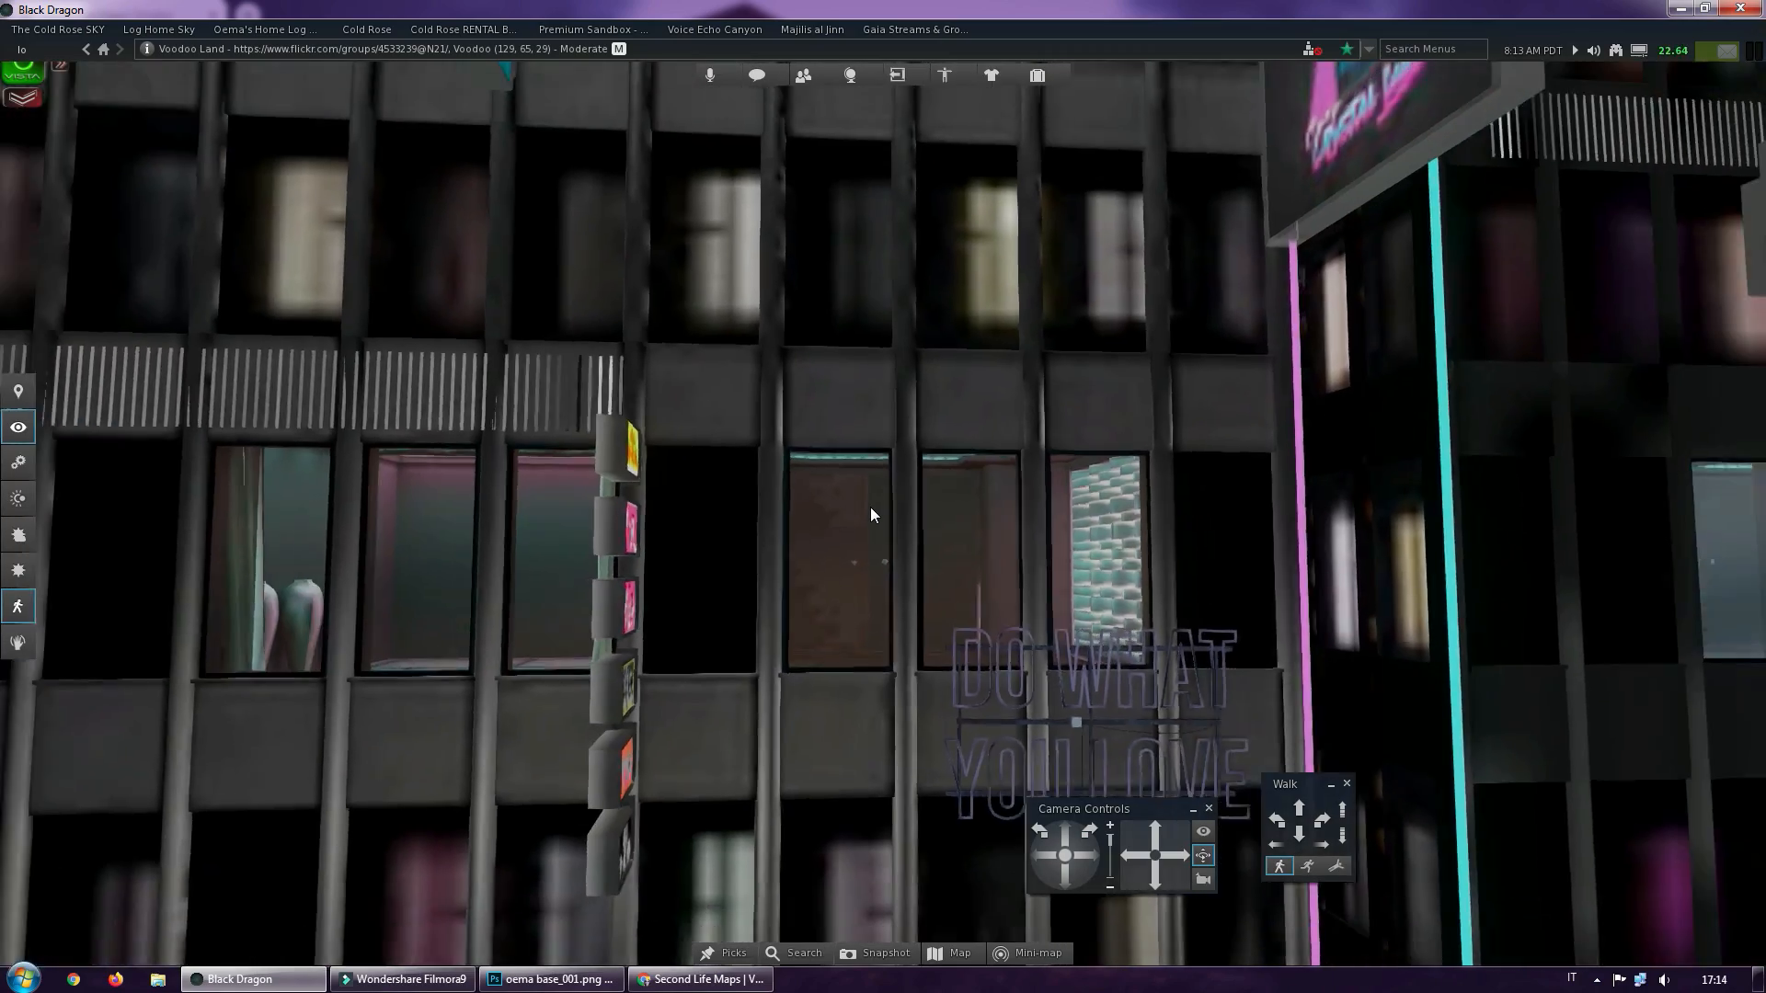
scroll(870, 509, "down", 6)
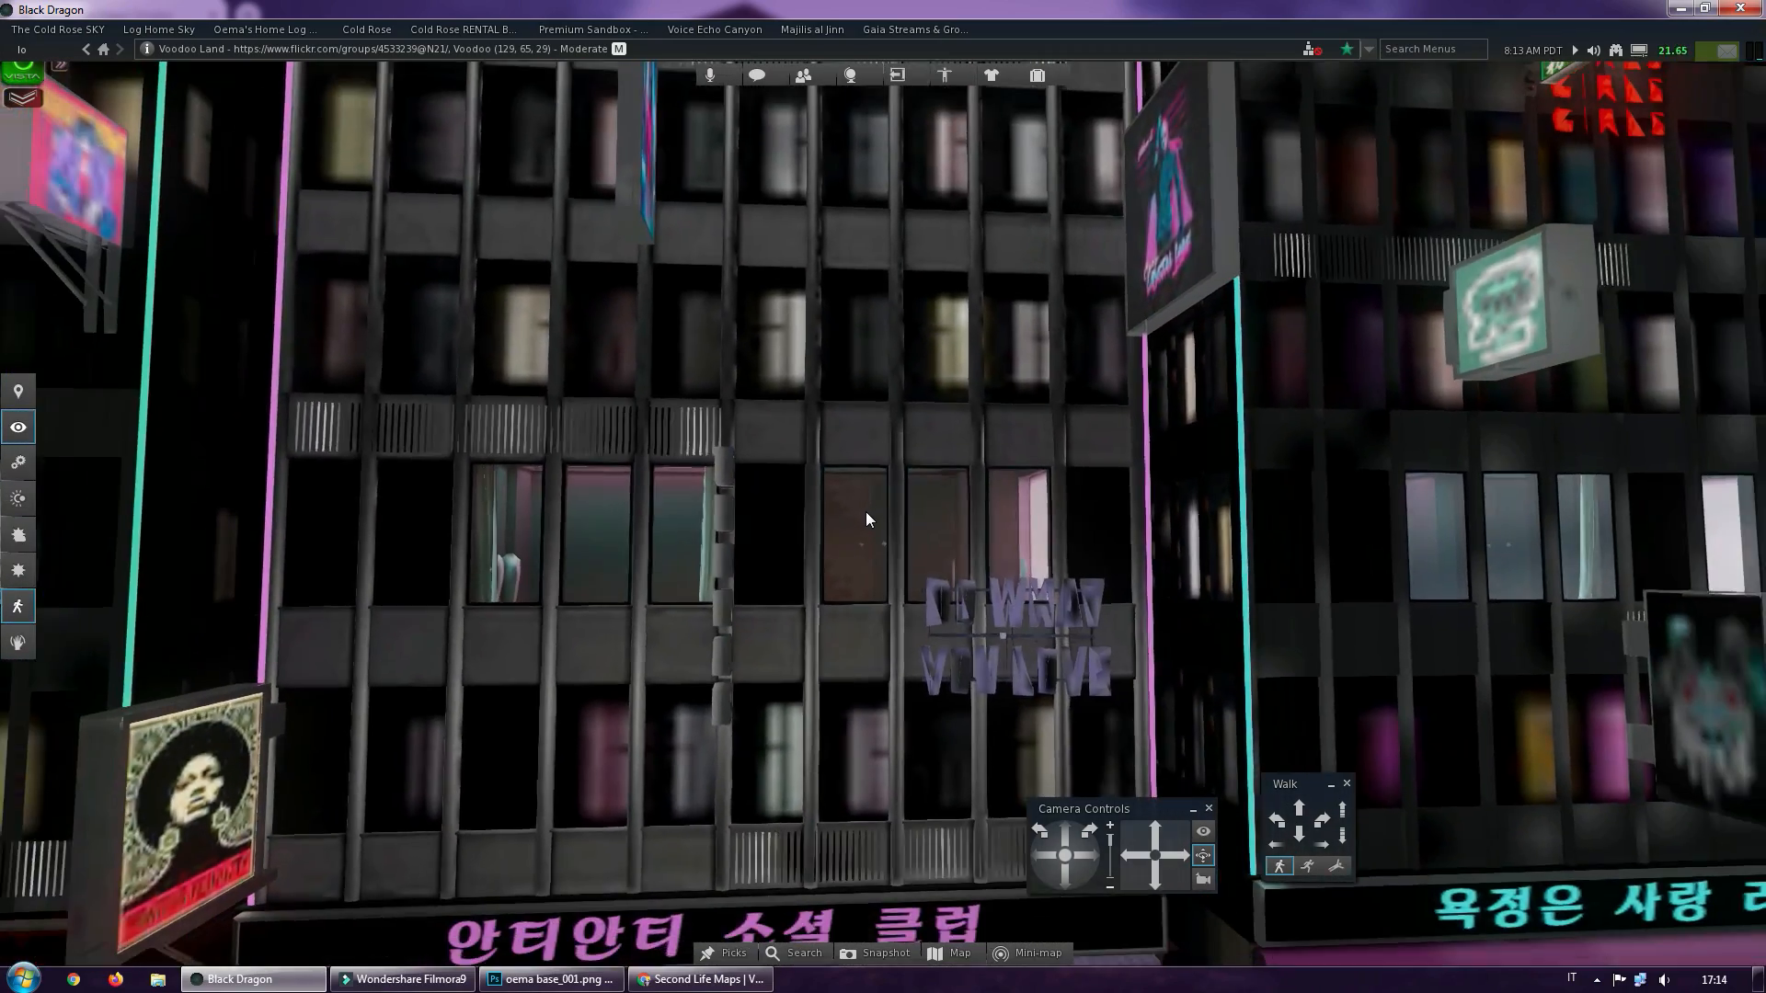
scroll(865, 511, "up", 5)
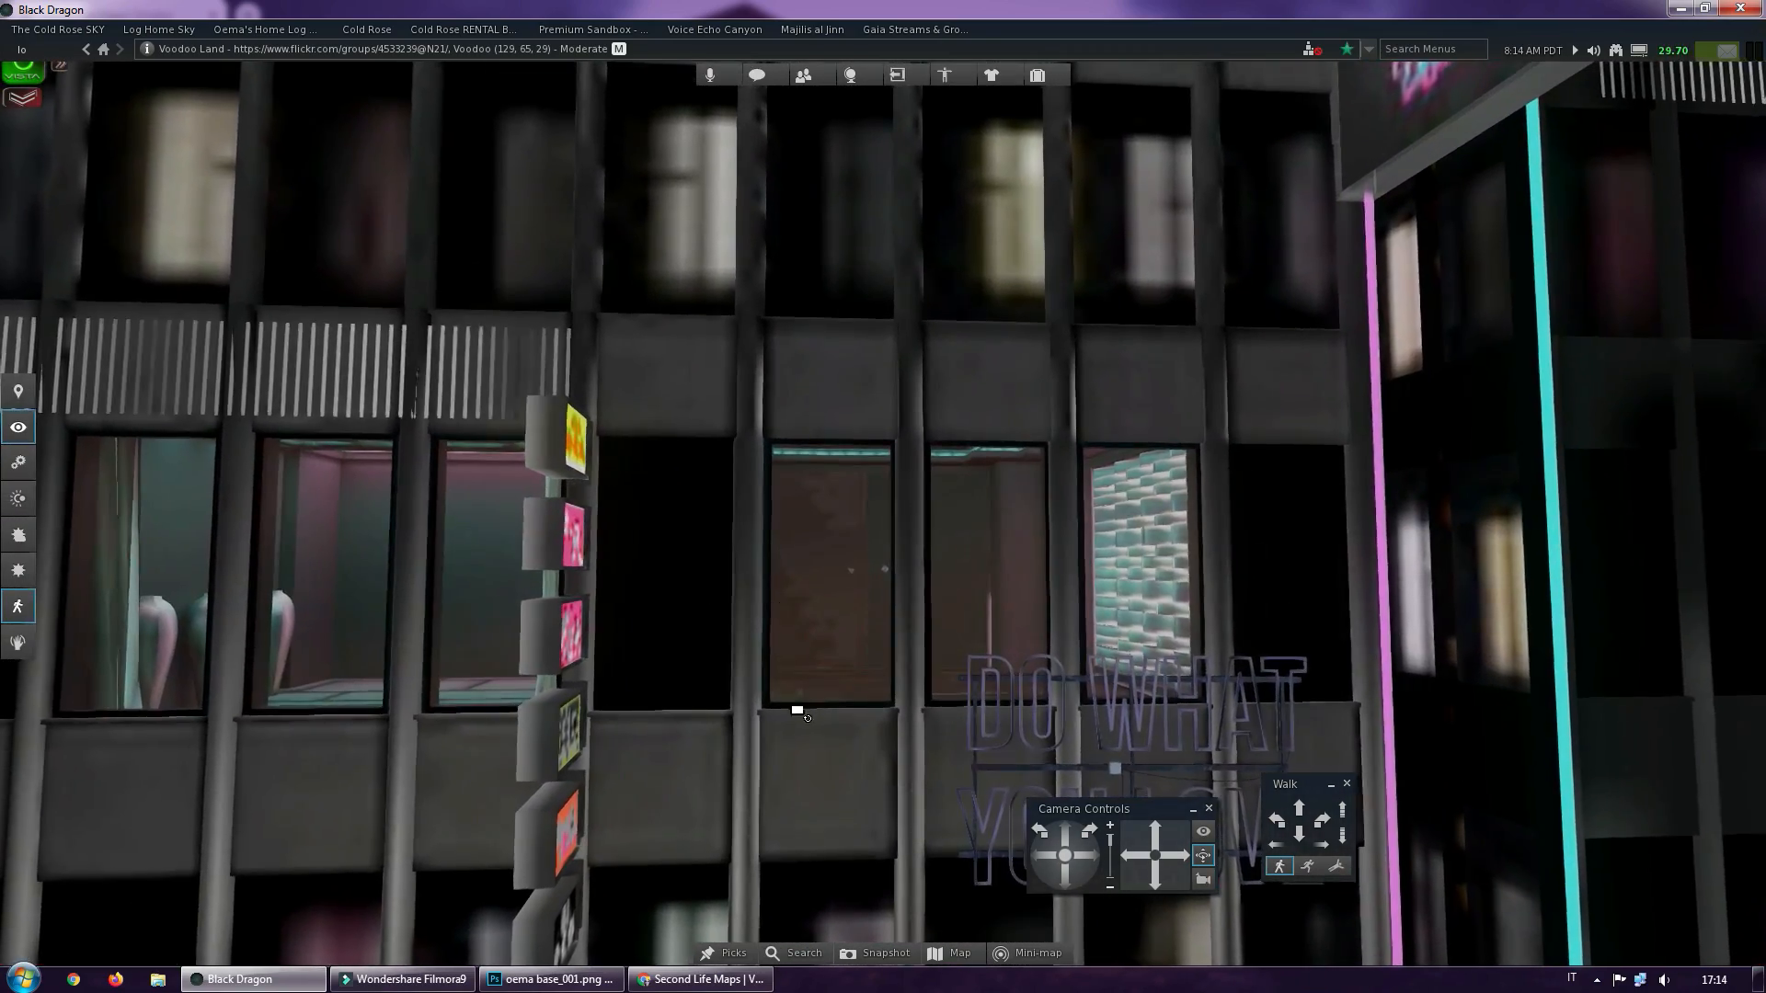
left_click(798, 710, "ctrl+alt")
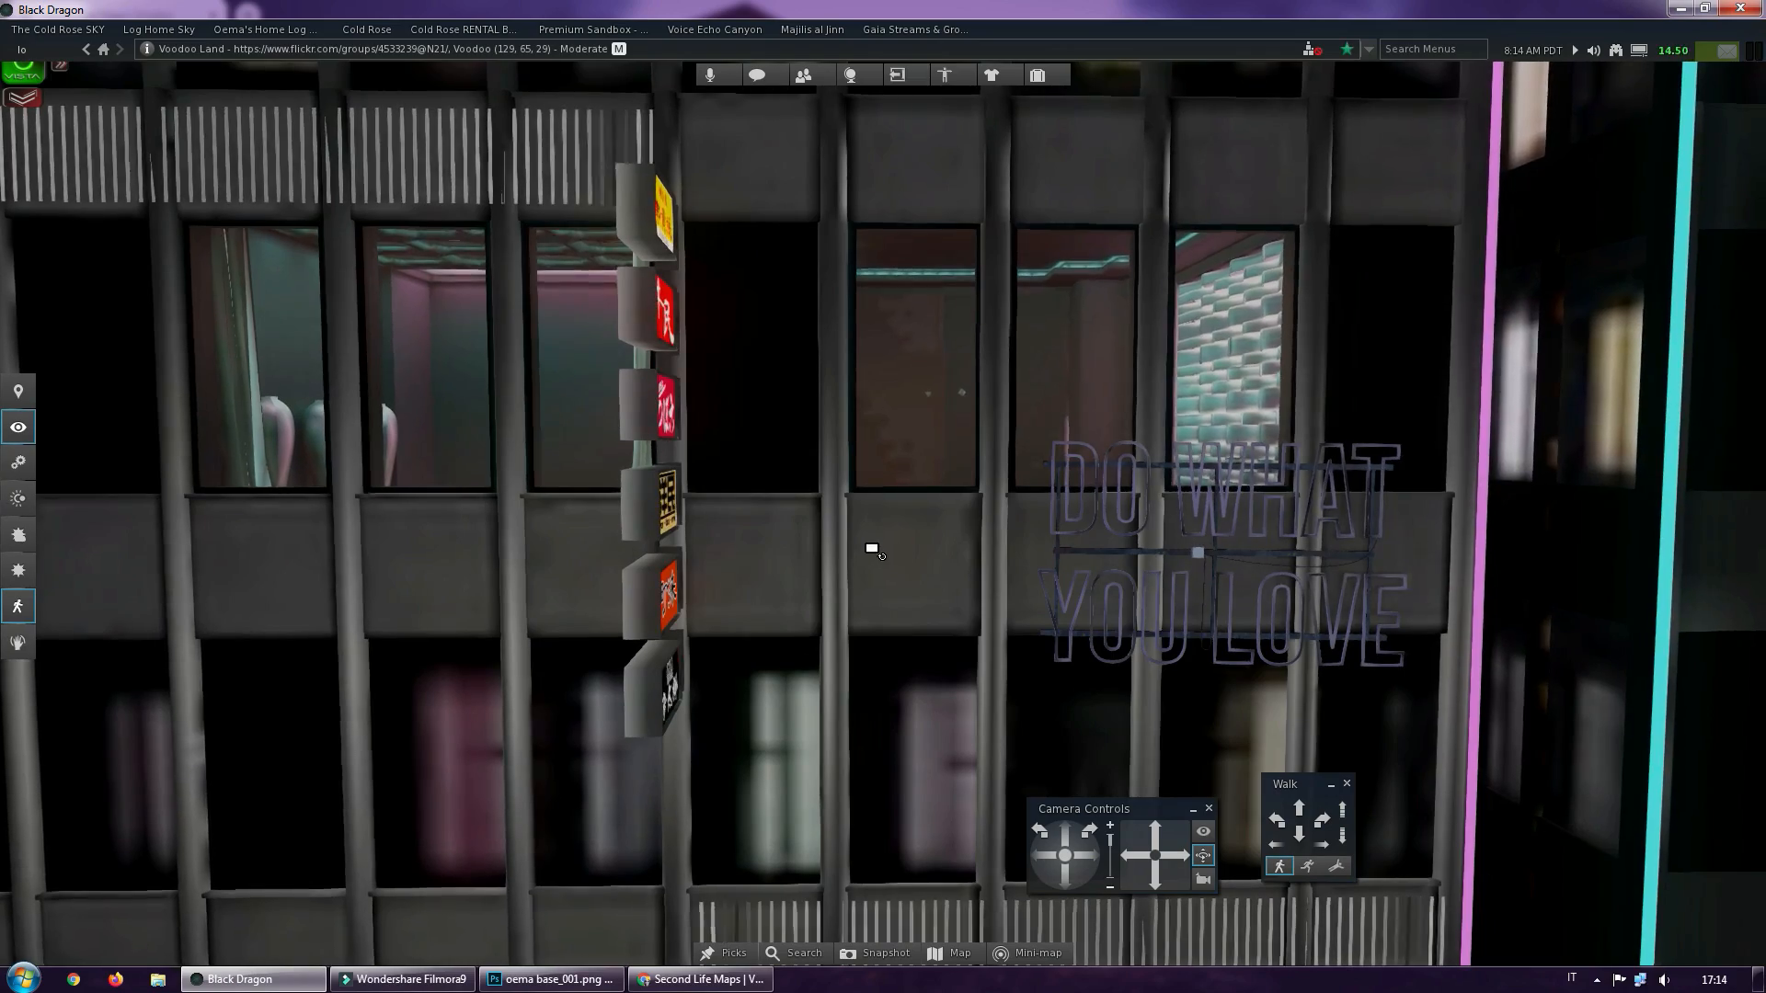
left_click(871, 547, "ctrl+alt")
scroll(872, 501, "down", 5)
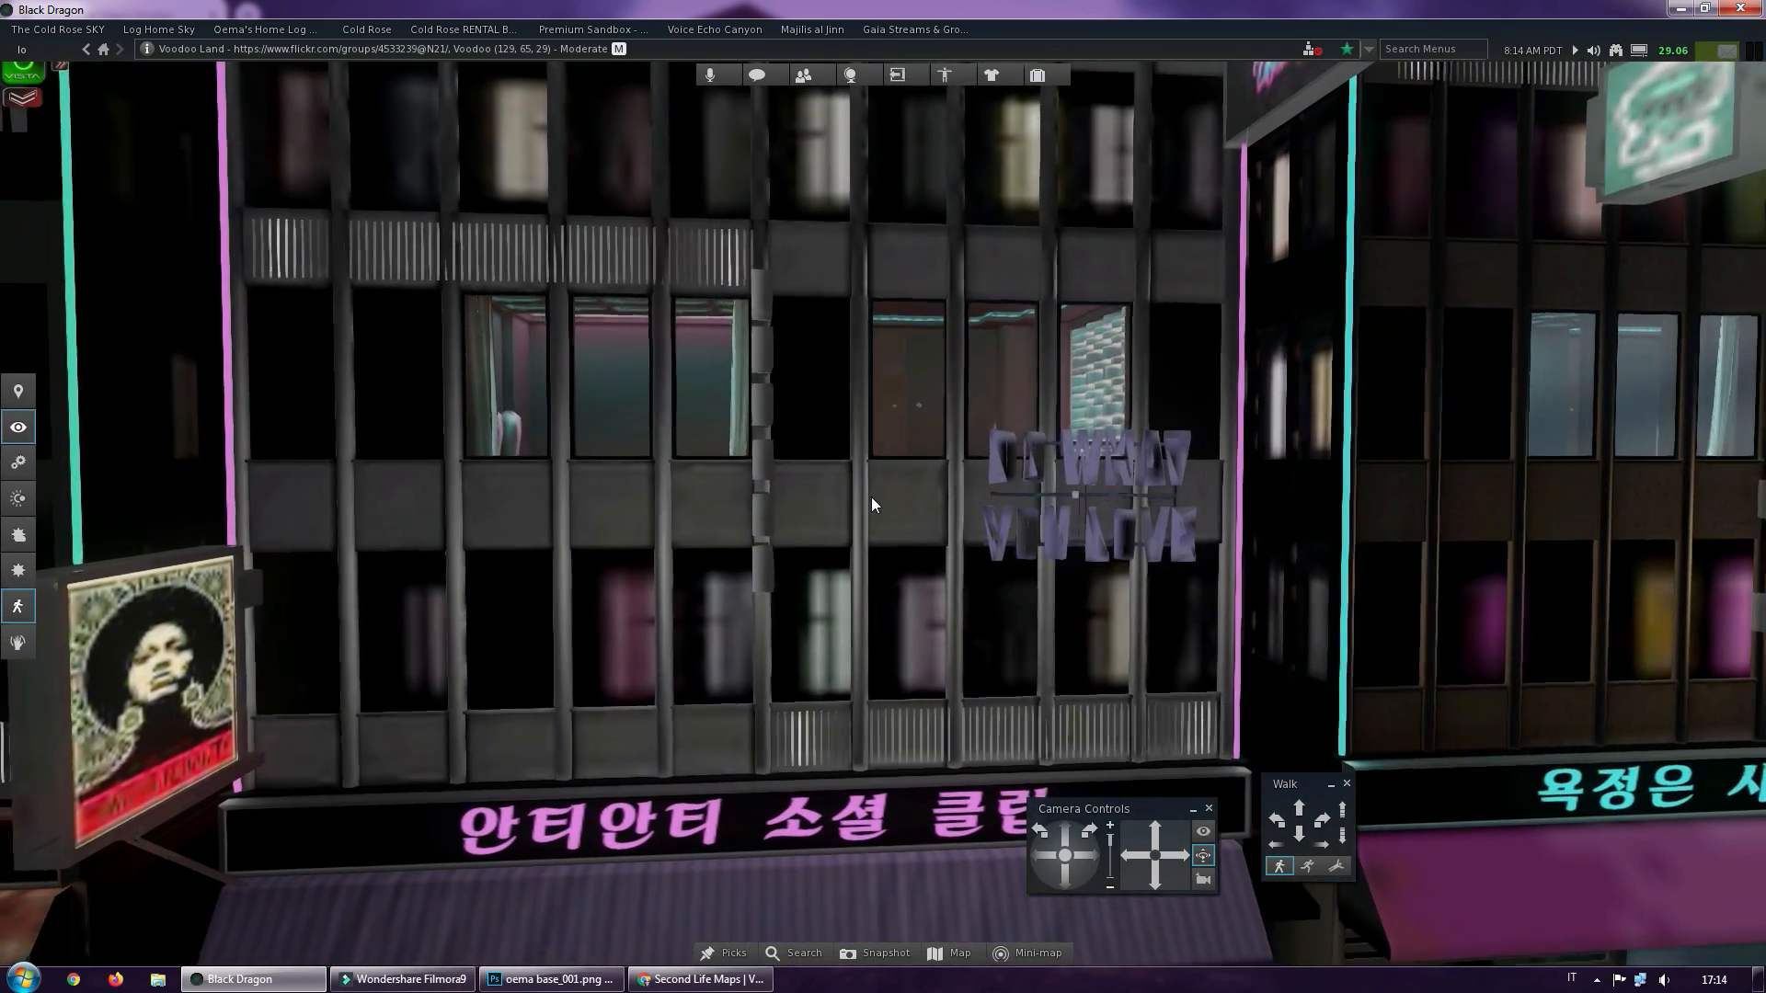
scroll(872, 504, "down", 3)
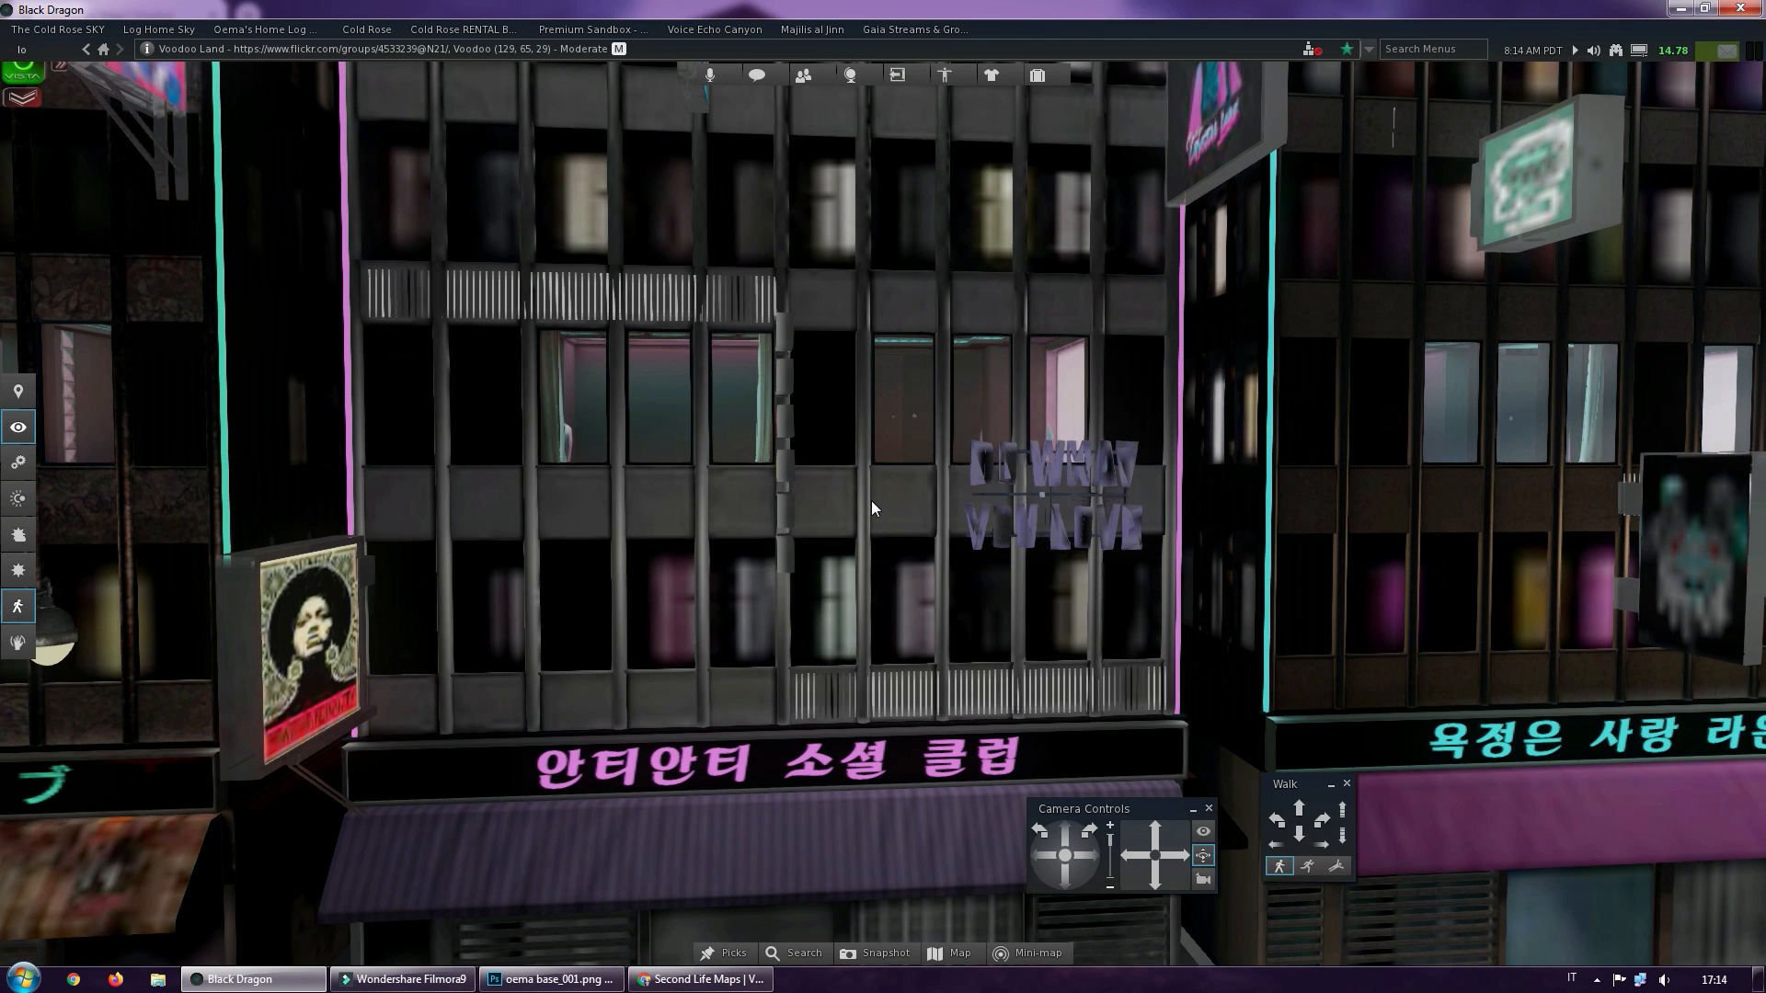
Frame the empty road symmetrically between the two bridge arches, with the neon-lit buildings behind and the avatar out of view
left_click_drag(768, 819, 883, 493, "ctrl+alt")
left_click_drag(845, 637, 927, 524, "ctrl+alt")
scroll(880, 490, "down", 4)
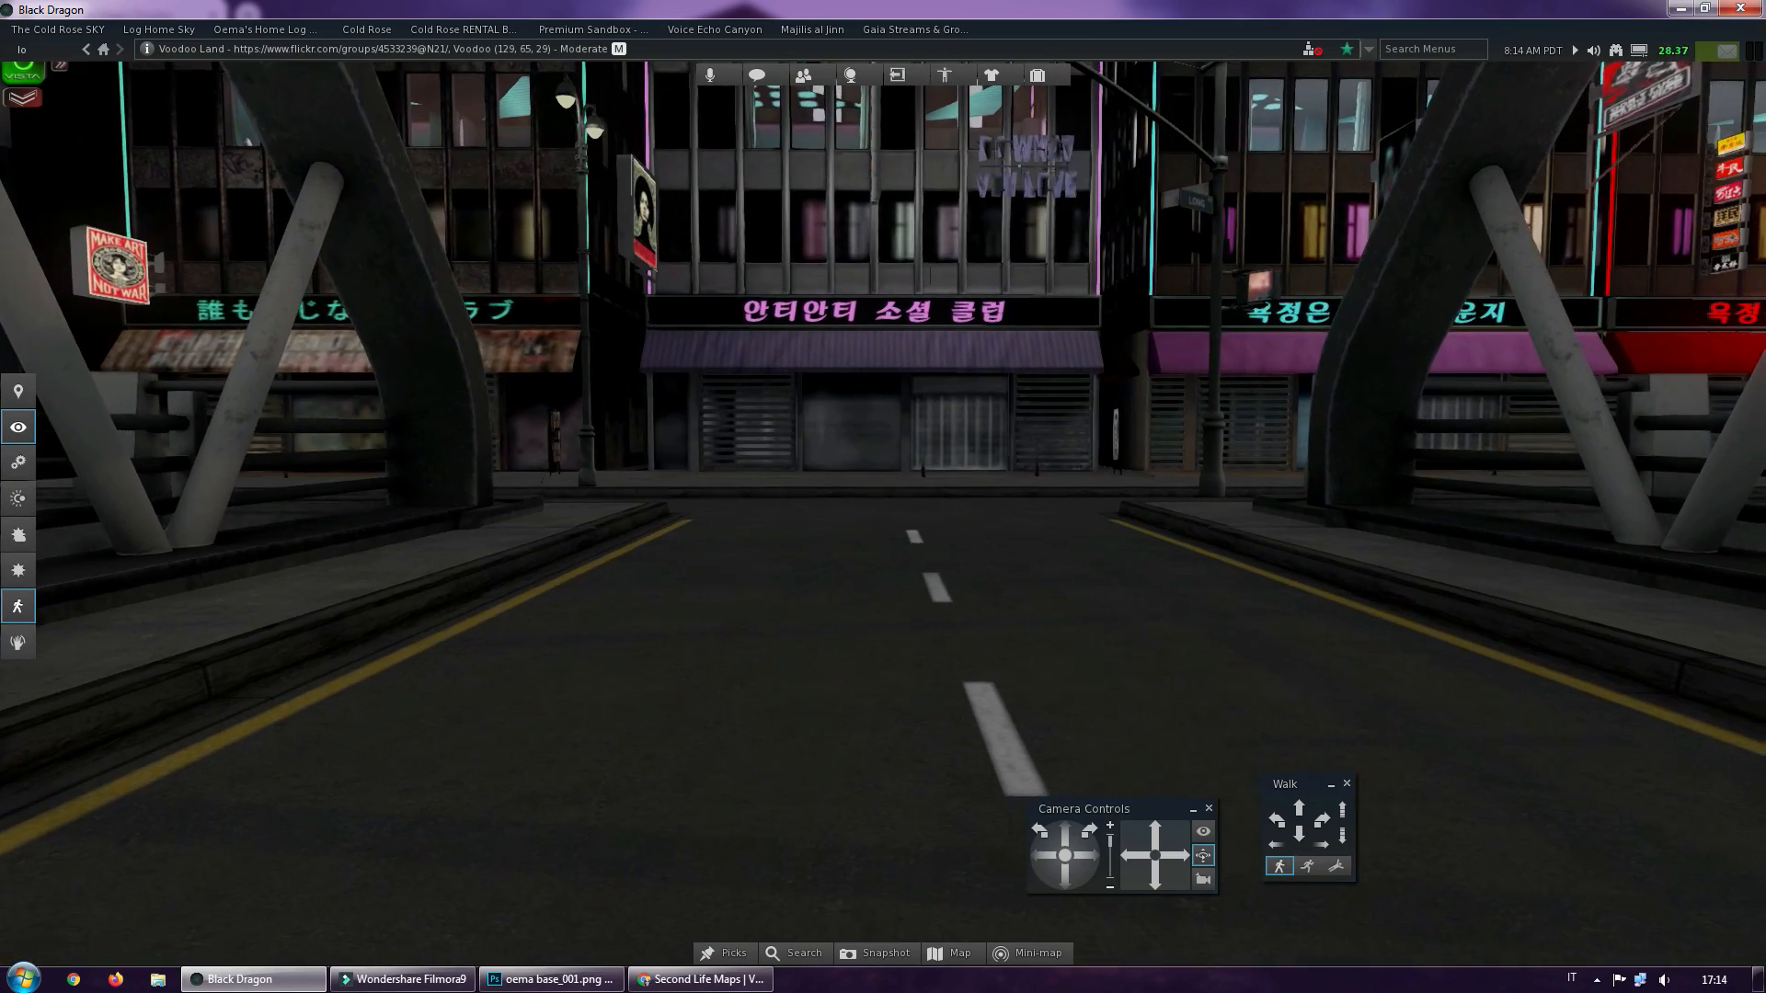
scroll(886, 493, "down", 7)
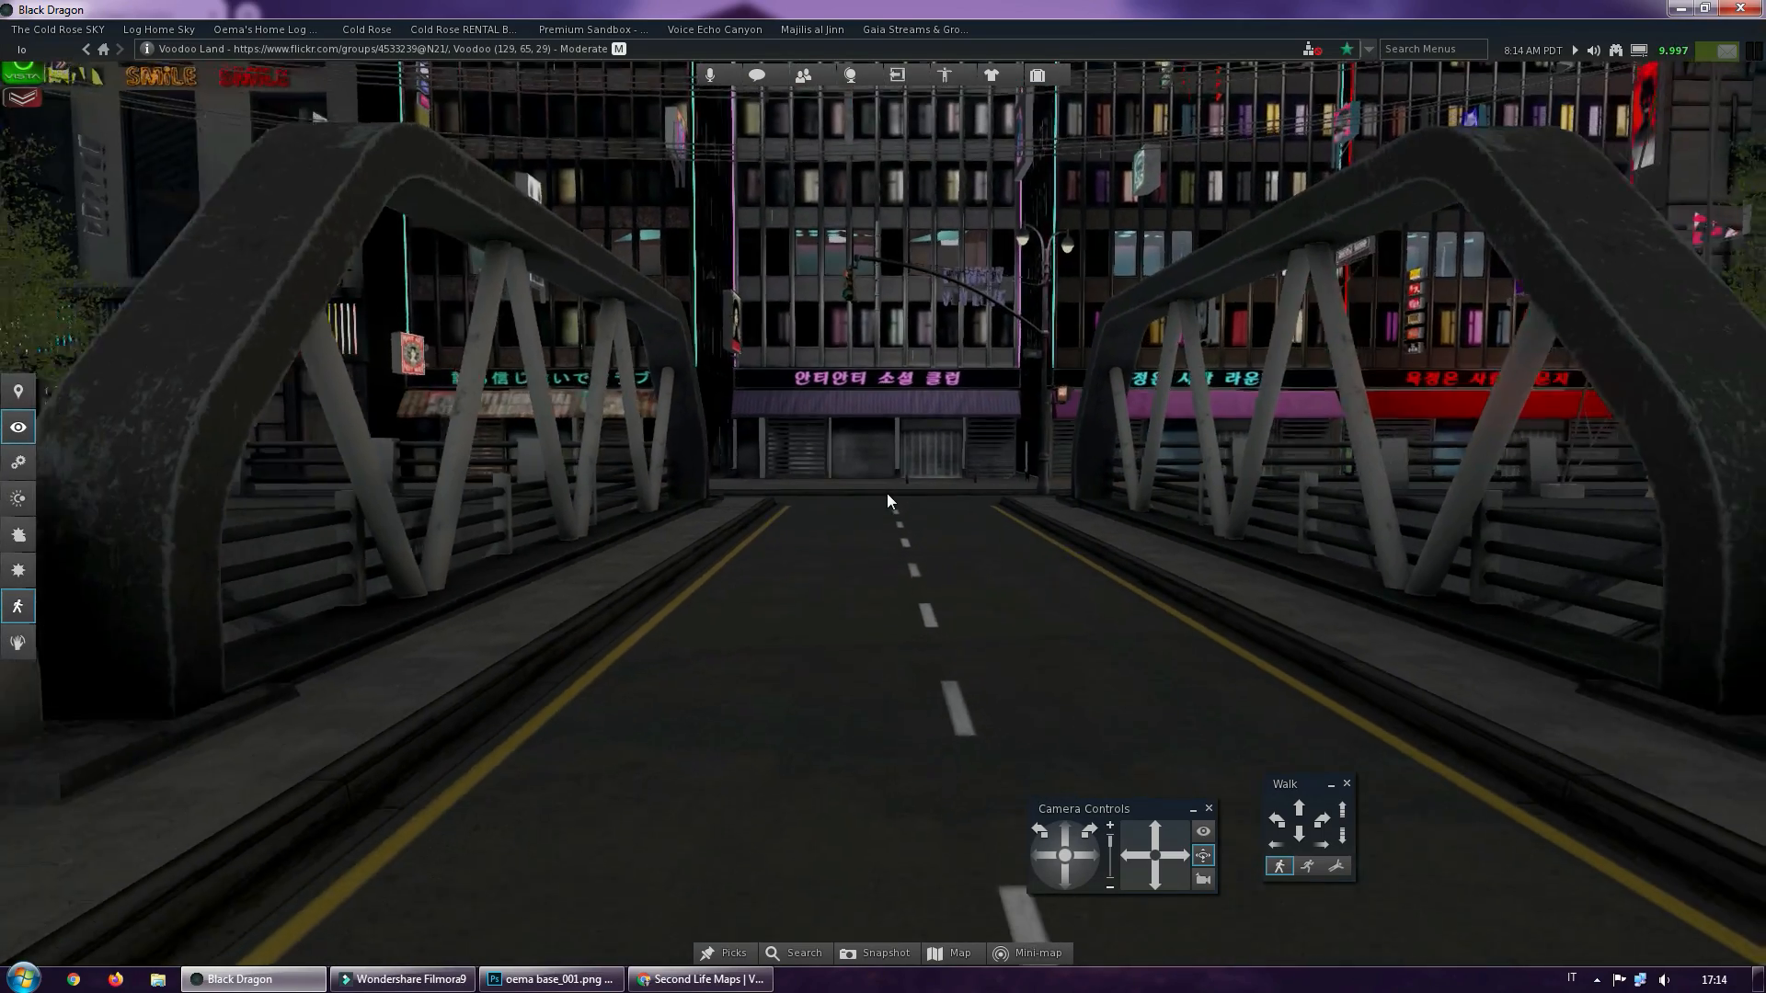
scroll(887, 493, "up", 2)
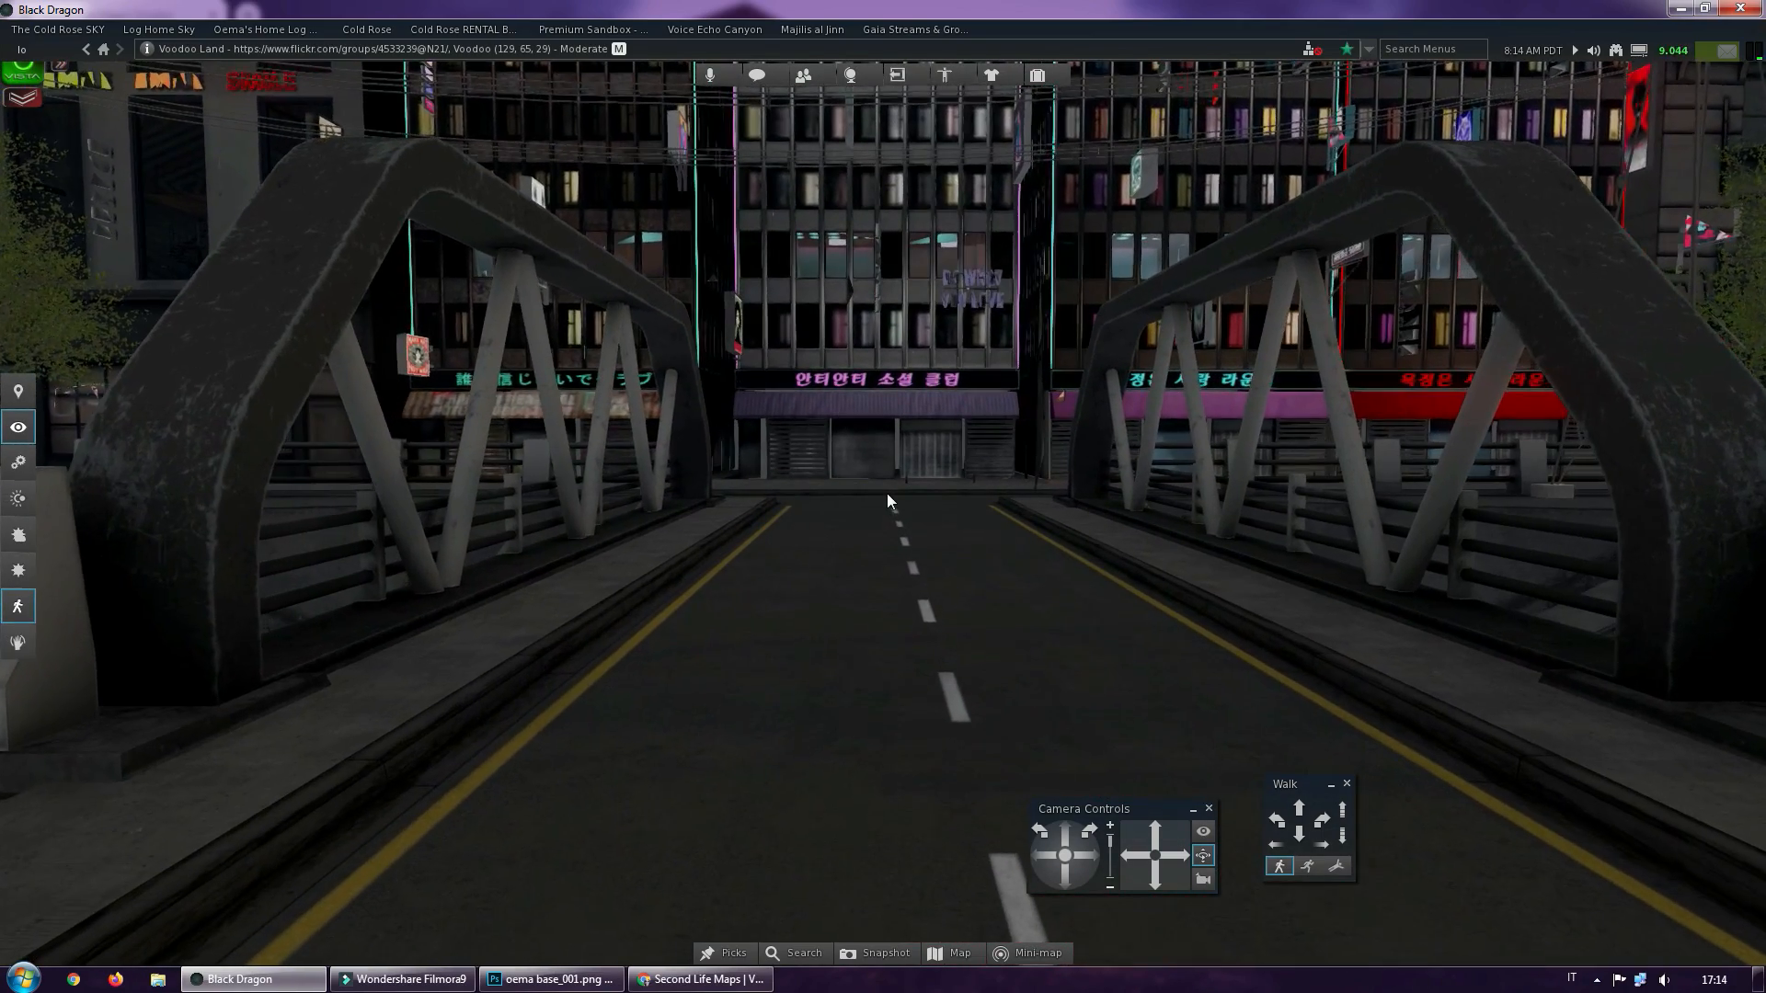
mouse_move(887, 493)
left_mouse_down("ctrl+alt")
mouse_move(920, 467)
mouse_move(903, 455)
mouse_move(887, 505)
left_mouse_up("ctrl+alt")
left_click(845, 476, "alt")
left_click(869, 505, "alt")
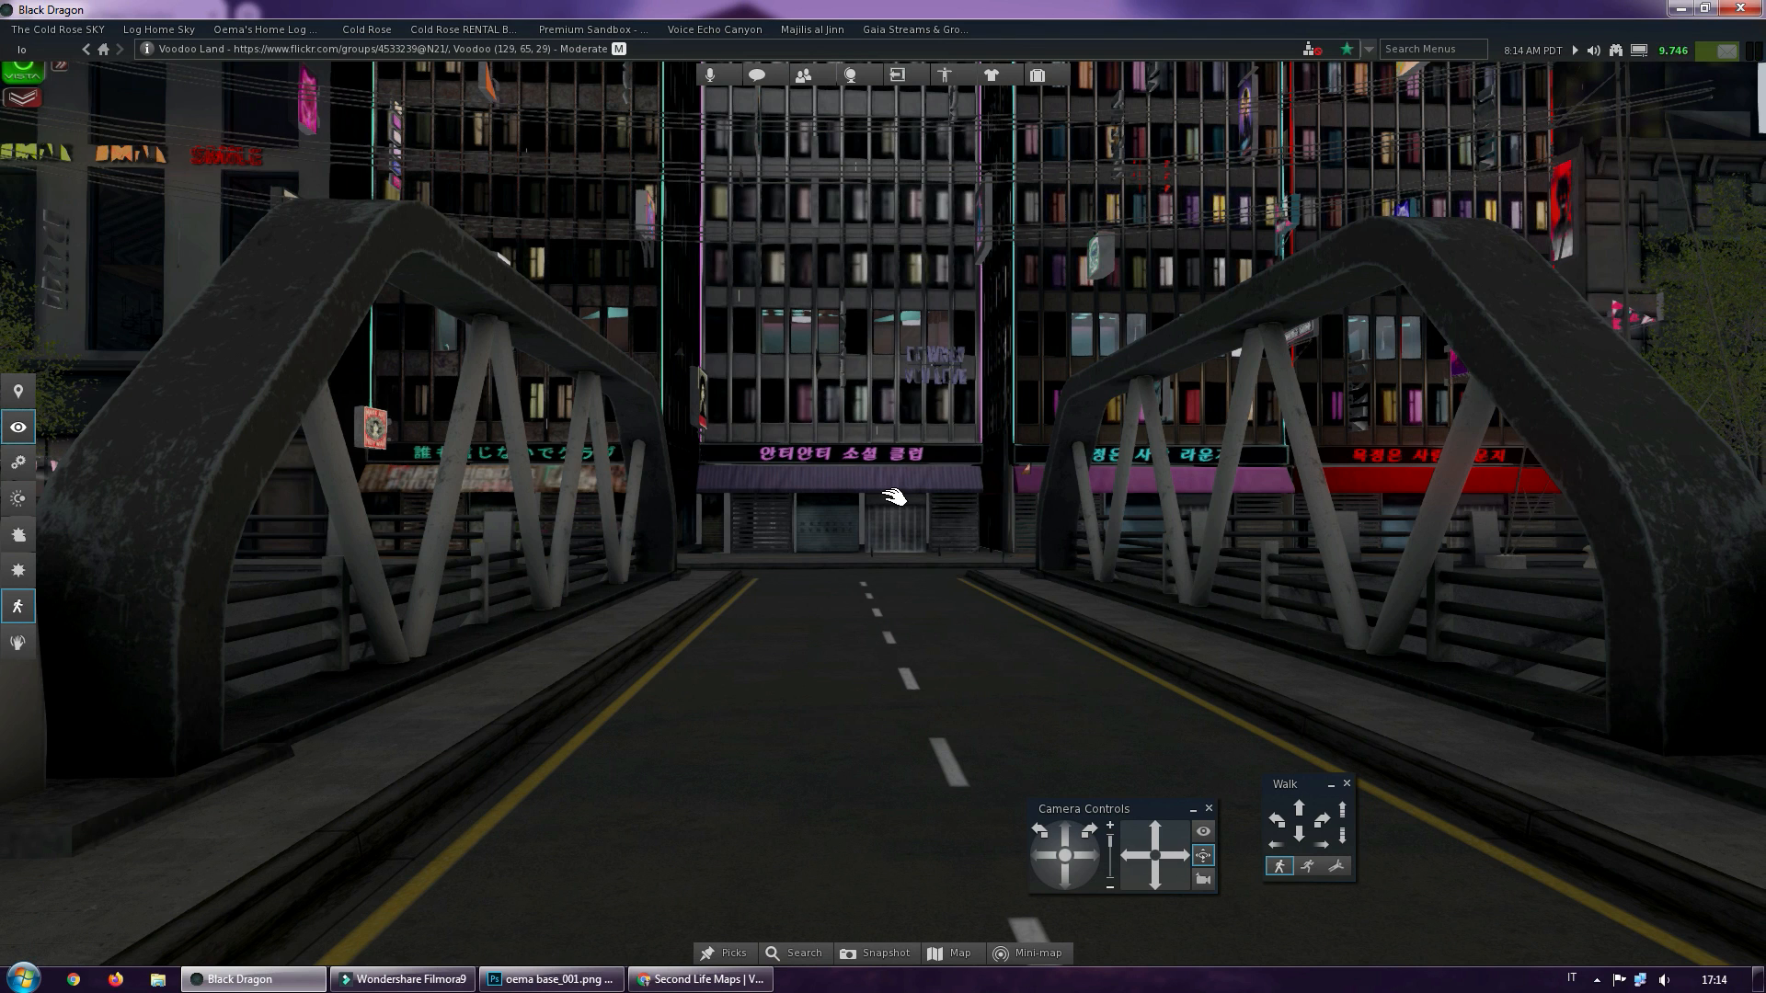
Take a snapshot of the bridge view, save it to disk as a PNG named backdrop, and close the snapshot window
key("ctrl+shift+s")
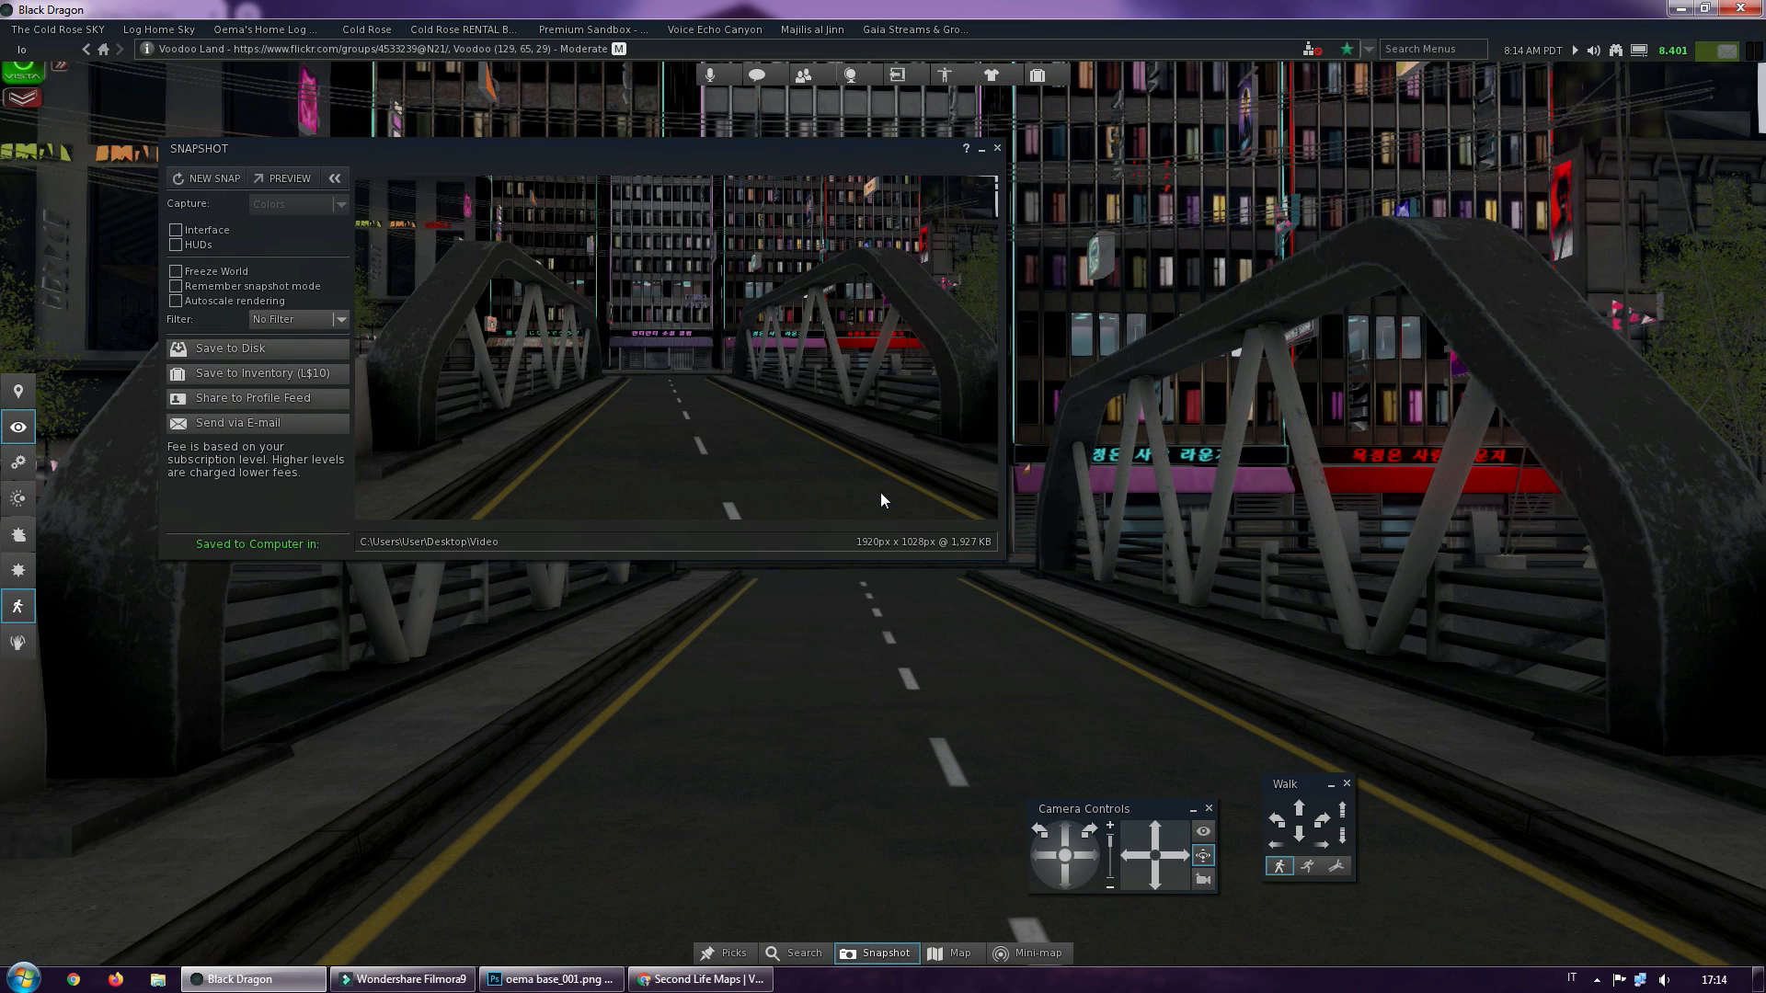
left_click(235, 350)
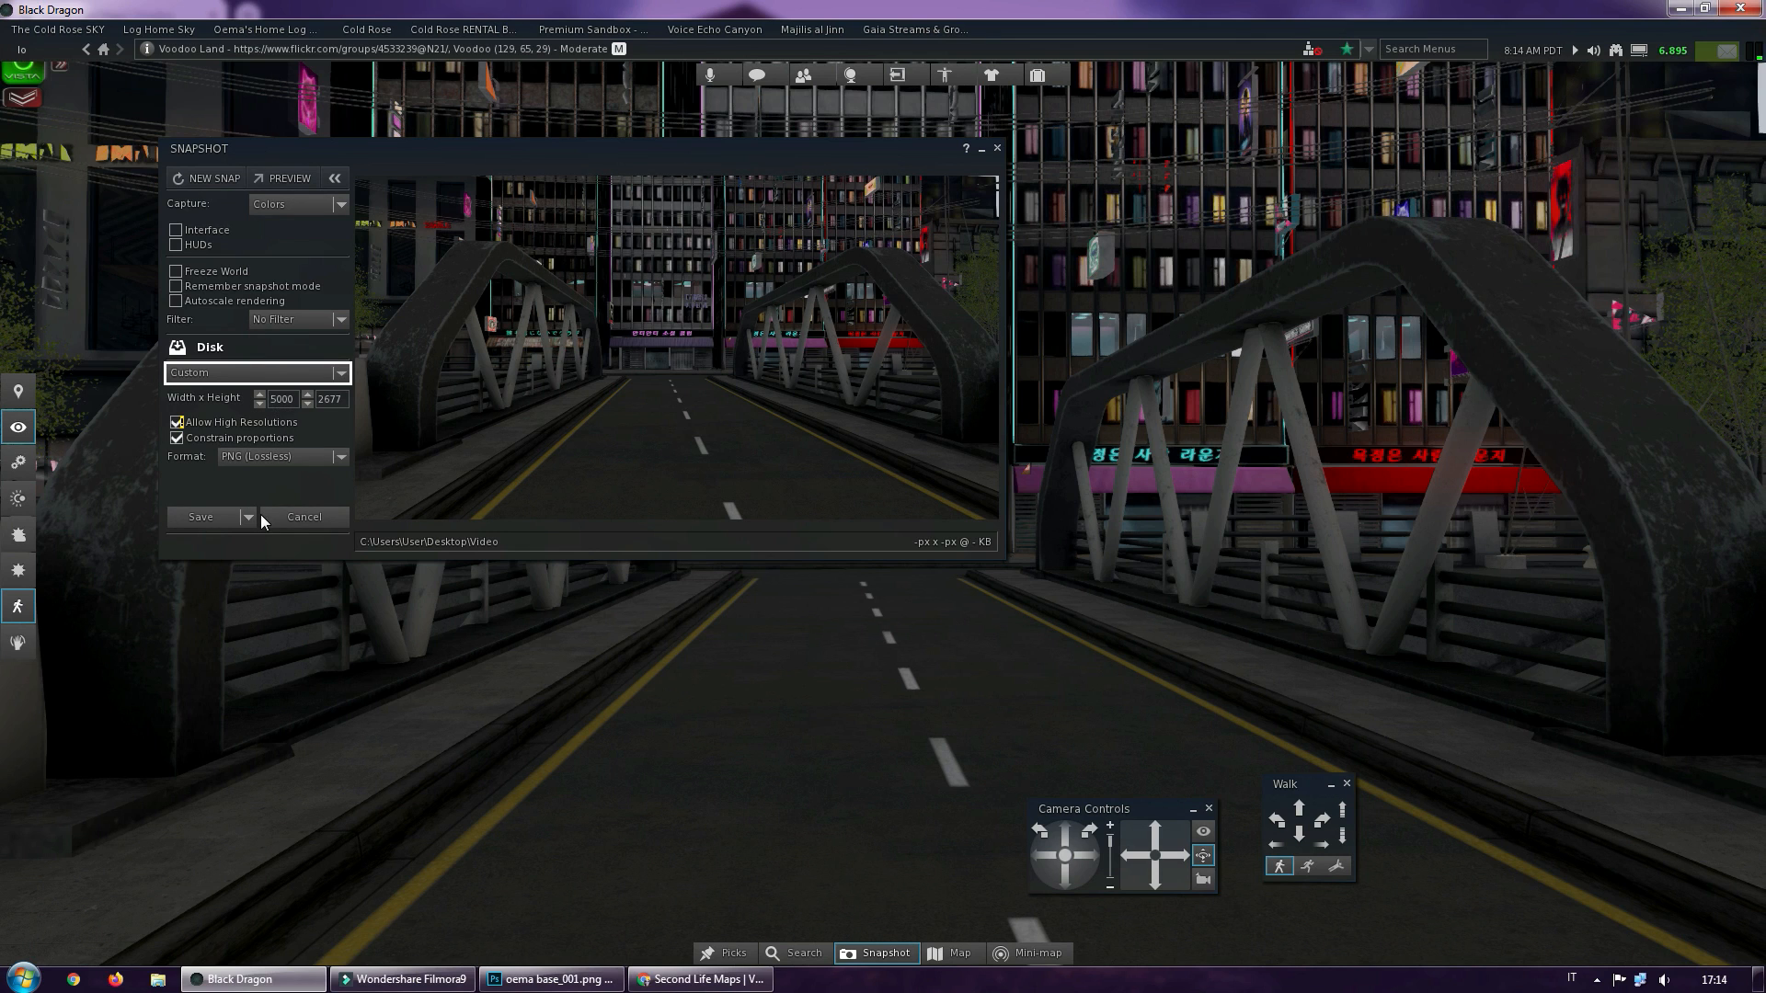
left_click(248, 518)
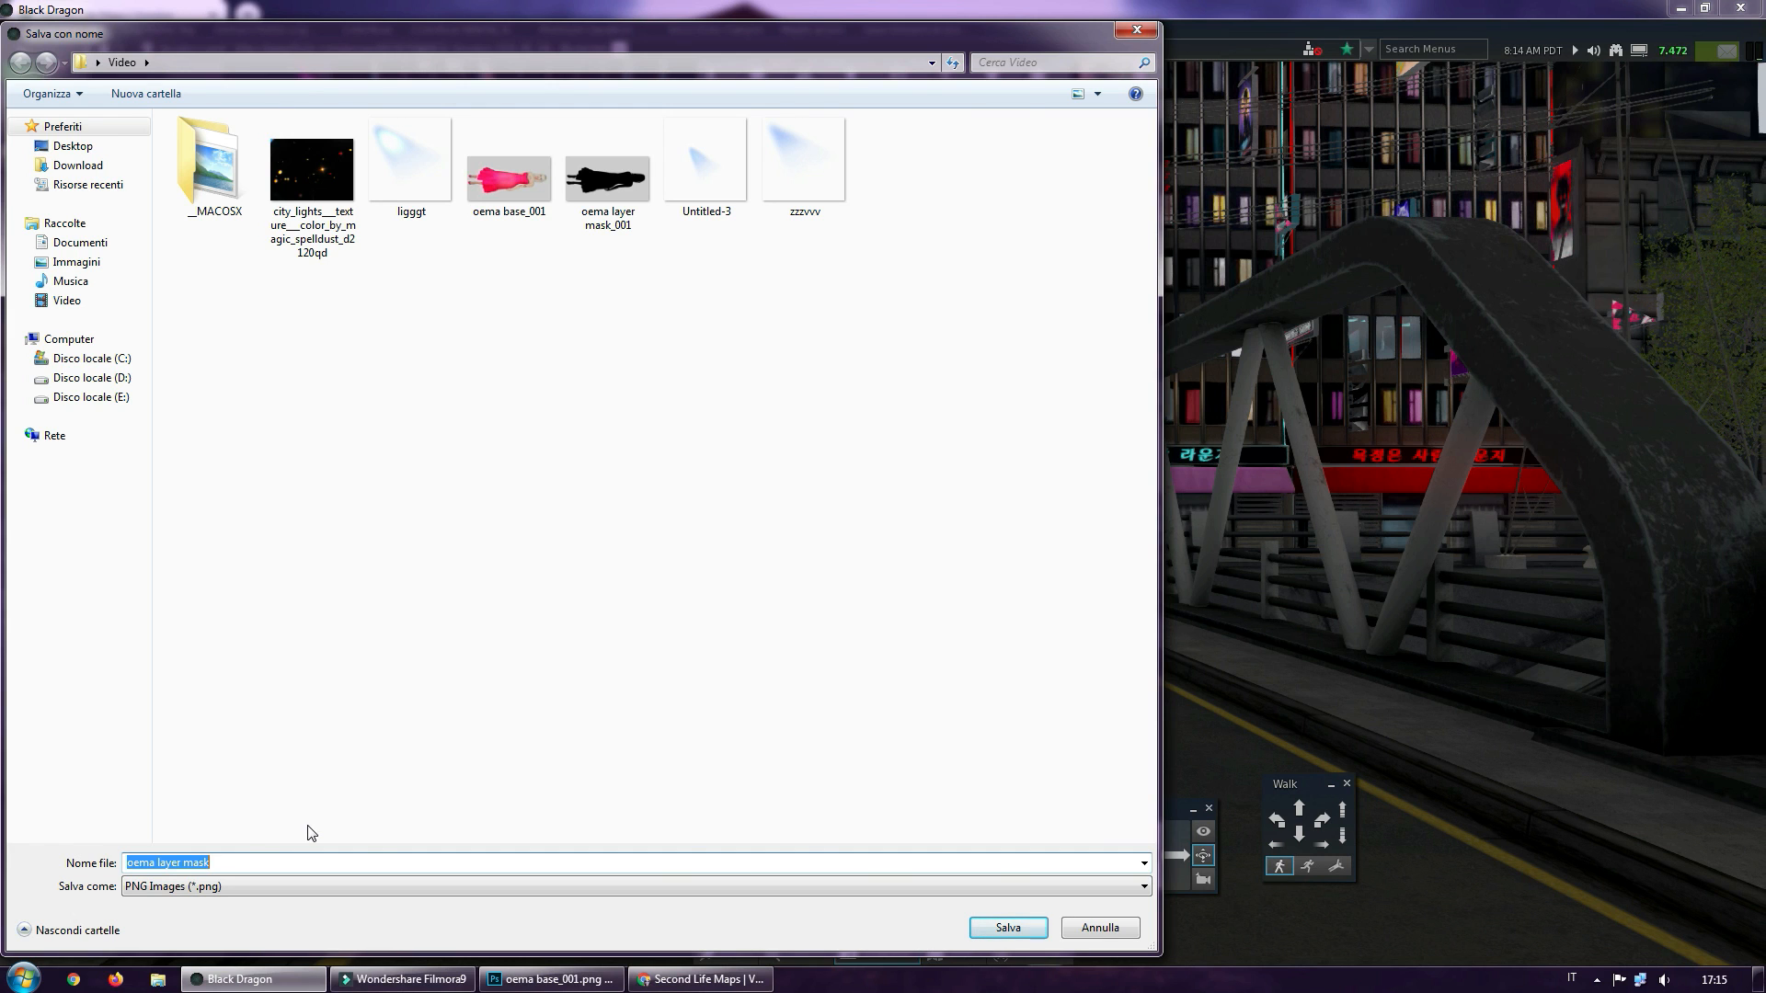
type("backdrop")
key("Return")
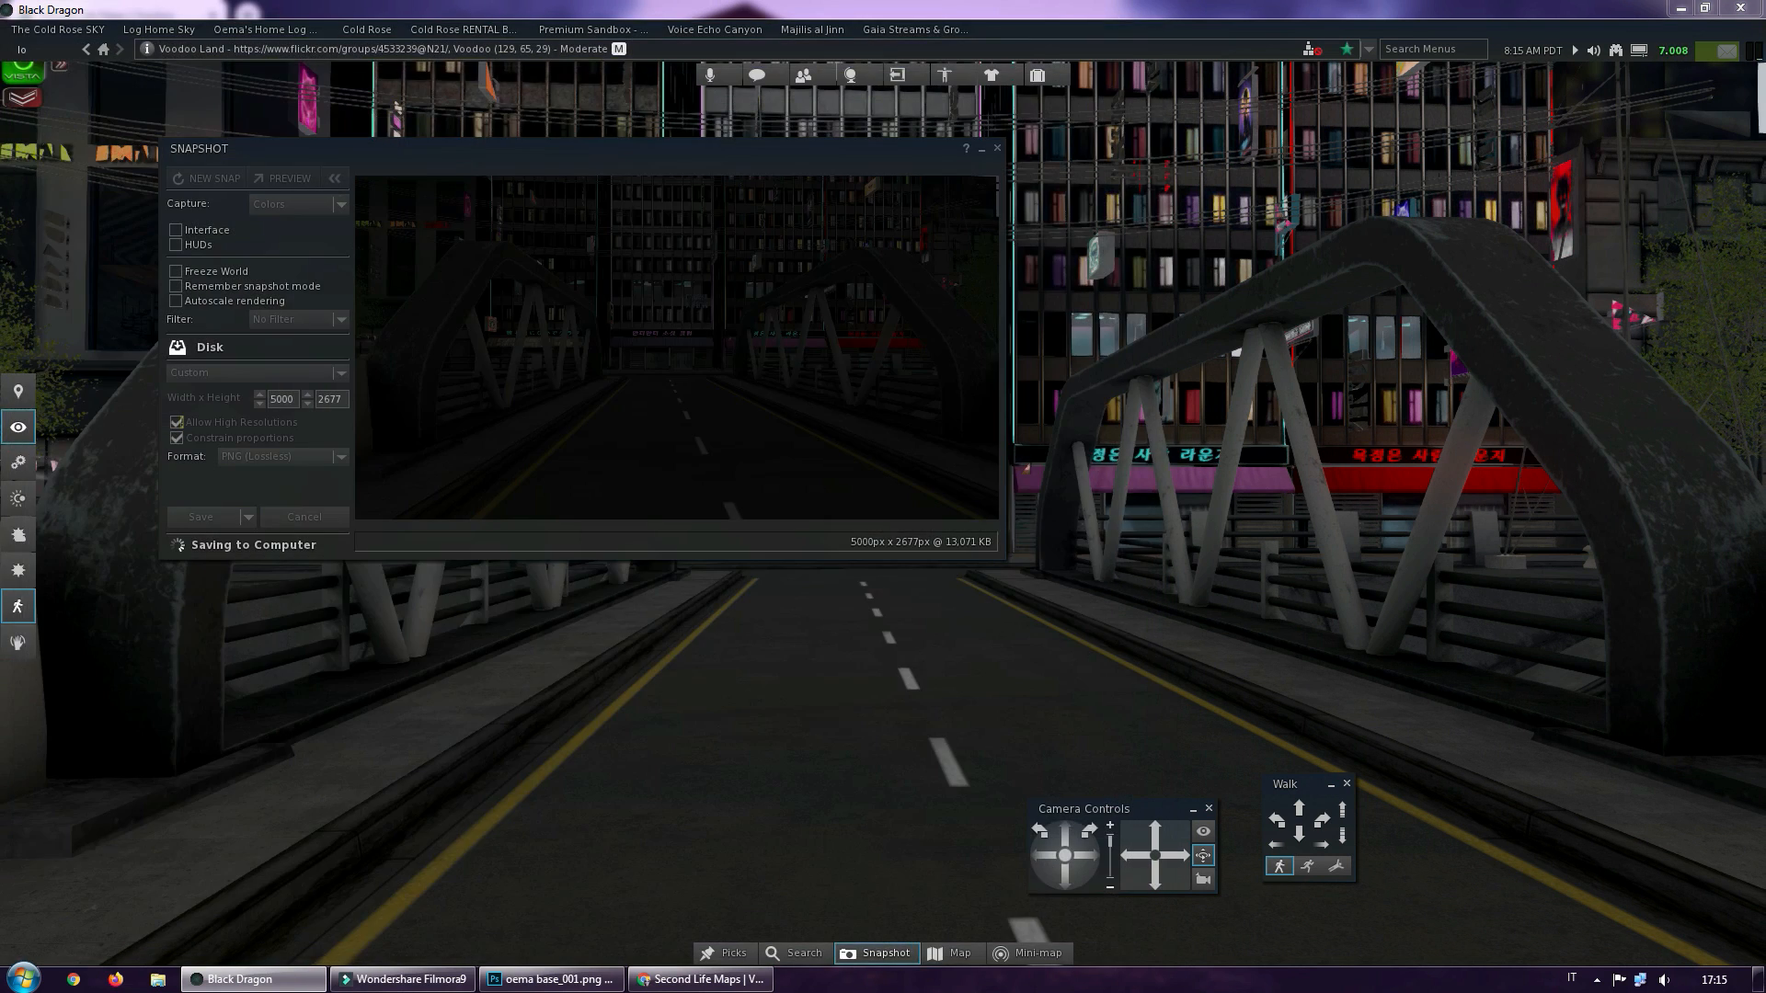
left_click(997, 147)
Minimize the Second Life viewer, close the Second Life Maps browser window, and switch to Photoshop
left_click(1680, 8)
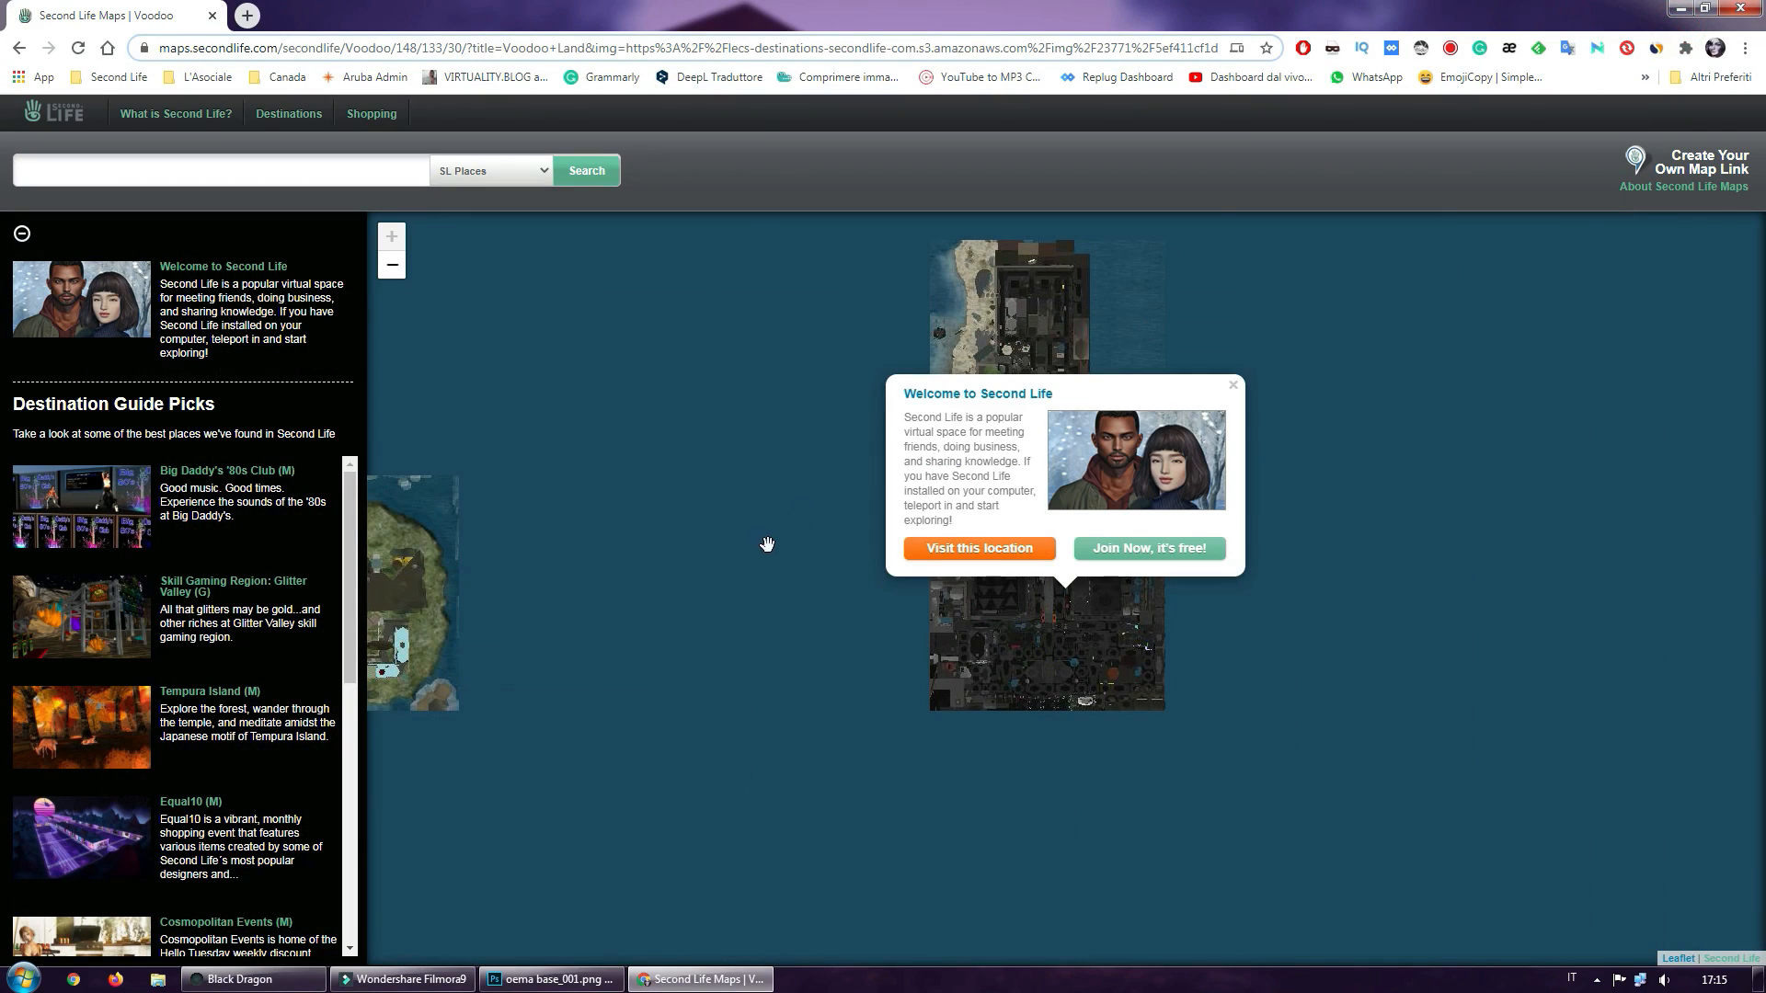
left_click(1741, 8)
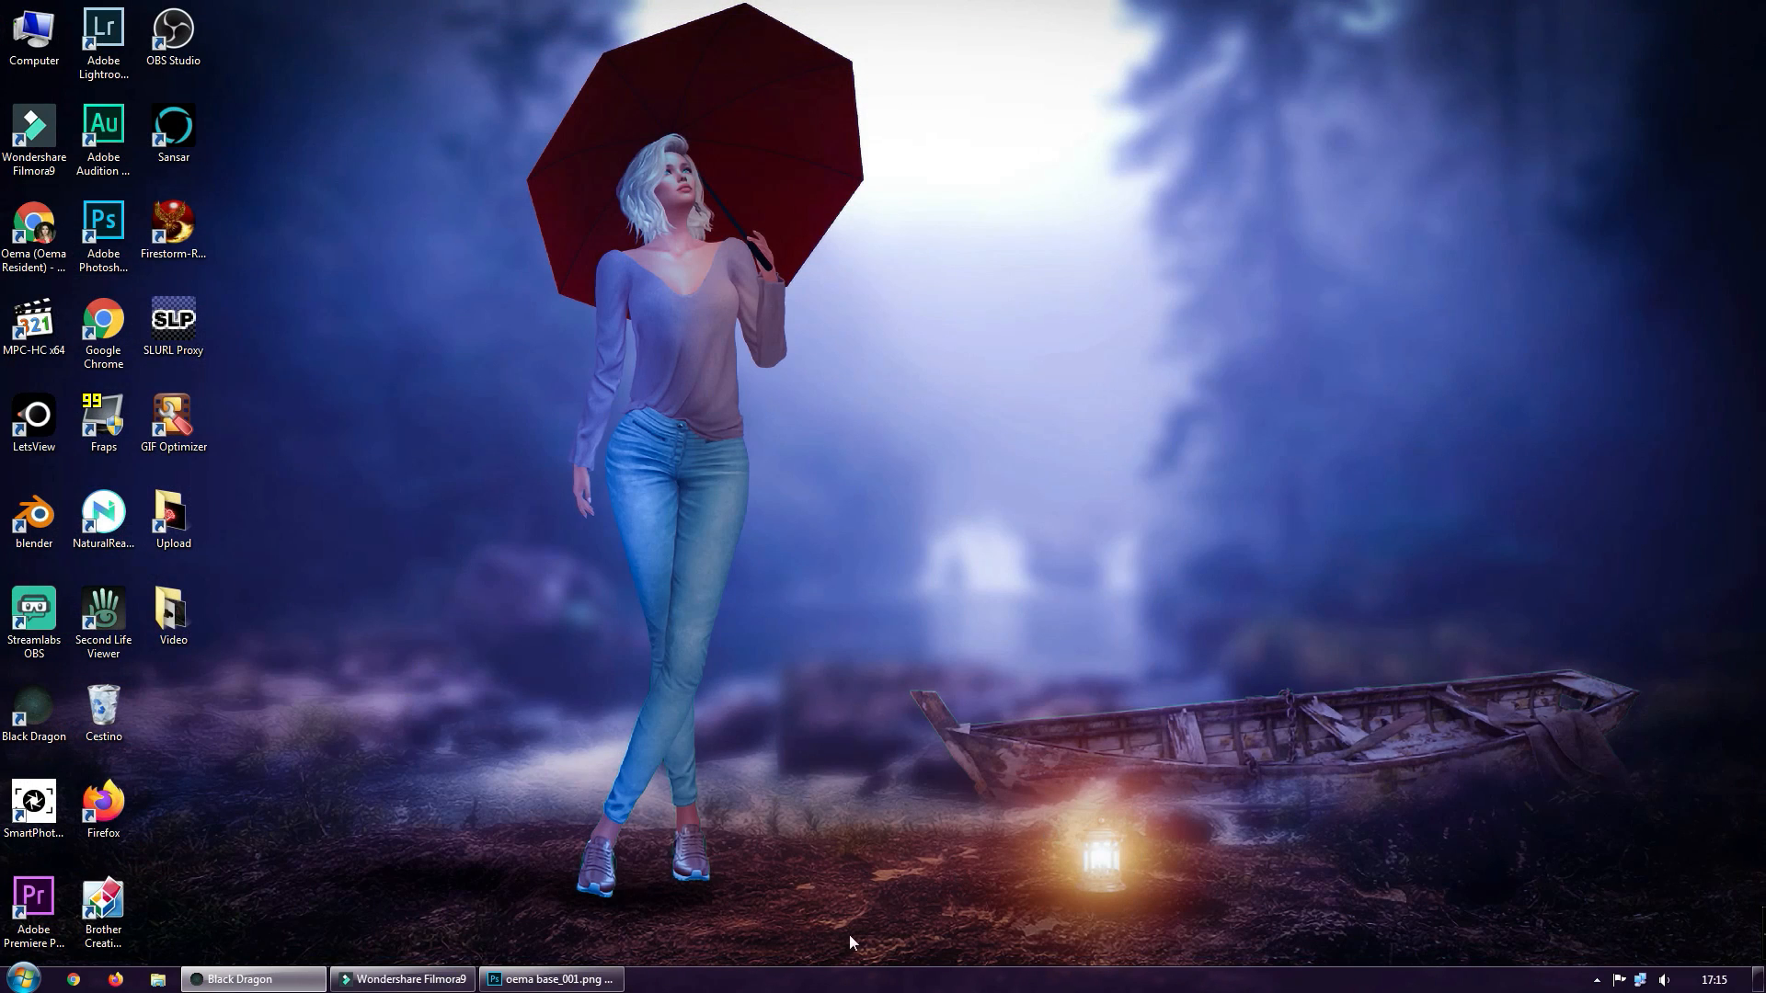
left_click(602, 980)
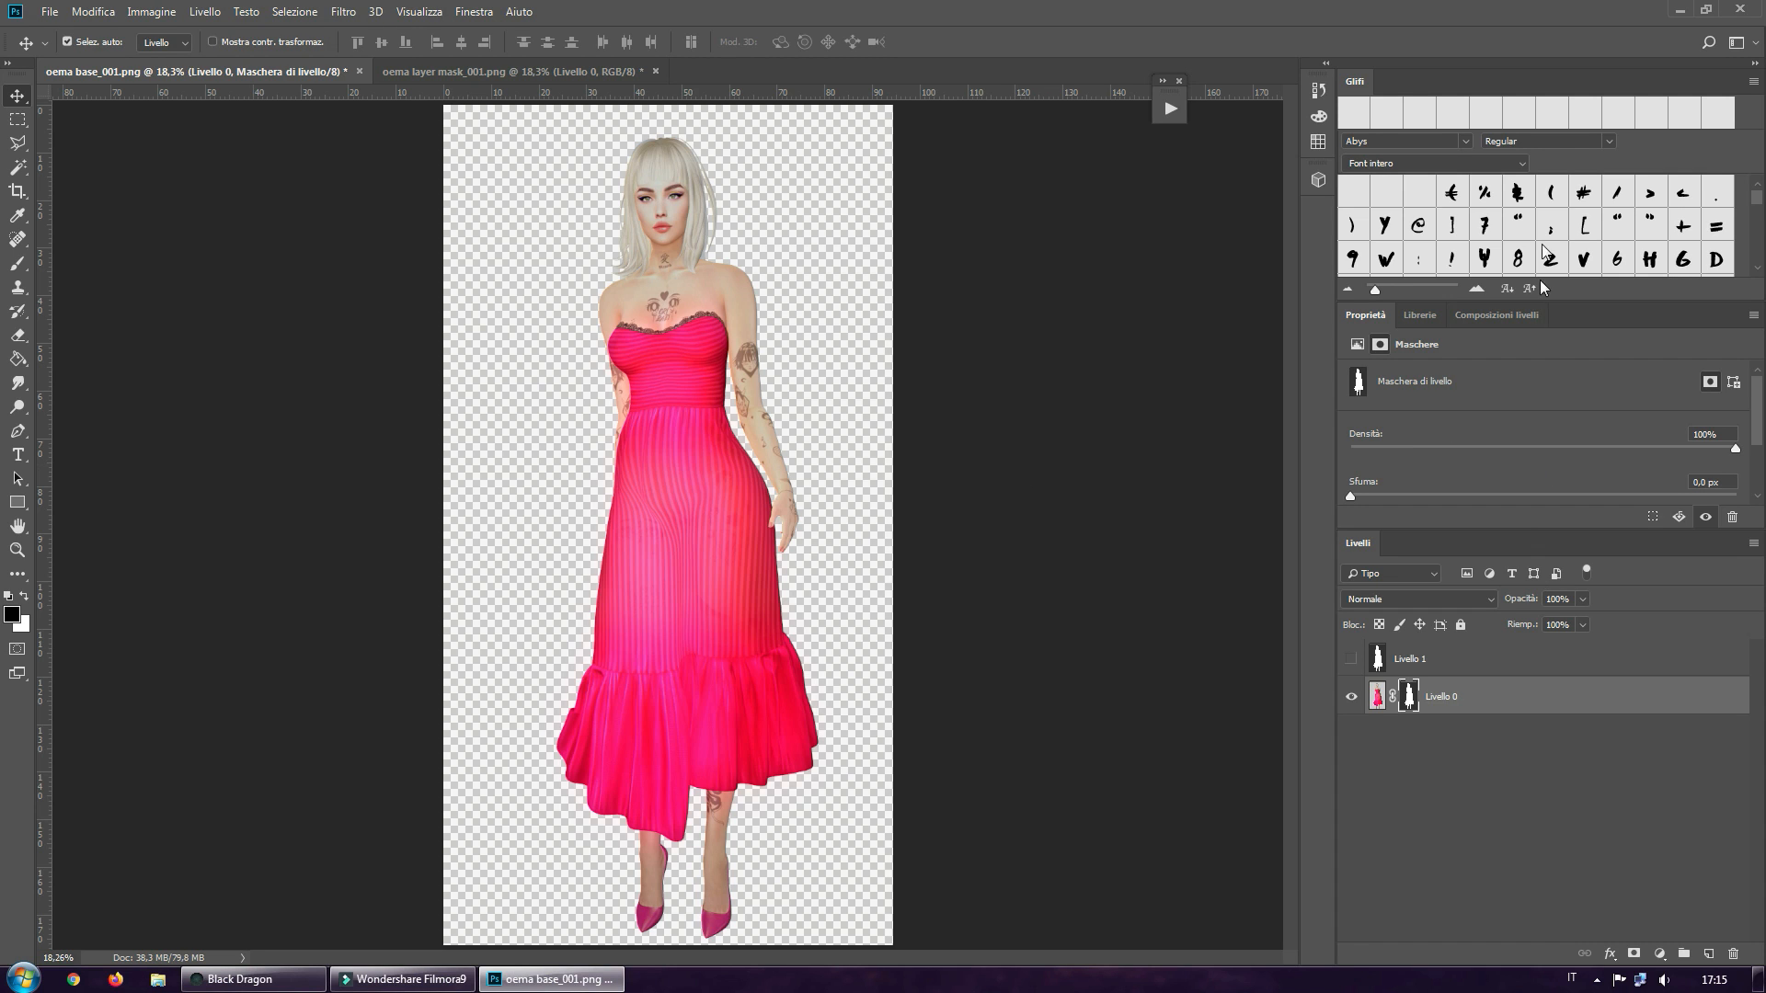
Apply the layer mask permanently to the avatar layer Livello 0 and delete the hidden silhouette layer Livello 1
right_click(1412, 703)
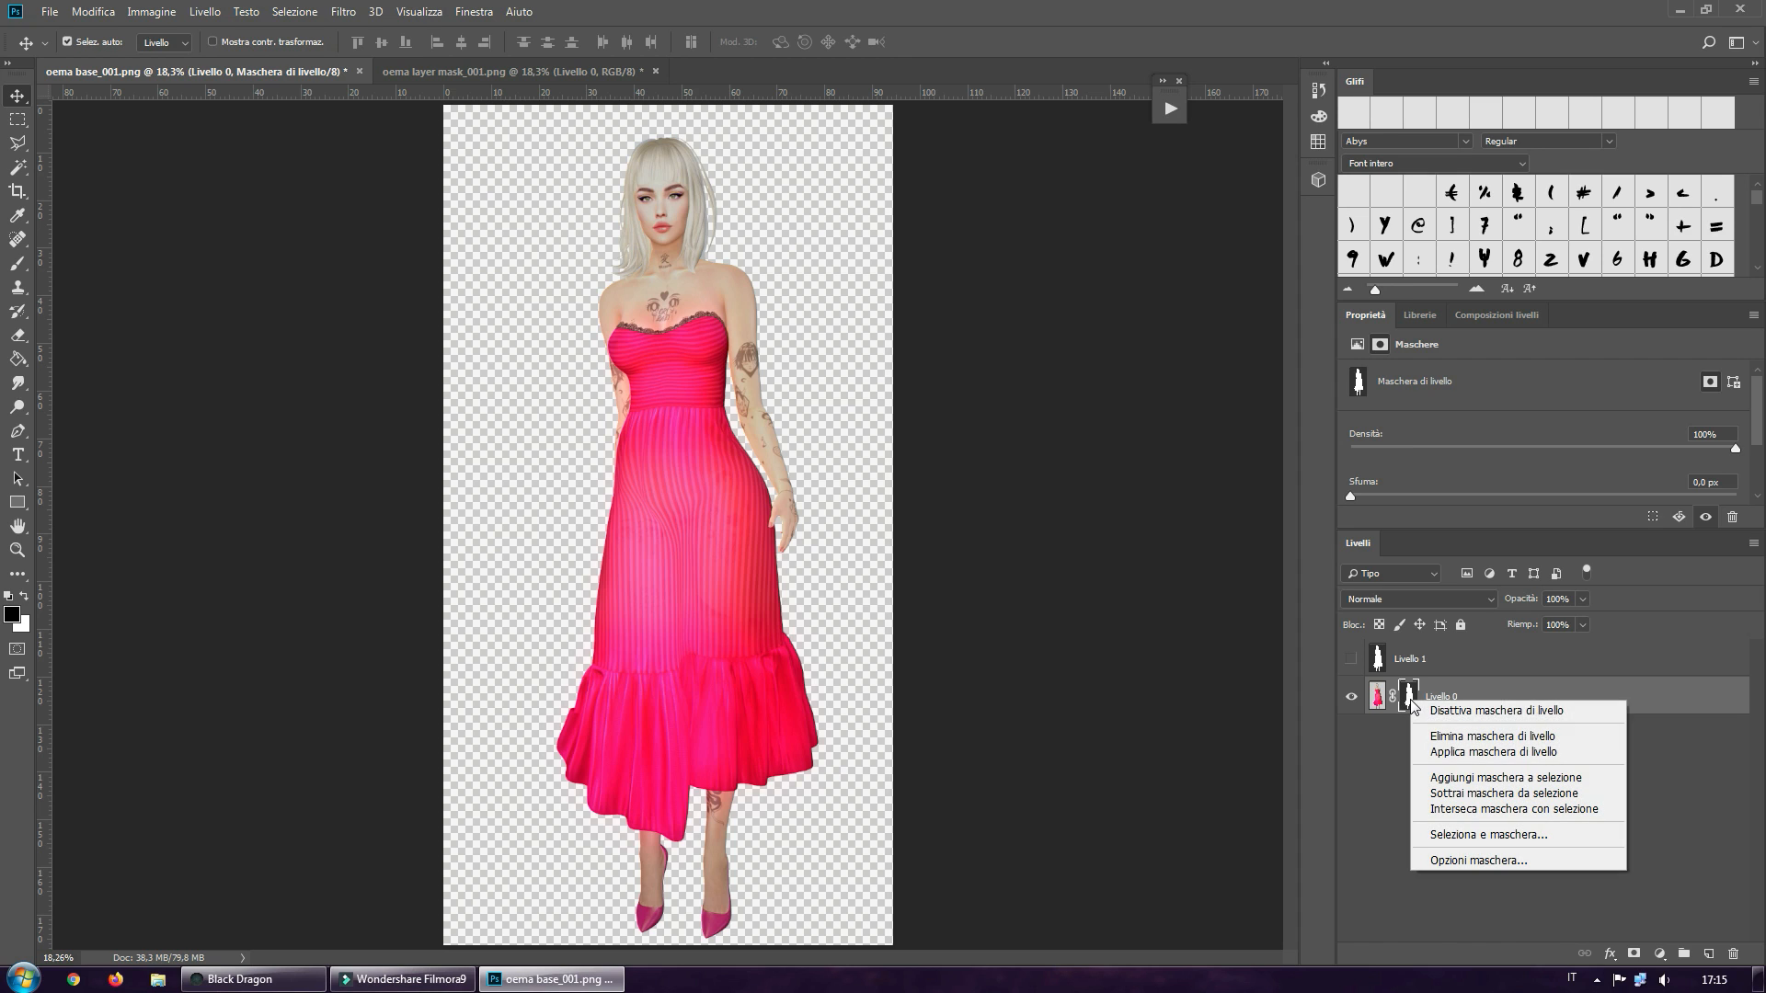
left_click(1444, 752)
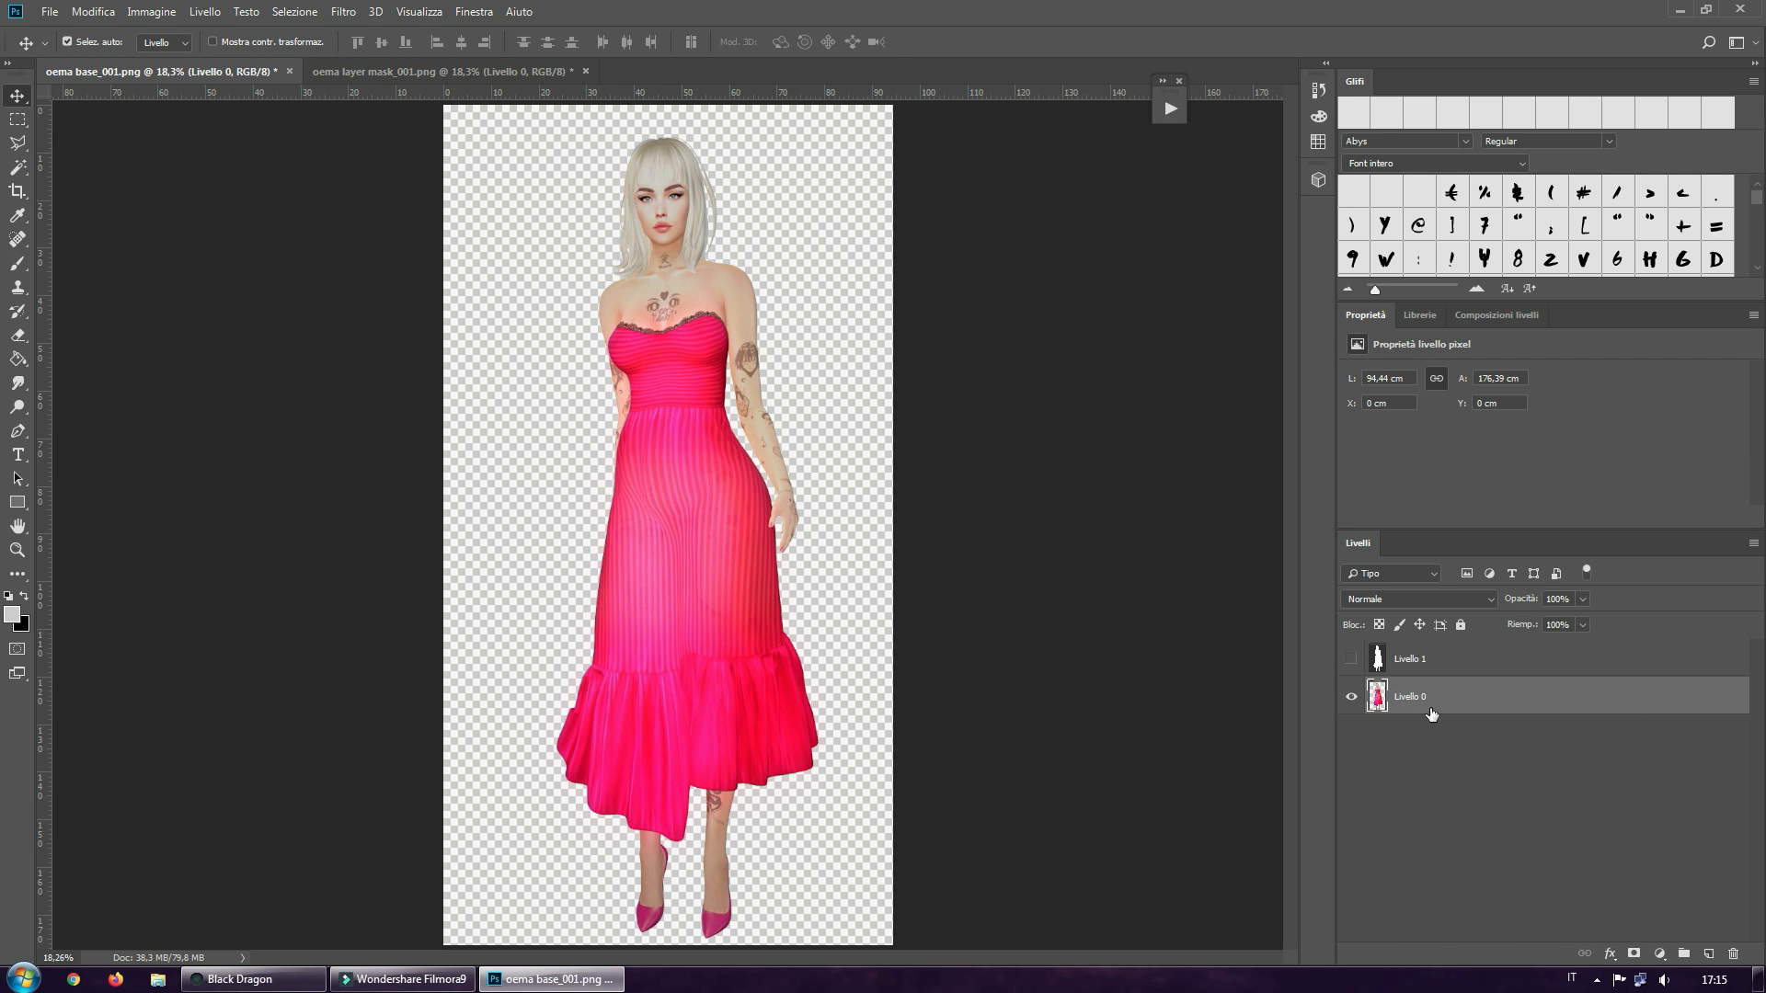
left_click(1407, 662)
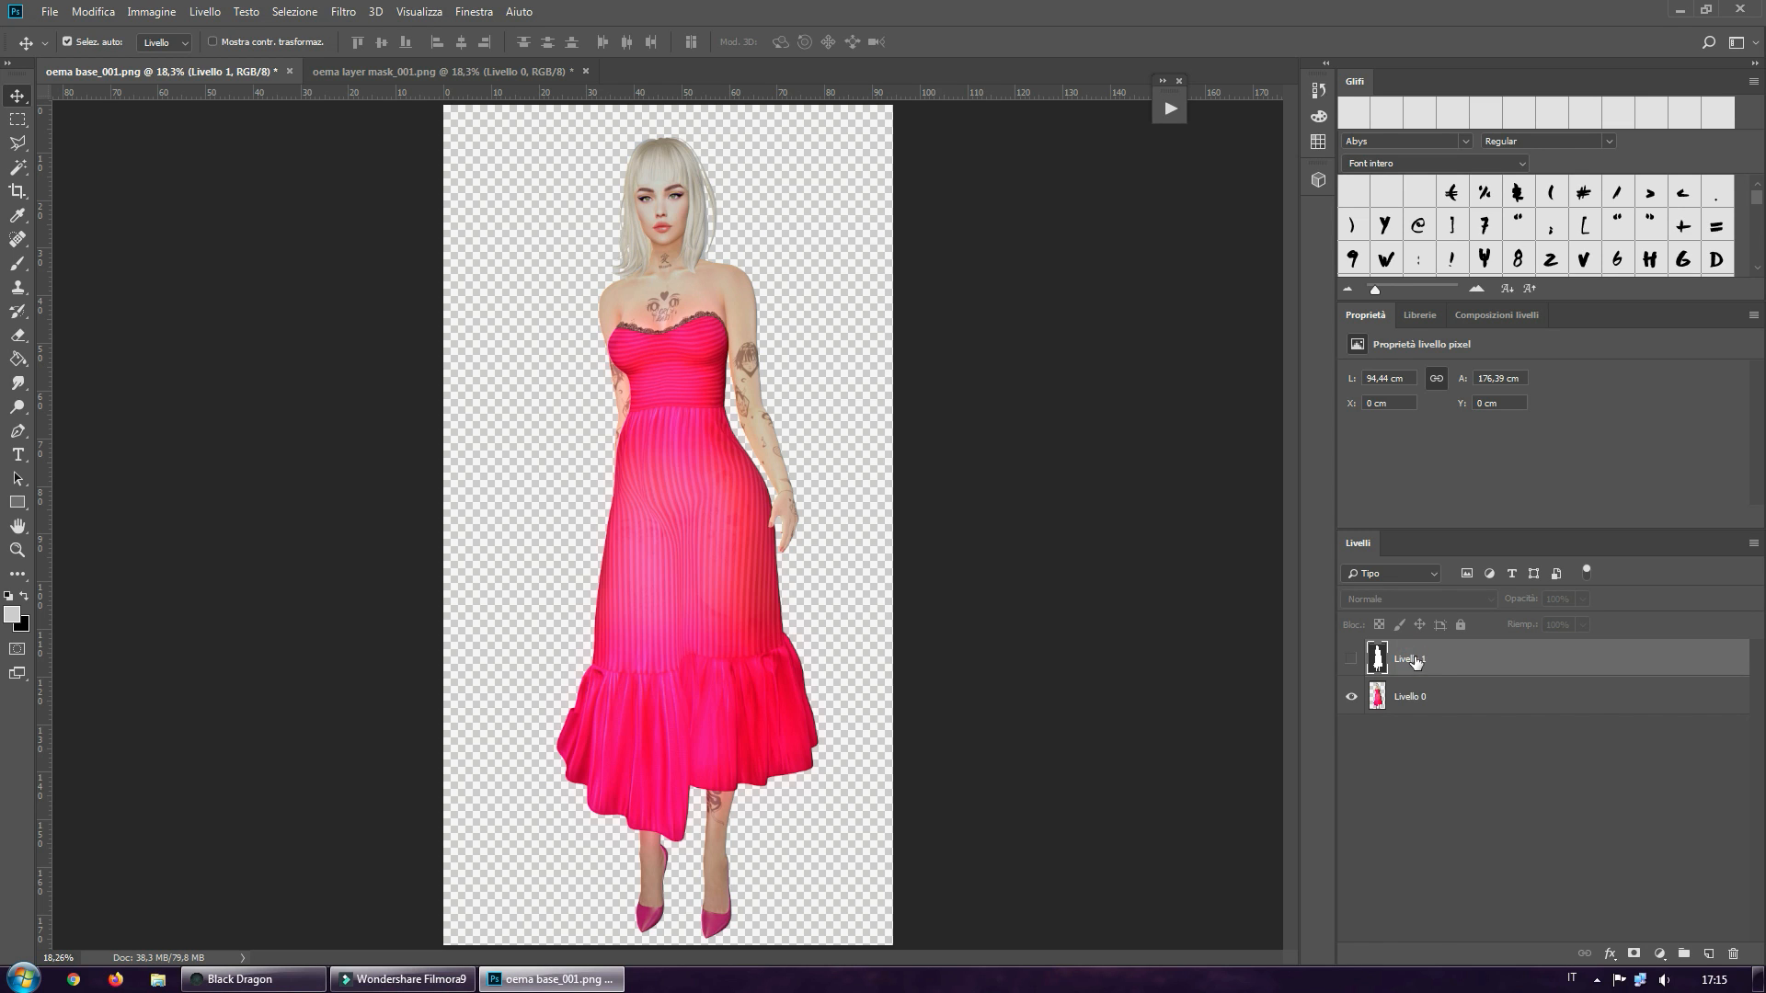
left_click_drag(1415, 660, 1735, 953)
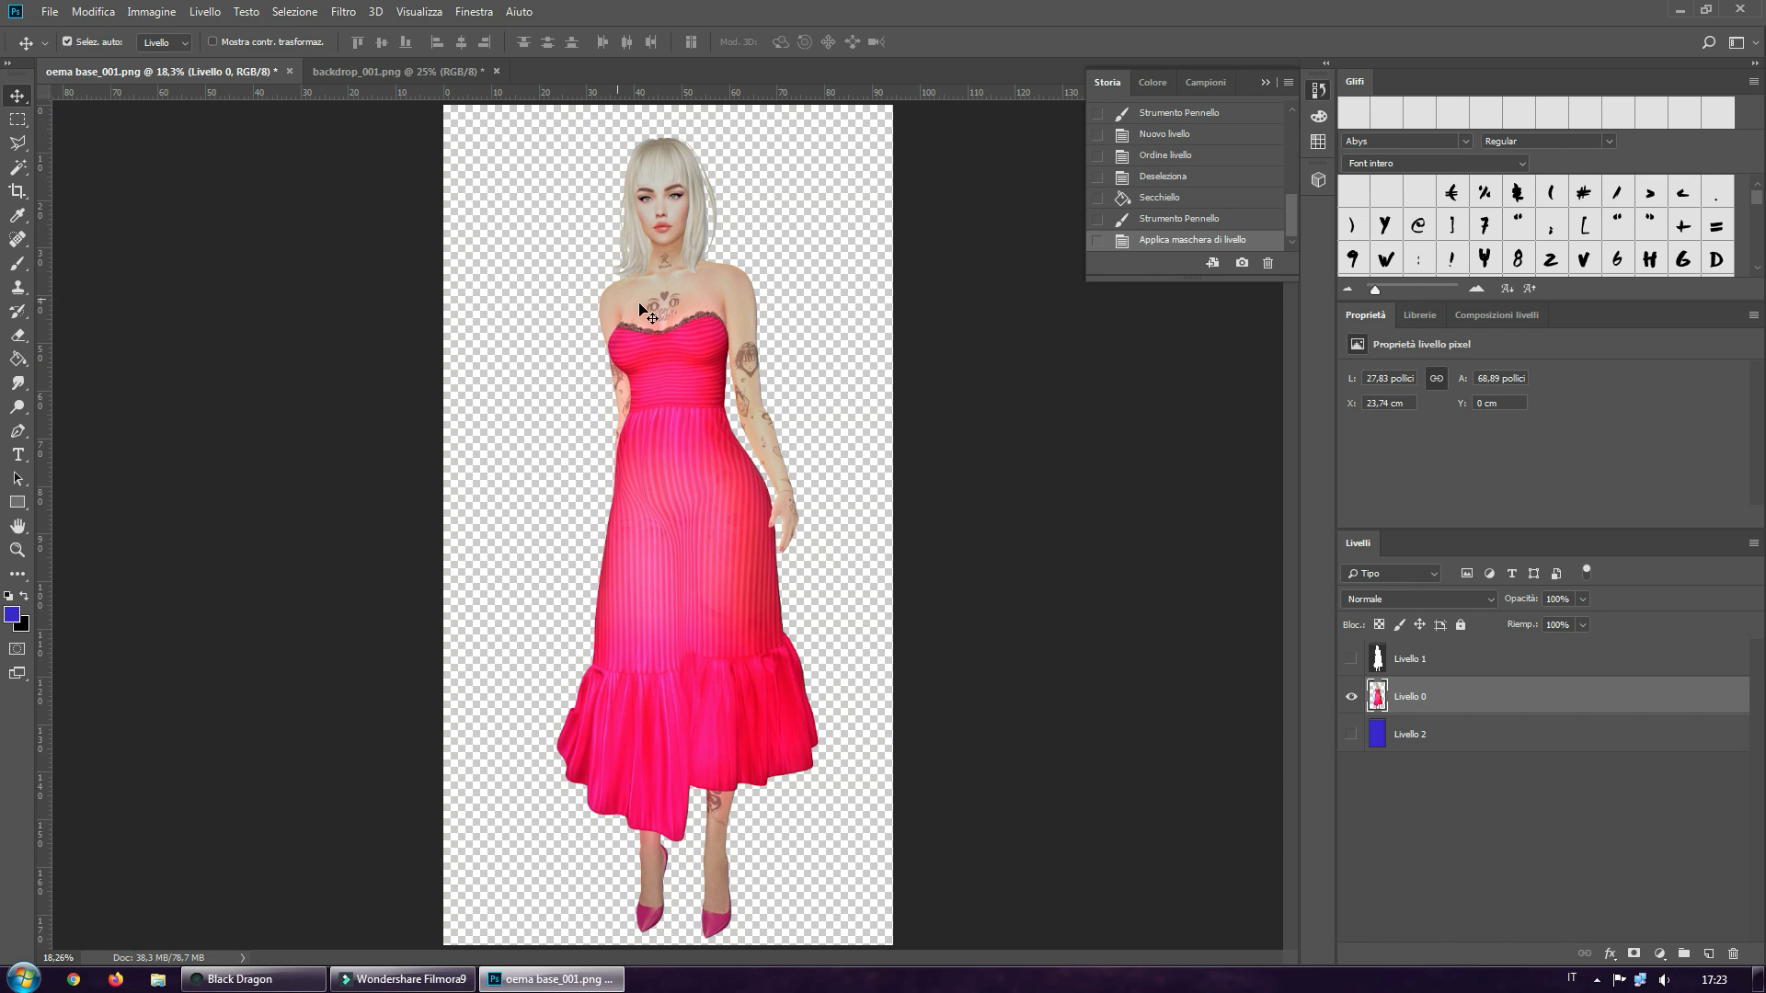
Copy the cut-out avatar layer from oema base_001.png into backdrop_001.png and place it in the middle of the road
left_click_drag(662, 315, 594, 302)
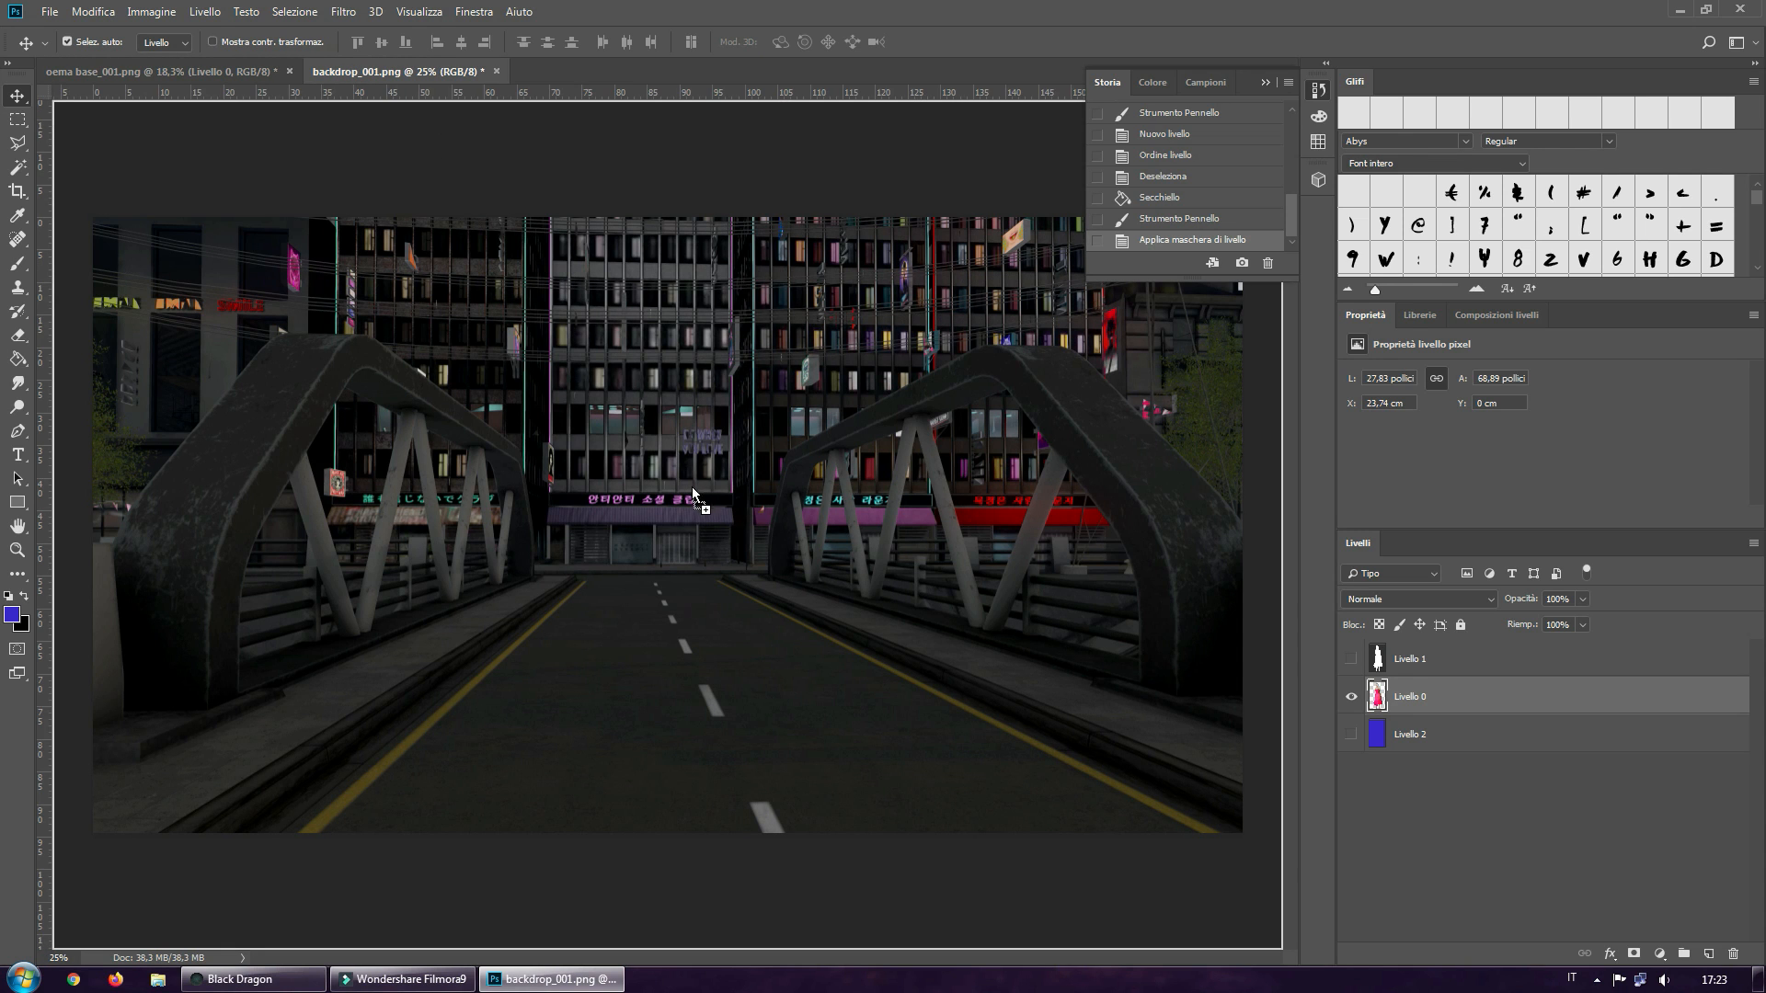
left_click_drag(692, 487, 694, 499)
left_click_drag(673, 283, 695, 541)
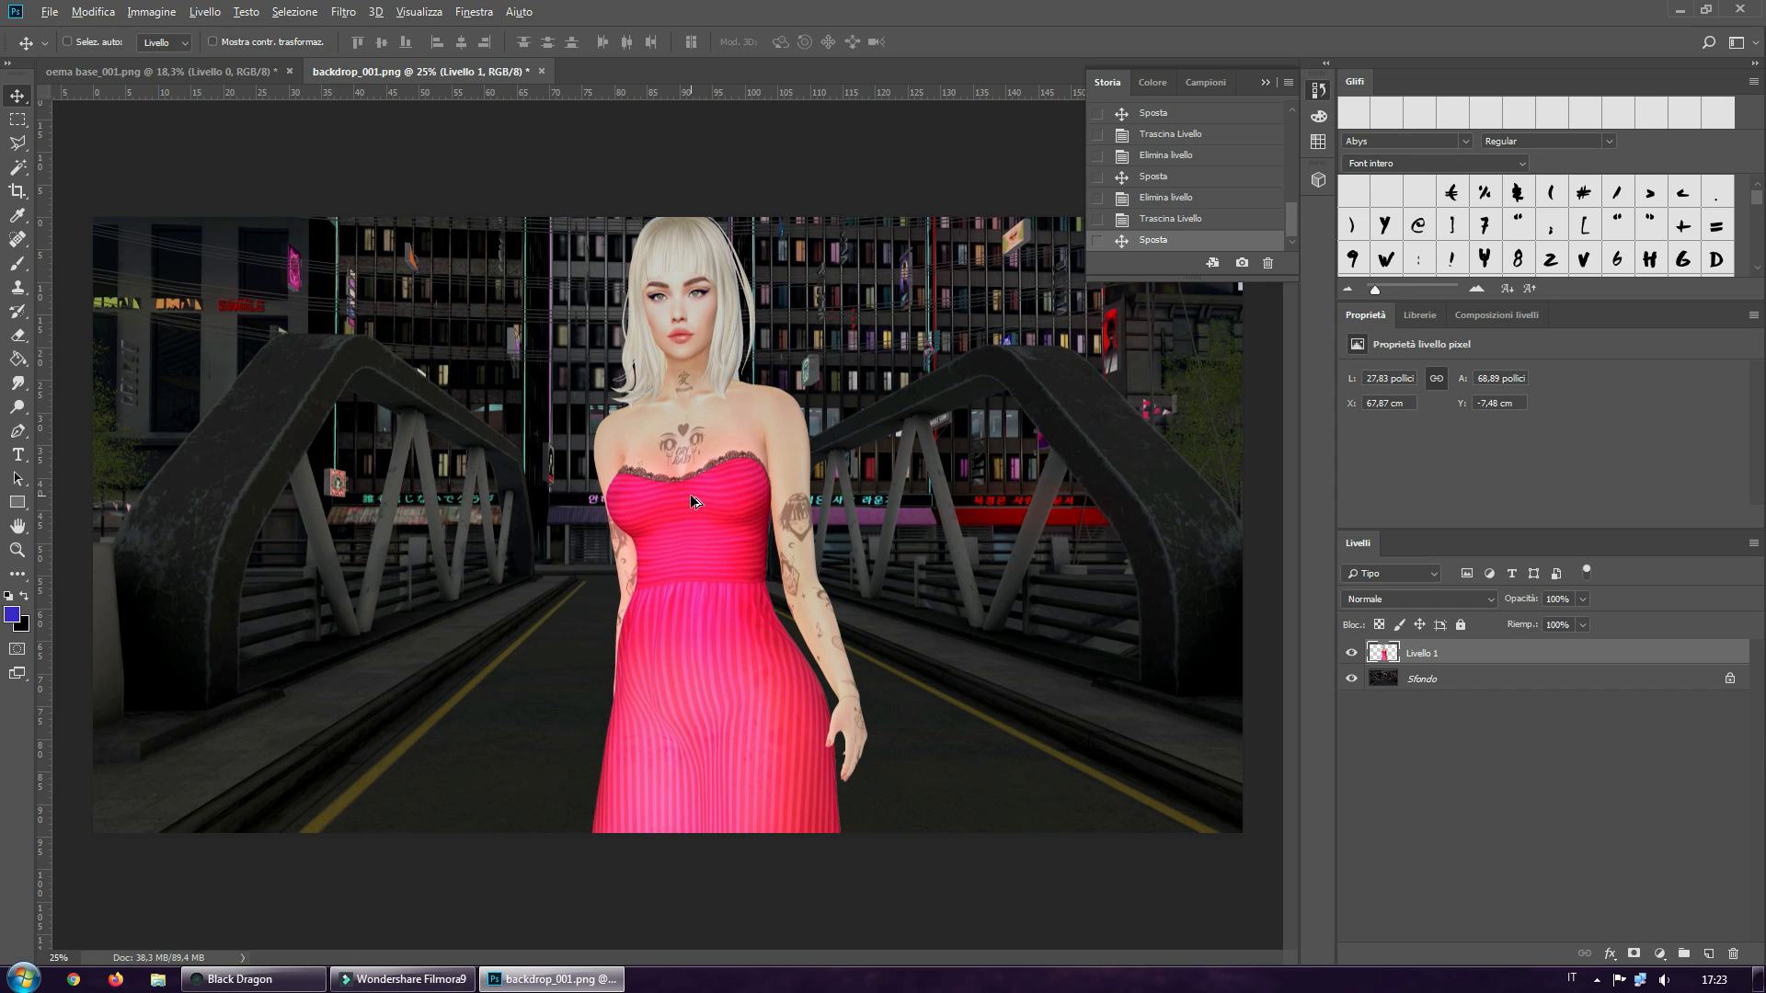
Create a free-transformed copy of the avatar layer at about 45% scale and place it at the left side of the bridge
key("ctrl+t")
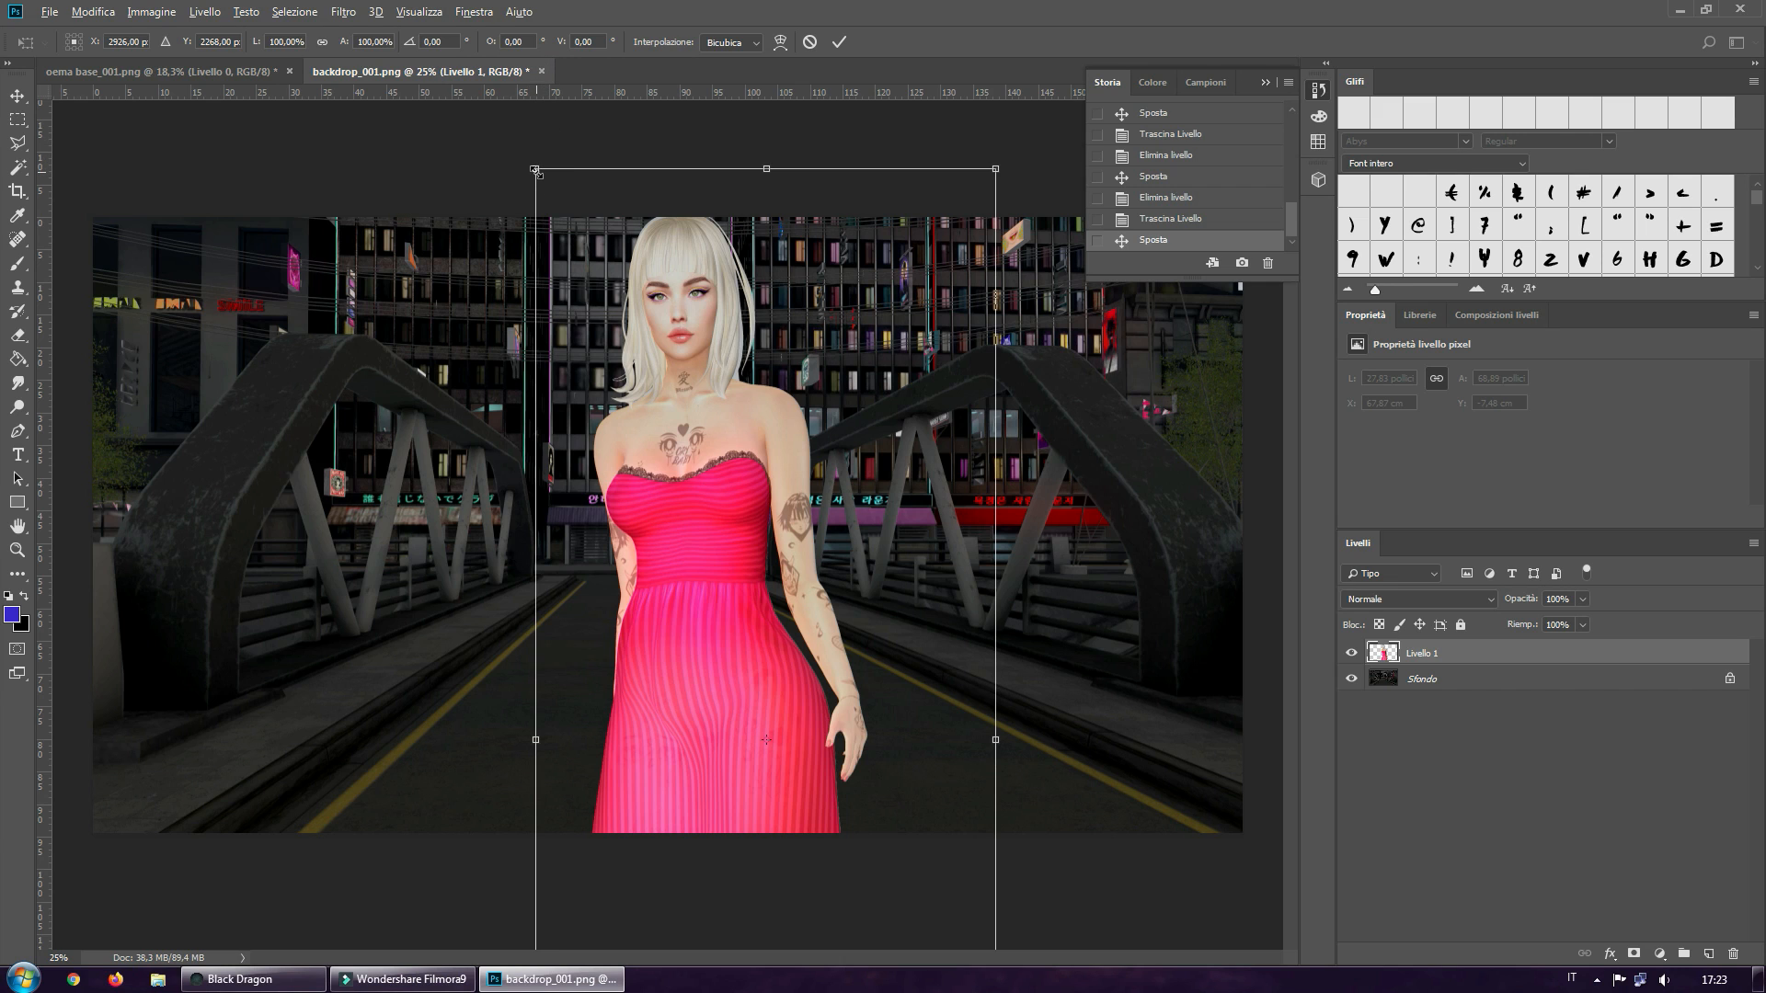
left_click_drag(536, 171, 793, 714)
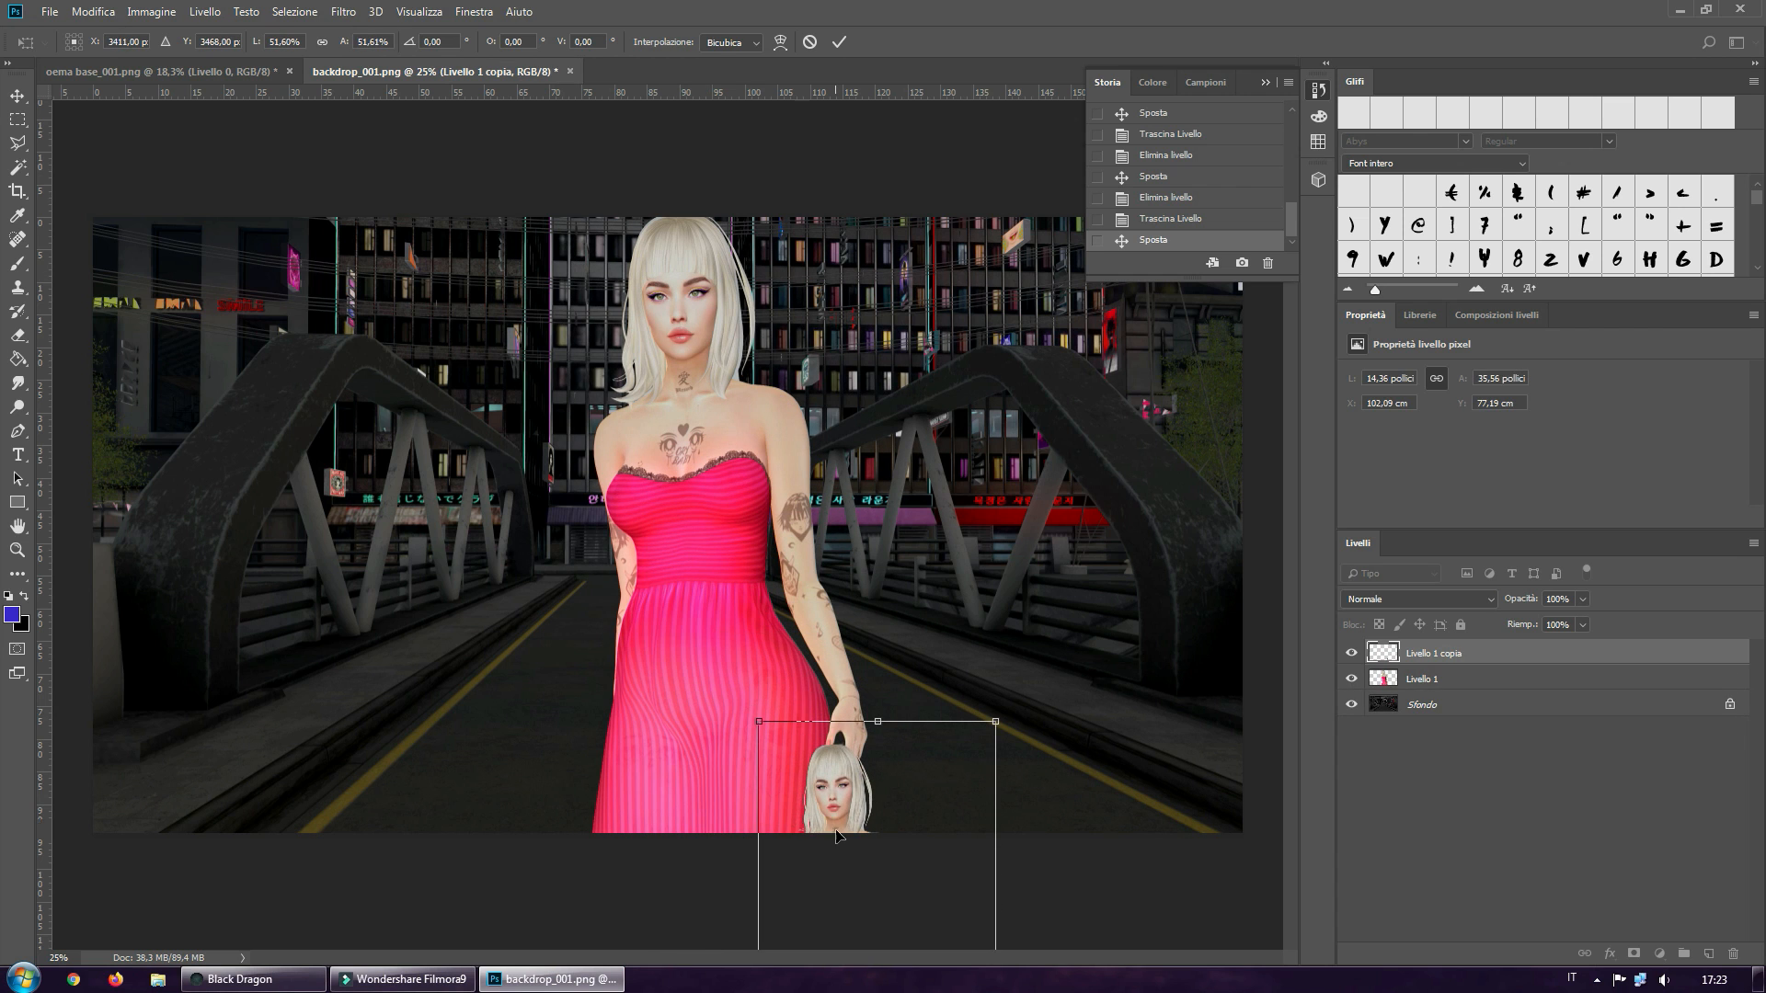
left_click_drag(837, 813, 406, 131, "shift")
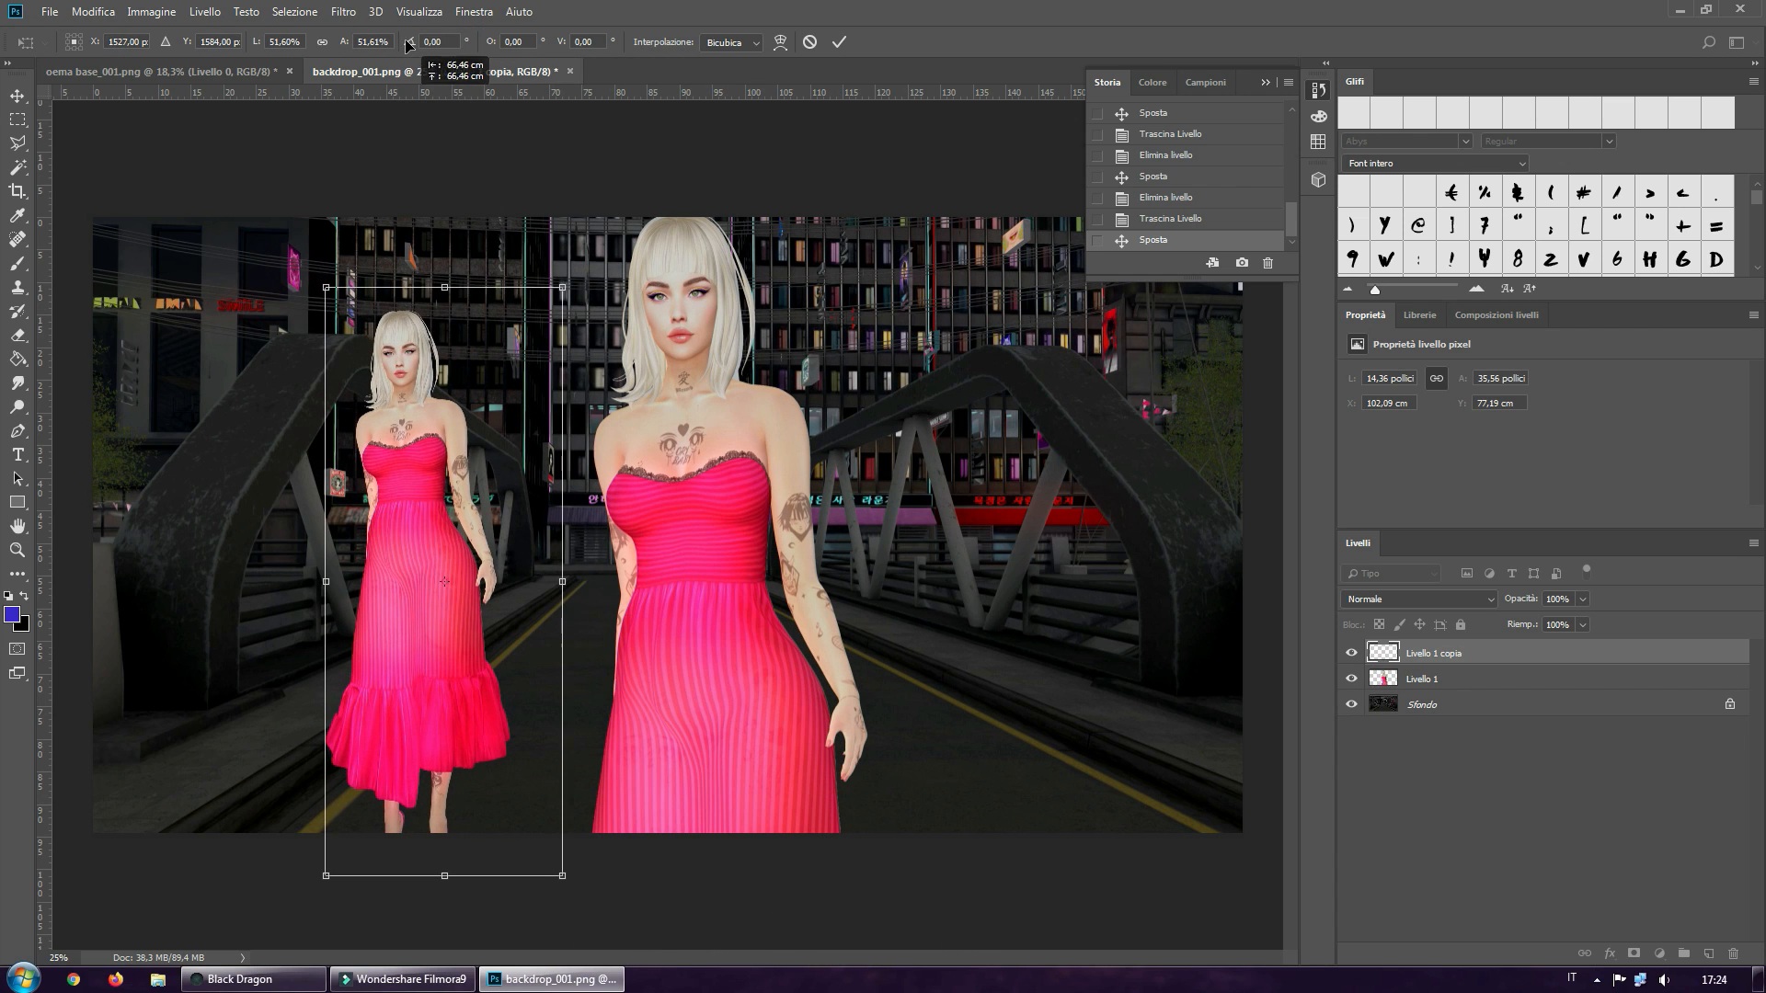
left_click_drag(411, 530, 411, 444, "shift")
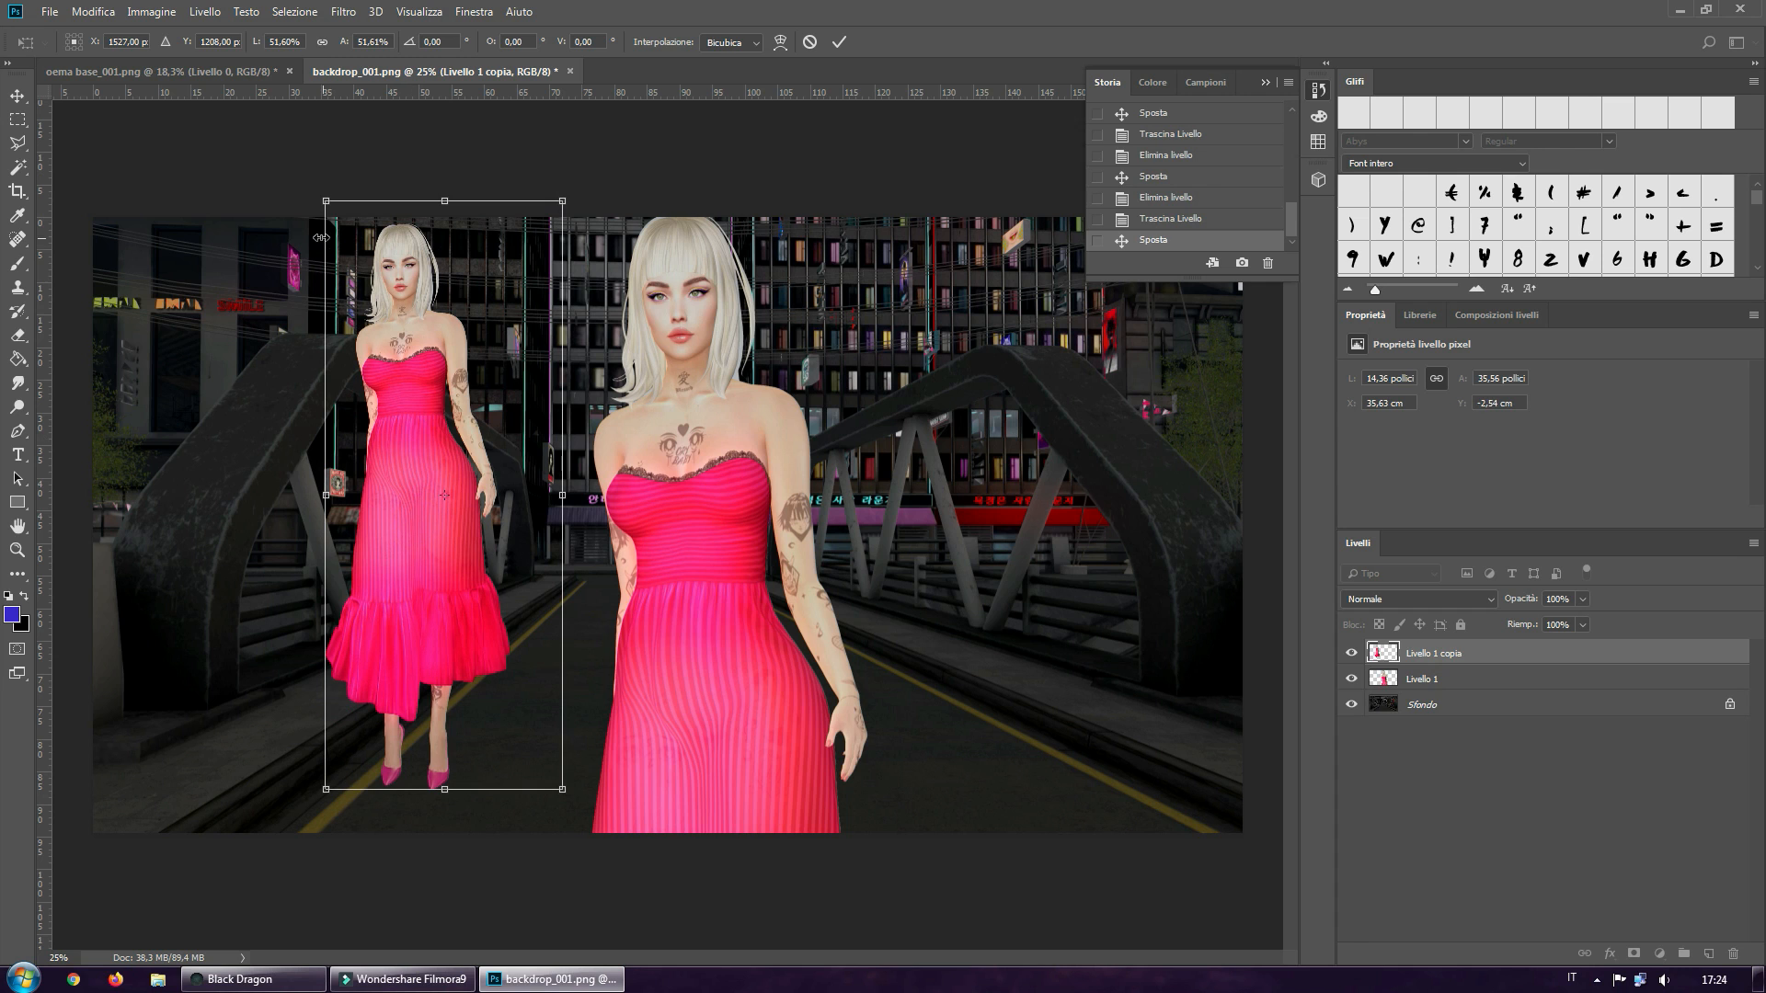
left_click_drag(327, 201, 391, 359, "shift")
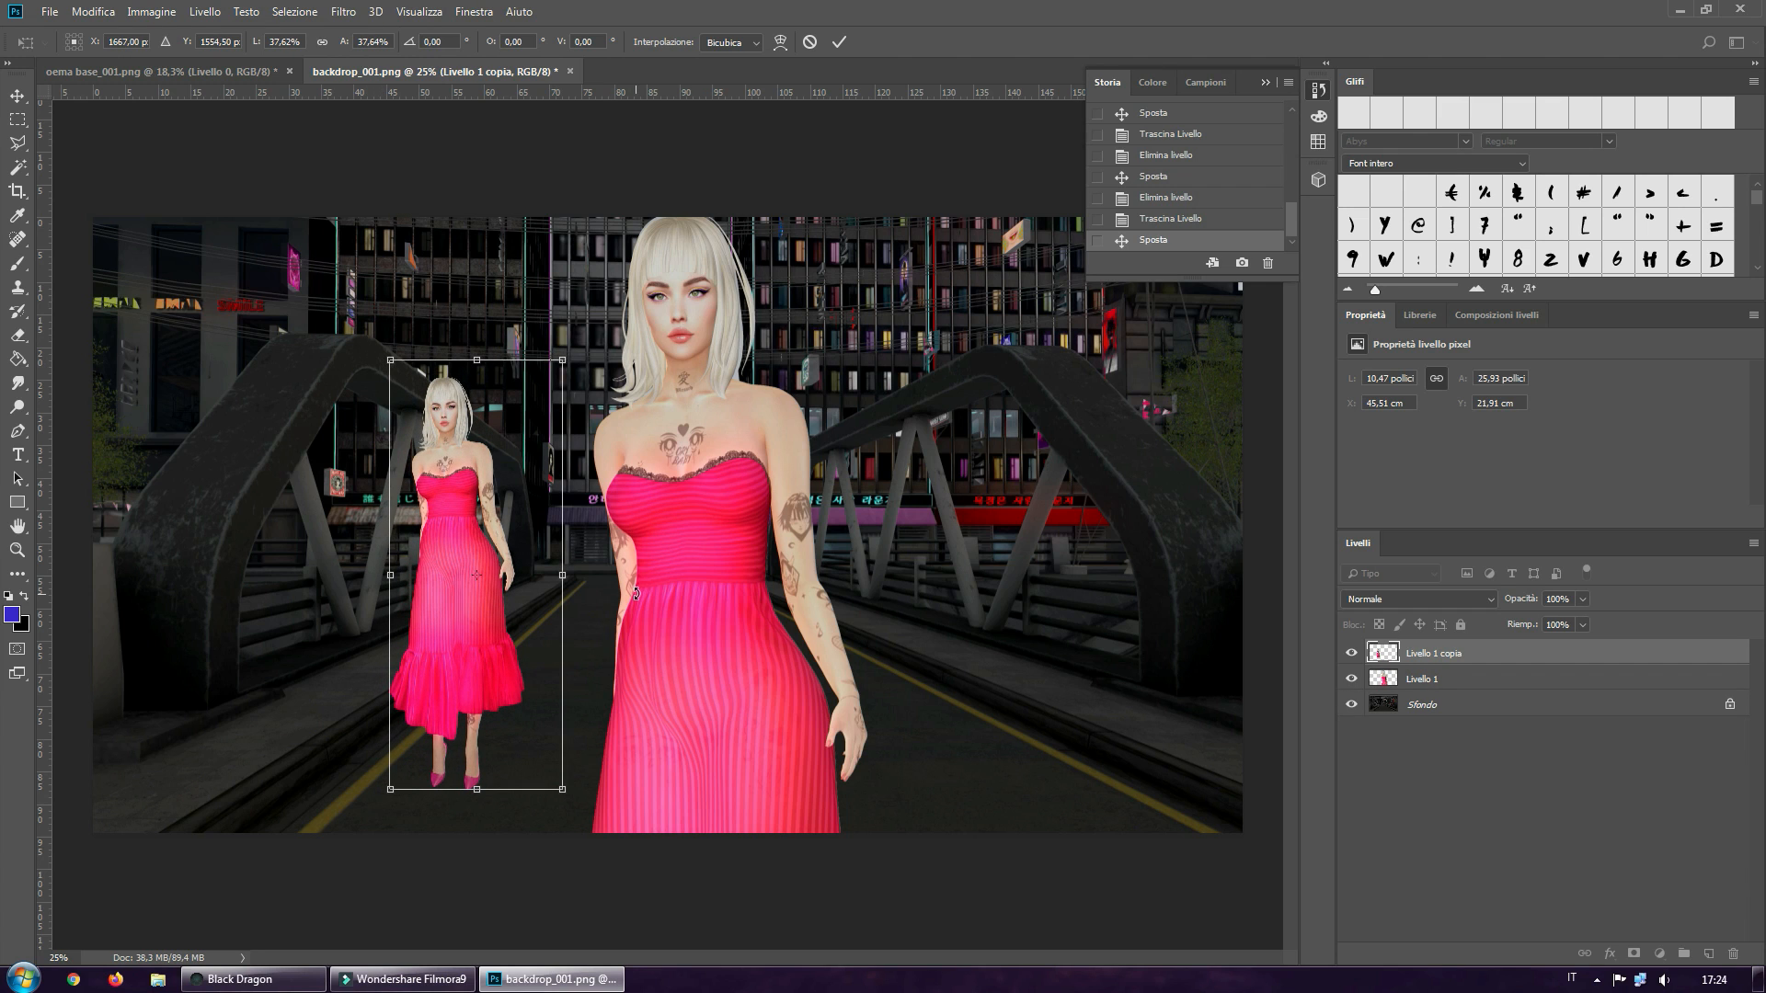
left_click_drag(391, 362, 311, 289, "shift")
left_click(837, 46)
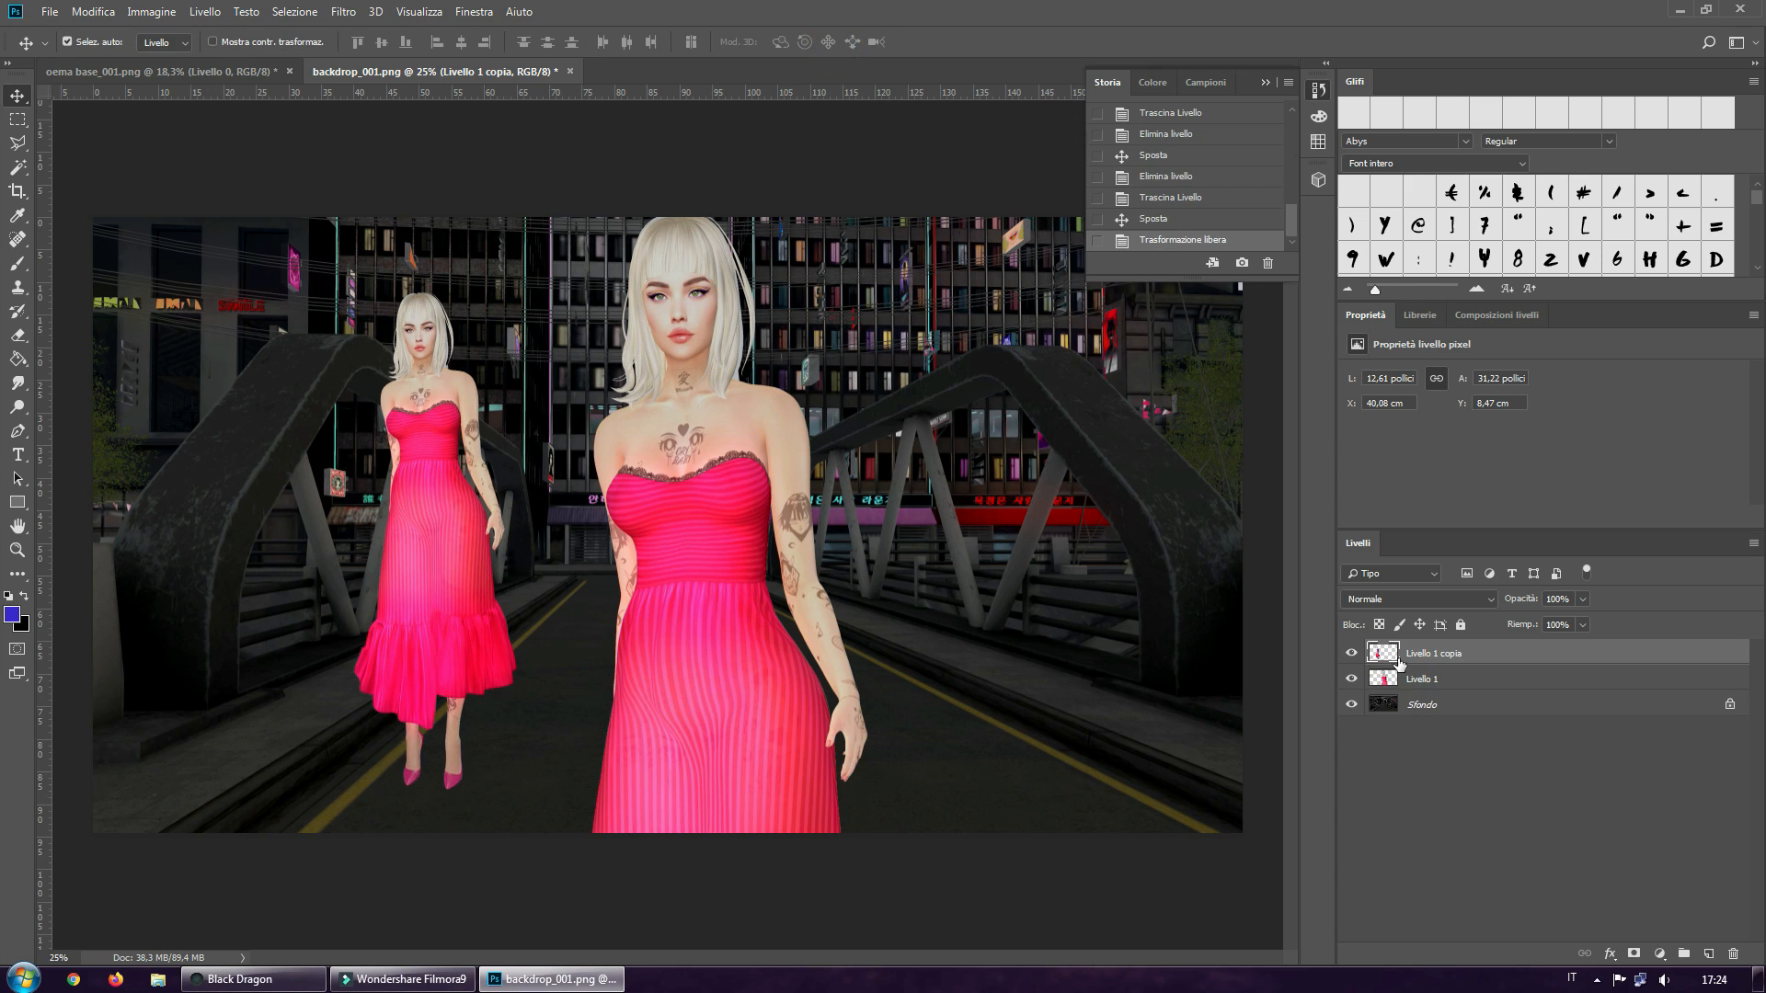
Delete the full-size avatar layer Livello 1 and move the scaled copy to the middle of the road
left_click(1418, 682)
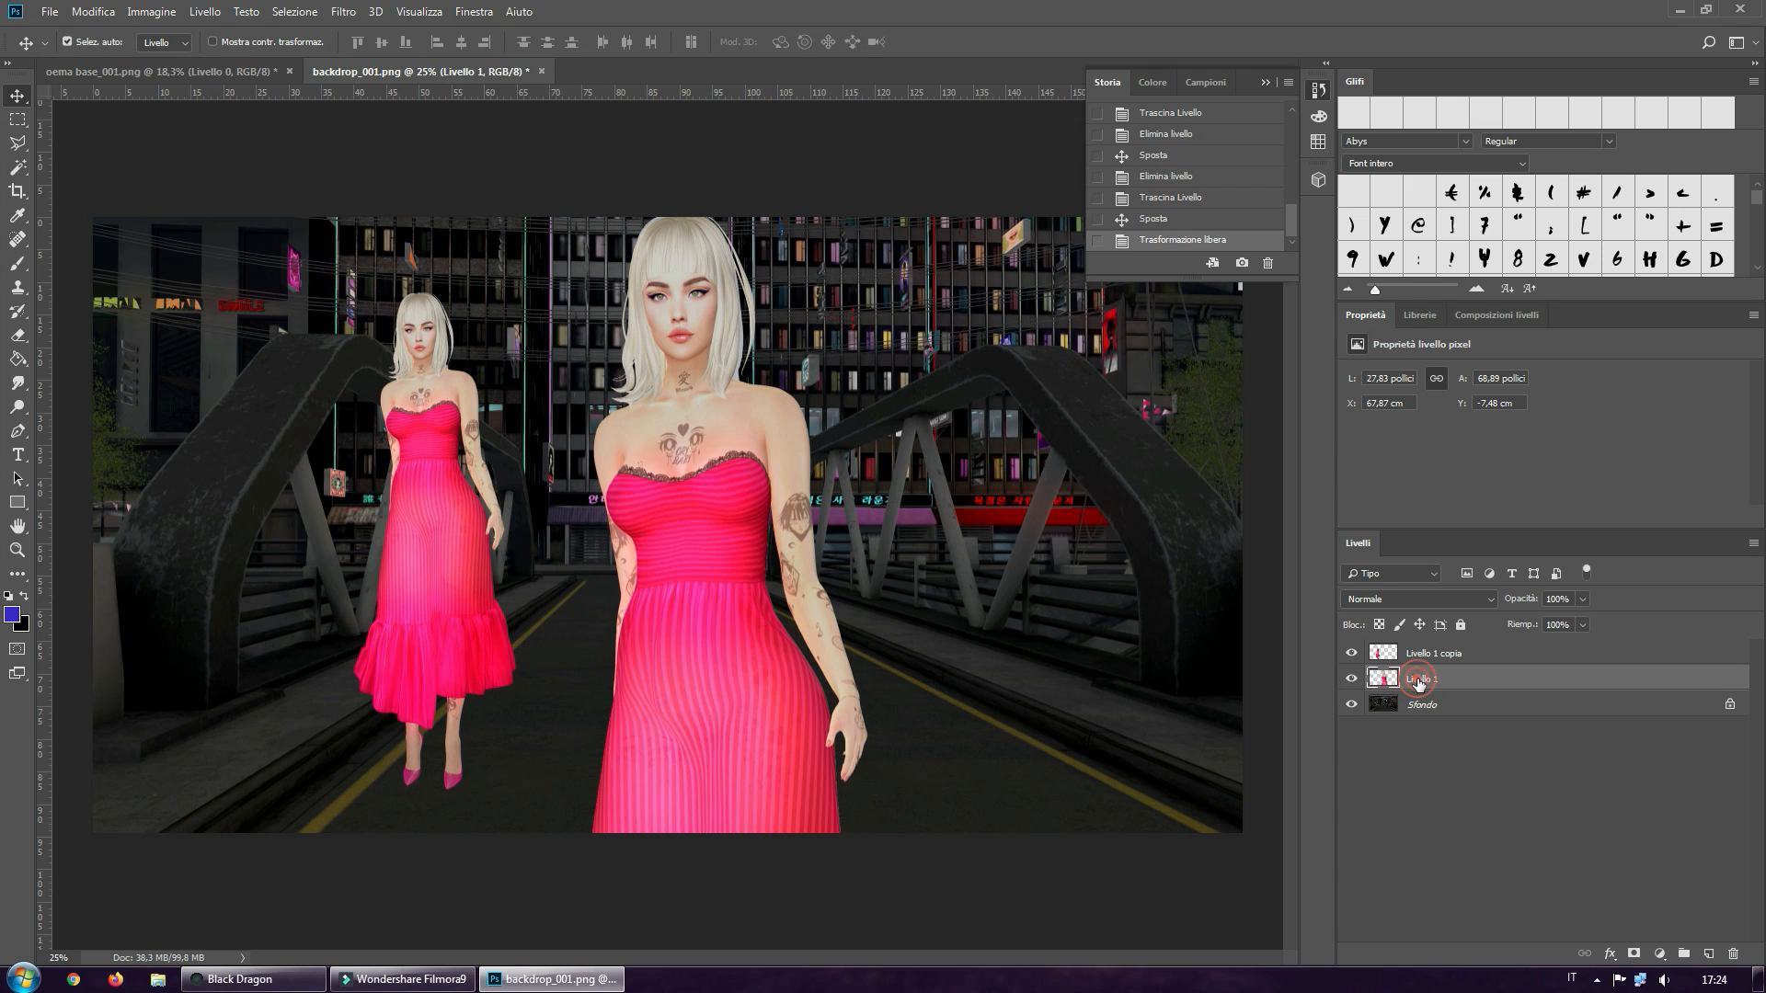
left_click_drag(1457, 682, 1733, 954)
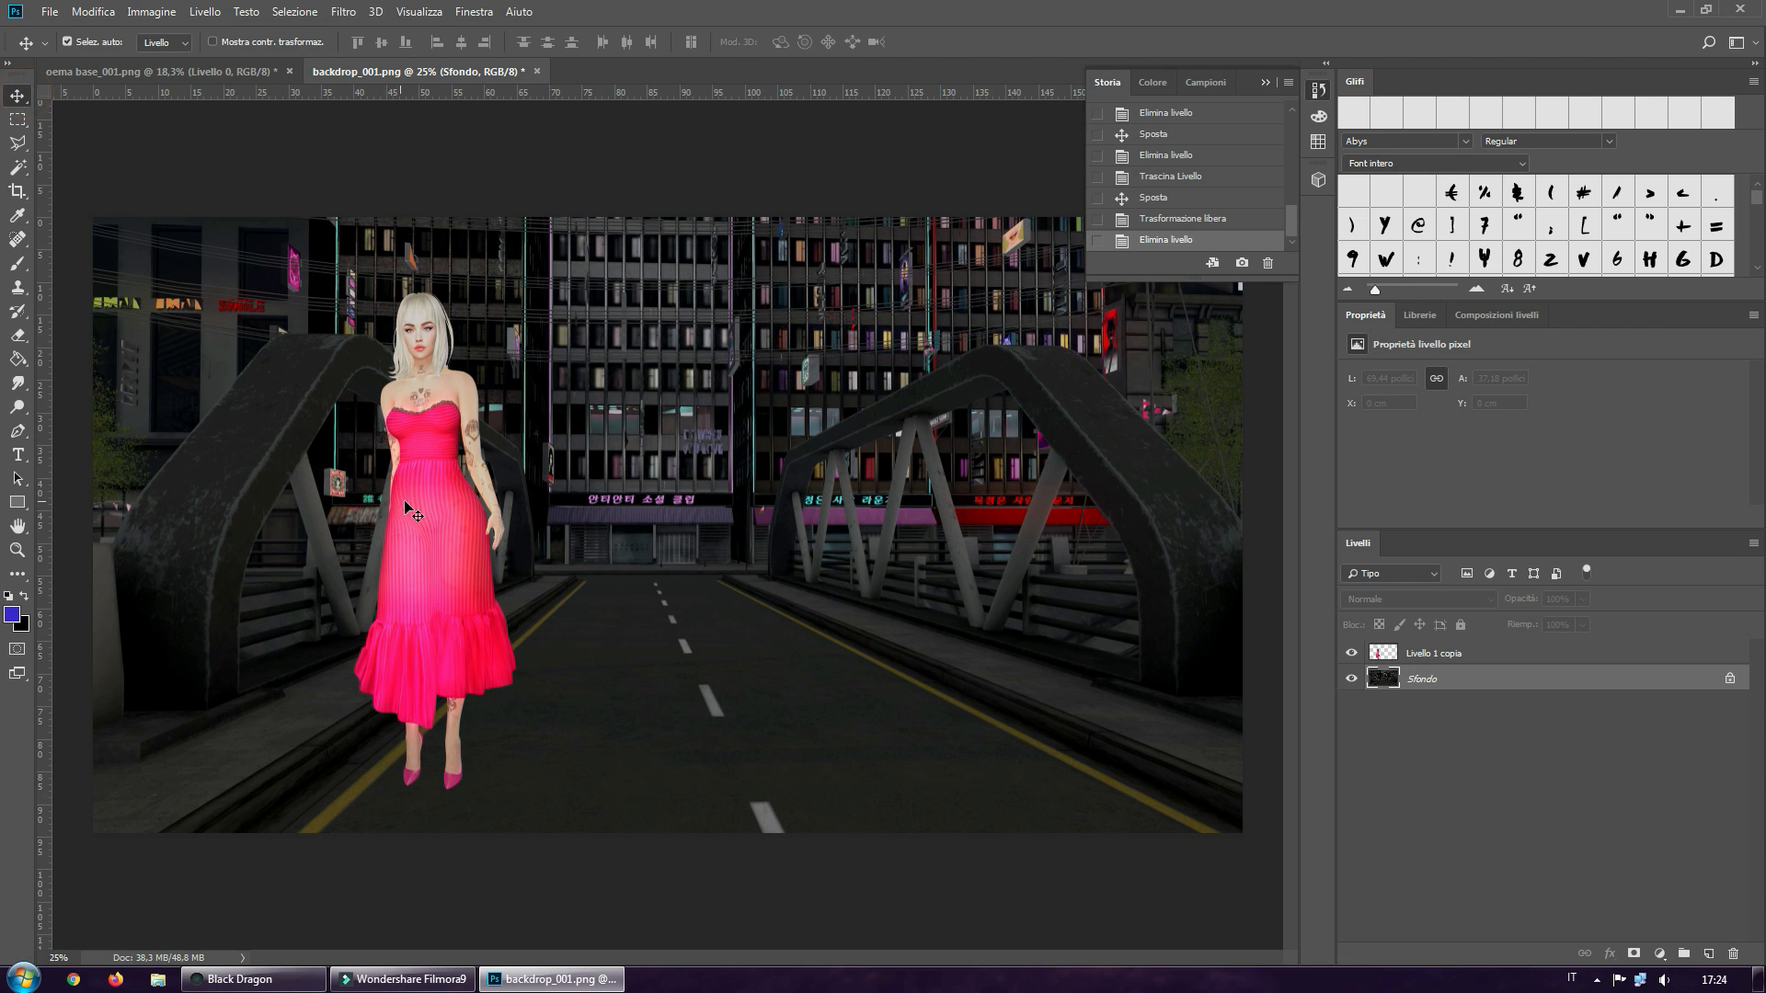
left_click_drag(406, 501, 738, 504)
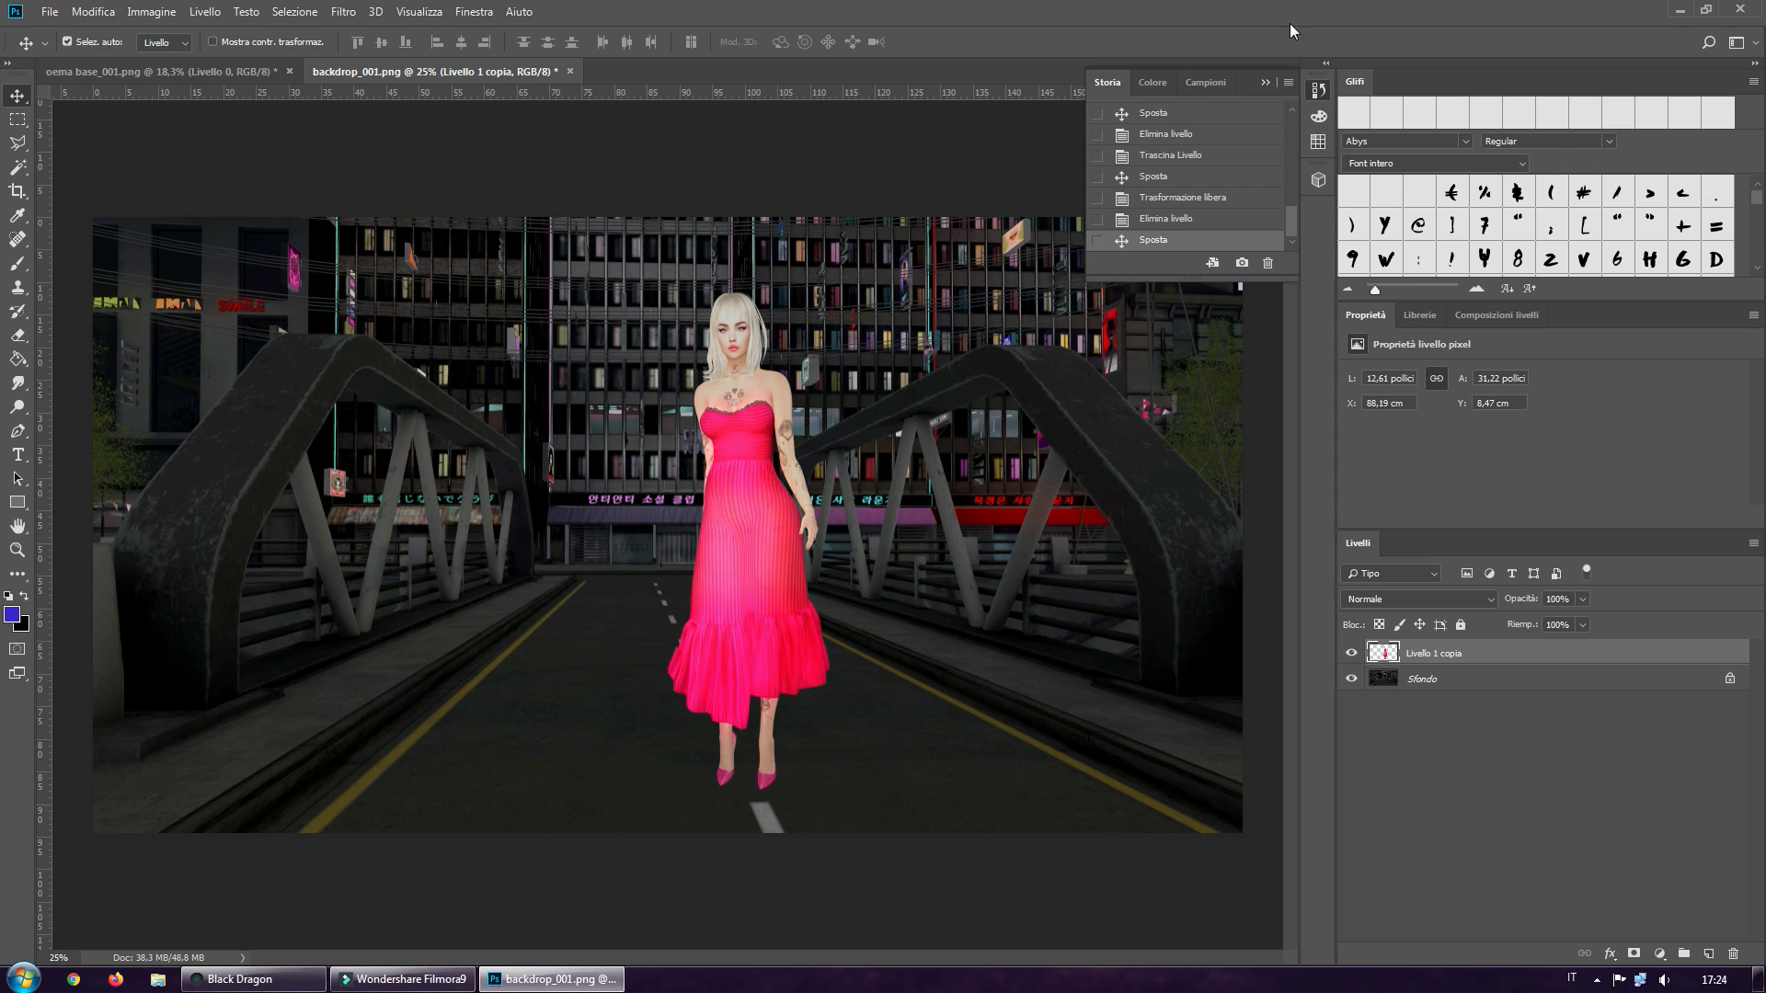
left_click(1266, 81)
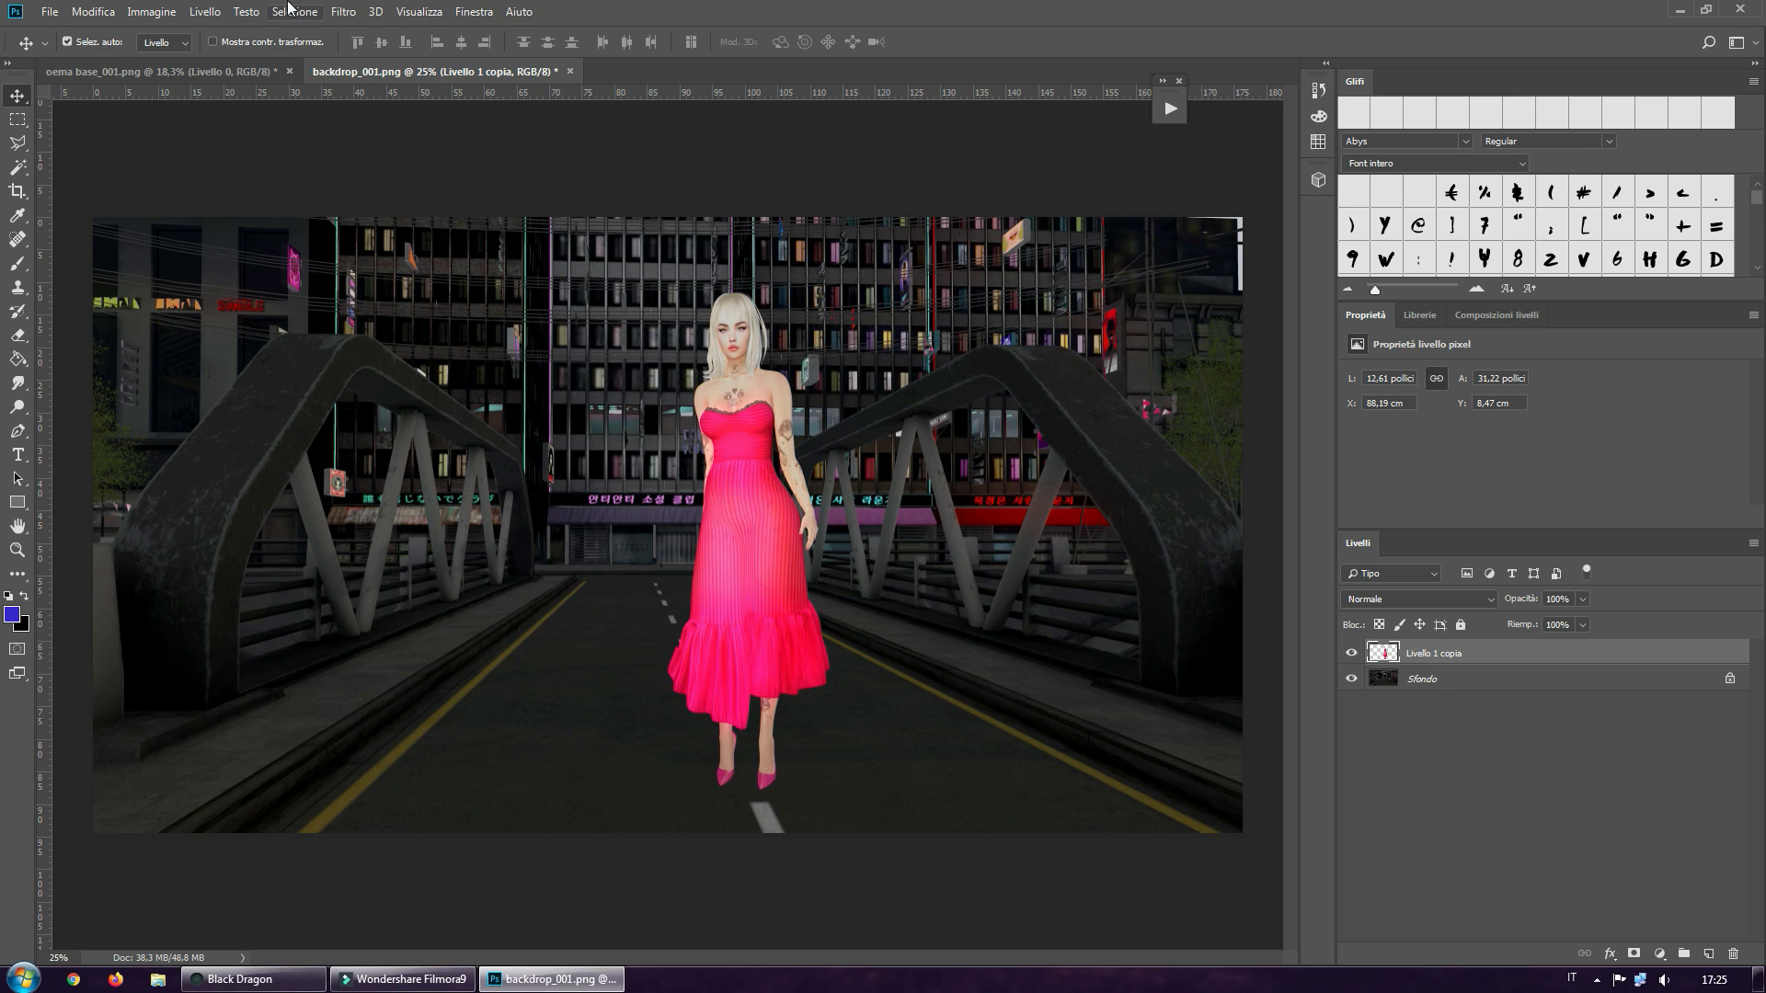
Start Match Color (Corrispondenza colore) on the layer Livello 1 copia with backdrop_001.png as the source image
left_click(166, 14)
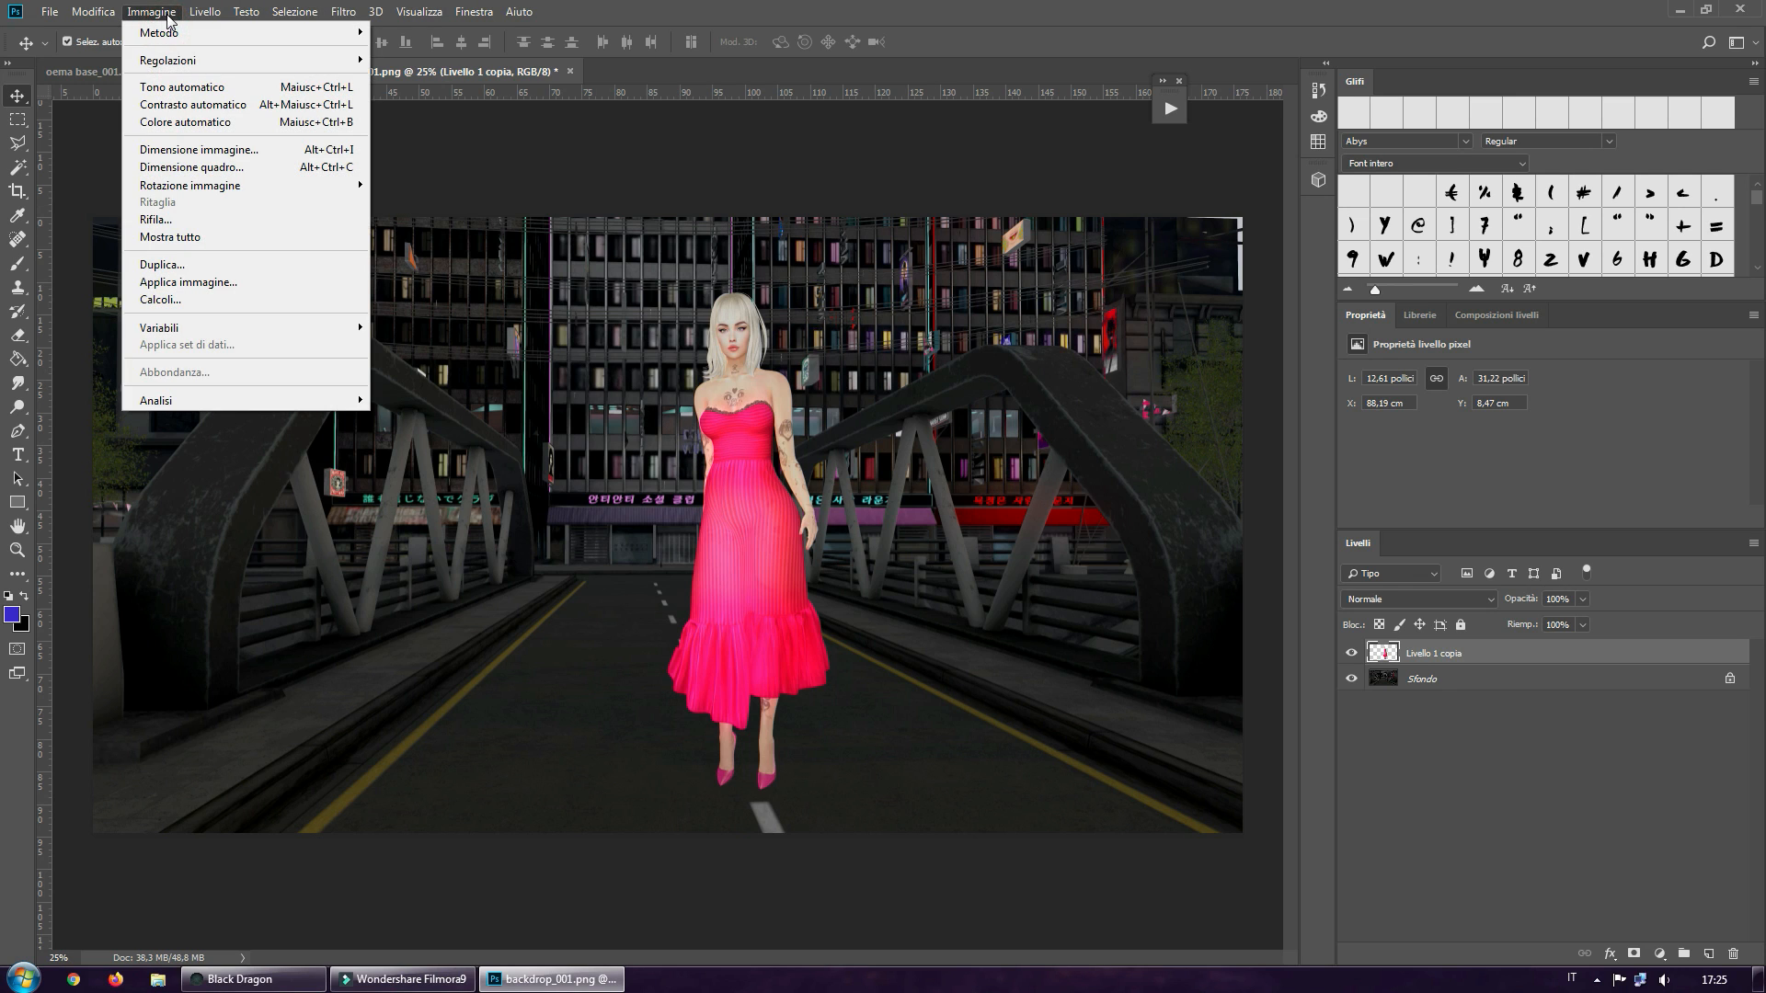
mouse_move(175, 64)
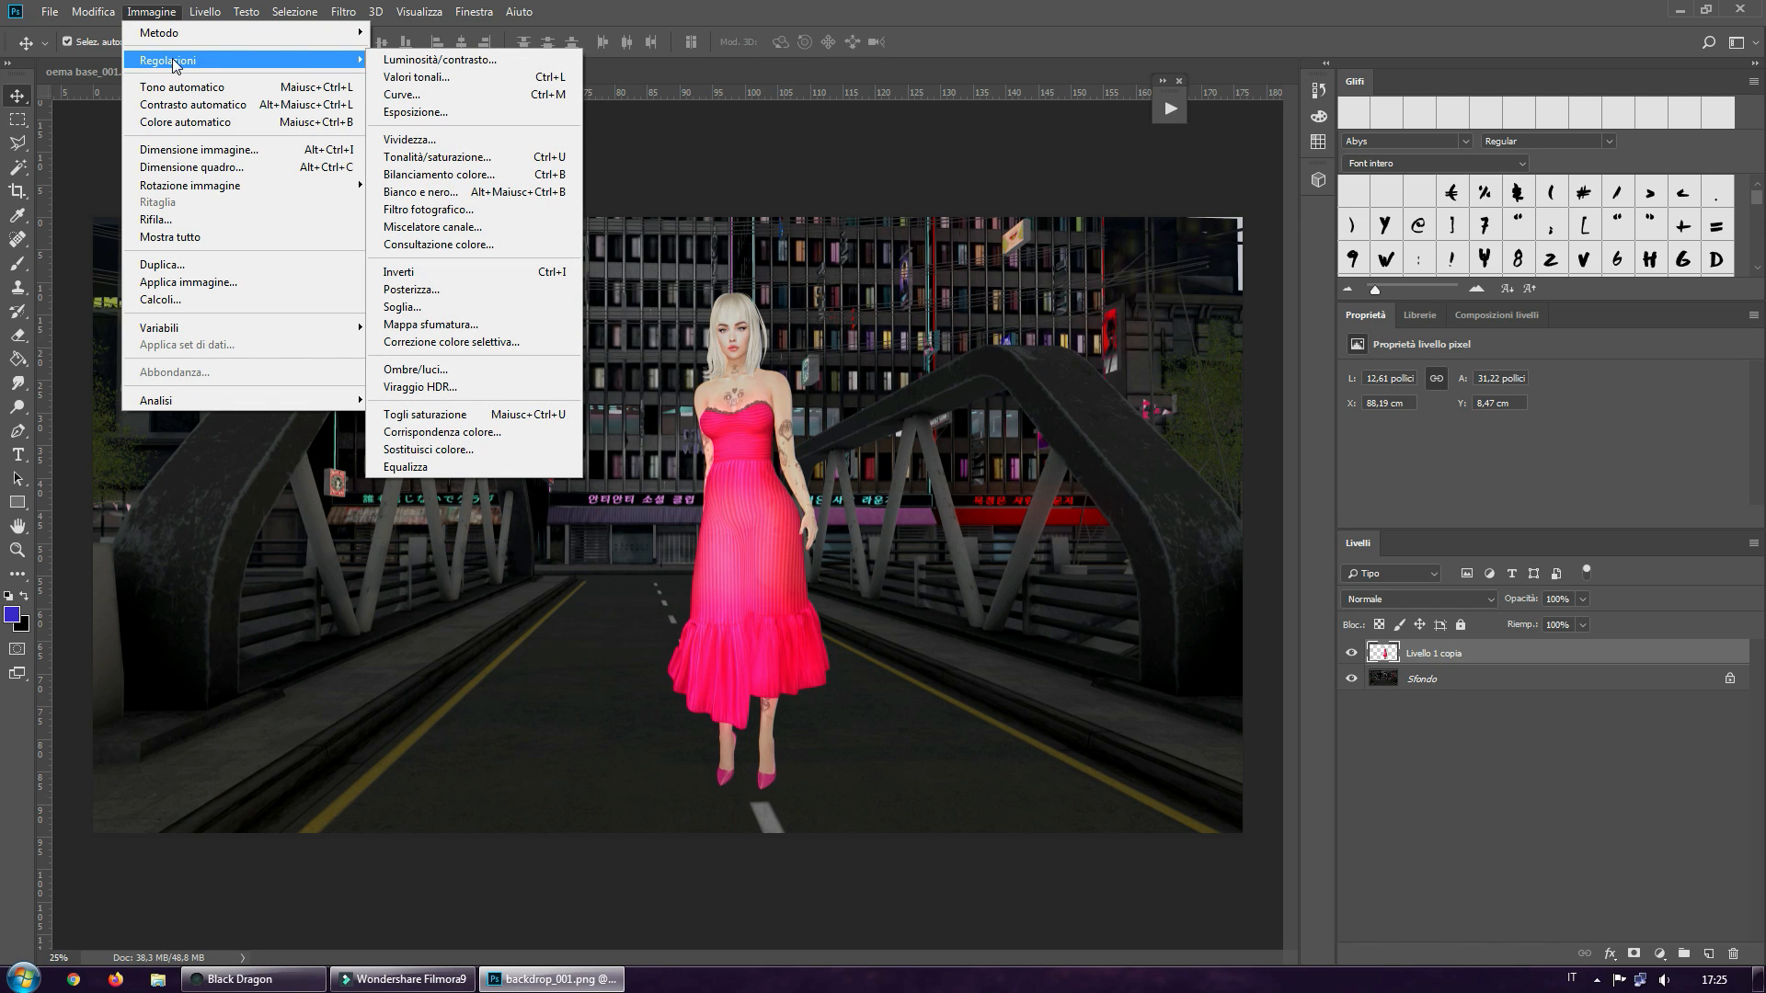
left_click(458, 434)
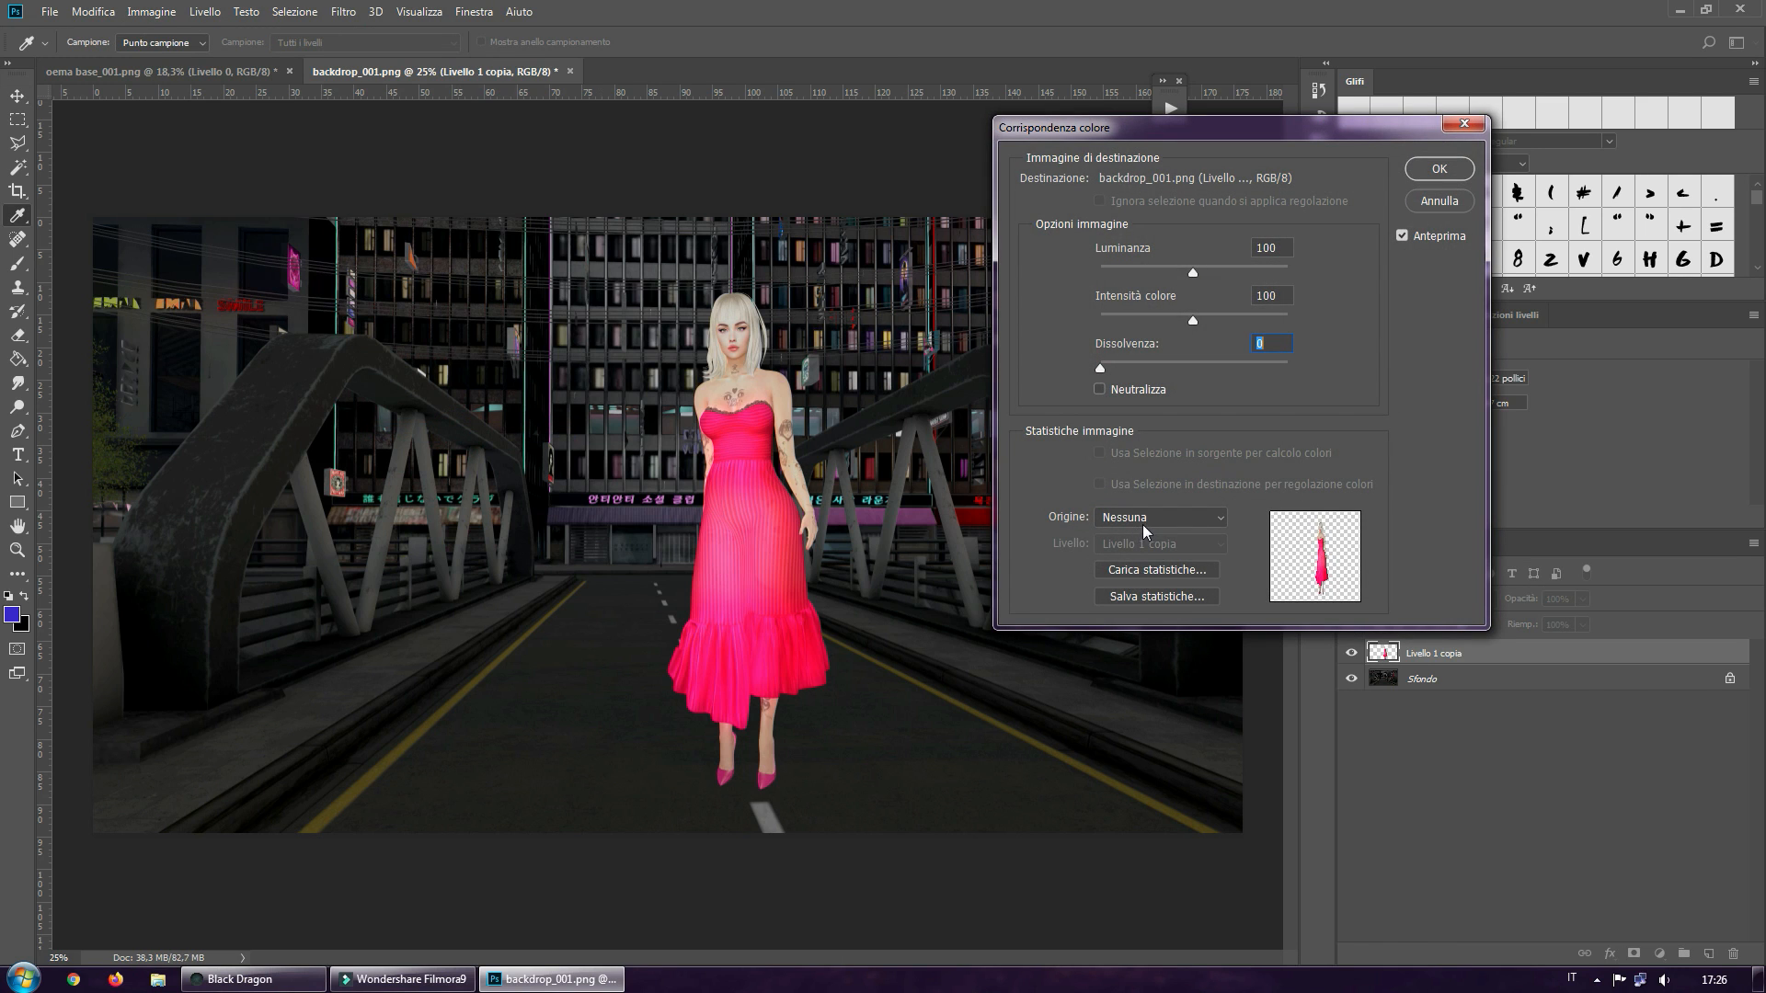
left_click(1142, 521)
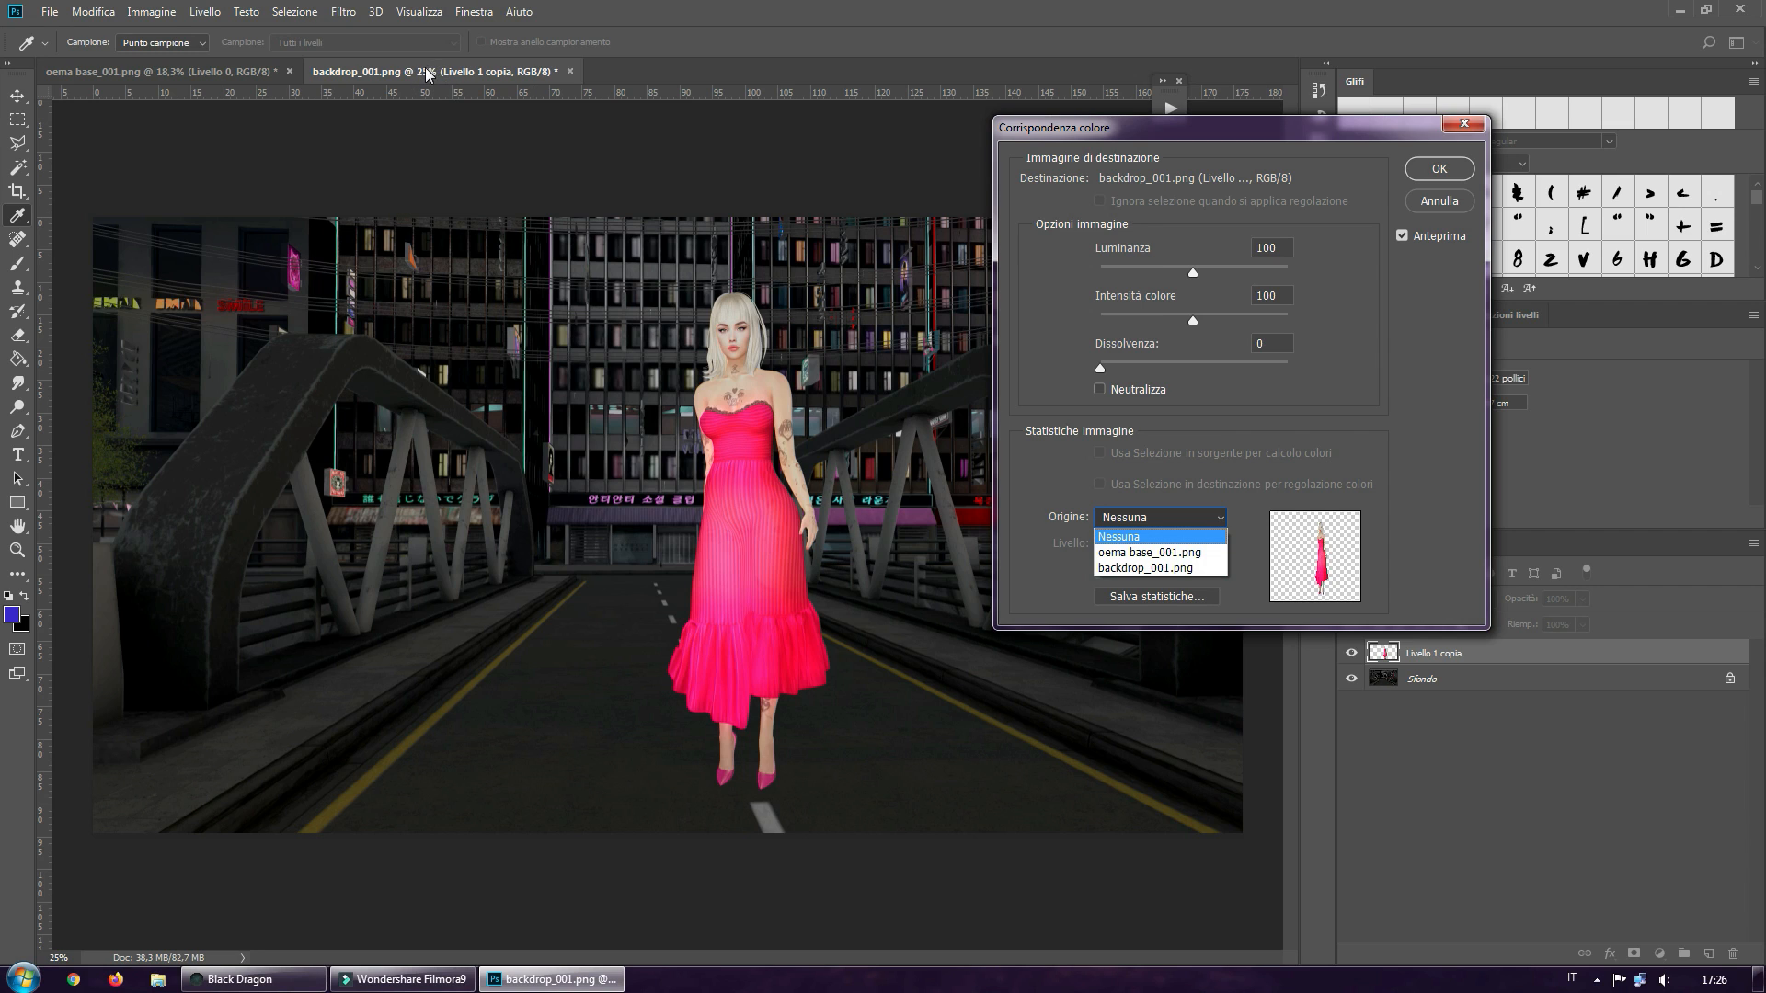
left_click(1137, 570)
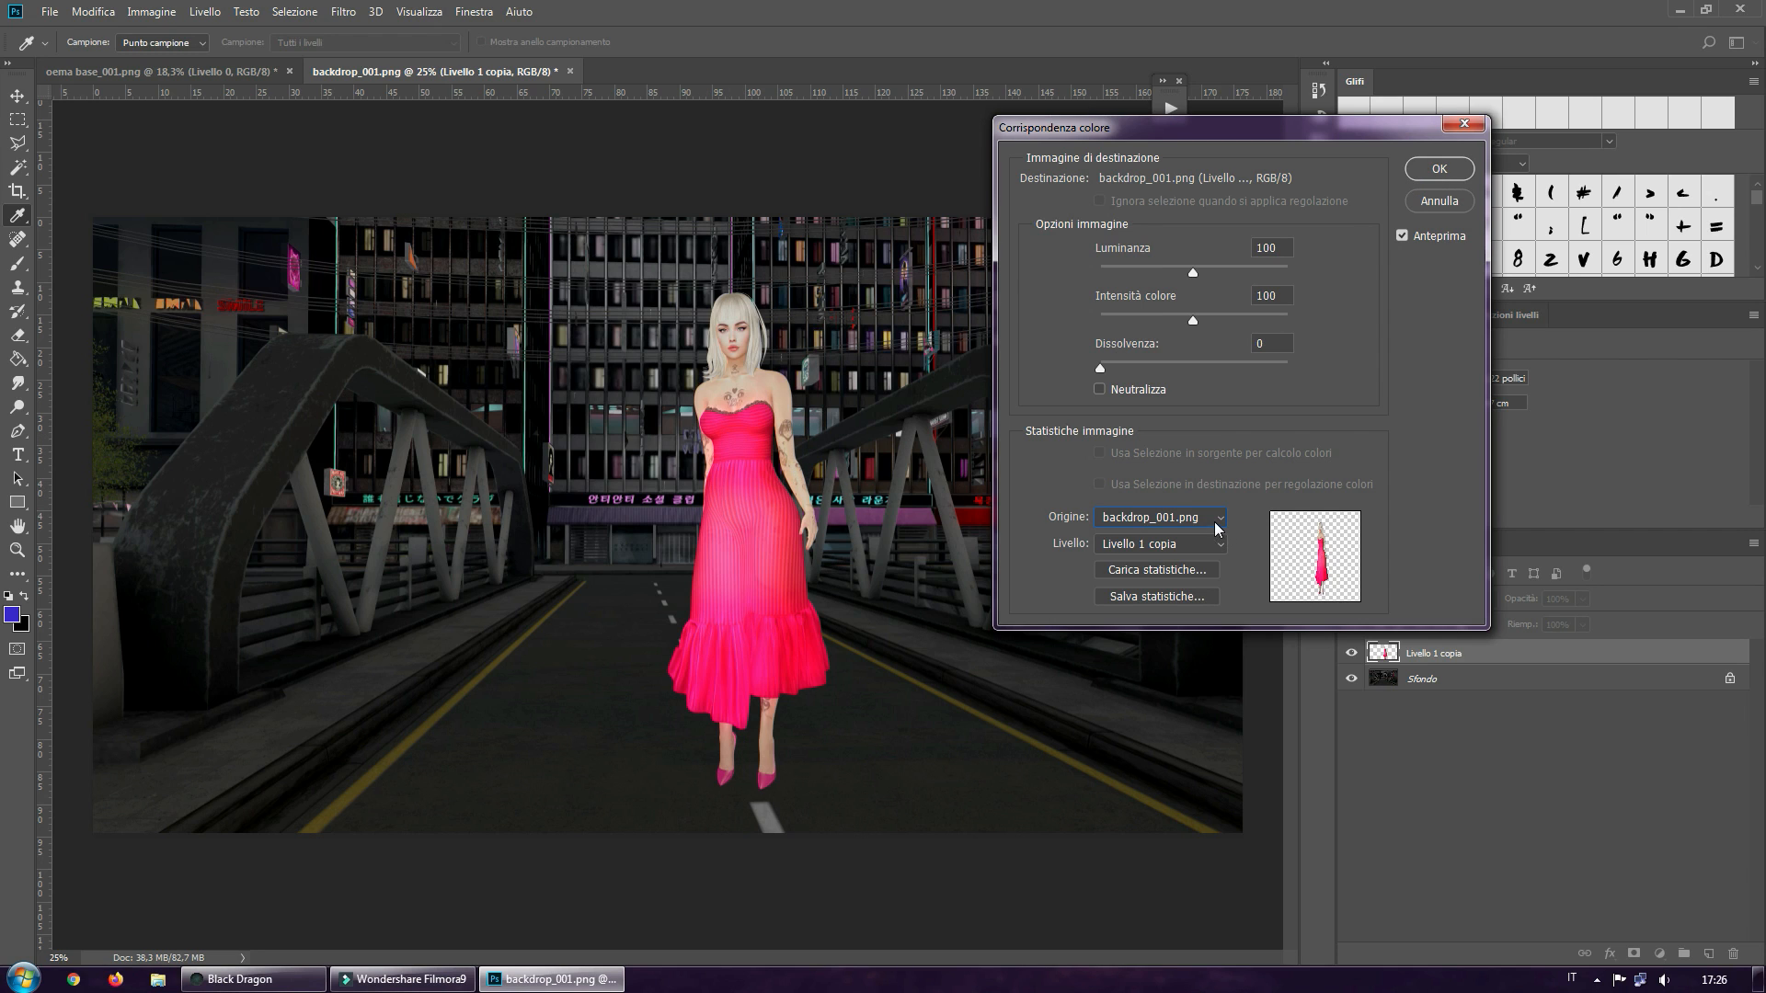
left_click(1148, 520)
left_click(1142, 537)
left_click(1143, 520)
left_click(1146, 569)
Set the color match to luminance 58, color intensity 100 and fade 27 without neutralizing, and apply it
mouse_move(1193, 274)
left_mouse_down()
mouse_move(1232, 270)
mouse_move(1170, 280)
left_mouse_up()
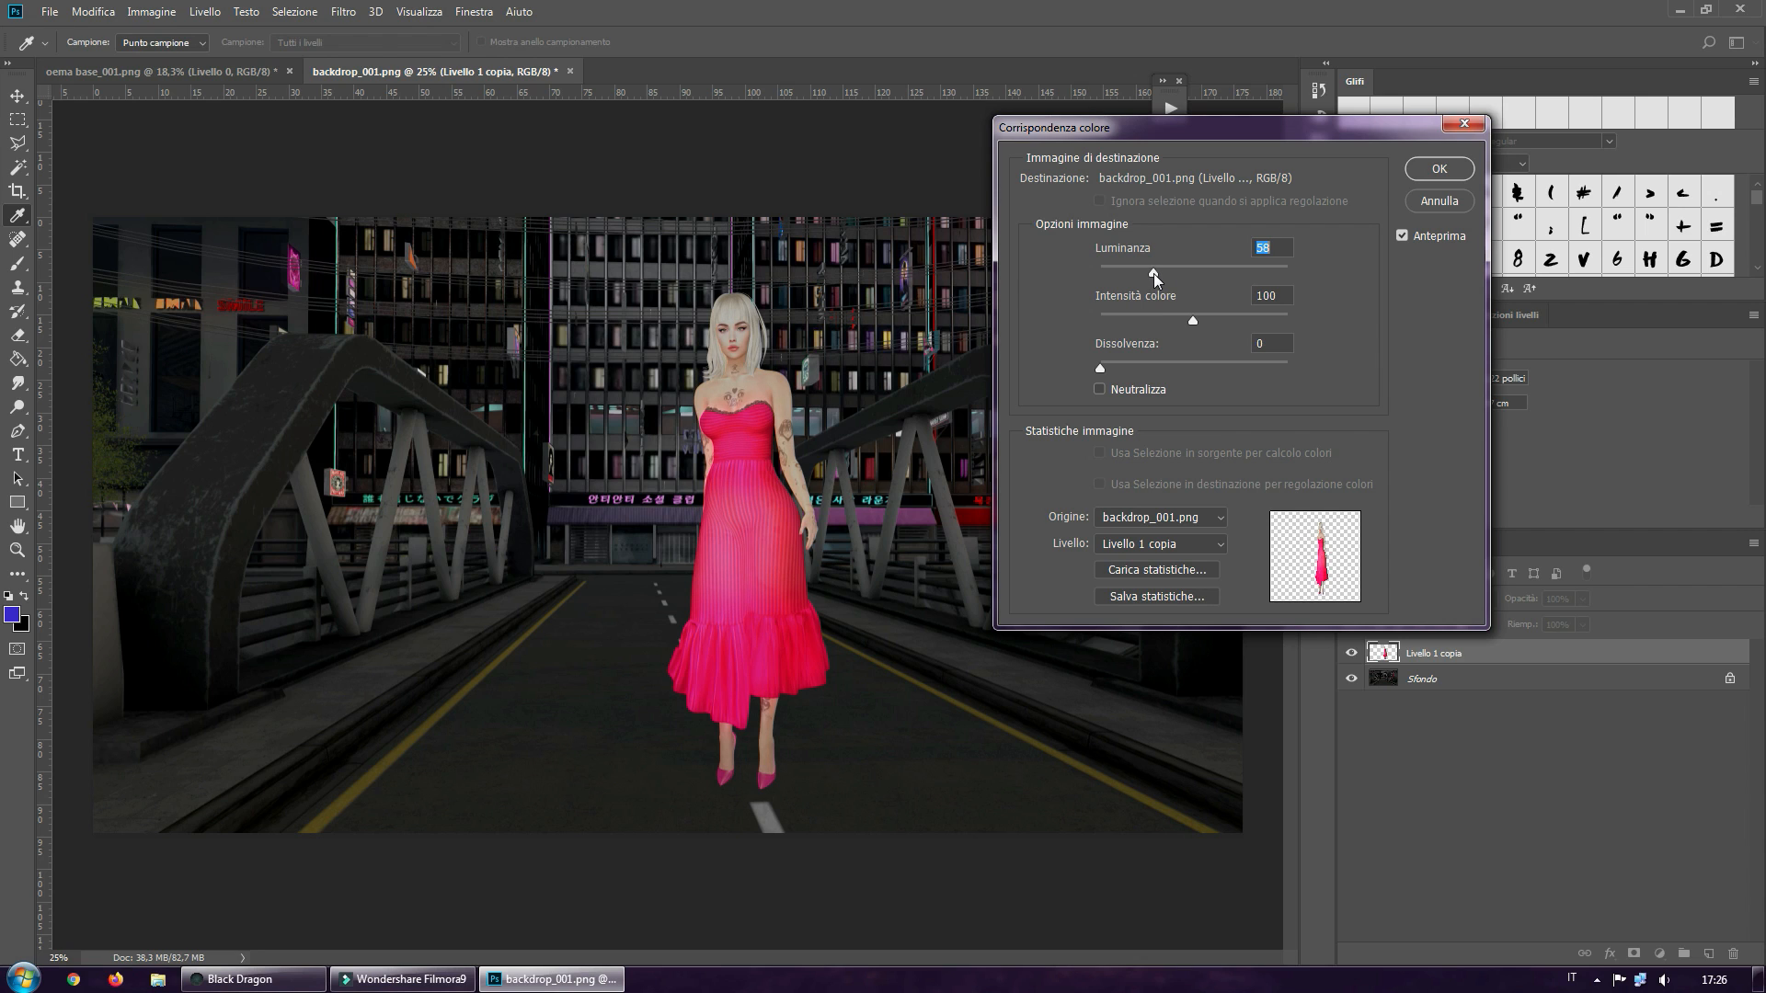
left_click(1189, 319)
mouse_move(1186, 317)
left_mouse_down()
mouse_move(1140, 318)
mouse_move(1228, 316)
mouse_move(1201, 318)
left_mouse_up()
left_click_drag(1200, 318, 1194, 318)
left_click_drag(1100, 370, 1126, 368)
left_click_drag(1201, 372, 1162, 372)
left_click(1098, 390)
left_click(1098, 389)
left_click_drag(1161, 366, 1150, 367)
left_click_drag(1154, 365, 1151, 365)
left_click(1441, 171)
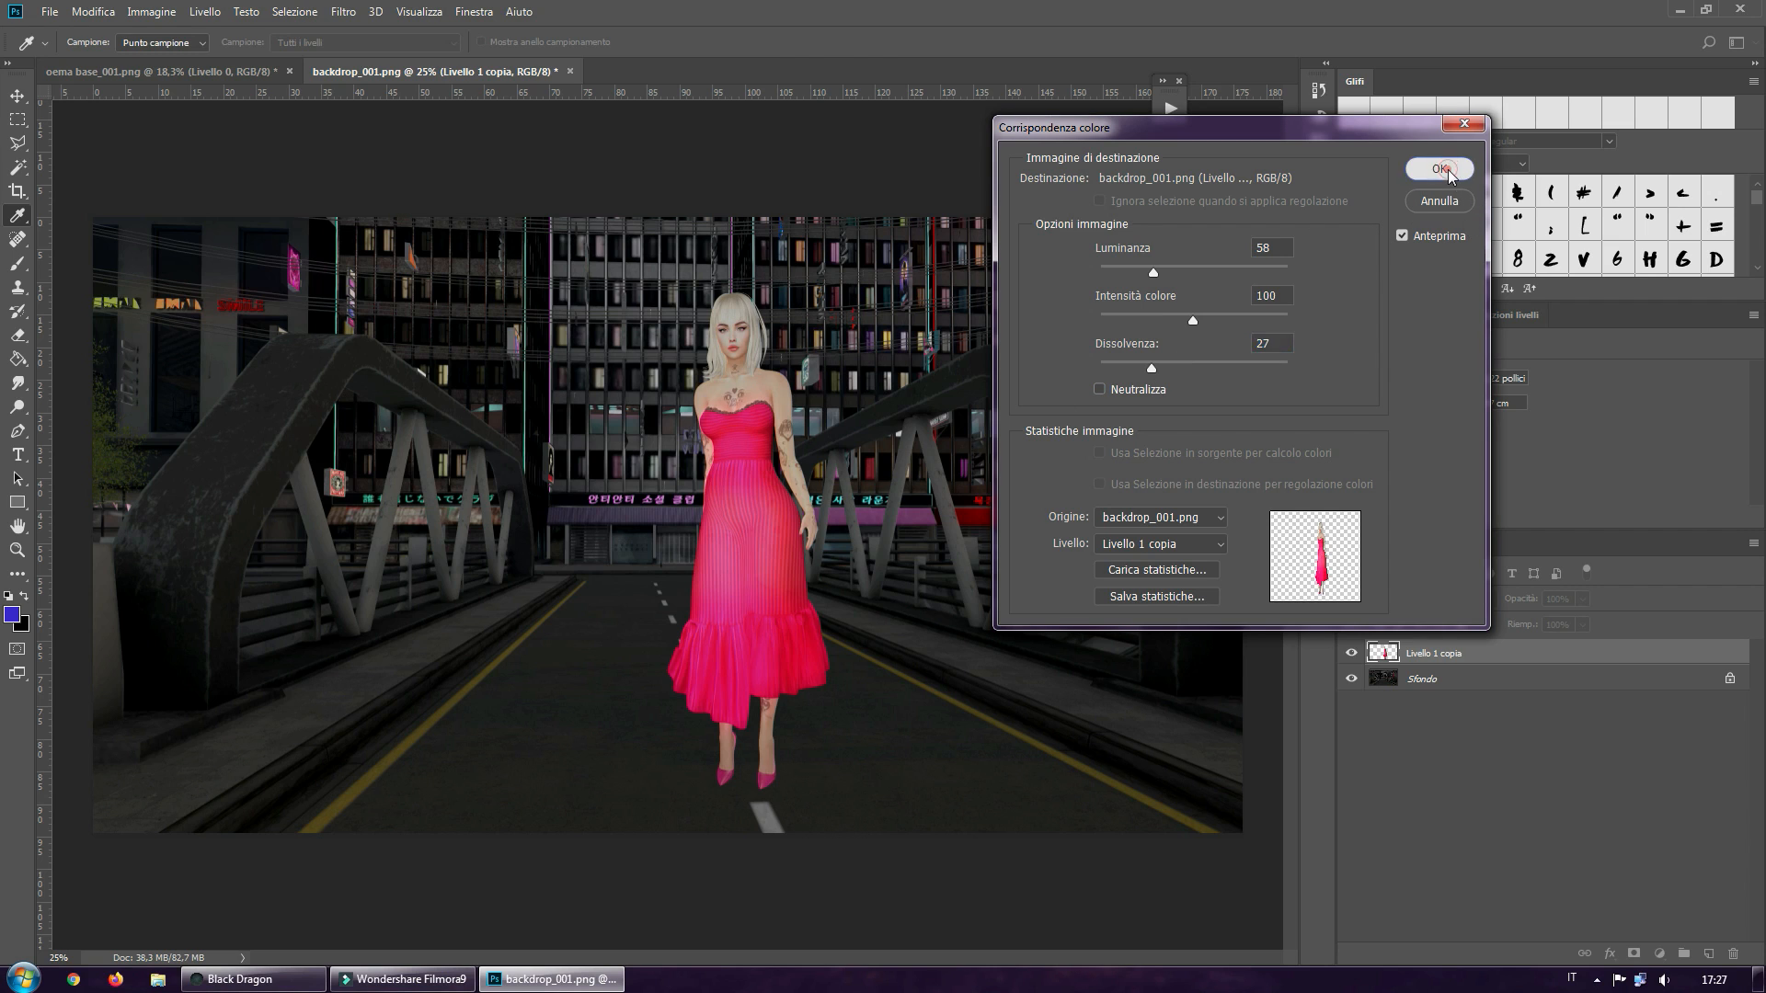
Open the image Light Flare 2 by All Things Precious from the Video folder, discarding its embedded color profile
key("v")
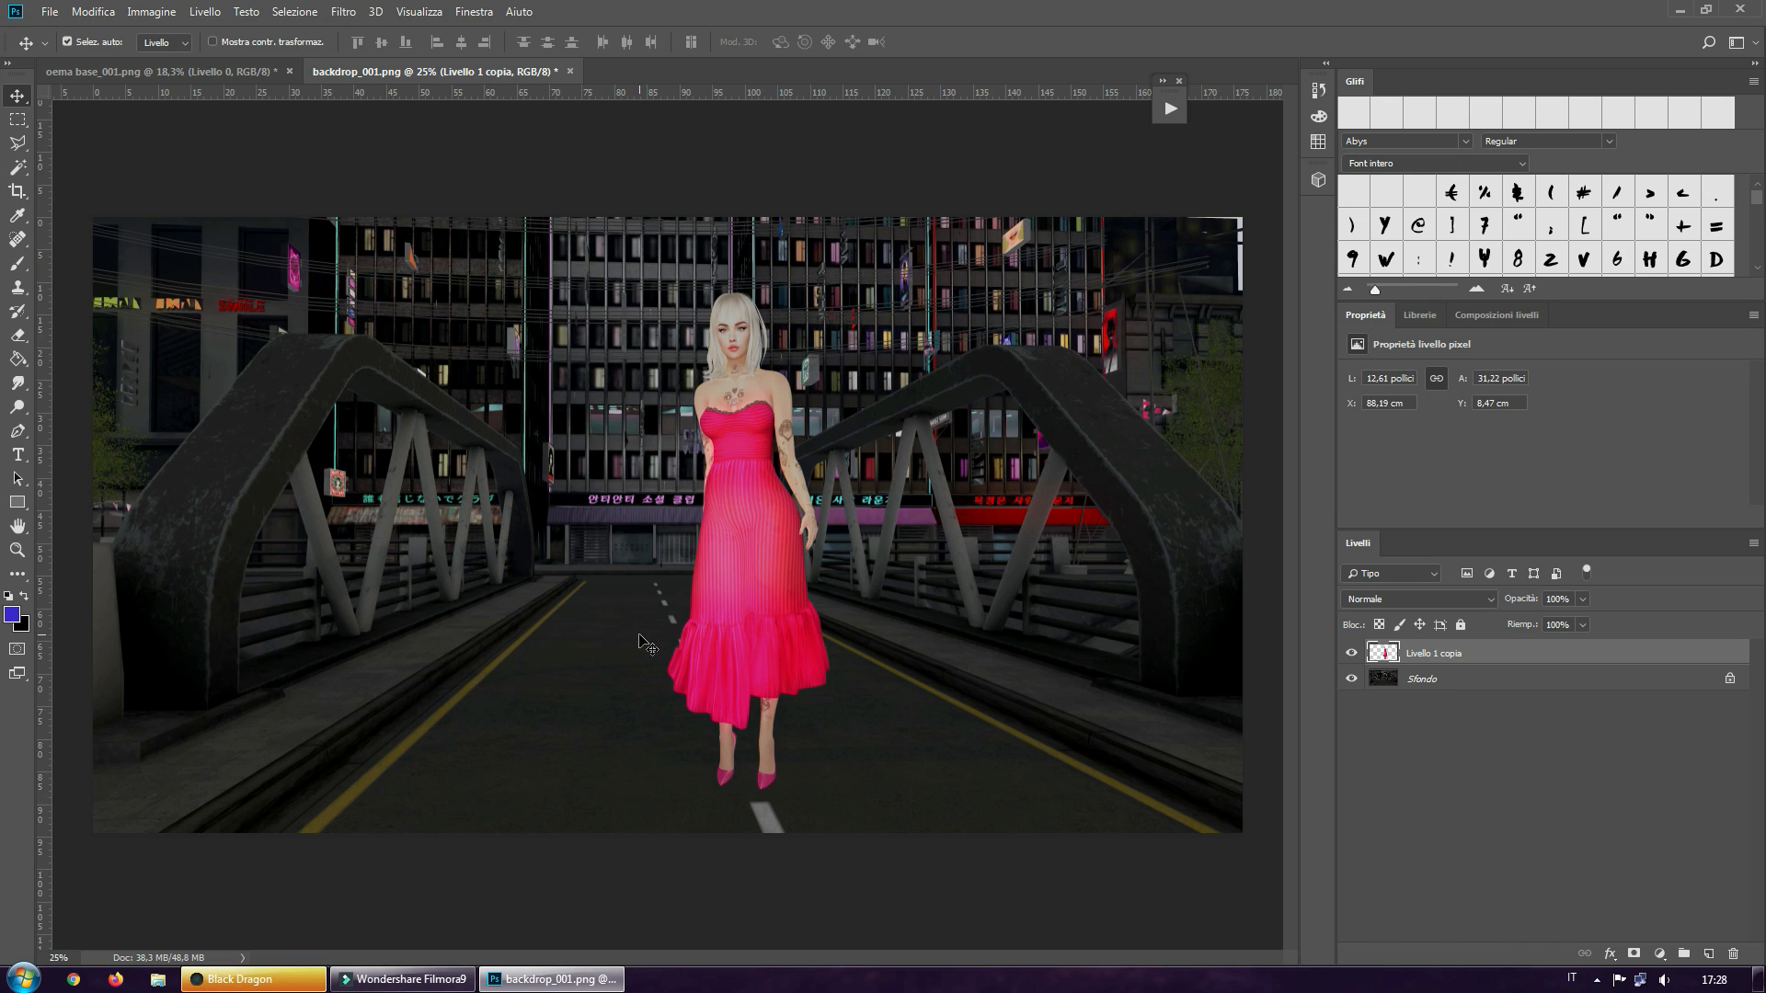
left_click(49, 12)
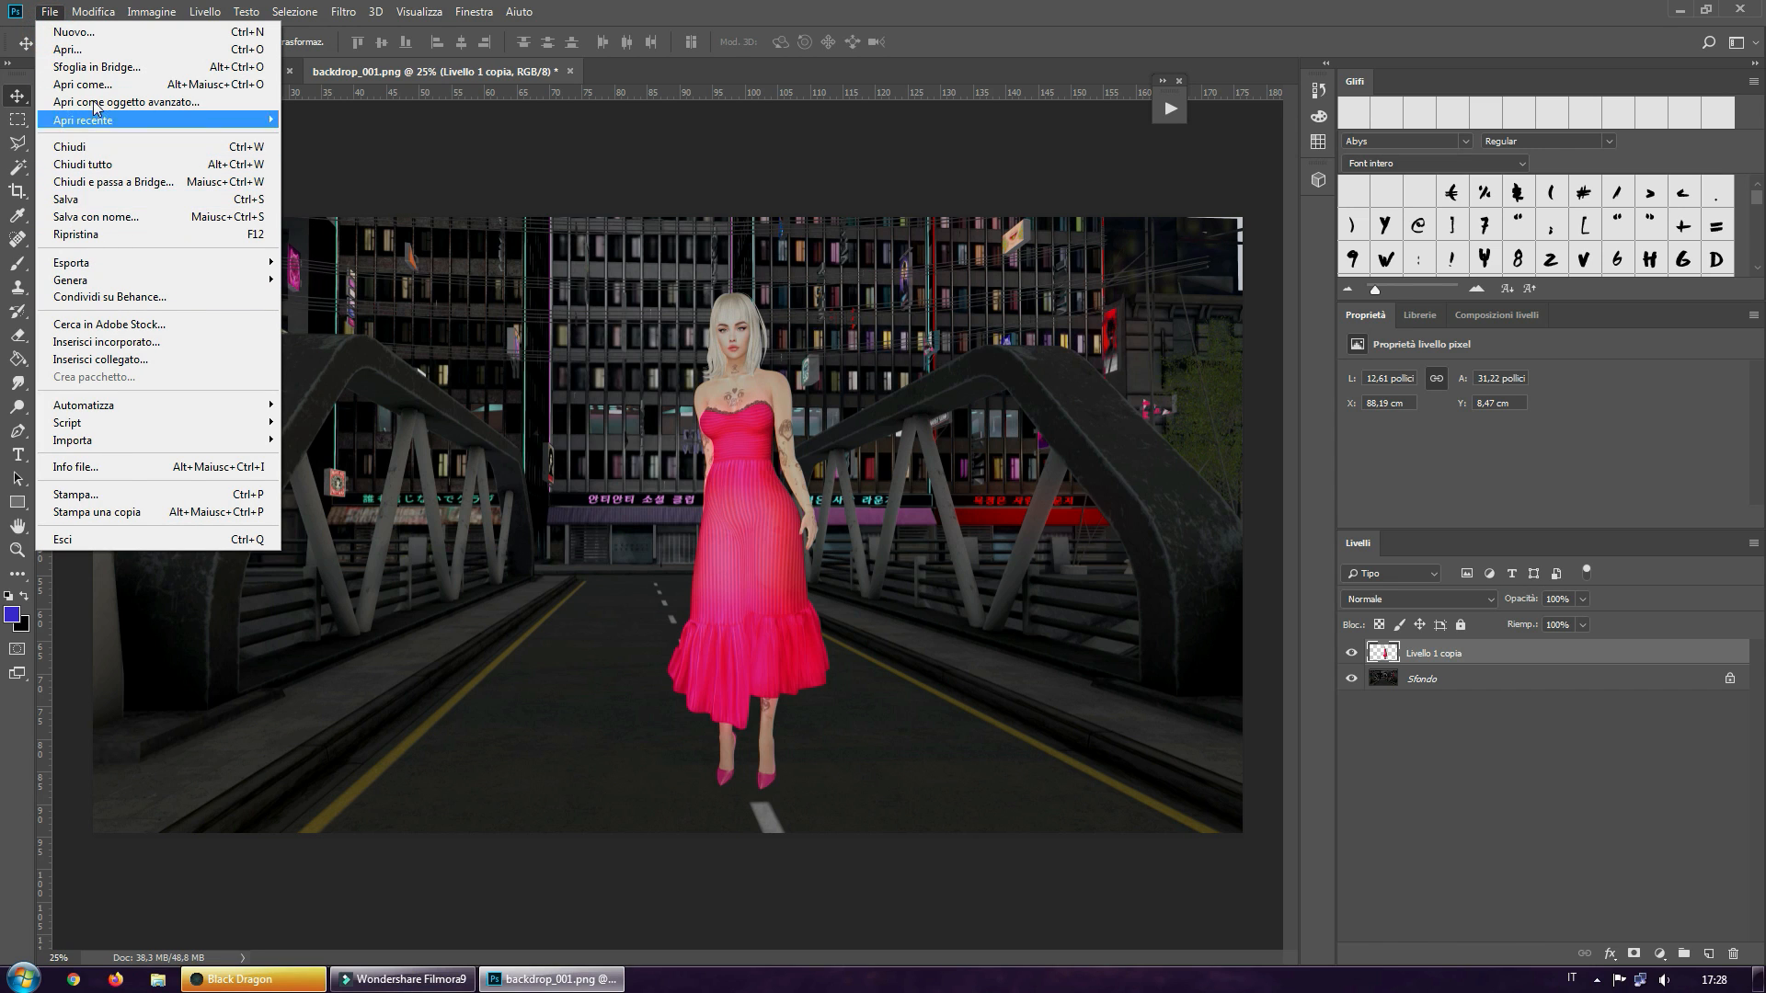
mouse_move(81, 280)
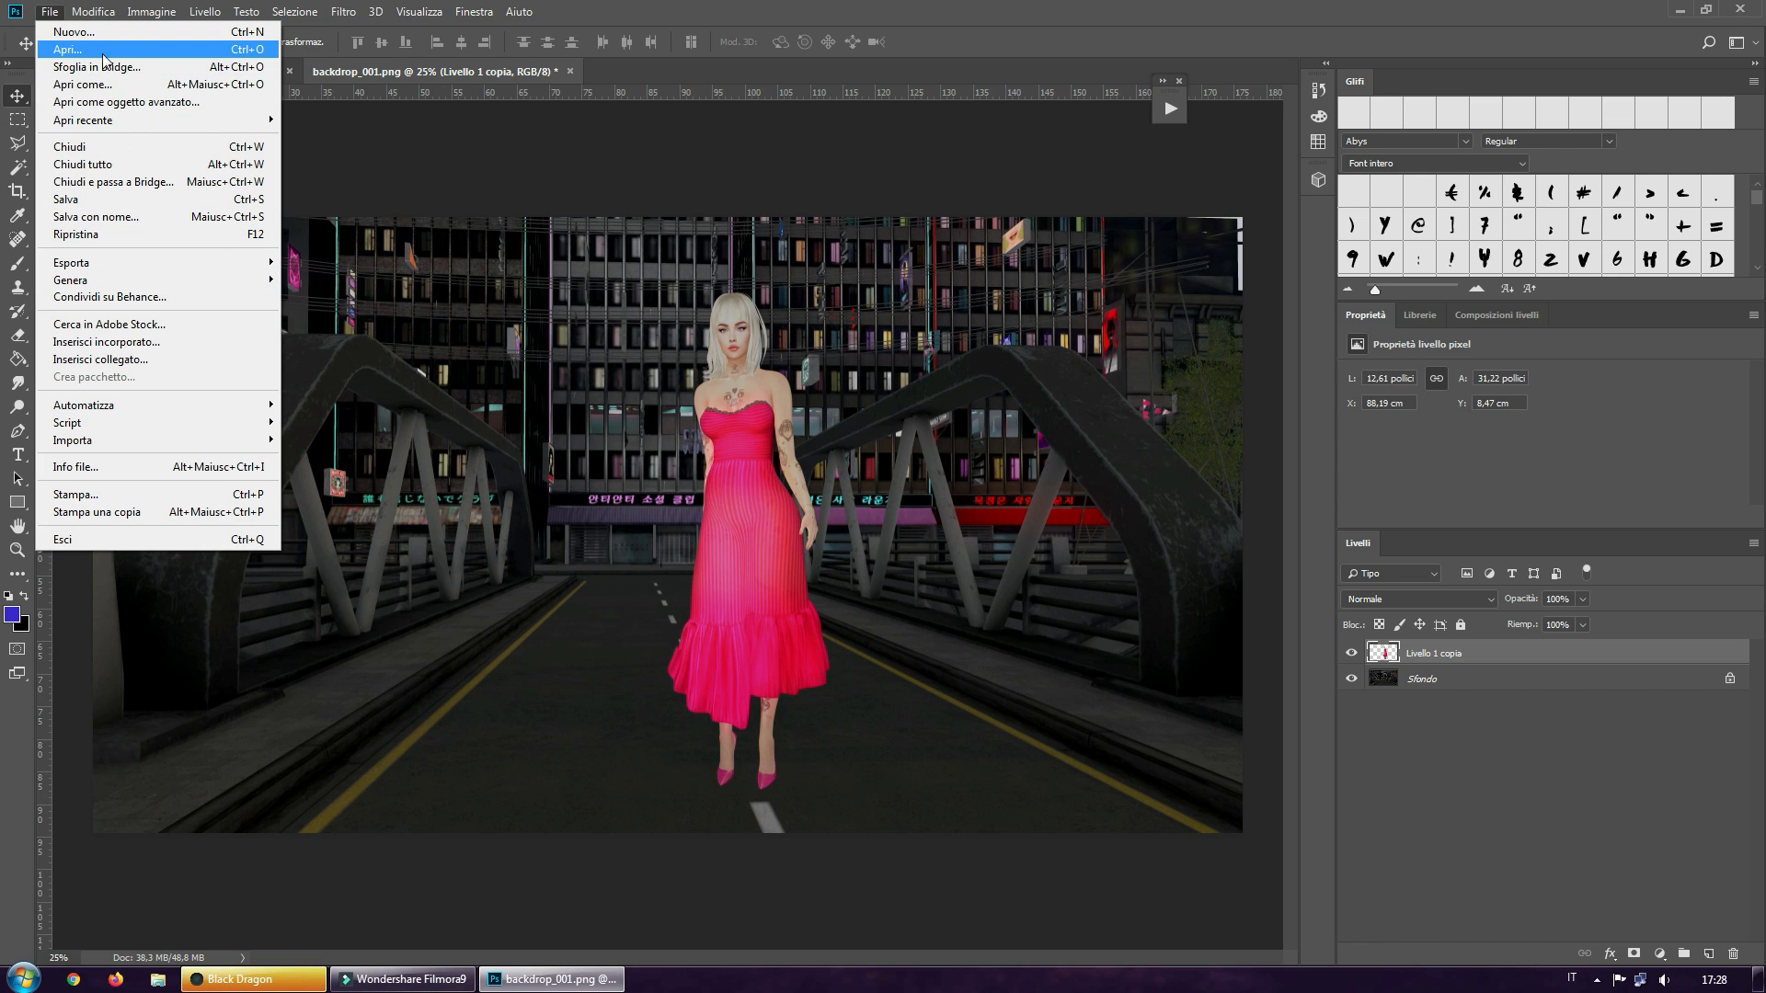
left_click(73, 50)
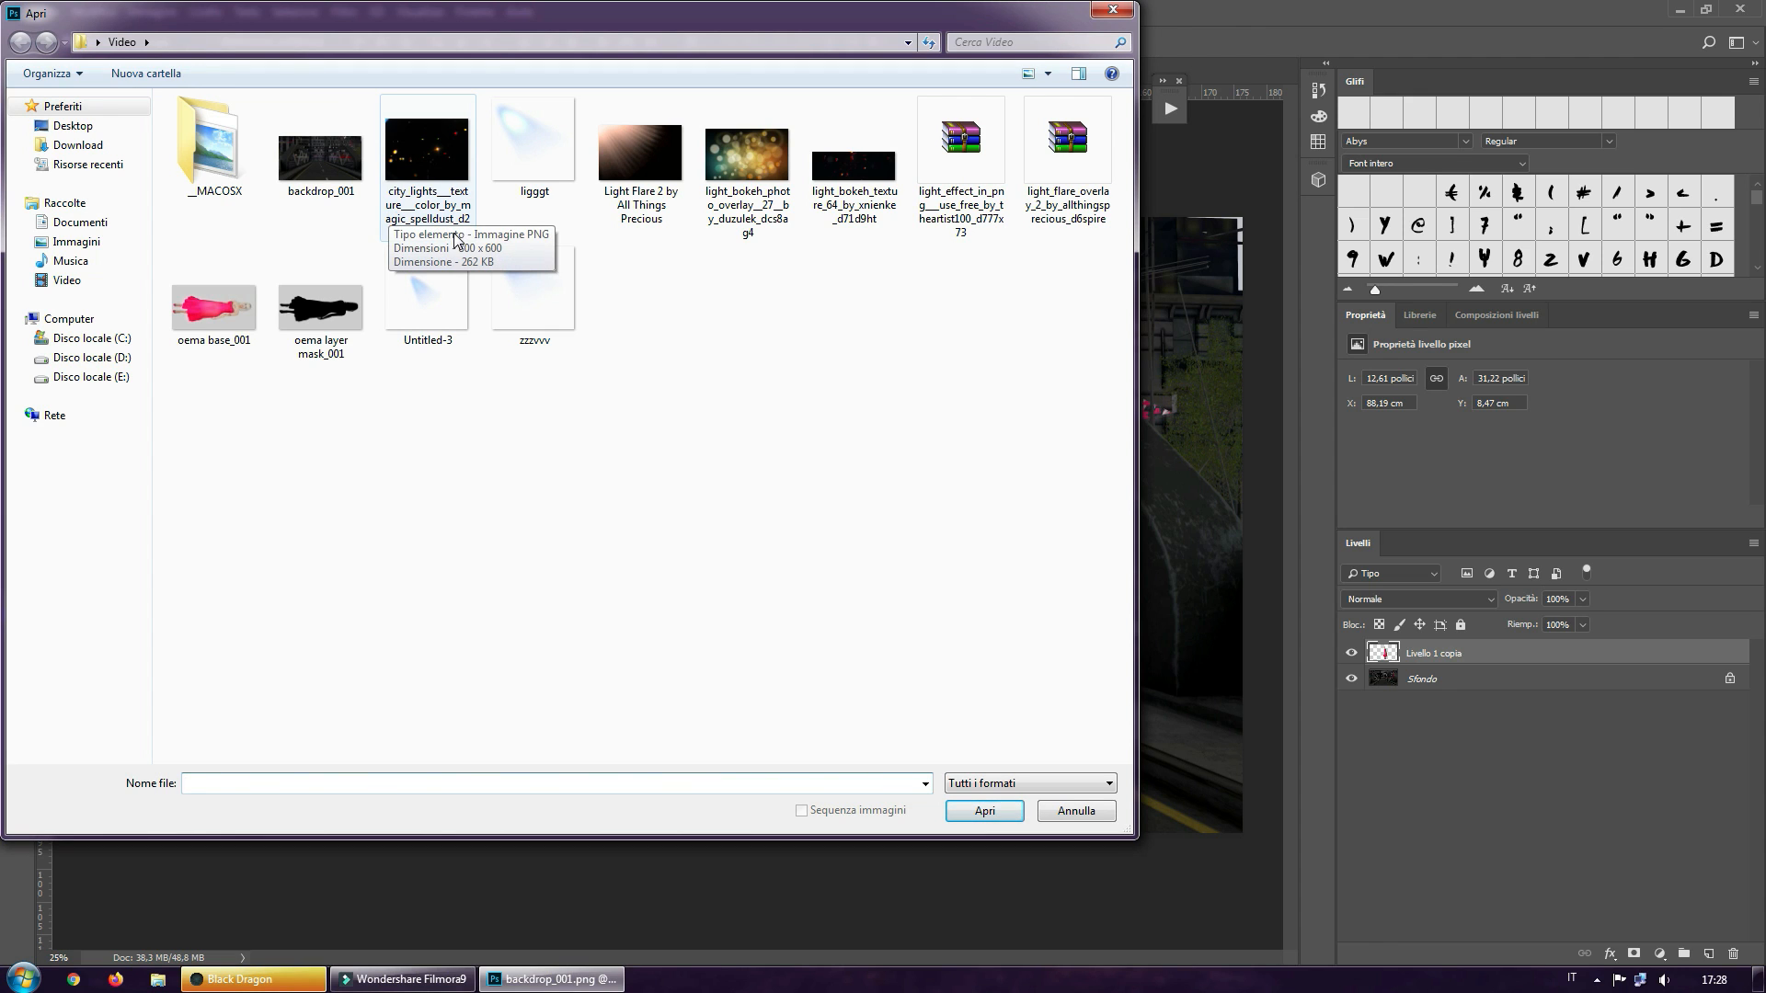
left_click(649, 195)
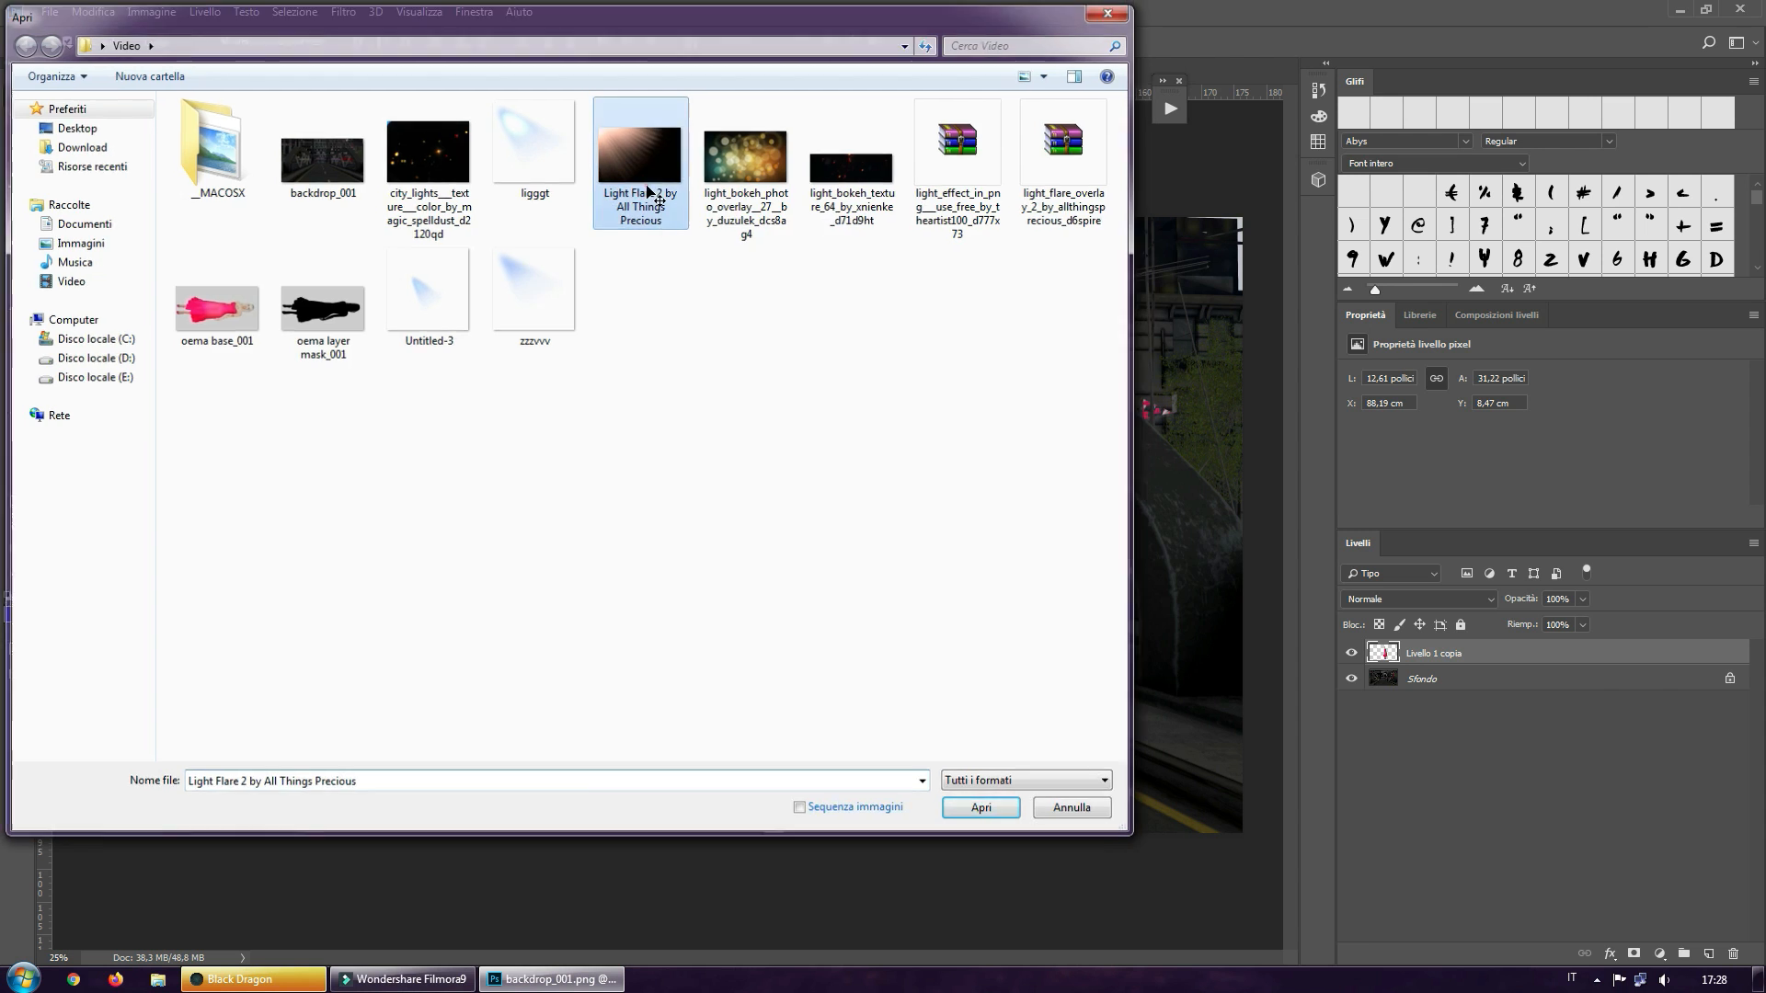
double_click(647, 189)
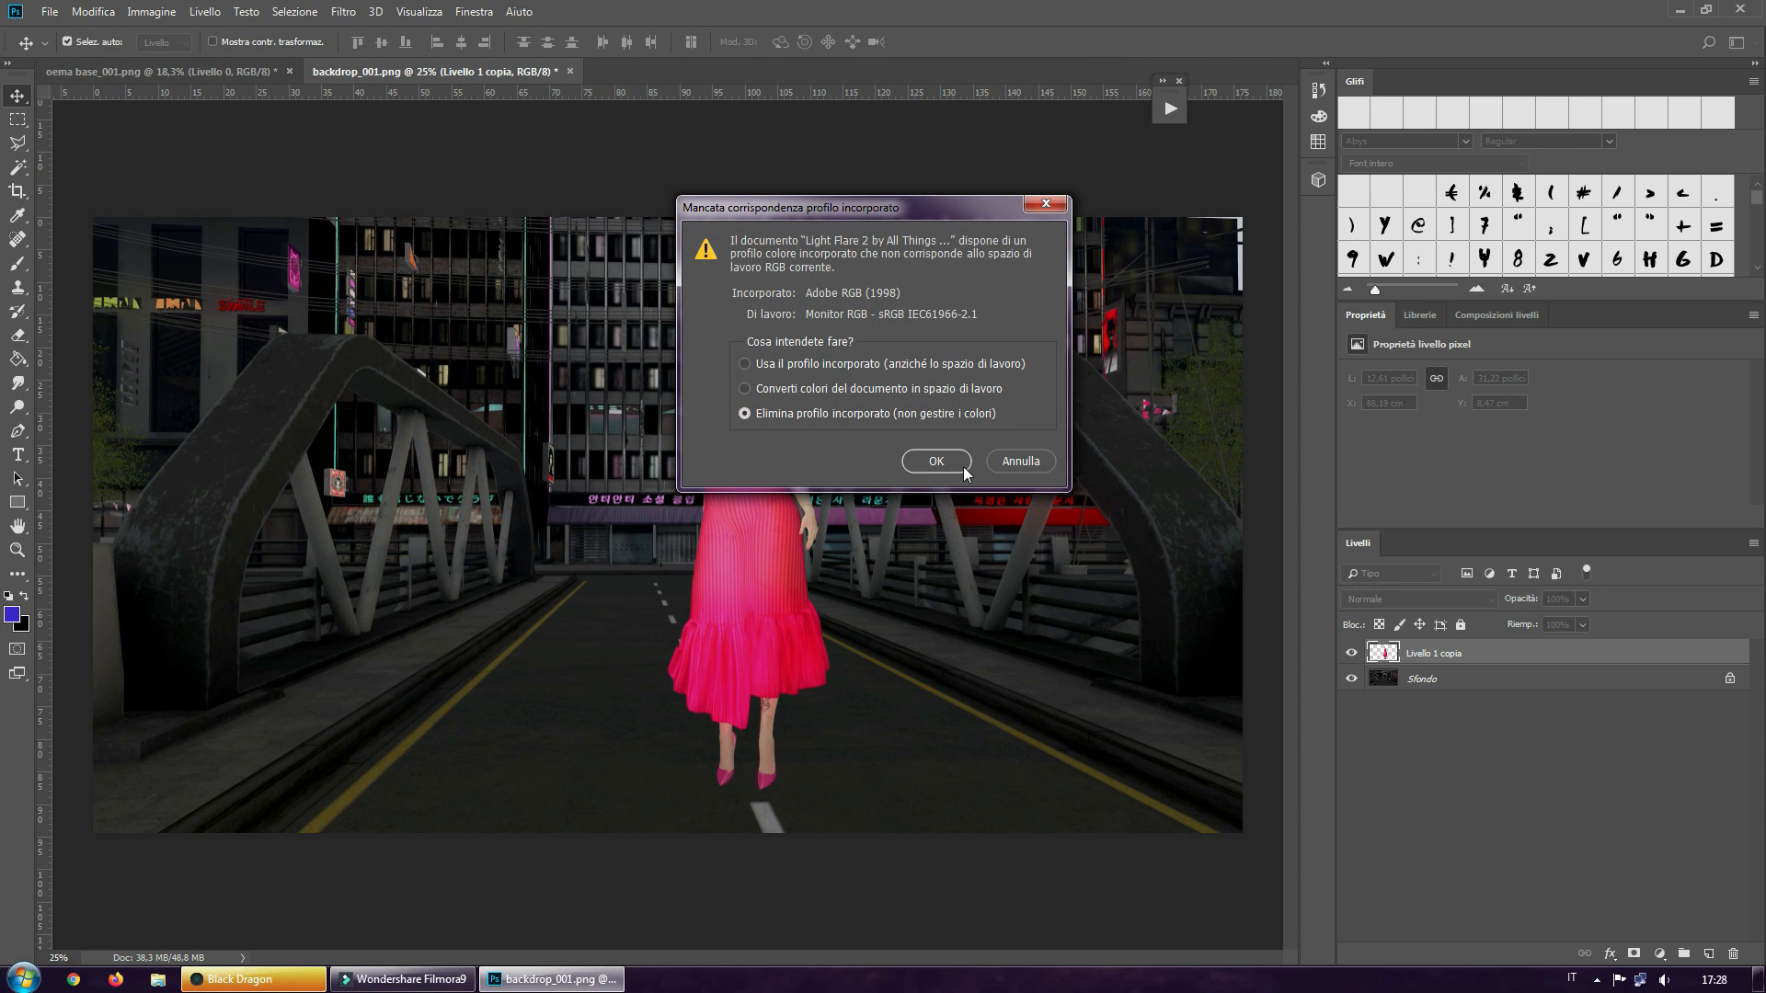
left_click(935, 462)
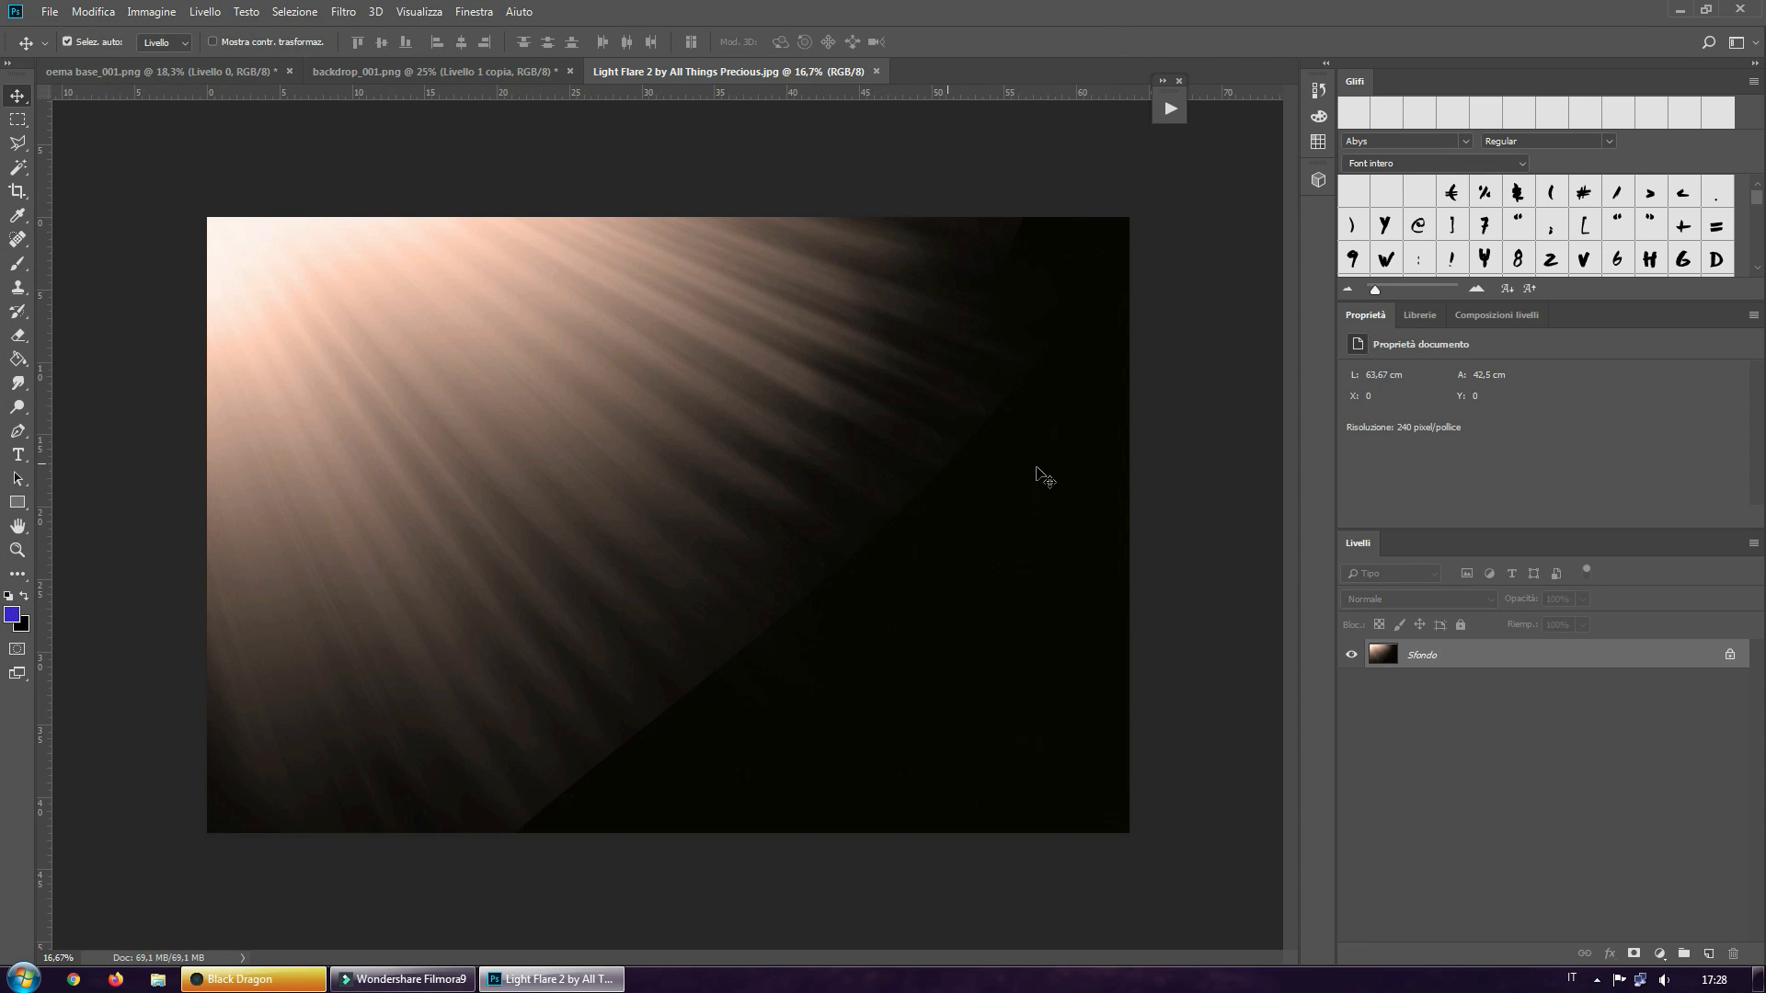
Copy the light flare image into backdrop_001.png as a new layer and shift it so its bright corner lies inside the picture
left_click(19, 96)
left_click(399, 376)
left_click(159, 74)
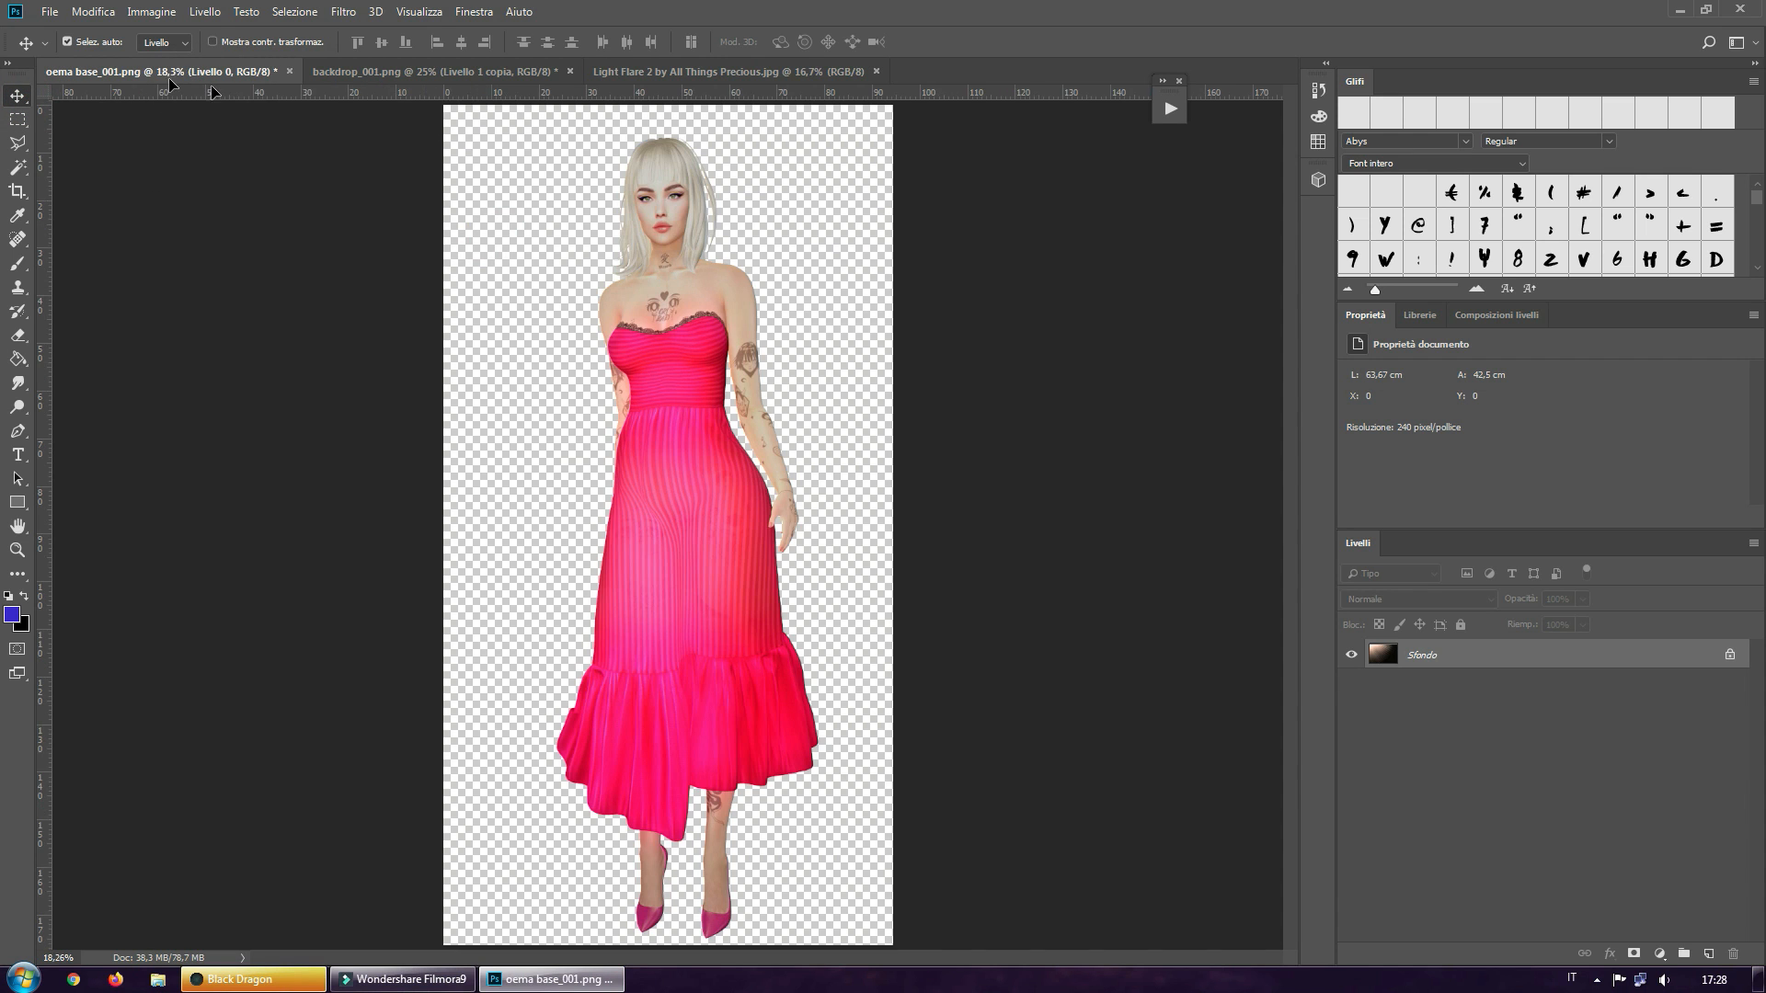
left_click(414, 73)
left_click_drag(463, 393, 454, 393)
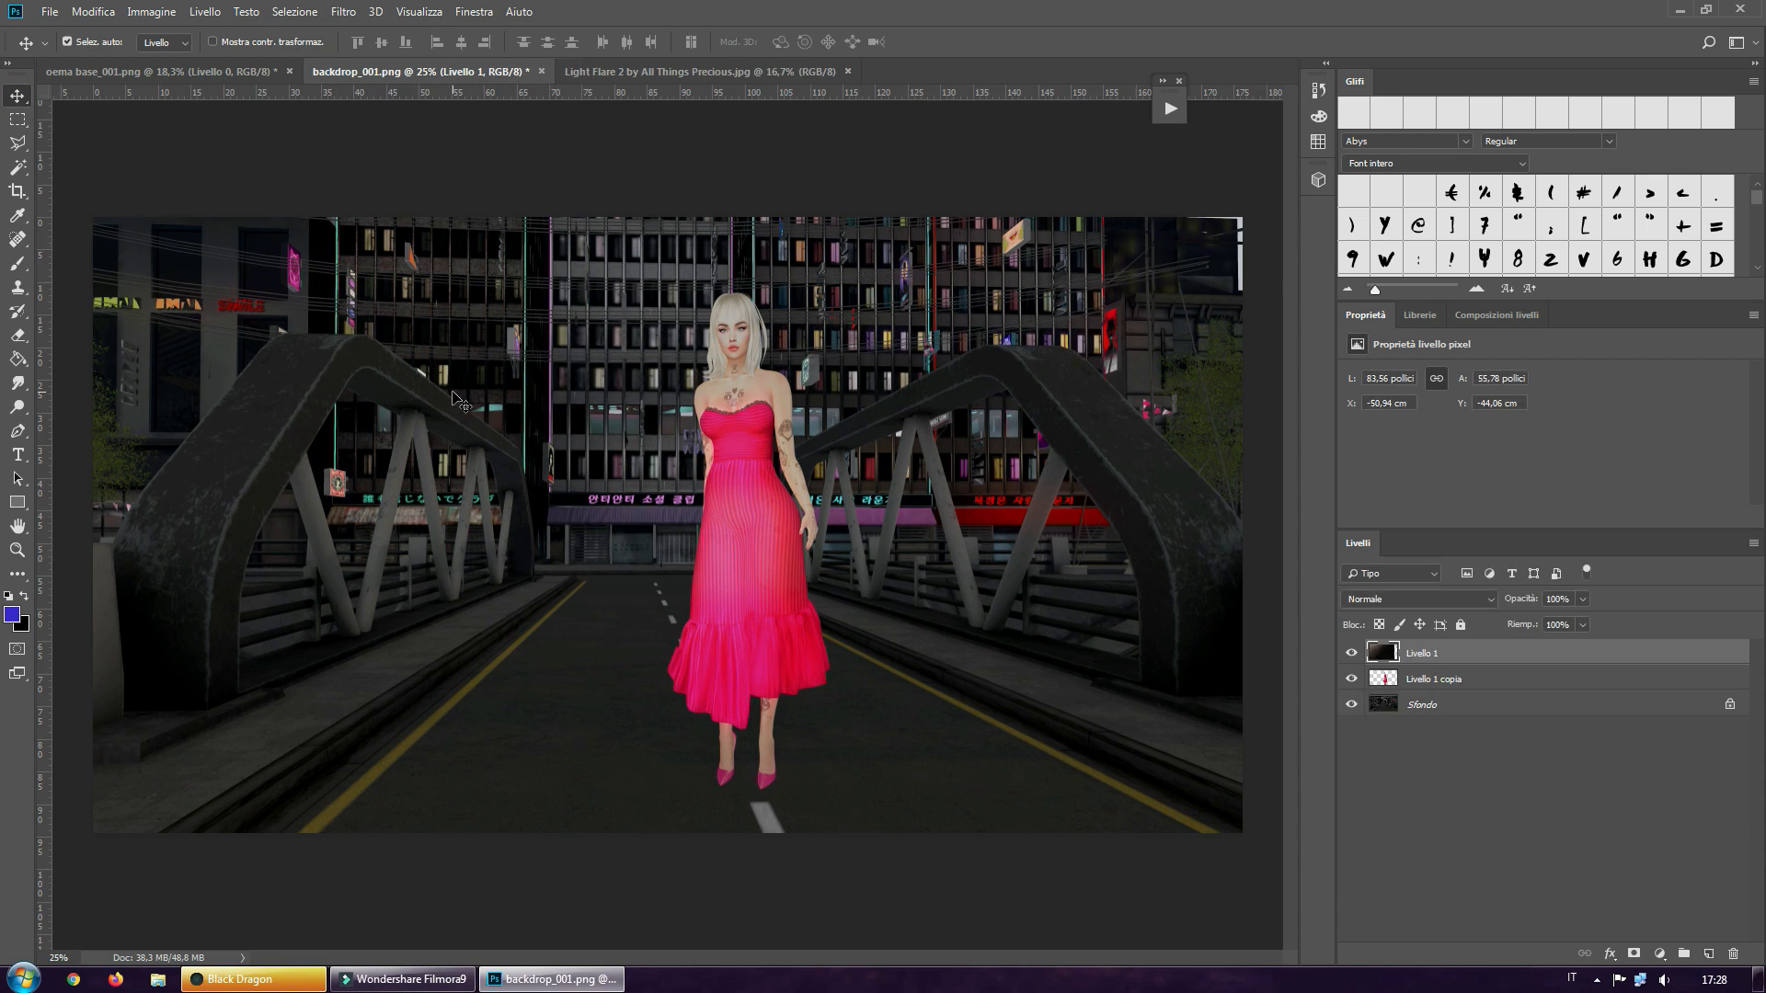
left_click(592, 464)
left_click_drag(591, 465, 902, 588)
left_click_drag(195, 327, 364, 510)
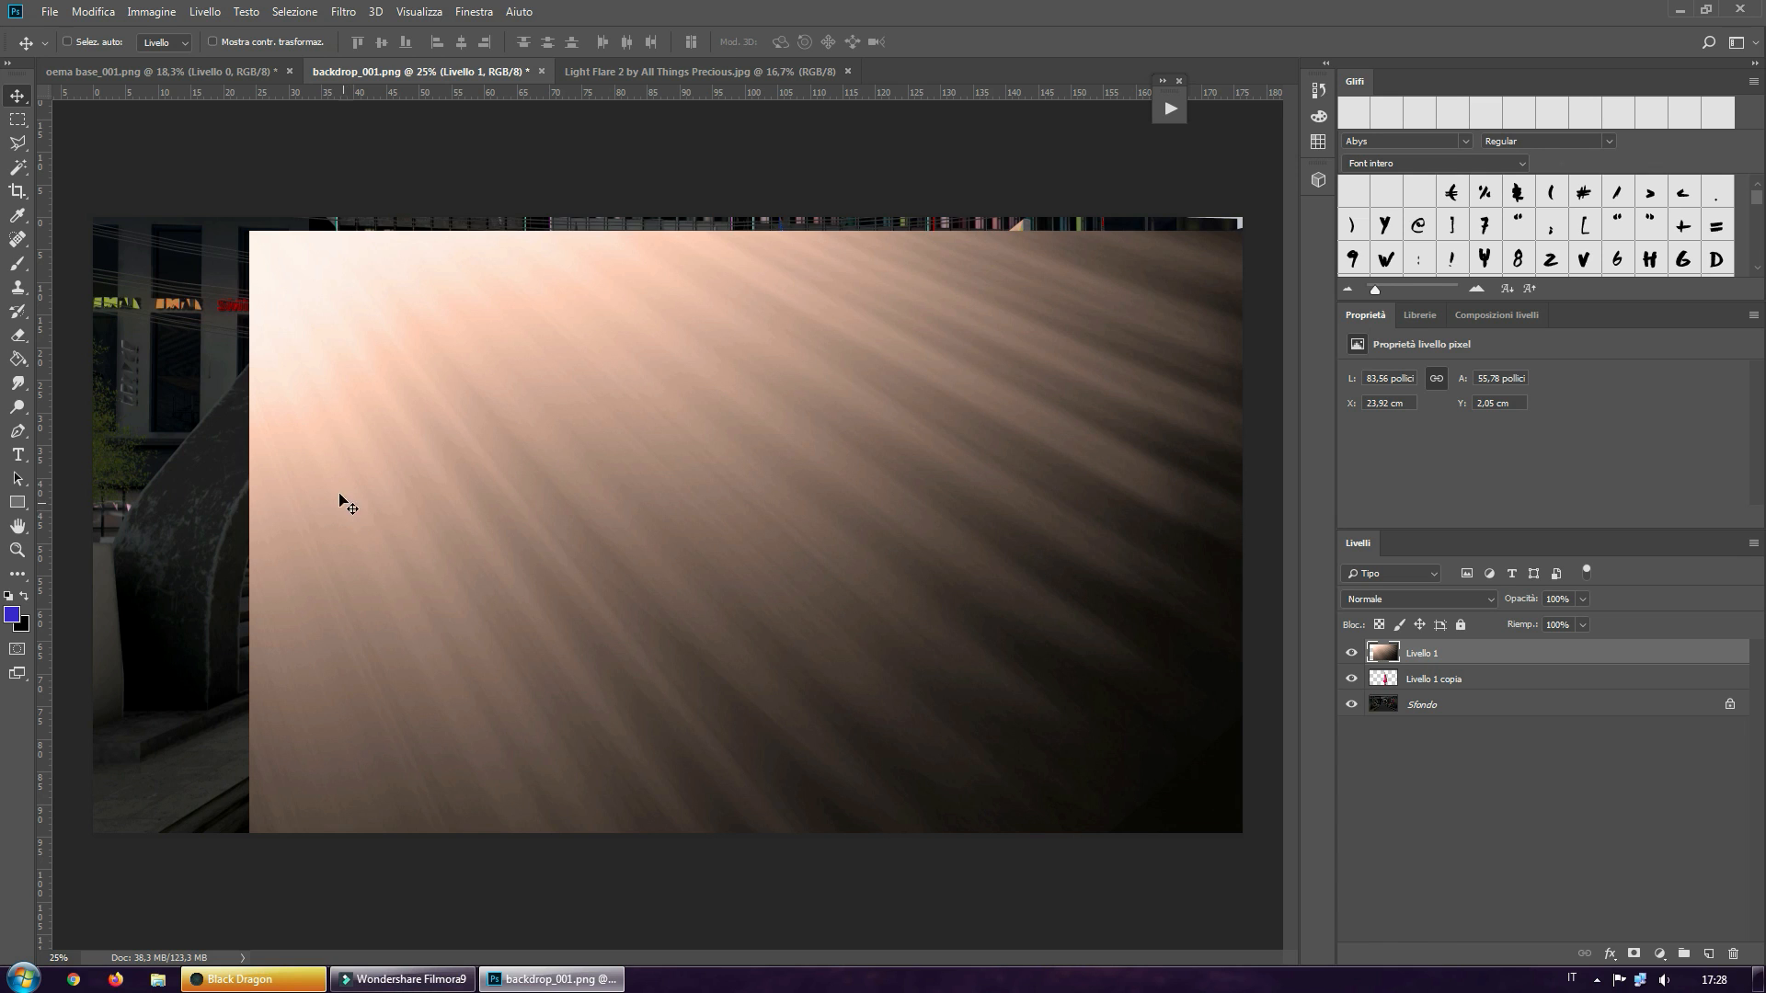
Create a free-transformed copy of the light flare layer scaled to 66.36% and place it over the upper part of the picture
key("ctrl+t")
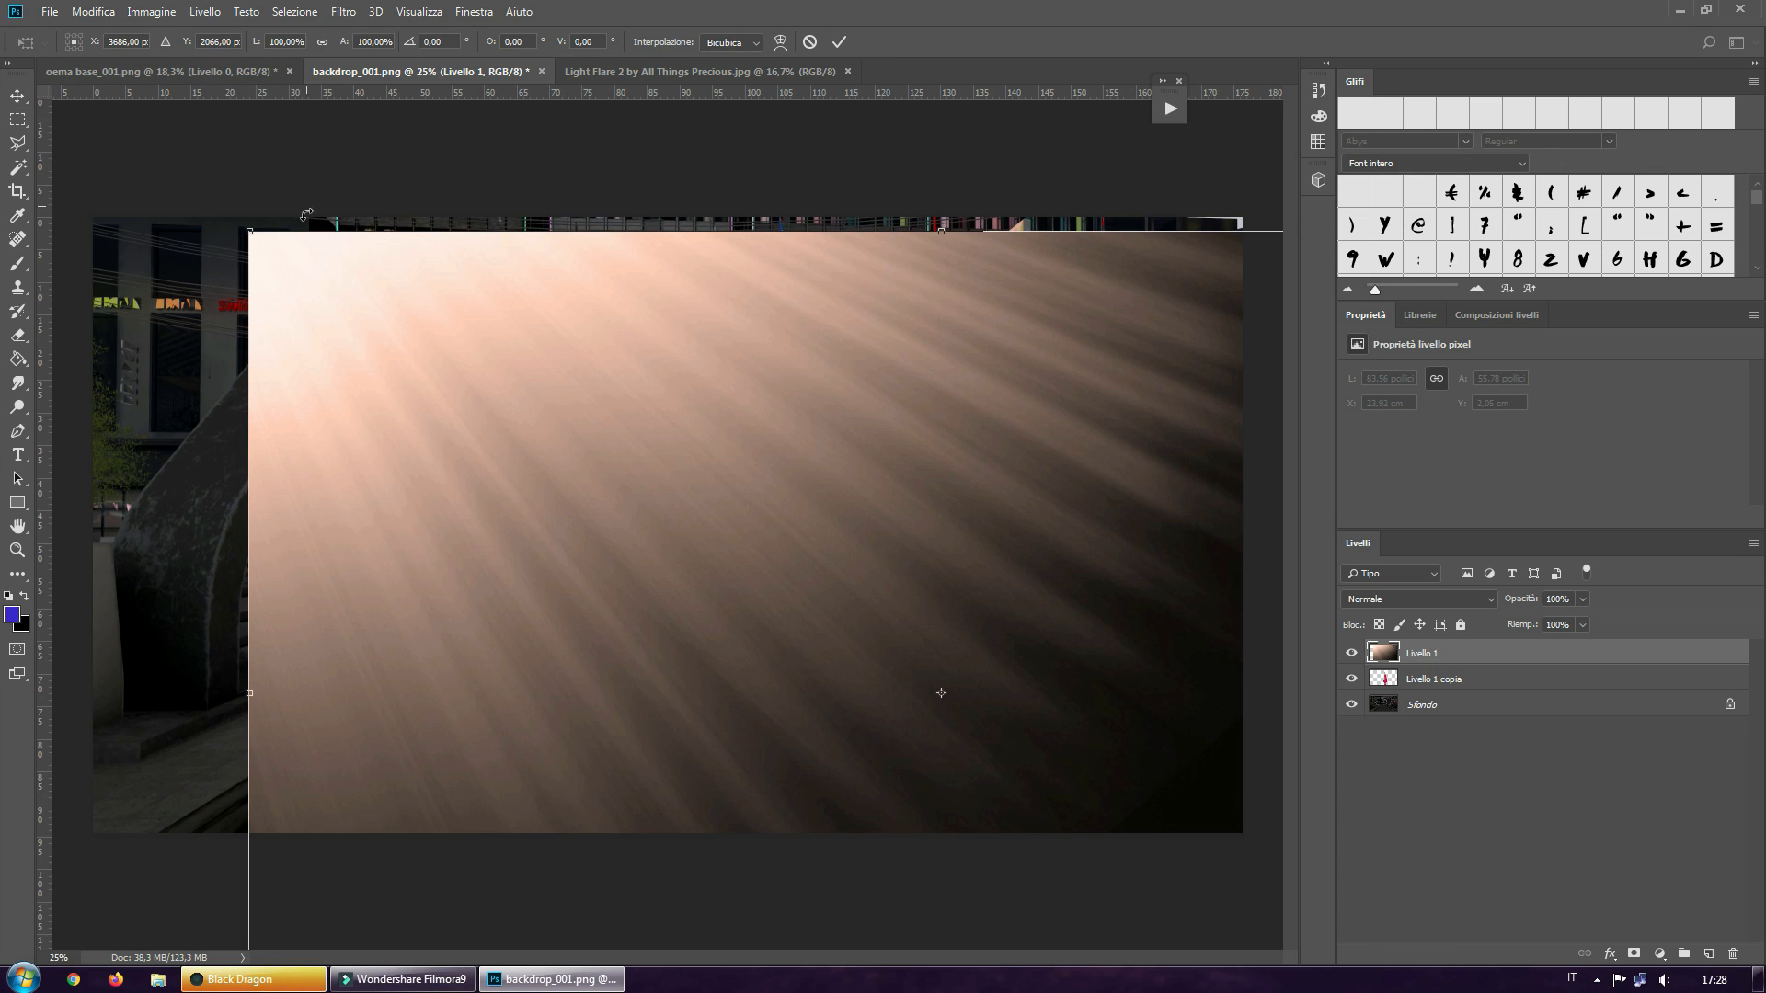
left_click(246, 229)
left_click_drag(248, 230, 744, 498, "shift")
left_click_drag(869, 691, 147, 278, "shift")
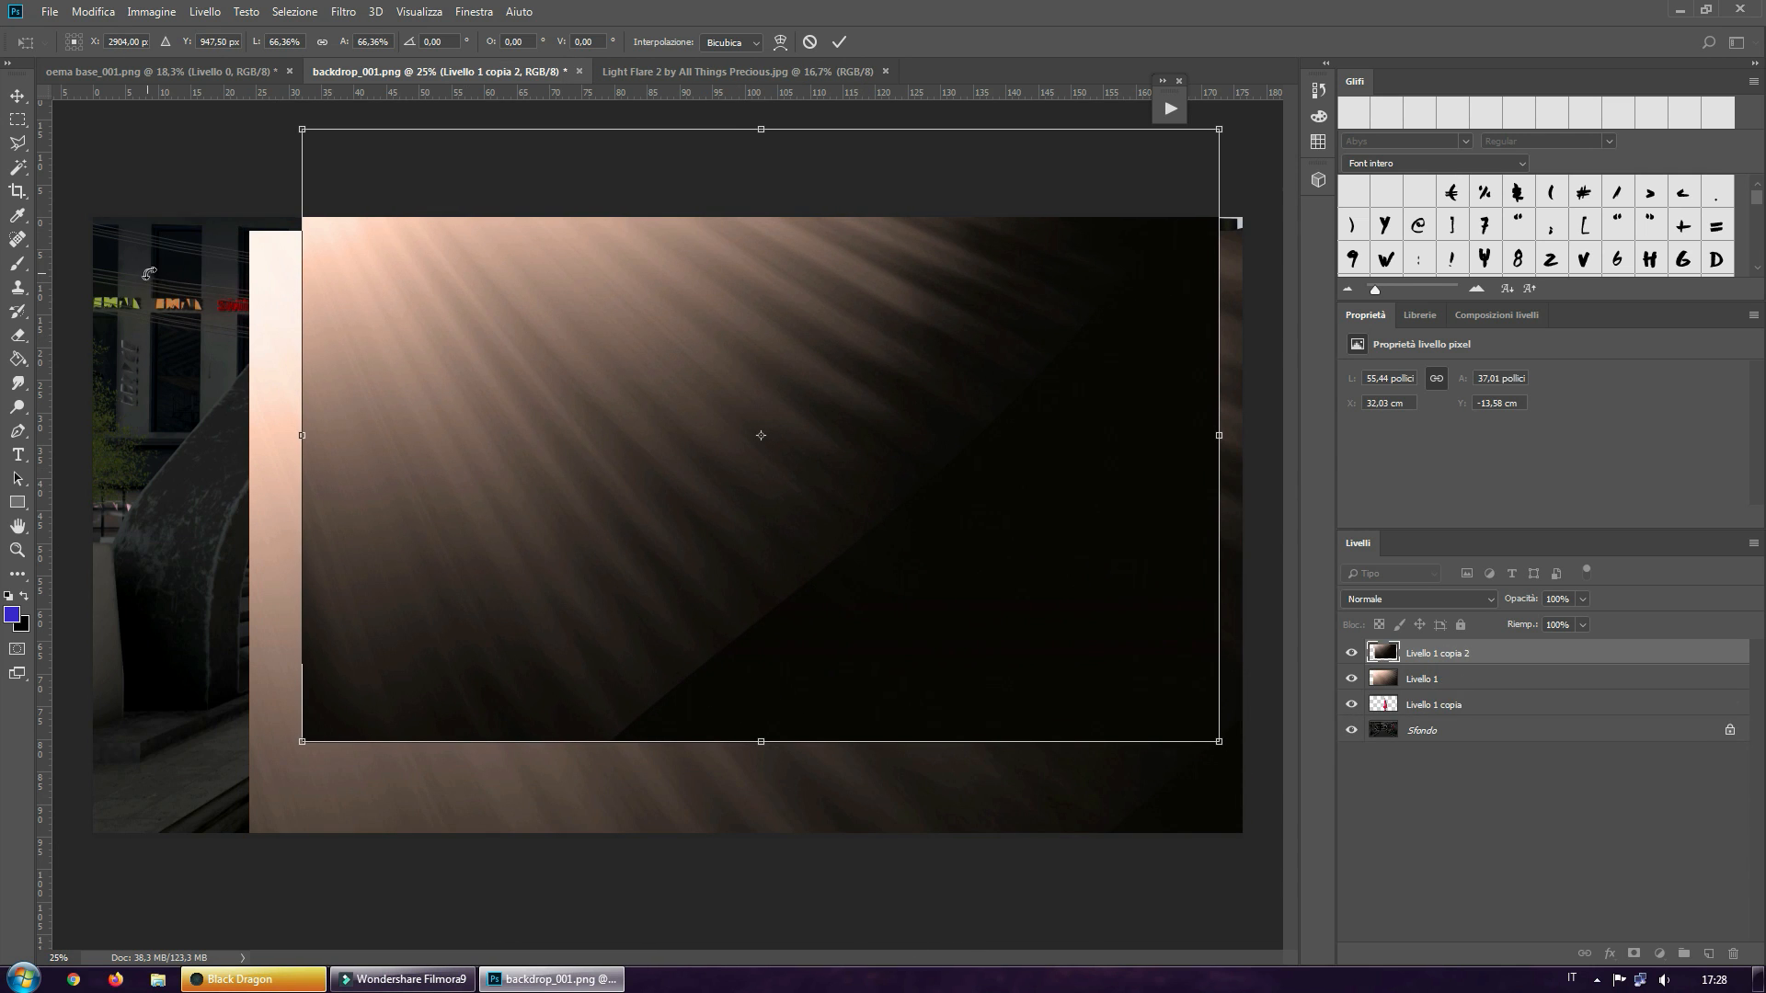
left_click(839, 41)
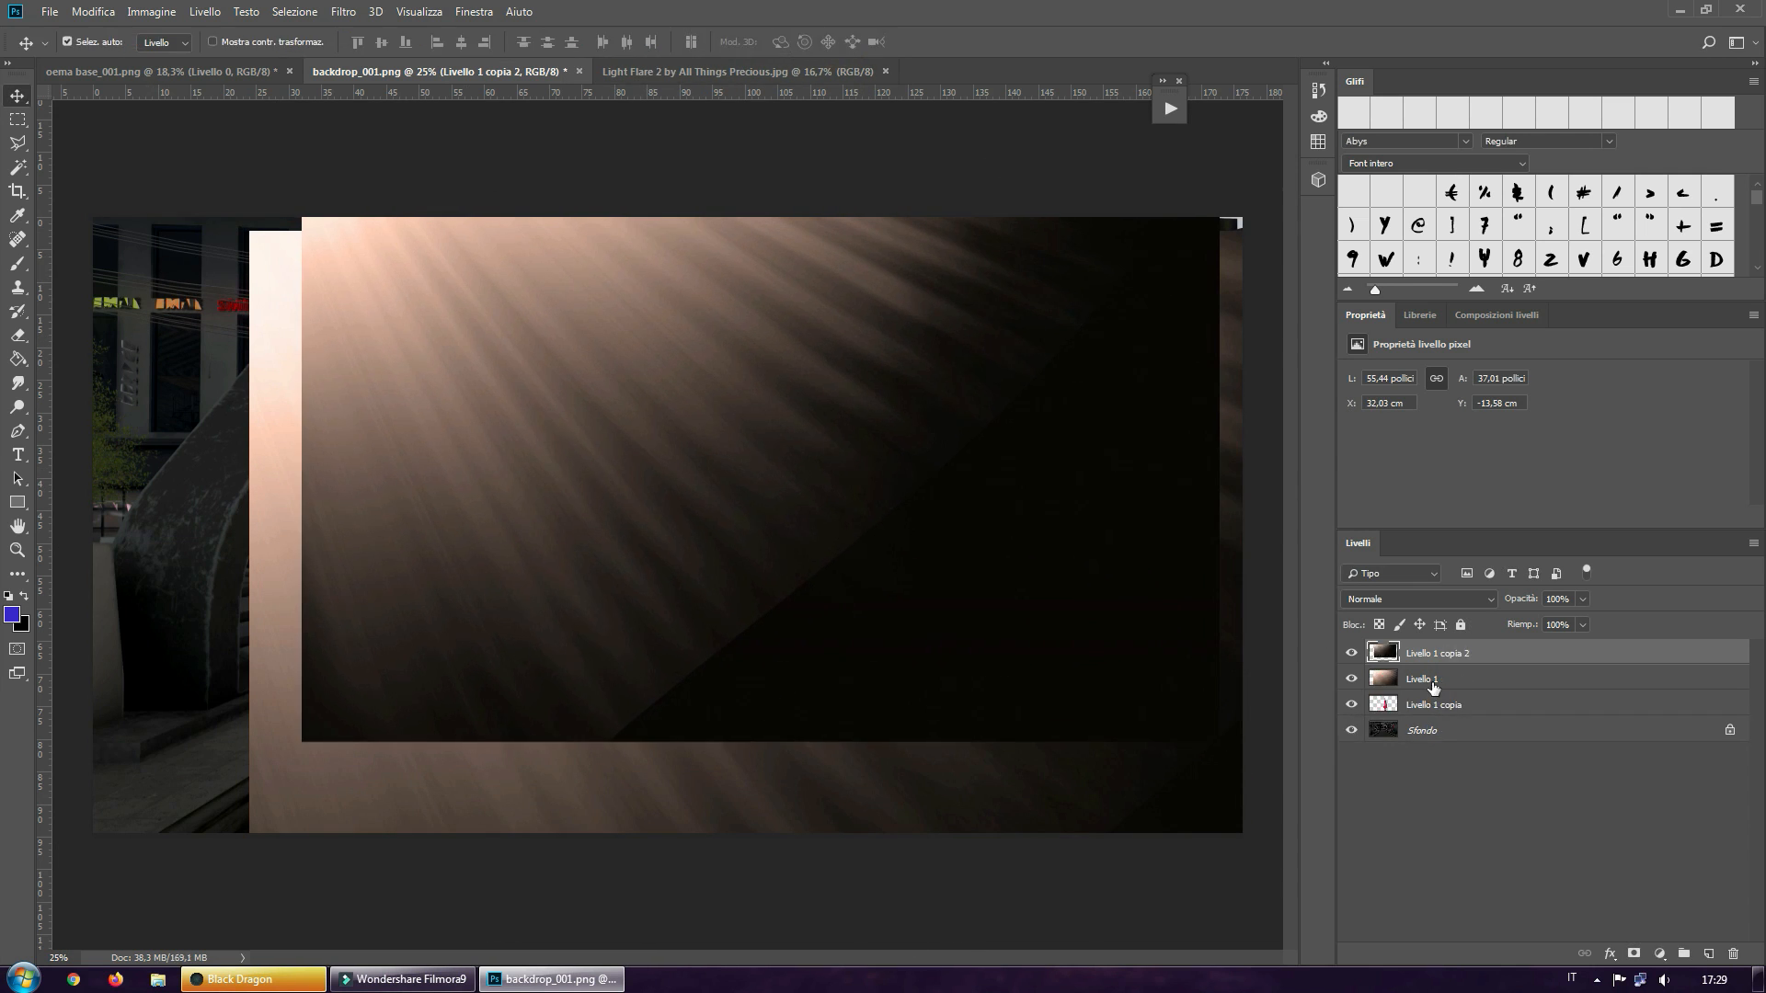
Delete the full-size flare layer Livello 1 and move the scaled flare copy into the picture's upper-left corner
left_click_drag(1433, 681, 1738, 954)
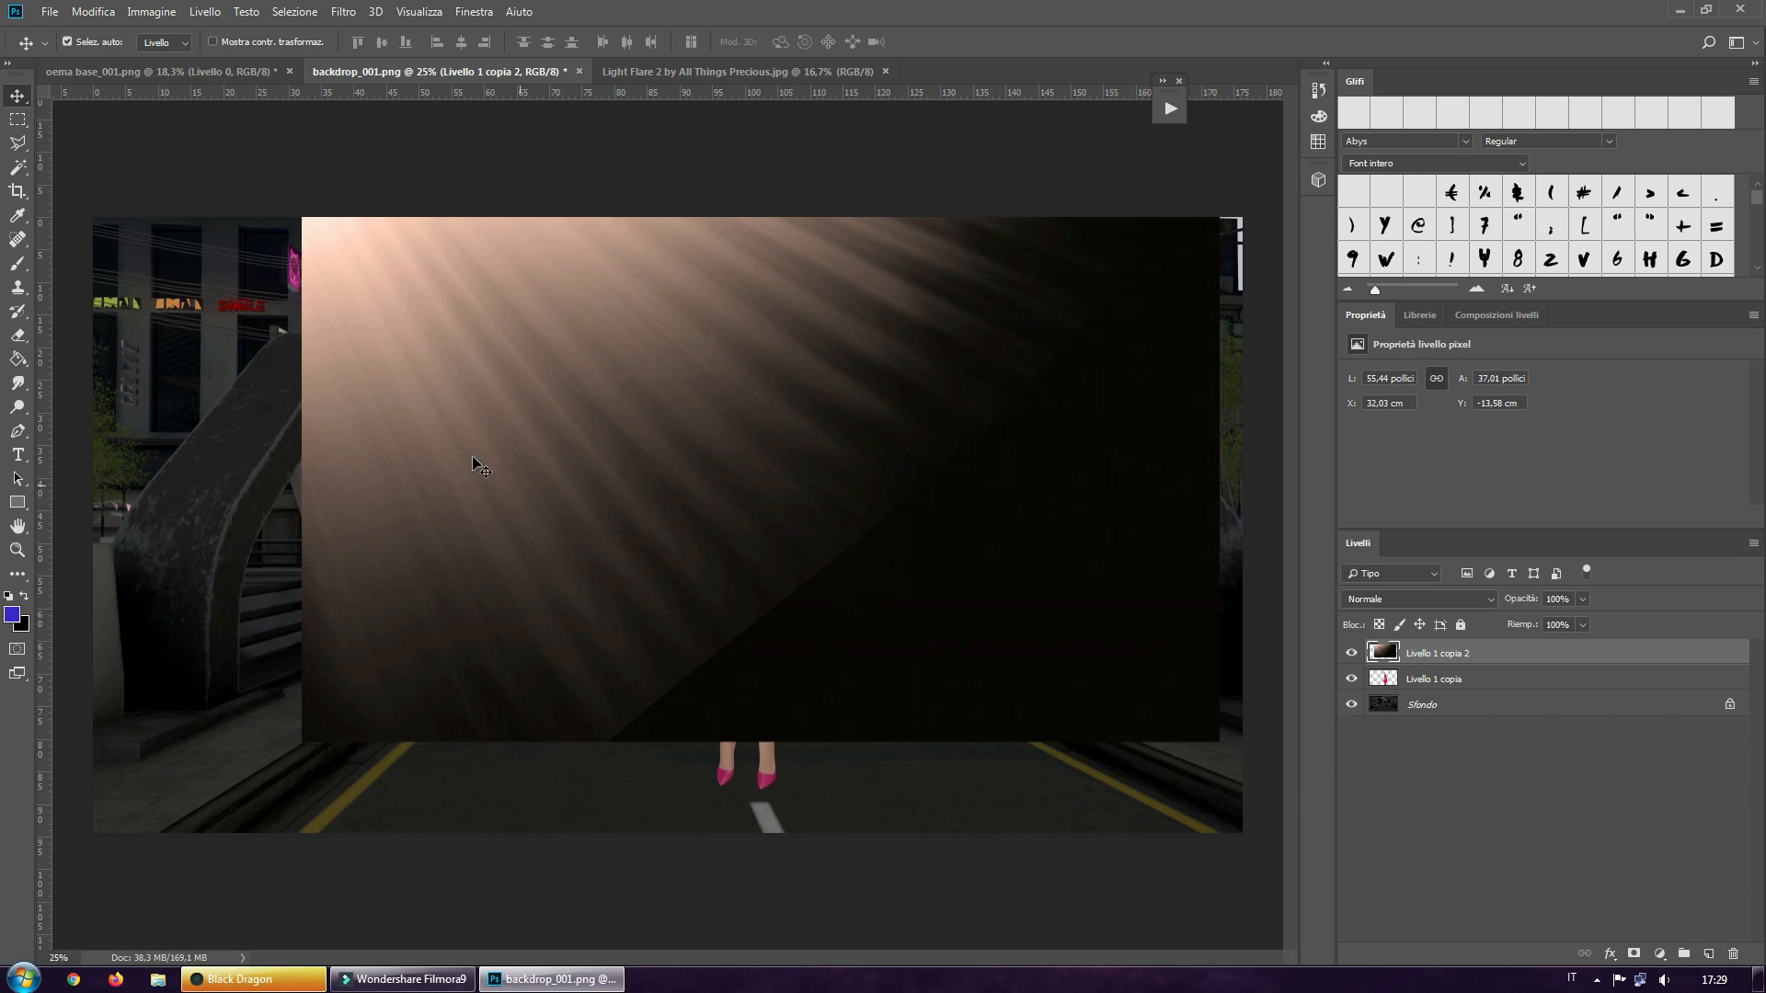
left_click_drag(580, 401, 393, 451)
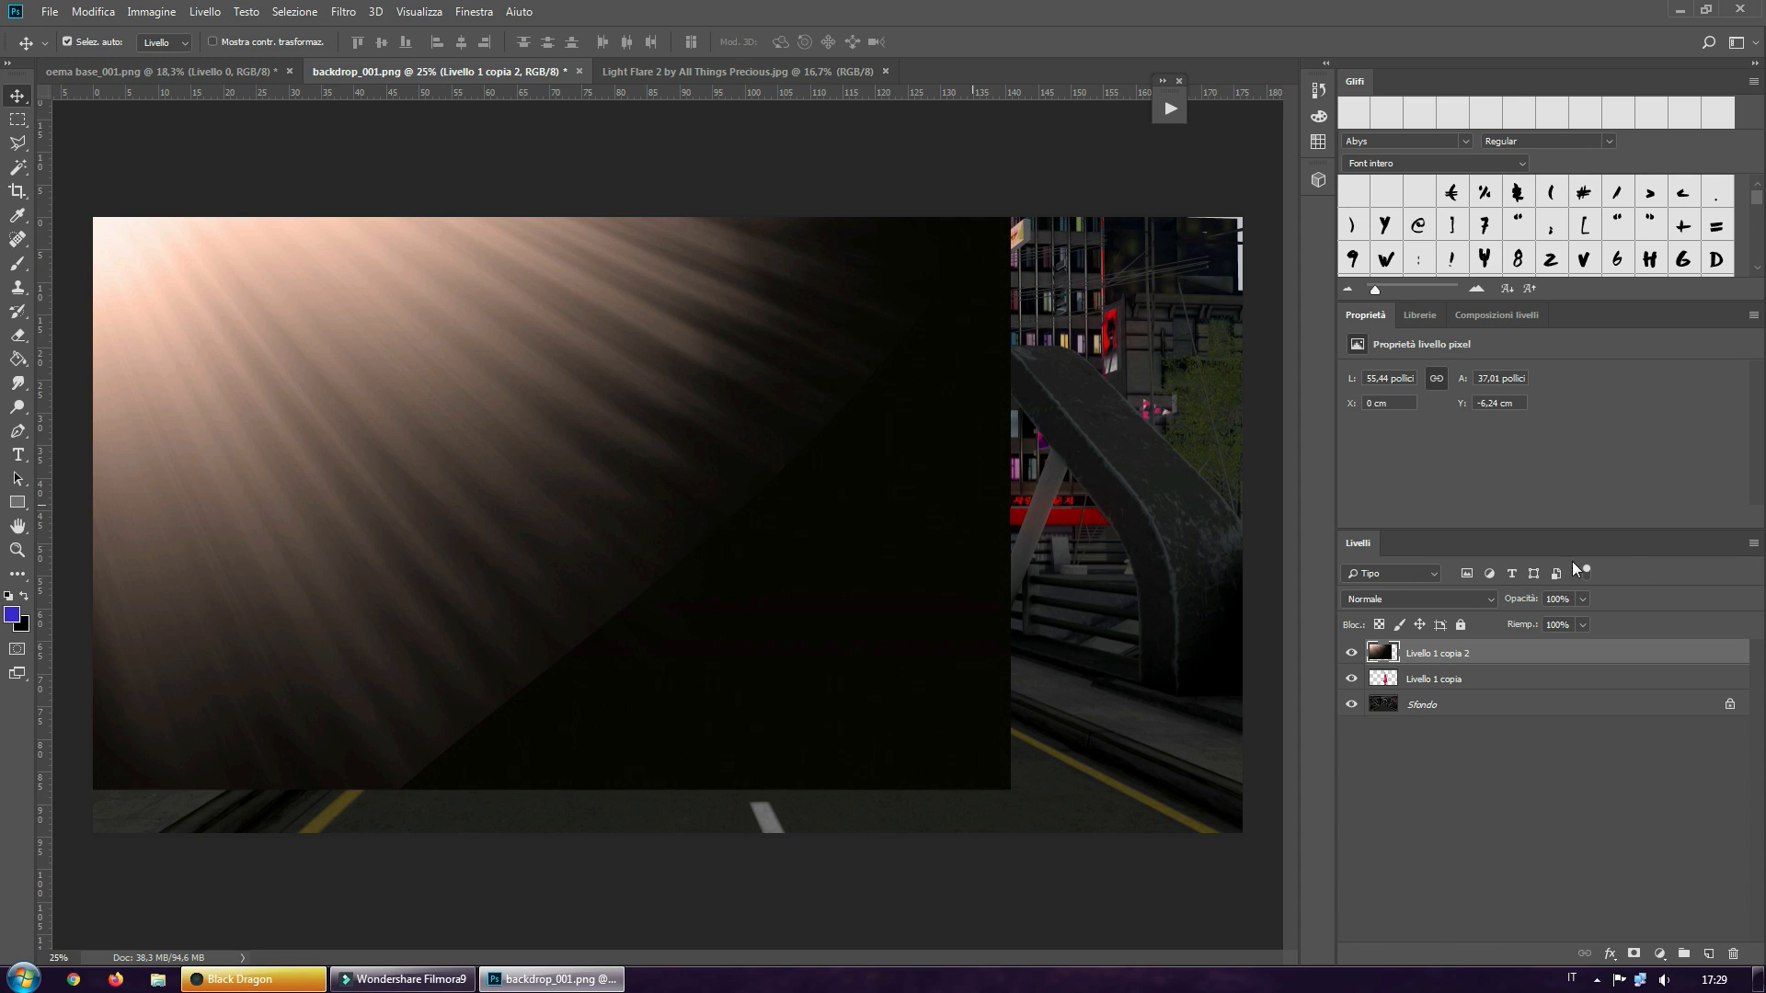
Try the Moltiplica blend mode on the scaled light flare layer, and settle on Schiarisci
left_click(1432, 602)
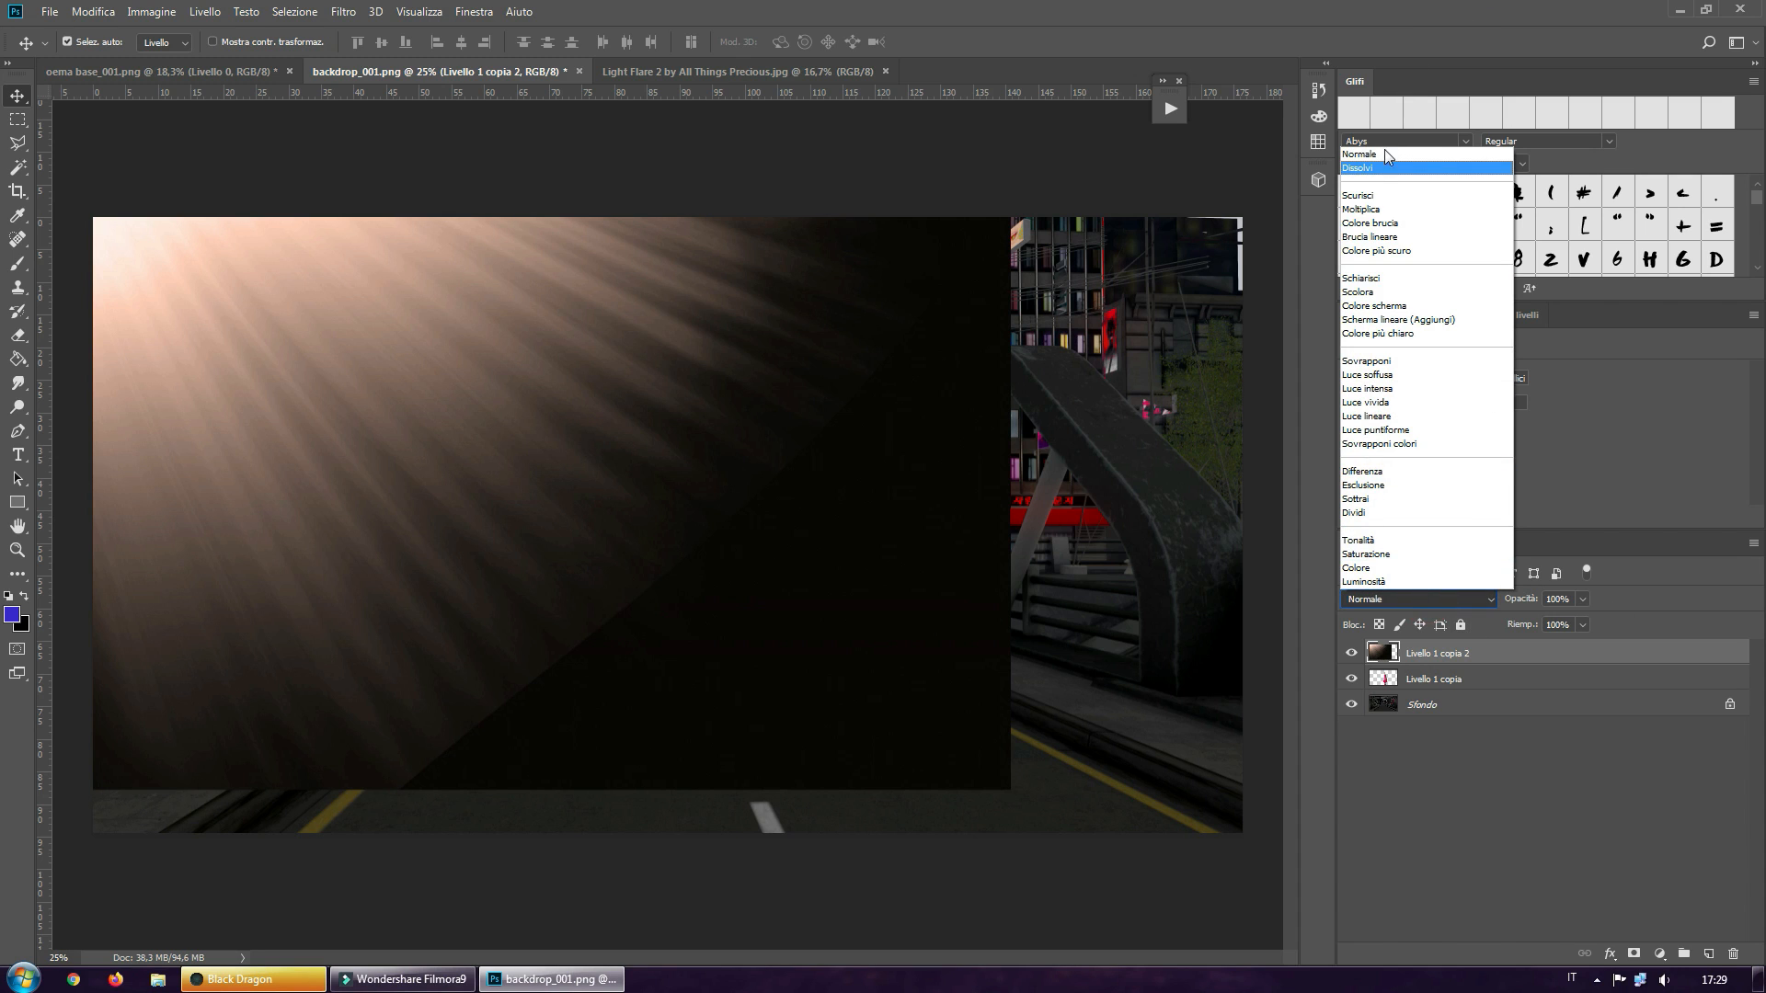
left_click(1375, 210)
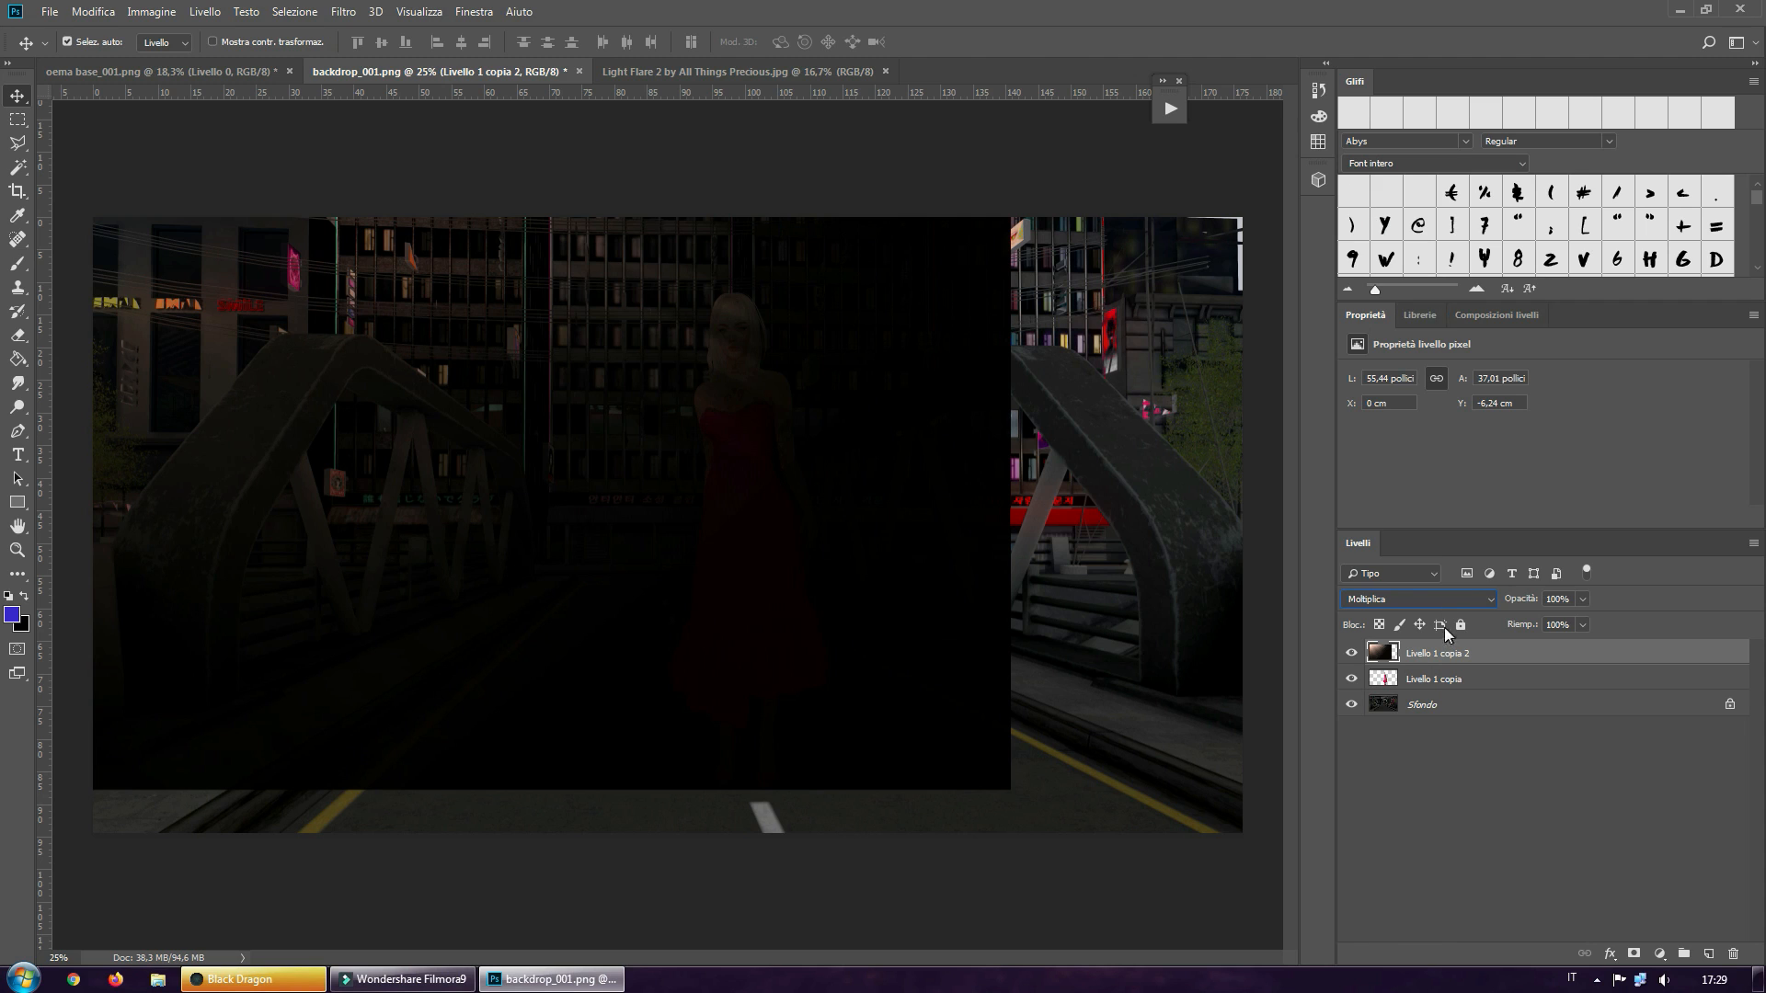
left_click(1432, 600)
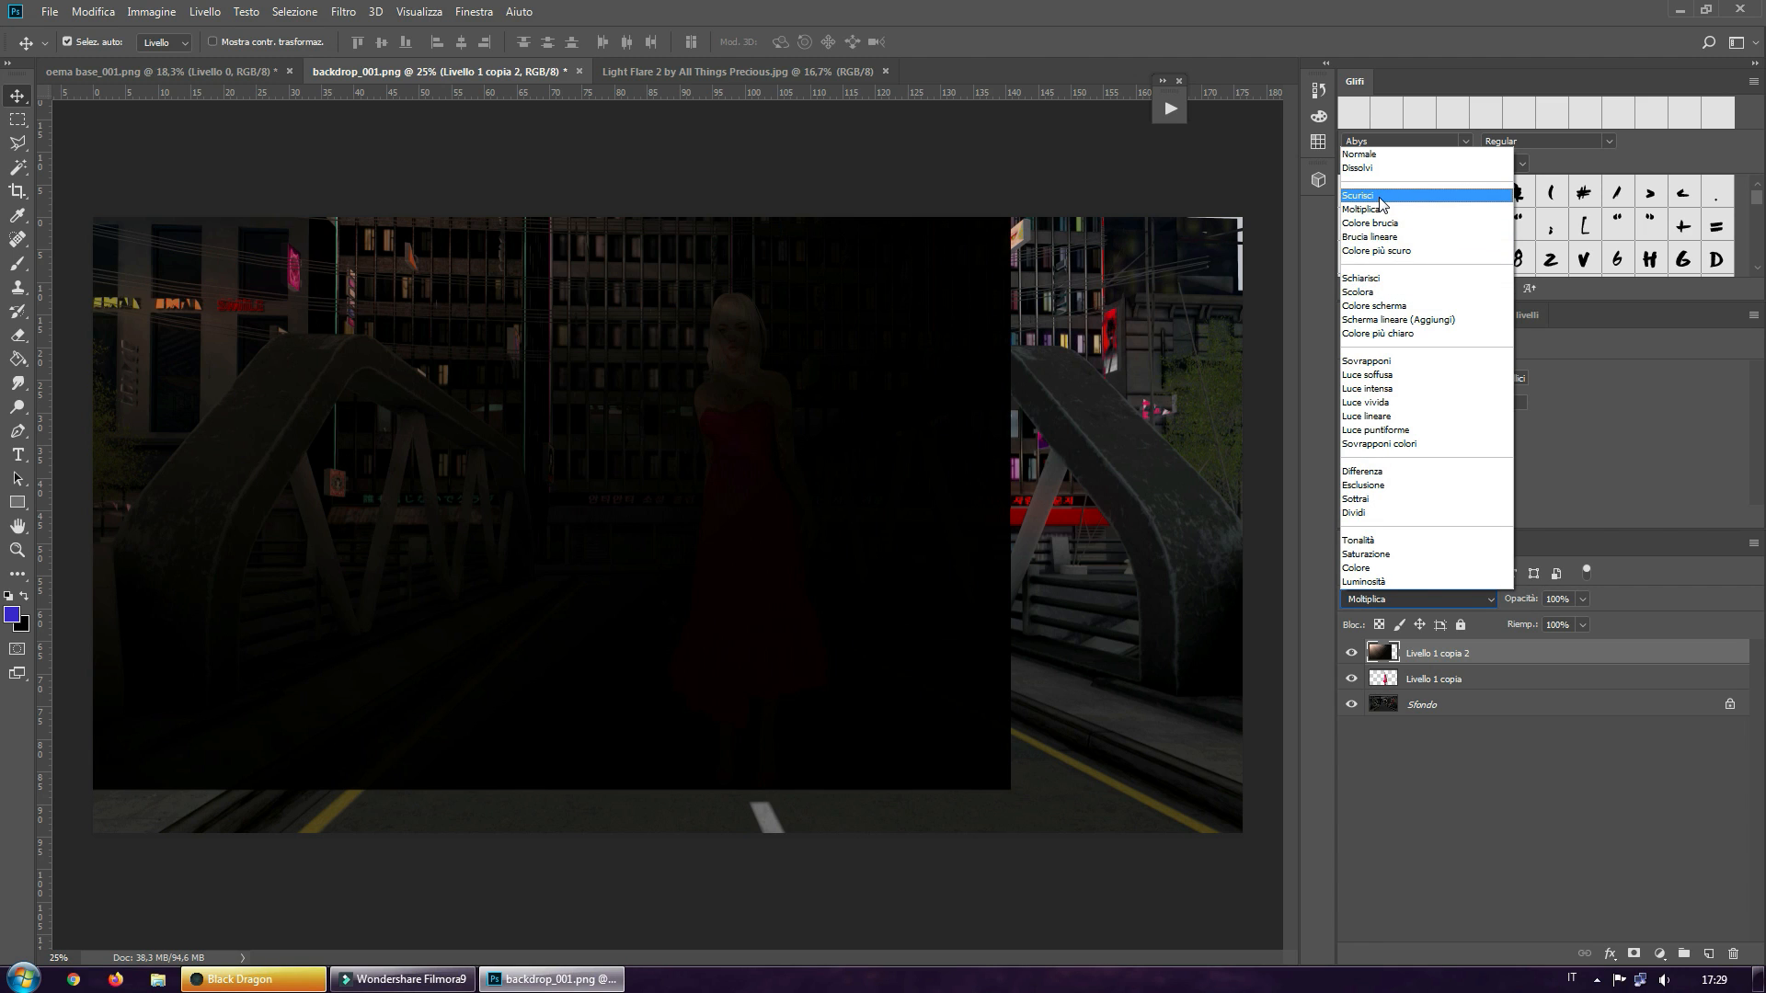
left_click(1371, 278)
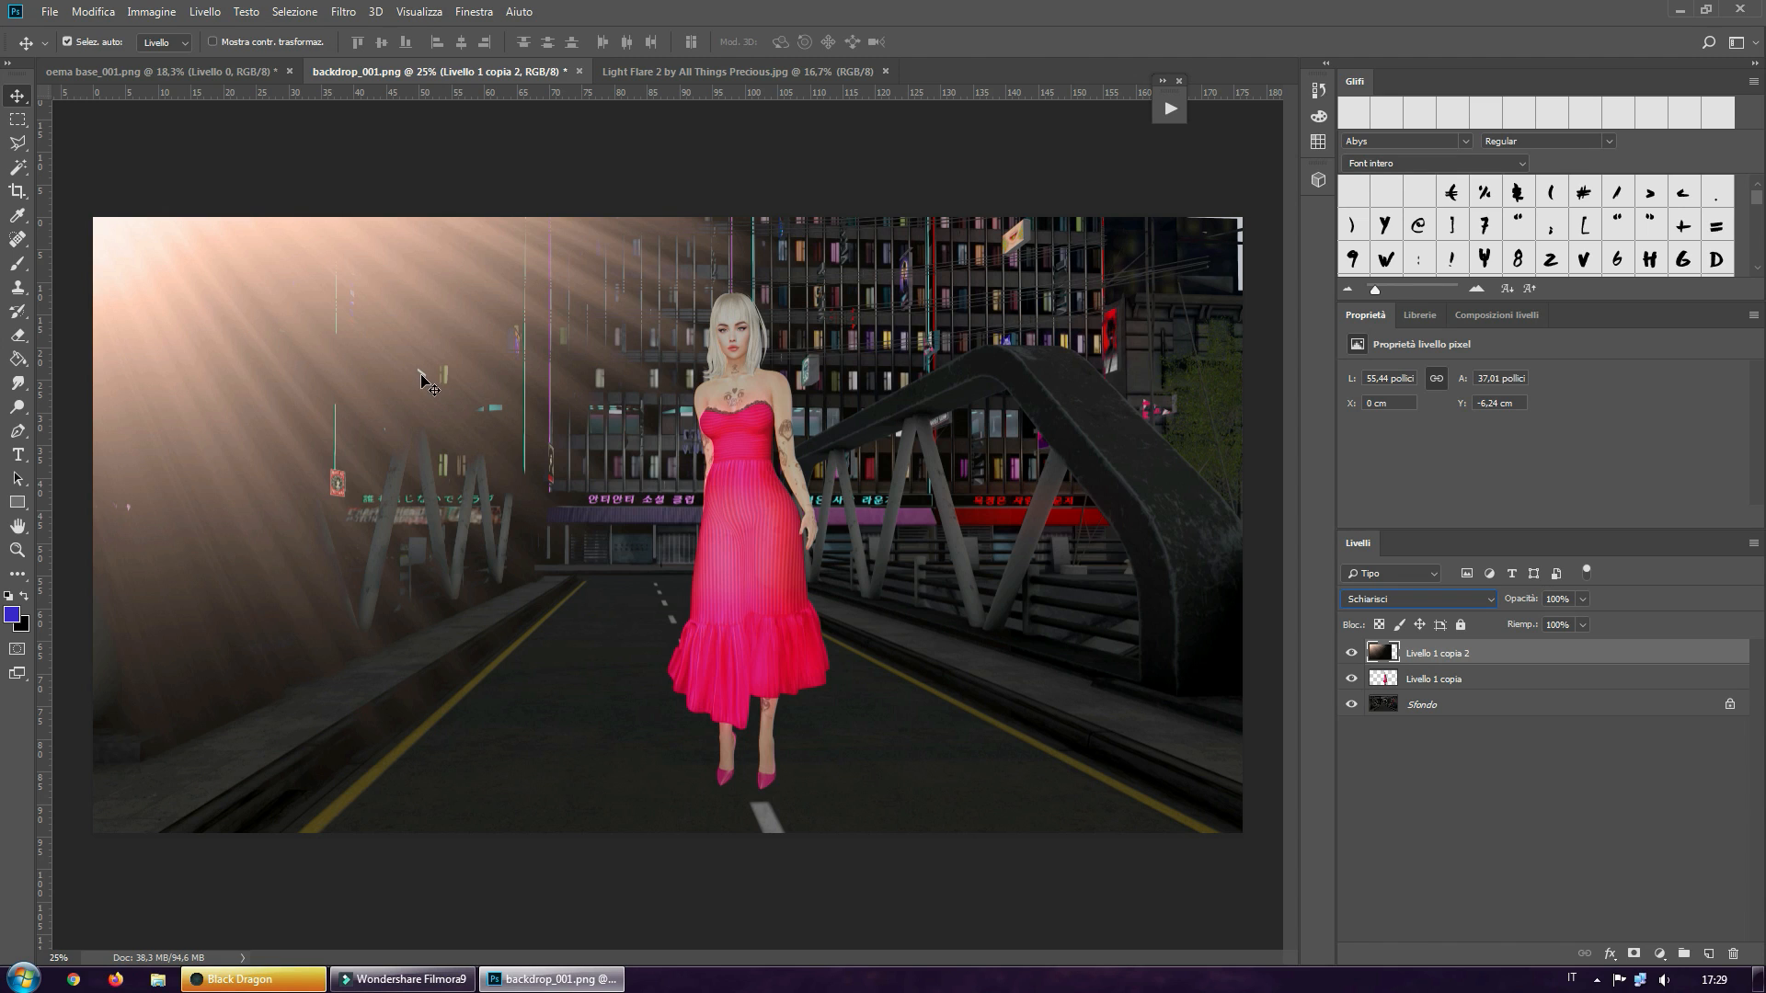
Lower the light flare layer's opacity to 60% and duplicate the layer
left_click(1582, 599)
left_click_drag(1560, 621, 1586, 611)
left_click_drag(1532, 601, 1549, 610)
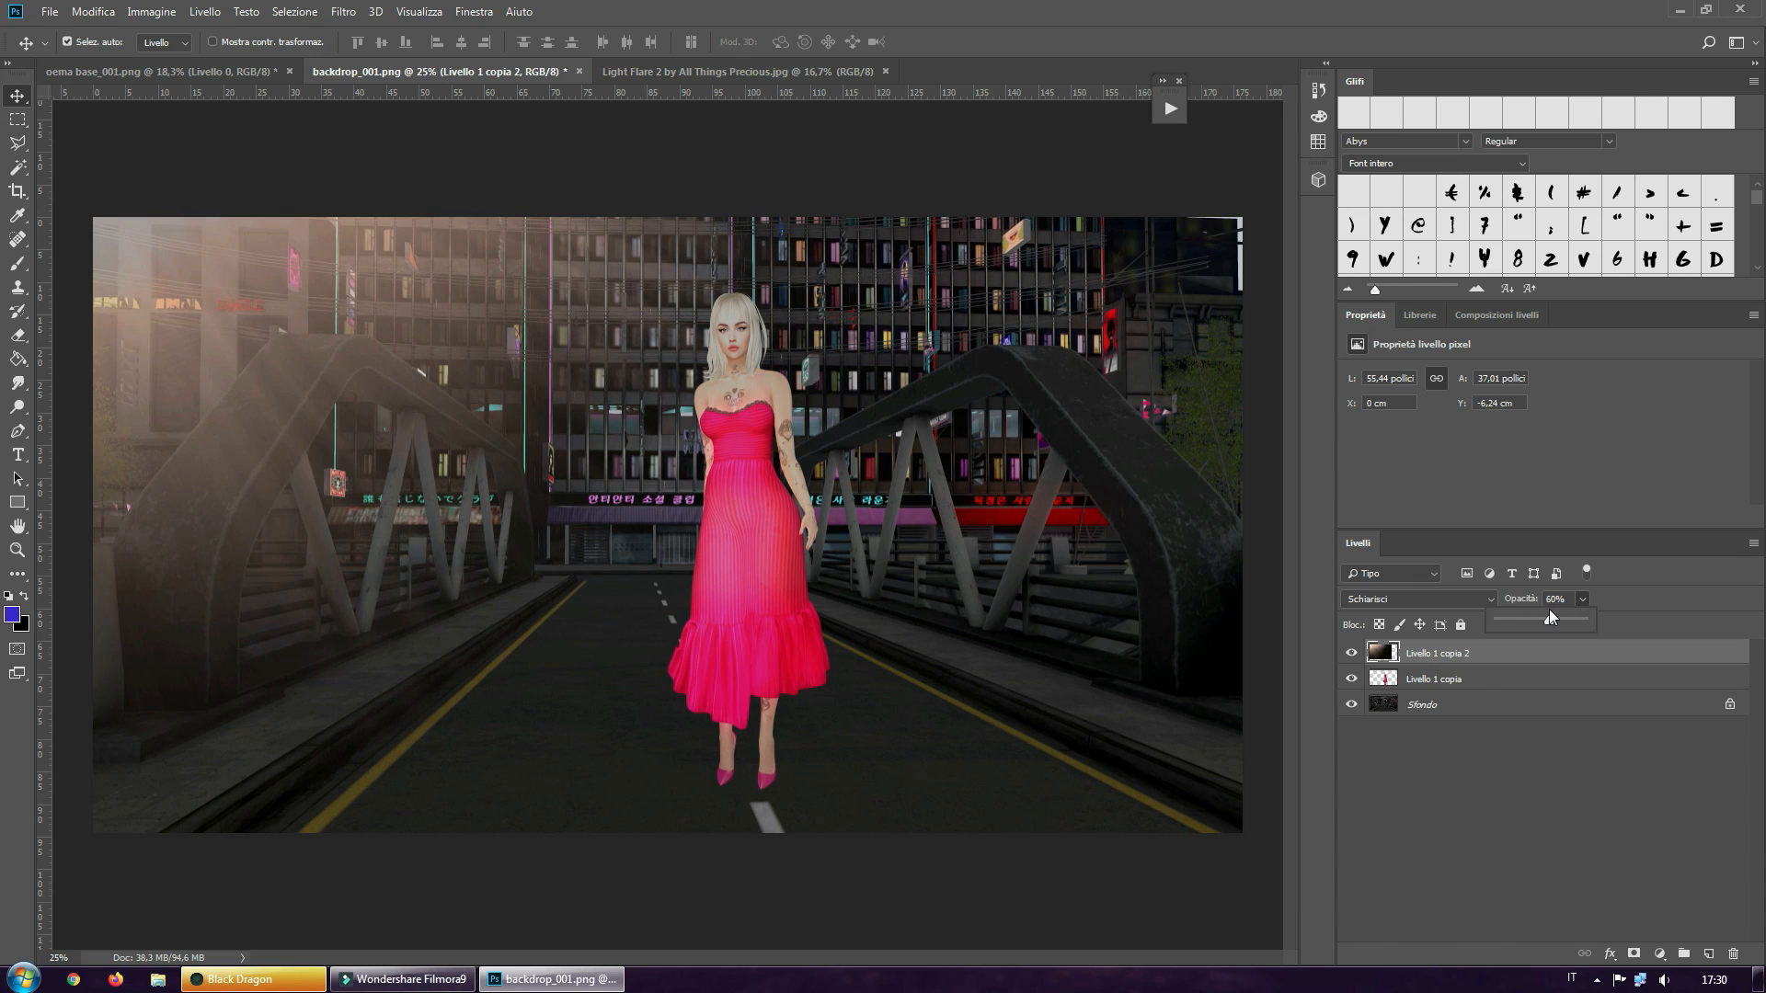
left_click(1491, 653)
key("ctrl+j")
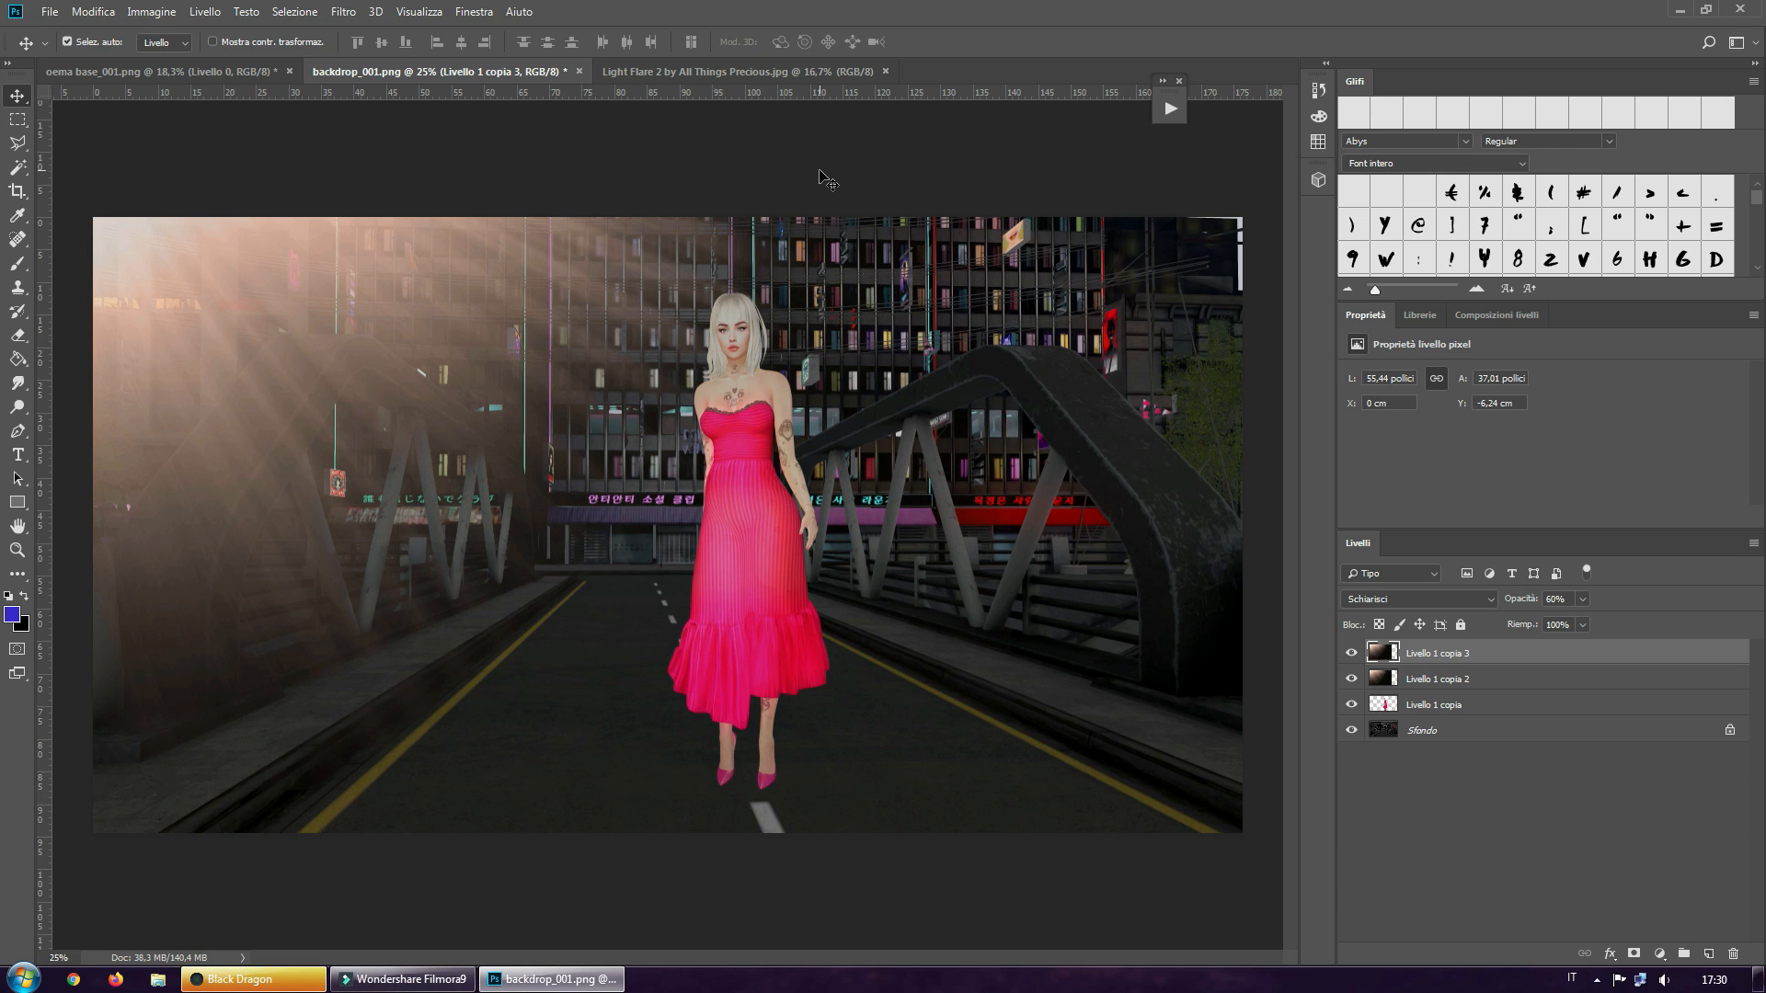
Open the city_lights texture image from the Video folder and copy it into backdrop_001.png as a new layer
left_click(49, 12)
left_click(64, 50)
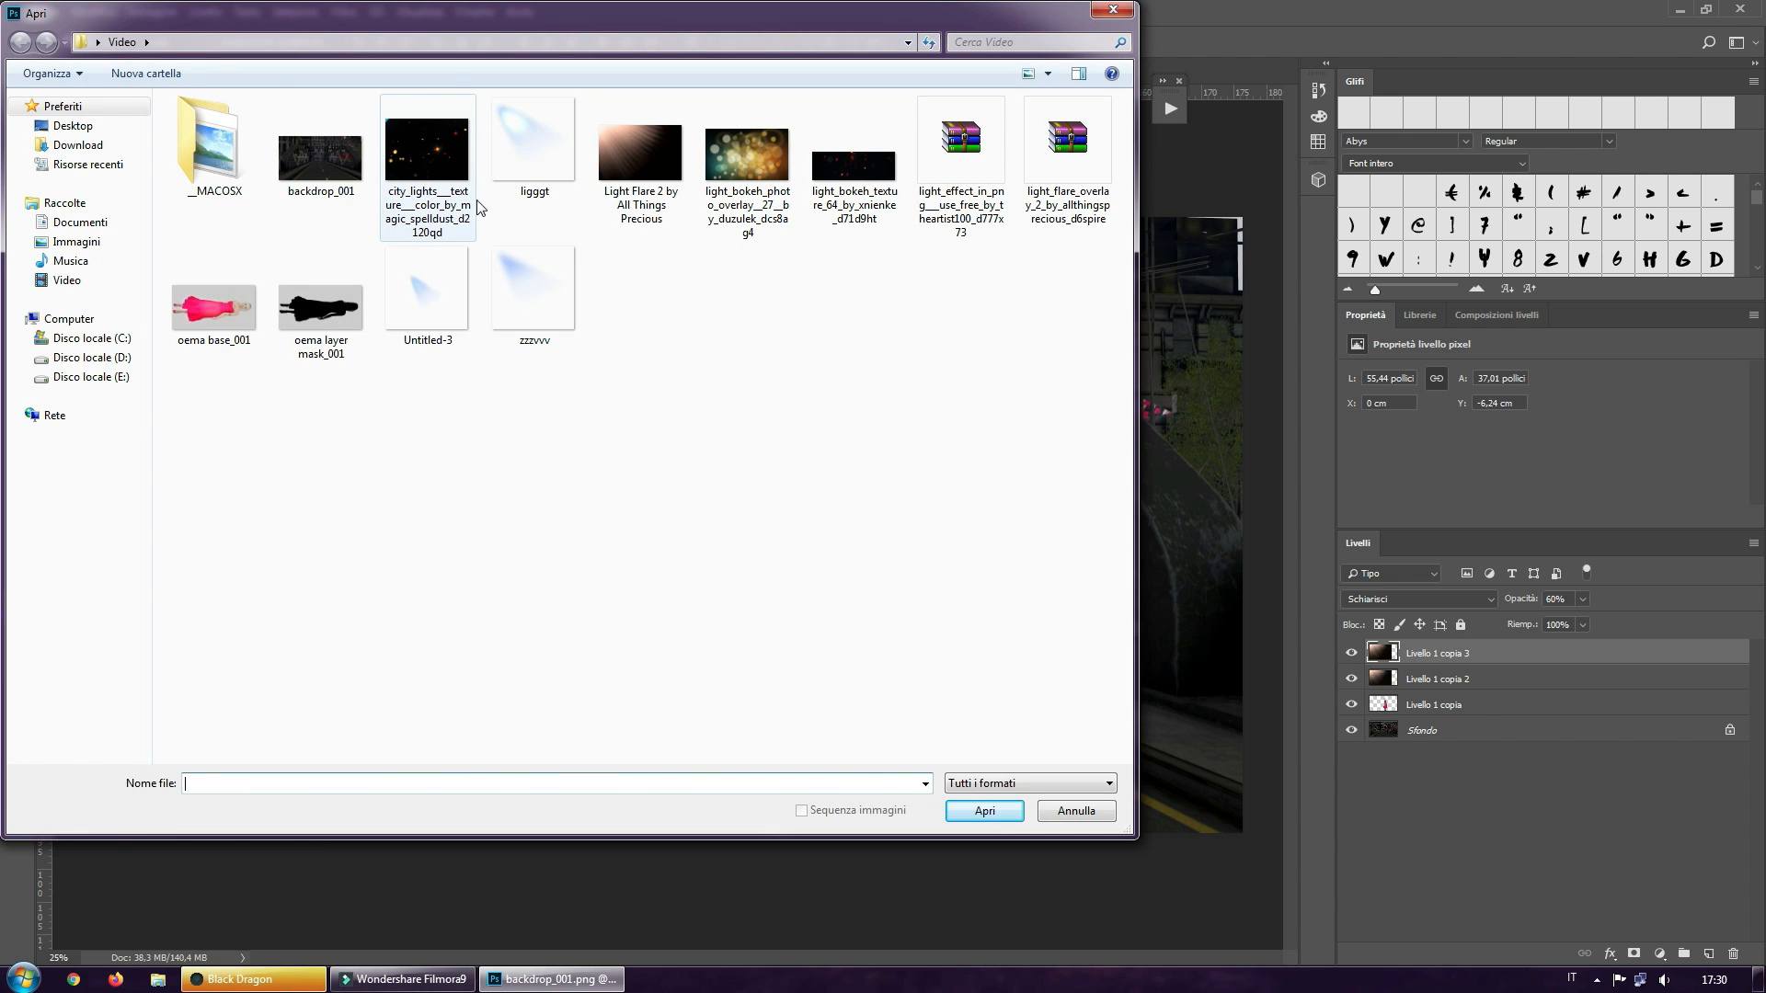
double_click(432, 188)
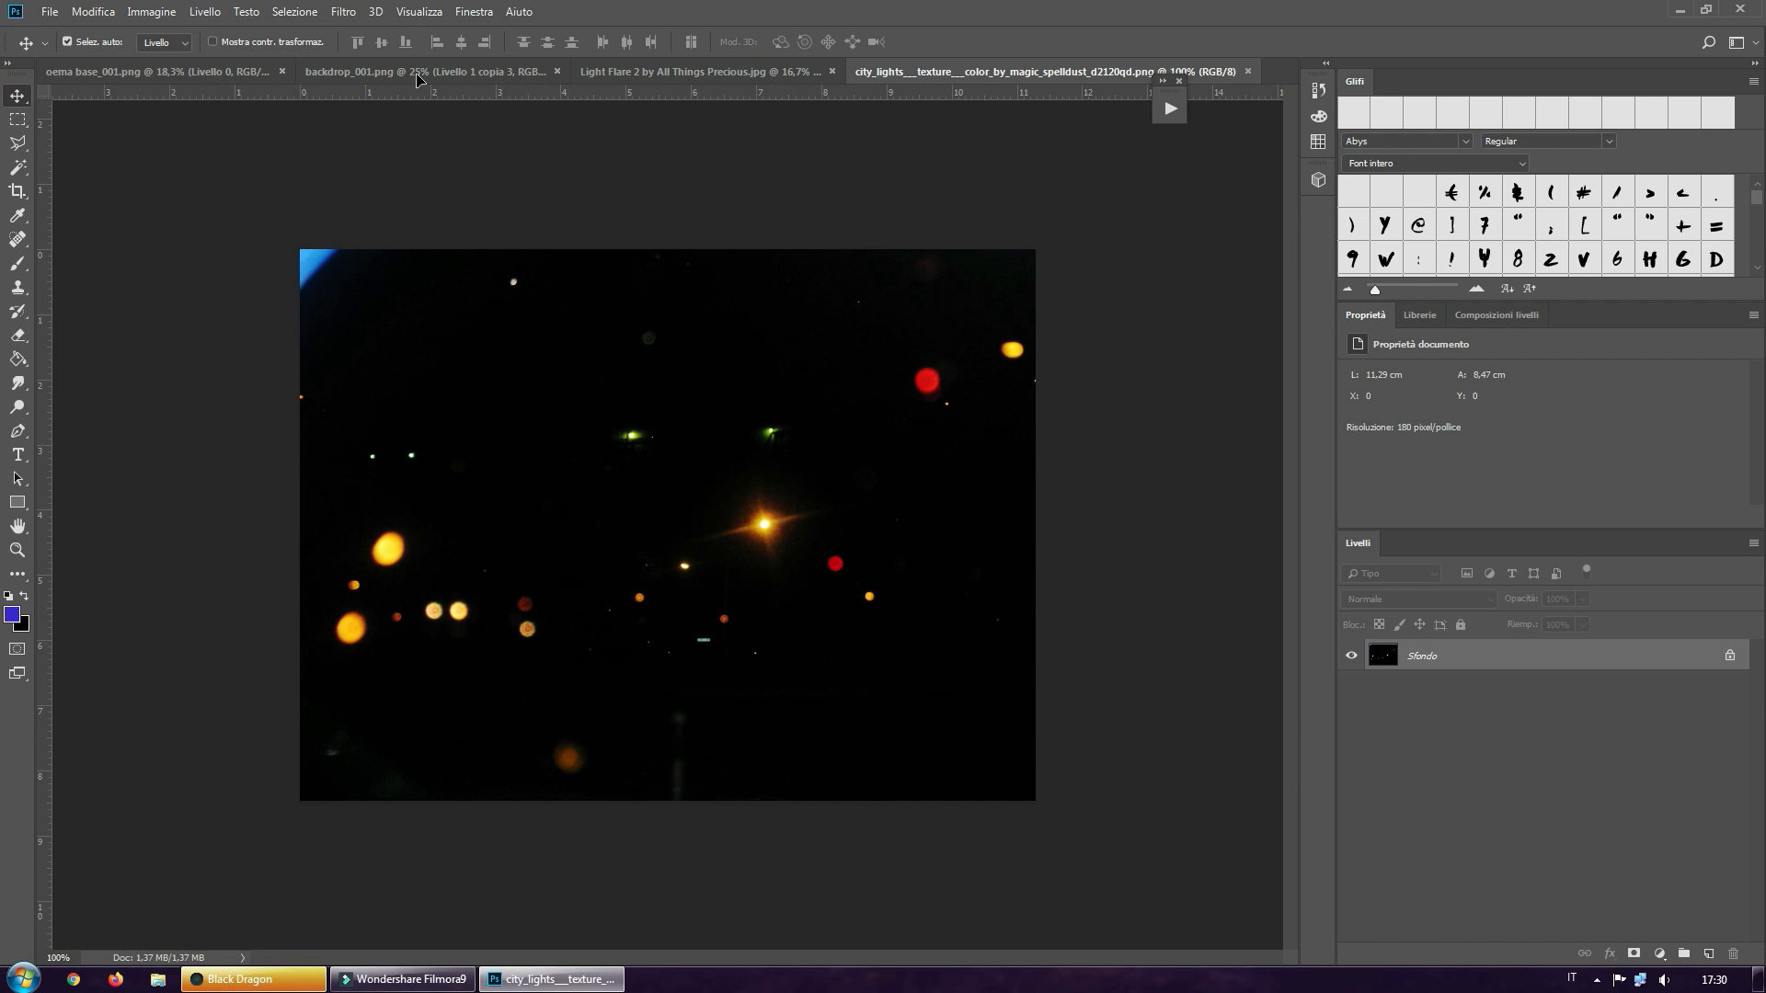
left_click_drag(417, 78, 706, 454)
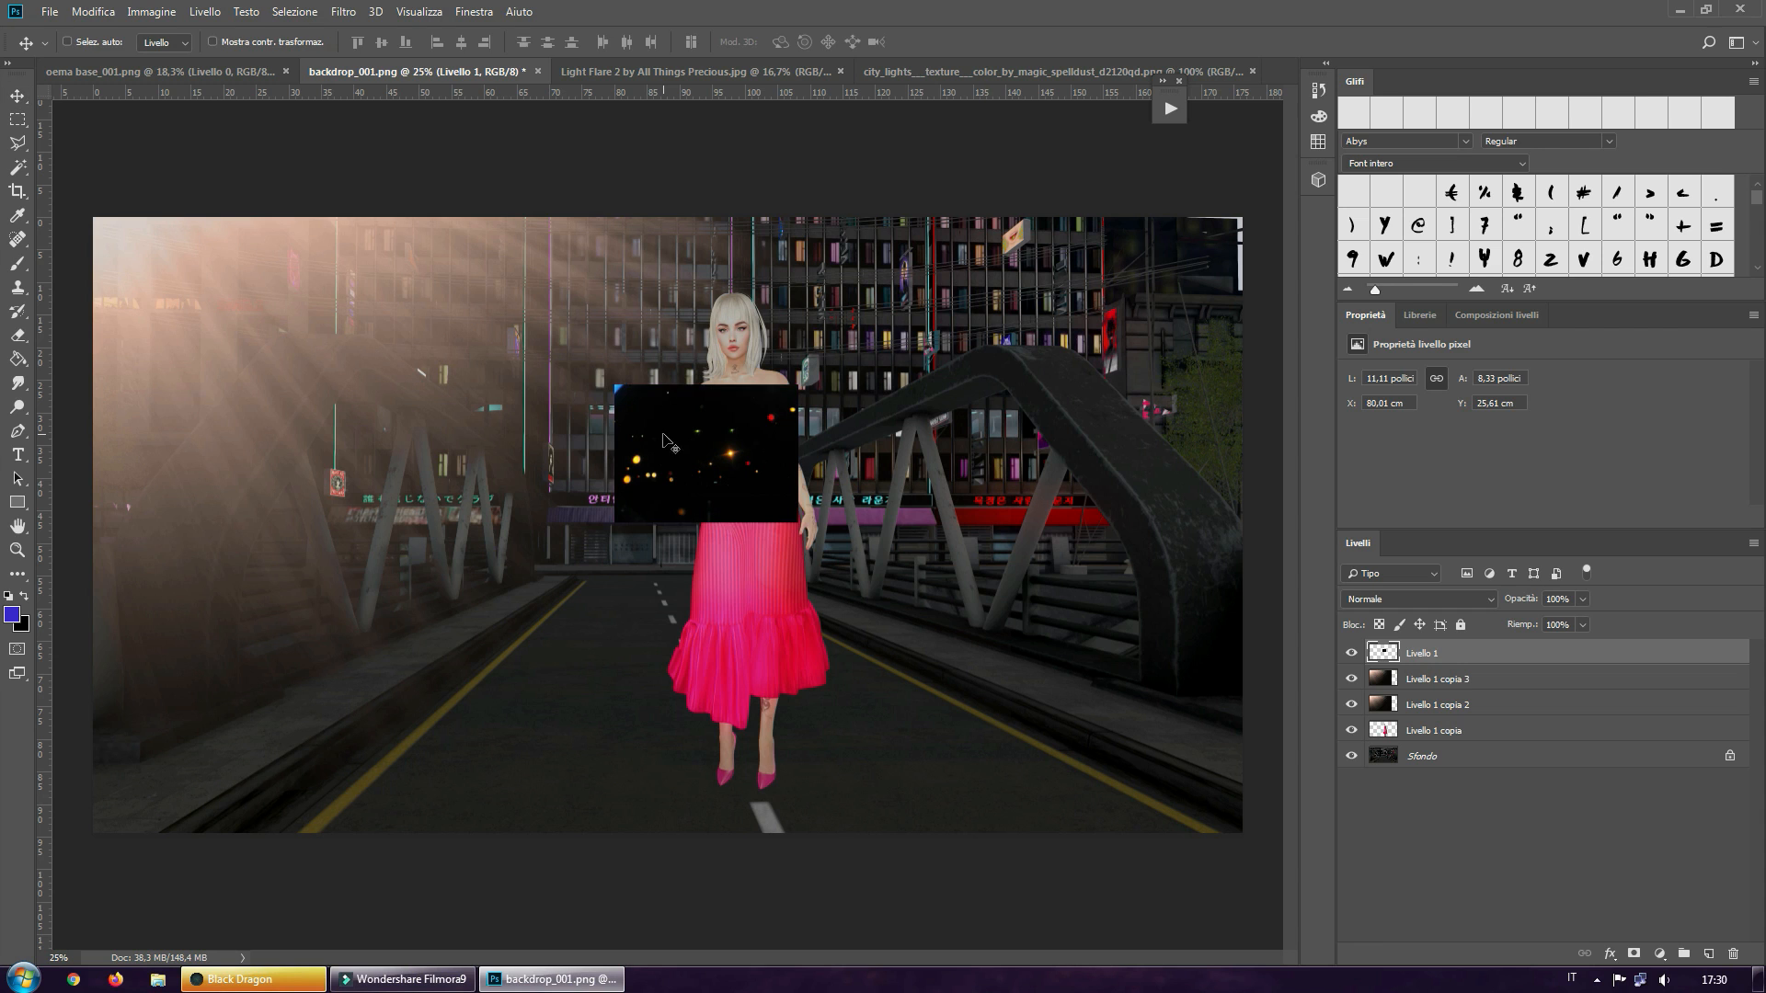
Create a free-transformed copy of the city lights layer enlarged to about 494% and place it over most of the picture
key("ctrl+alt+t")
left_click_drag(619, 387, 395, 222)
left_click_drag(797, 522, 1278, 808)
left_click_drag(403, 226, 334, 177)
left_click_drag(791, 515, 745, 567)
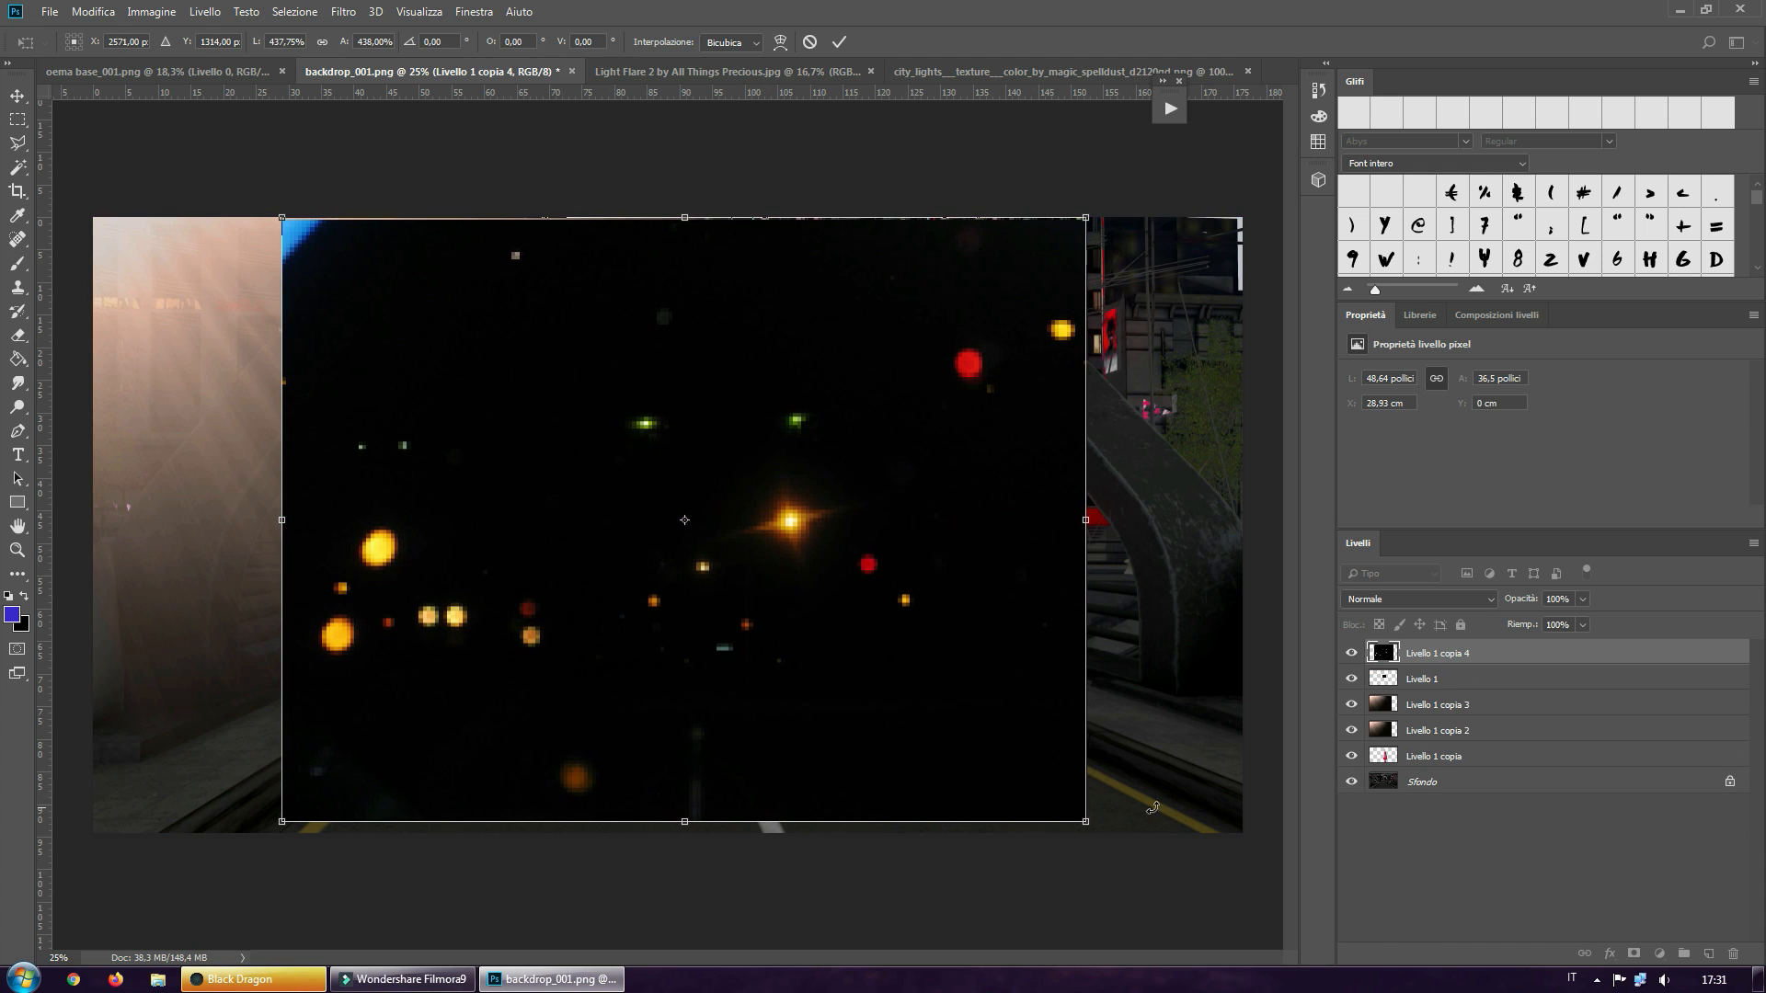
left_click_drag(1084, 816, 1163, 852)
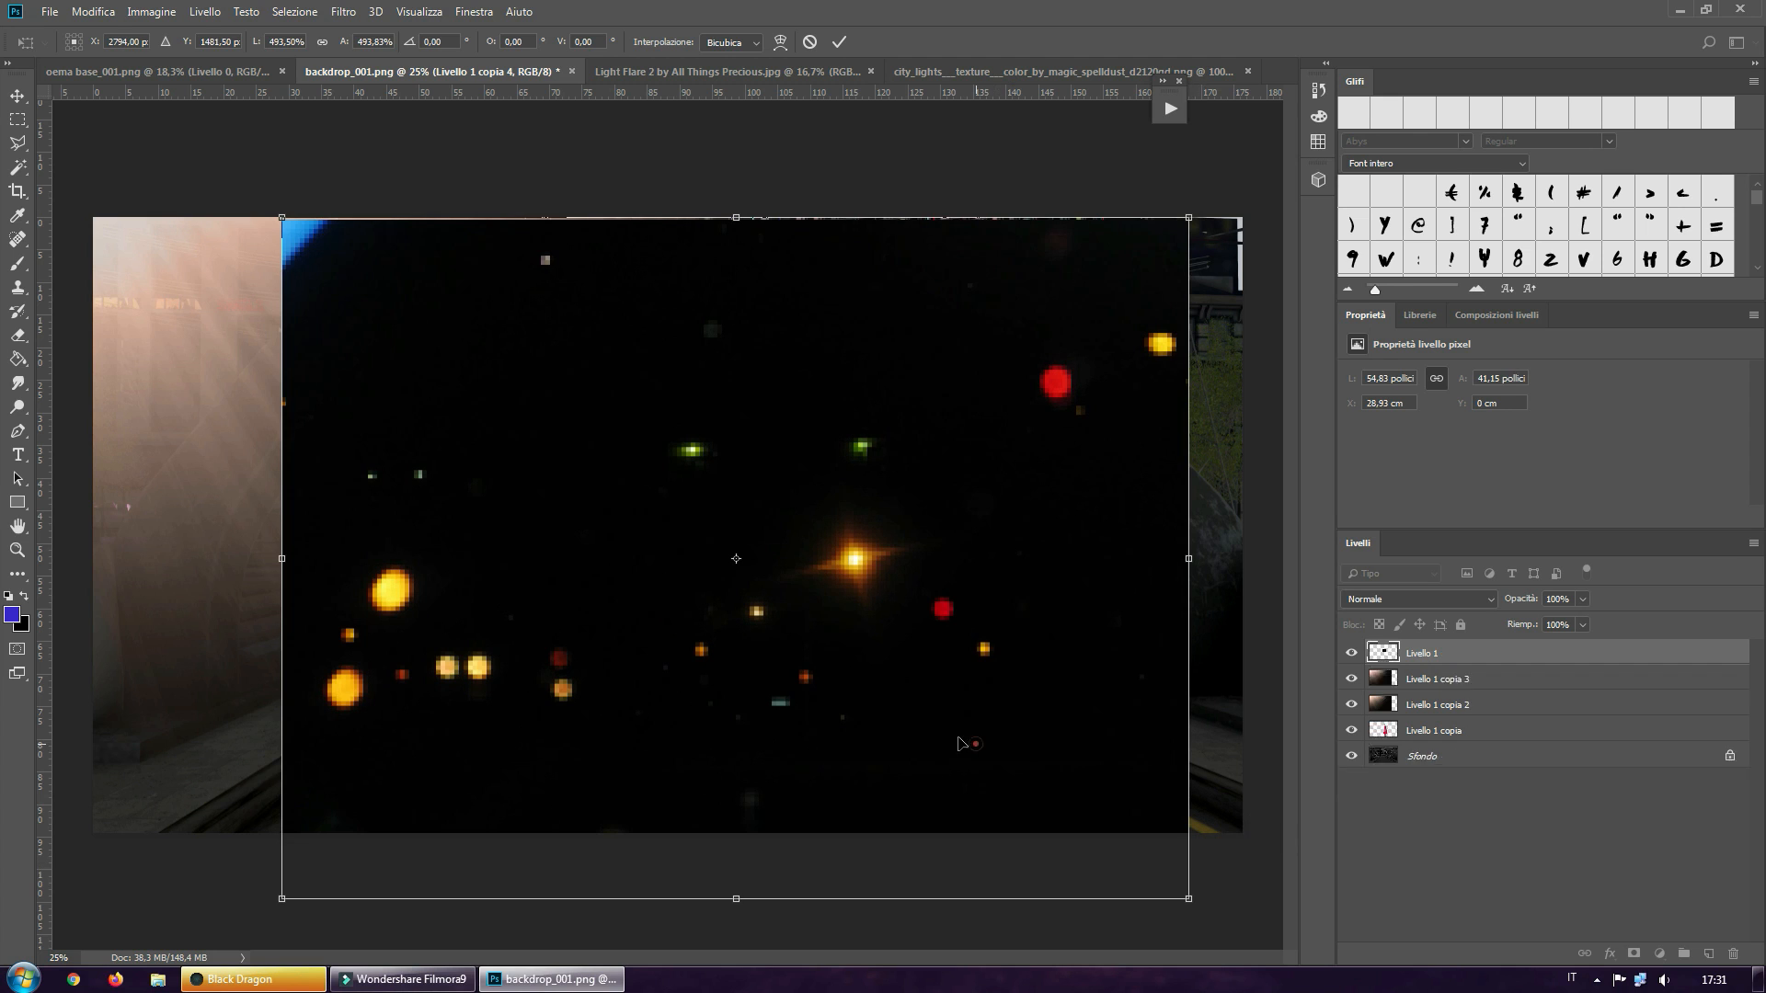
left_click_drag(979, 753, 916, 726)
left_click(839, 42)
Set the enlarged city lights copy to the Schiarisci blend mode and delete the small original layer Livello 1
left_click(1396, 600)
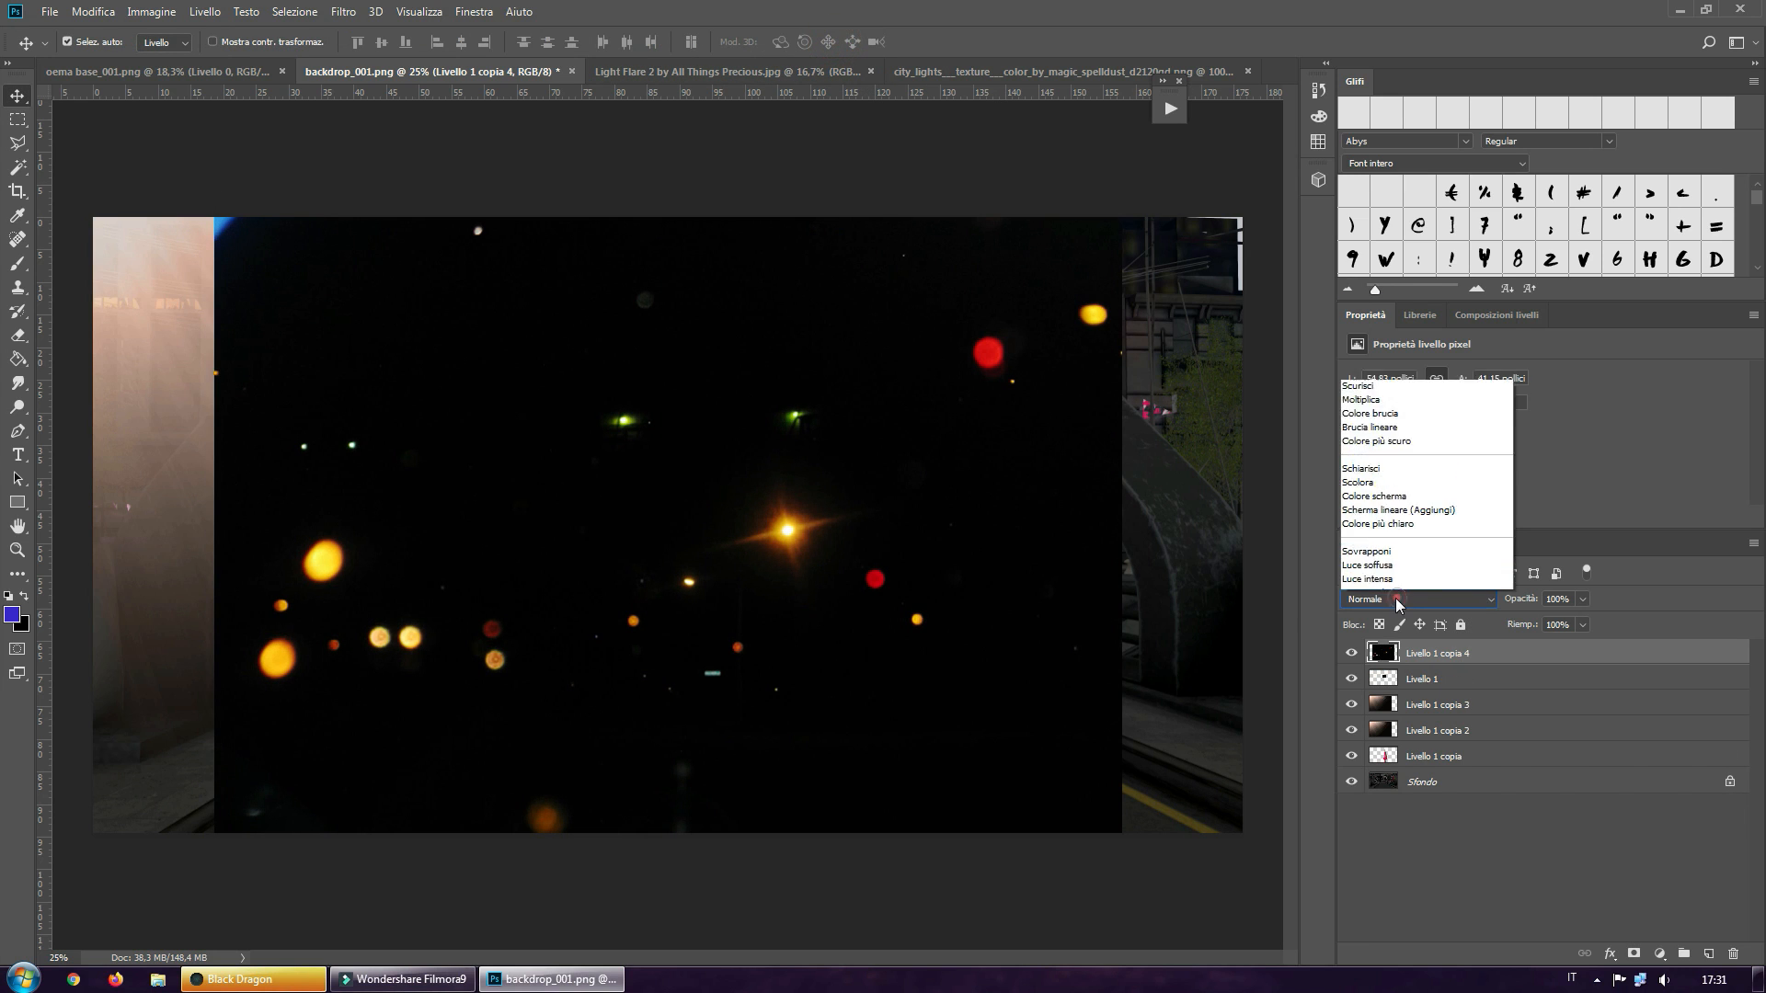
left_click(1395, 286)
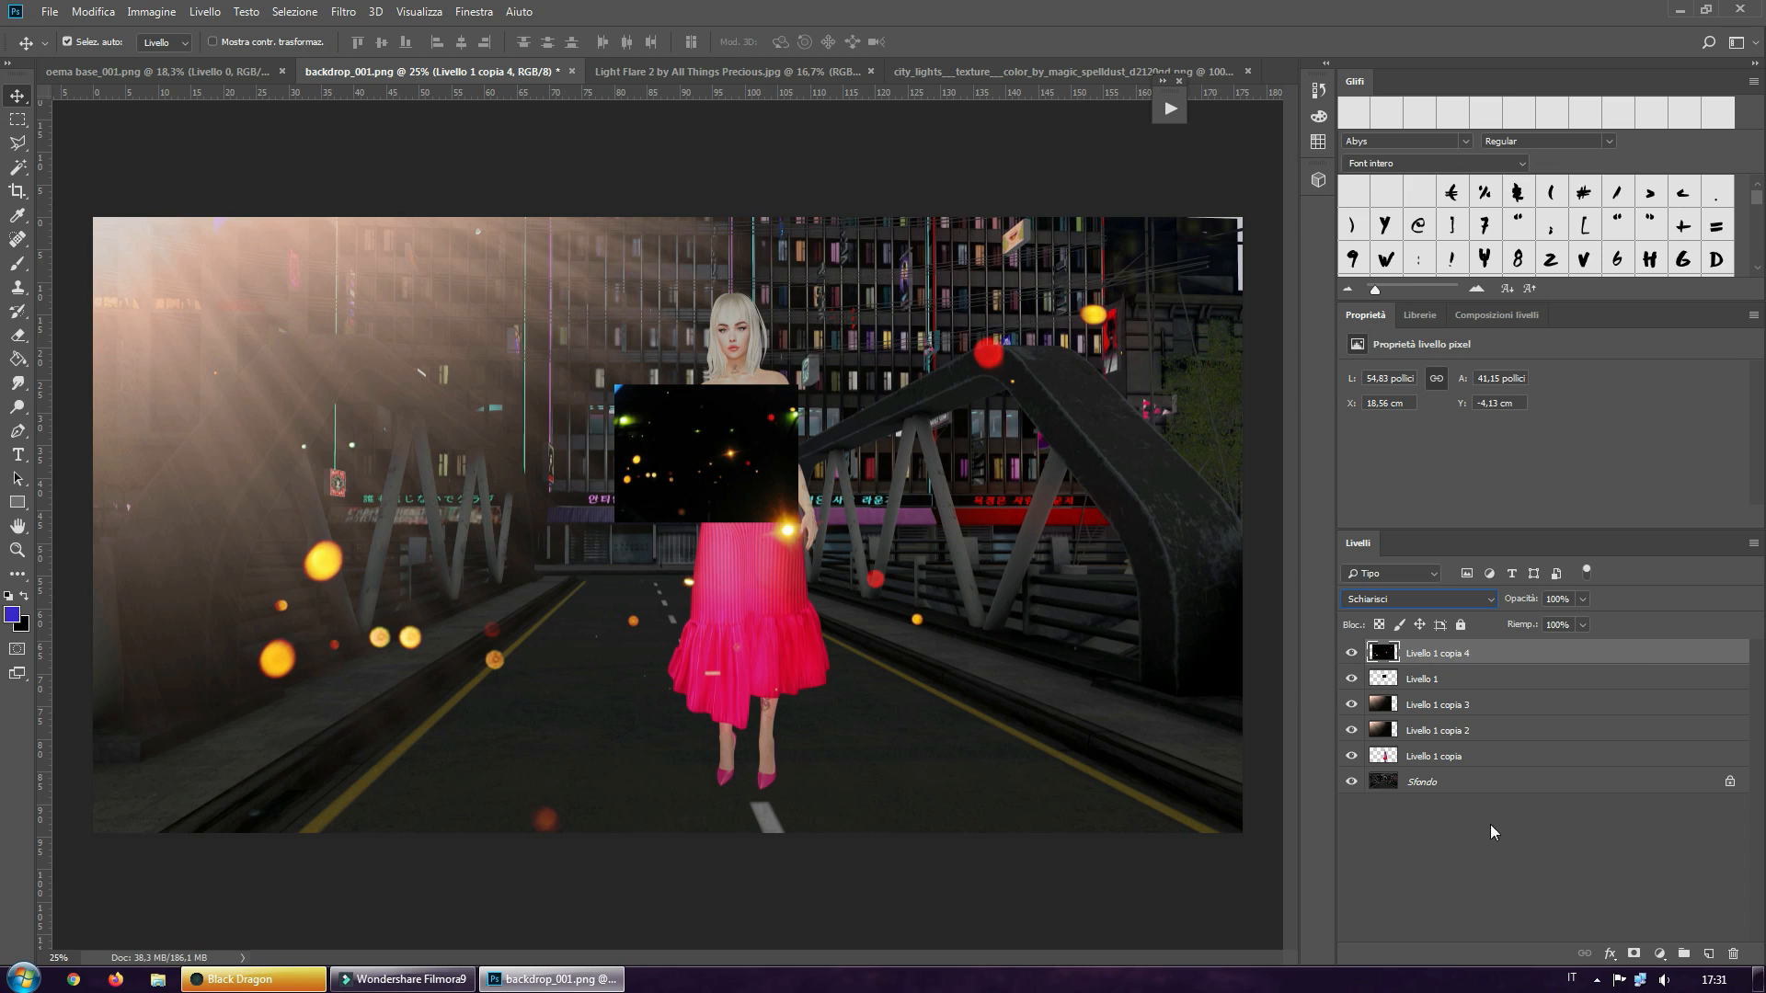
left_click_drag(1421, 679, 1735, 958)
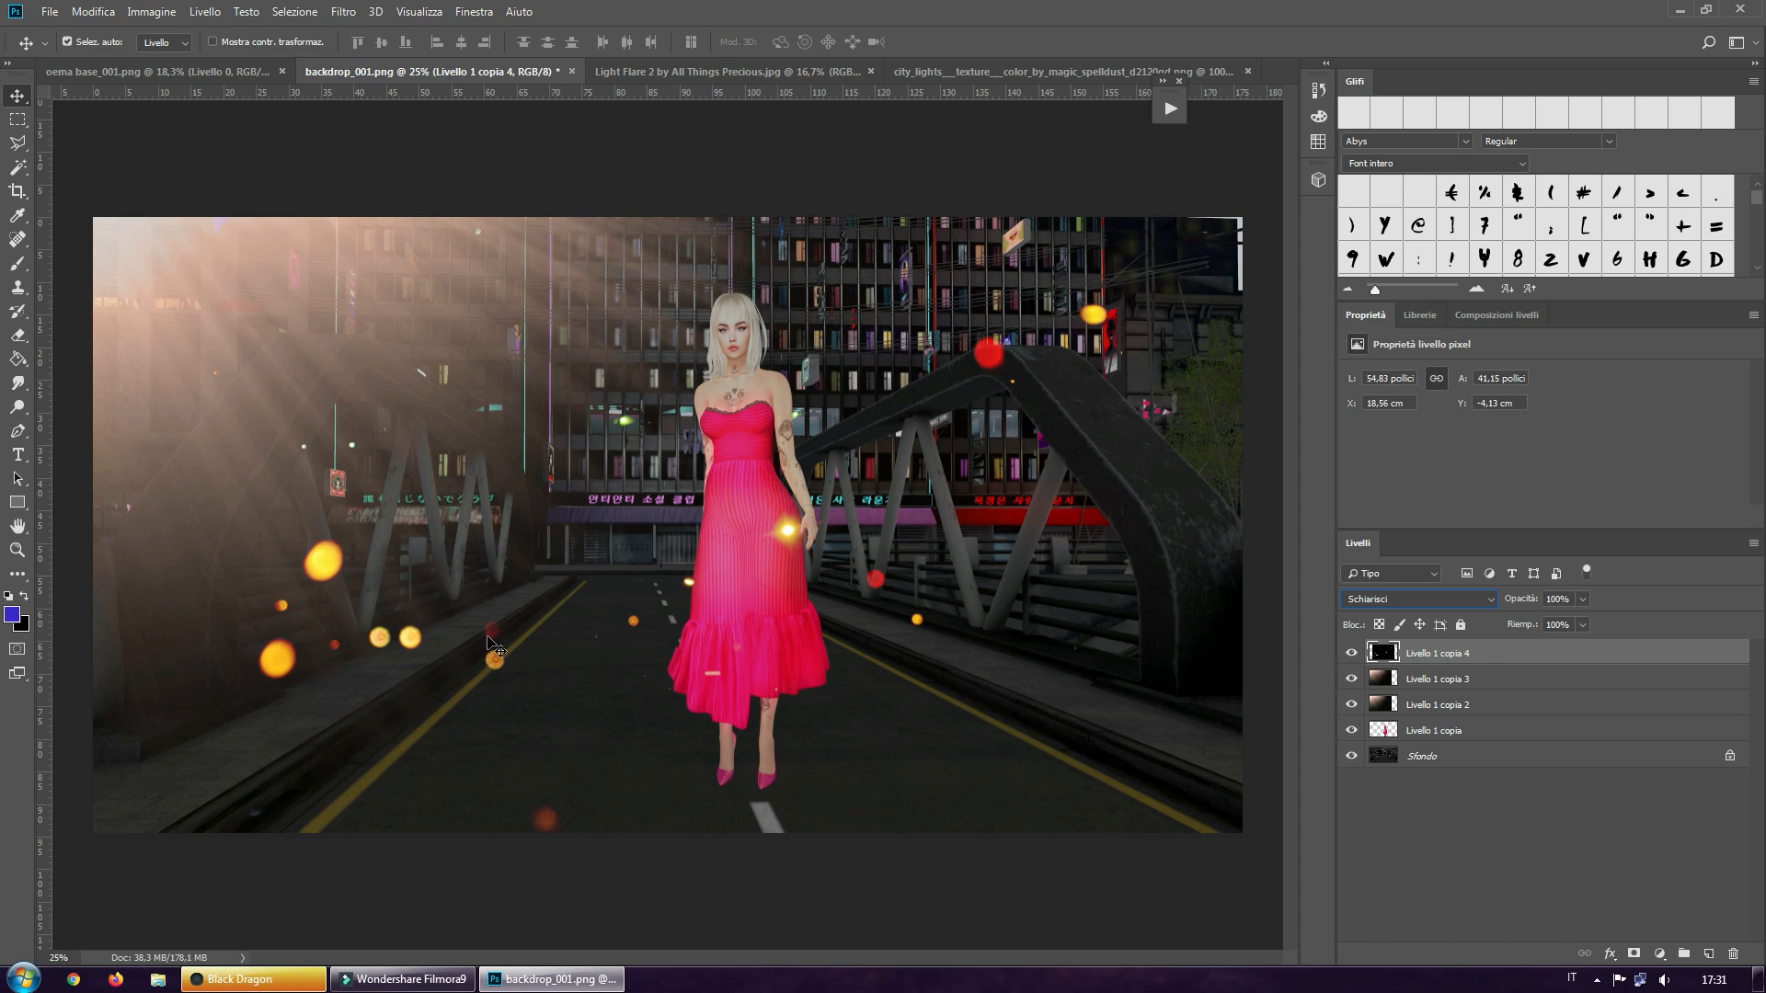
Lower the city lights layer's opacity to 8% and duplicate the layer
left_click(1582, 600)
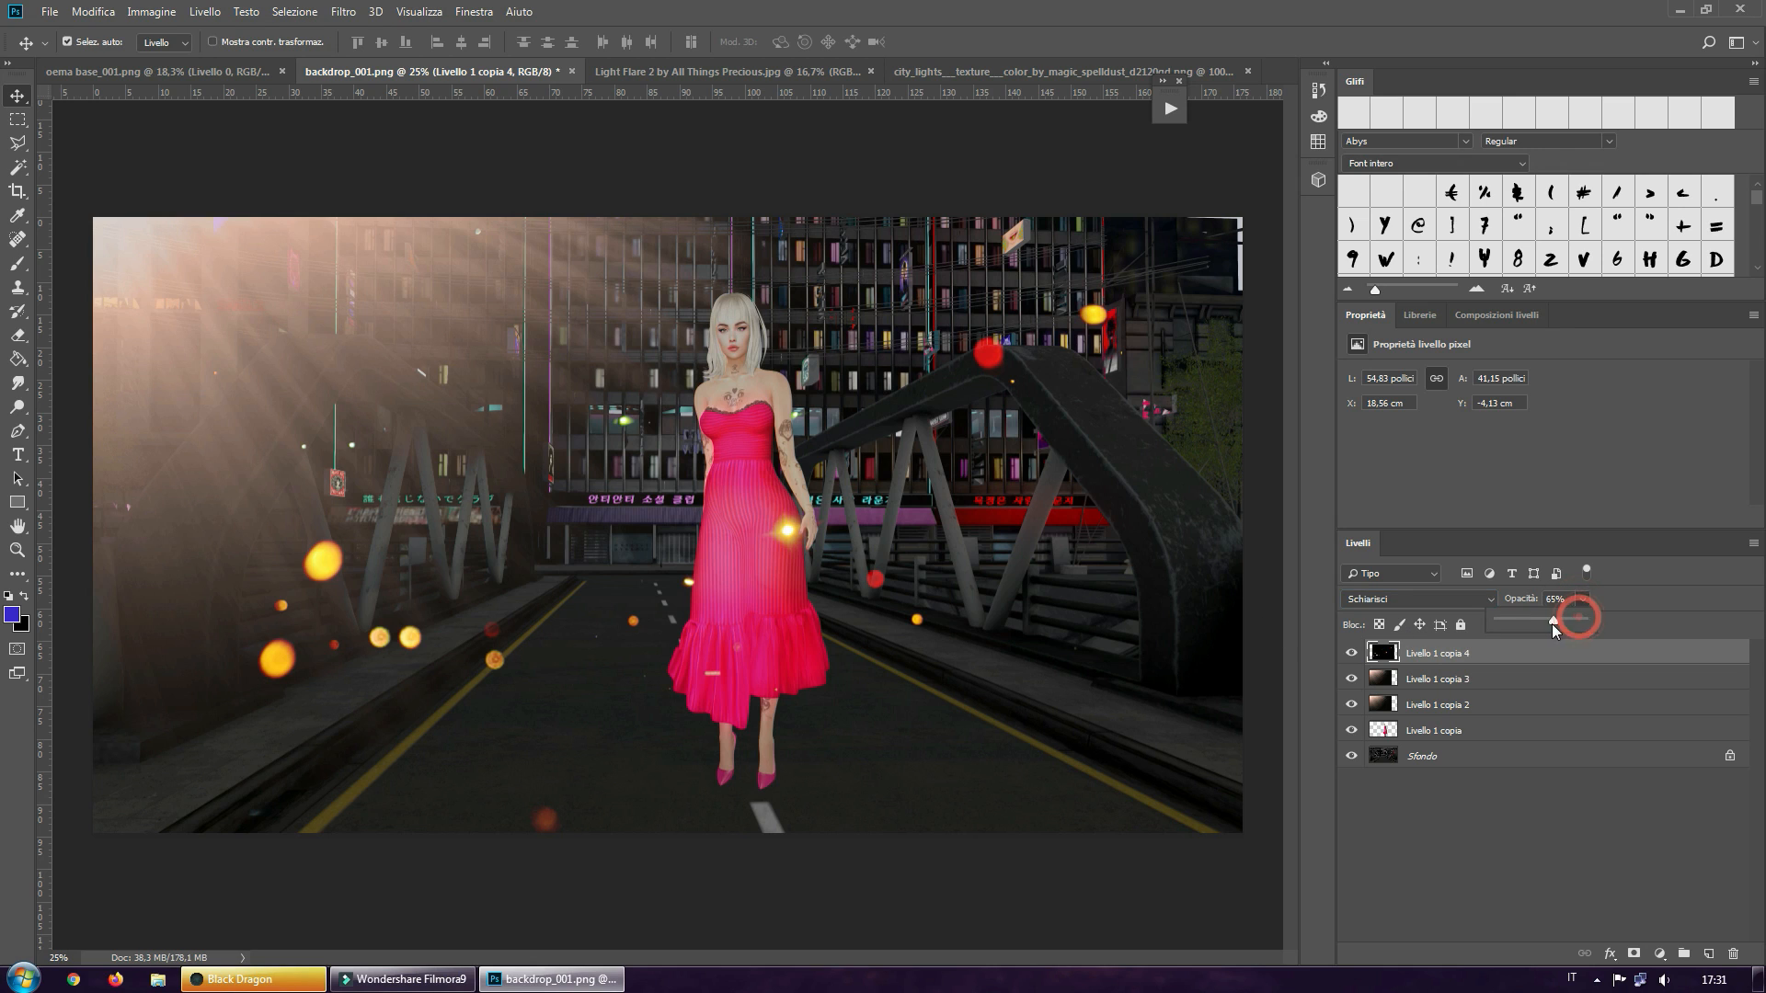
left_click_drag(1553, 624, 1513, 624)
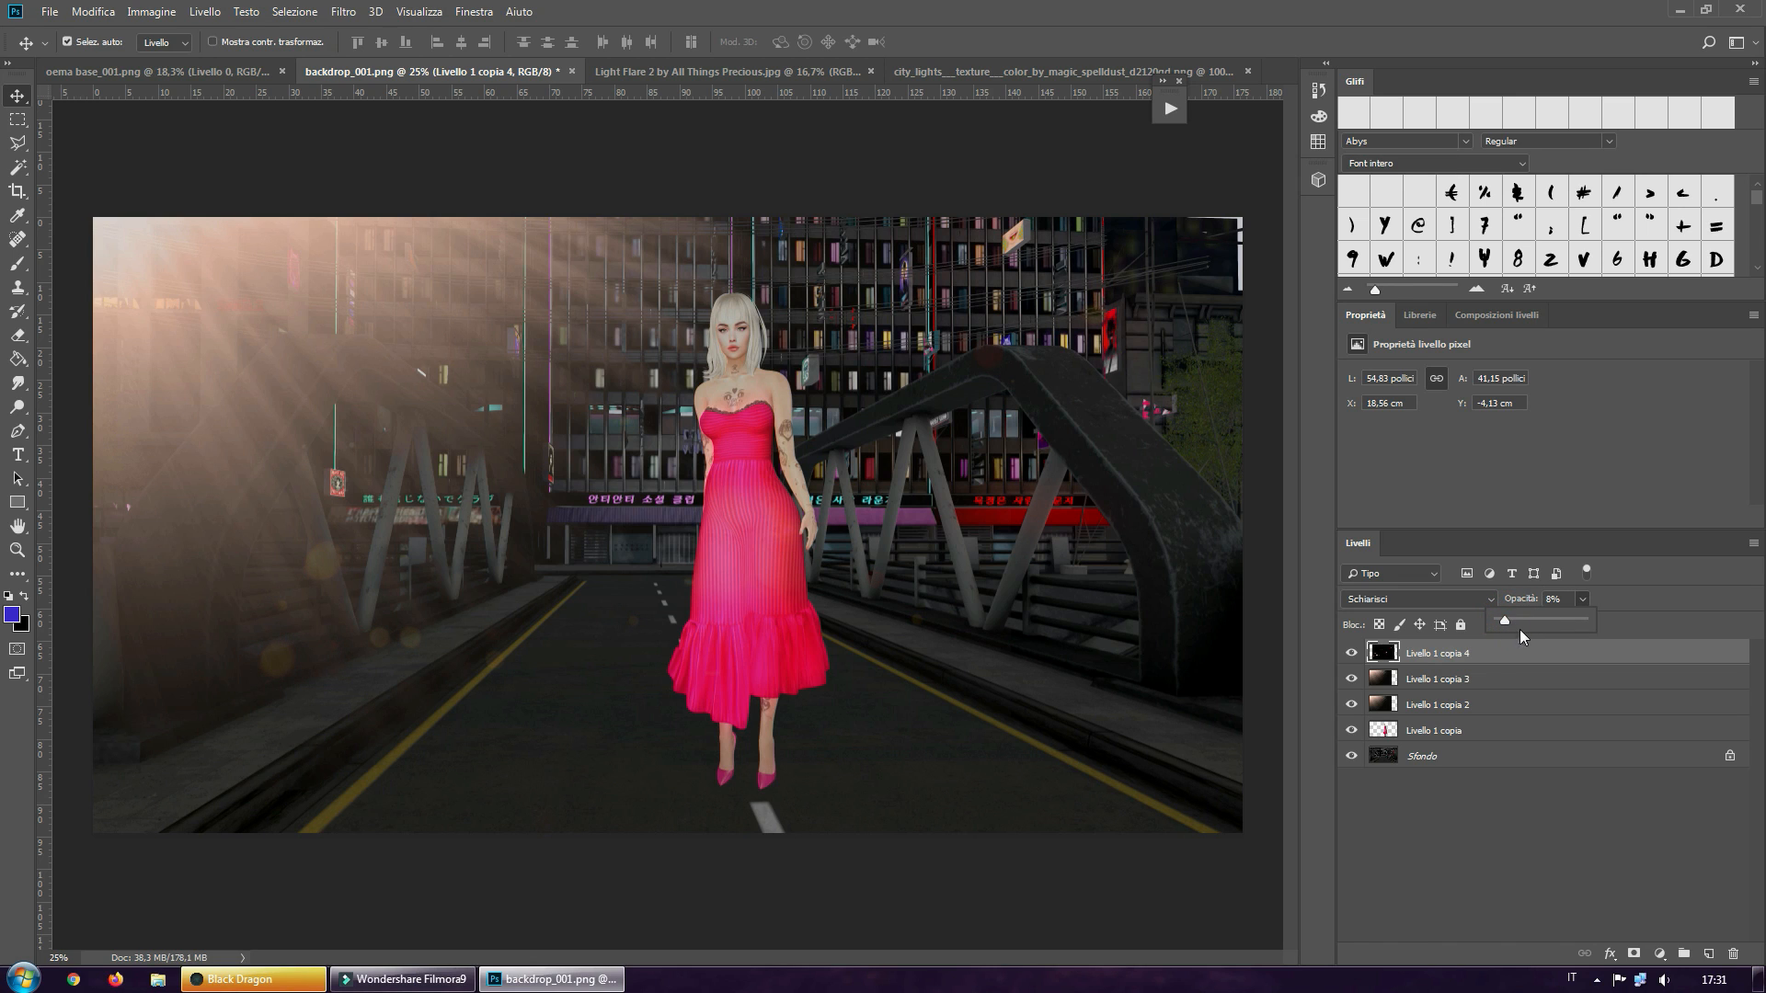
left_click(1637, 602)
key("ctrl")
key("ctrl+j")
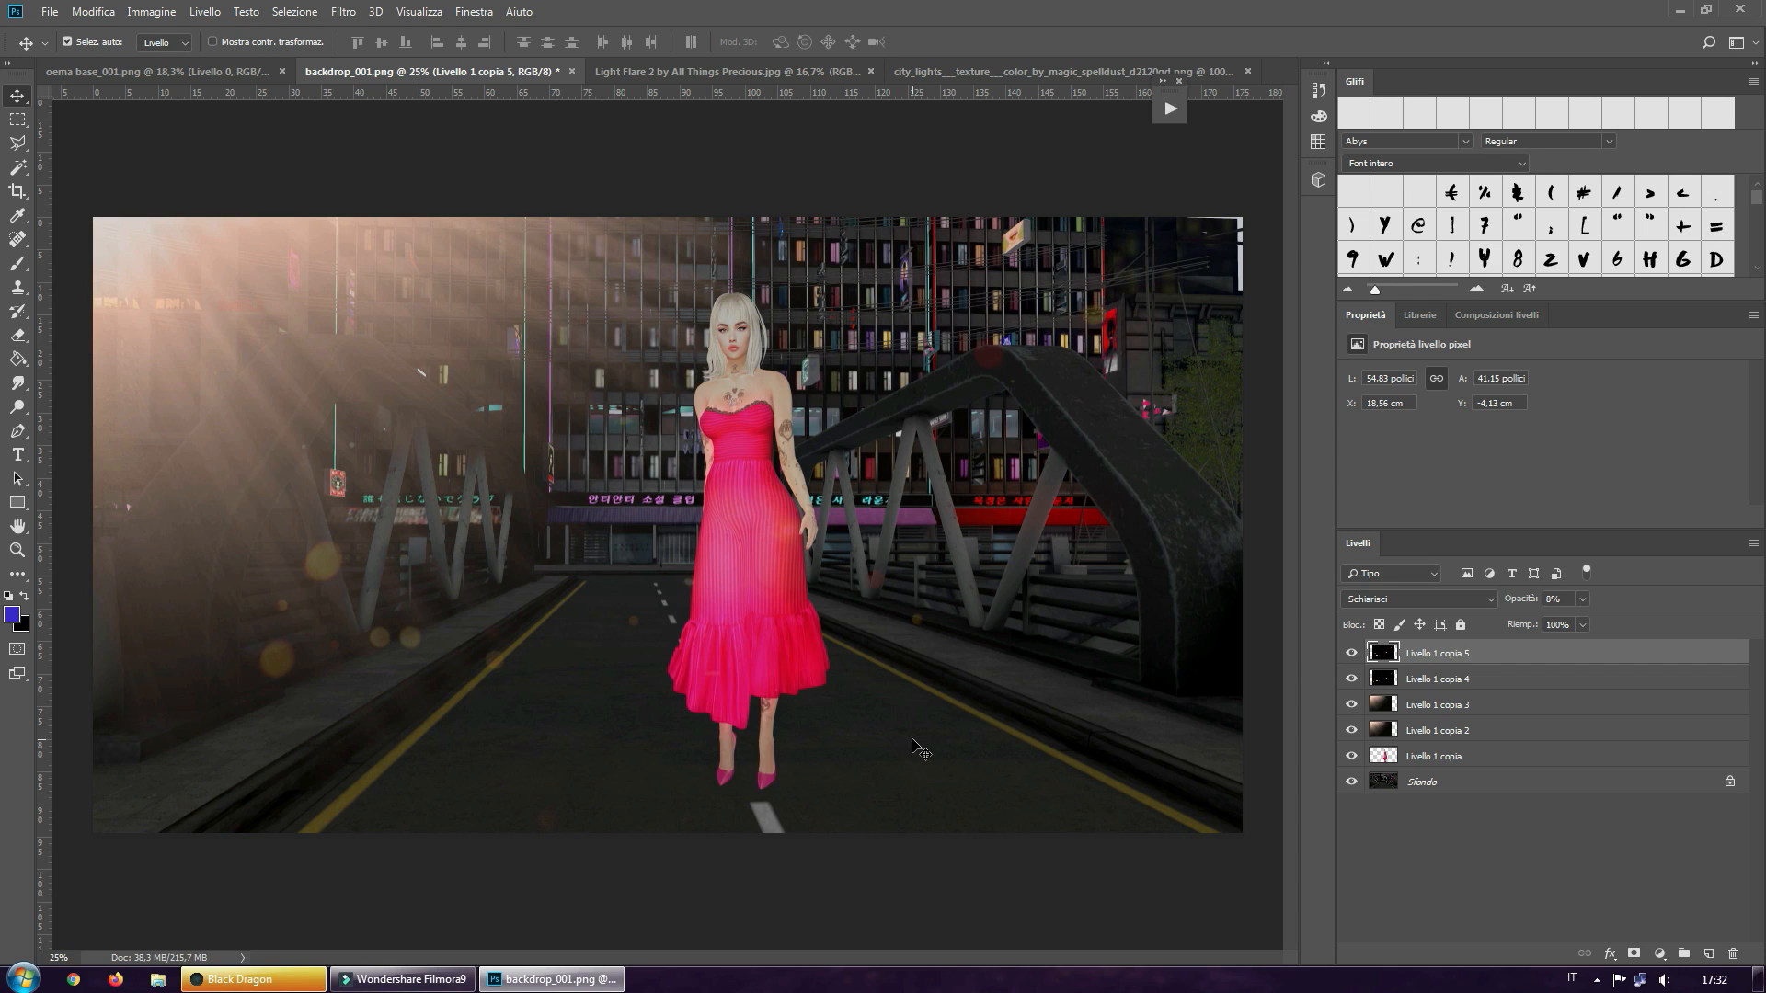
Add a new empty layer on top and set up a black Tondo morbido brush at 190 px
left_click(1708, 952)
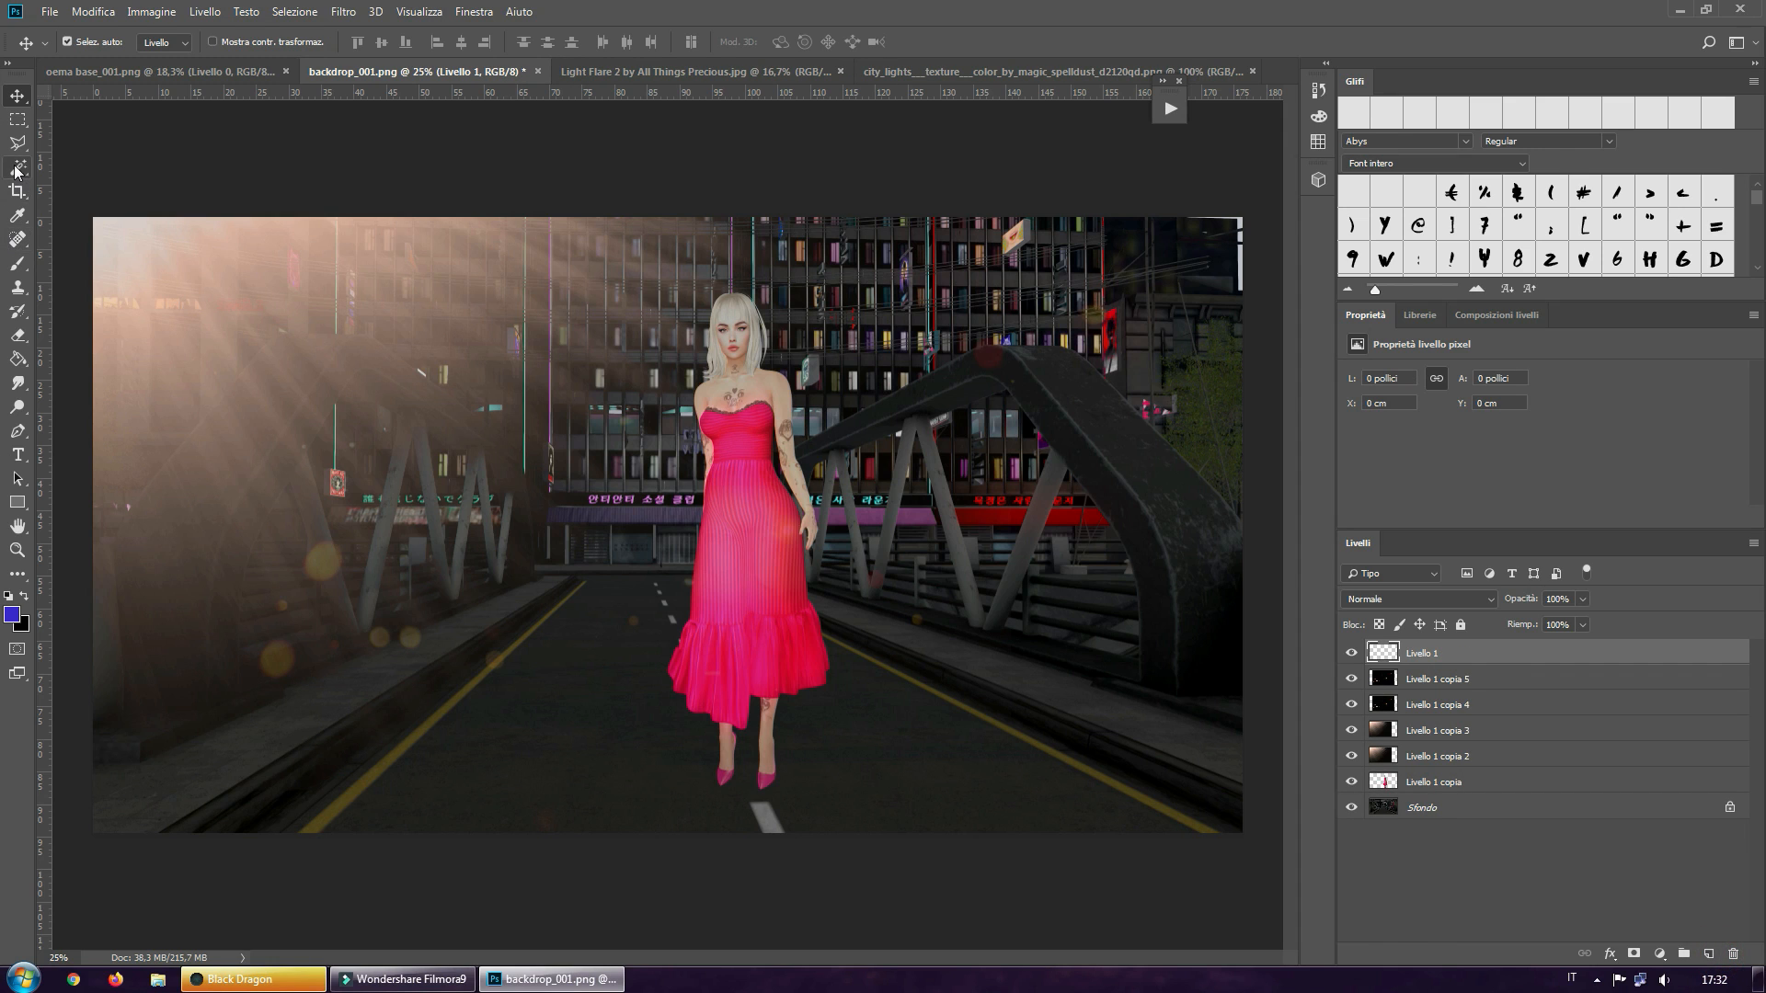
left_click(26, 597)
left_click(17, 264)
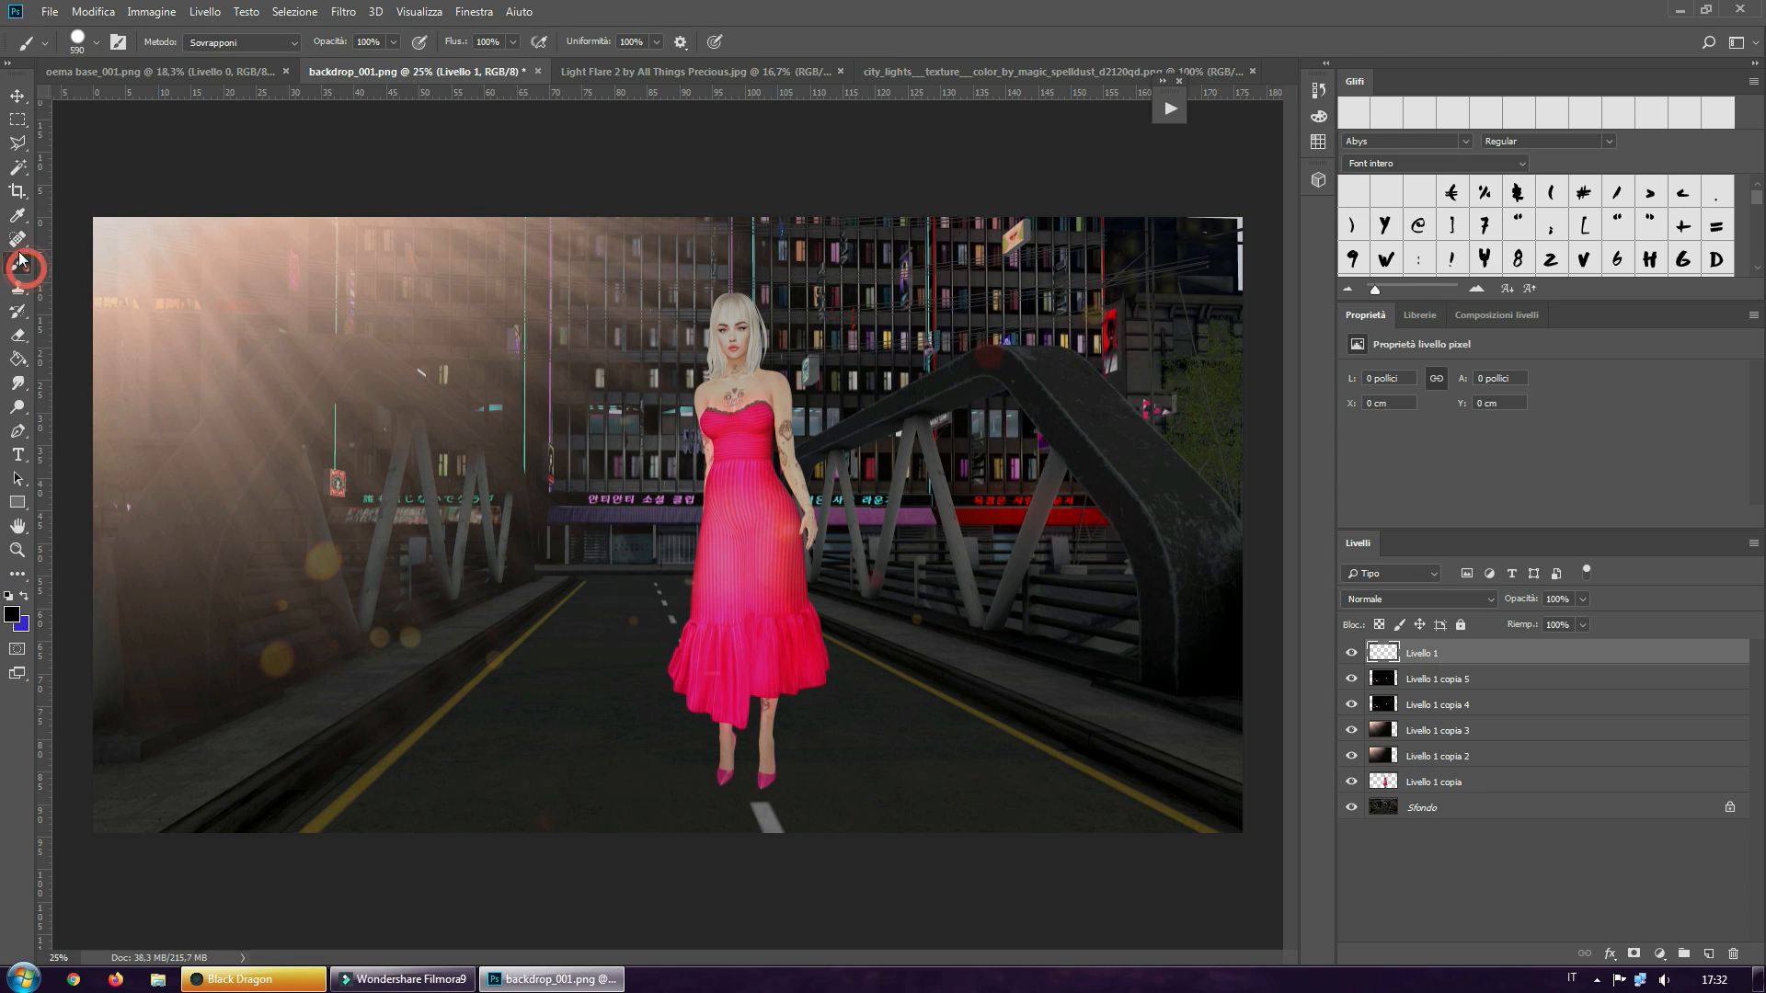
left_click(97, 43)
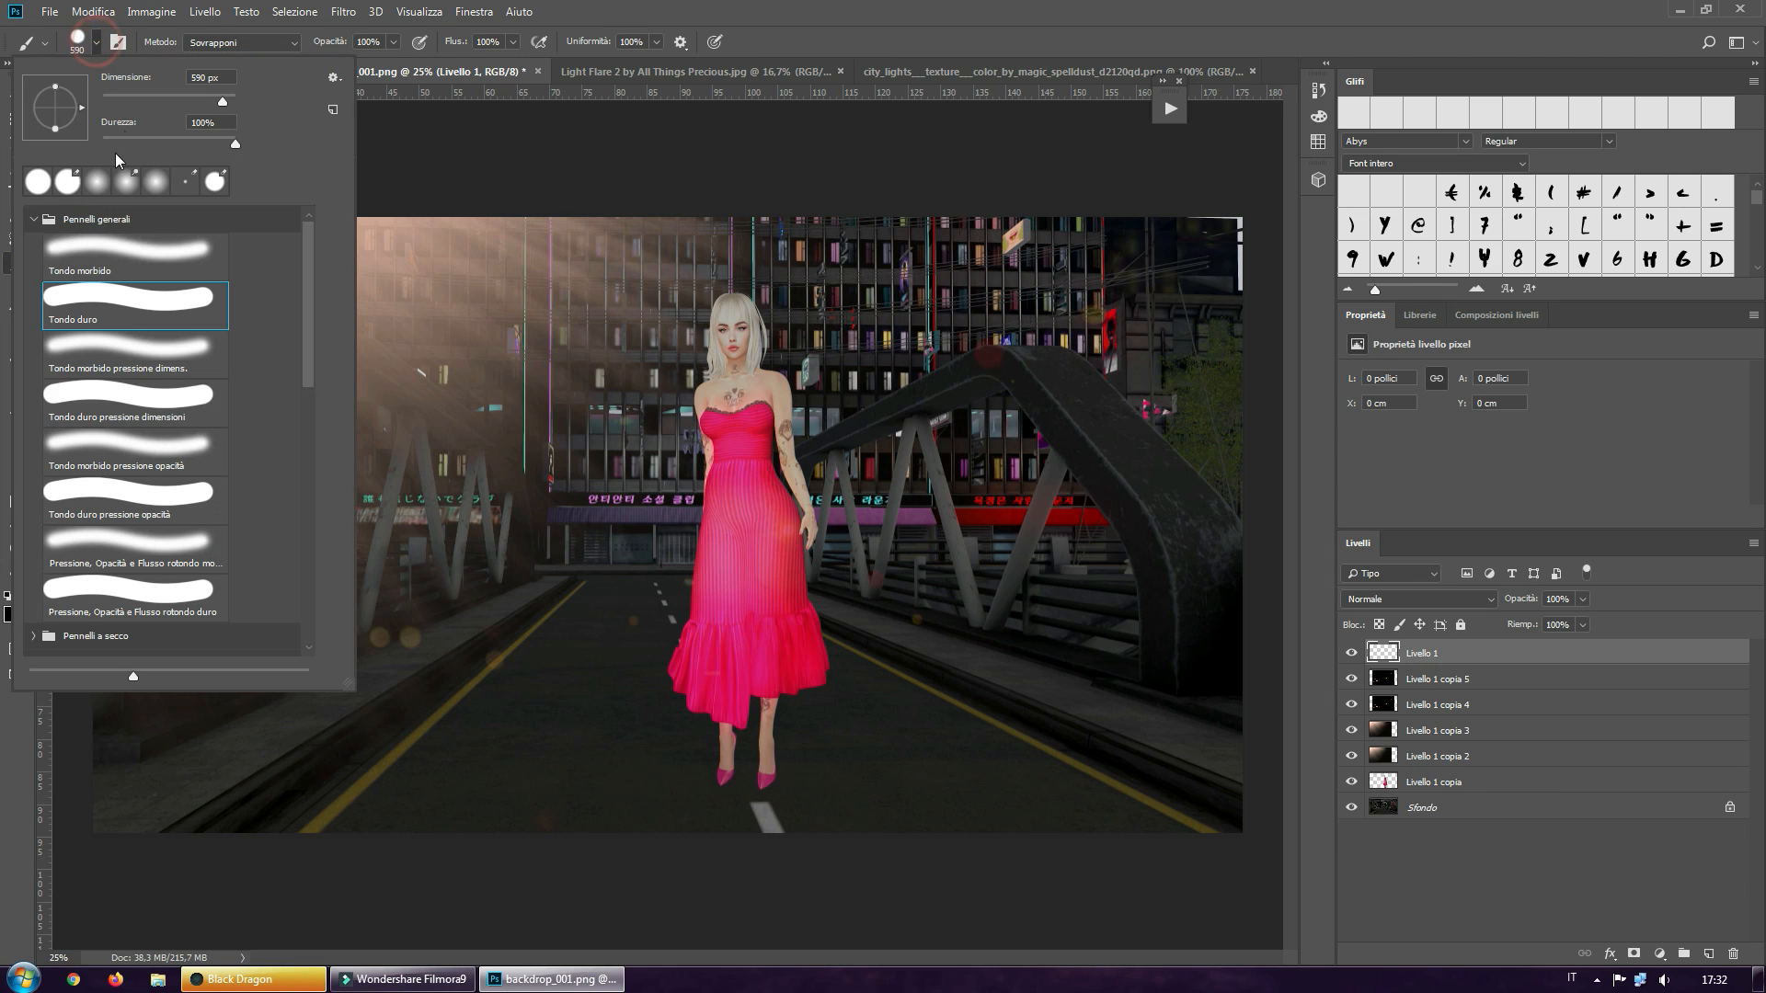
left_click(120, 258)
left_click(120, 258)
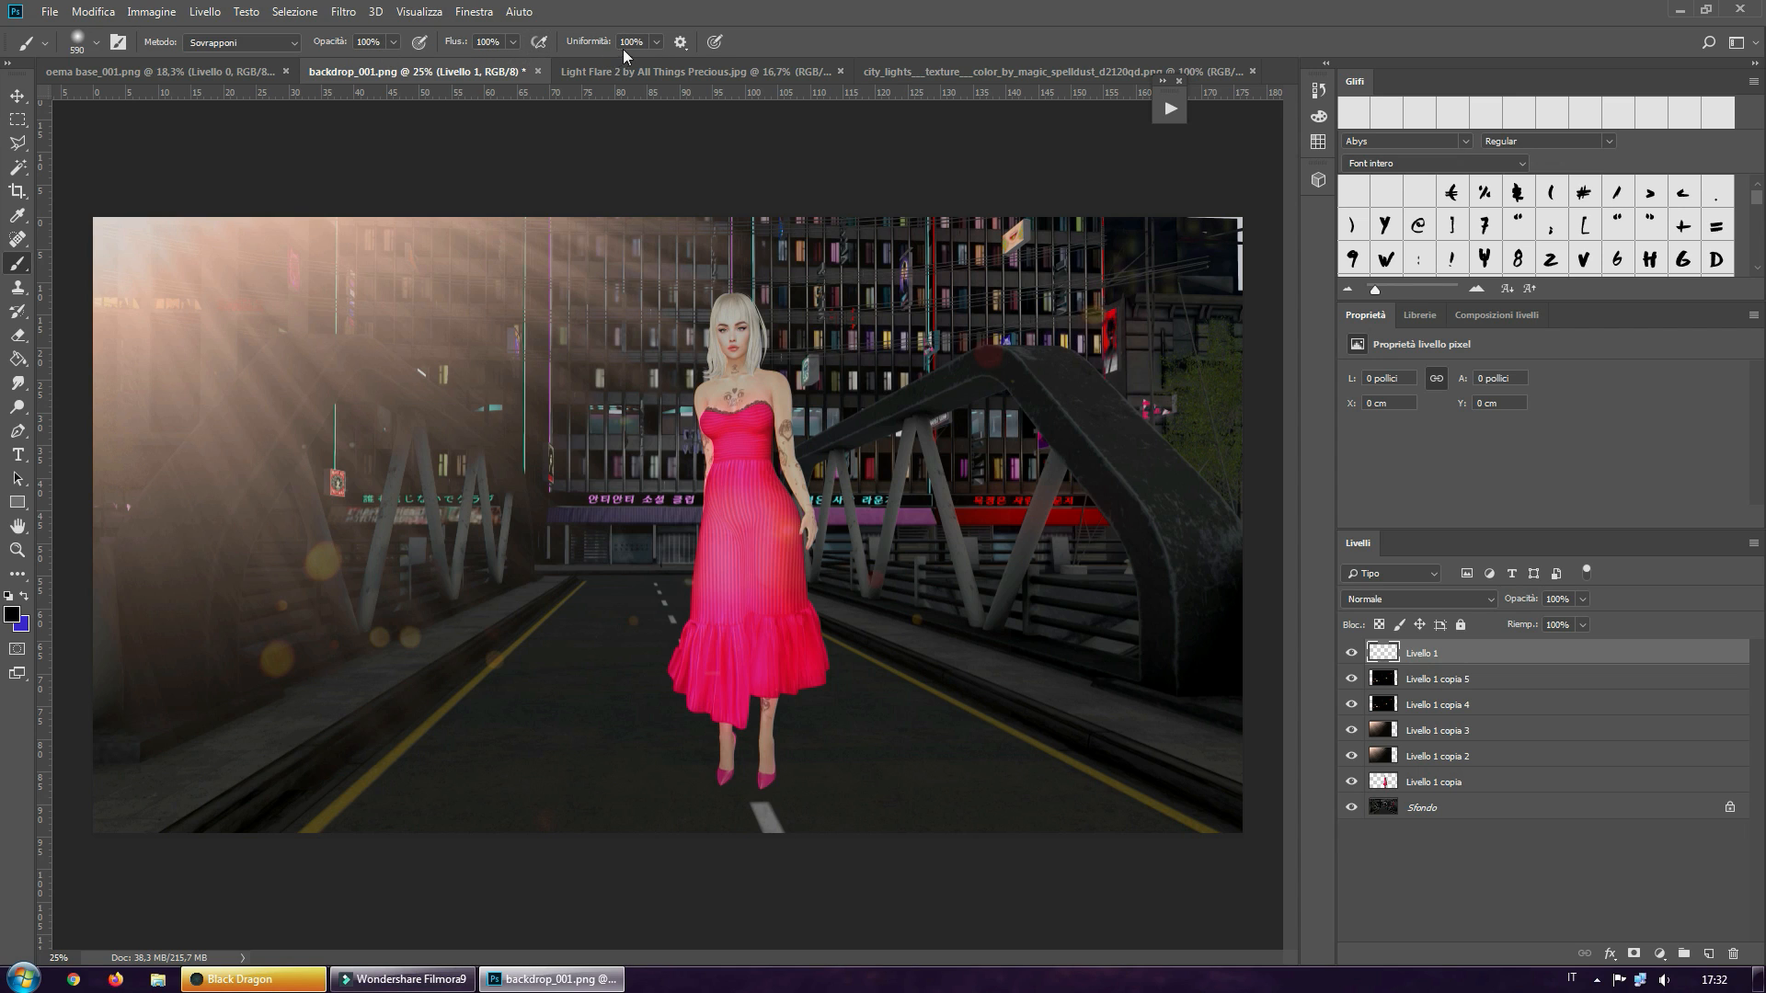
Paint a soft black spot over the avatar's feet with three brush dabs
left_click(751, 790)
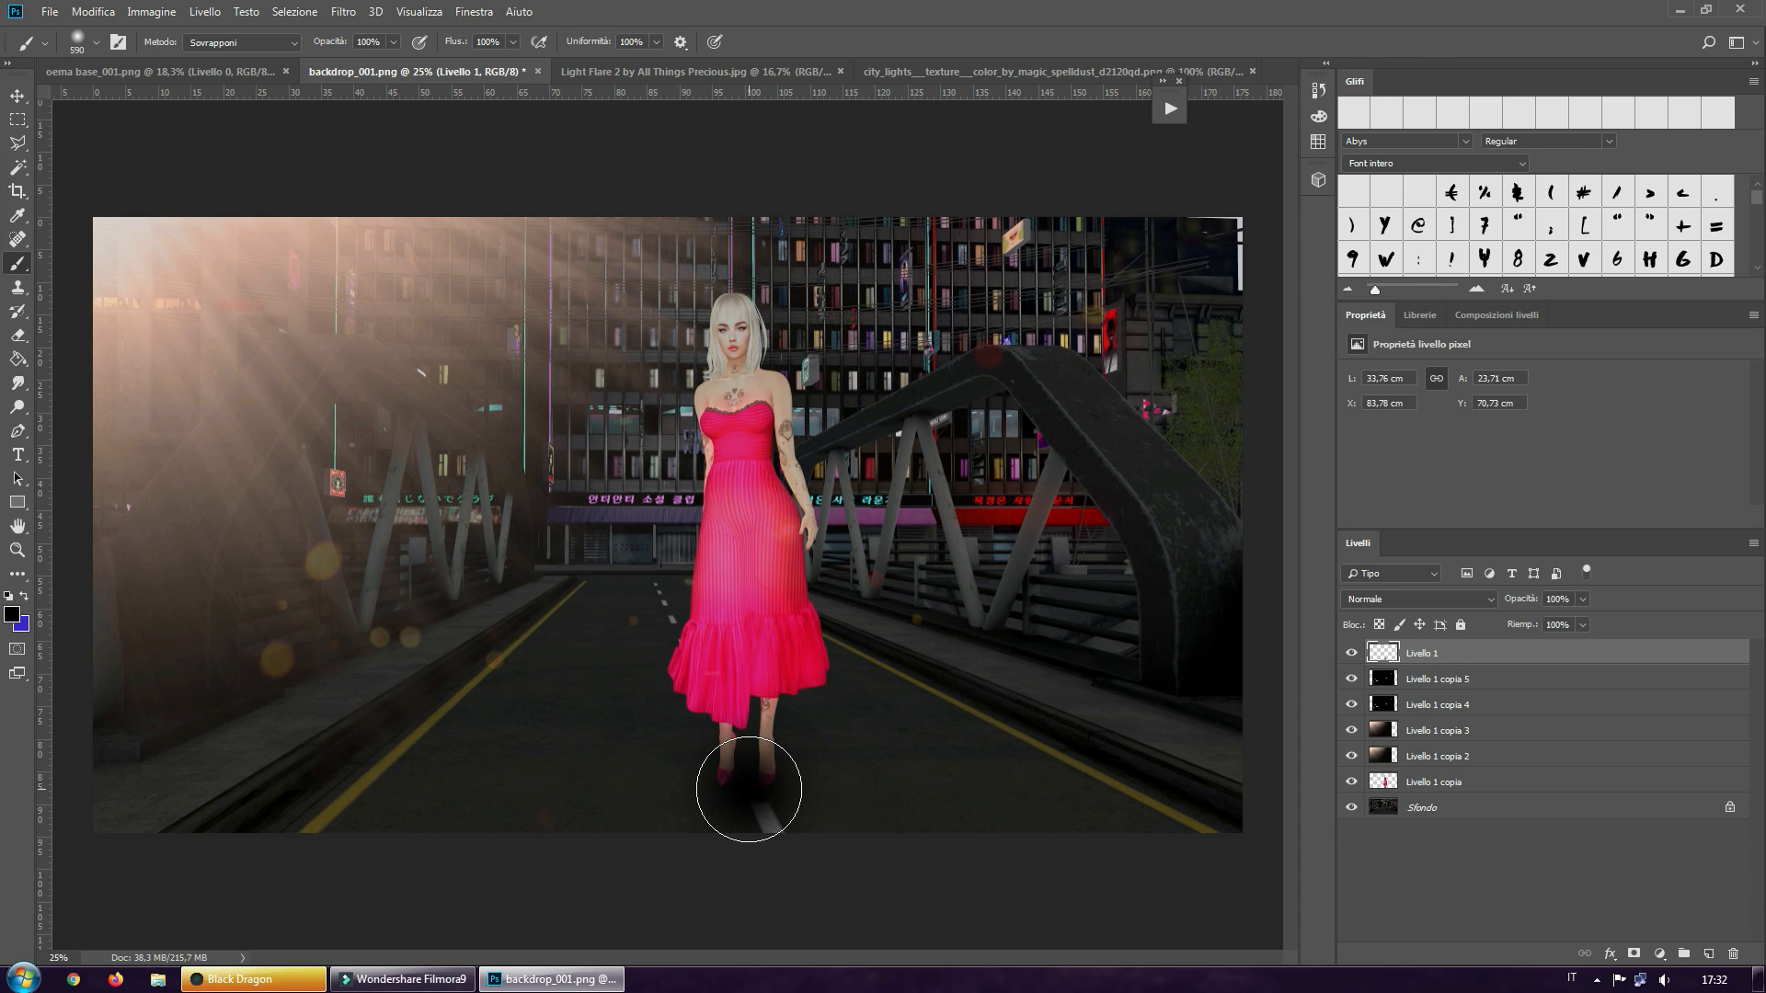
left_click(746, 792)
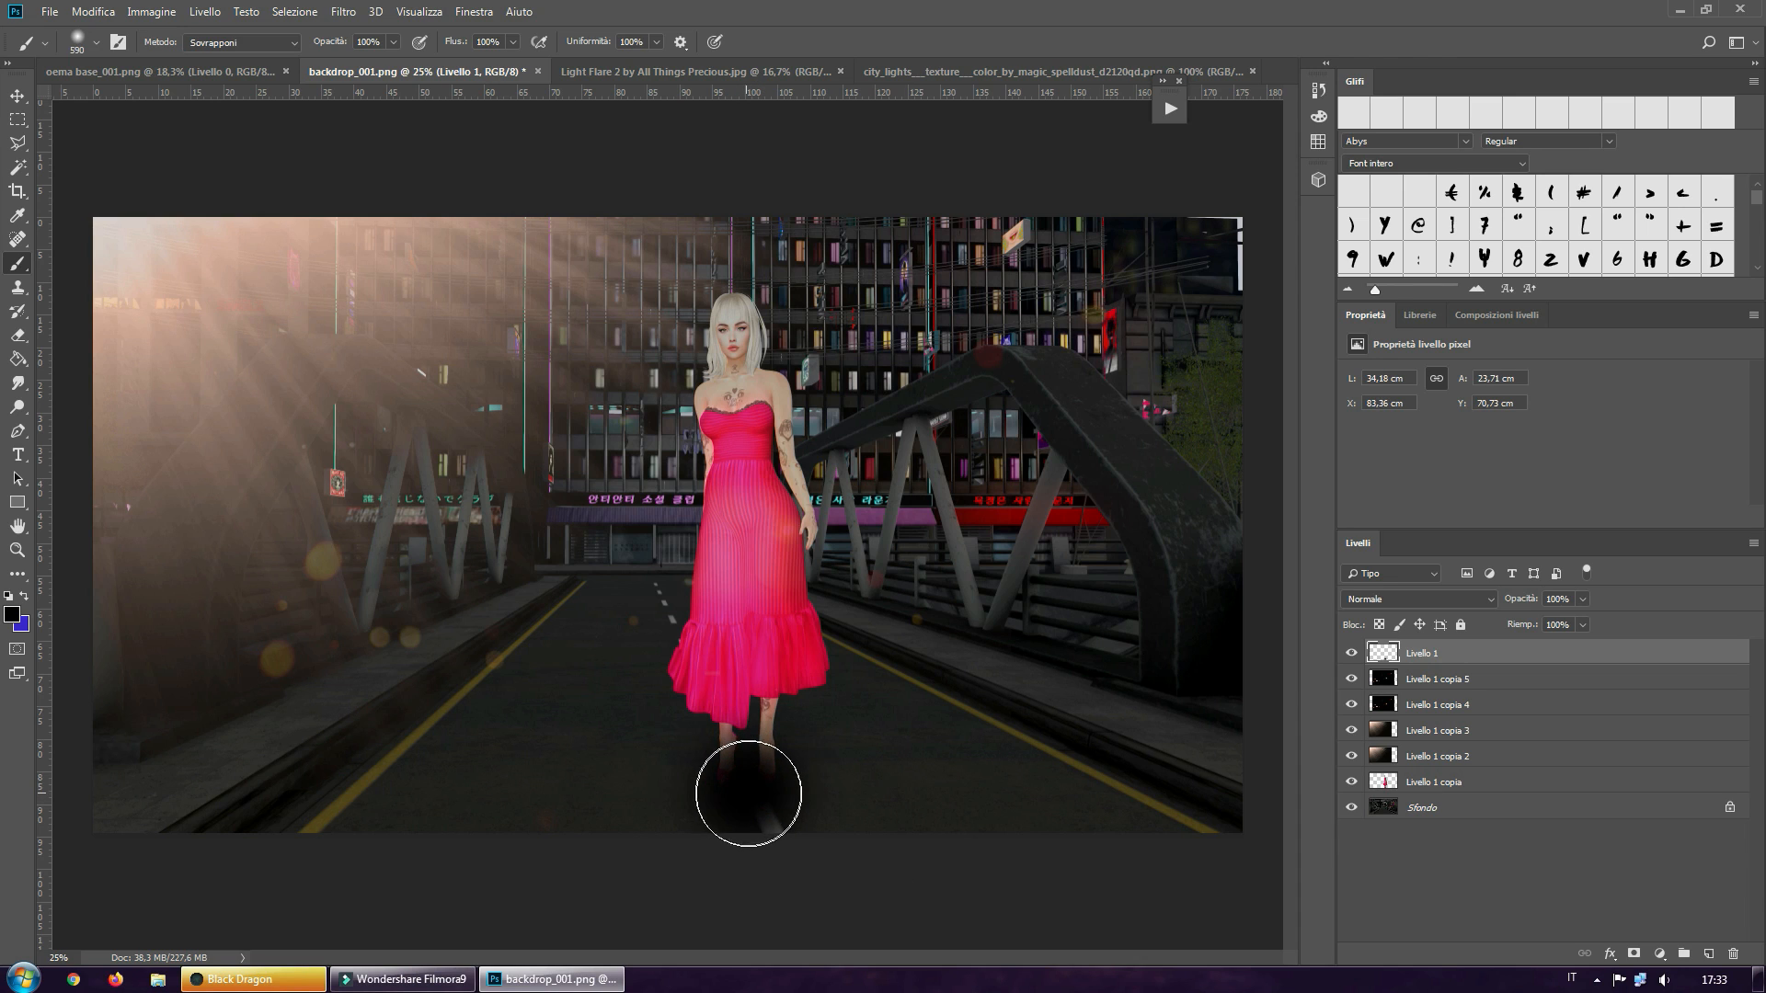
left_click(747, 792)
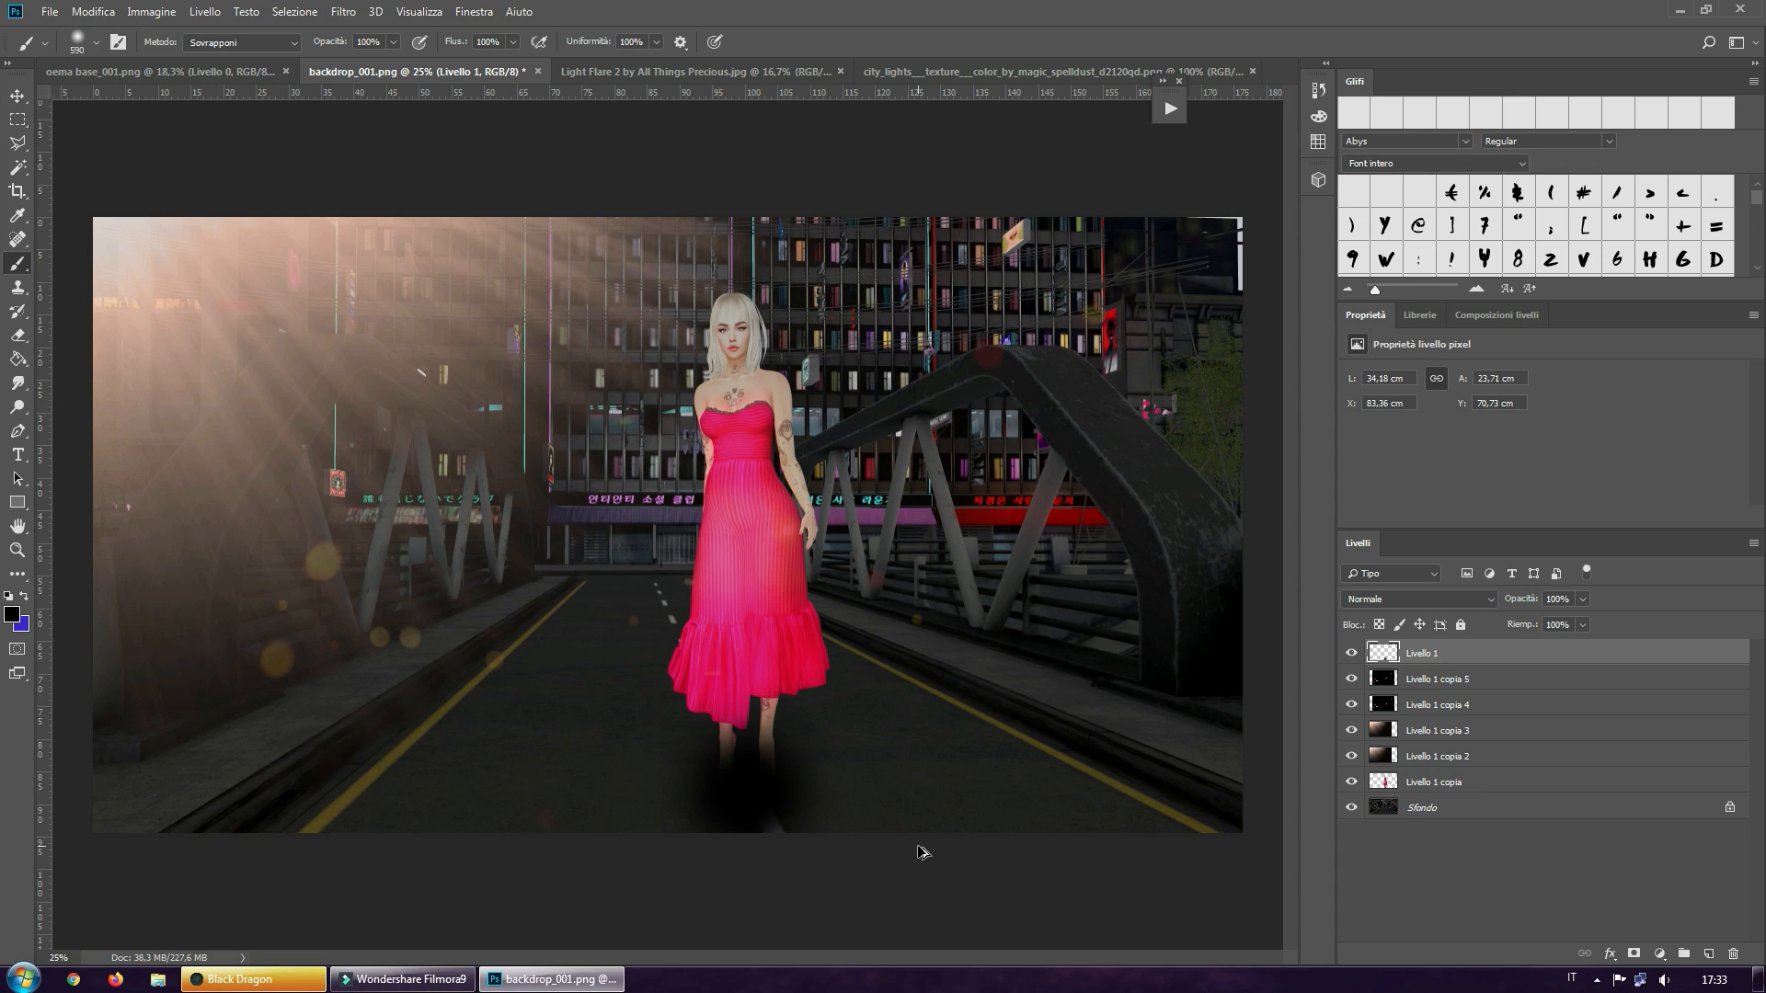
Create a free-transformed copy of the black spot squashed to 28.13% height, and delete the original spot layer Livello 1
key("ctrl+t")
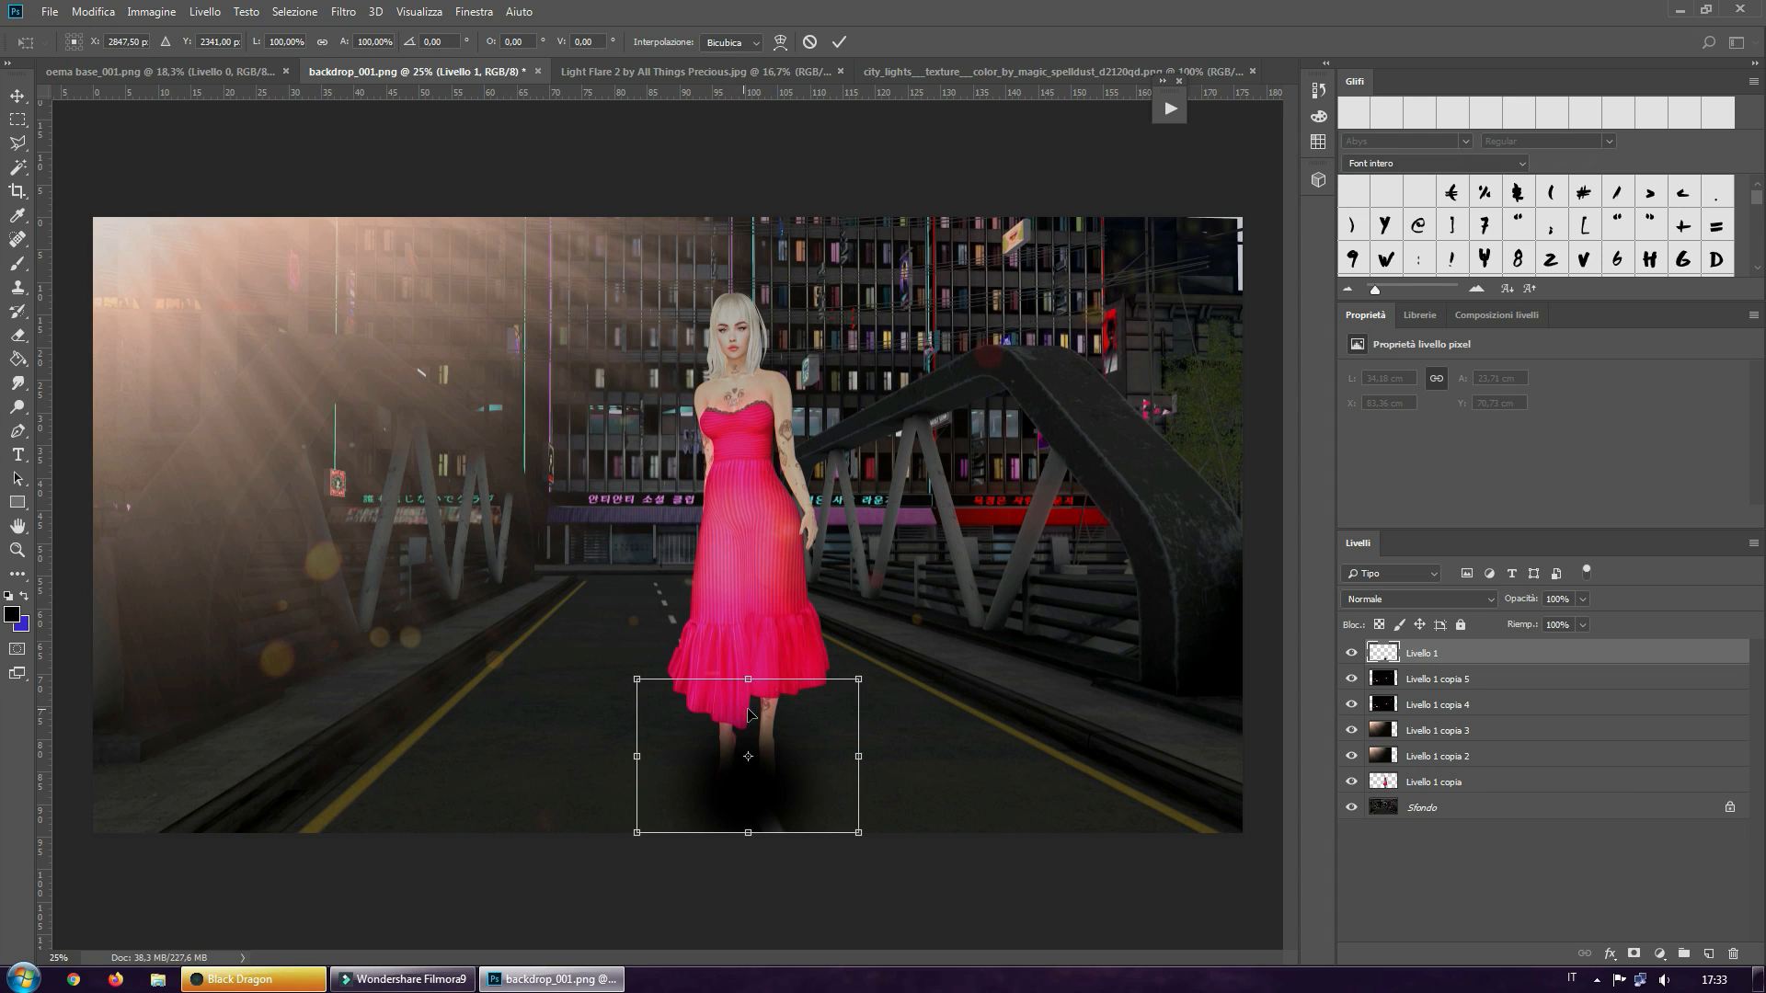
left_click_drag(746, 679, 750, 790)
left_click(750, 790)
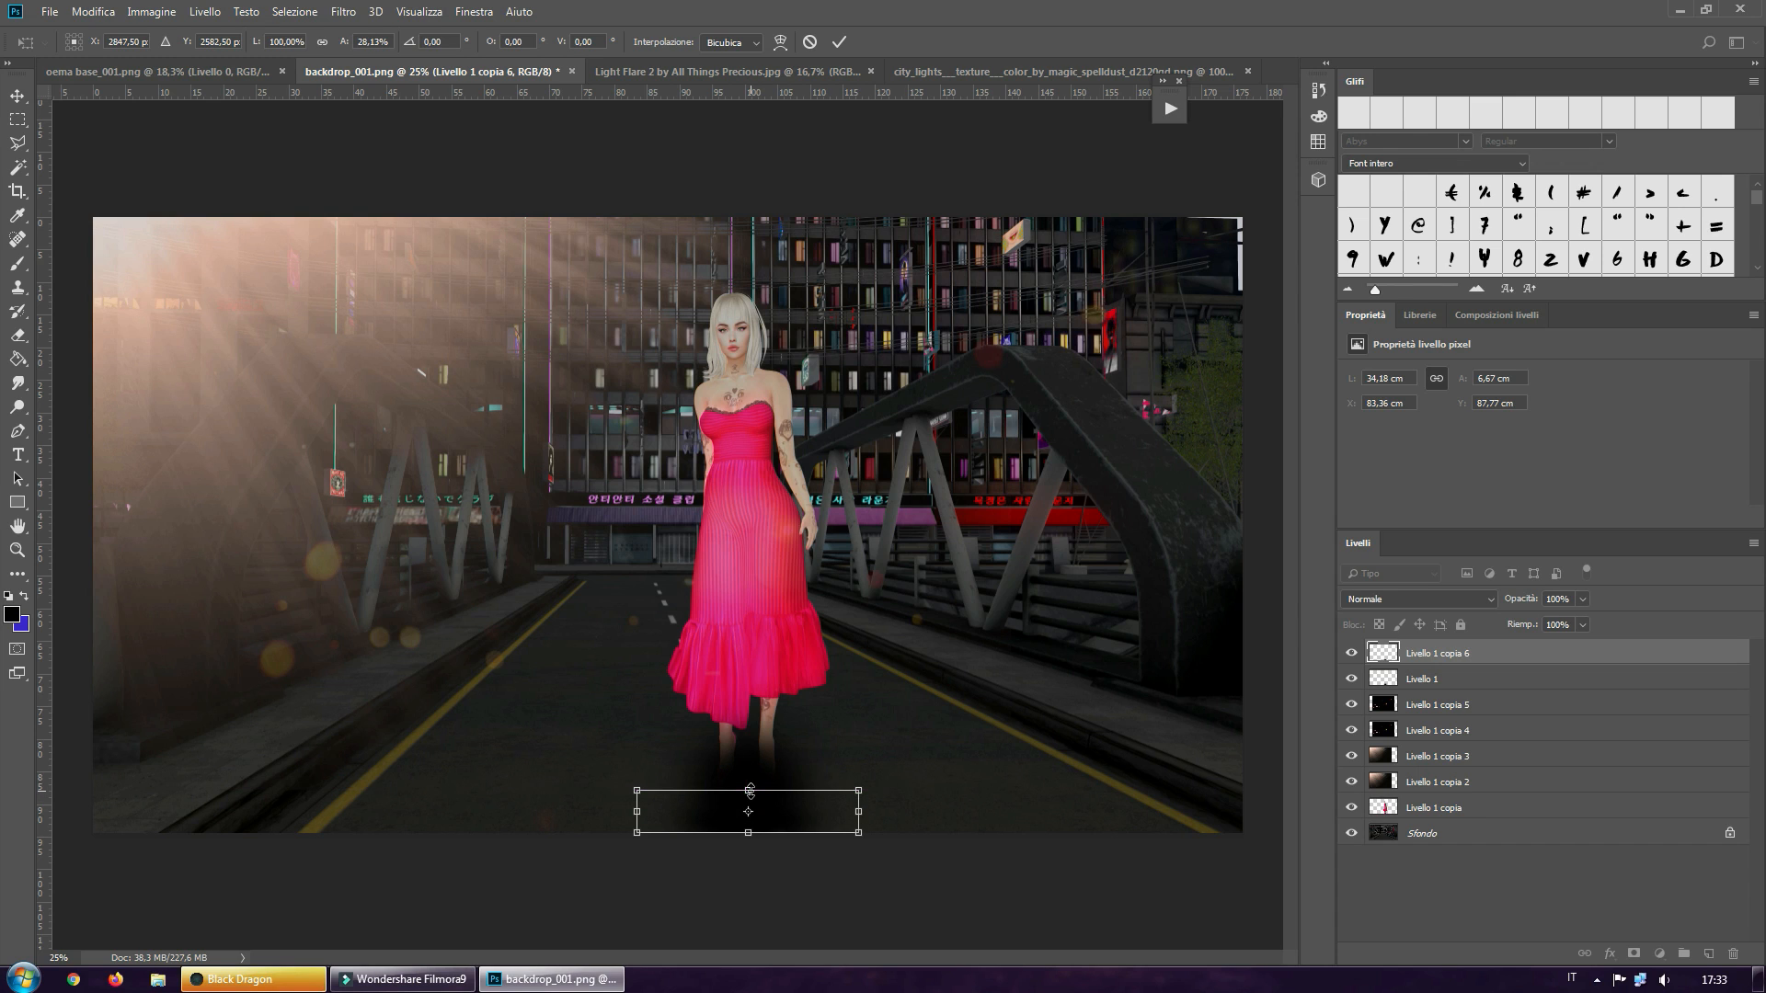
left_click(841, 40)
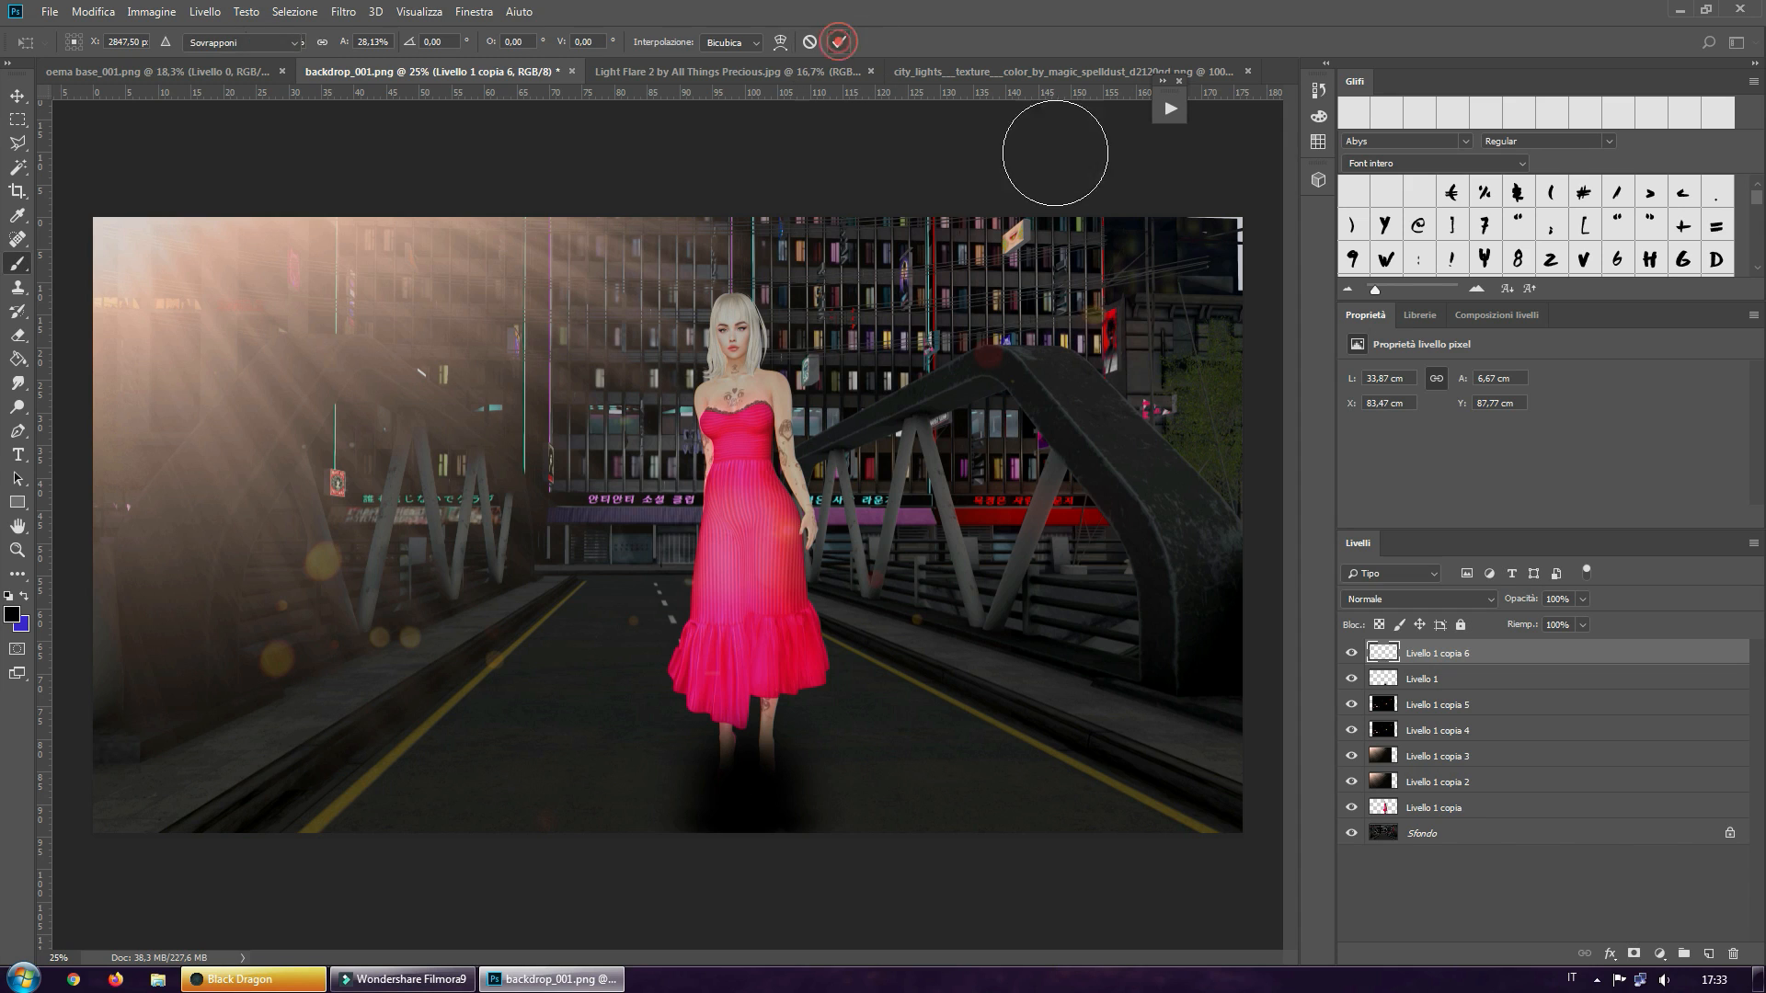
left_click(1413, 683)
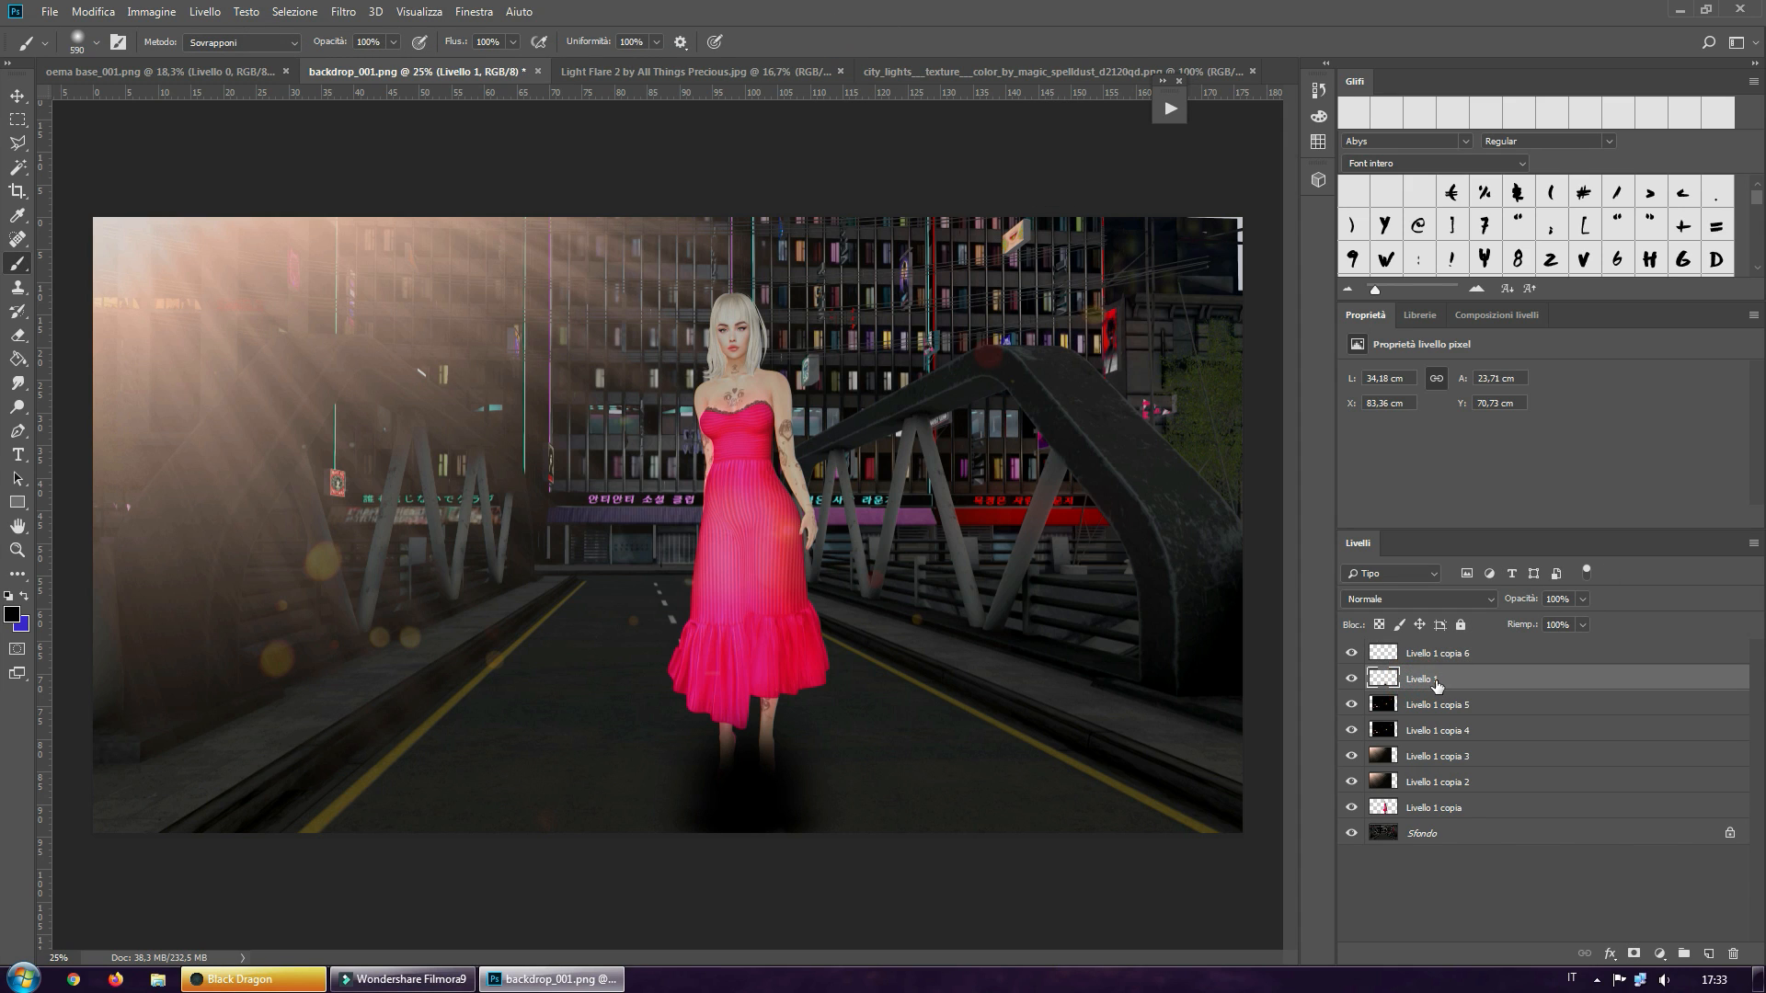
left_click_drag(1432, 680, 1741, 954)
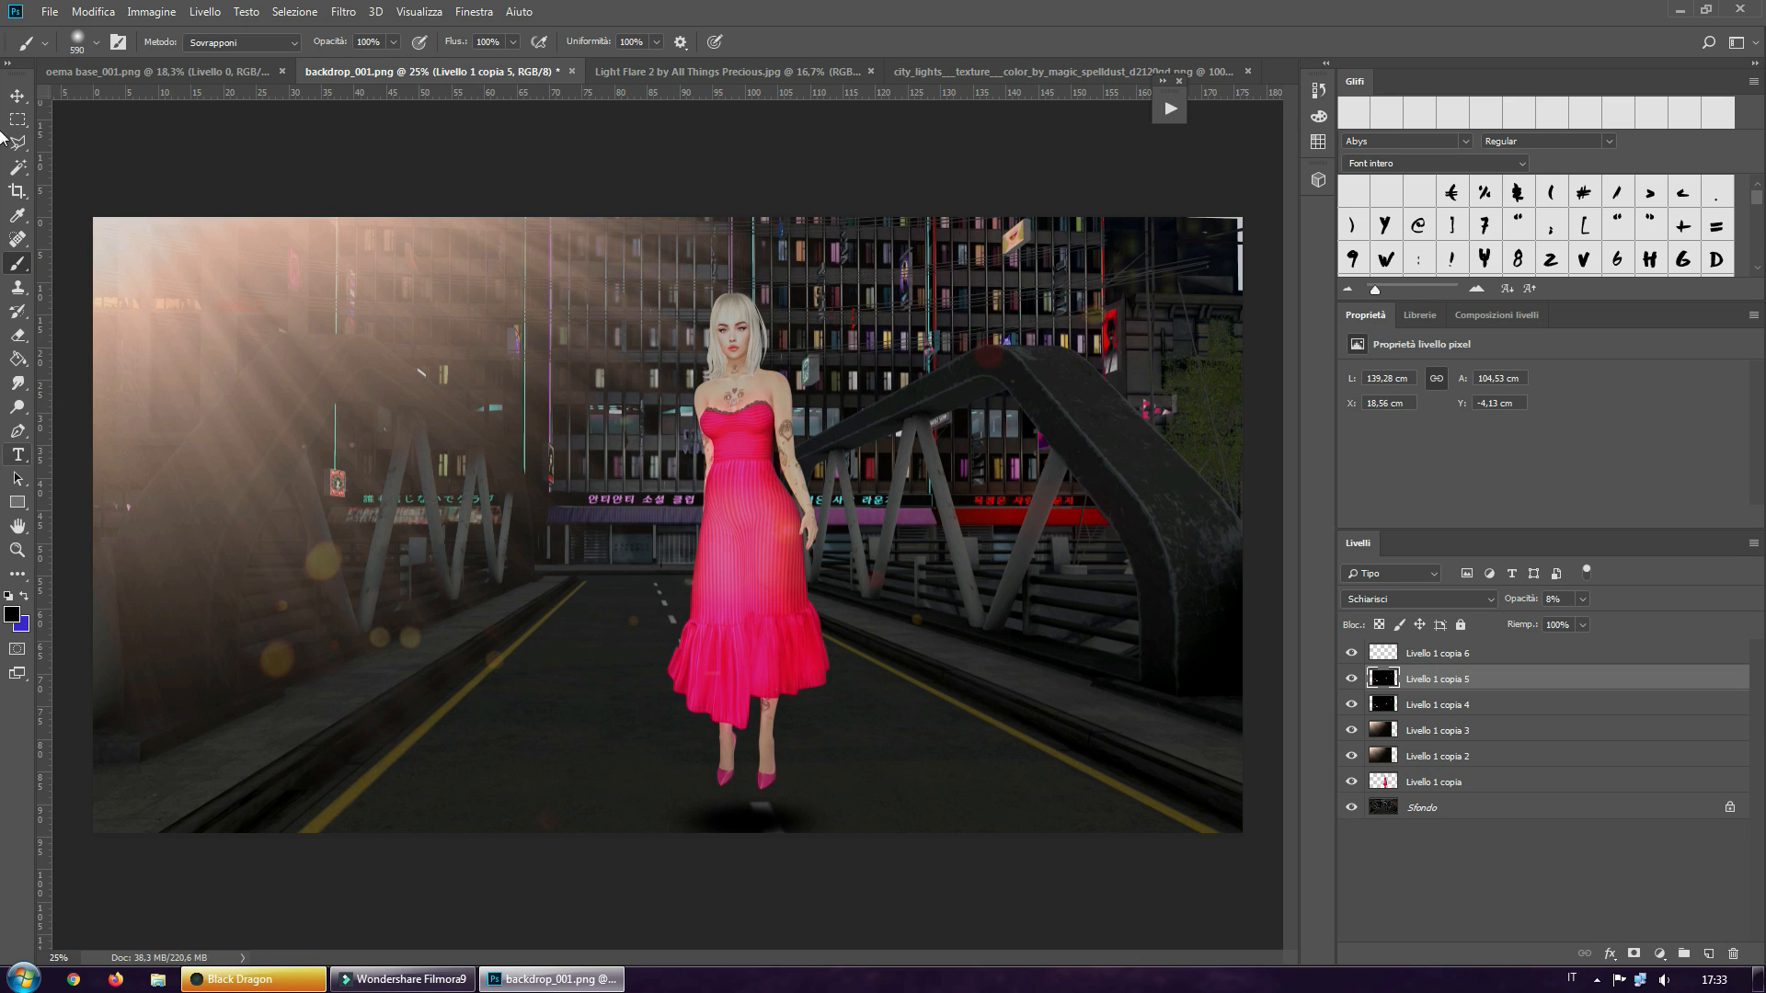
Move the flattened black spot up so it lies directly under the avatar's shoes
left_click(18, 96)
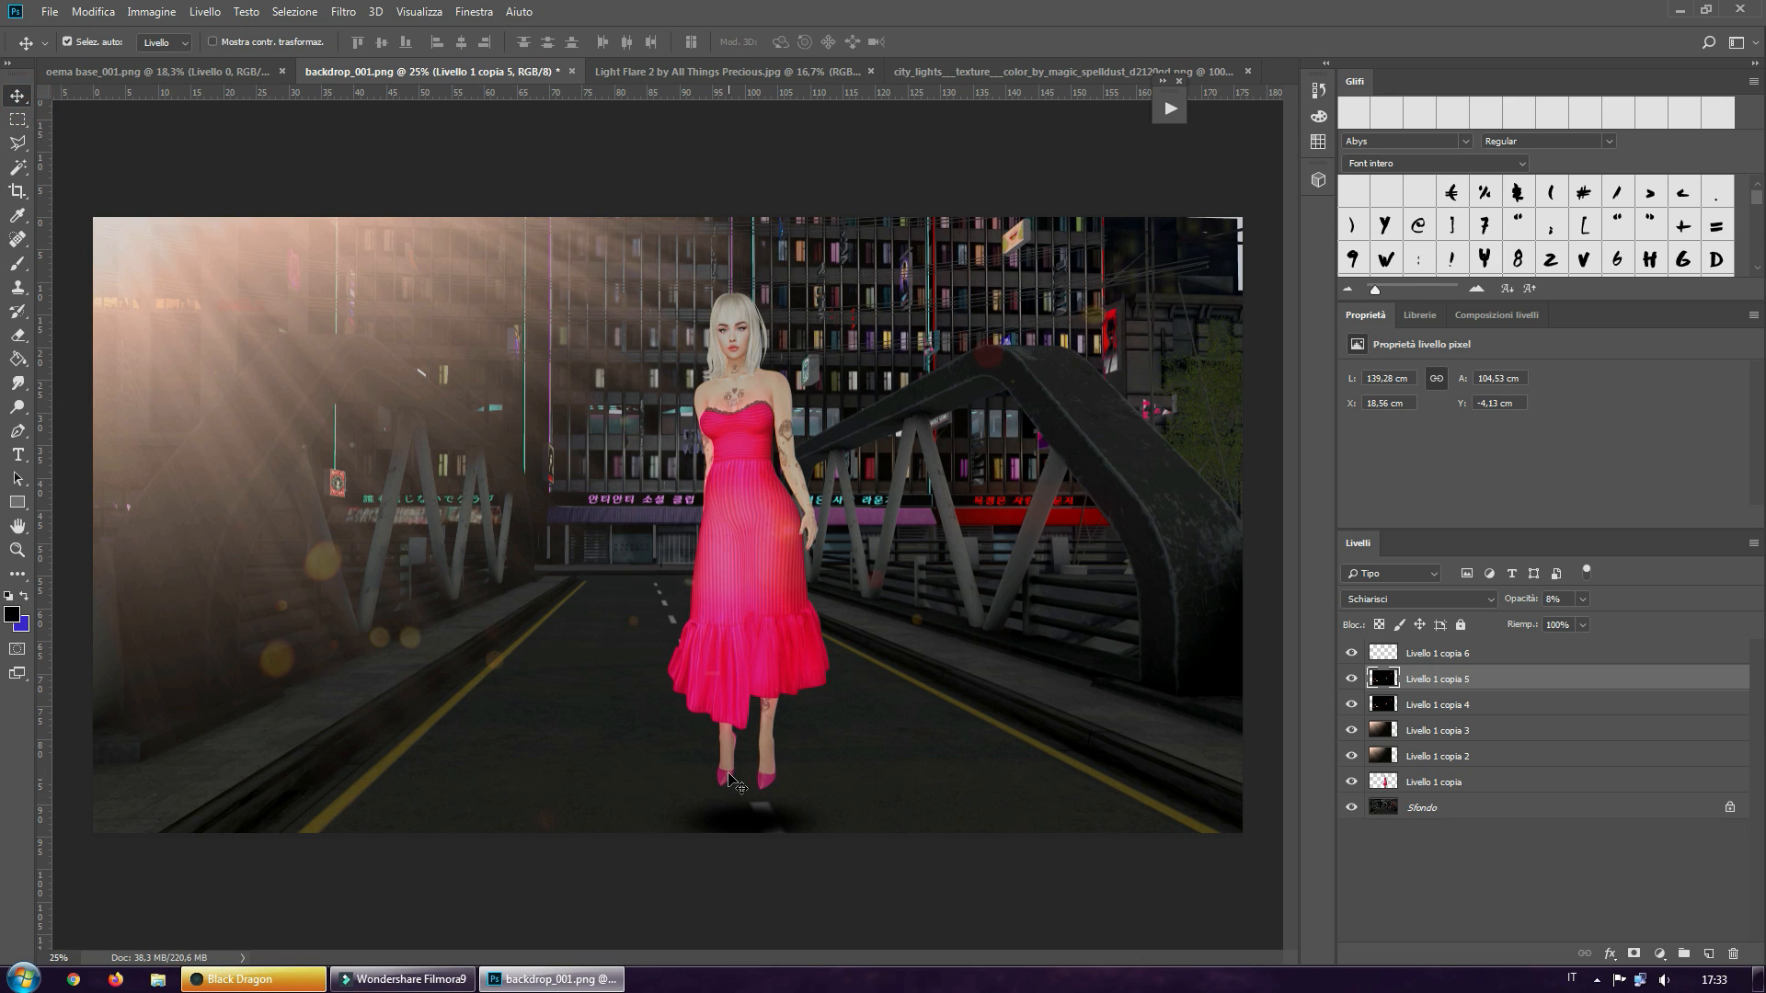
left_click_drag(731, 820, 747, 788)
left_click(748, 800)
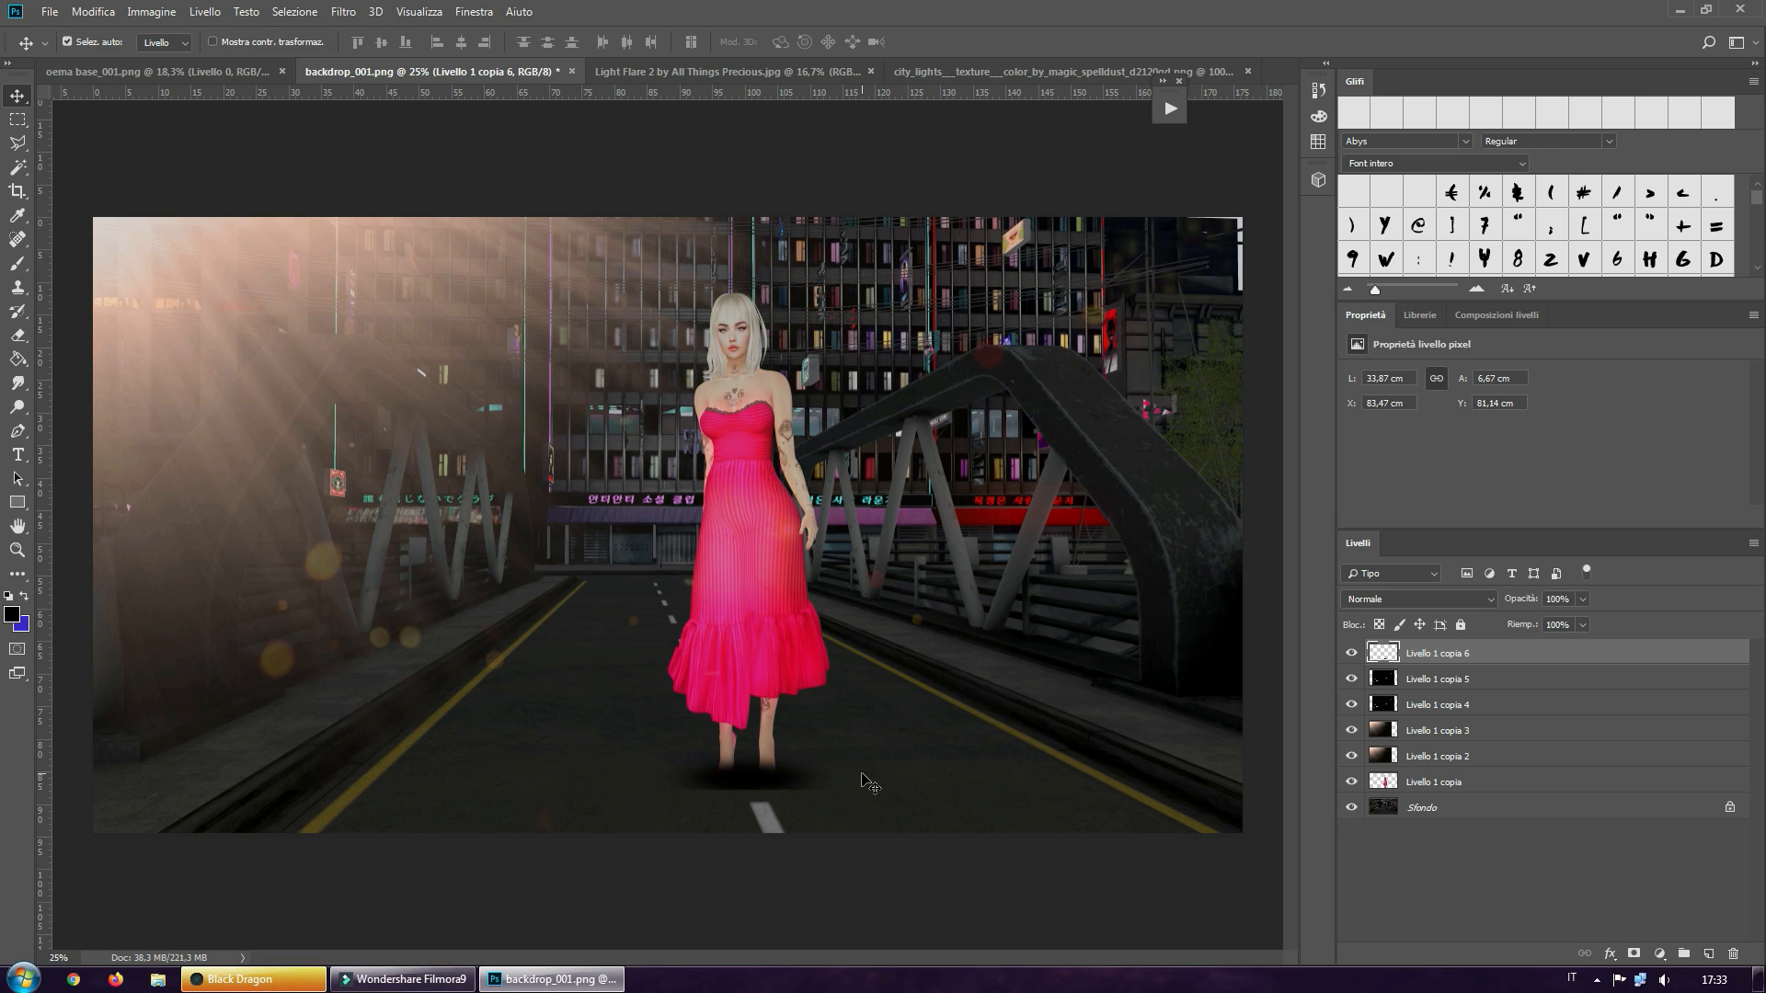
Rename the black spot layer as shadow and place it below the avatar layer, just above Sfondo
double_click(1414, 653)
type("shadow")
key("Return")
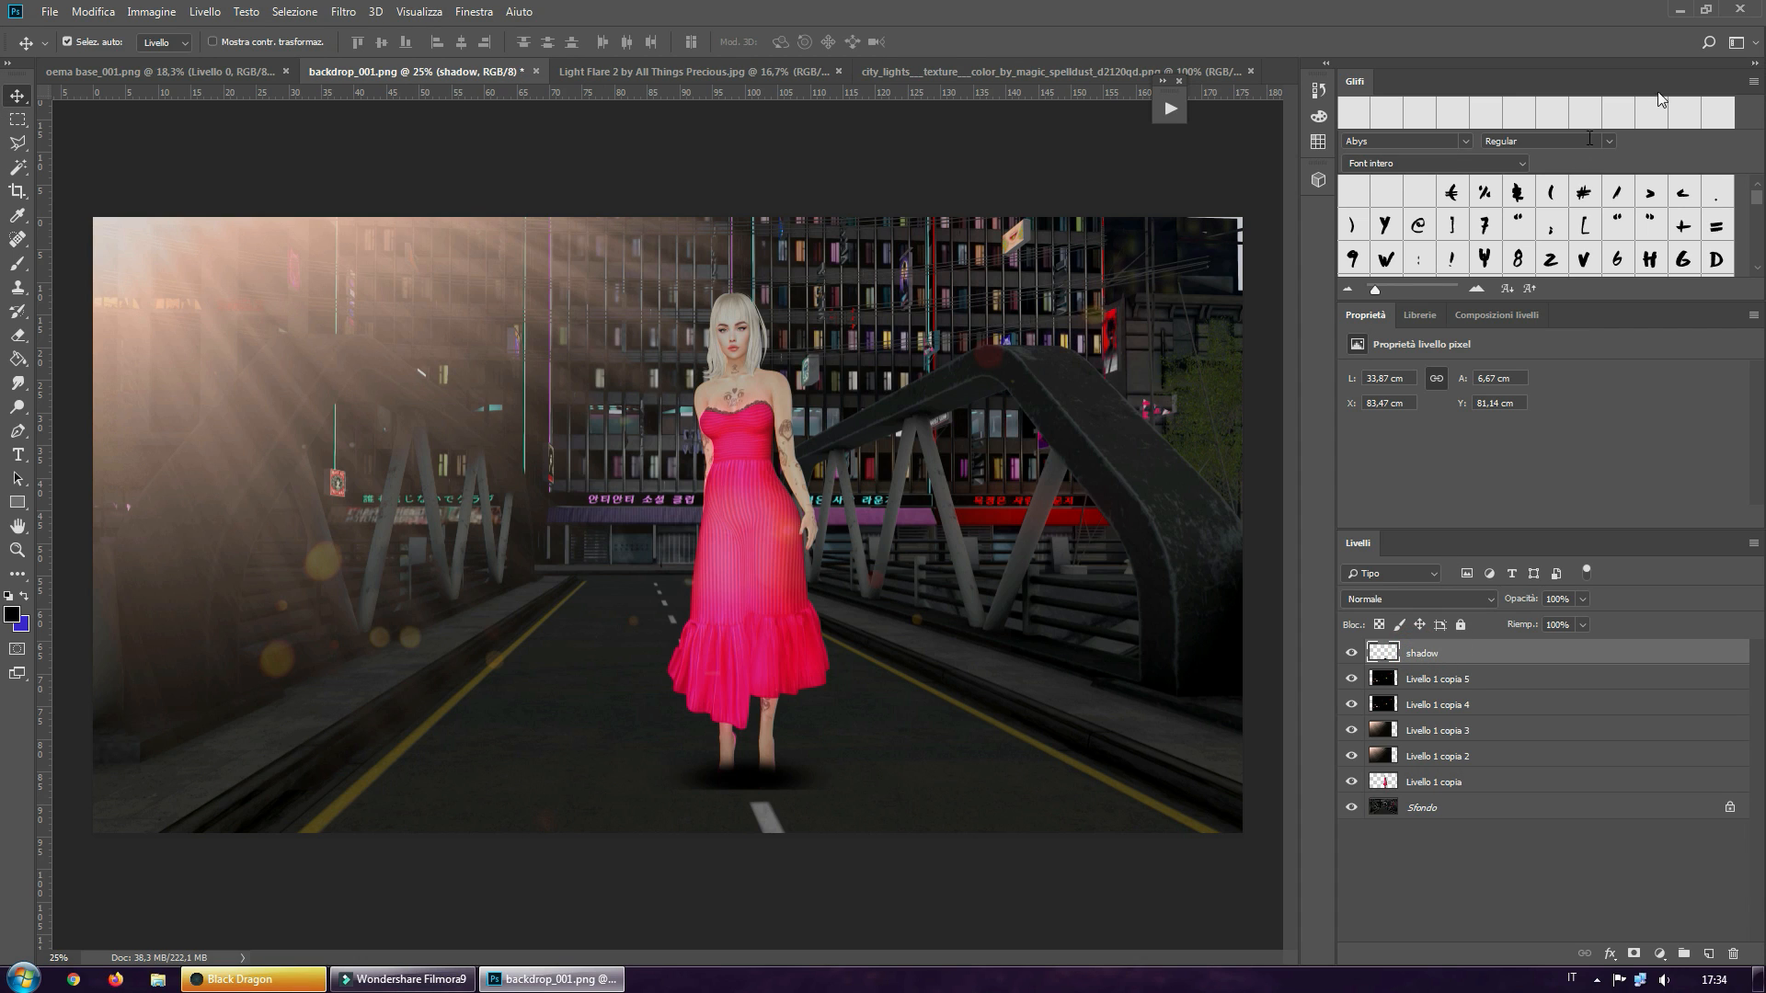
left_click_drag(1449, 659, 1453, 787)
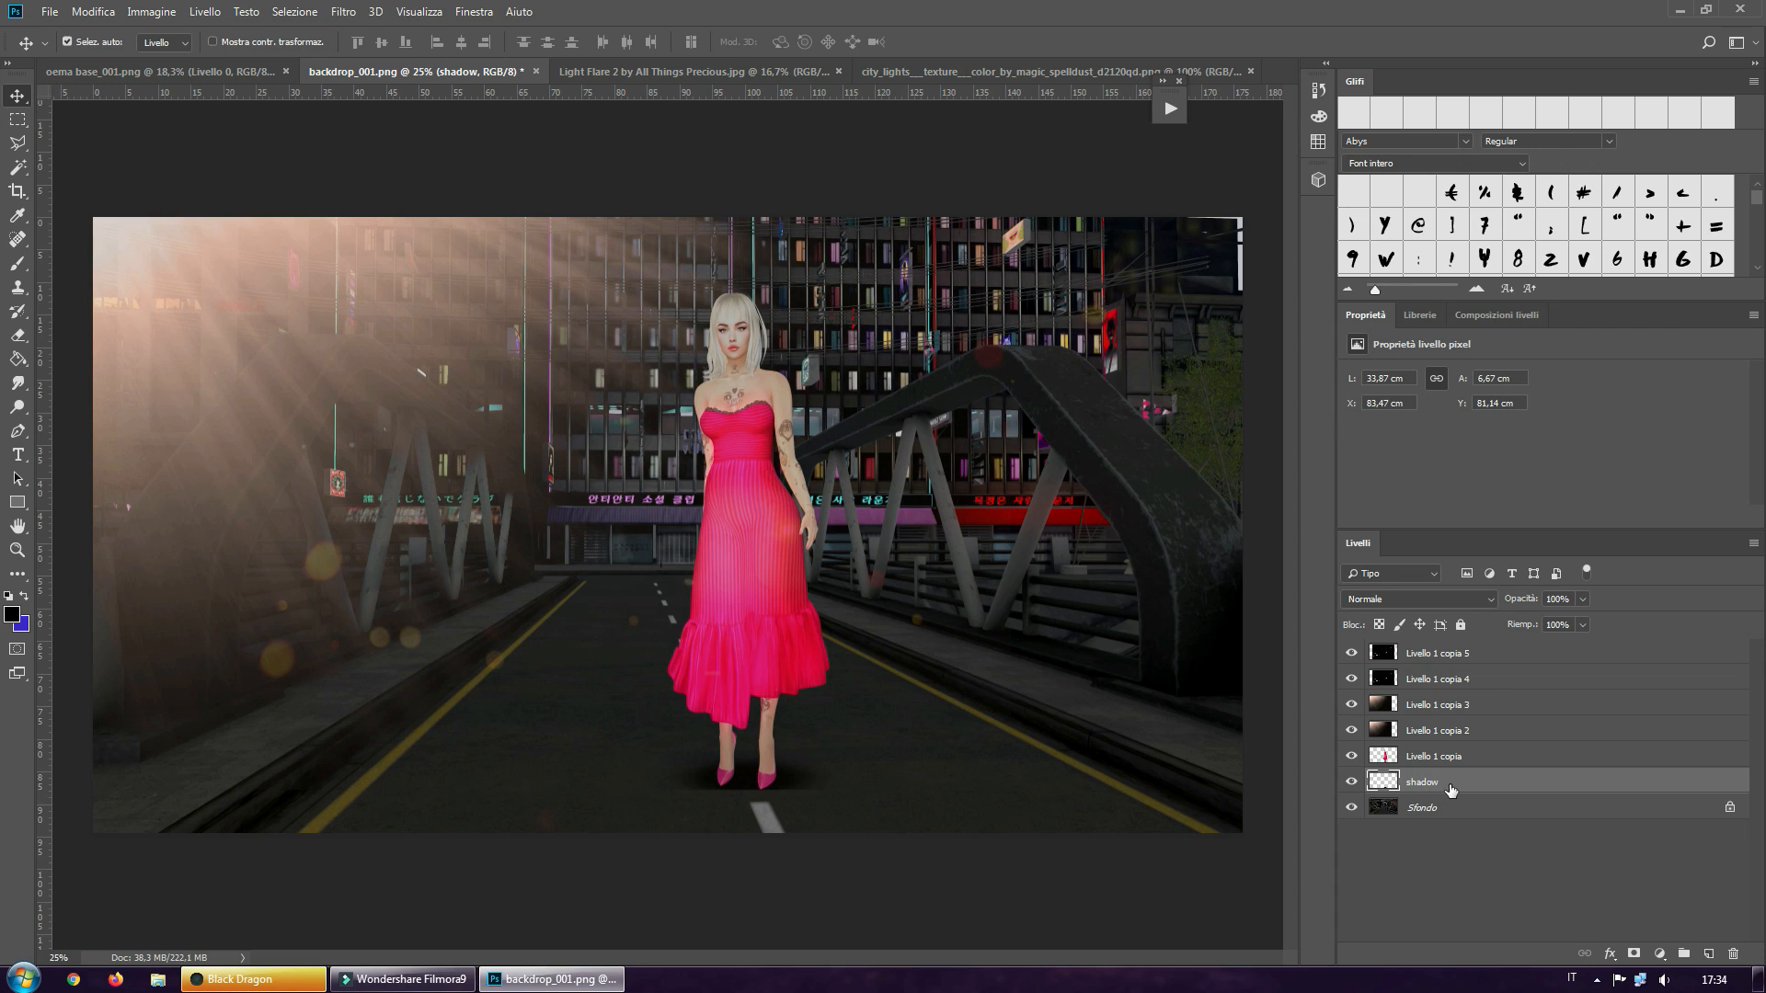
Apply a Gaussian Blur with a radius of 44.3 pixels to the shadow layer
left_click(347, 13)
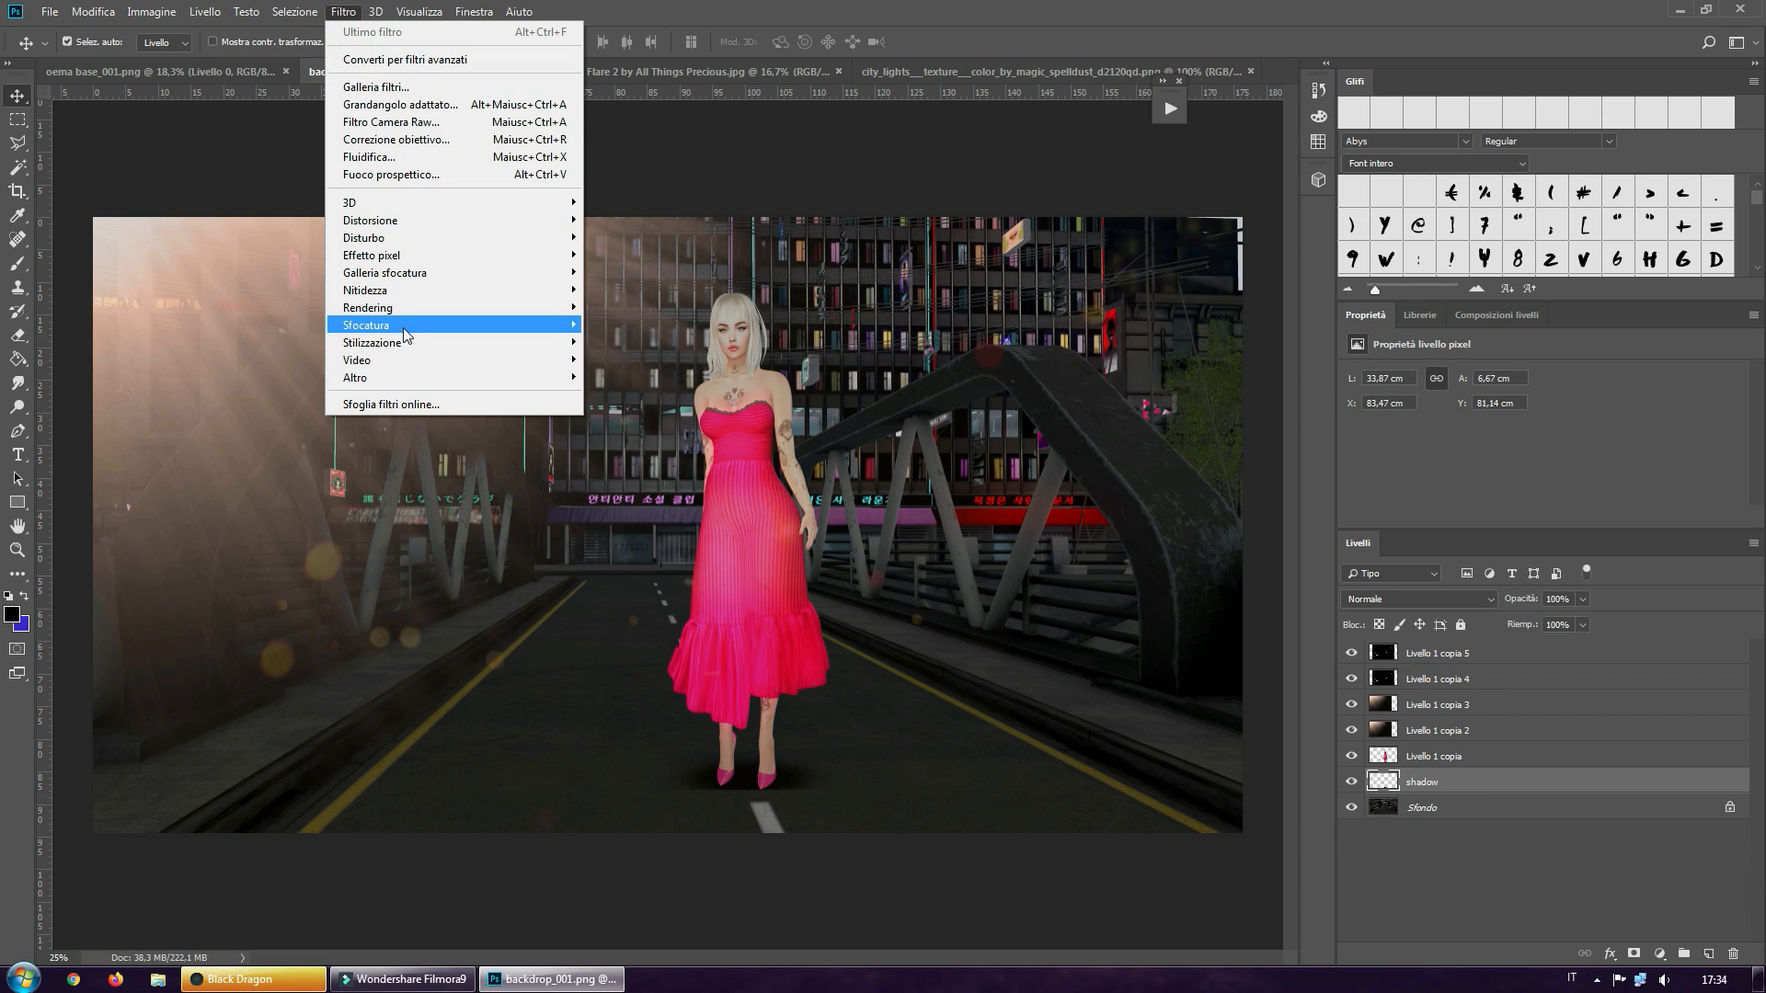
mouse_move(405, 334)
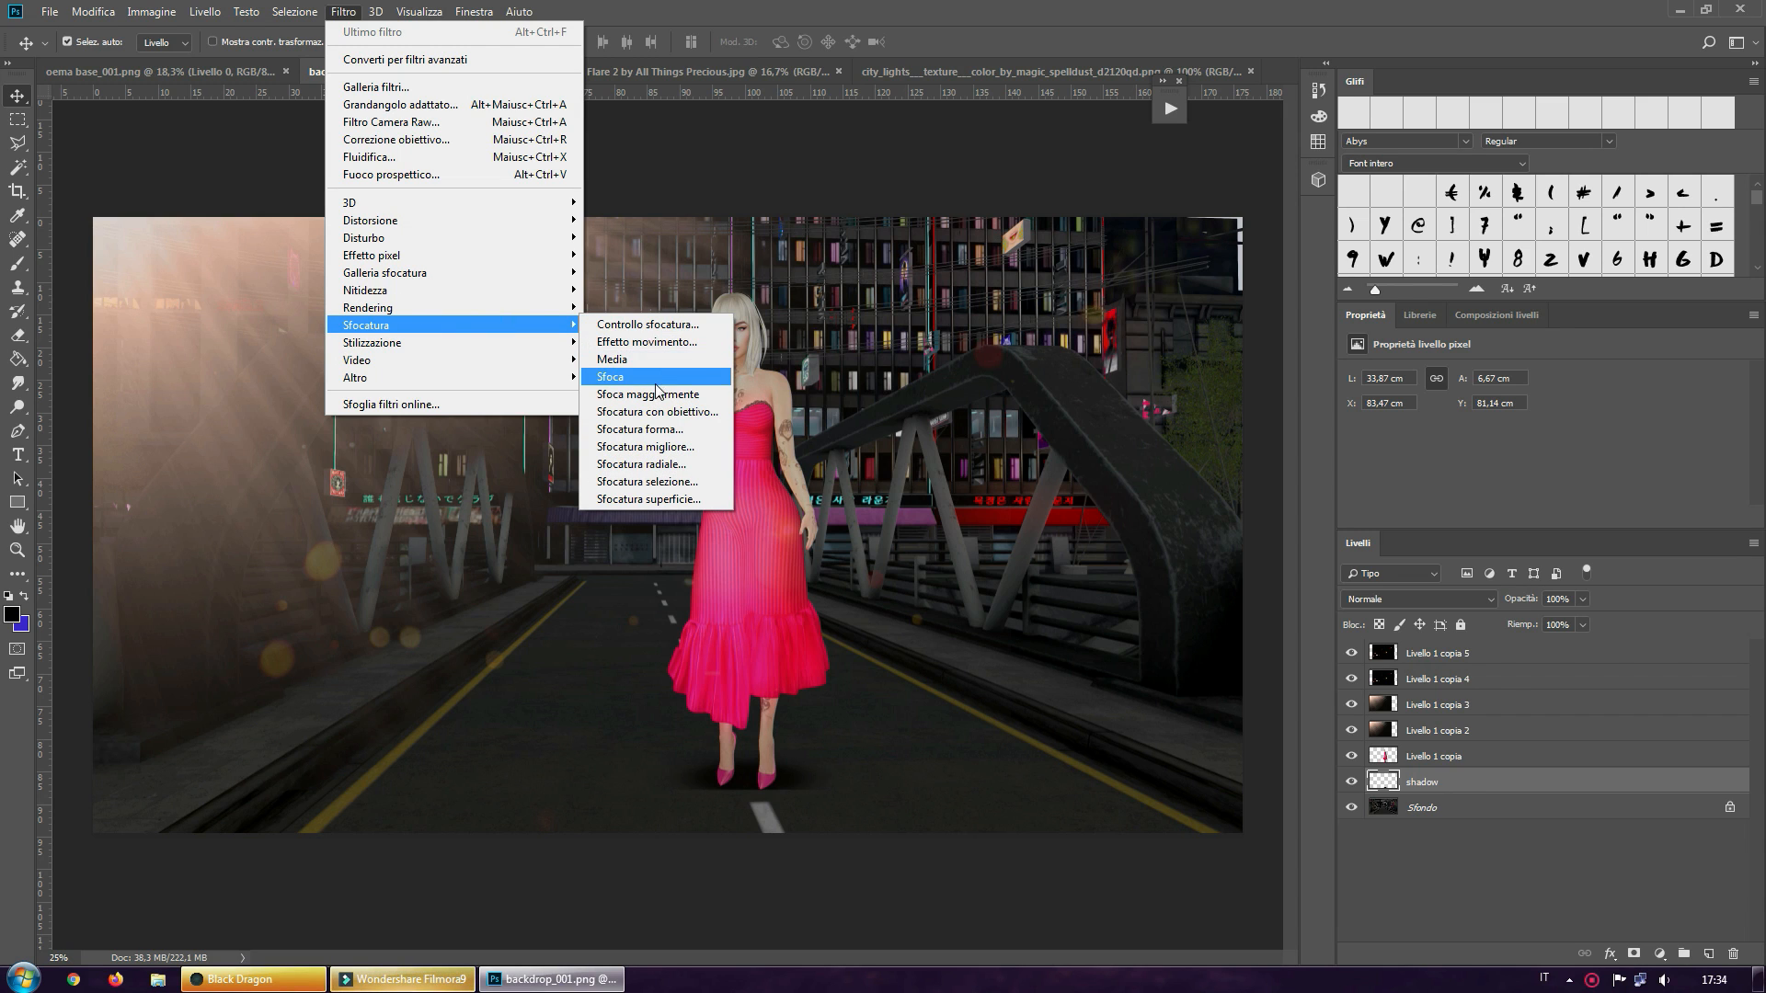
left_click(647, 324)
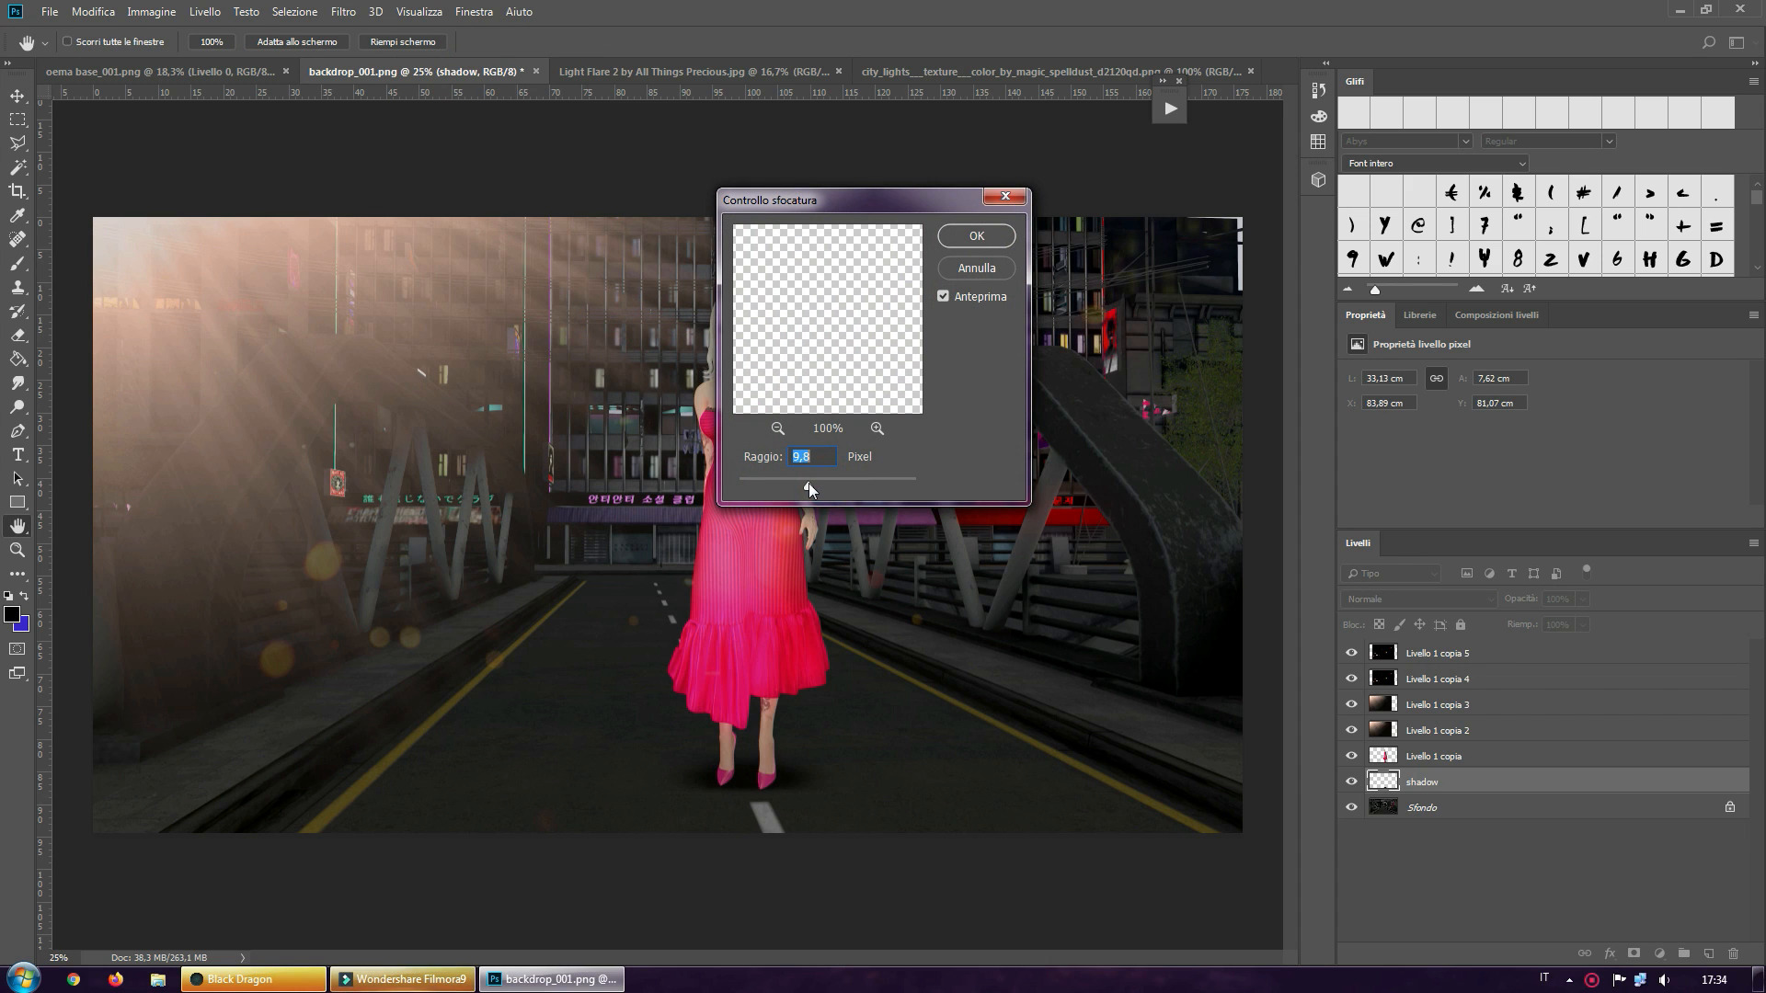
left_click_drag(824, 482, 825, 482)
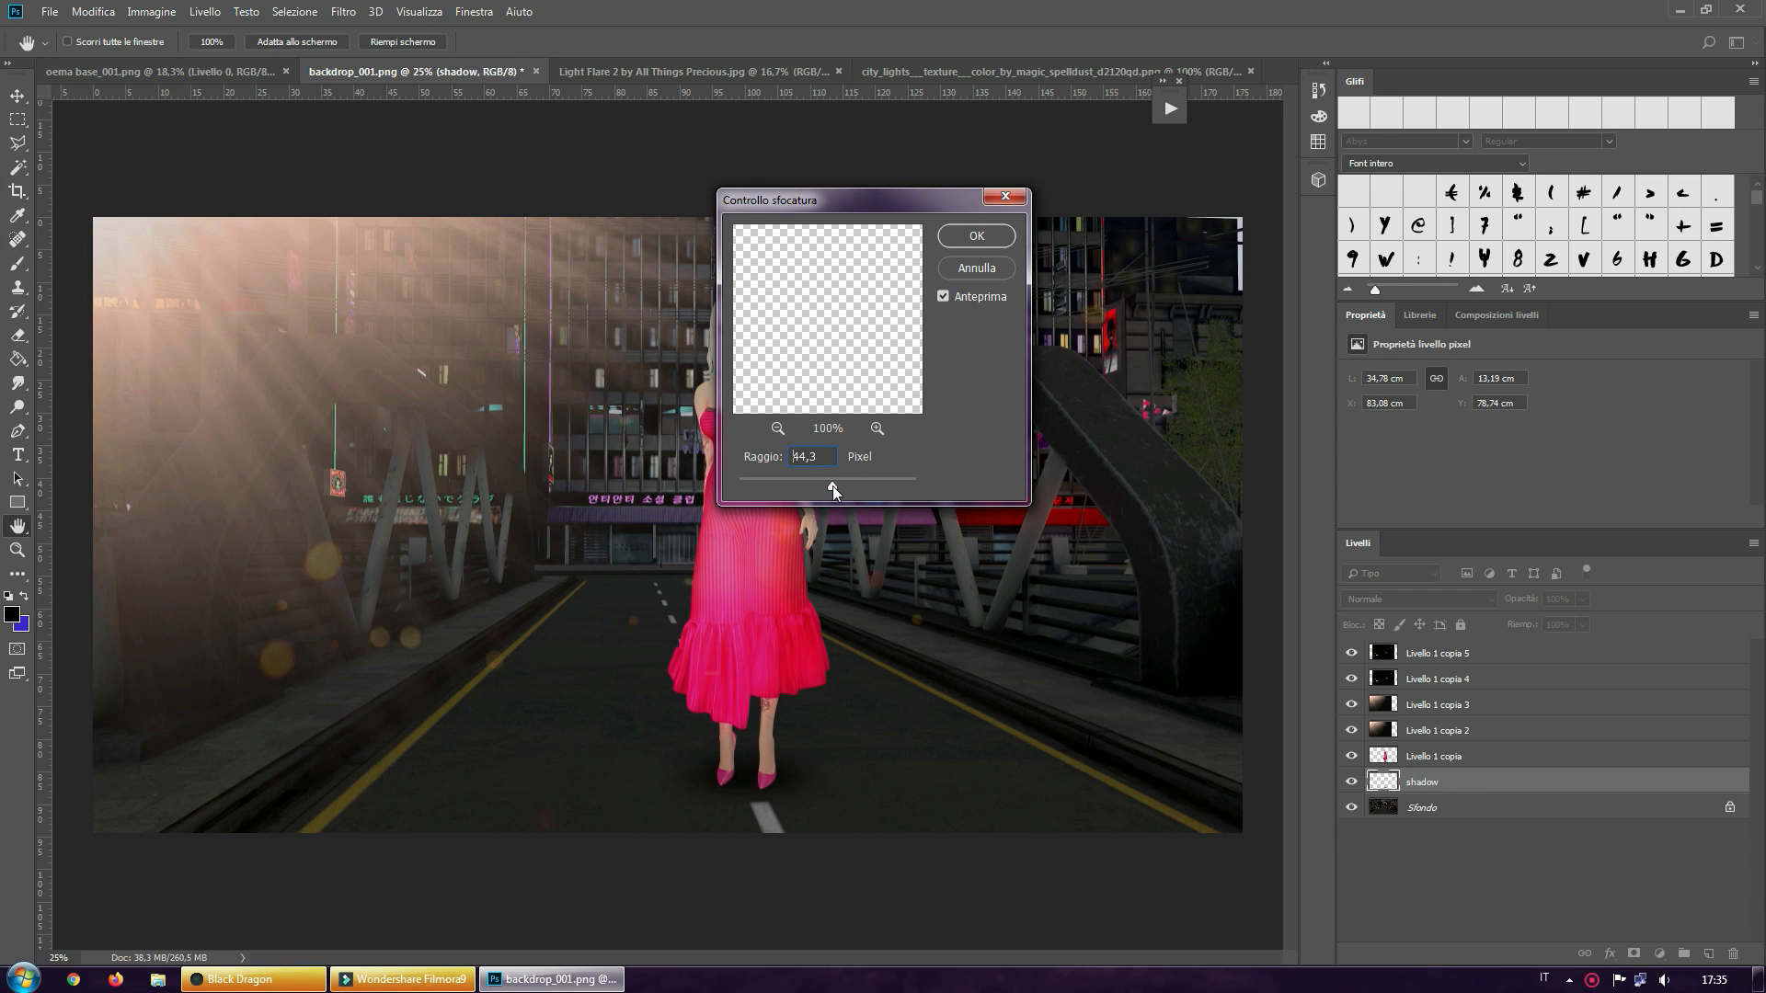
left_click(975, 236)
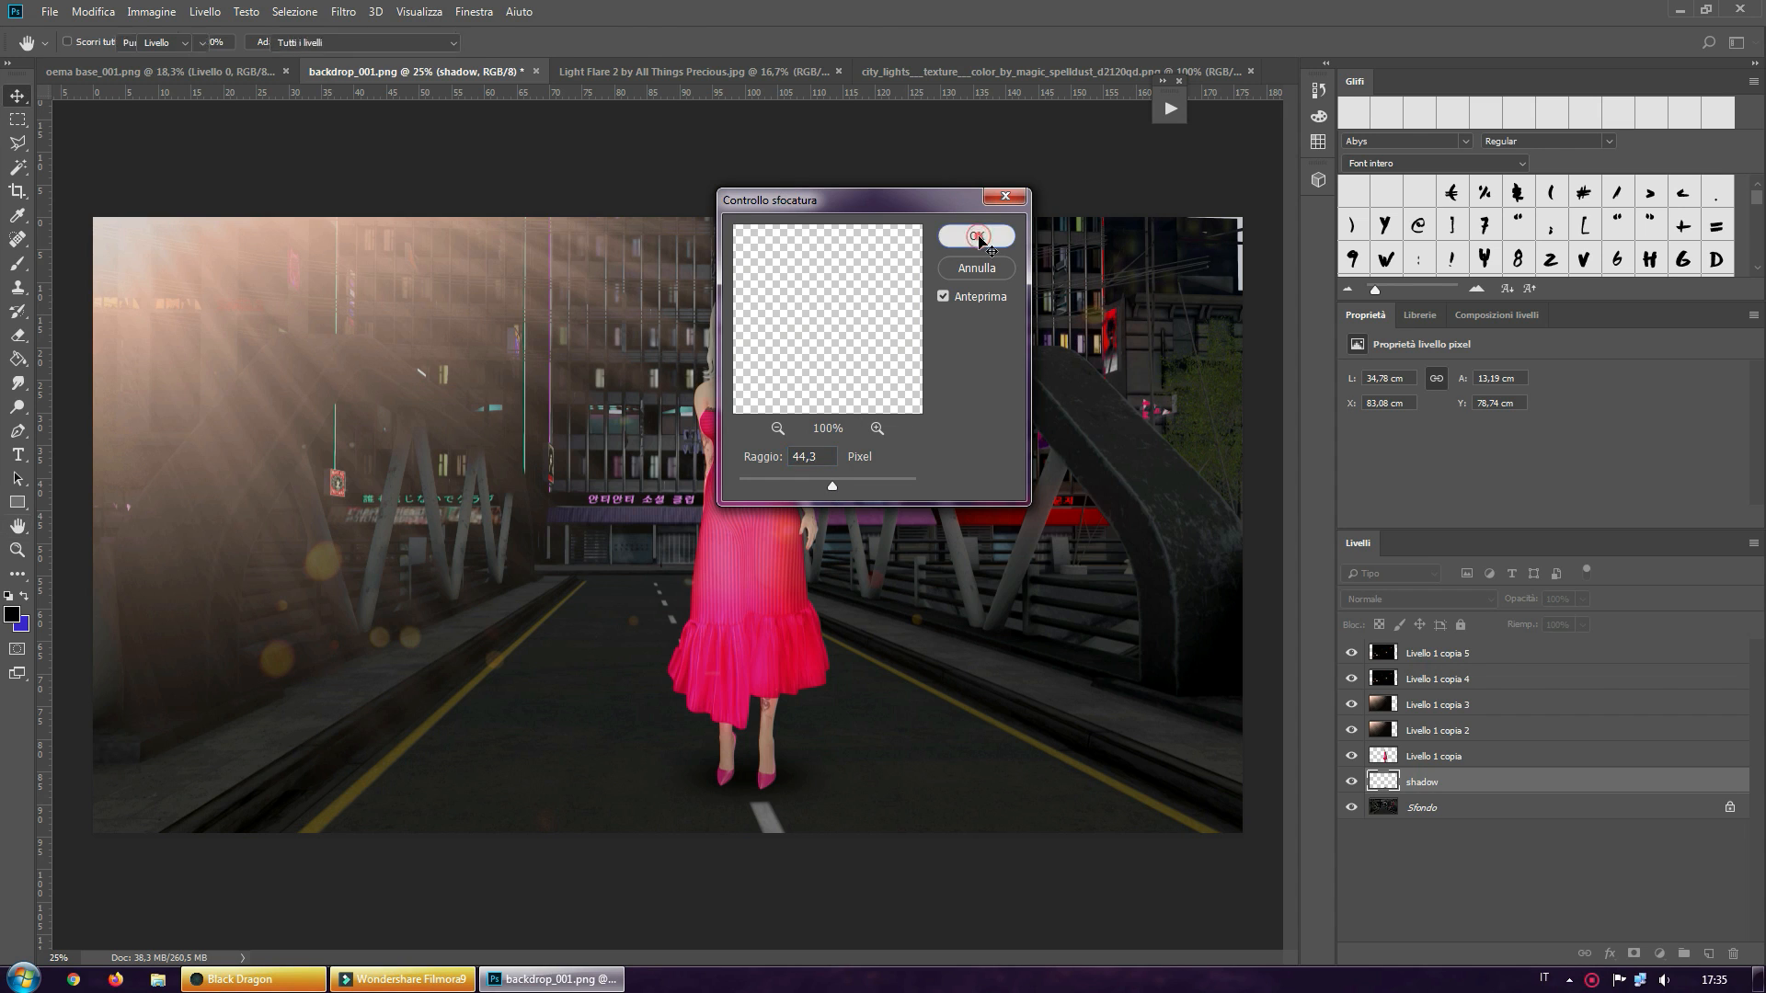
key("v")
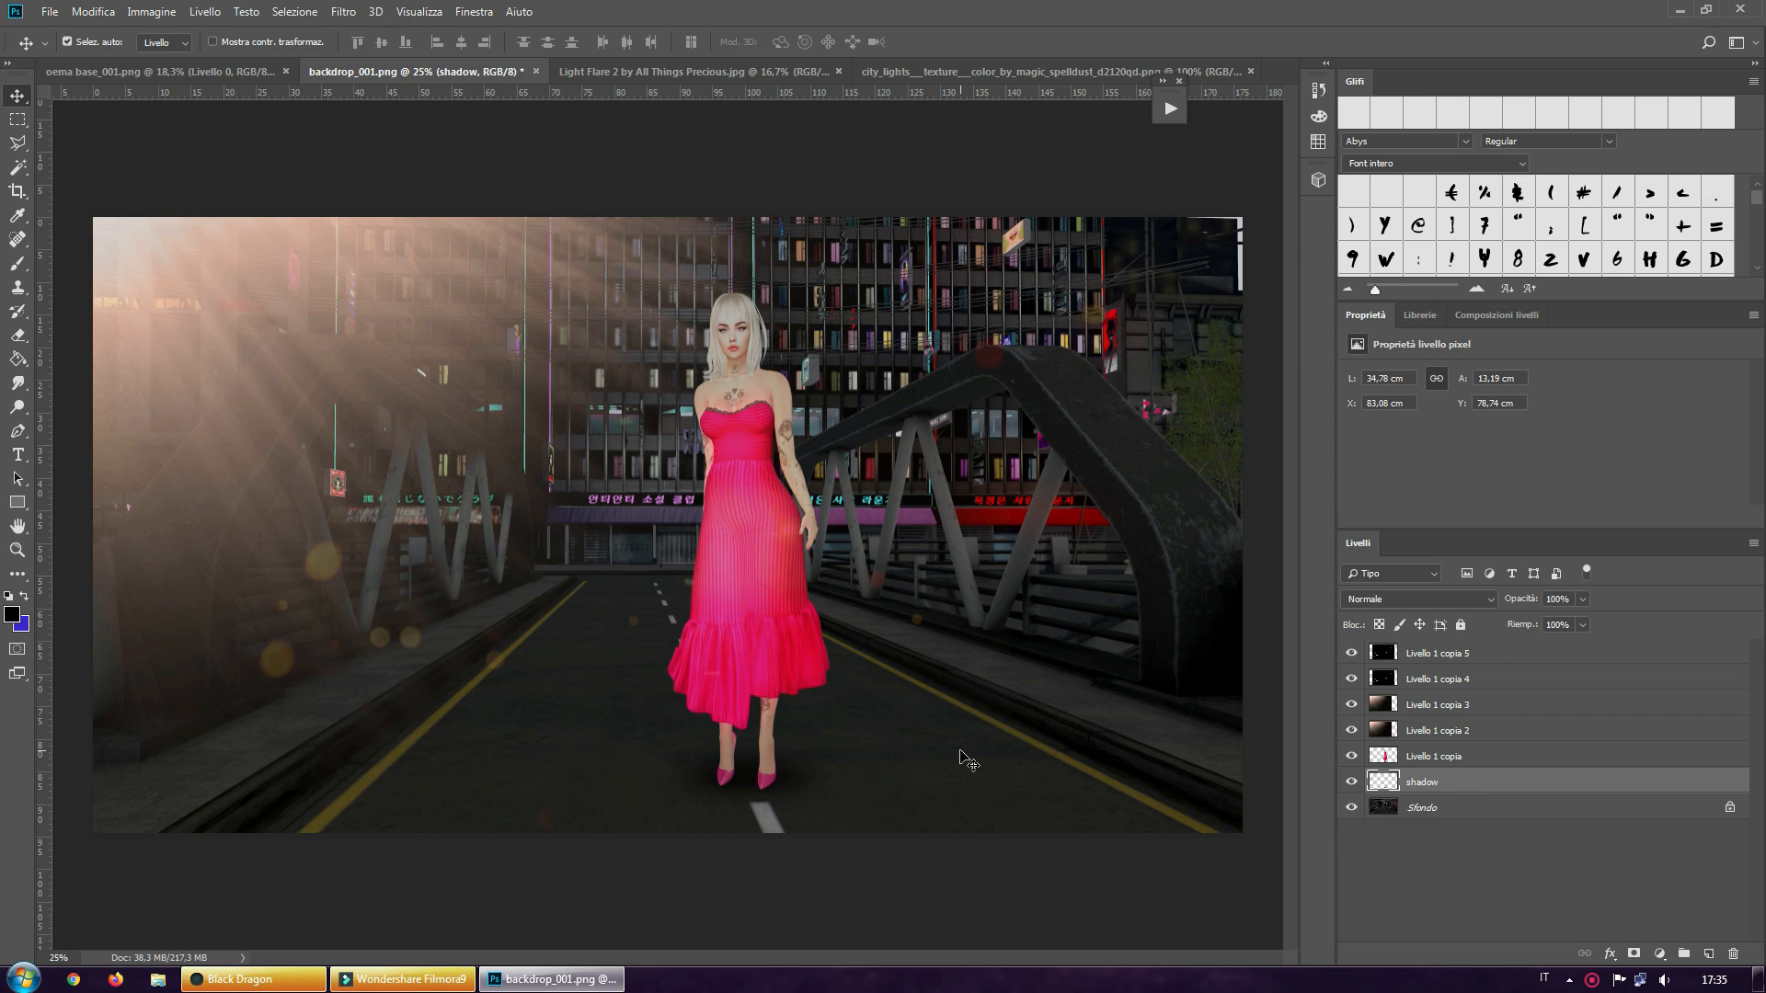
Rename the layer Livello 1 copia as avatar
double_click(1437, 758)
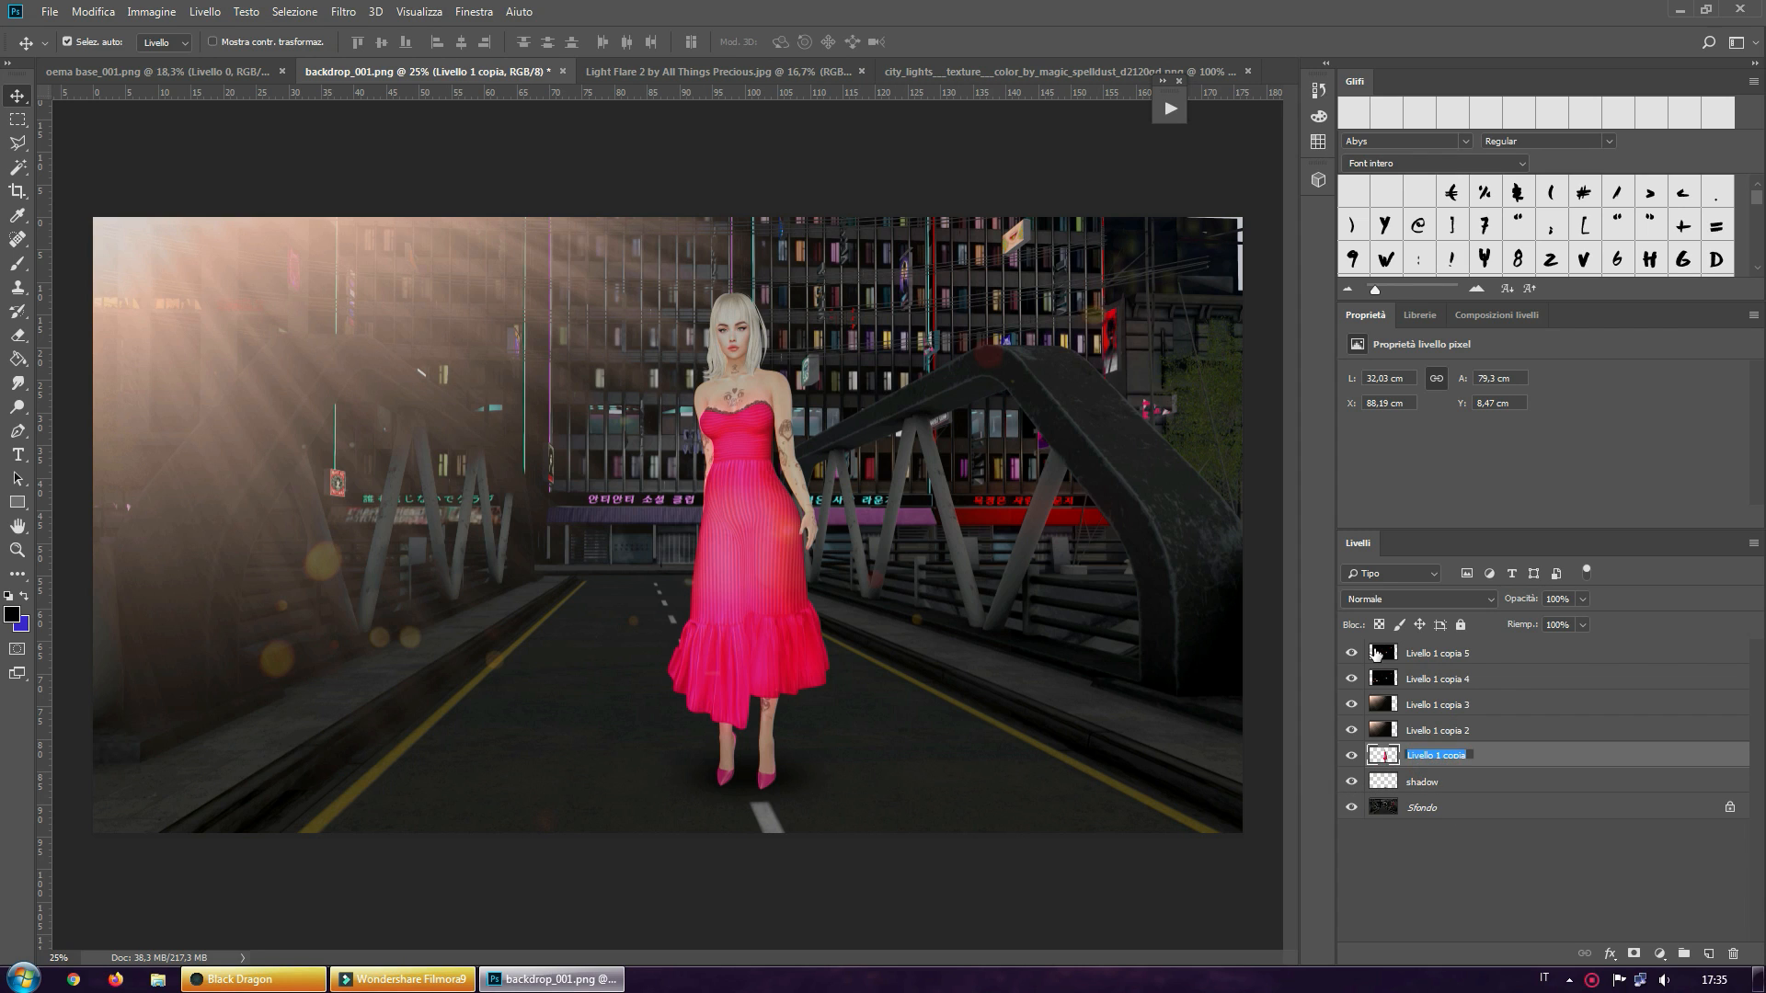
type("avatar")
key("Return")
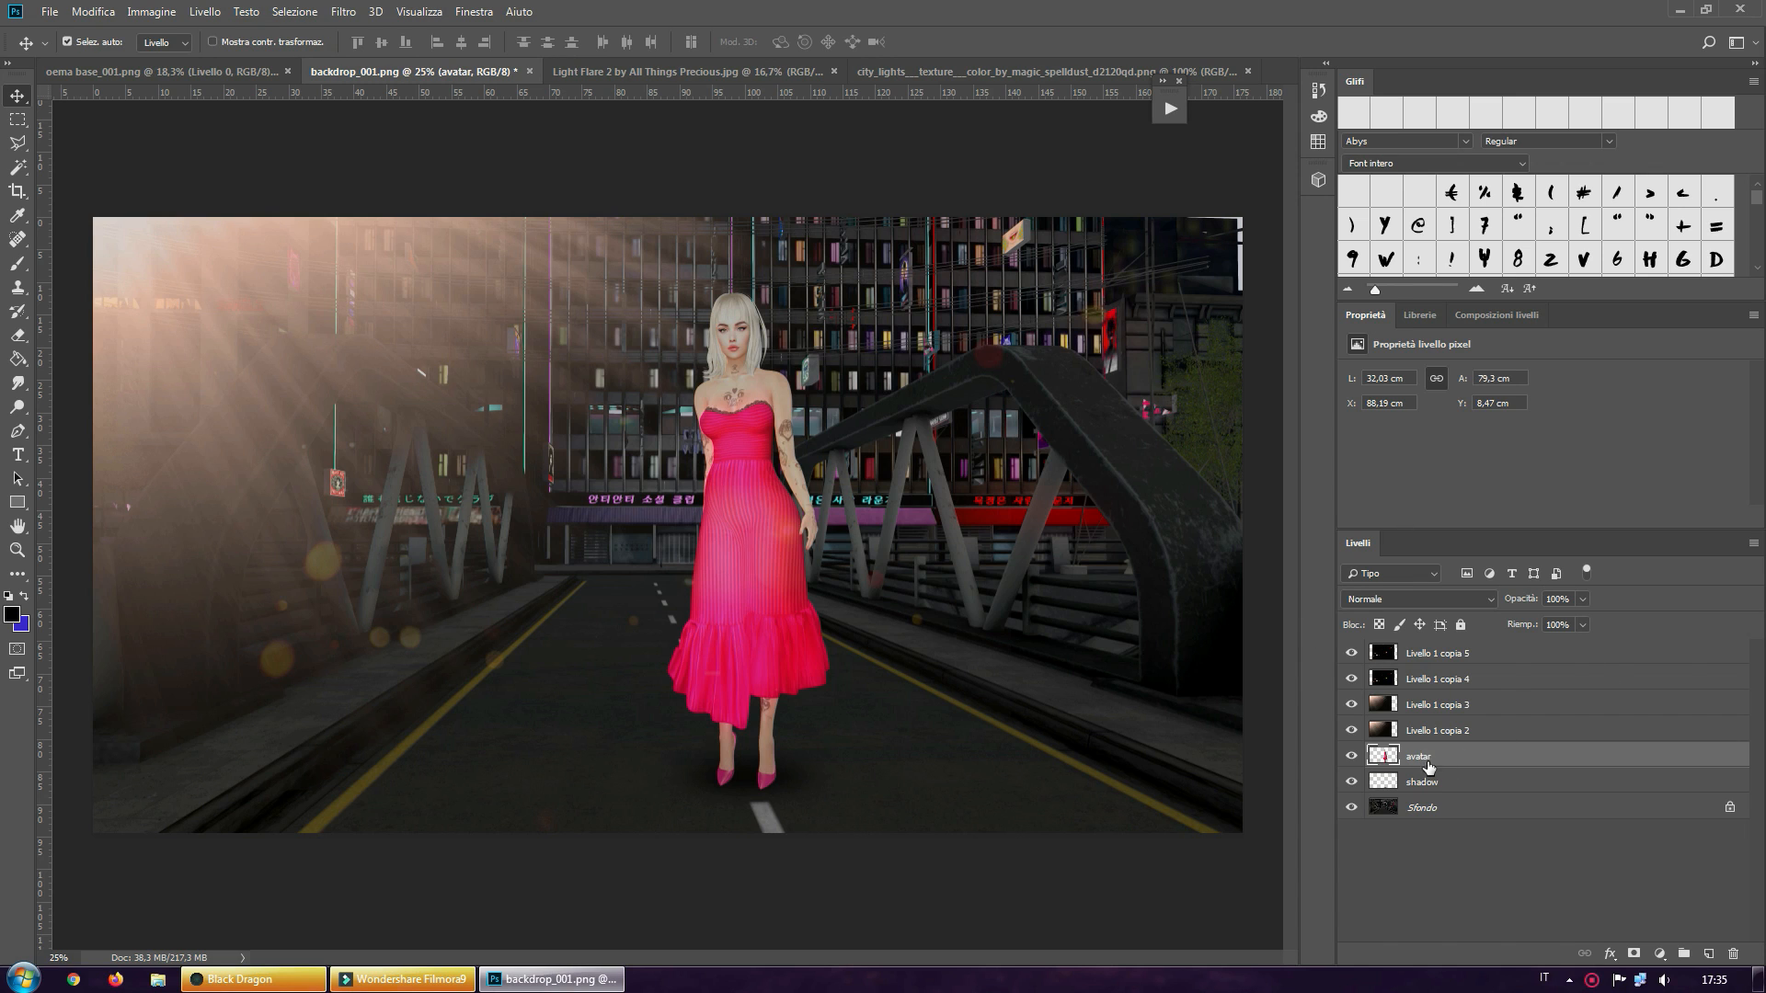
Set up the Burn tool with an 87 px brush and 53% exposure at the avatar's head
left_click(16, 550)
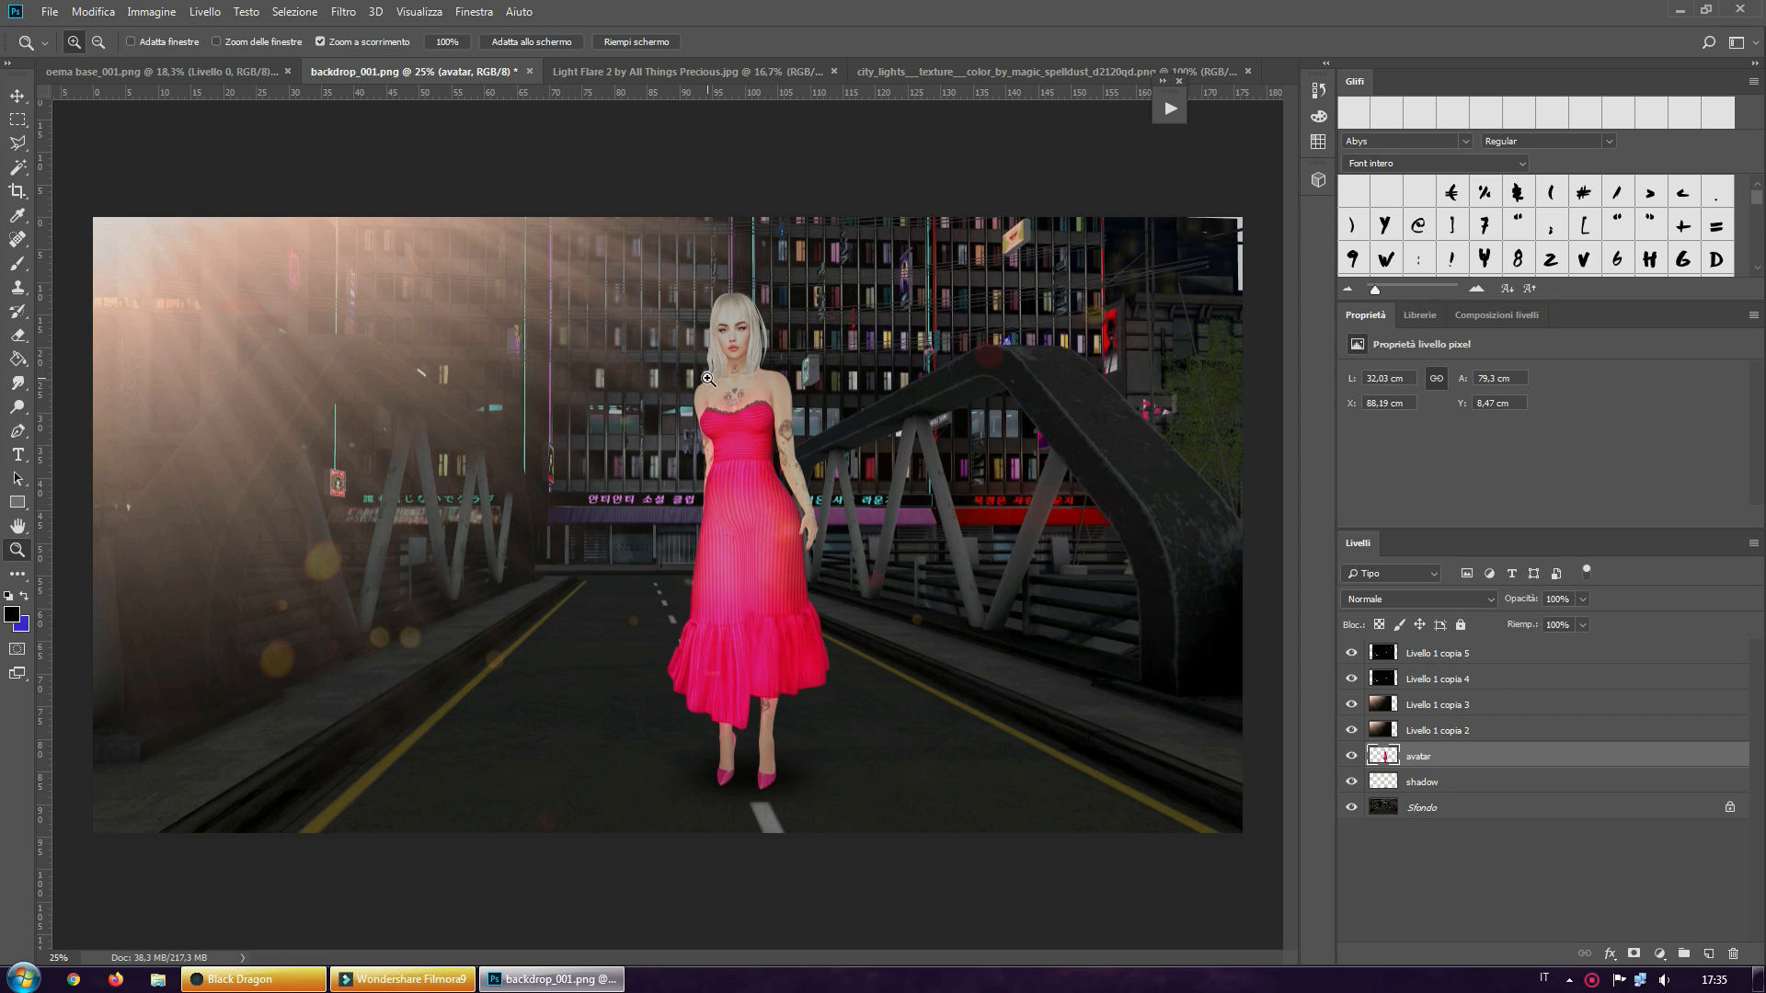
left_click_drag(706, 378, 787, 391)
scroll(787, 390, "up", 3)
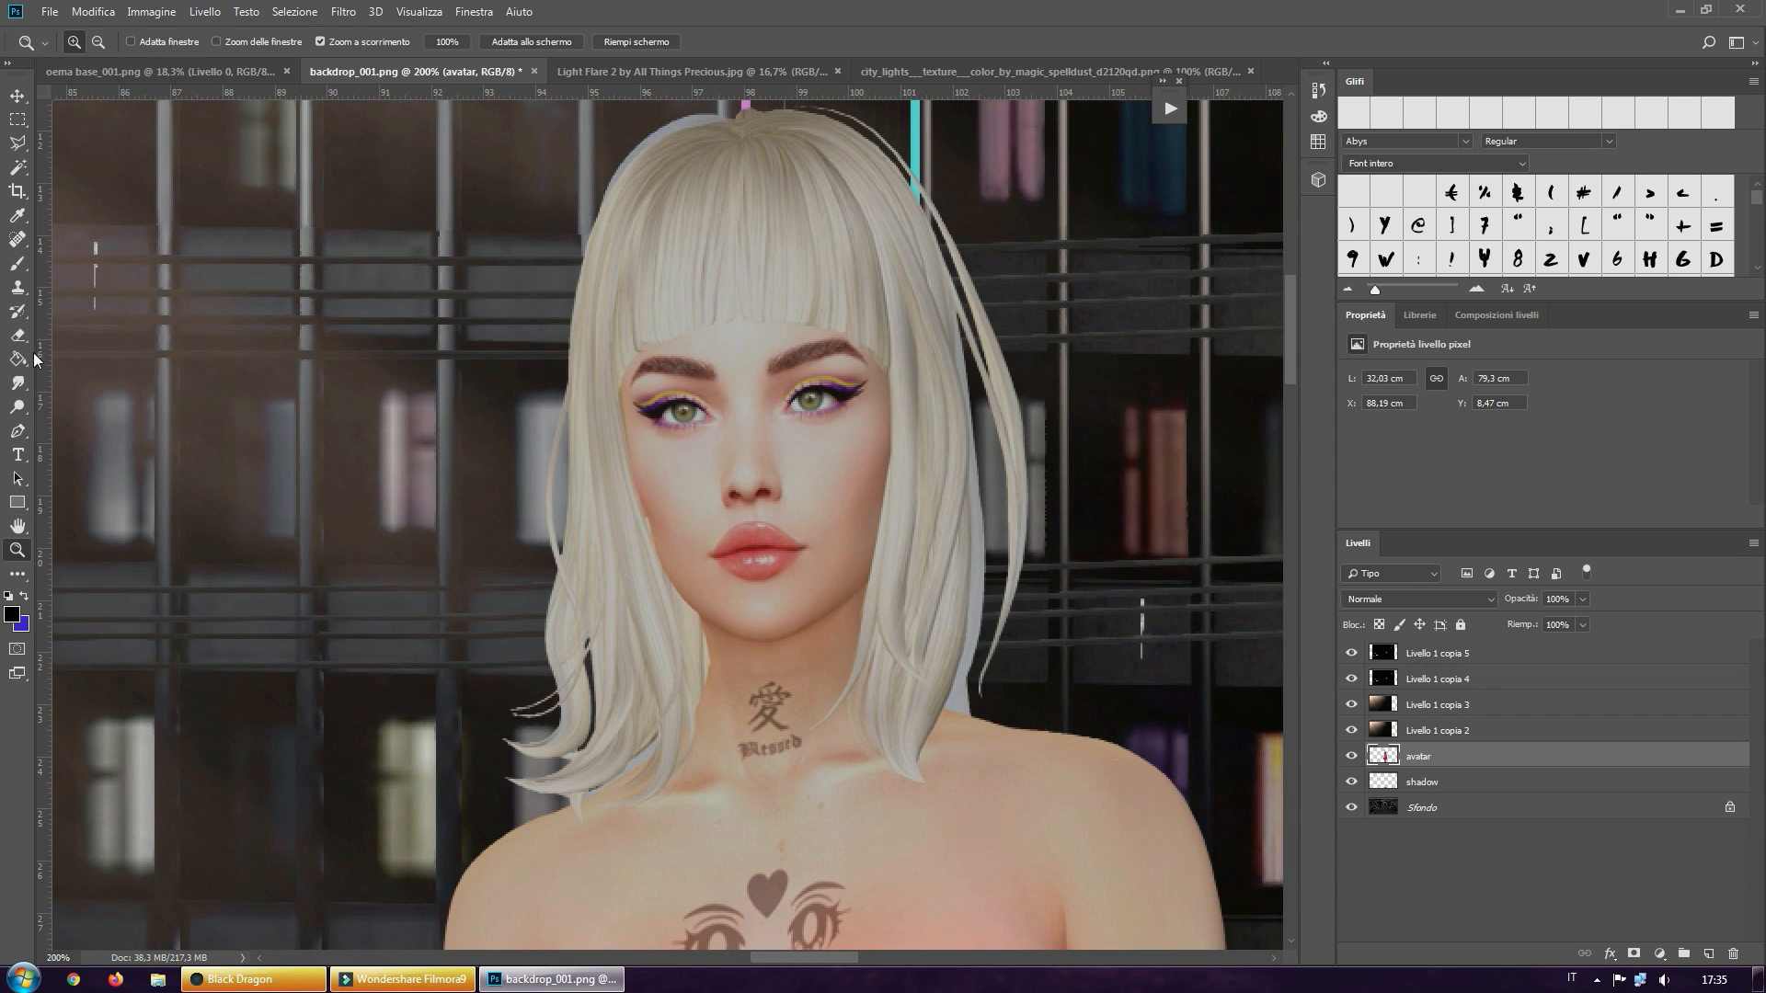
left_click_drag(17, 413, 75, 427)
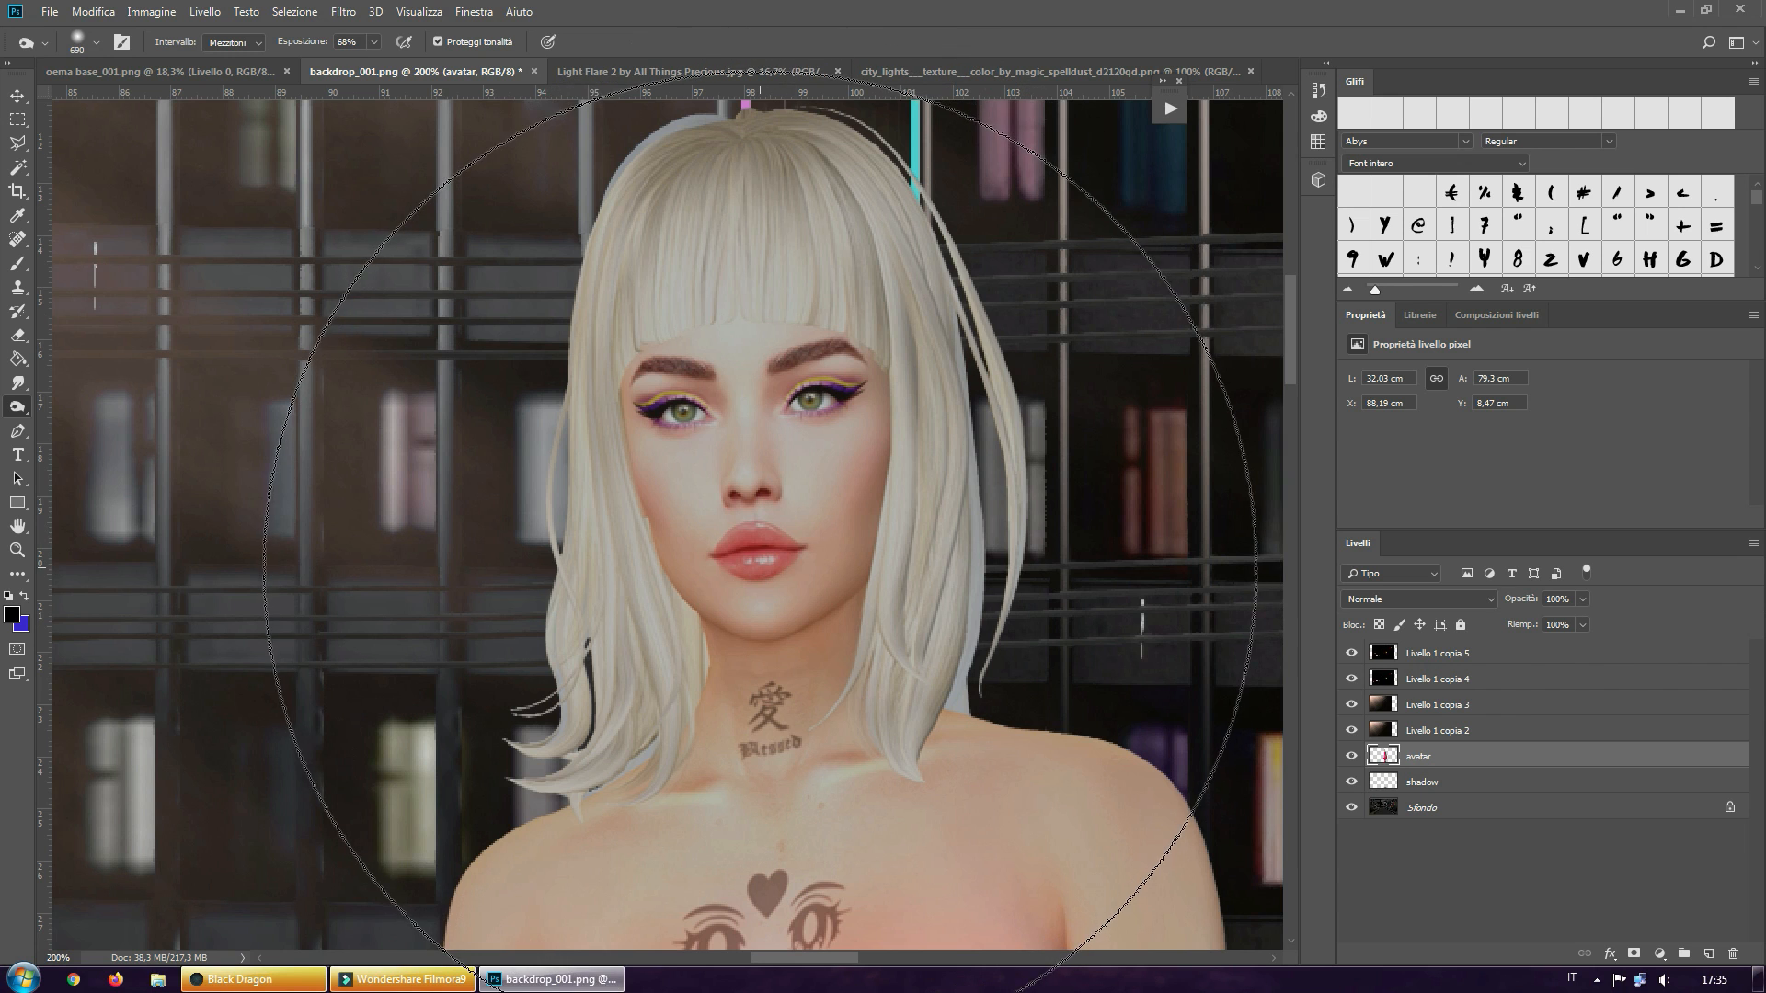
mouse_move(769, 553)
right_mouse_down("alt")
mouse_move(252, 704)
mouse_move(223, 693)
right_mouse_up("alt")
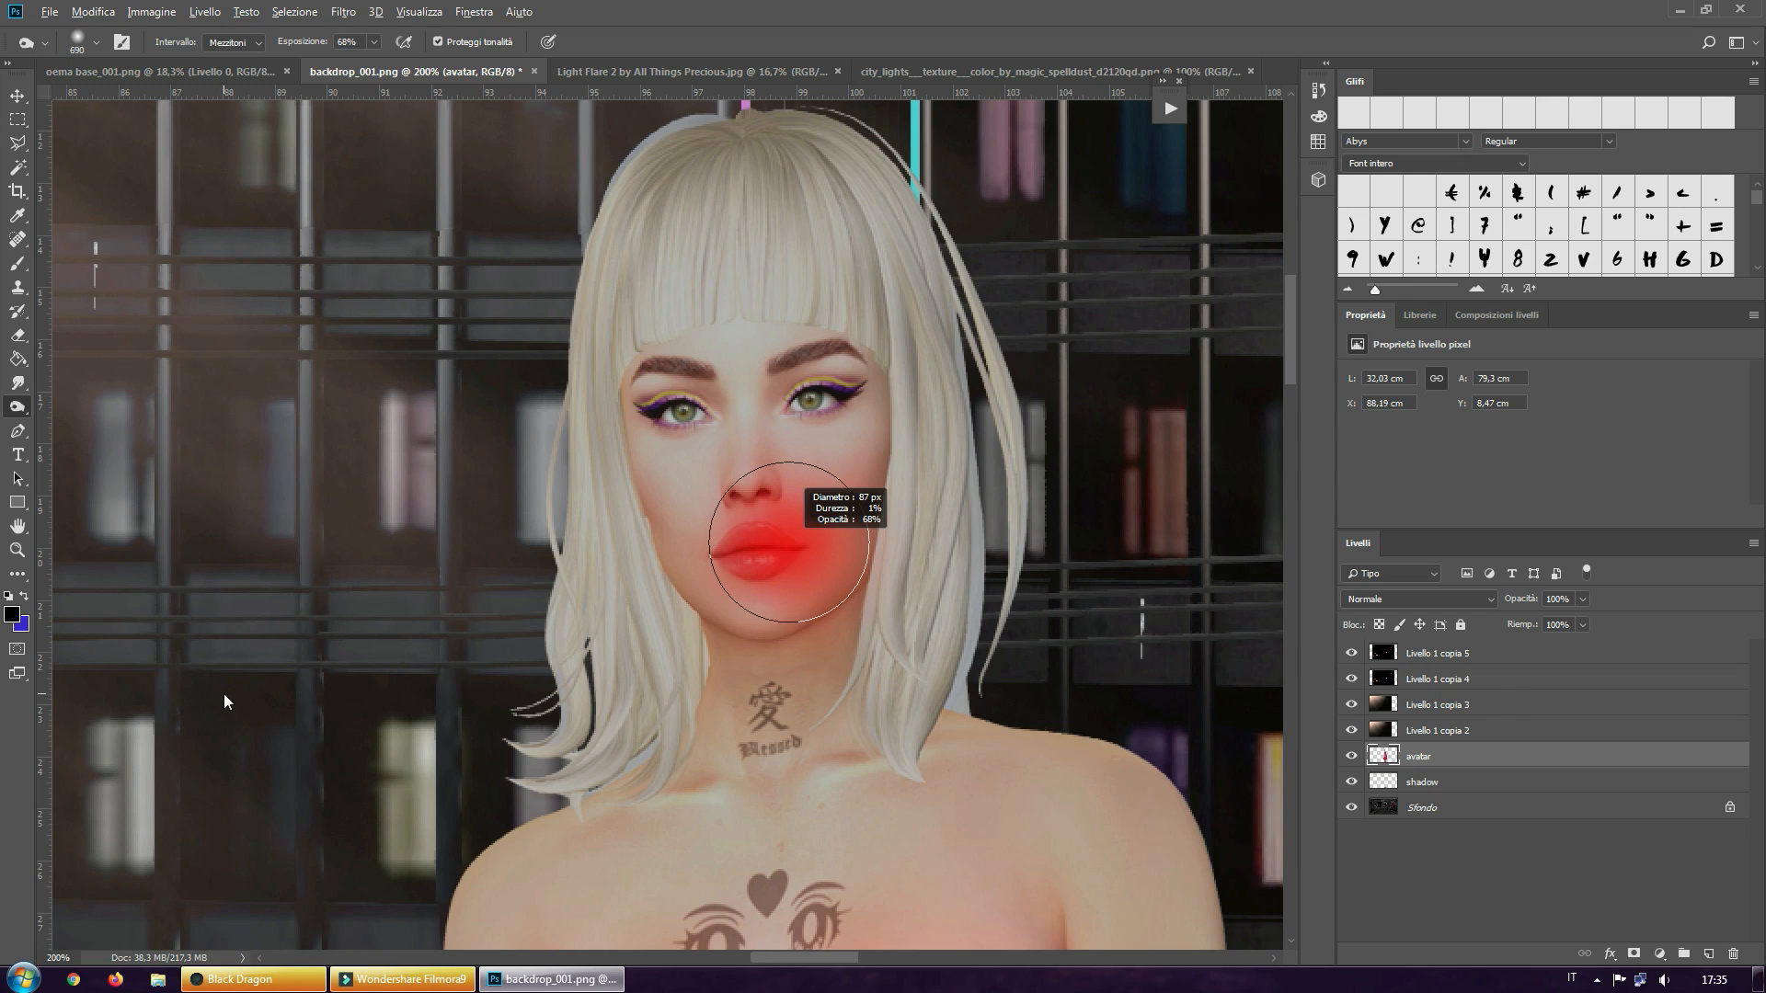
right_click_drag(224, 693, 224, 693, "alt")
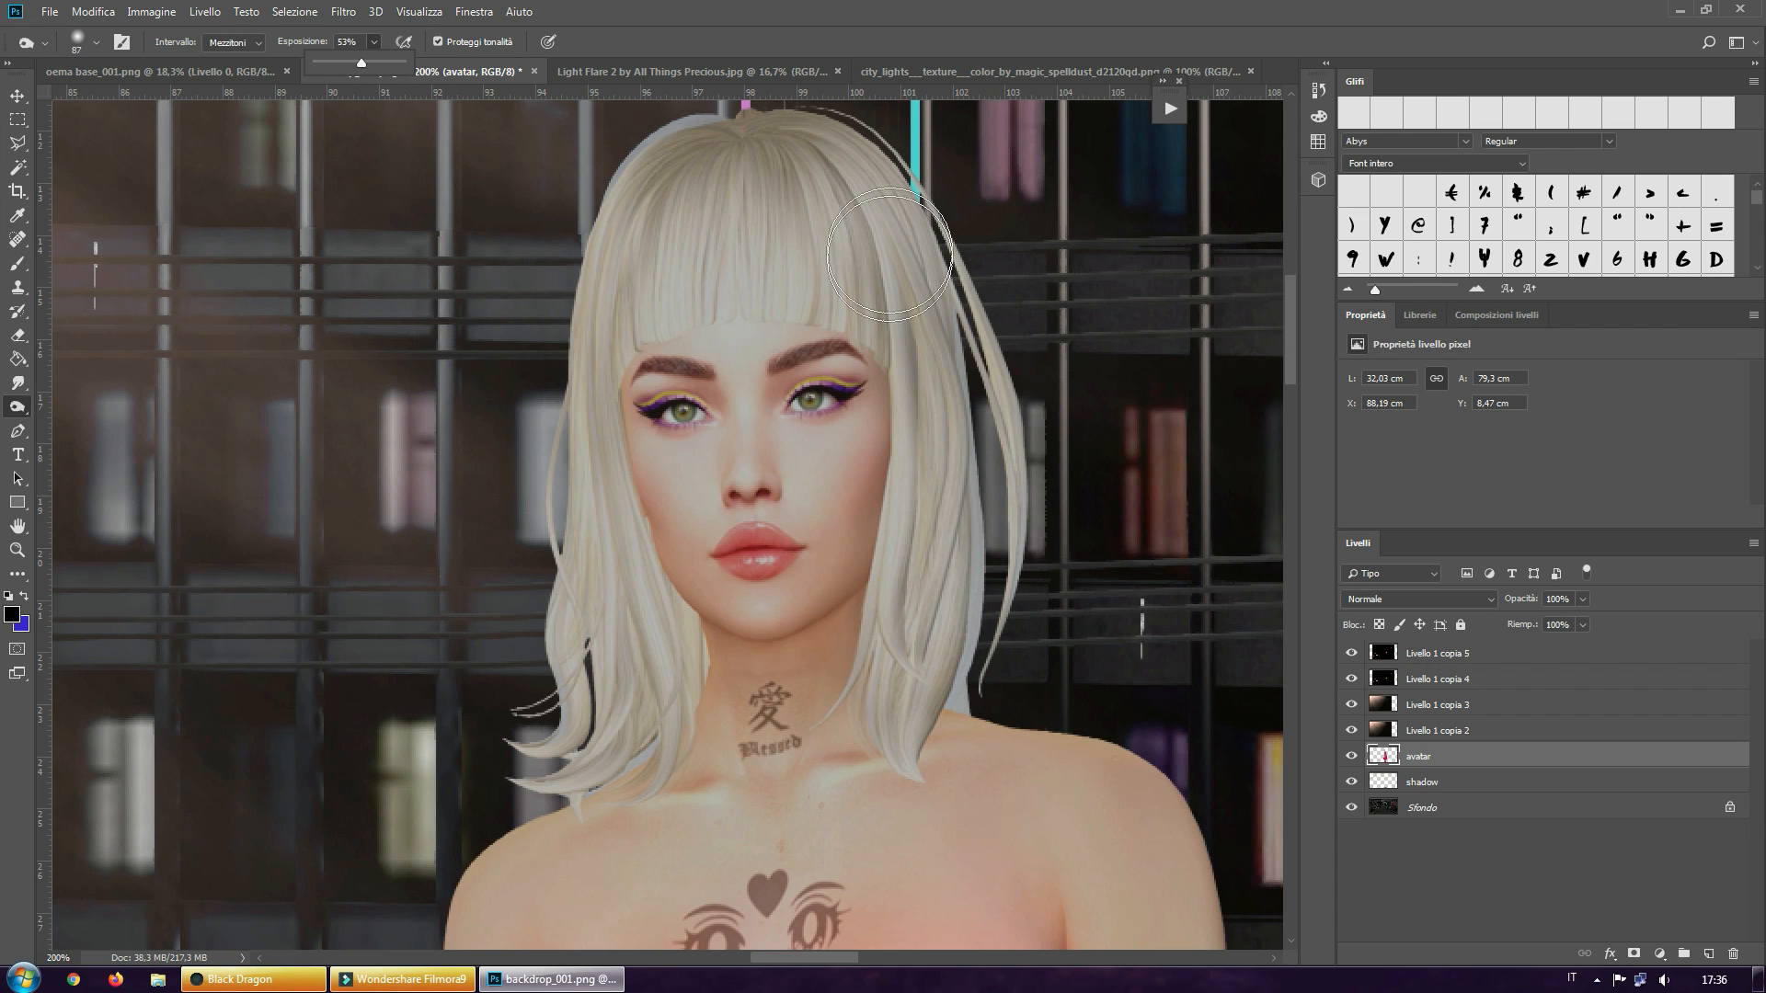
mouse_move(677, 169)
left_mouse_down()
mouse_move(597, 266)
mouse_move(563, 377)
mouse_move(554, 479)
mouse_move(583, 552)
mouse_move(563, 662)
left_mouse_up()
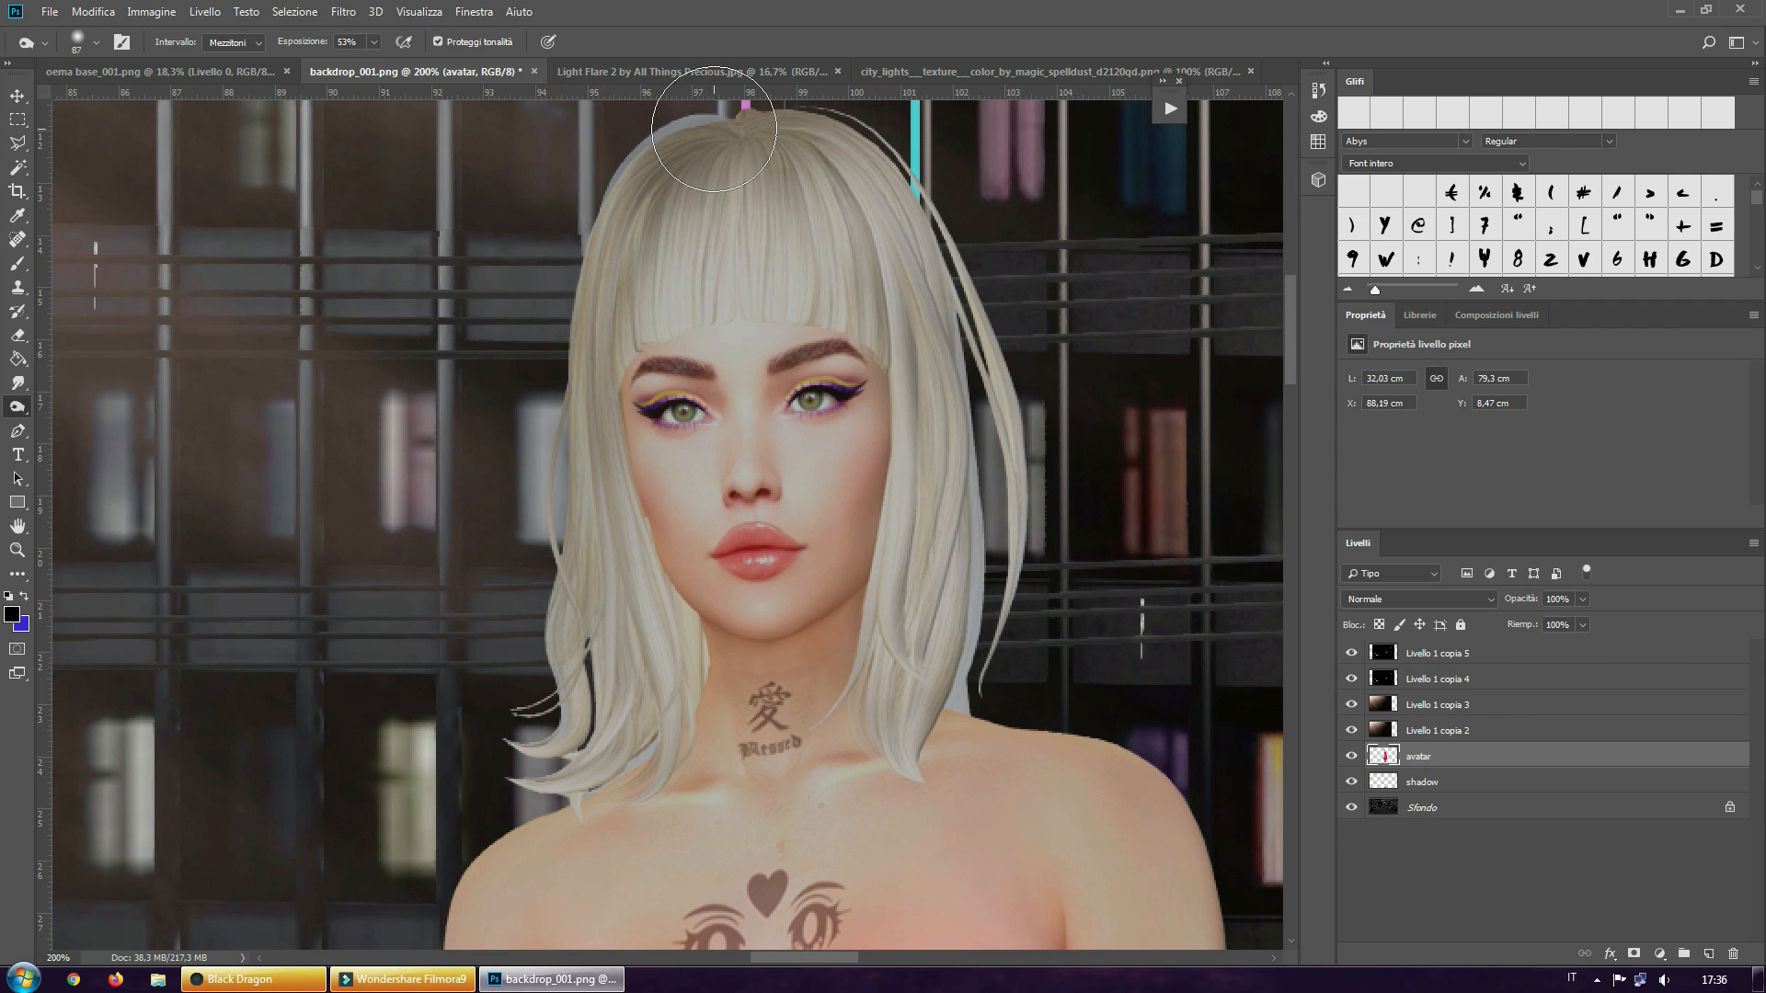
key("ctrl+z")
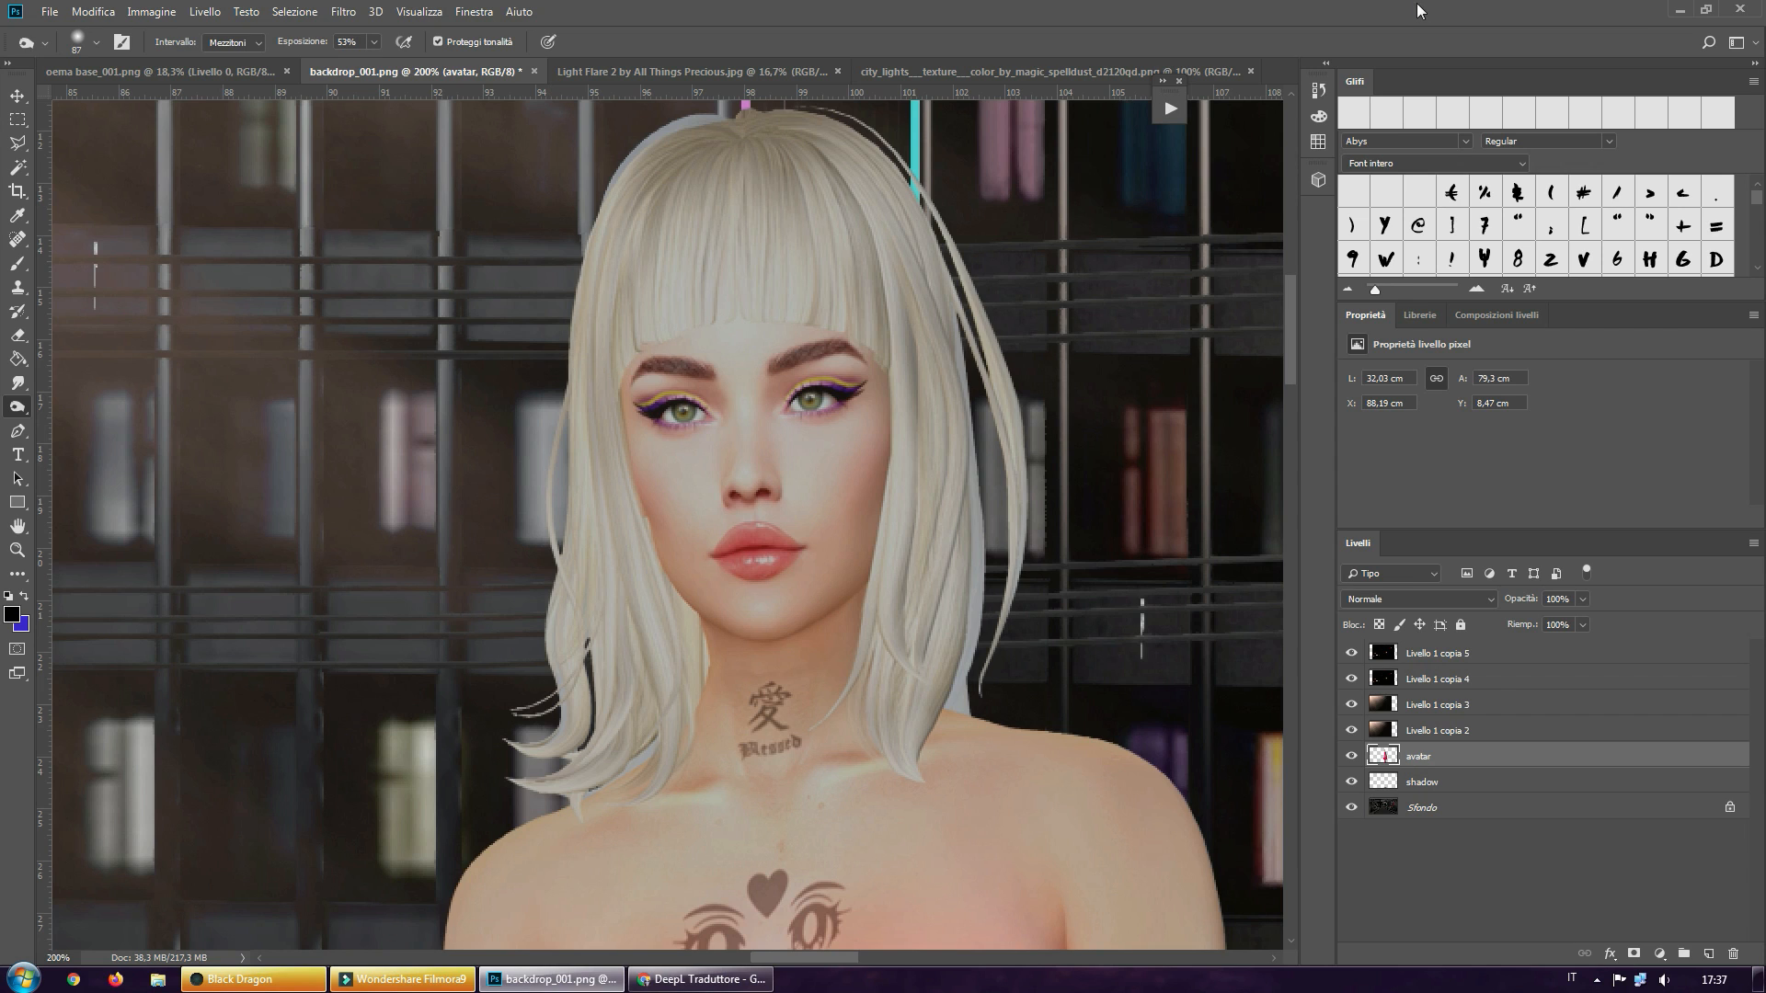
left_click(1318, 90)
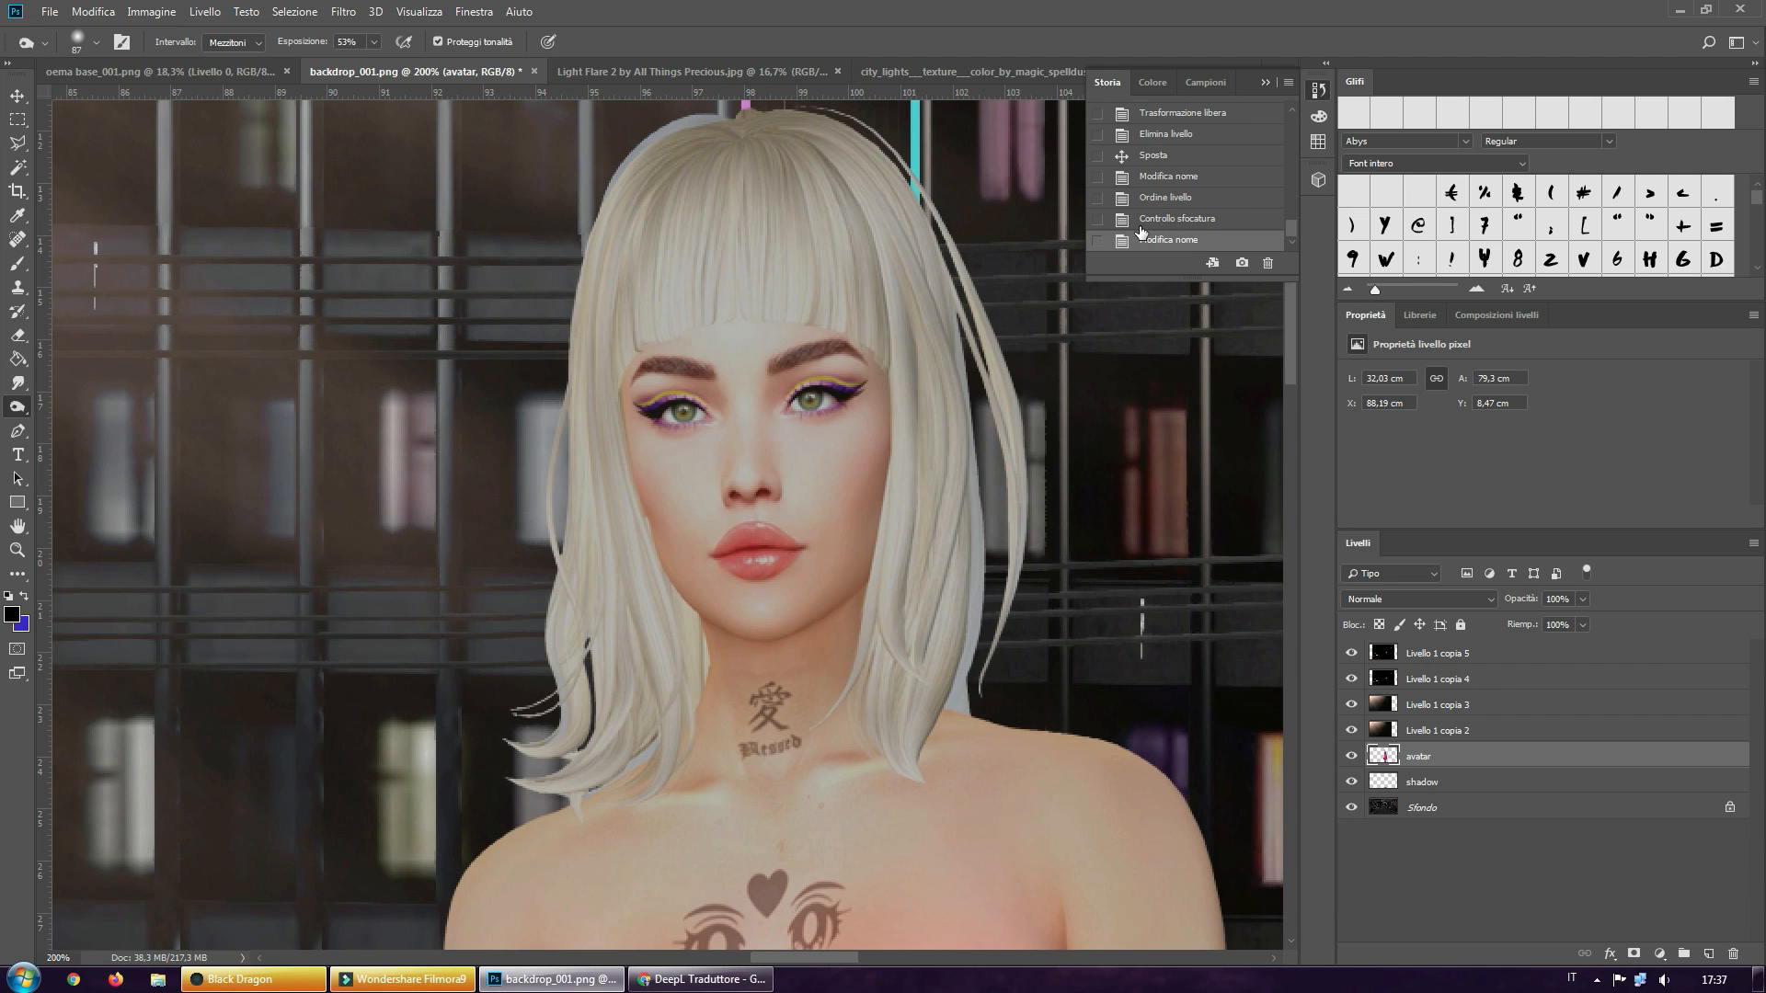
left_click(1266, 82)
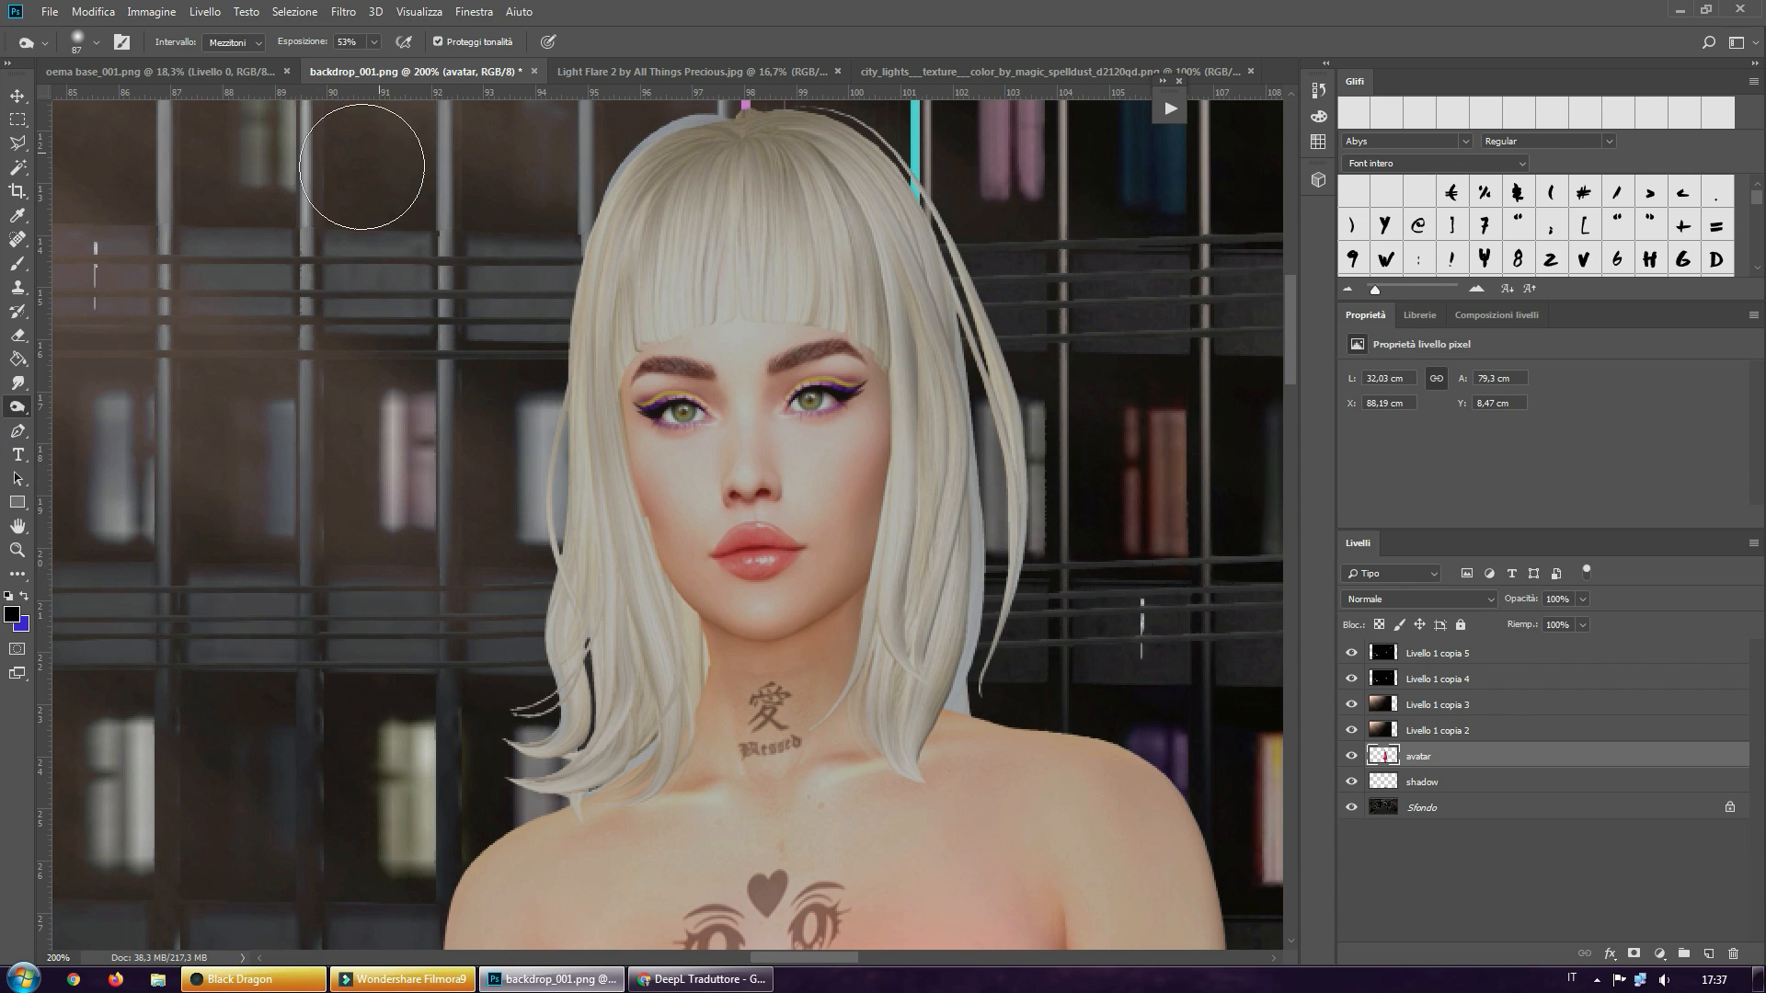
left_click(16, 550)
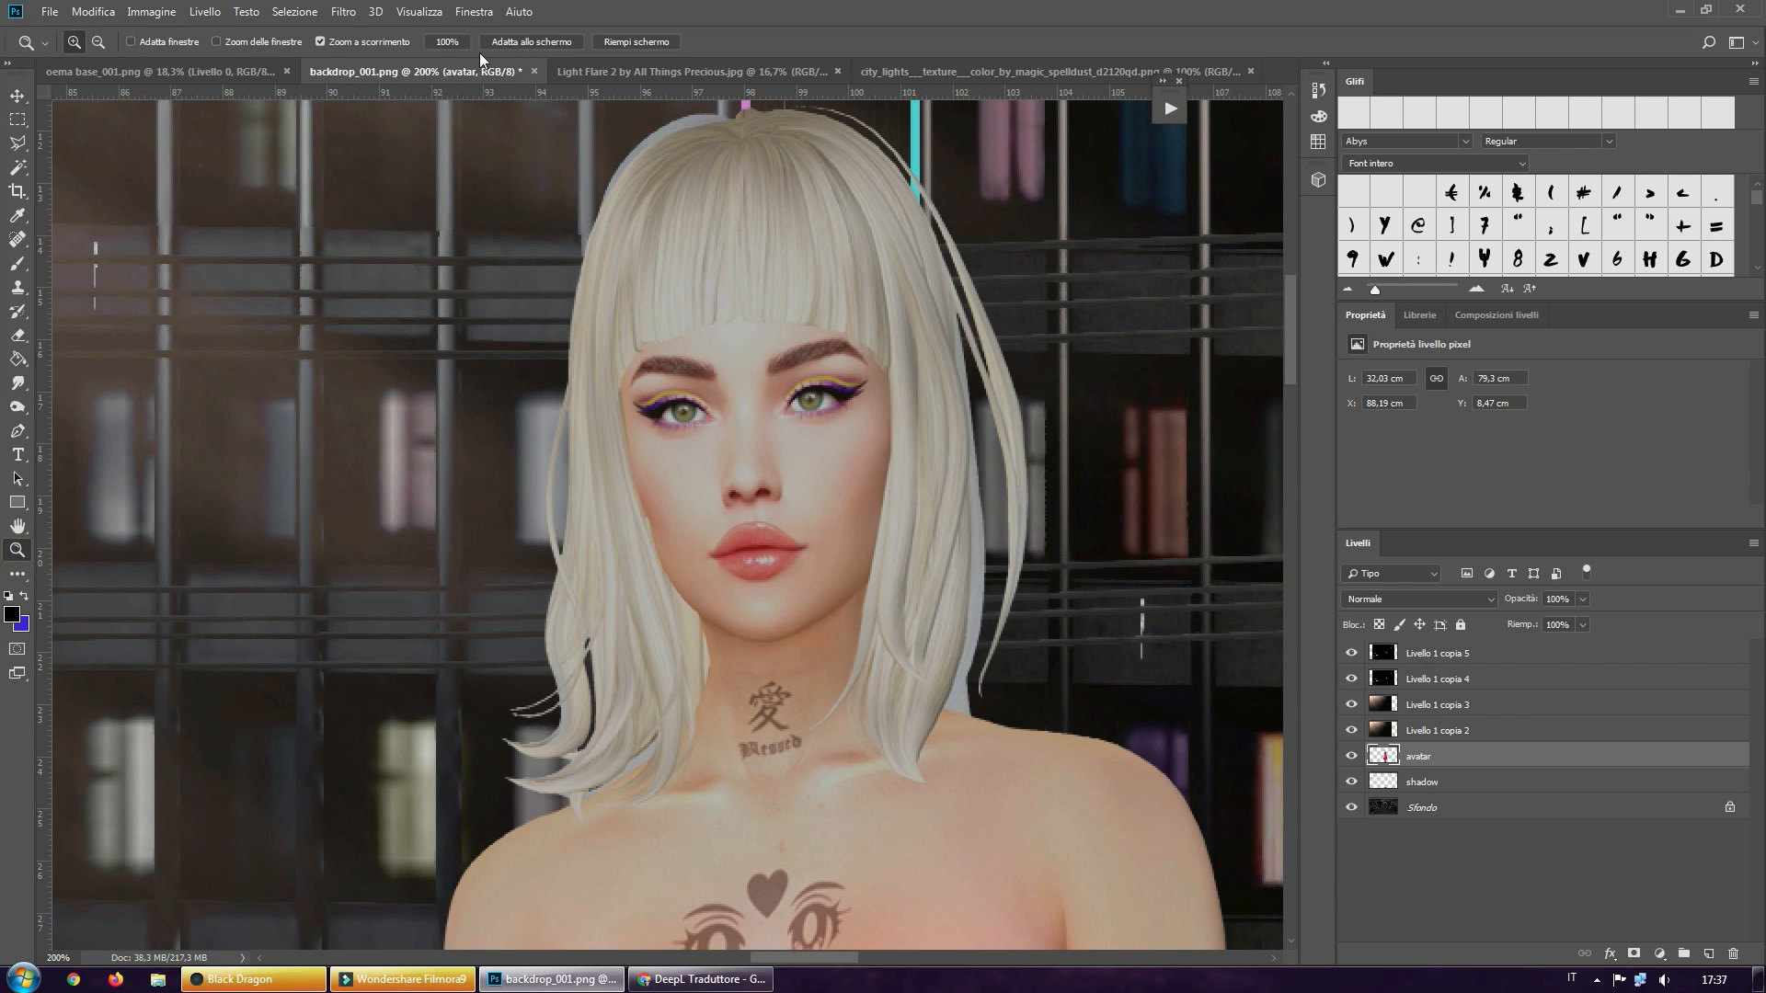
left_click(516, 44)
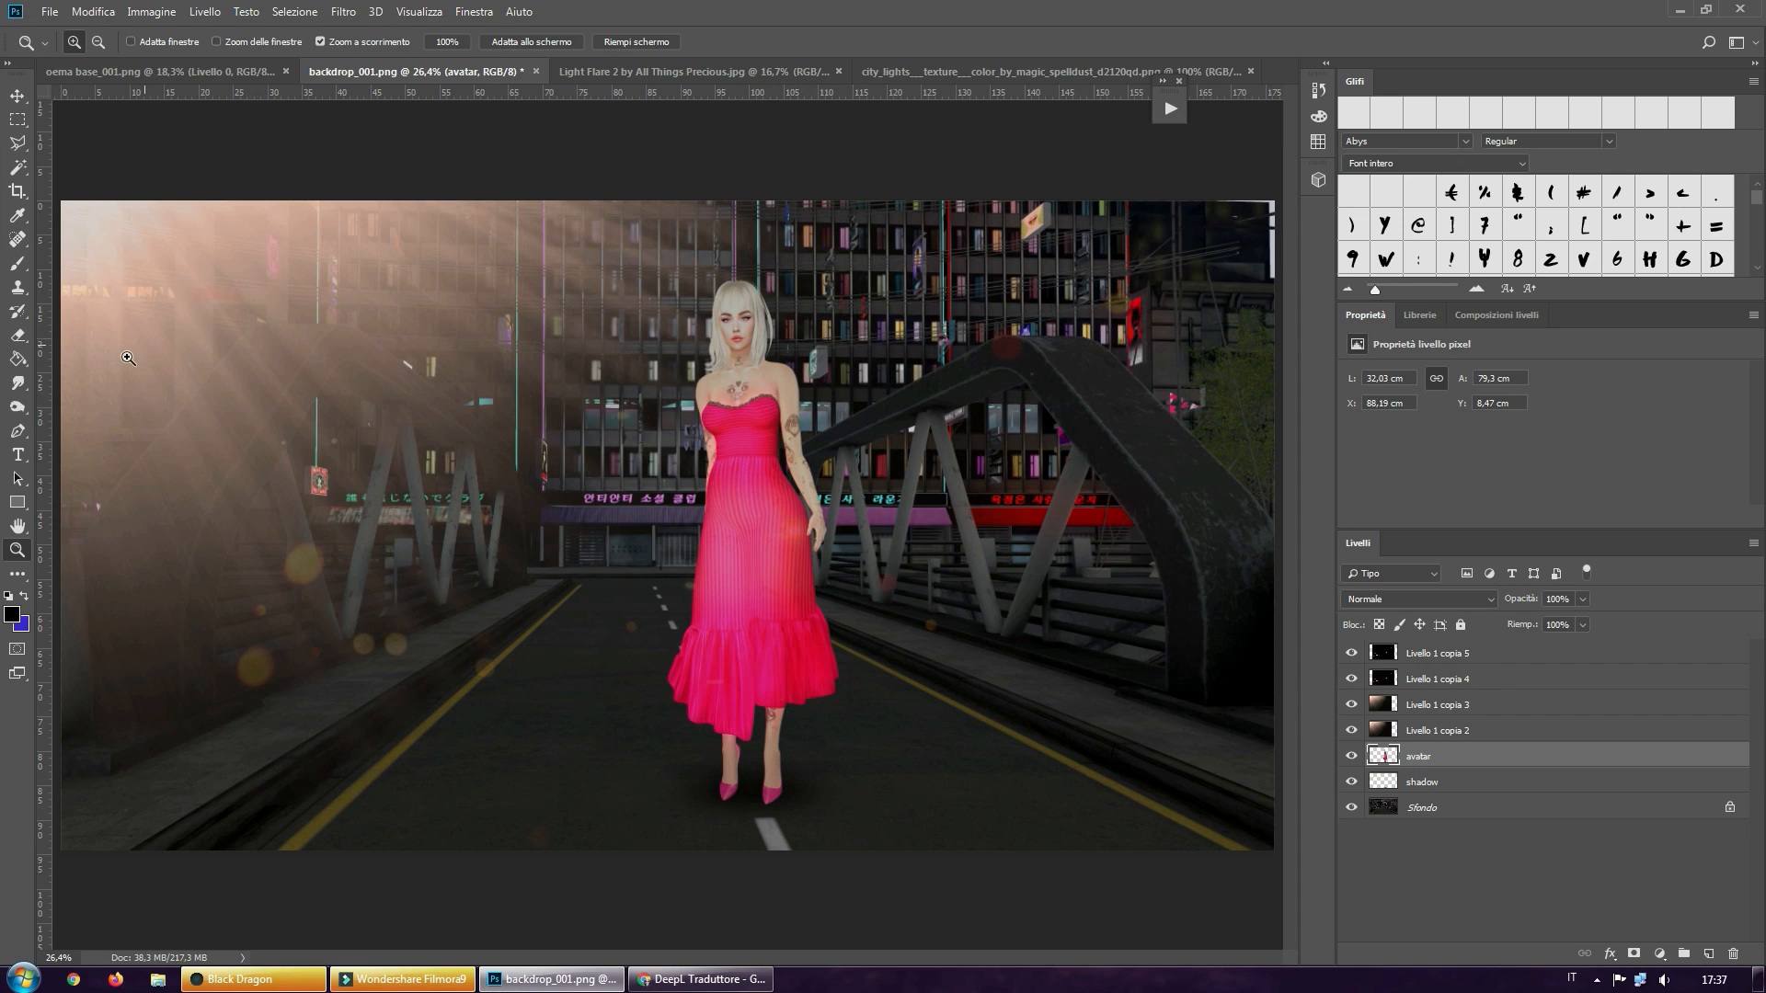
Darken the avatar's hair with the Burn tool along the side facing away from the light flare, from crown to tips
left_click(18, 407)
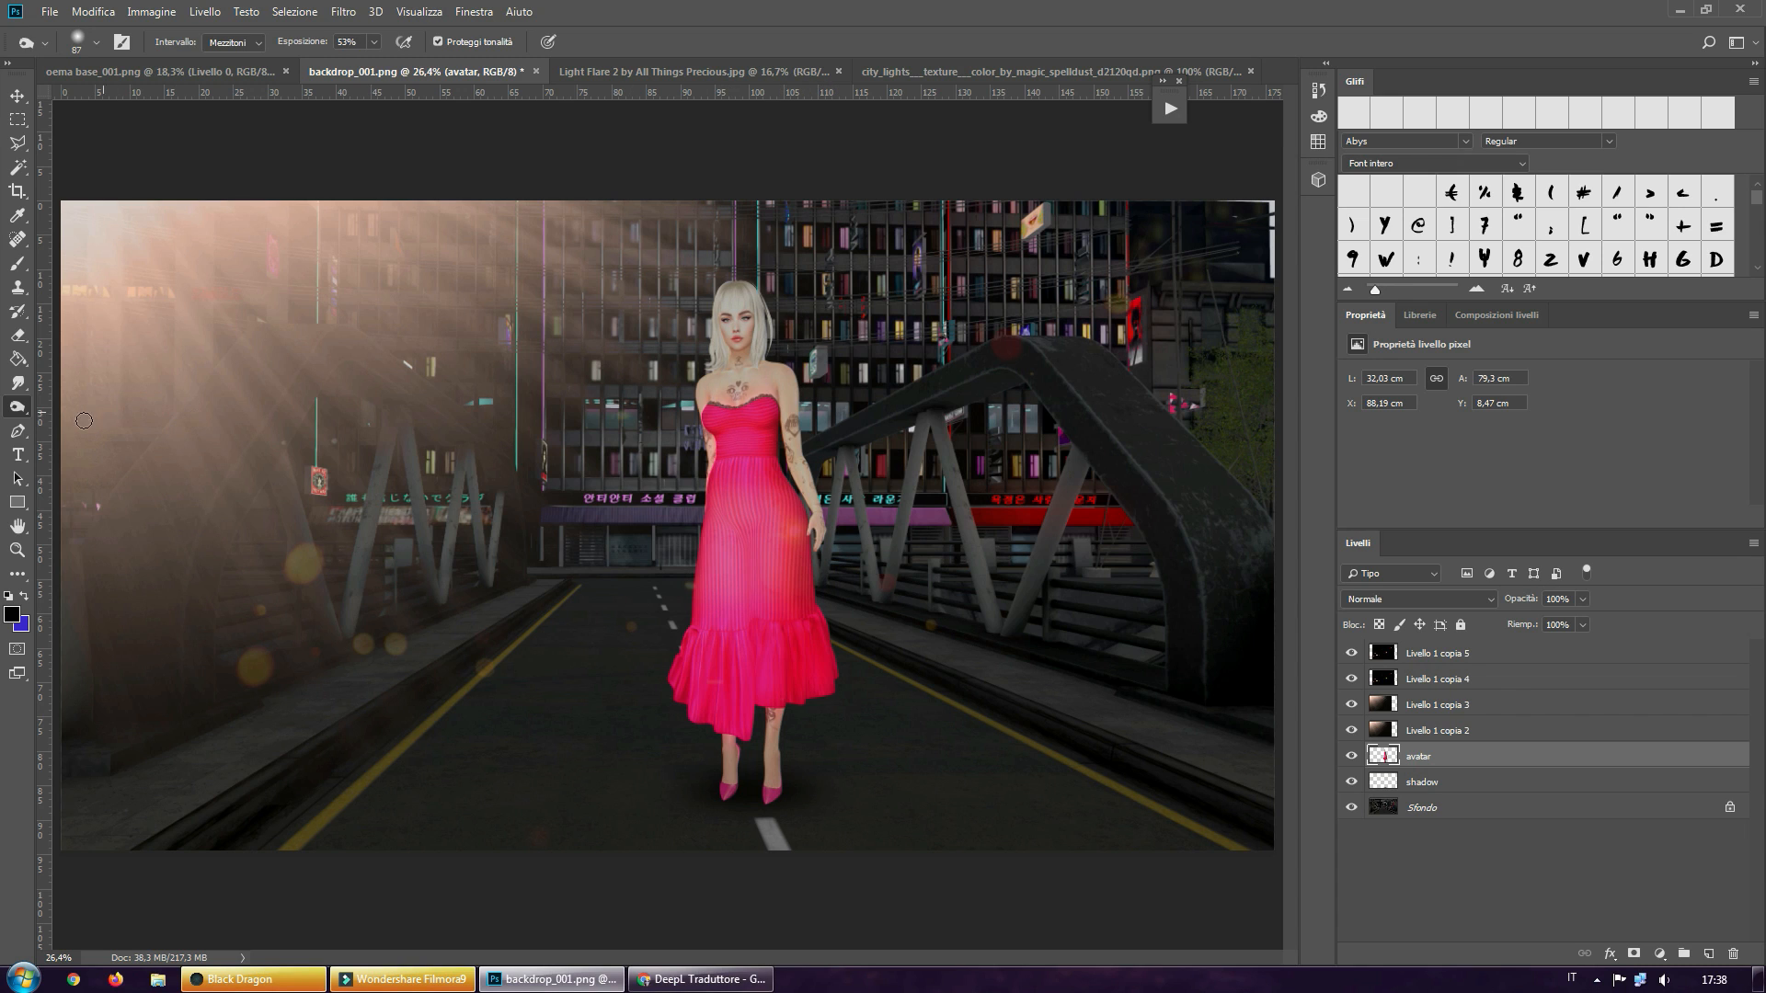
right_click(22, 407)
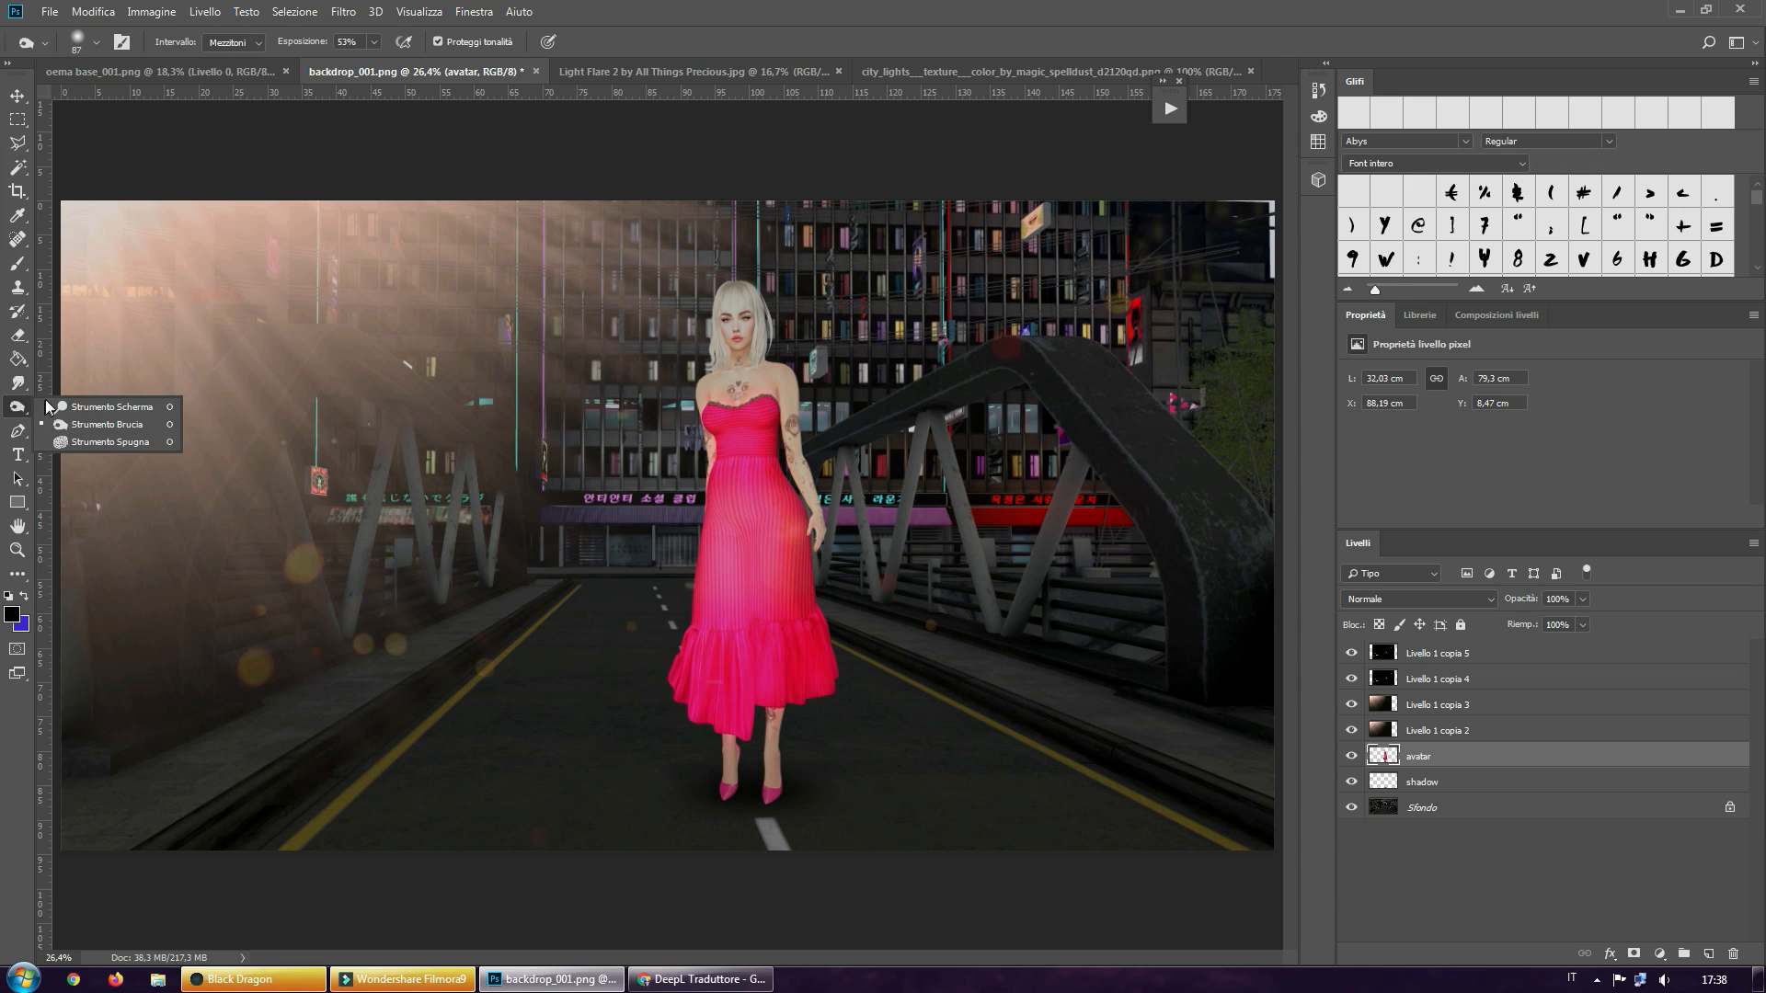
left_click(123, 429)
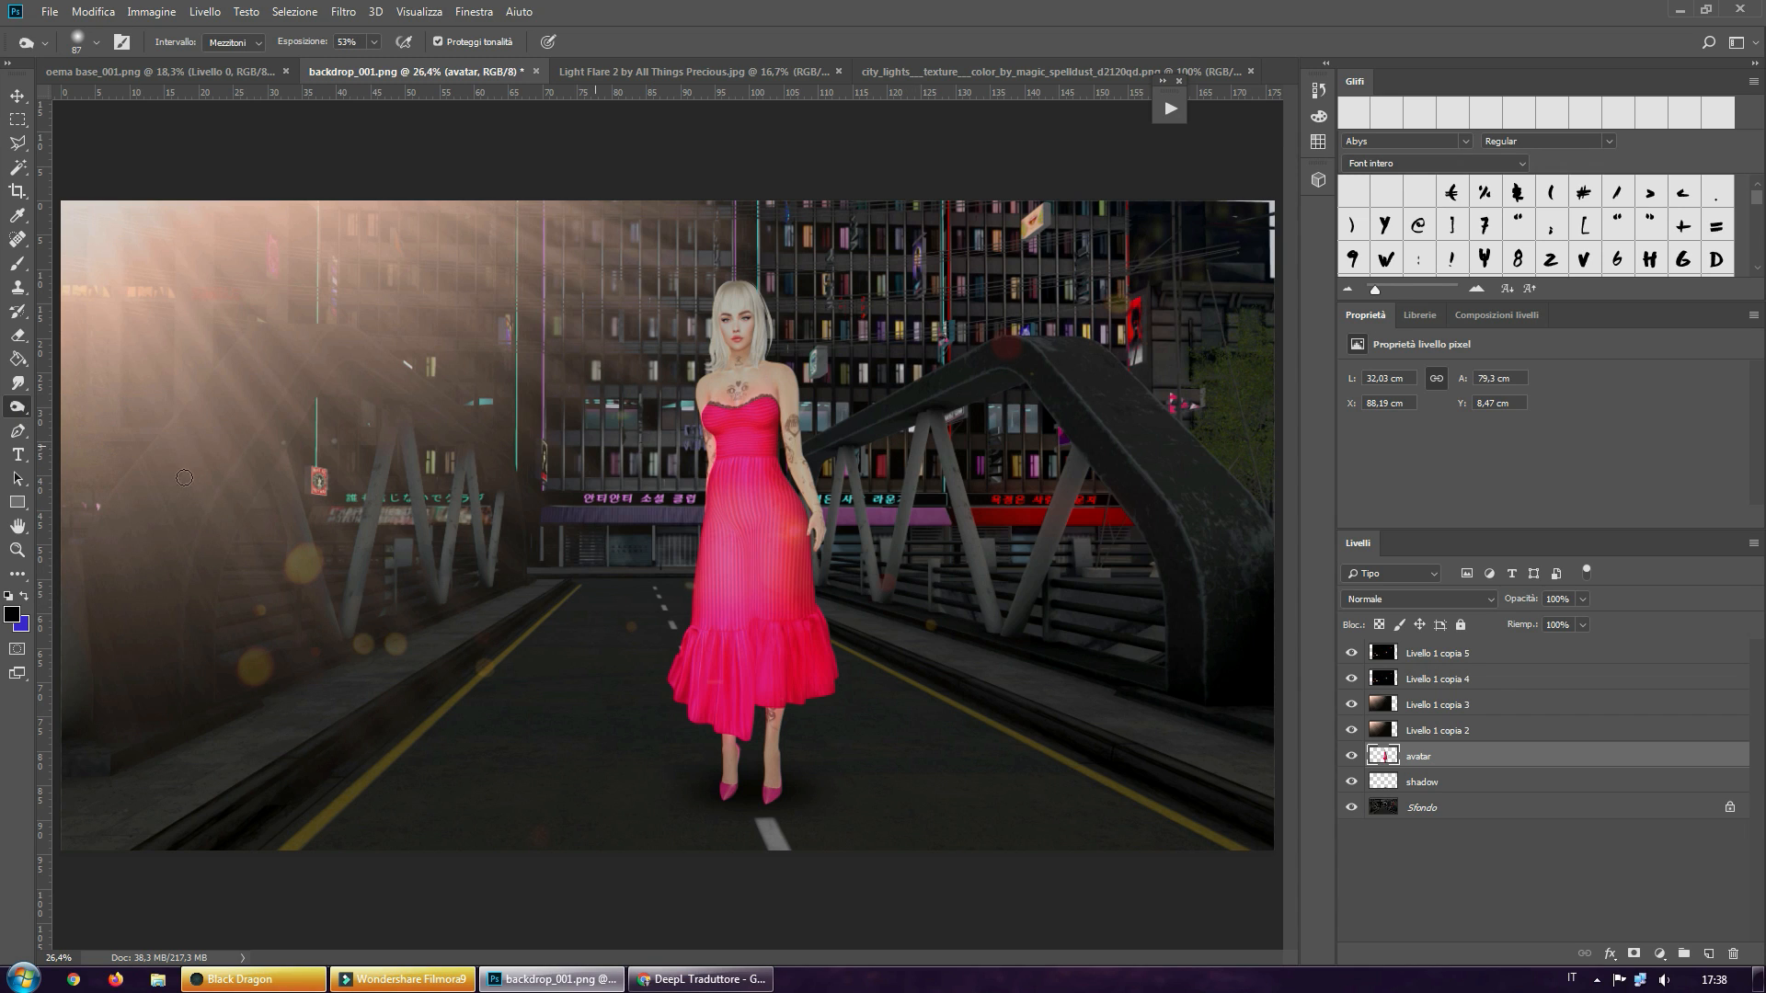
left_click(17, 550)
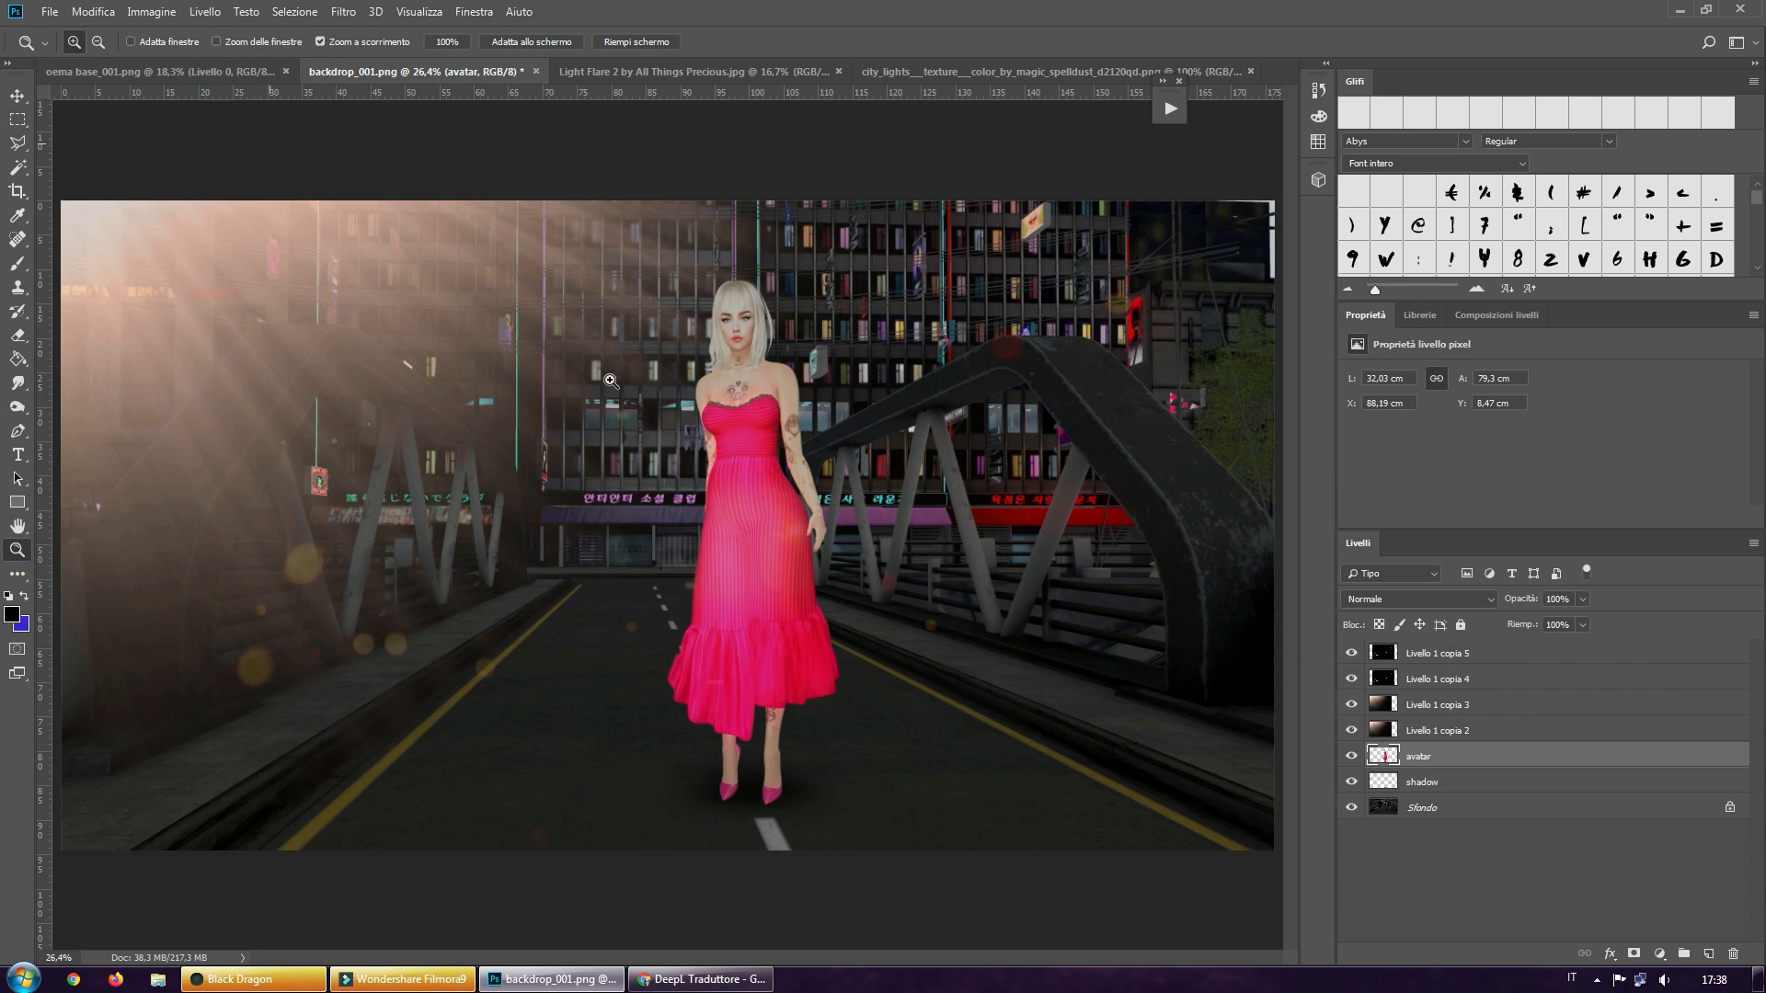
mouse_move(756, 359)
left_mouse_down()
mouse_move(749, 318)
mouse_move(744, 377)
left_mouse_up()
scroll(744, 380, "up", 3)
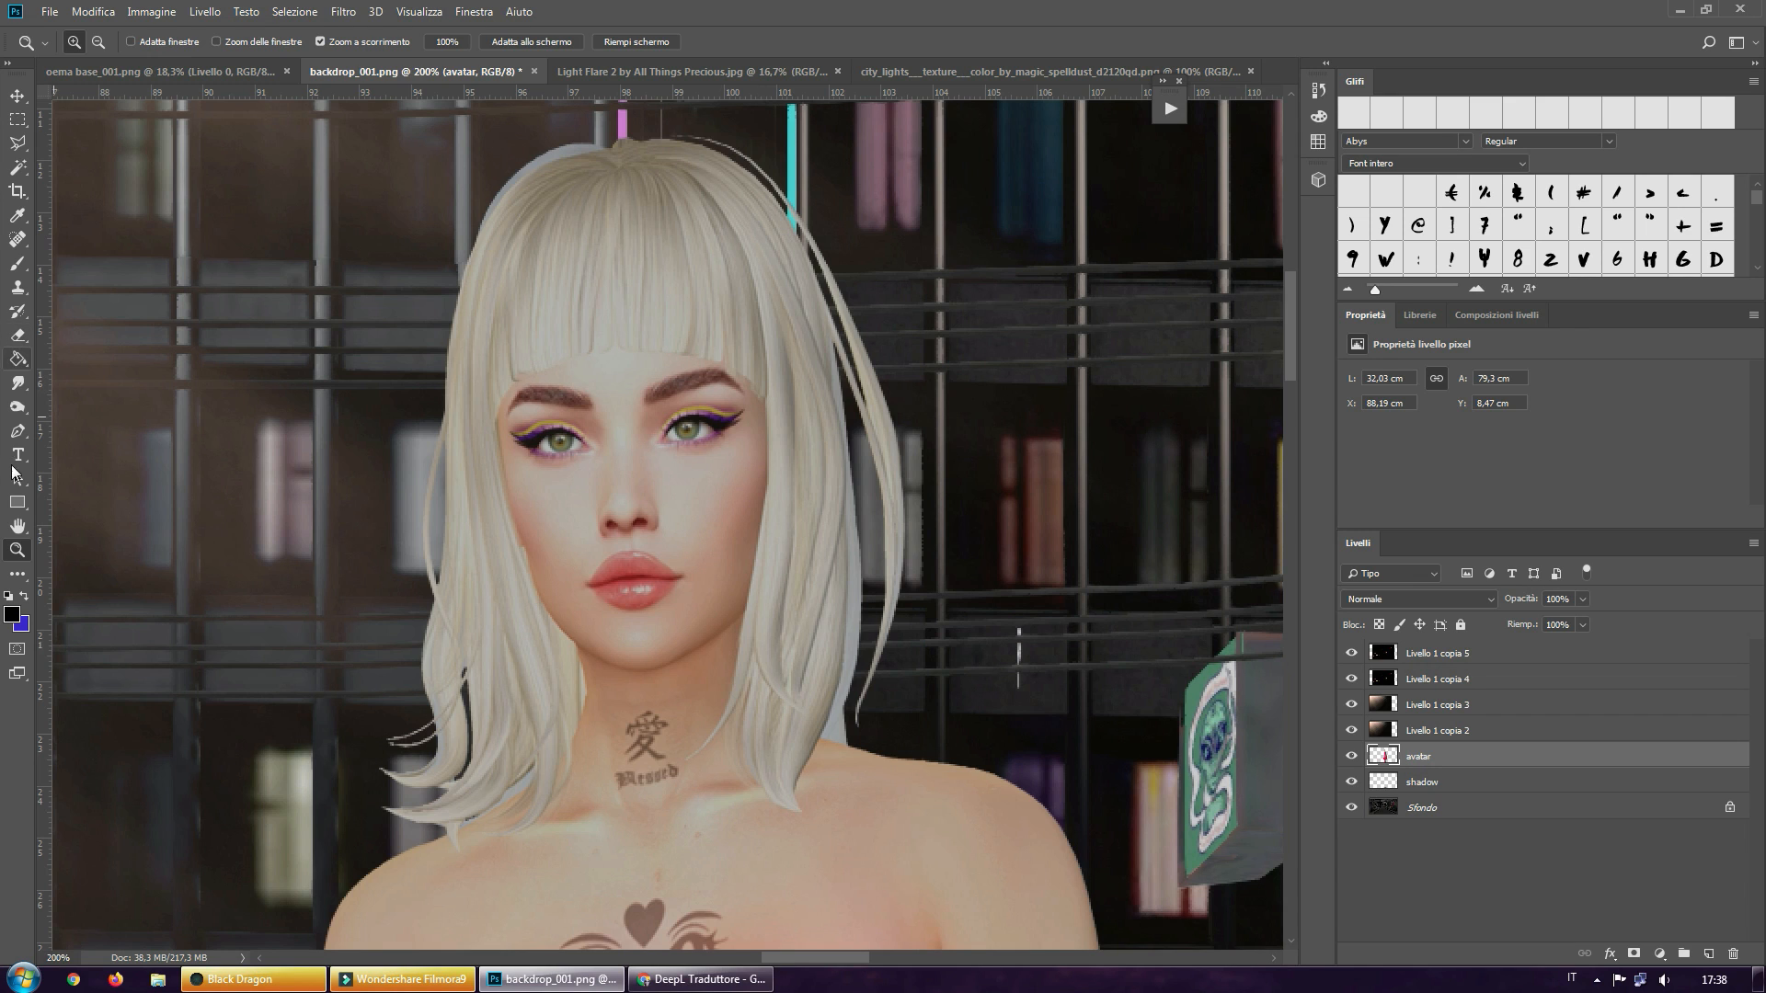
left_click(21, 406)
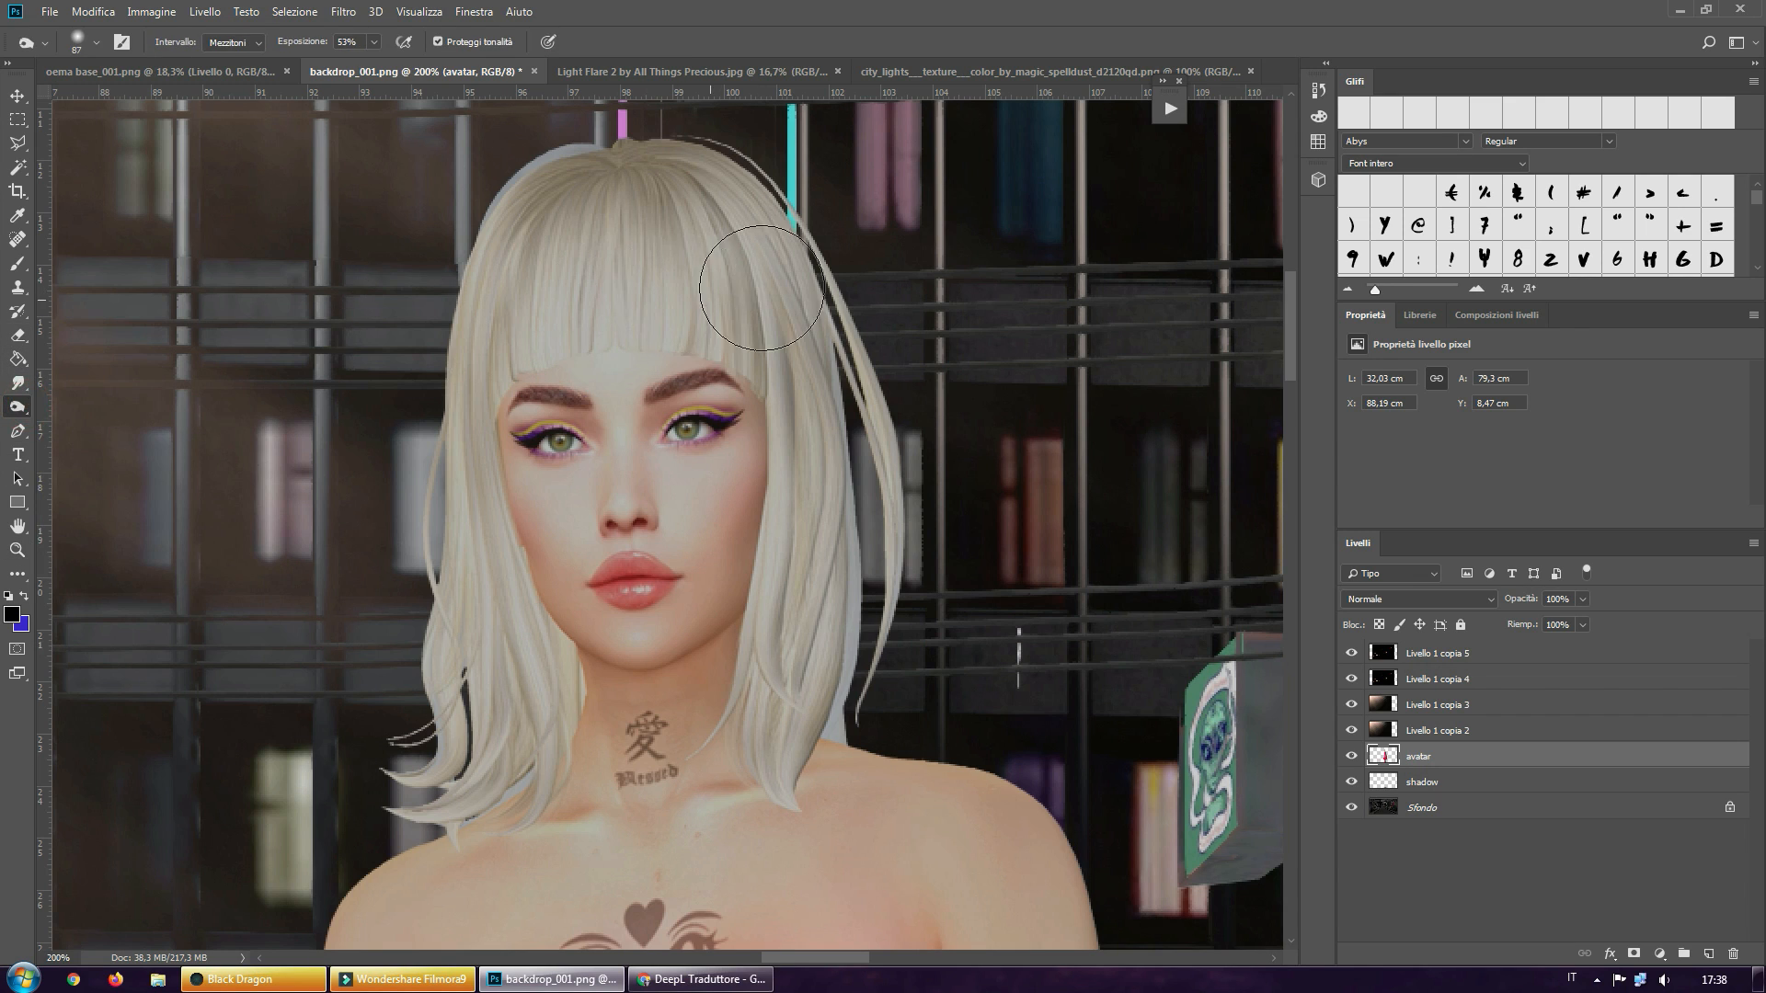
left_click_drag(829, 276, 778, 209)
right_click_drag(739, 221, 712, 241, "alt")
right_click_drag(721, 240, 715, 241, "alt")
mouse_move(688, 167)
left_mouse_down()
mouse_move(768, 246)
mouse_move(809, 327)
mouse_move(839, 592)
mouse_move(832, 740)
left_mouse_up()
Deepen the burn shading at the hair parting and across the upper hair on the shaded side
left_click(653, 145)
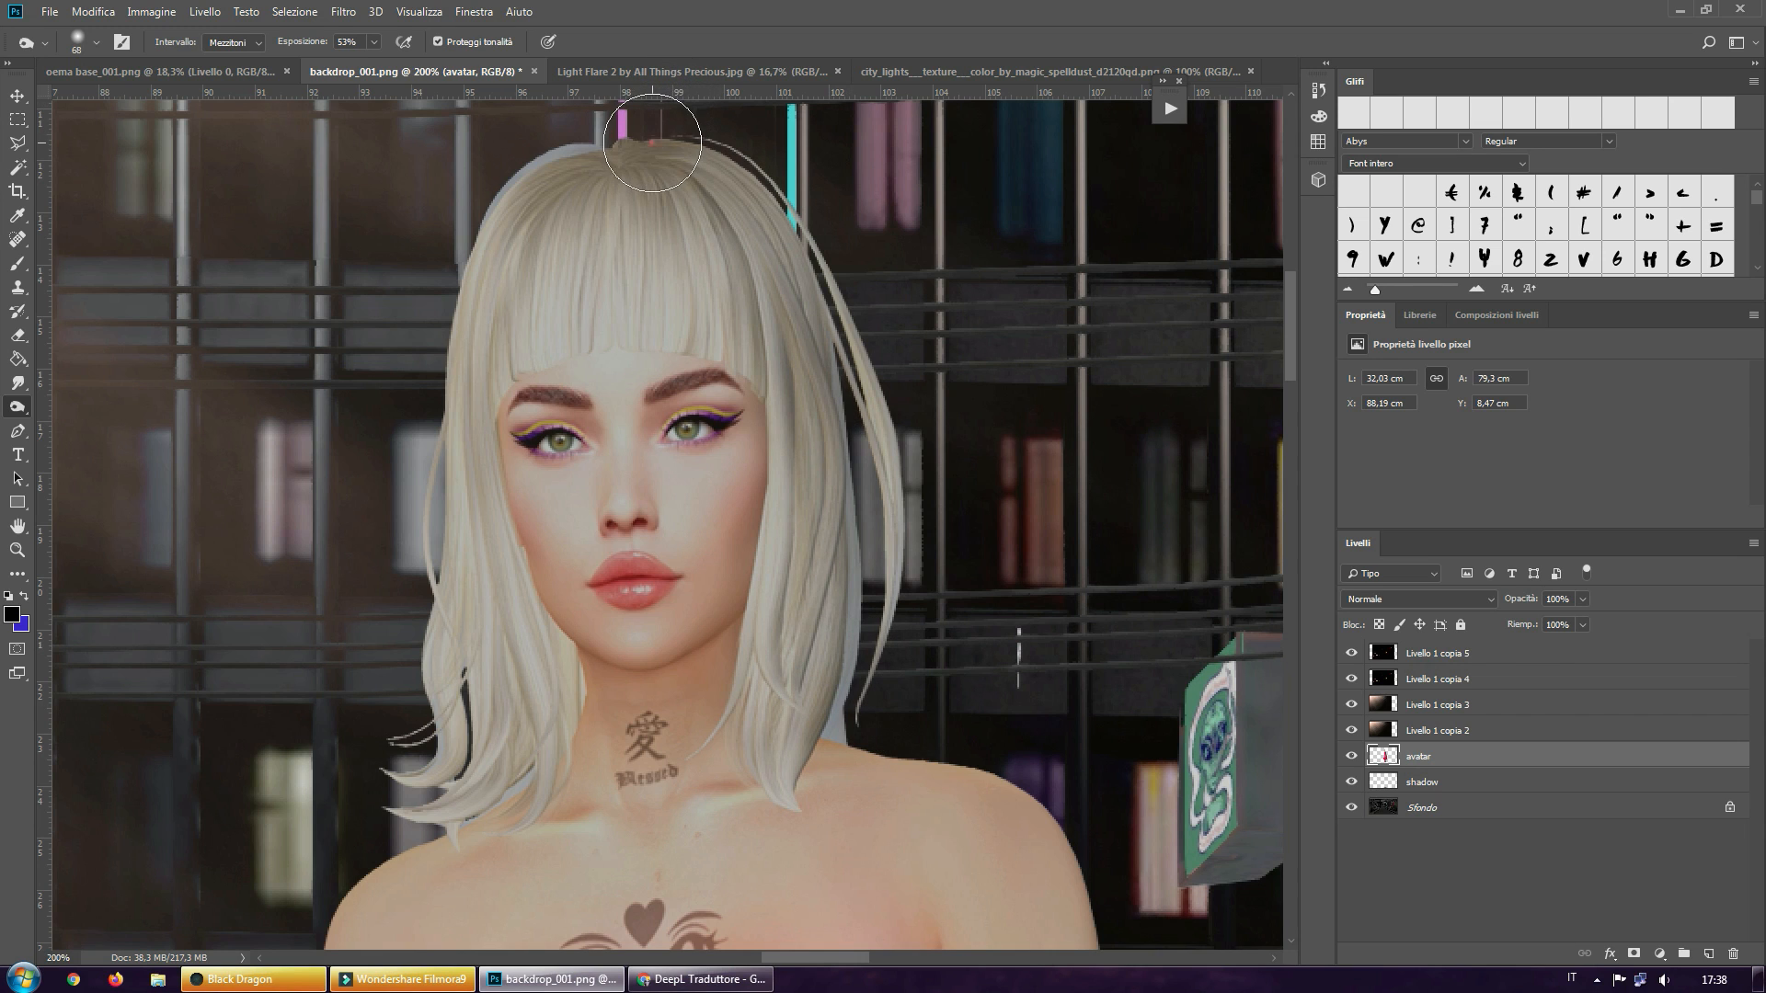
left_click_drag(714, 165, 757, 221)
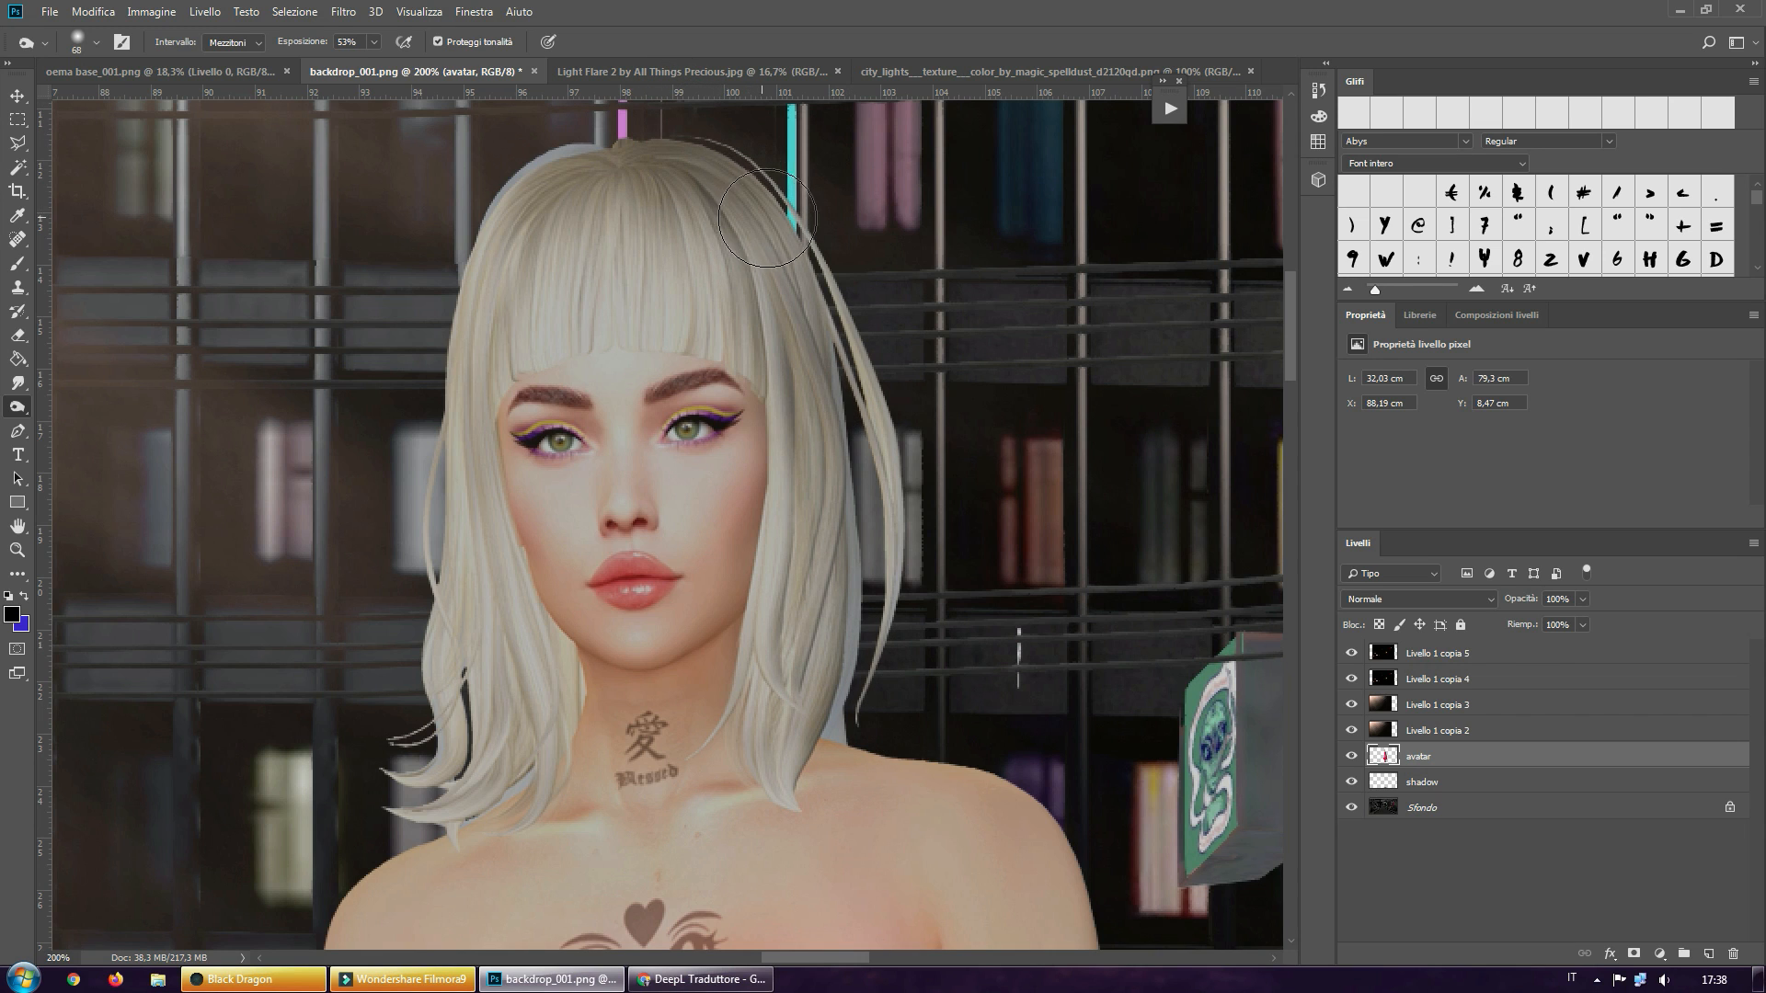
scroll(900, 515, "down", 3)
scroll(730, 177, "up", 2)
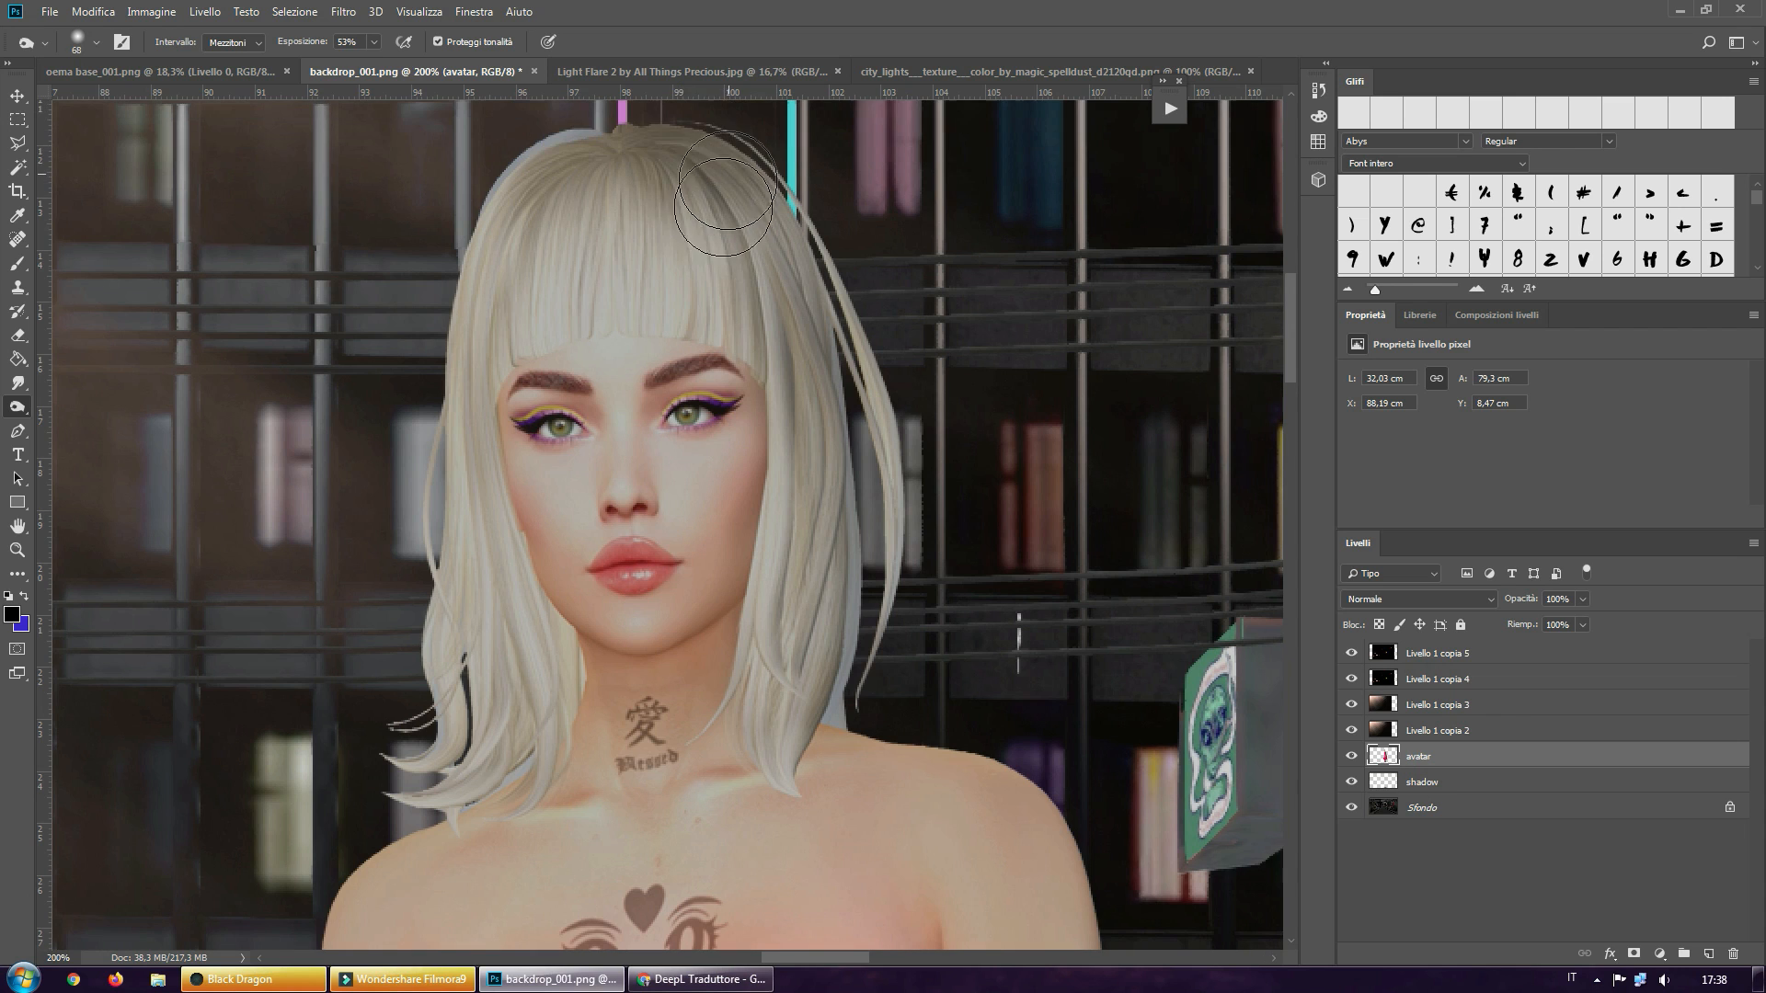
left_click_drag(692, 183, 754, 304)
scroll(947, 454, "down", 10)
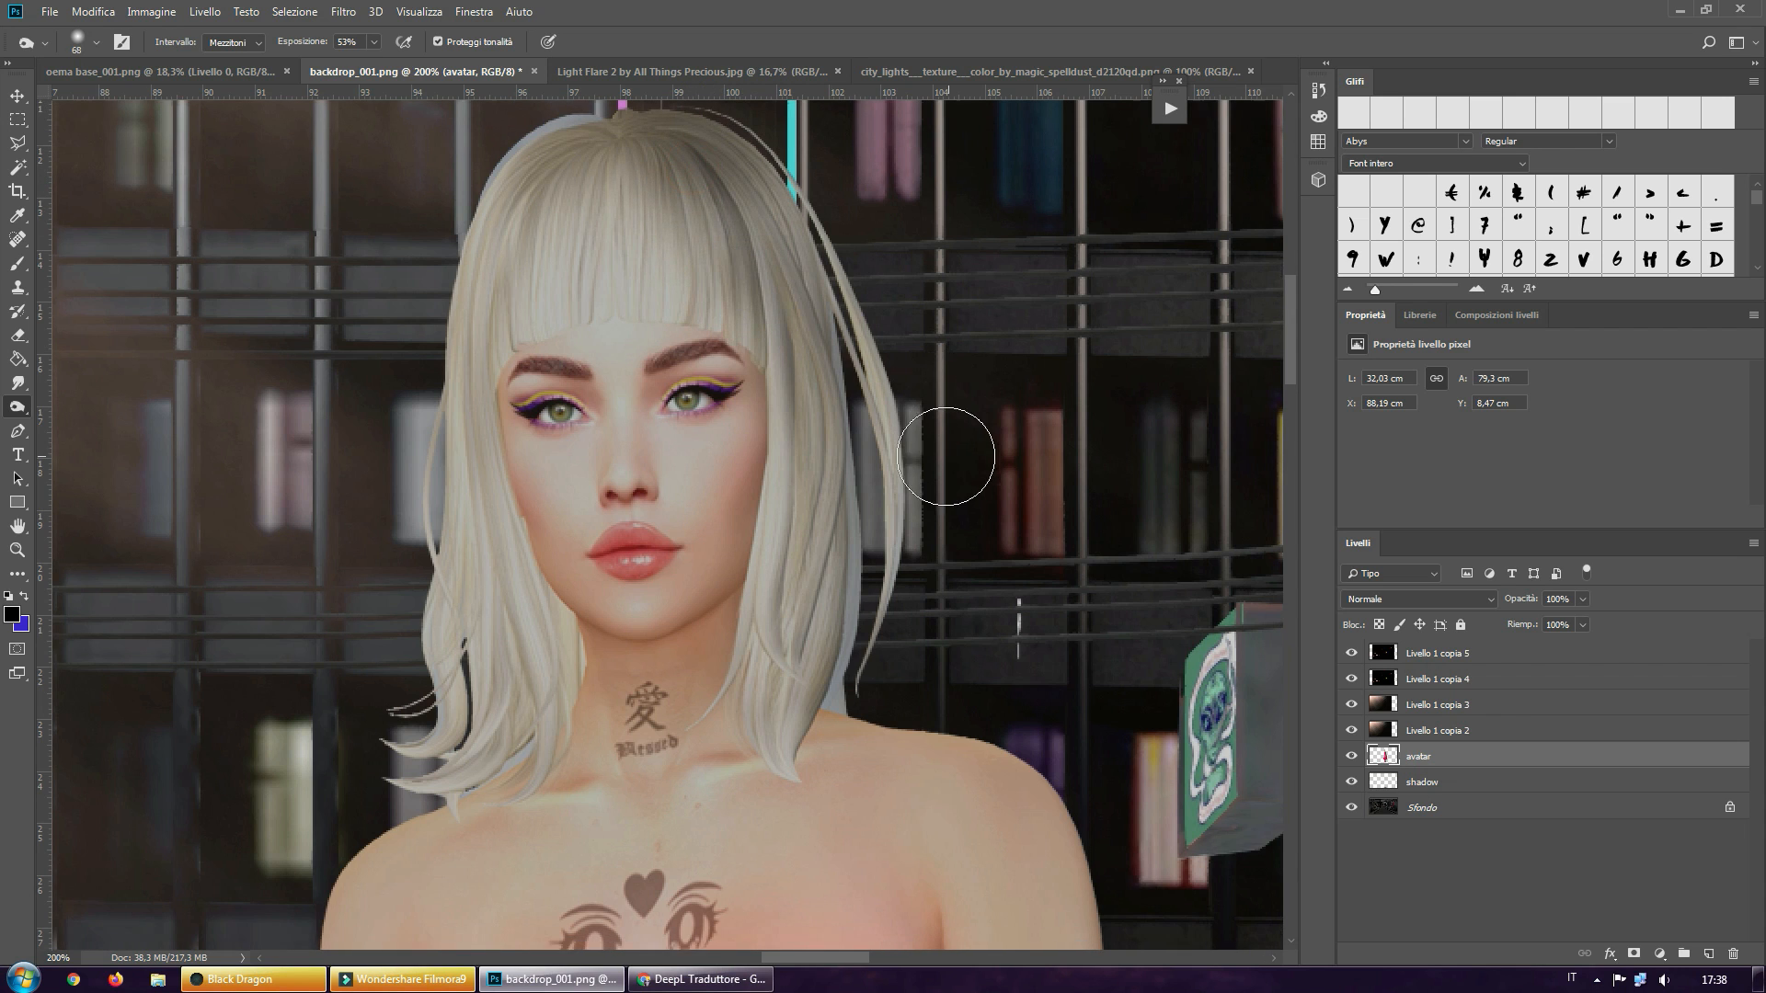
Burn the avatar's shoulder and the outer edge of the upper arm on the side away from the light
scroll(896, 285, "down", 2)
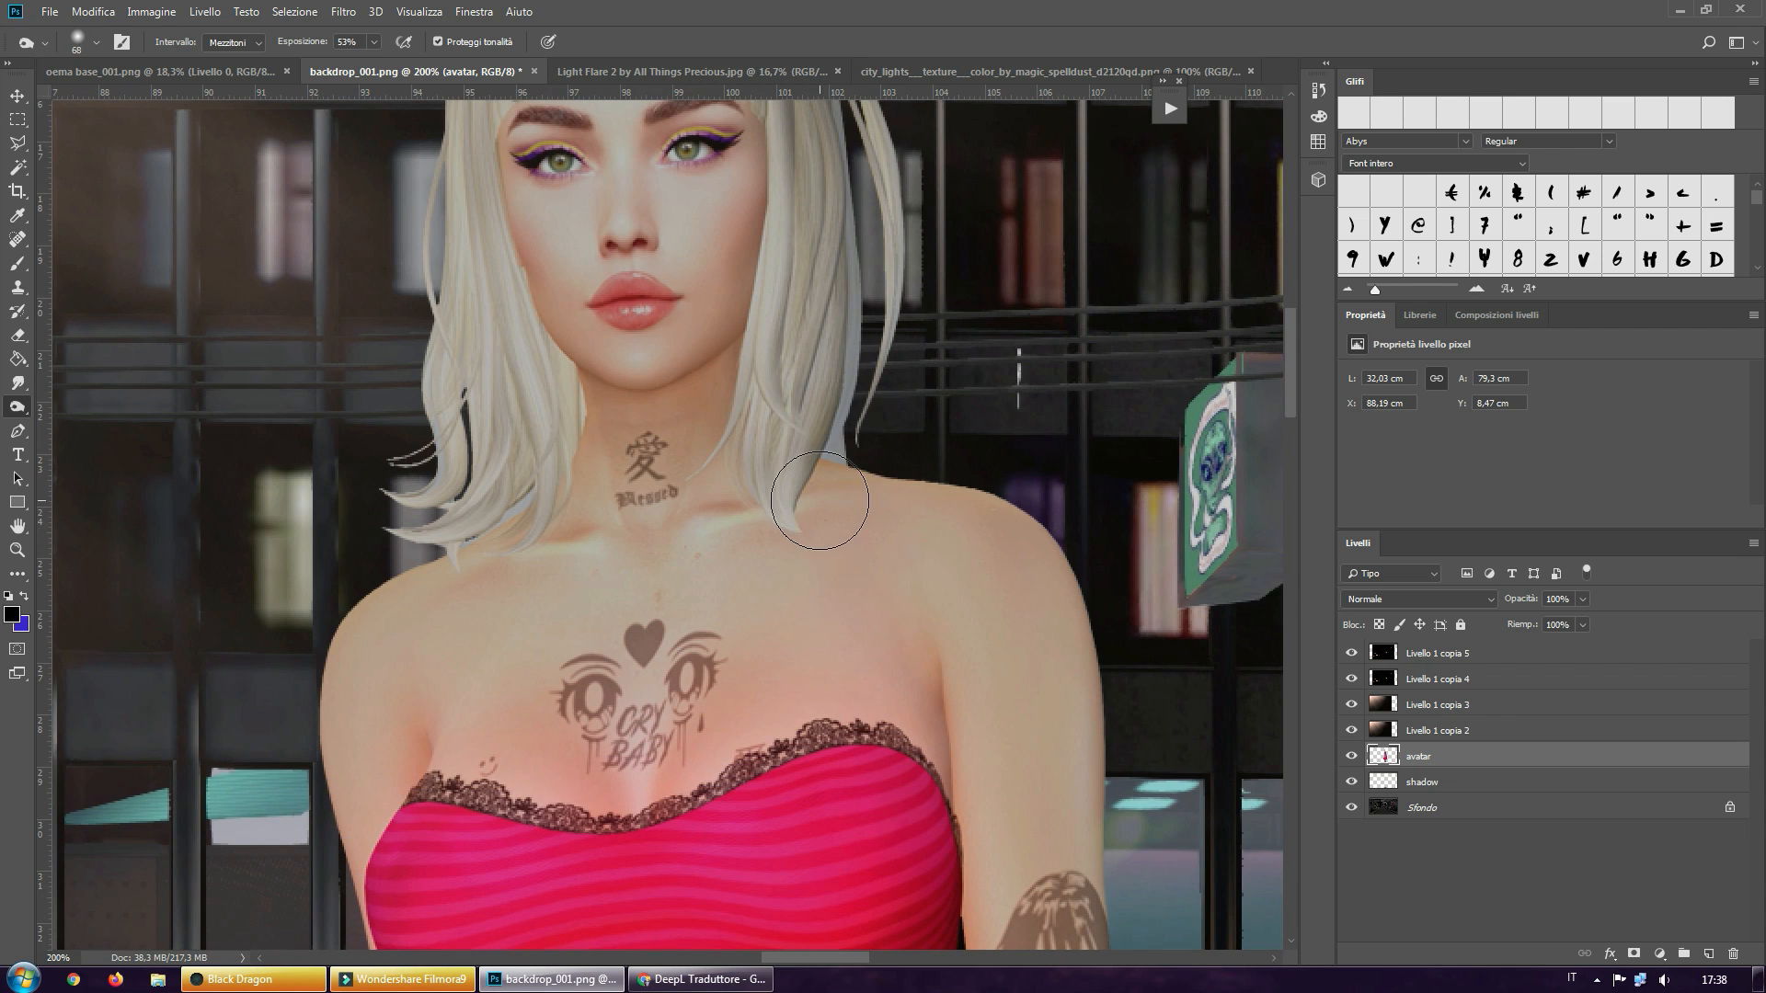
mouse_move(821, 503)
left_mouse_down()
mouse_move(997, 554)
mouse_move(1063, 648)
mouse_move(1069, 745)
mouse_move(1058, 703)
left_mouse_up()
scroll(1059, 643, "down", 4)
scroll(1059, 643, "down", 7)
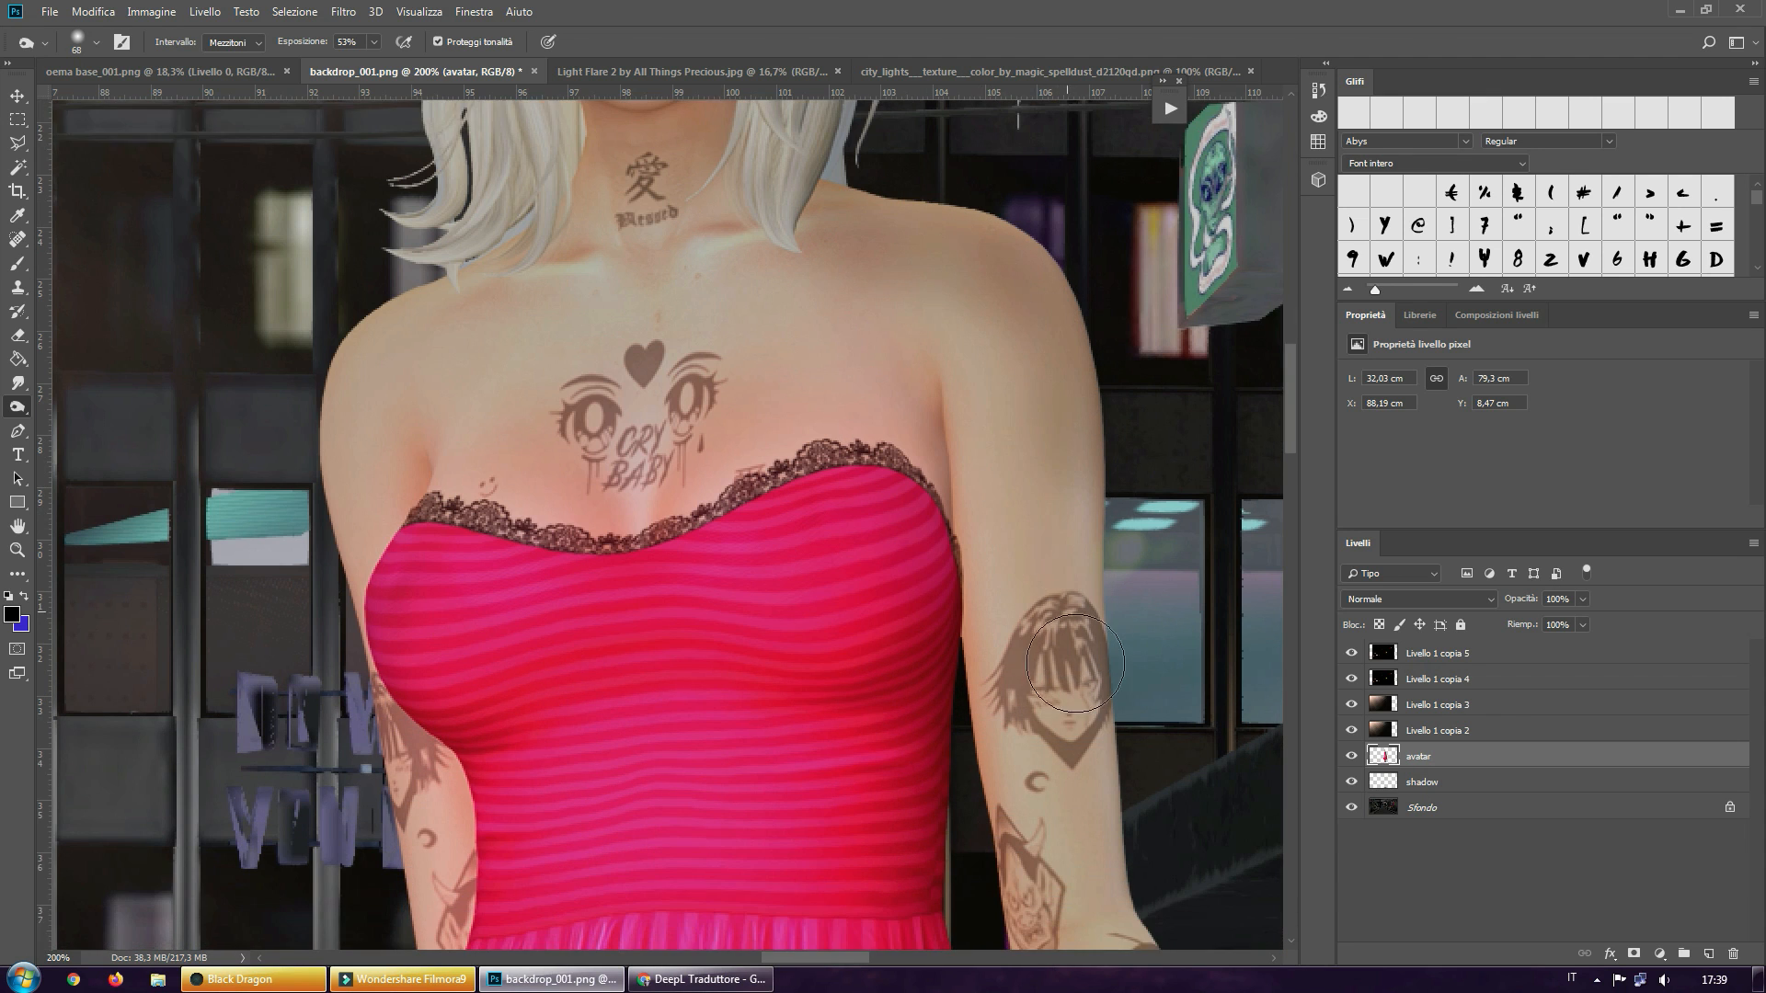
left_click_drag(1084, 510, 1095, 745)
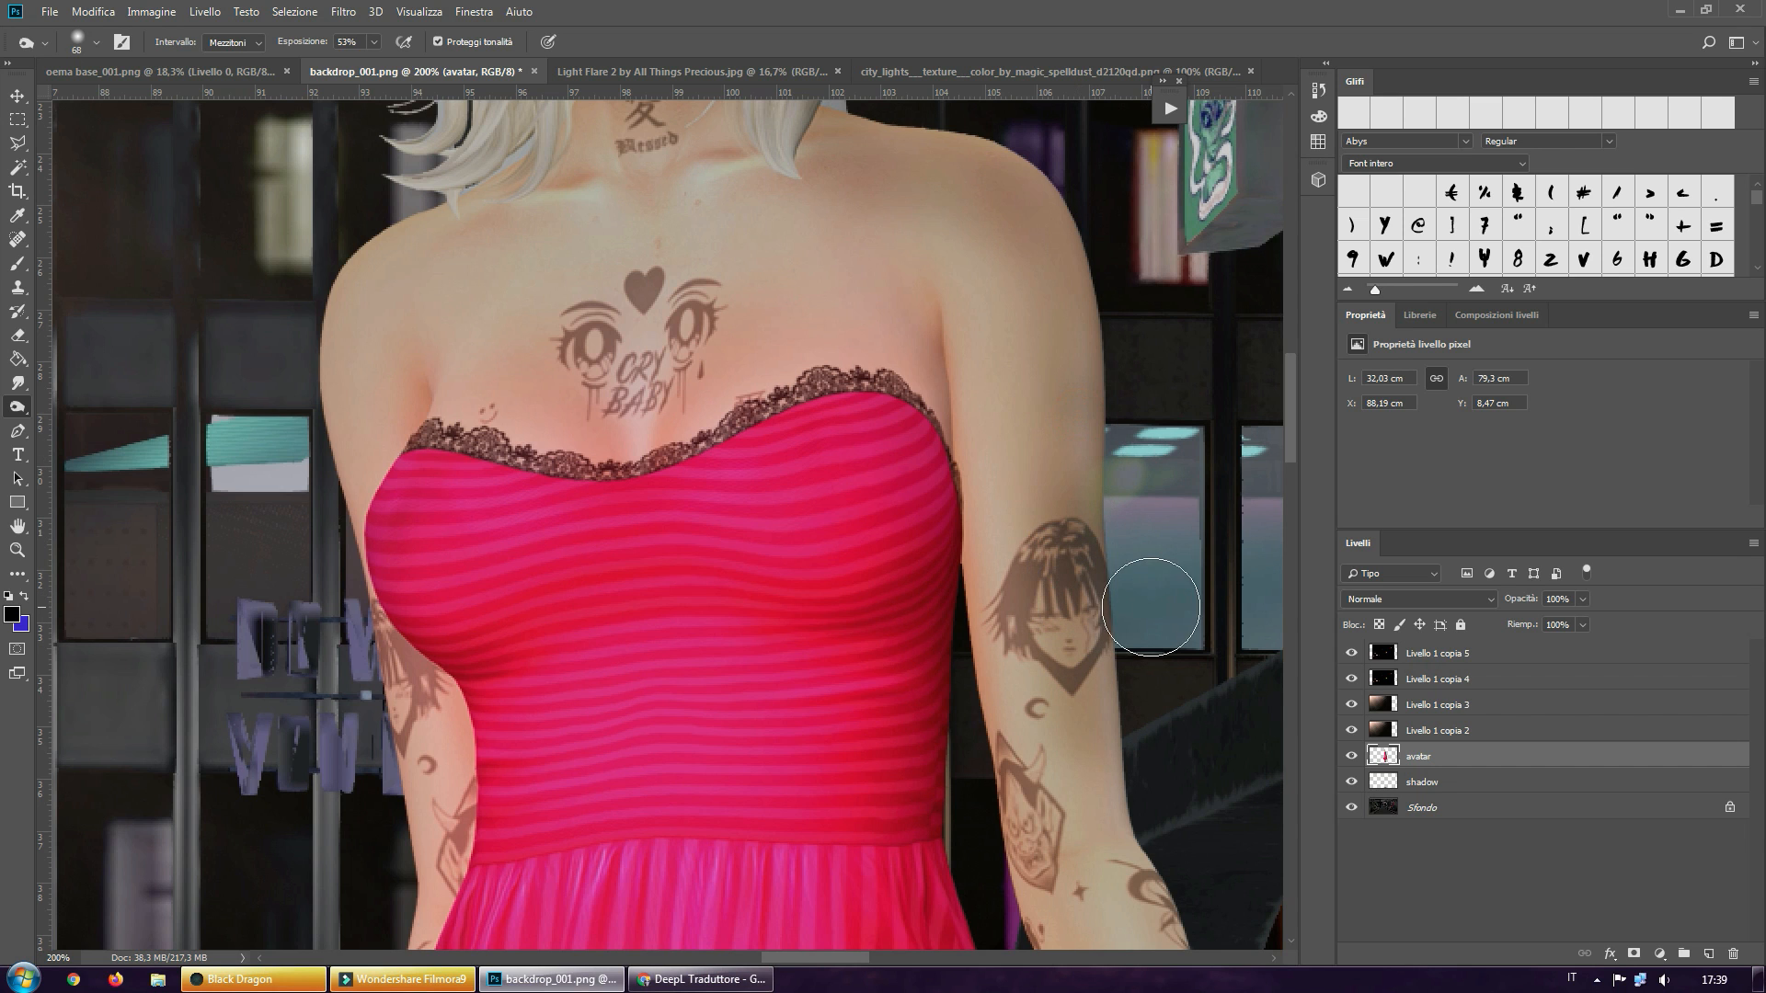
scroll(1142, 605, "down", 3)
scroll(1142, 605, "down", 5)
scroll(1150, 603, "up", 9)
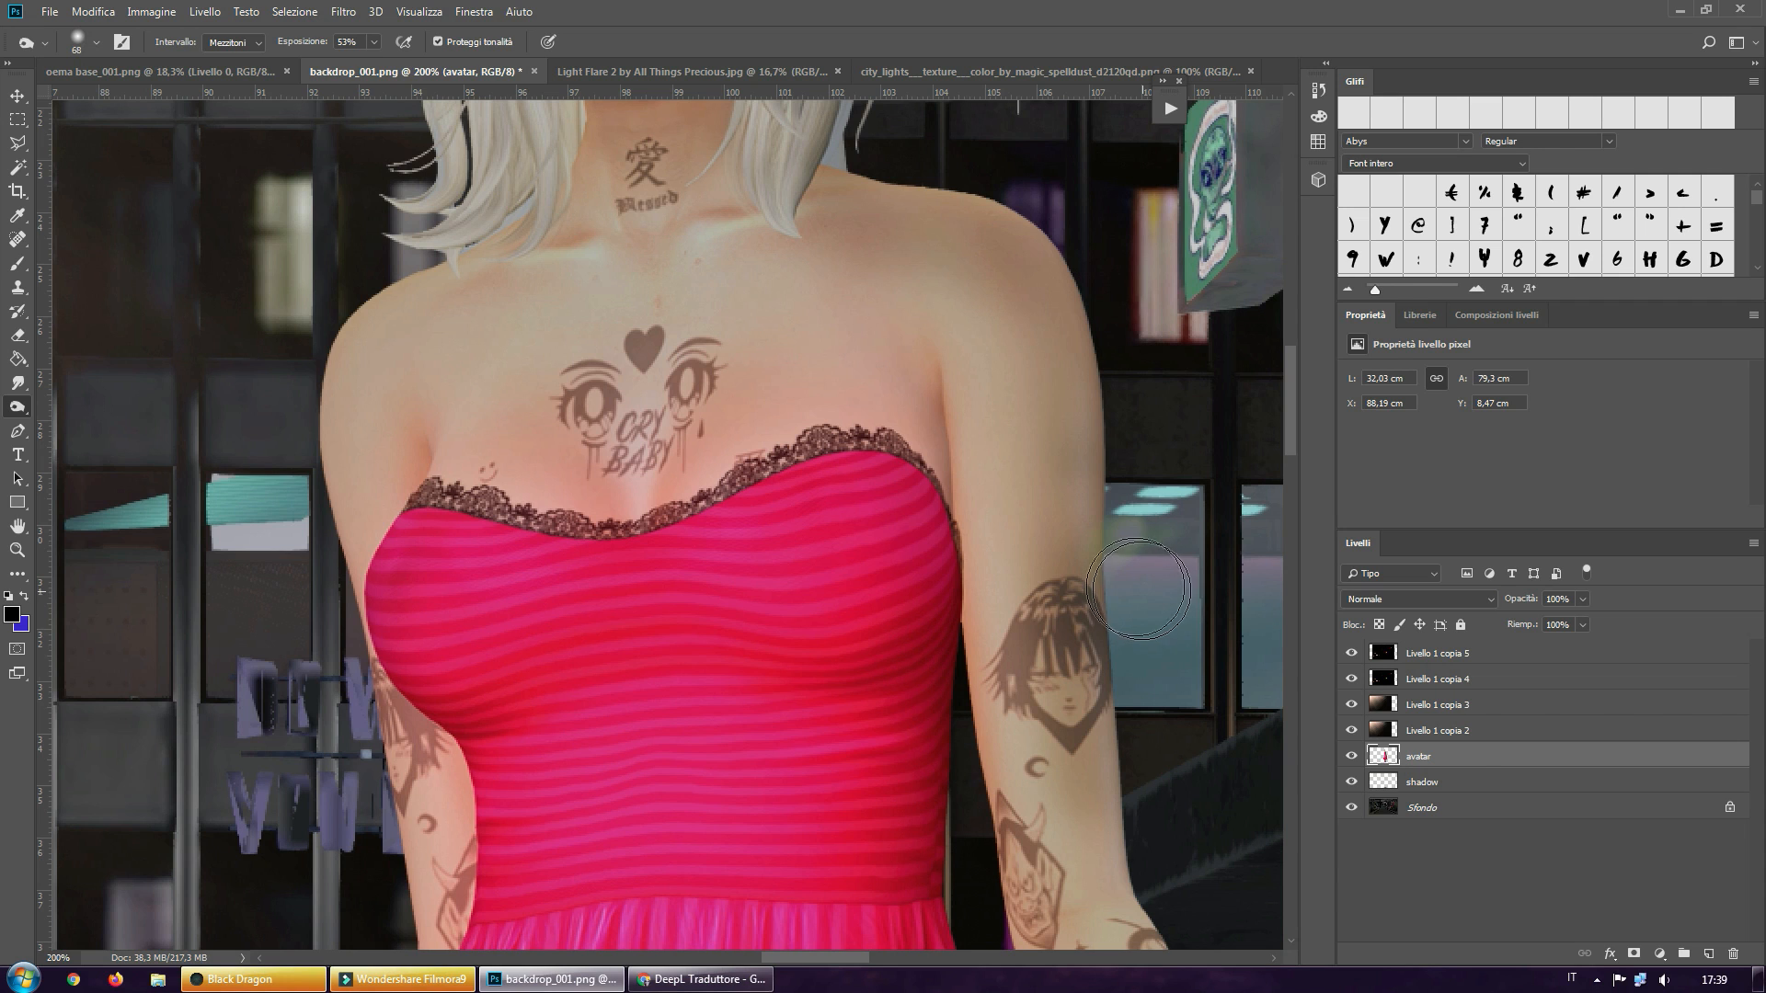
Enlarge the Burn brush to 243 px and darken the outer edge of the shaded arm from the elbow to the hand
mouse_move(1139, 589)
right_mouse_down("alt")
mouse_move(1196, 589)
mouse_move(1182, 387)
right_mouse_up("alt")
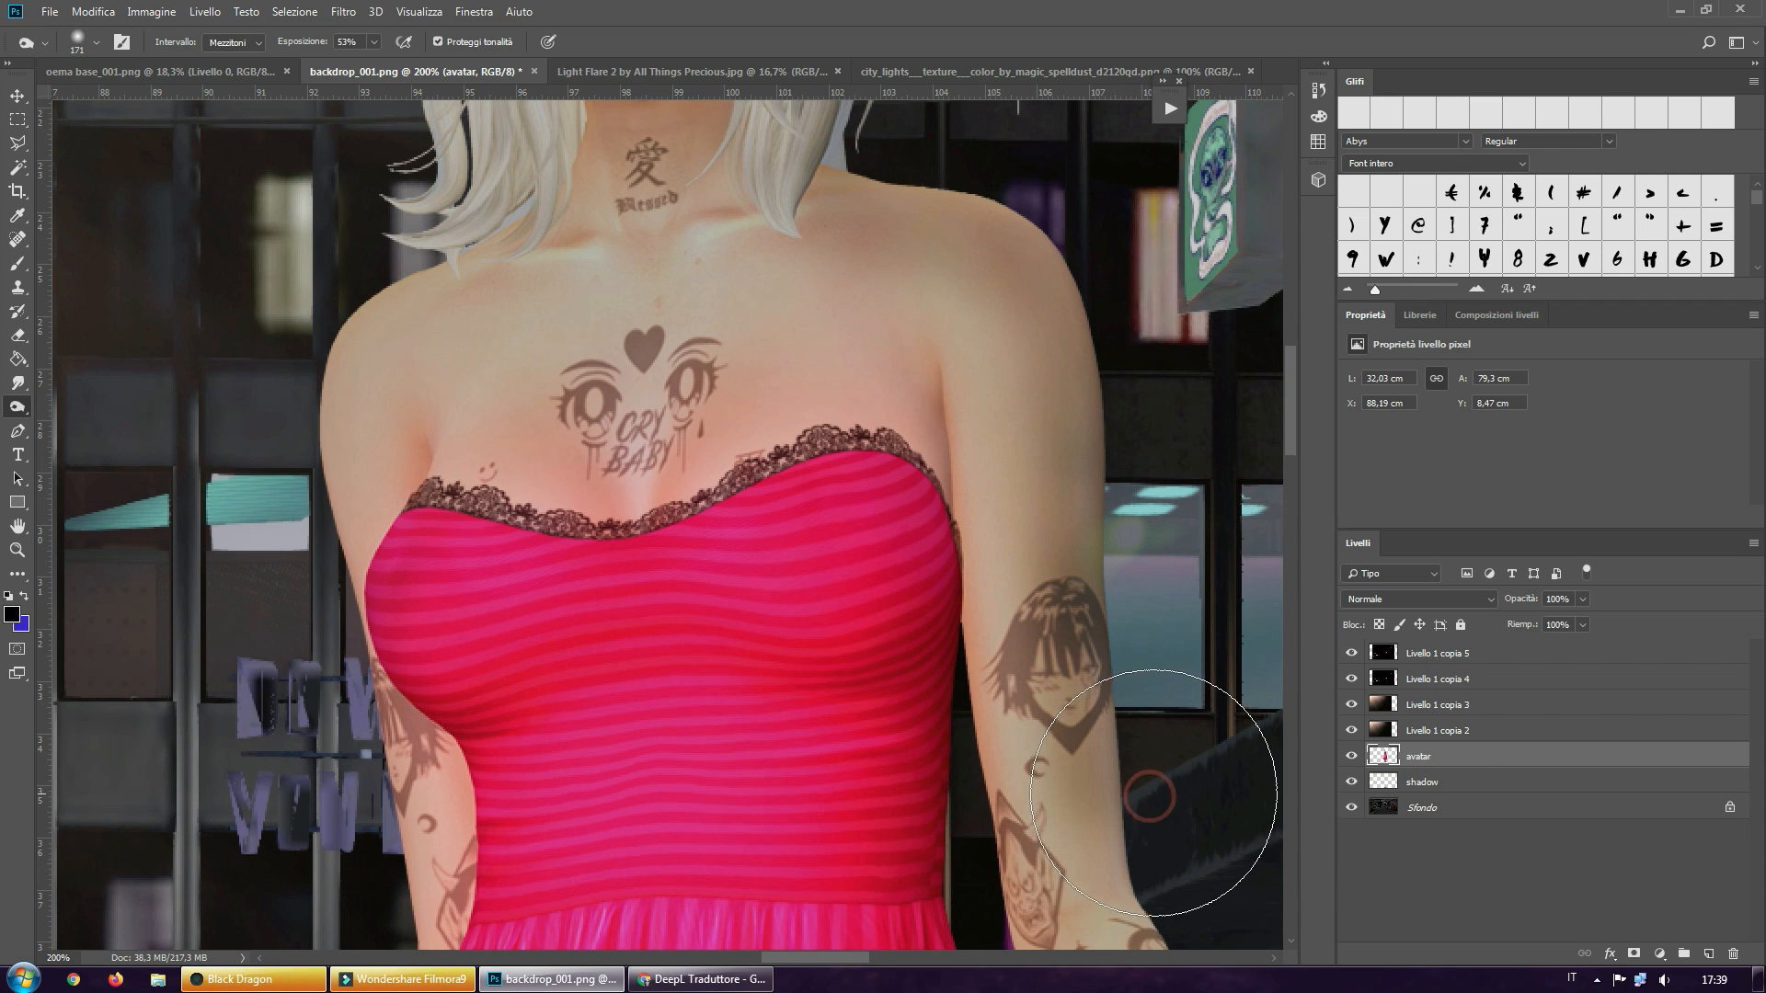
scroll(1155, 793, "down", 4)
right_click_drag(1164, 727, 1185, 575, "alt")
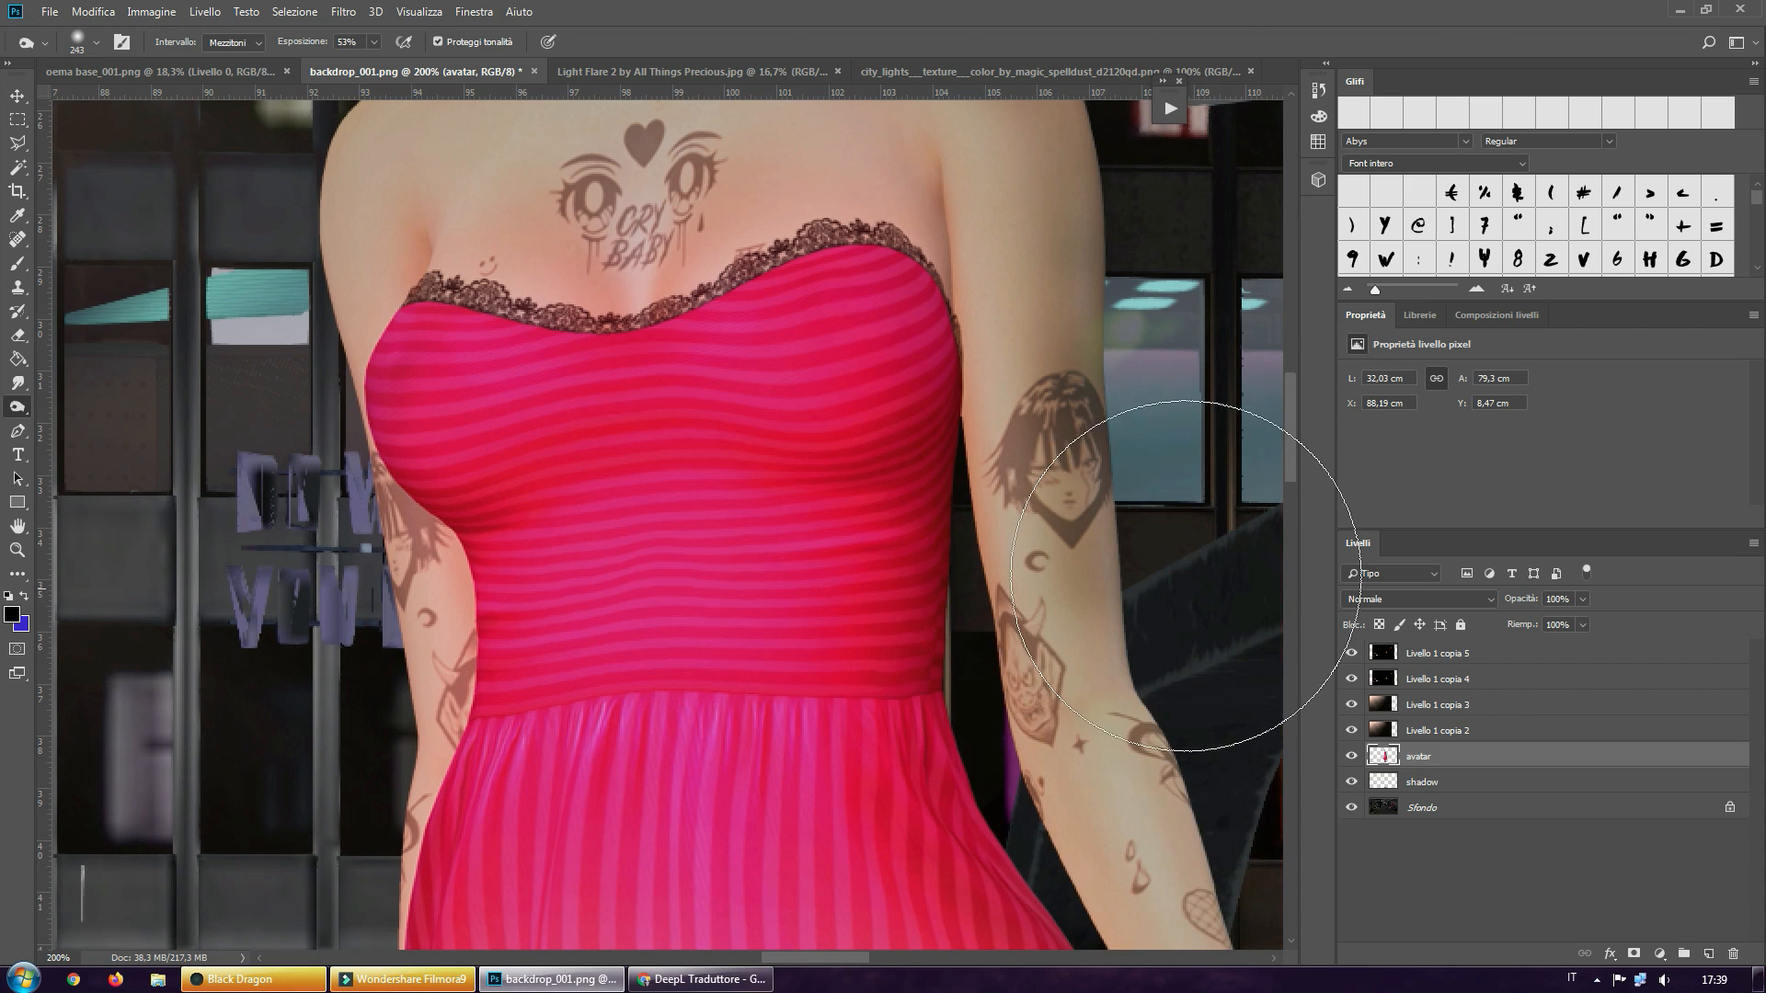
mouse_move(1180, 584)
left_mouse_down()
mouse_move(1167, 536)
mouse_move(1228, 756)
left_mouse_up()
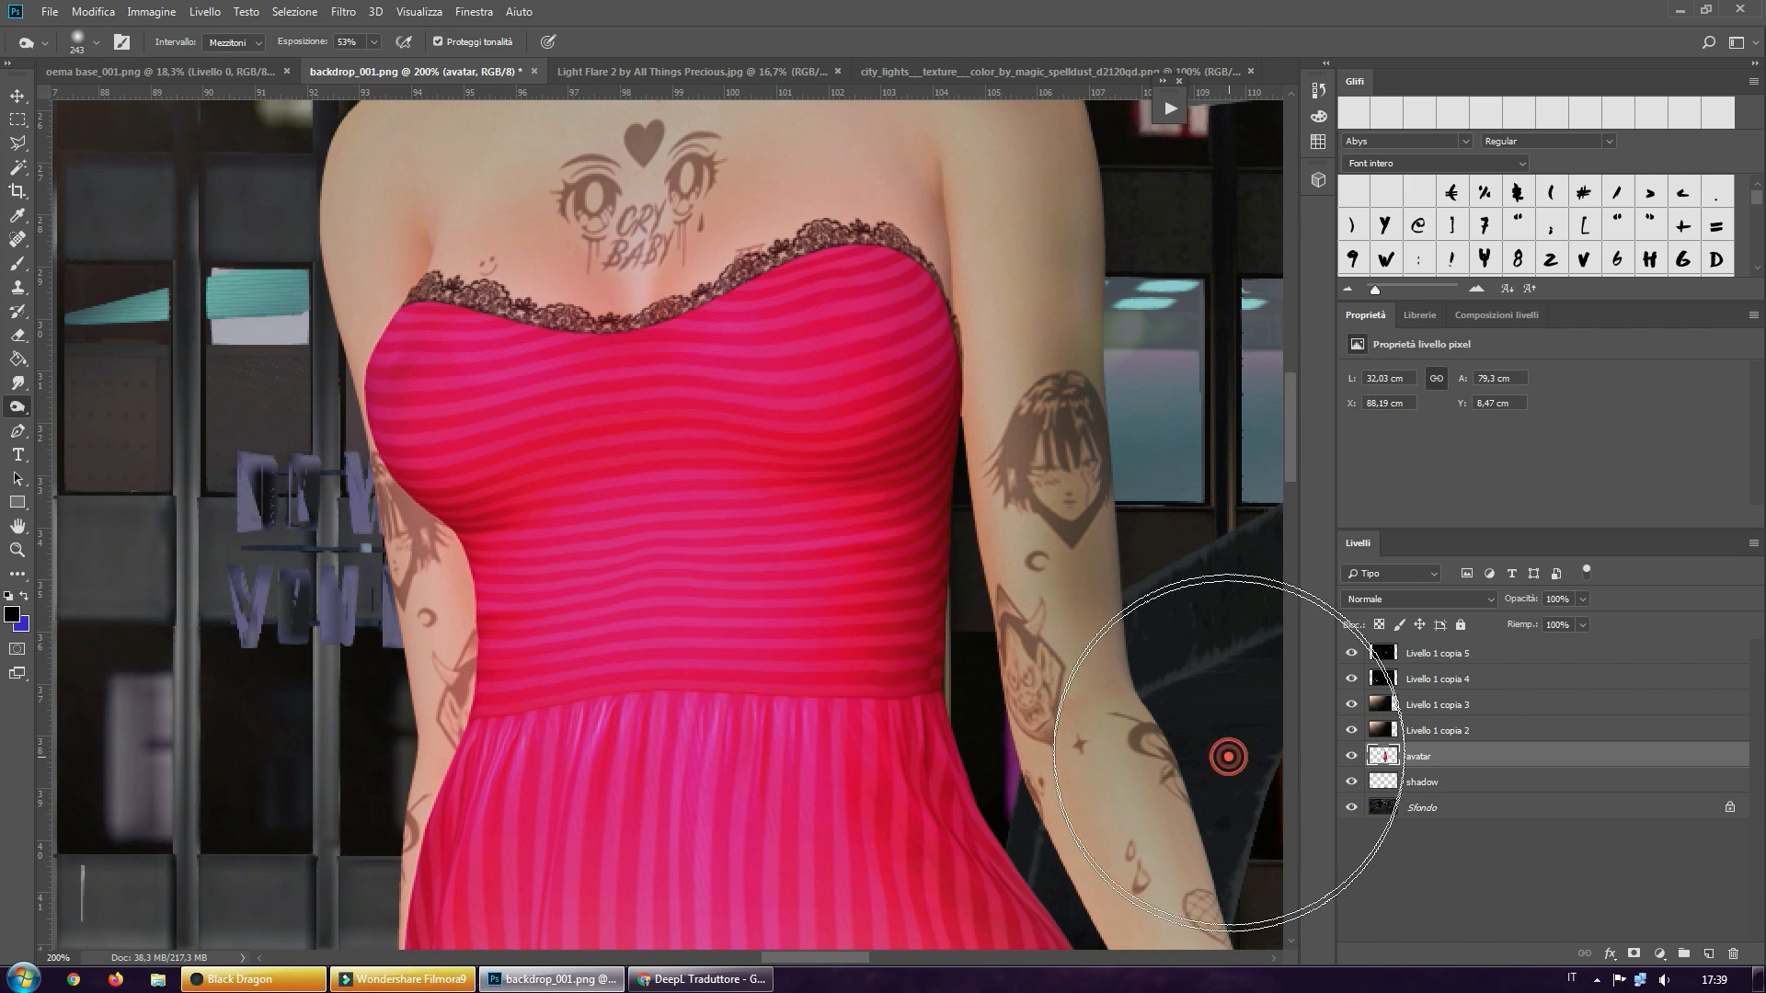
scroll(1228, 756, "down", 4)
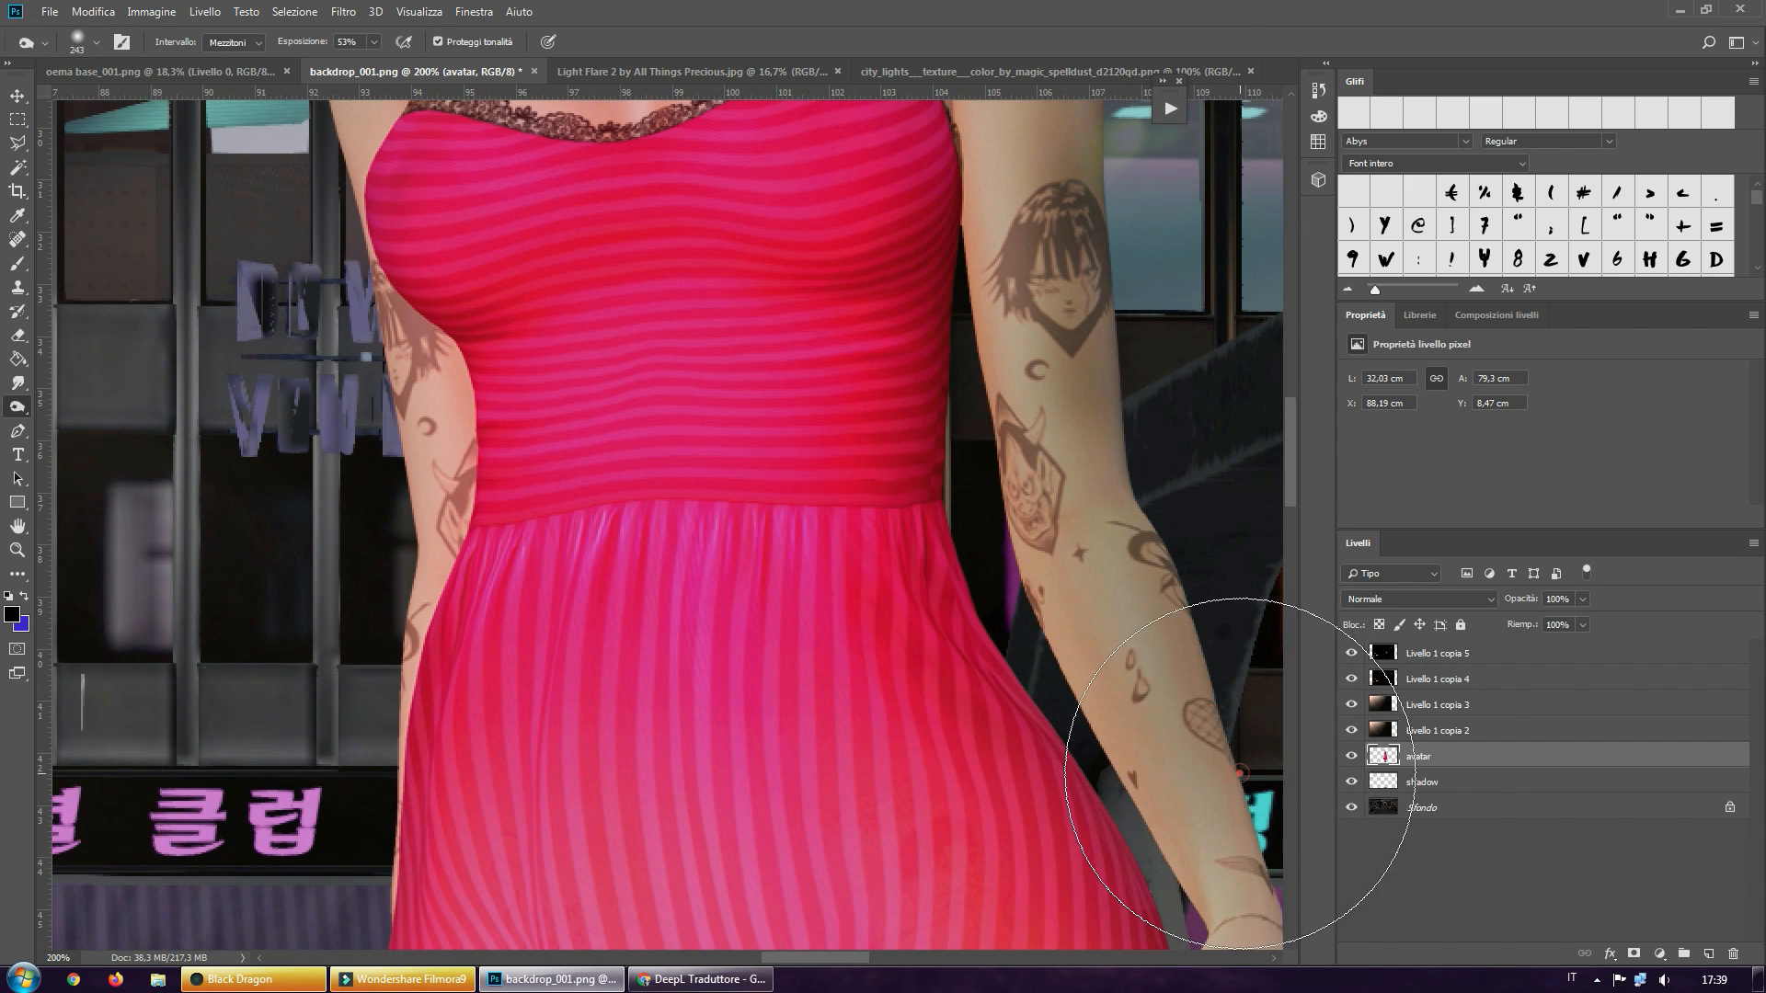
scroll(1239, 773, "down", 5)
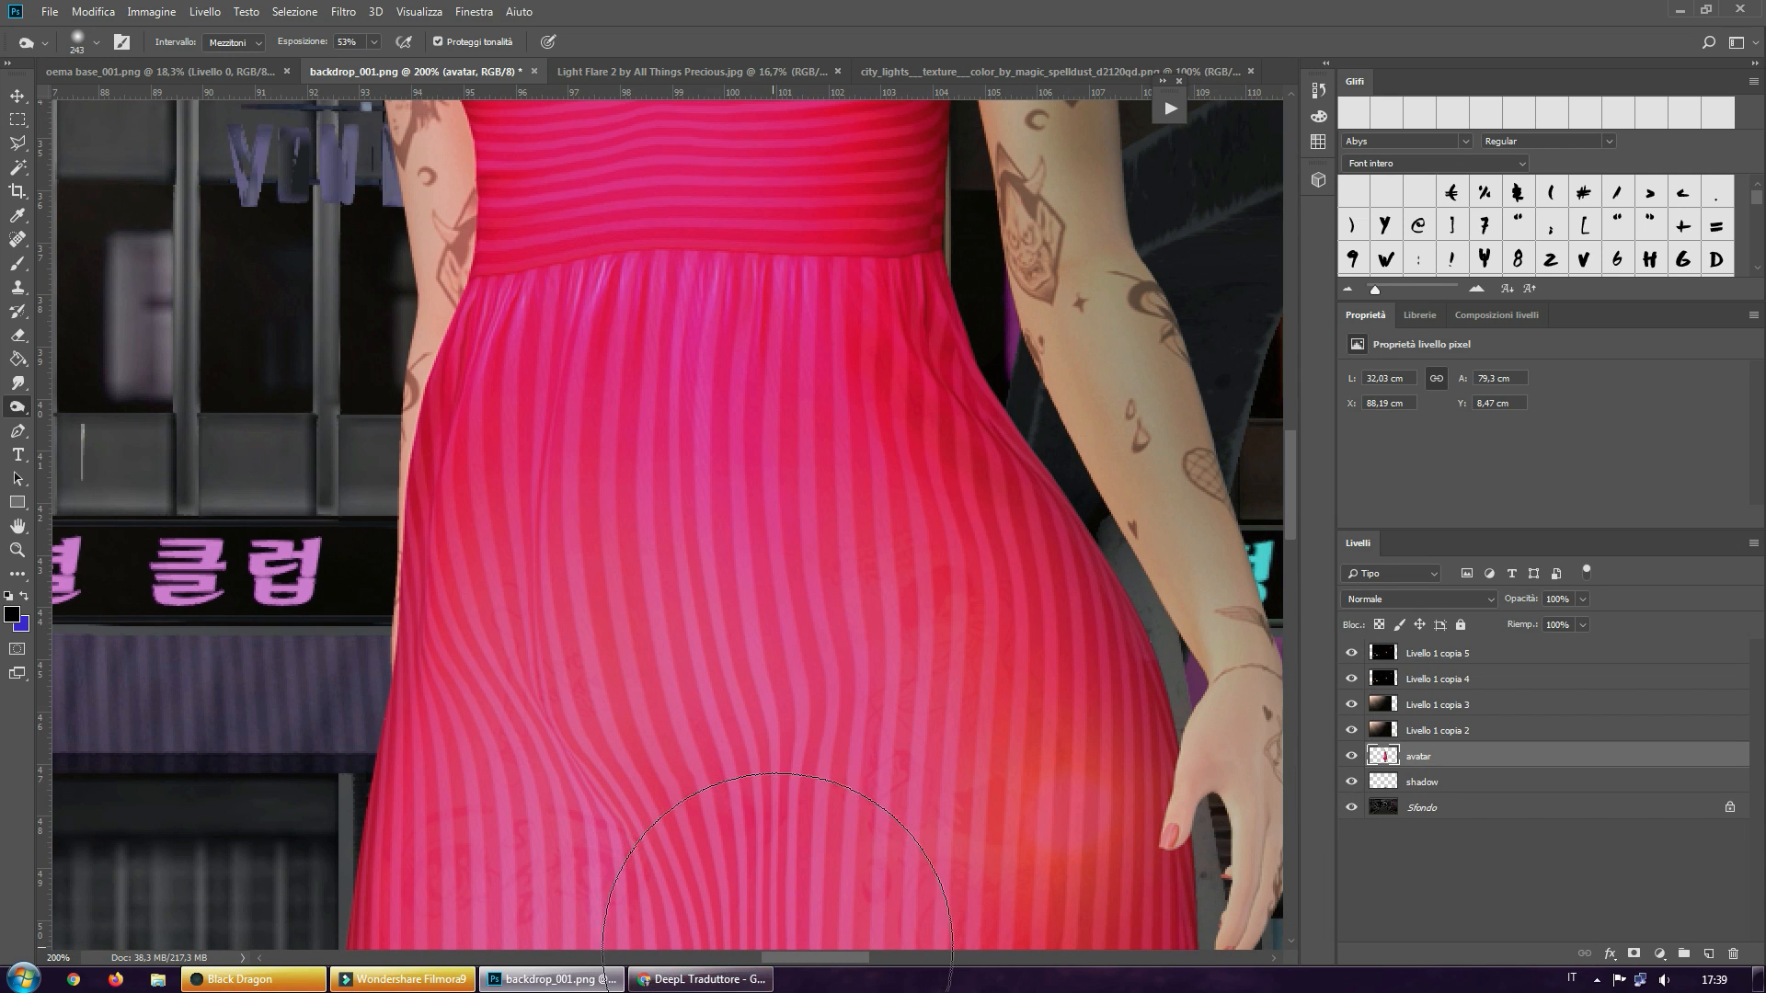
scroll(818, 950, "right", 6)
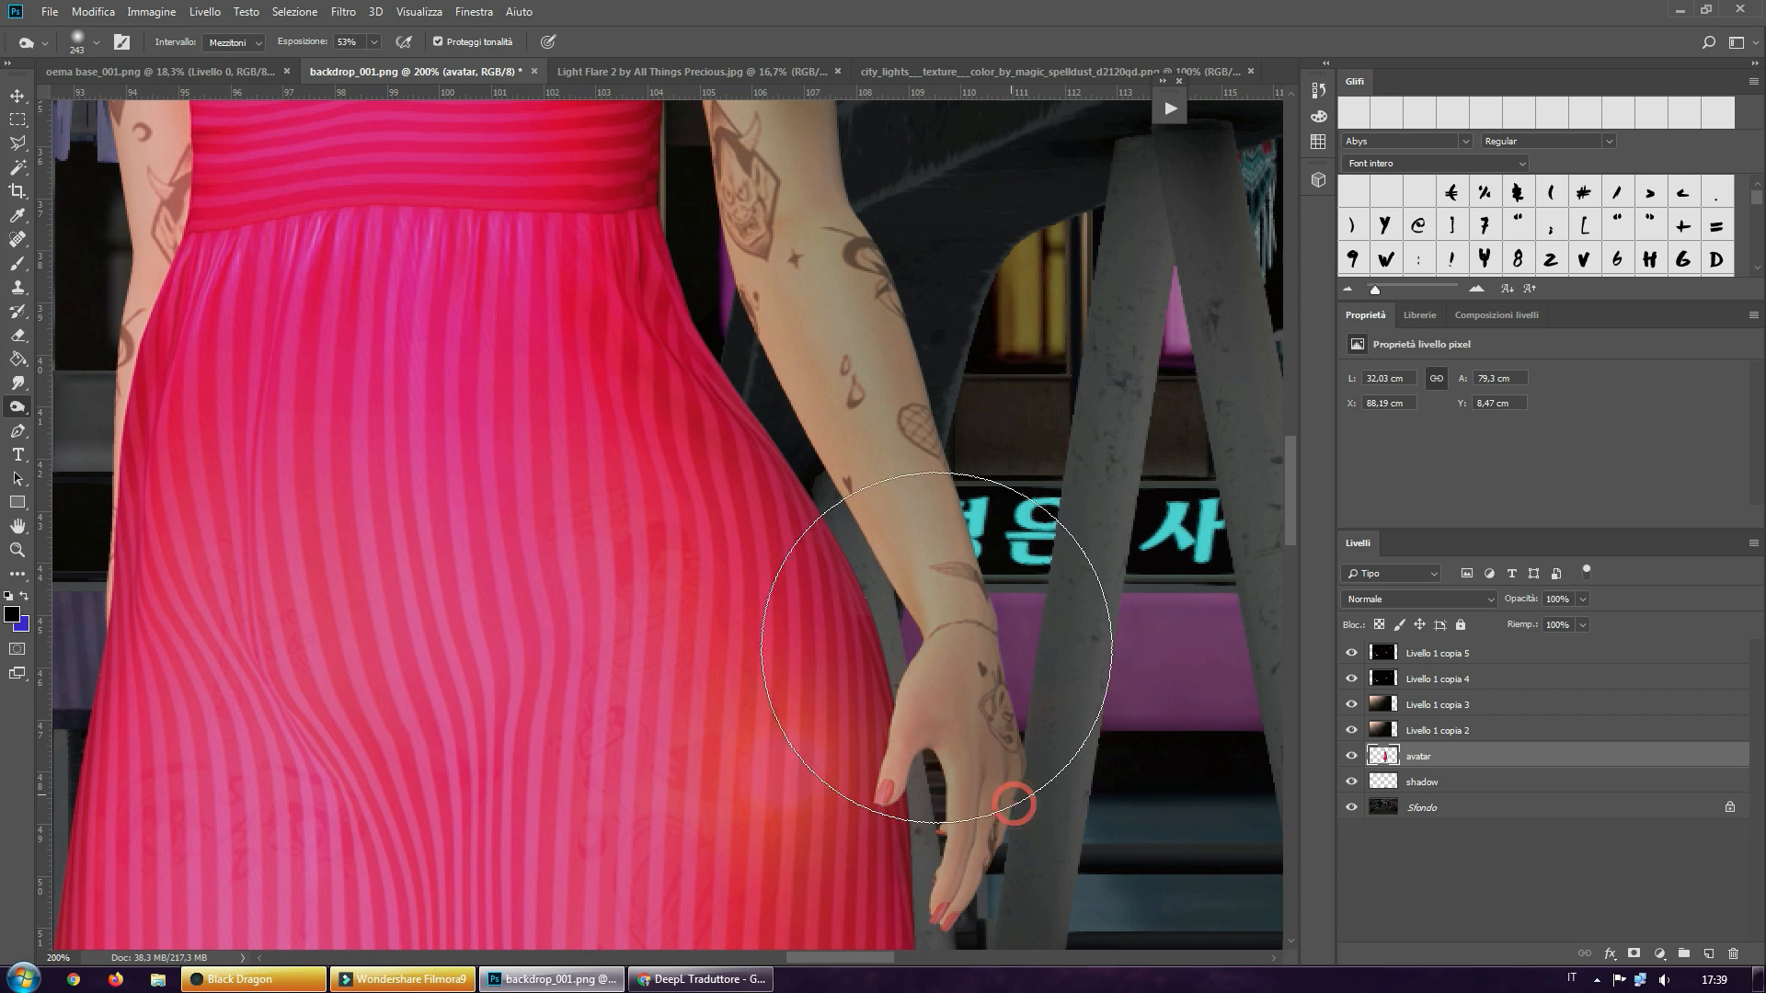
Burn the shaded side of the dress along the waist and hip next to the darkened arm
scroll(791, 432, "up", 2)
scroll(791, 431, "up", 7)
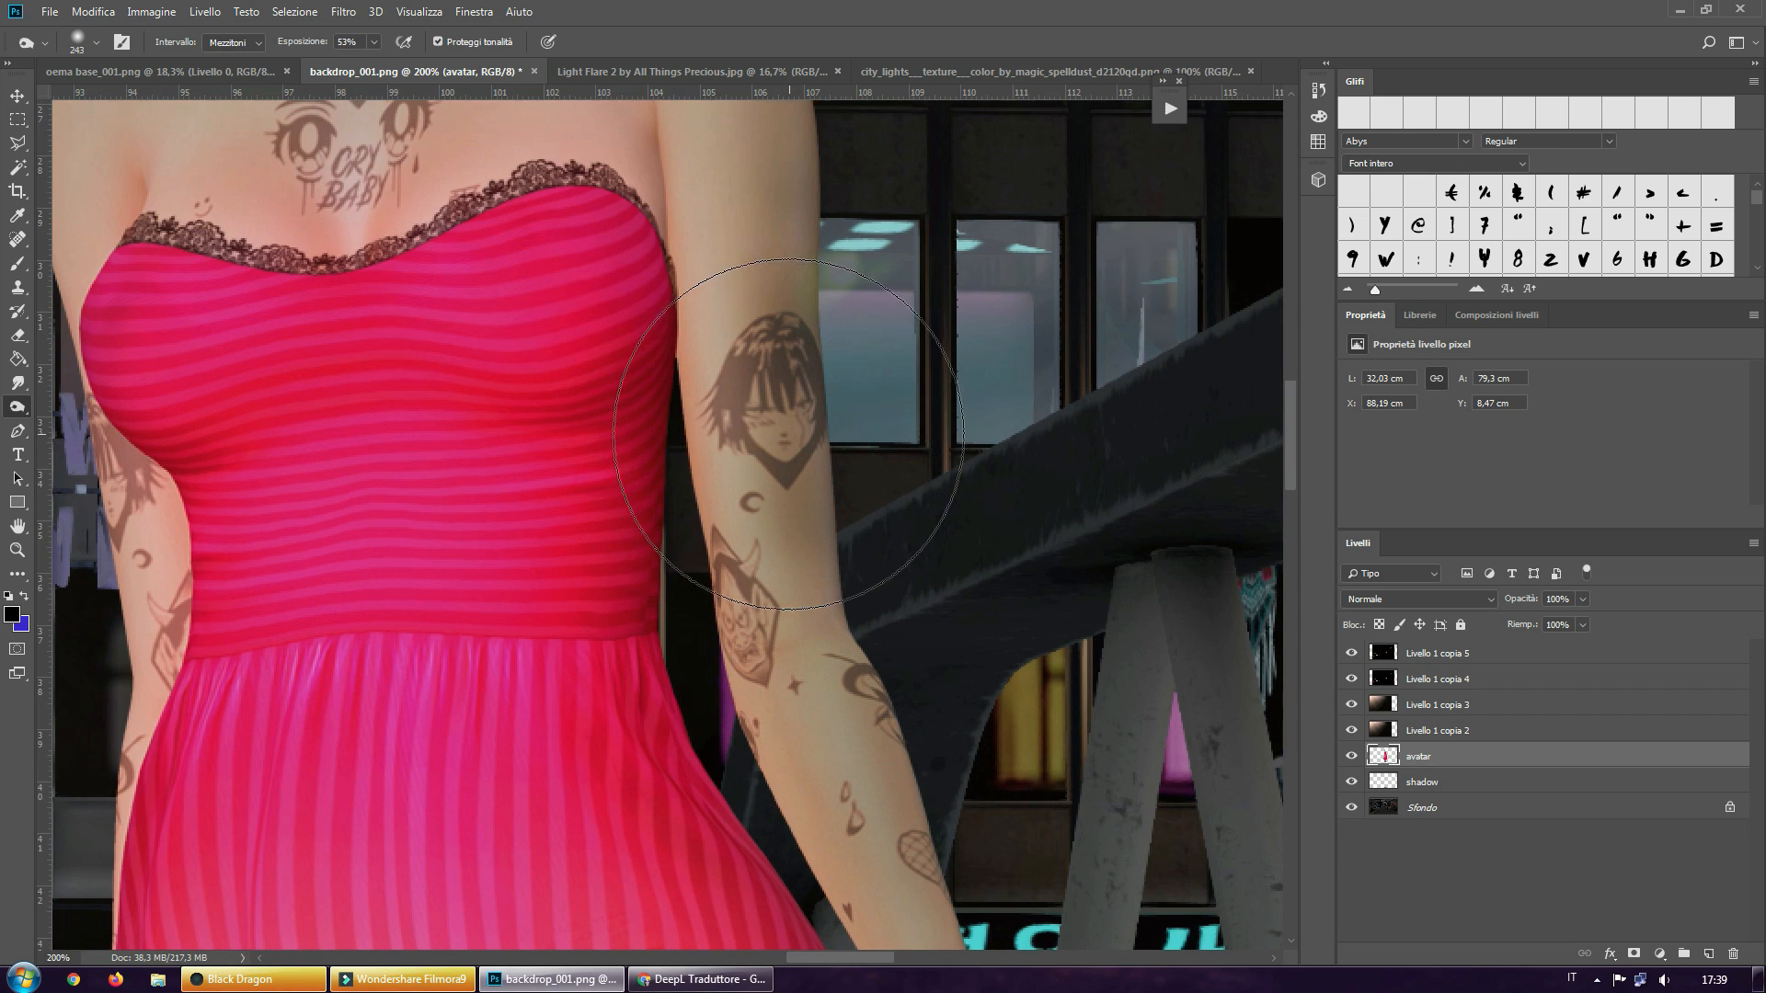
scroll(631, 552, "down", 2)
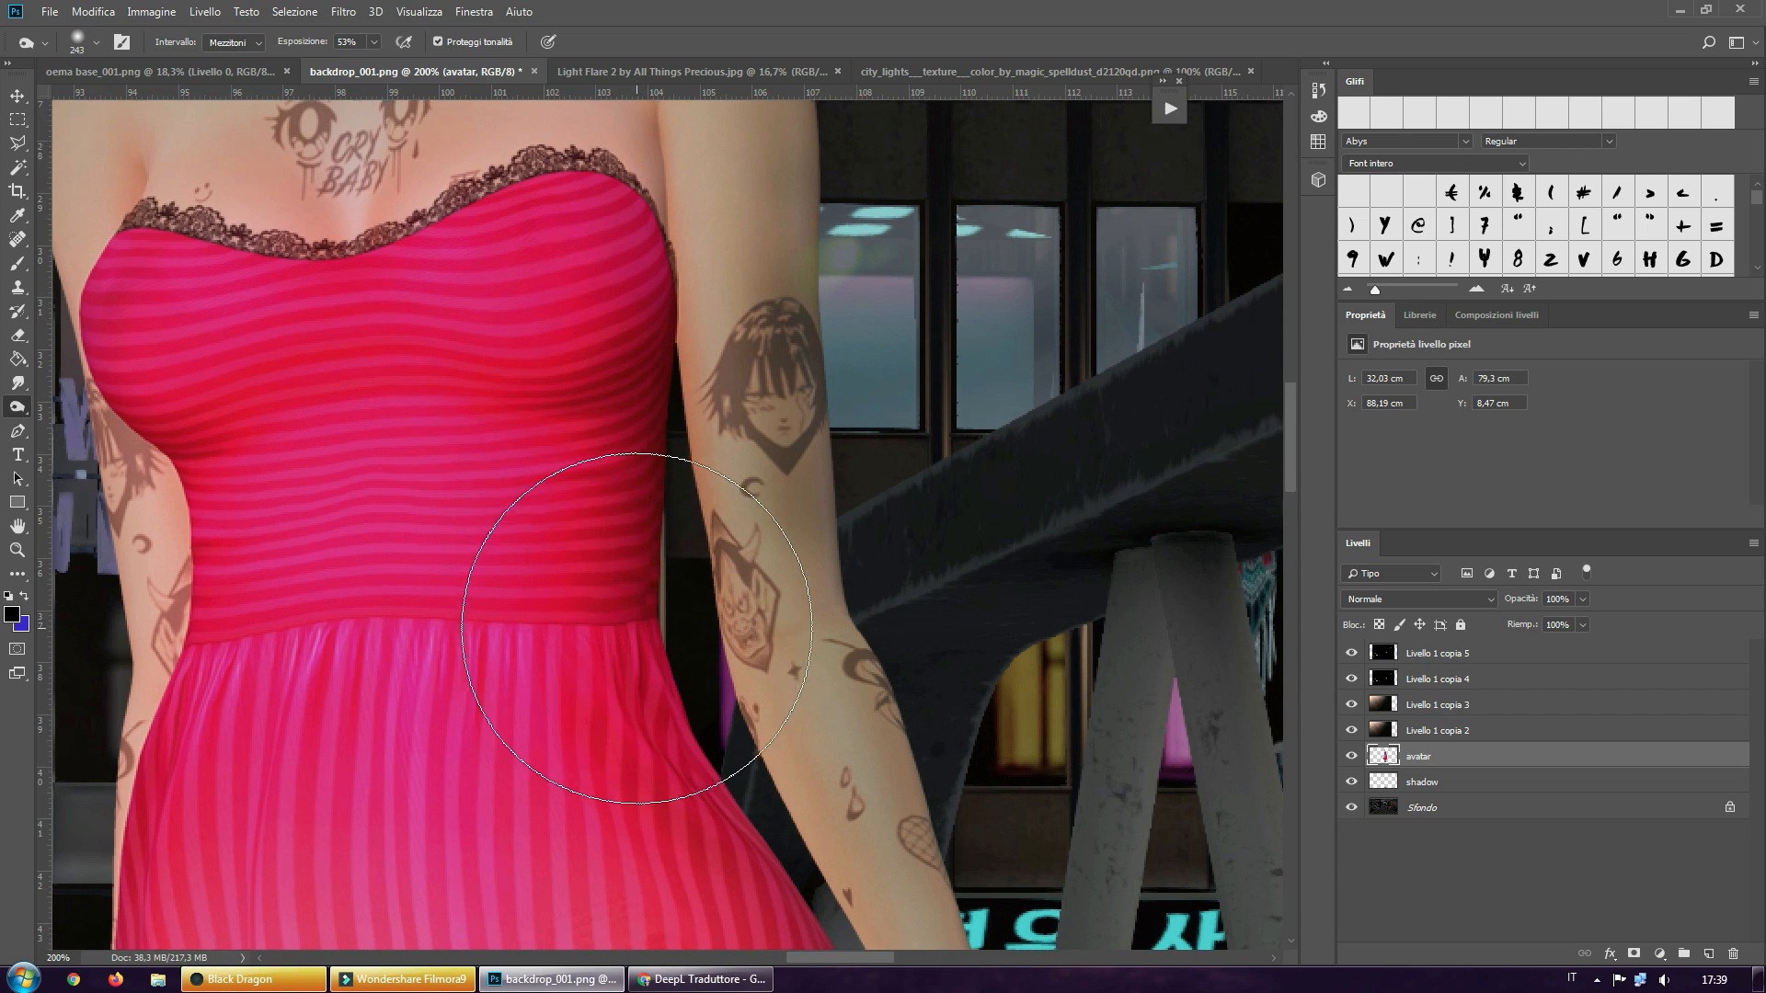
scroll(671, 772, "down", 4)
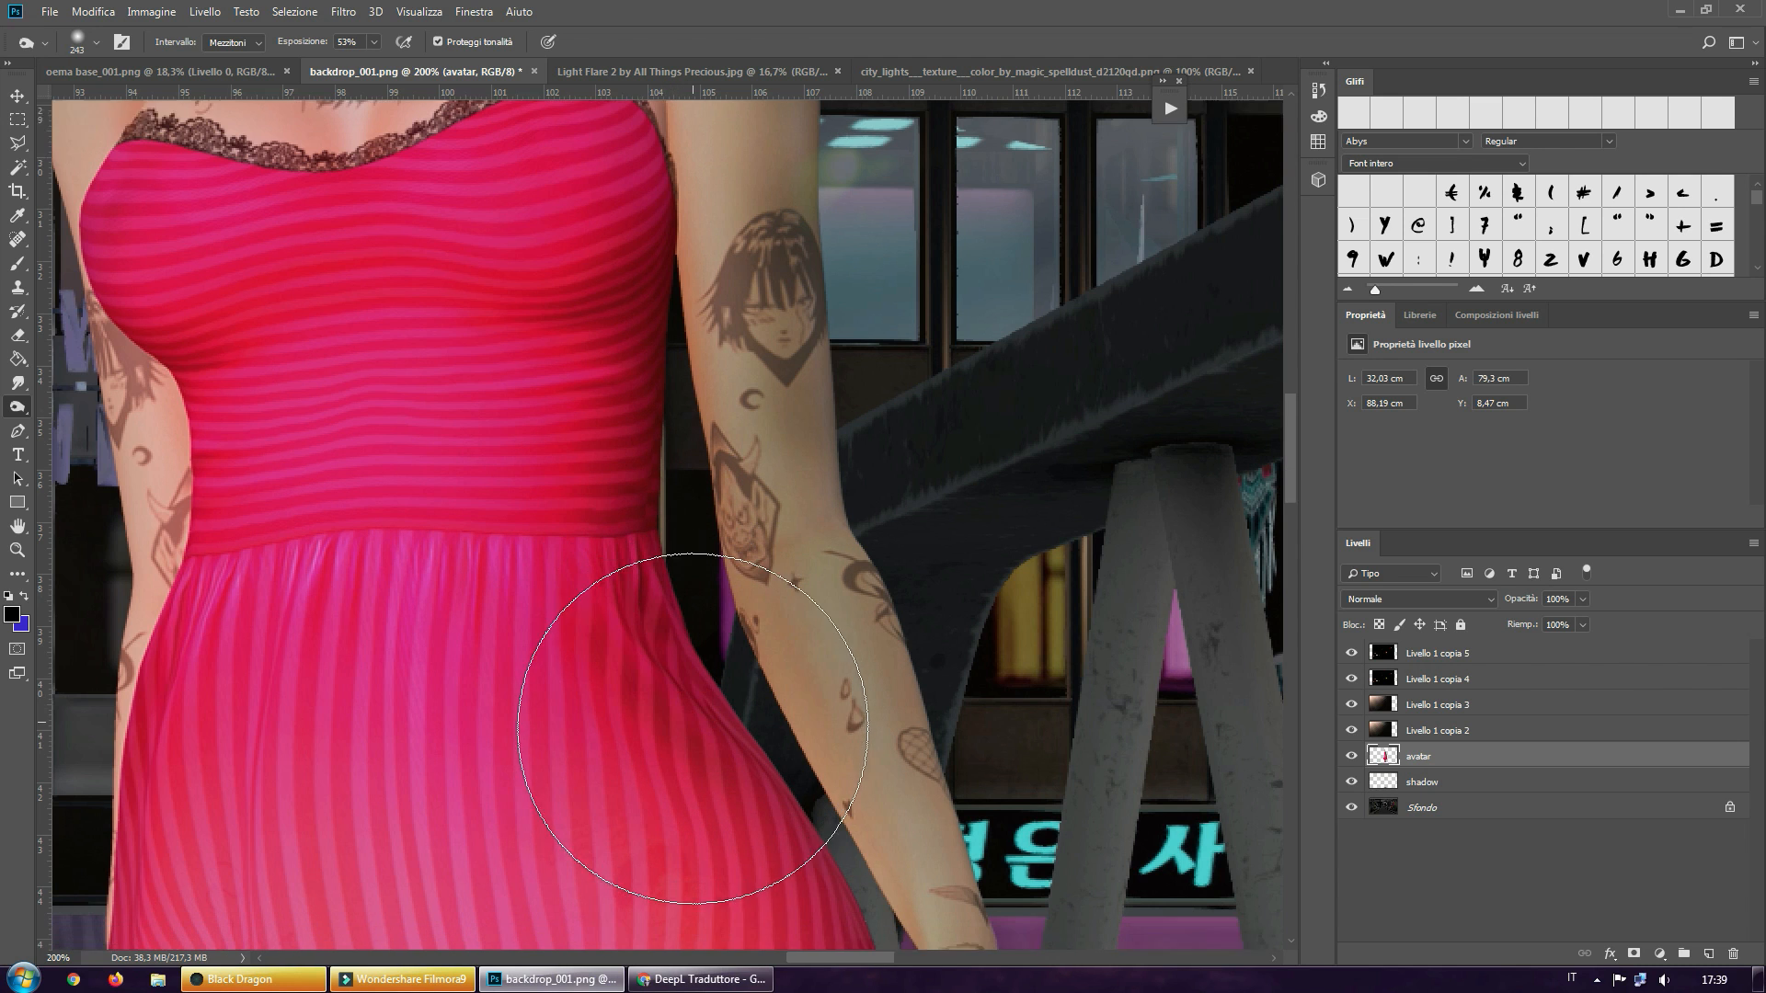
scroll(697, 707, "down", 2)
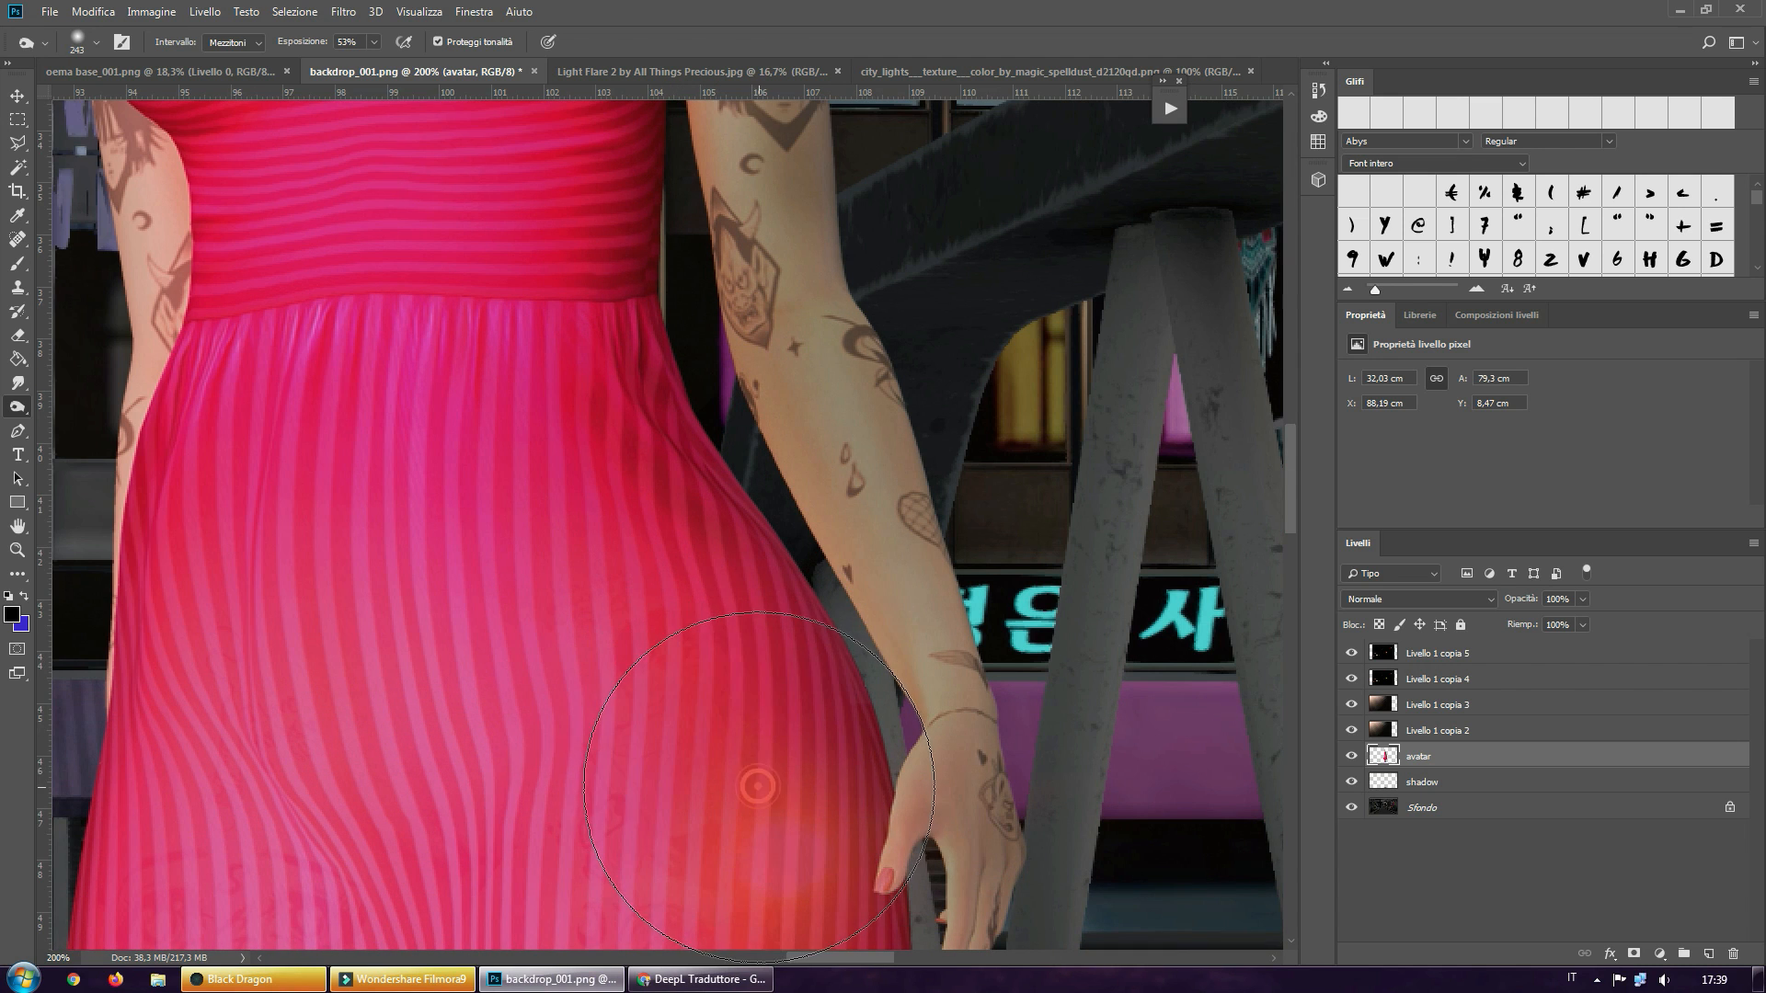
Continue the burn shading down the shaded edge of the striped skirt from the hip to the ruffle seam
scroll(745, 754, "down", 2)
scroll(757, 769, "down", 3)
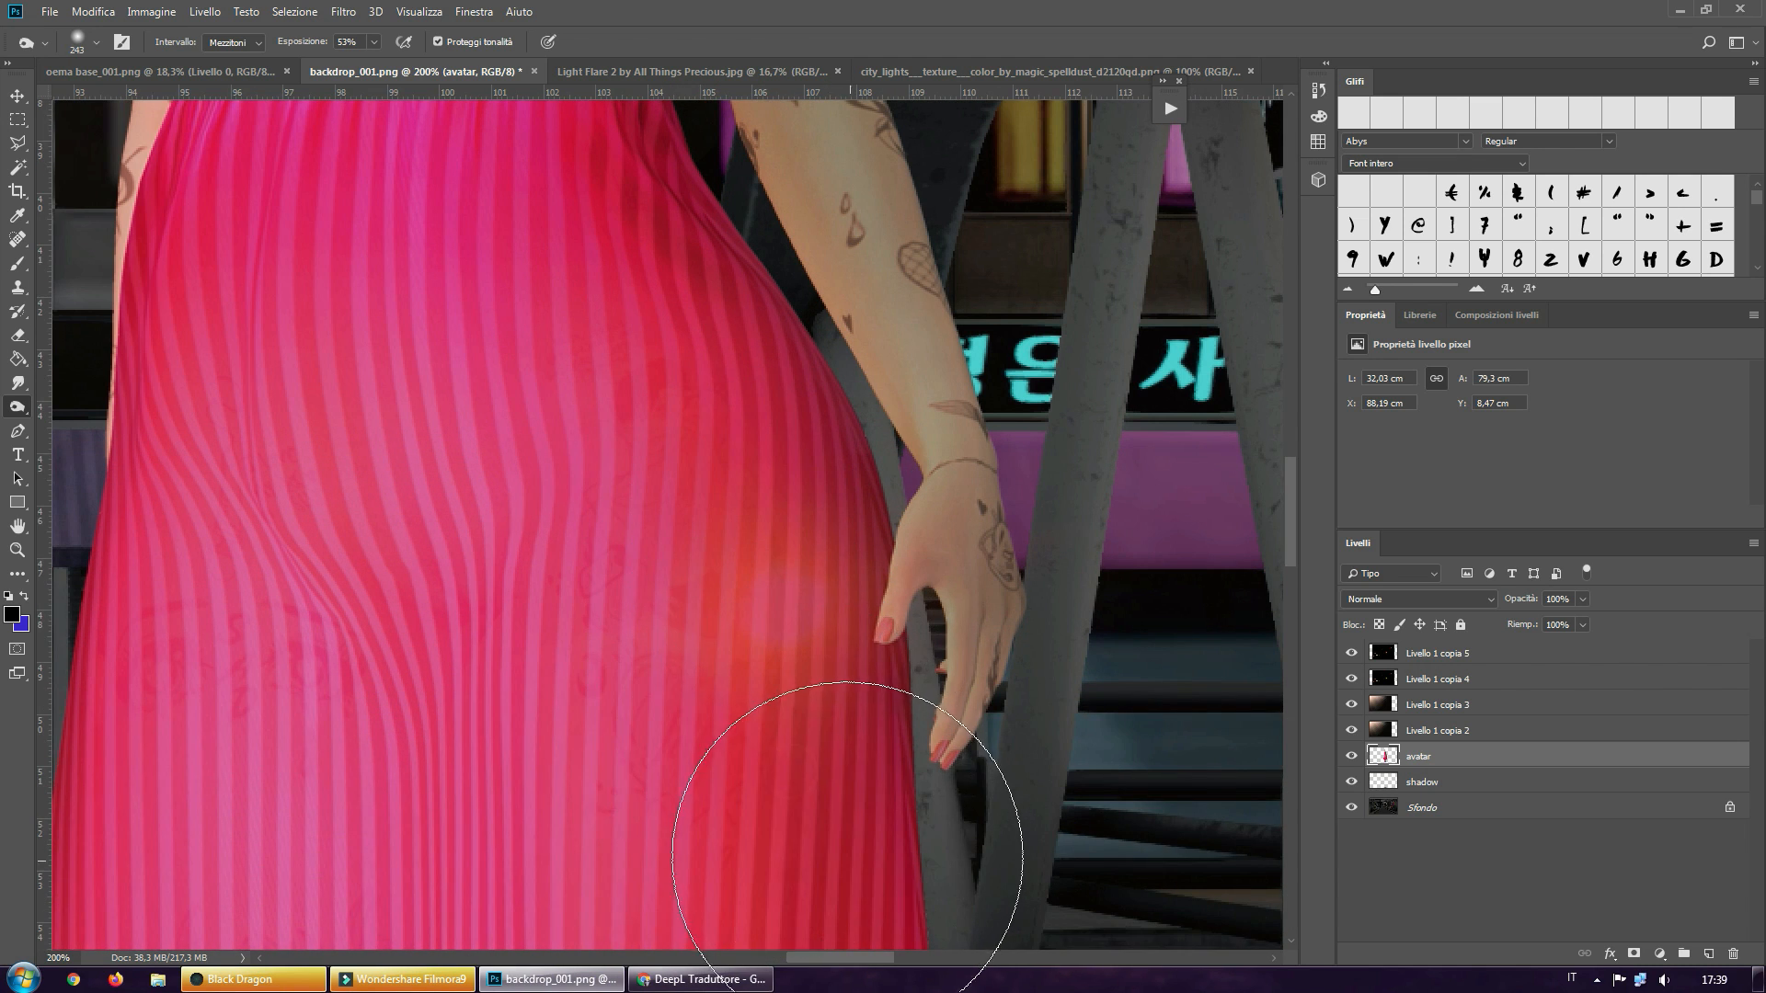
scroll(855, 826, "down", 1)
scroll(841, 809, "down", 3)
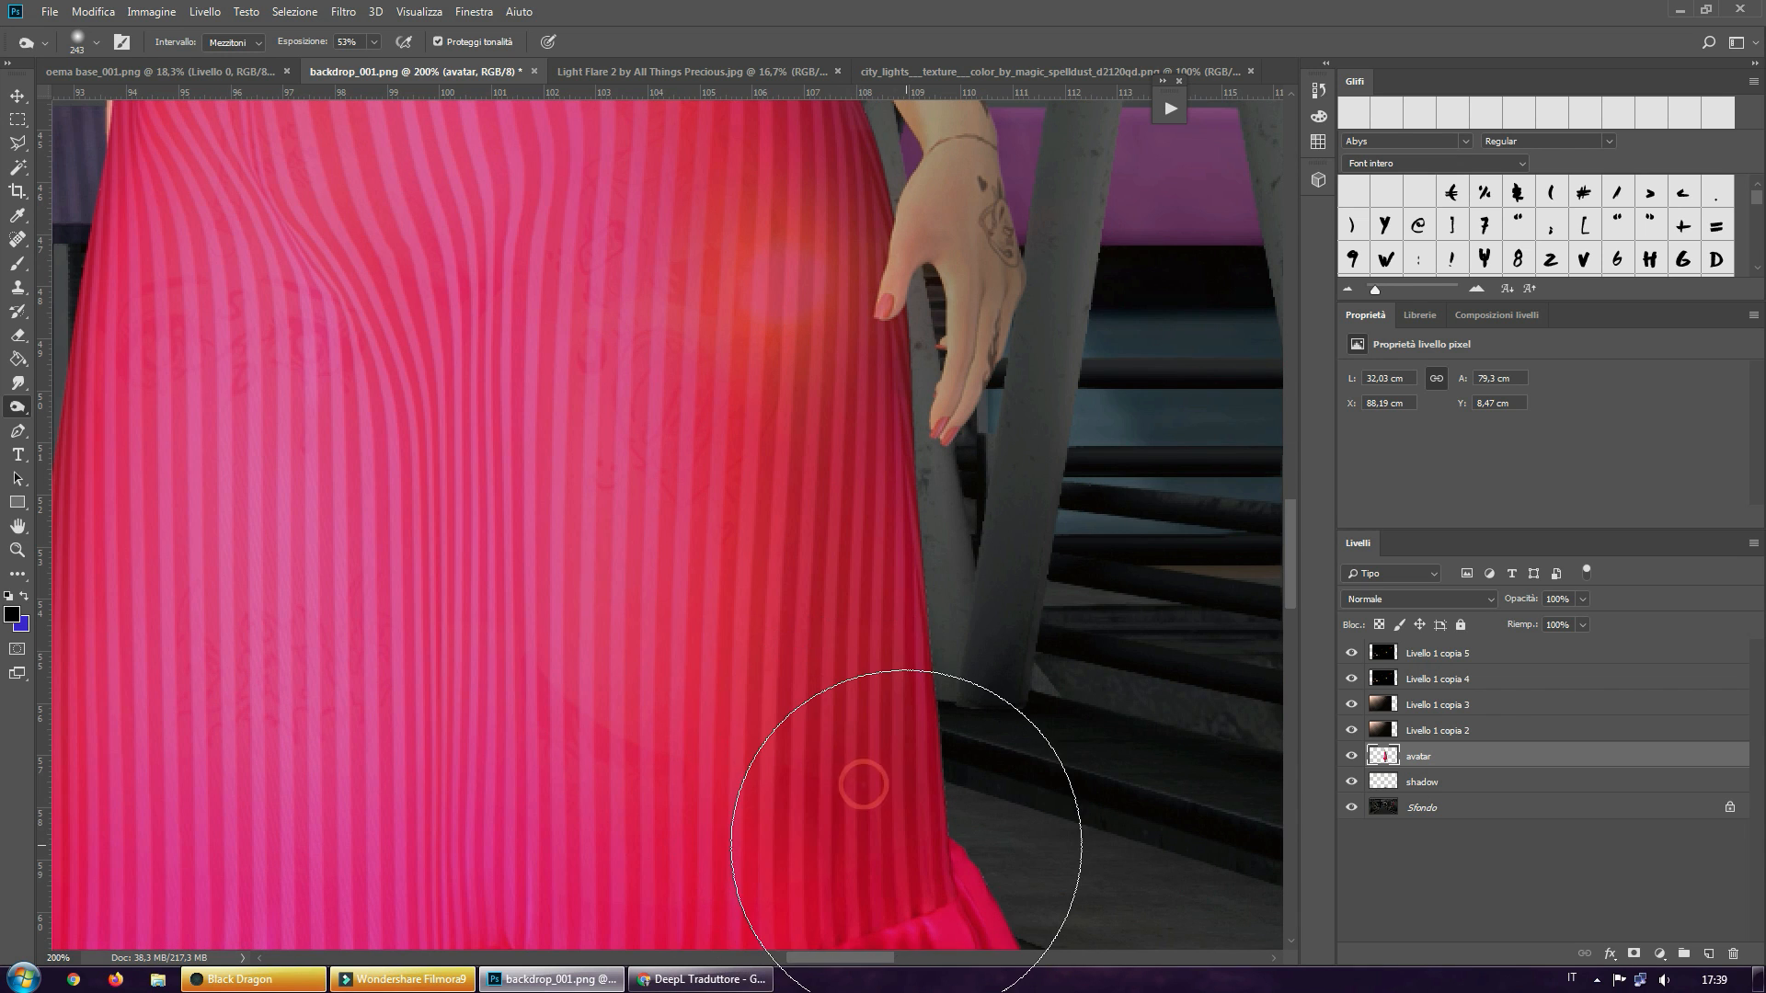
scroll(883, 810, "down", 1)
scroll(906, 833, "down", 1)
scroll(929, 809, "down", 3)
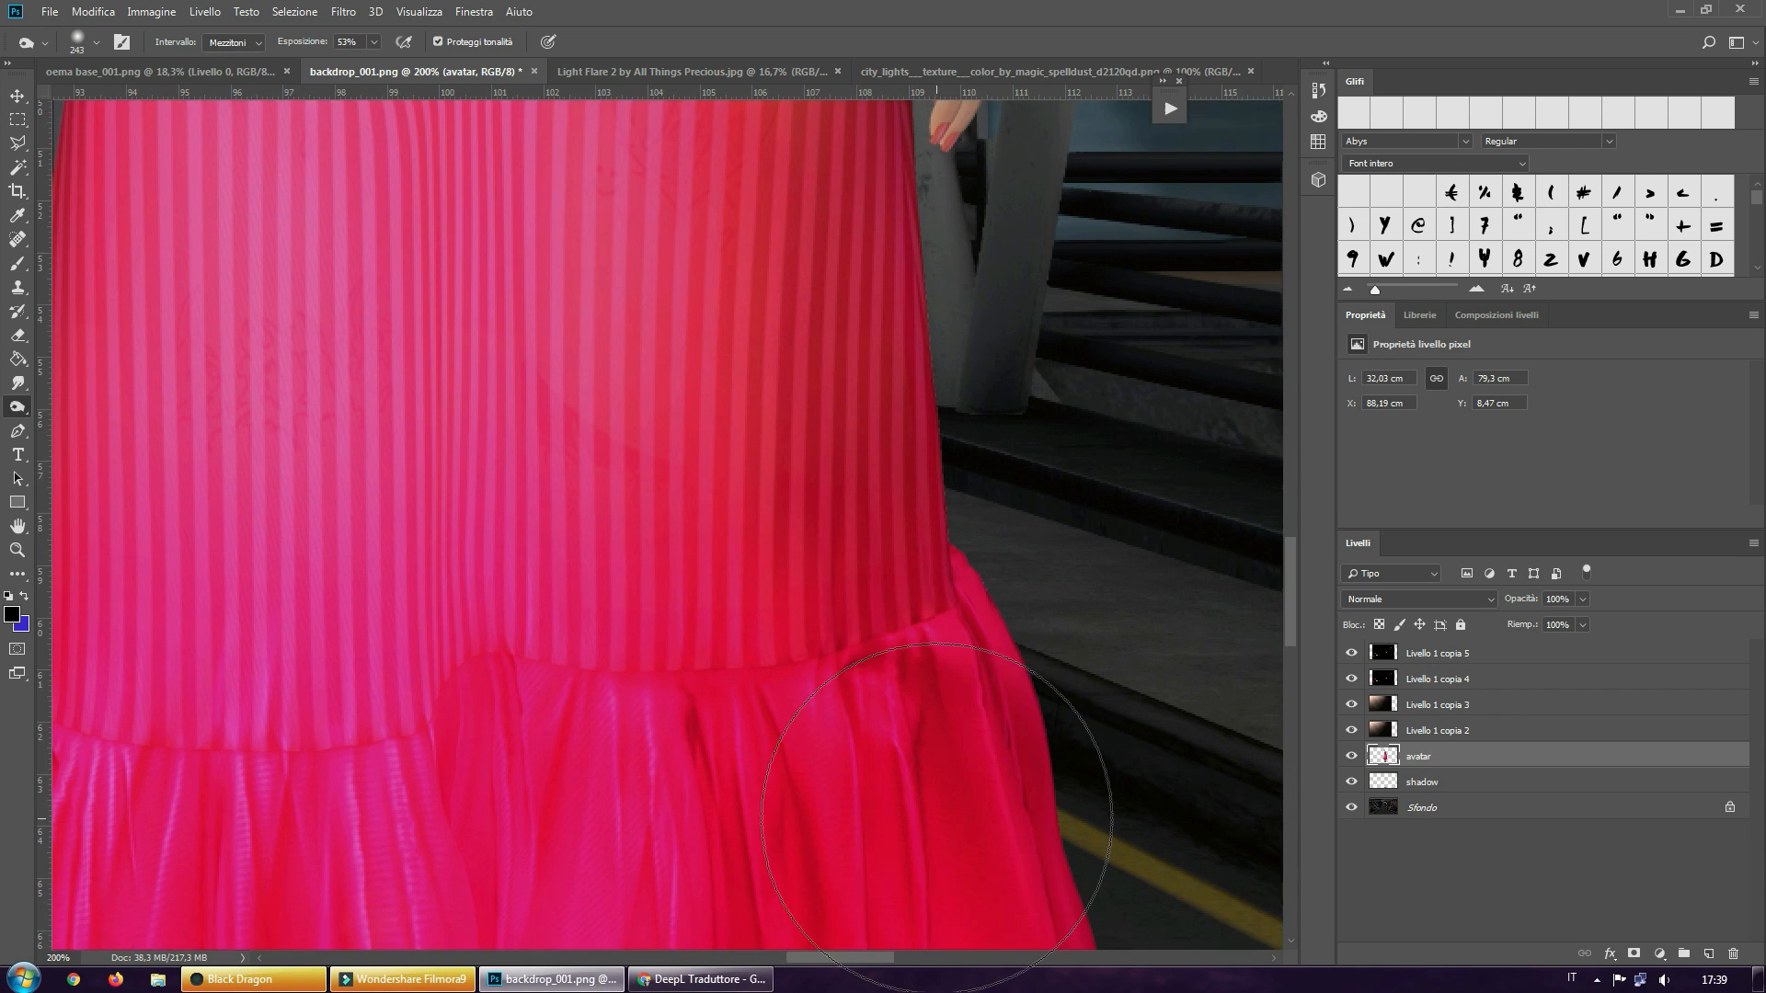
Burn the folds and lower edge of the skirt's ruffle on the shaded side, working in toward its middle
scroll(938, 817, "down", 3)
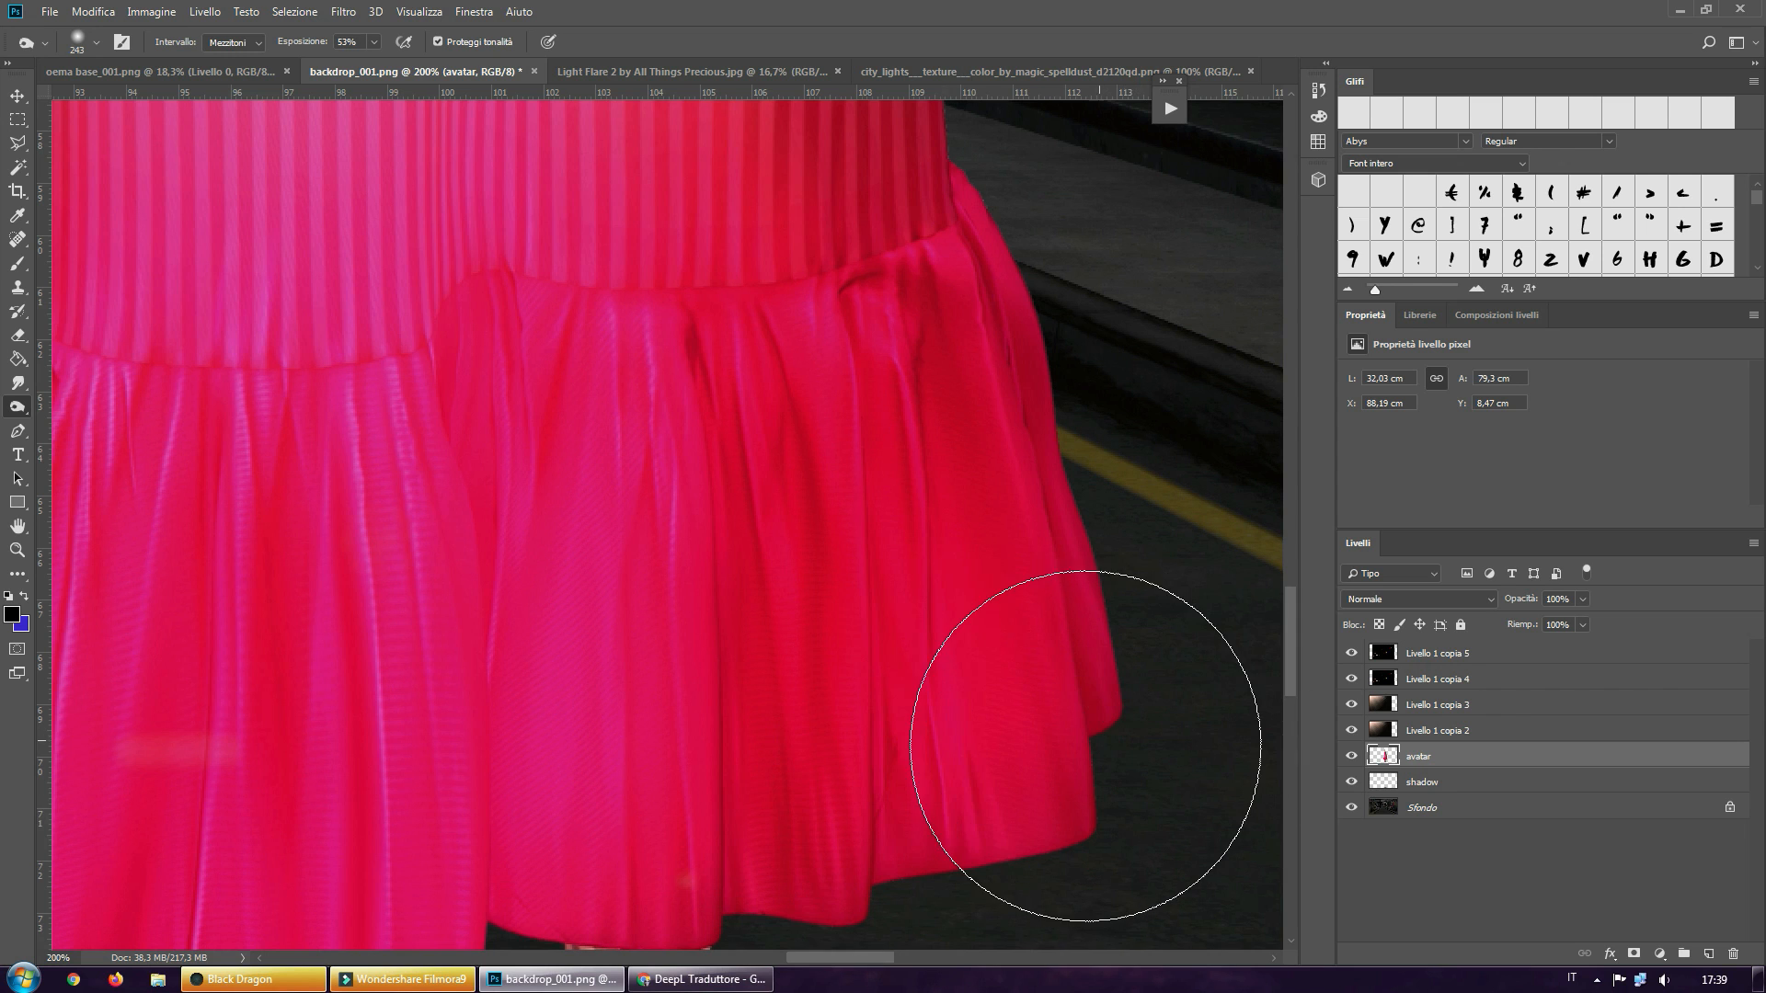
left_click(1083, 747)
left_click(1021, 612)
left_click(1005, 453)
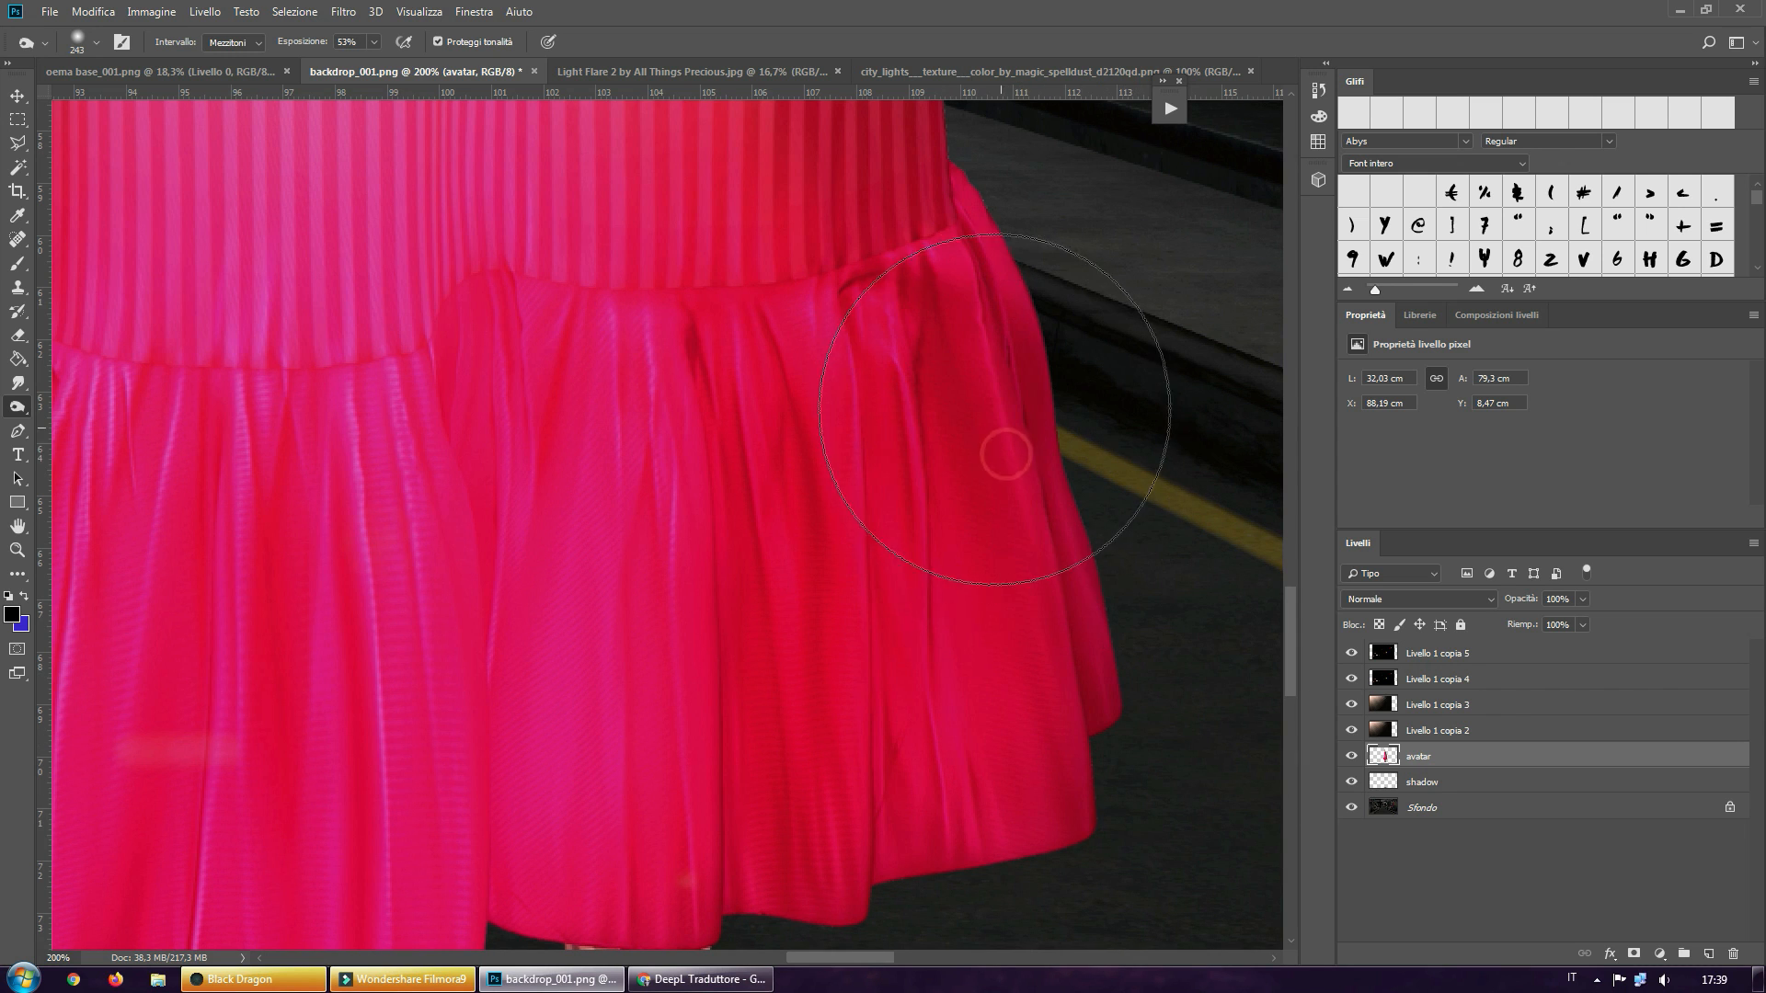
left_click(979, 360)
left_click(1003, 732)
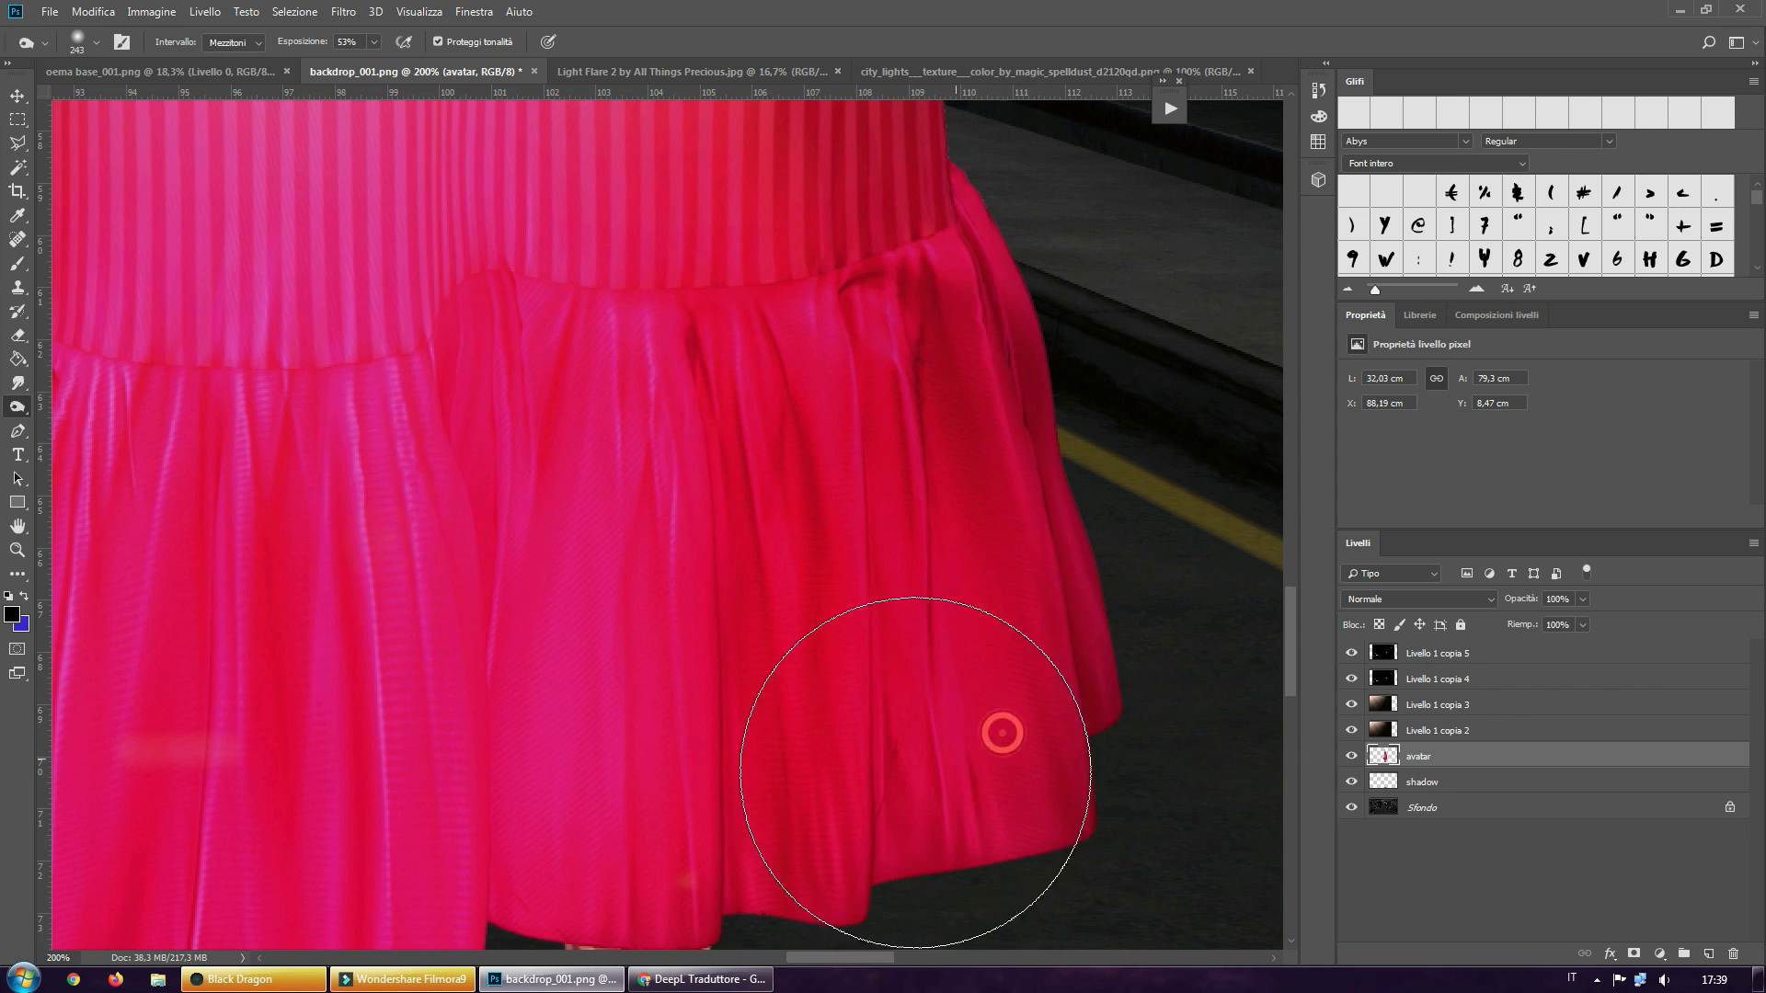
left_click(883, 782)
left_click(681, 524)
left_click(670, 449)
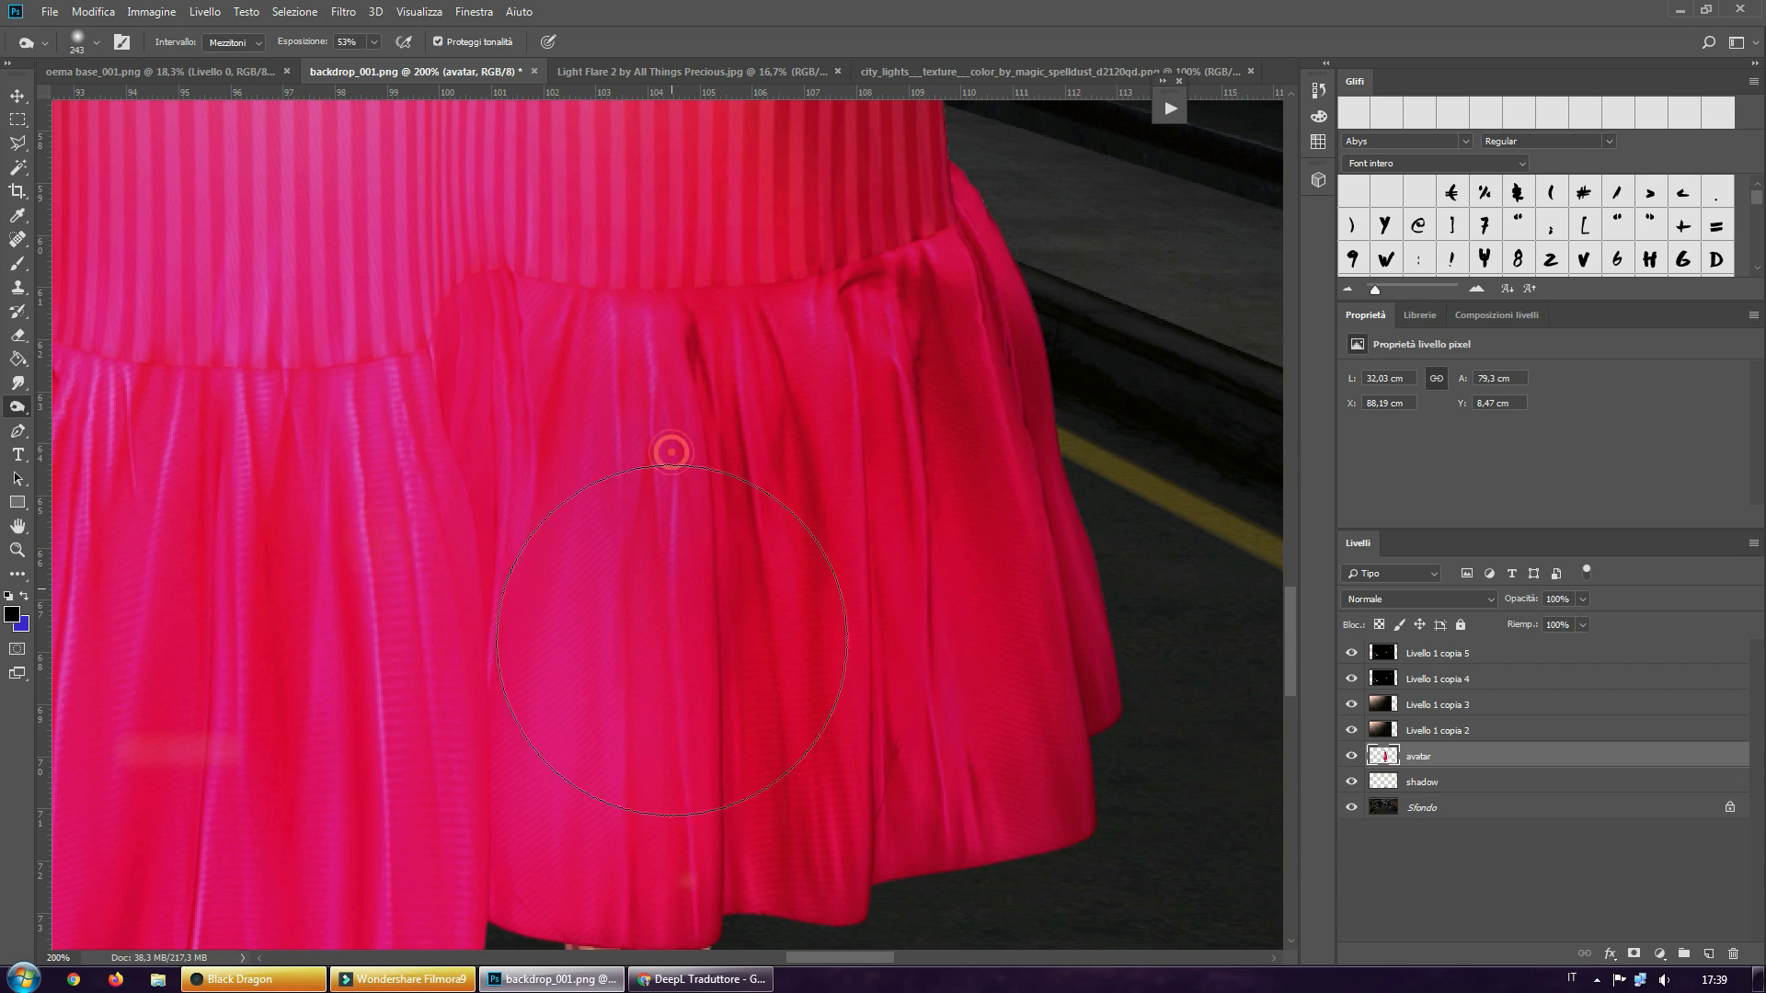
left_click(673, 719)
left_click(643, 780)
Check the whole composite, then set up the Dodge tool with midtones range and 34% exposure for the avatar's lit shoulder
left_click(17, 551)
left_click(515, 42)
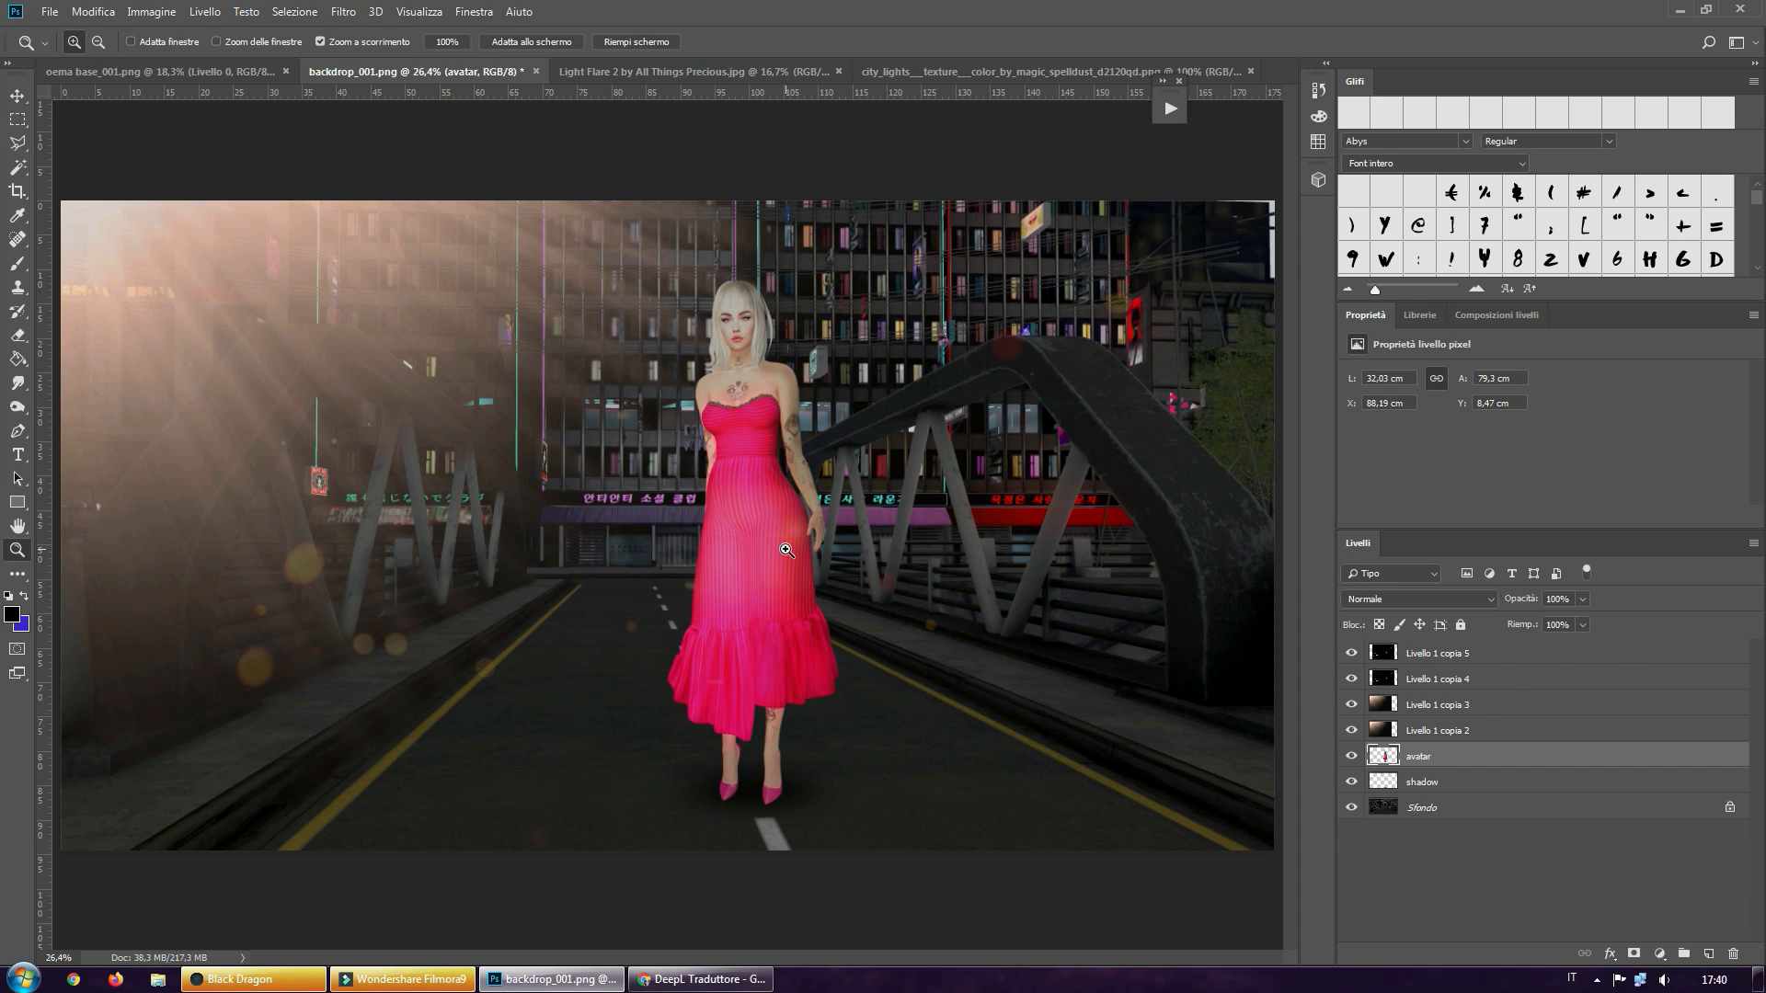
left_click(19, 407)
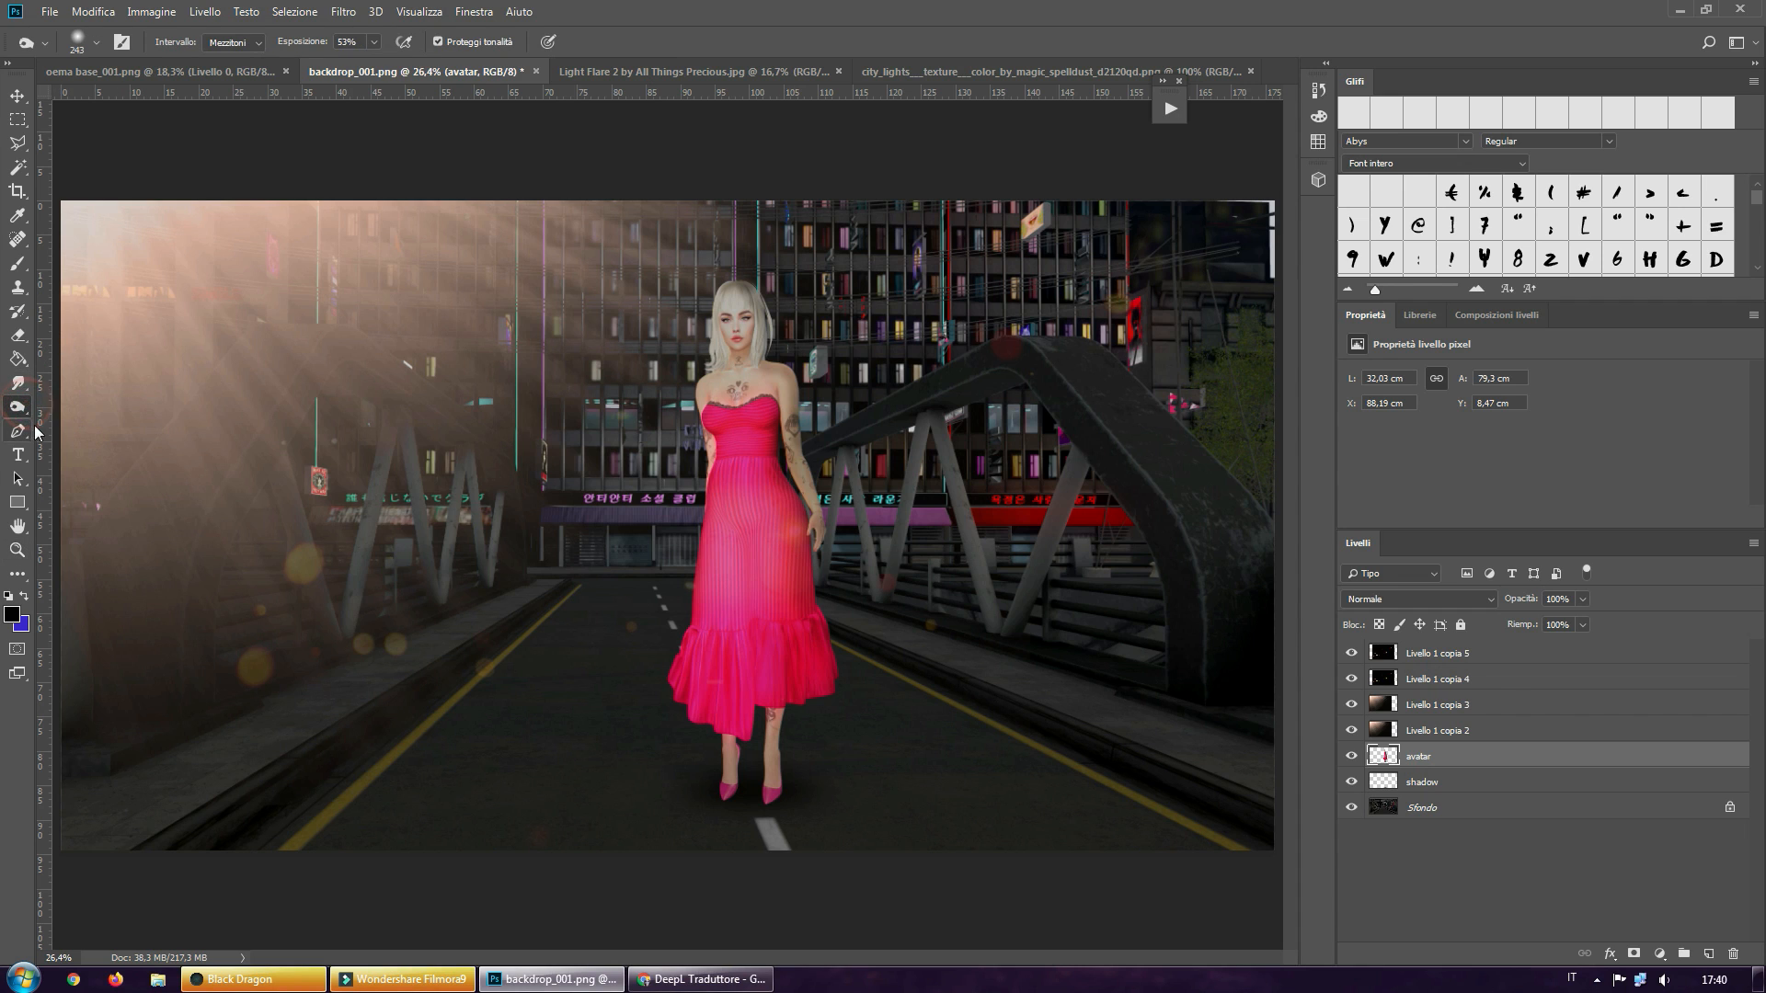
right_click(19, 409)
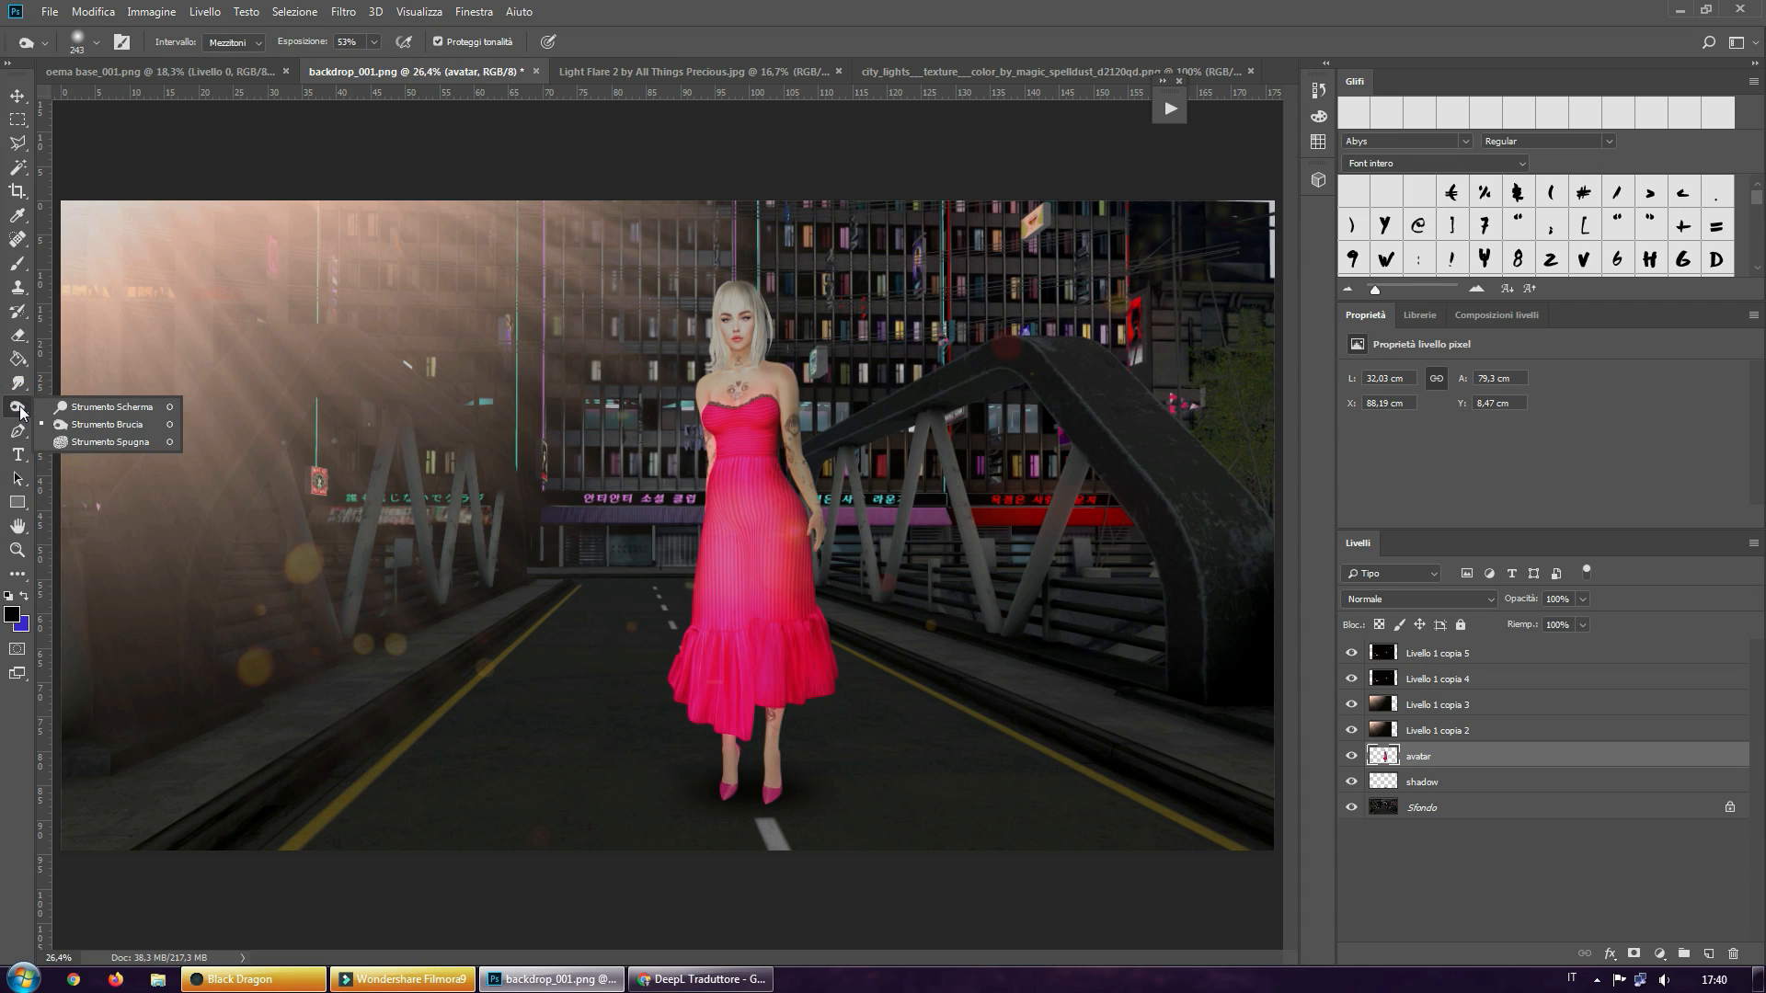
left_click(68, 406)
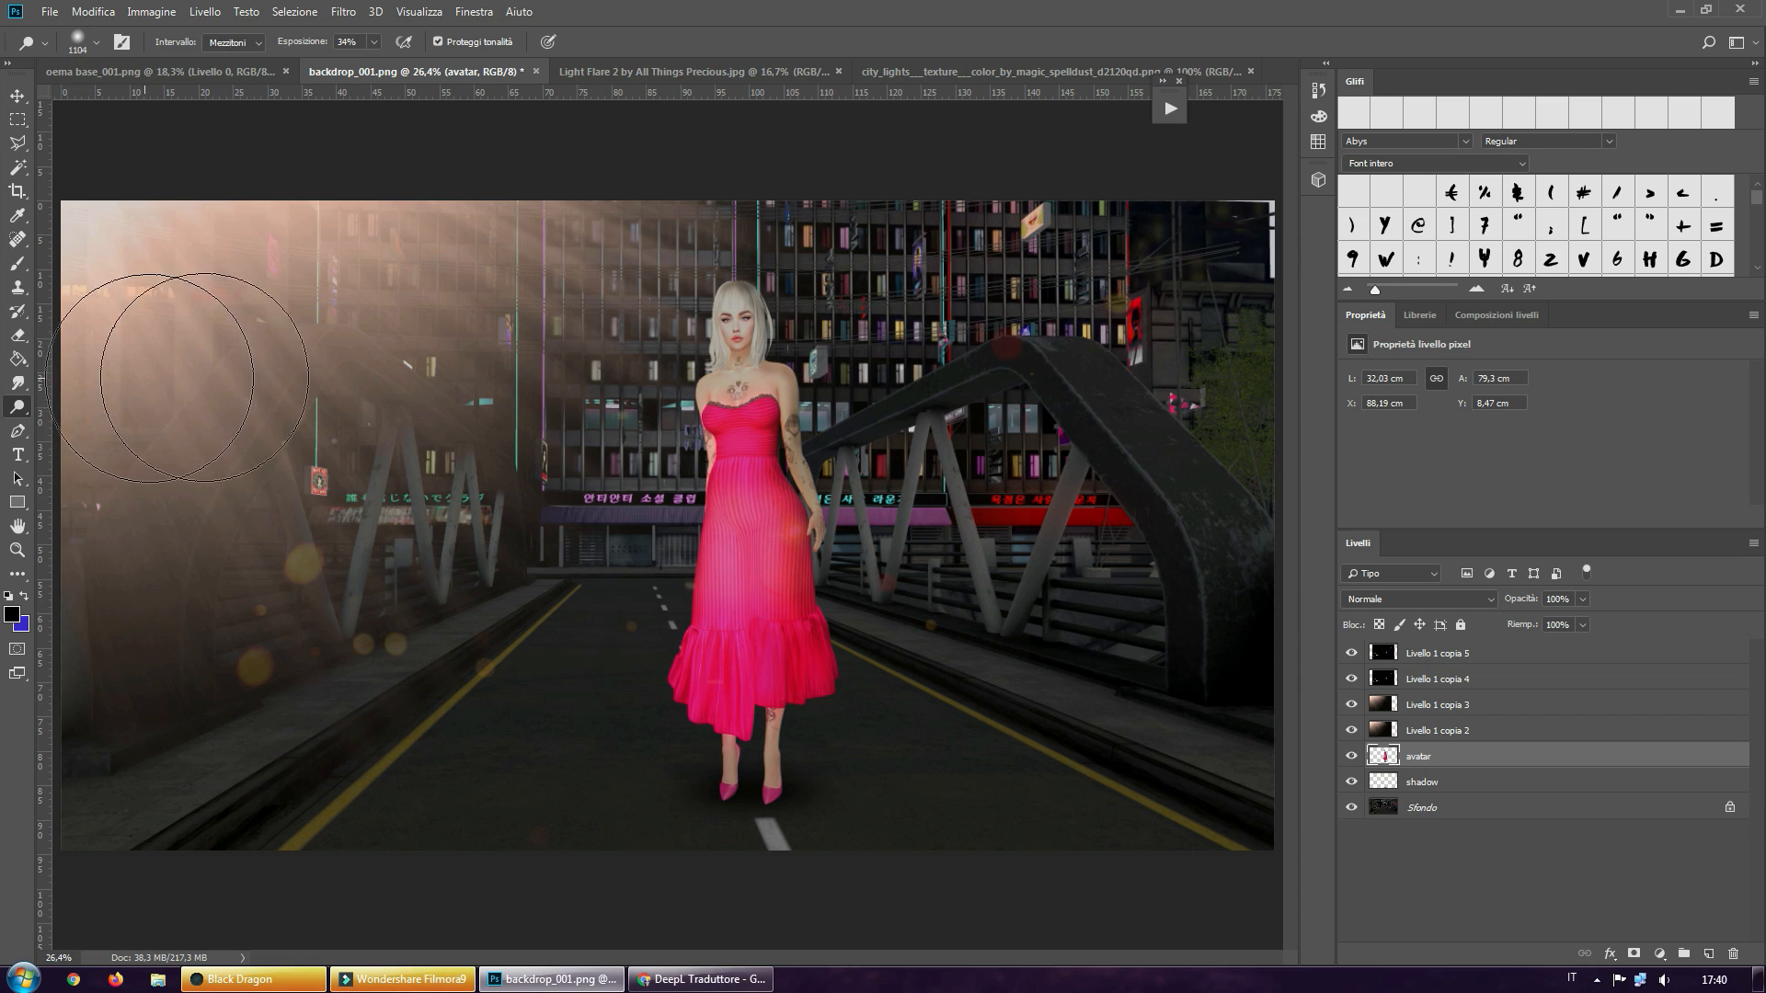
left_click(18, 552)
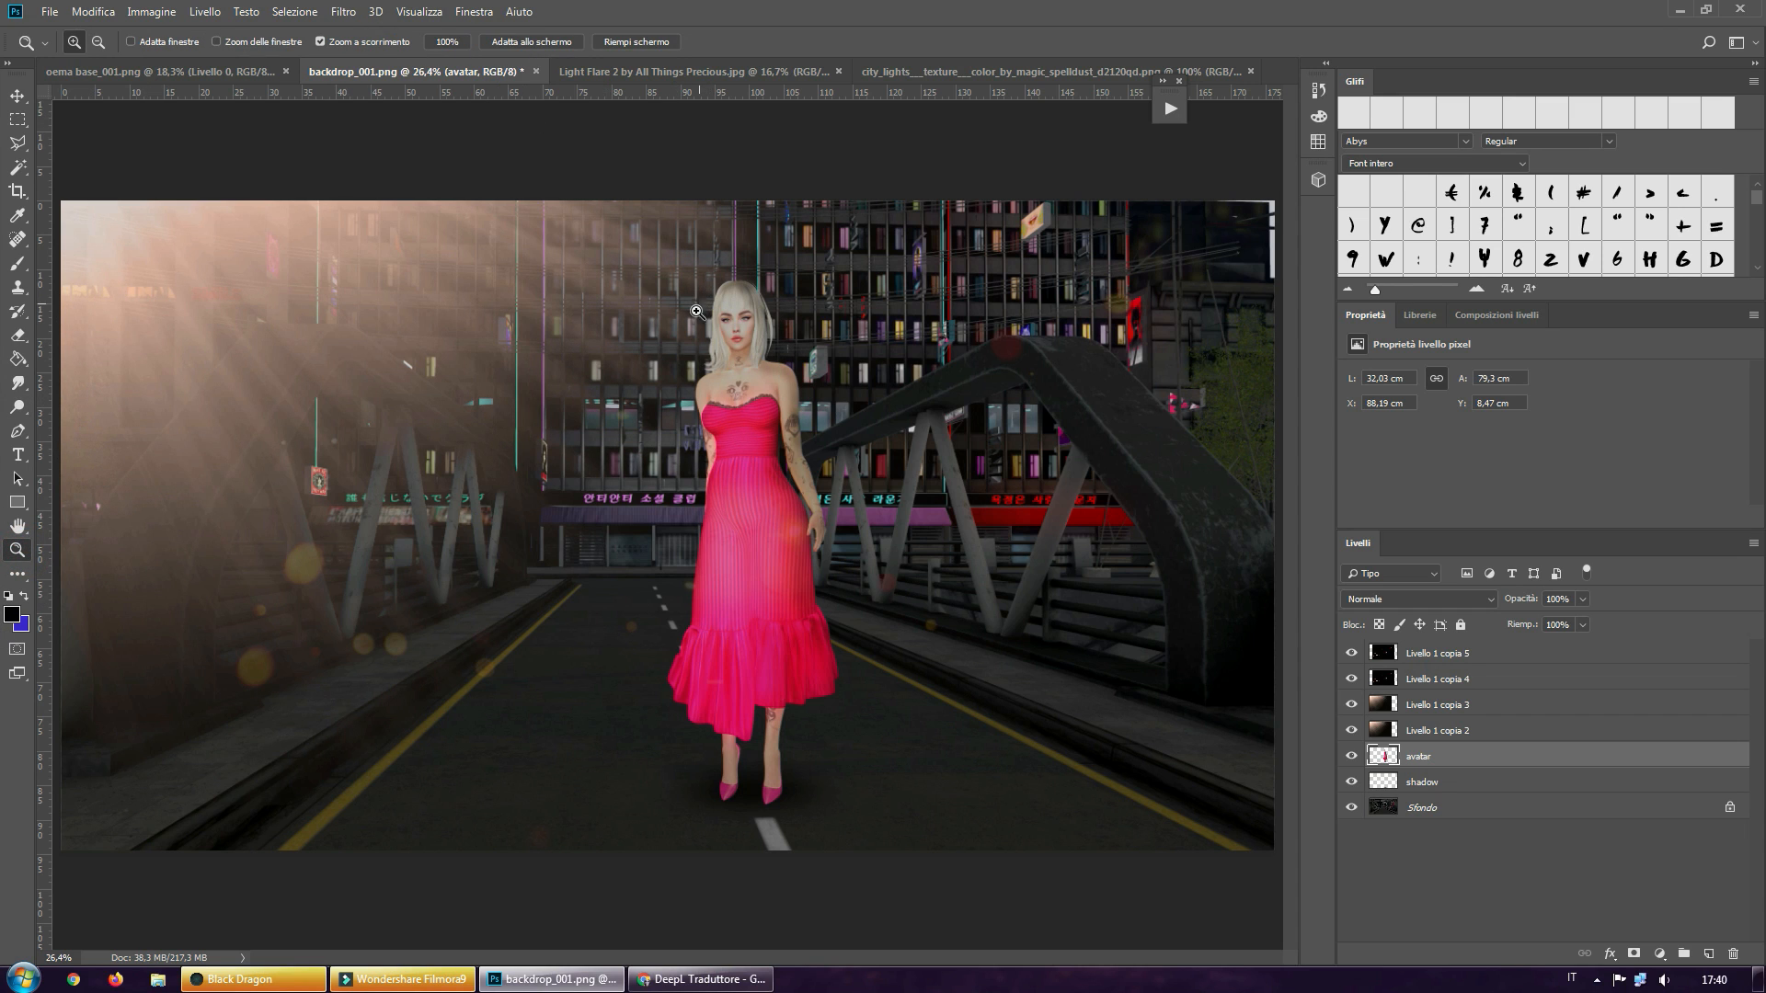
left_click_drag(717, 348, 715, 320)
scroll(714, 319, "up", 5)
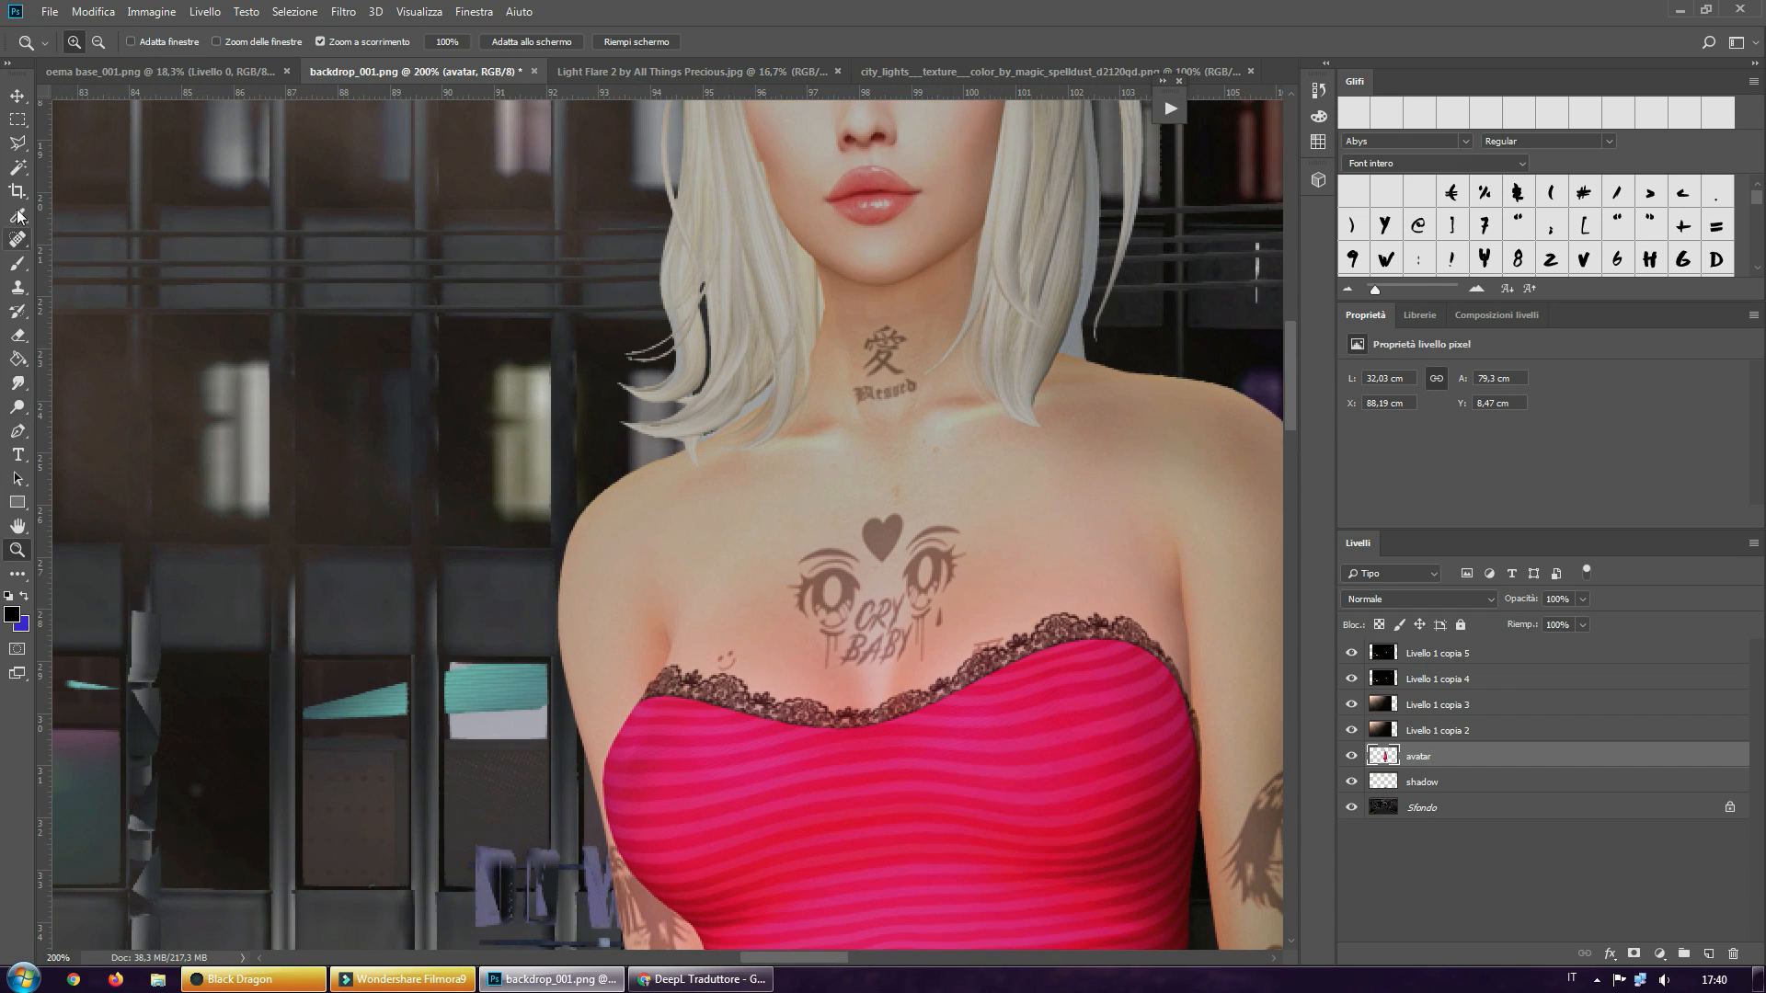
left_click(18, 265)
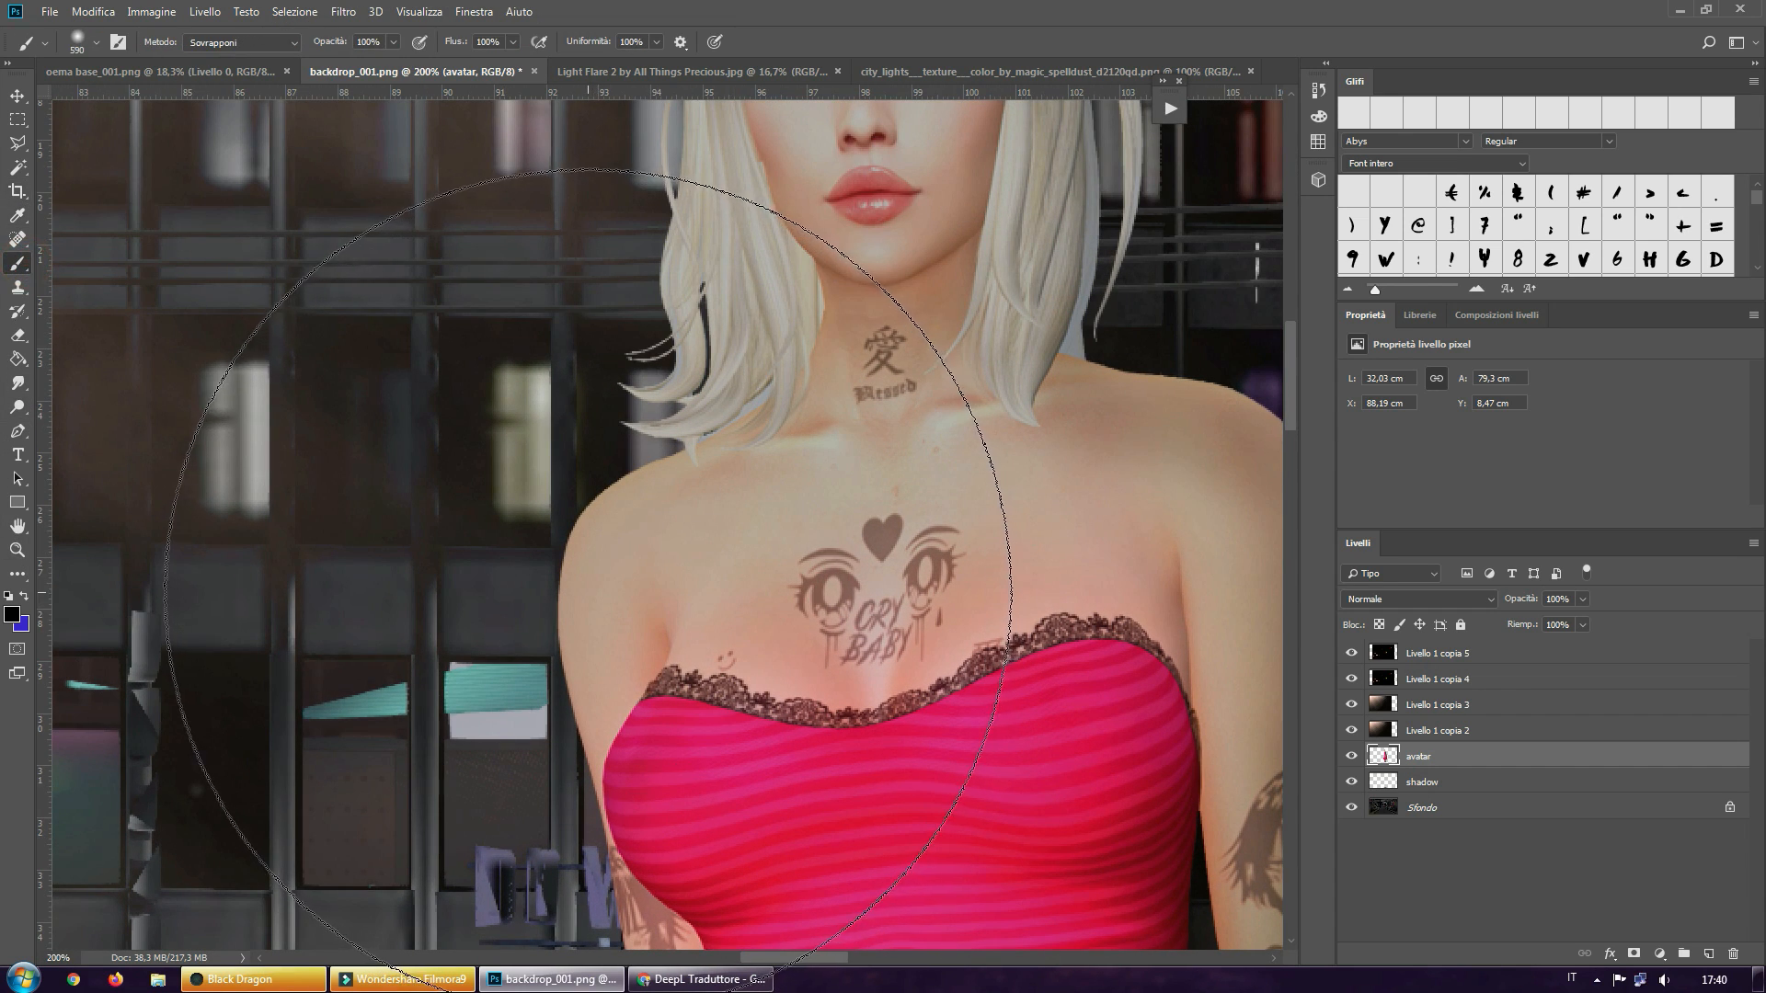
left_click(586, 592)
key("ctrl+z")
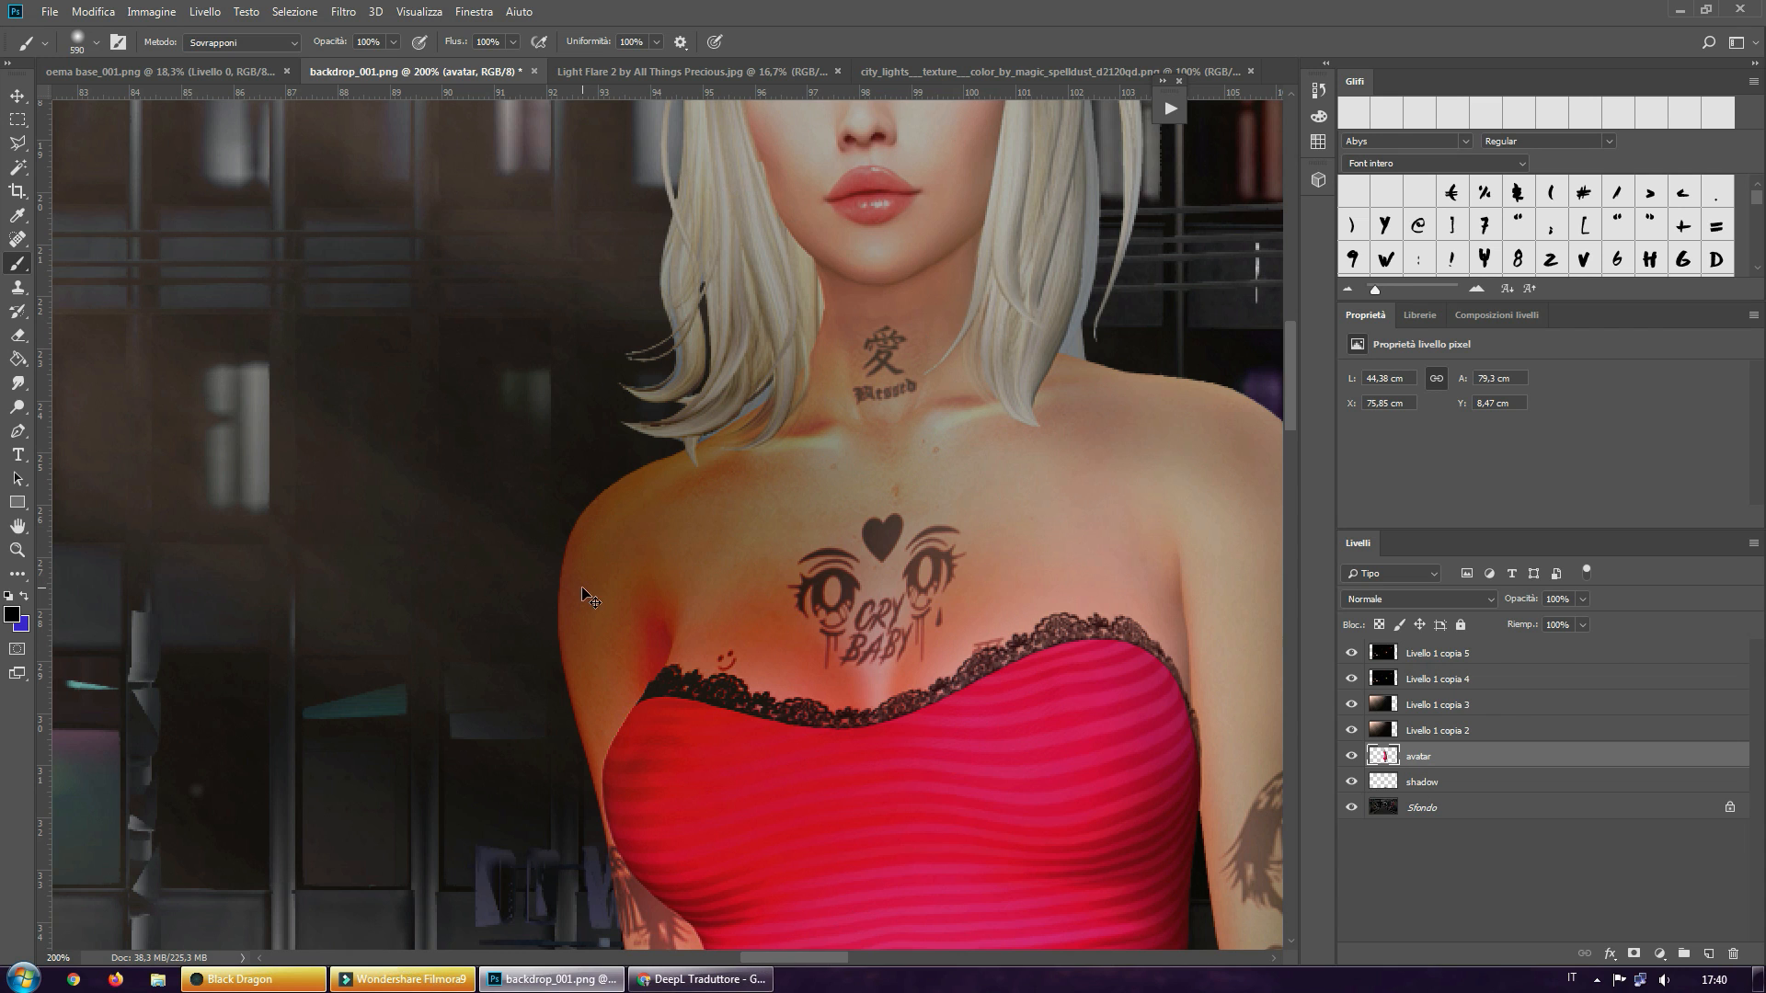
key("ctrl+z")
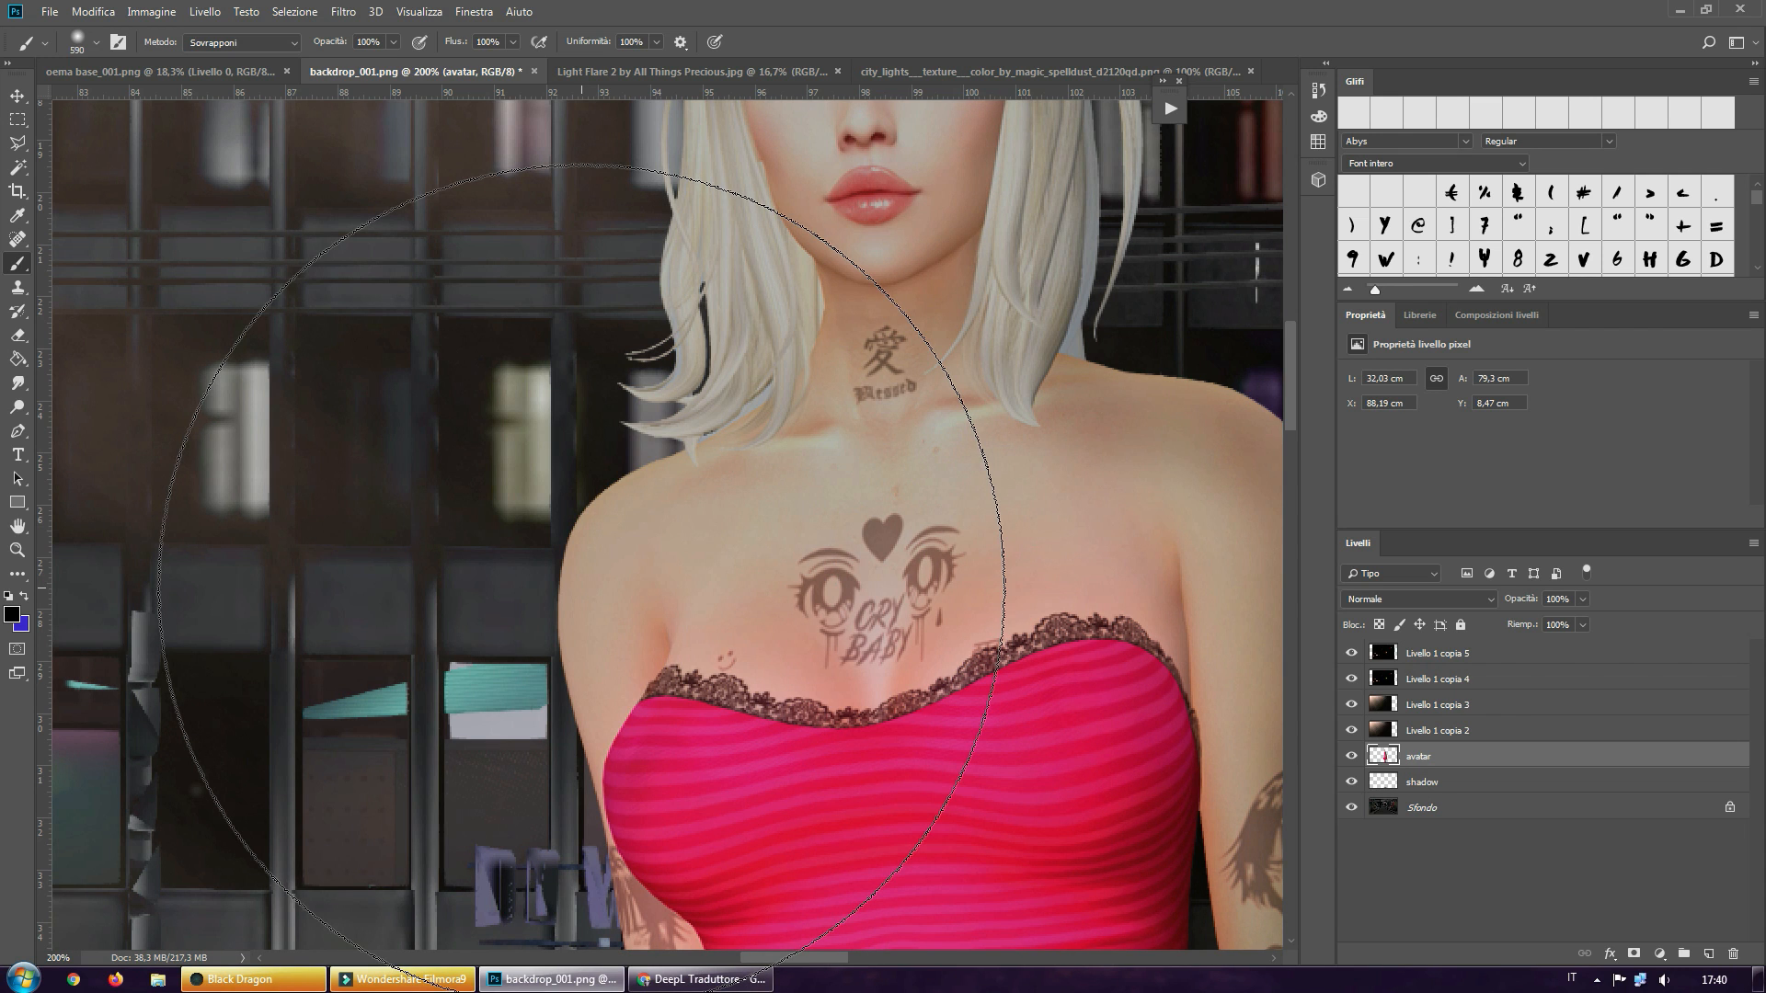
Reduce the Dodge brush size and brighten the avatar's shoulder and chest on the side facing the light flare
left_click(23, 414)
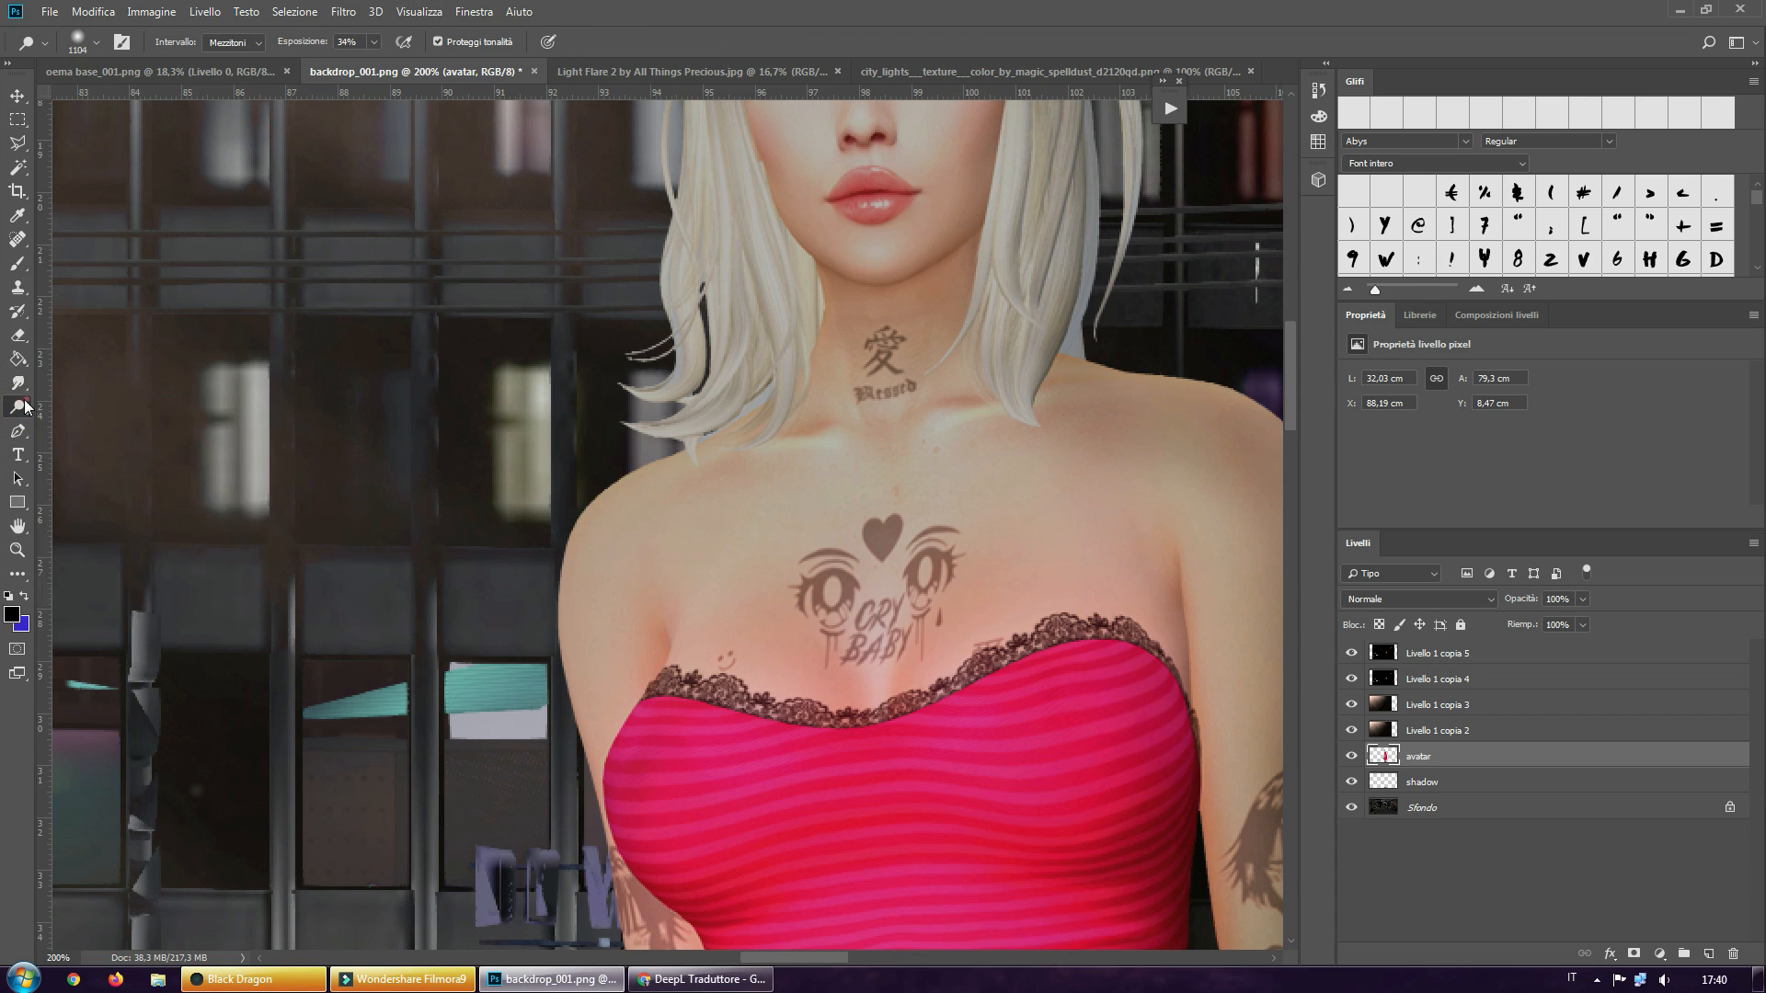
right_click(27, 406)
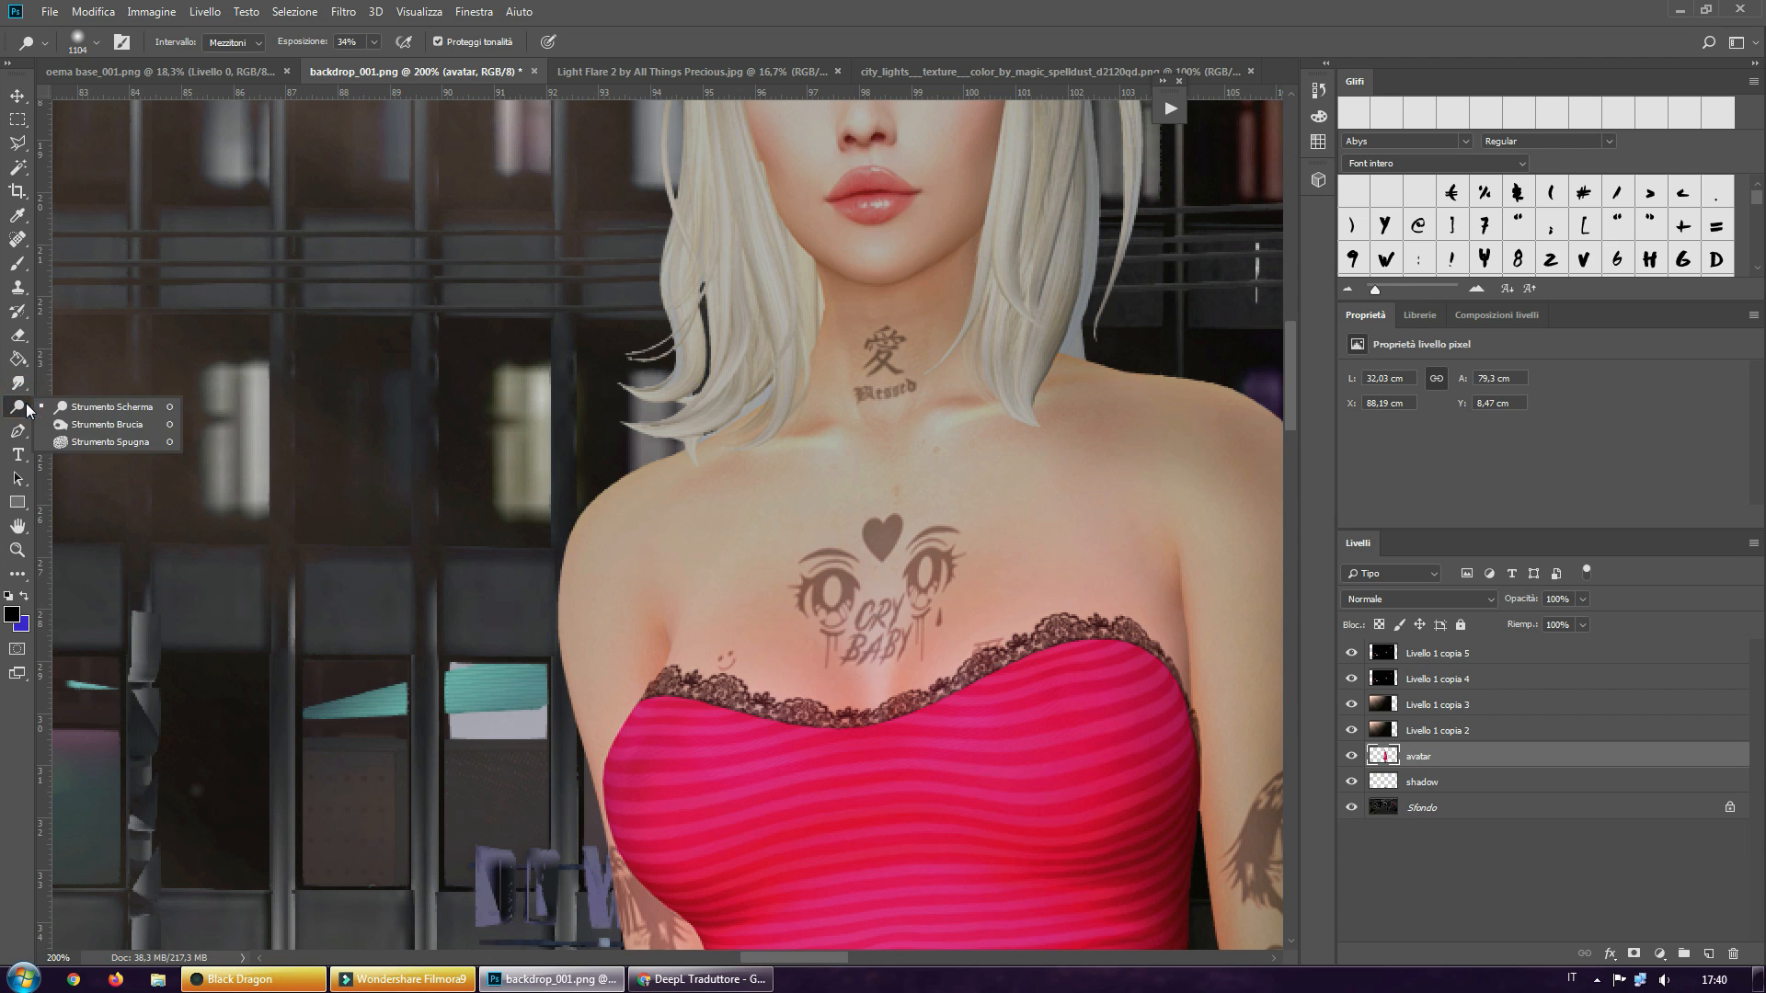
left_click(72, 405)
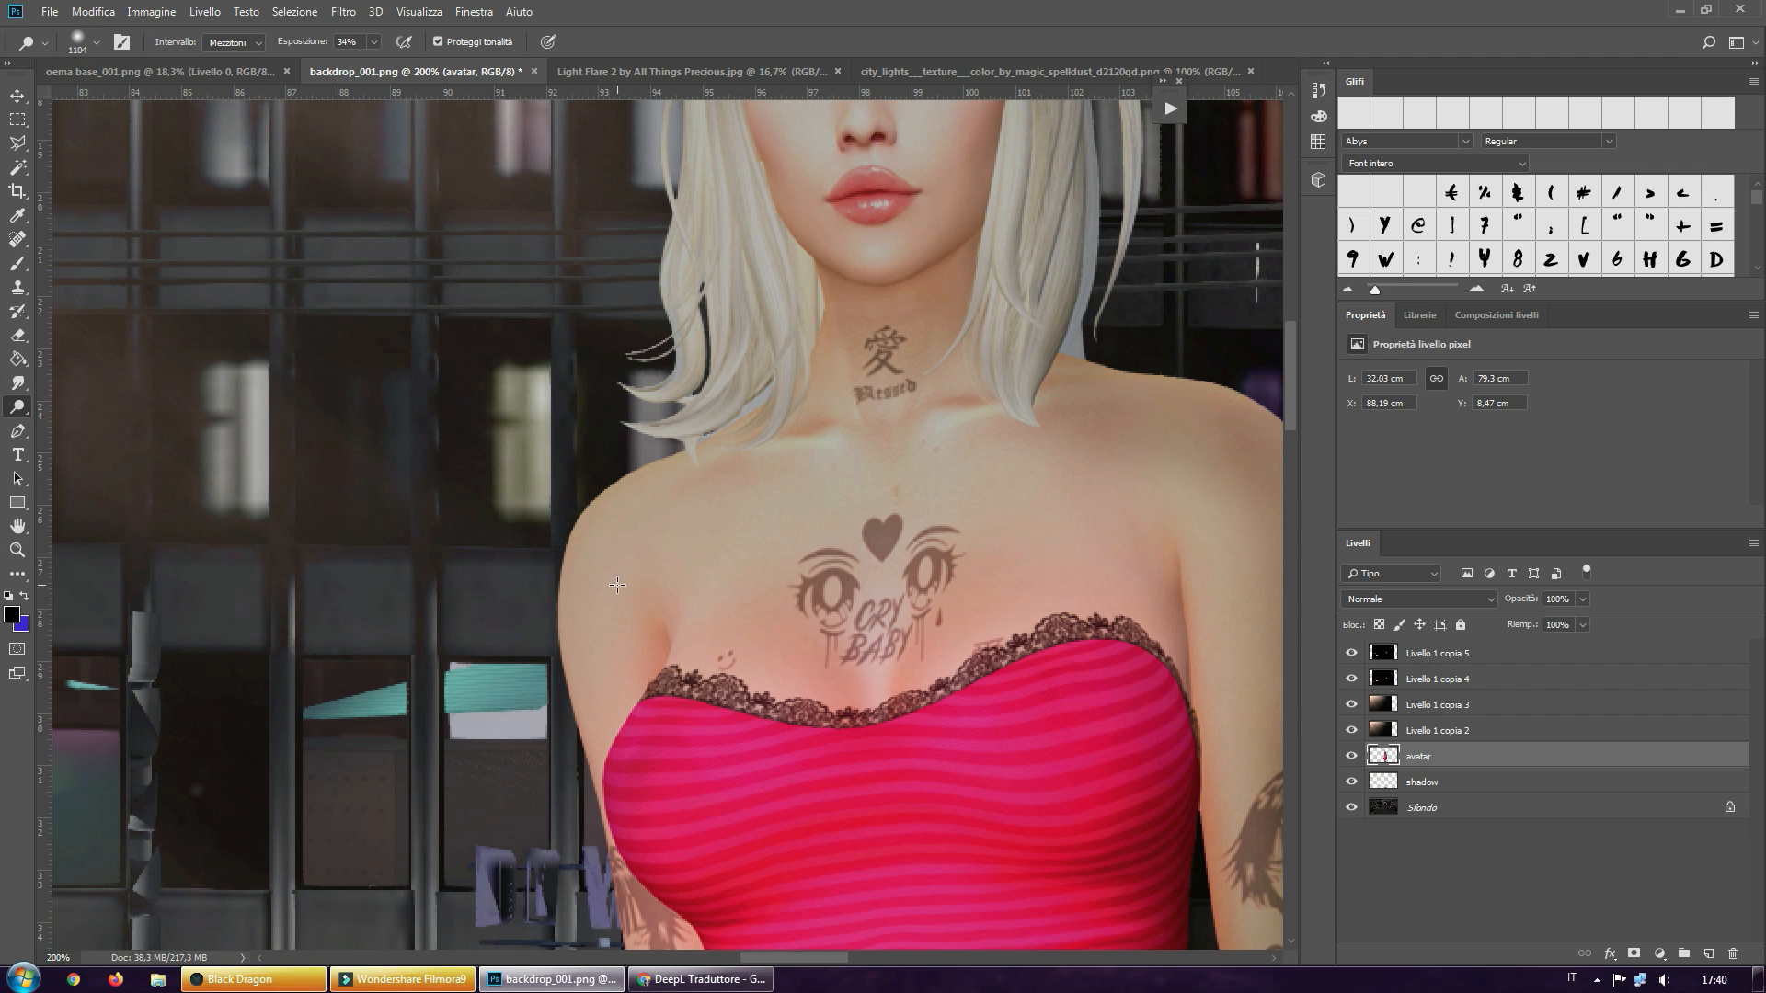
mouse_move(618, 585)
right_mouse_down("alt")
mouse_move(145, 601)
mouse_move(214, 598)
right_mouse_up("alt")
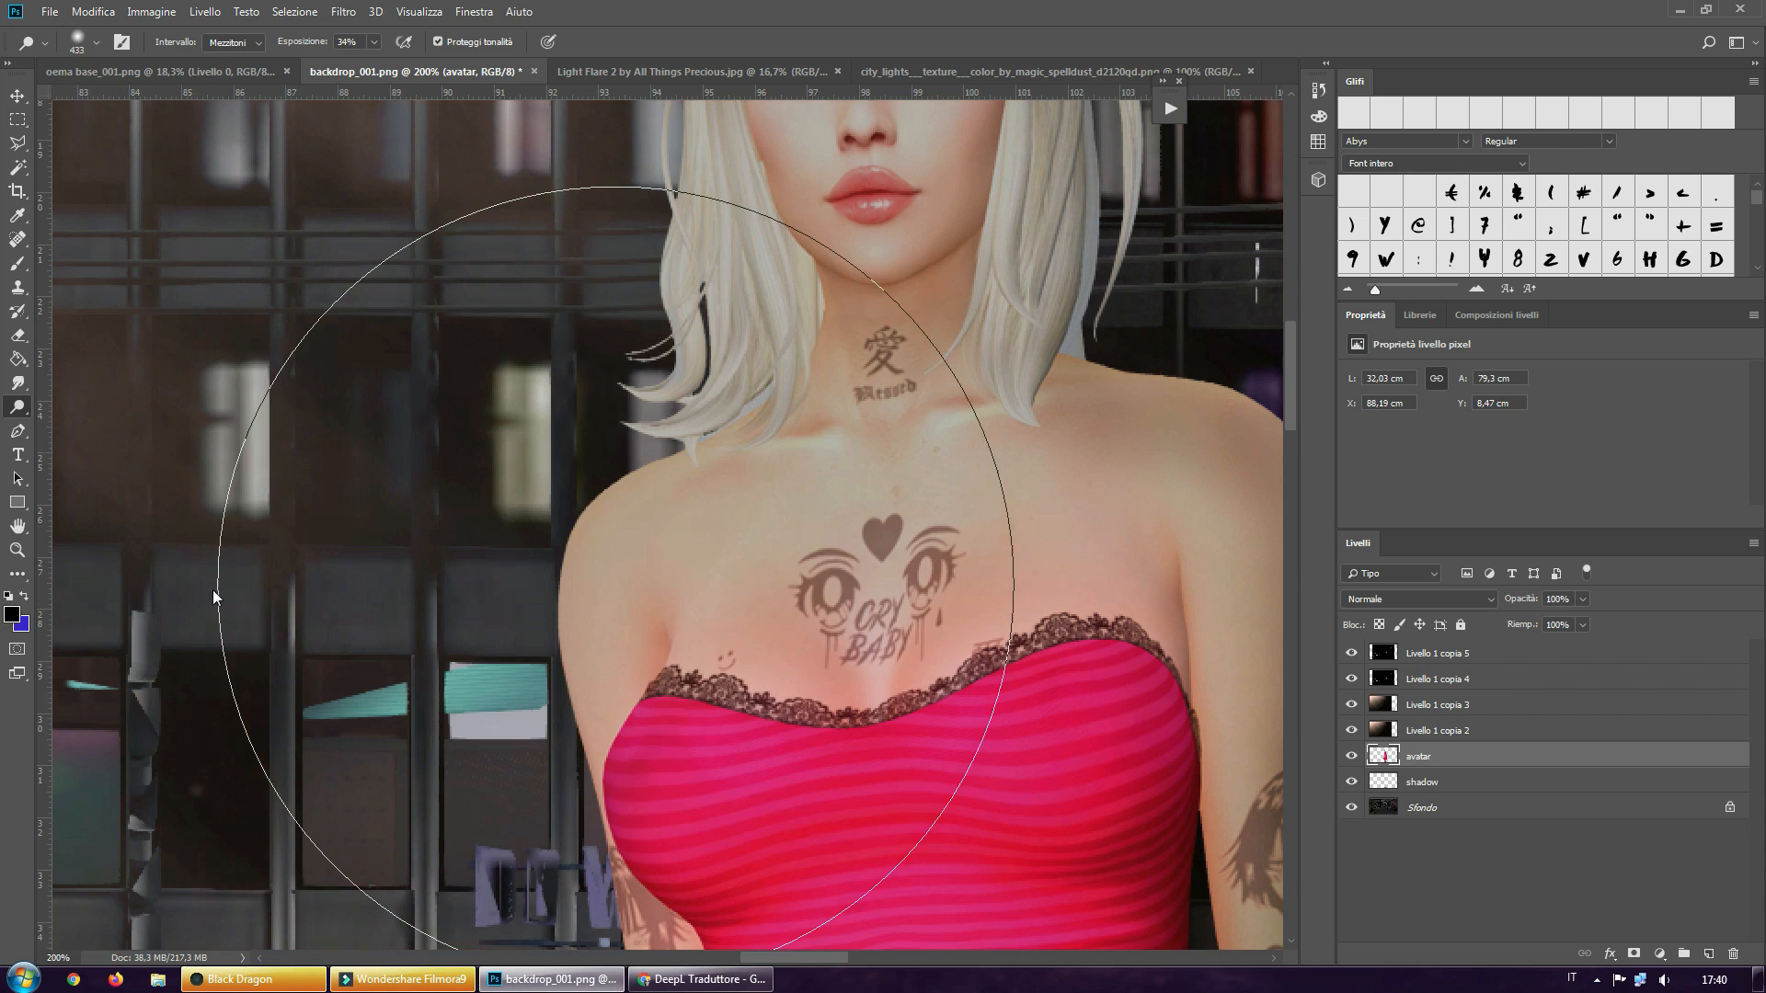
left_click(492, 580)
left_click(511, 582)
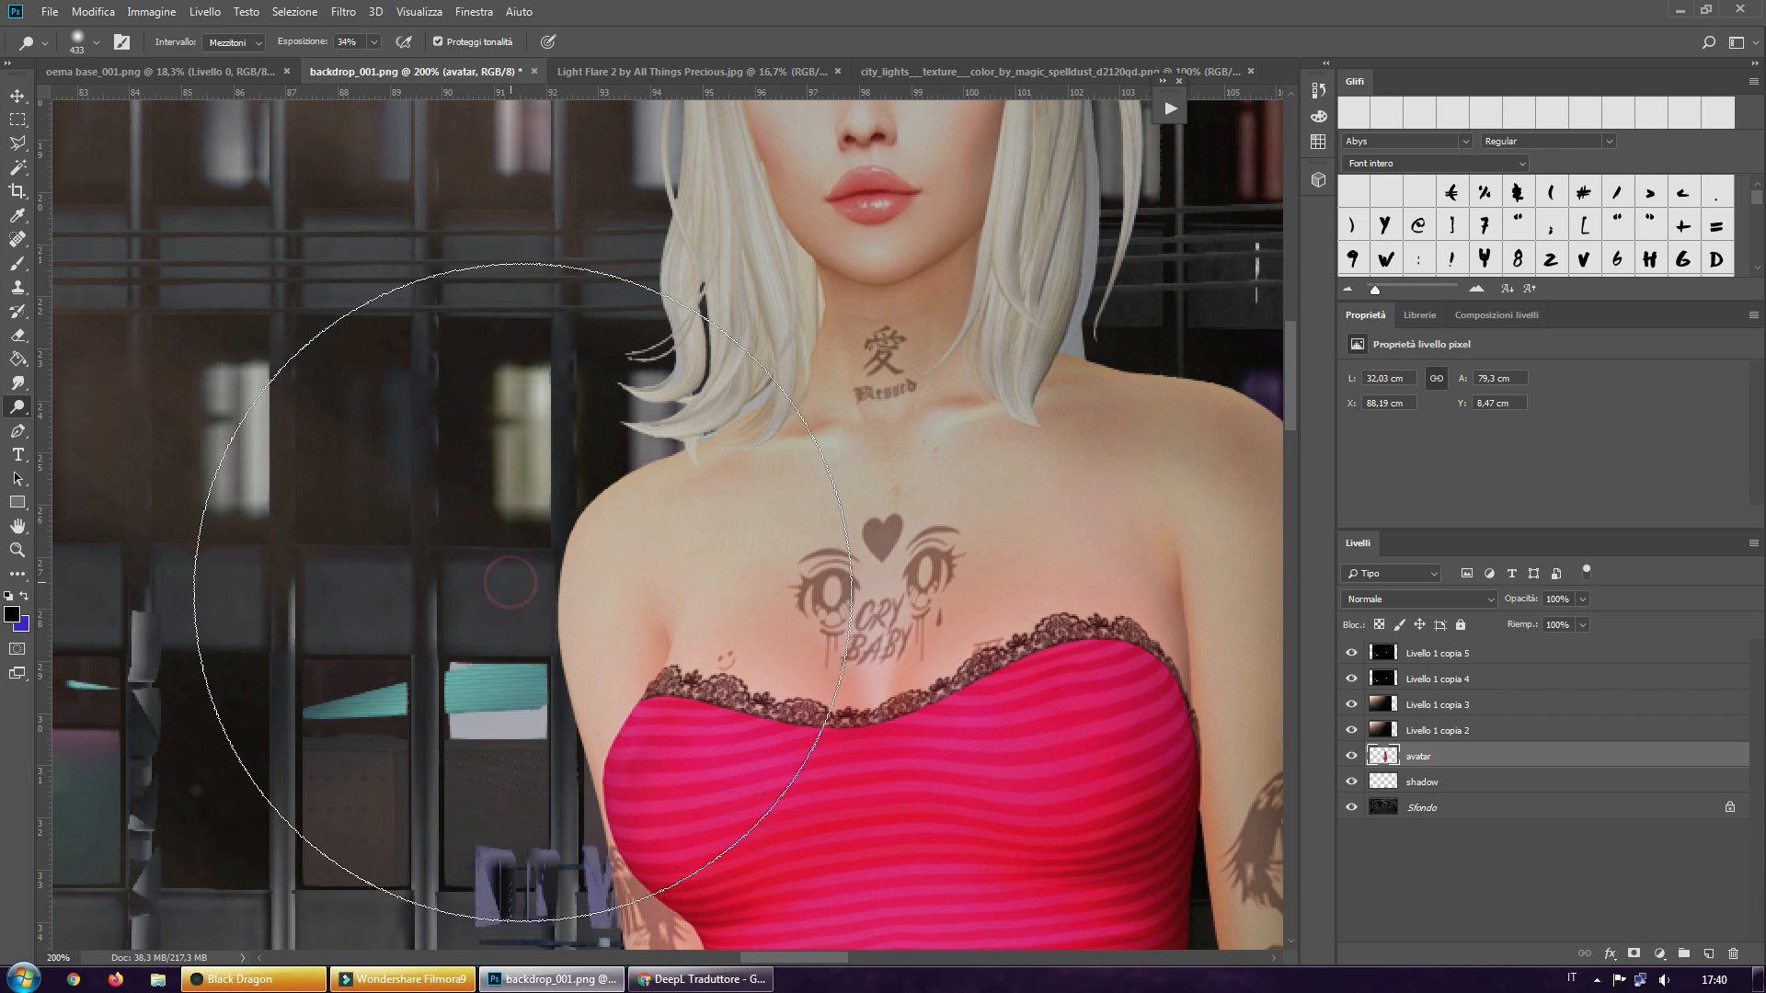
Dodge the avatar's lit side down from the chest along the arm, bodice and waist to the upper striped skirt
scroll(567, 664, "down", 3)
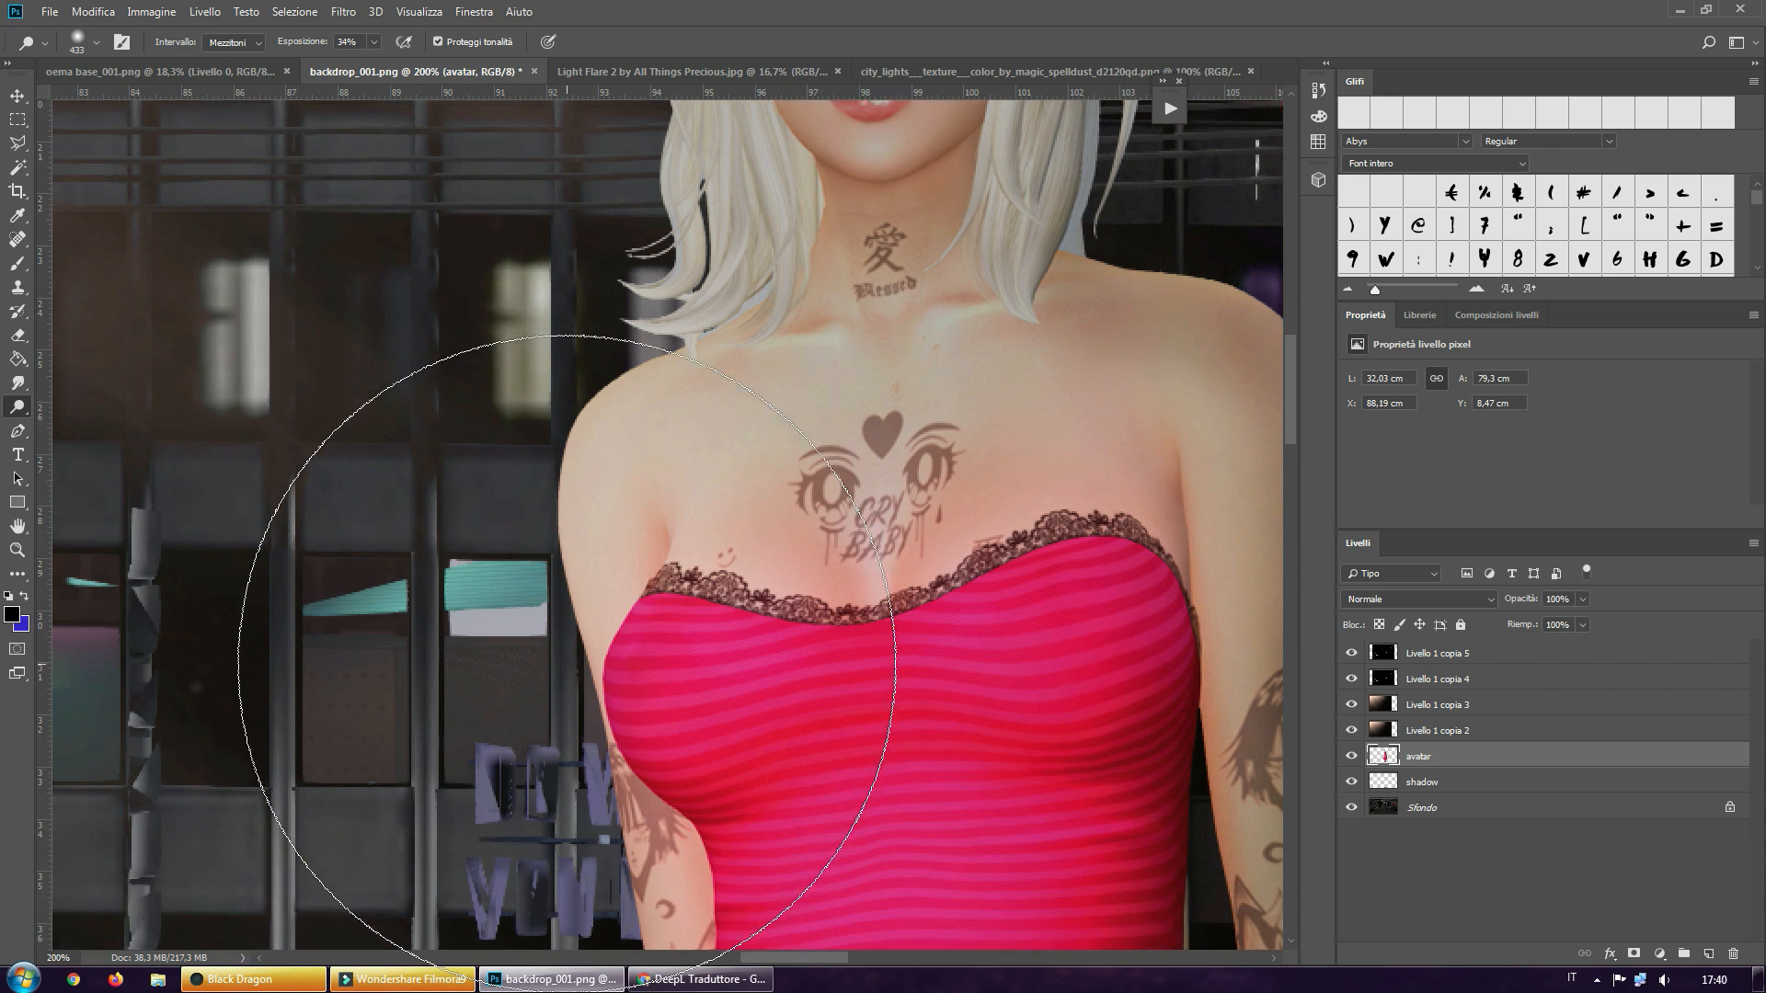
scroll(647, 749, "down", 6)
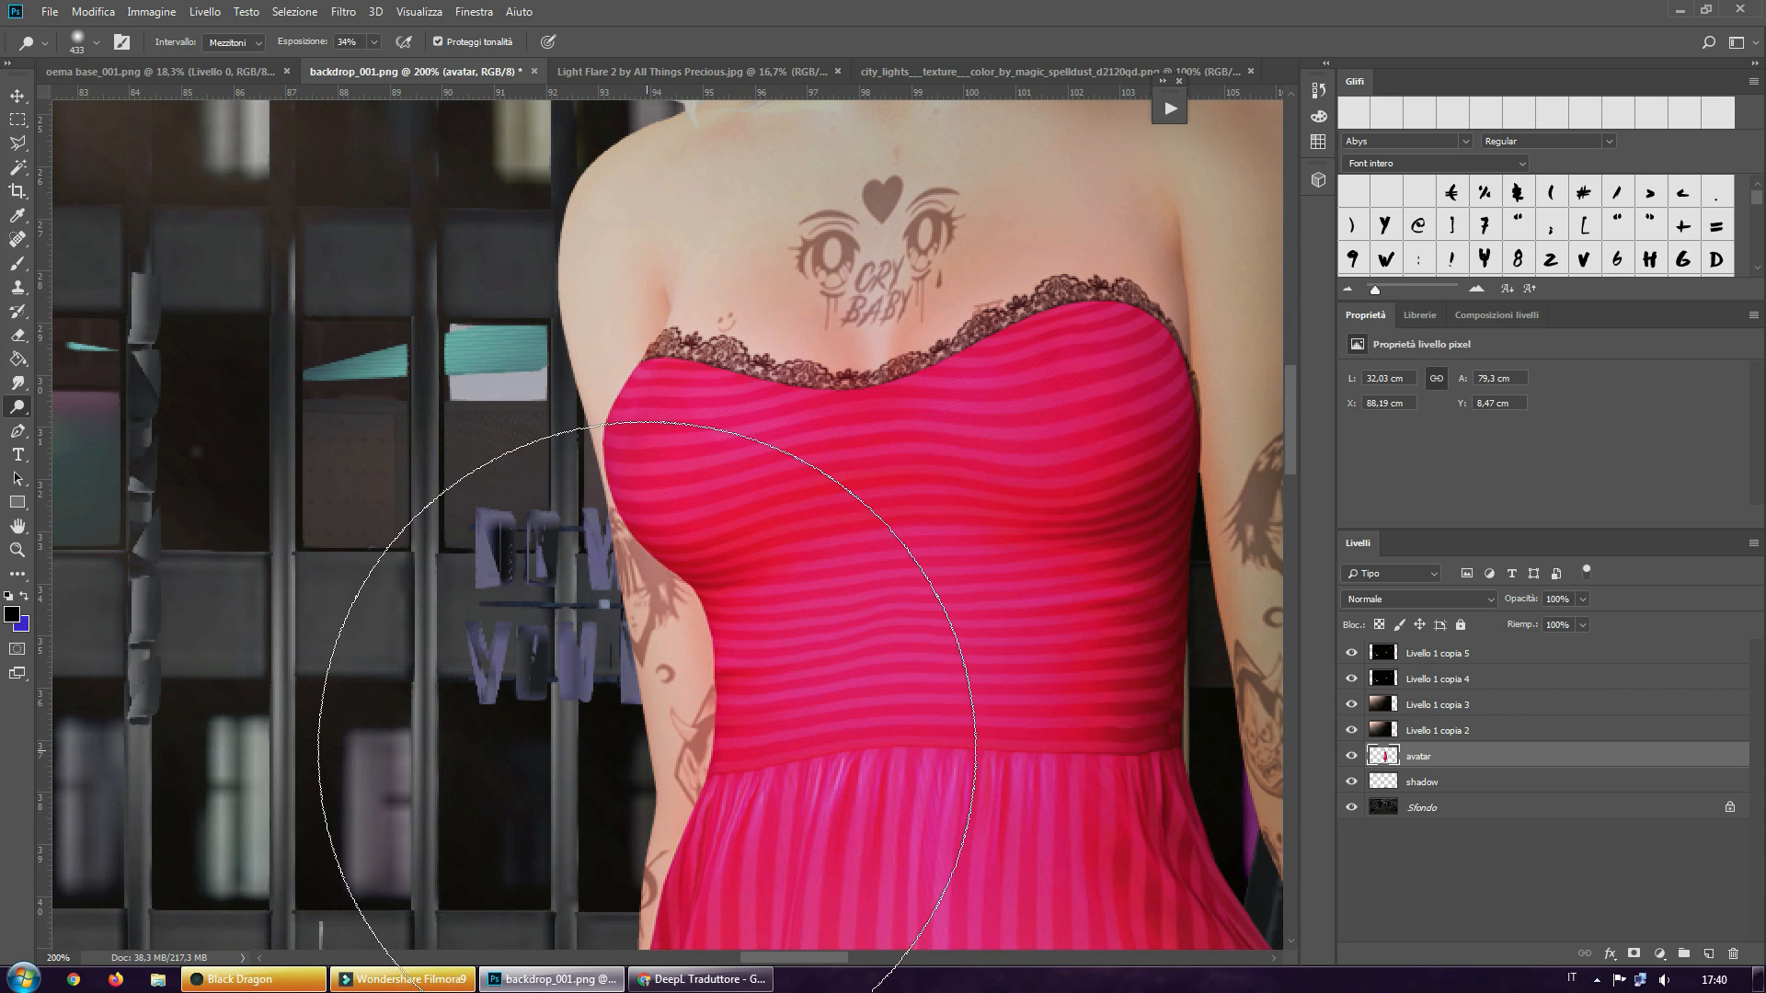
left_click(647, 749)
scroll(658, 763, "down", 6)
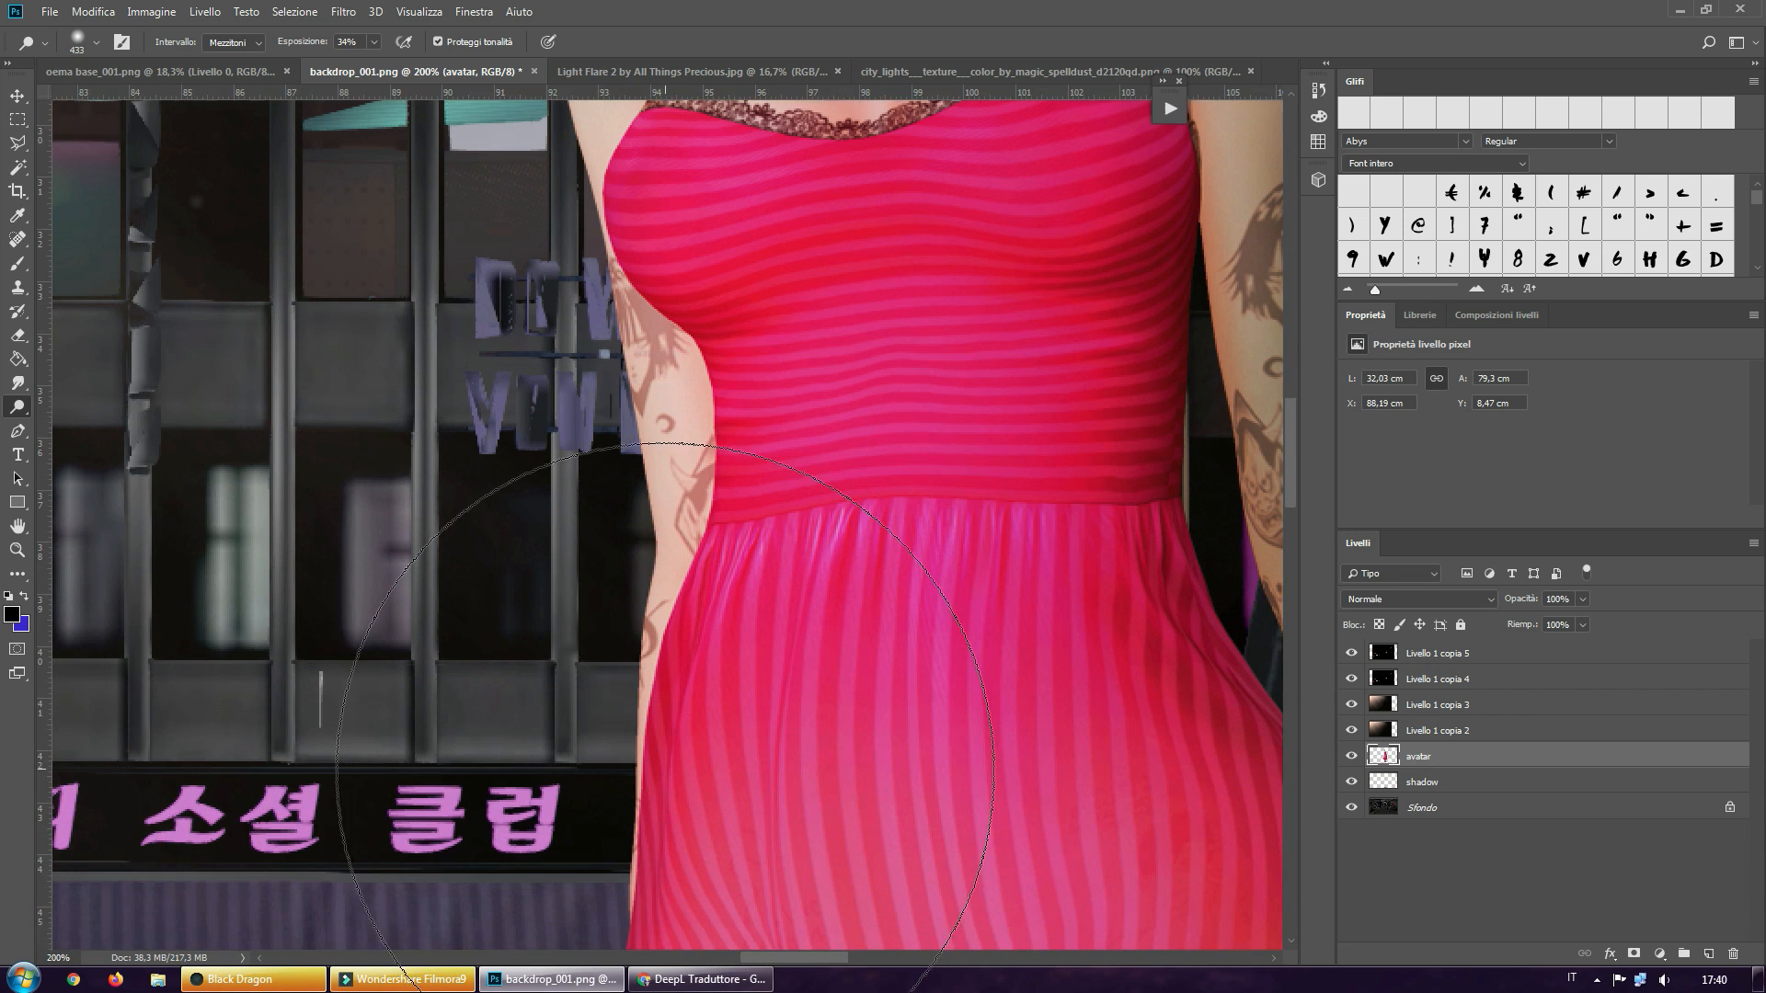
scroll(665, 771, "down", 10)
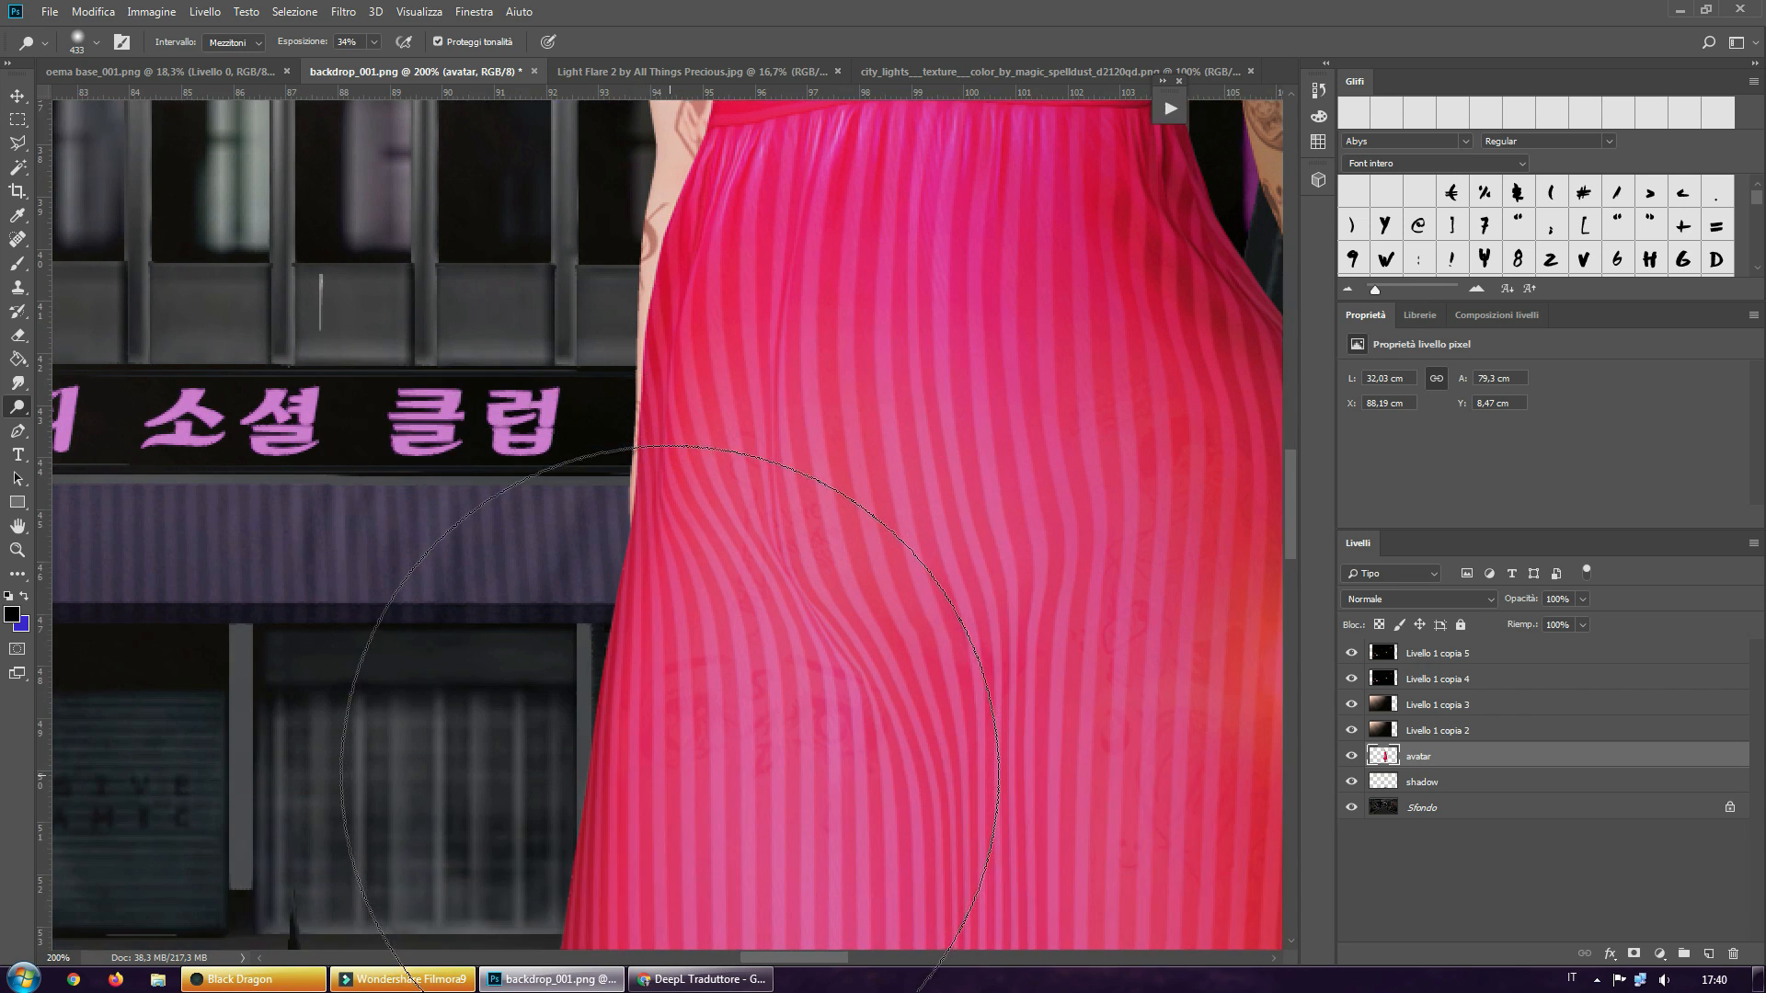
scroll(669, 777, "down", 14)
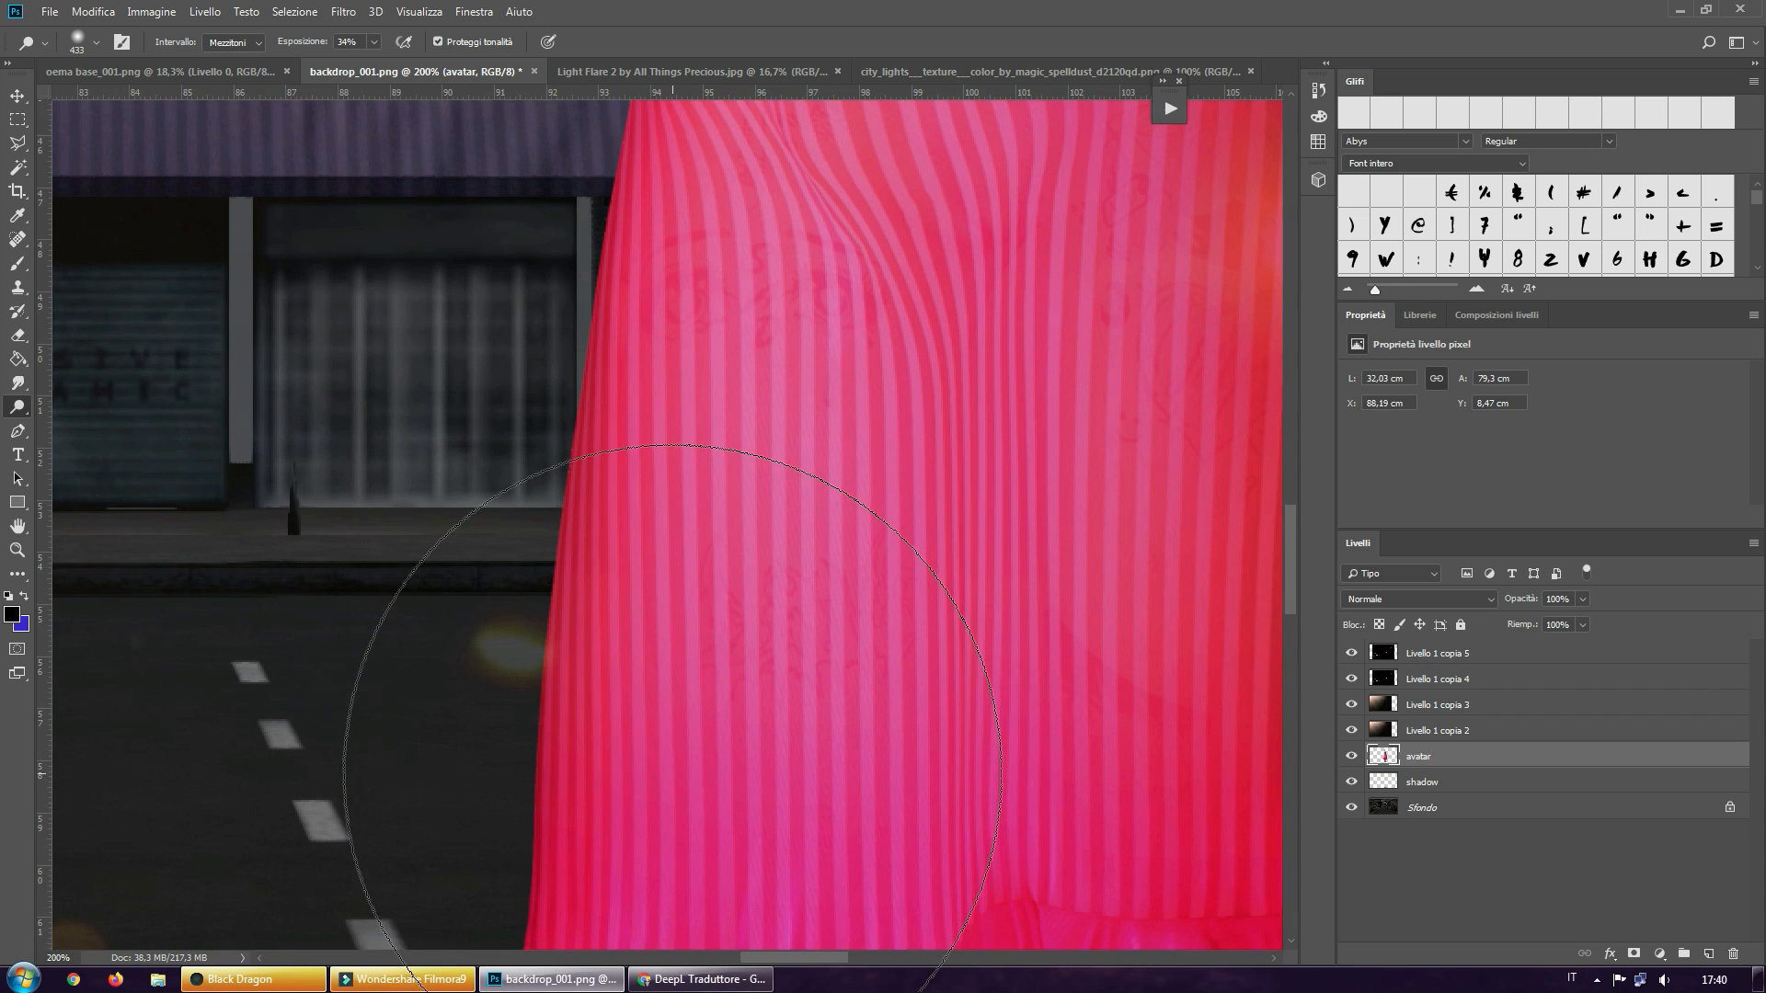
Continue dodging the lit side of the lower striped skirt and the ruffle's folds down to its hem
scroll(671, 773, "down", 4)
scroll(686, 739, "down", 2)
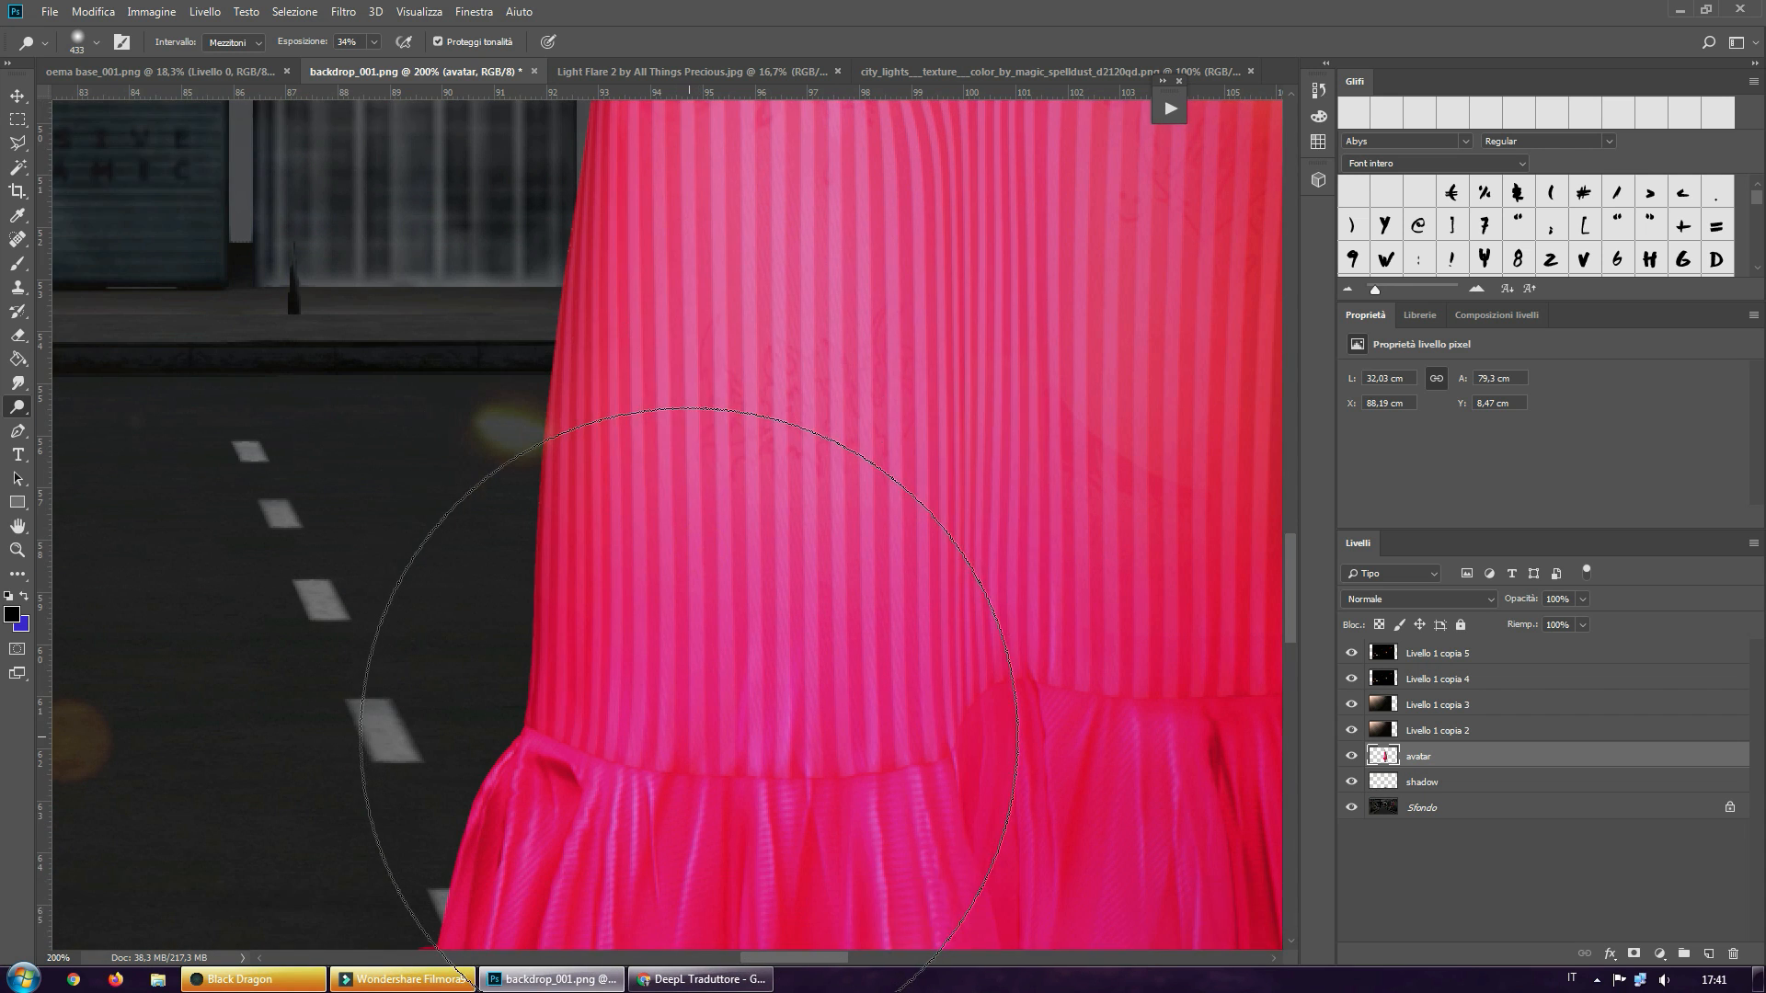
scroll(685, 731, "down", 4)
scroll(598, 761, "down", 4)
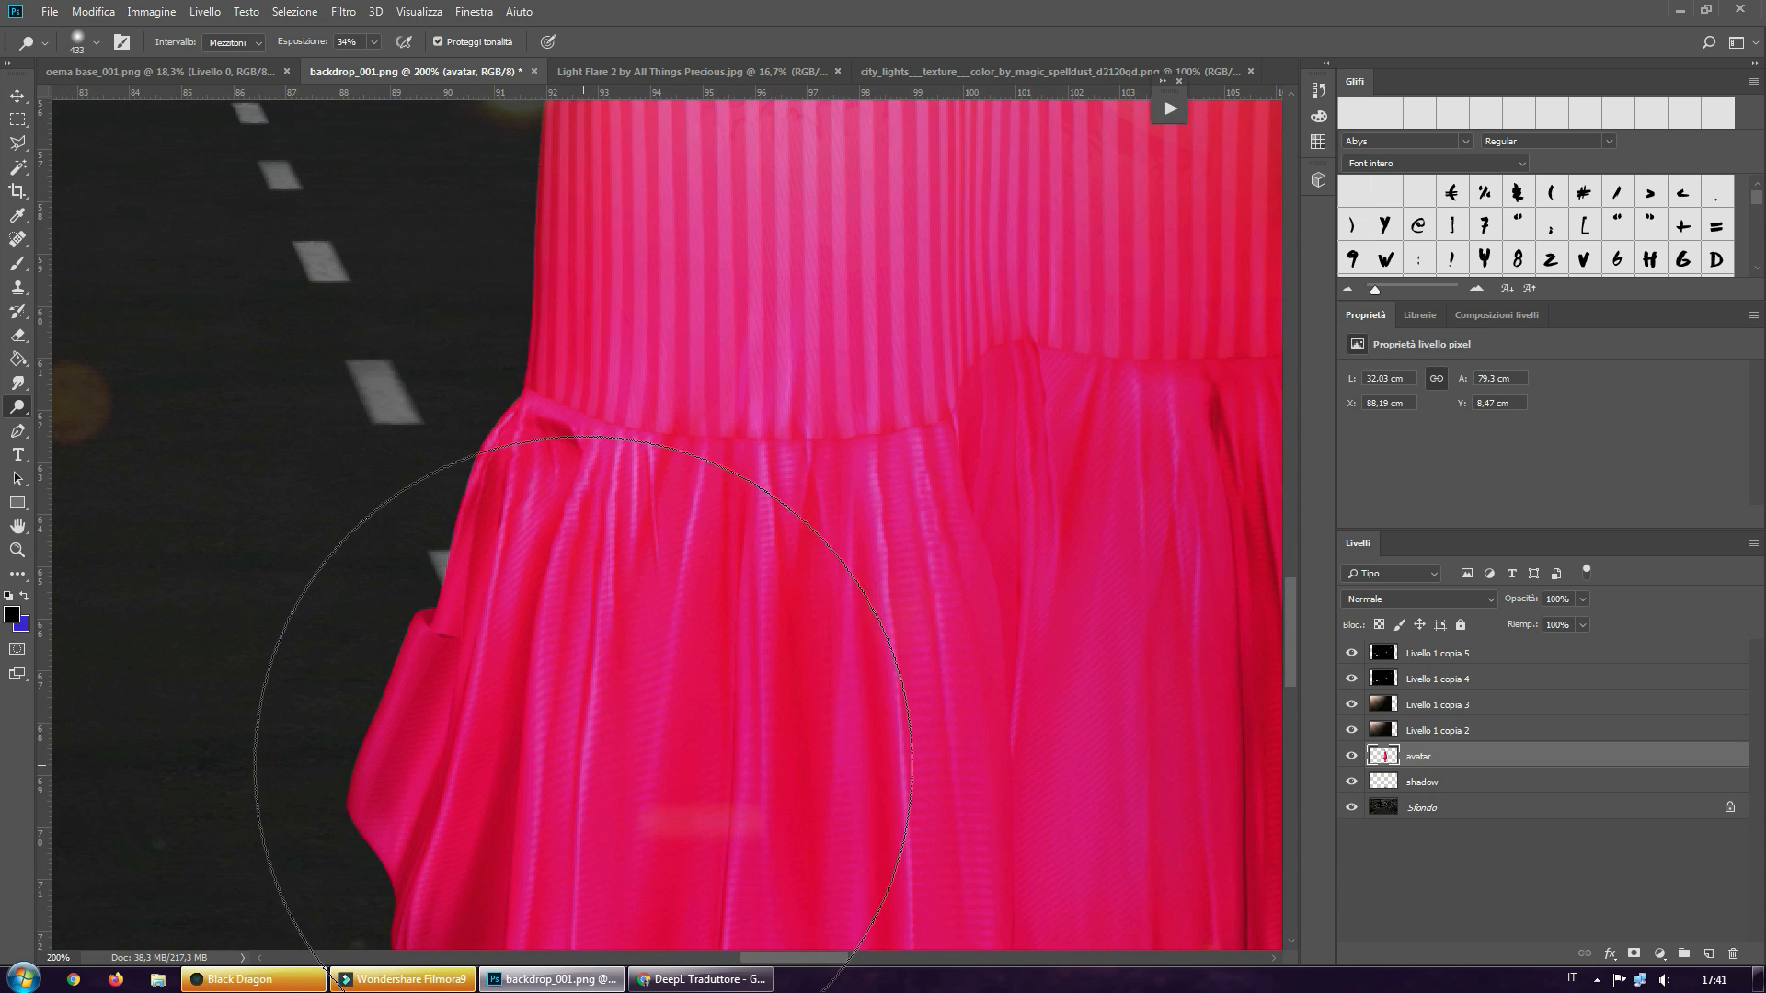
scroll(580, 778, "down", 4)
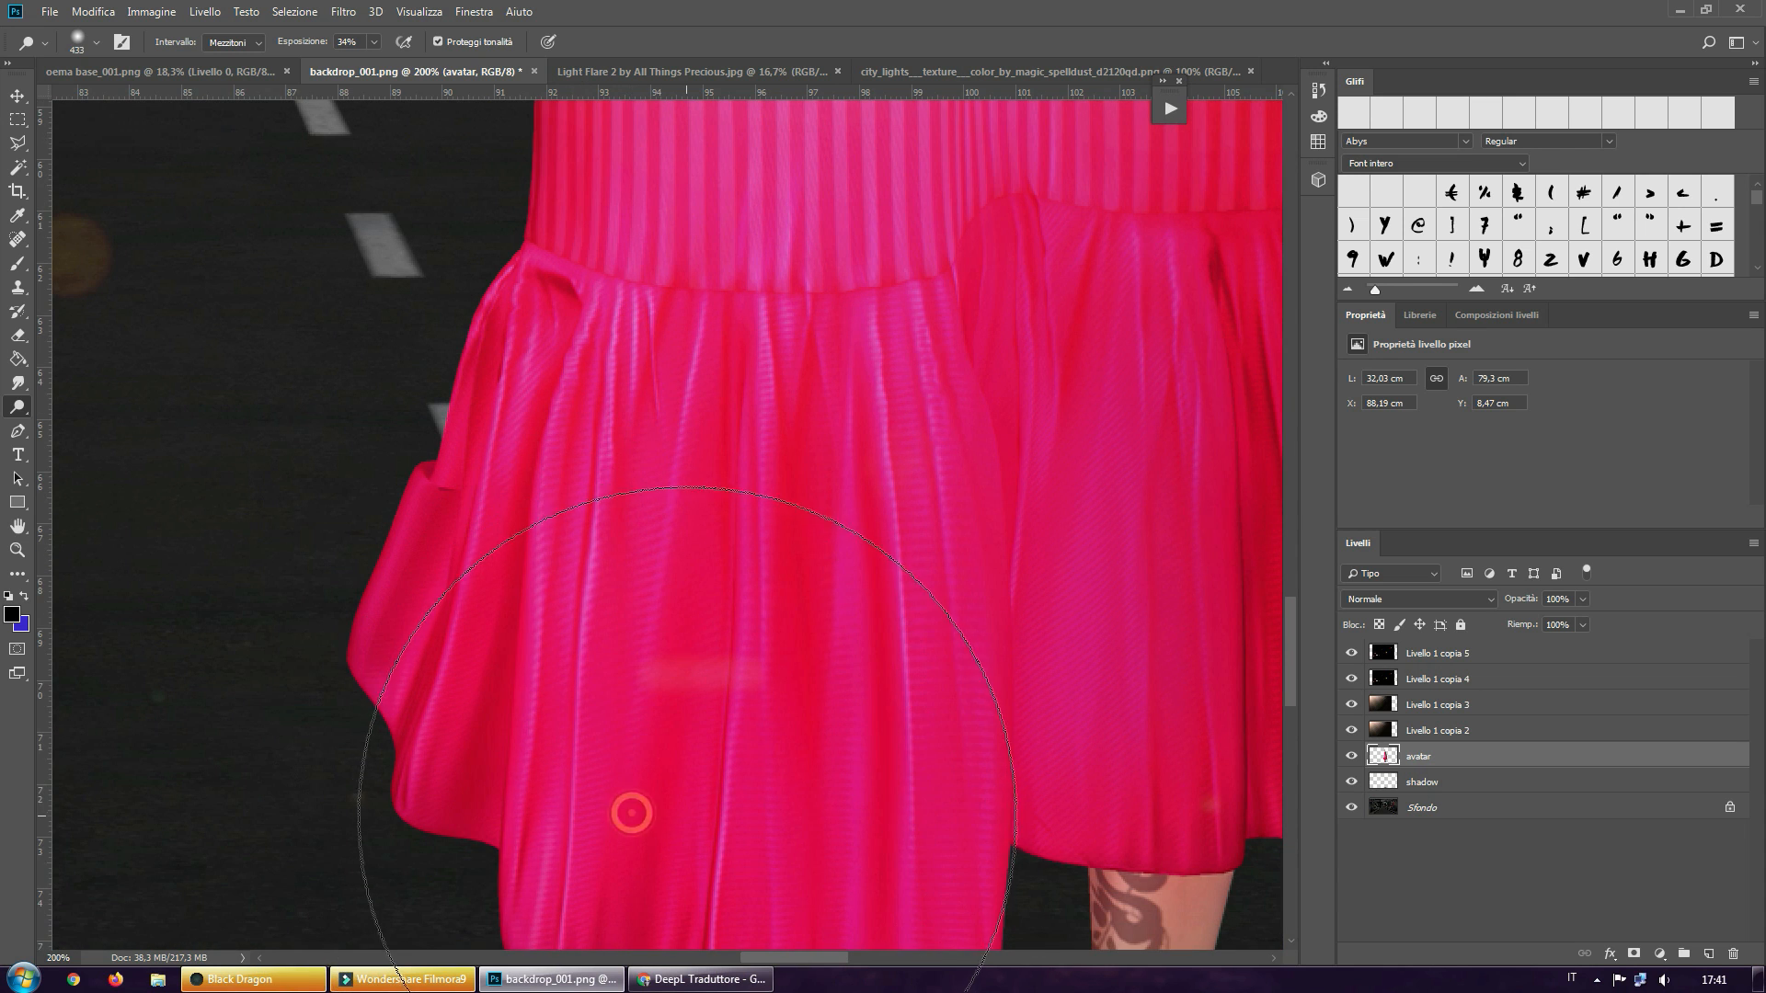
scroll(687, 816, "down", 3)
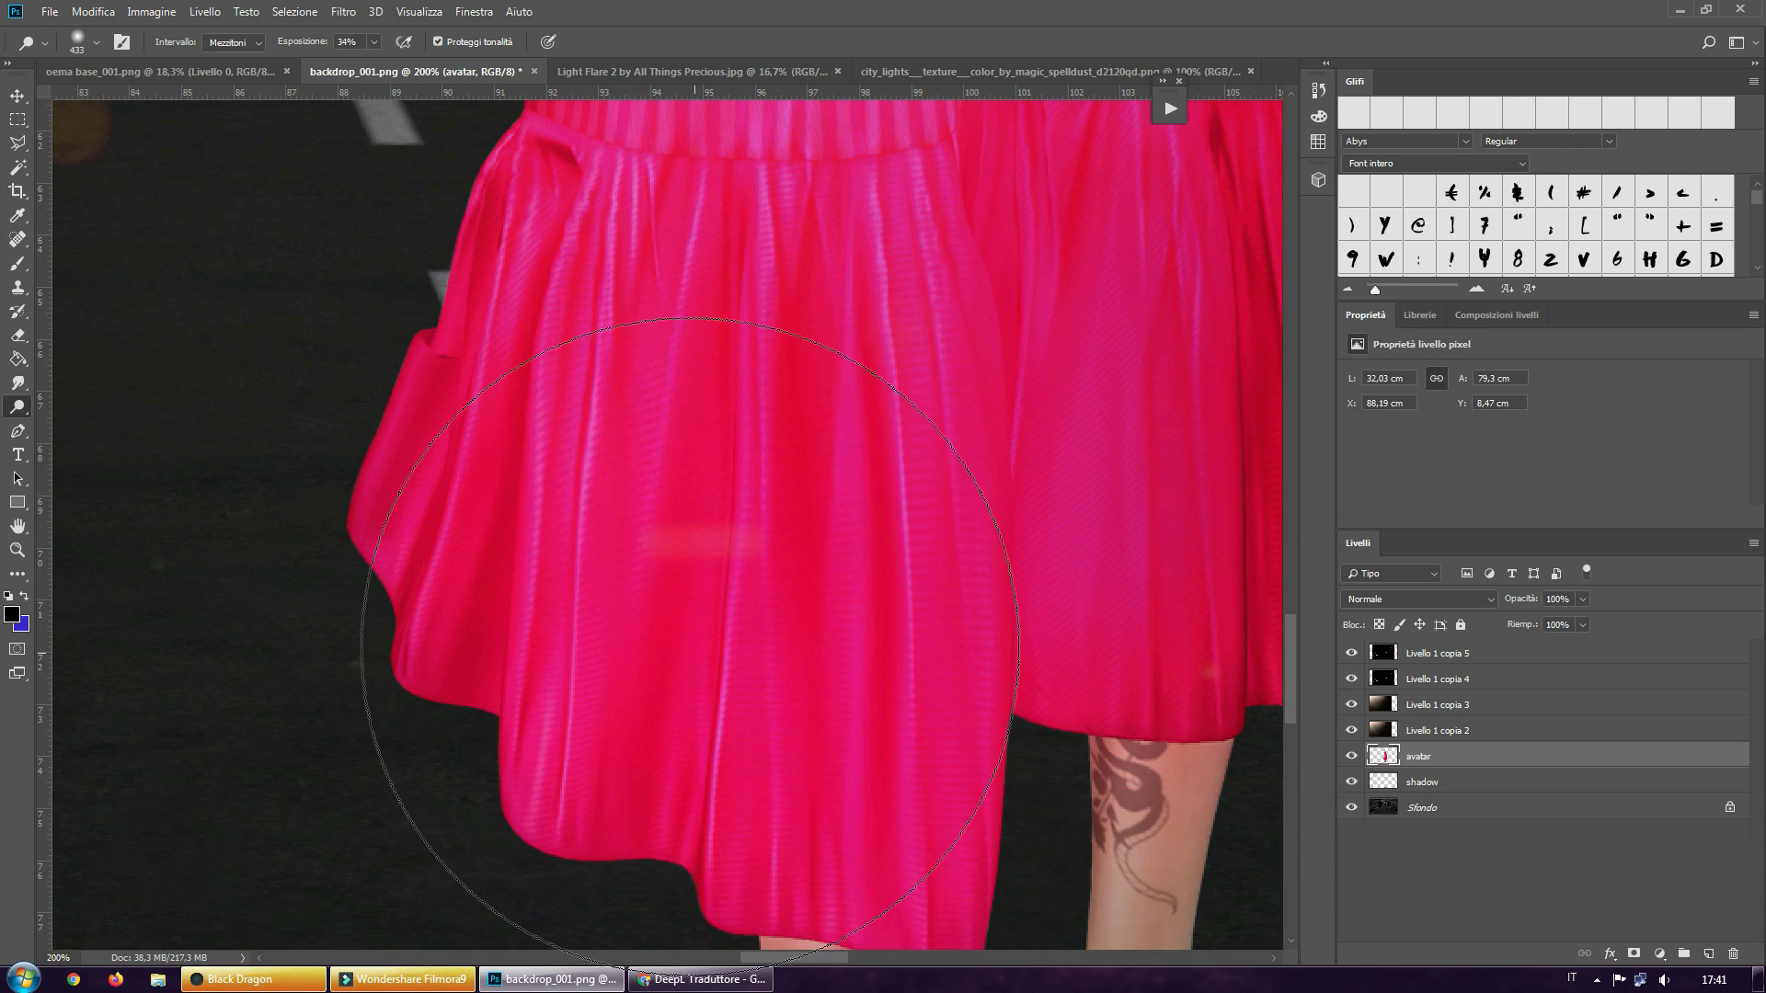
scroll(690, 637, "up", 6)
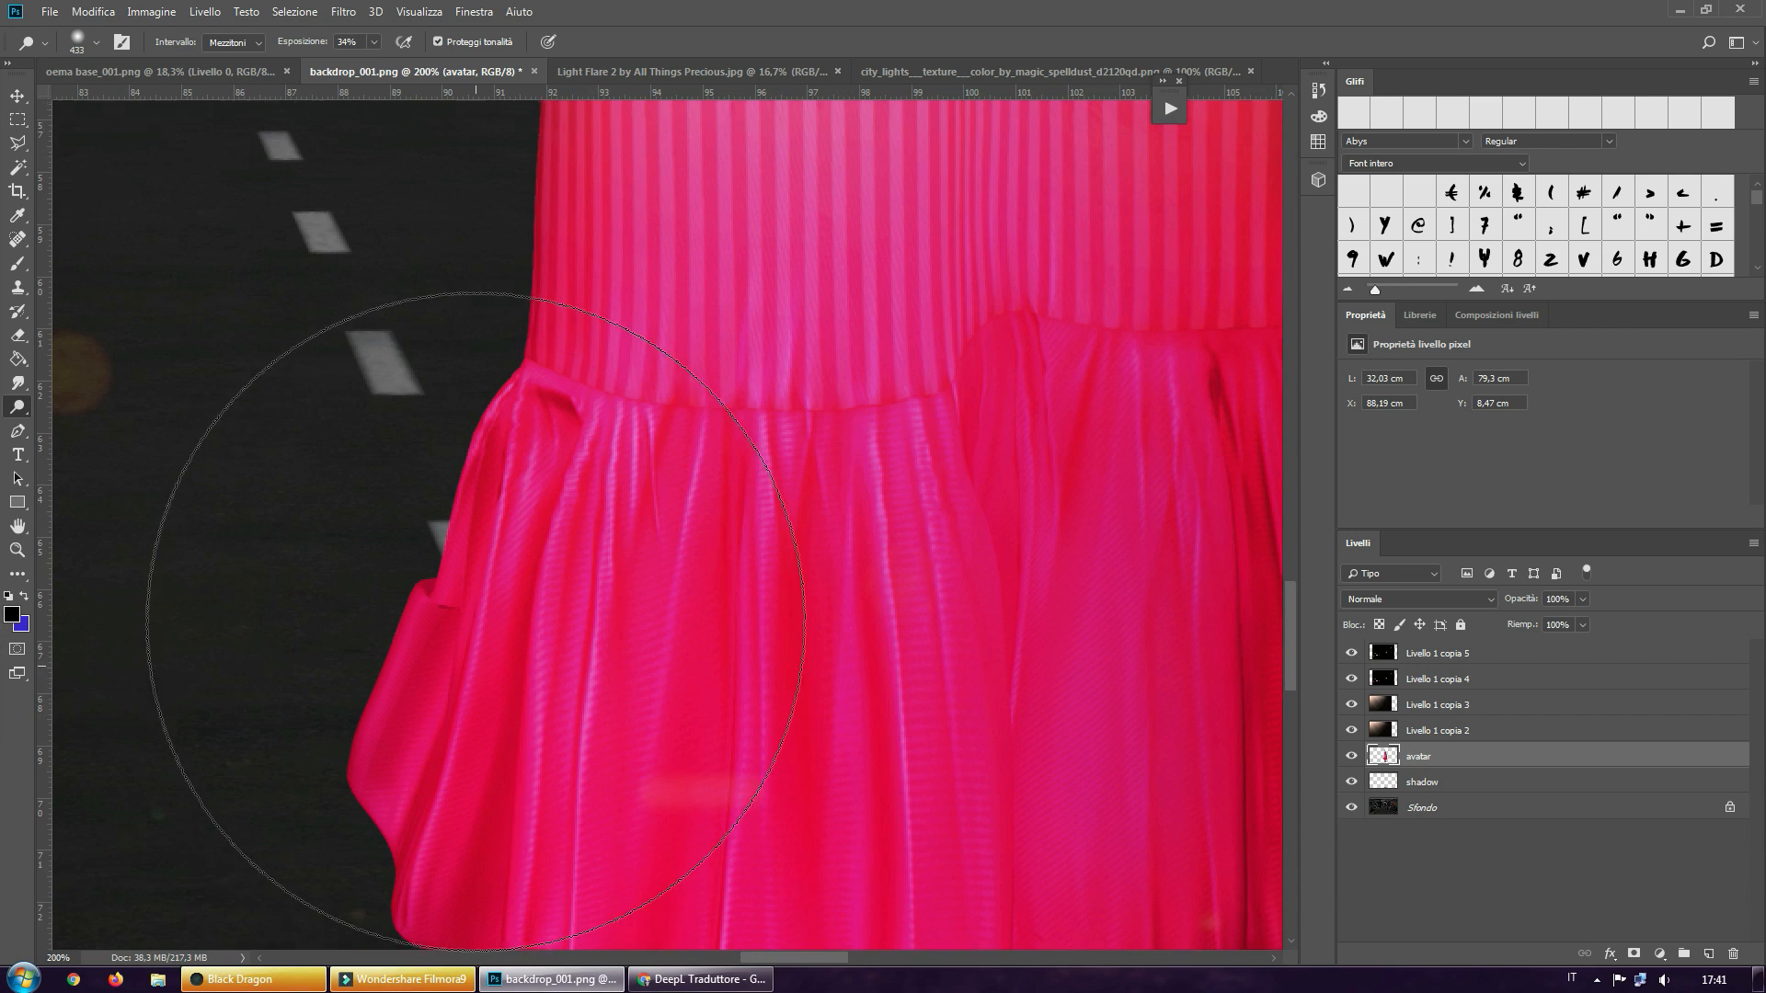
scroll(475, 620, "up", 1)
Switch to the Burn tool, and fit the whole composite to the screen to check the avatar's shading
left_click(19, 407)
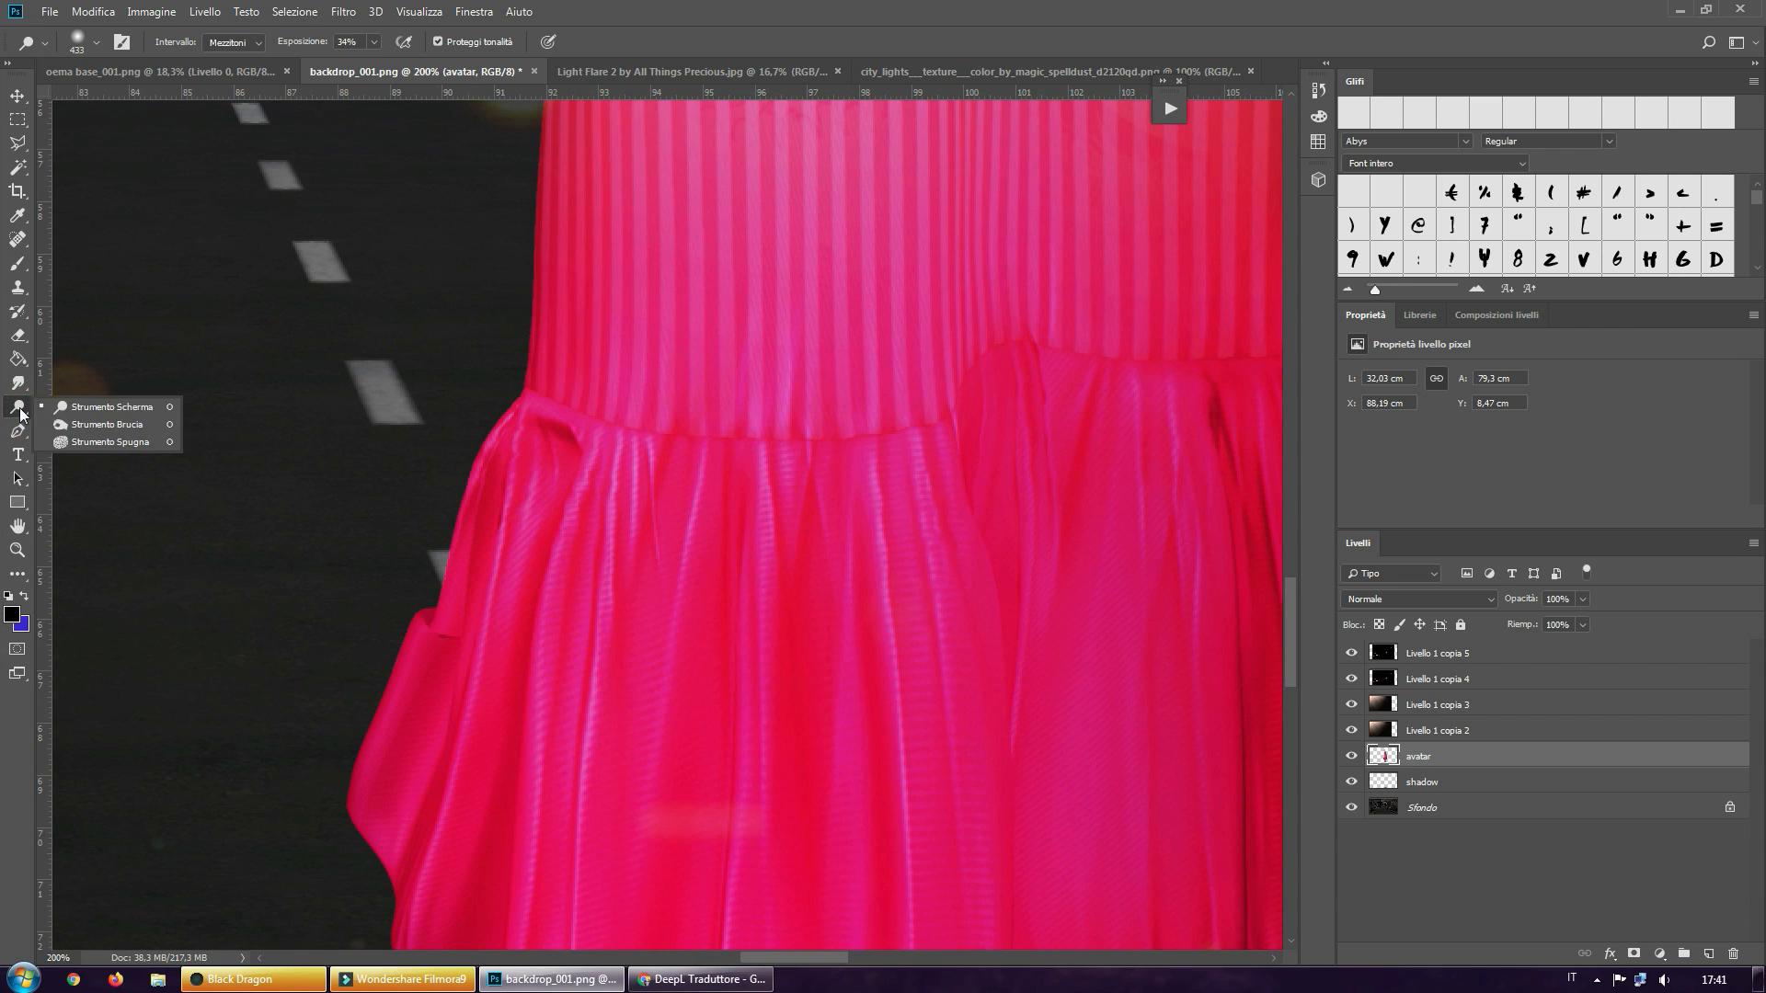
left_click(101, 425)
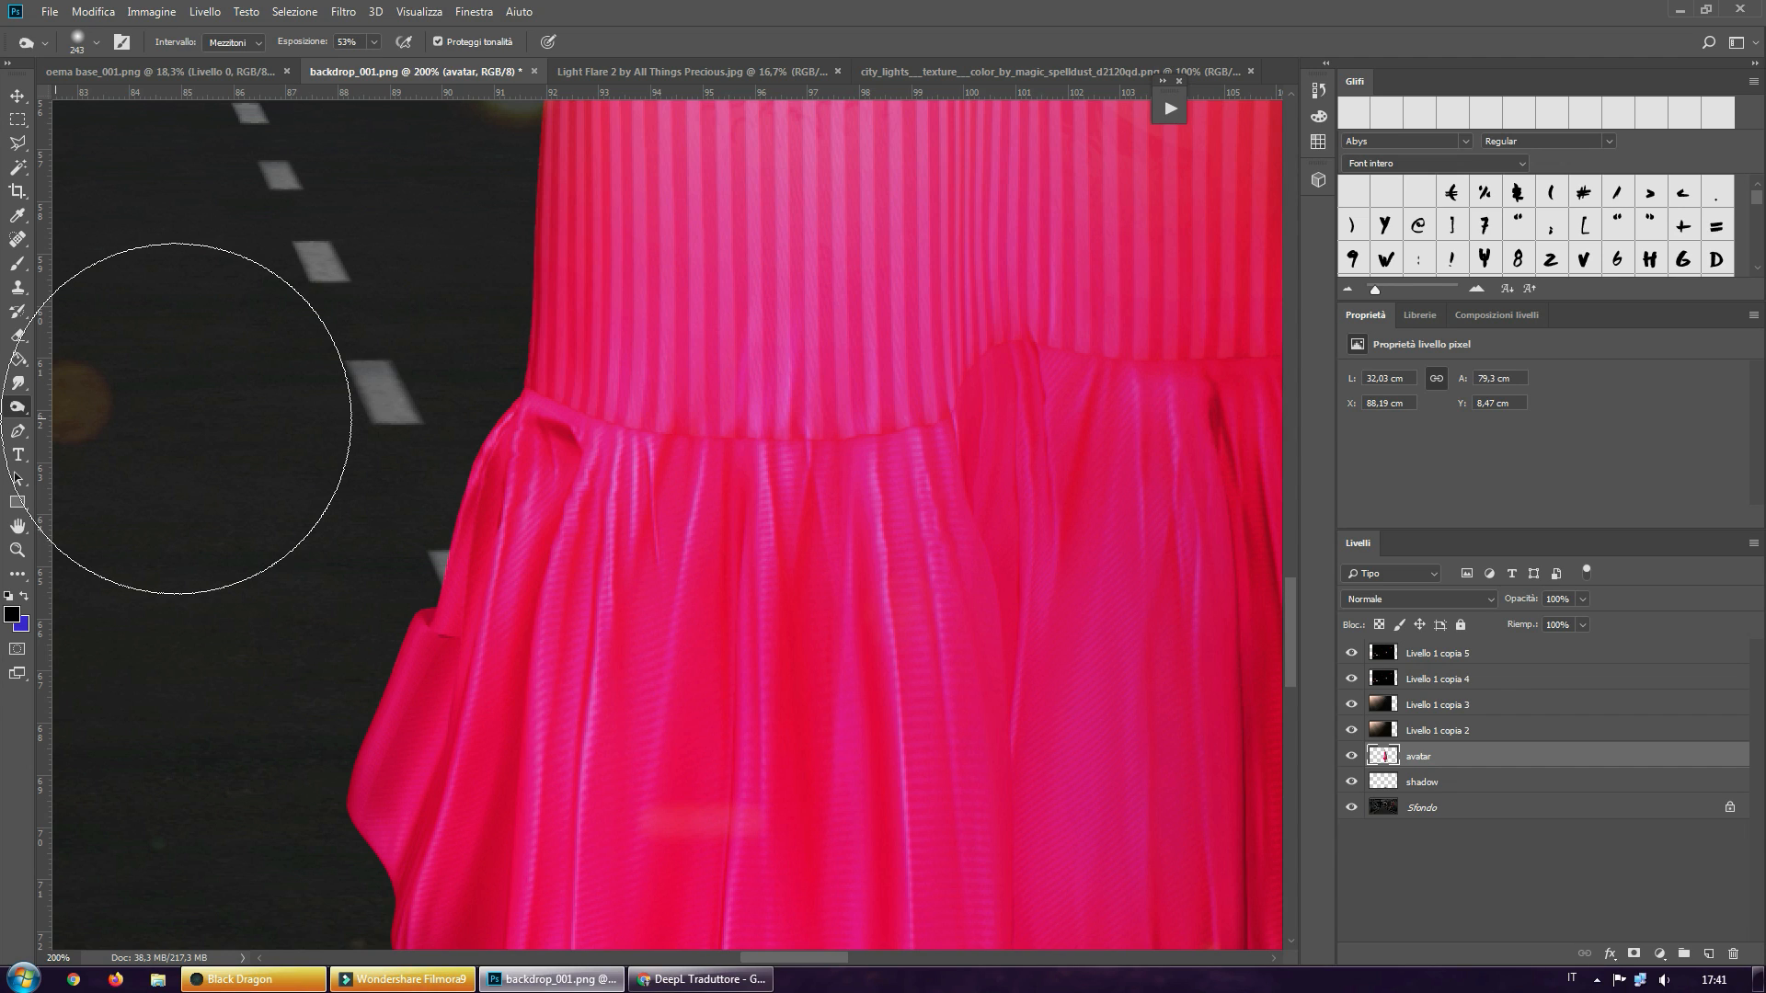
left_click(16, 550)
left_click(517, 43)
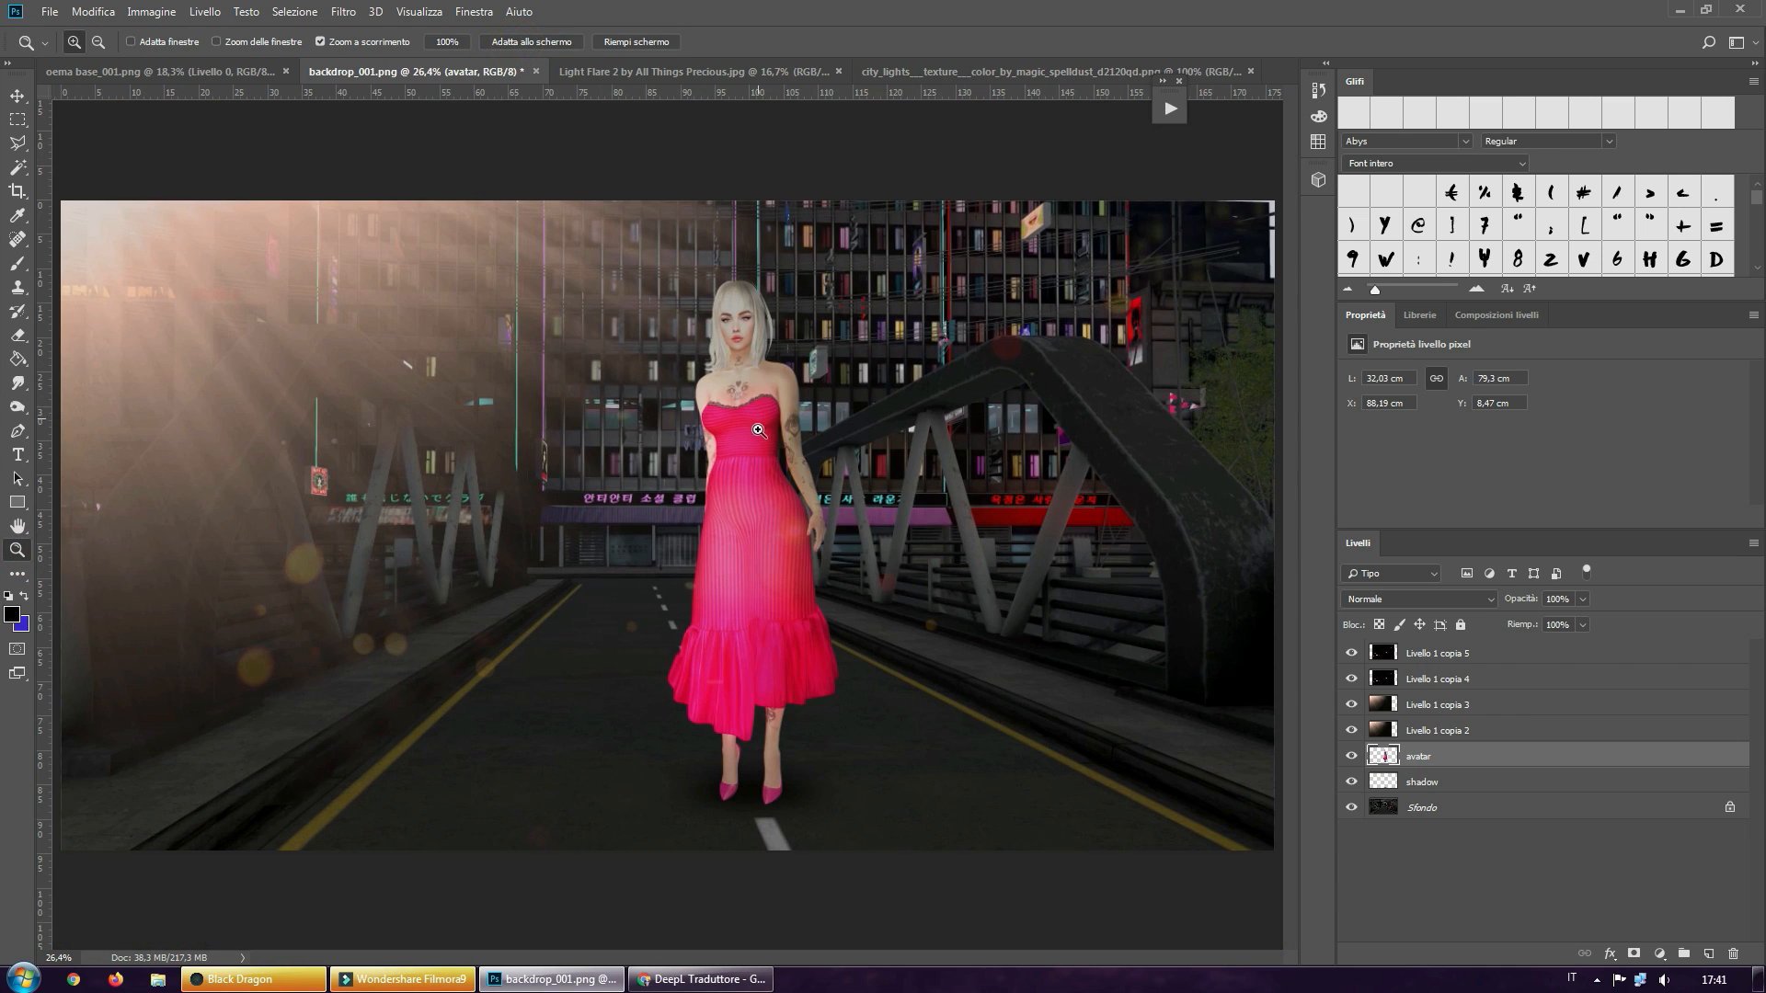